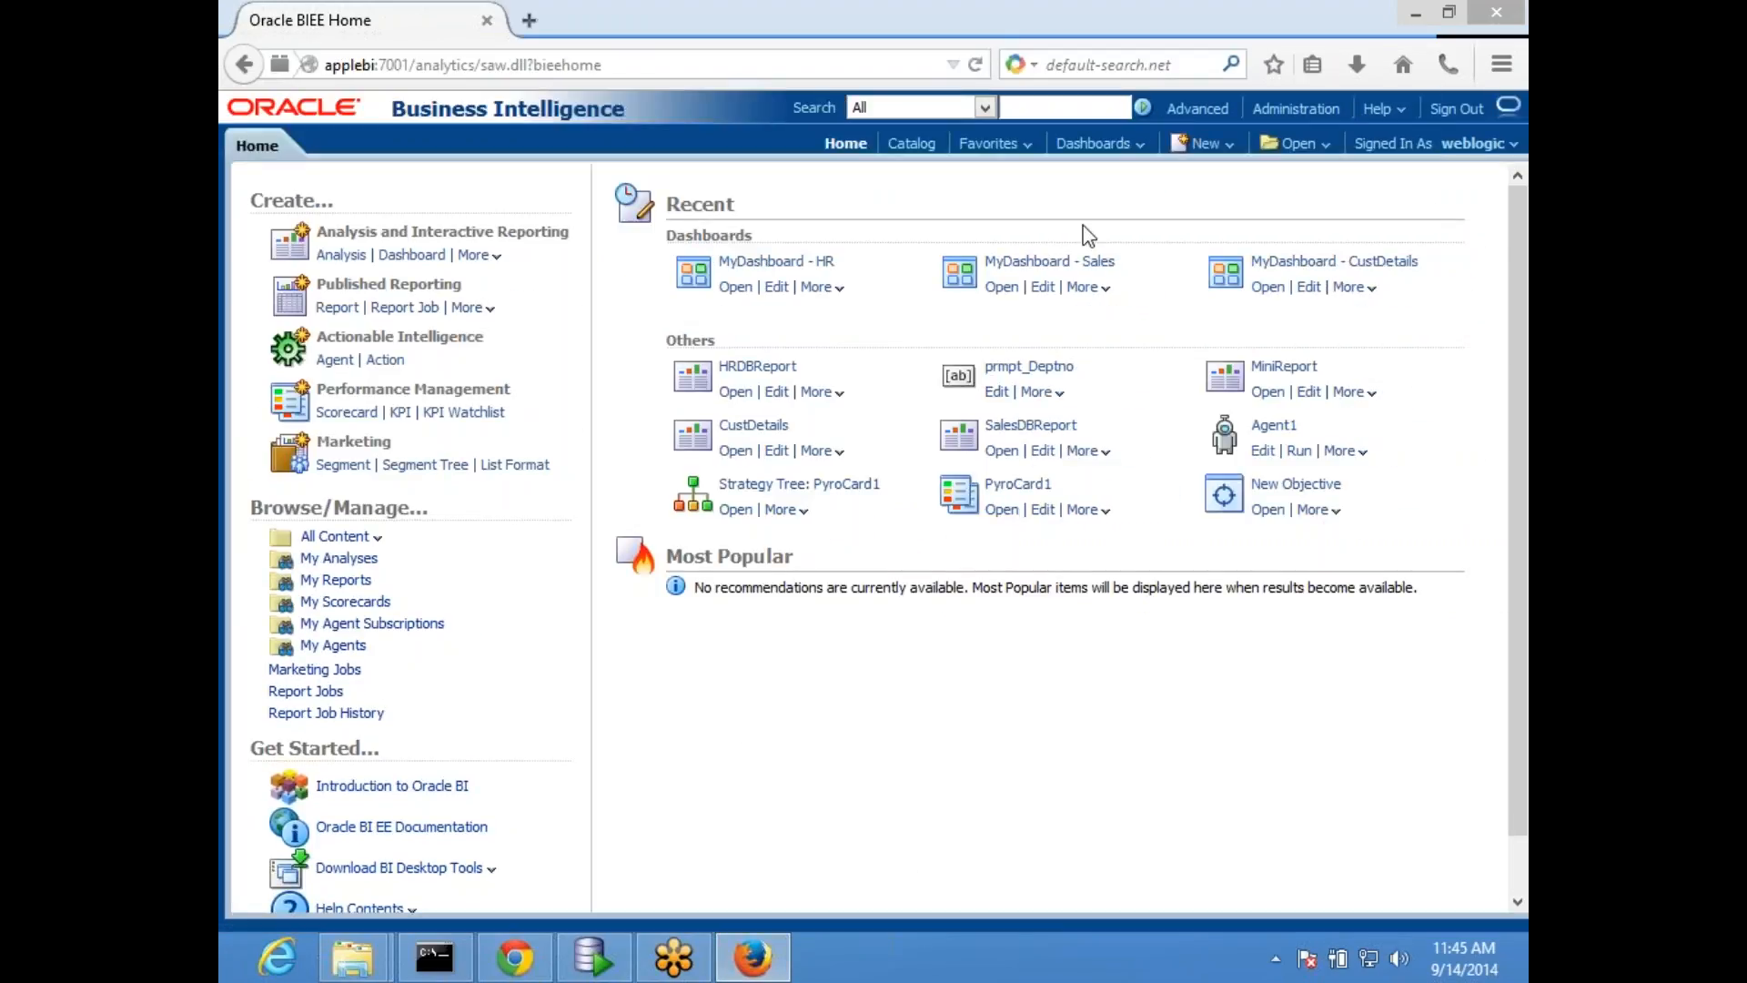
{"action": "left_click", "coordinate": [1297, 144]}
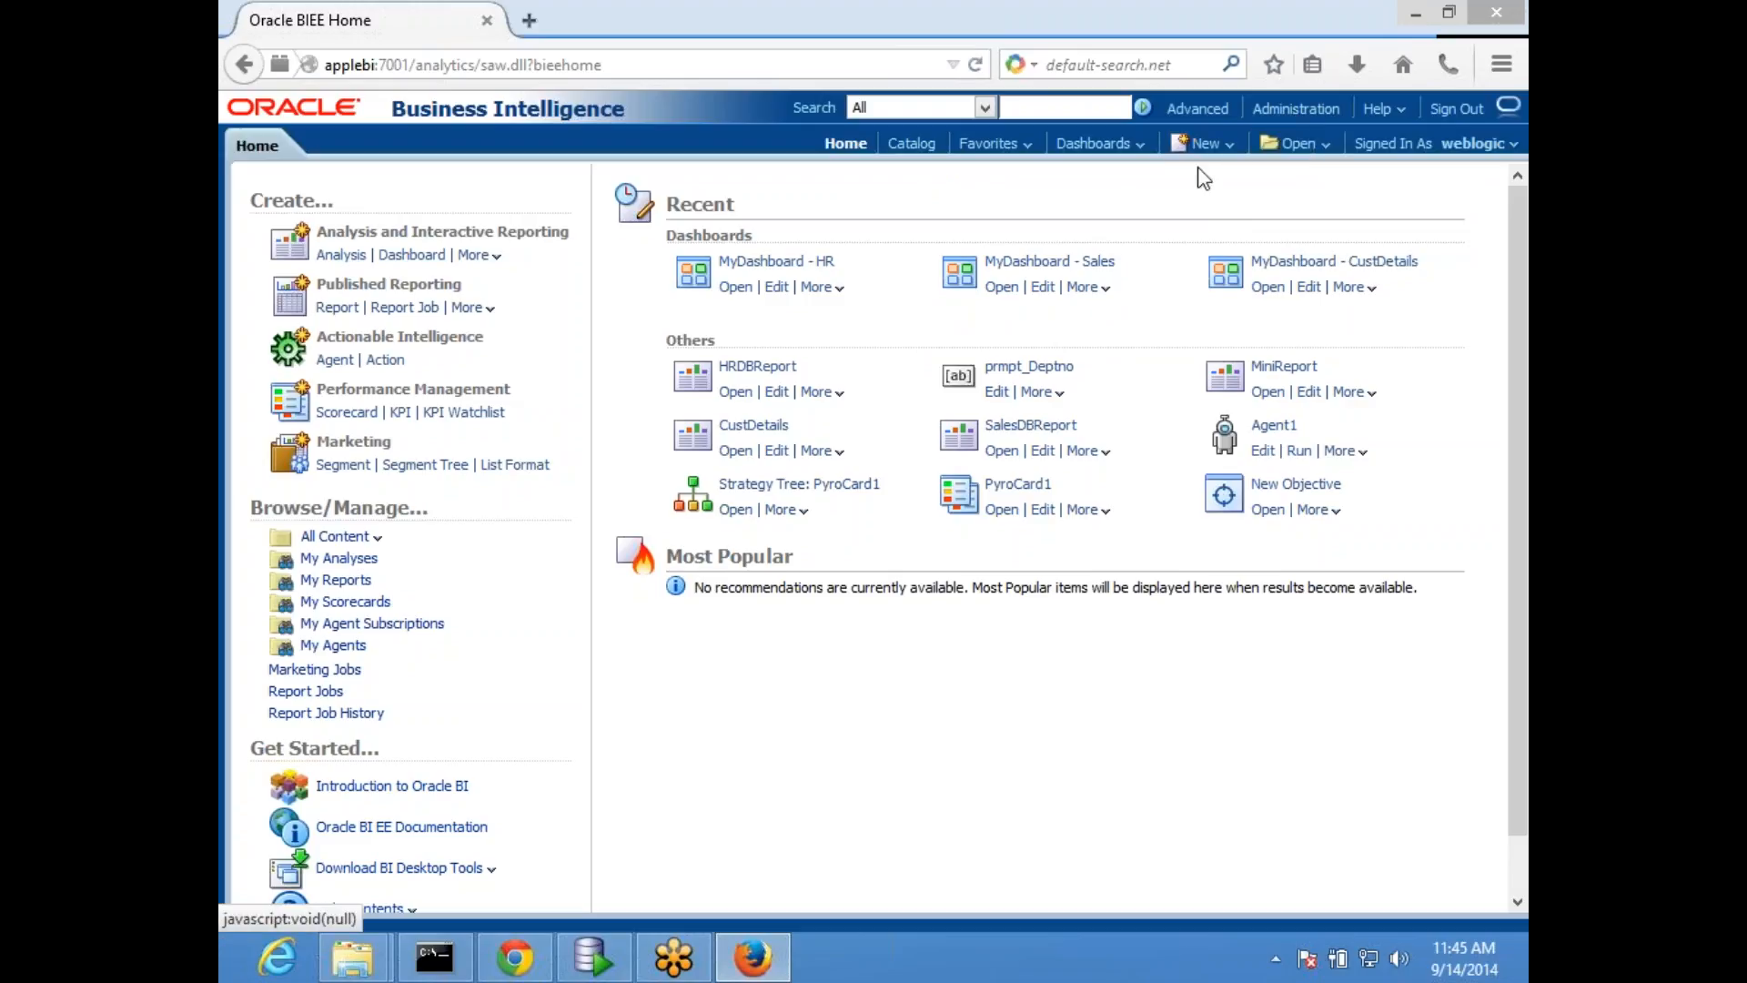
{"action": "left_click", "coordinate": [1206, 143]}
{"action": "left_click", "coordinate": [1297, 146]}
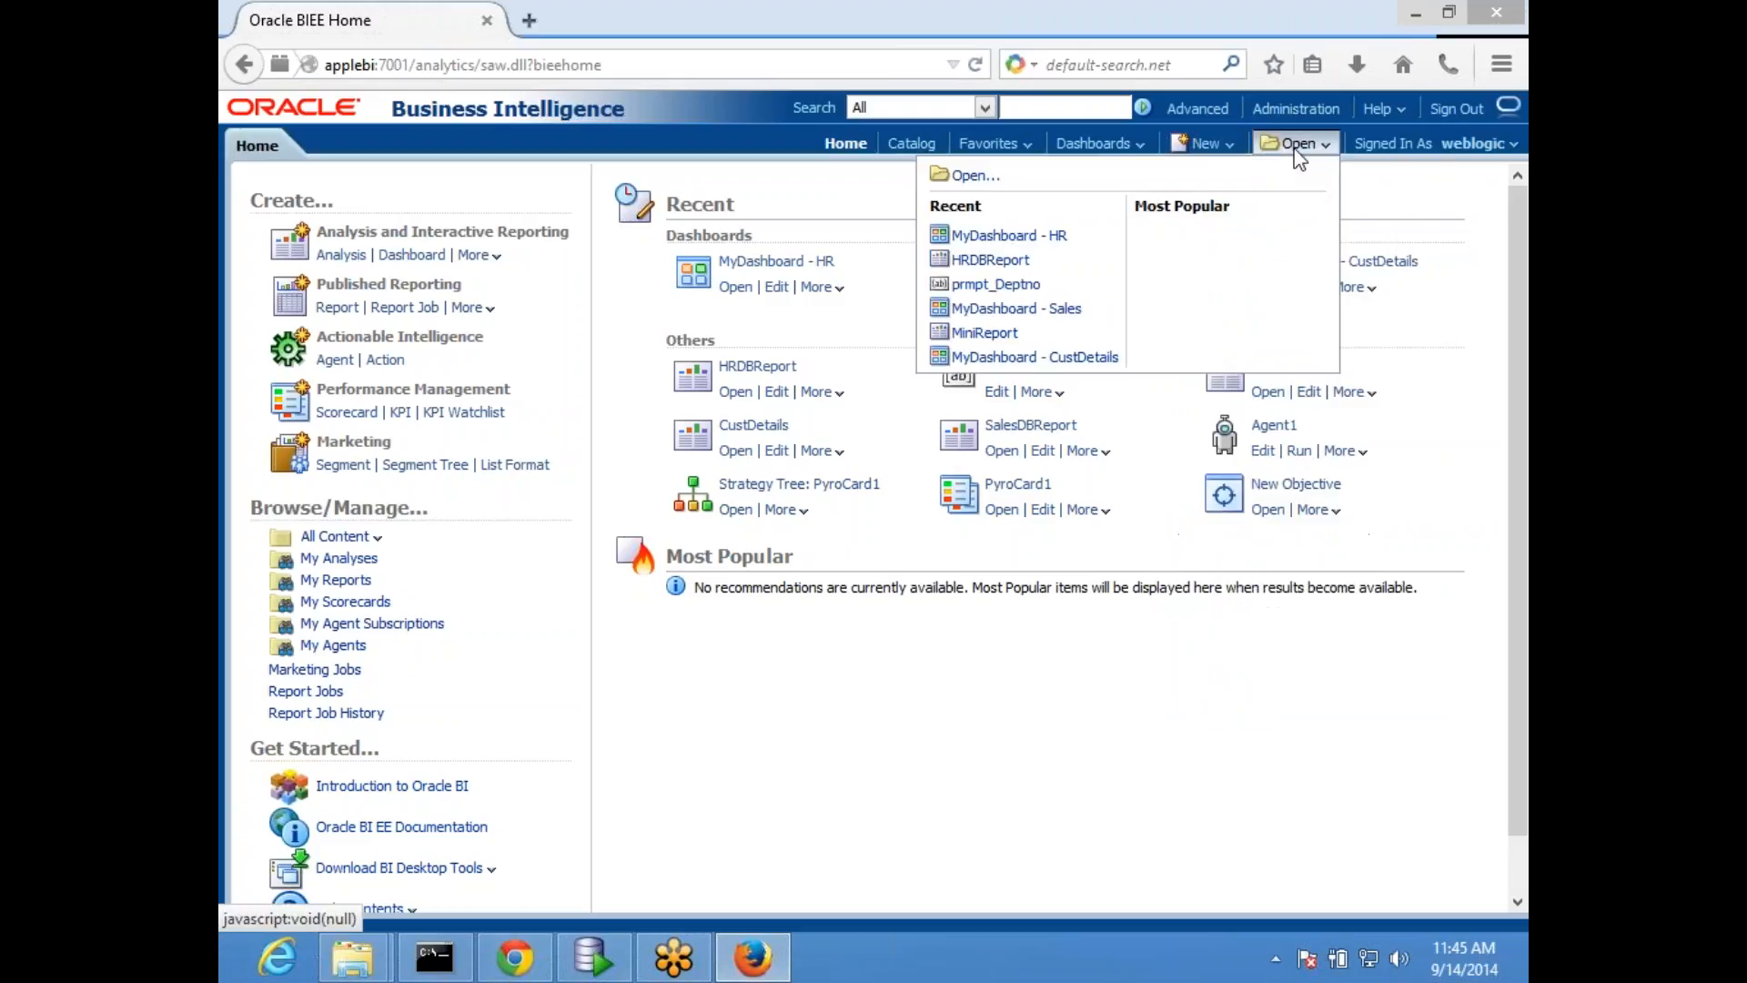
{"action": "left_click", "coordinate": [1216, 144]}
{"action": "left_click", "coordinate": [1122, 146]}
{"action": "left_click", "coordinate": [912, 144]}
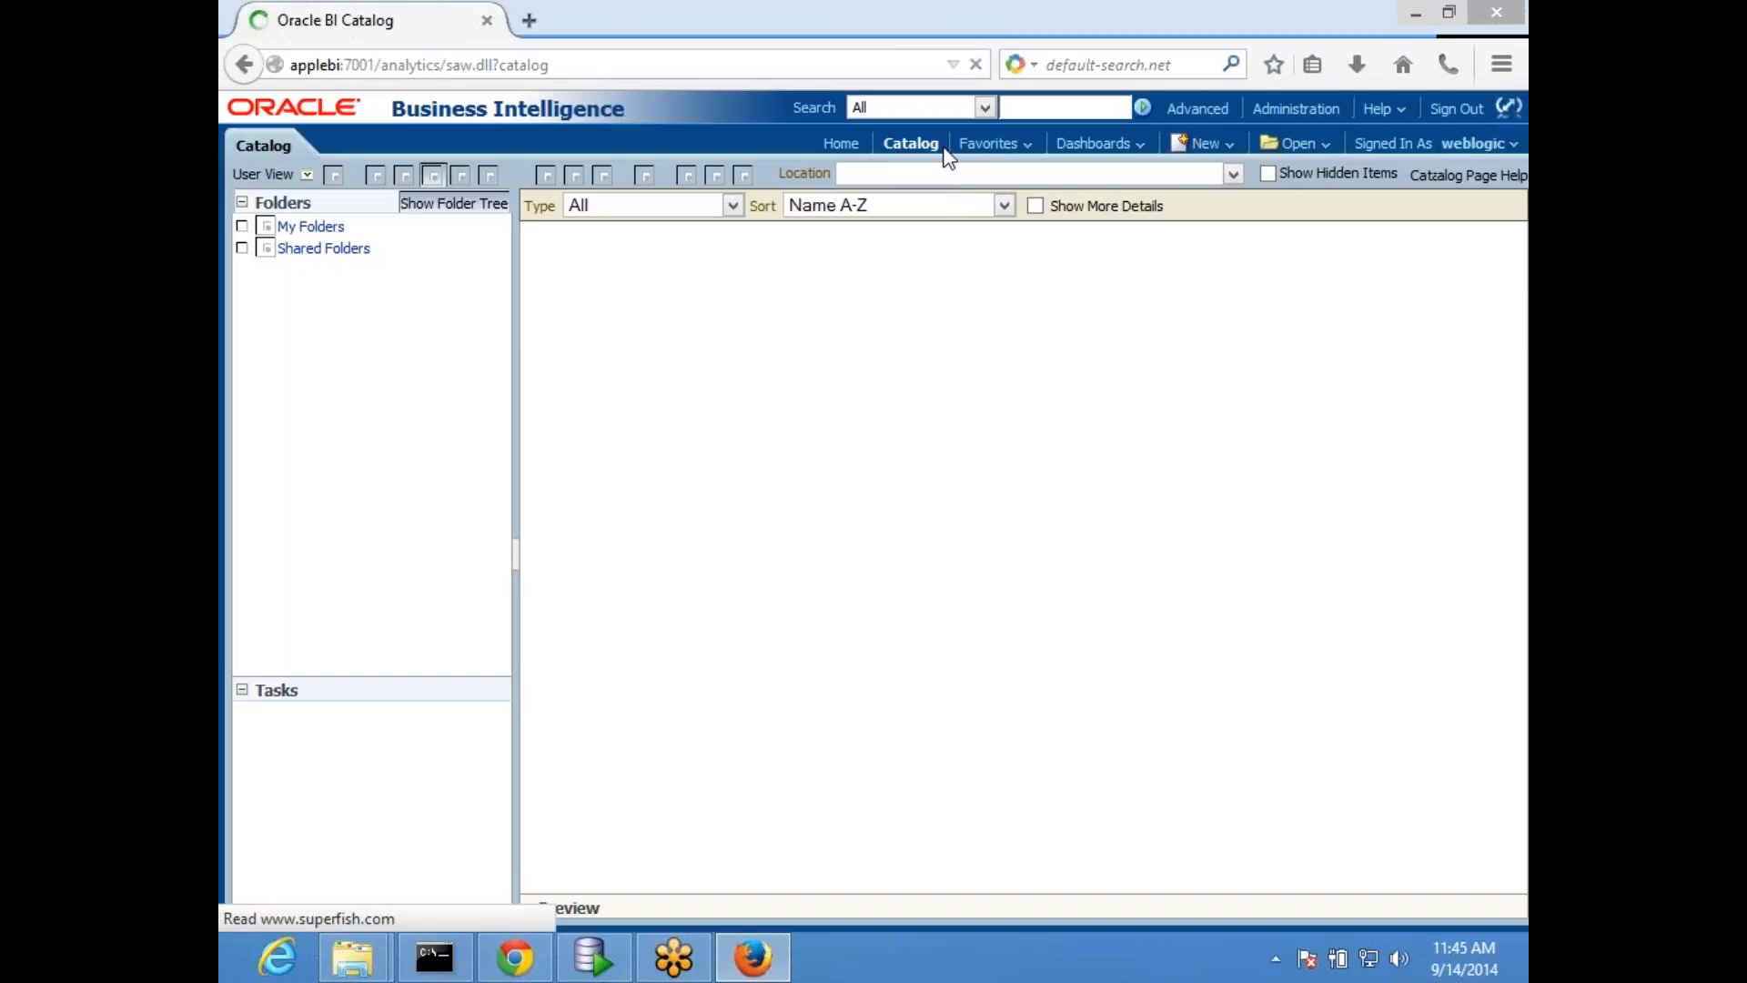
{"action": "left_click", "coordinate": [1267, 112]}
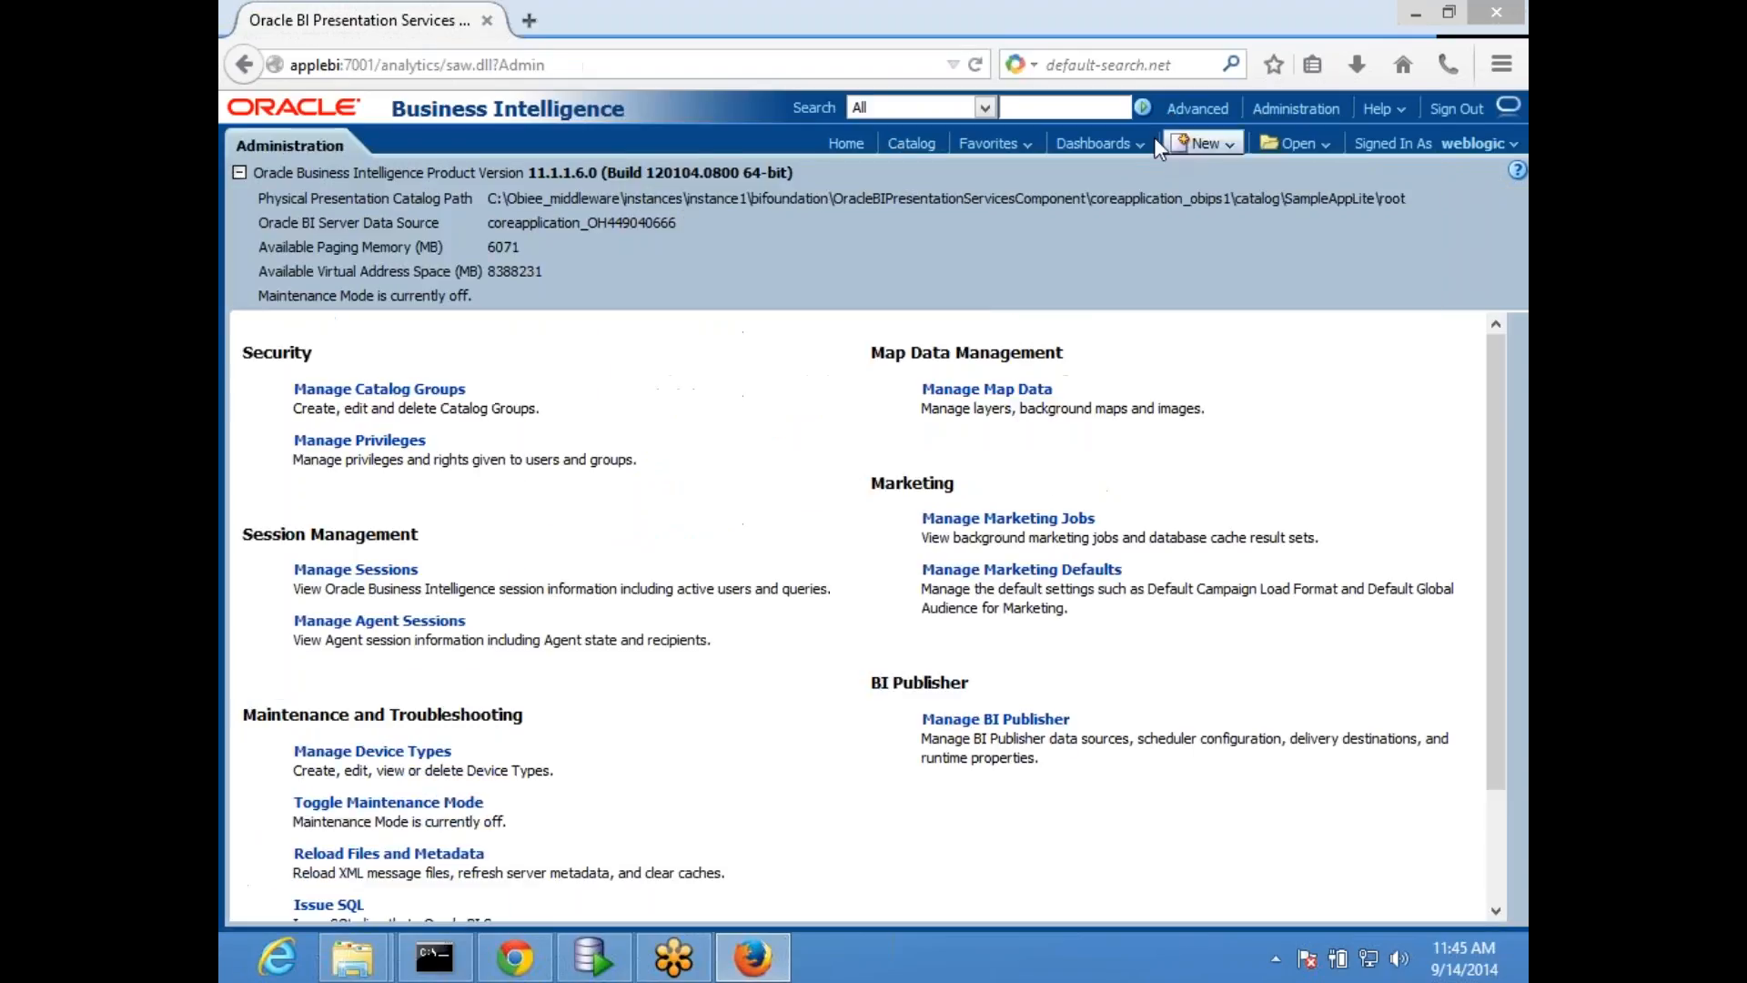
- Open MyDashboard from the Components group of dashboards
{"action": "left_click", "coordinate": [1142, 143]}
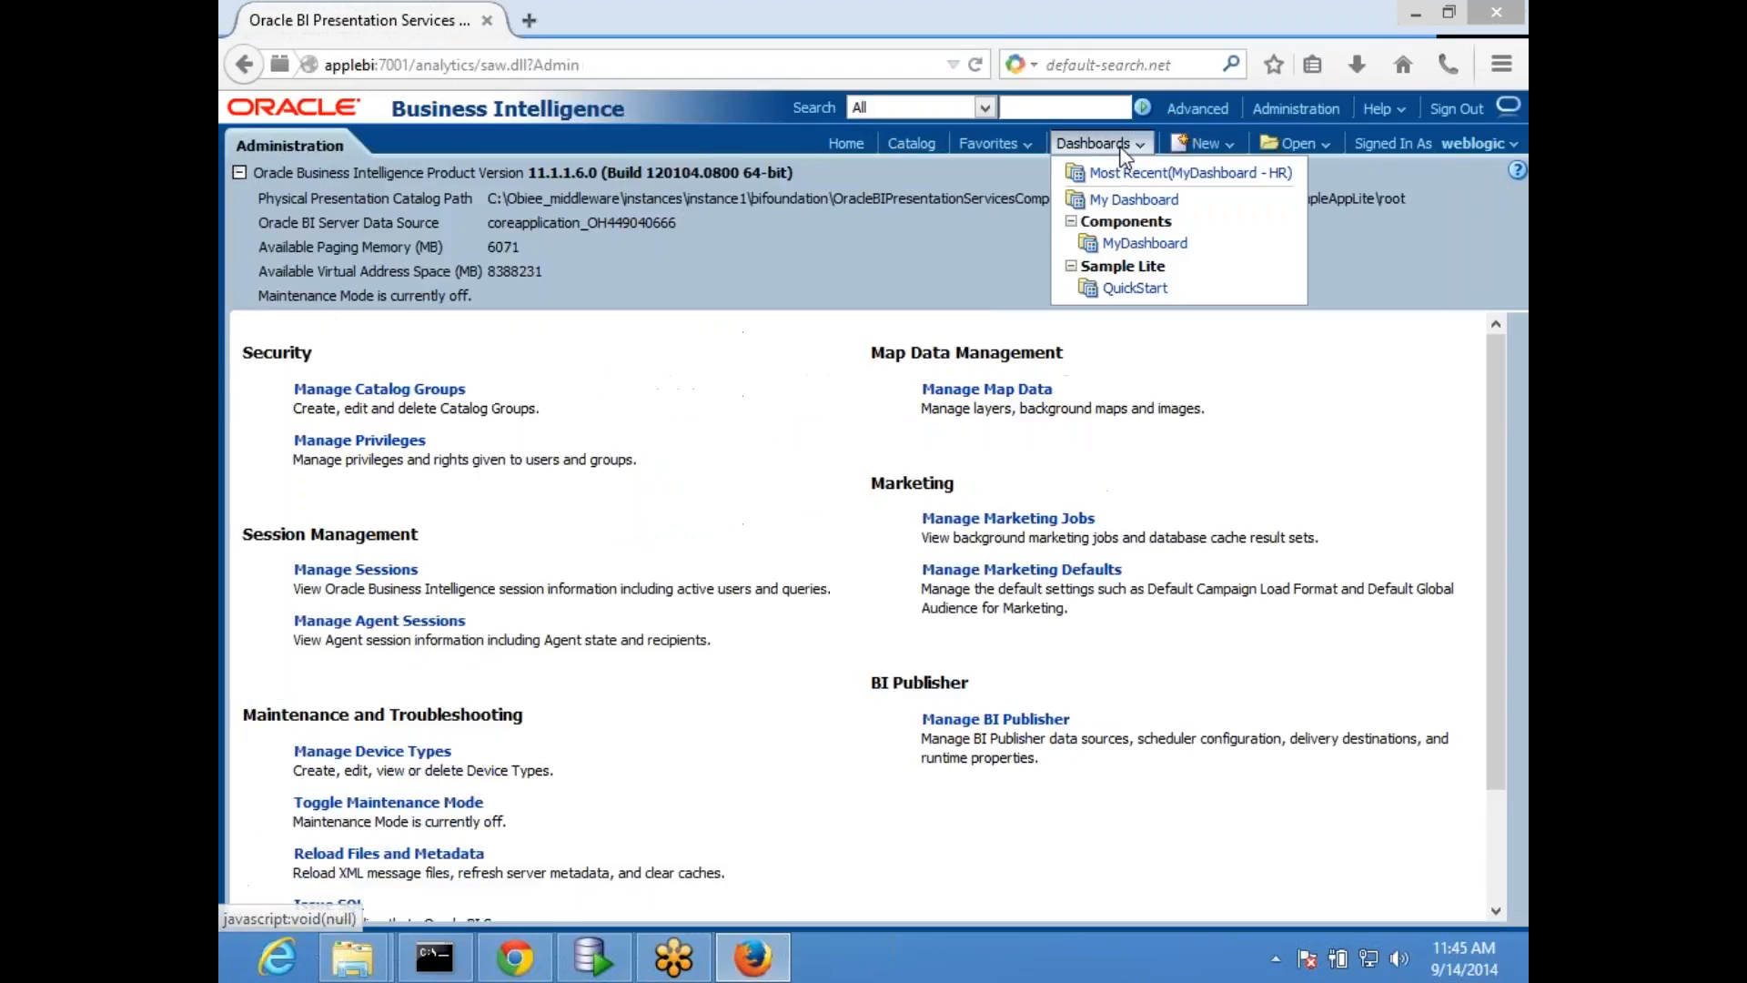
{"action": "left_click", "coordinate": [1140, 244]}
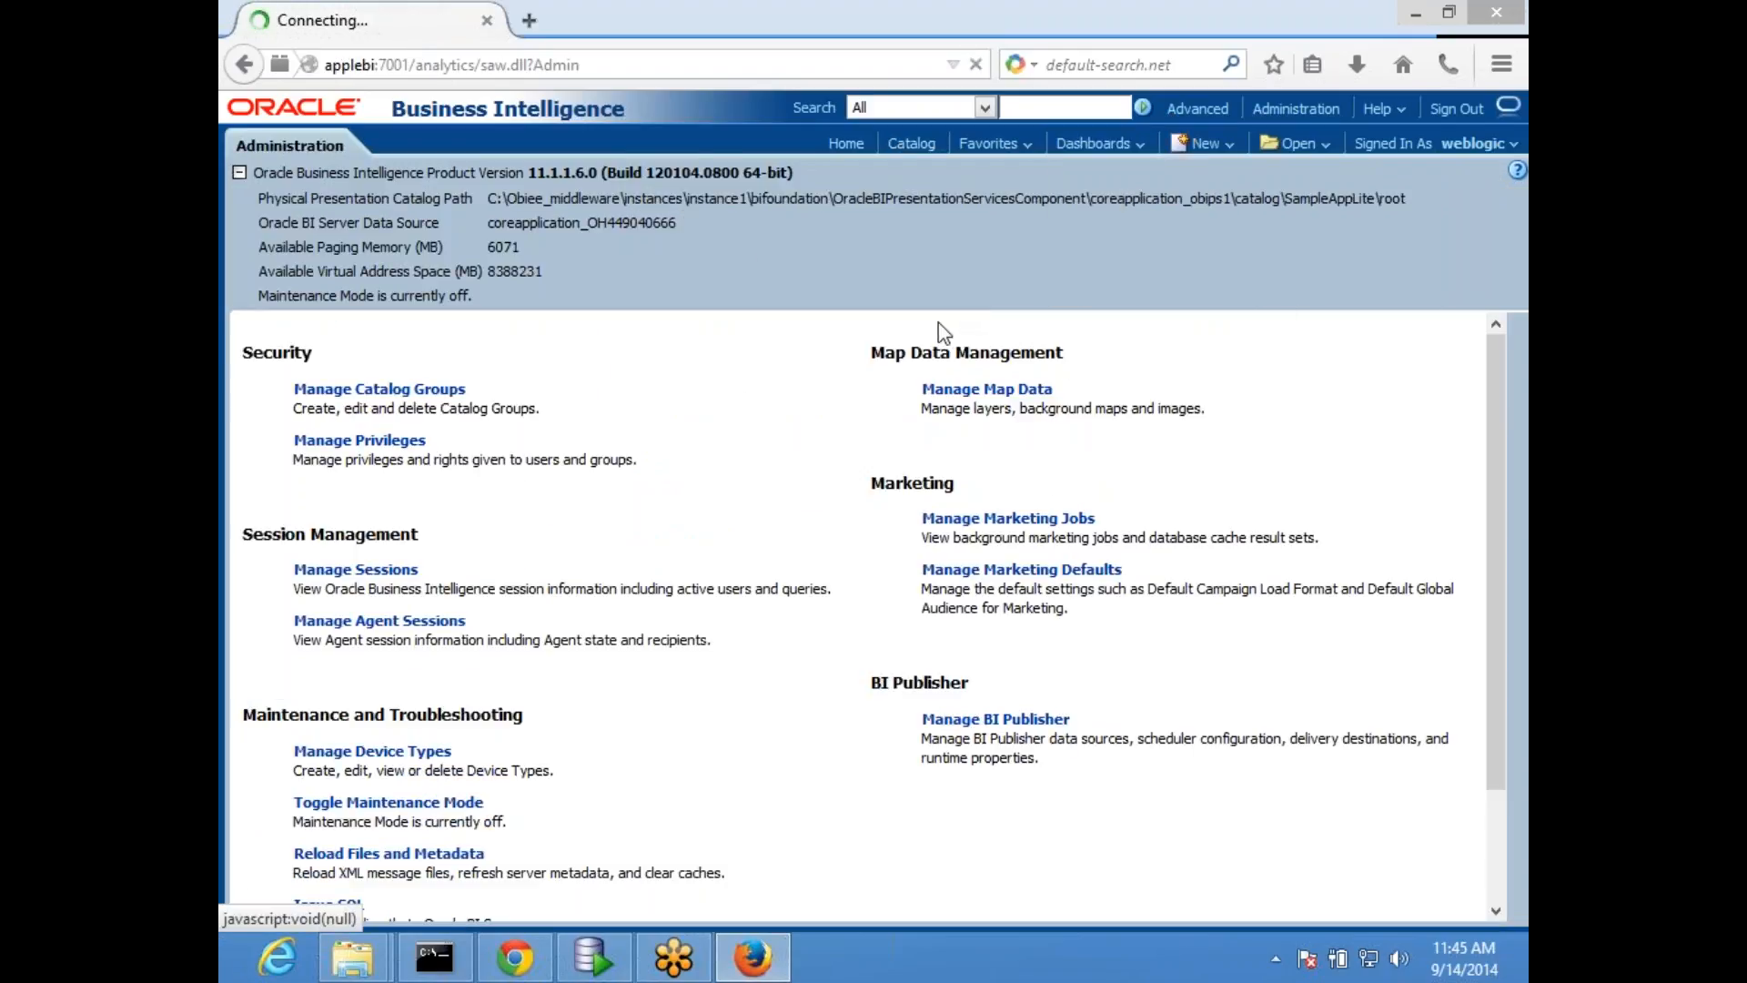
- Load applebi:7001/analytics/ in a second browser tab and return to the dashboard tab
{"action": "left_click", "coordinate": [529, 24]}
{"action": "type", "text": "applebi/"}
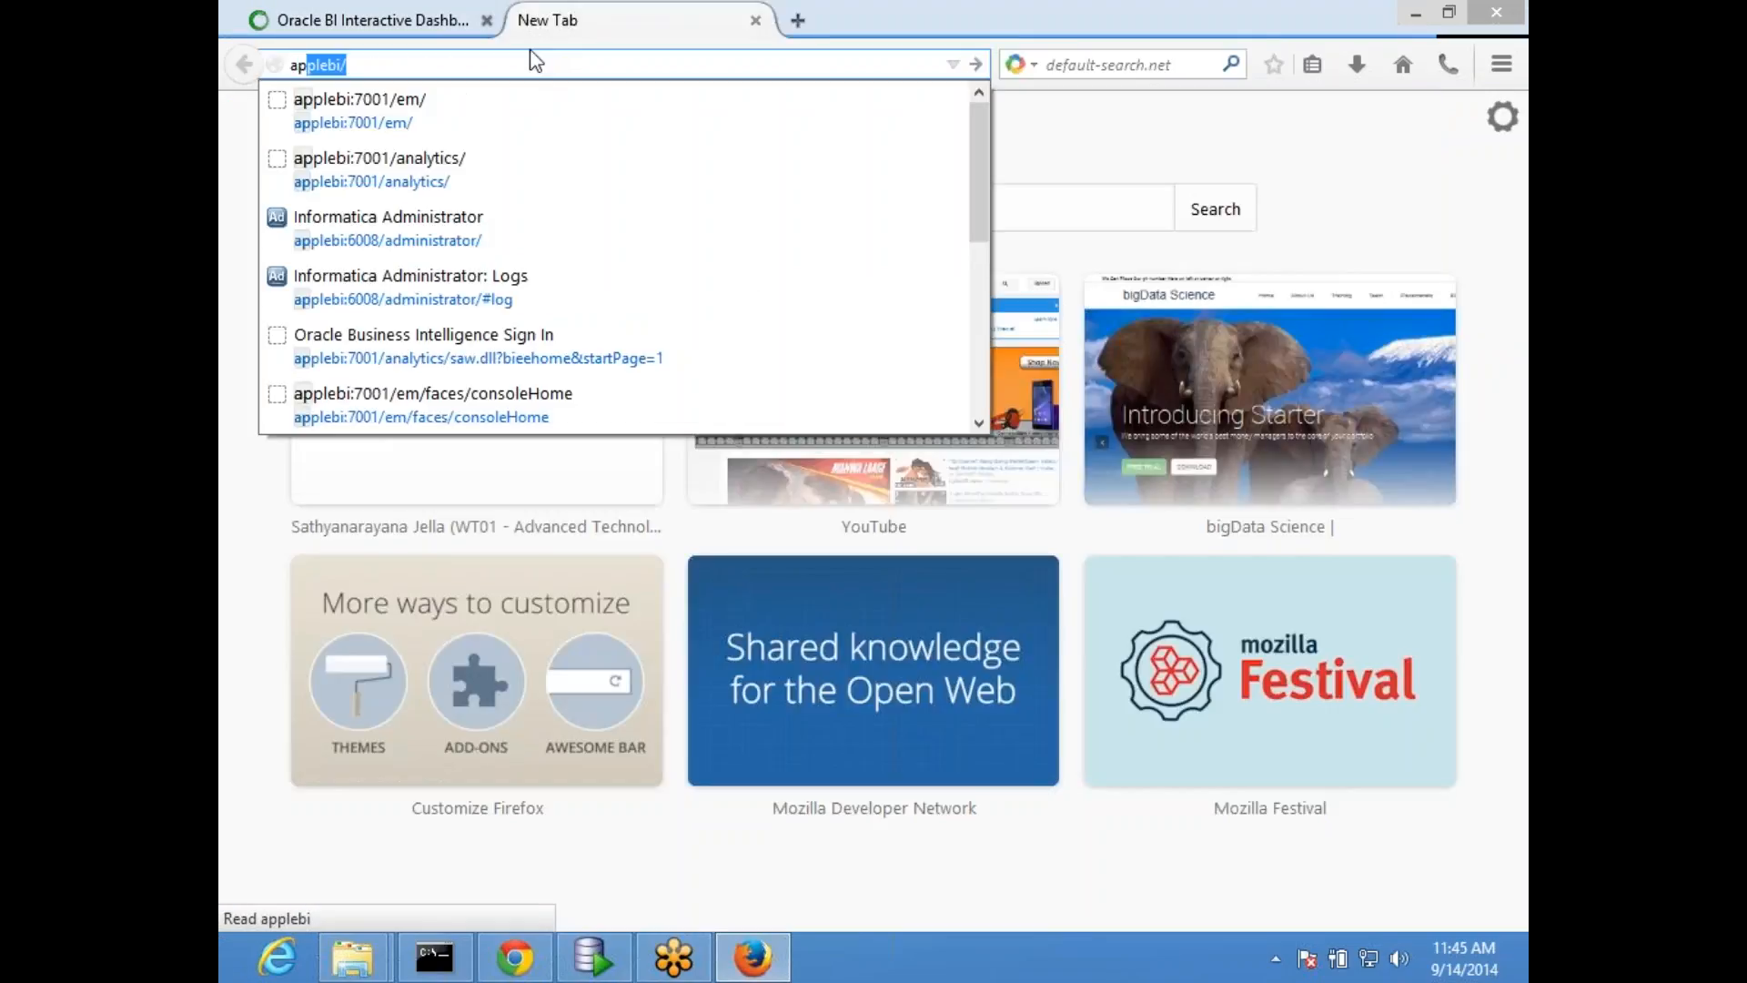
{"action": "key", "text": "Down"}
{"action": "key", "text": "Down"}
{"action": "key", "text": "Return"}
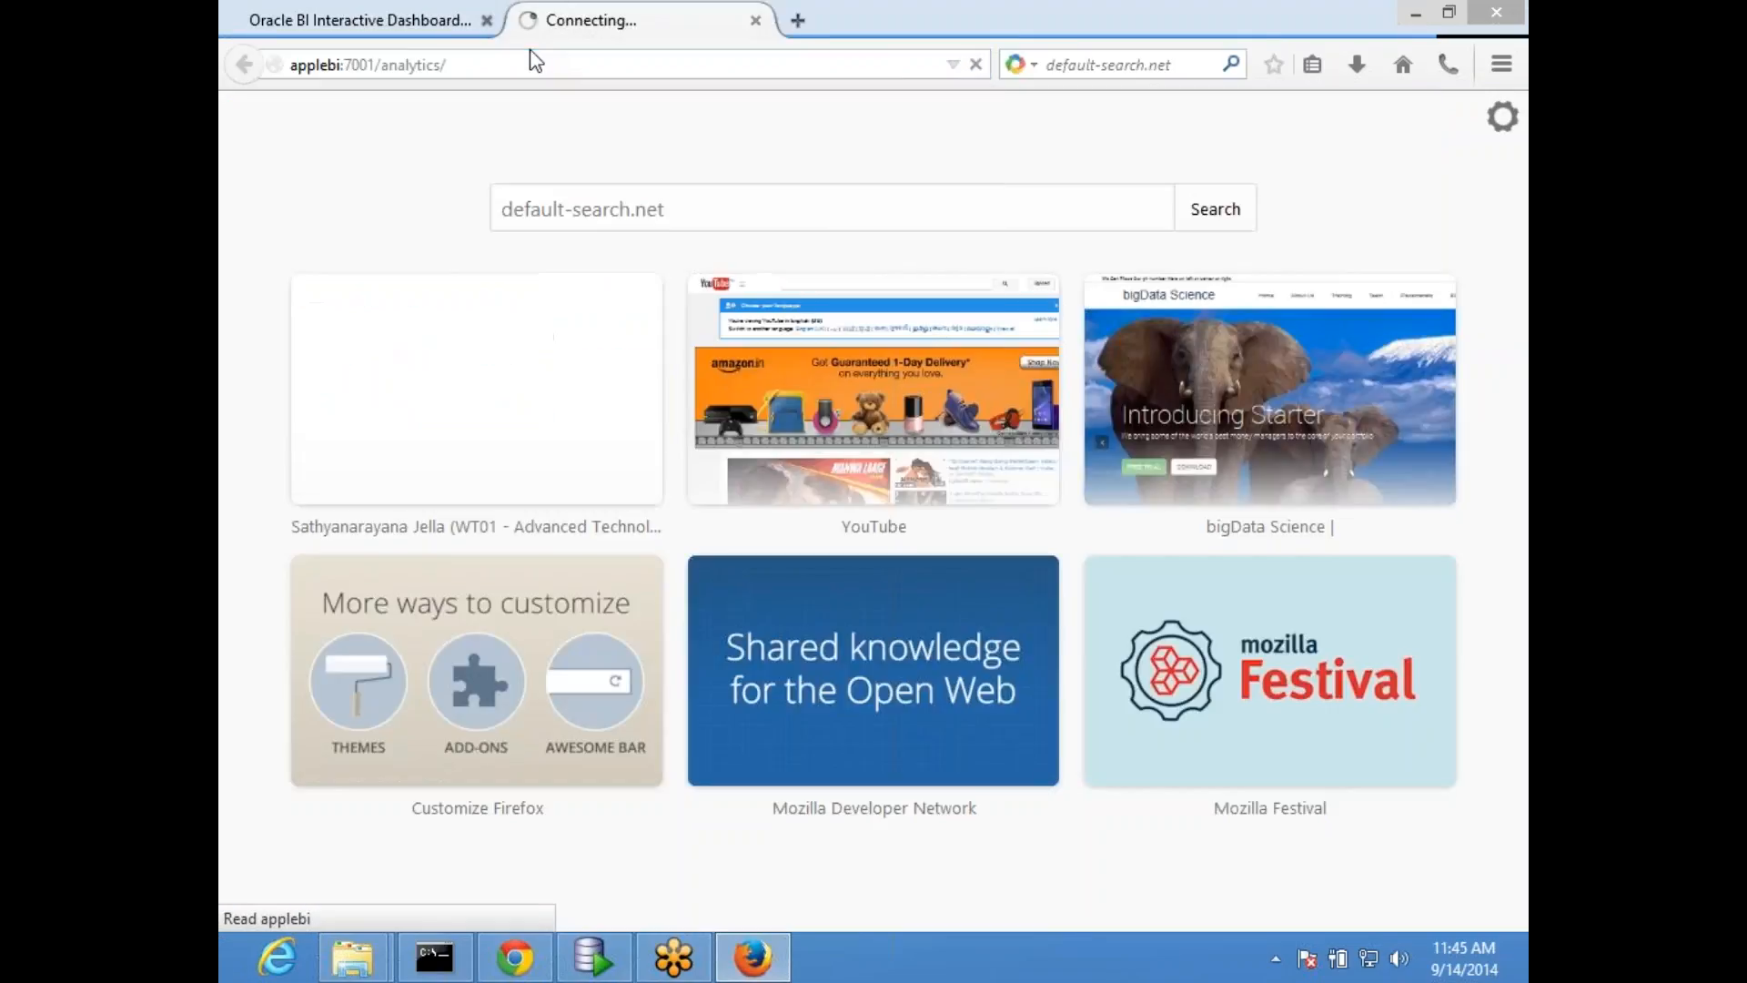
{"action": "left_click", "coordinate": [353, 24]}
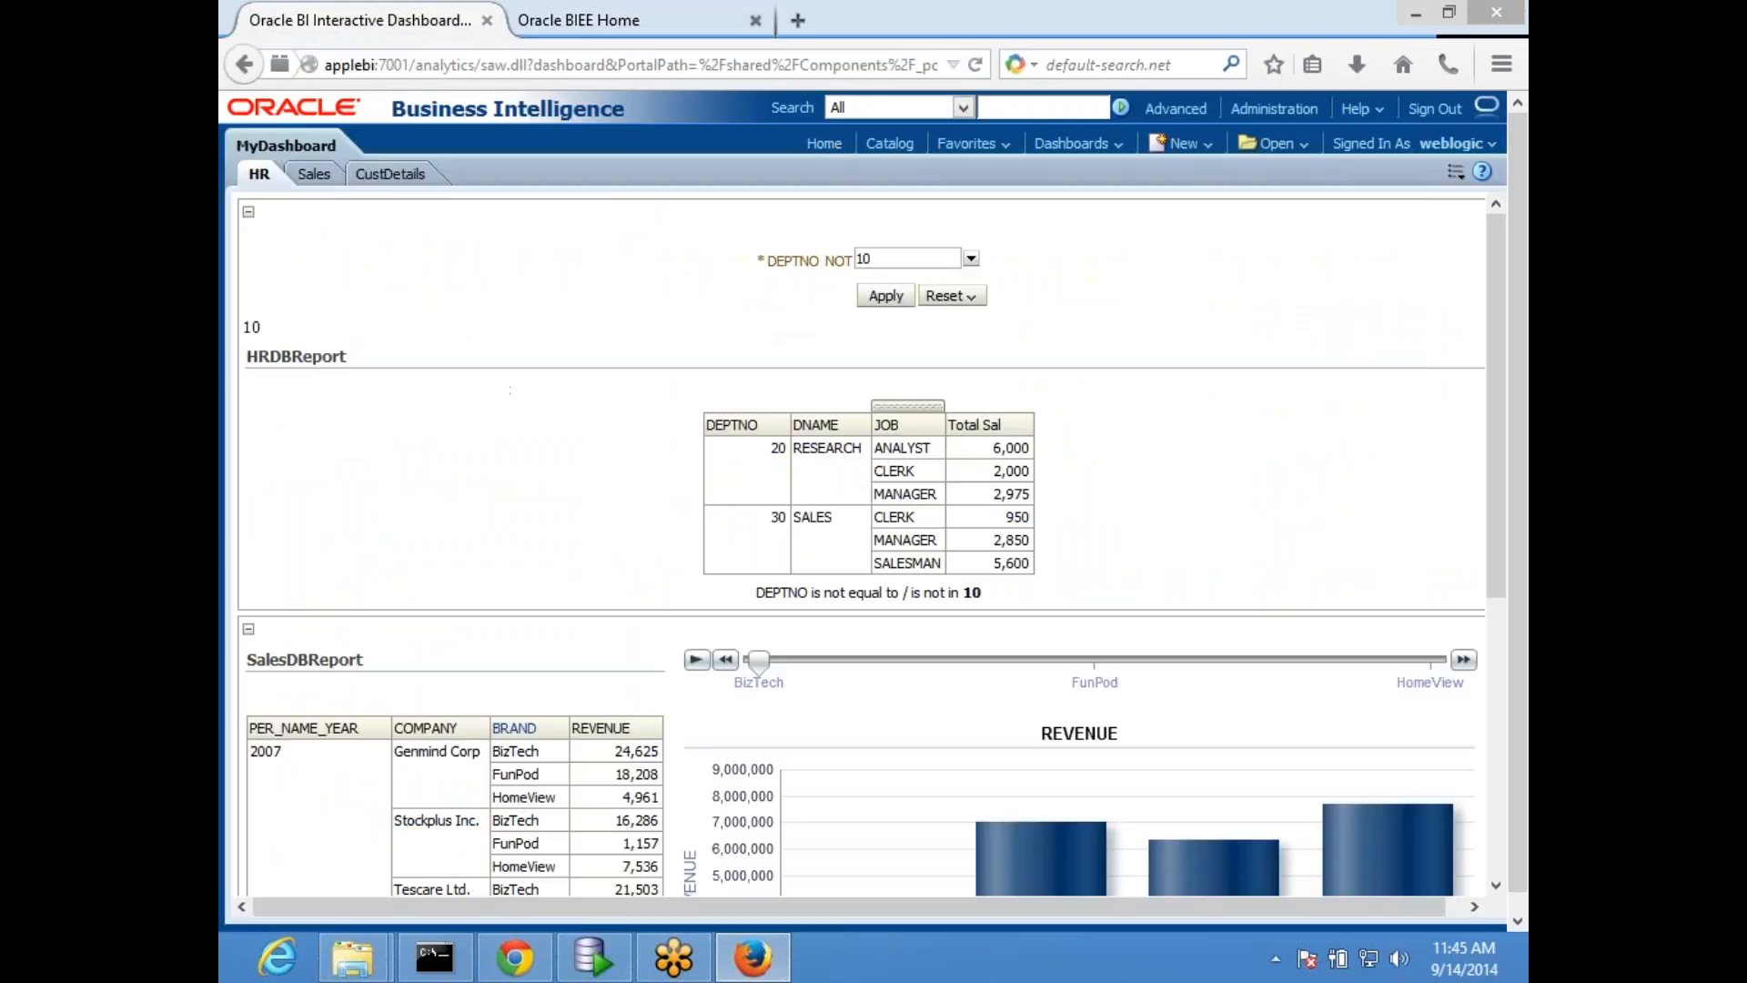
- Review the HR page and its editing layout, and run it to examine the text value above HRDBReport
{"action": "scroll", "coordinate": [1302, 500], "scroll_direction": "down", "scroll_amount": 5}
{"action": "scroll", "coordinate": [1209, 542], "scroll_direction": "up", "scroll_amount": 5}
{"action": "left_click", "coordinate": [1456, 175]}
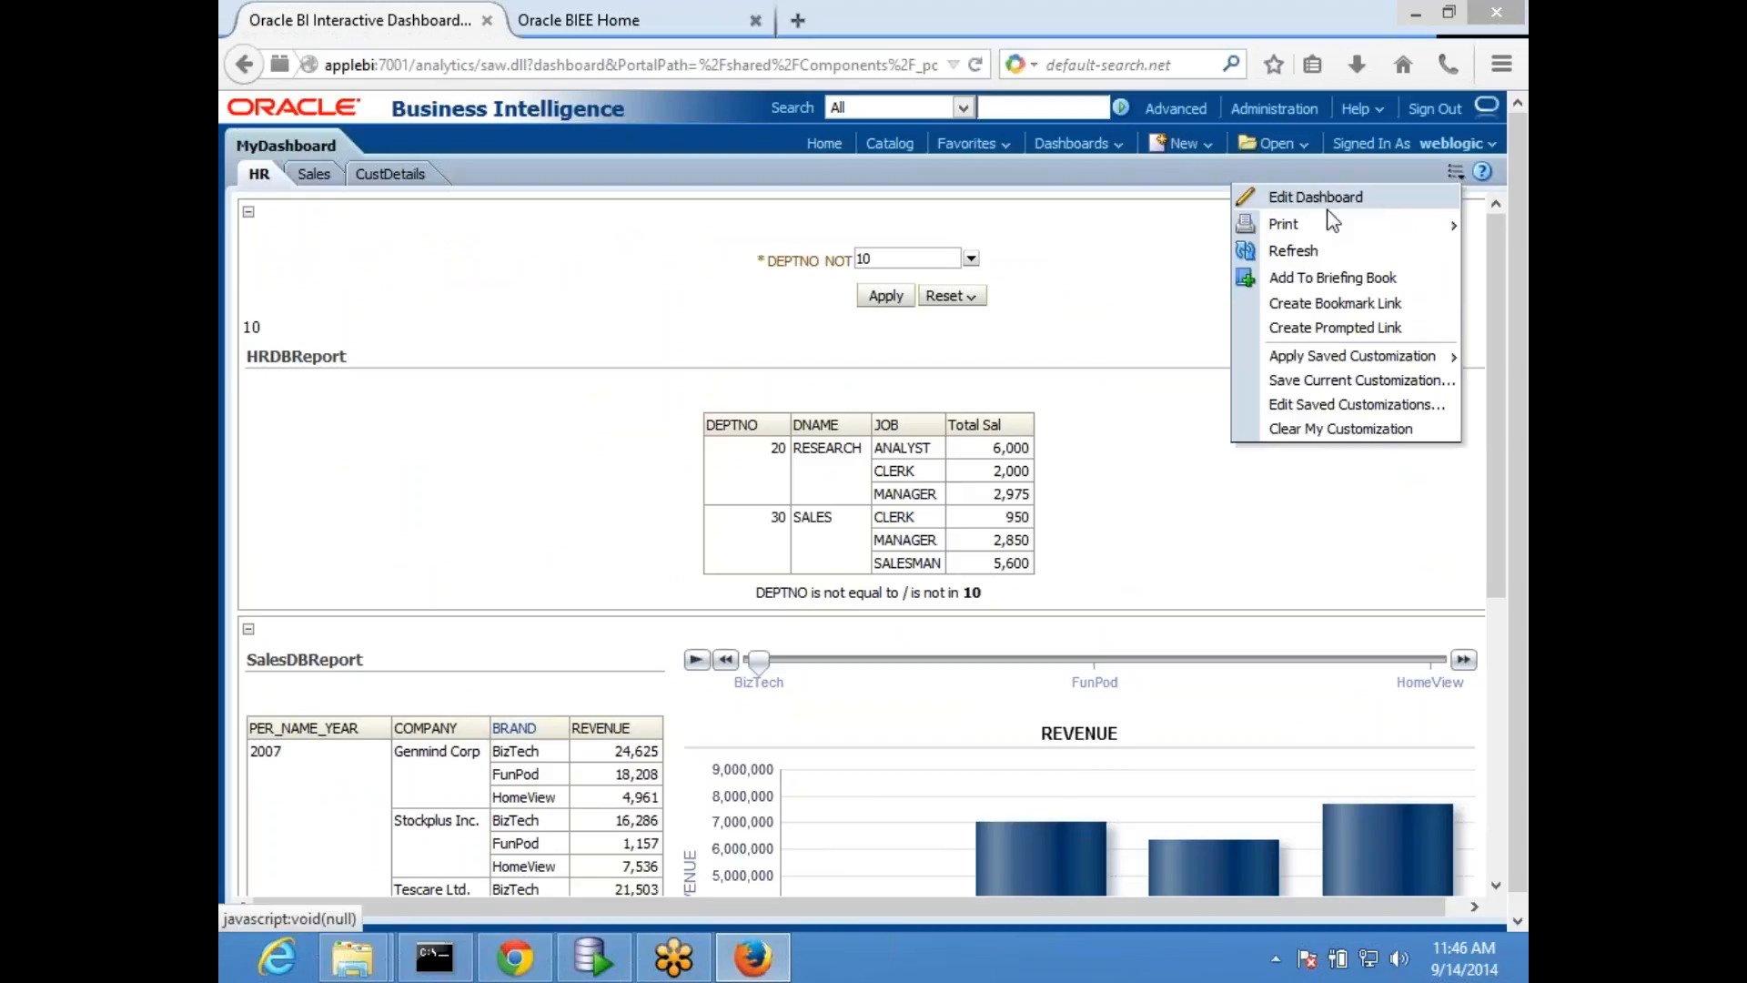
{"action": "left_click", "coordinate": [1320, 197]}
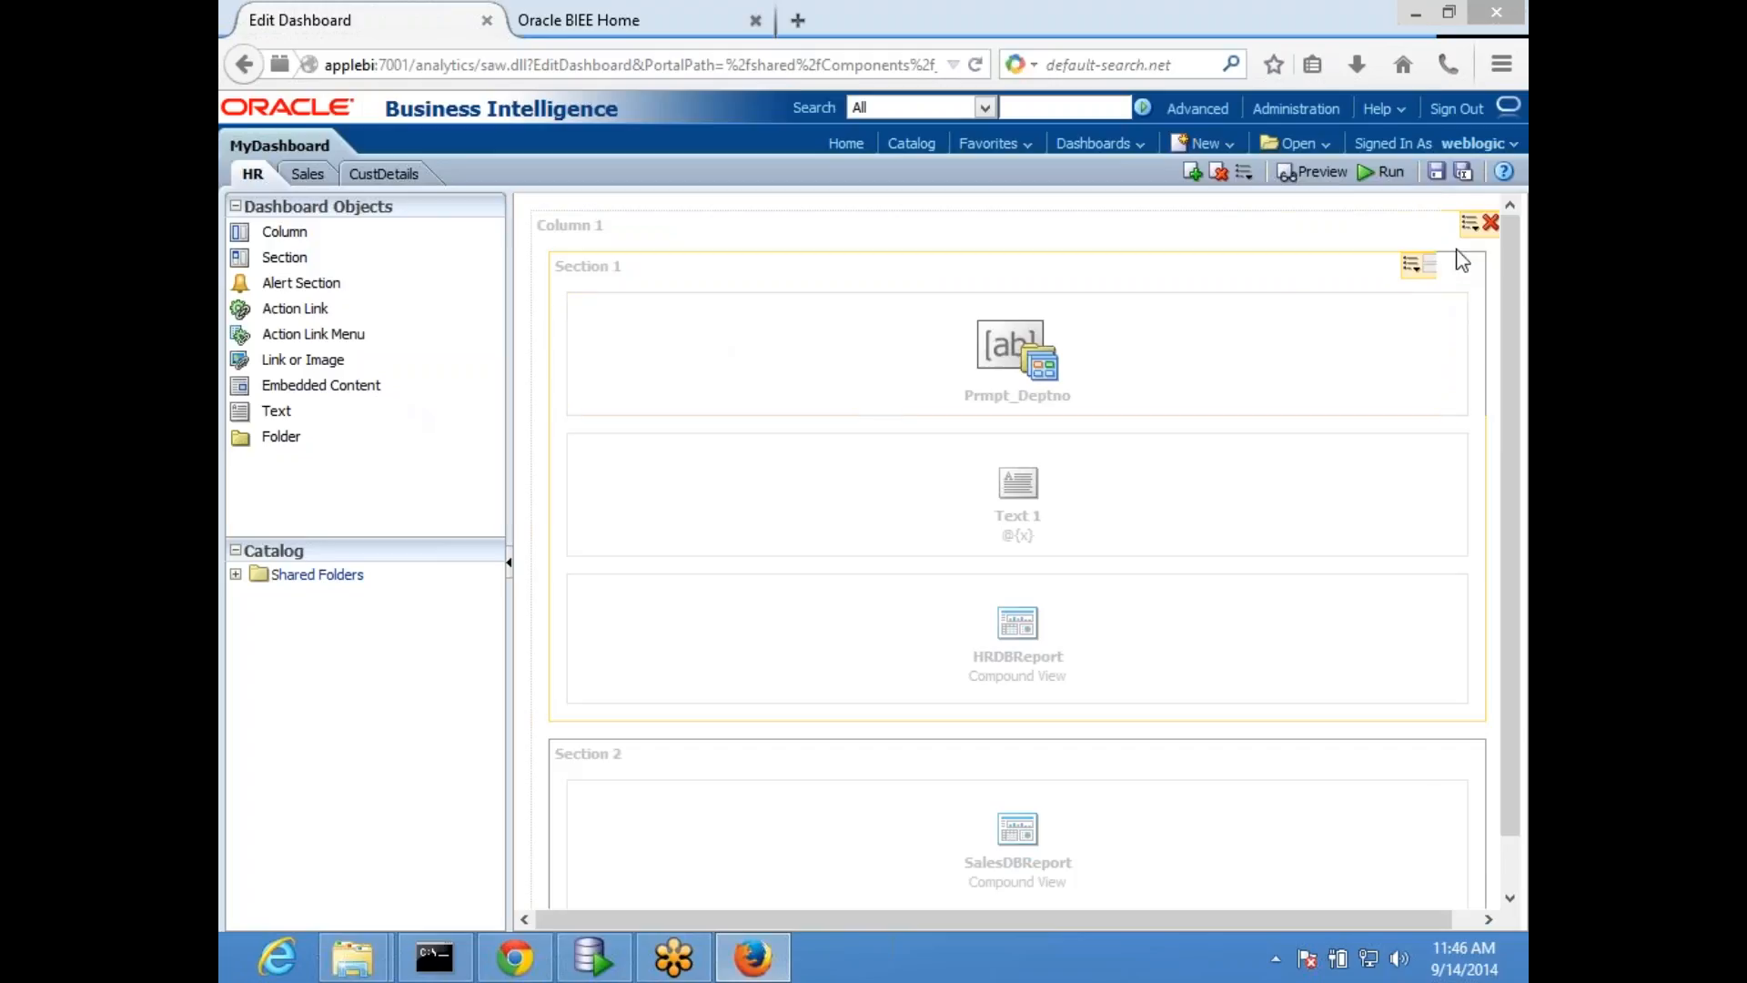
{"action": "left_click", "coordinate": [1385, 172]}
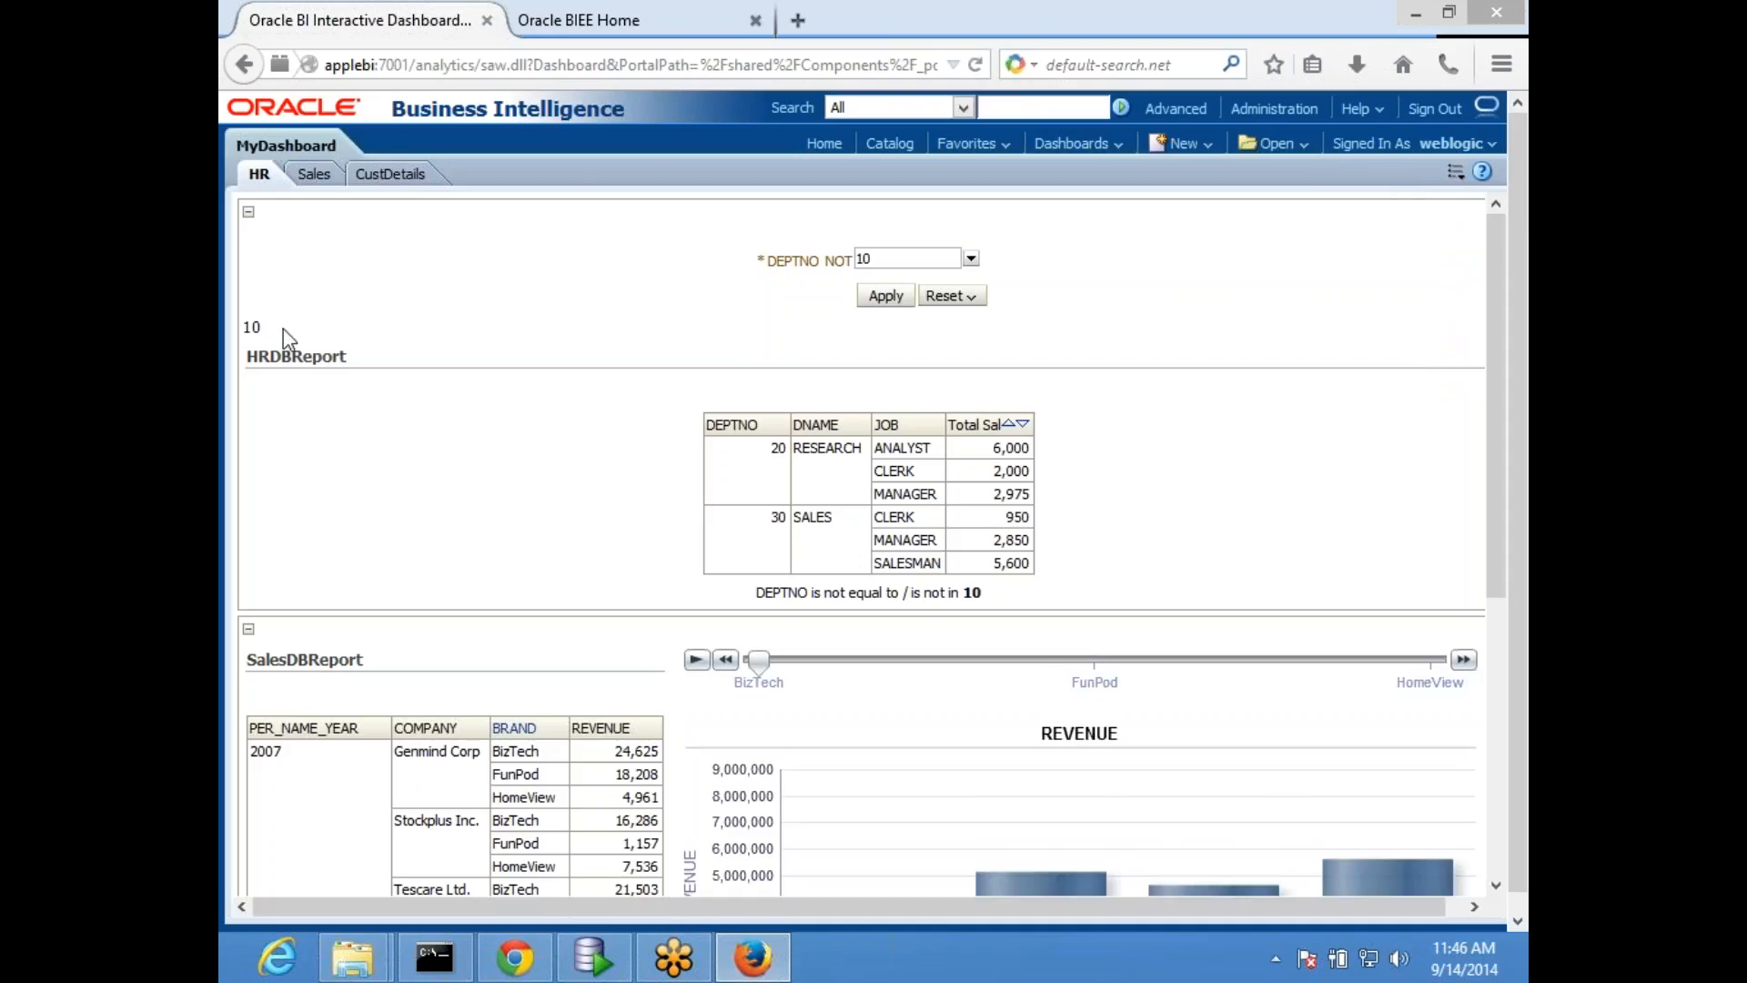
{"action": "left_click_drag", "start_coordinate": [242, 325], "coordinate": [279, 343]}
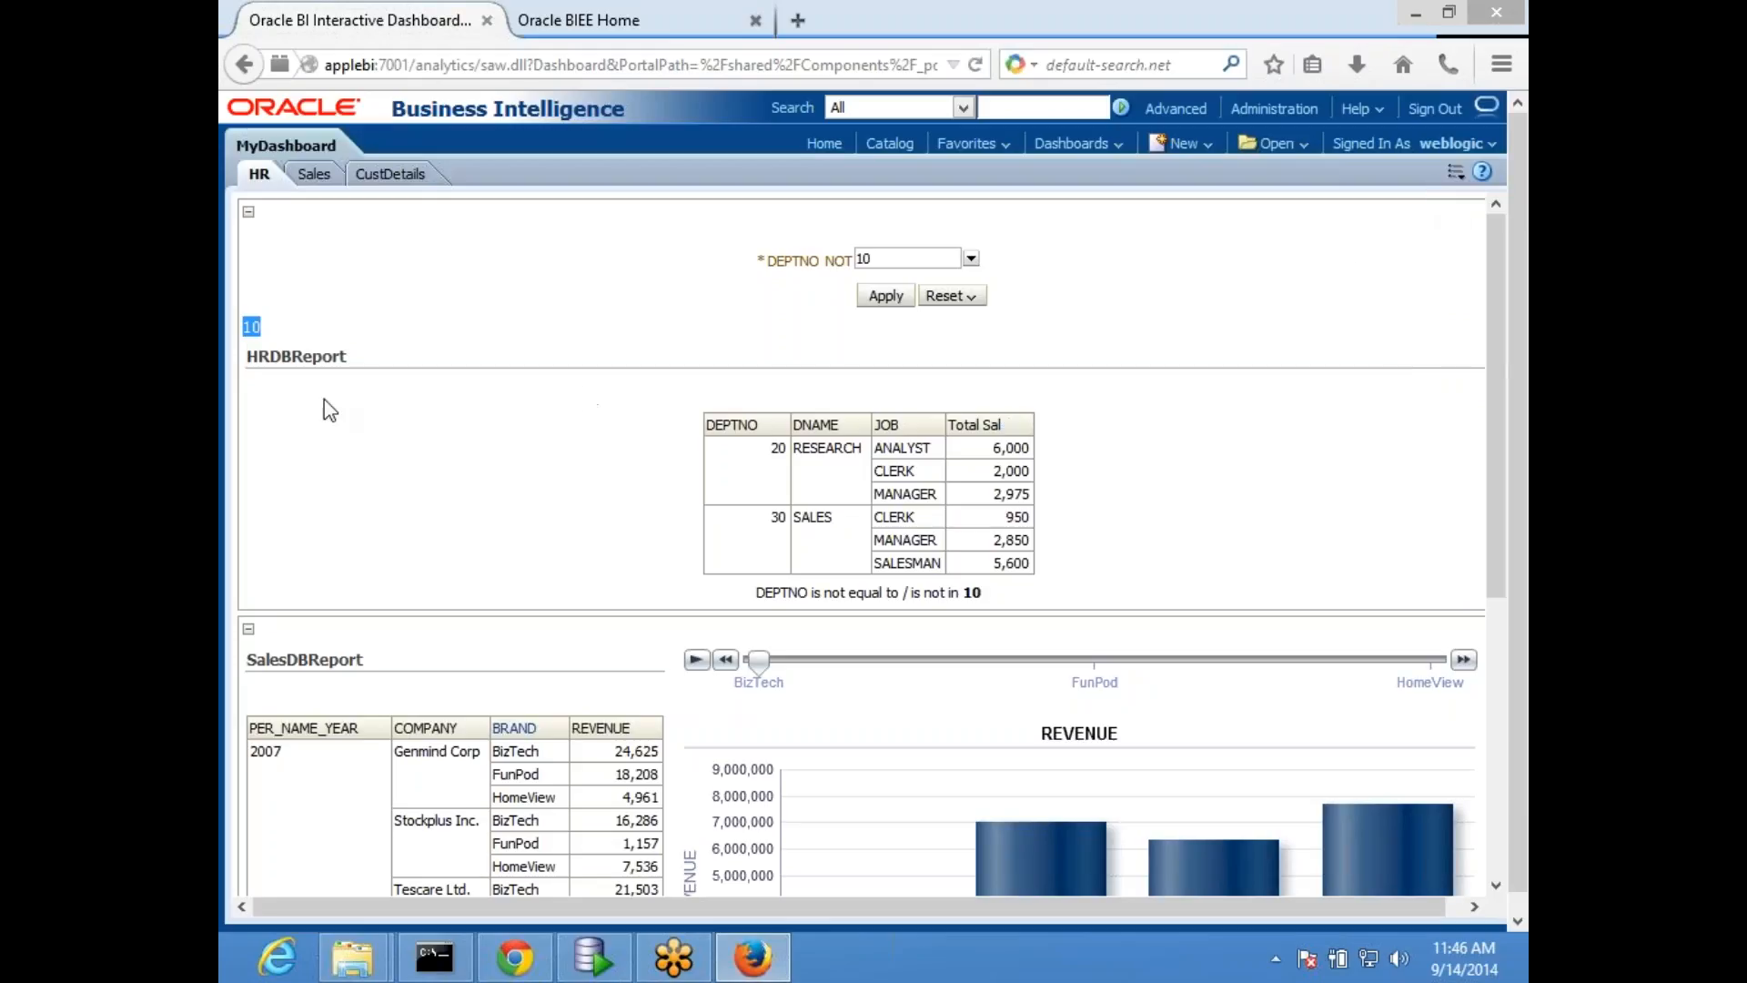
- Open MyDashboard for editing and inspect the properties of the text object on the HR page
{"action": "left_click", "coordinate": [1457, 178]}
{"action": "left_click", "coordinate": [1308, 194]}
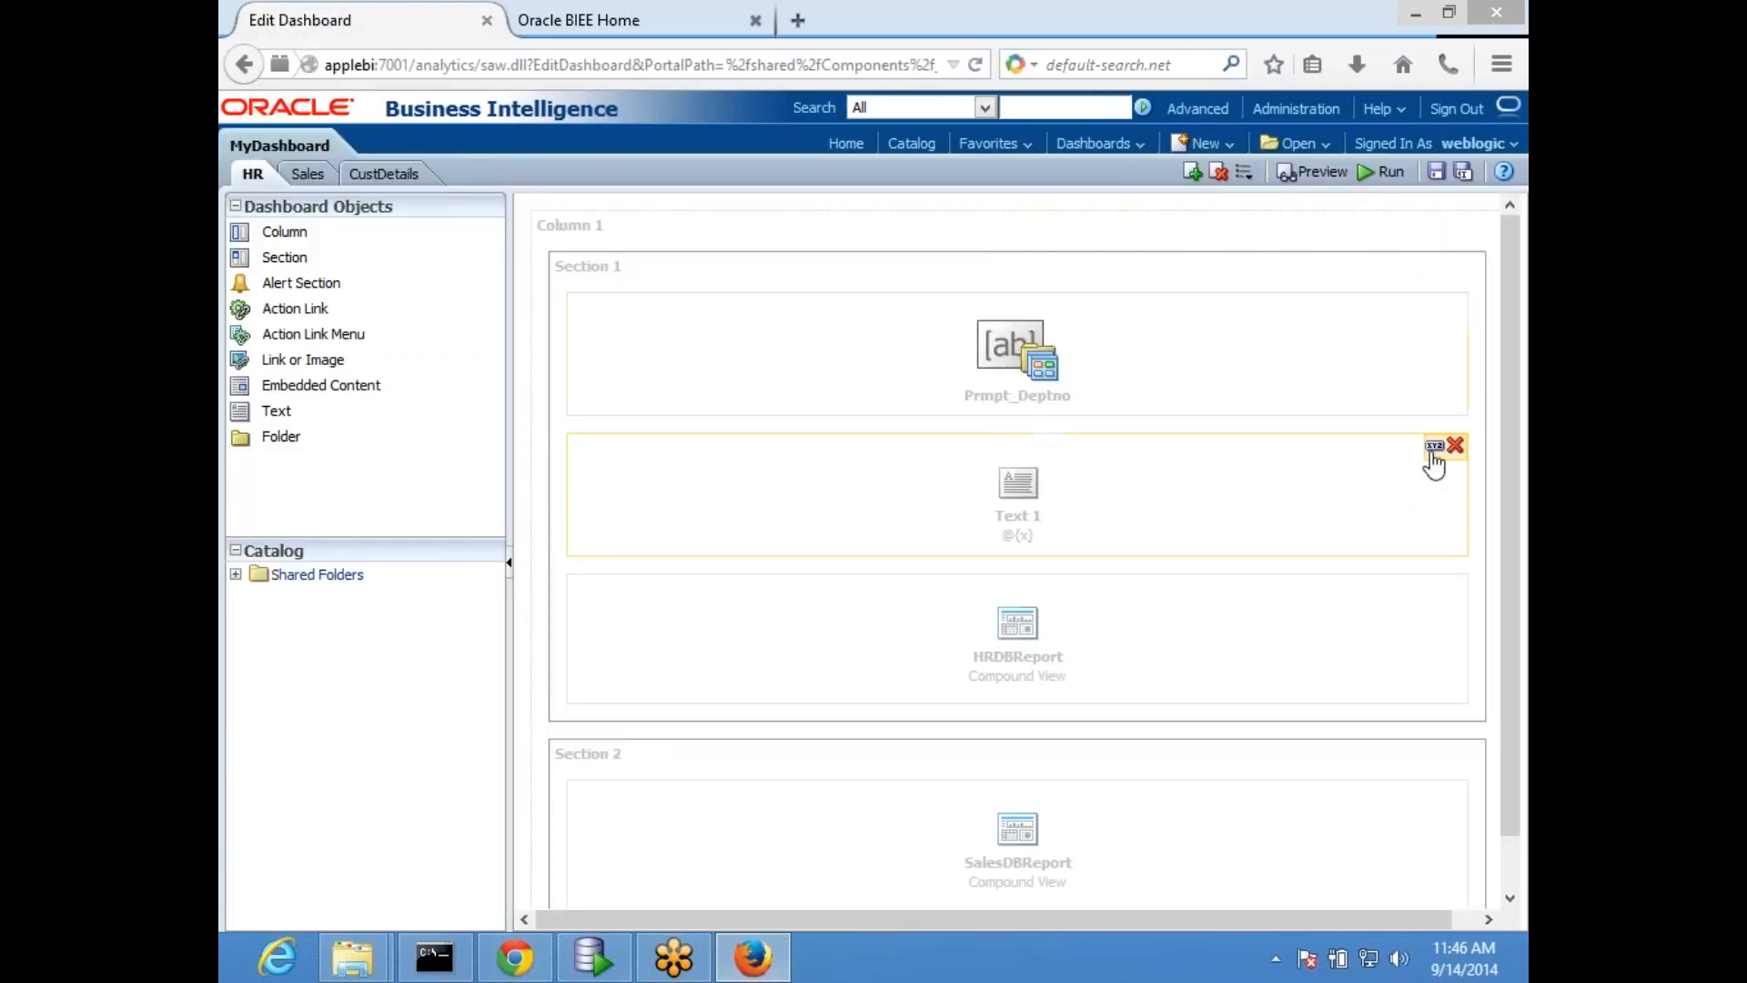
{"action": "left_click", "coordinate": [1435, 447]}
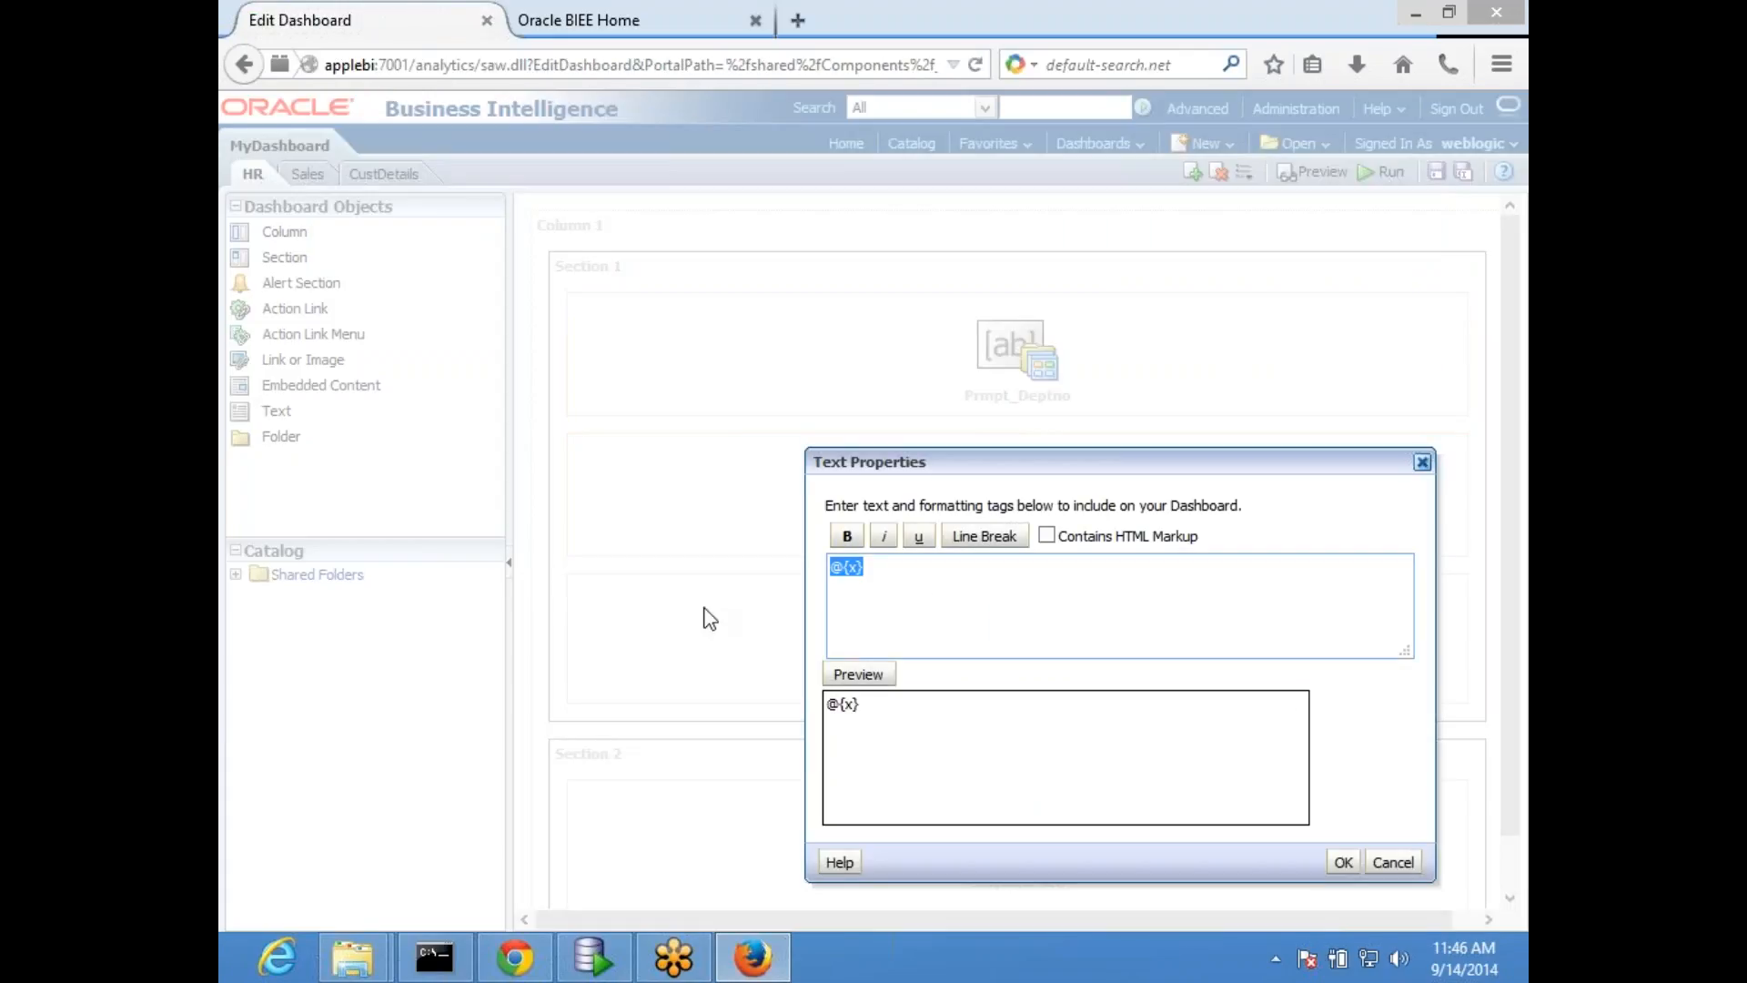
{"action": "left_click", "coordinate": [1422, 464]}
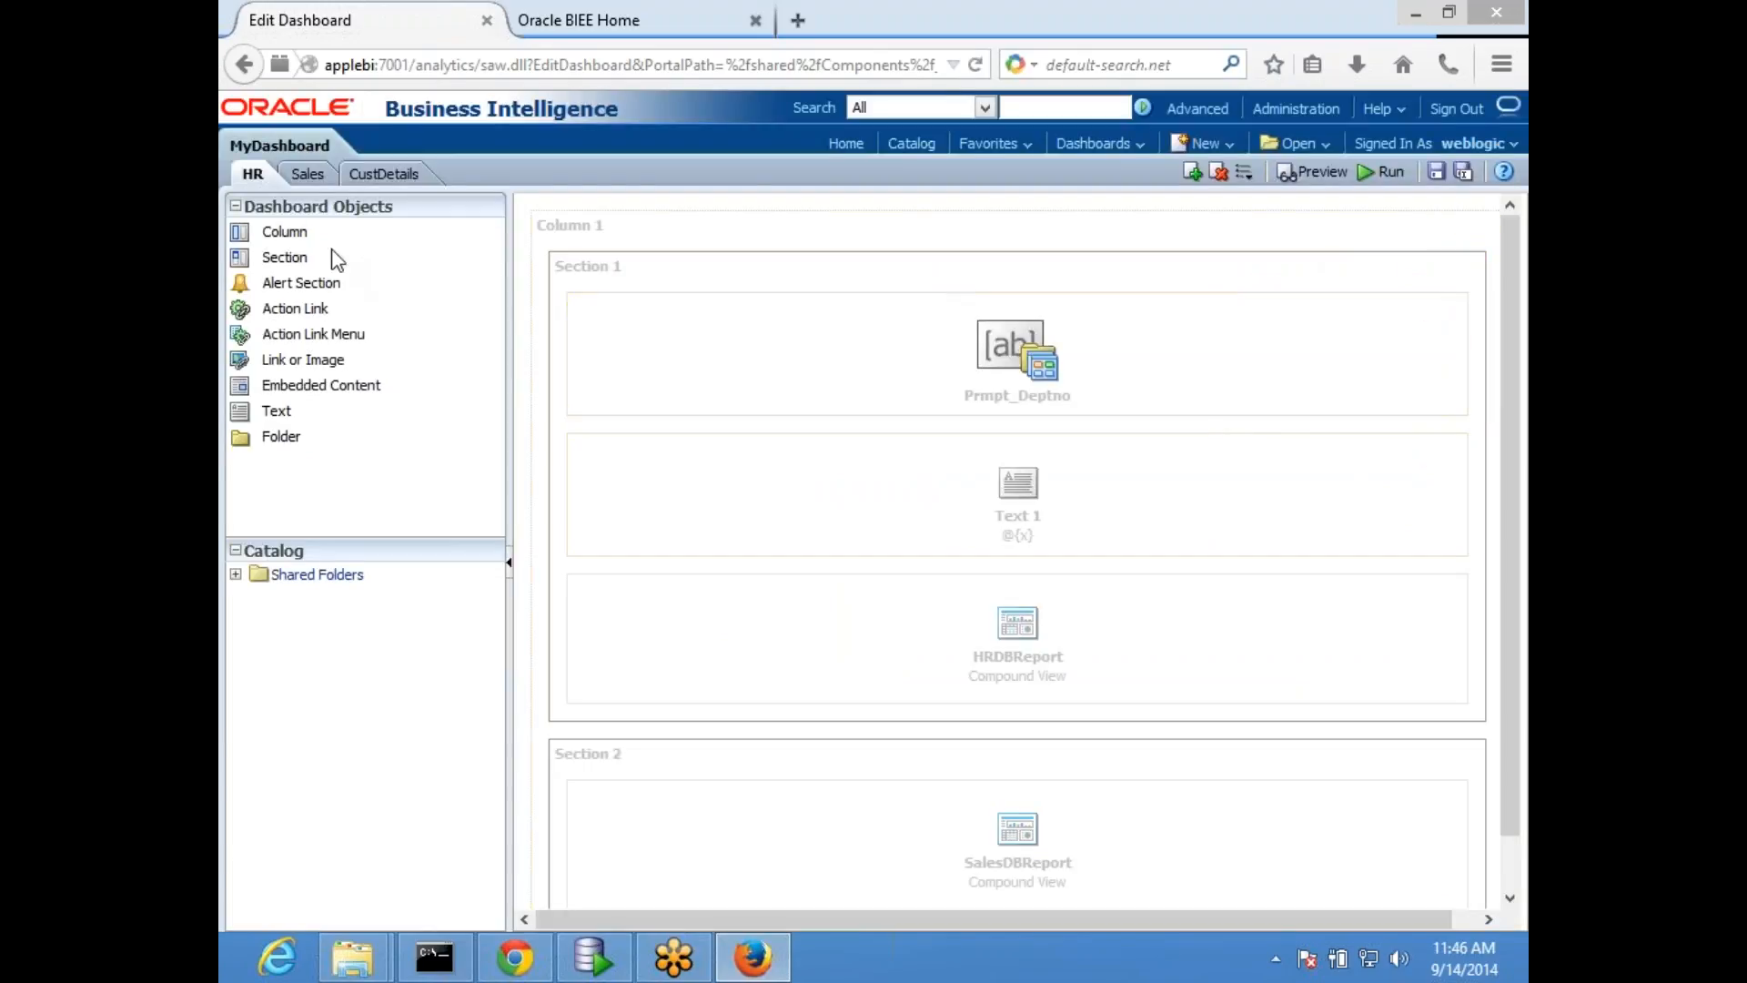
- Add a text object containing @{x} above SalesDBReport in Section 1 of the Sales page
{"action": "left_click", "coordinate": [303, 177]}
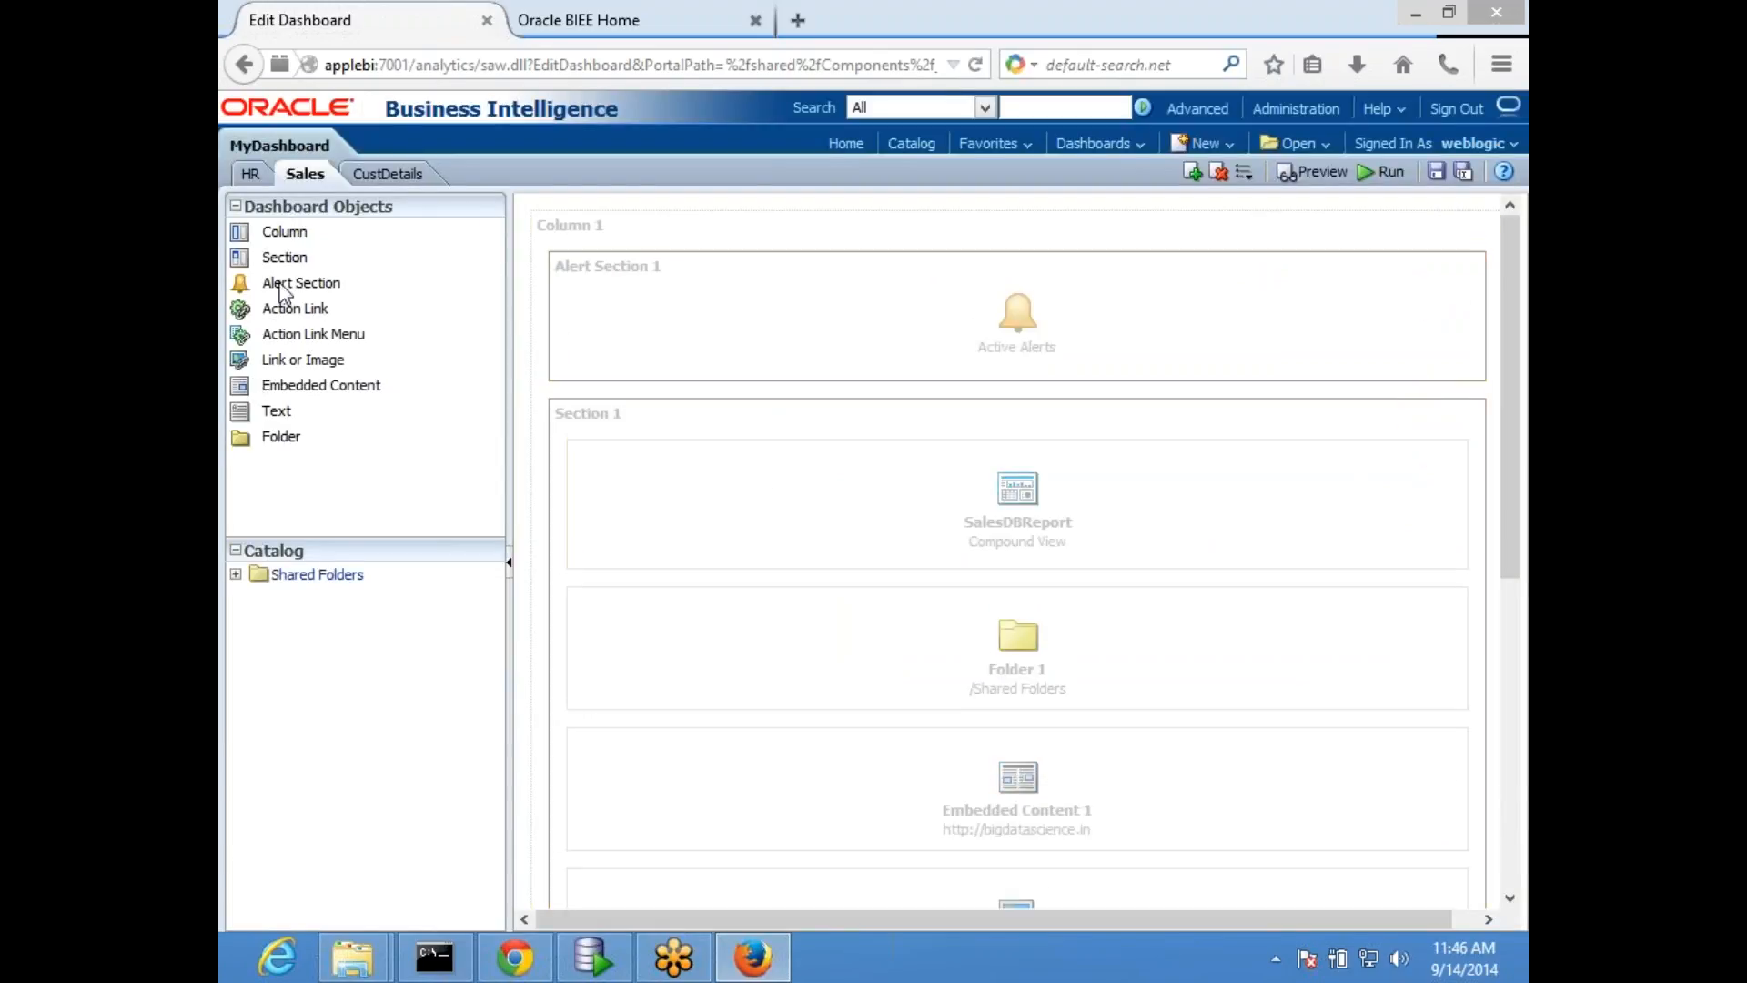
{"action": "left_click_drag", "start_coordinate": [277, 415], "coordinate": [702, 417]}
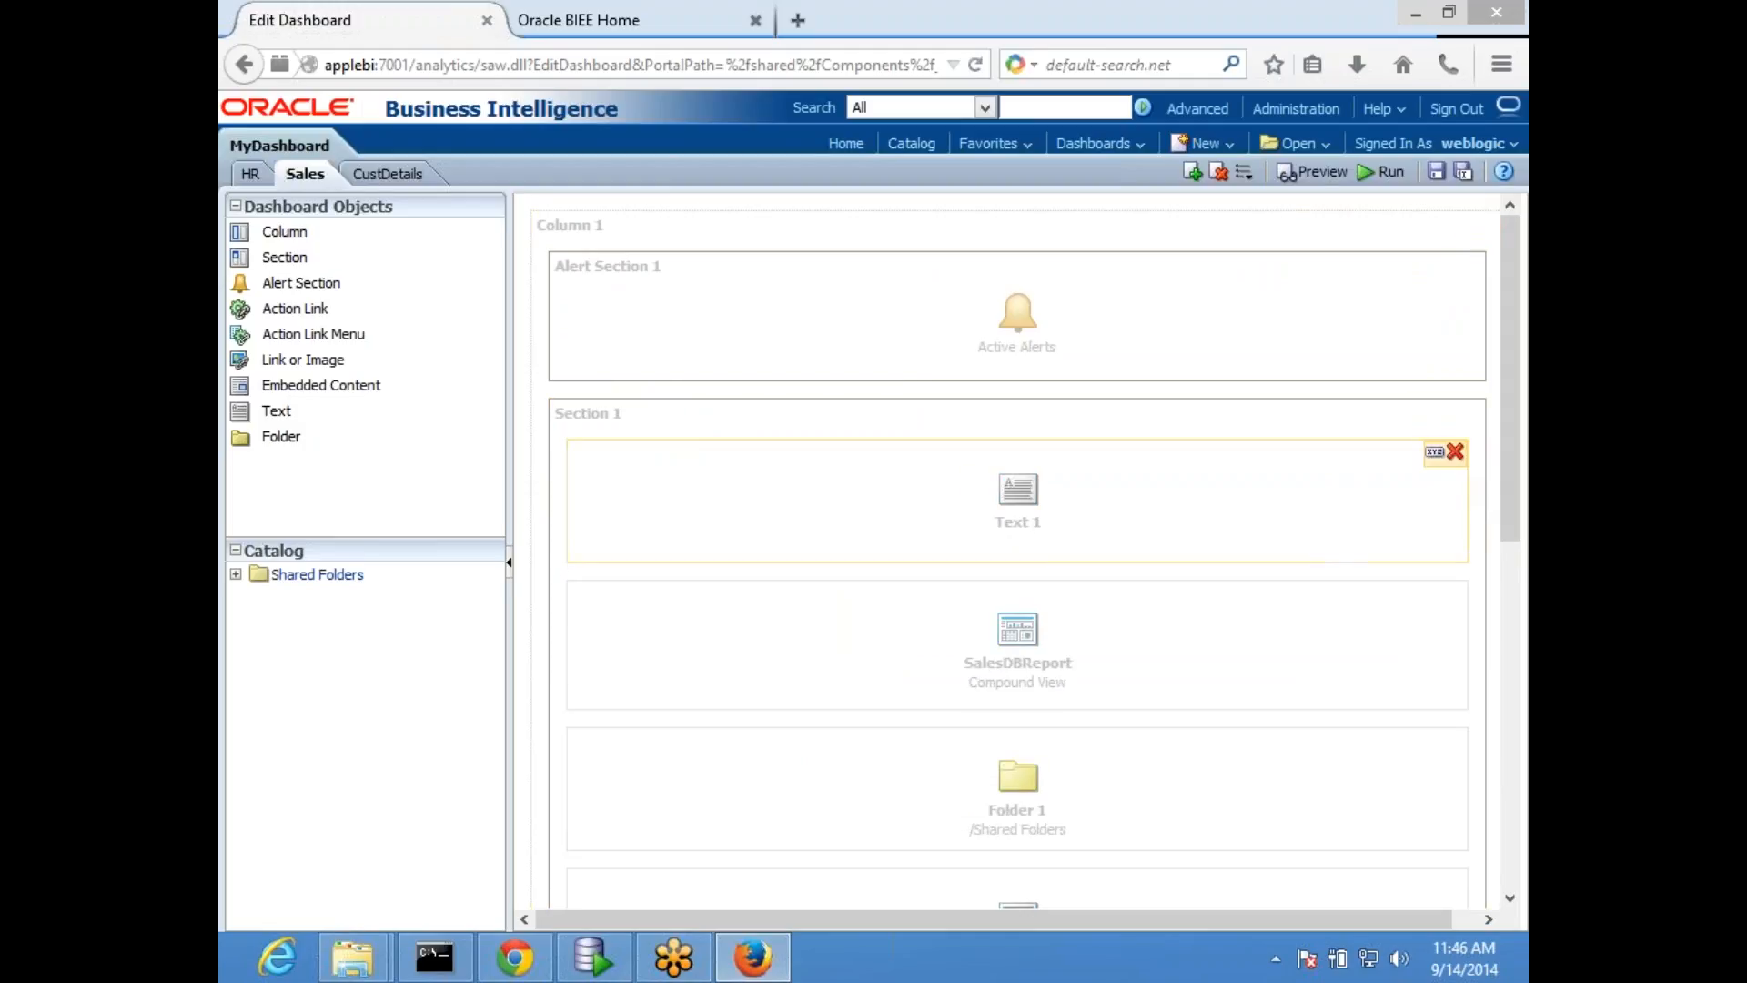
{"action": "left_click", "coordinate": [1429, 450]}
{"action": "type", "text": "@{x}"}
{"action": "left_click", "coordinate": [1344, 868]}
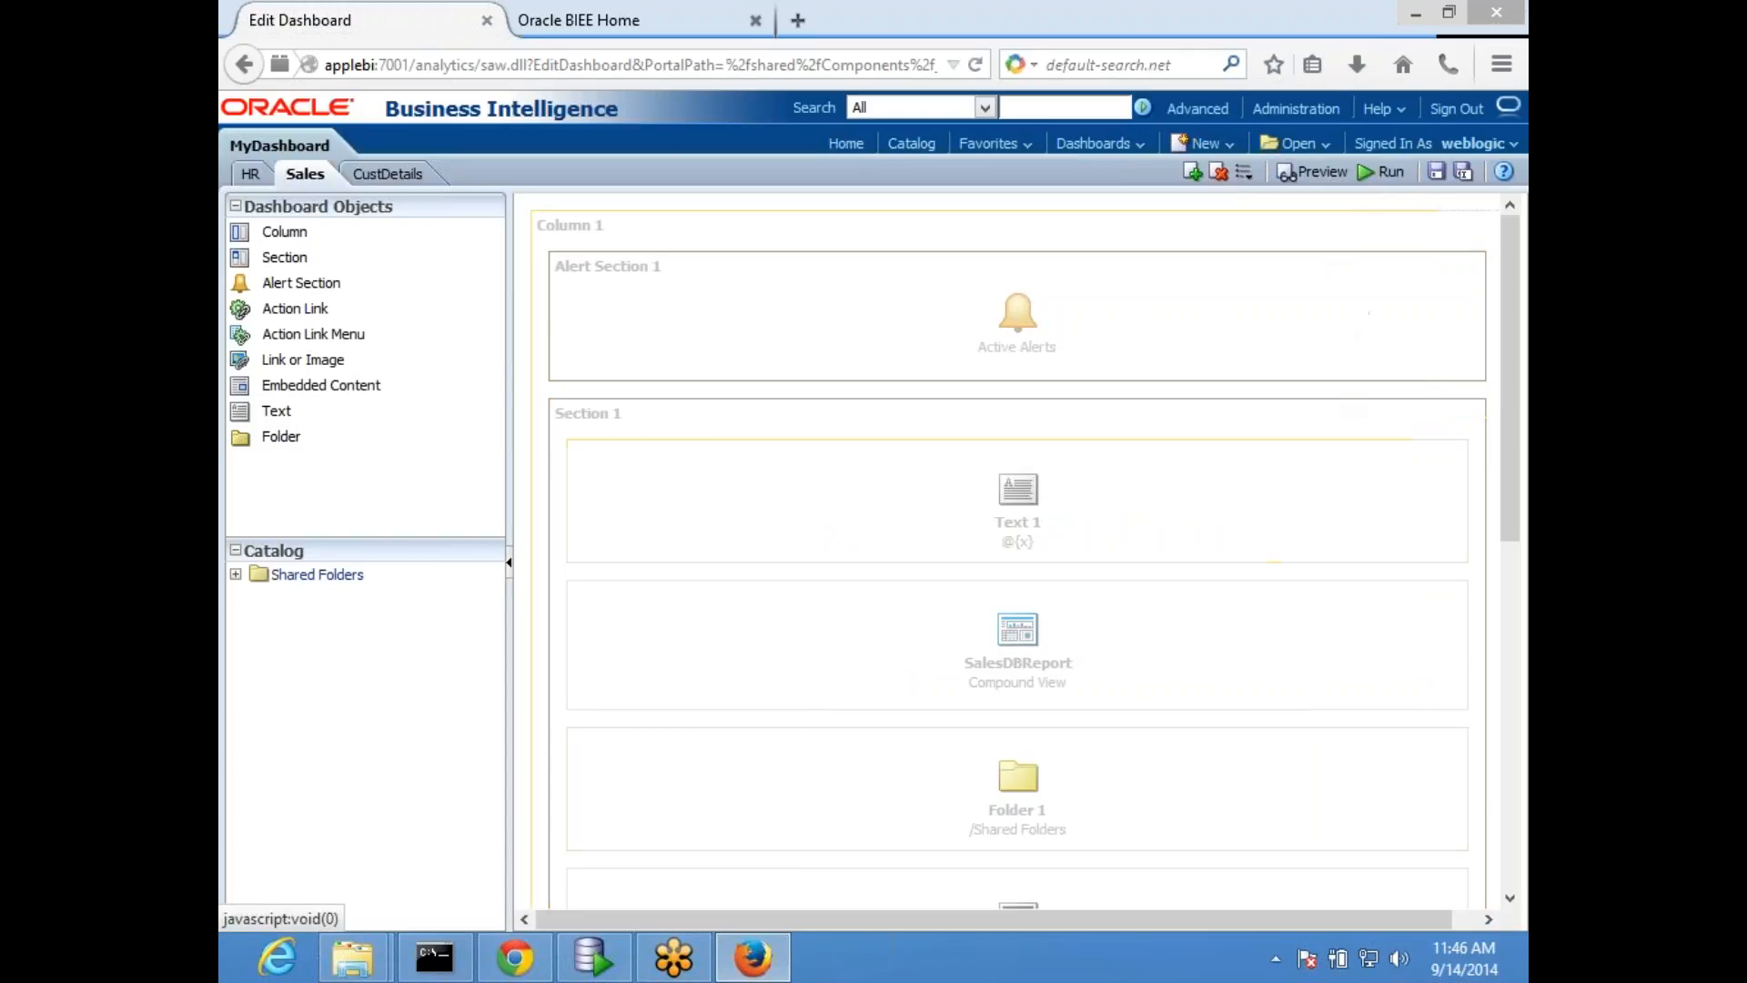
- Save the edited dashboard and run its Sales page
{"action": "left_click", "coordinate": [1436, 172]}
{"action": "left_click", "coordinate": [1385, 173]}
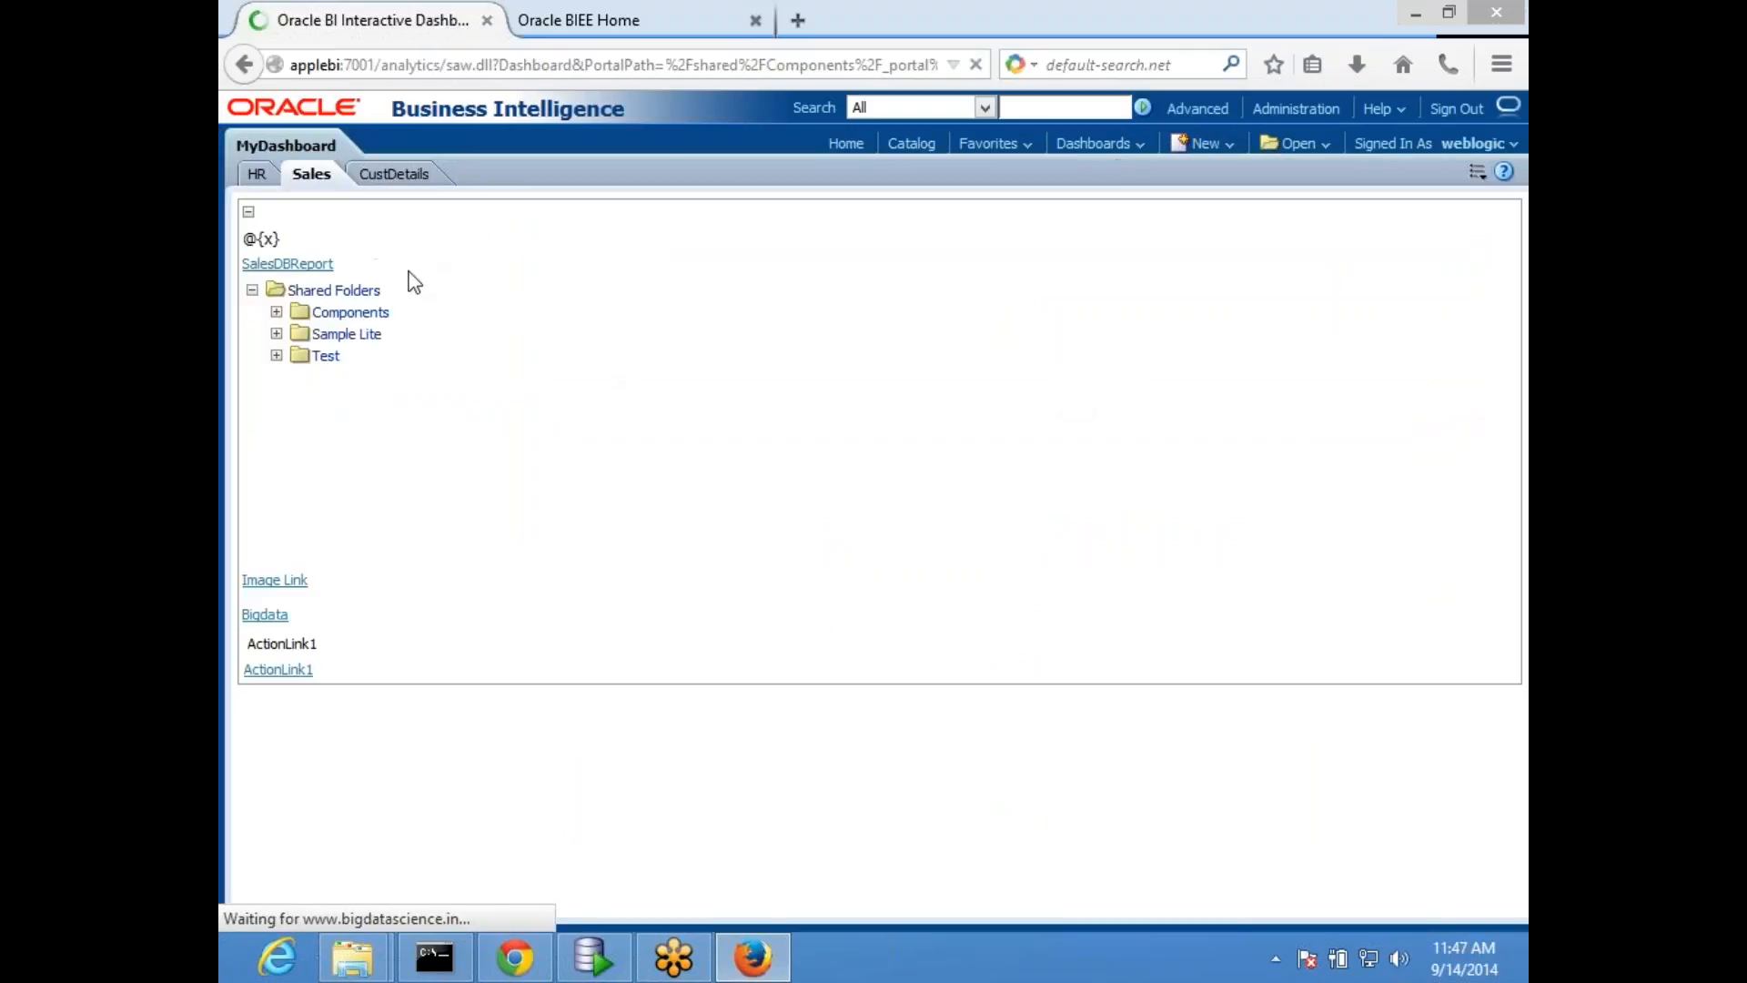
- Compare the DEPTNO prompt value on the HR page with the text value on the Sales page
{"action": "left_click", "coordinate": [259, 175]}
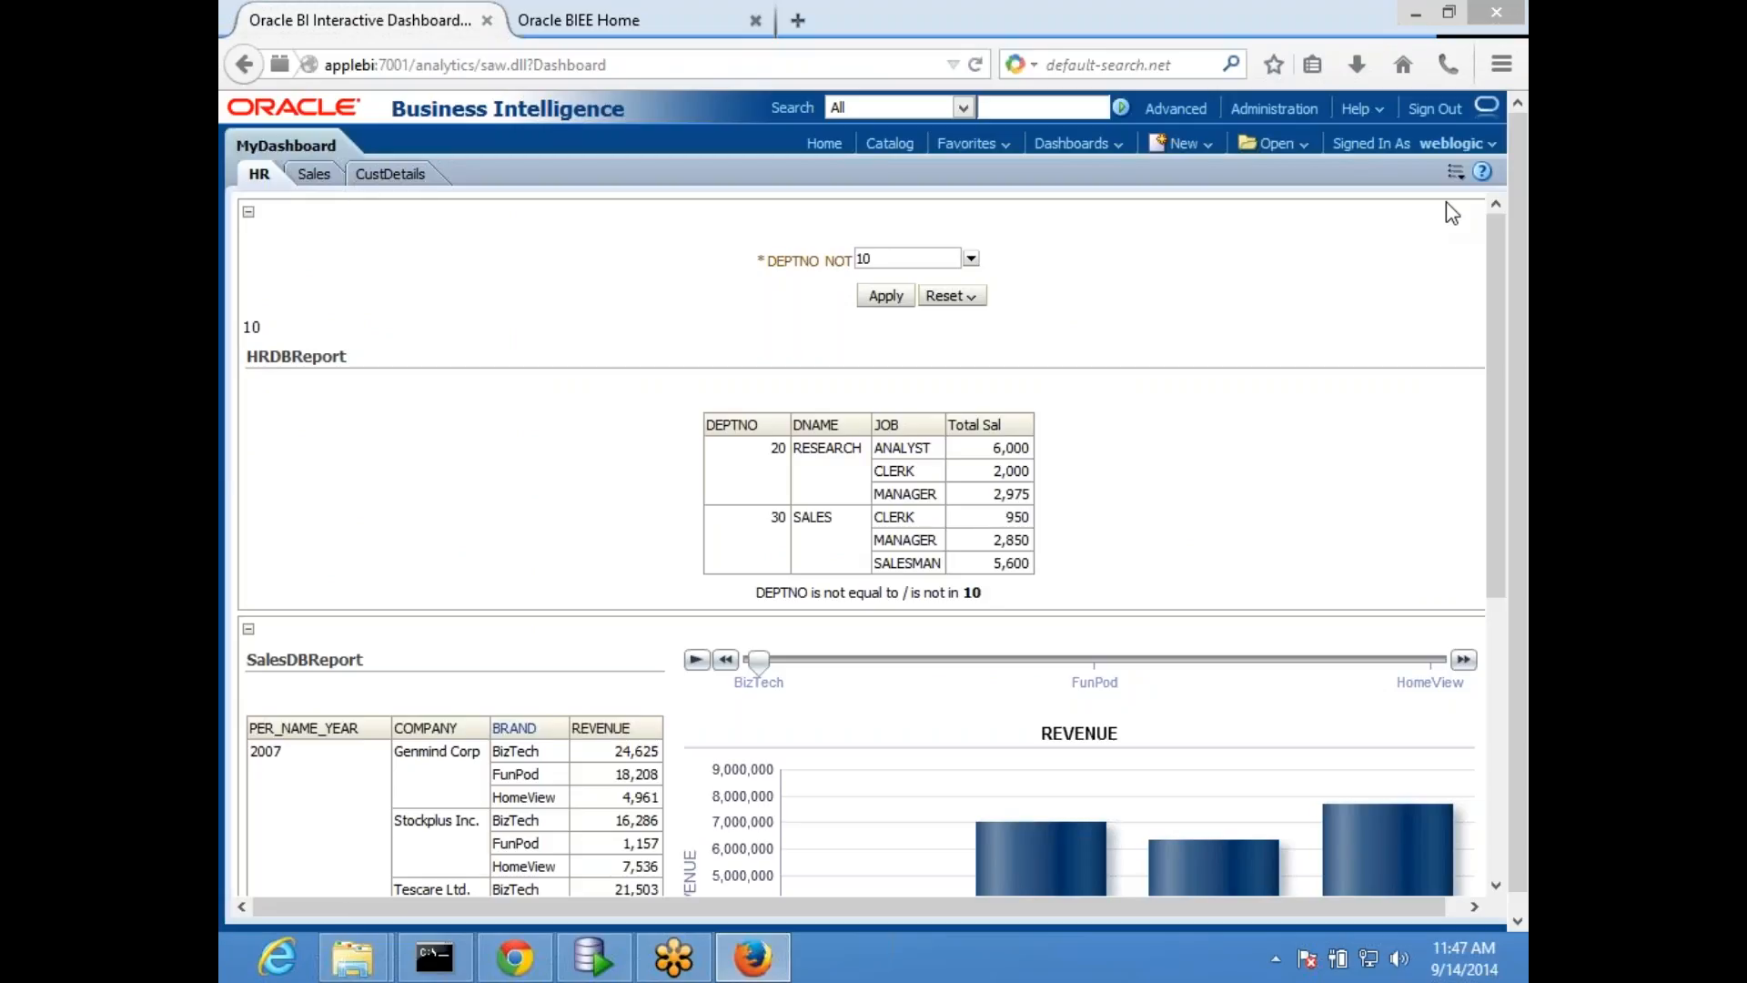
{"action": "left_click", "coordinate": [971, 259]}
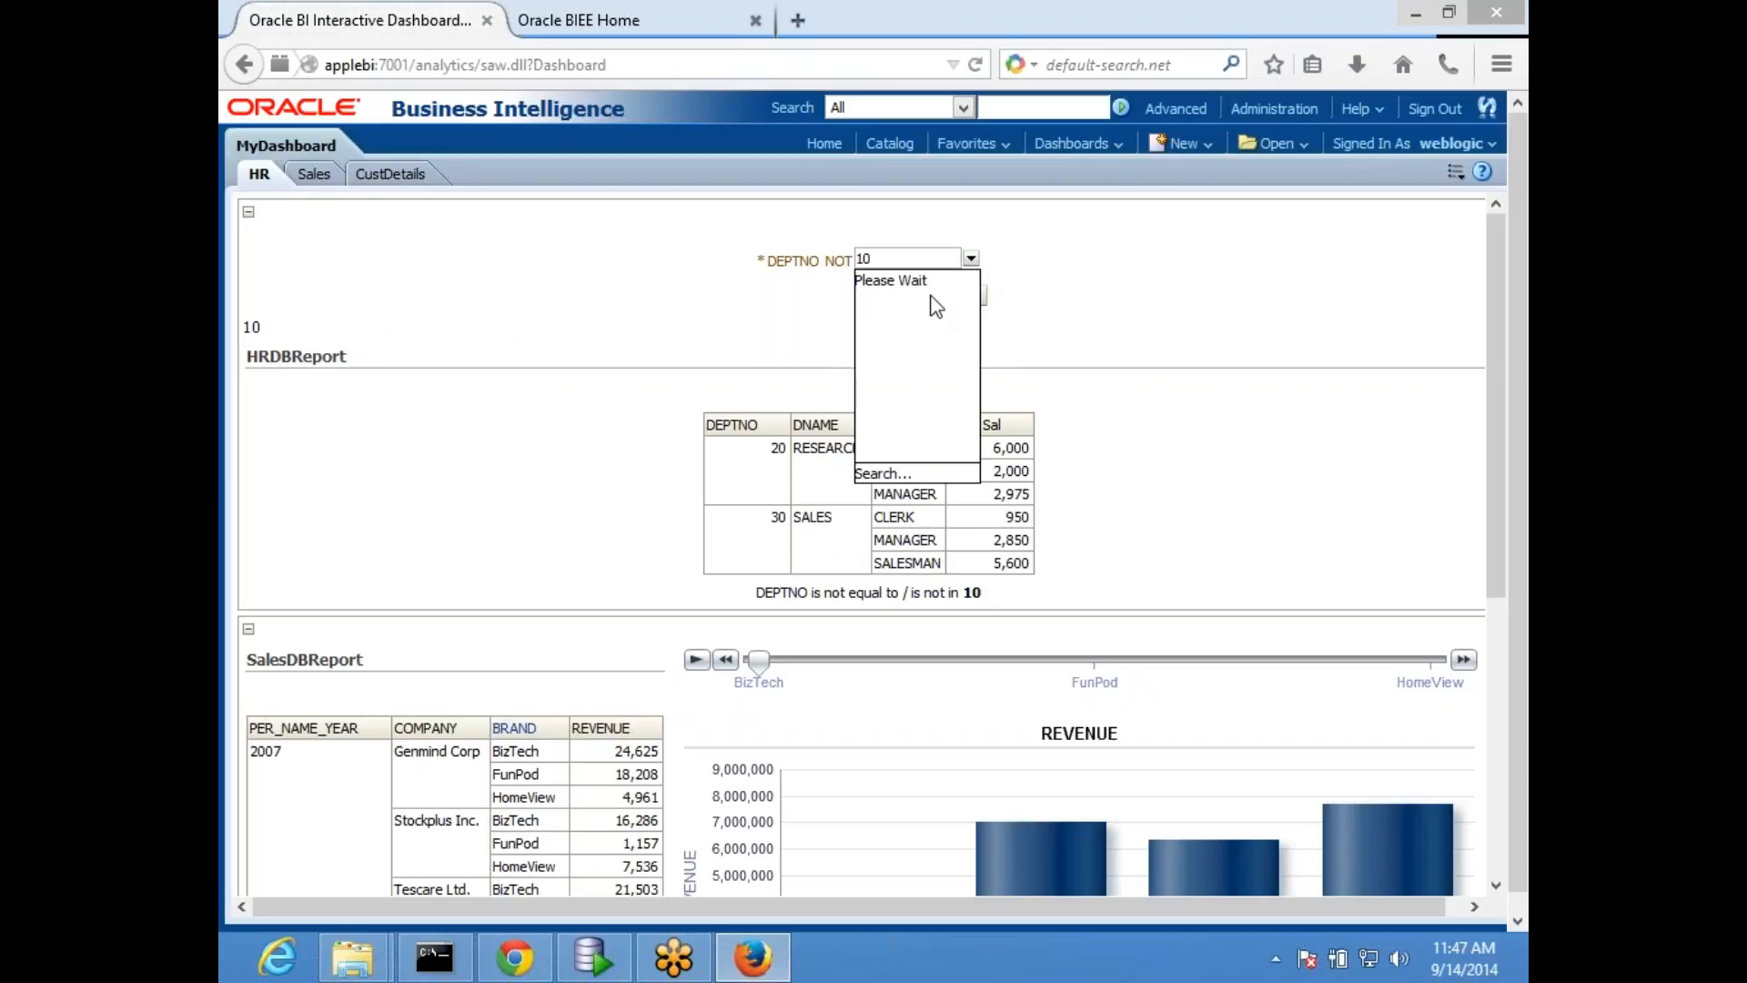
{"action": "left_click", "coordinate": [1152, 284]}
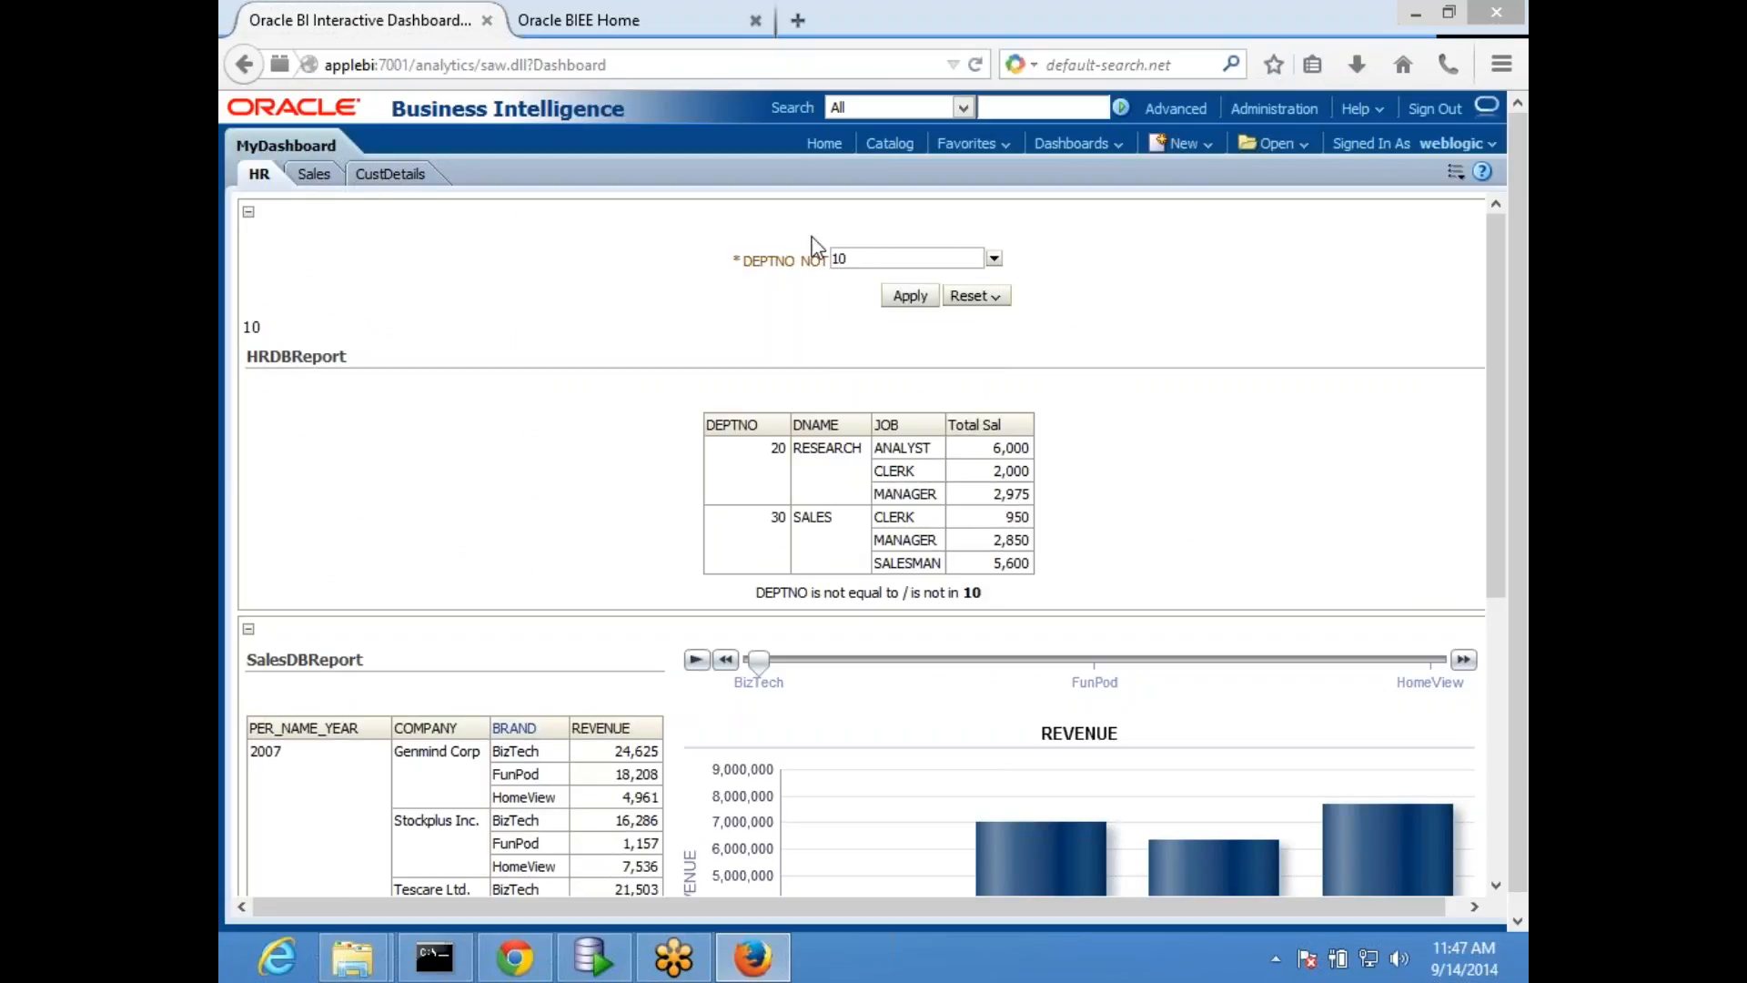
{"action": "left_click", "coordinate": [314, 174]}
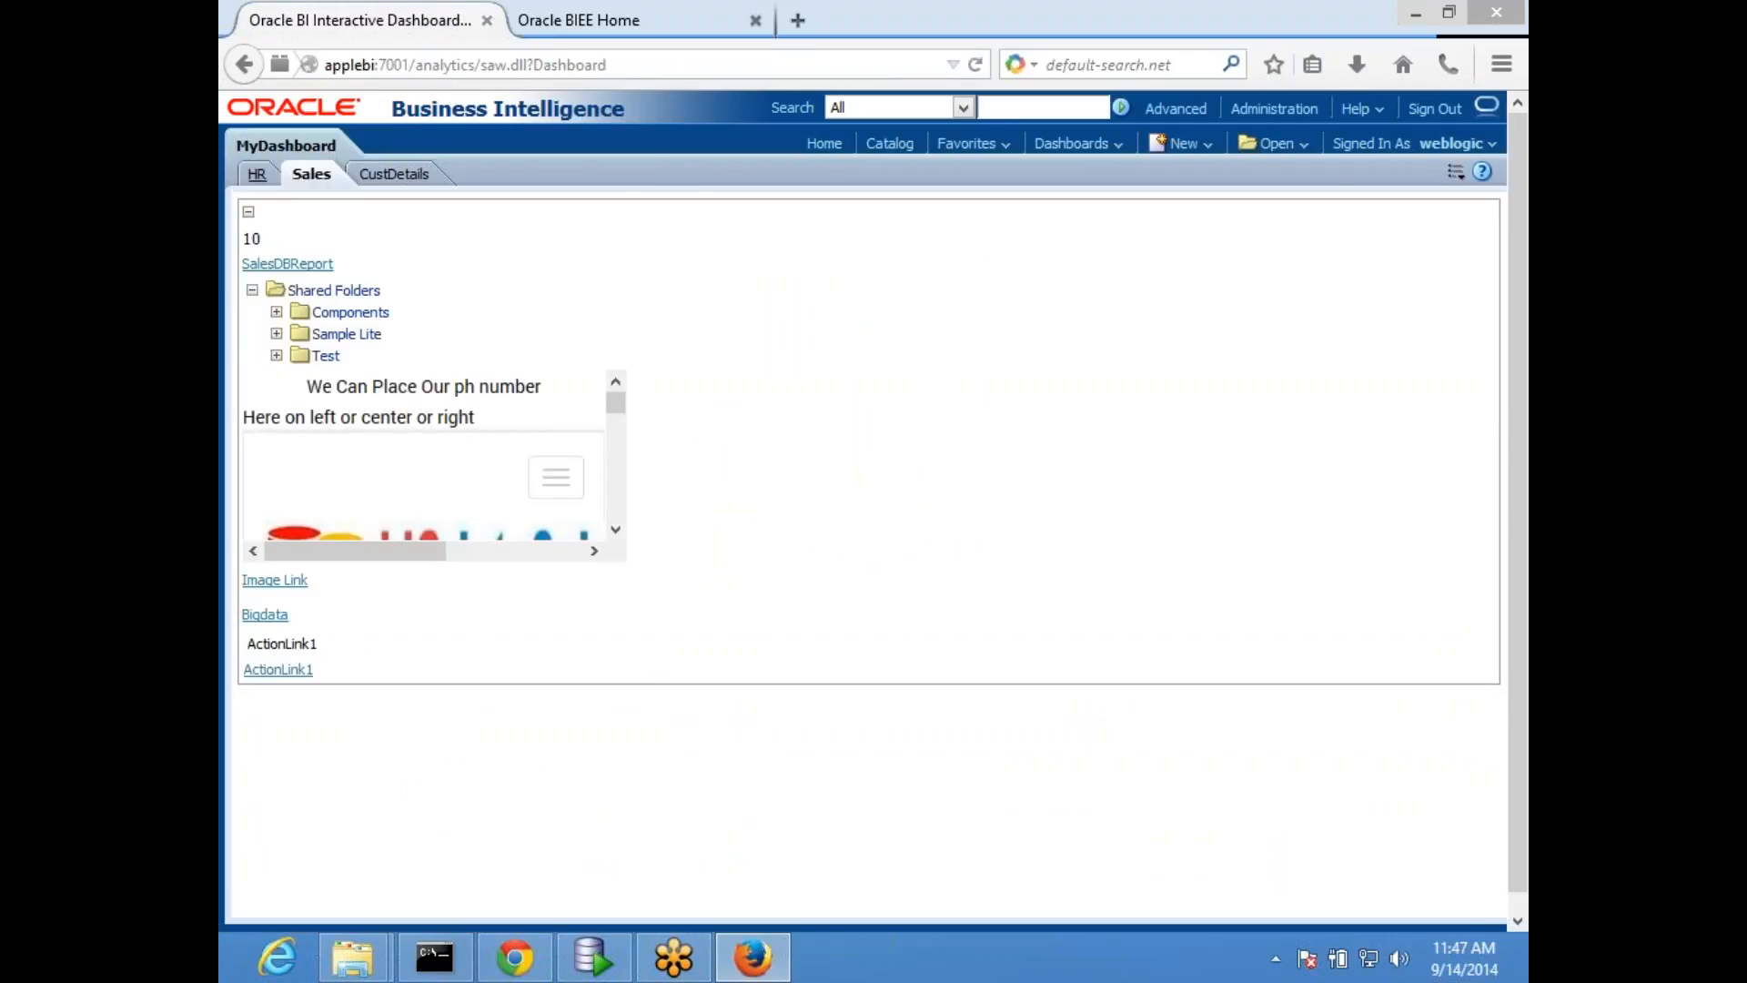
- Set the DEPTNO prompt on the HR page to only 20 and apply it
{"action": "left_click", "coordinate": [257, 175]}
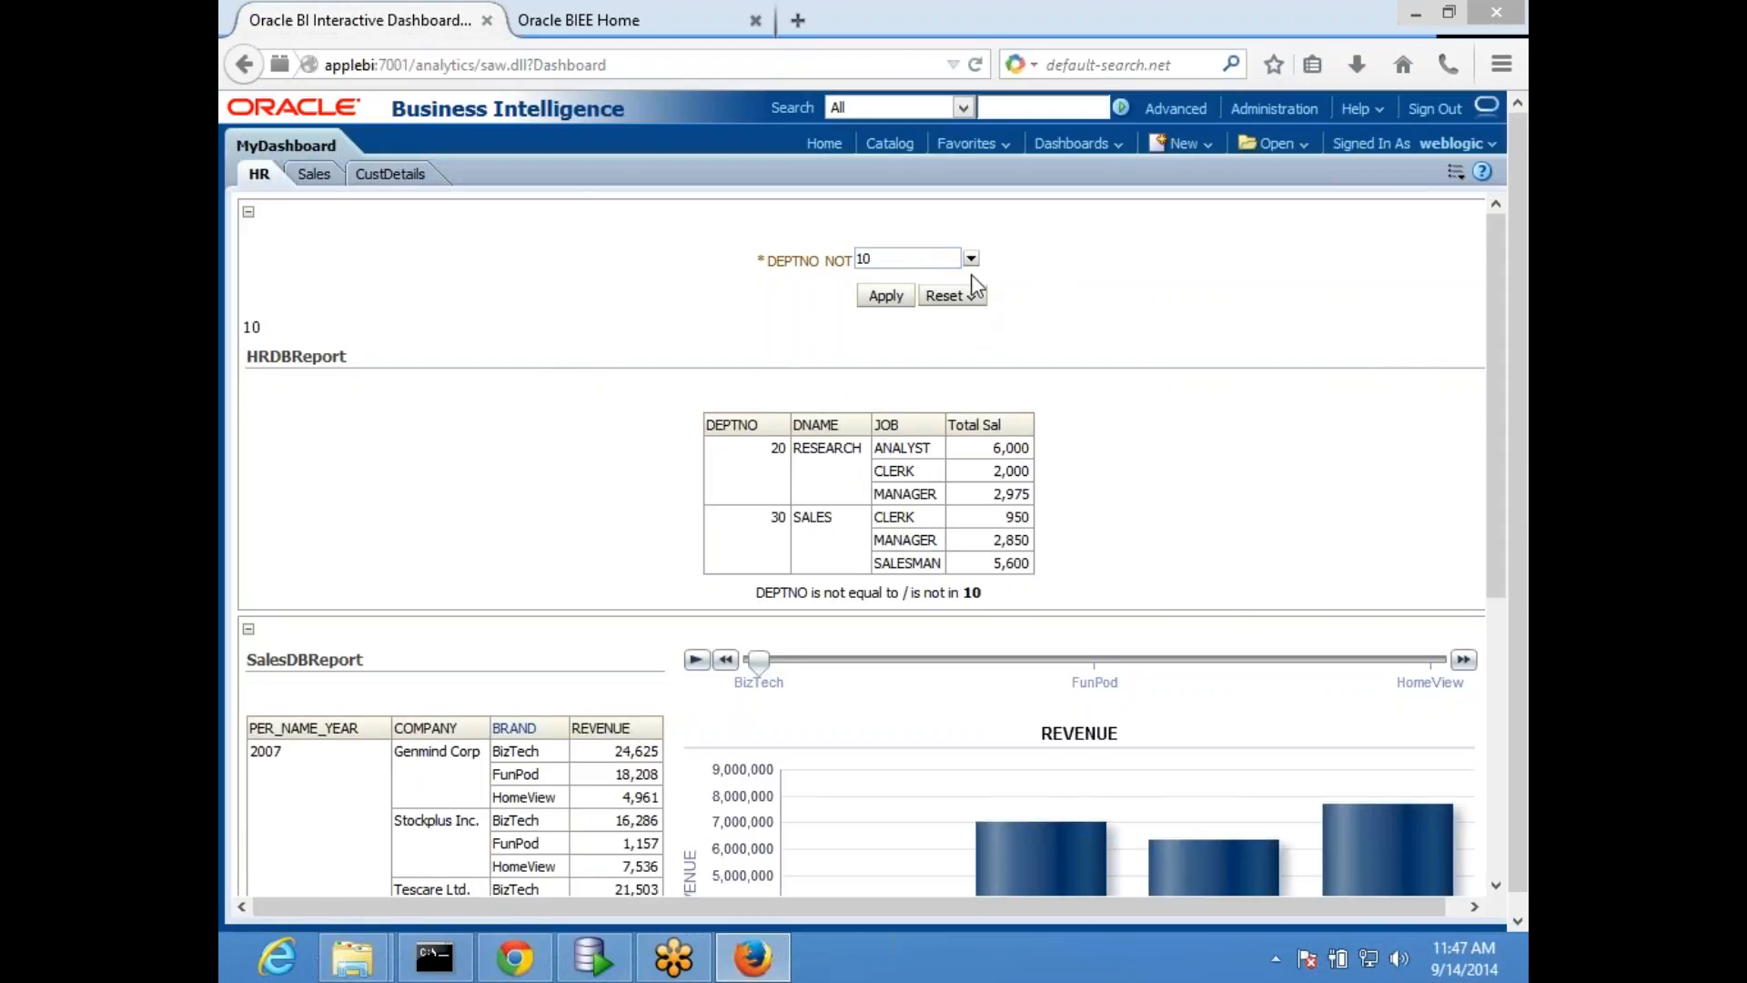
{"action": "left_click", "coordinate": [972, 259]}
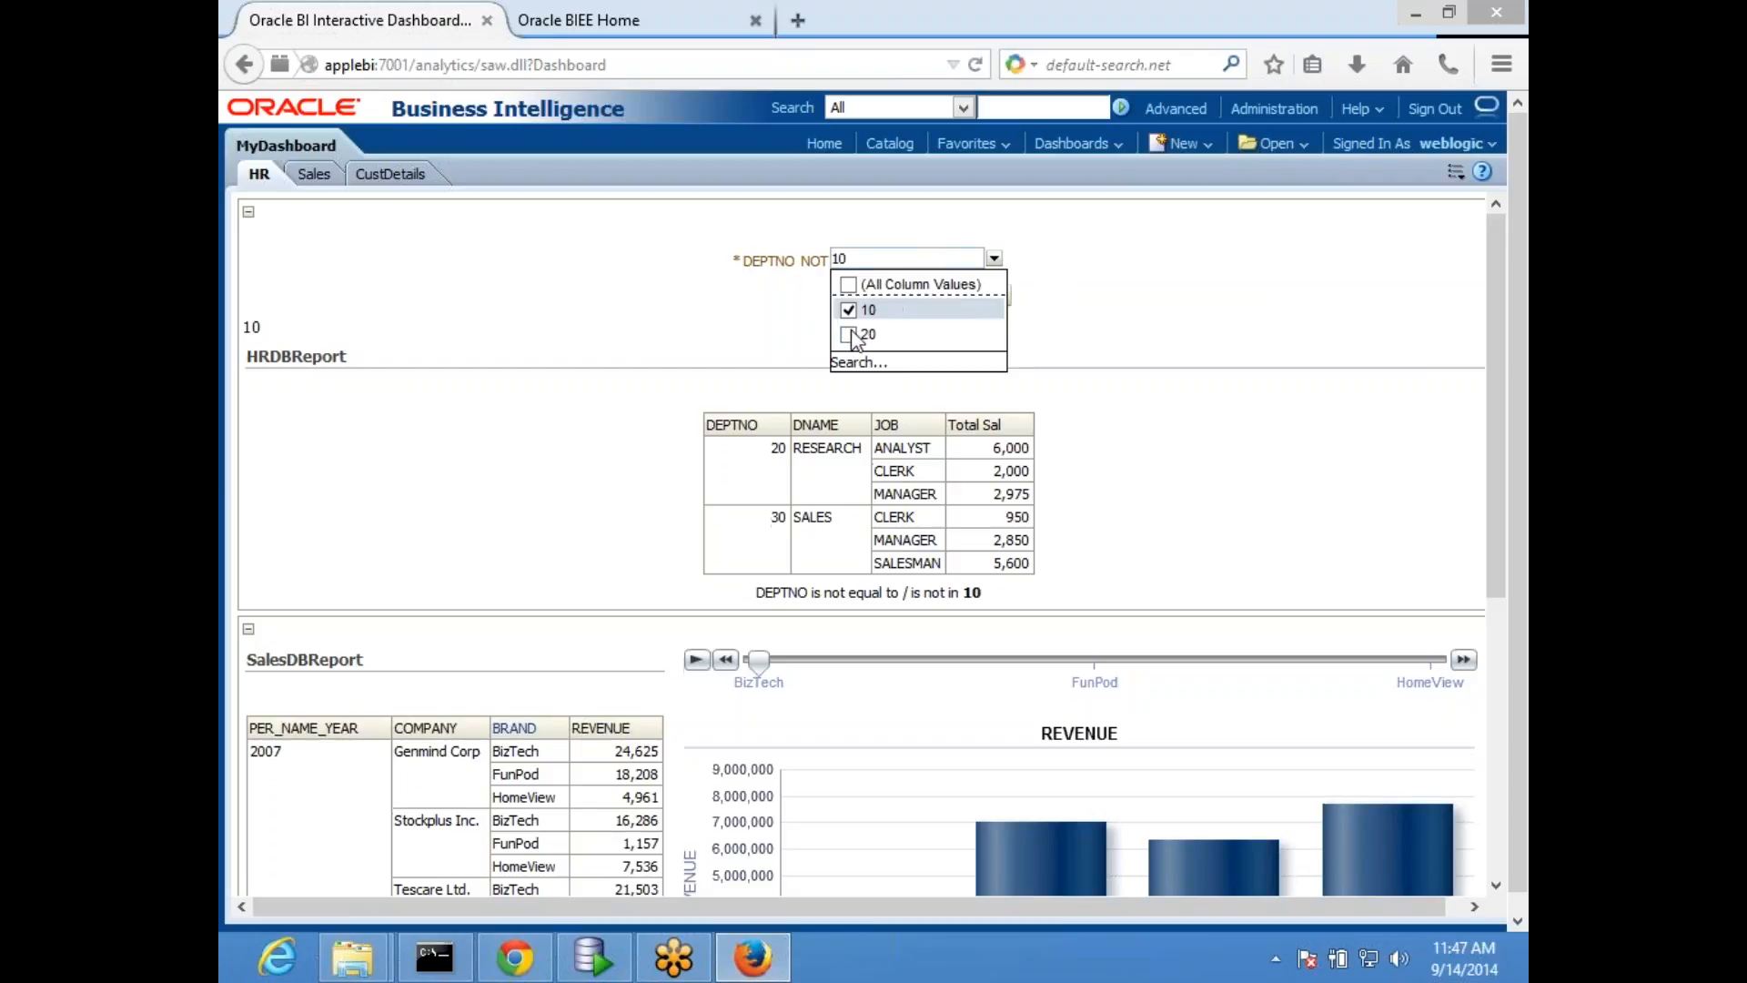
{"action": "left_click", "coordinate": [851, 333]}
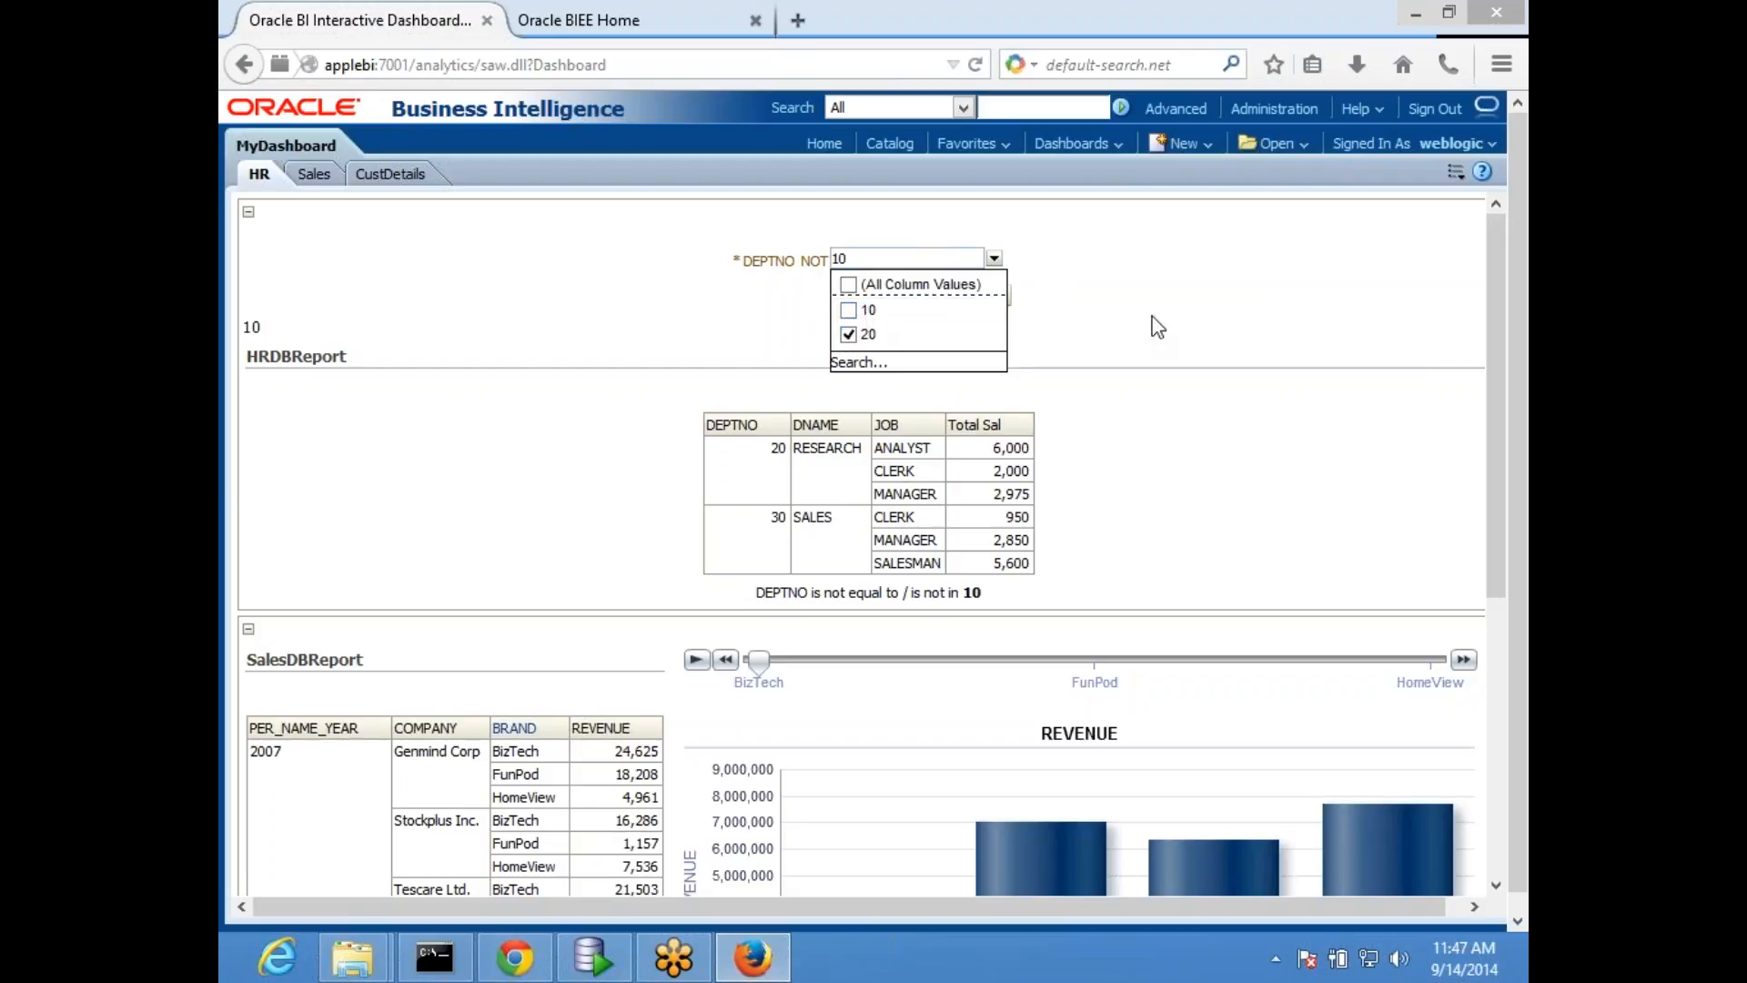
{"action": "left_click", "coordinate": [911, 303]}
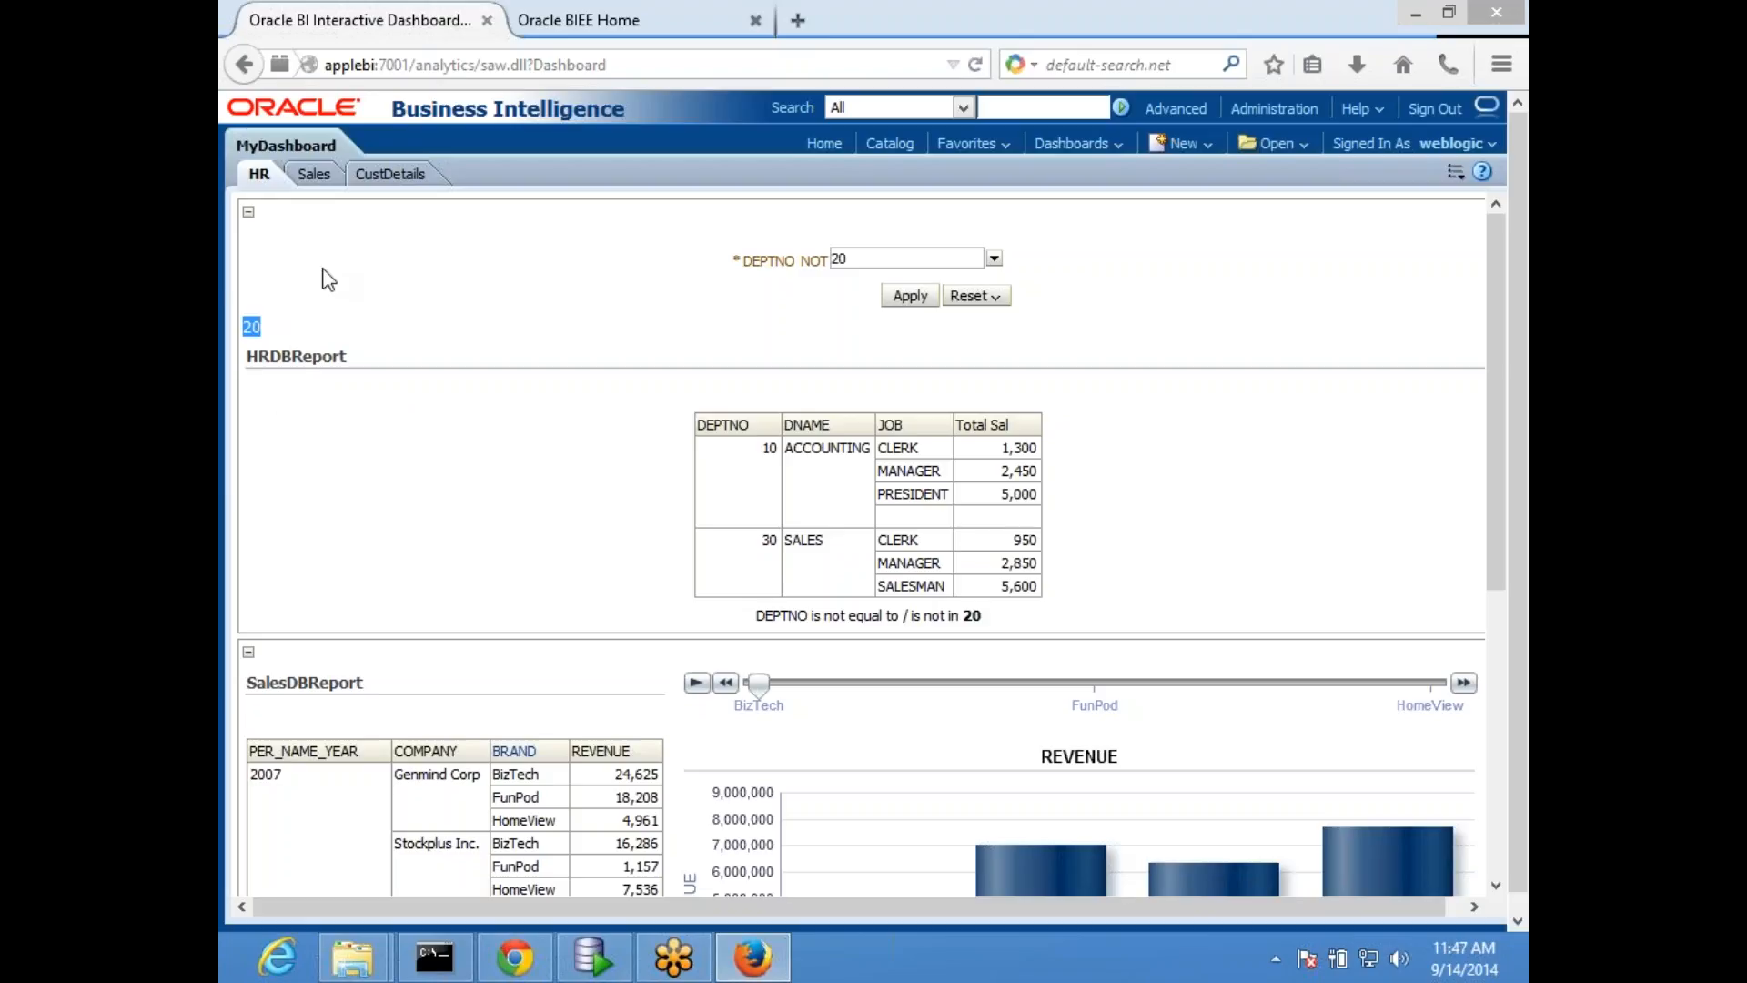
- Check the text value on the Sales page, and return to the HR page after a look at the home tab
{"action": "left_click", "coordinate": [313, 176]}
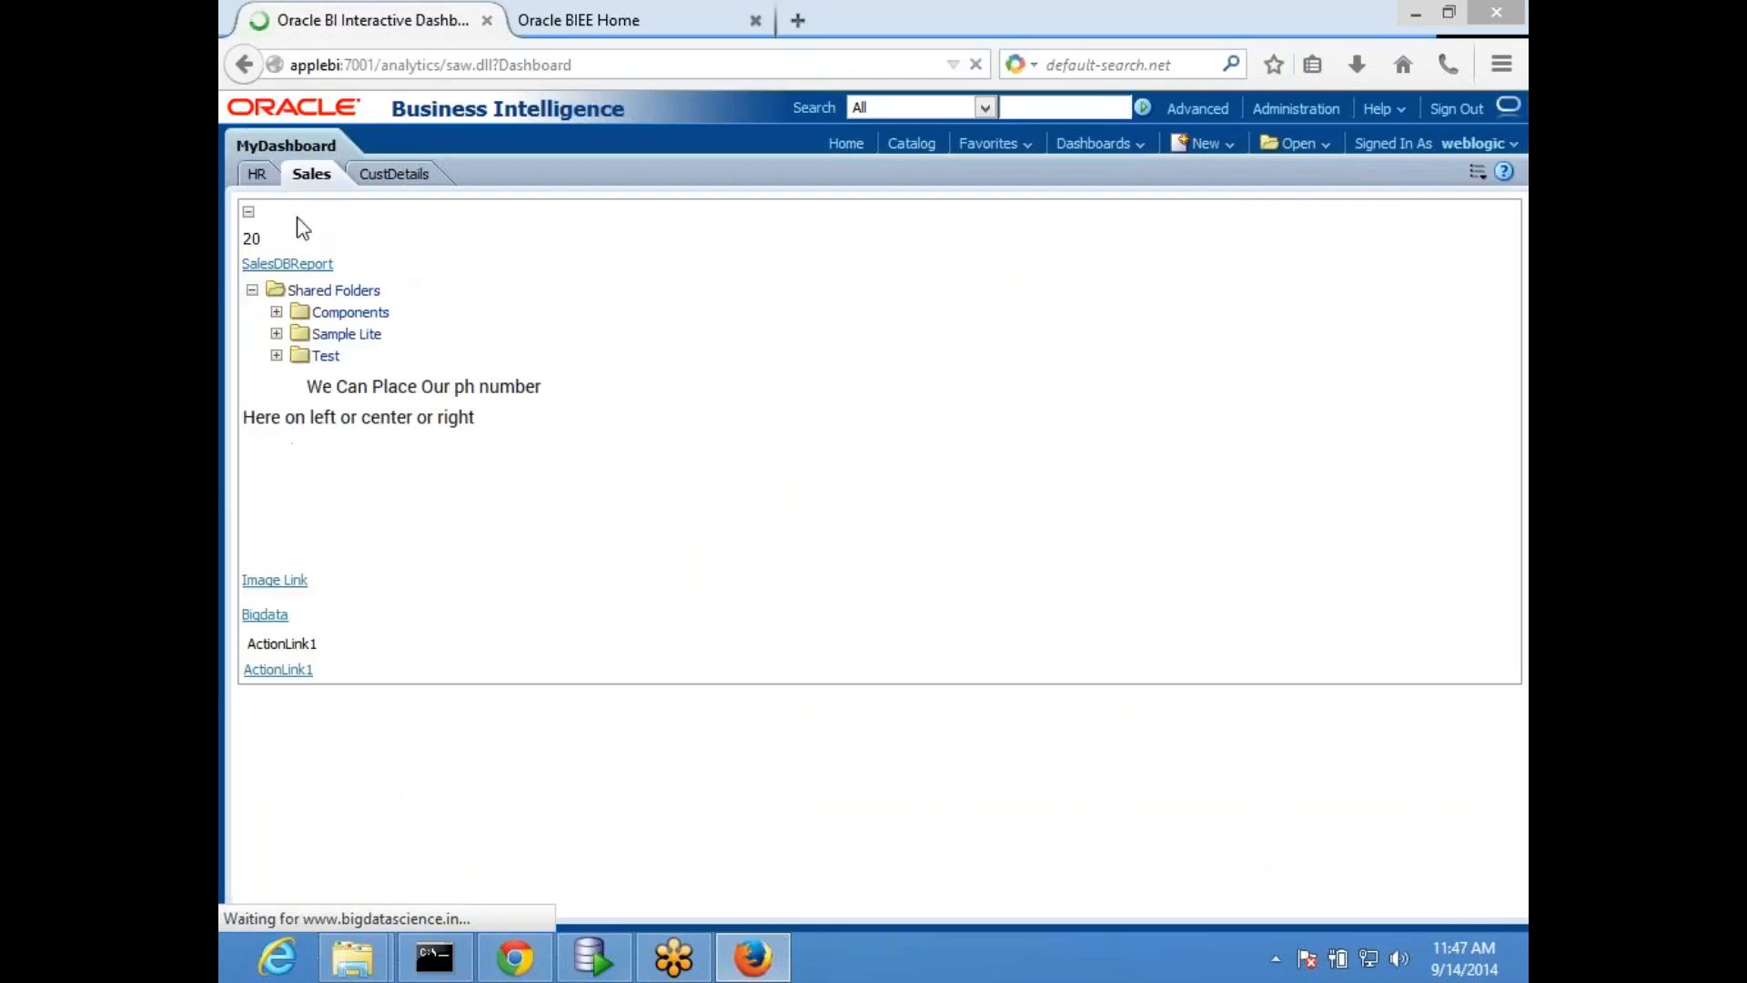
{"action": "left_click", "coordinate": [262, 176]}
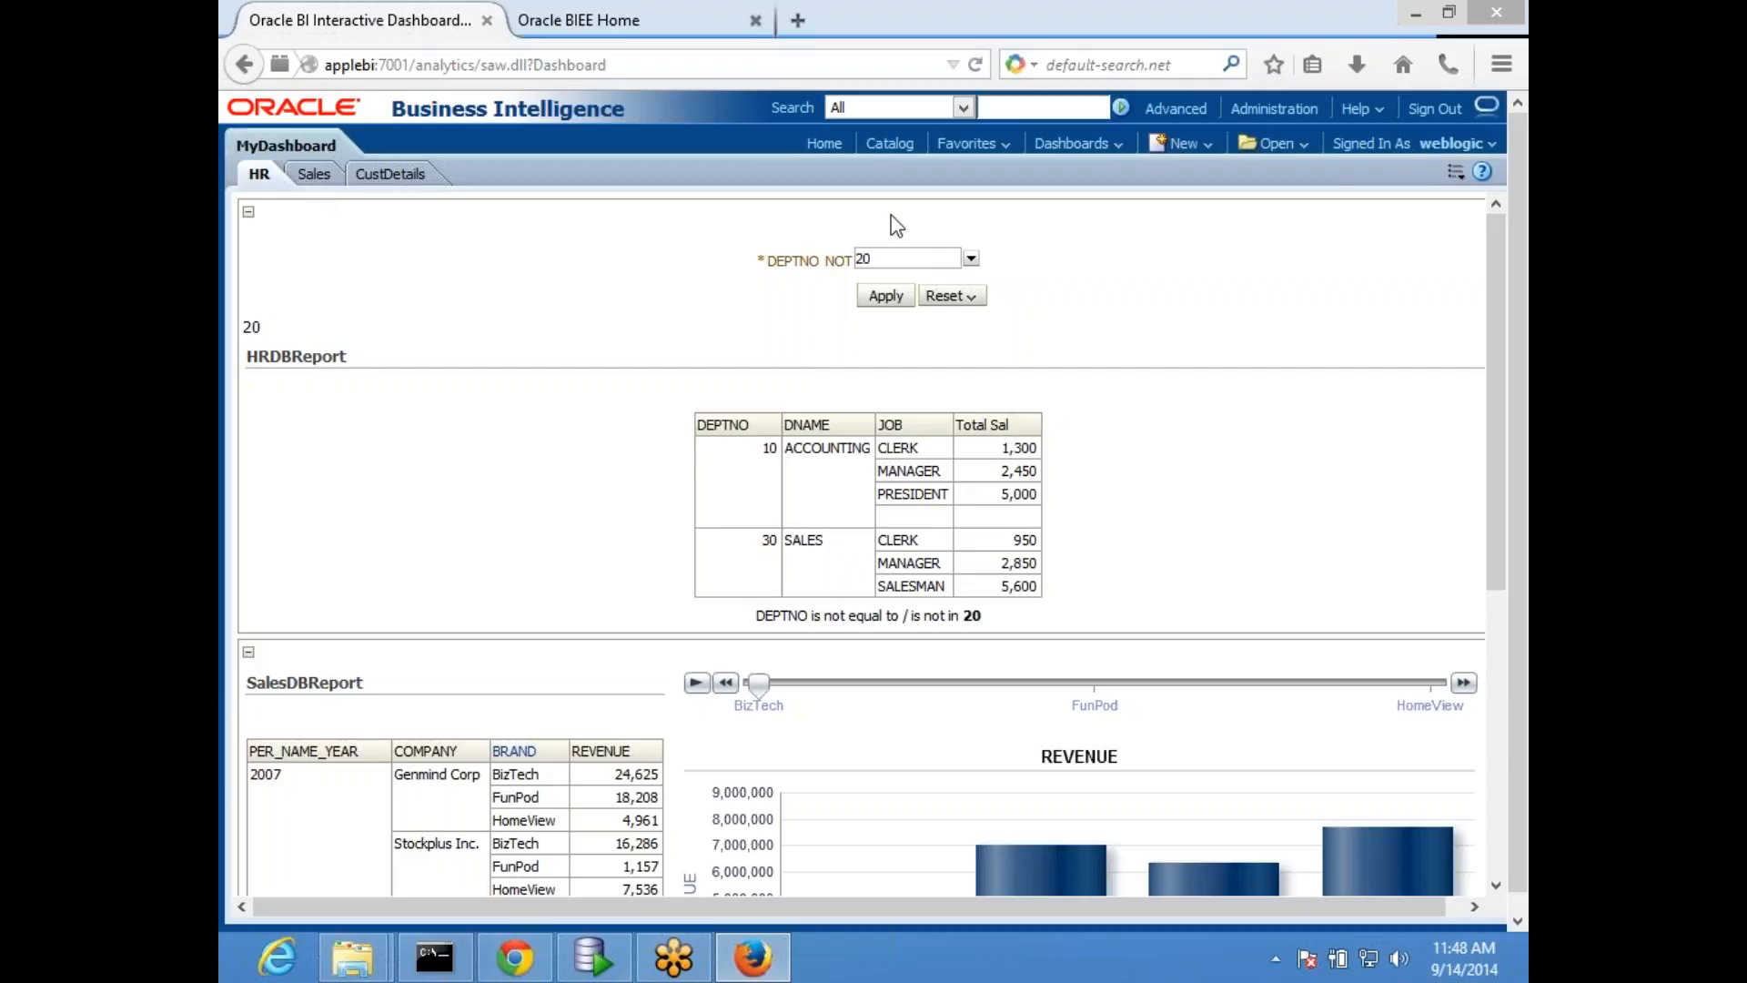
{"action": "left_click", "coordinate": [603, 20]}
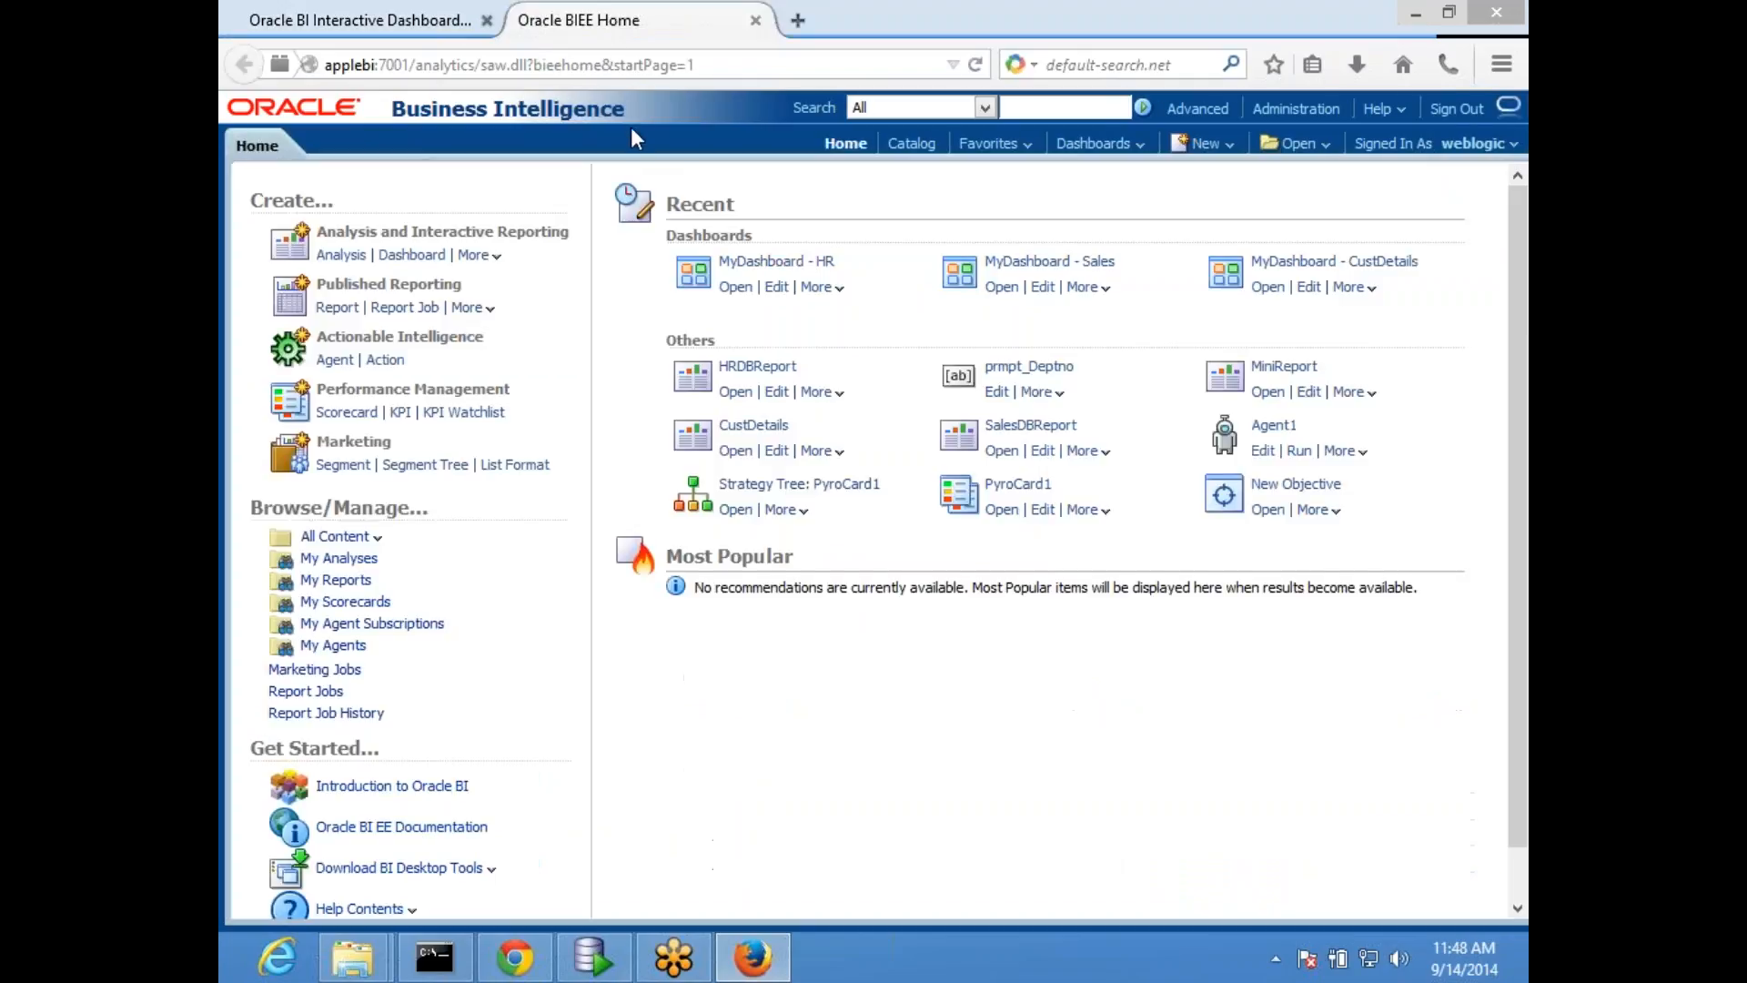
{"action": "left_click", "coordinate": [357, 13]}
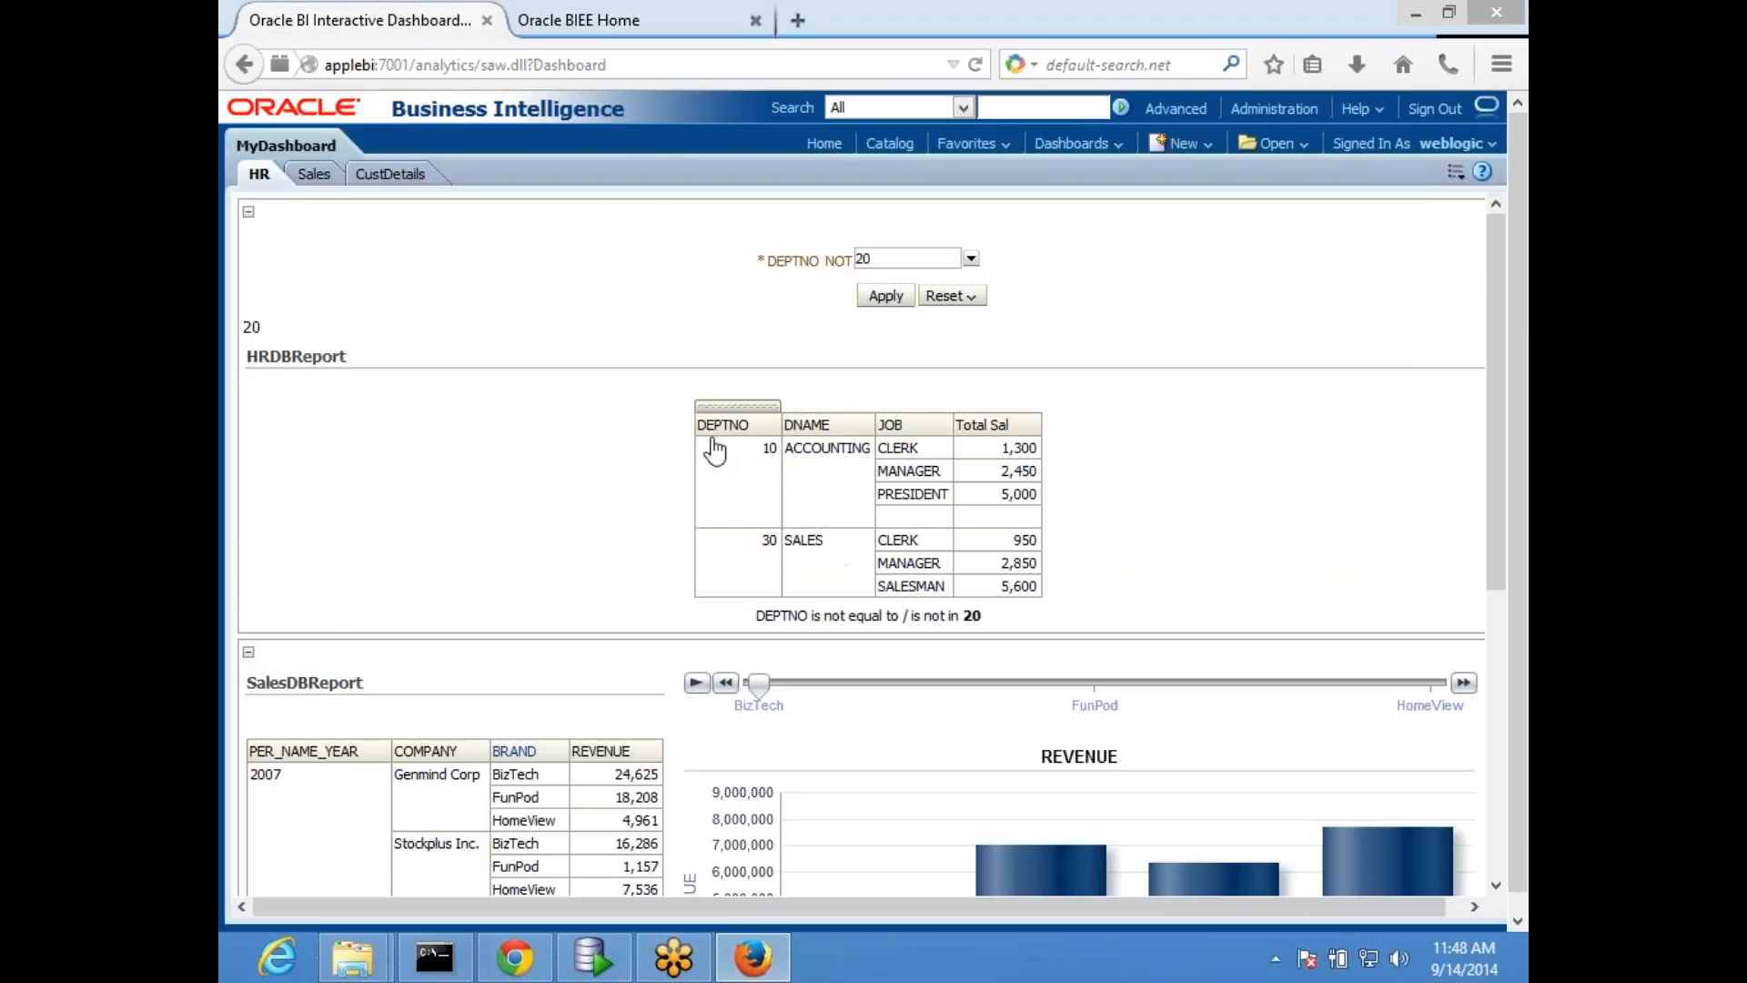
- Open the HRDBReport analysis from /Shared Folders/Test and display its criteria
{"action": "left_click", "coordinate": [619, 18]}
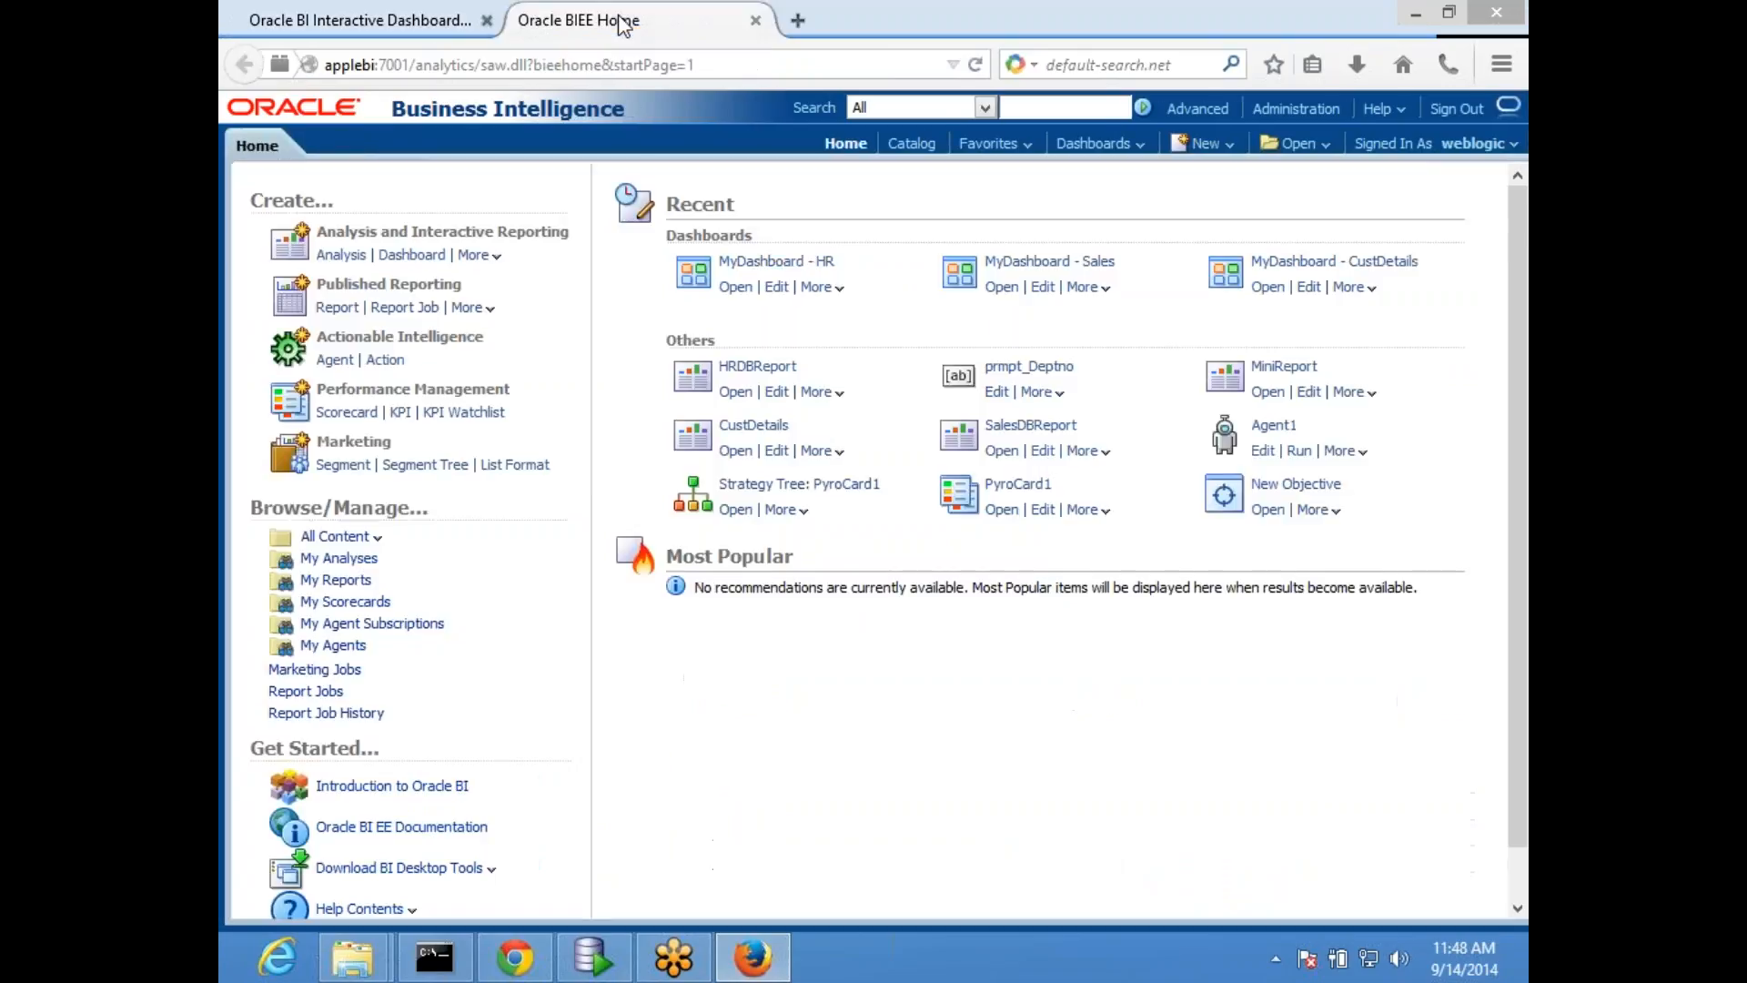
{"action": "left_click", "coordinate": [1294, 143]}
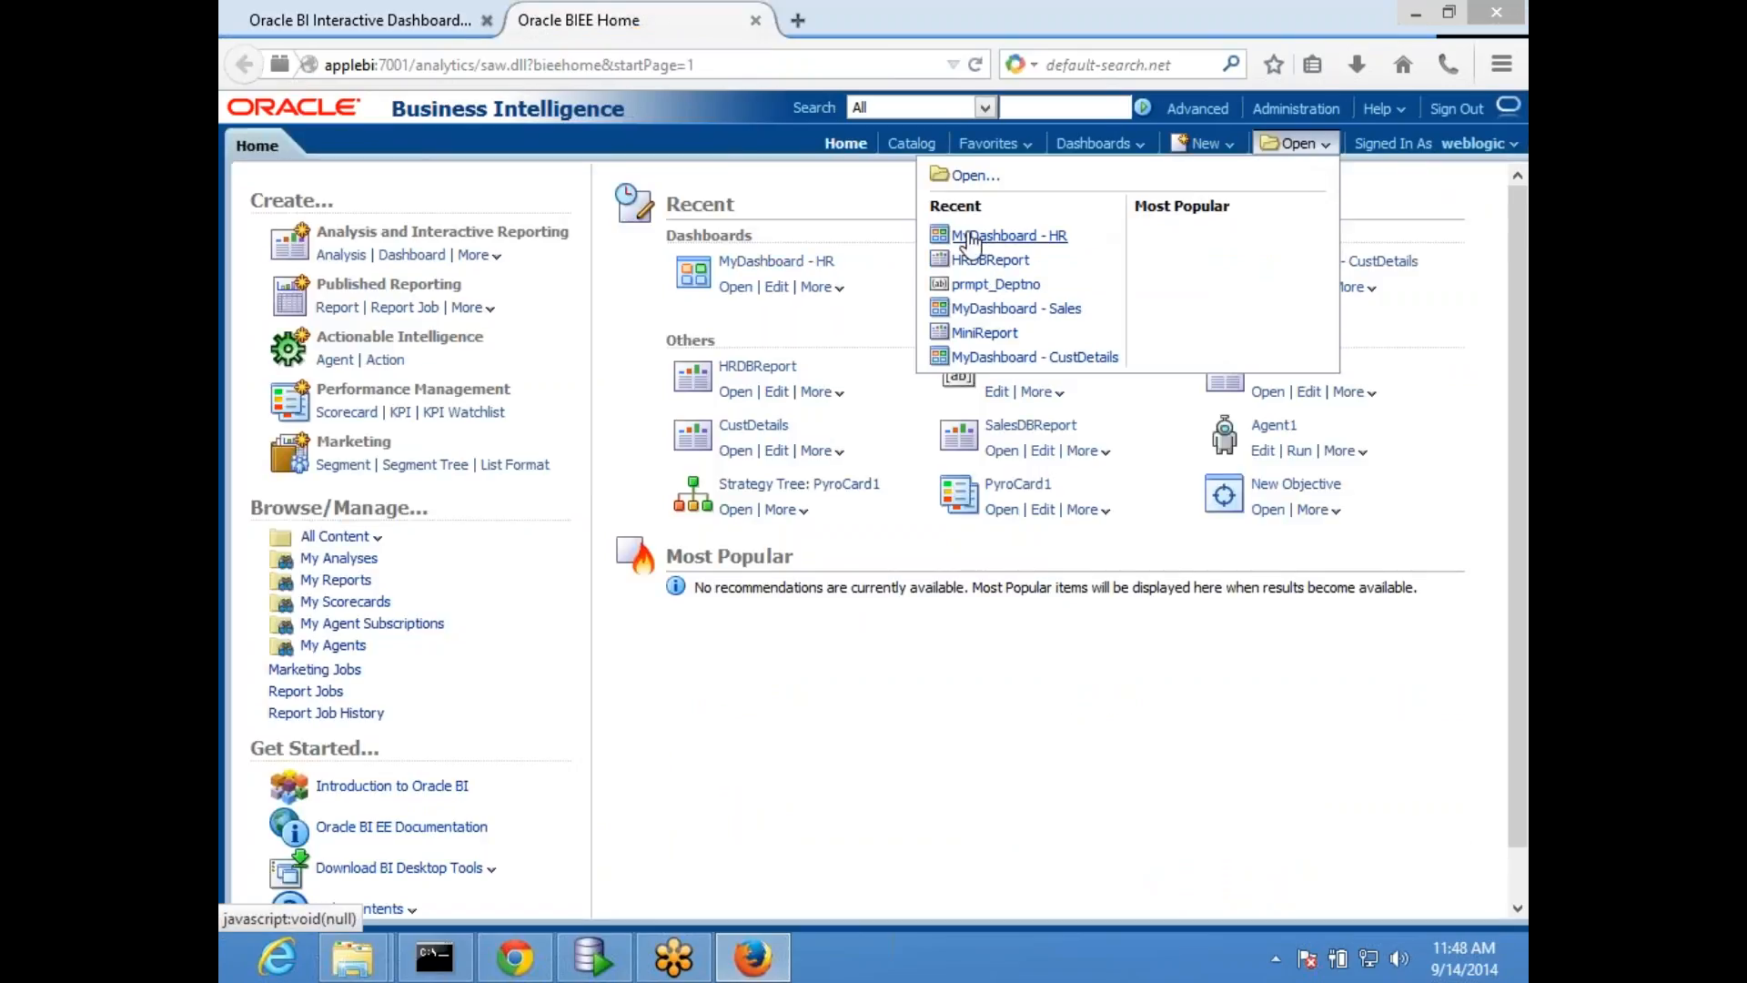
{"action": "left_click", "coordinate": [971, 178]}
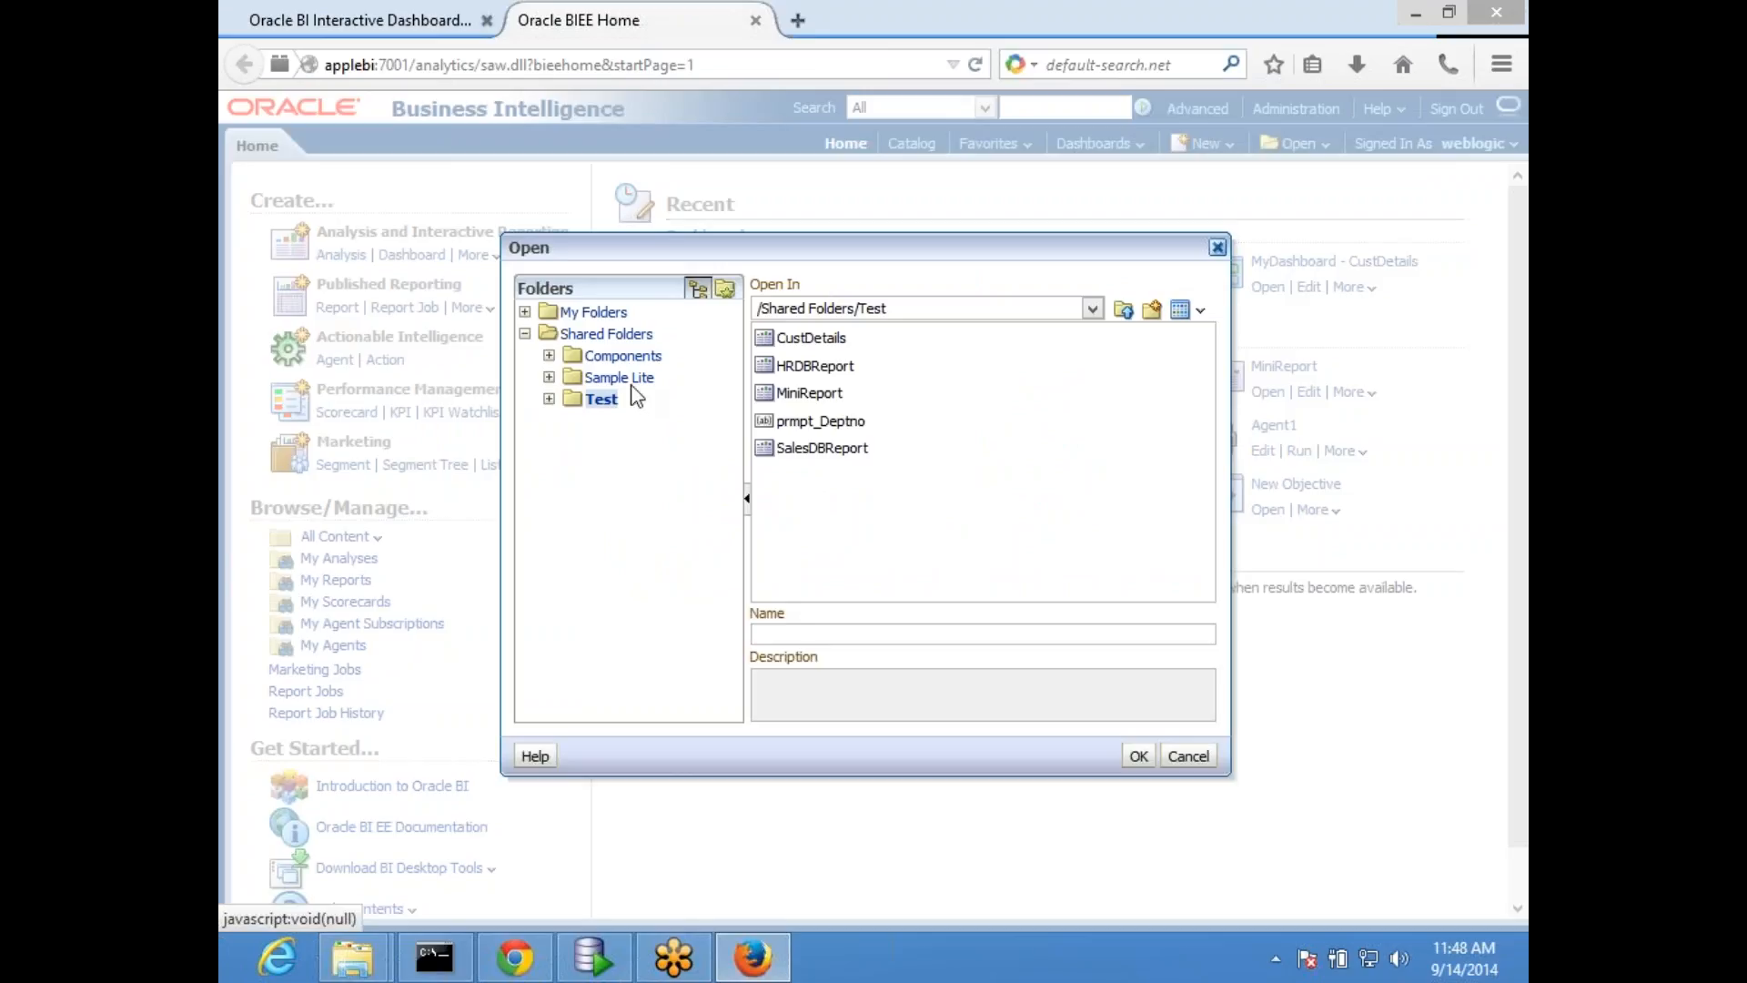
{"action": "double_click", "coordinate": [819, 368]}
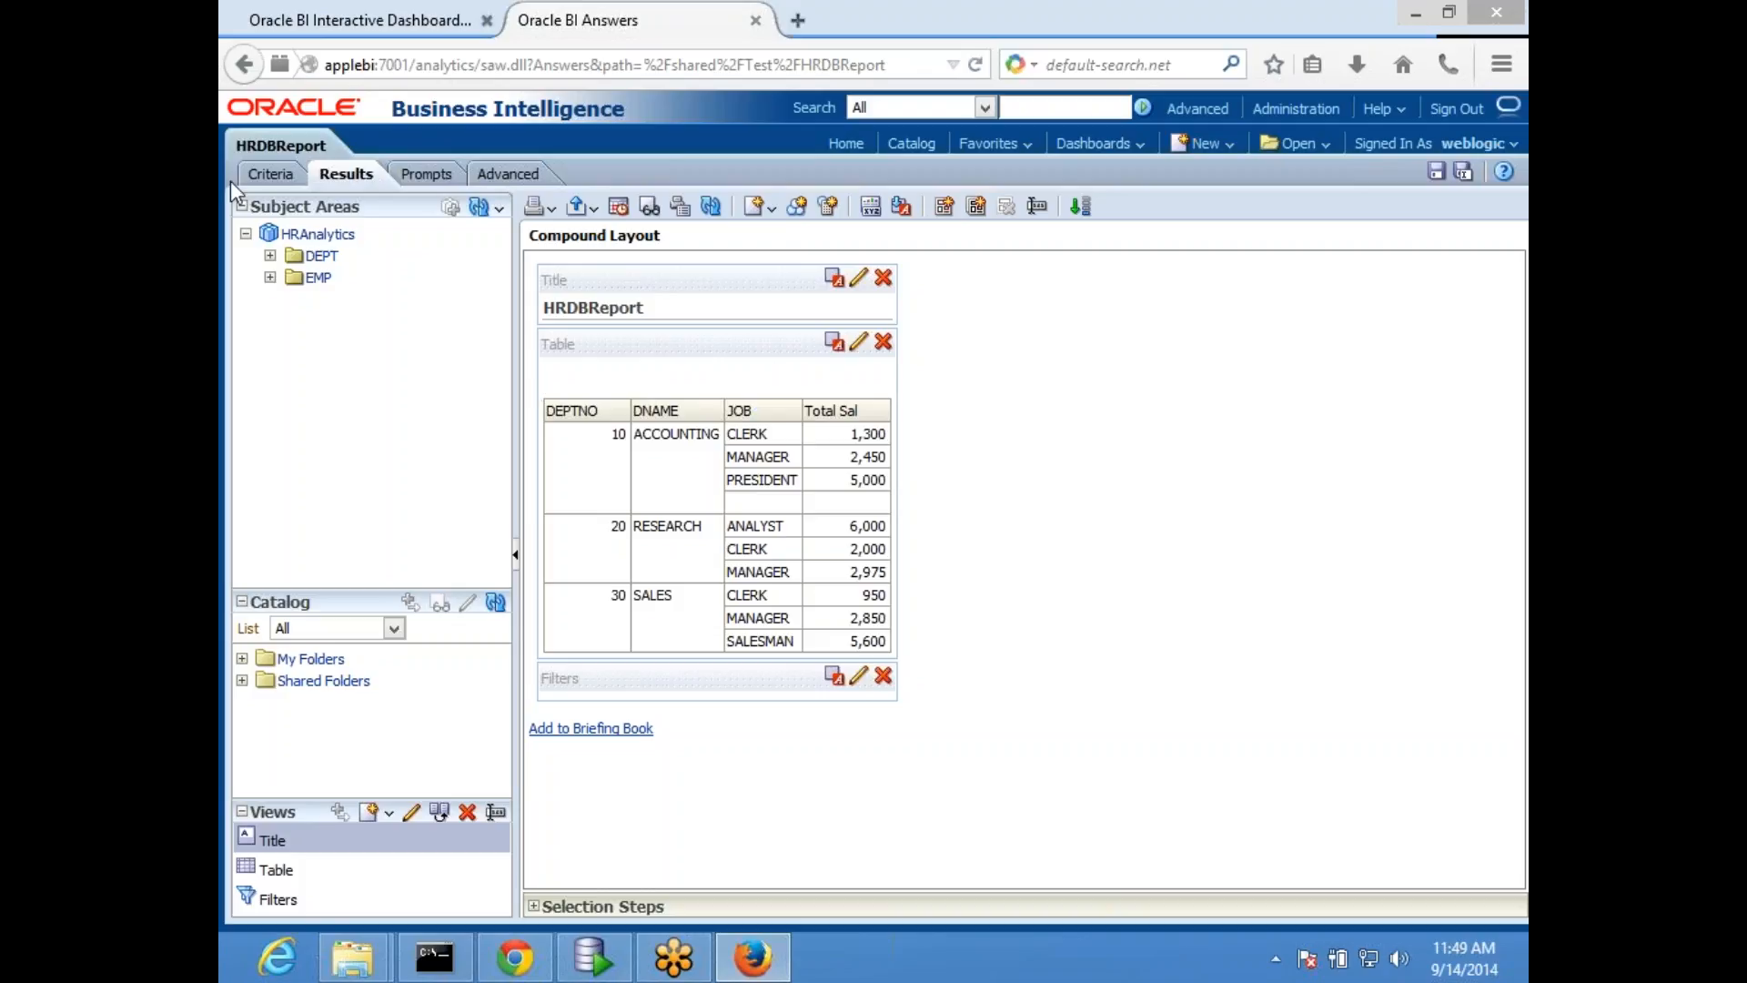
{"action": "left_click", "coordinate": [273, 174]}
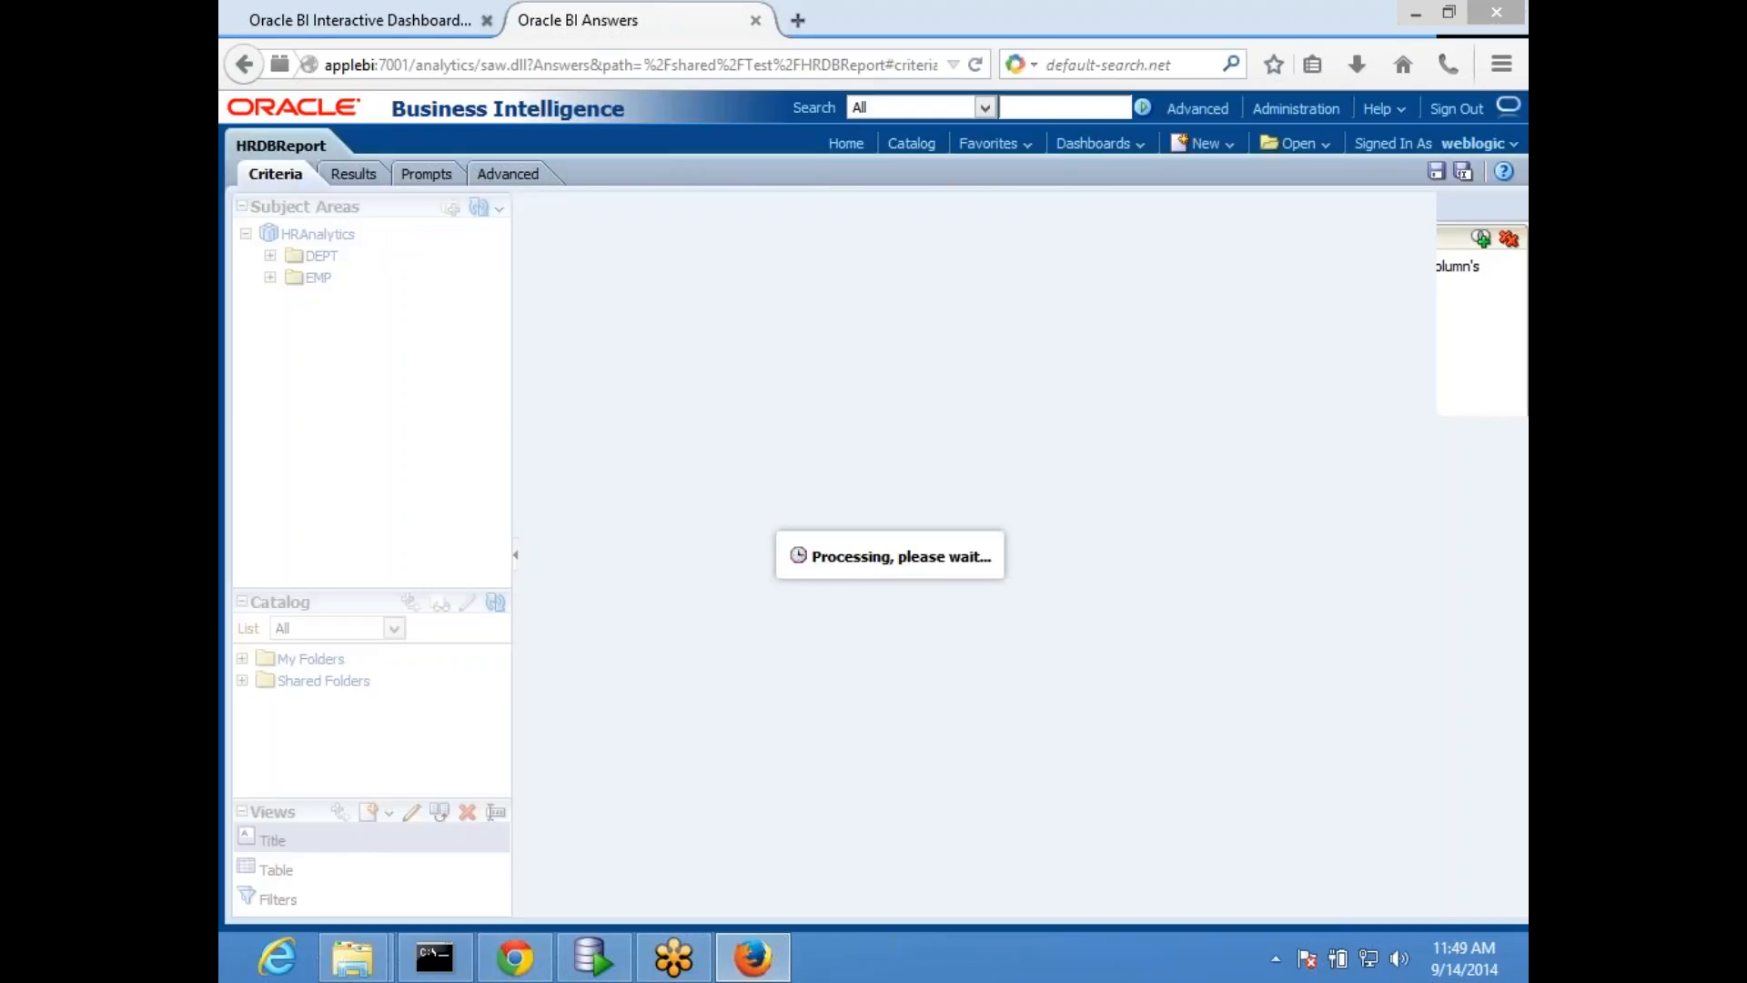
- Add a conditional format to the Total Sal column for Total Sal is less than 2000
{"action": "left_click", "coordinate": [924, 361]}
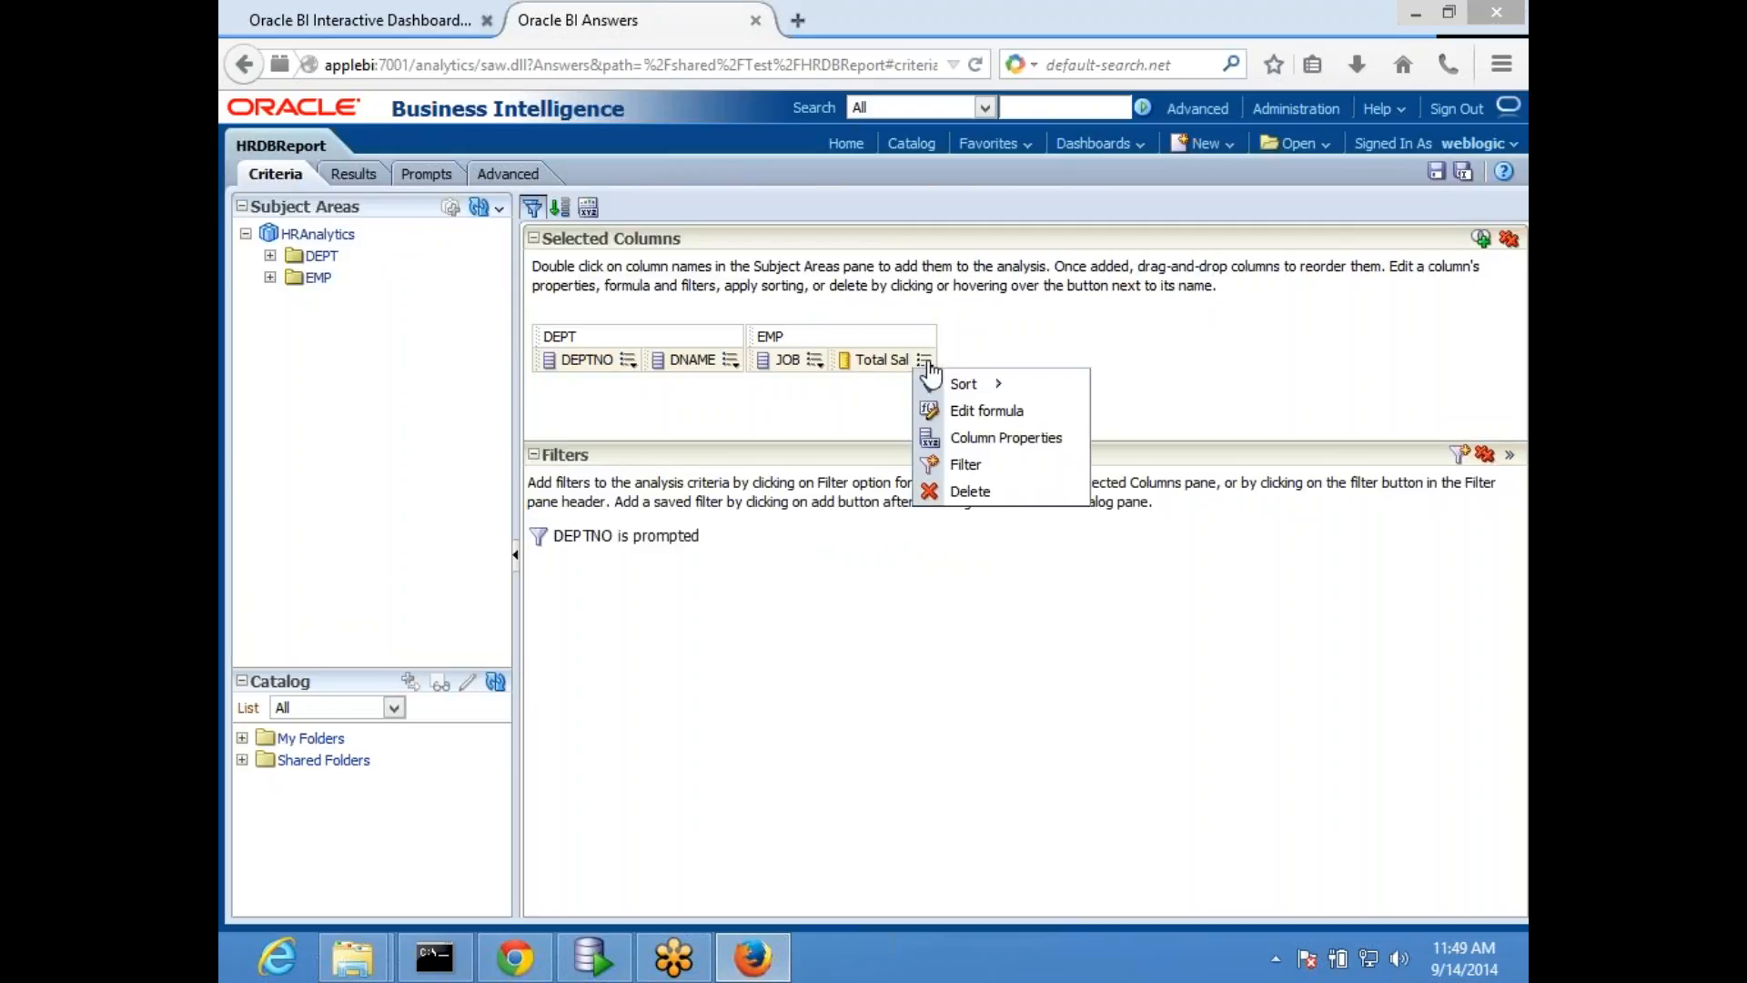
{"action": "left_click", "coordinate": [1002, 437]}
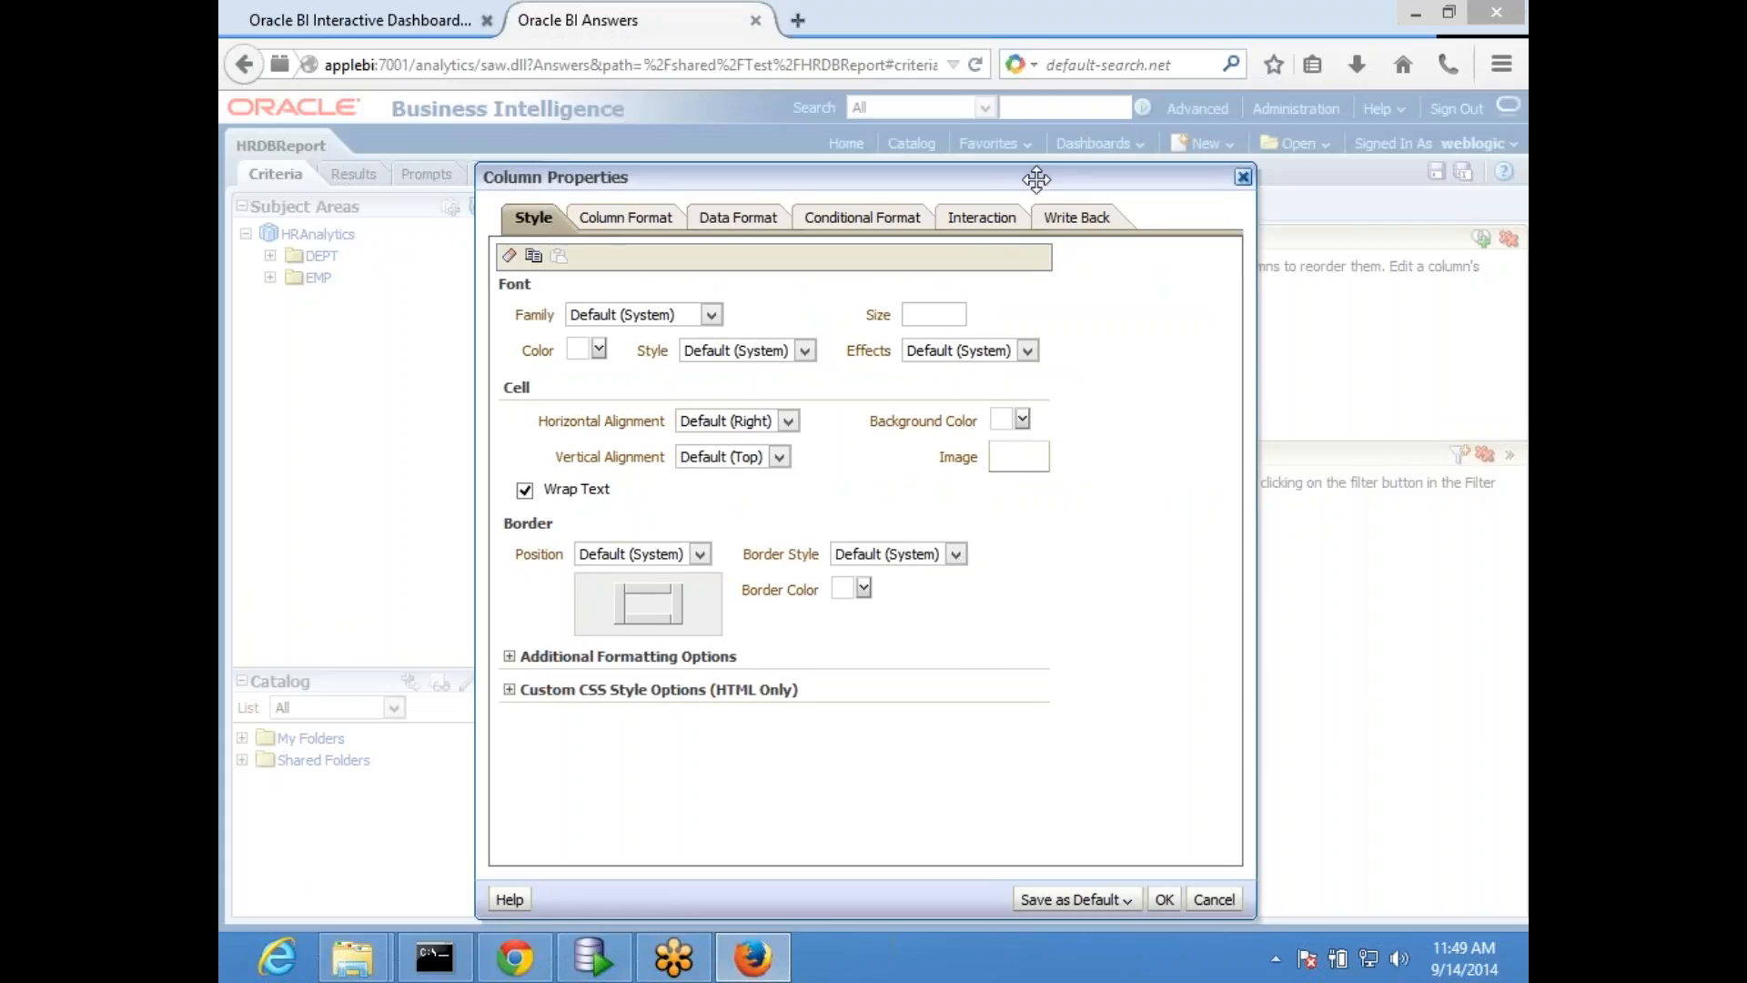
{"action": "left_click", "coordinate": [865, 216]}
{"action": "left_click", "coordinate": [565, 269]}
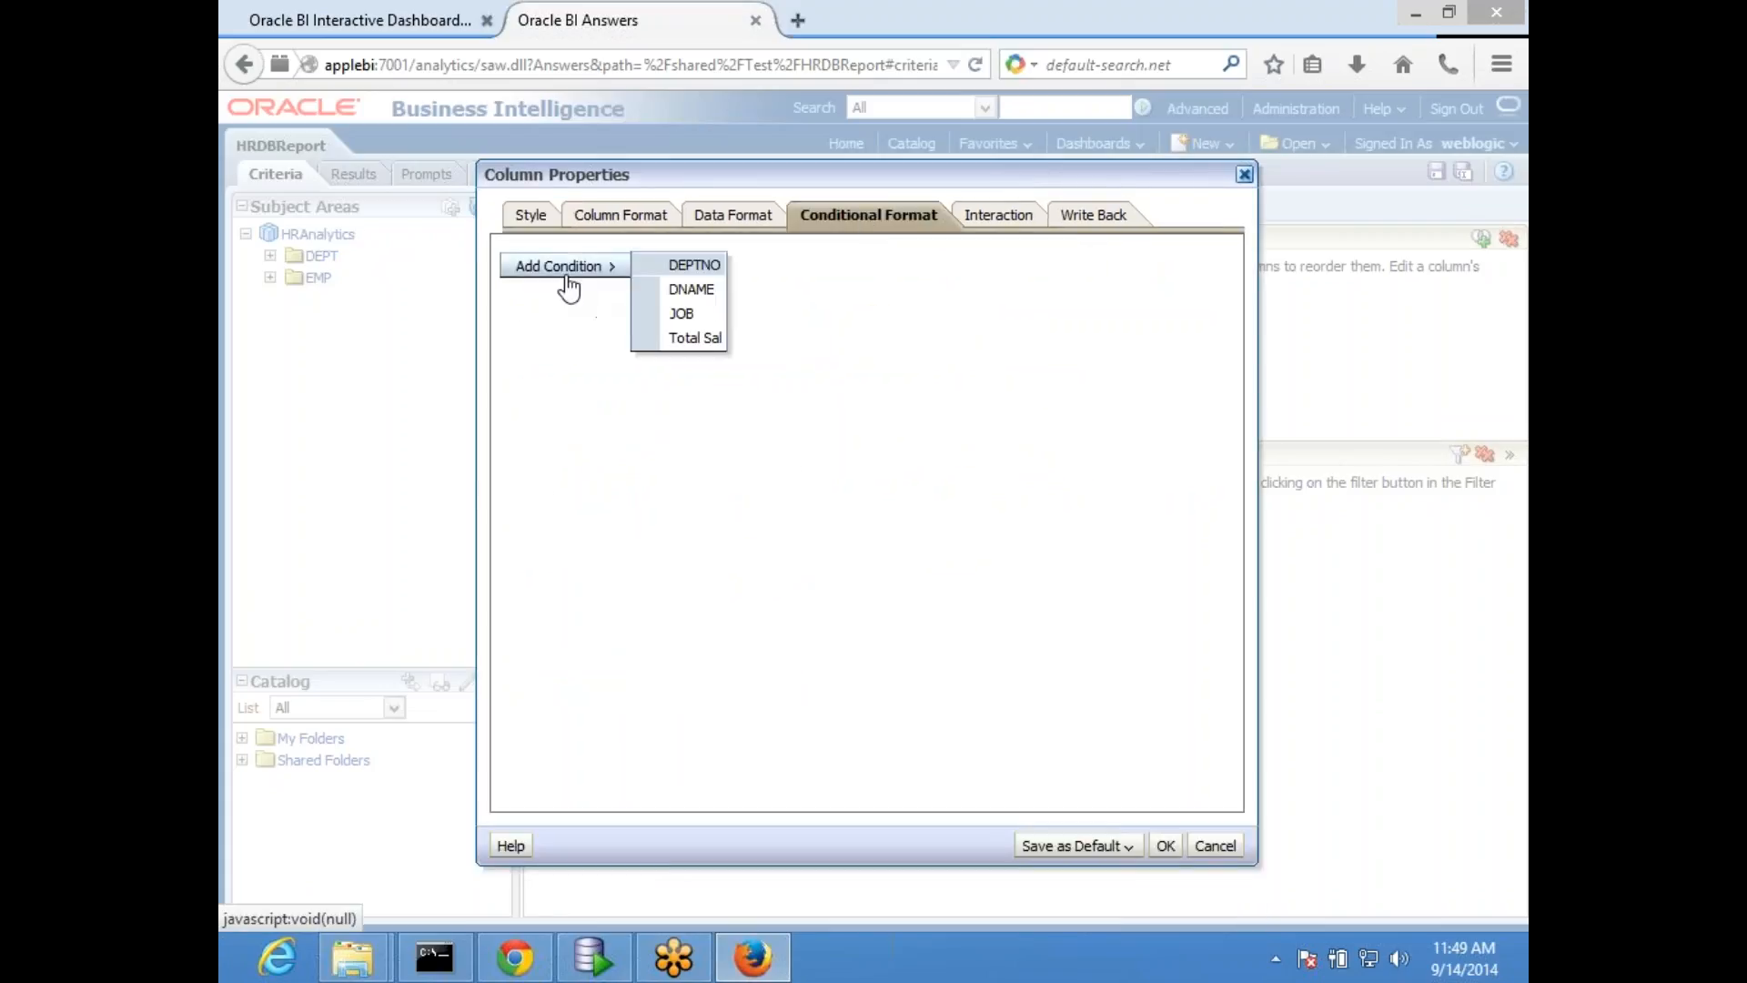
{"action": "left_click", "coordinate": [708, 343]}
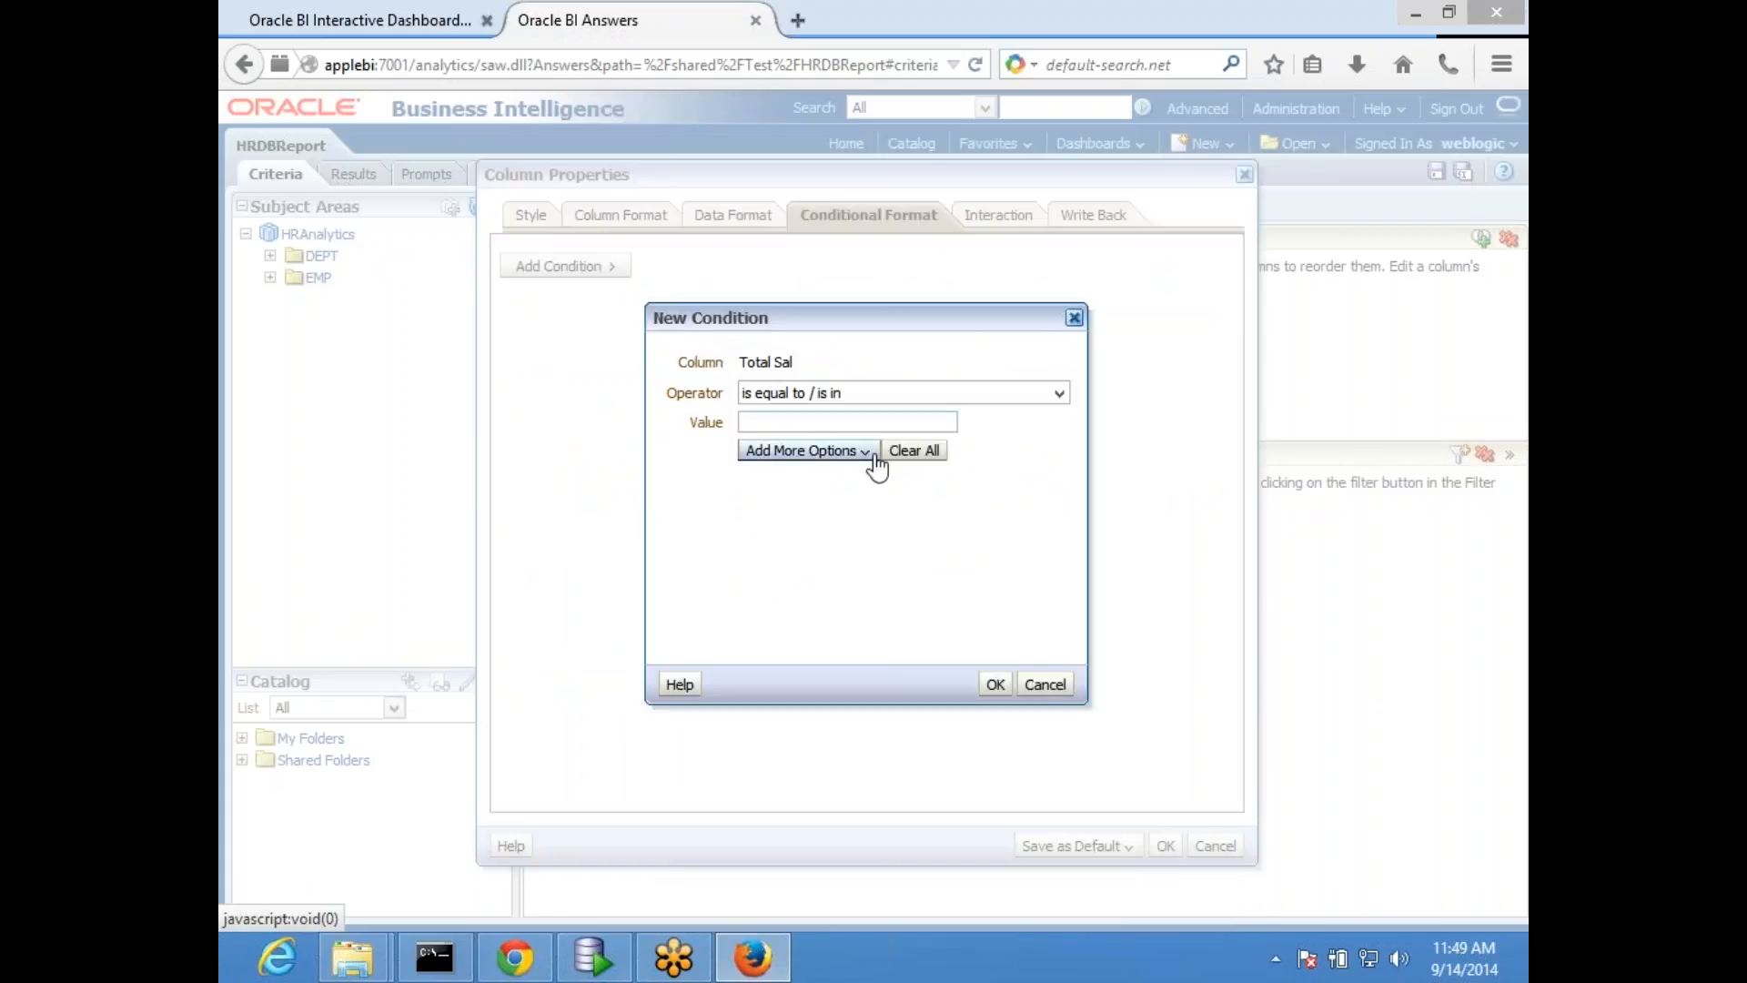
{"action": "left_click", "coordinate": [1060, 393]}
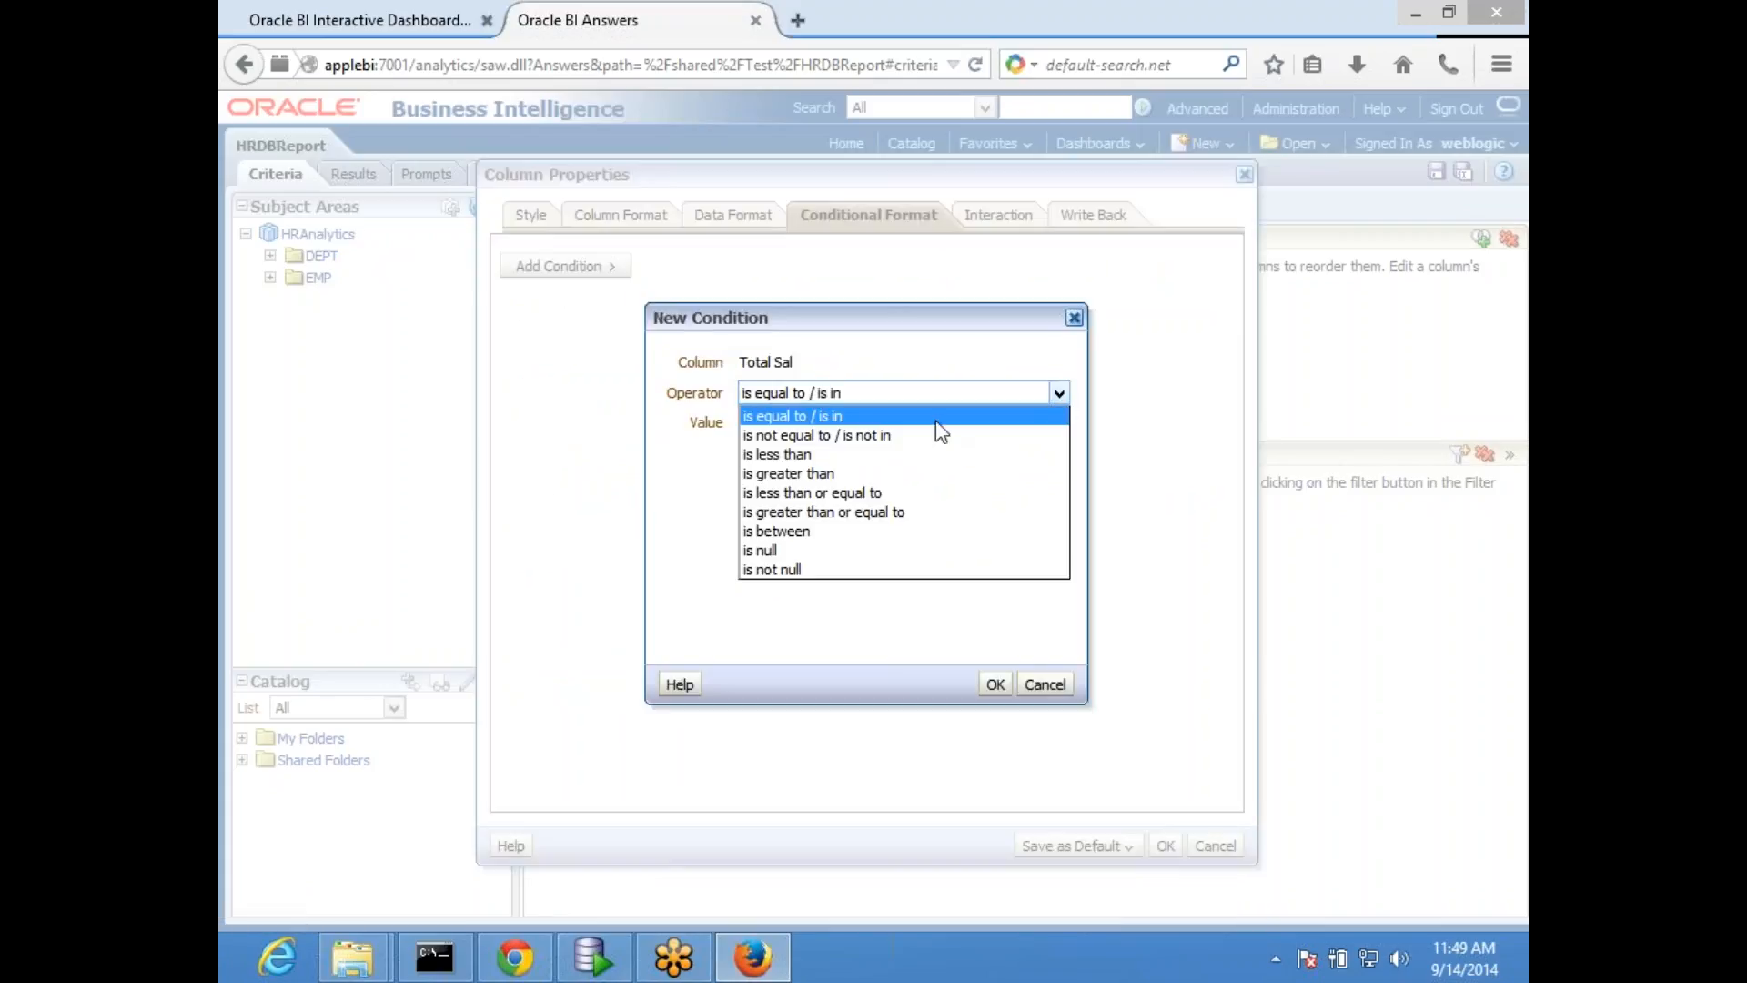
{"action": "left_click", "coordinate": [838, 458]}
{"action": "left_click", "coordinate": [811, 421]}
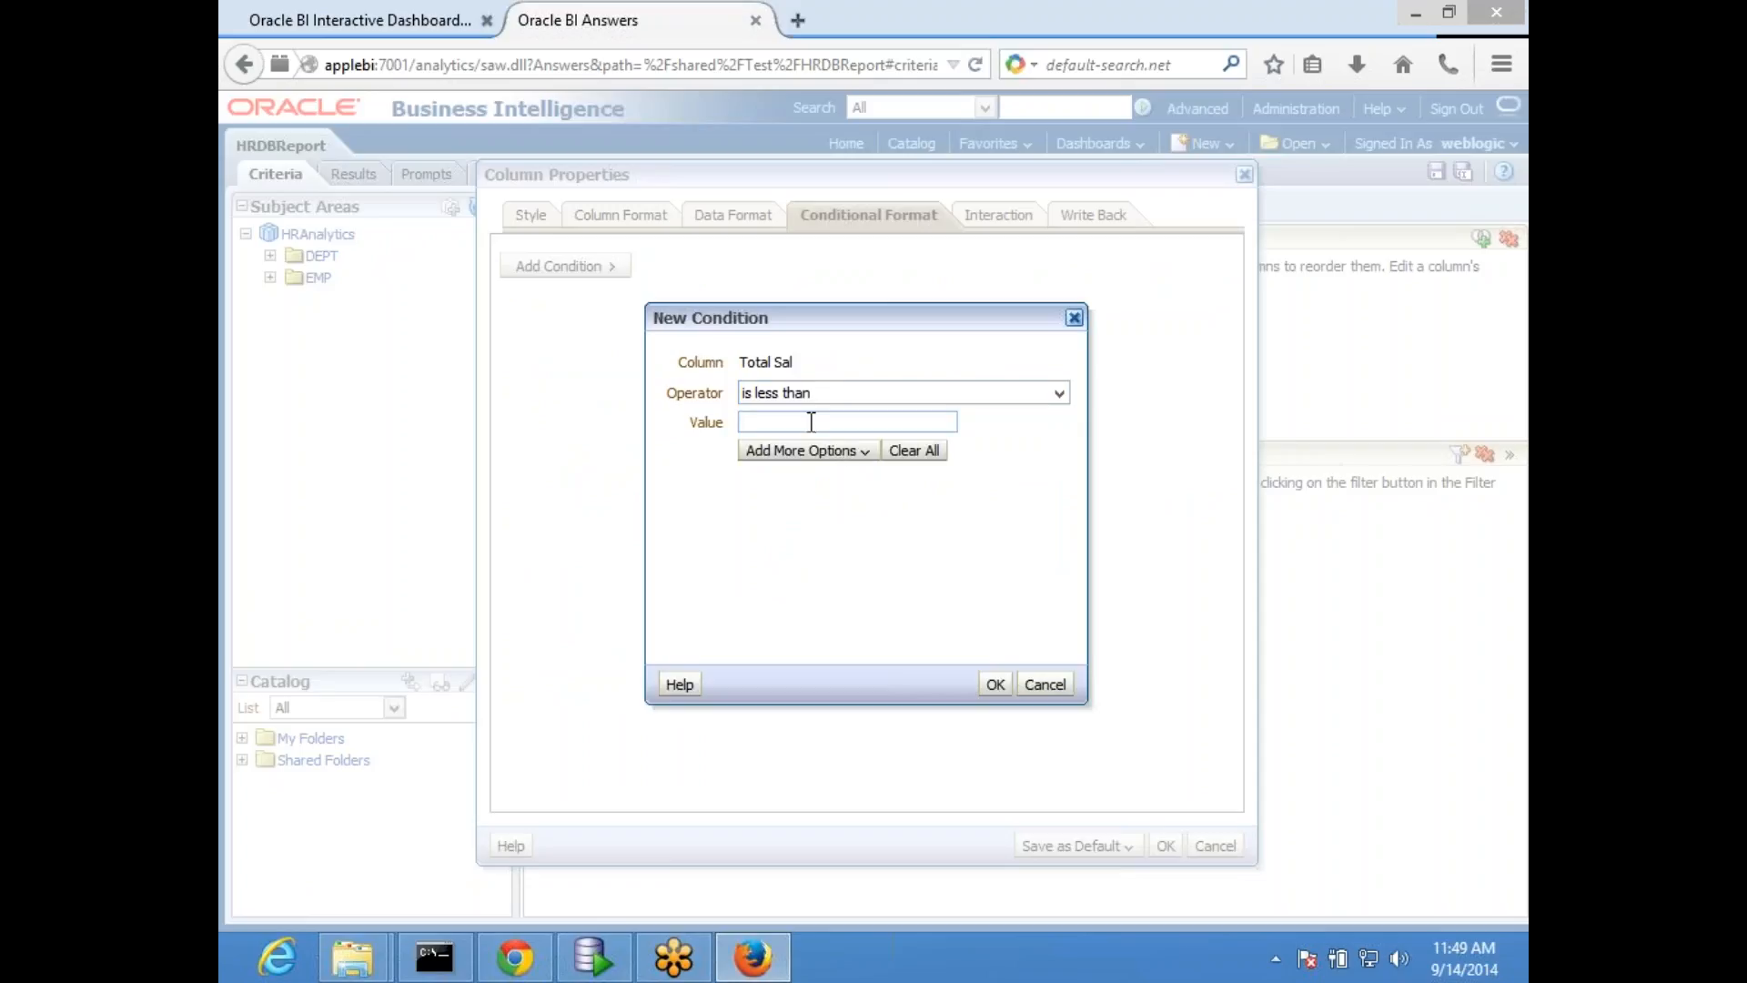
{"action": "type", "text": "2000"}
{"action": "left_click", "coordinate": [996, 684]}
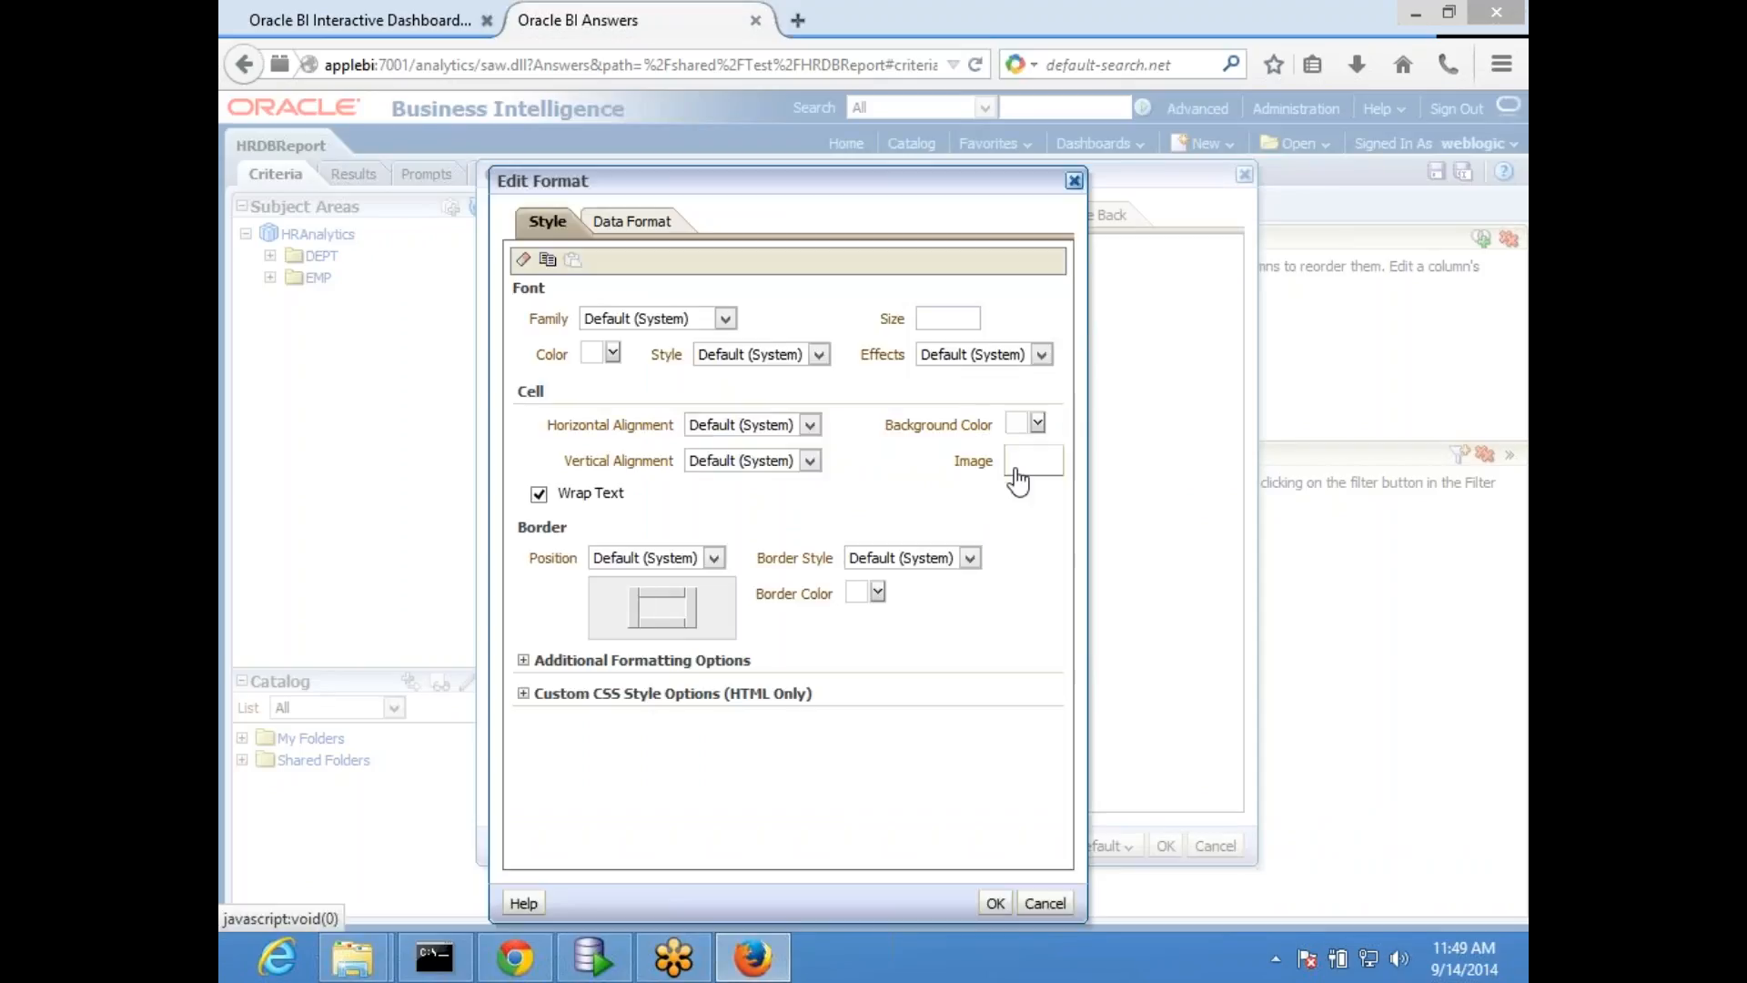
- Give the less-than-2000 condition a red cell background, #FF0000, and confirm its format
{"action": "left_click", "coordinate": [1038, 423]}
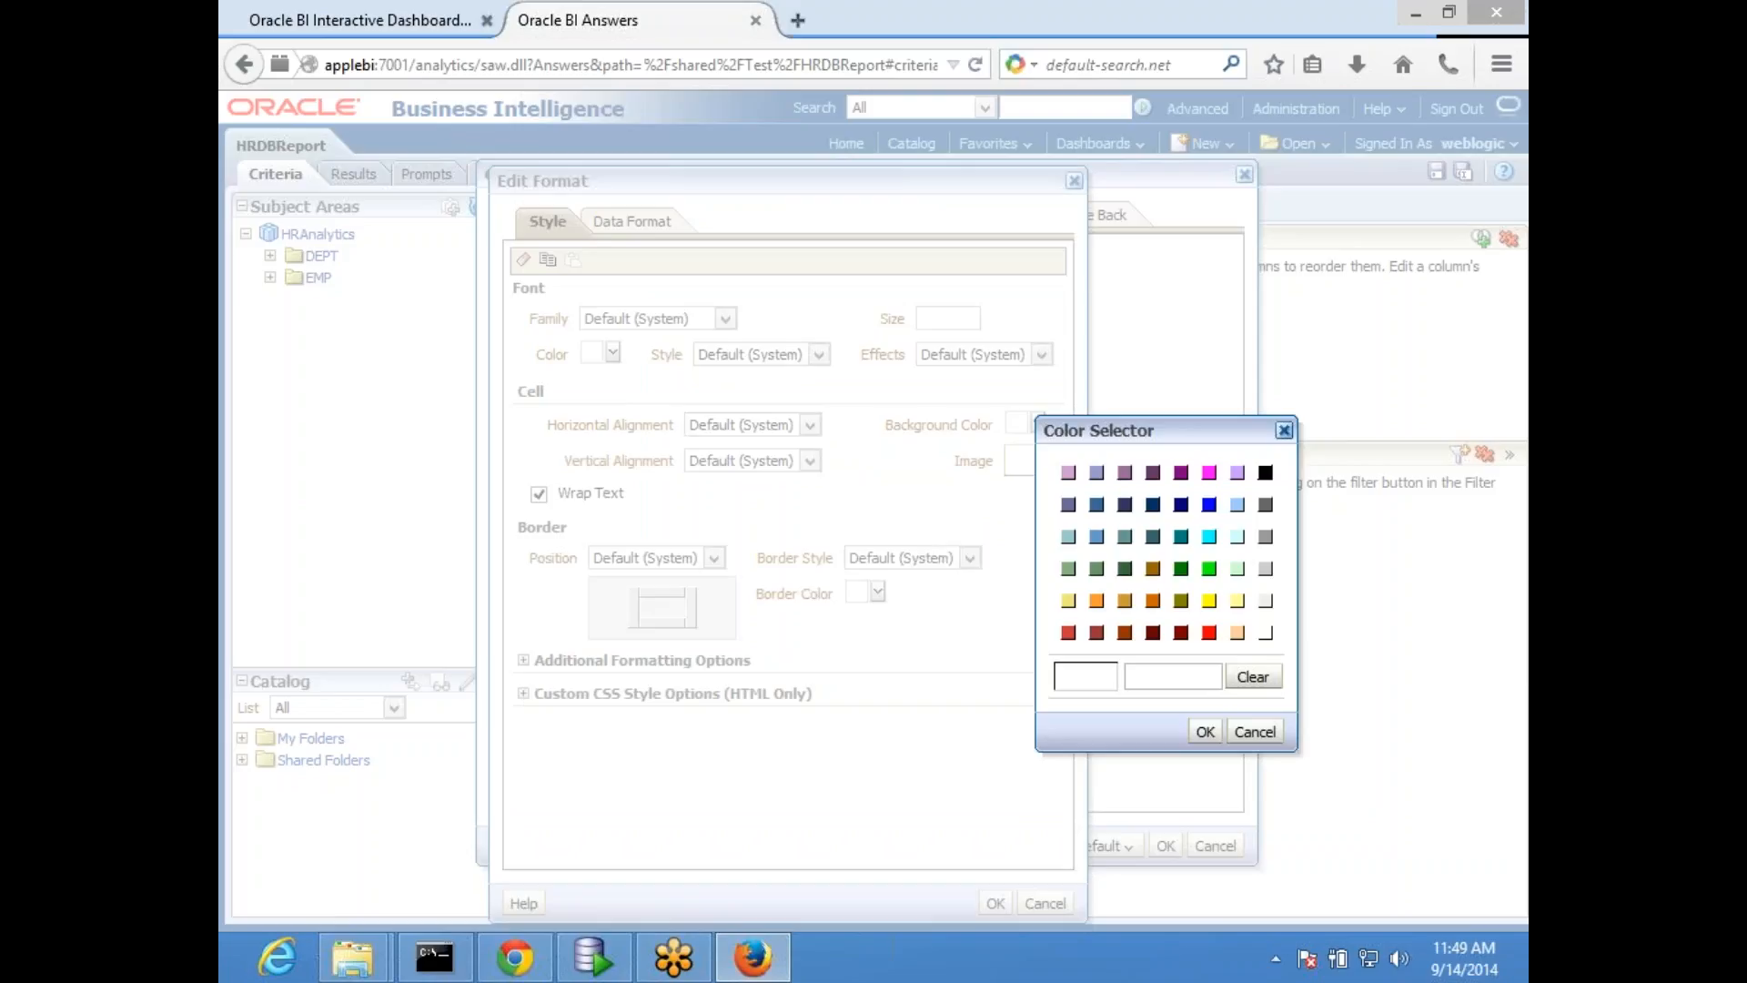
{"action": "left_click", "coordinate": [1255, 731]}
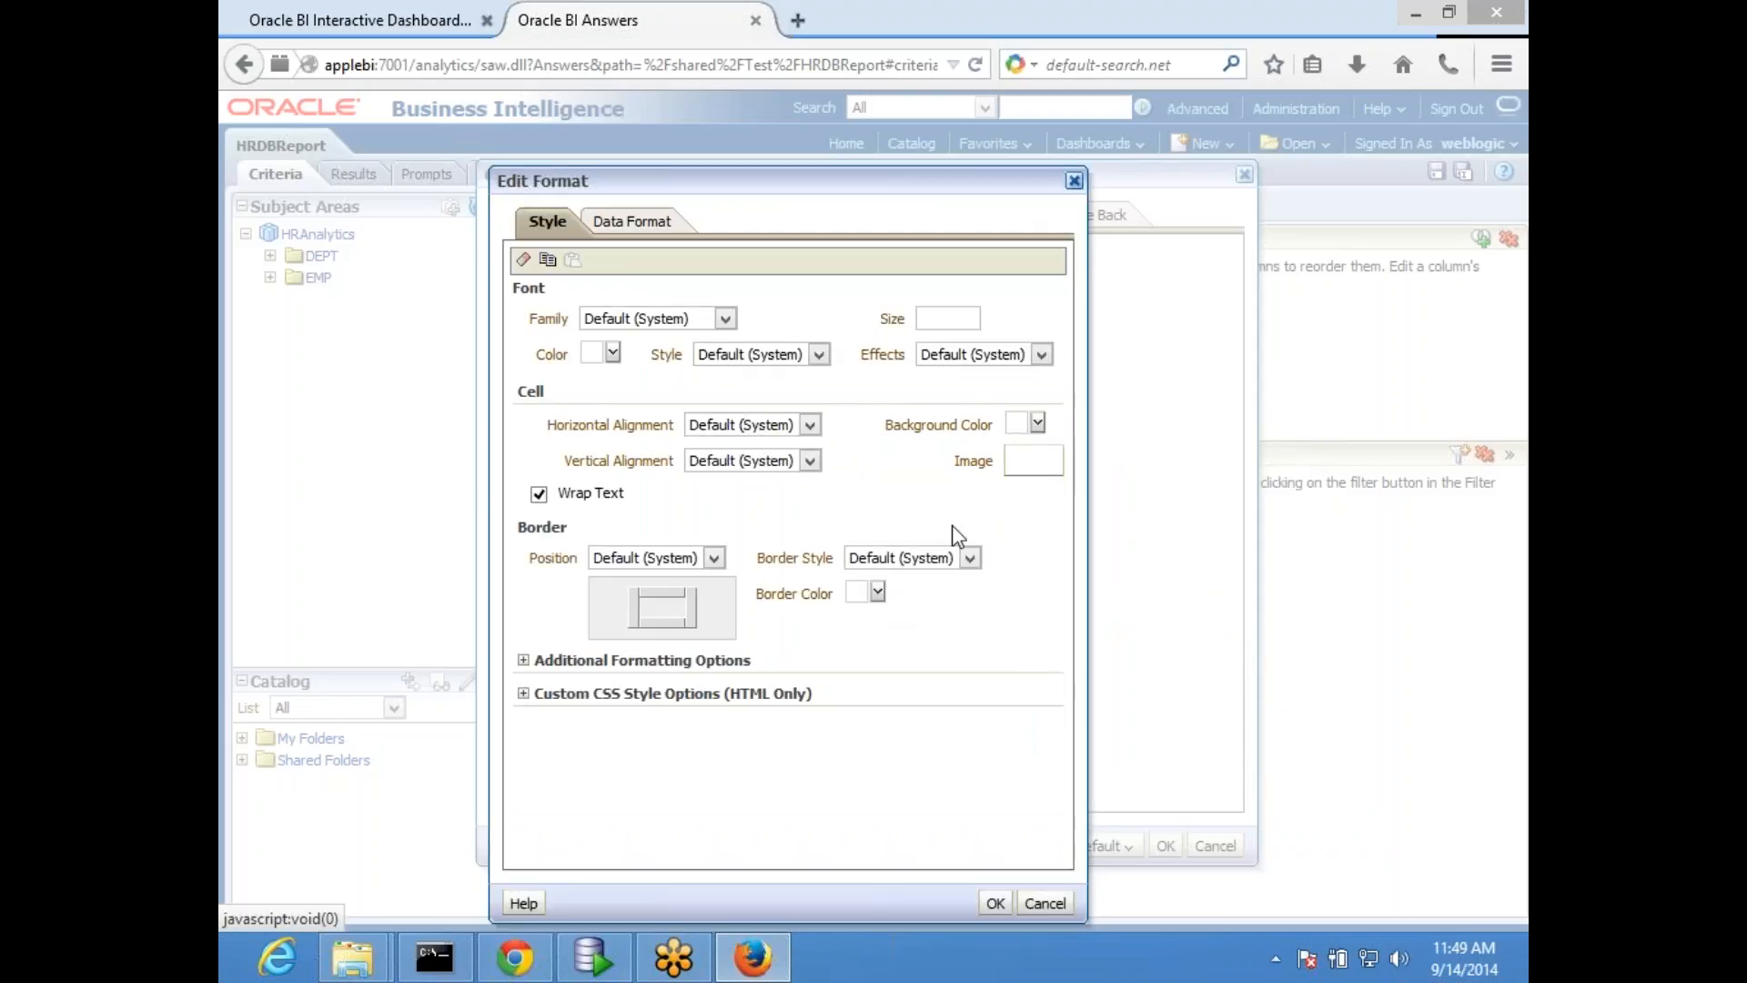
{"action": "left_click", "coordinate": [1038, 425]}
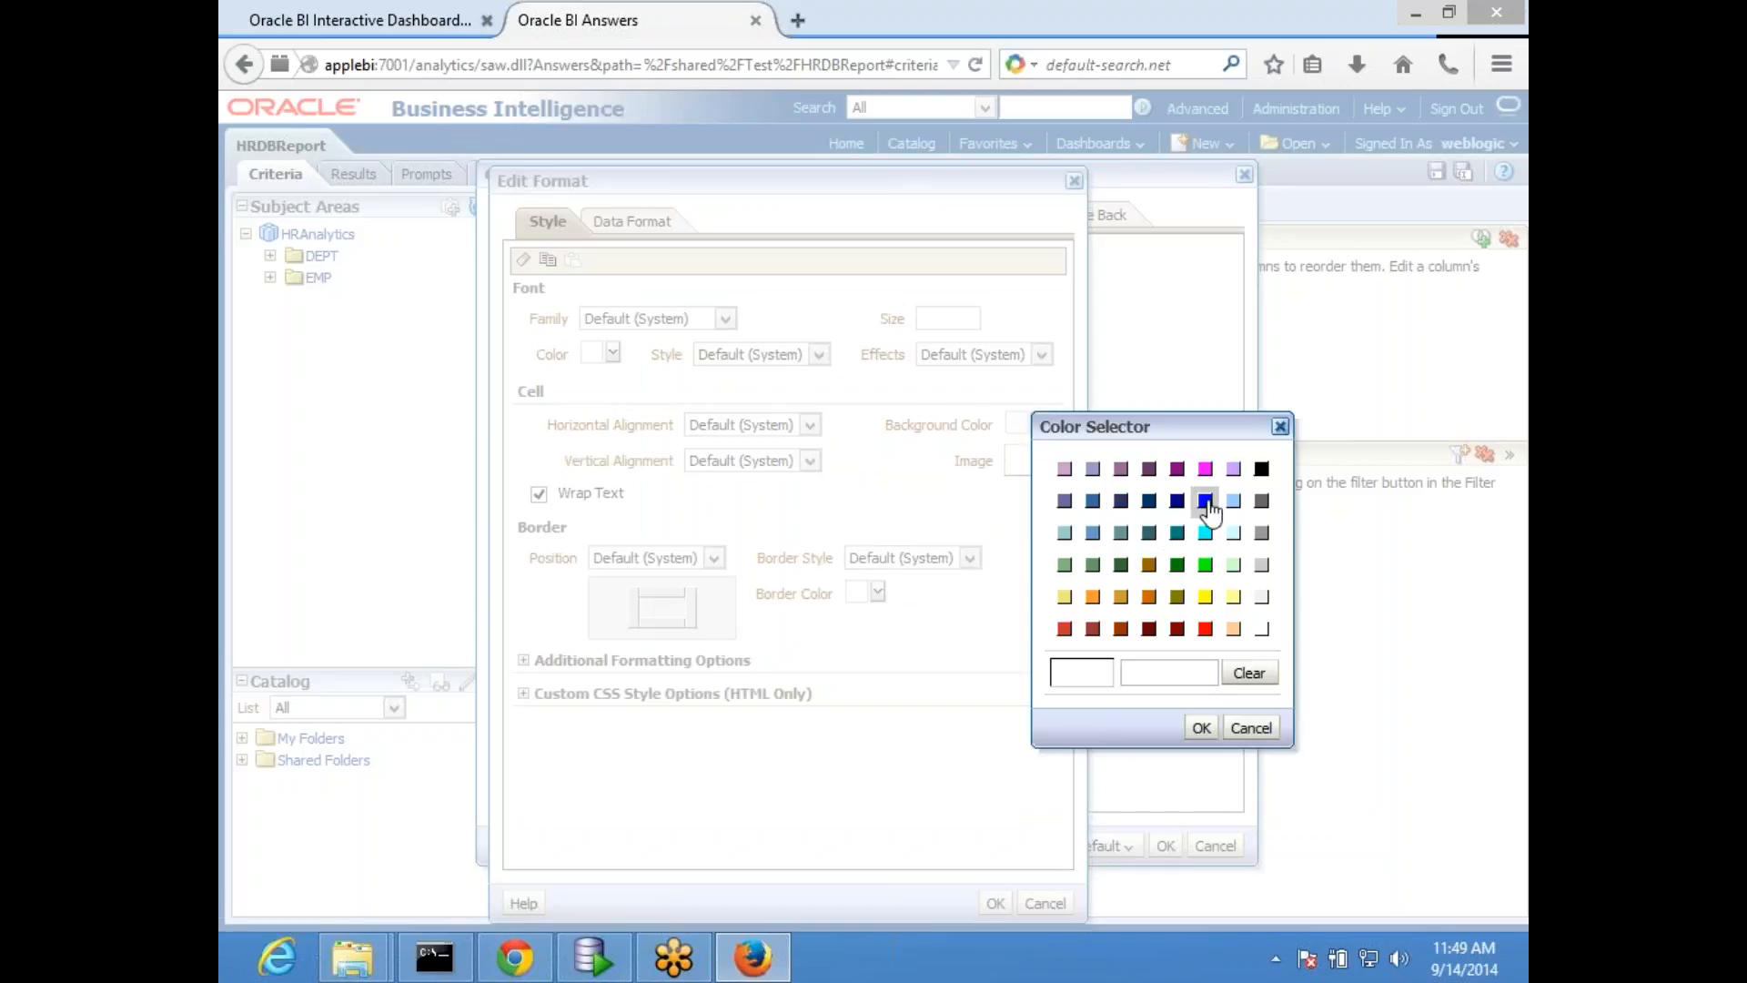
{"action": "left_click", "coordinate": [1205, 628]}
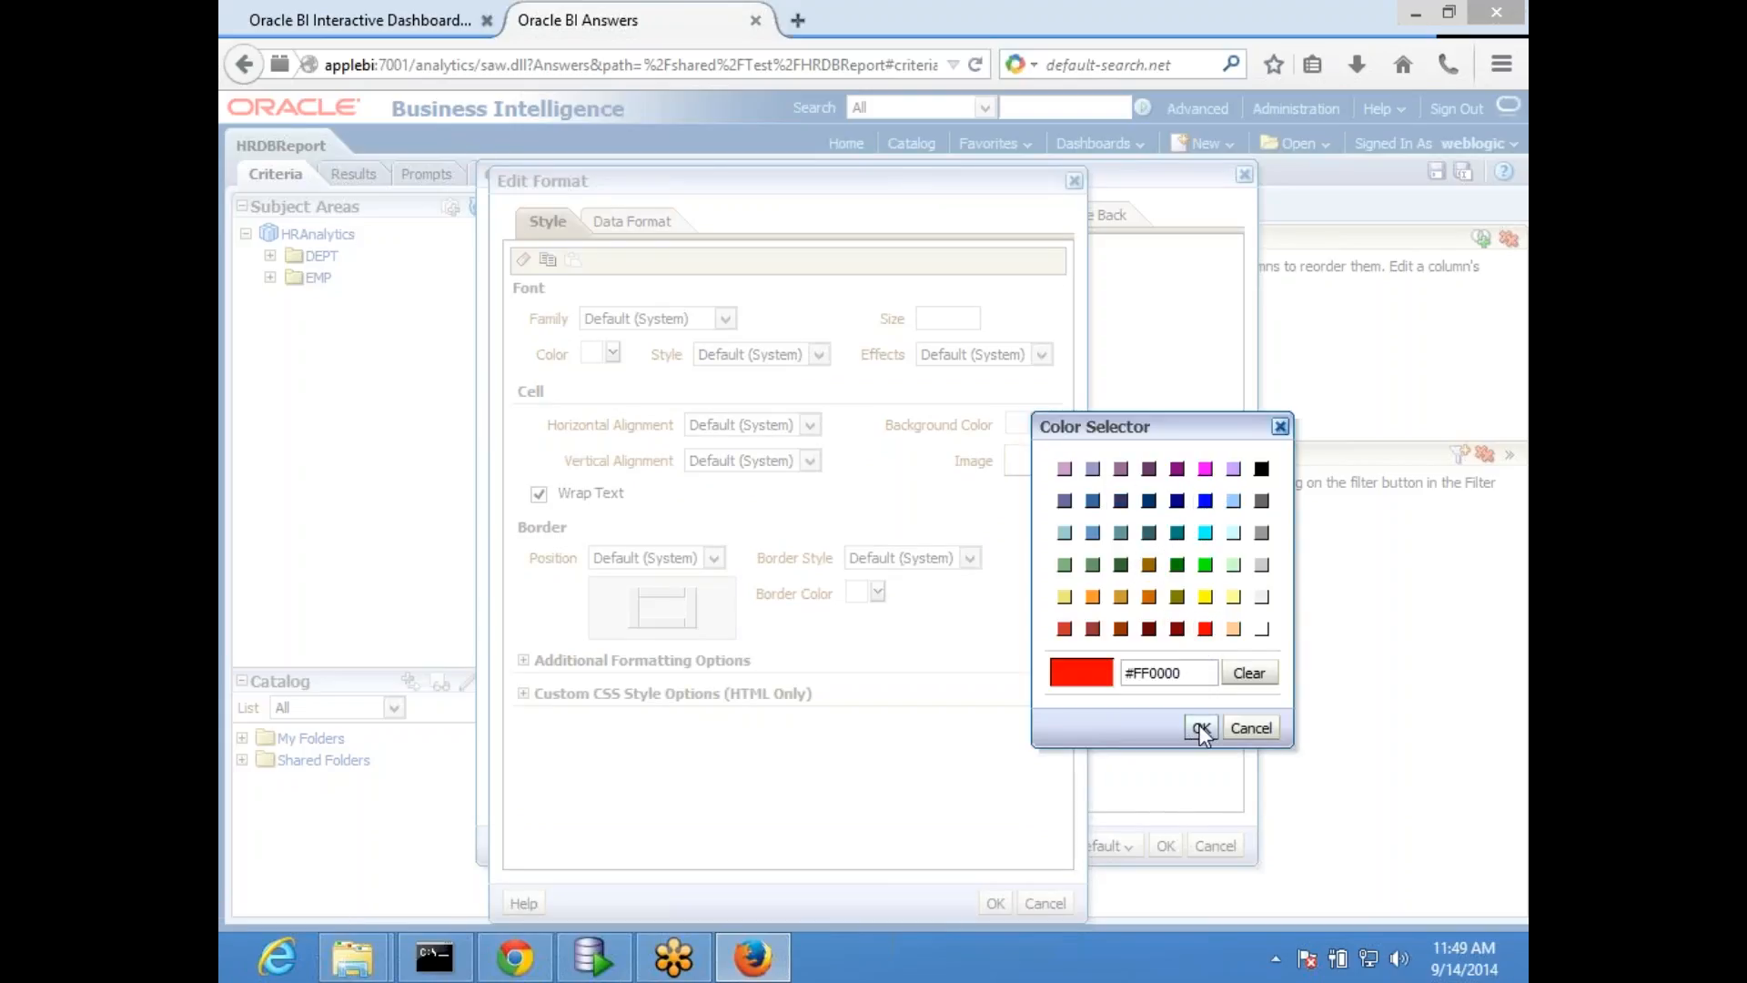
{"action": "left_click", "coordinate": [1201, 728]}
{"action": "left_click", "coordinate": [994, 903]}
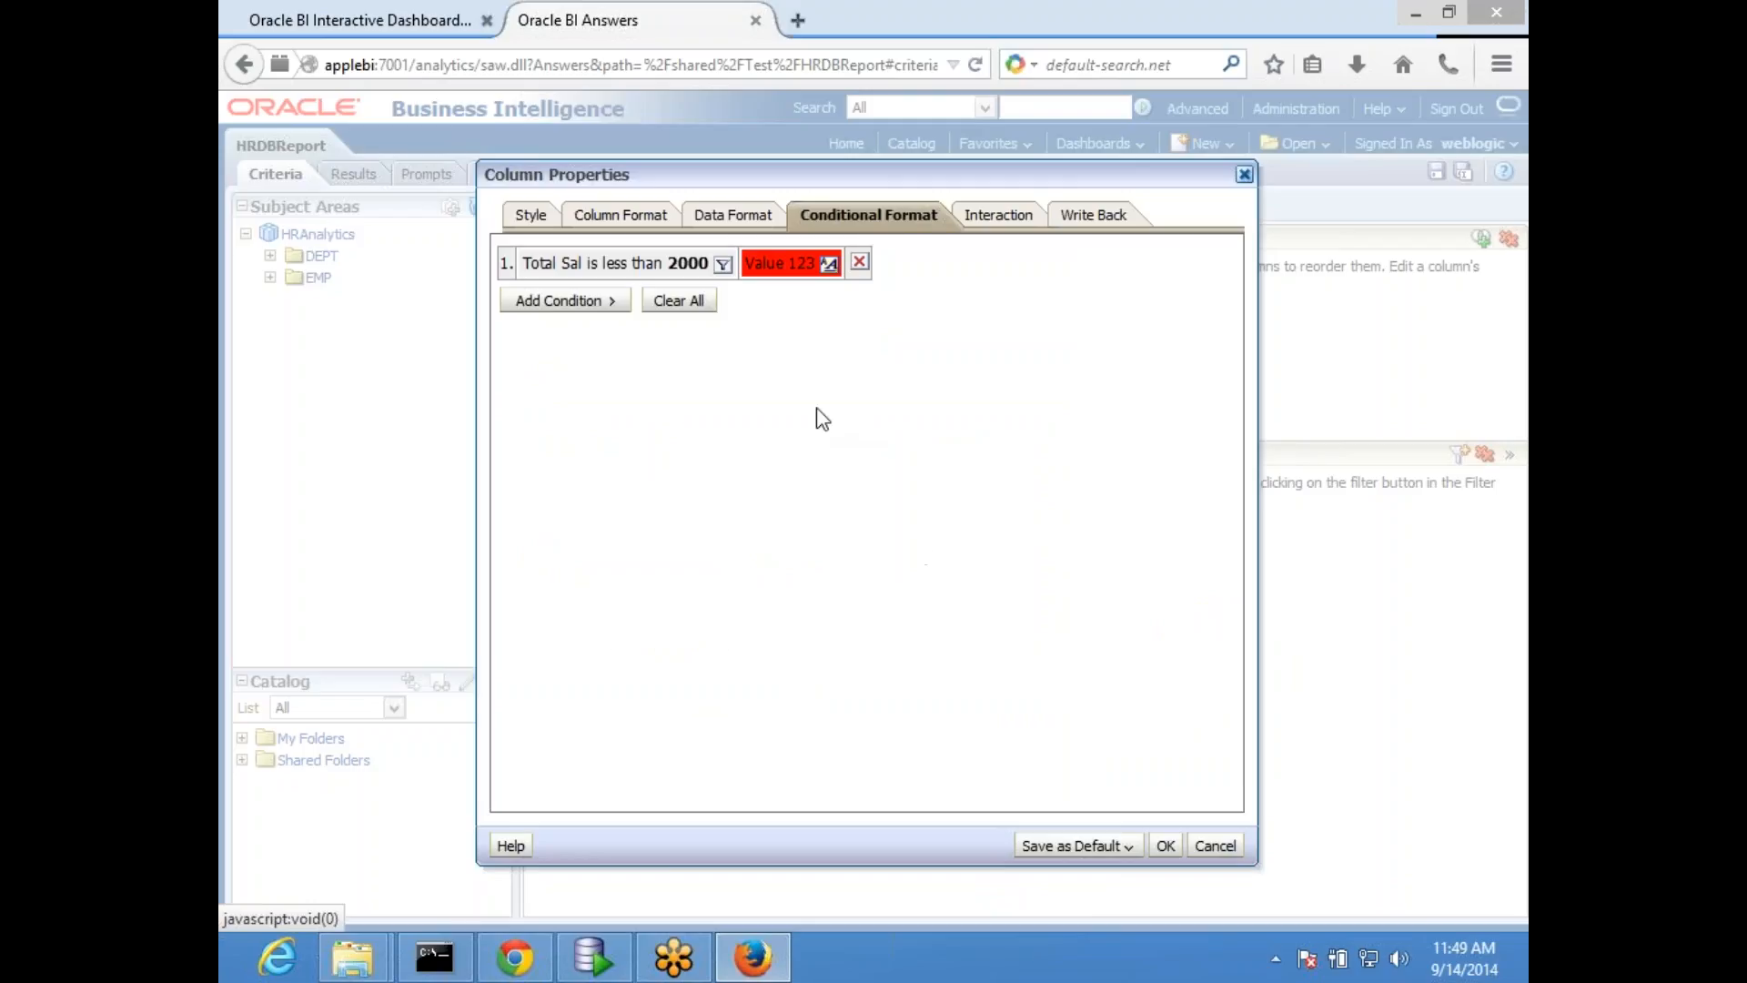
- Add a second conditional format to the Total Sal column for Total Sal is greater than 1999
{"action": "left_click", "coordinate": [592, 306]}
{"action": "left_click", "coordinate": [580, 414]}
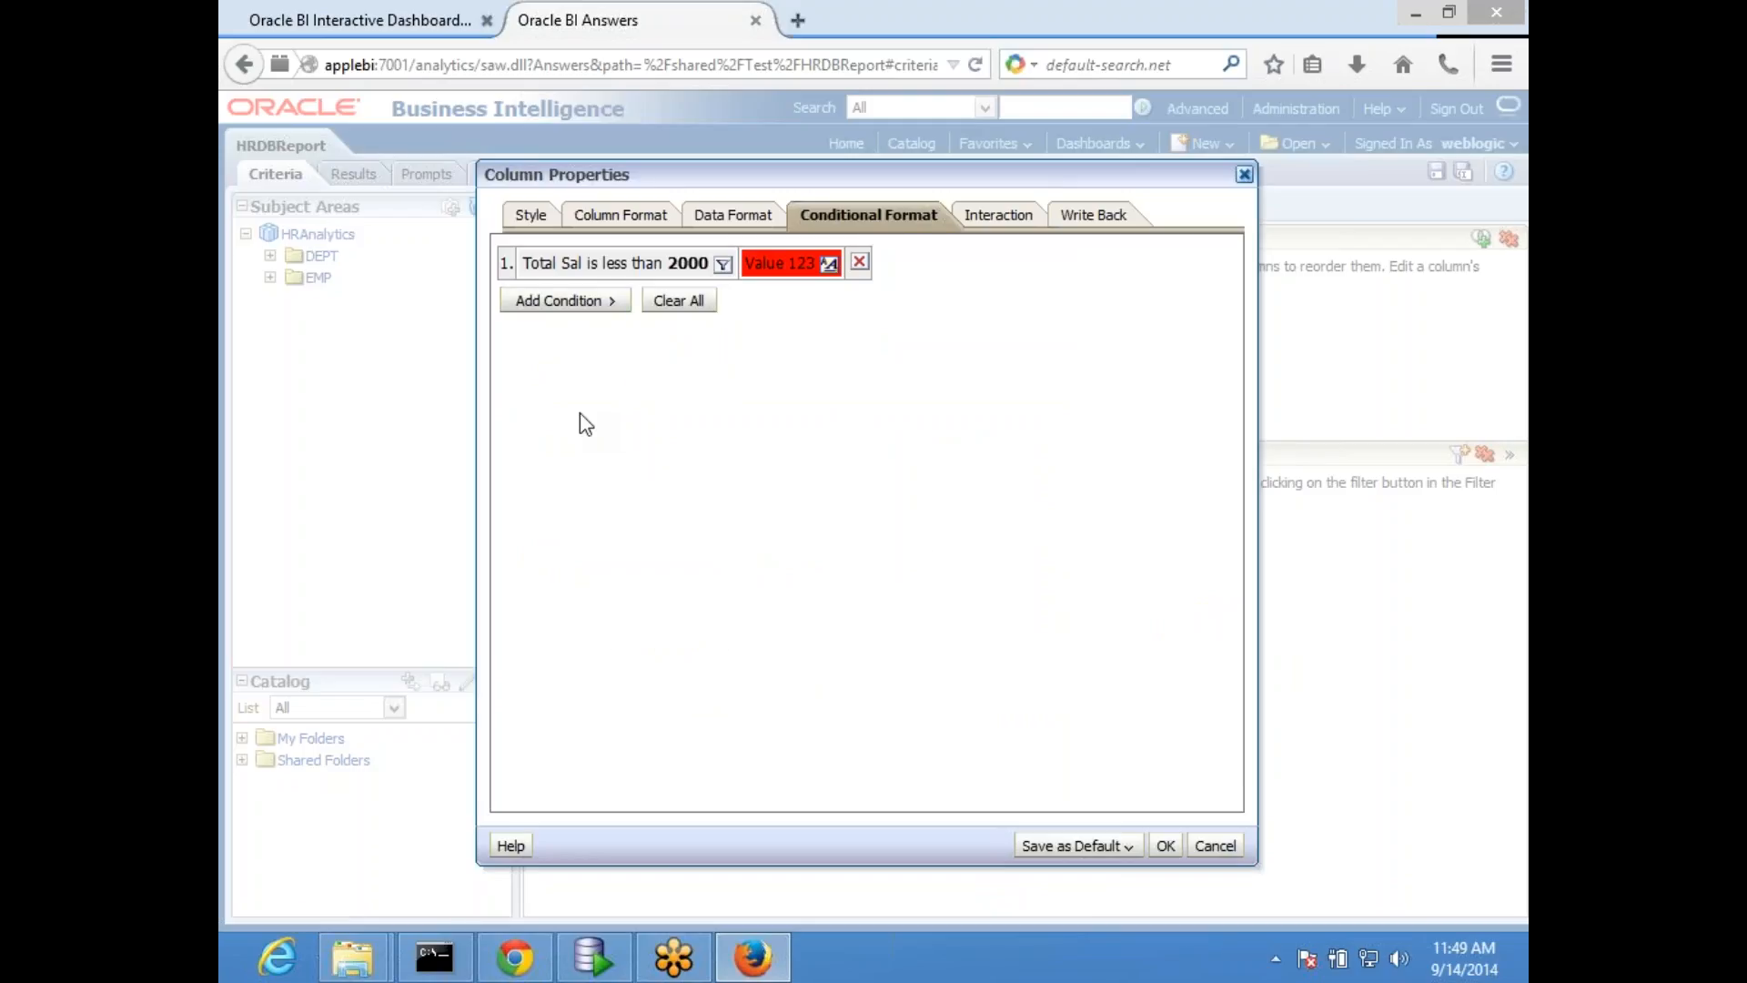
{"action": "left_click", "coordinate": [592, 304]}
{"action": "left_click", "coordinate": [703, 369]}
{"action": "left_click", "coordinate": [943, 393]}
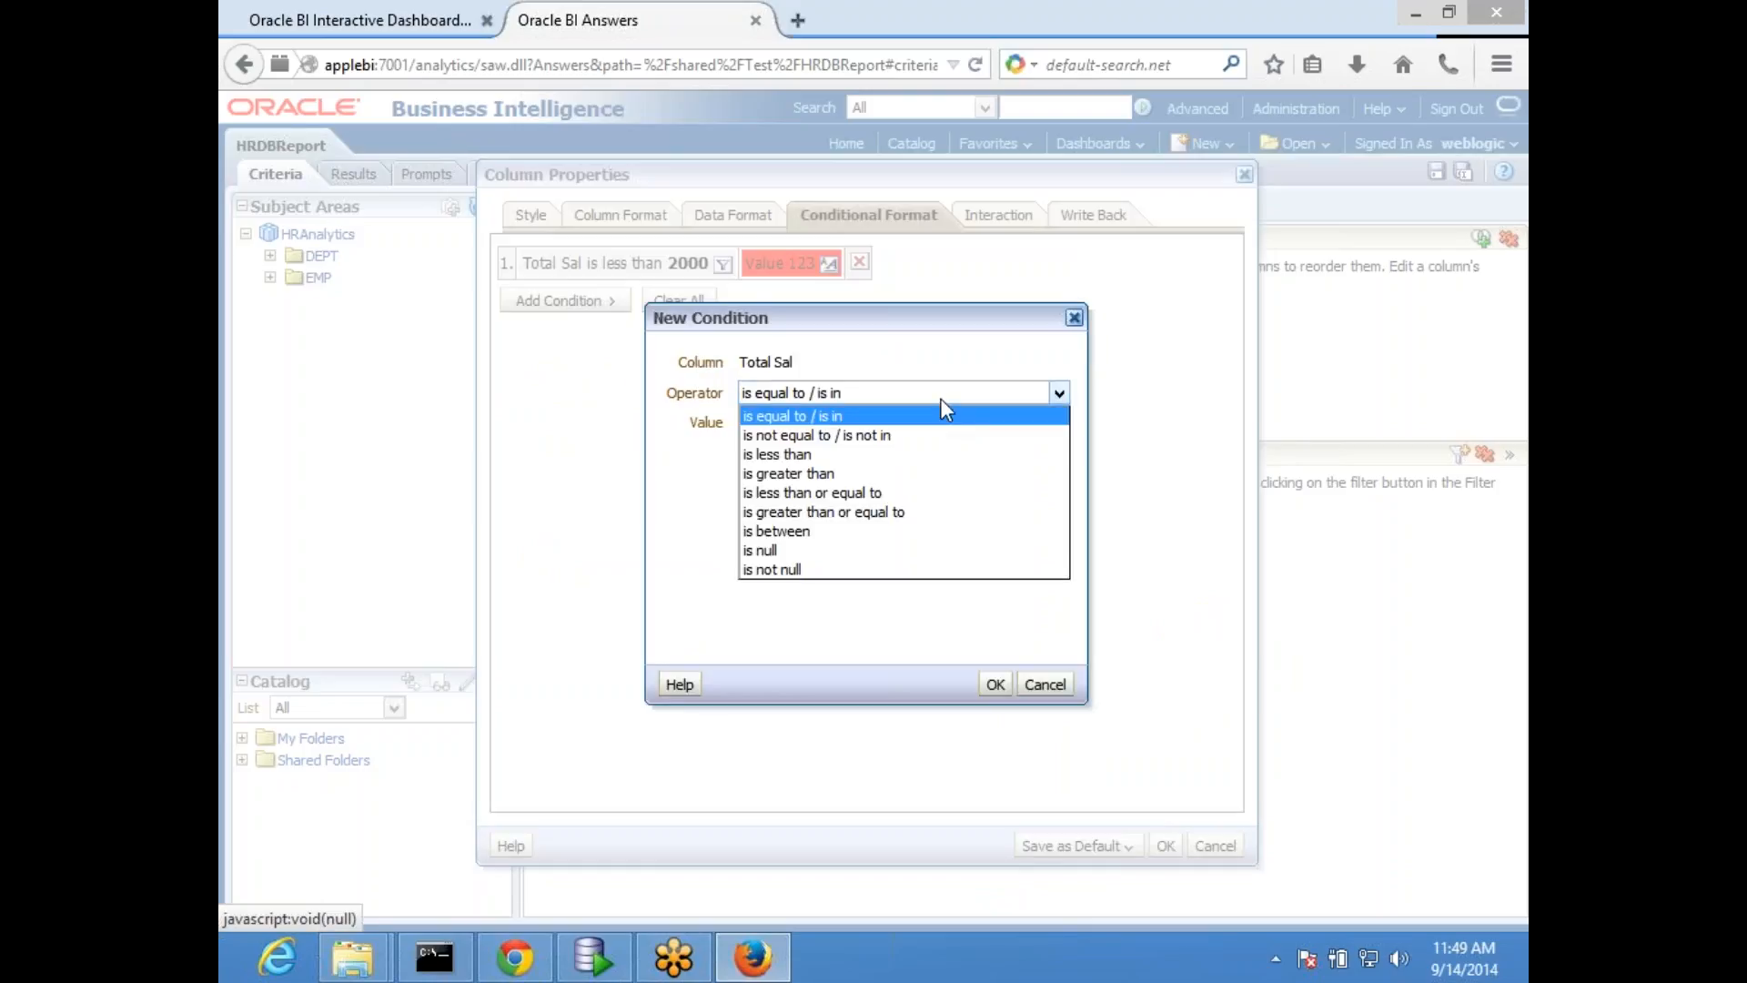
{"action": "left_click", "coordinate": [855, 474]}
{"action": "left_click", "coordinate": [791, 423]}
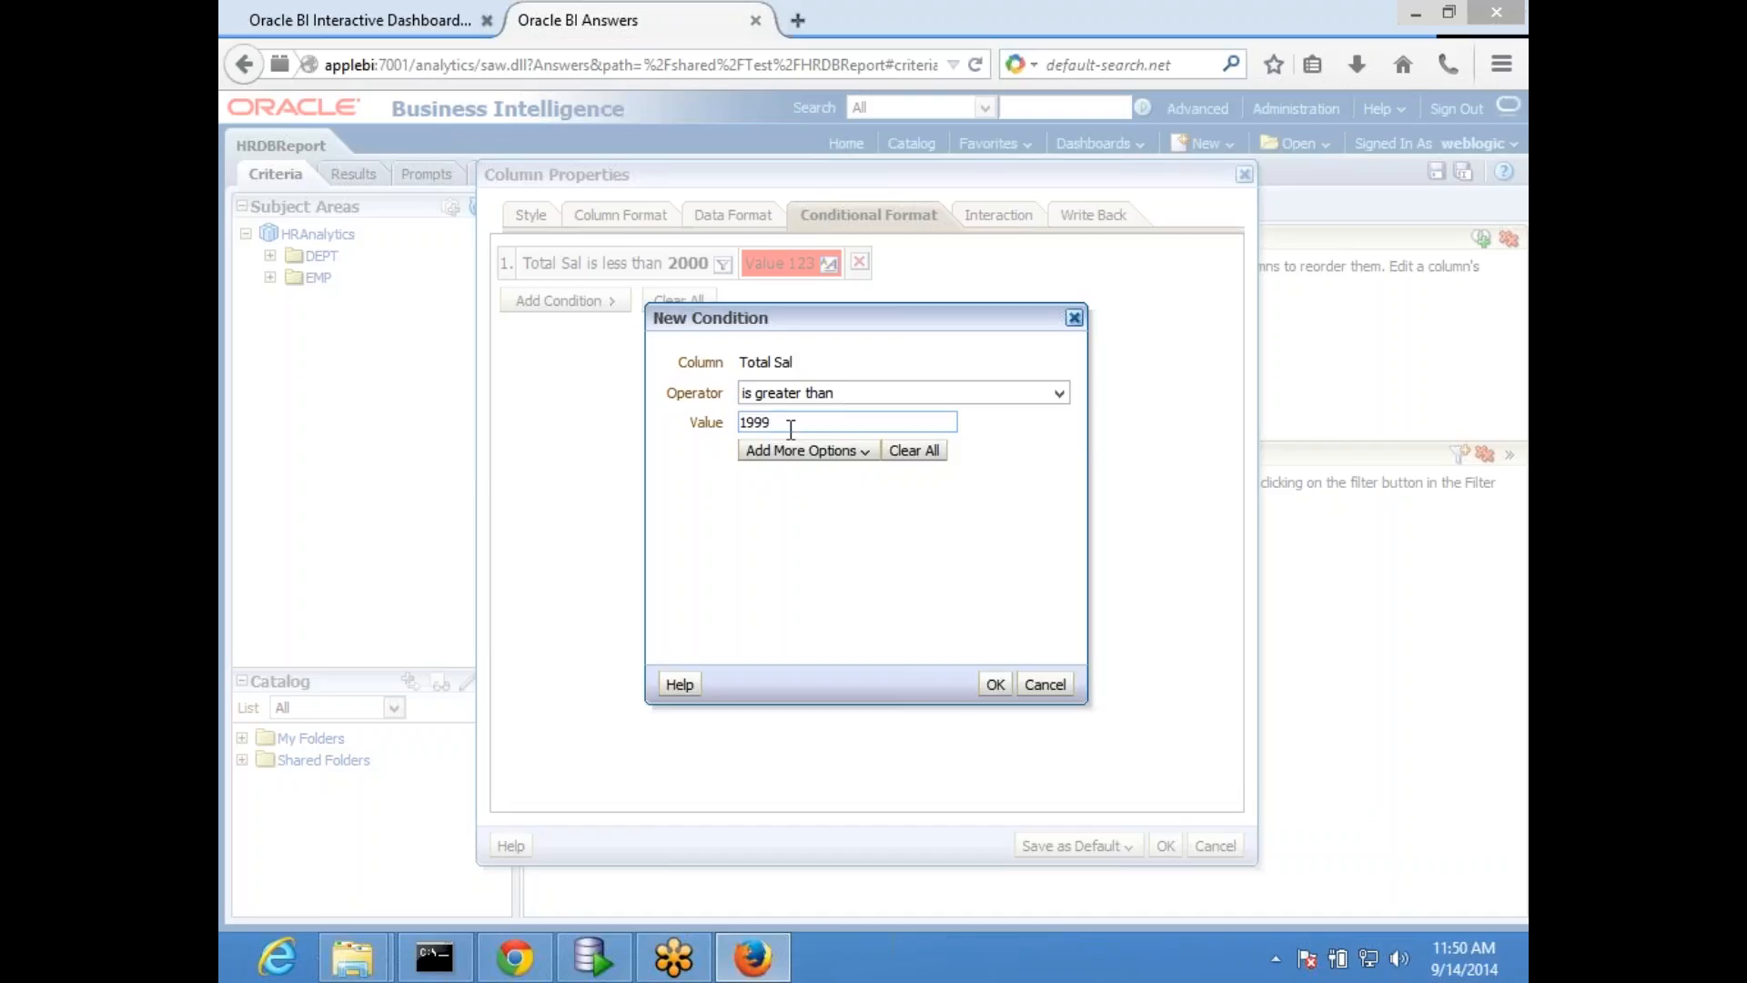
{"action": "left_click", "coordinate": [994, 684]}
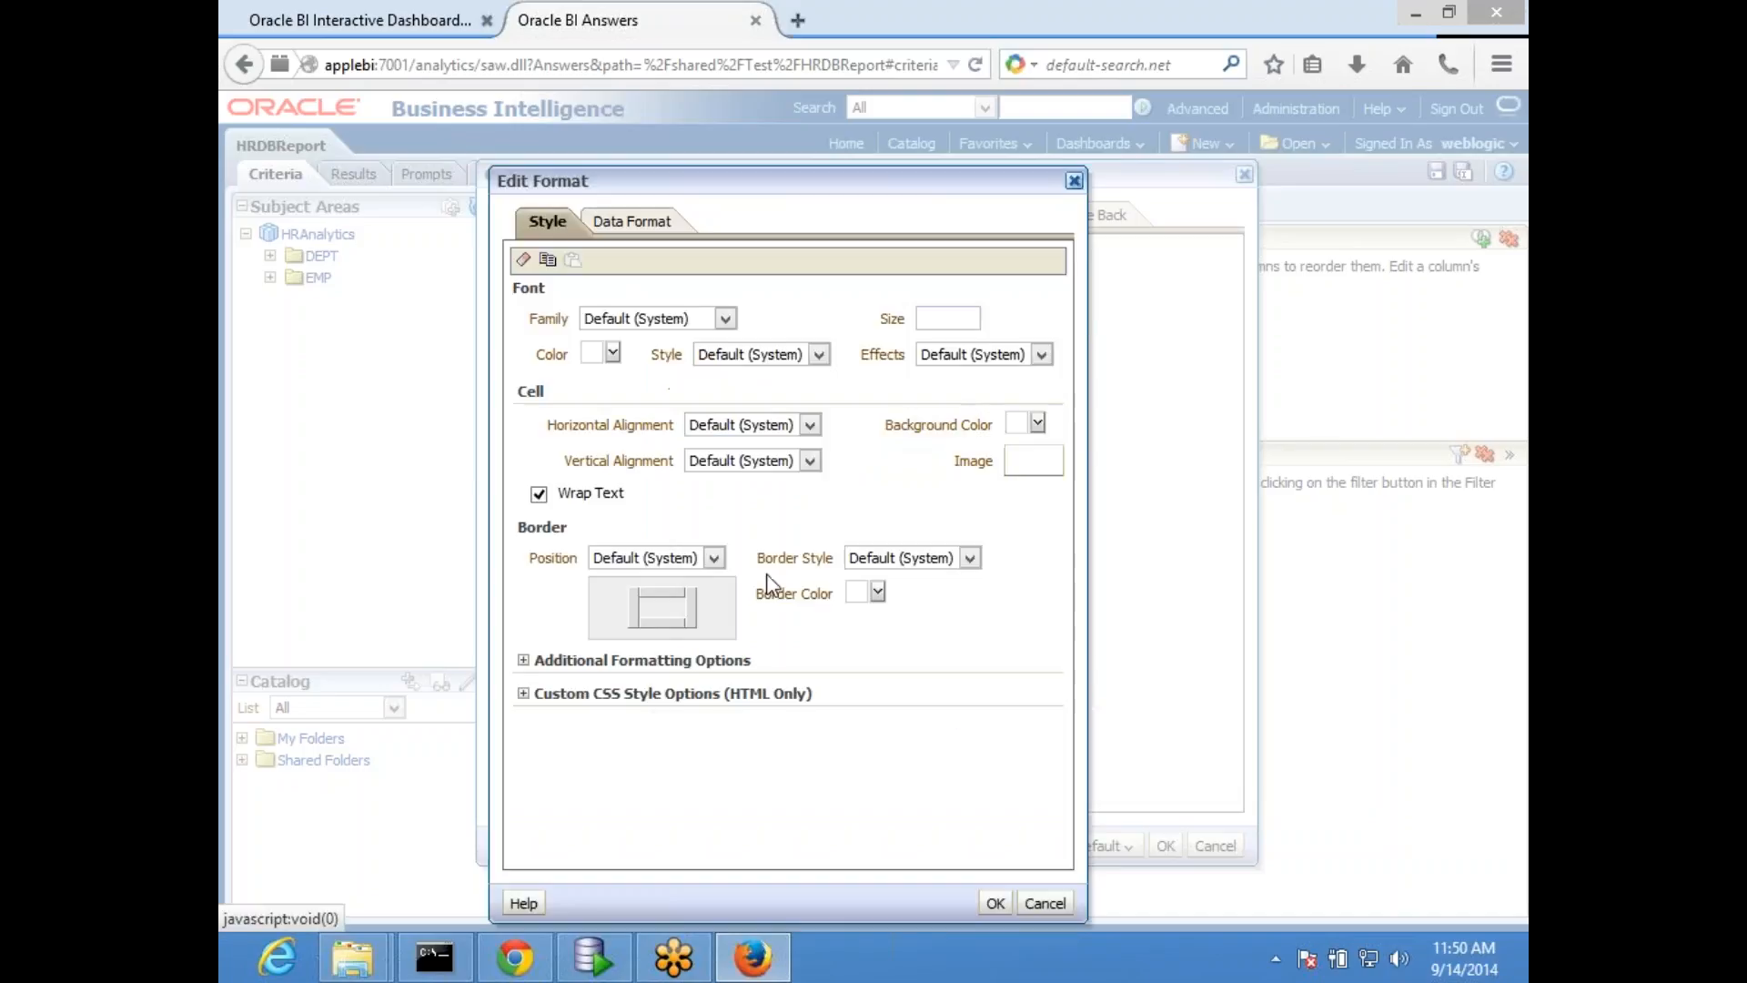
- Give the greater-than-1999 condition a dark green cell background and apply the Total Sal column properties
{"action": "left_click", "coordinate": [1039, 424]}
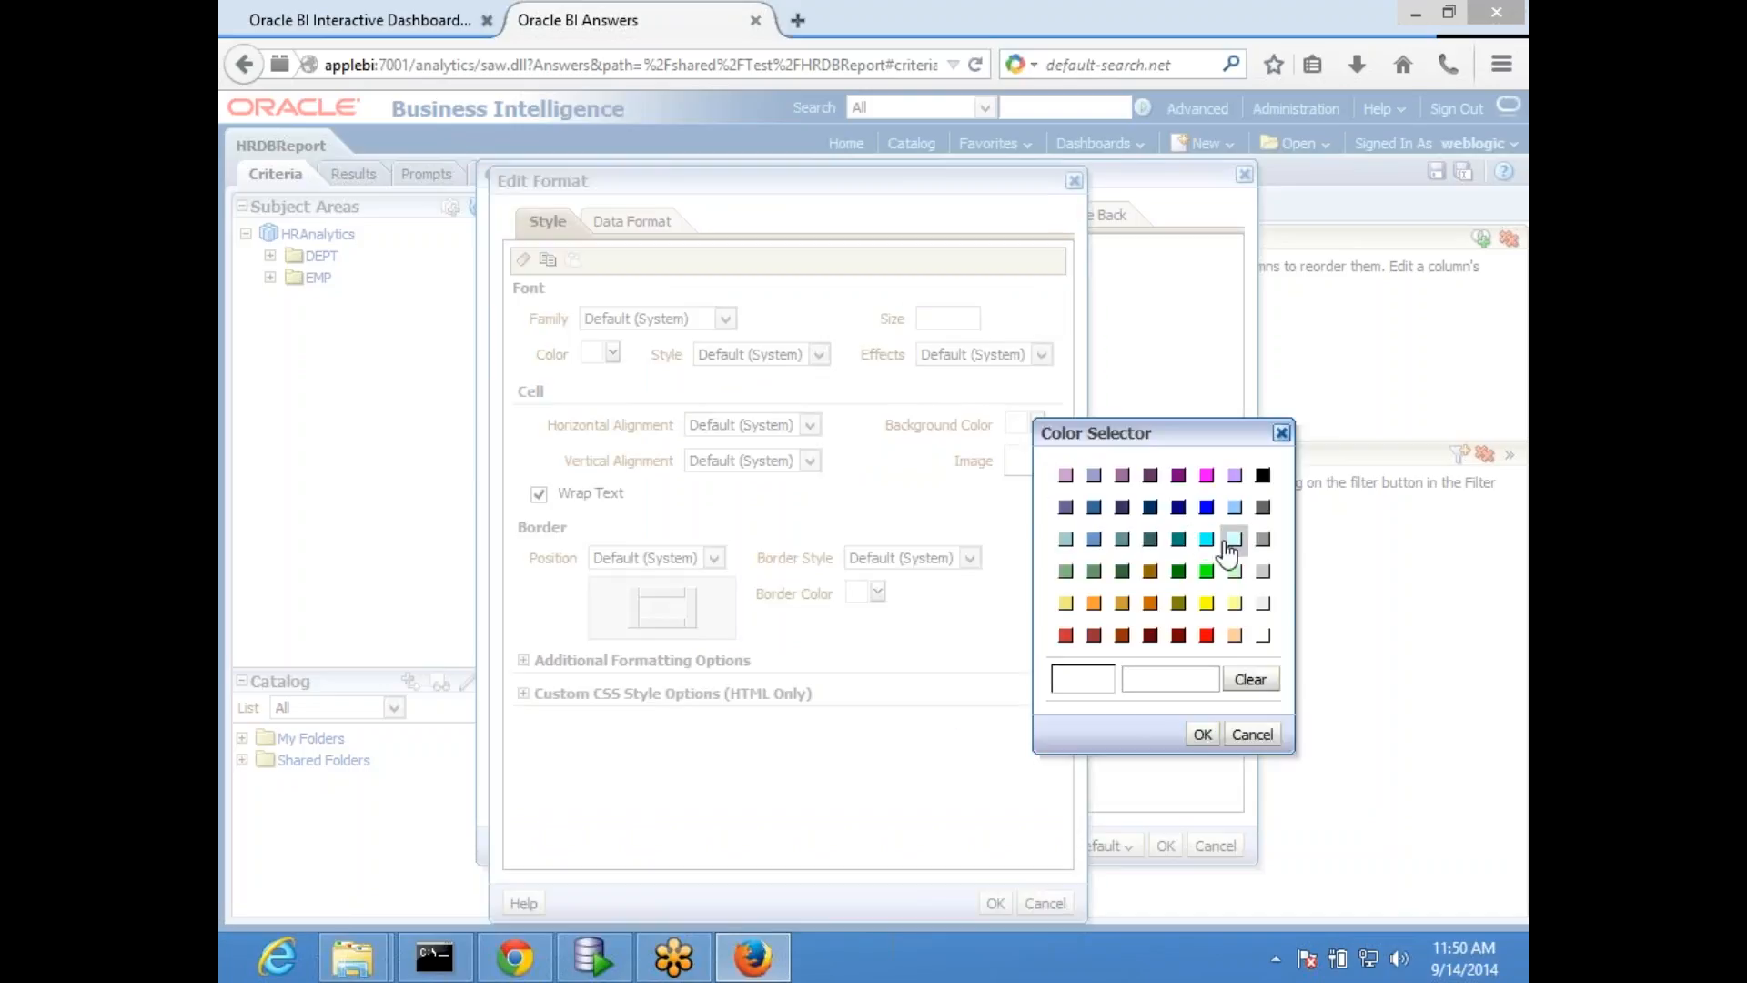
{"action": "left_click", "coordinate": [1178, 571]}
{"action": "left_click", "coordinate": [1202, 734]}
{"action": "left_click", "coordinate": [996, 903]}
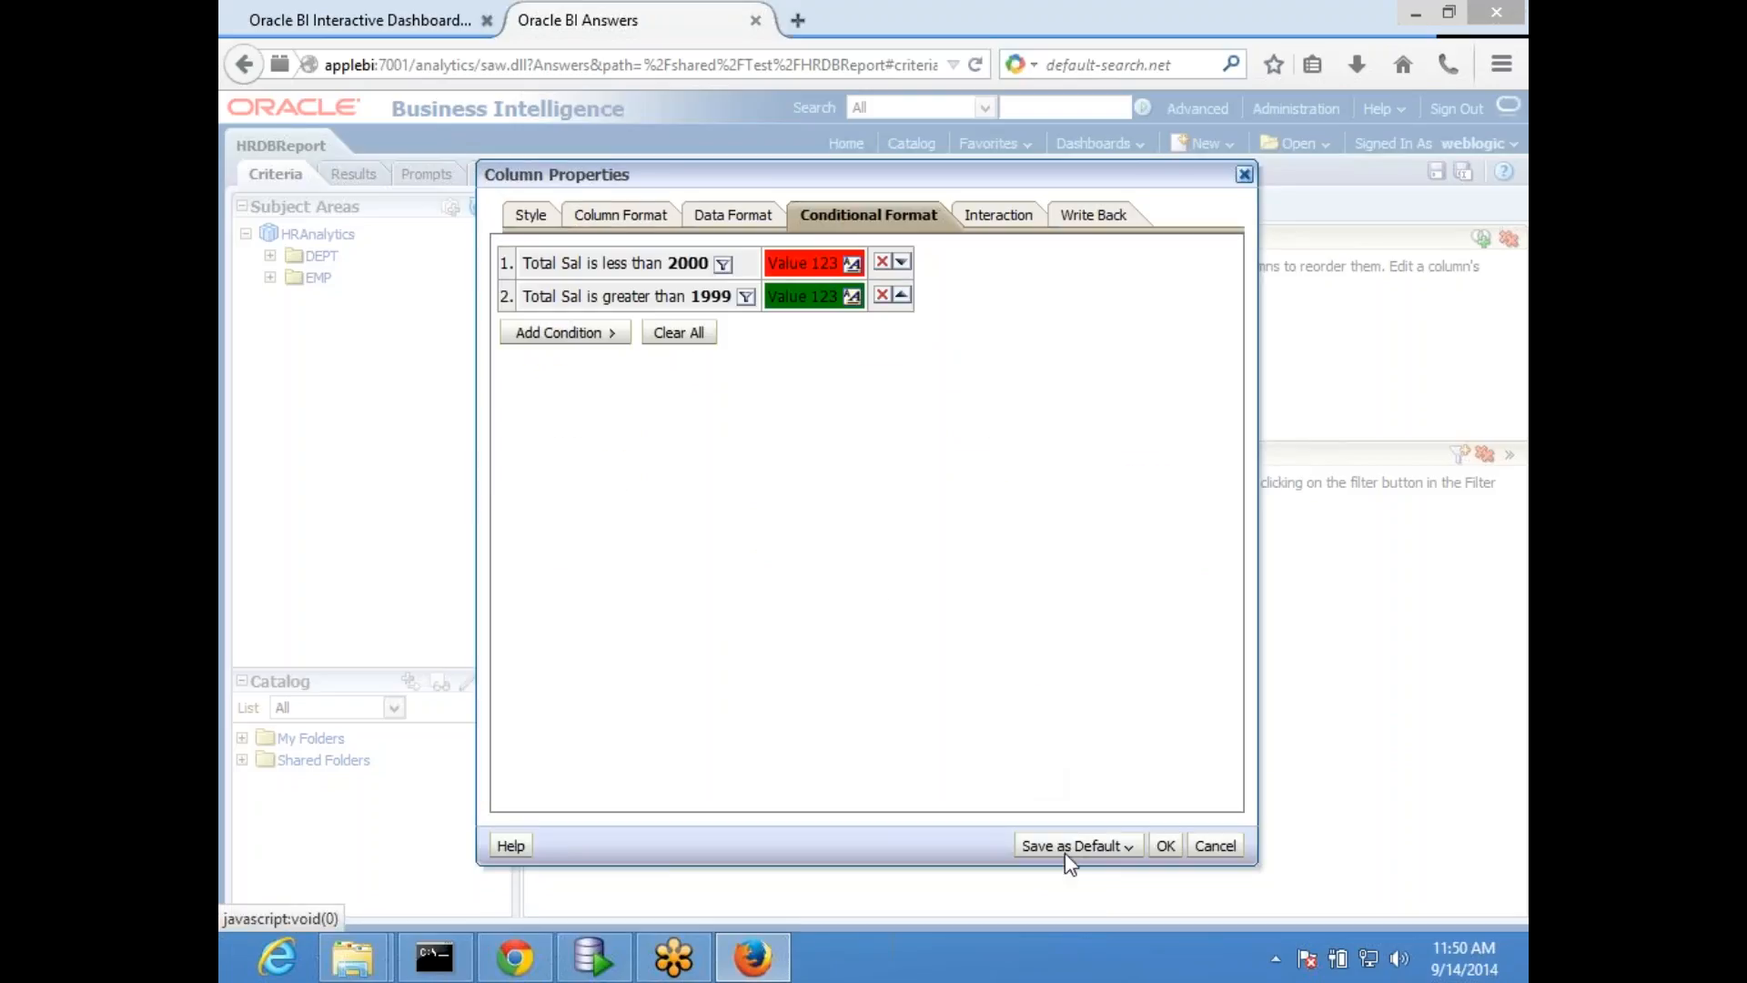
{"action": "left_click", "coordinate": [1166, 845]}
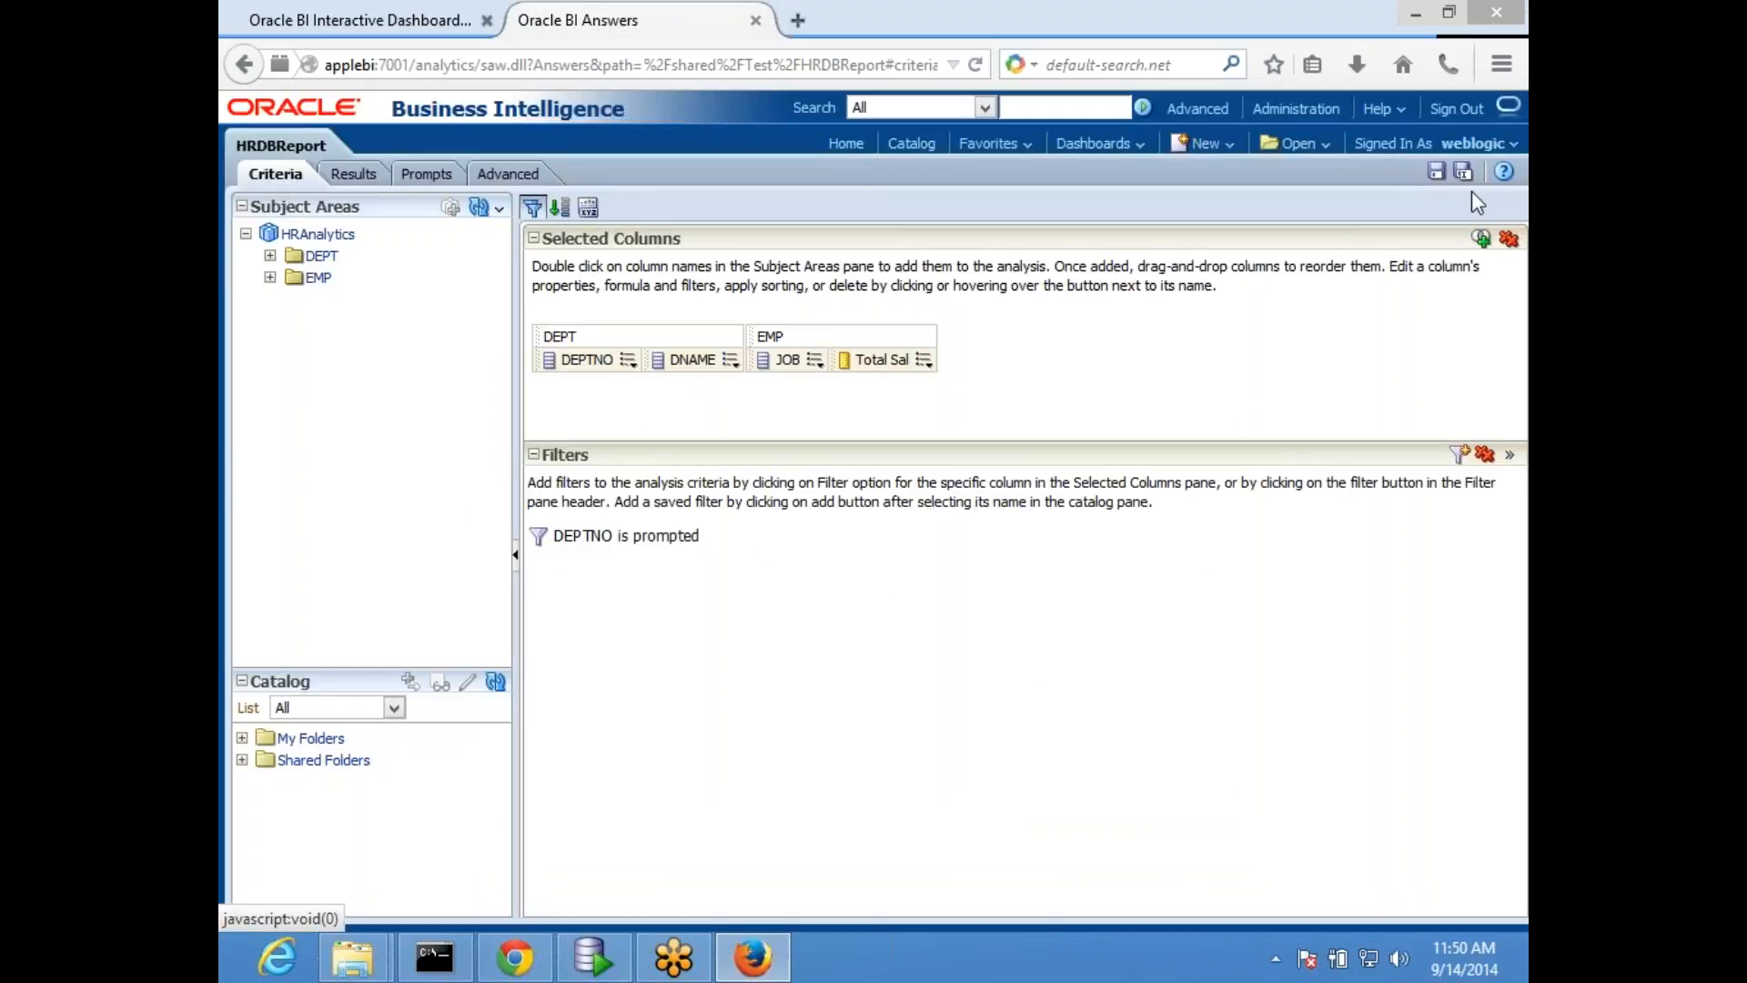
- Save HRDBReport and check the conditional colors in its results
{"action": "left_click", "coordinate": [1445, 180]}
{"action": "left_click", "coordinate": [353, 174]}
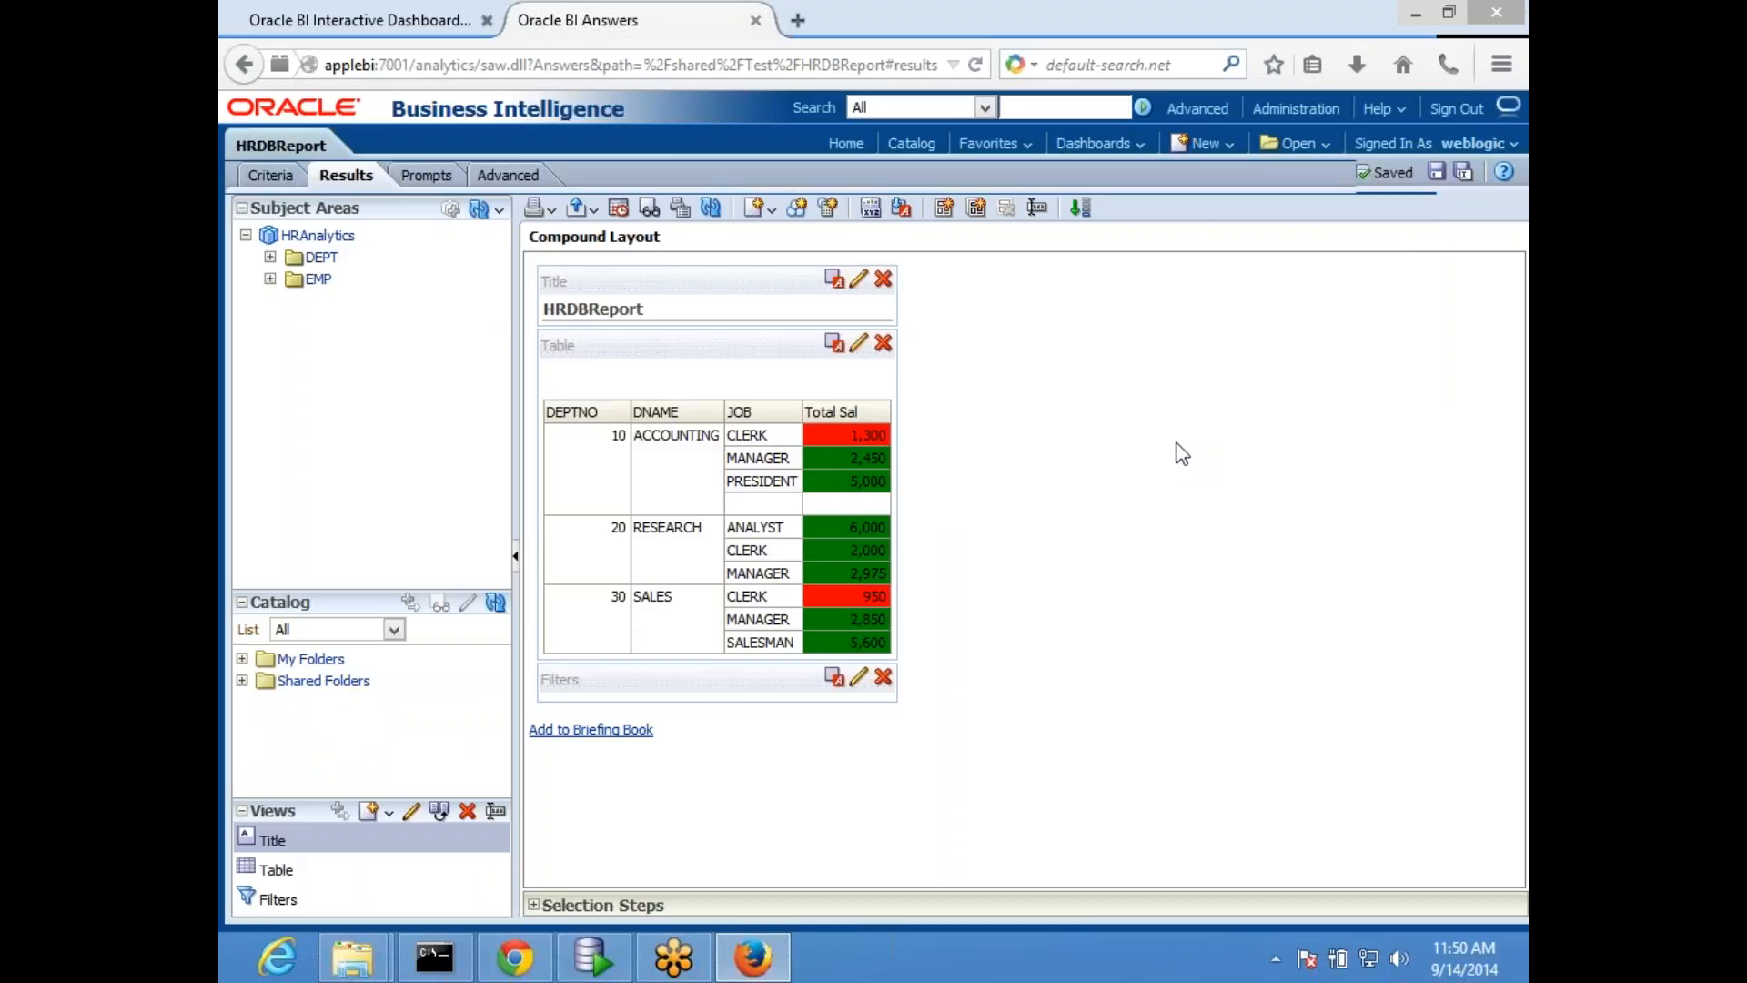
{"action": "left_click", "coordinate": [1437, 172]}
- Switch back to MyDashboard and refresh its HR page
{"action": "left_click", "coordinate": [352, 13]}
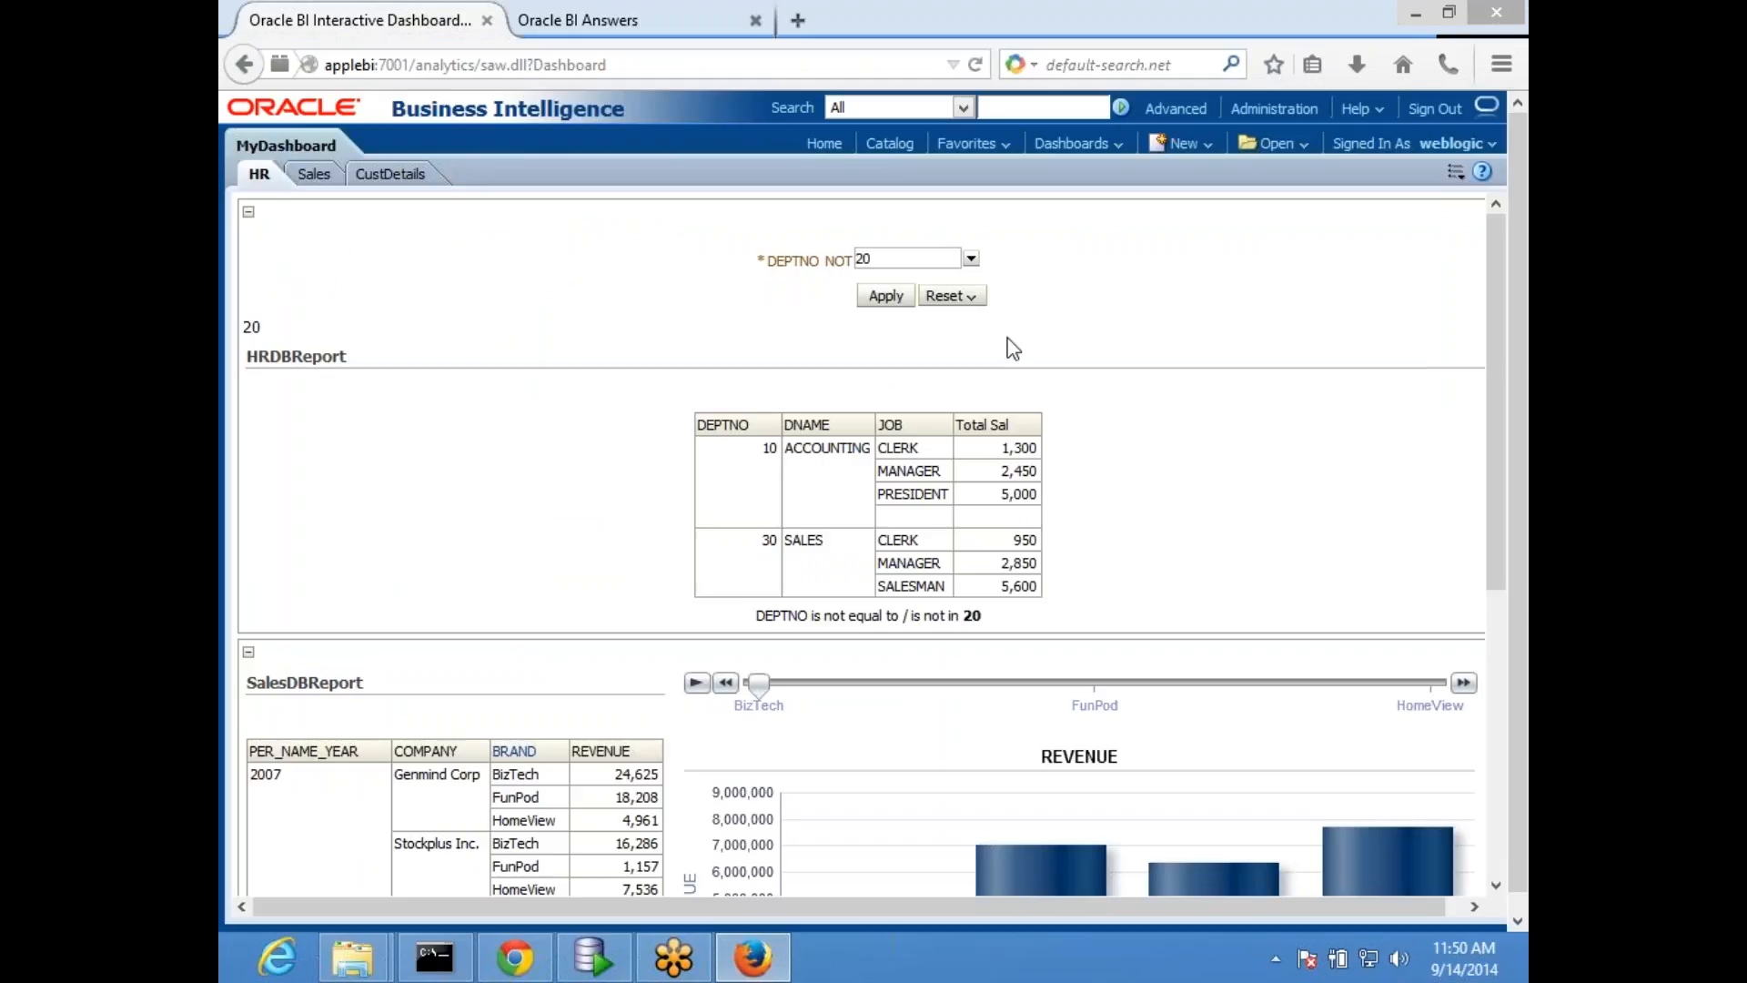
{"action": "left_click", "coordinate": [1456, 172]}
{"action": "mouse_move", "coordinate": [1325, 223]}
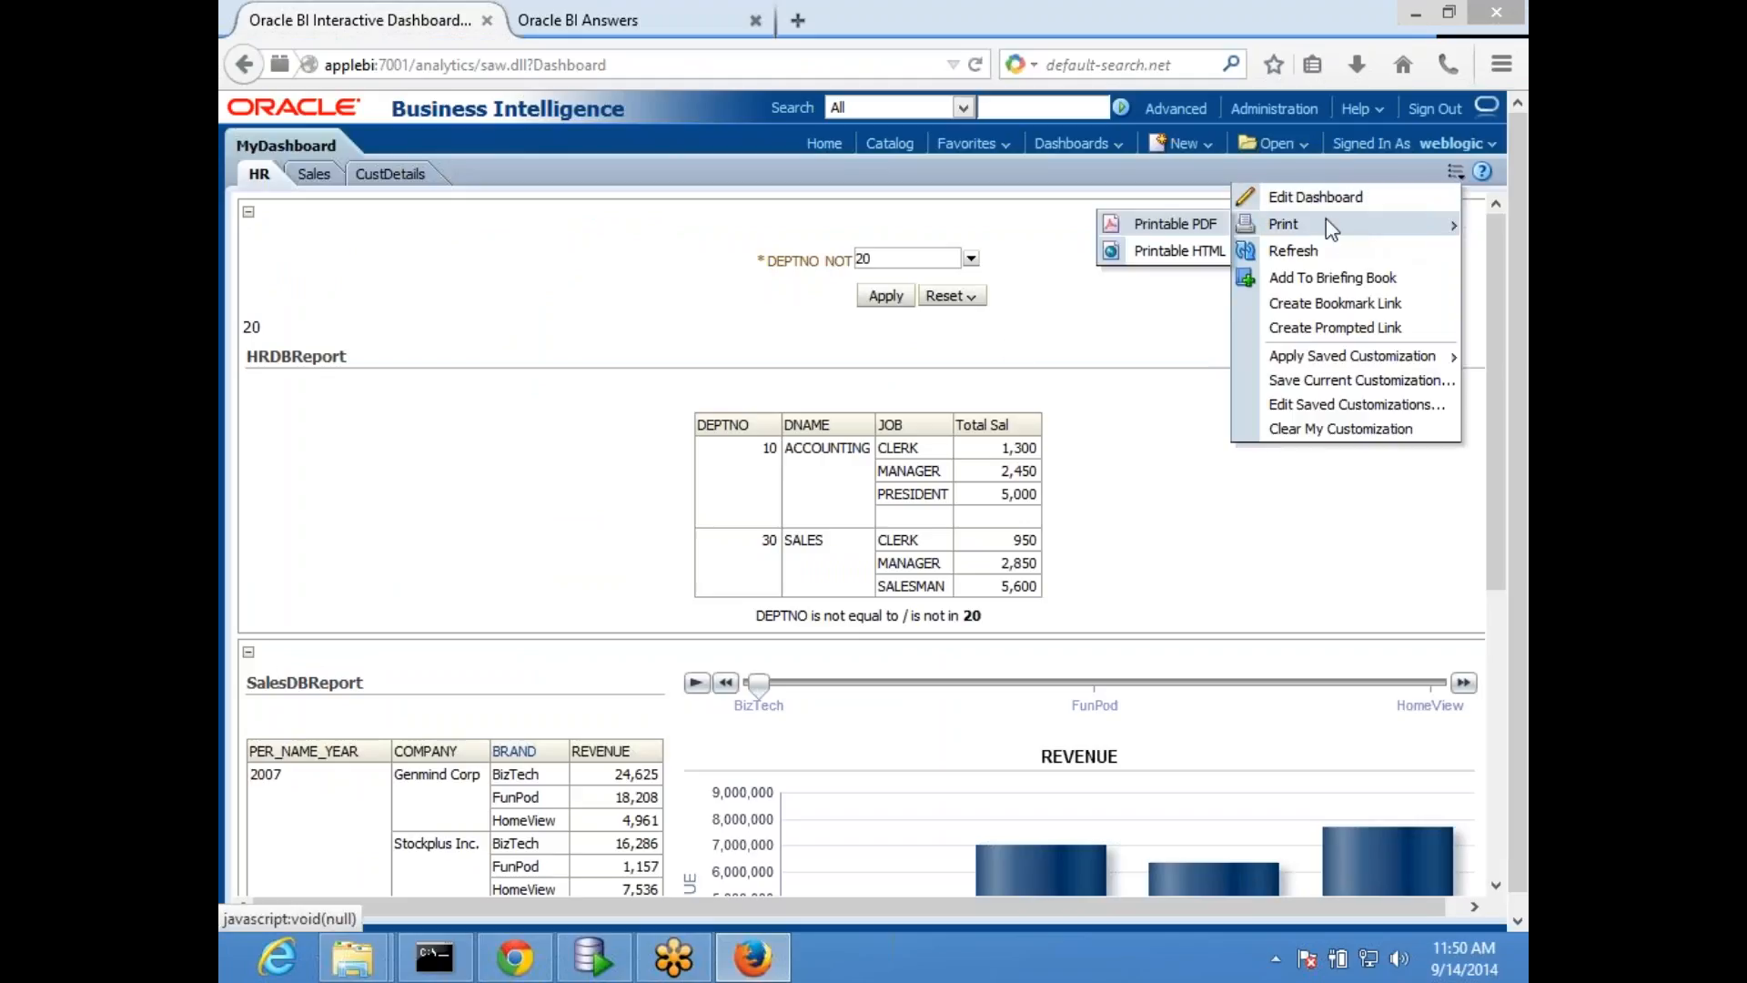
{"action": "left_click", "coordinate": [1311, 252]}
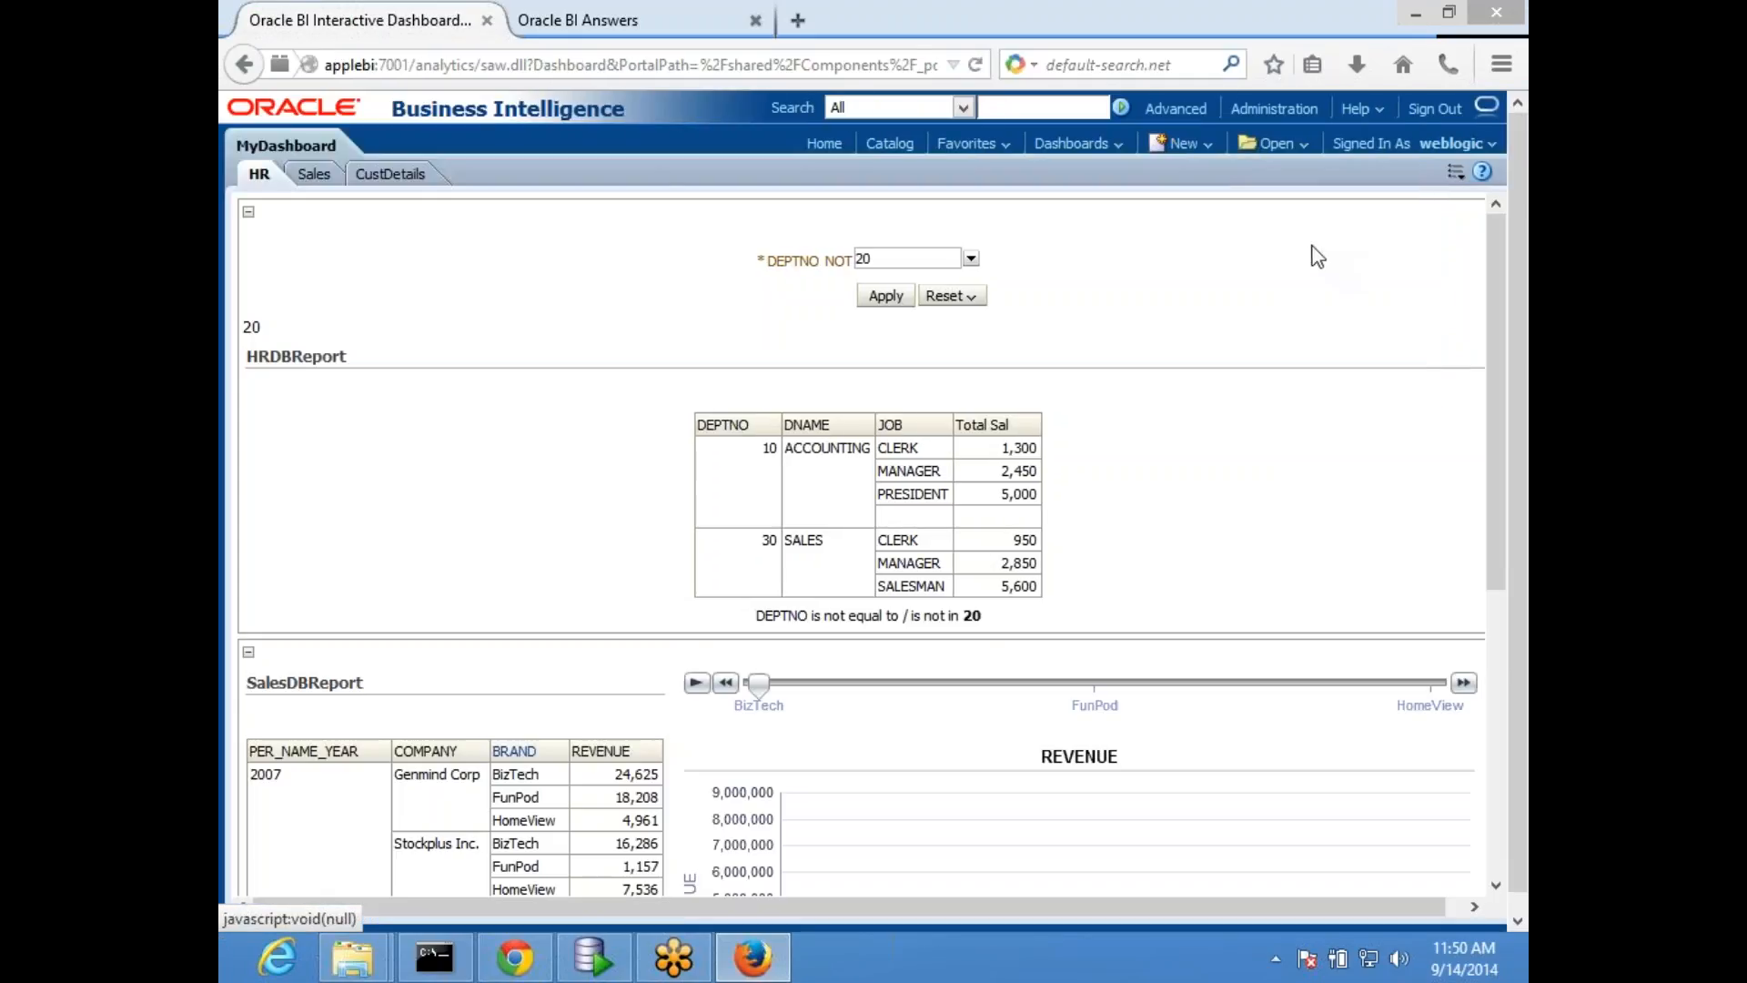
- Open MyDashboard for editing, save it and run its HR page
{"action": "left_click", "coordinate": [1456, 172]}
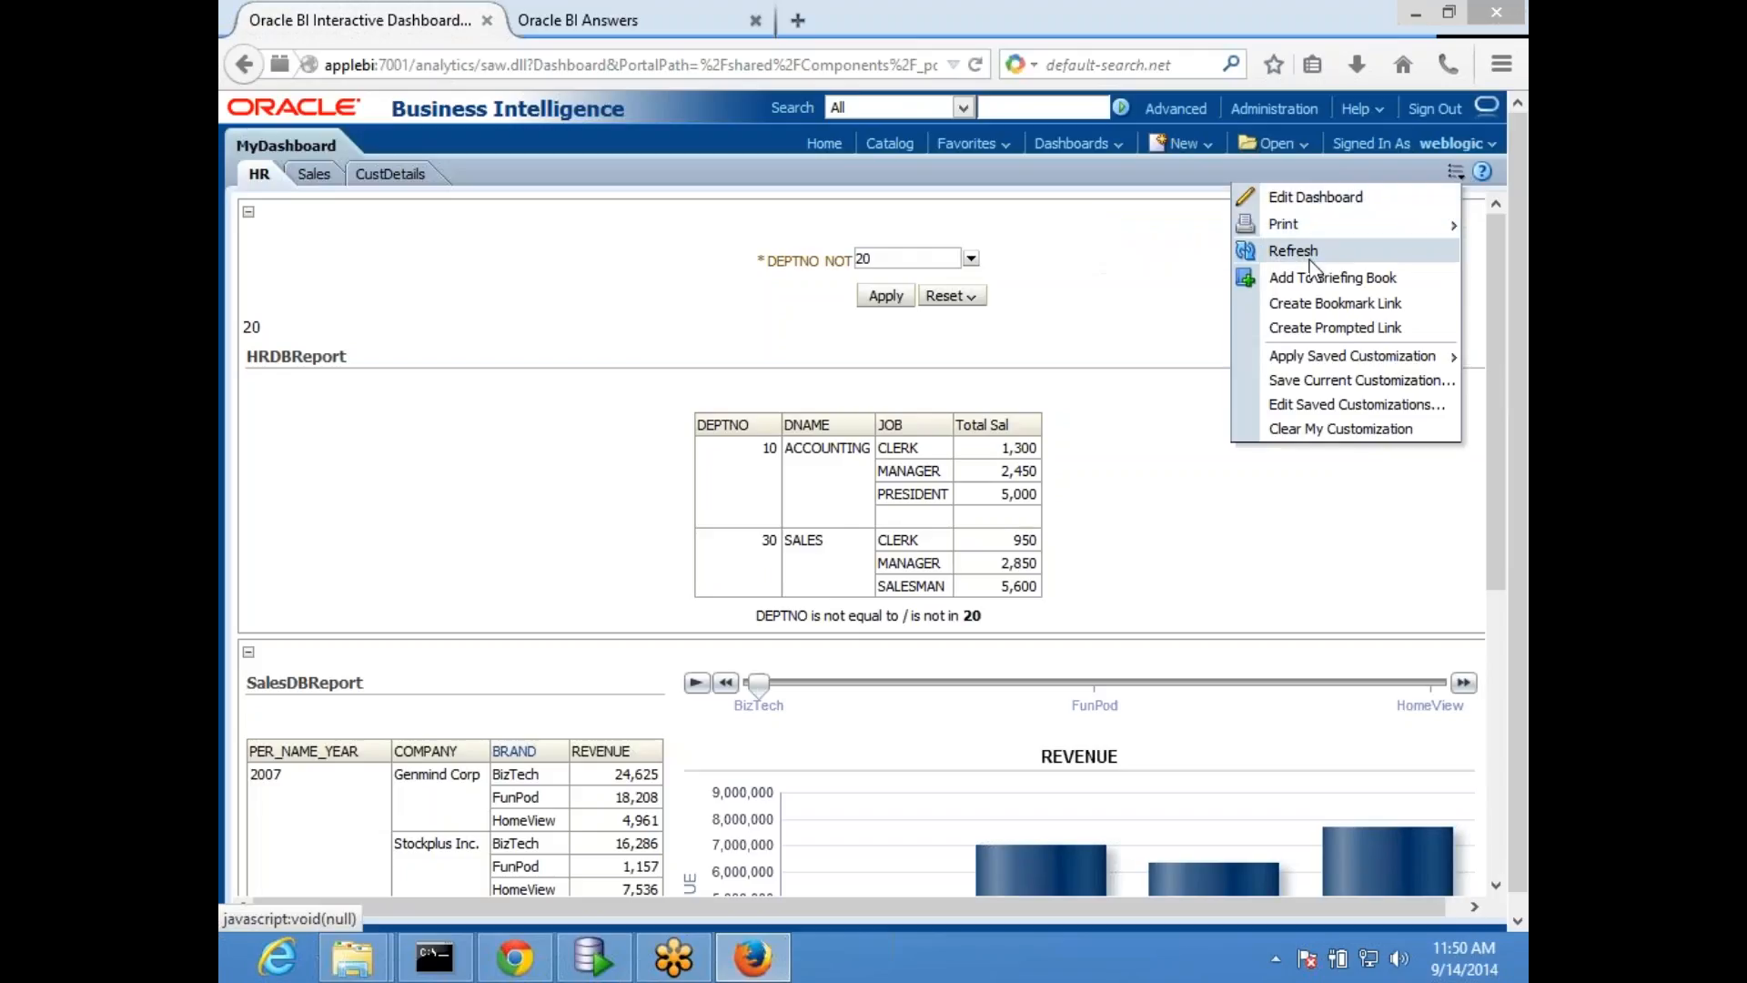
{"action": "left_click", "coordinate": [1327, 202]}
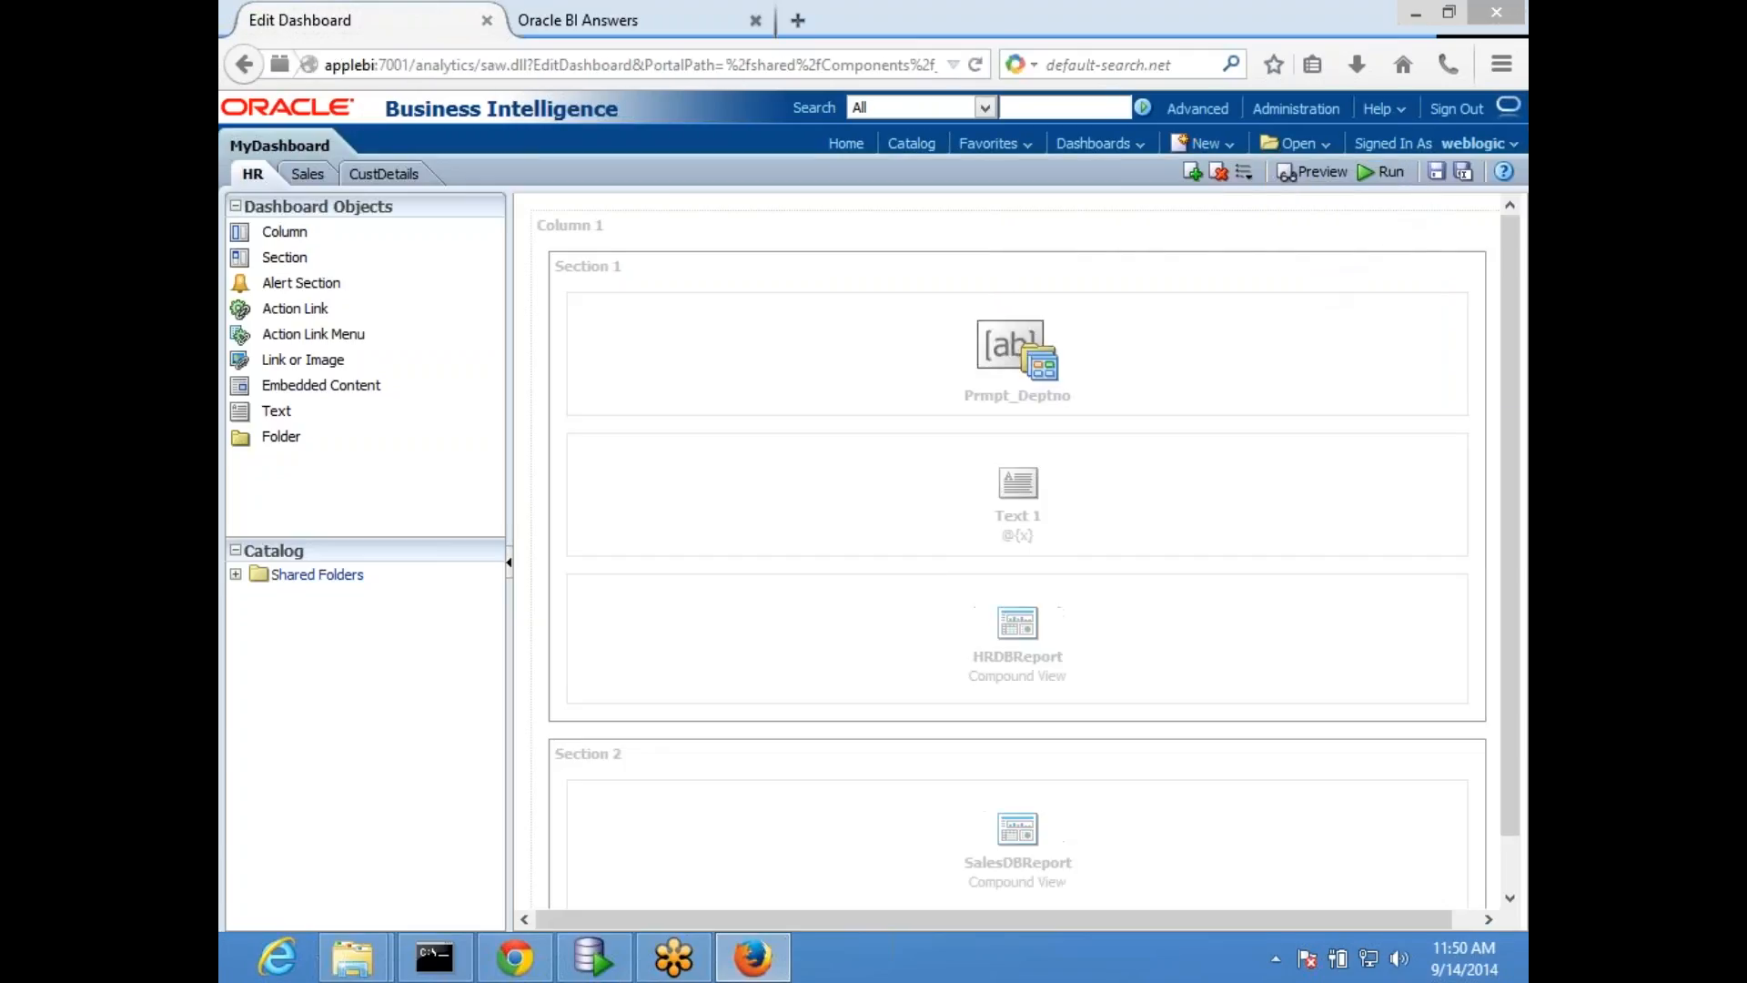
{"action": "left_click", "coordinate": [1436, 171]}
{"action": "left_click", "coordinate": [1384, 175]}
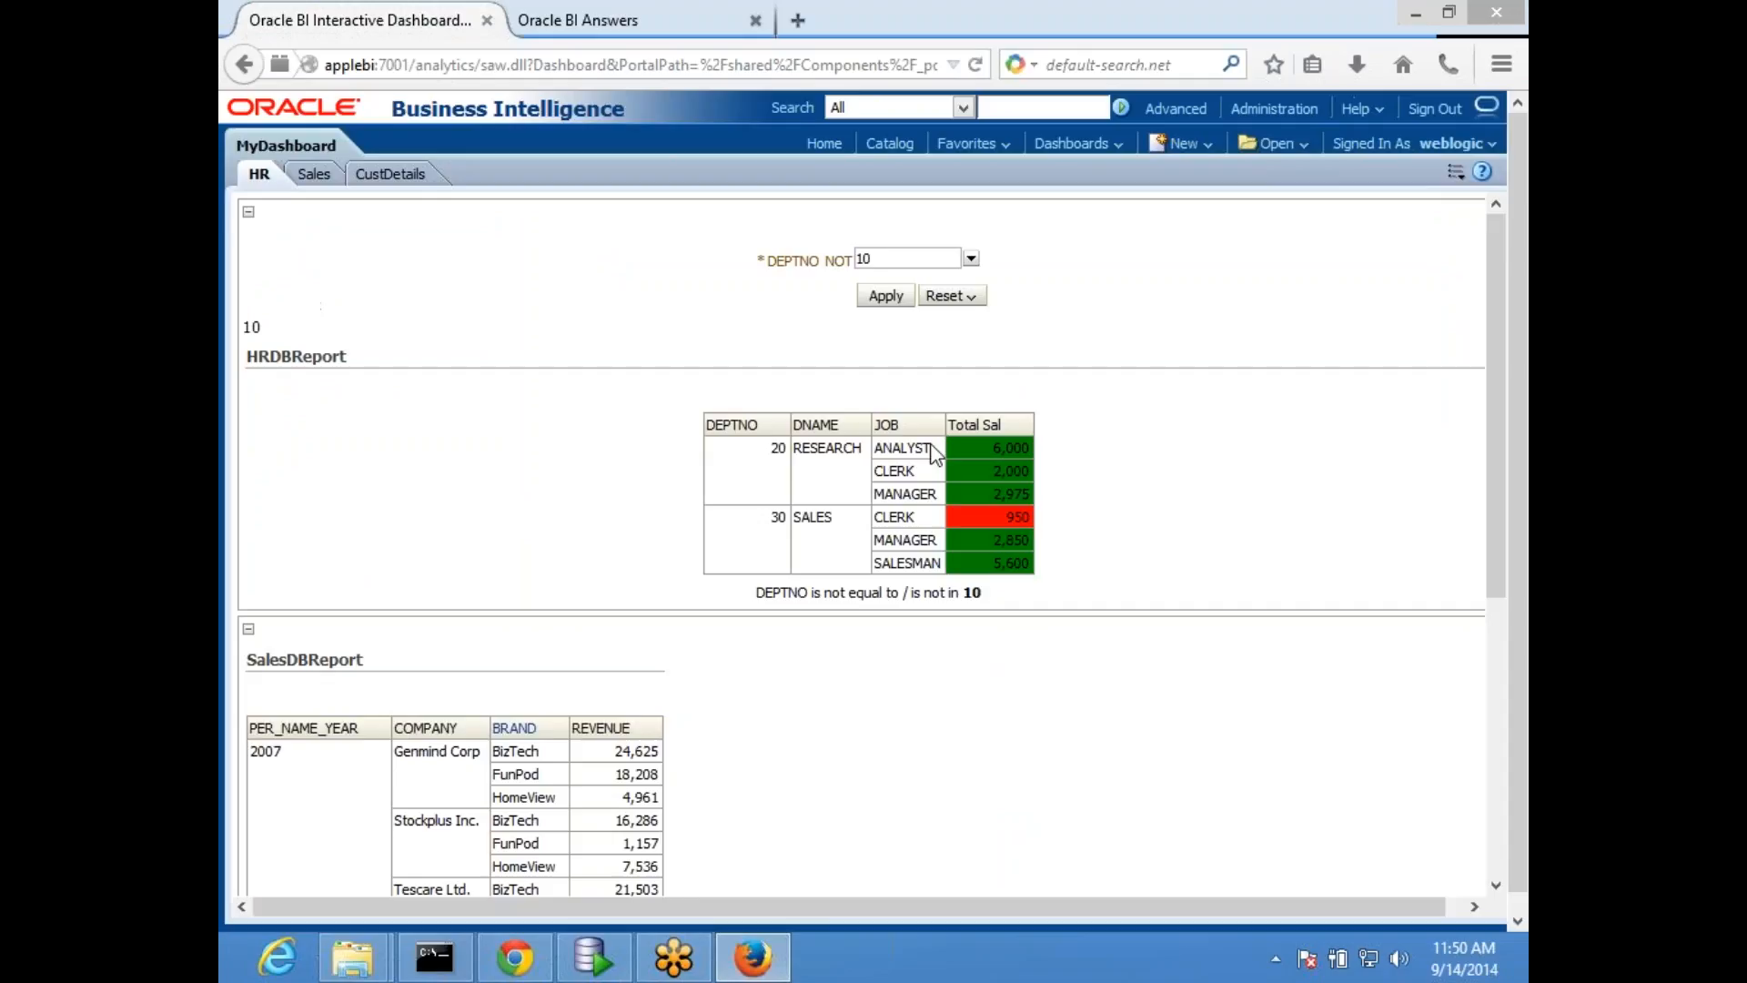
- Add 20 to the DEPTNO prompt selection on the HR page, making it 10;20, and apply it
{"action": "left_click", "coordinate": [971, 258]}
{"action": "left_click", "coordinate": [848, 334]}
{"action": "left_click", "coordinate": [1128, 304]}
{"action": "left_click", "coordinate": [905, 296]}
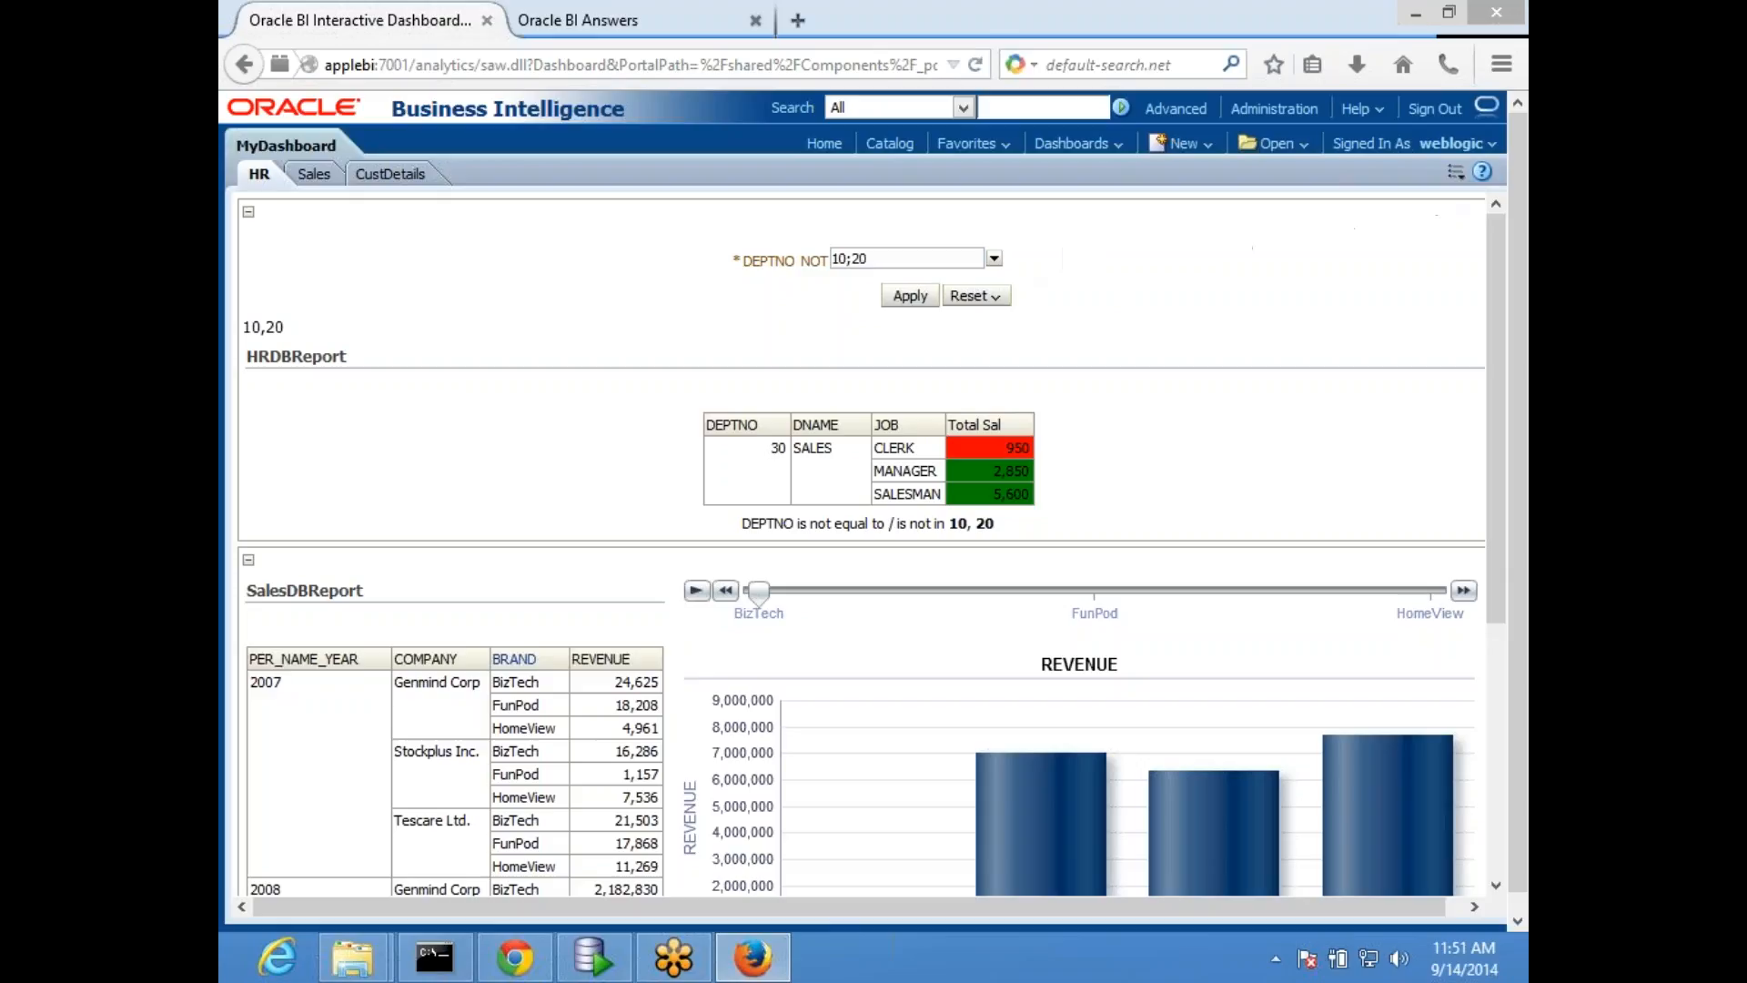
- Look at the HR page layout in the dashboard editor and run the page again
{"action": "left_click", "coordinate": [1456, 171]}
{"action": "left_click", "coordinate": [1334, 200]}
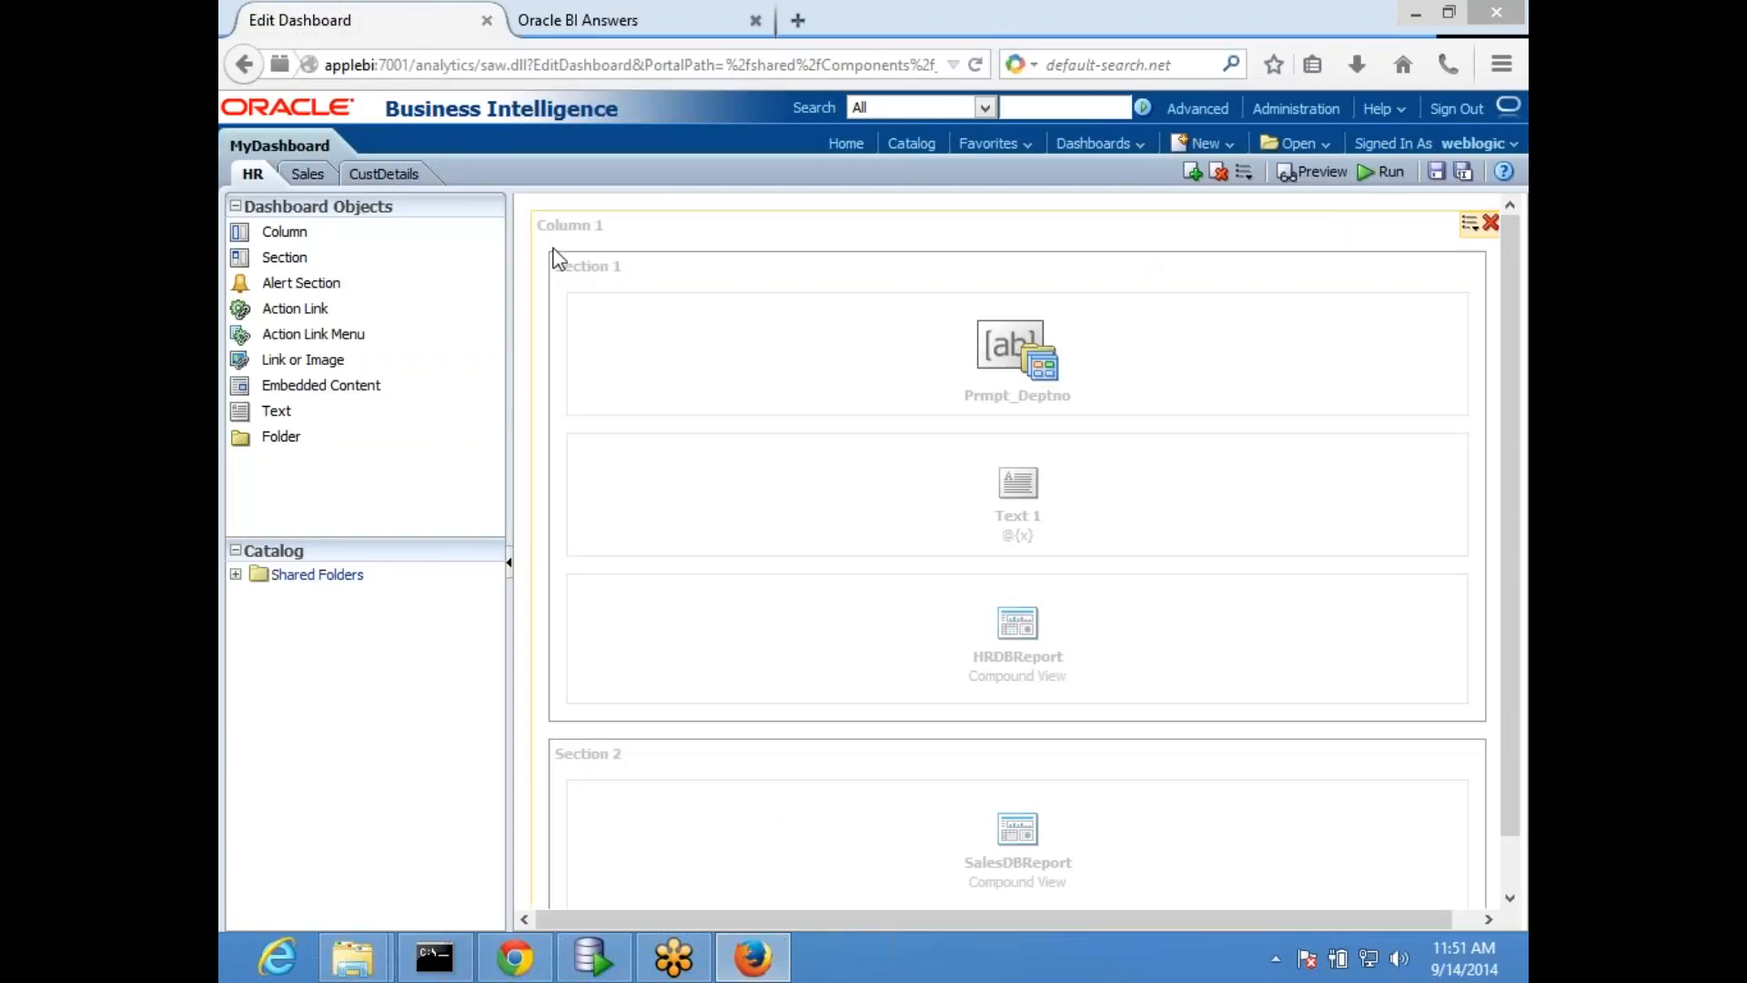
{"action": "left_click", "coordinate": [1384, 171]}
- Load the Oracle BI home page in a new browser tab and show its list of recent items
{"action": "left_click", "coordinate": [637, 20]}
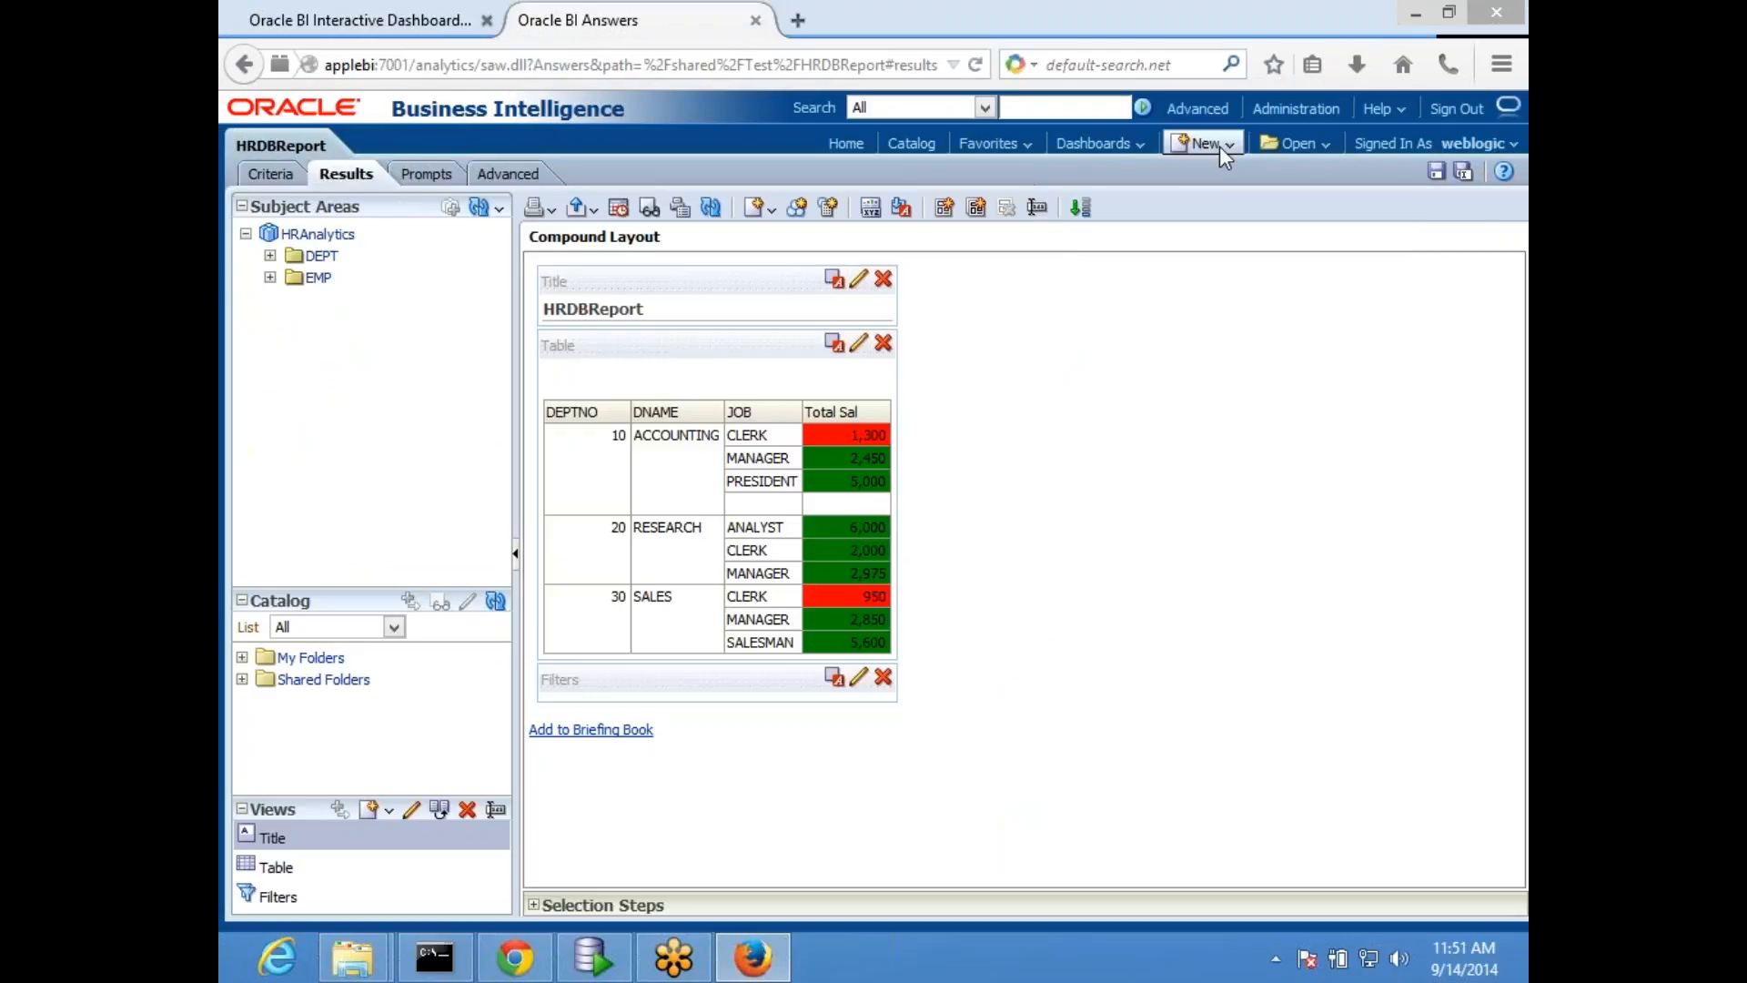
{"action": "left_click", "coordinate": [1298, 154]}
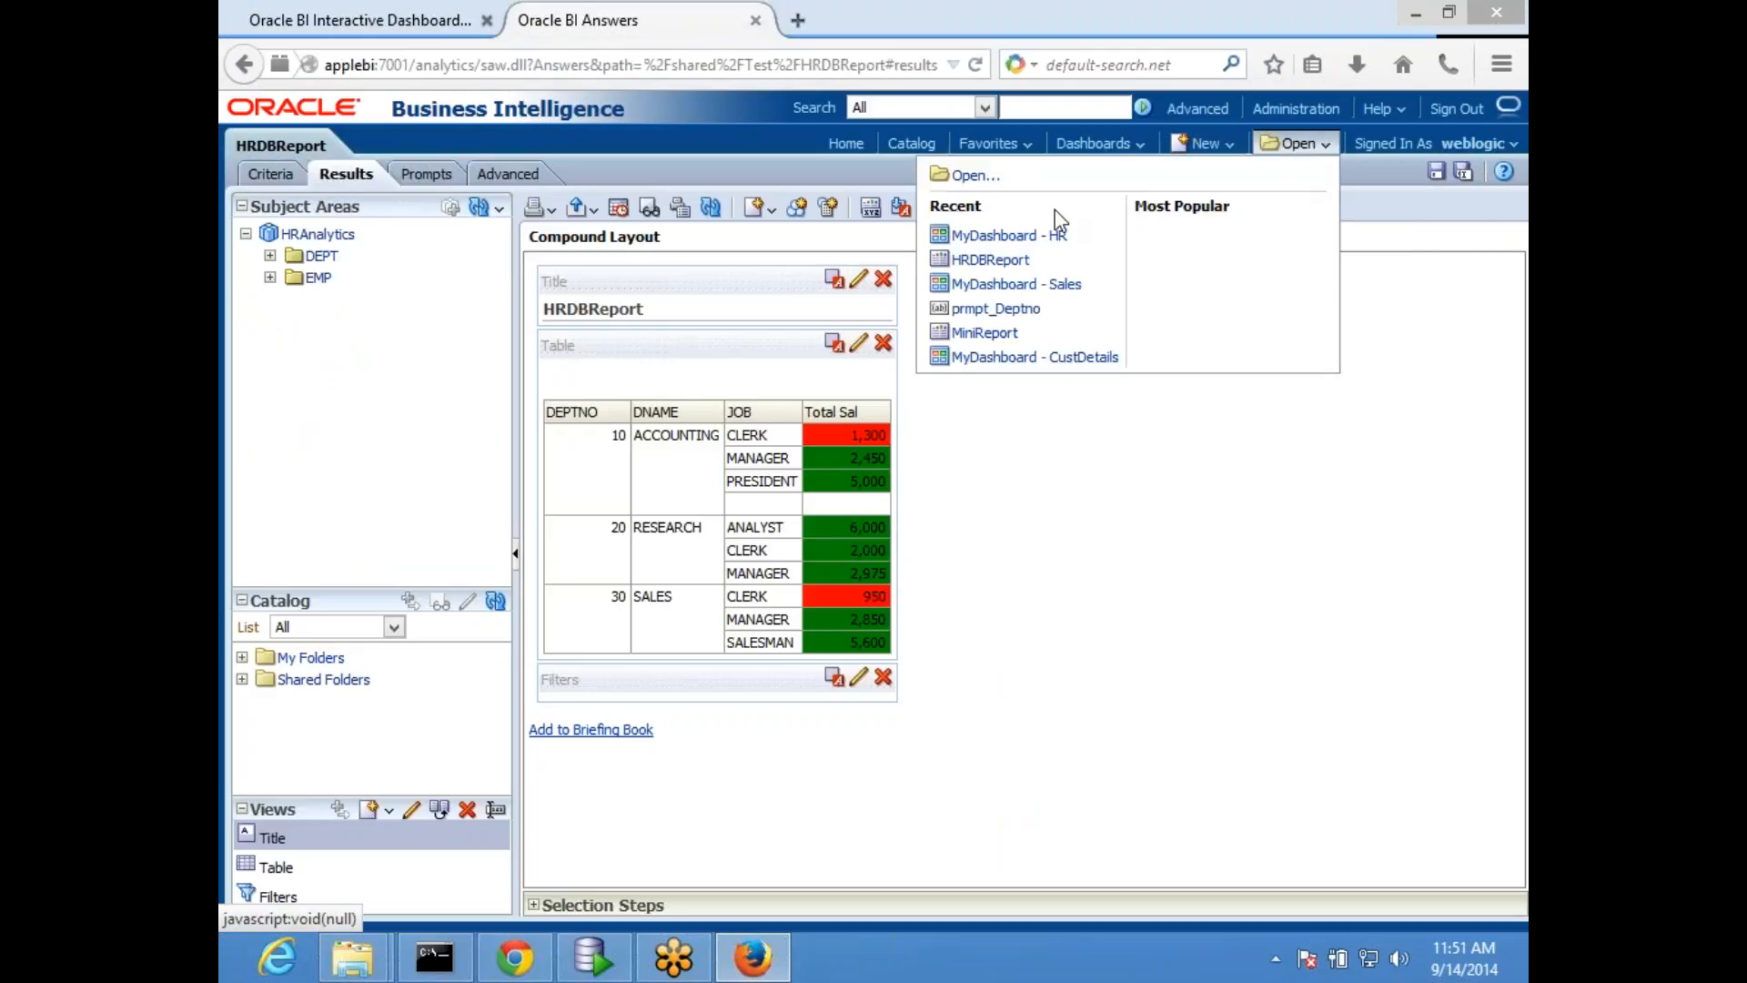
{"action": "left_click", "coordinate": [799, 22]}
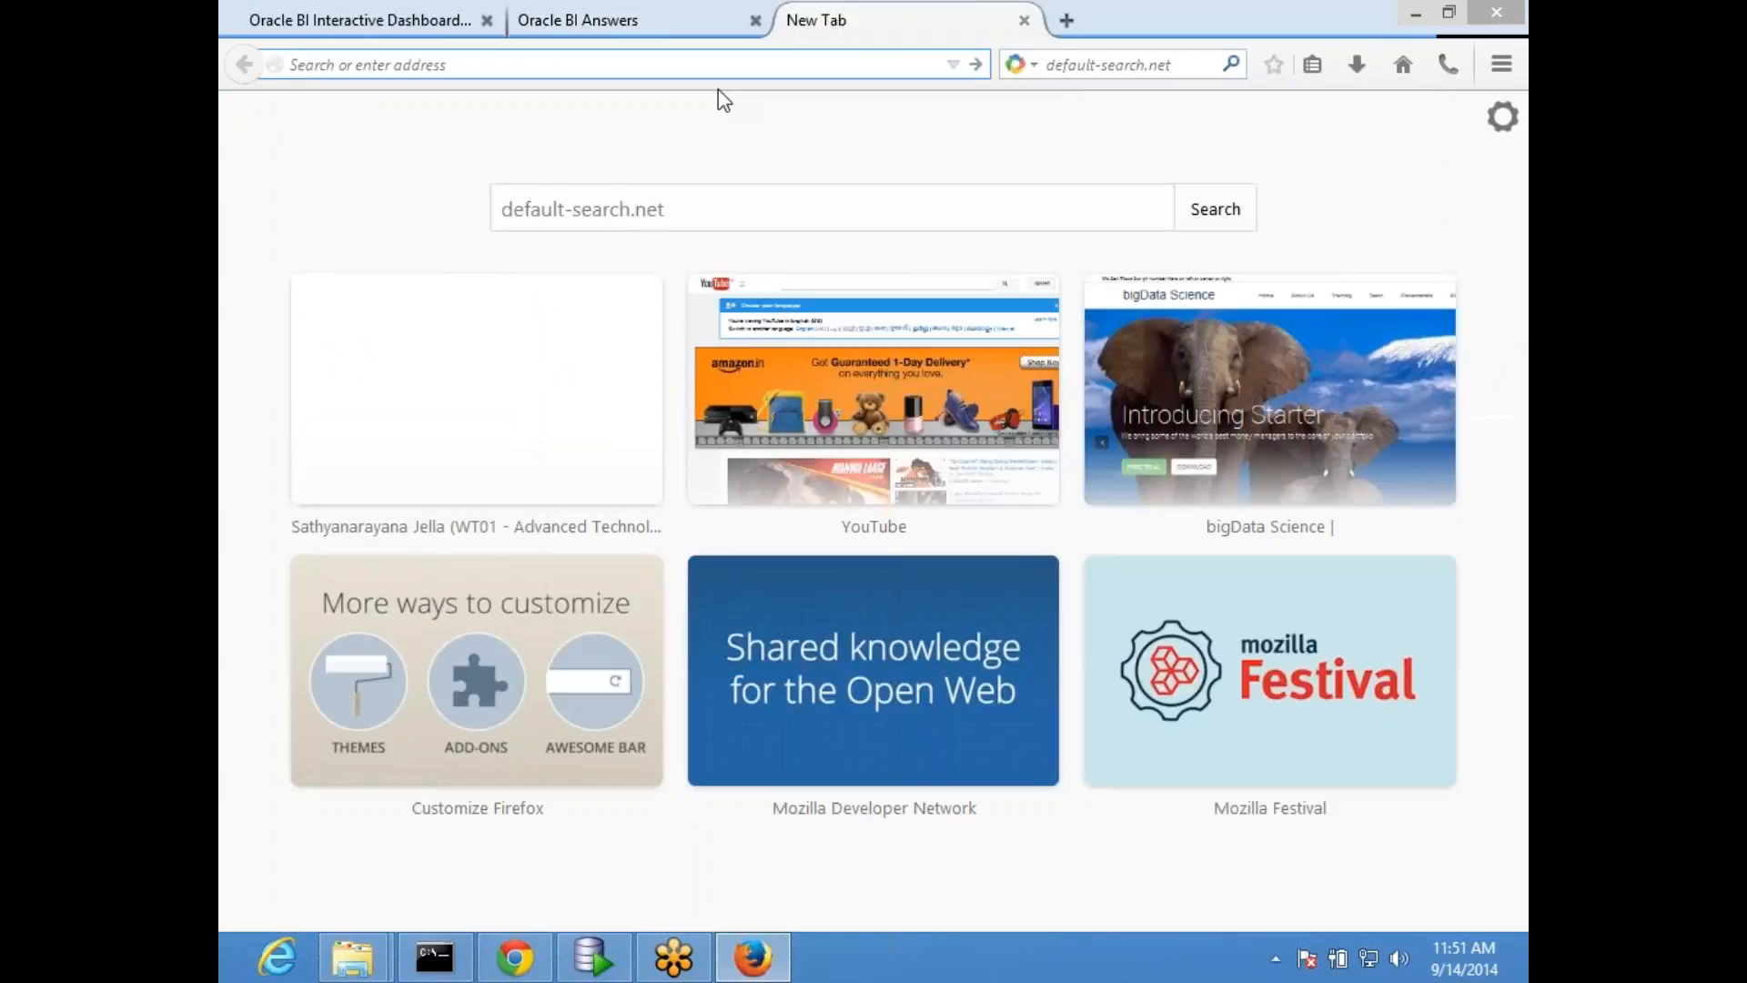
{"action": "type", "text": "ap"}
{"action": "key", "text": "Down"}
{"action": "key", "text": "Down"}
{"action": "key", "text": "Return"}
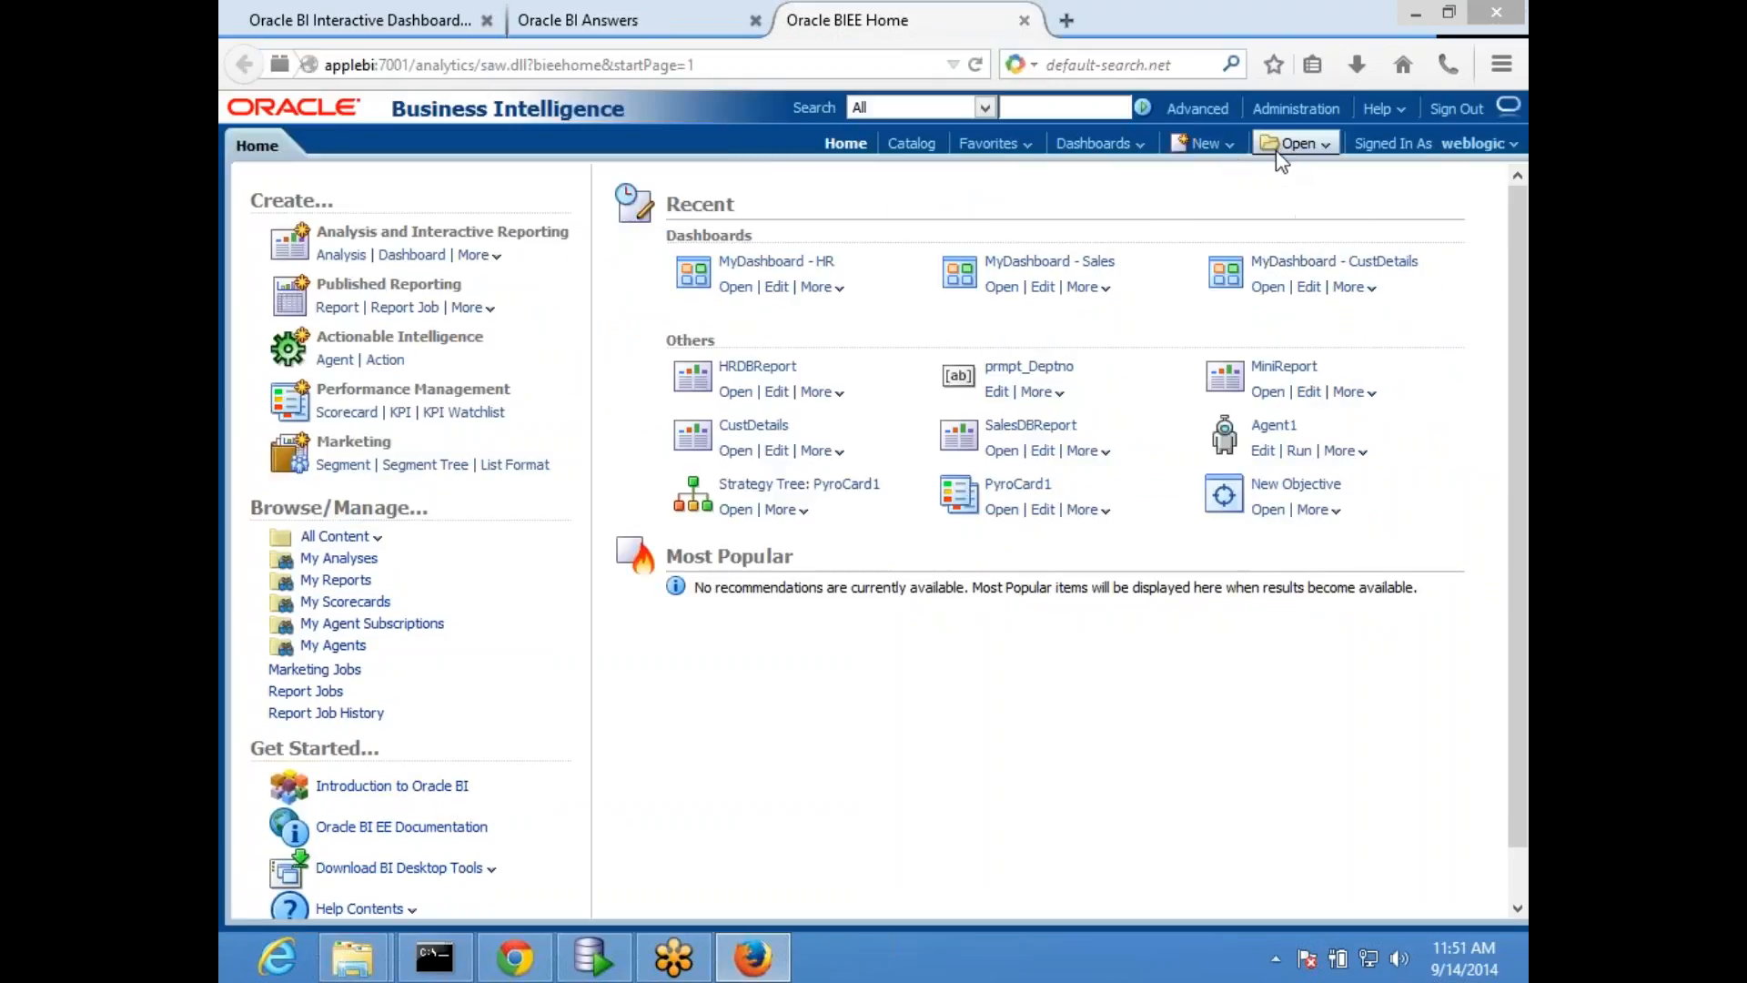
{"action": "left_click", "coordinate": [1295, 151]}
- Return to MyDashboard's HR page and examine the filter text beneath the HRDBReport table
{"action": "left_click", "coordinate": [372, 17]}
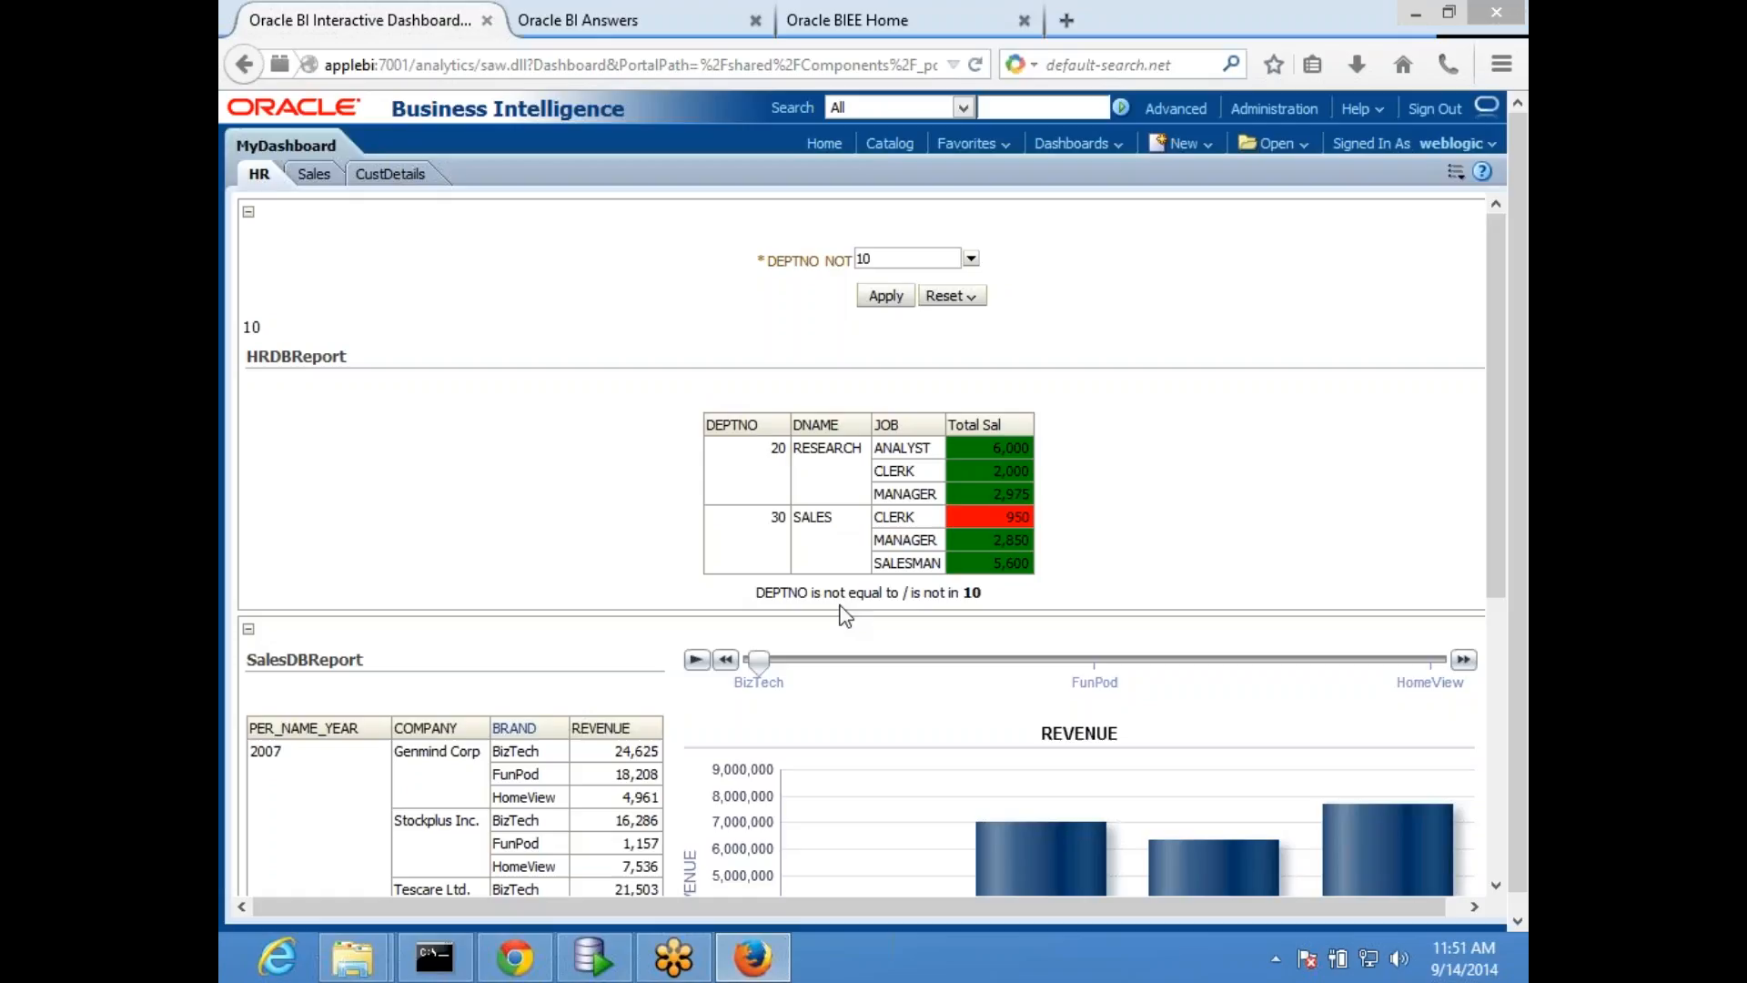
{"action": "left_click_drag", "start_coordinate": [815, 592], "coordinate": [972, 592]}
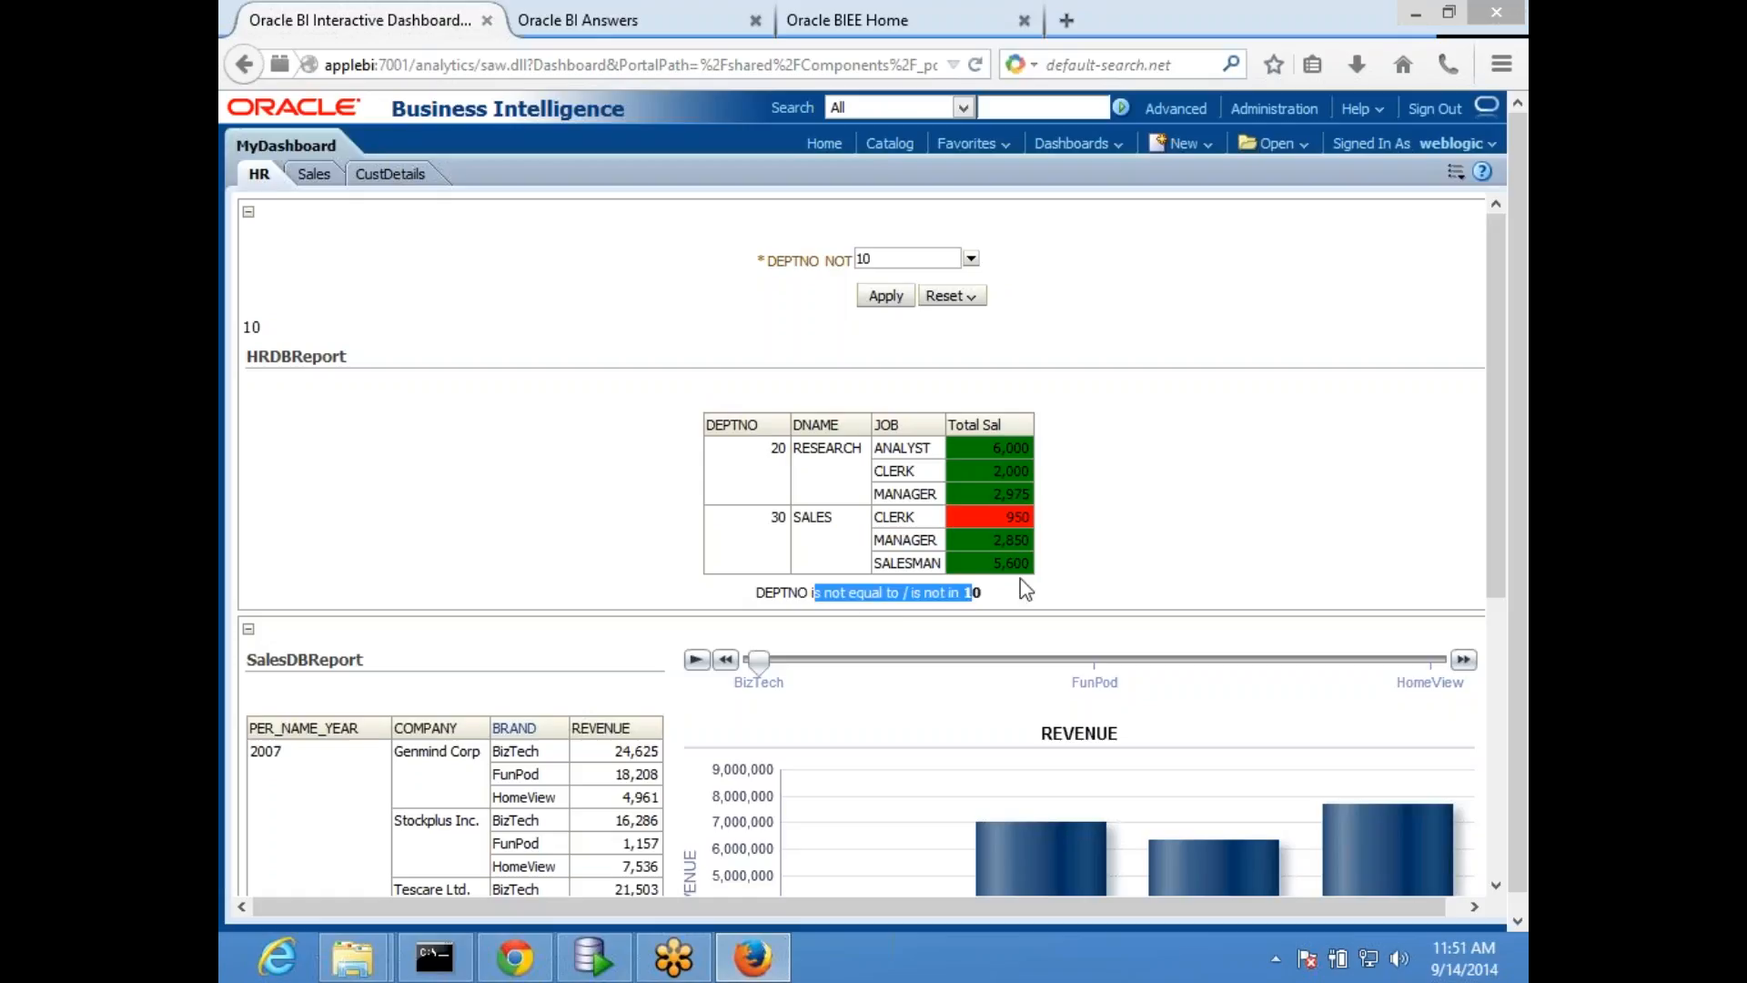
{"action": "left_click_drag", "start_coordinate": [767, 593], "coordinate": [983, 593]}
{"action": "left_click", "coordinate": [762, 595]}
{"action": "triple_click", "coordinate": [864, 596]}
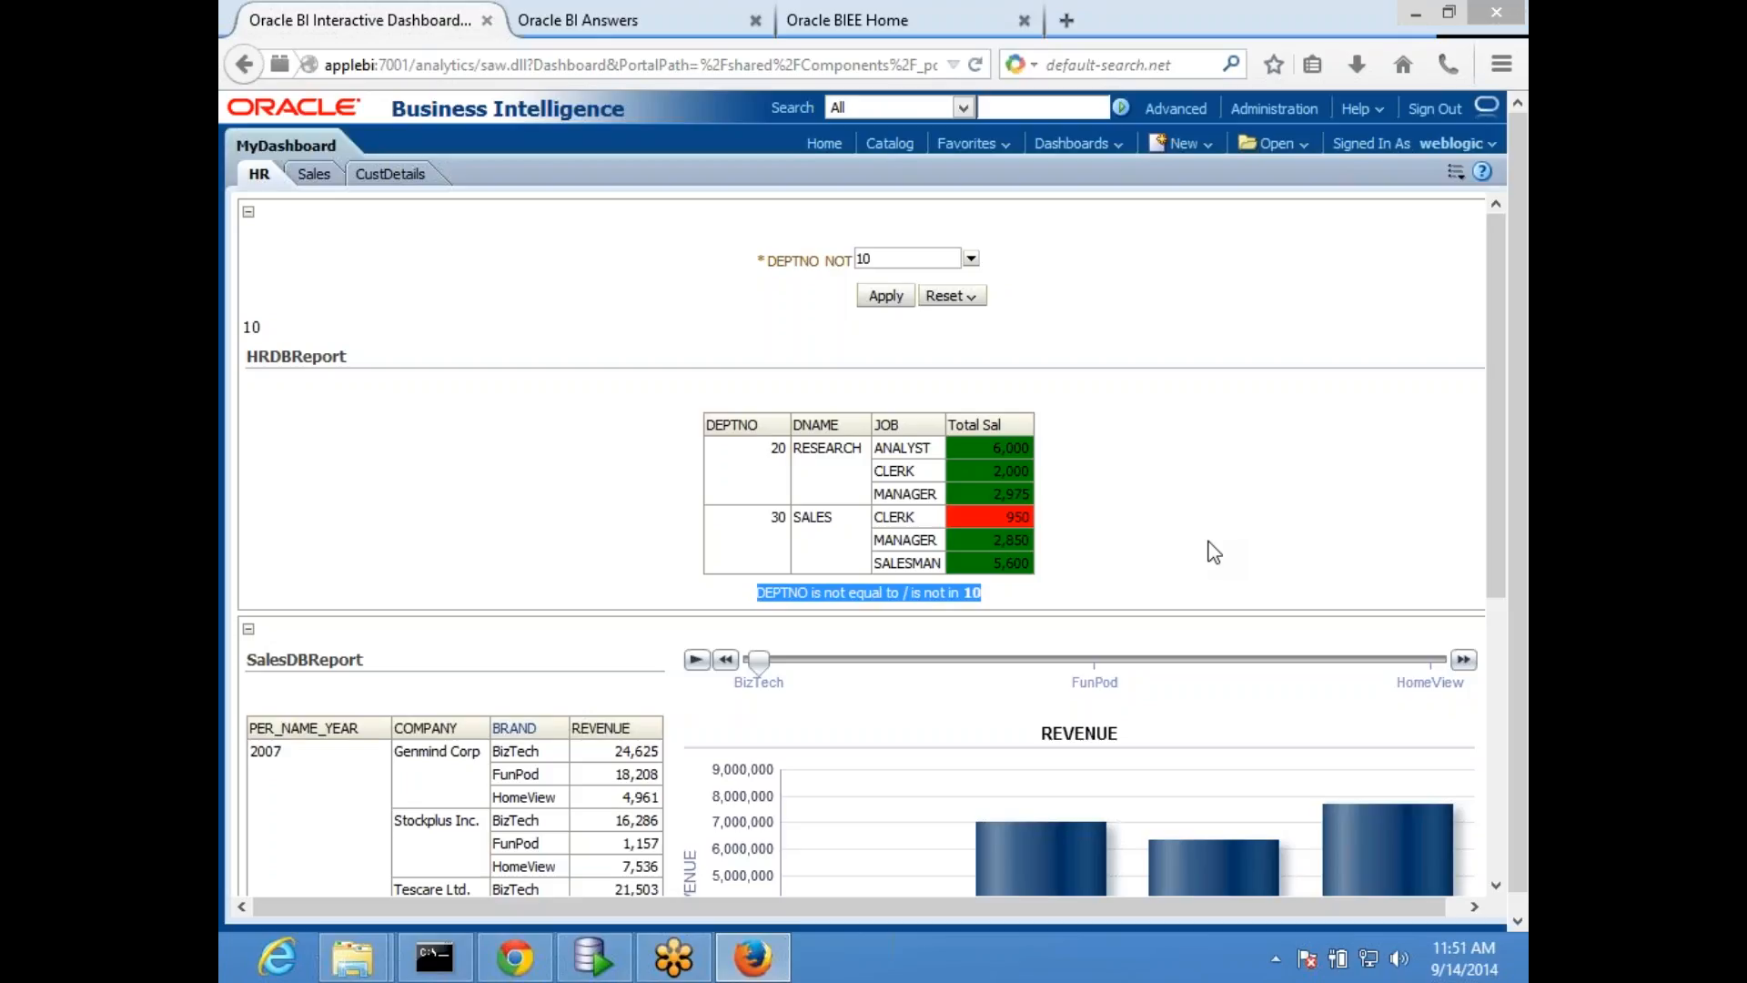
{"action": "left_click", "coordinate": [880, 590]}
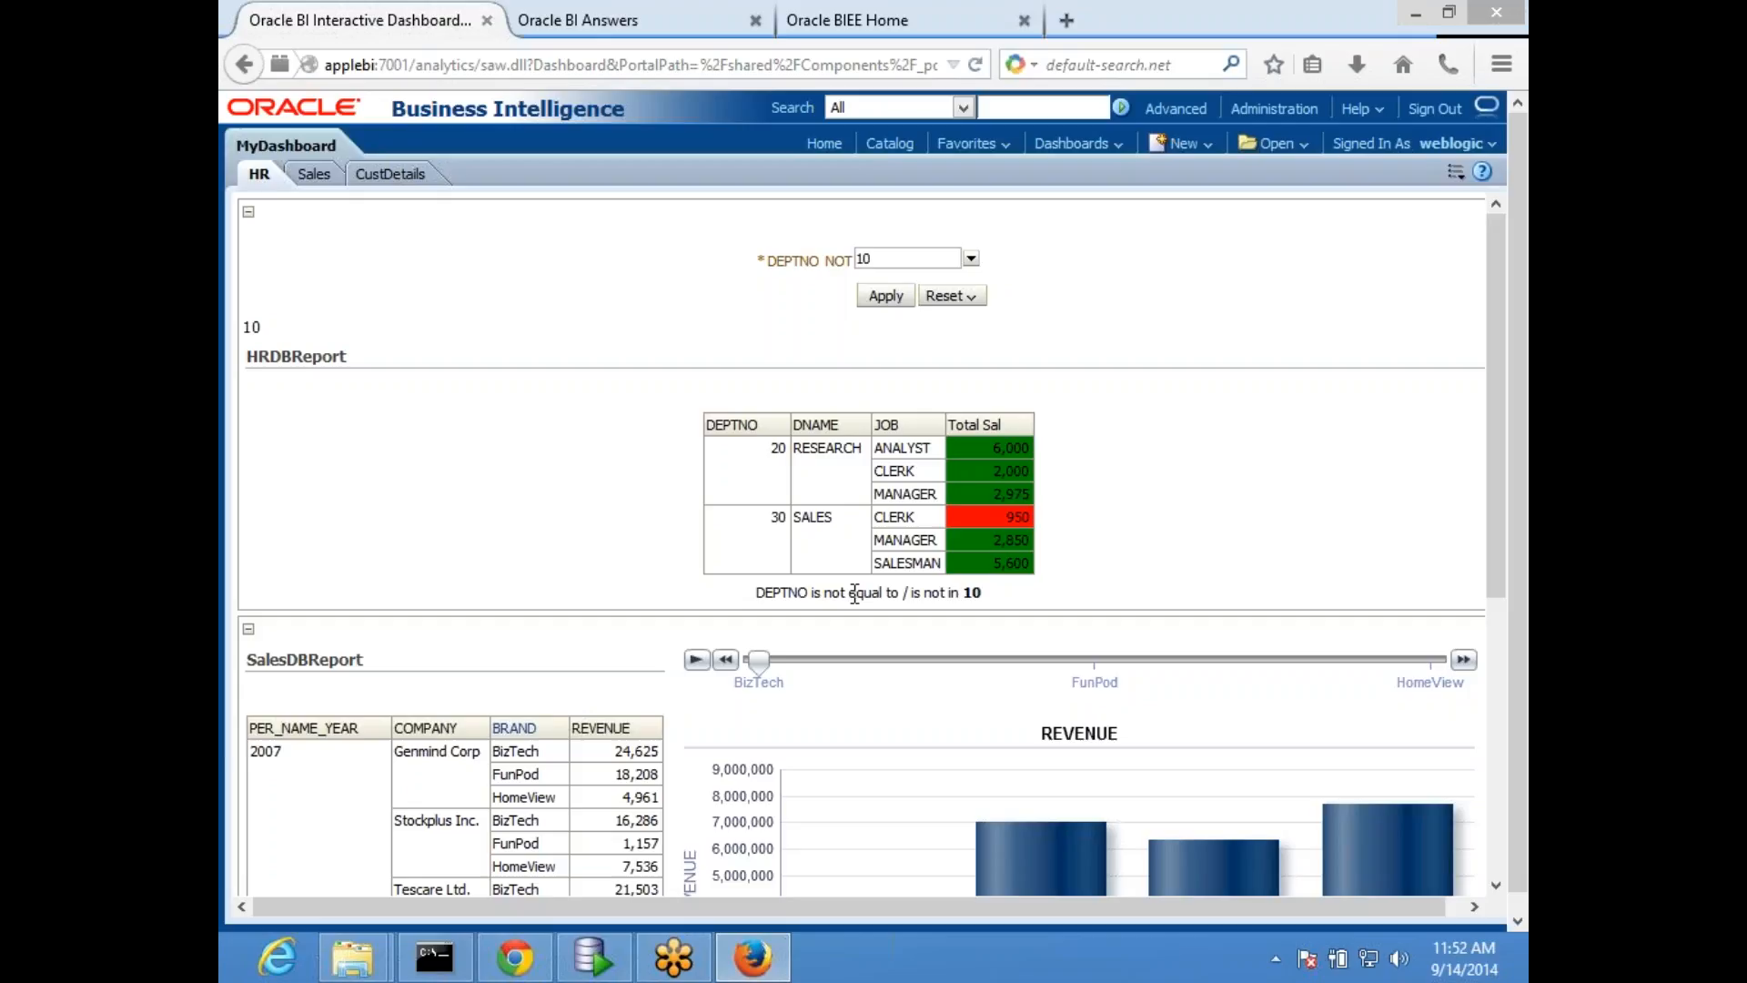
- Compare HRDBReport's results in the analysis editor with the table and filter text on MyDashboard's HR page
{"action": "left_click", "coordinate": [578, 20]}
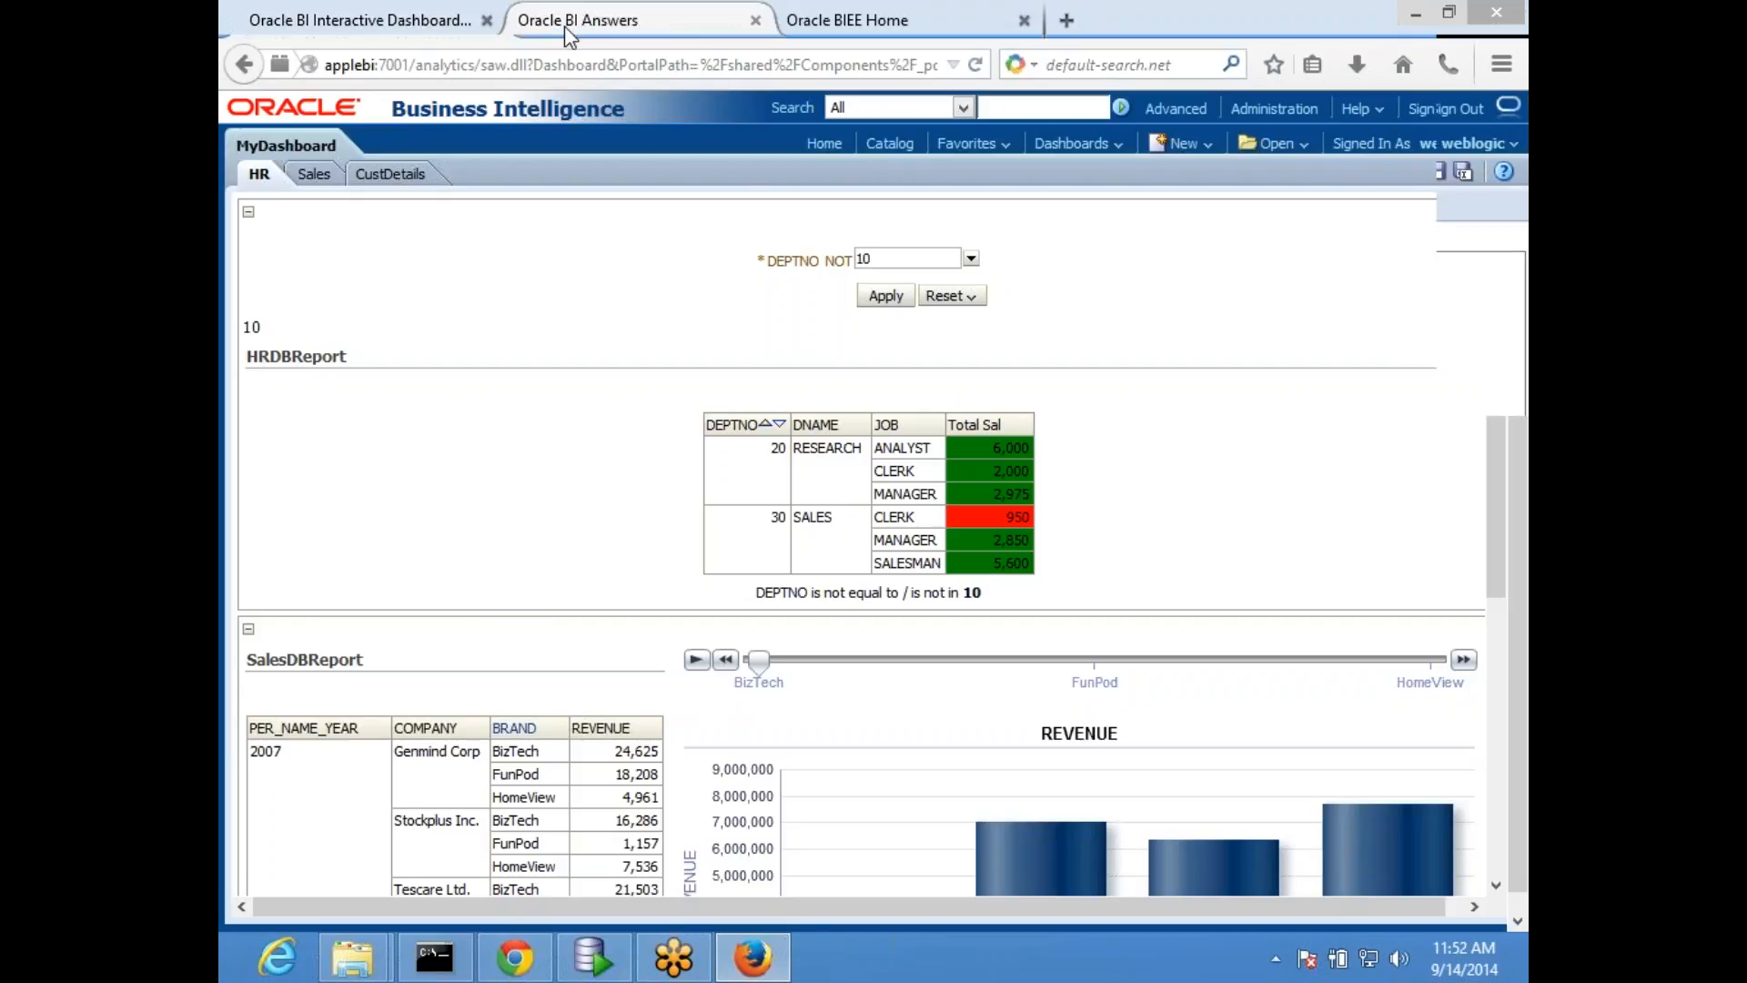
{"action": "left_click", "coordinate": [769, 729]}
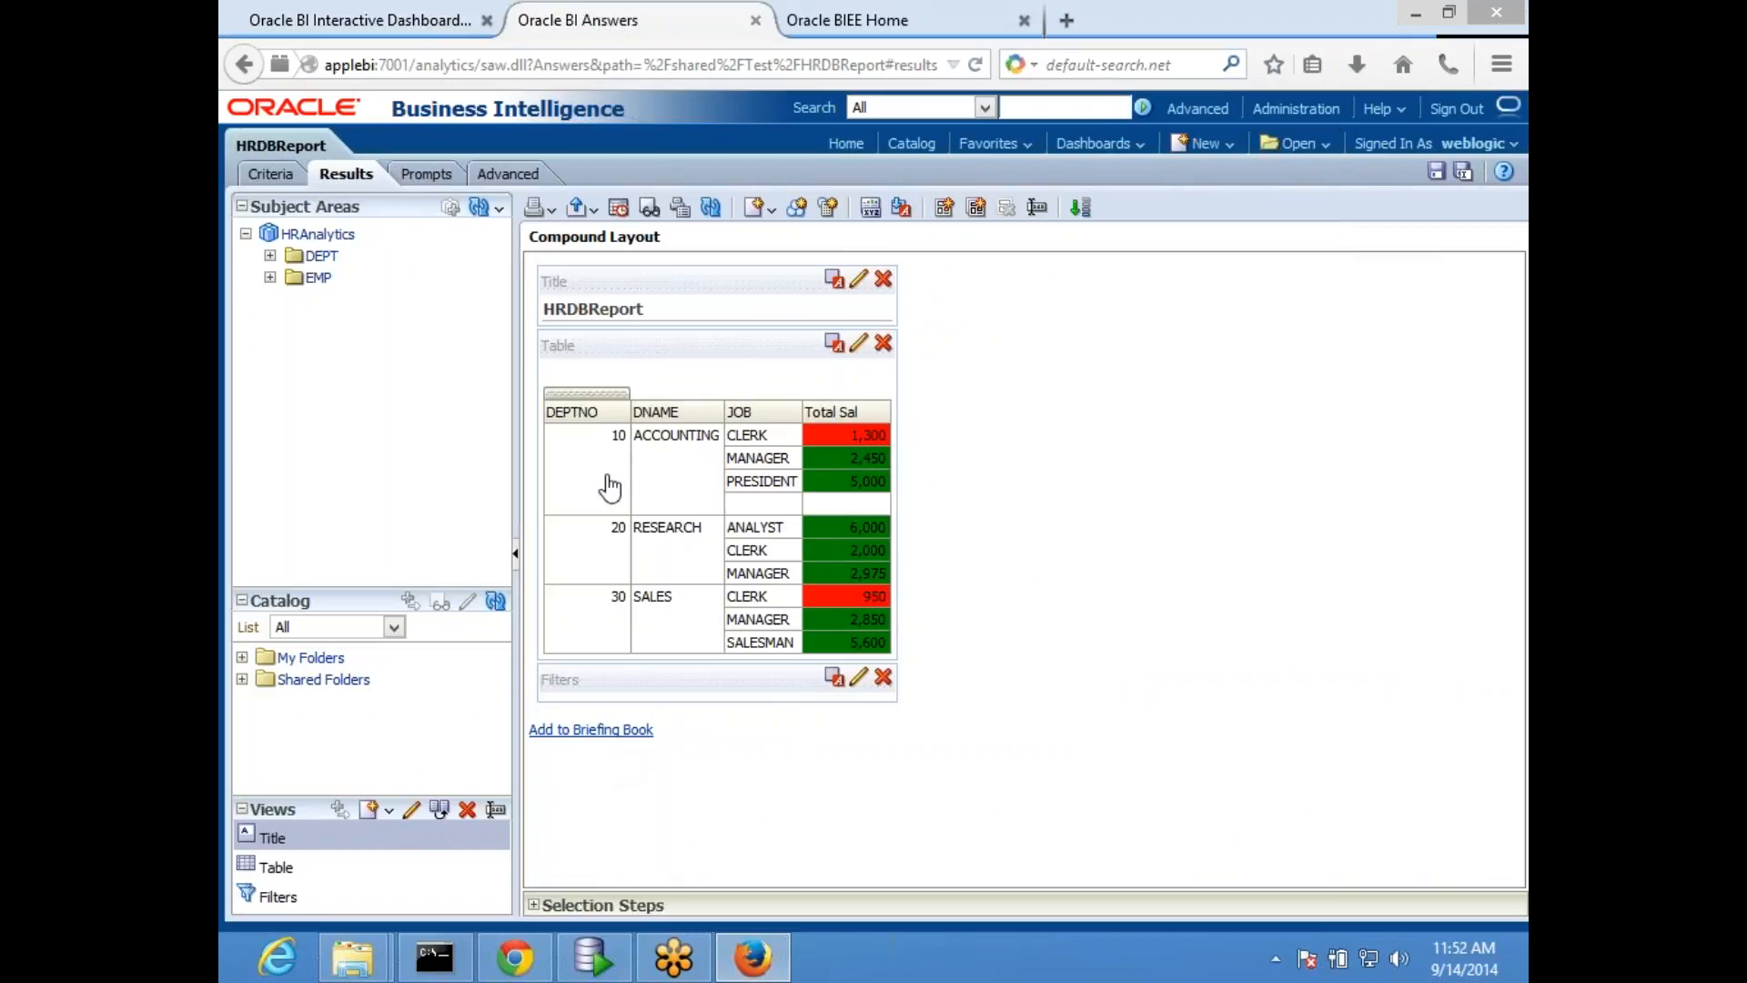
{"action": "left_click", "coordinate": [364, 20]}
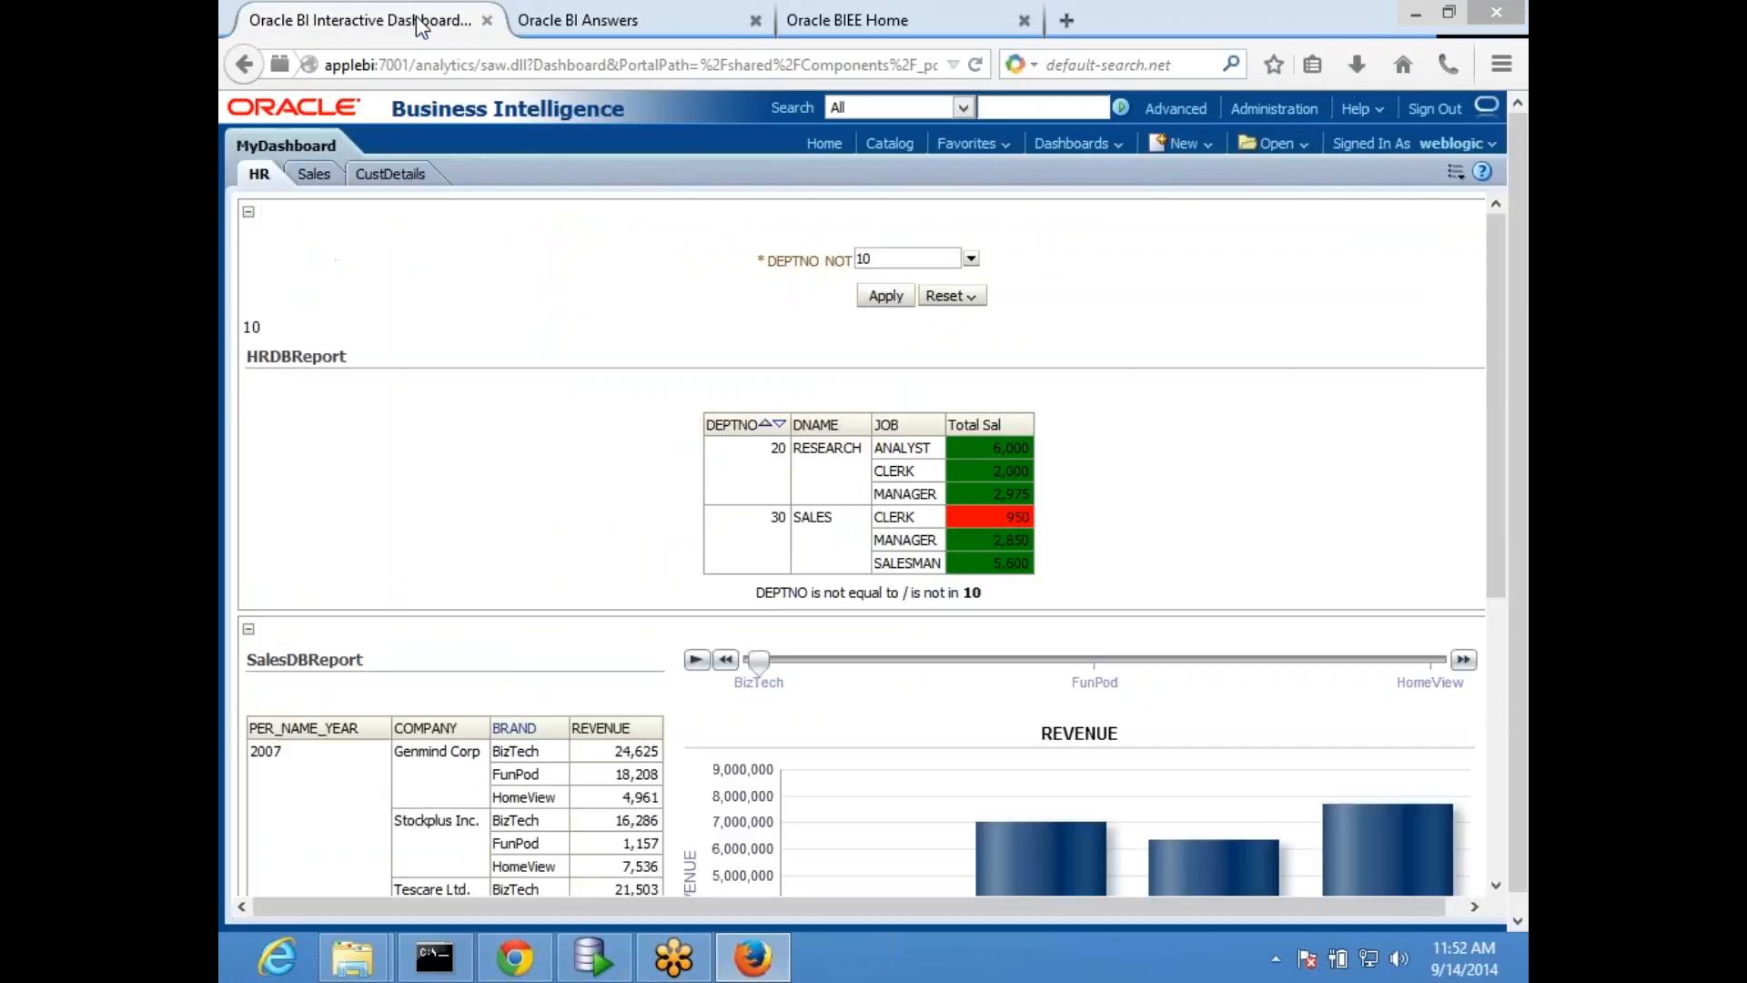
{"action": "left_click_drag", "start_coordinate": [770, 600], "coordinate": [1083, 610]}
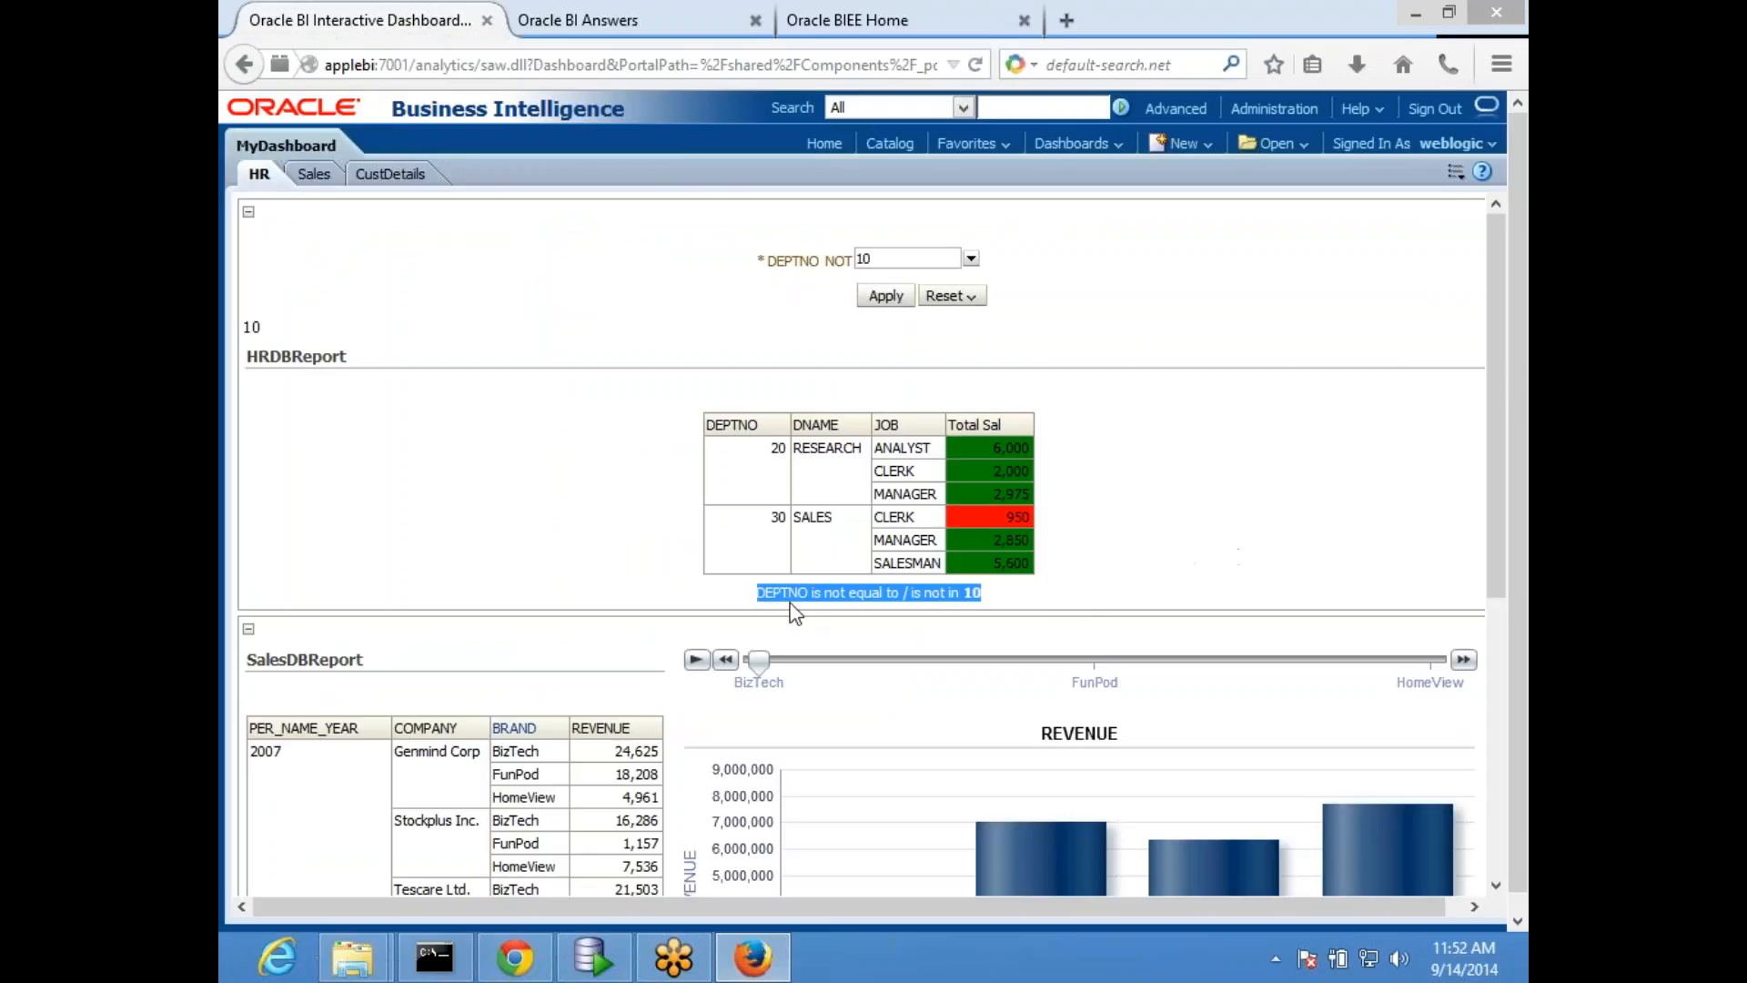
{"action": "left_click_drag", "start_coordinate": [756, 596], "coordinate": [1060, 603]}
{"action": "left_click", "coordinate": [779, 598]}
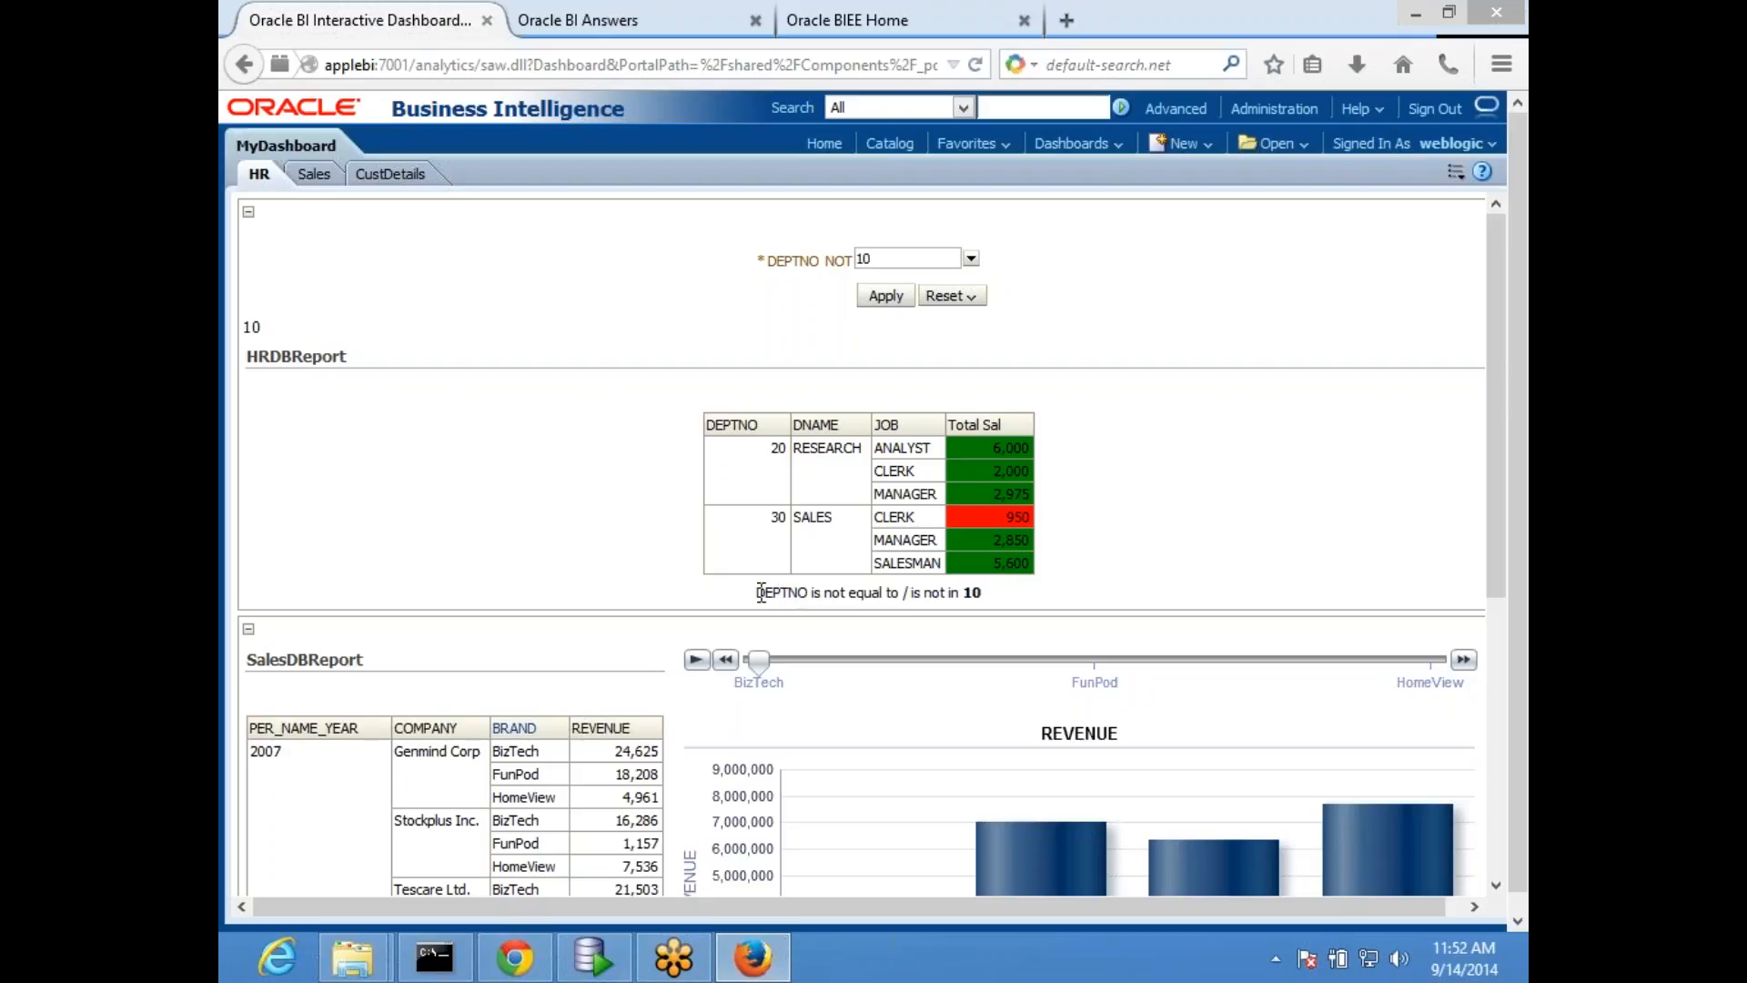
{"action": "left_click_drag", "start_coordinate": [759, 593], "coordinate": [1044, 605]}
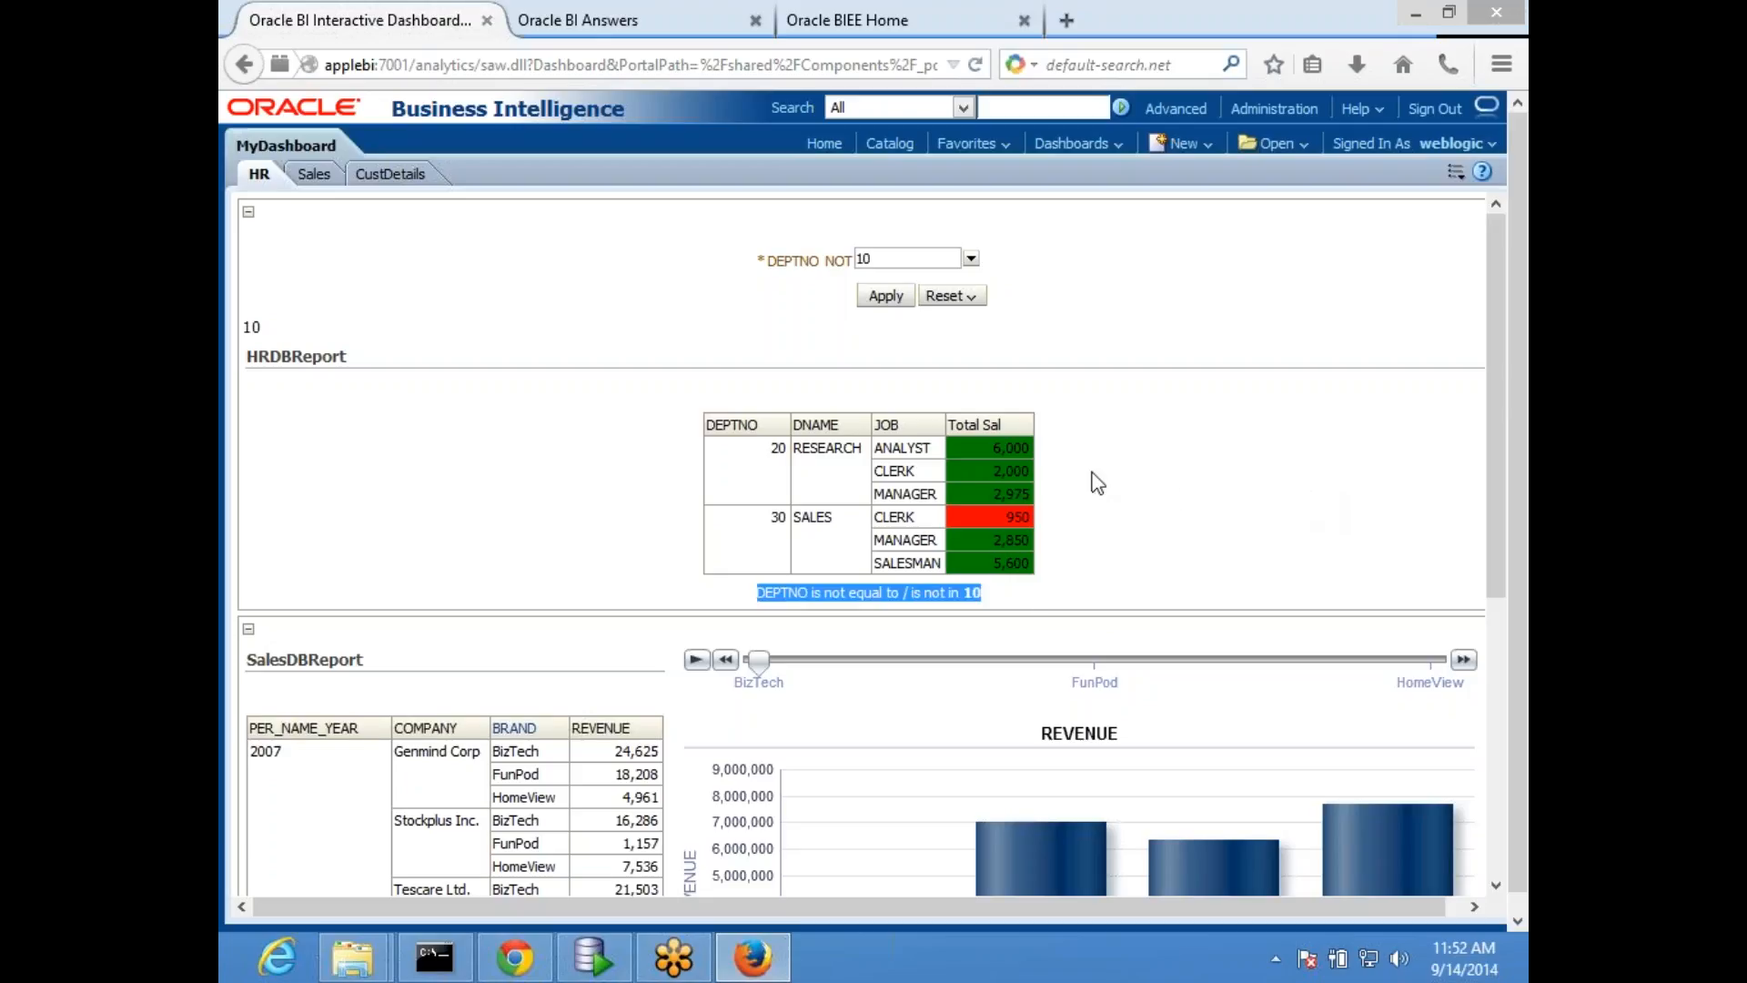
{"action": "left_click", "coordinate": [791, 598]}
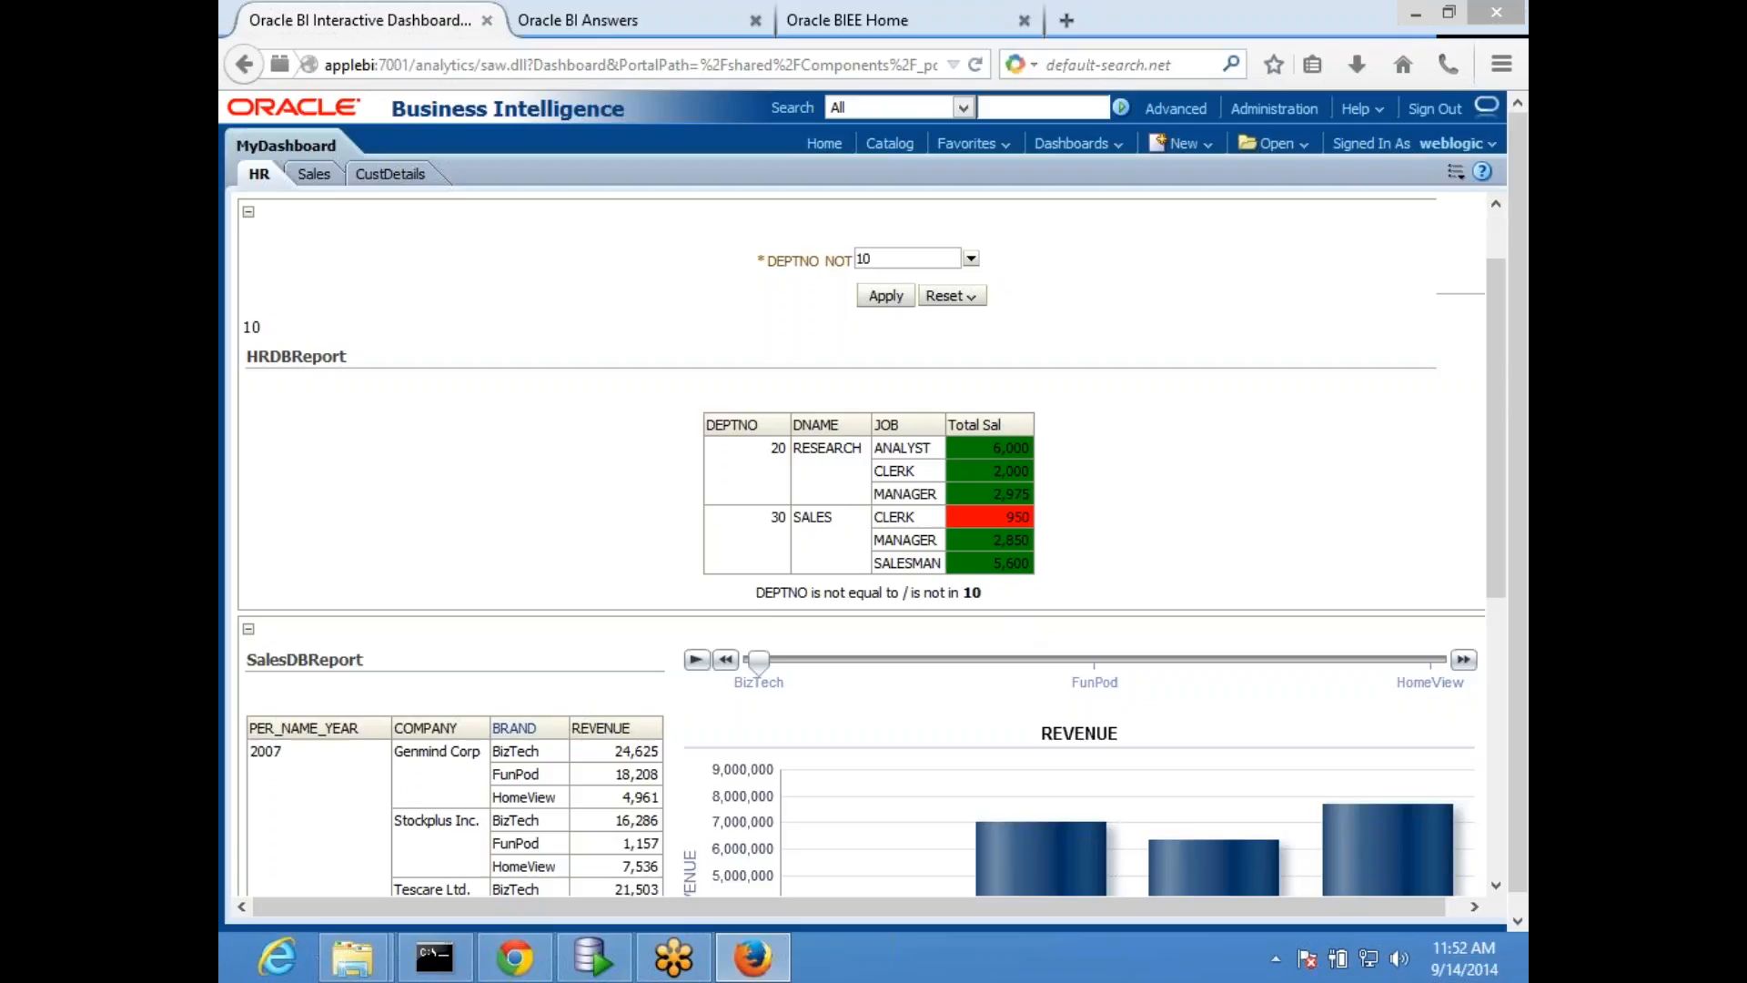
{"action": "scroll", "coordinate": [846, 587], "scroll_direction": "down", "scroll_amount": 5}
{"action": "scroll", "coordinate": [805, 591], "scroll_direction": "up", "scroll_amount": 5}
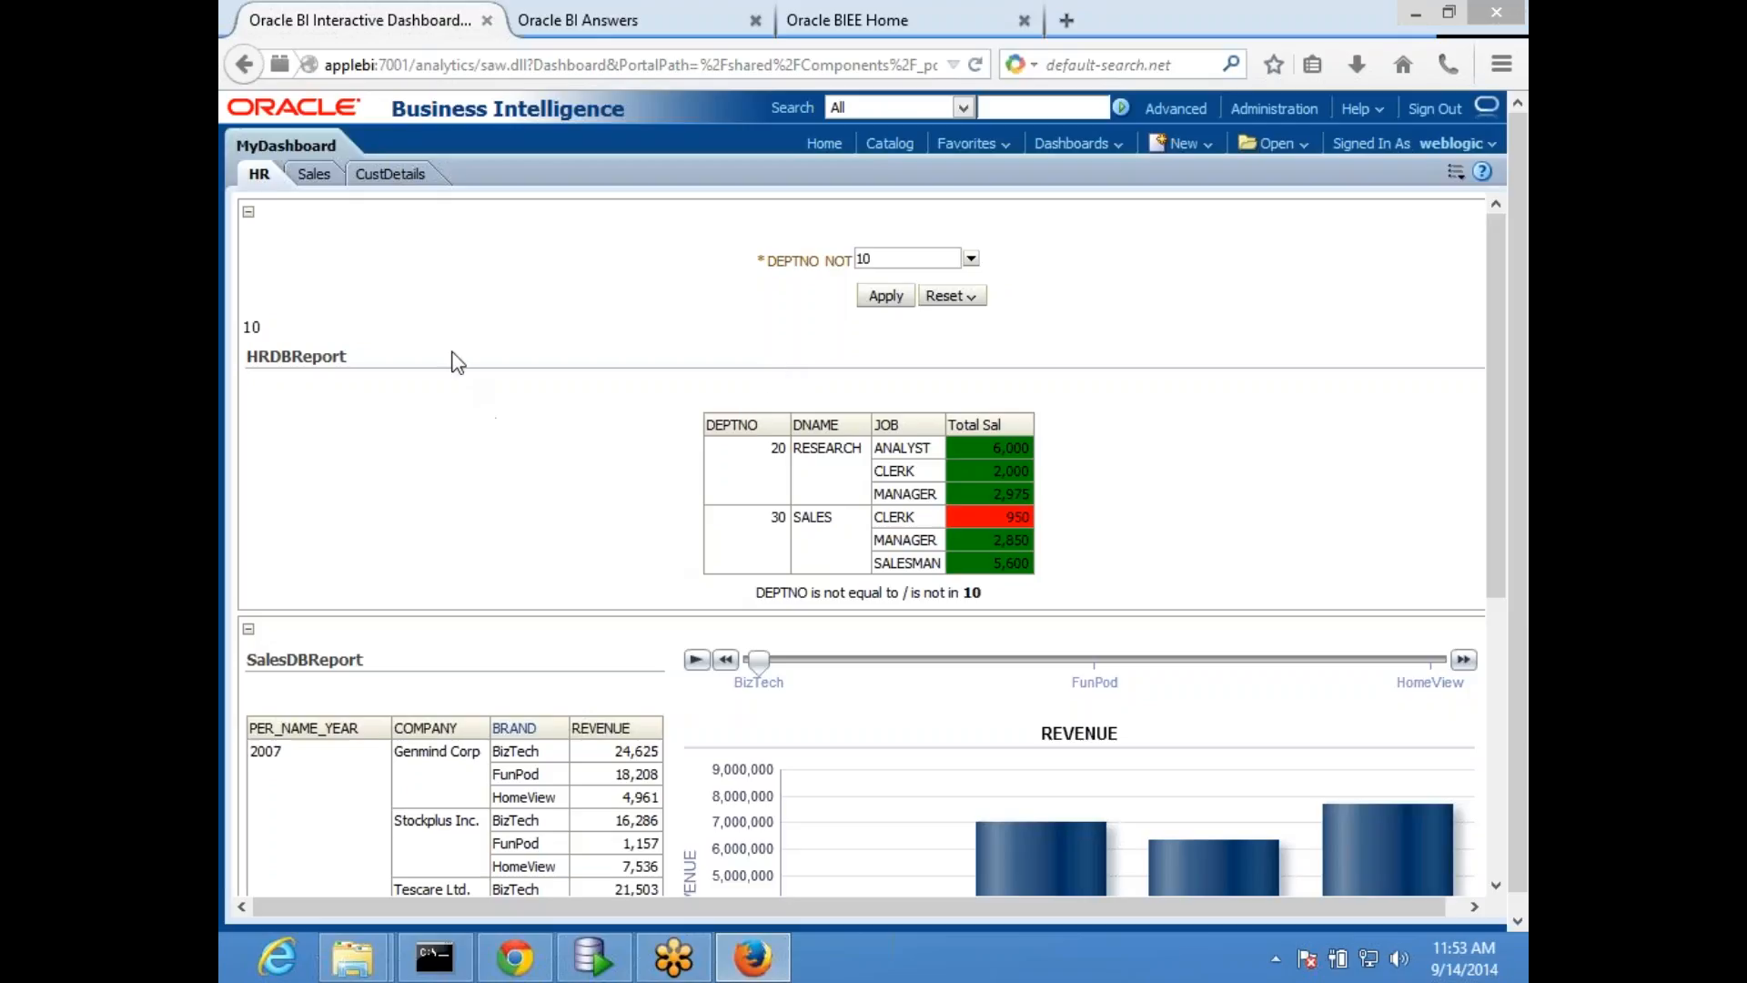
- View MyDashboard's CustDetails and Sales pages, and return to the filter text on the HR page
{"action": "left_click", "coordinate": [383, 178]}
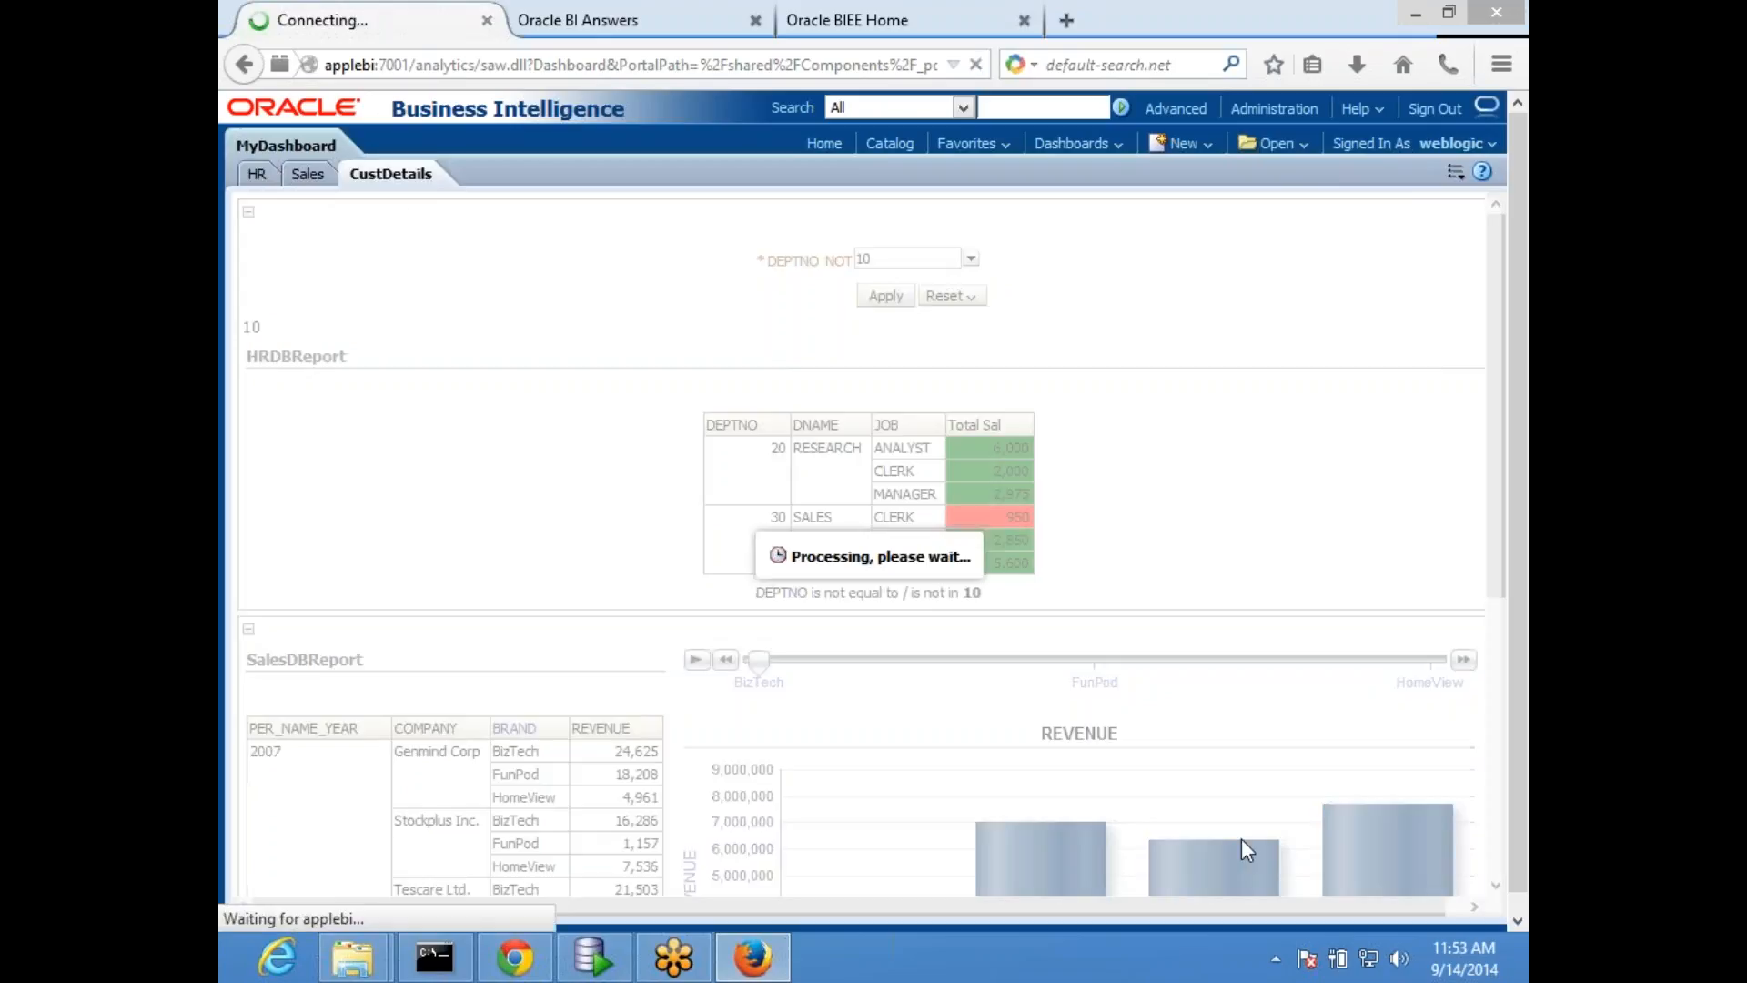
{"action": "scroll", "coordinate": [783, 648], "scroll_direction": "down", "scroll_amount": 3}
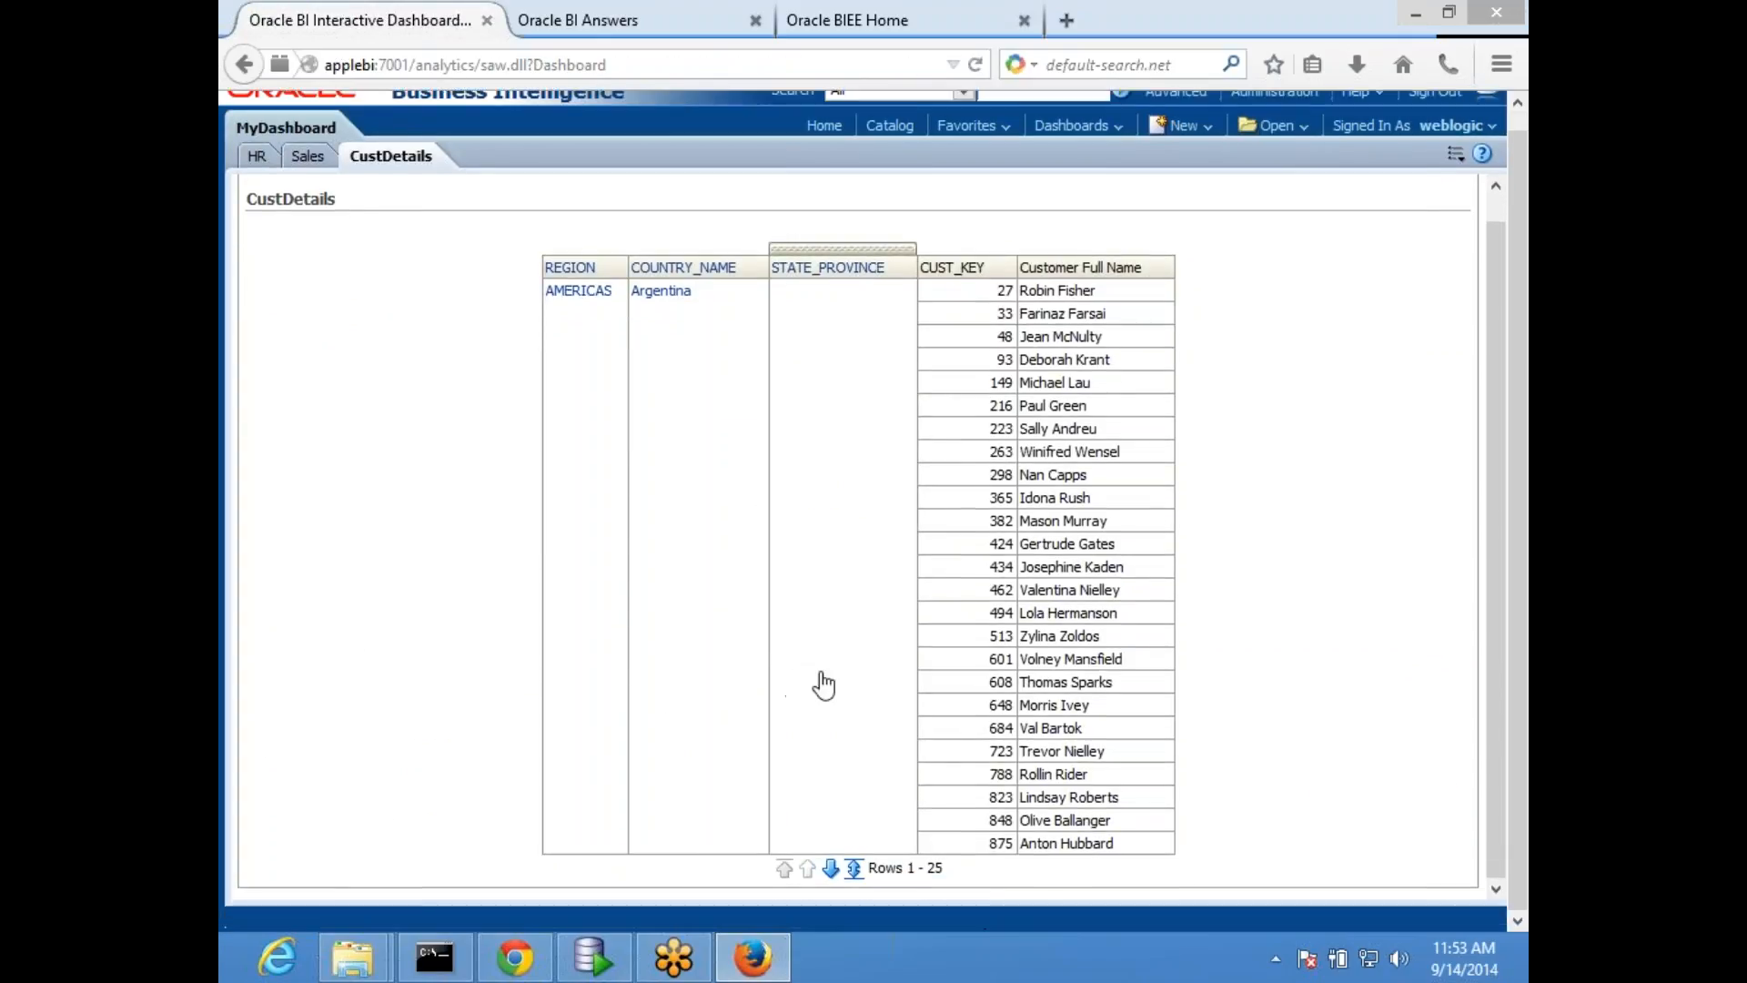
{"action": "scroll", "coordinate": [908, 689], "scroll_direction": "up", "scroll_amount": 1}
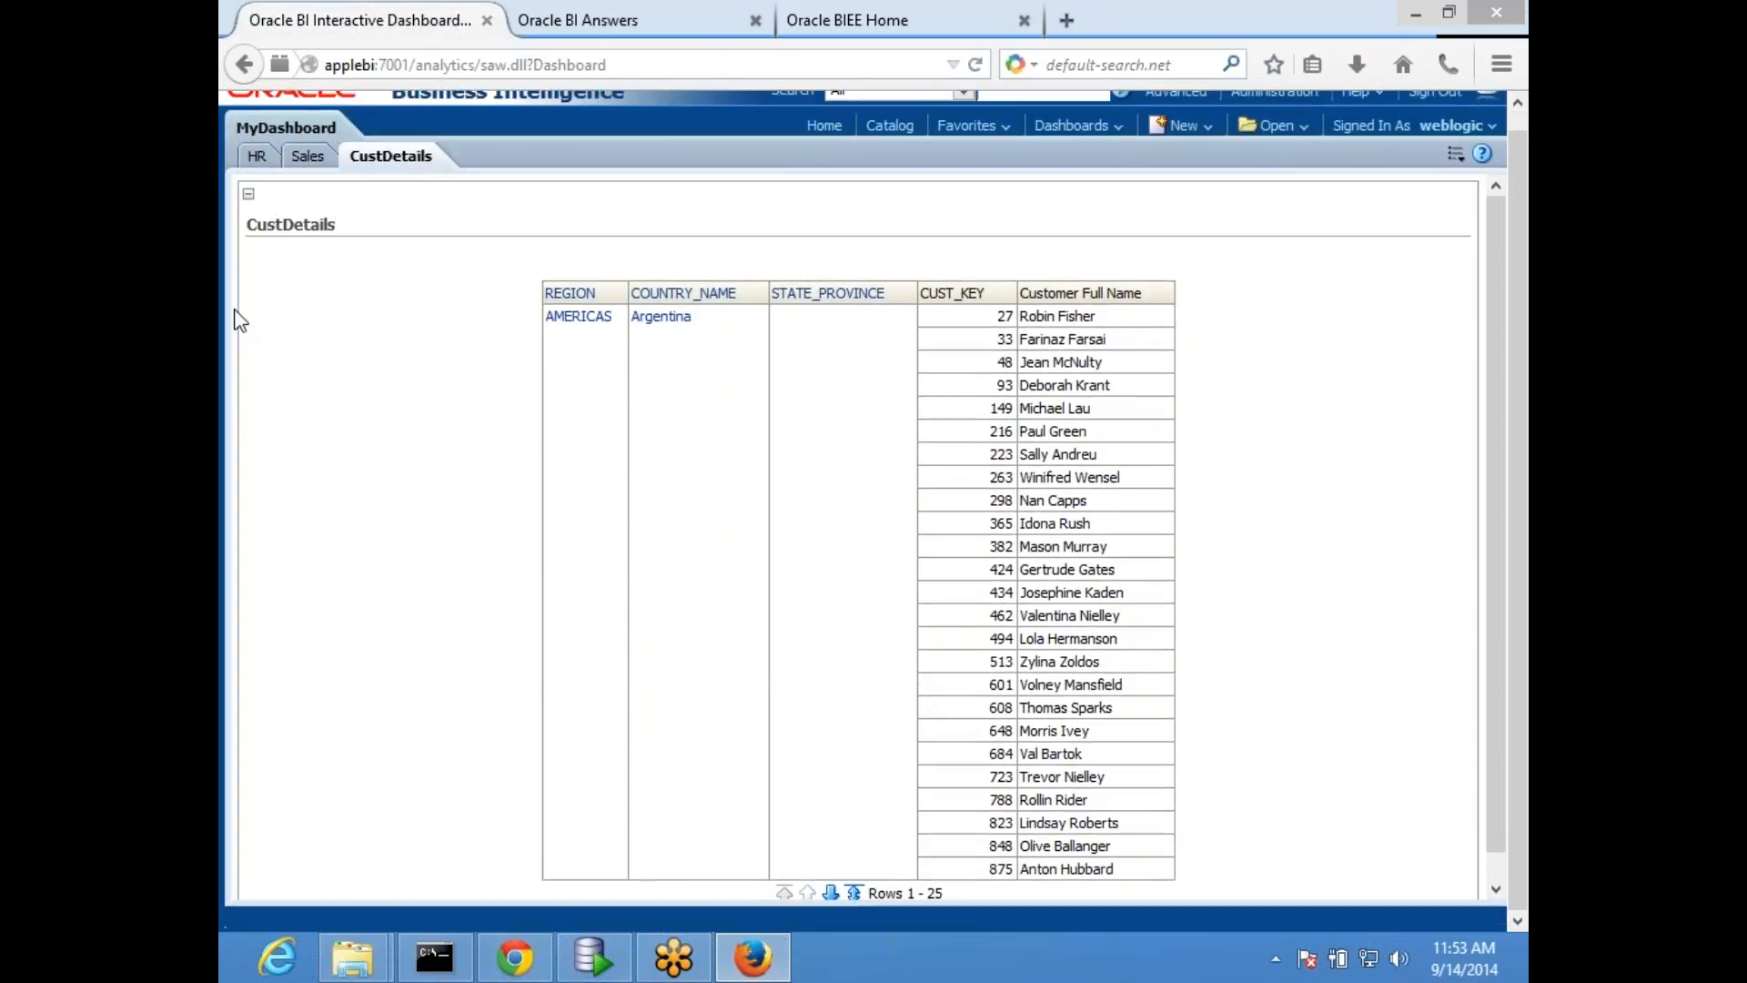
{"action": "left_click", "coordinate": [307, 160]}
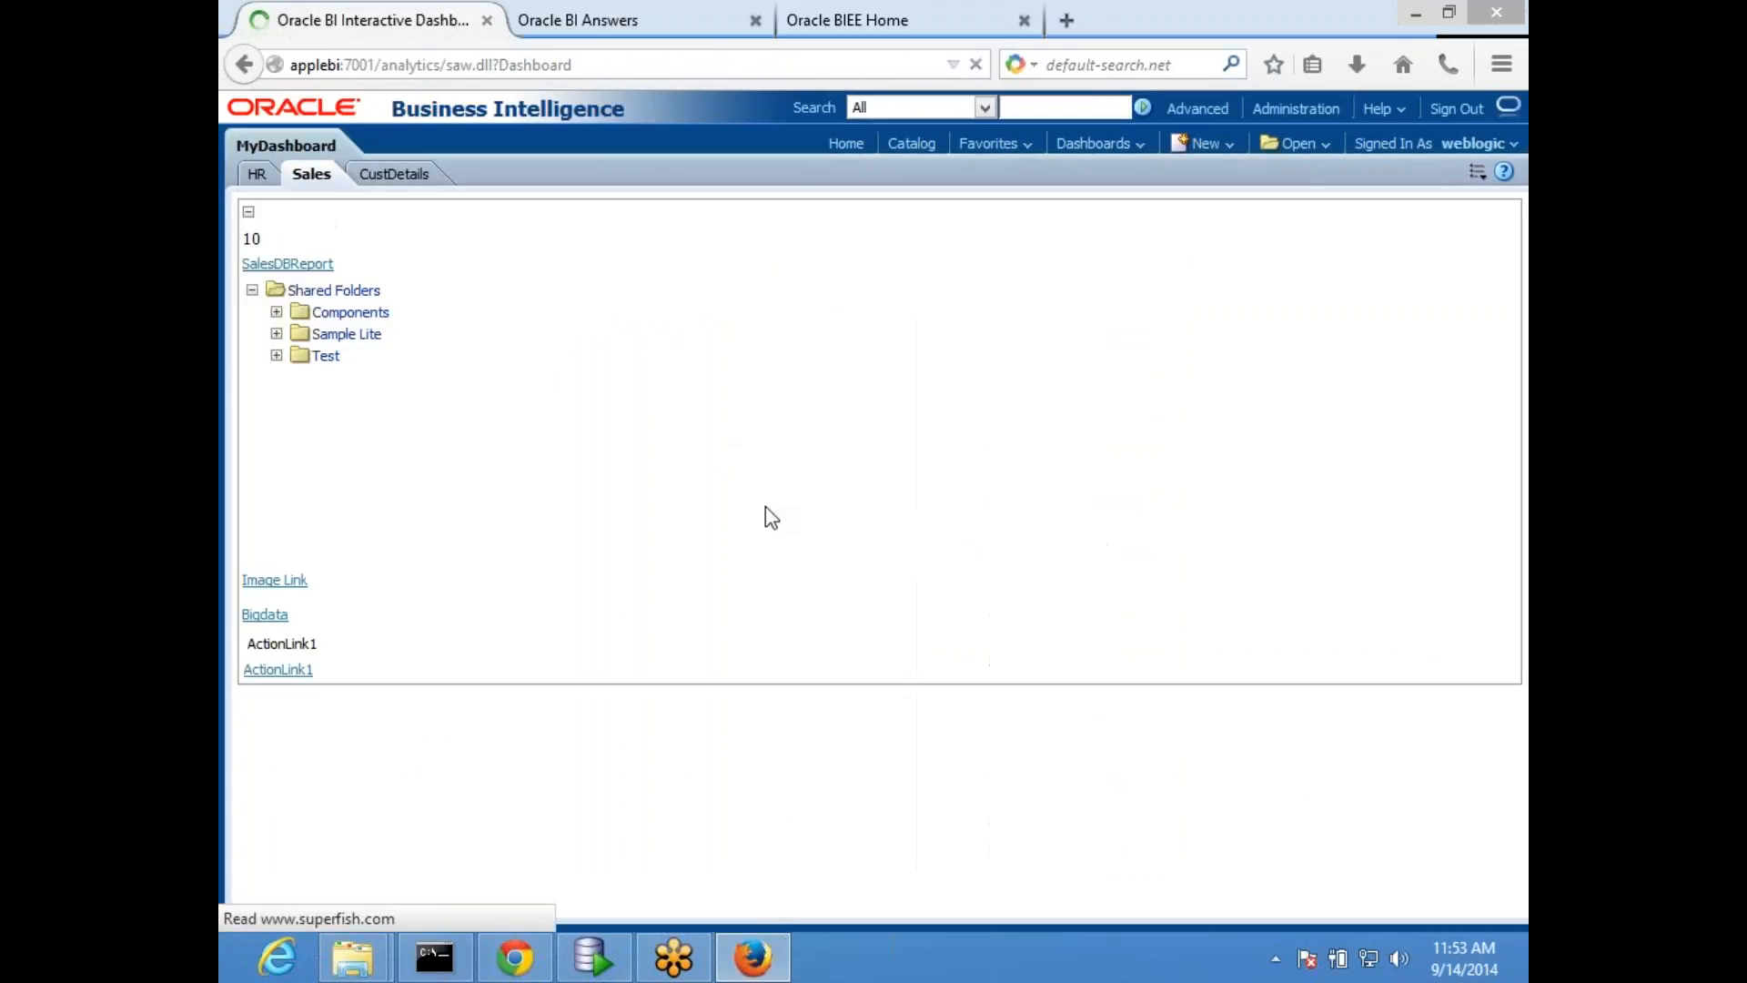
{"action": "left_click", "coordinate": [254, 176]}
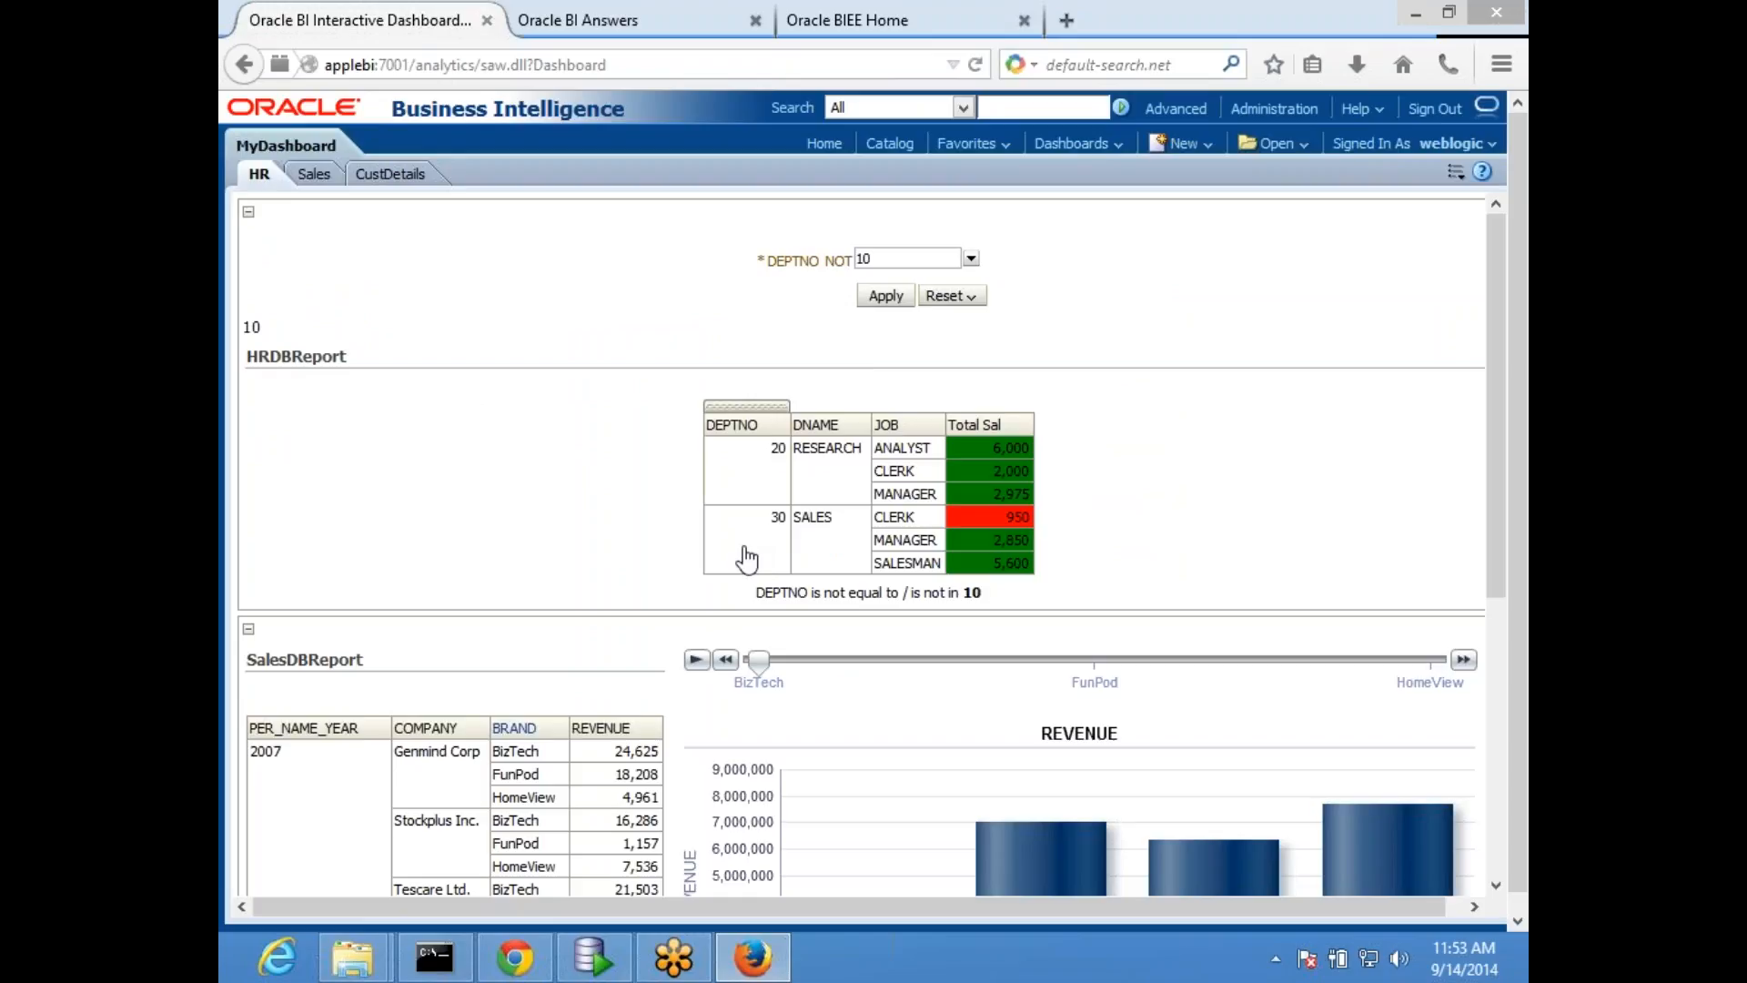
{"action": "left_click_drag", "start_coordinate": [774, 592], "coordinate": [921, 593]}
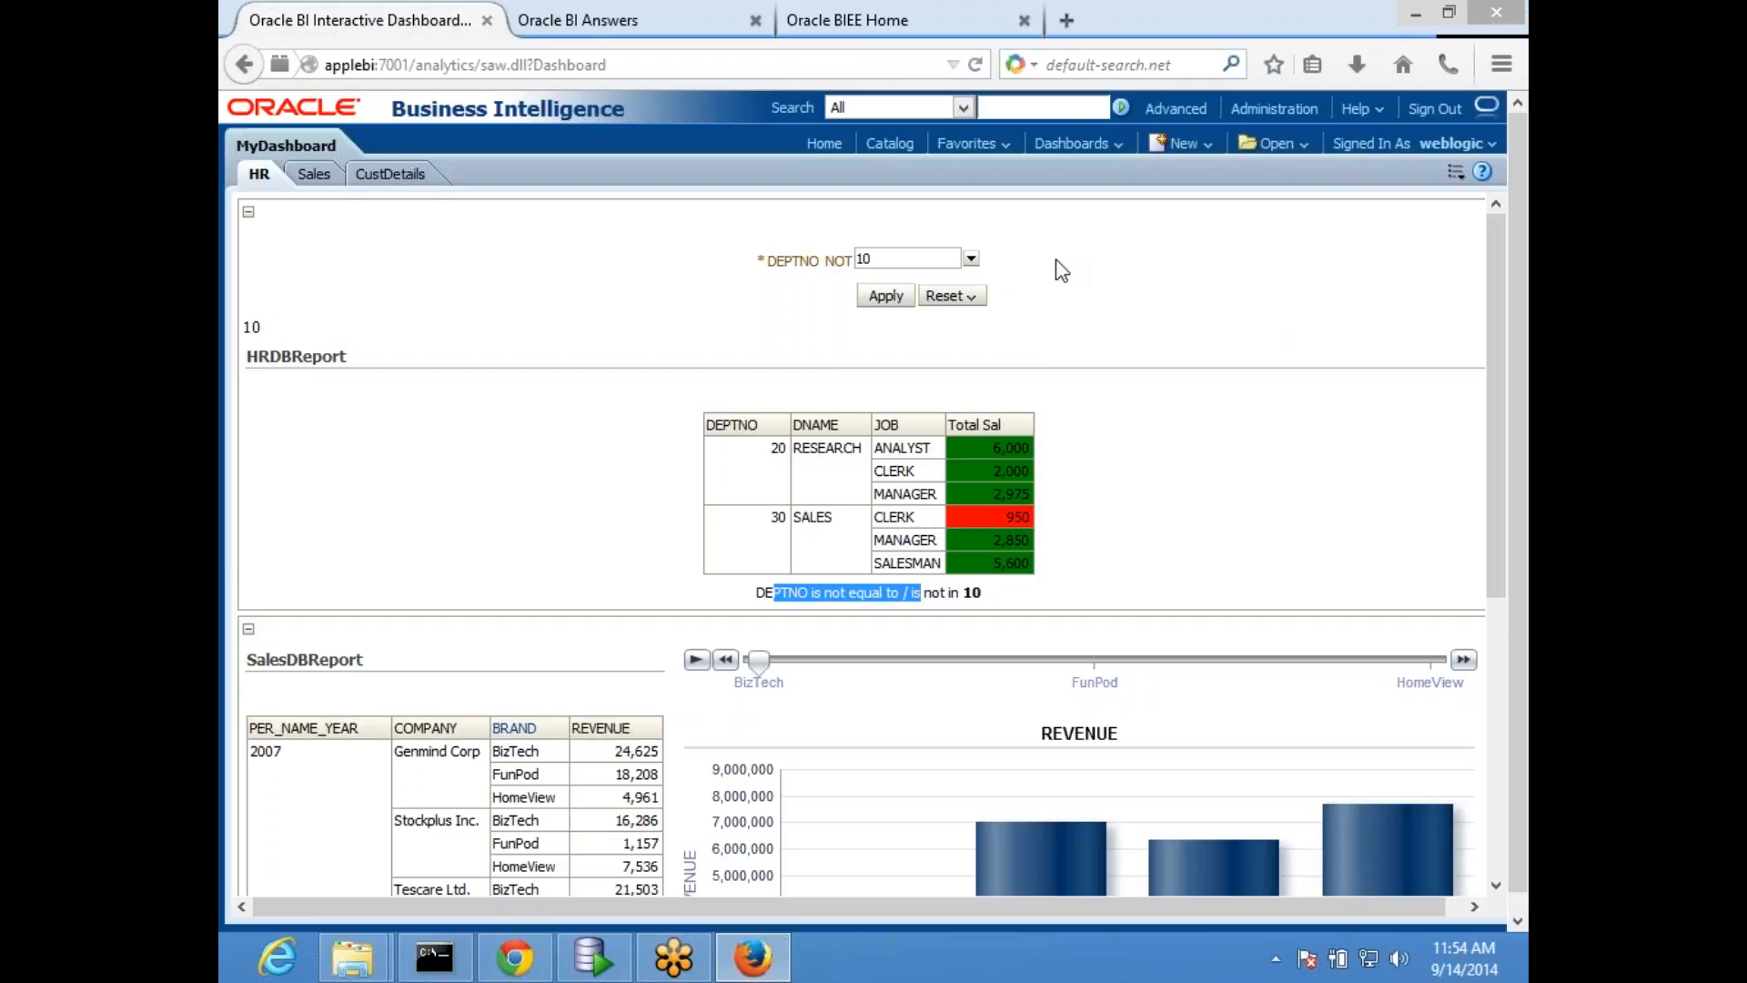
- Look up the Filters view among the view types that can be added to HRDBReport
{"action": "left_click", "coordinate": [577, 22]}
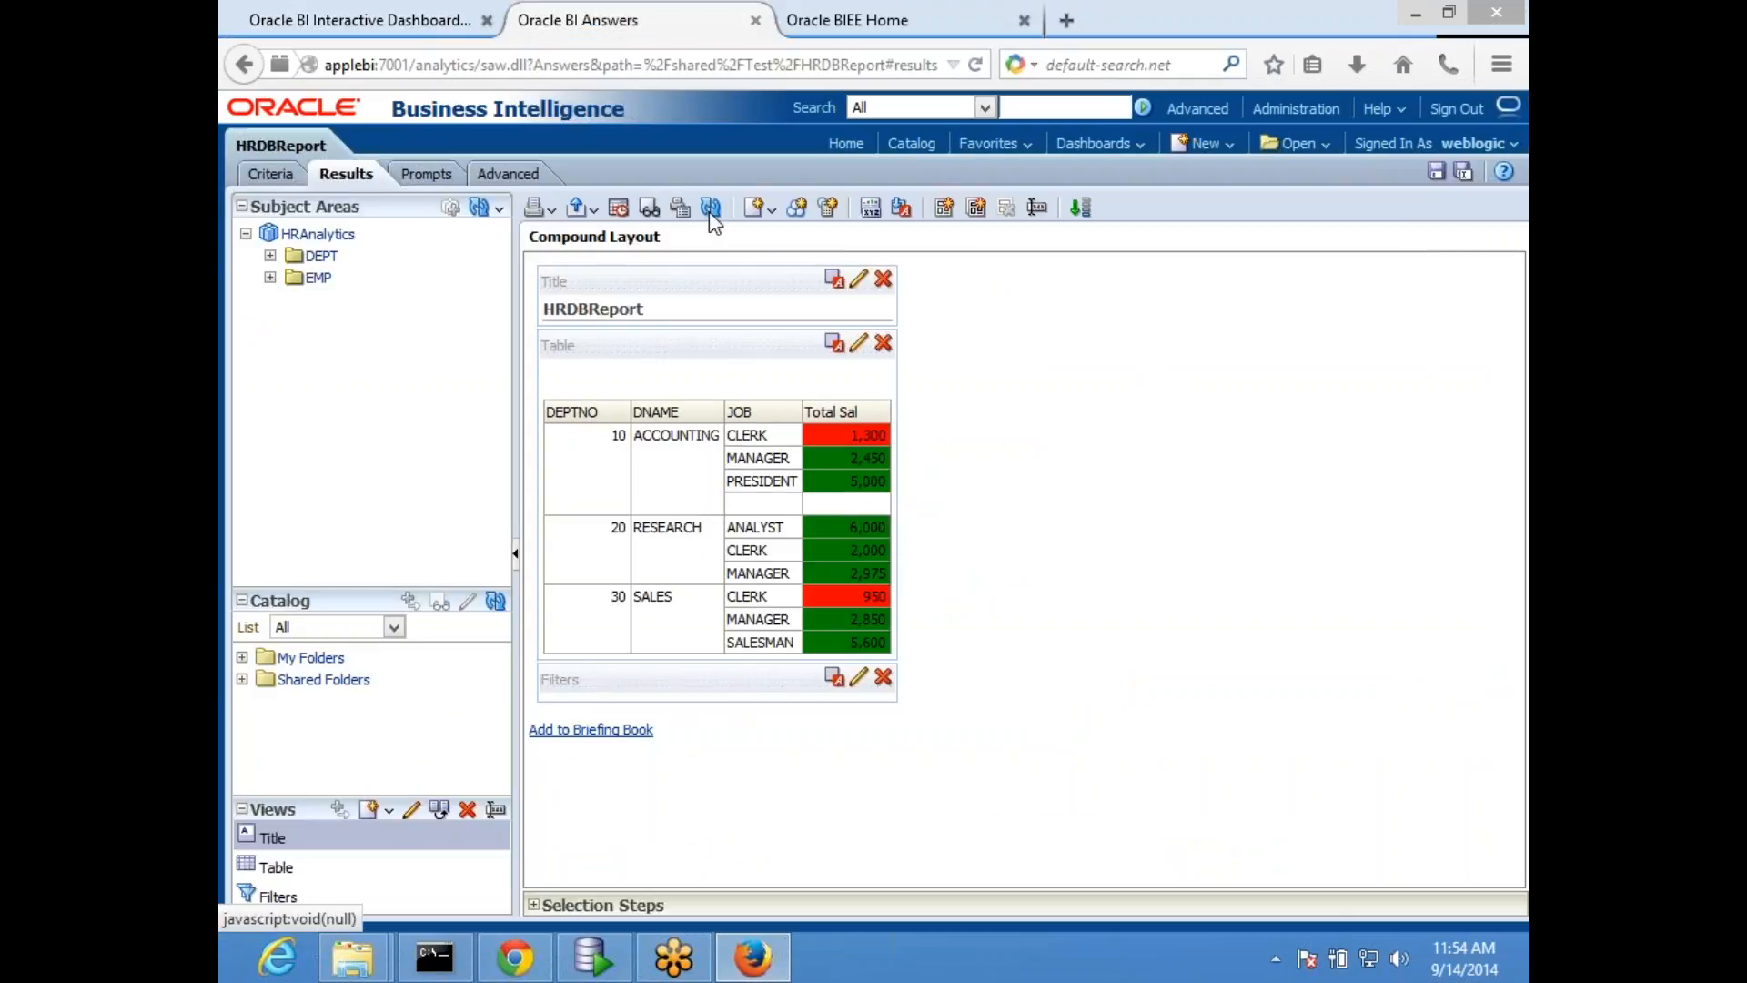
{"action": "left_click", "coordinate": [767, 208]}
{"action": "mouse_move", "coordinate": [808, 480]}
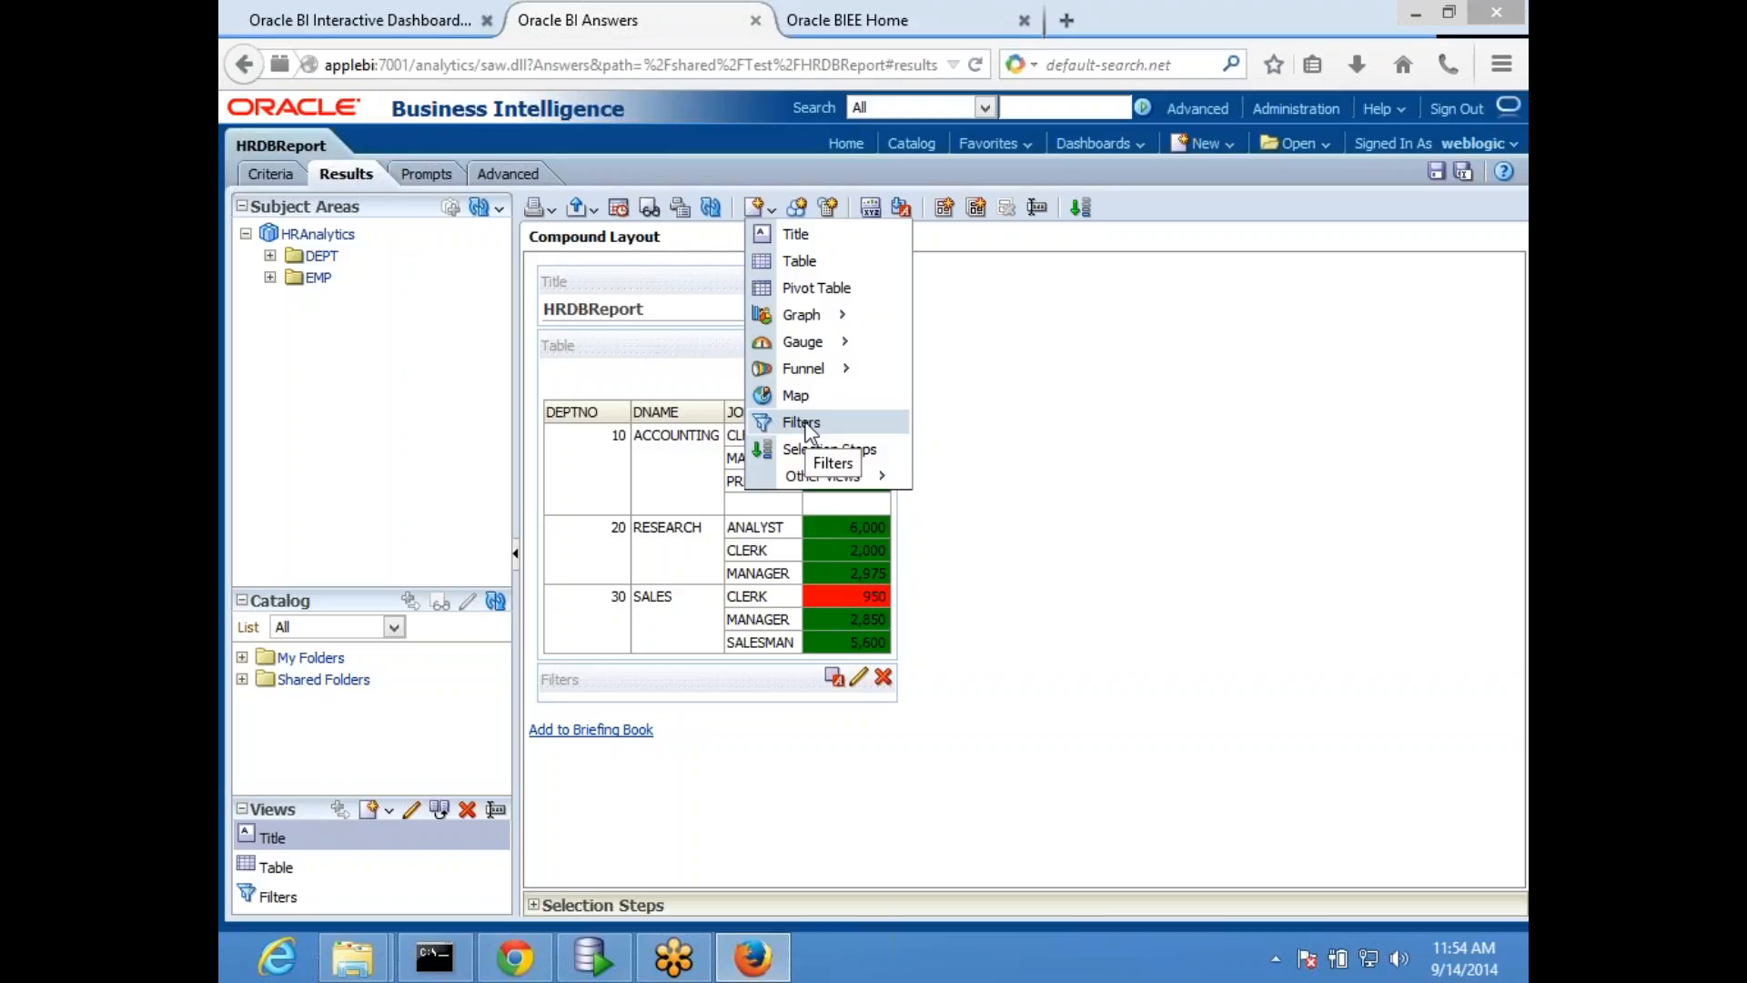
{"action": "left_click", "coordinate": [1299, 486]}
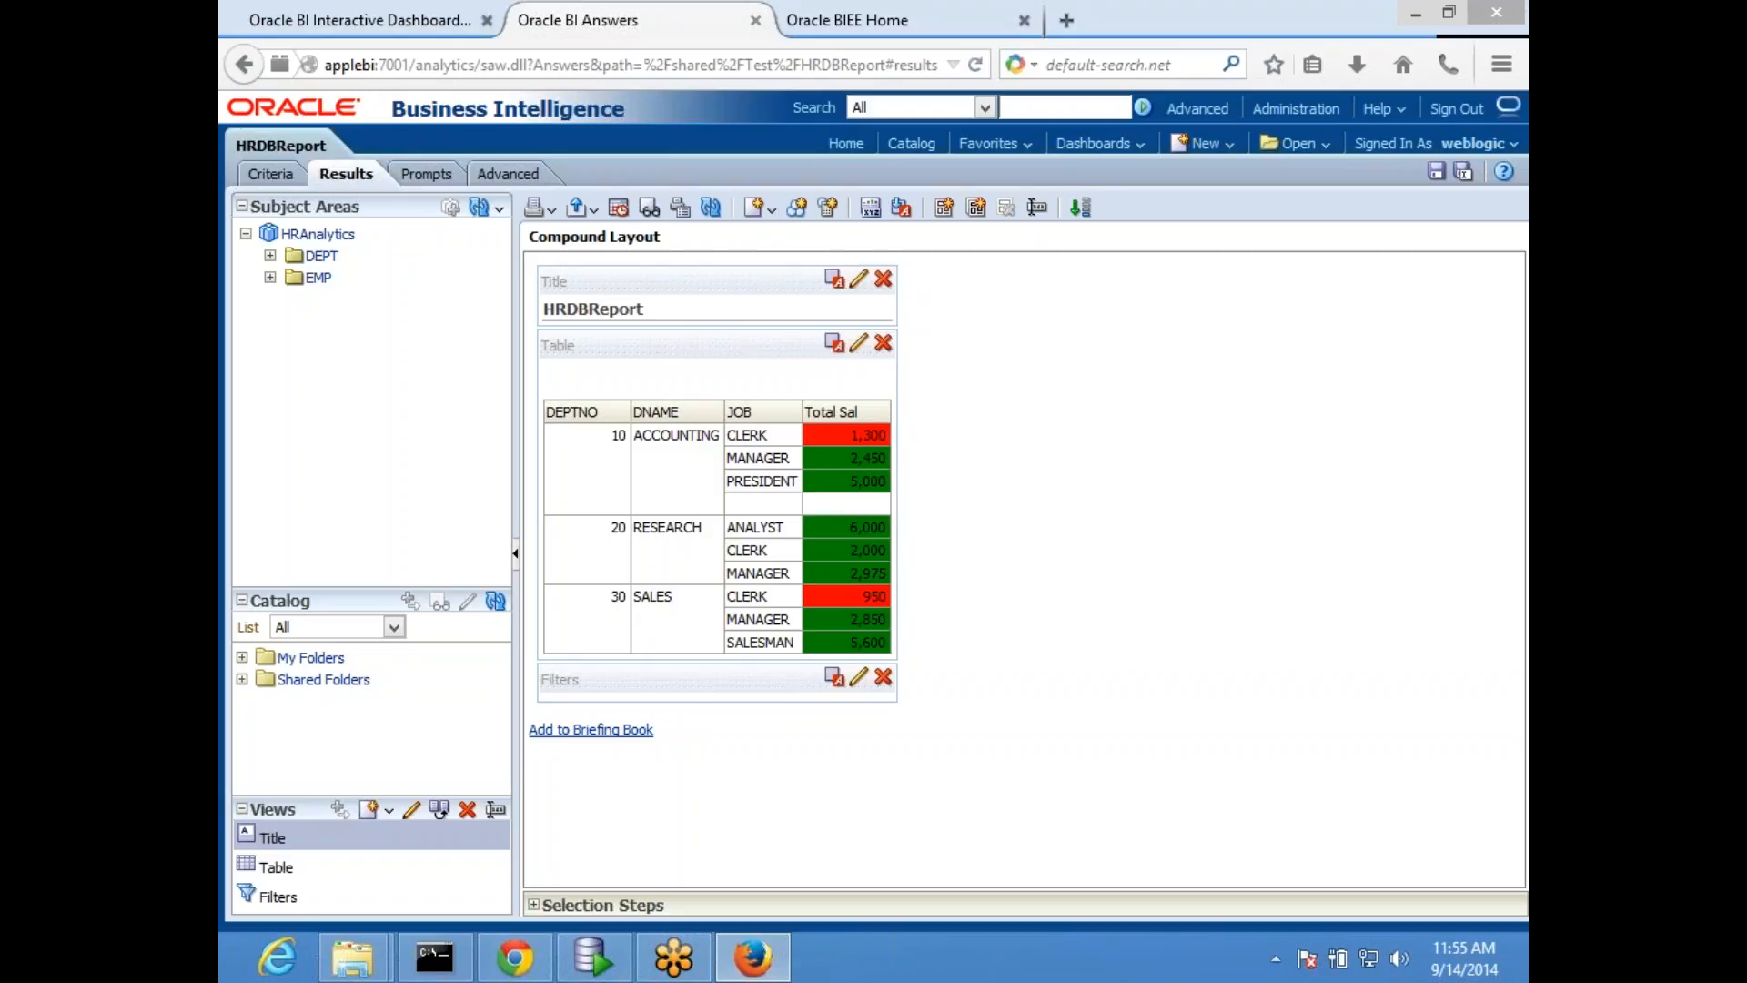
- Go back to MyDashboard's HR page and reread the DEPTNO filter text under HRDBReport
{"action": "left_click", "coordinate": [837, 20]}
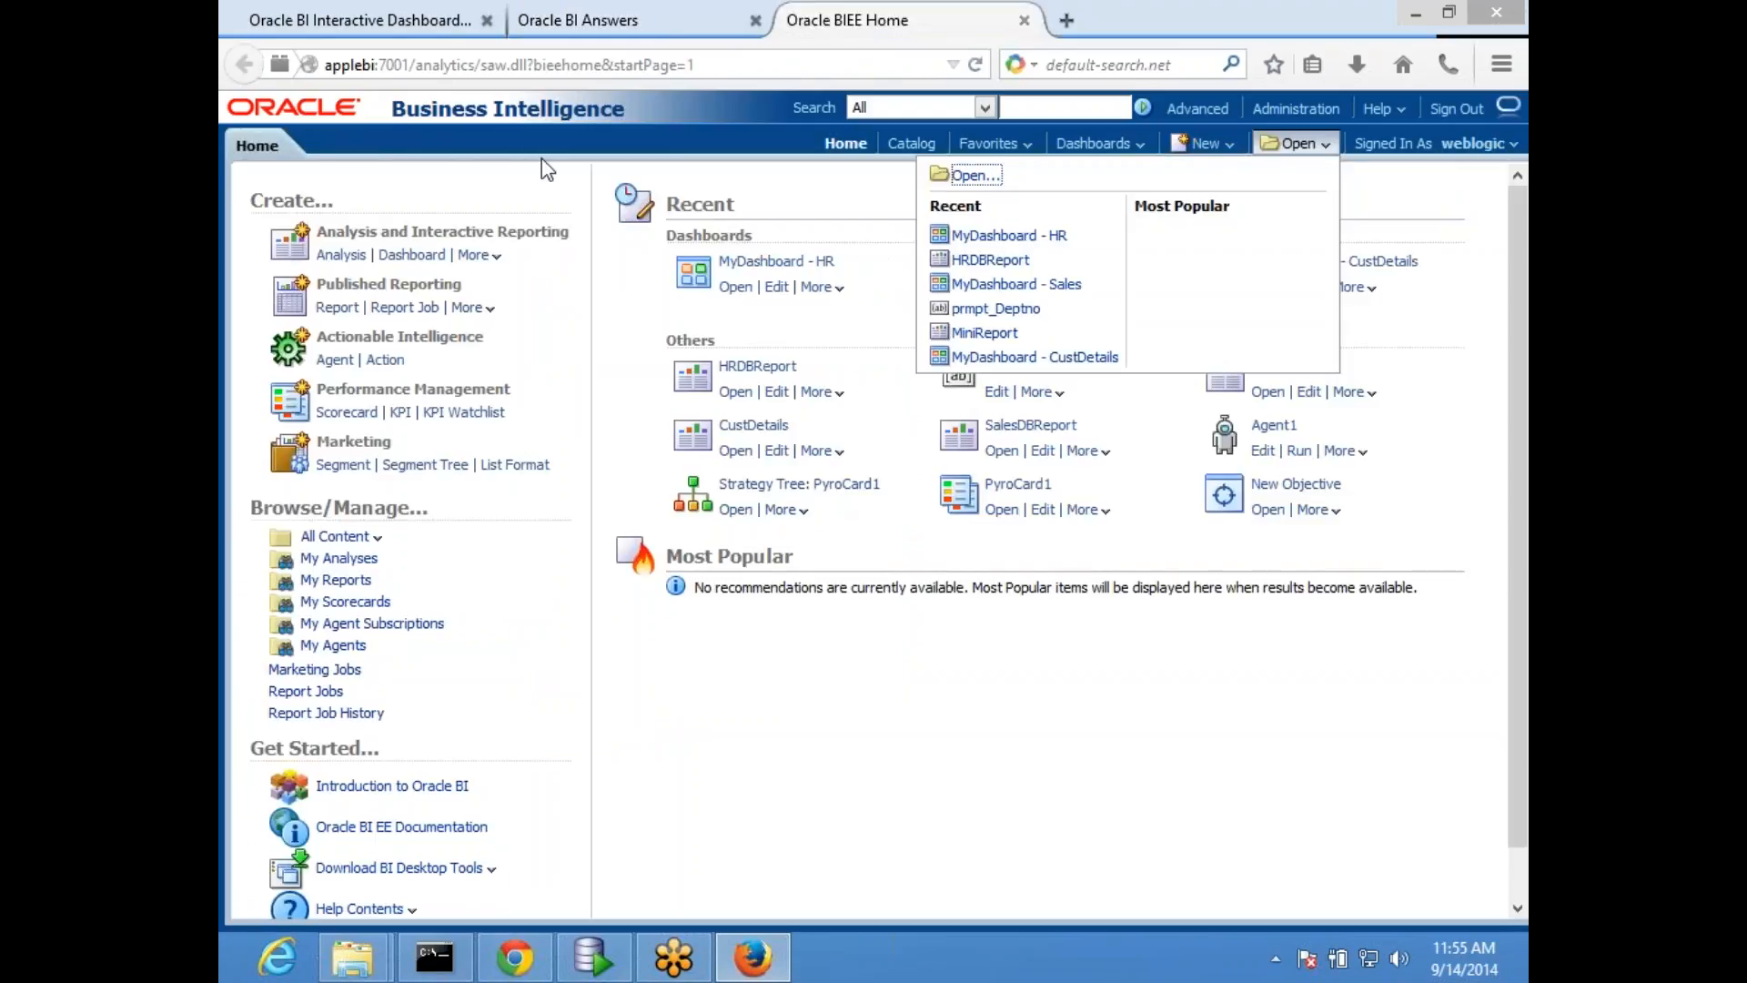
{"action": "left_click", "coordinate": [373, 19]}
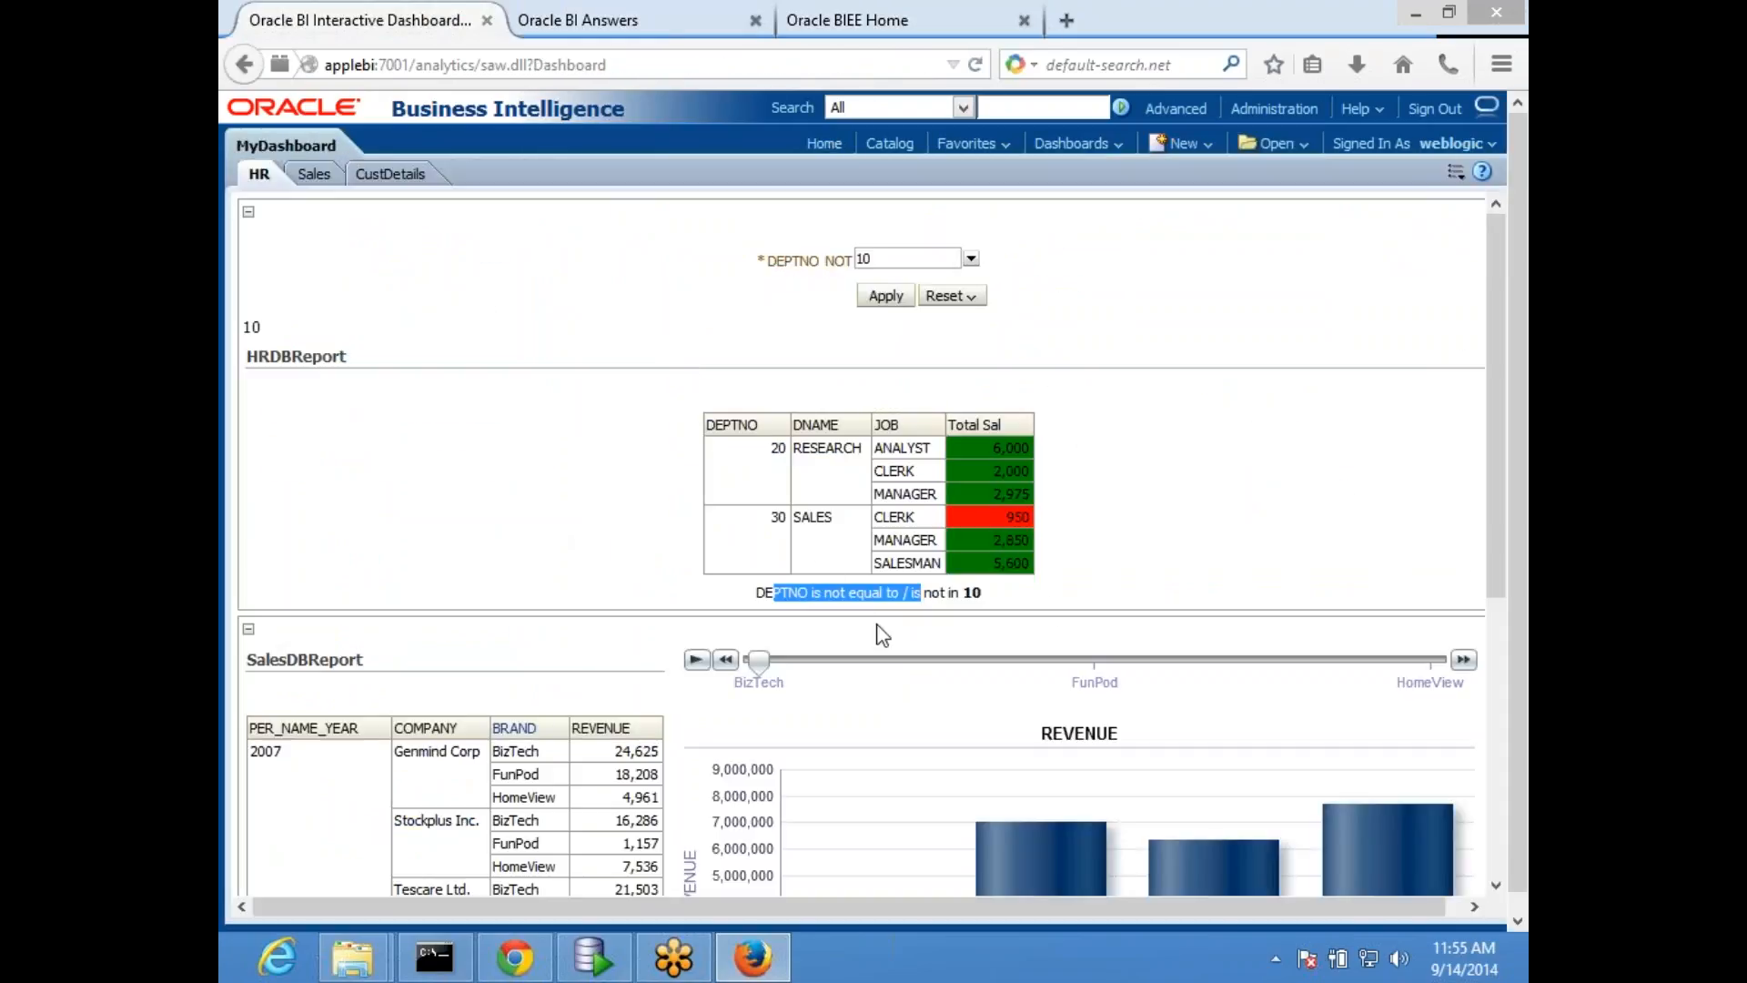
{"action": "left_click", "coordinate": [877, 600]}
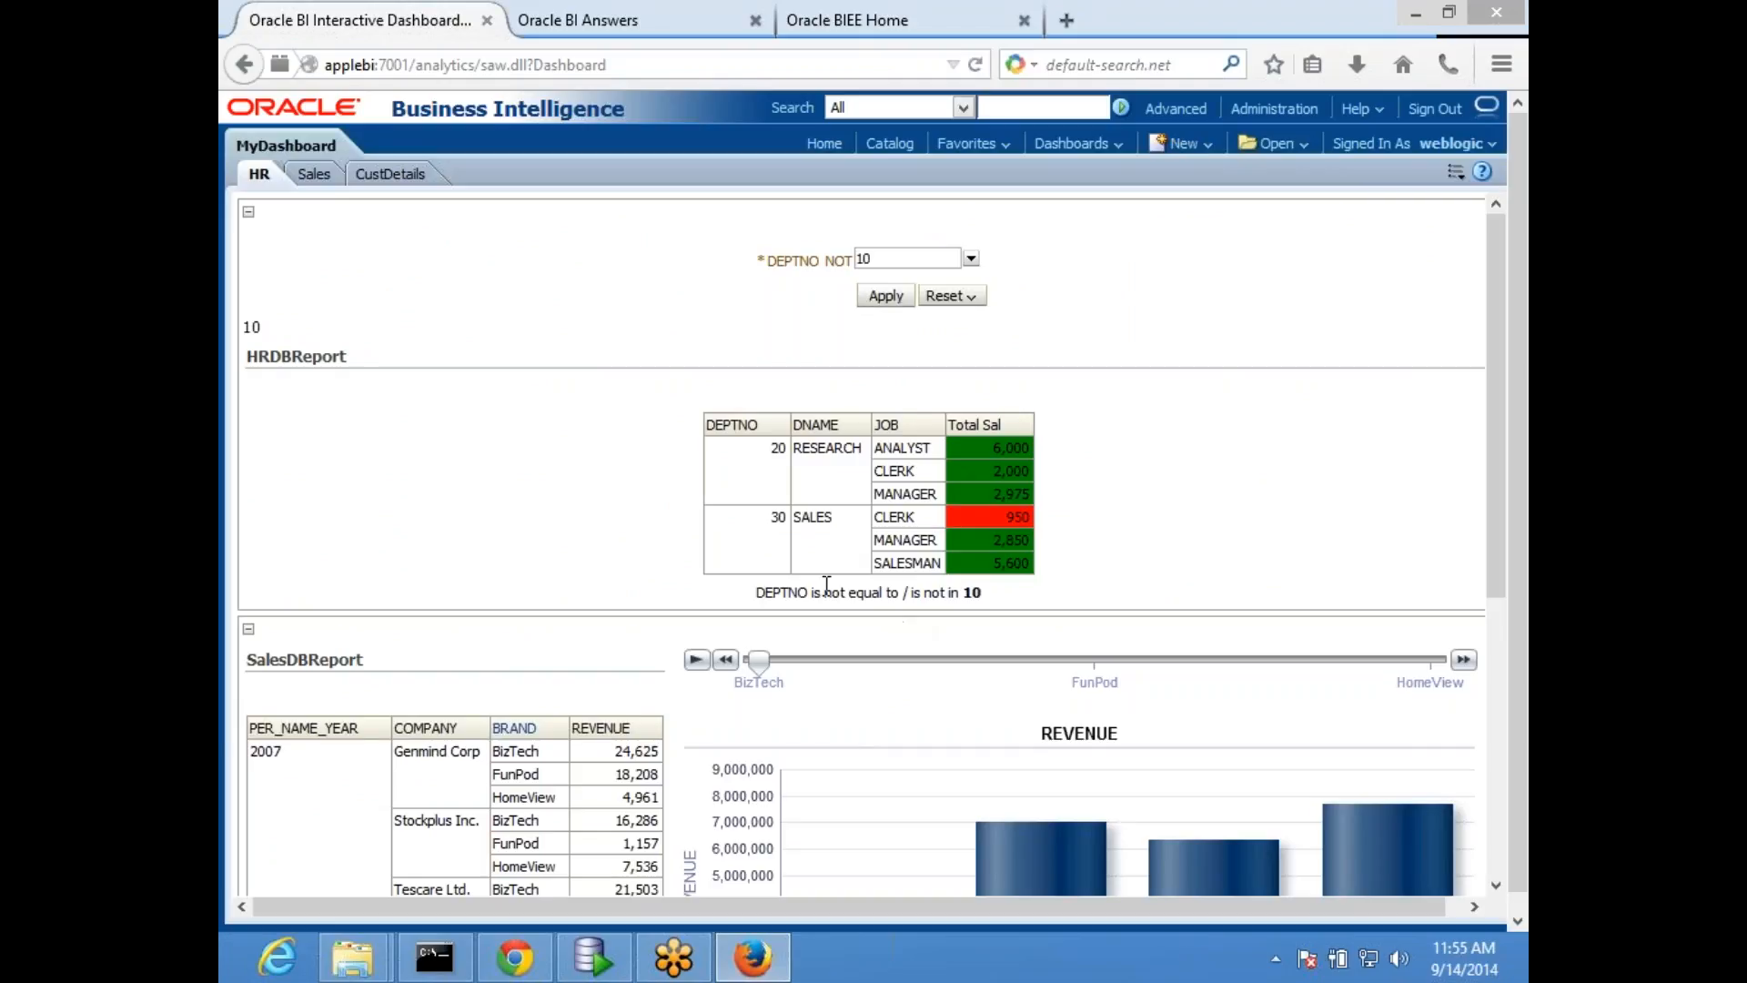
{"action": "left_click_drag", "start_coordinate": [783, 585], "coordinate": [986, 597]}
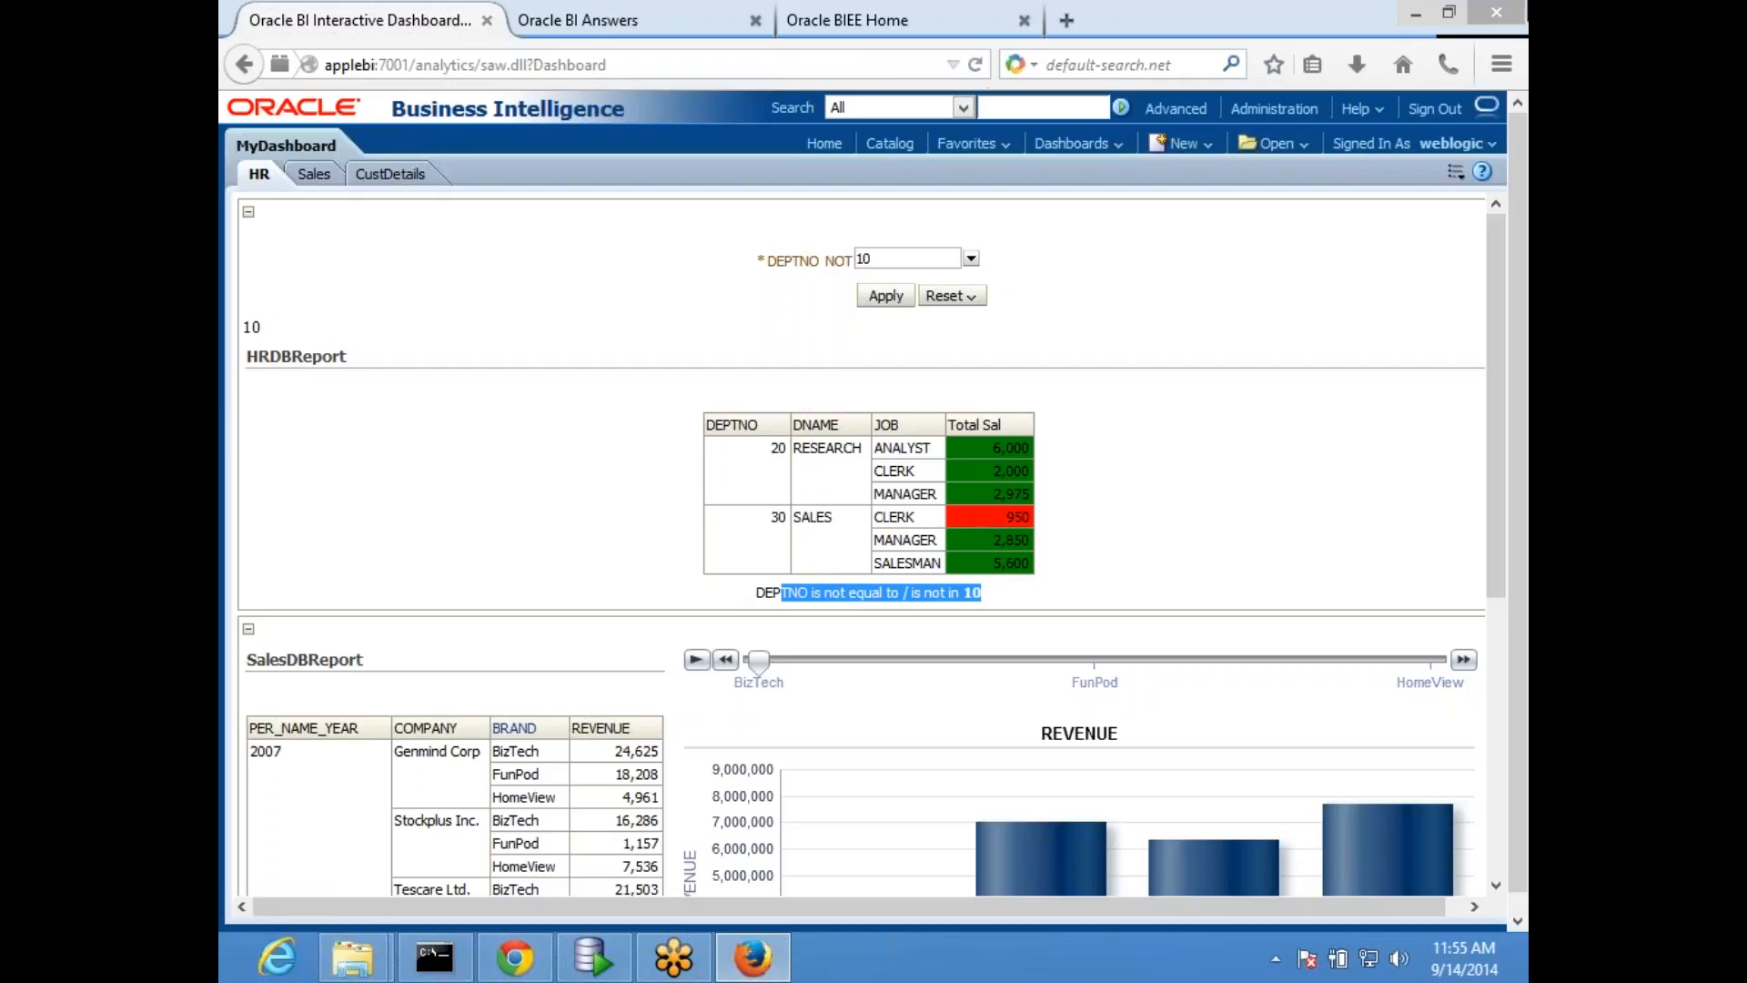
- Open prmpt_Deptno from the recent items and set its DEPTNO prompt's operator to "is equal to / is in"
{"action": "left_click", "coordinate": [917, 32]}
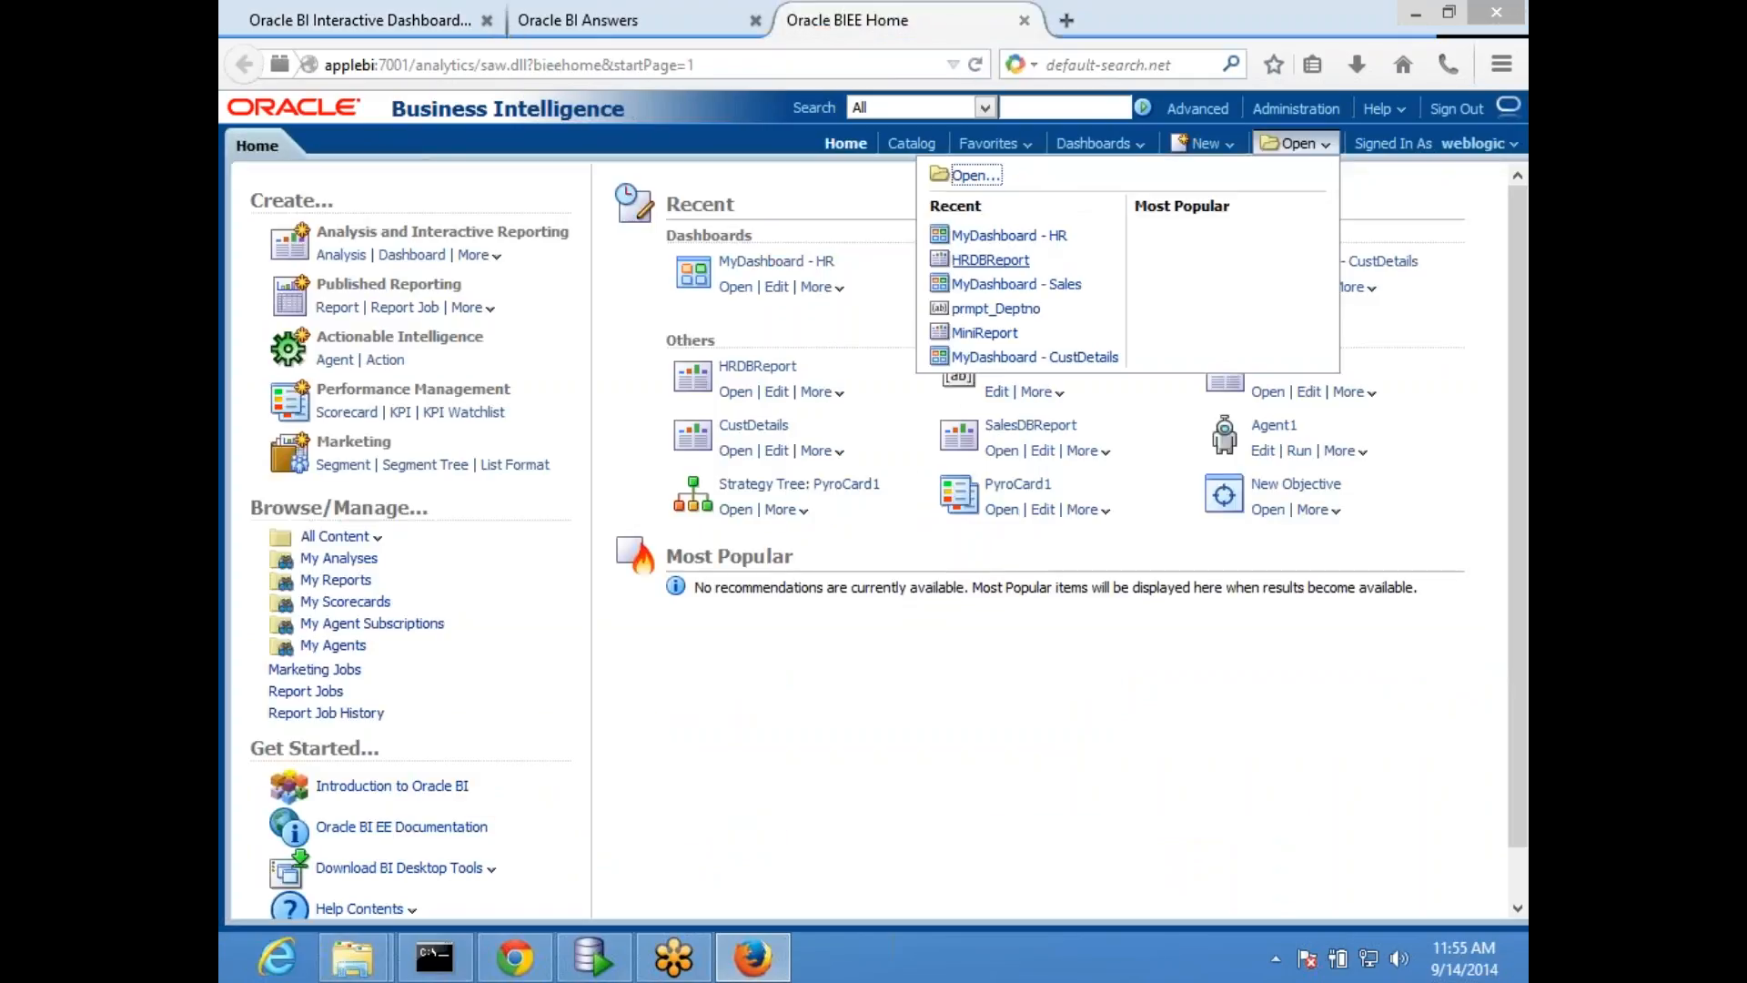
{"action": "left_click", "coordinate": [1017, 312]}
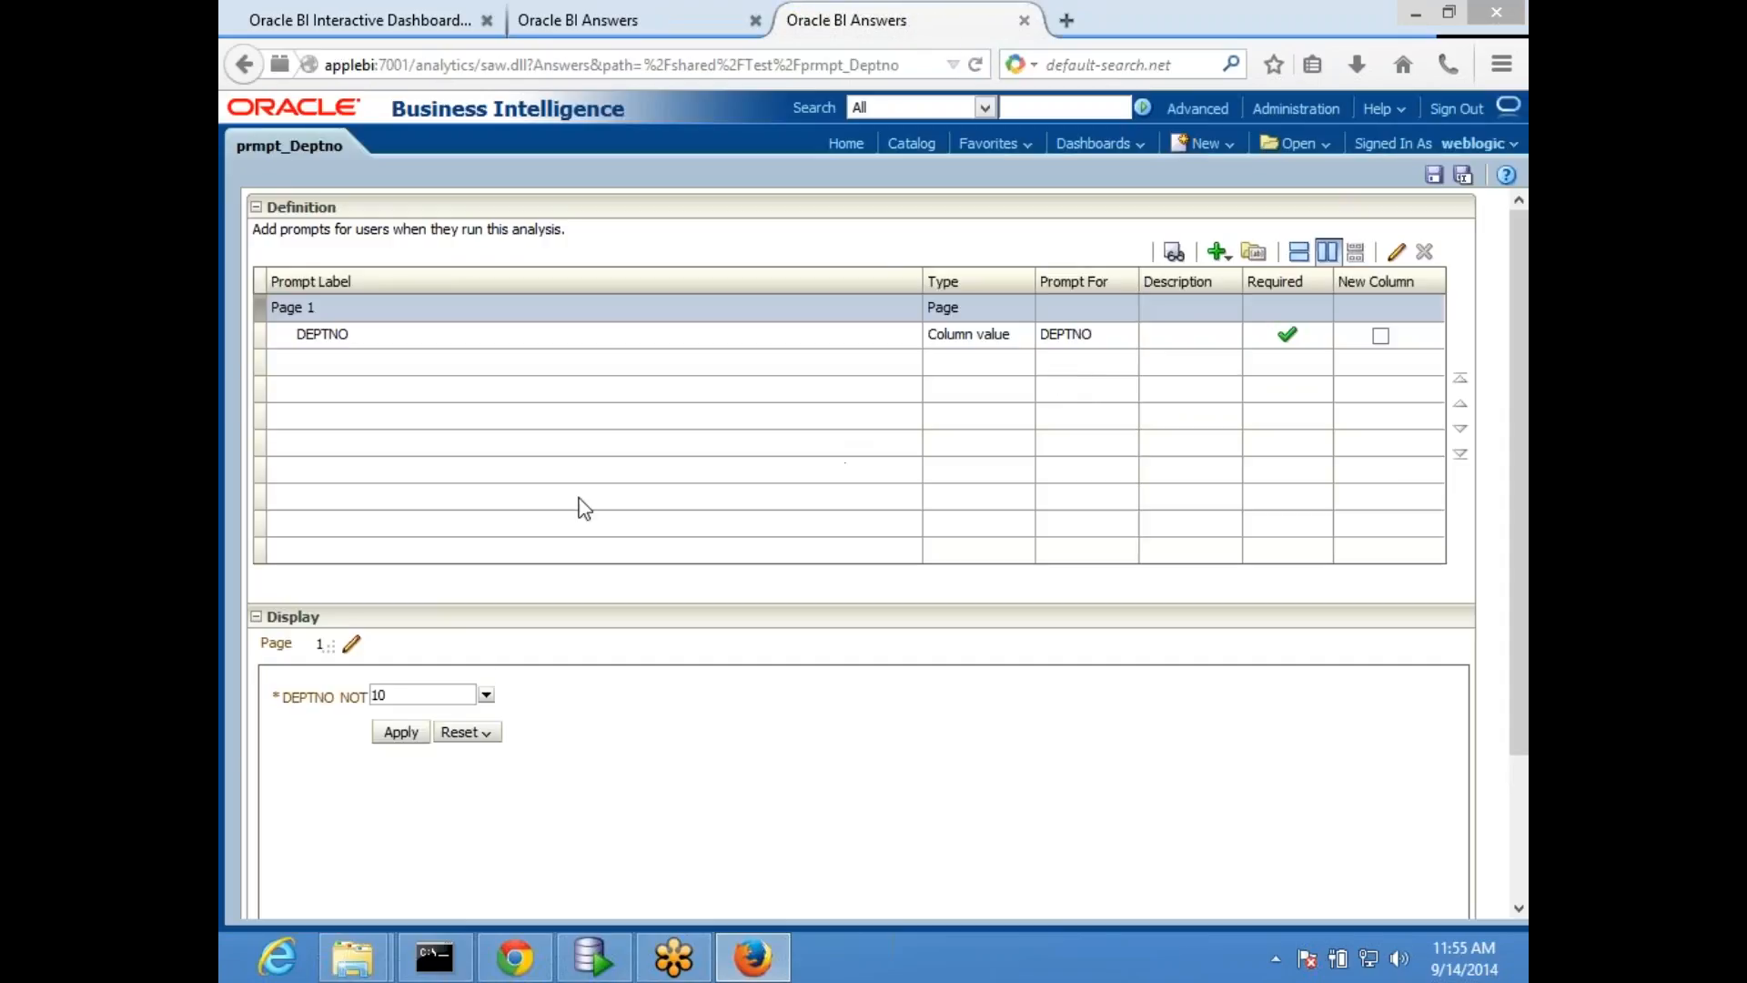
{"action": "left_click", "coordinate": [853, 337]}
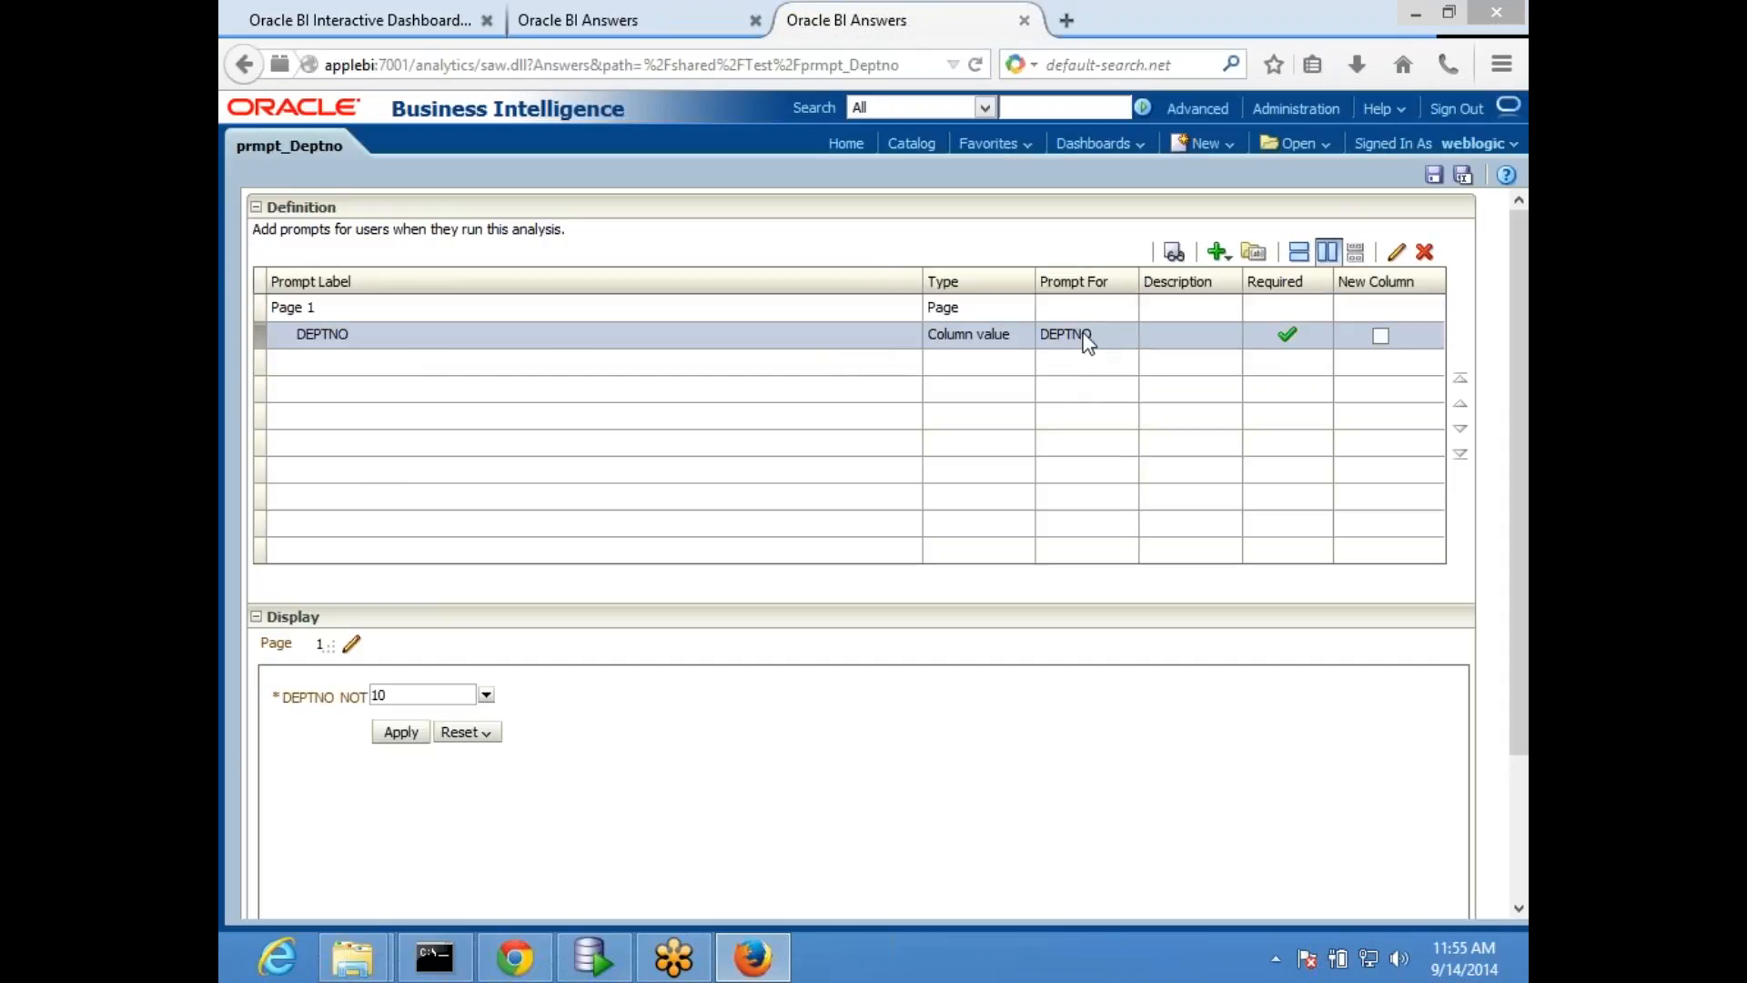
{"action": "left_click", "coordinate": [1396, 253]}
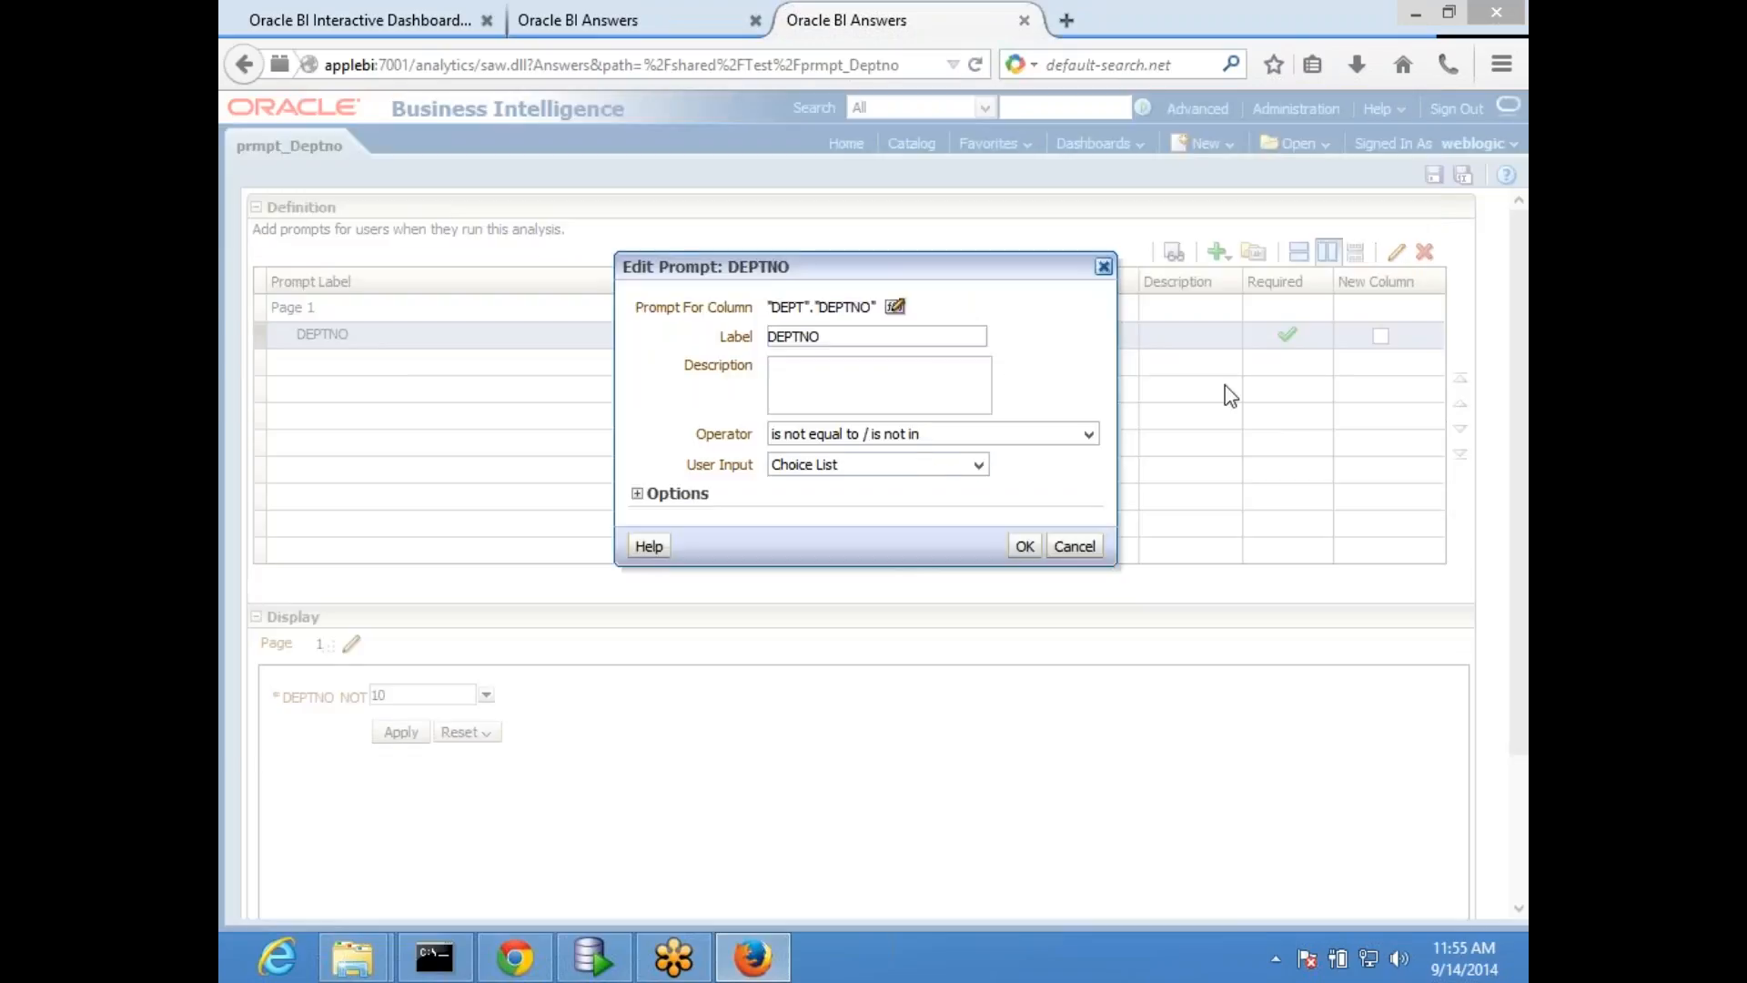
{"action": "left_click", "coordinate": [829, 435]}
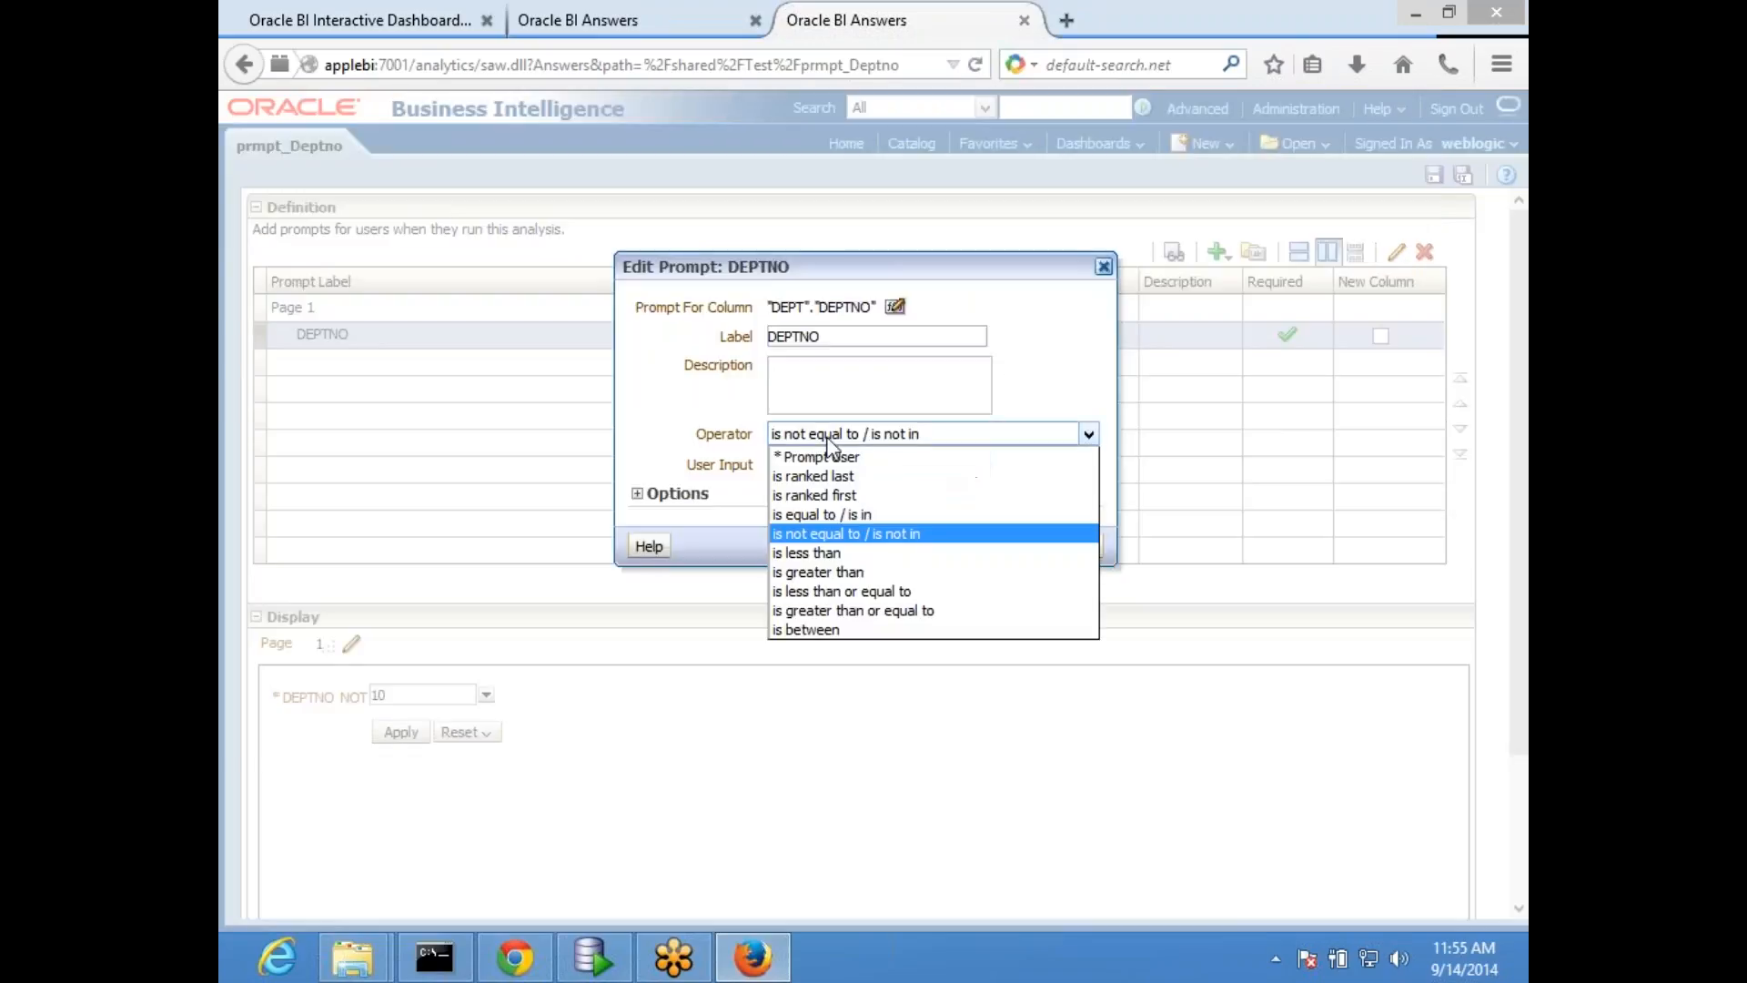
{"action": "left_click", "coordinate": [863, 515]}
{"action": "left_click", "coordinate": [1023, 546]}
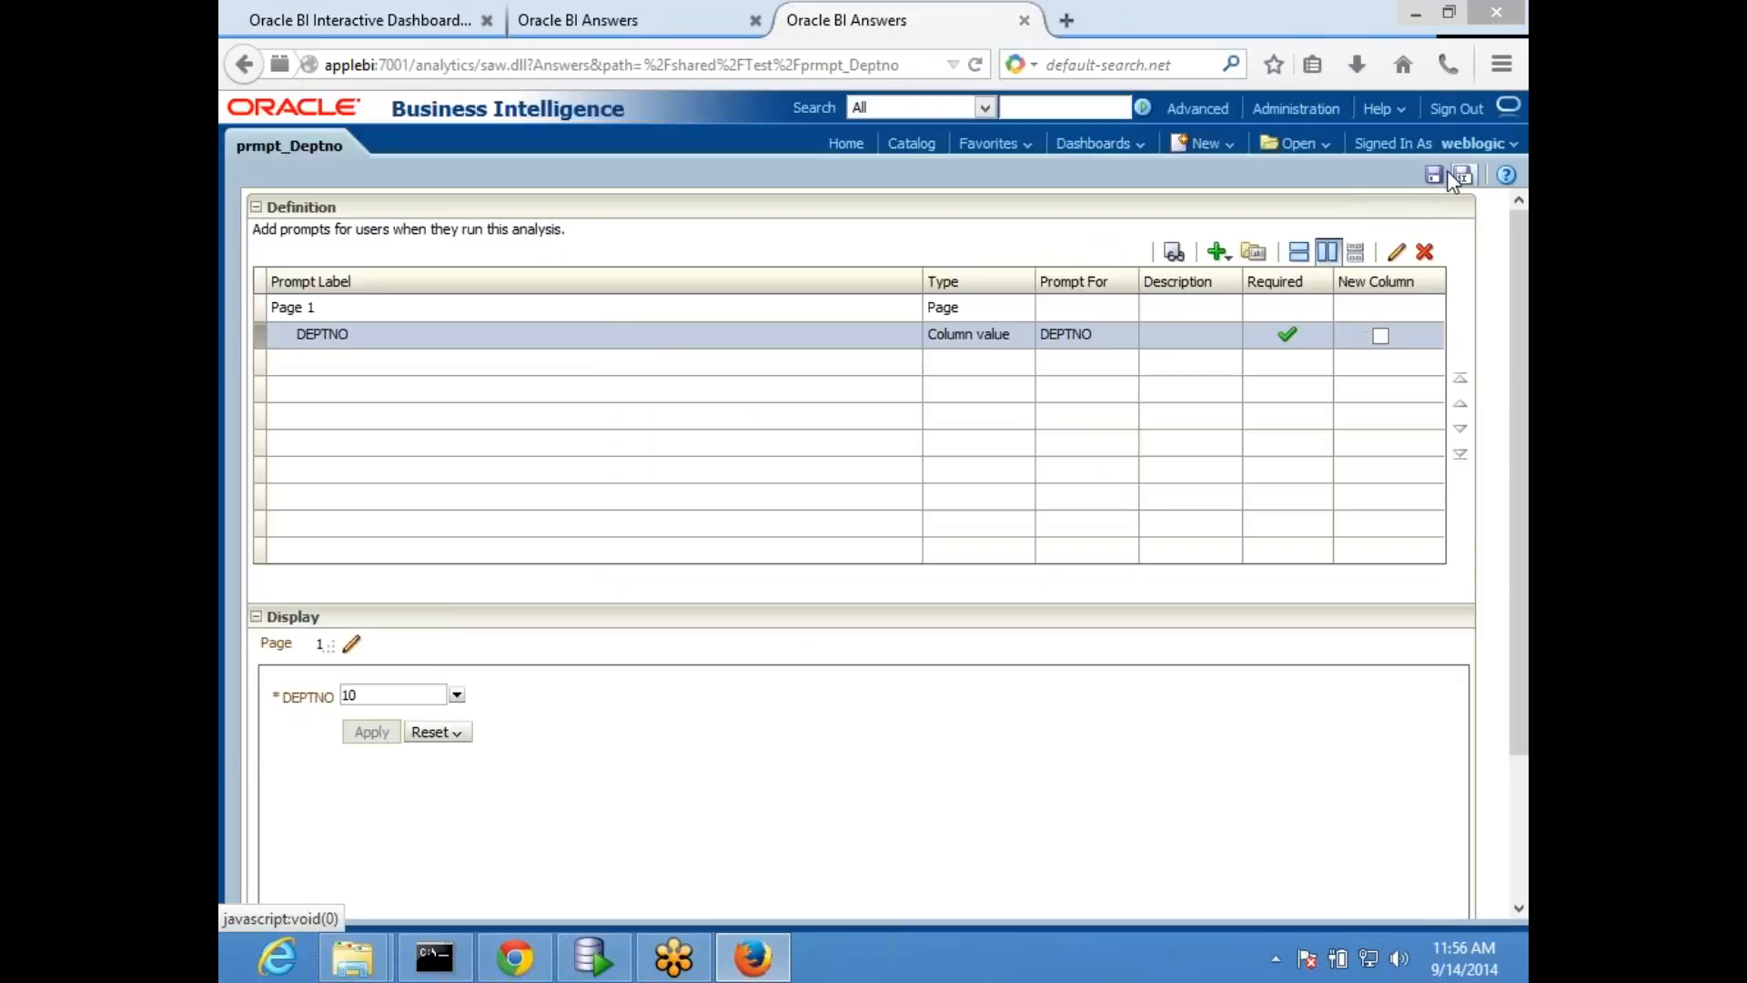
- Save prmpt_Deptno, open MyDashboard for editing, save it again and run its HR page
{"action": "left_click", "coordinate": [1438, 176]}
{"action": "left_click", "coordinate": [573, 30]}
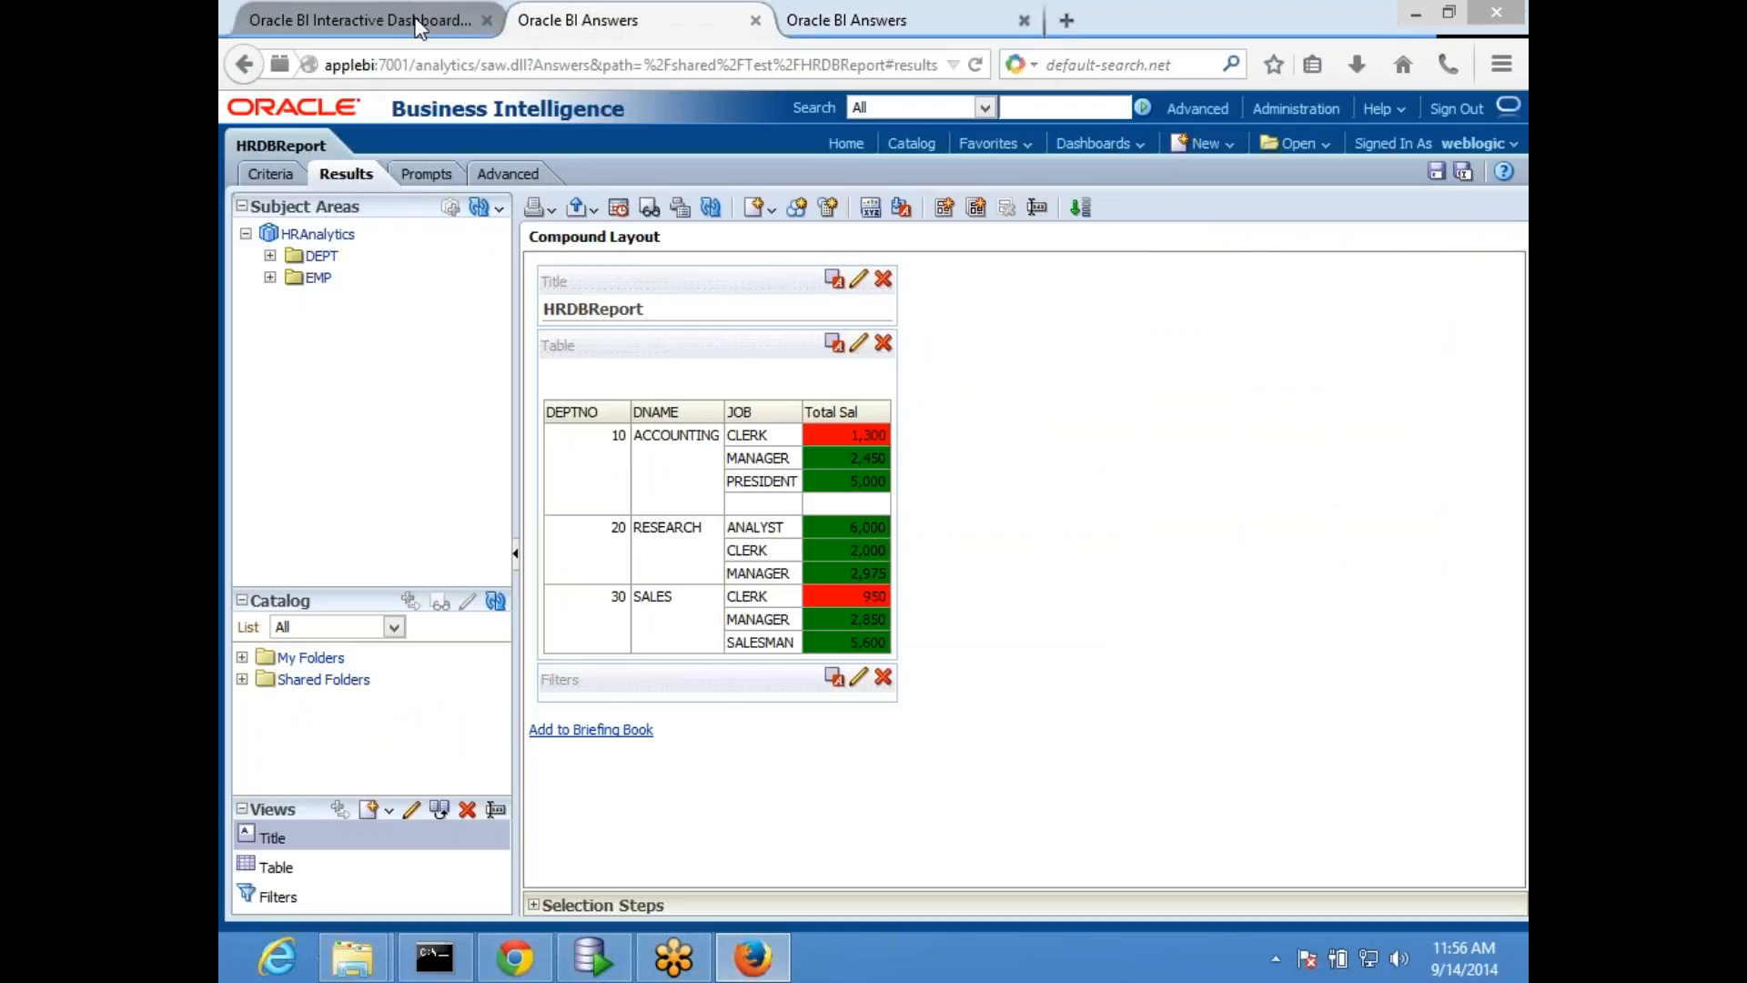
{"action": "left_click", "coordinate": [418, 22]}
{"action": "left_click", "coordinate": [1457, 176]}
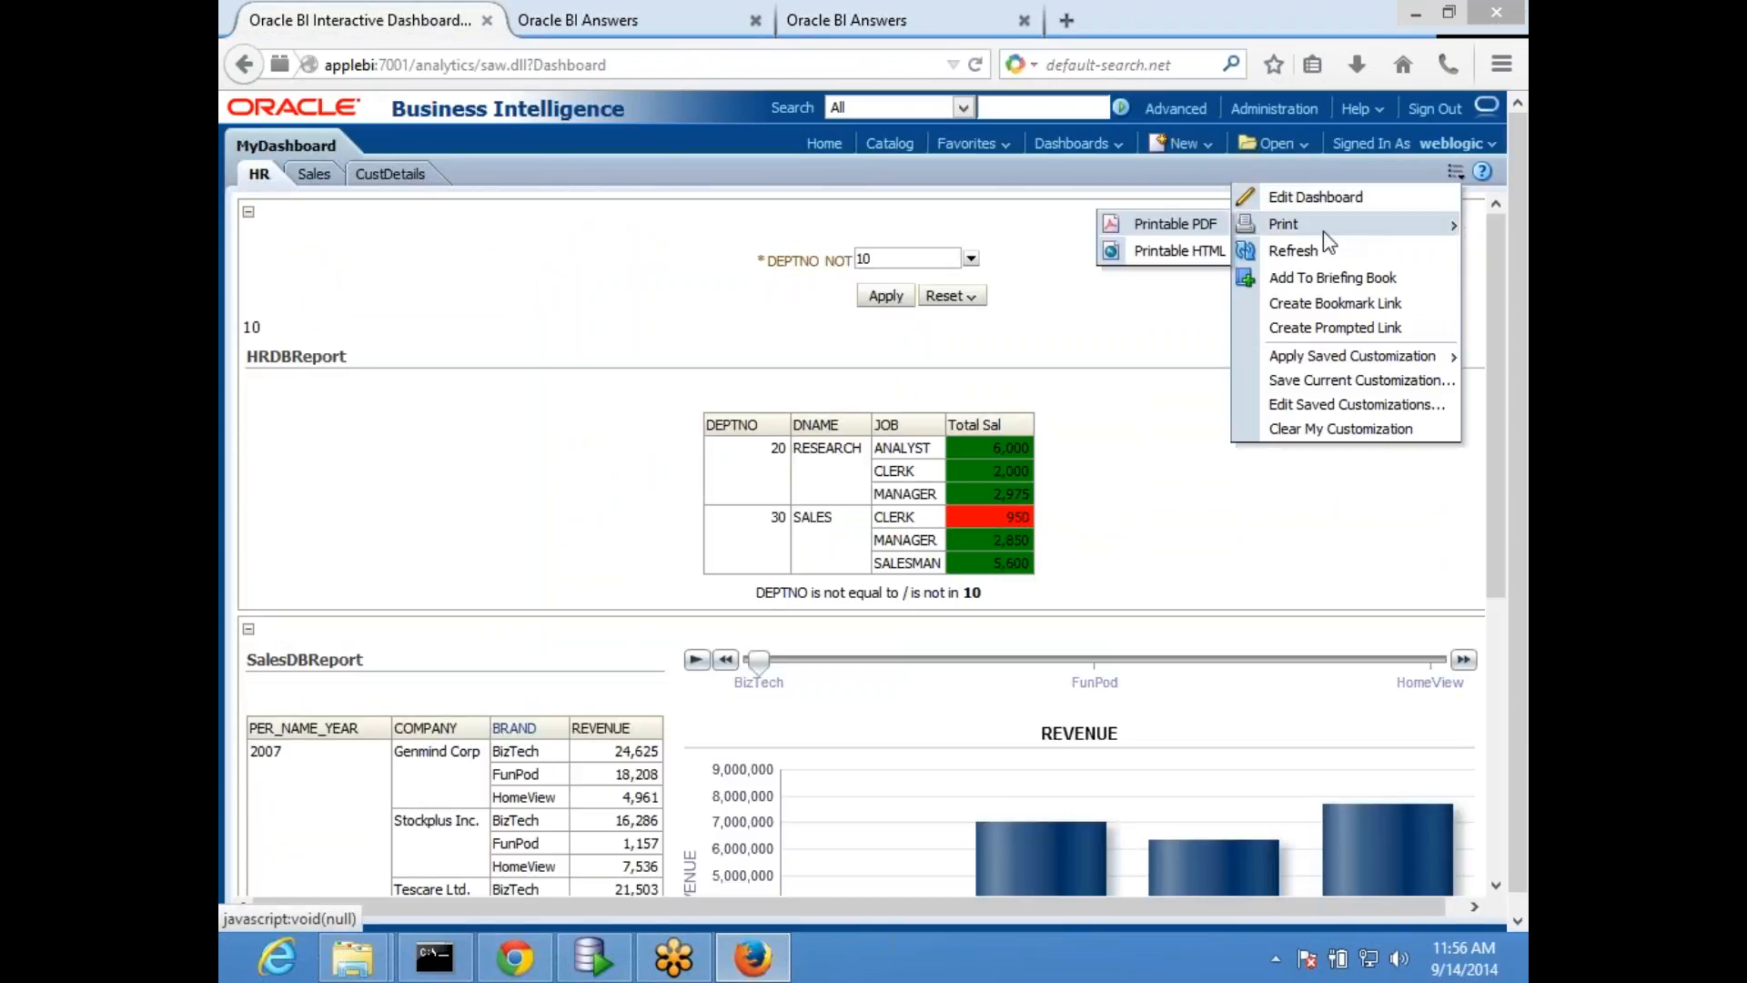
{"action": "left_click", "coordinate": [1310, 200]}
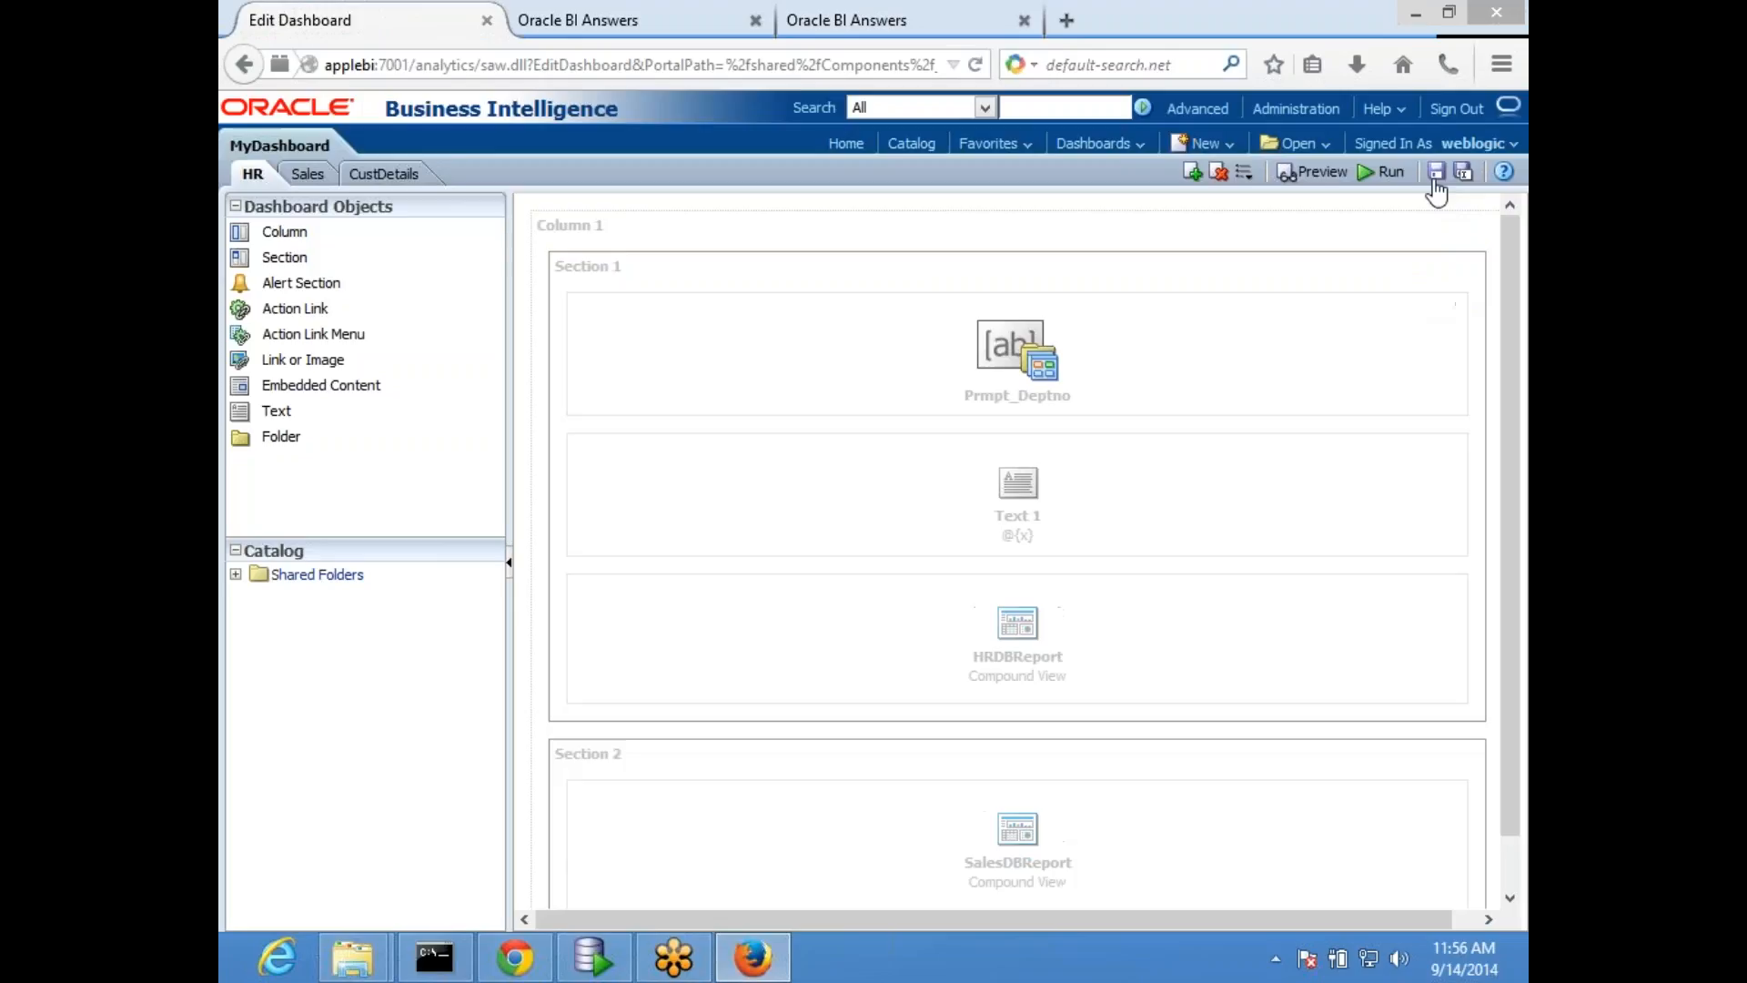
{"action": "left_click", "coordinate": [1436, 178]}
{"action": "left_click", "coordinate": [1383, 177]}
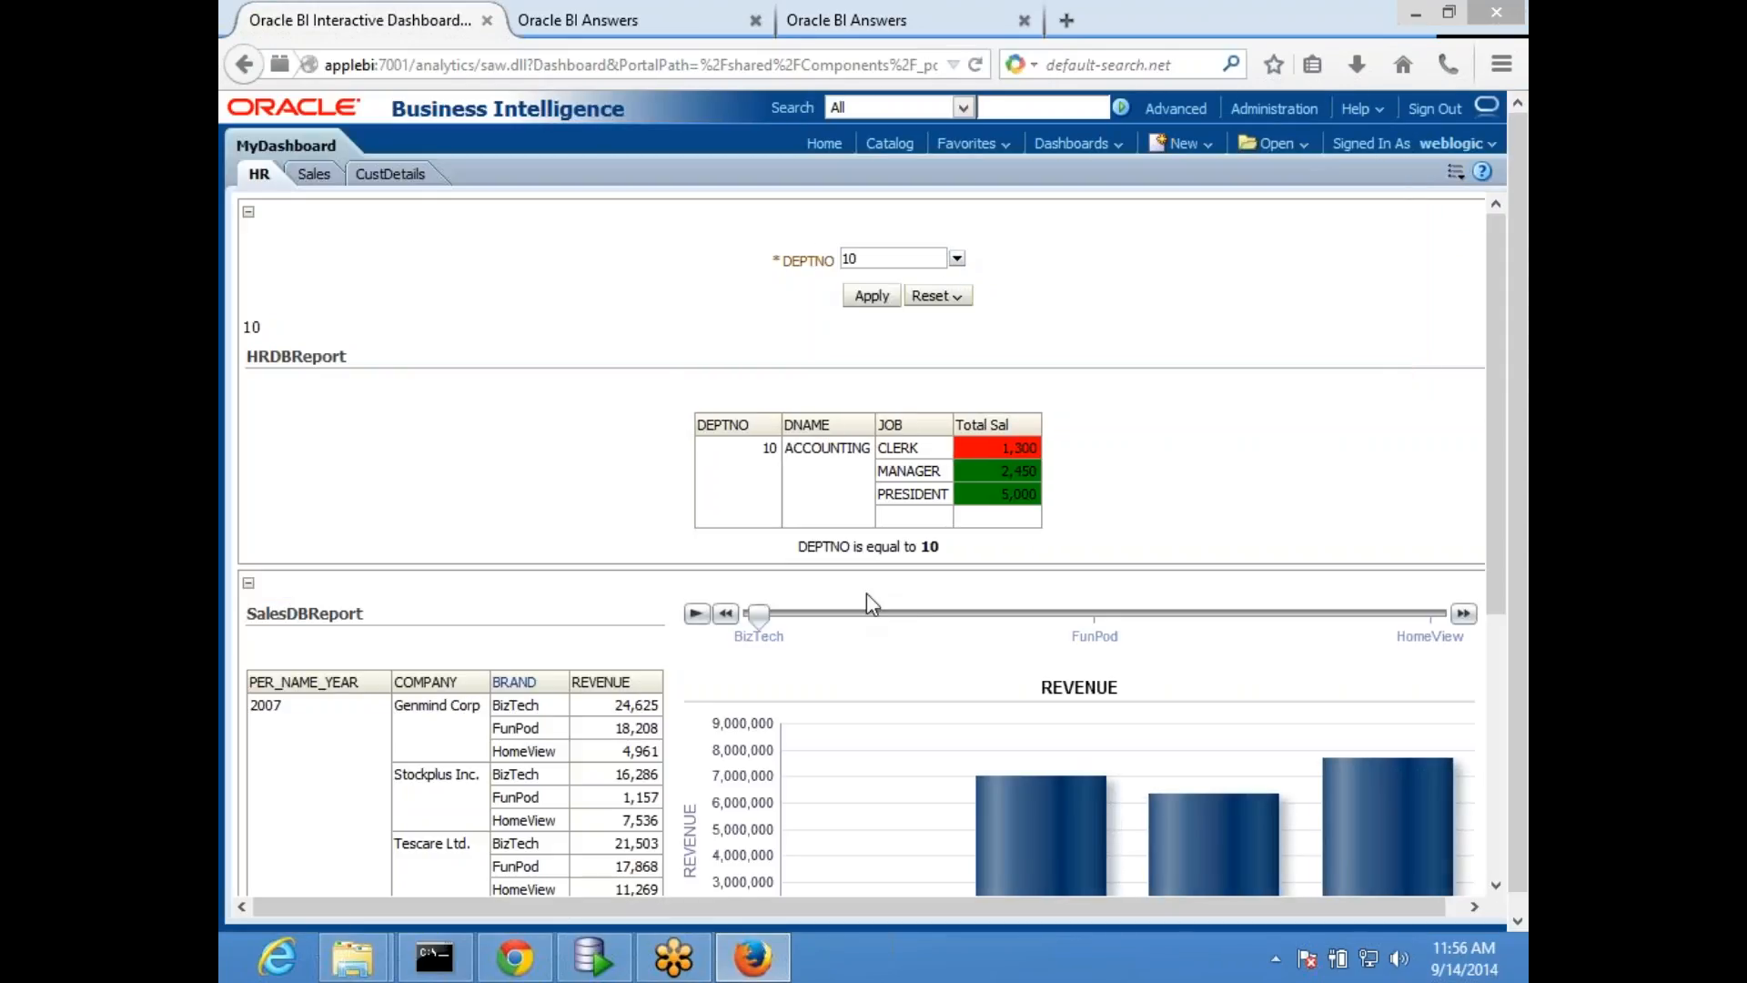
- Filter the HR page by DEPTNO (All Column Values) and apply the prompt
{"action": "left_click", "coordinate": [956, 262]}
{"action": "left_click", "coordinate": [834, 287]}
{"action": "left_click", "coordinate": [896, 296]}
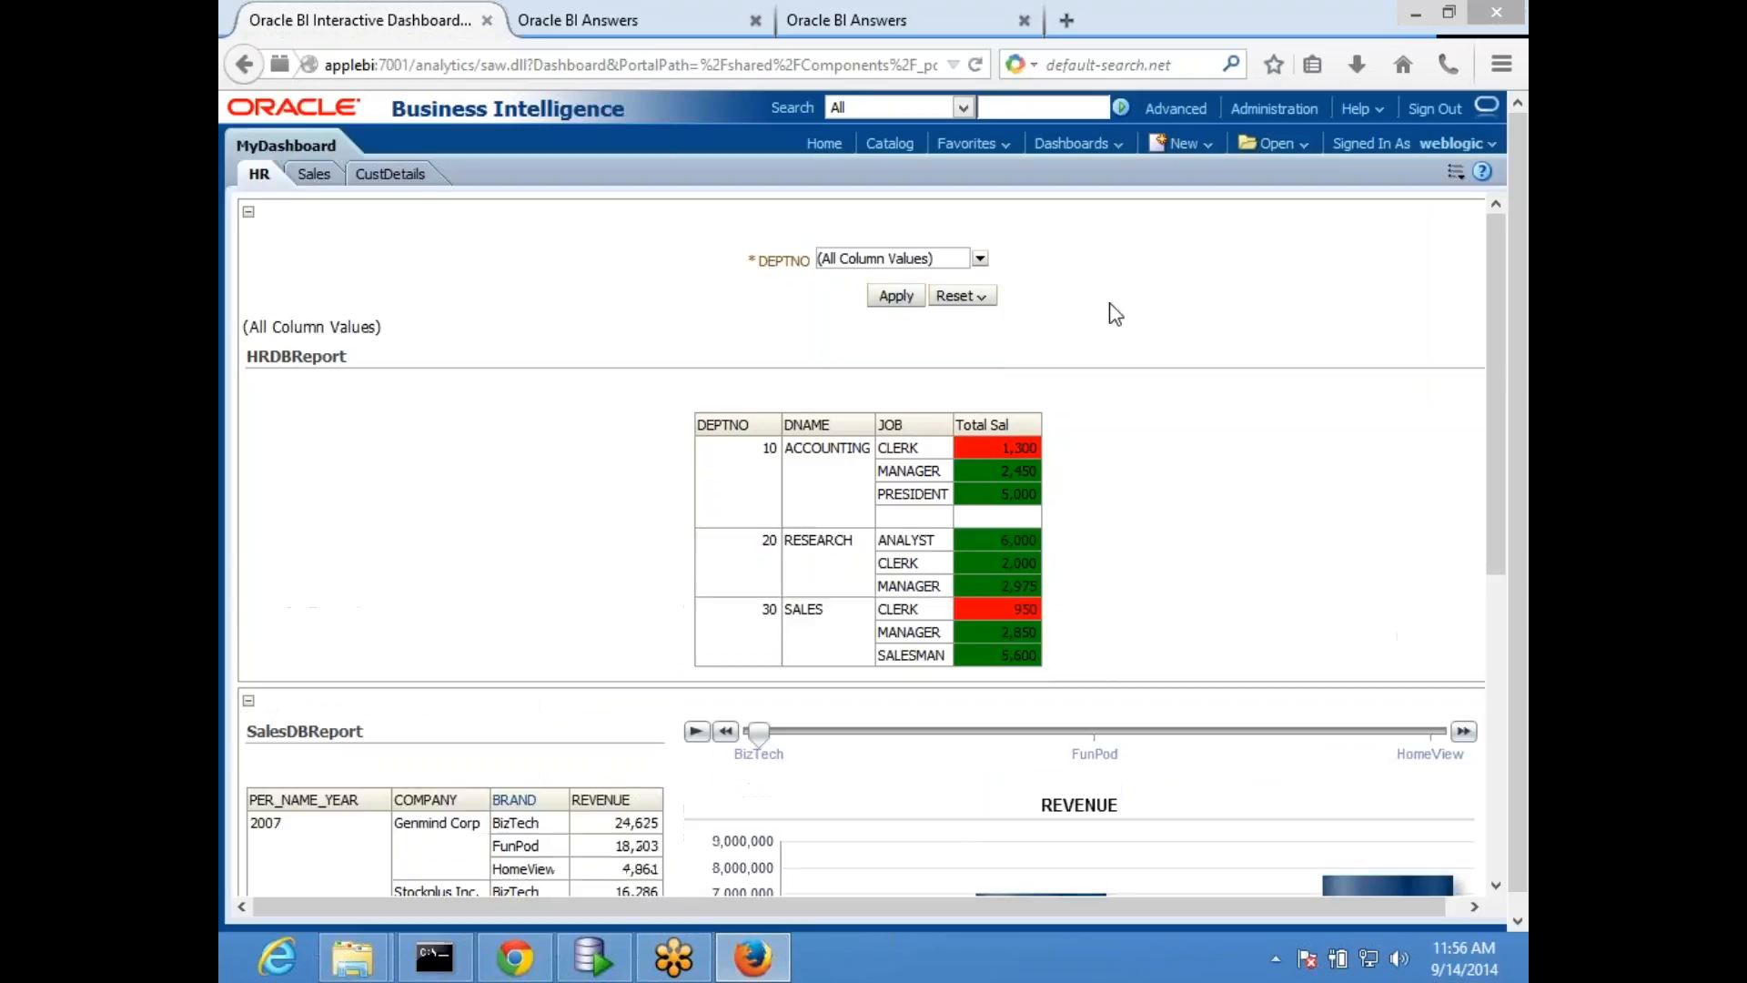
- Limit the HR page's DEPTNO prompt to the values 10 and 20 and apply it
{"action": "left_click", "coordinate": [964, 258]}
{"action": "left_click", "coordinate": [980, 261]}
{"action": "left_click", "coordinate": [1133, 286]}
{"action": "left_click", "coordinate": [981, 261]}
{"action": "left_click", "coordinate": [834, 286]}
{"action": "left_click", "coordinate": [834, 310]}
{"action": "left_click", "coordinate": [834, 335]}
{"action": "left_click", "coordinate": [1121, 326]}
{"action": "left_click", "coordinate": [897, 296]}
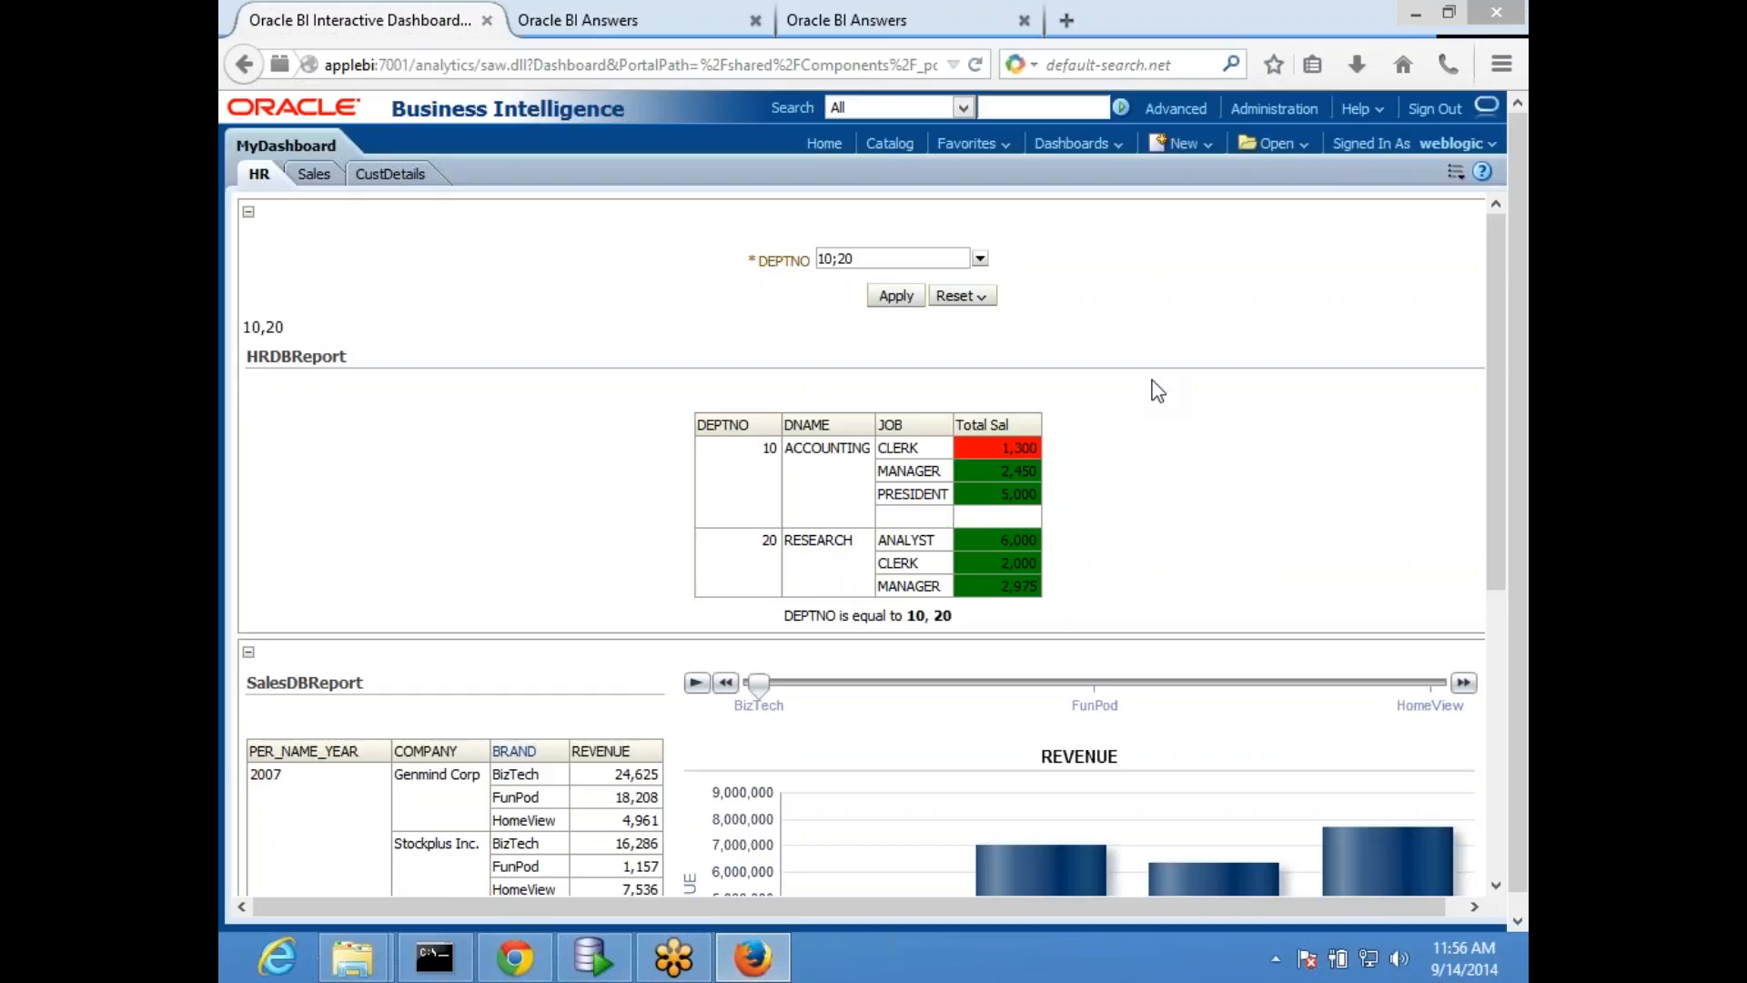
- Open prmpt_Deptno's DEPTNO prompt for editing and try Text Field as its user input before returning to Choice List
{"action": "left_click", "coordinate": [843, 20]}
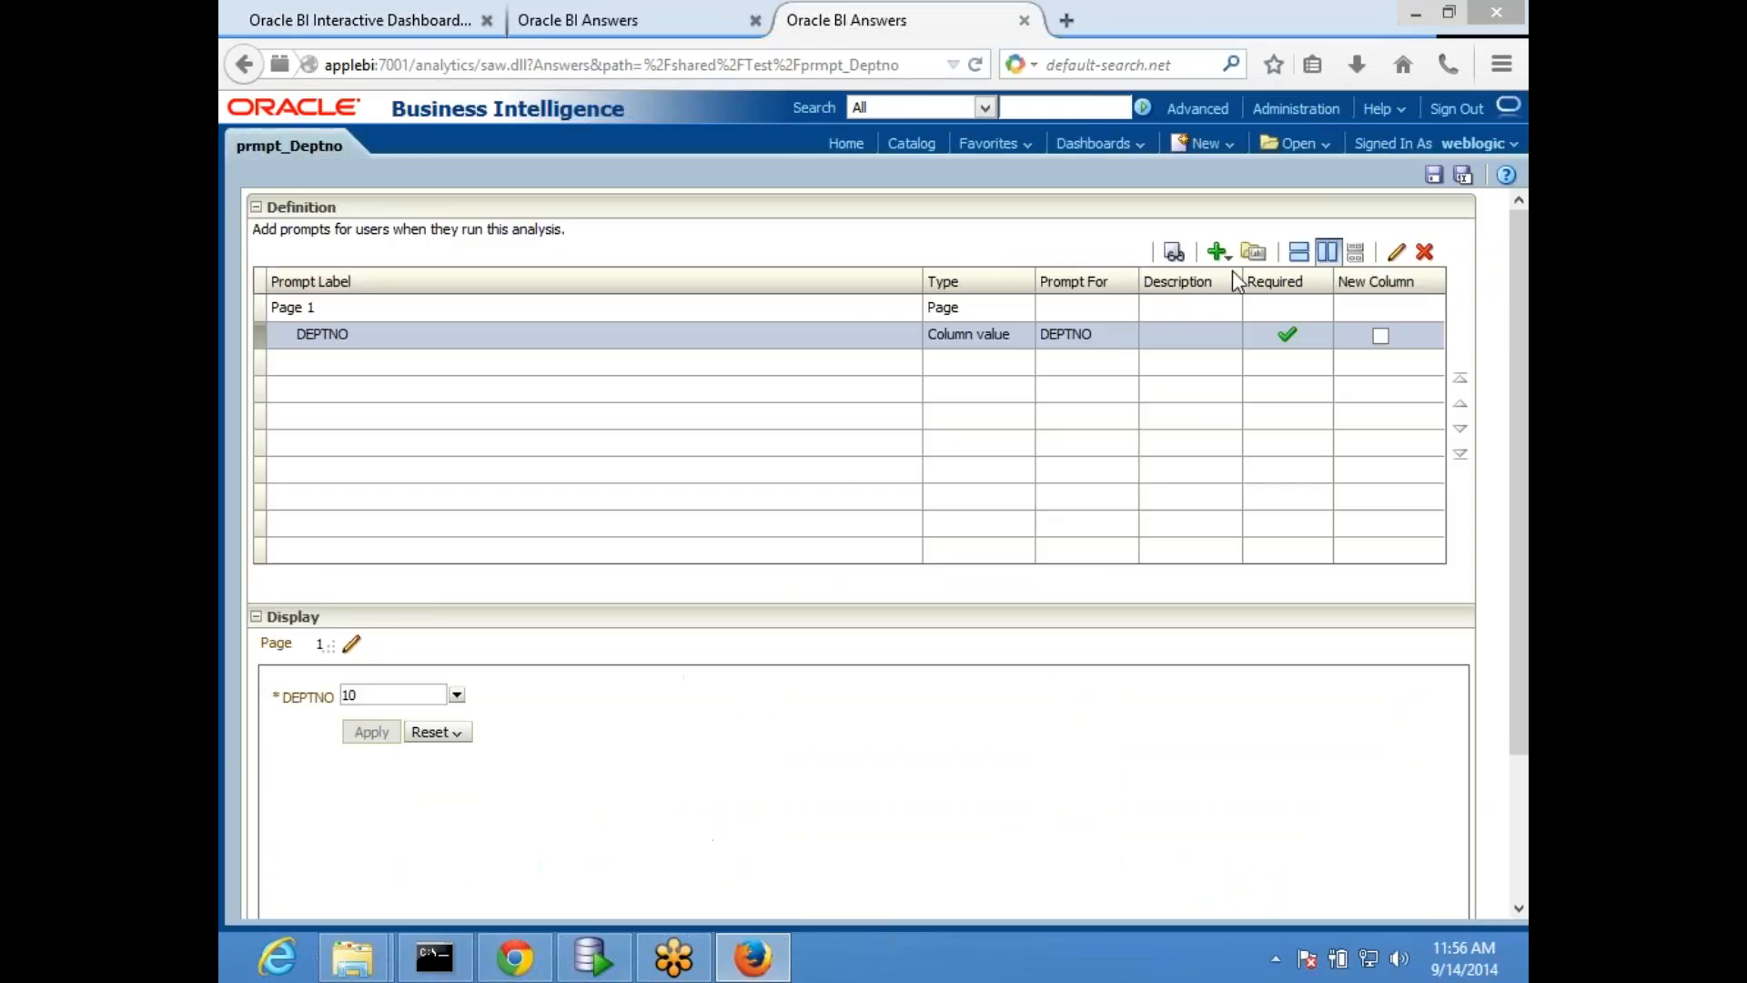
{"action": "left_click", "coordinate": [1397, 255]}
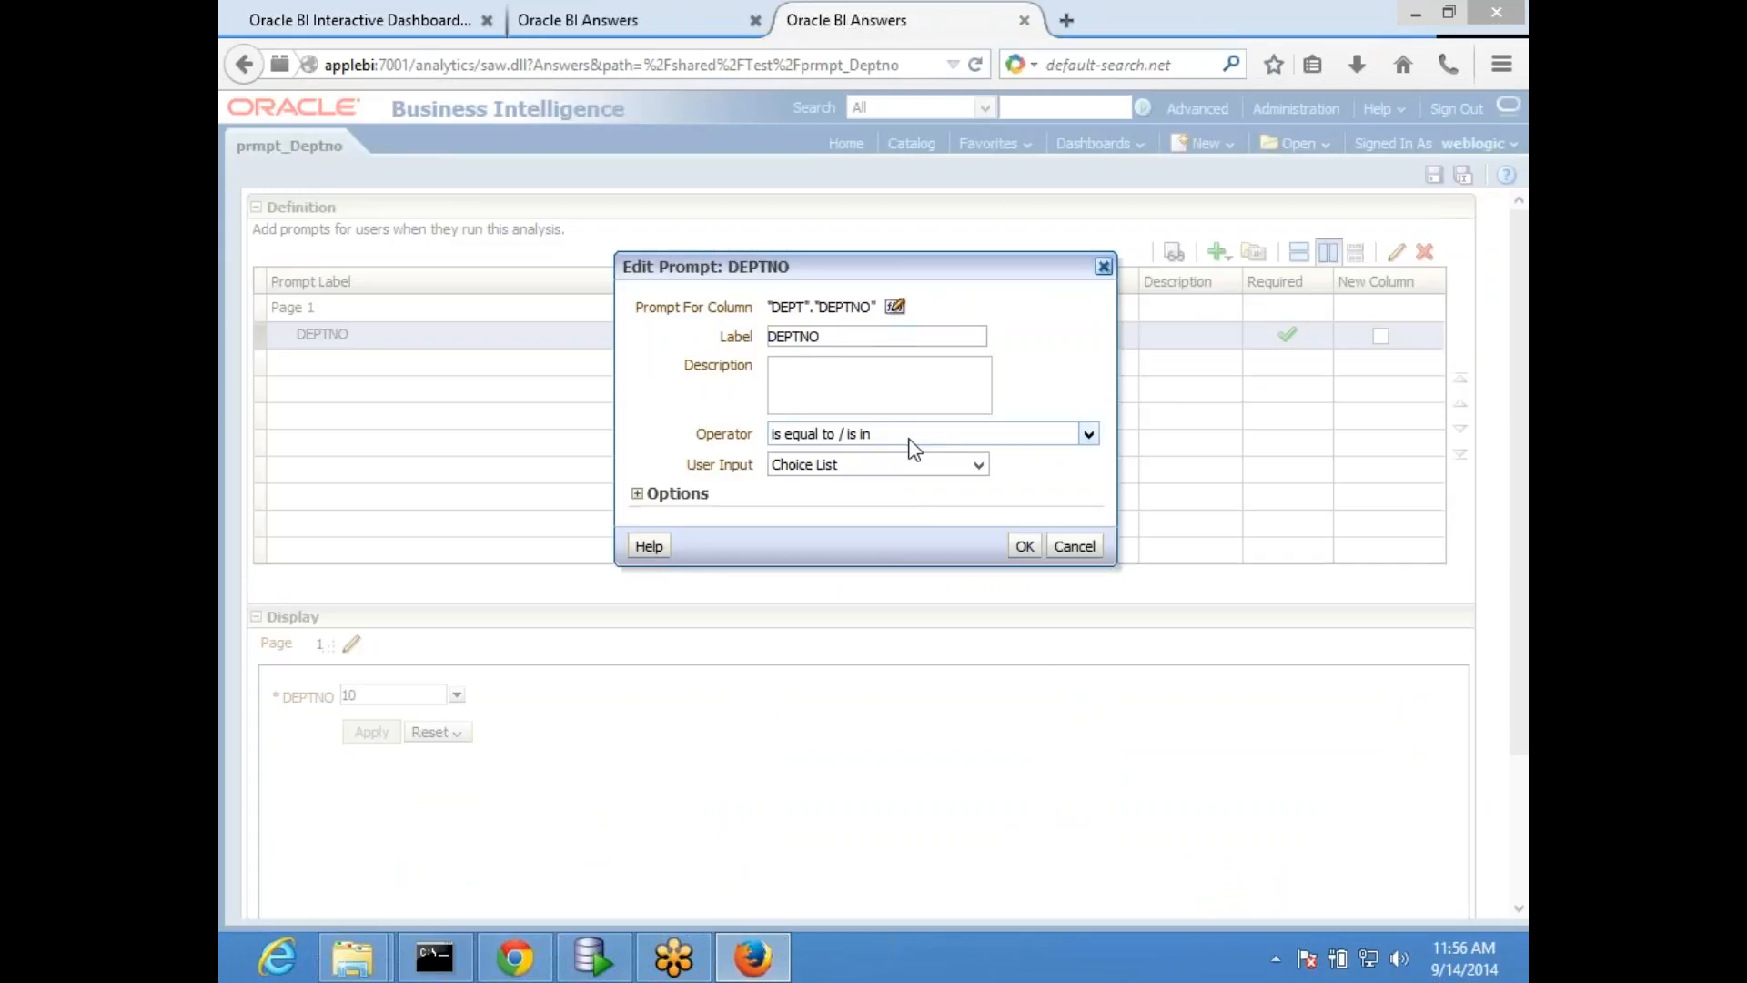
{"action": "left_click", "coordinate": [978, 465]}
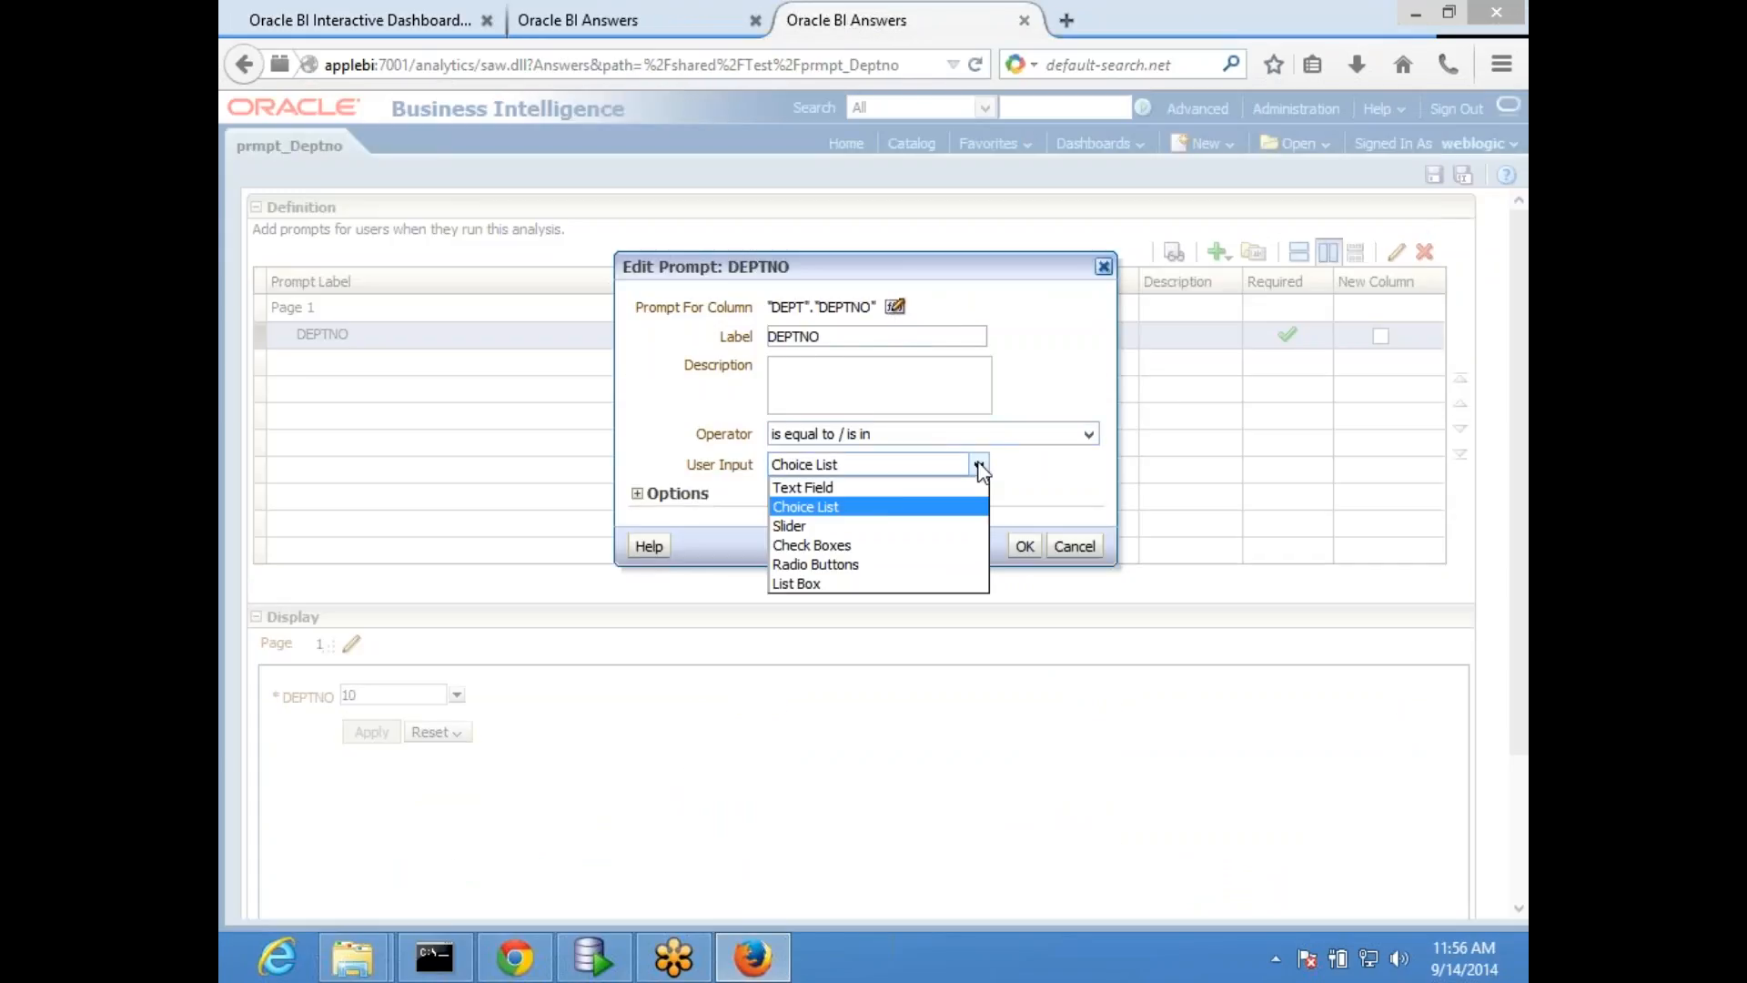
{"action": "left_click", "coordinate": [901, 488]}
{"action": "left_click", "coordinate": [978, 465]}
{"action": "left_click", "coordinate": [865, 507]}
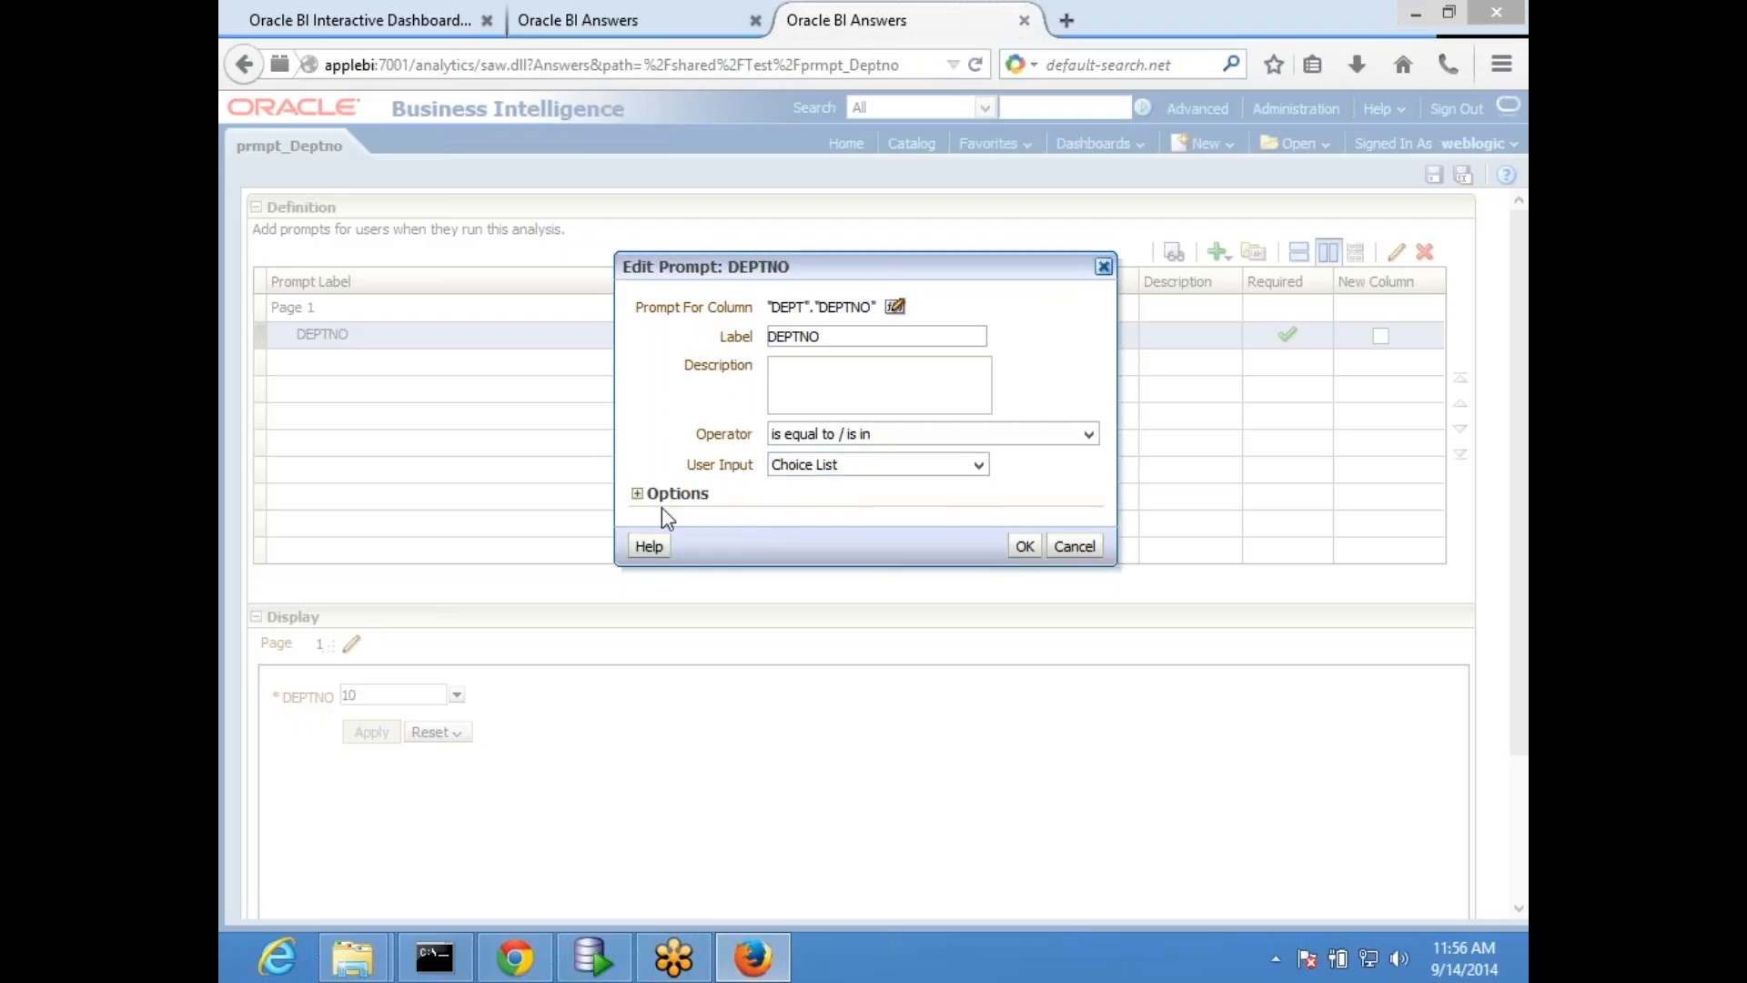
- Examine the SQL statements behind the DEPTNO prompt's choice list values and default selection, then close the prompt unchanged
{"action": "left_click", "coordinate": [637, 494]}
{"action": "left_click", "coordinate": [999, 599]}
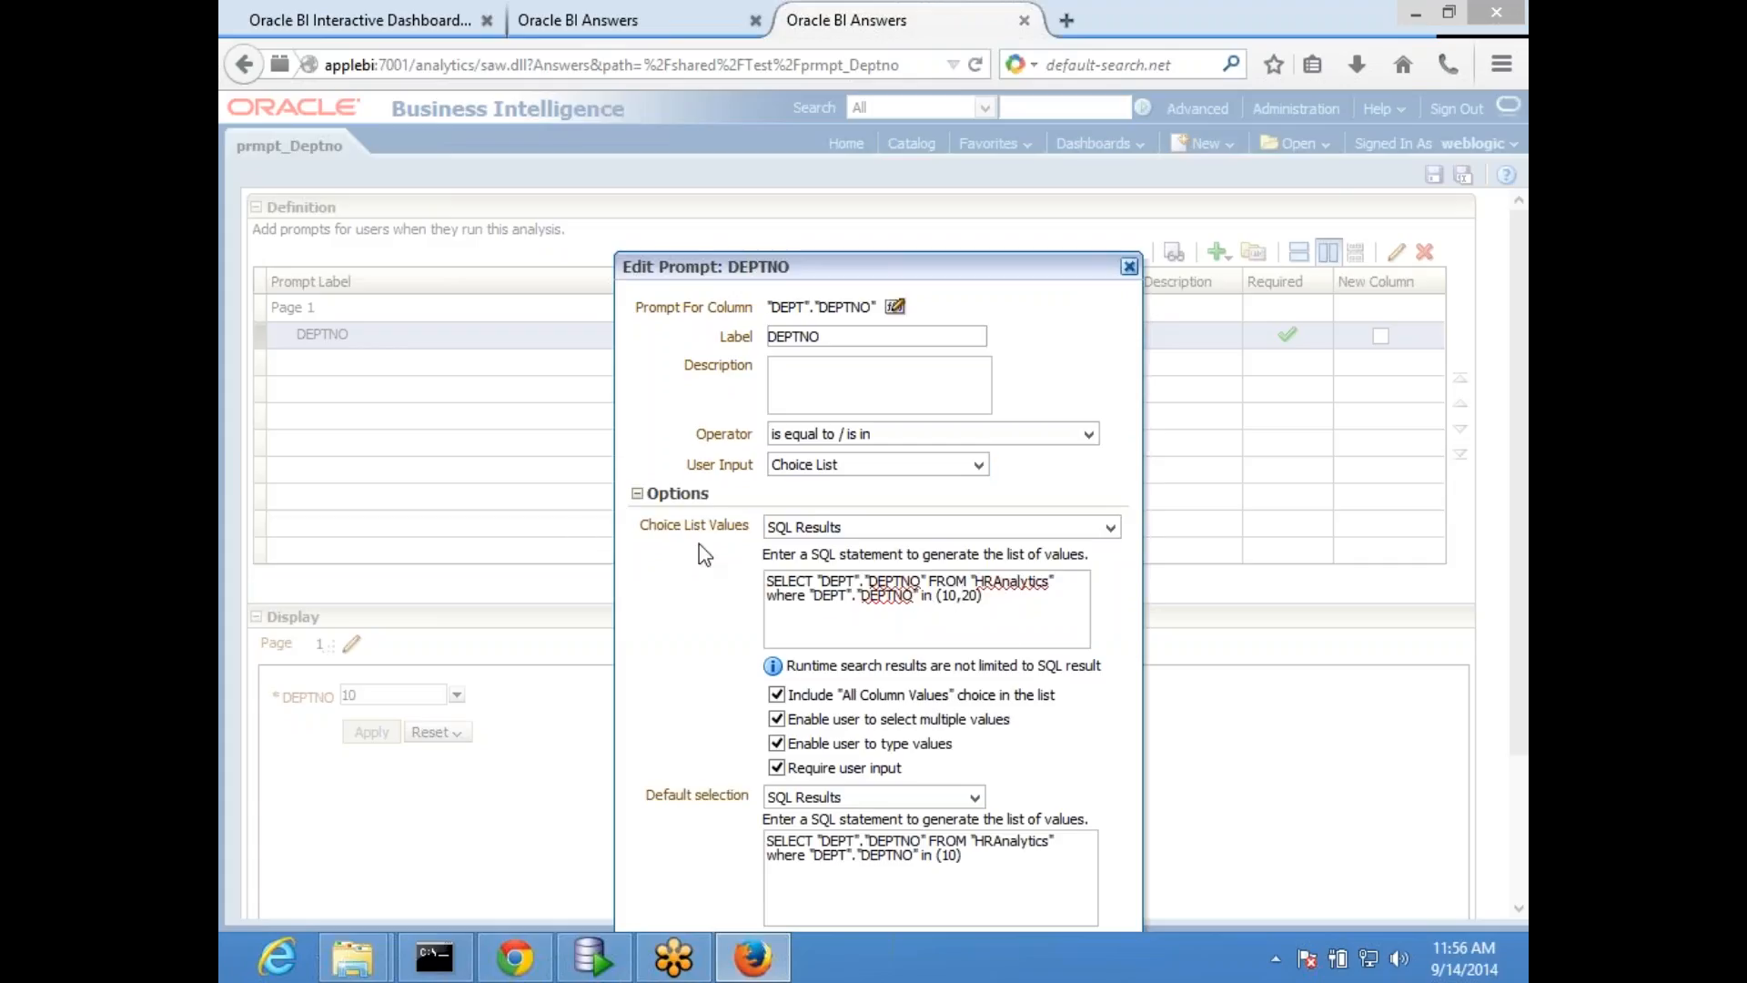
{"action": "left_click_drag", "start_coordinate": [1027, 608], "coordinate": [571, 589]}
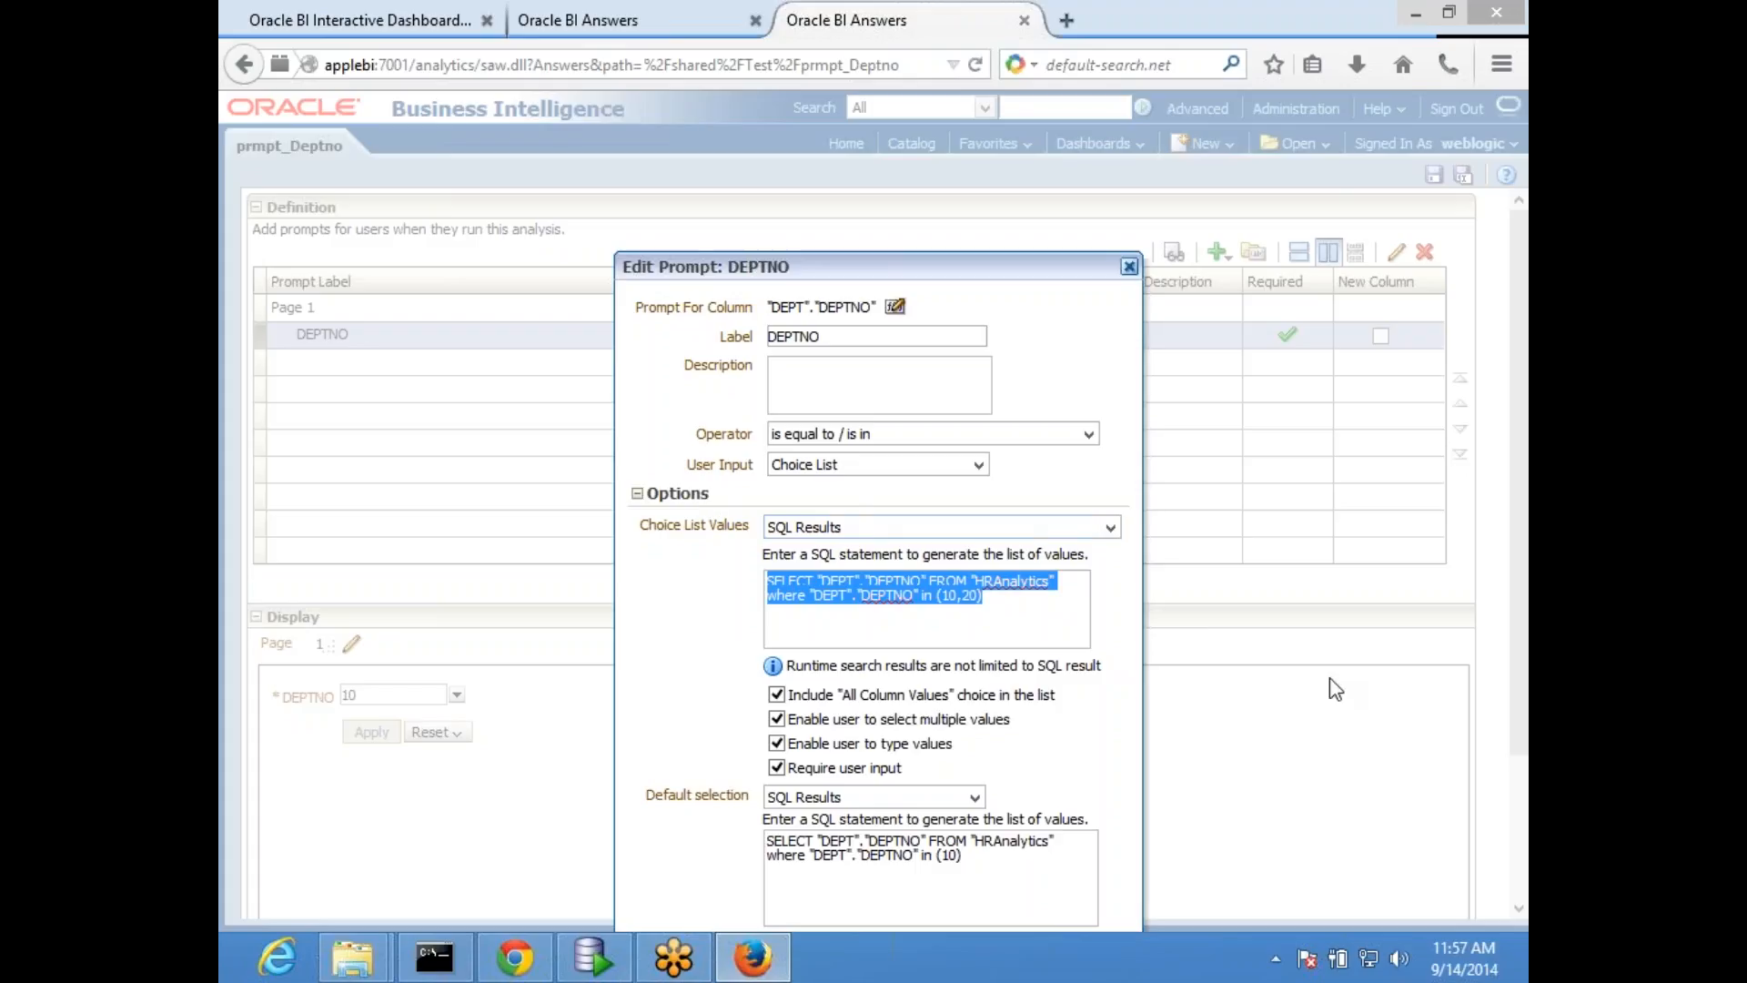
{"action": "left_click", "coordinate": [697, 576]}
{"action": "left_click", "coordinate": [868, 609]}
{"action": "left_click", "coordinate": [1030, 879]}
{"action": "left_click_drag", "start_coordinate": [1030, 879], "coordinate": [442, 790]}
{"action": "left_click_drag", "start_coordinate": [1010, 886], "coordinate": [647, 801]}
{"action": "left_click", "coordinate": [1129, 266]}
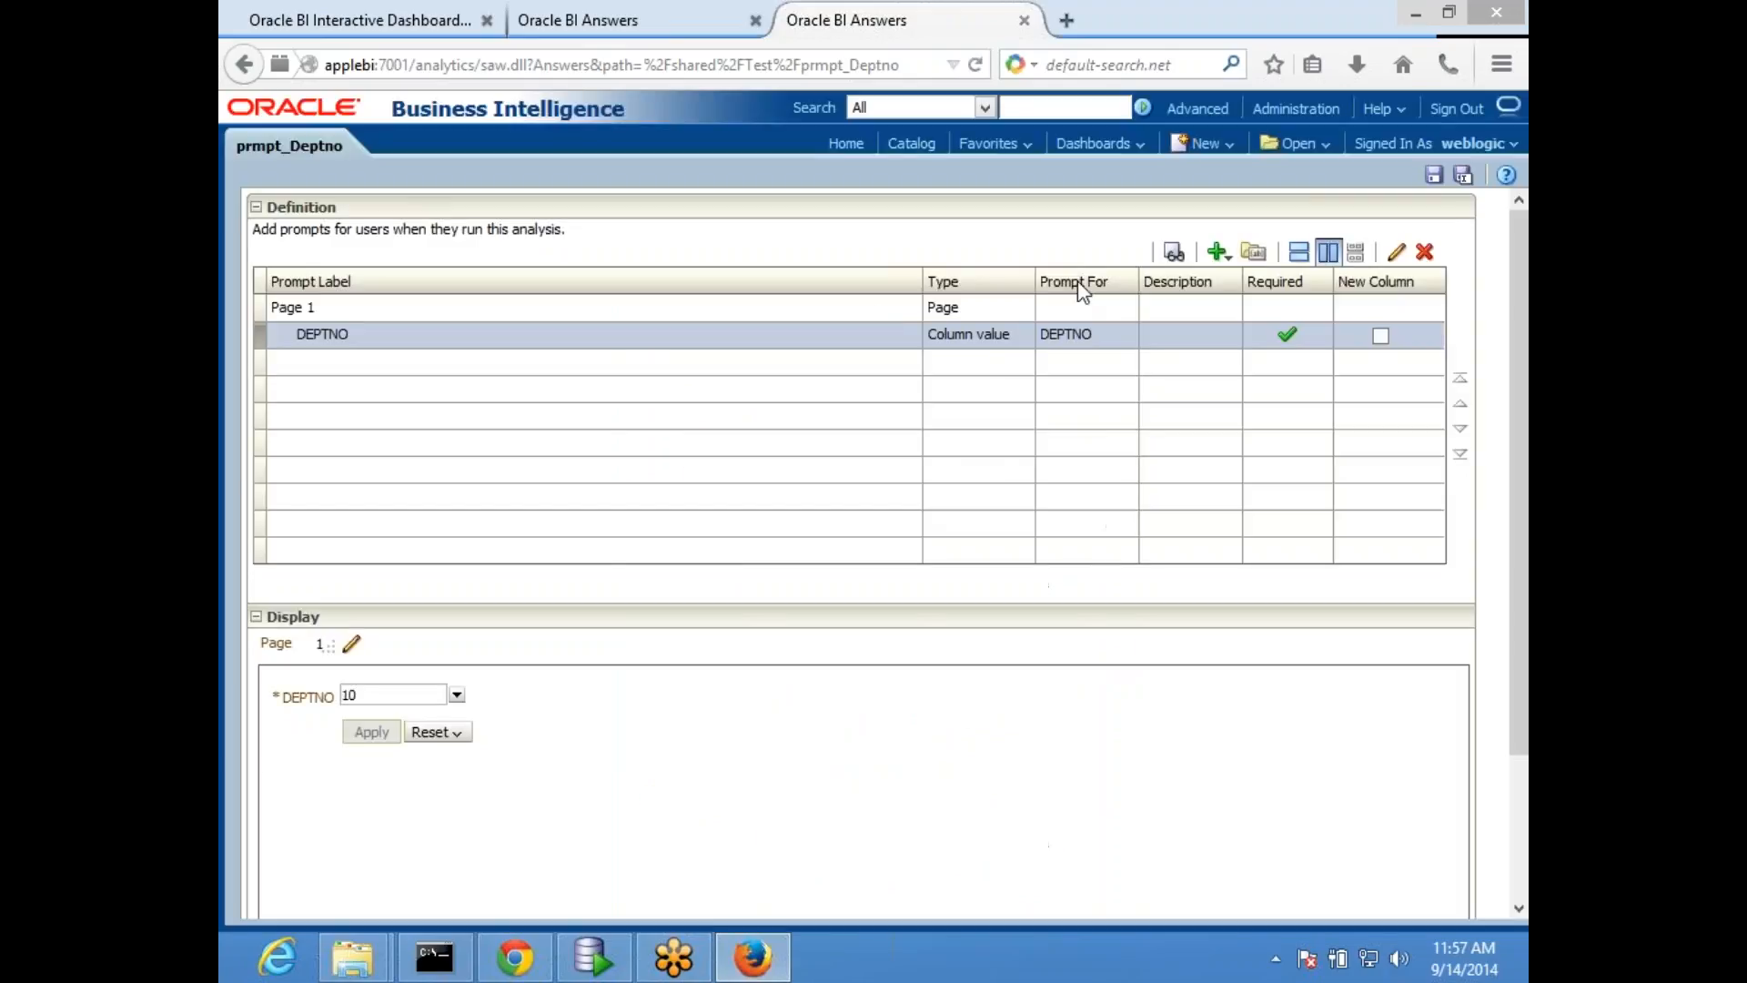
- Return to MyDashboard and refresh its HR page
{"action": "left_click", "coordinate": [382, 20]}
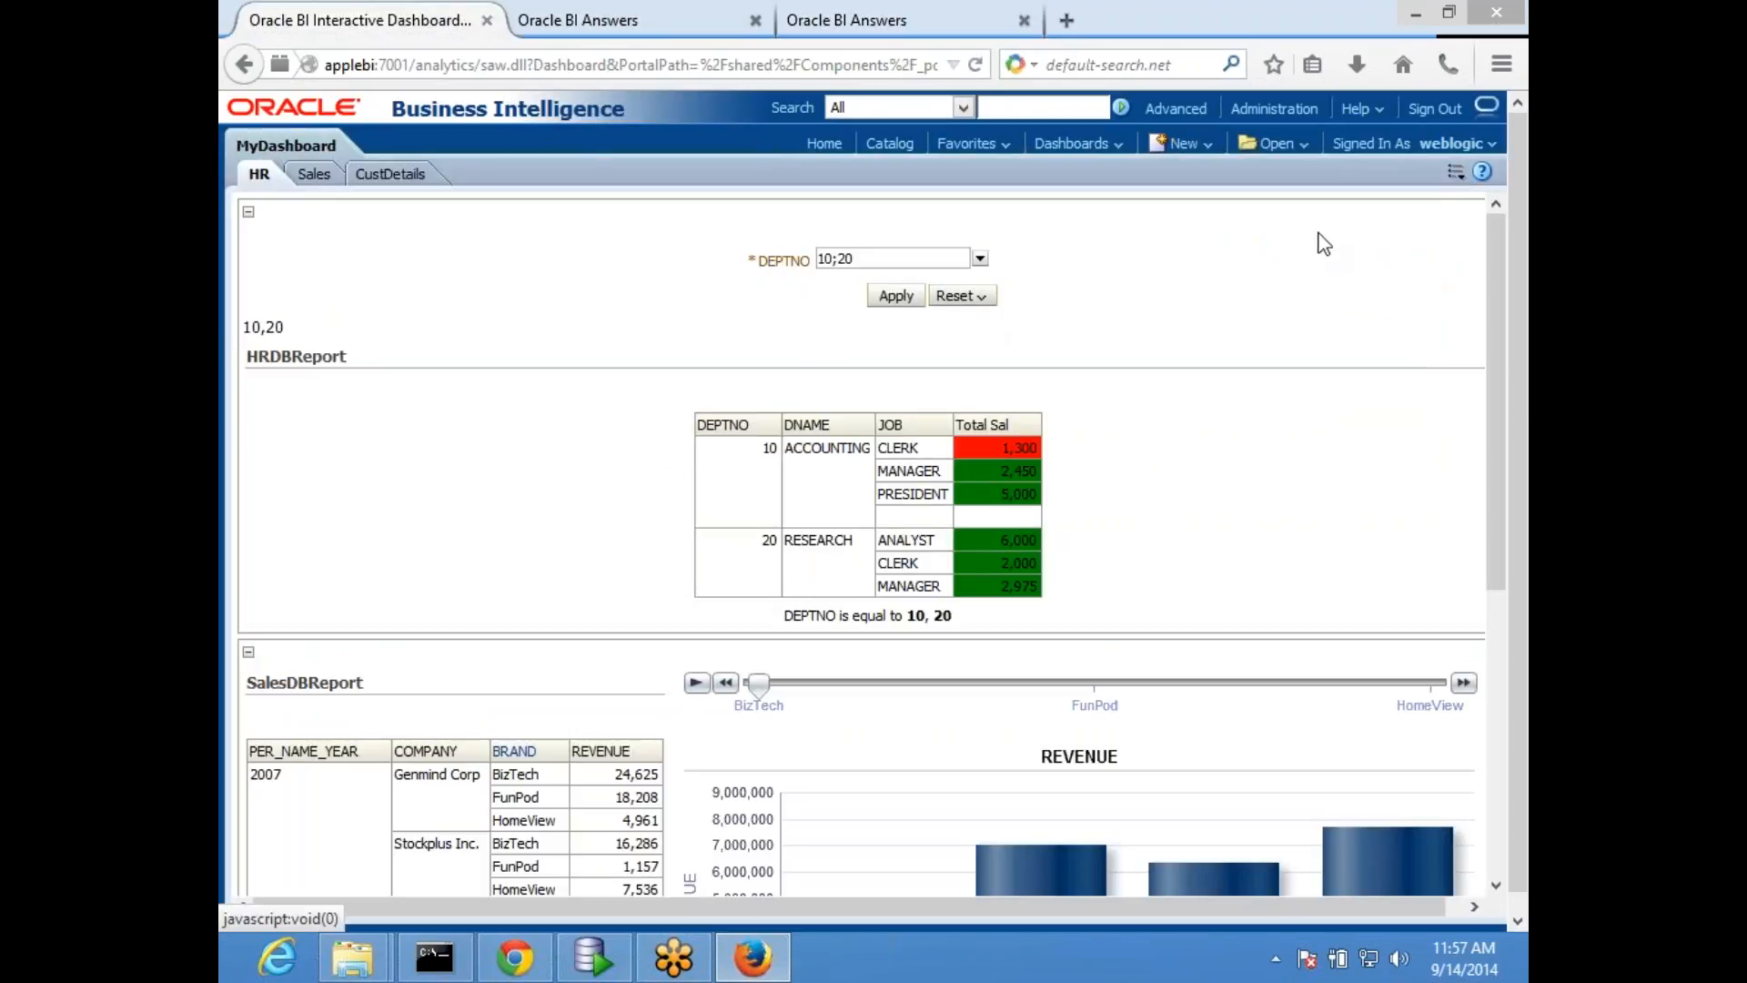
{"action": "left_click", "coordinate": [1456, 172]}
{"action": "left_click", "coordinate": [1293, 251]}
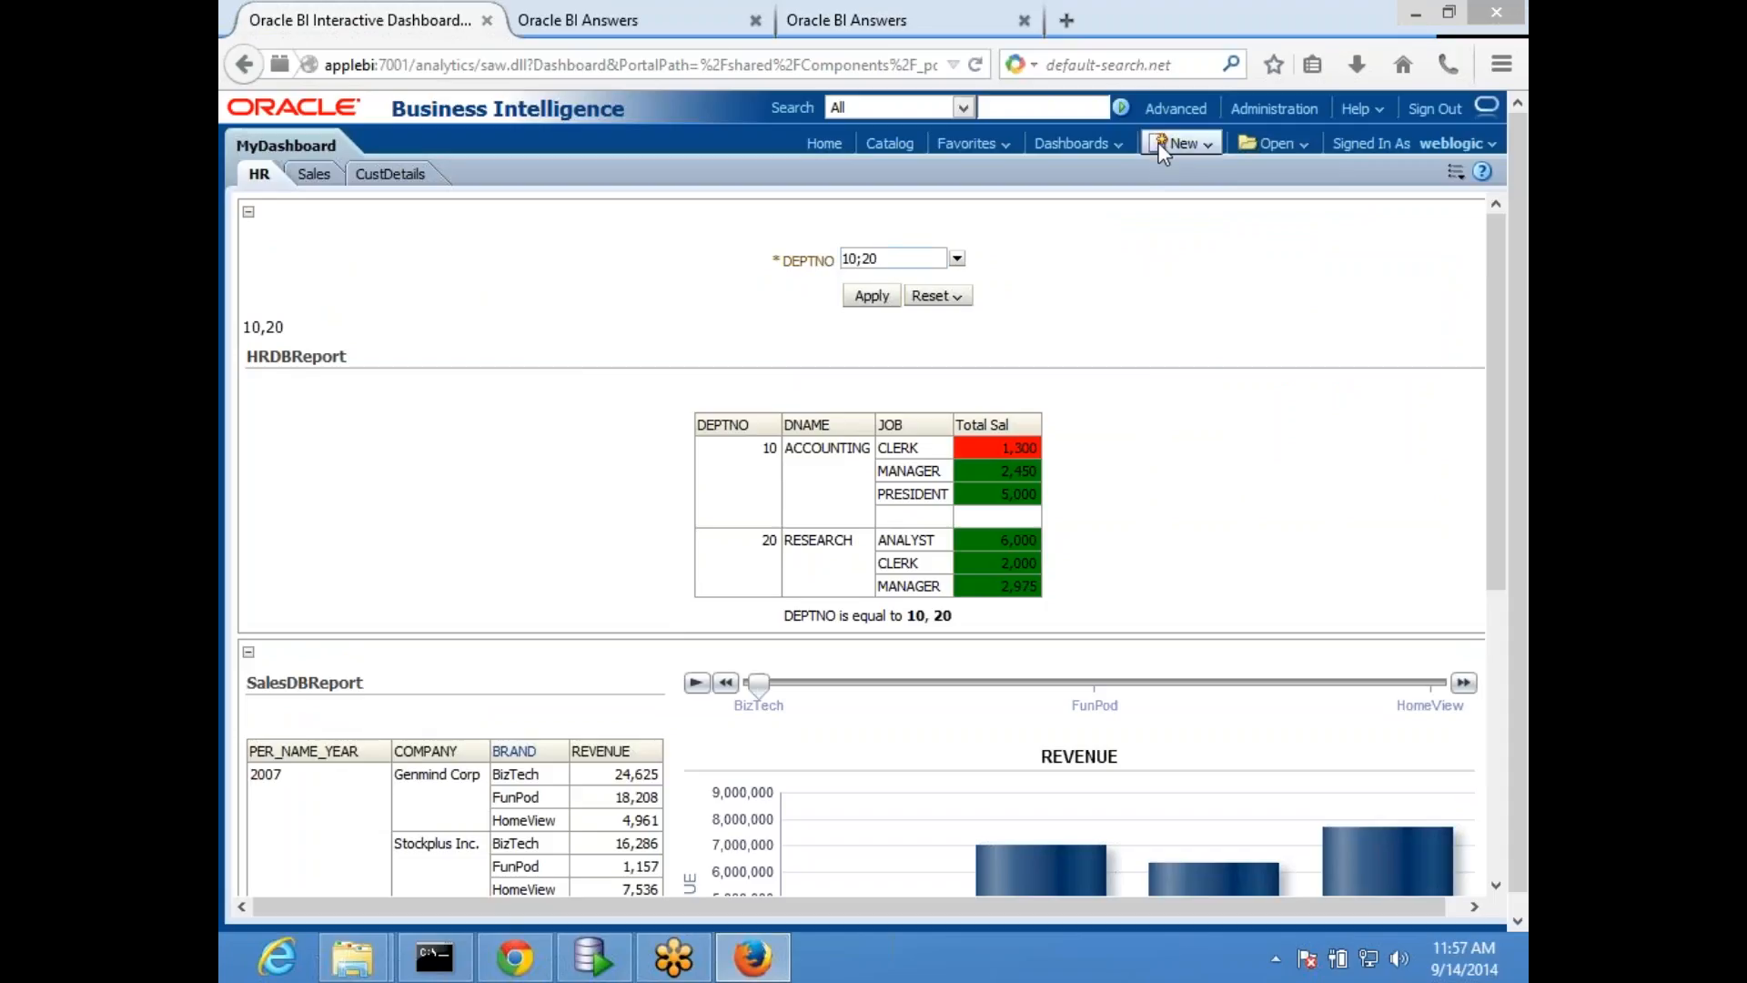
- Reopen MyDashboard from the list of dashboards so its HR page loads with the default DEPTNO selection
{"action": "left_click", "coordinate": [1100, 140]}
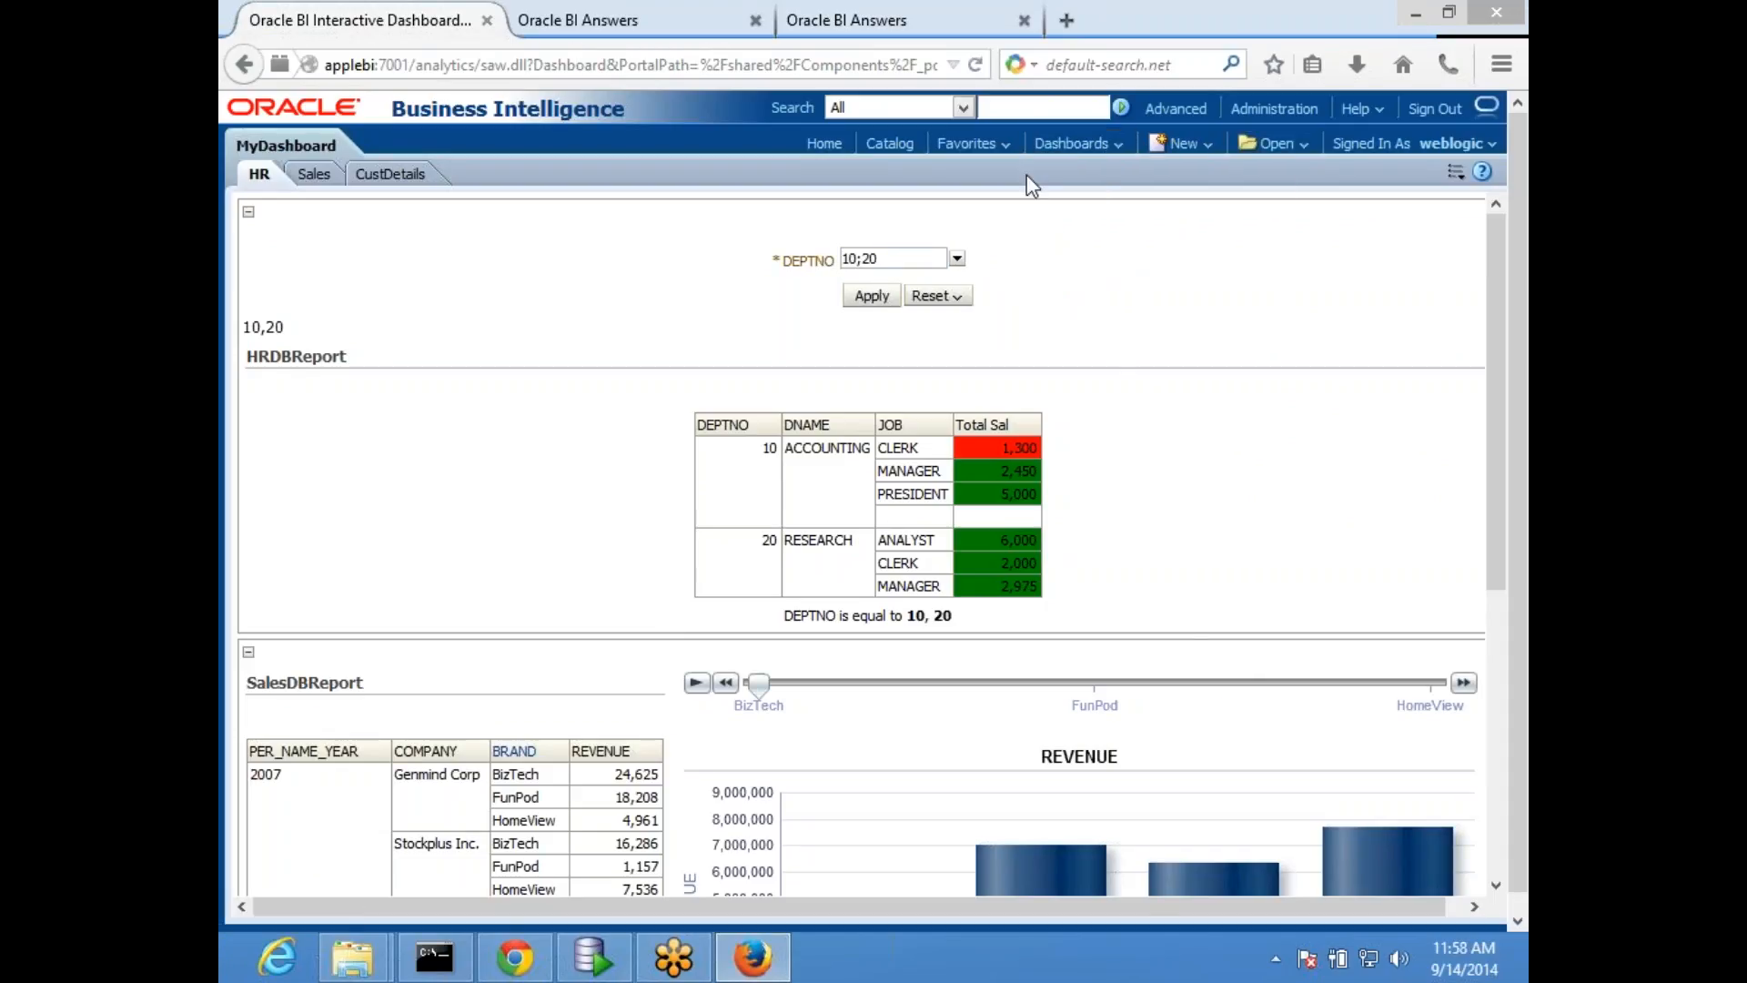
{"action": "left_click", "coordinate": [1069, 145]}
{"action": "left_click", "coordinate": [1107, 239]}
{"action": "left_click", "coordinate": [1107, 145]}
{"action": "left_click", "coordinate": [1096, 182]}
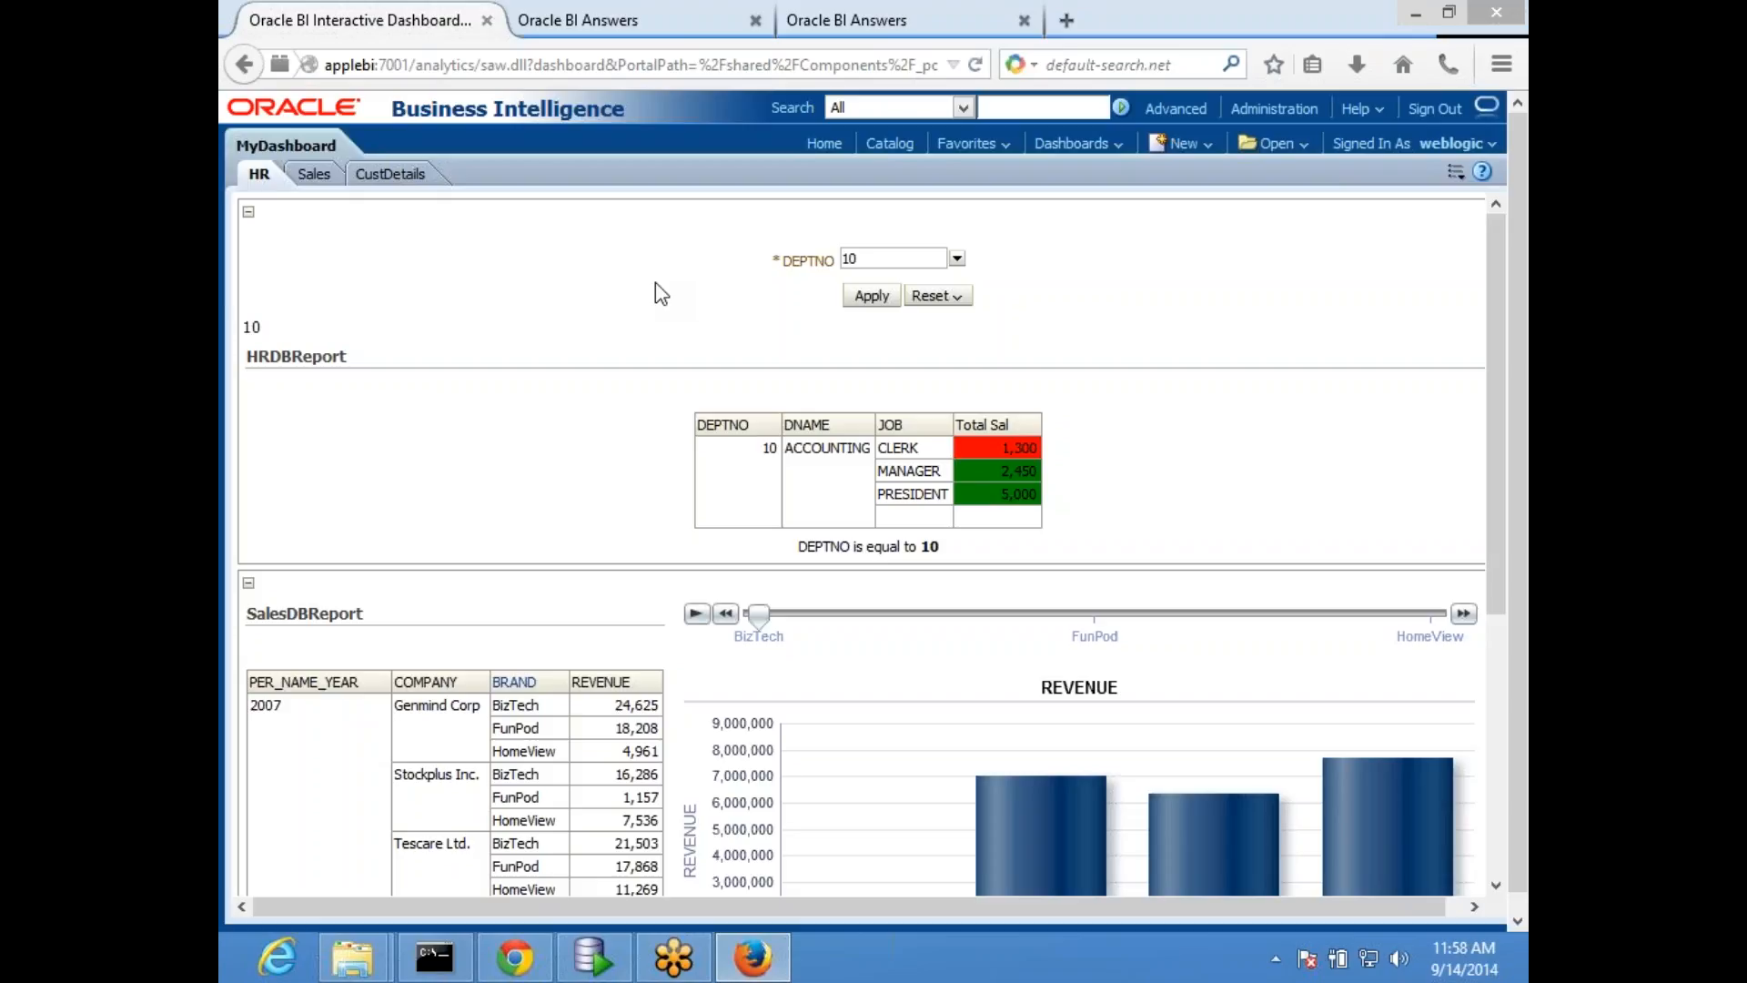
- Review the default selection SQL of the DEPTNO prompt in prmpt_Deptno and close the prompt unchanged
{"action": "left_click", "coordinate": [889, 18]}
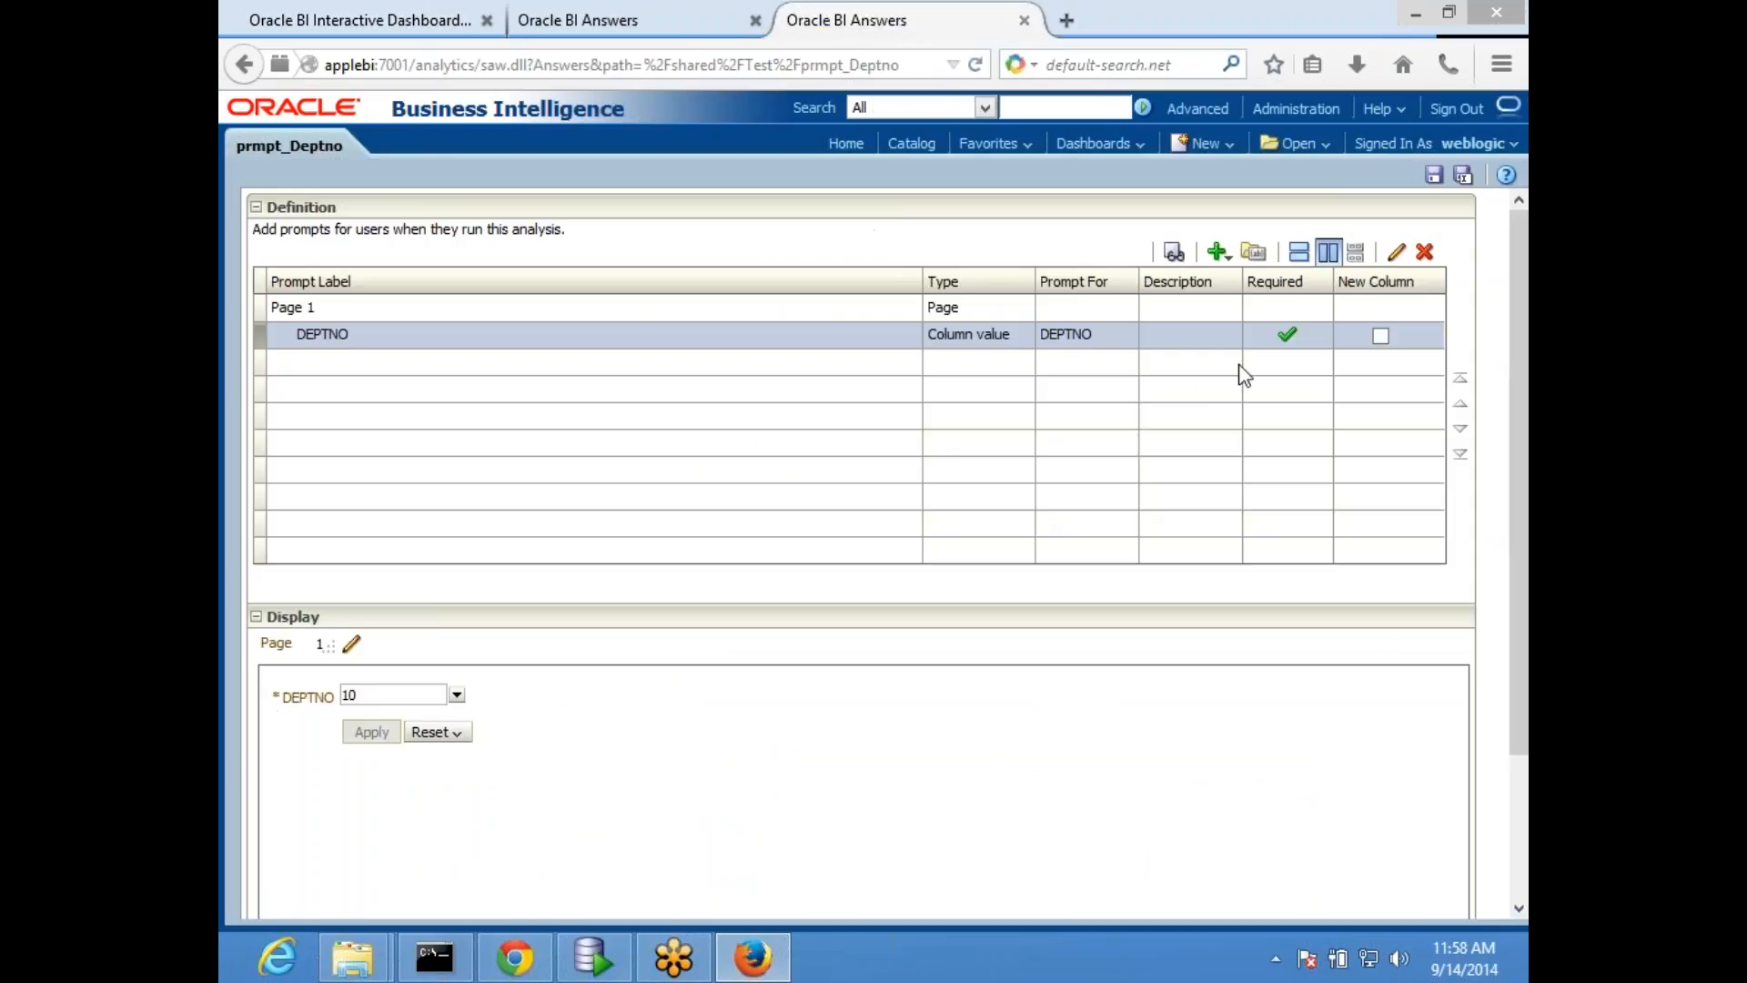
{"action": "left_click", "coordinate": [1396, 252]}
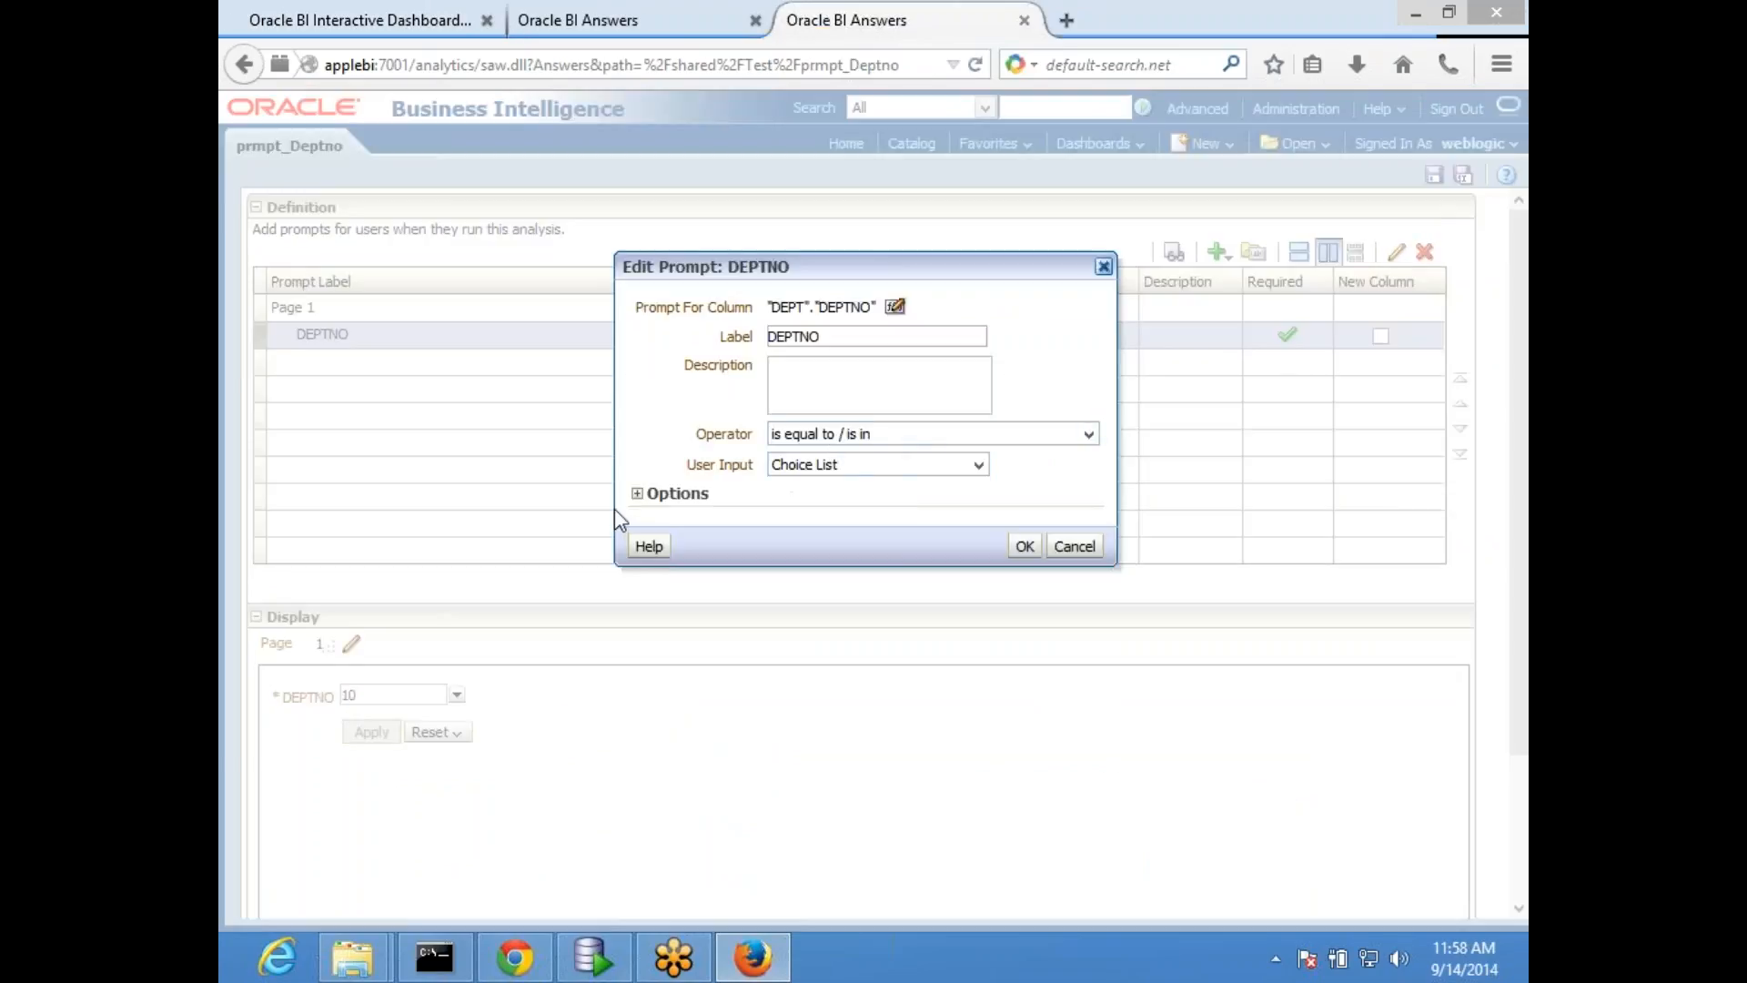
{"action": "left_click", "coordinate": [637, 493]}
{"action": "left_click", "coordinate": [1021, 876]}
{"action": "key", "text": "ctrl+a"}
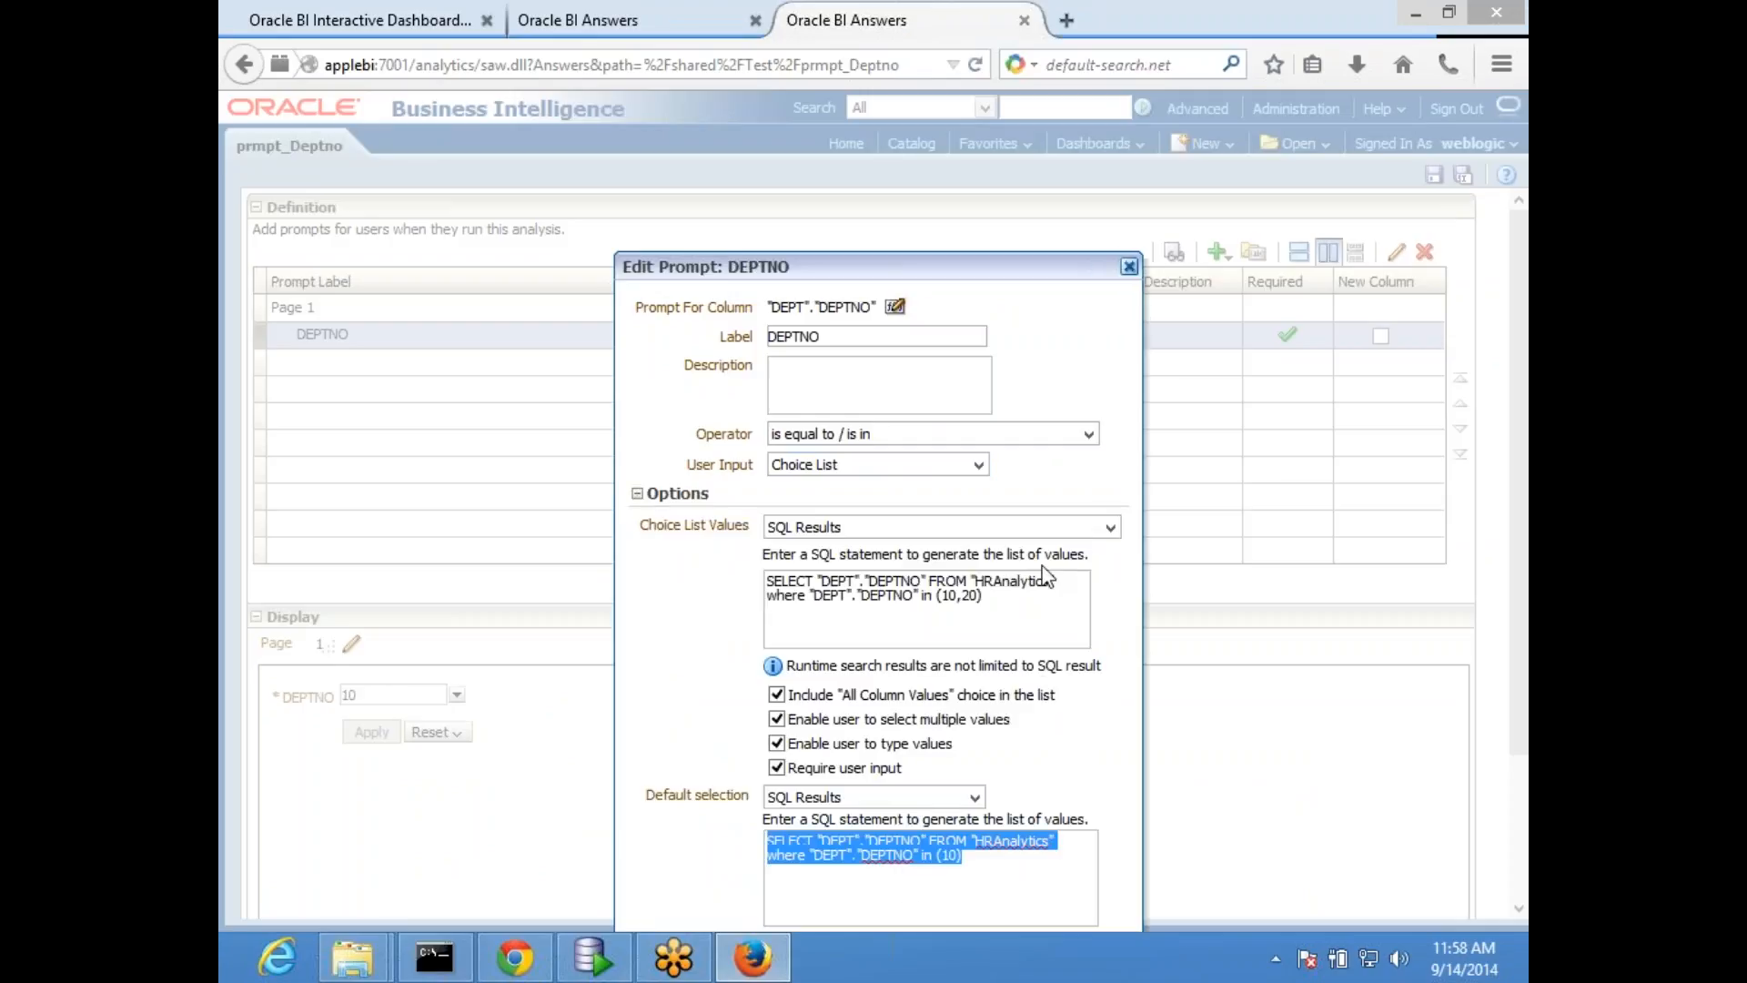
{"action": "left_click", "coordinate": [1128, 266]}
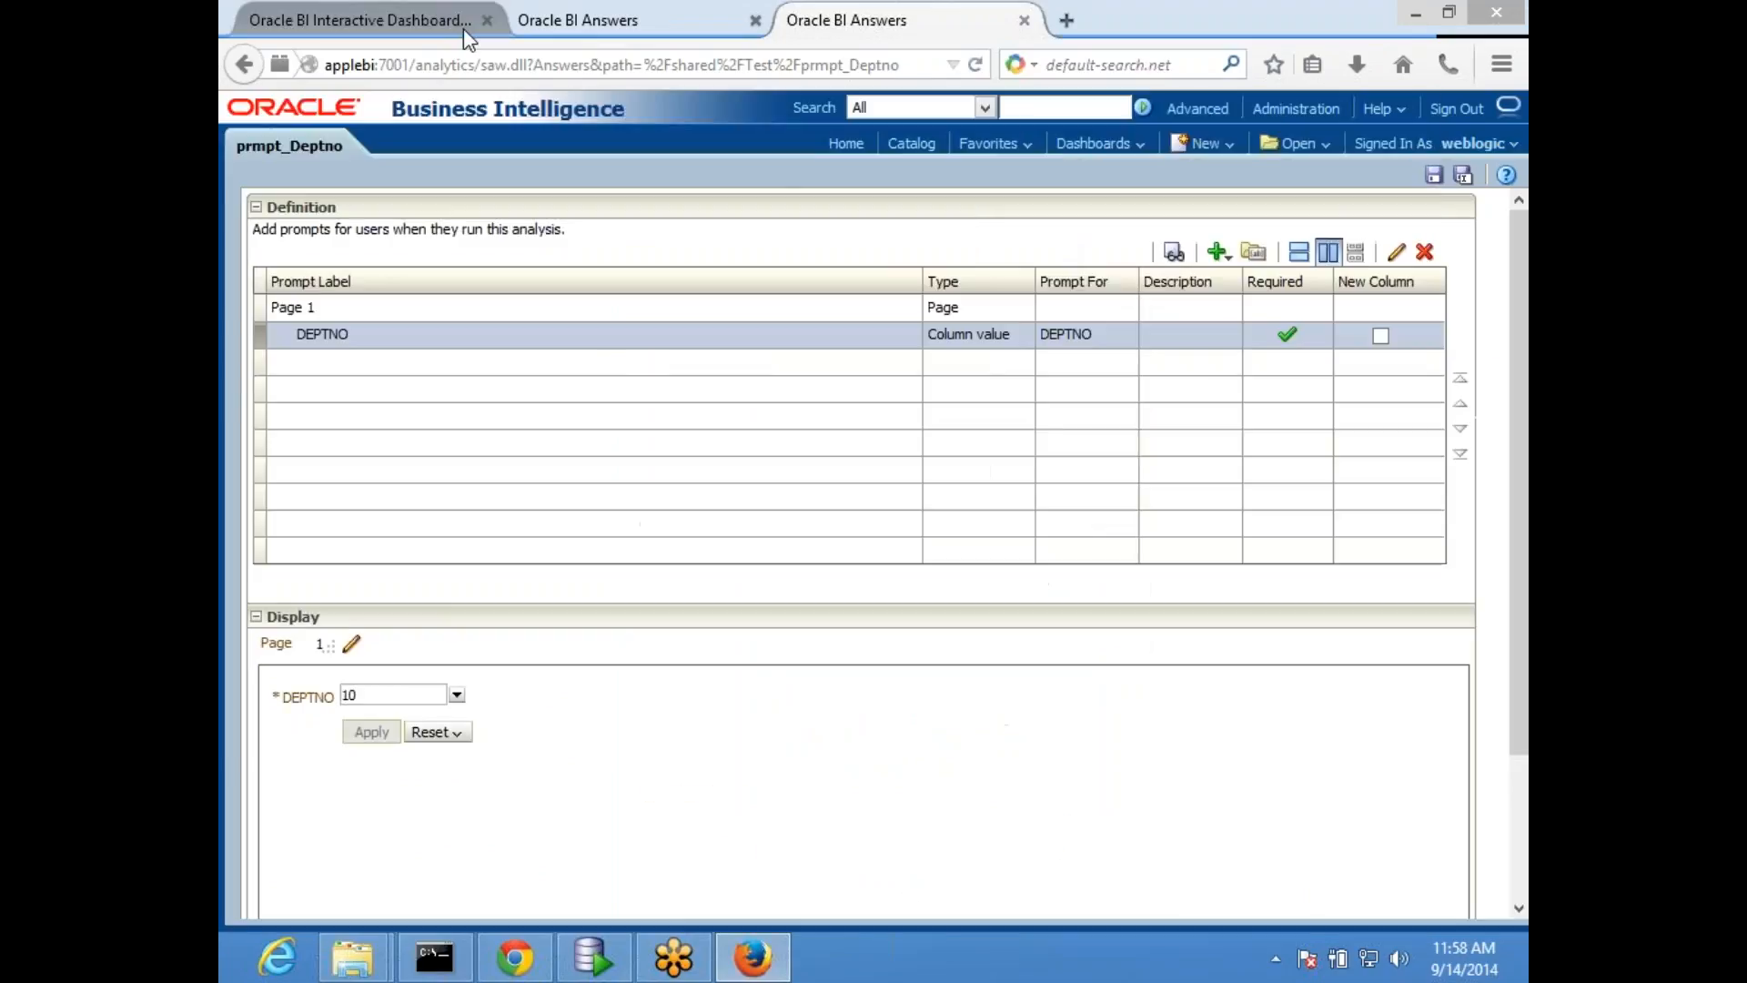
- Set DEPTNO to (All Column Values) on MyDashboard's HR page and apply the prompt
{"action": "left_click", "coordinate": [463, 30]}
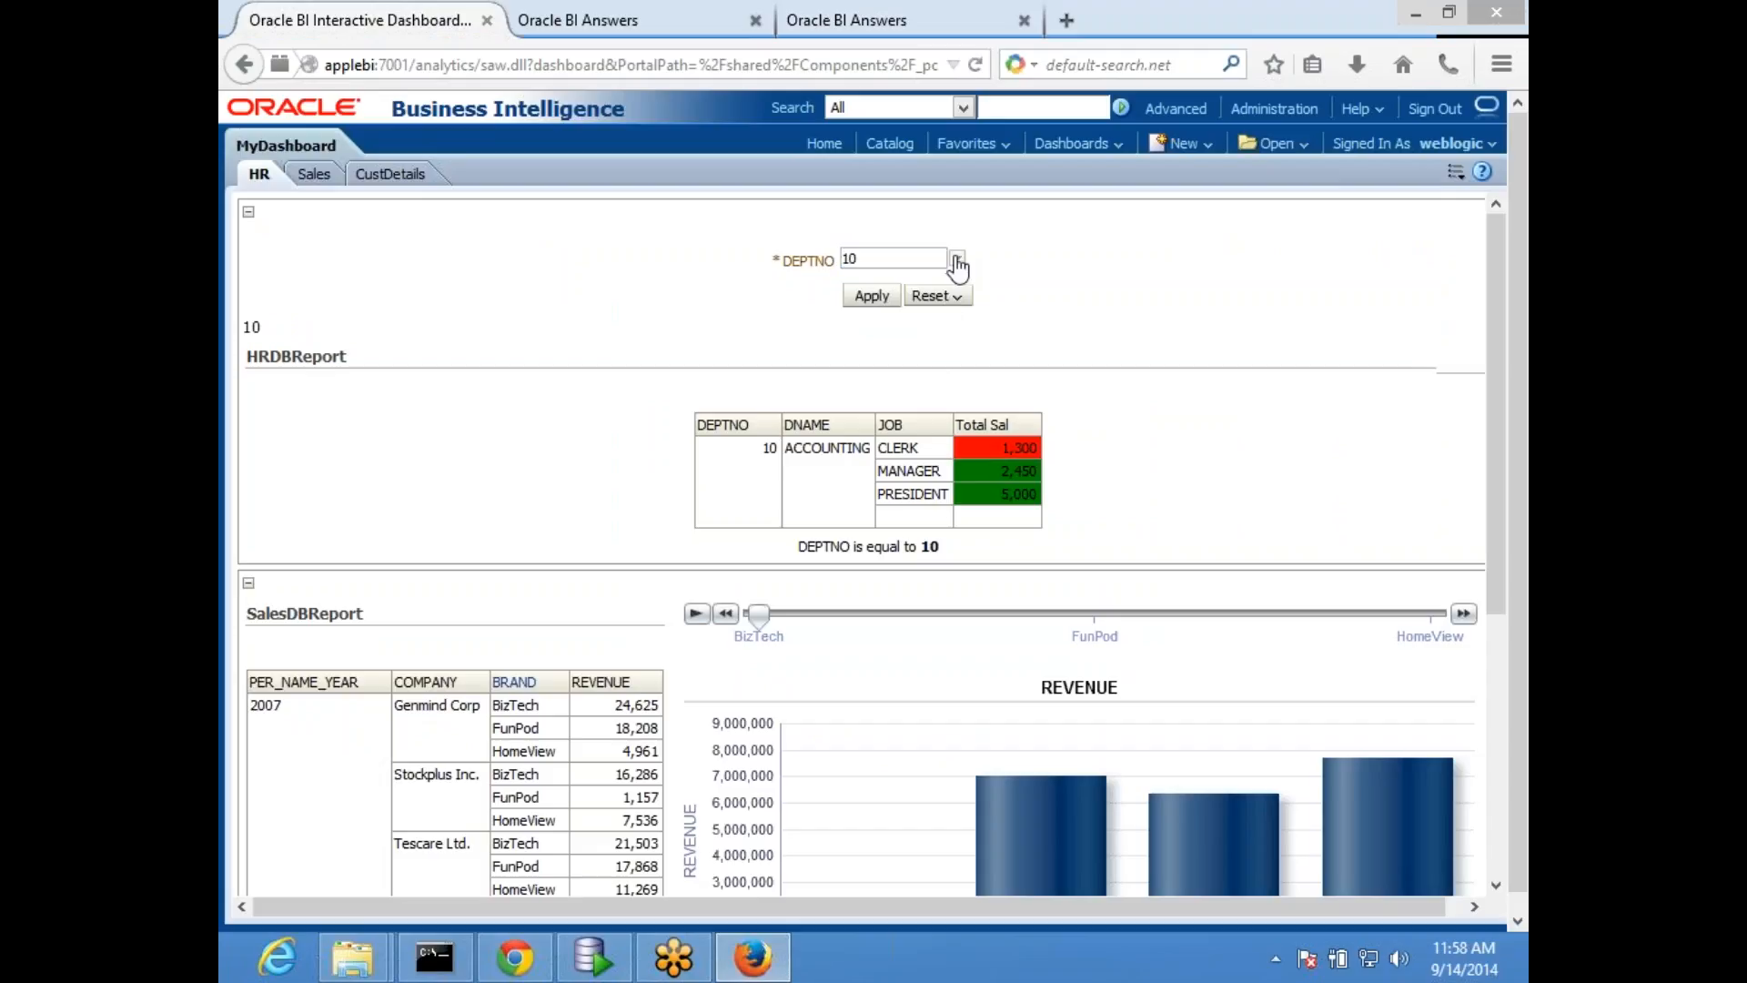
{"action": "left_click", "coordinate": [957, 264]}
{"action": "left_click", "coordinate": [834, 286]}
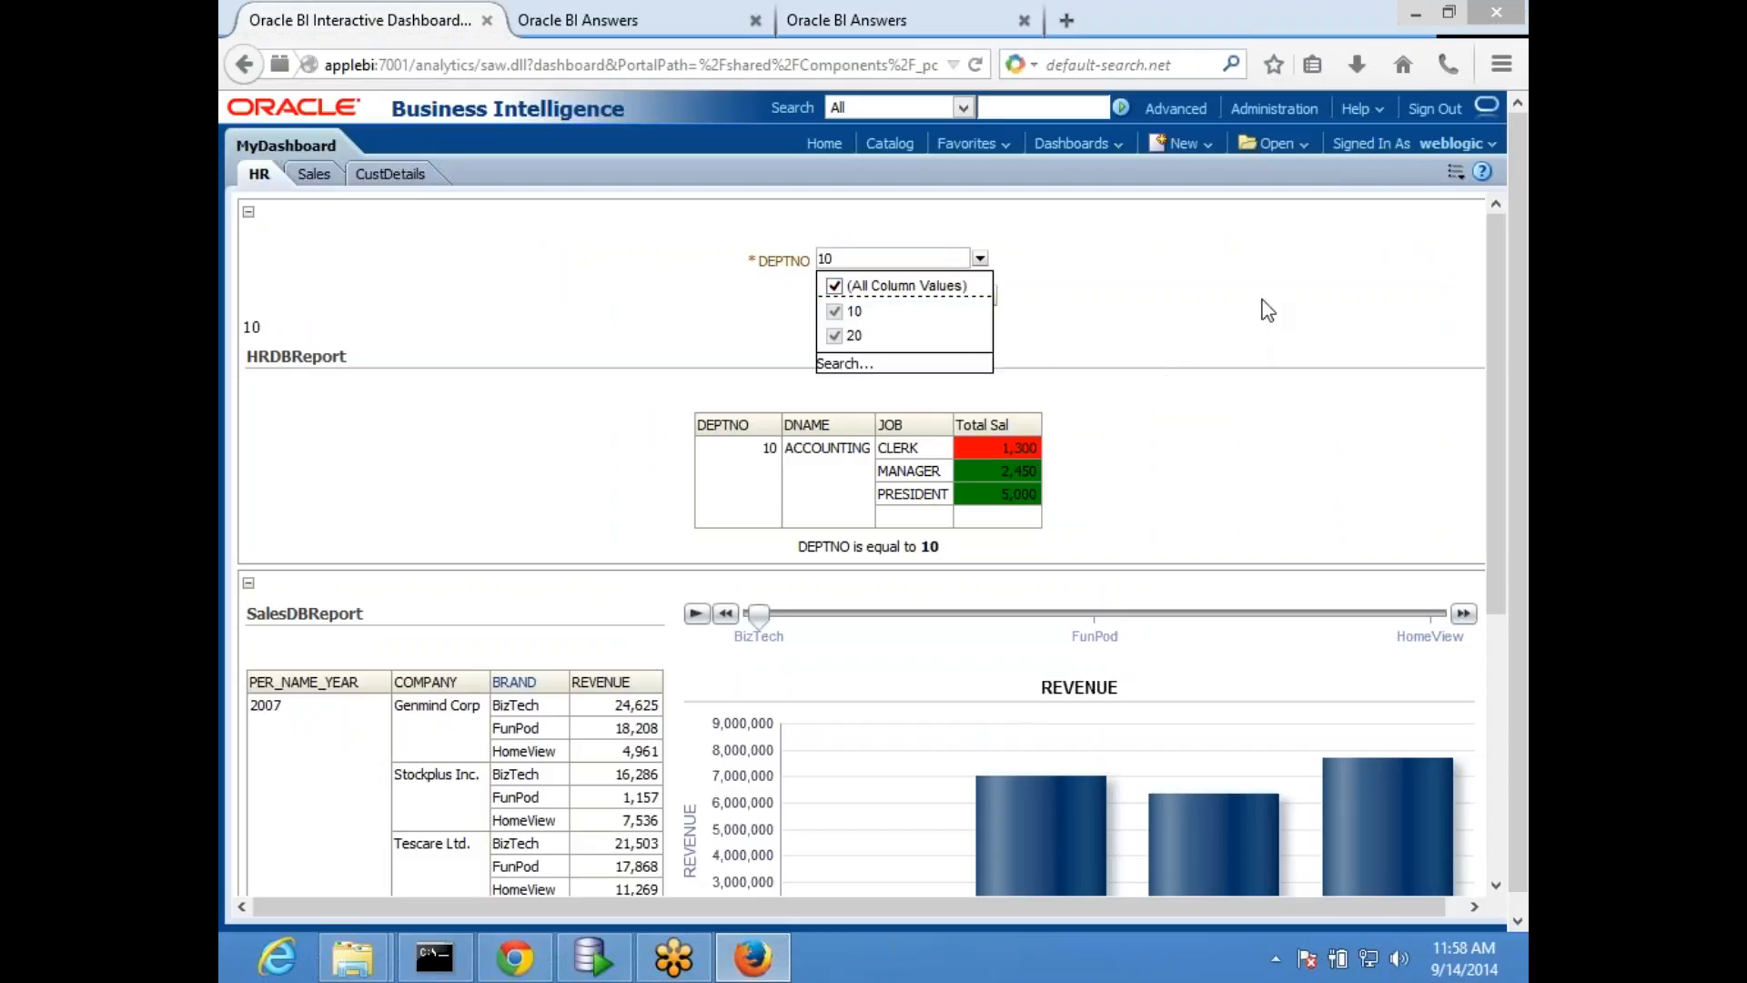
{"action": "left_click", "coordinate": [1141, 294]}
{"action": "left_click", "coordinate": [896, 296]}
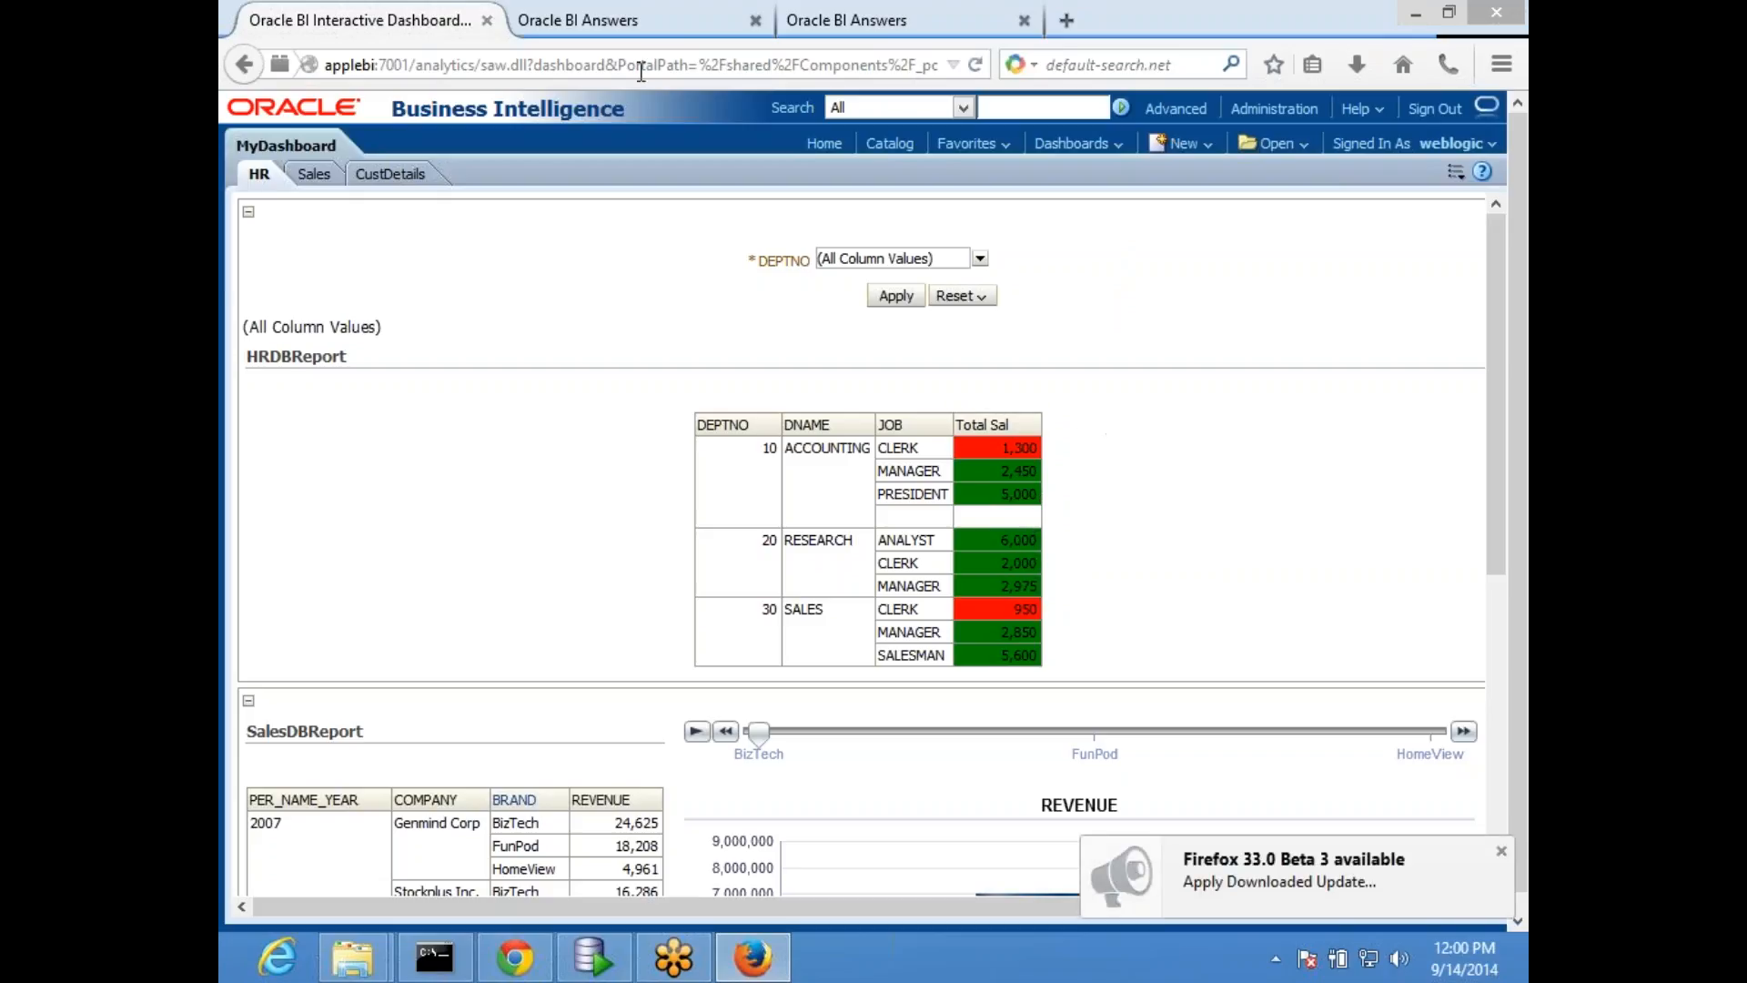
- Review the prmpt_Deptno definition, the HRDBReport results and MyDashboard's HR page in turn
{"action": "left_click", "coordinate": [642, 21]}
{"action": "left_click", "coordinate": [907, 27]}
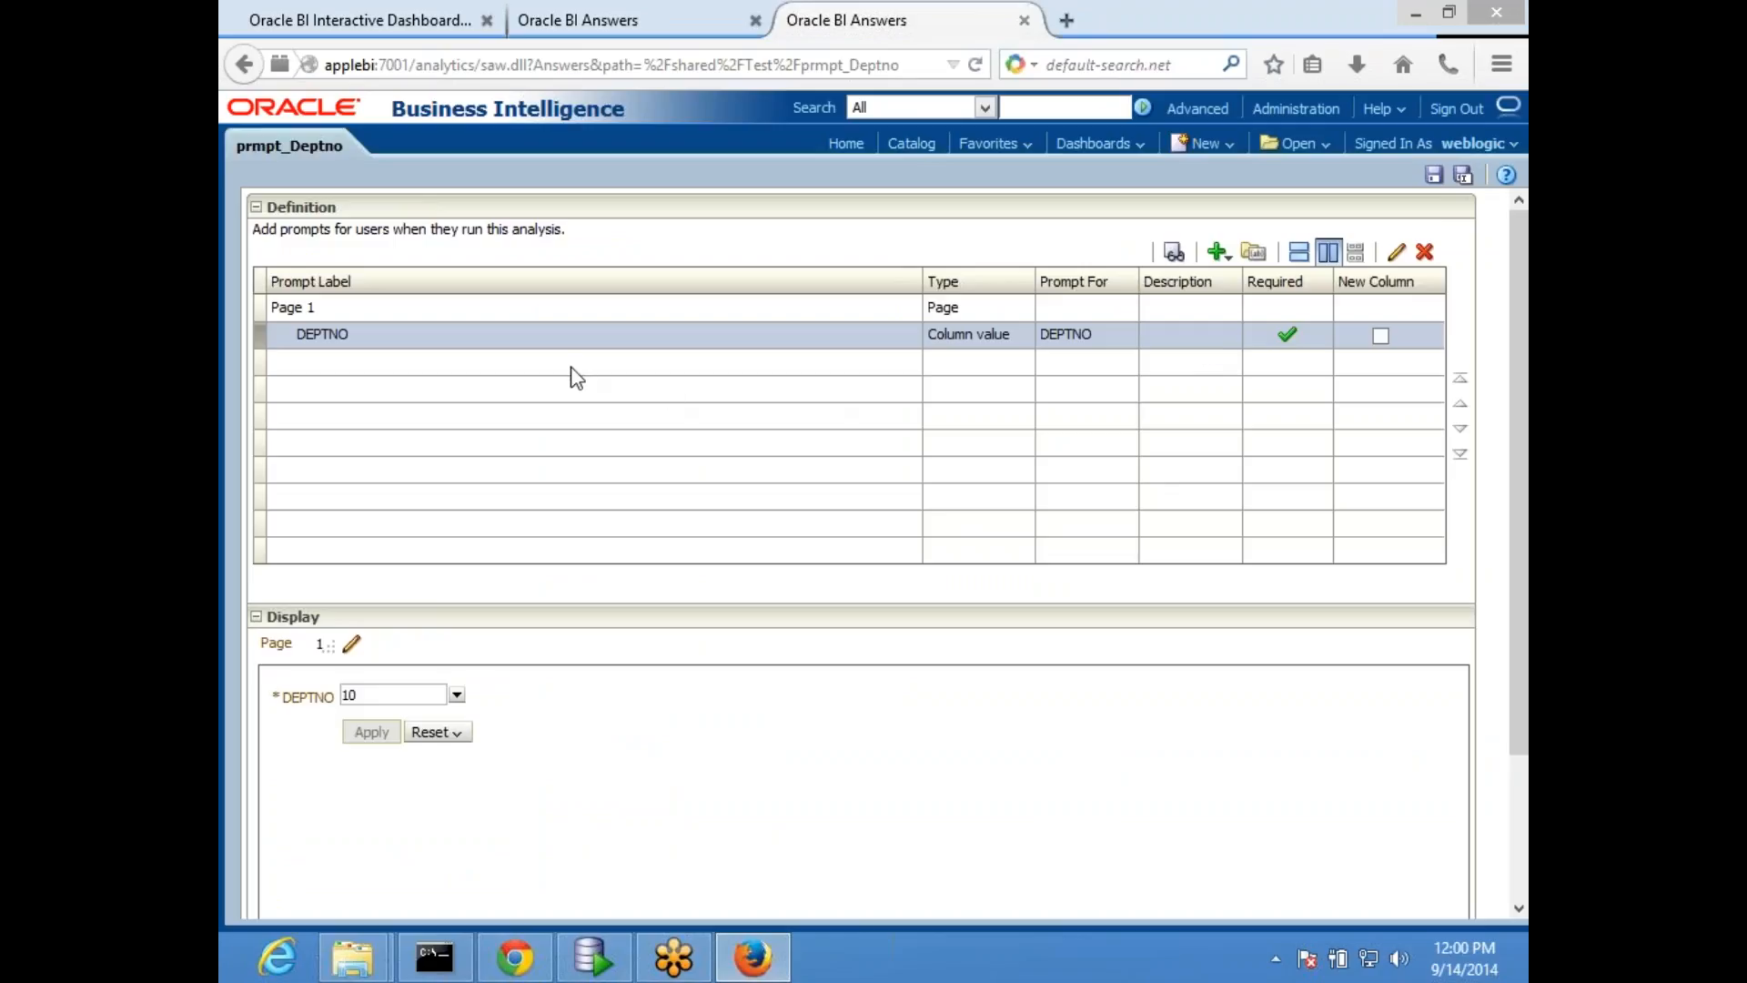
{"action": "left_click", "coordinate": [596, 22]}
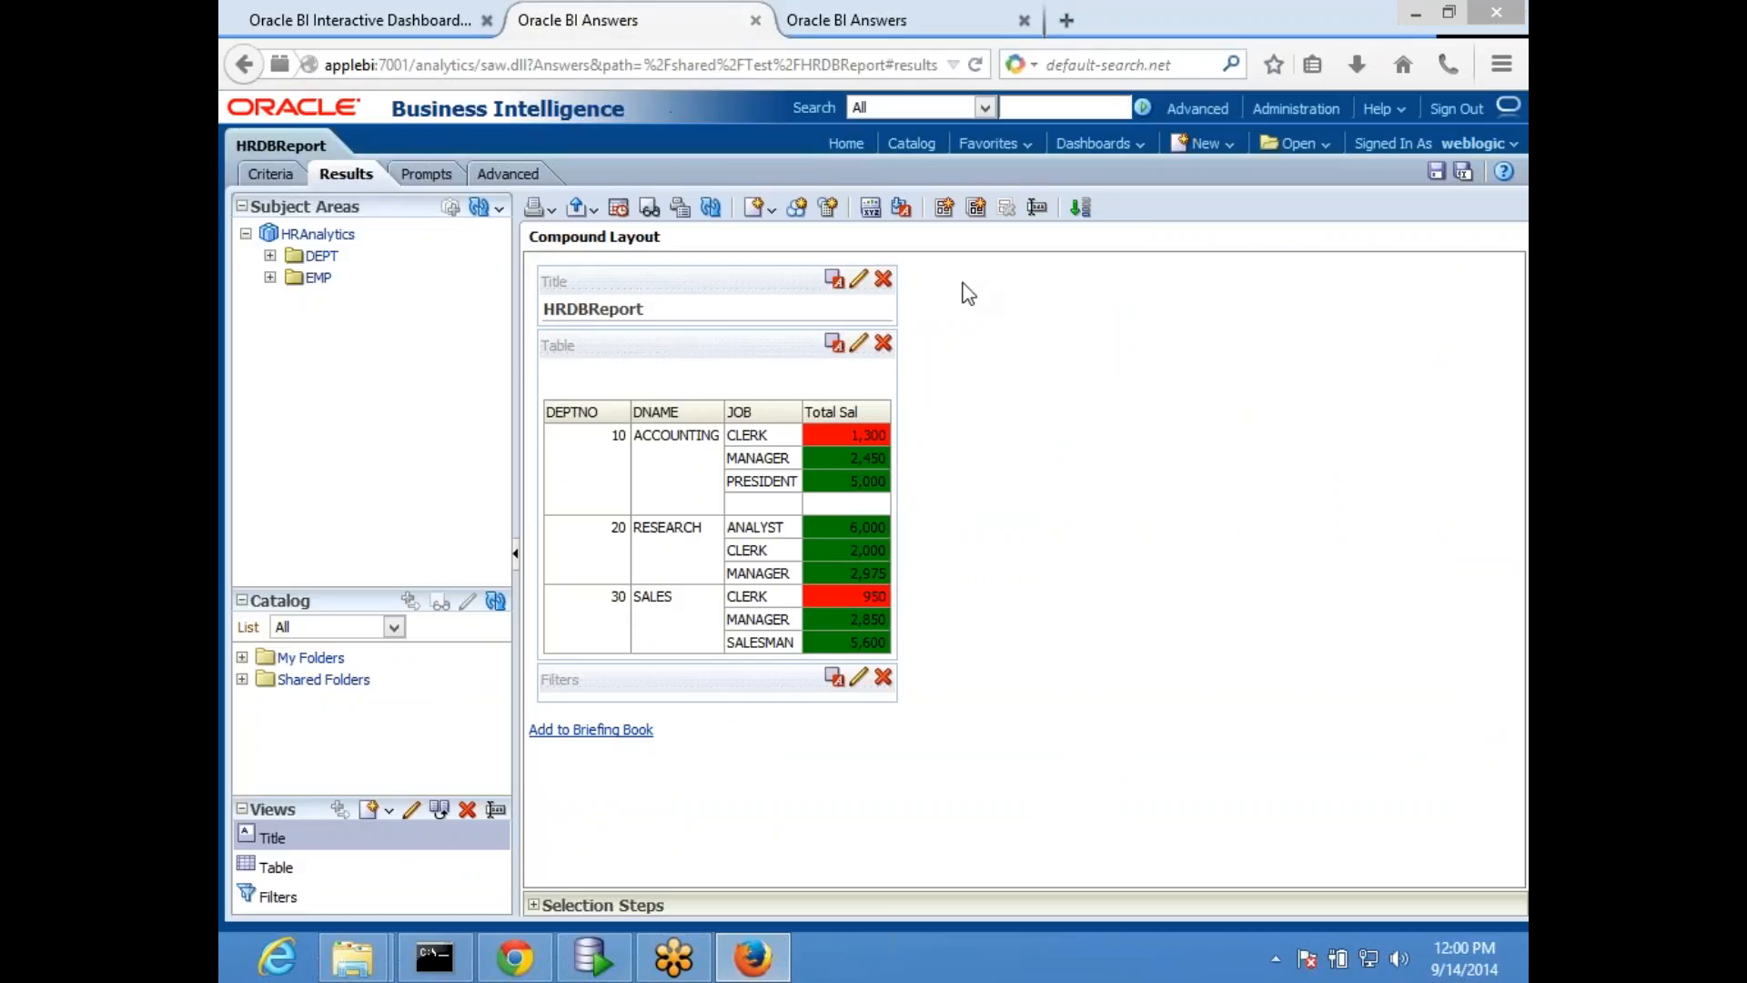
{"action": "left_click", "coordinate": [309, 26]}
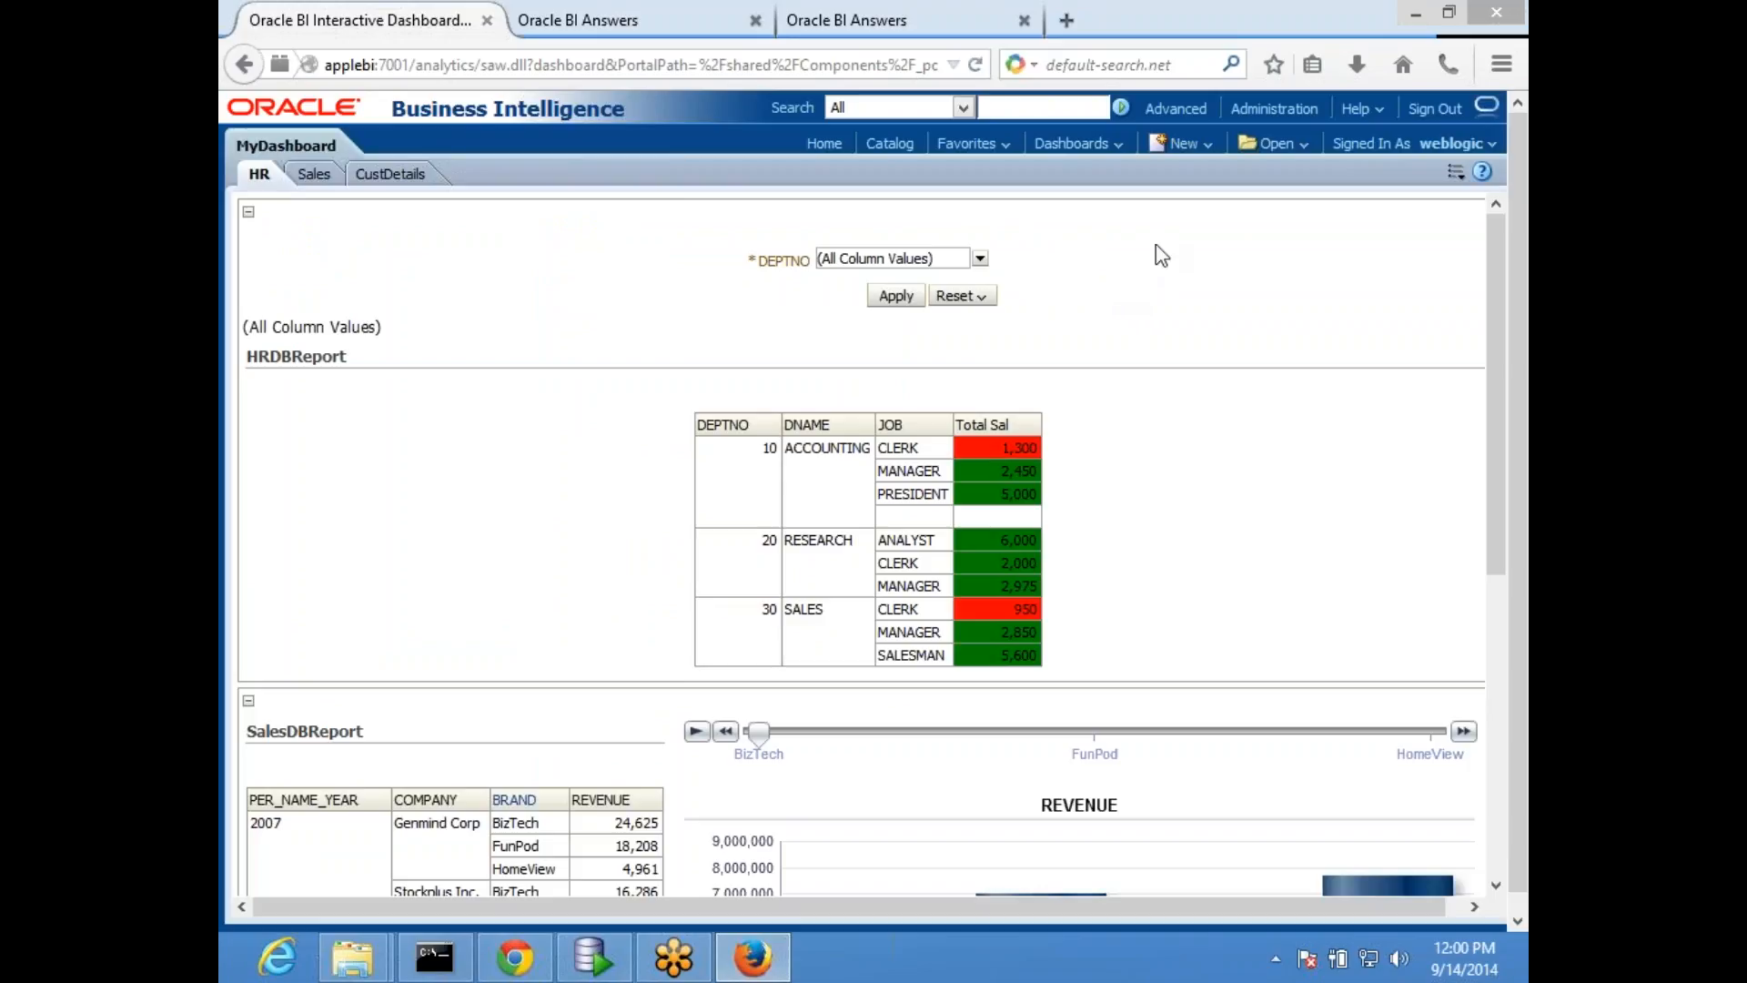
{"action": "left_click", "coordinate": [892, 18]}
{"action": "left_click", "coordinate": [618, 22]}
{"action": "left_click", "coordinate": [338, 12]}
{"action": "left_click", "coordinate": [849, 18]}
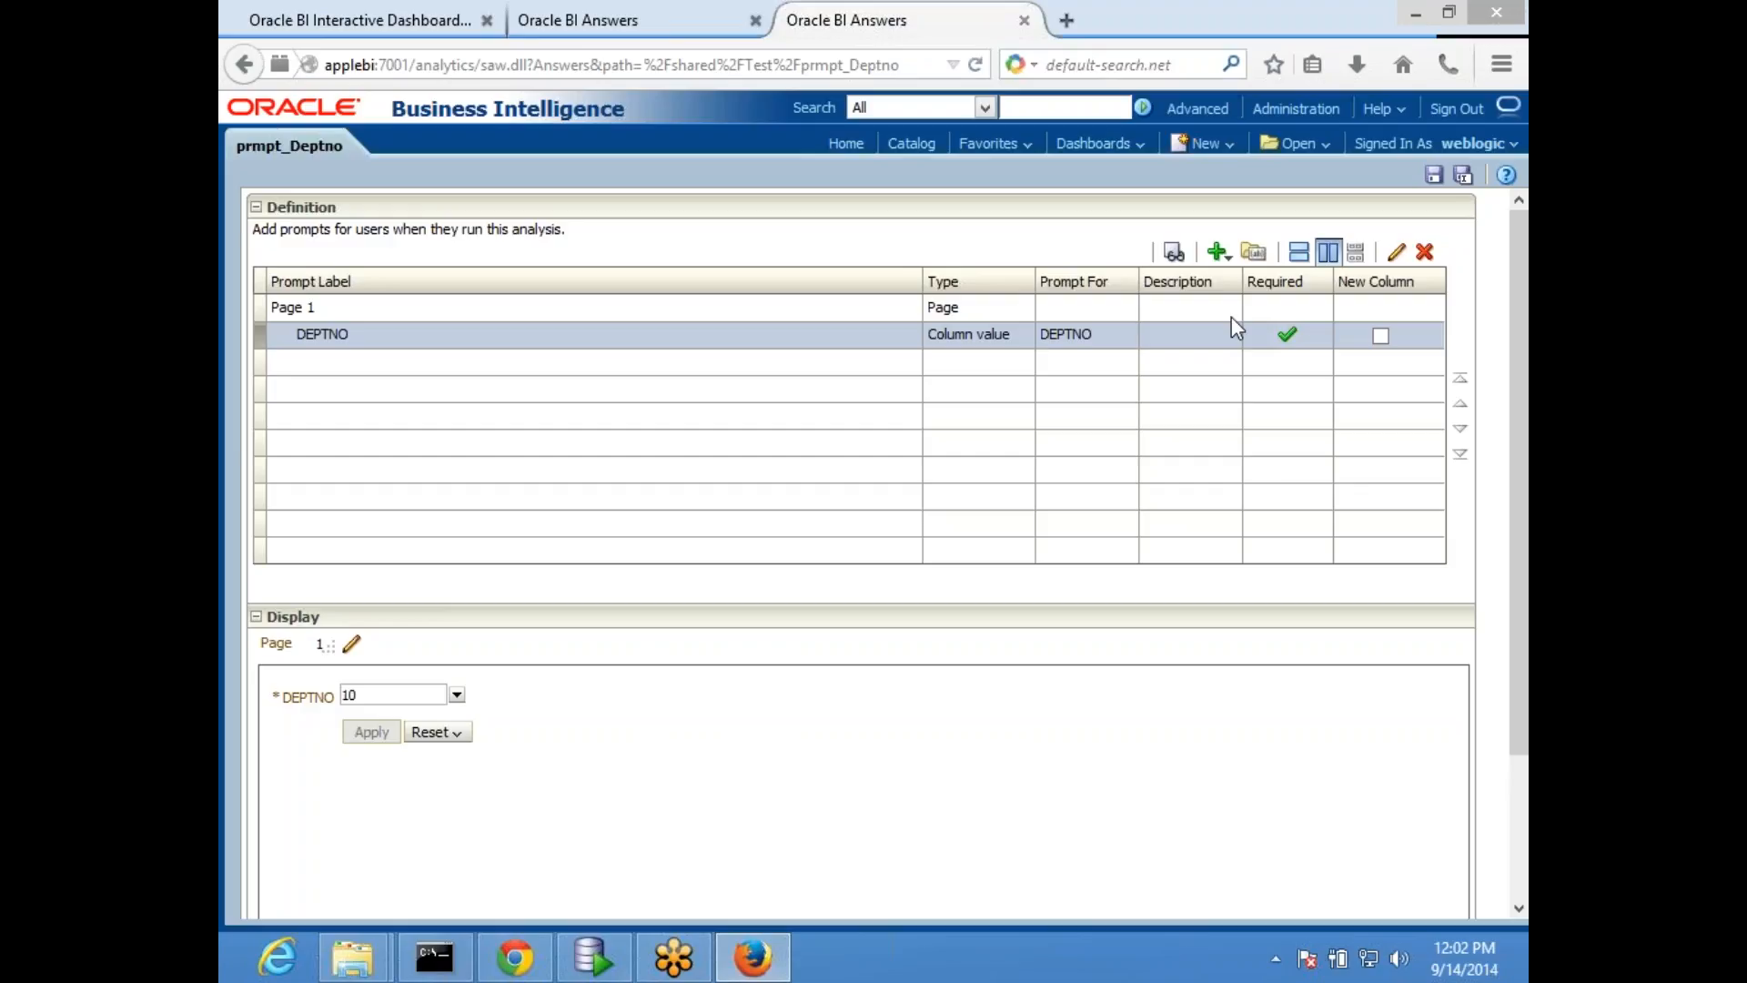
- Browse the DEPT columns offered for a new column prompt, recheck the HR page, and cancel the column selection
{"action": "left_click", "coordinate": [1229, 261]}
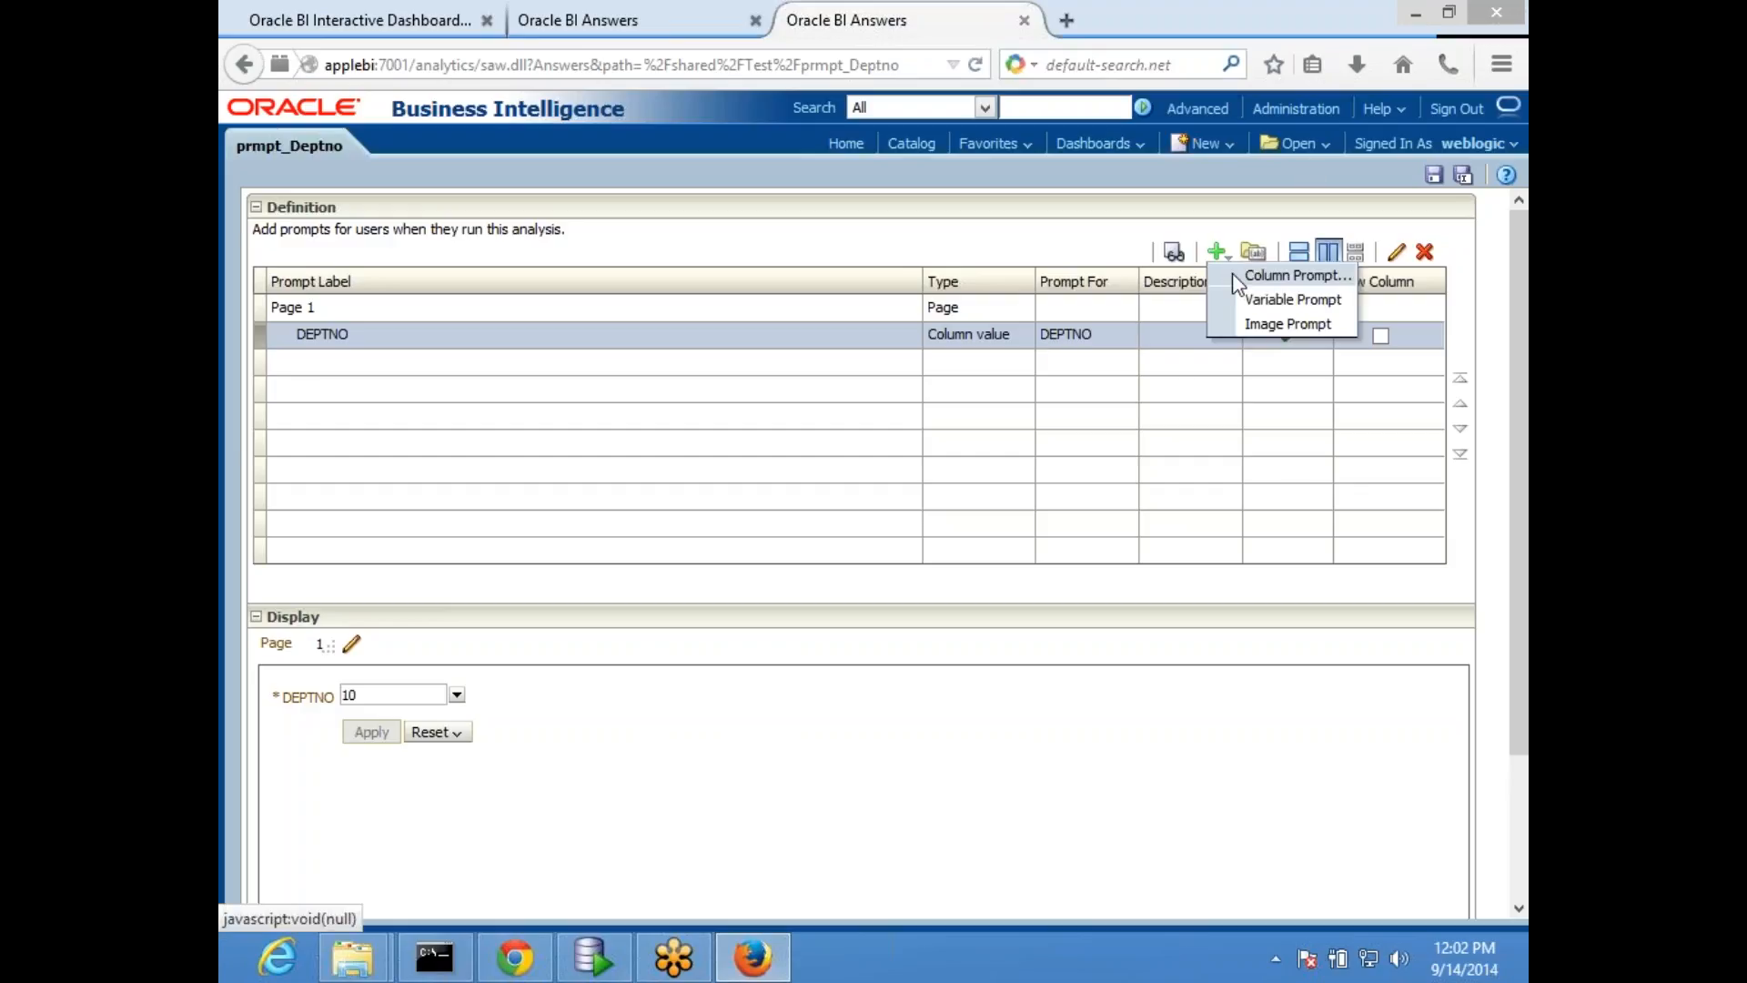
{"action": "left_click", "coordinate": [1289, 278]}
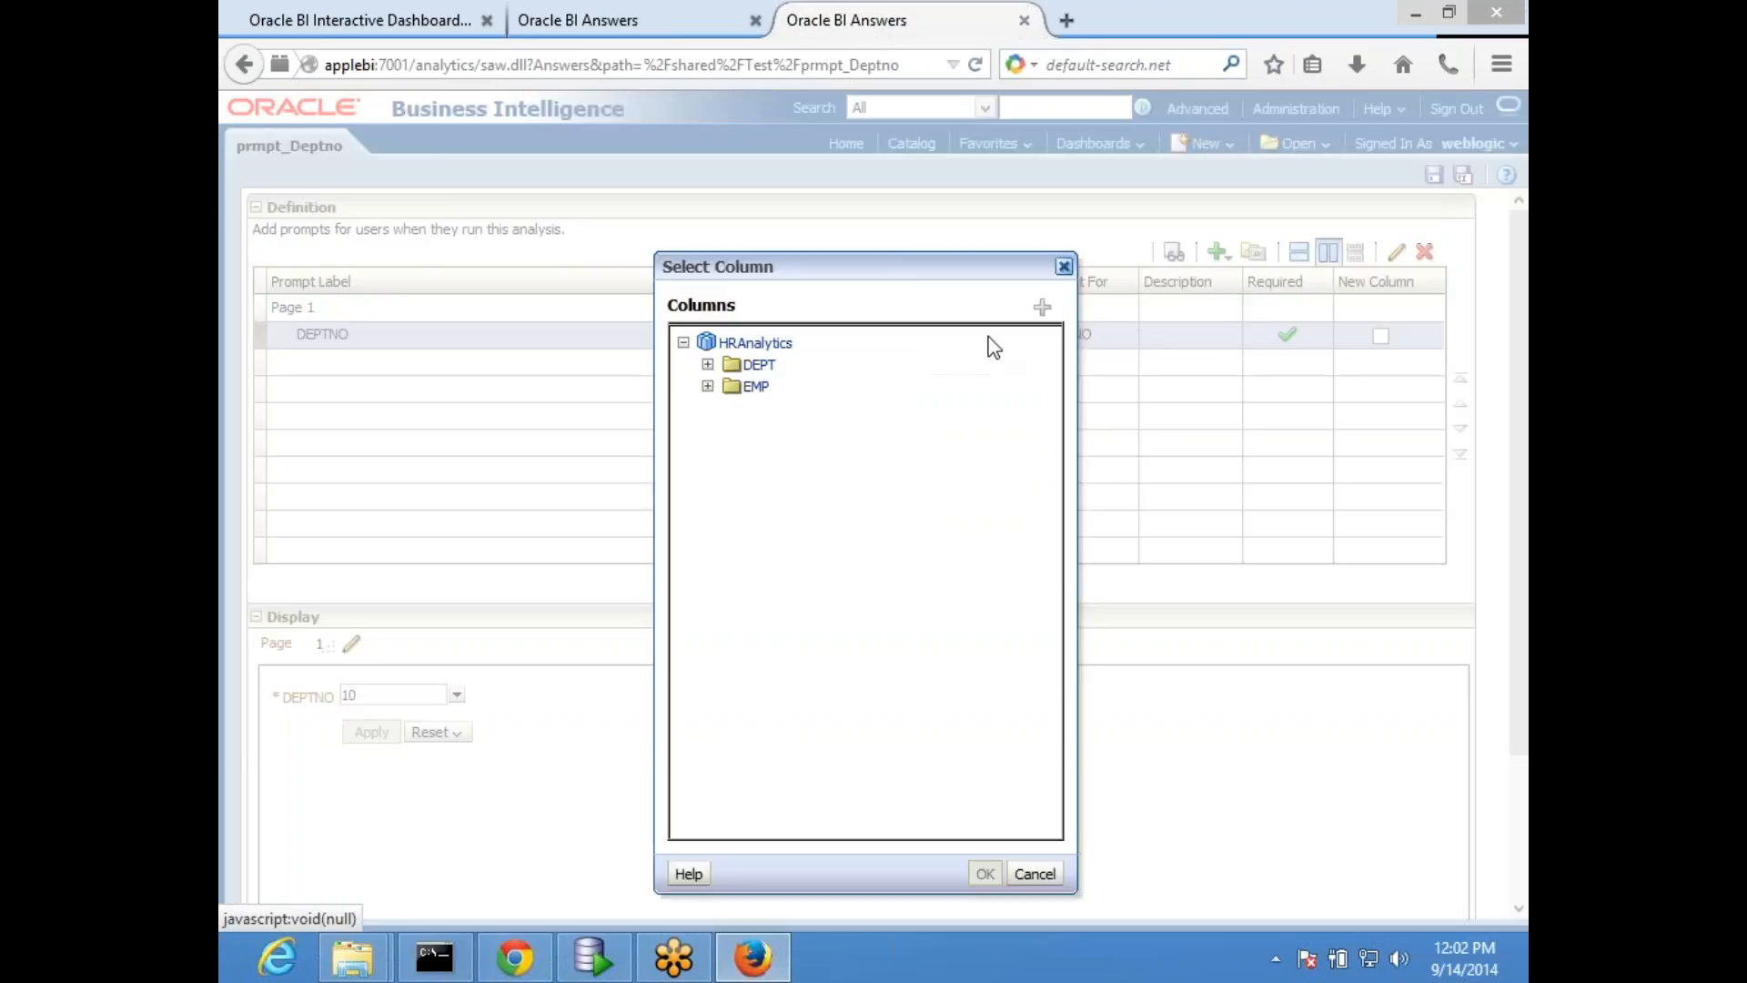
{"action": "left_click", "coordinate": [708, 364]}
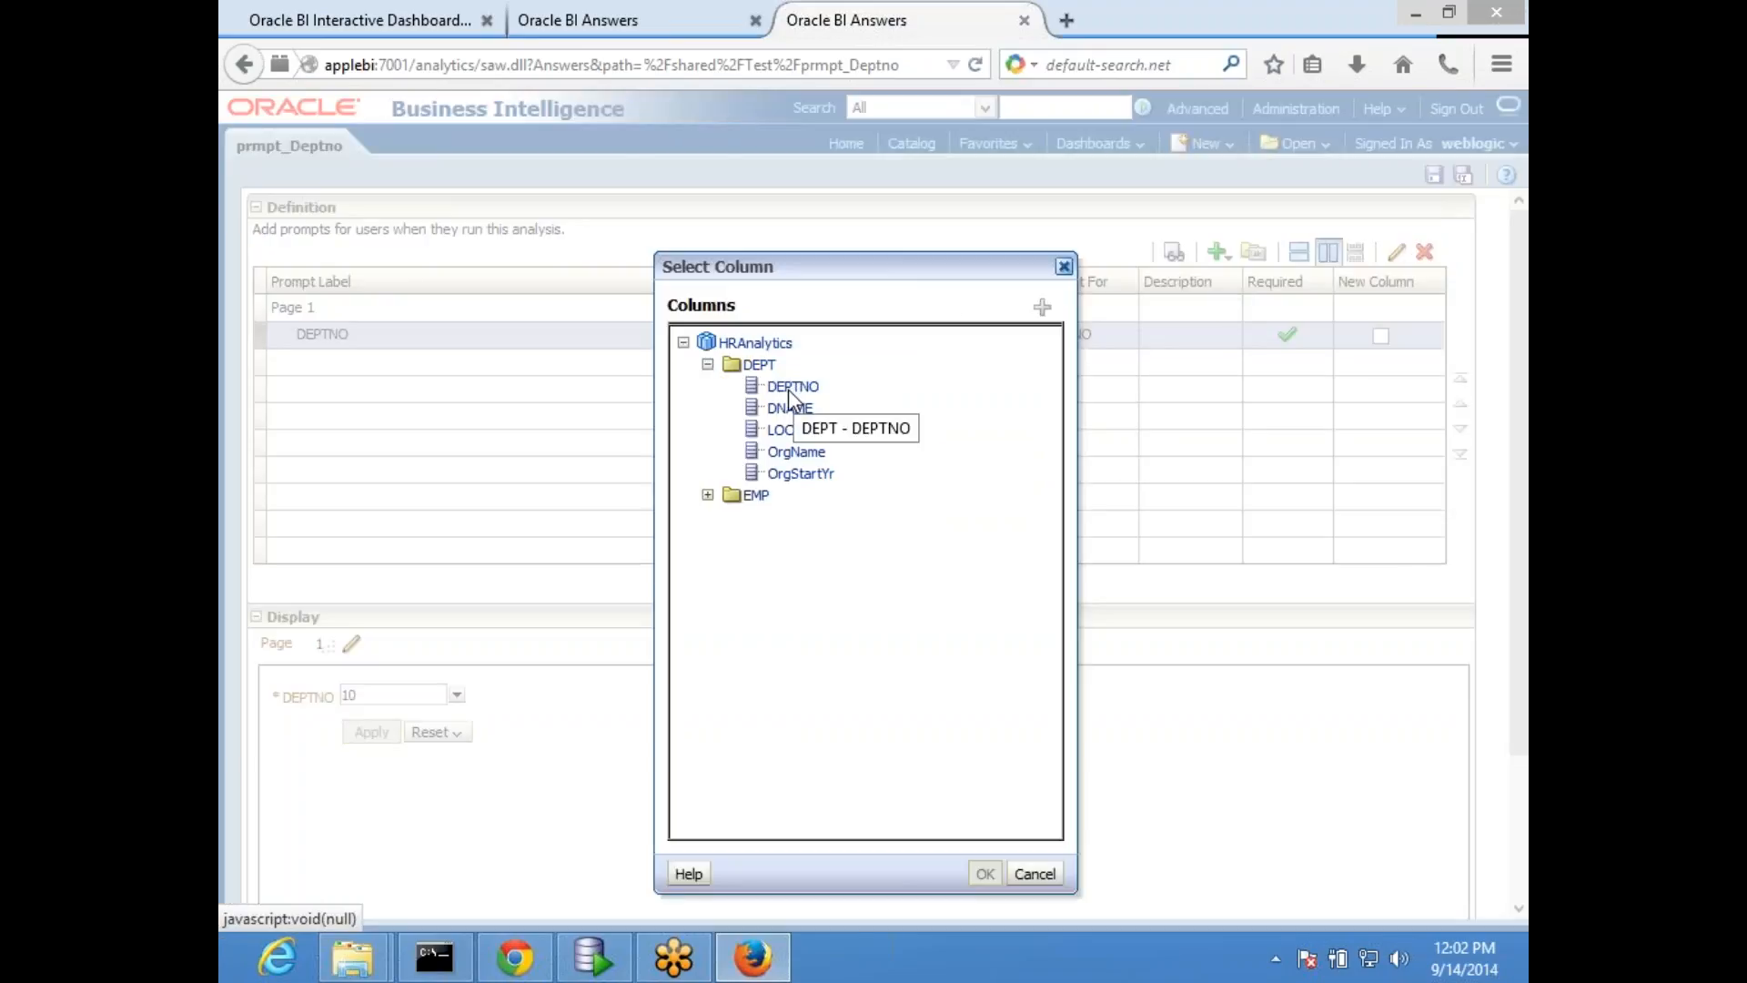
{"action": "left_click", "coordinate": [411, 32]}
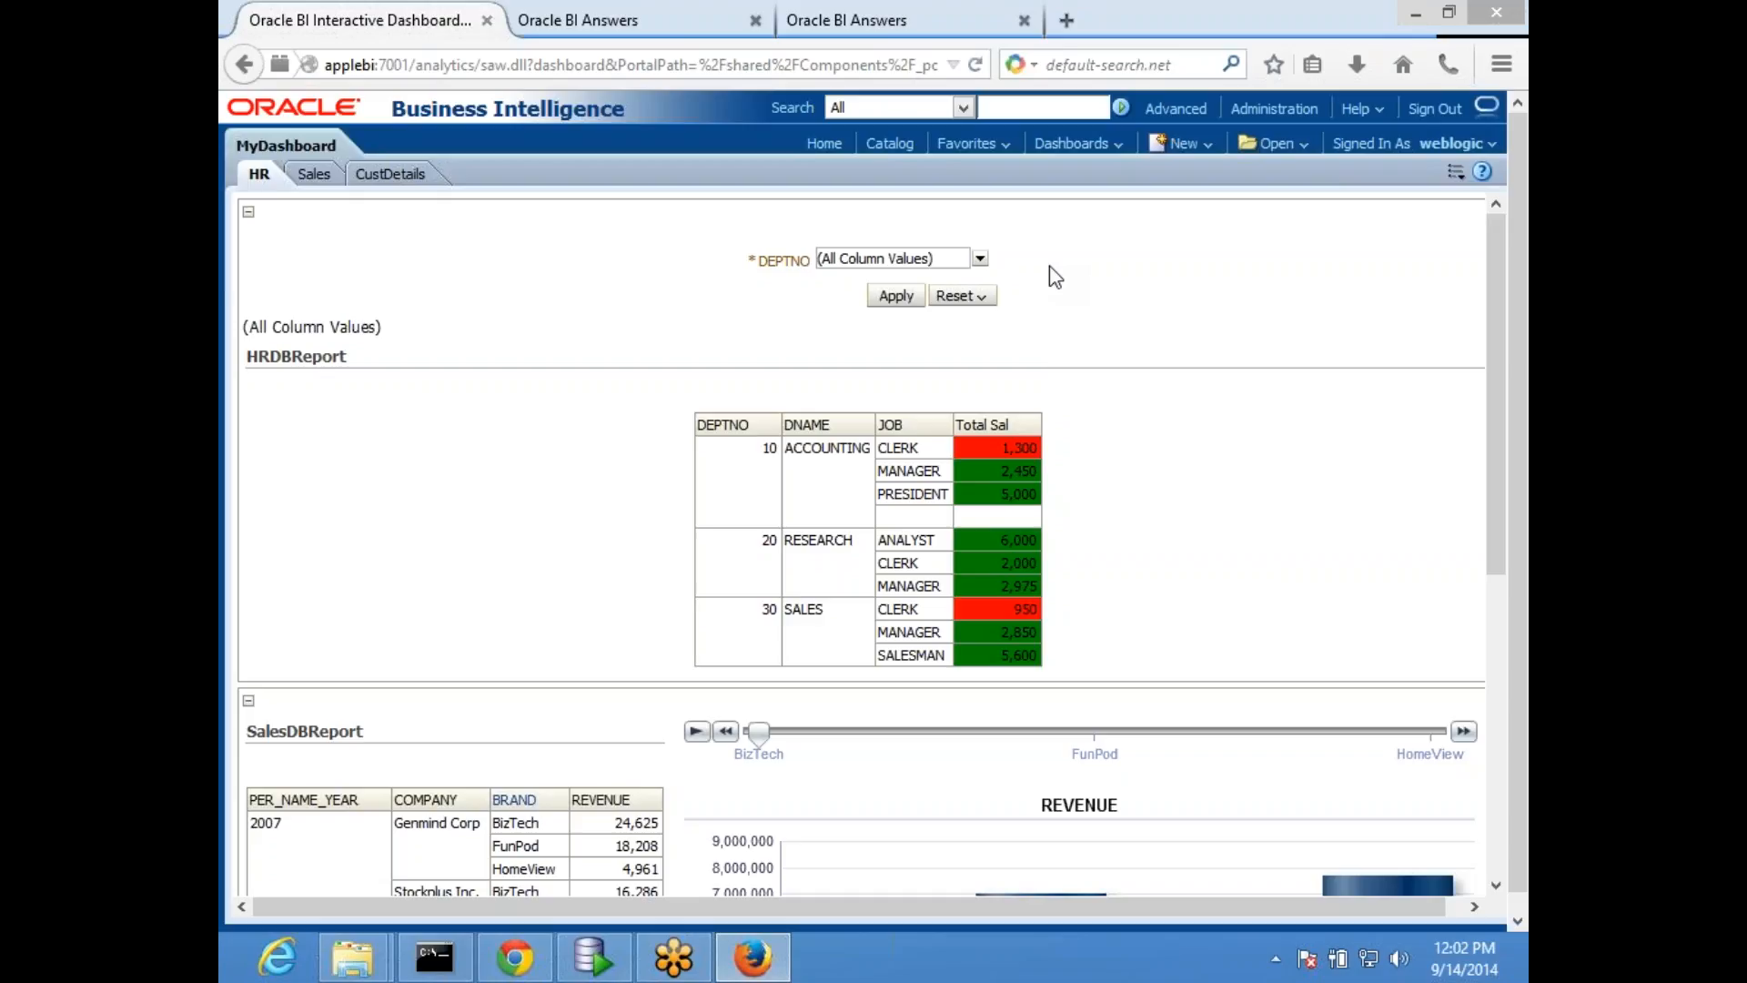
{"action": "left_click", "coordinate": [869, 20]}
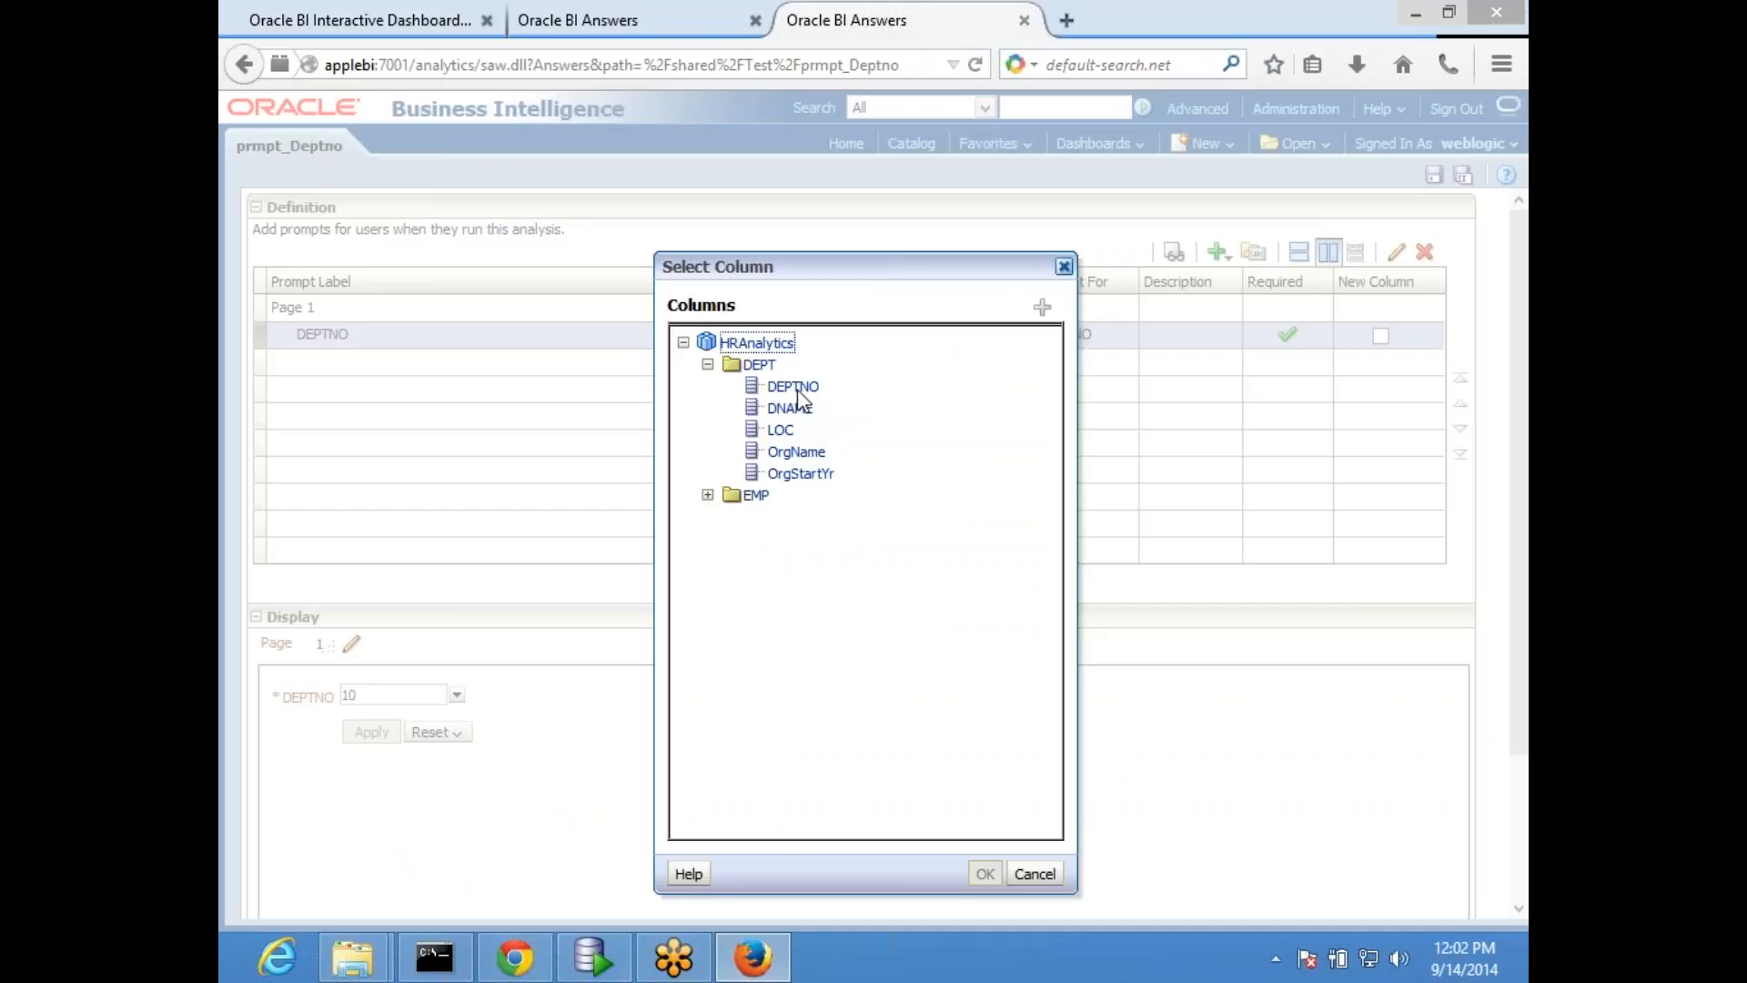
{"action": "left_click", "coordinate": [1062, 265]}
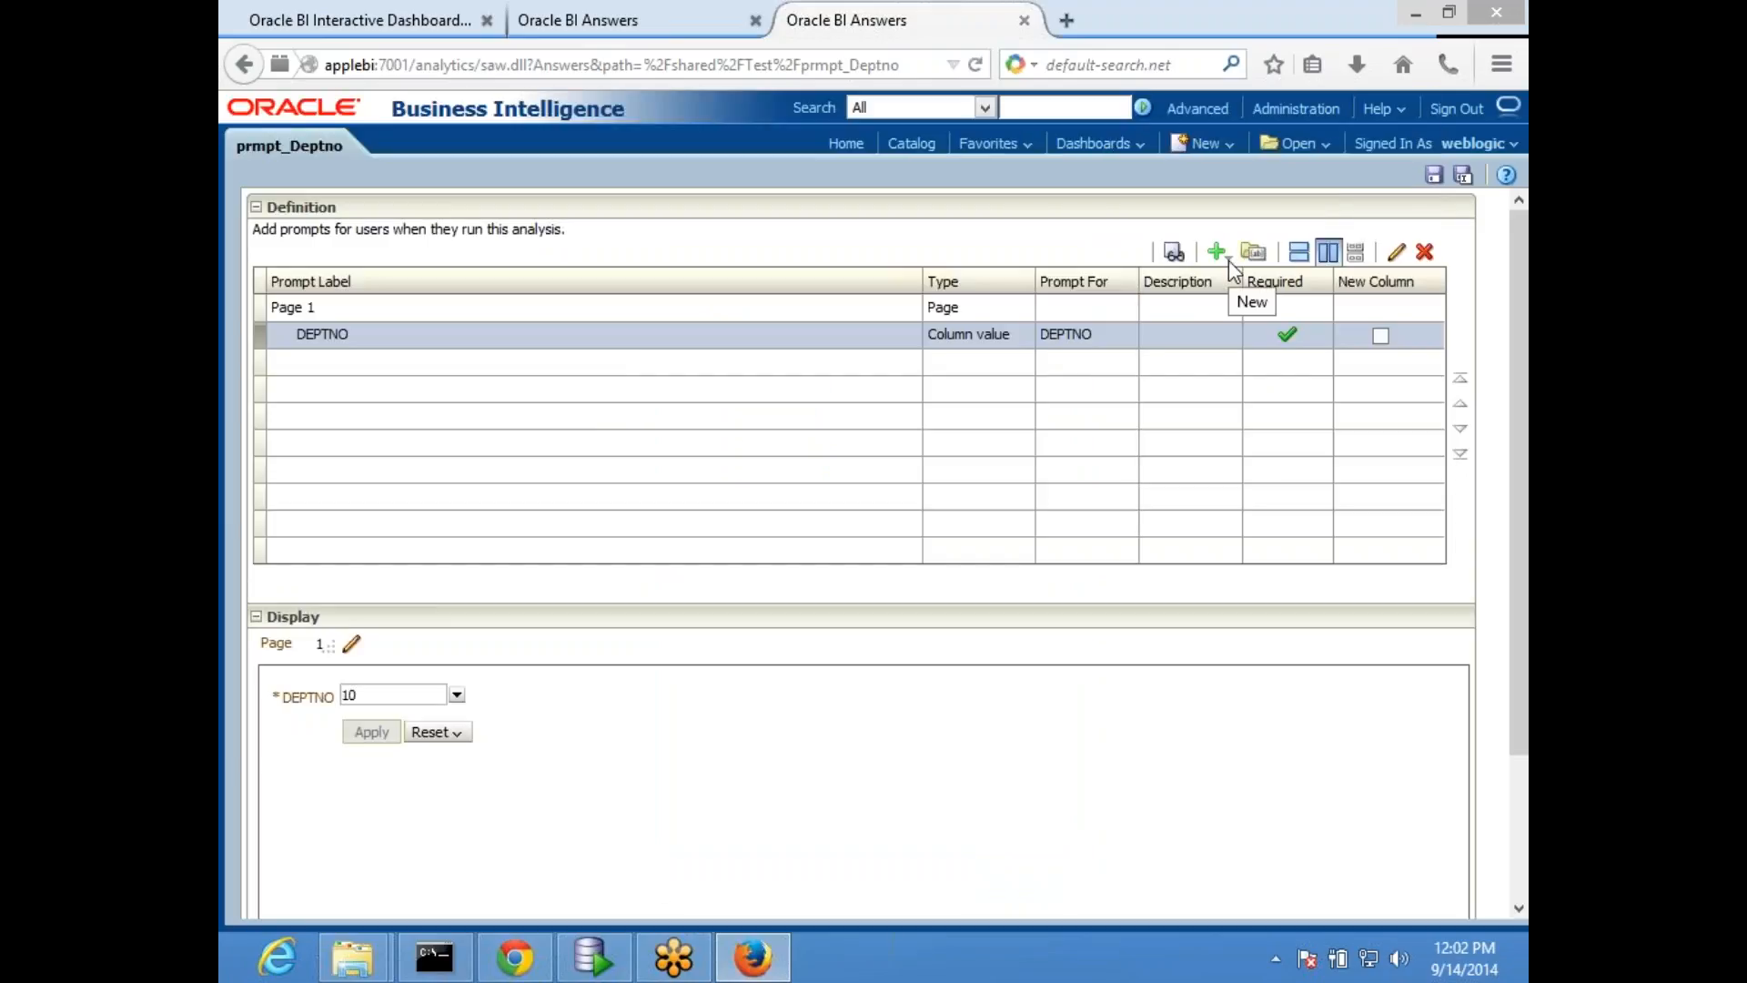
- Review MyDashboard's HR page and the HRDBReport results, and return to the prmpt_Deptno definition
{"action": "left_click", "coordinate": [1228, 260]}
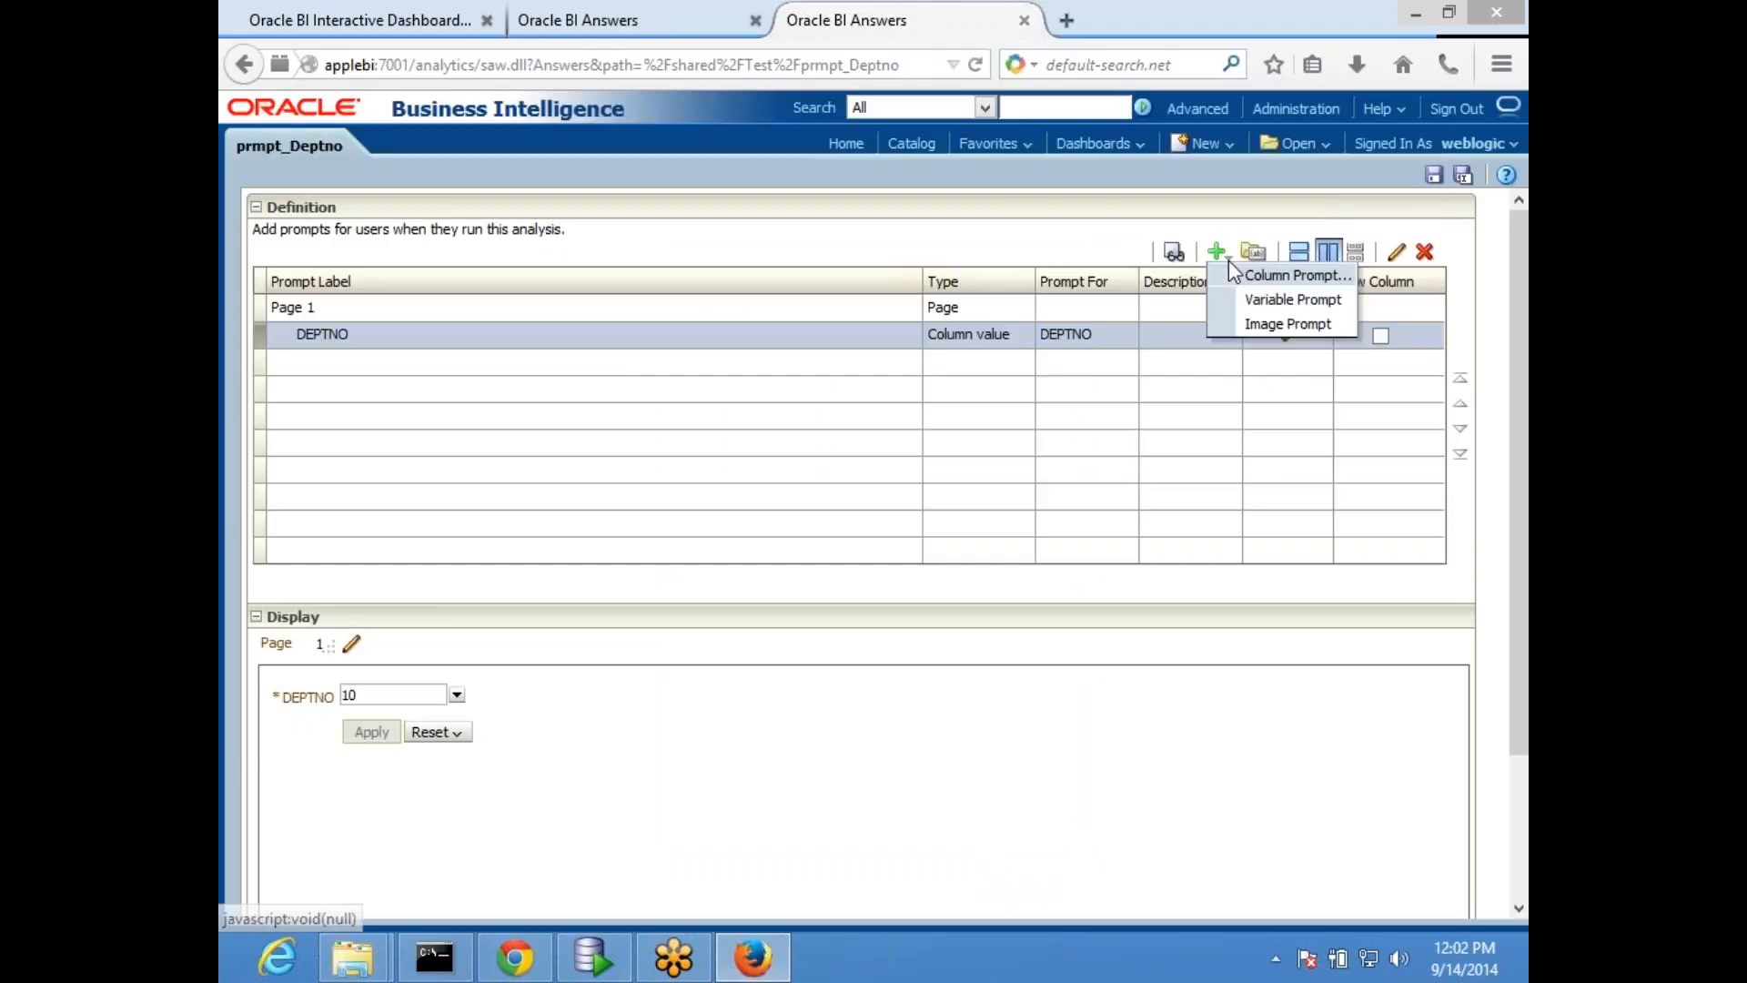
{"action": "left_click", "coordinate": [339, 25]}
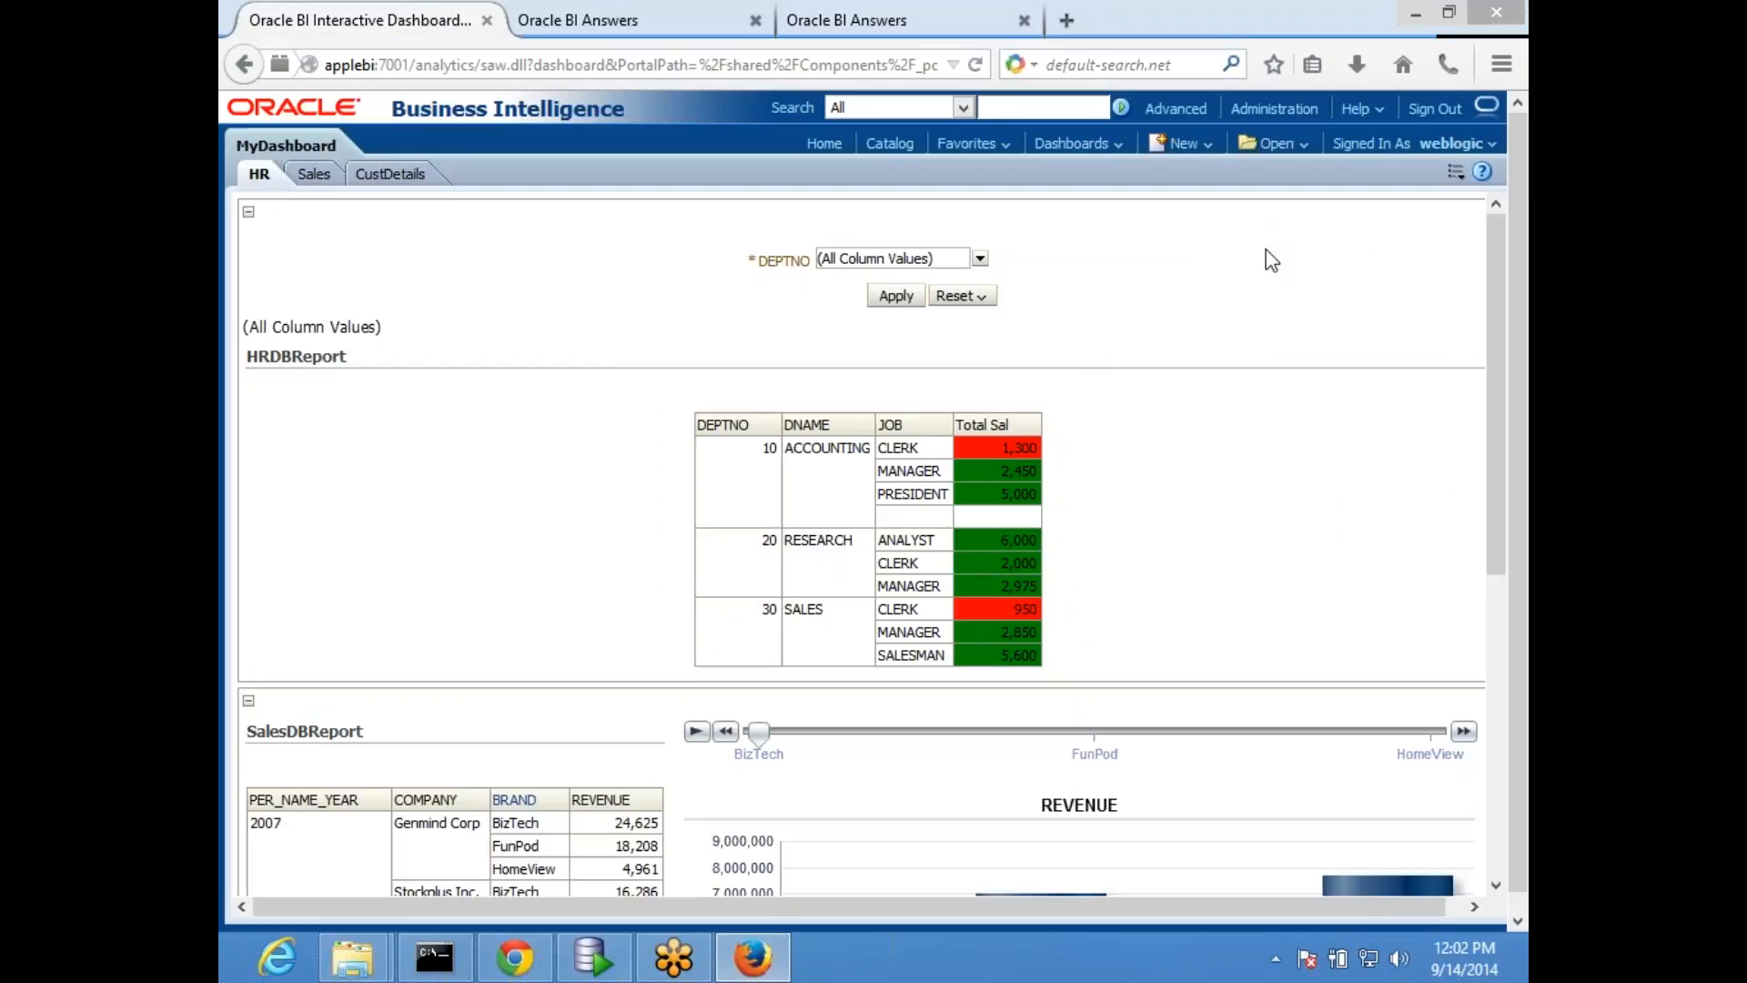
{"action": "mouse_move", "coordinate": [1010, 435]}
{"action": "left_click", "coordinate": [626, 25]}
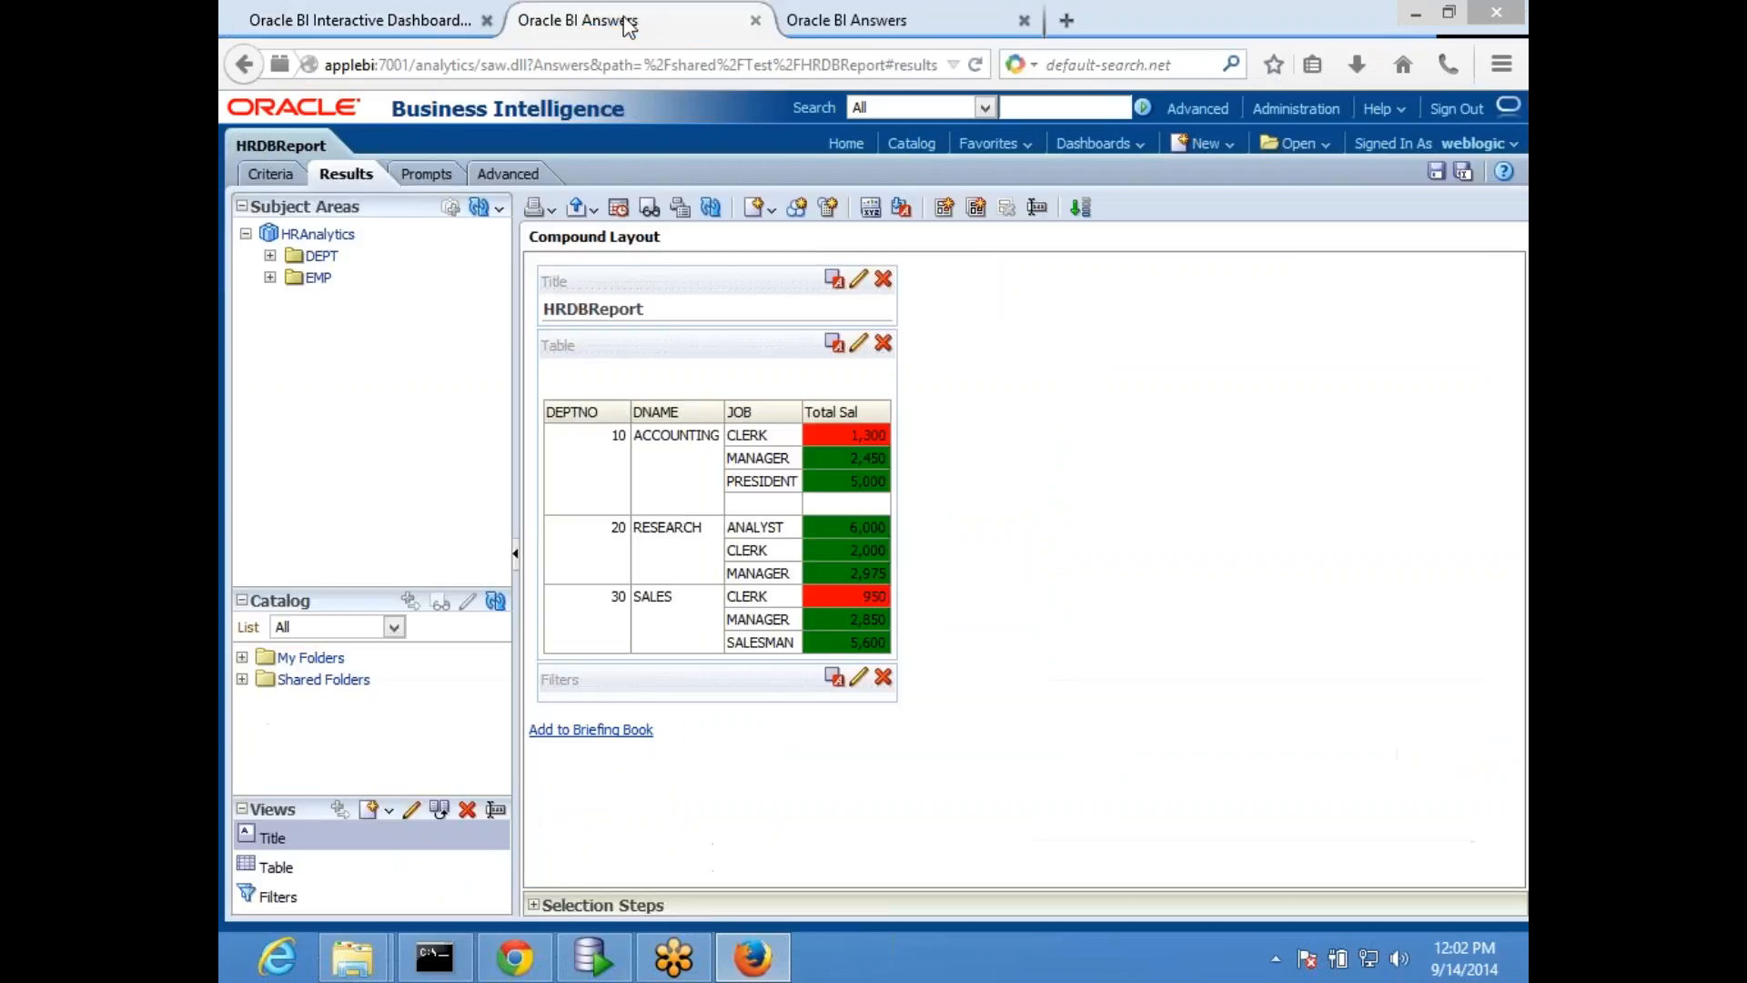
{"action": "left_click", "coordinate": [849, 19]}
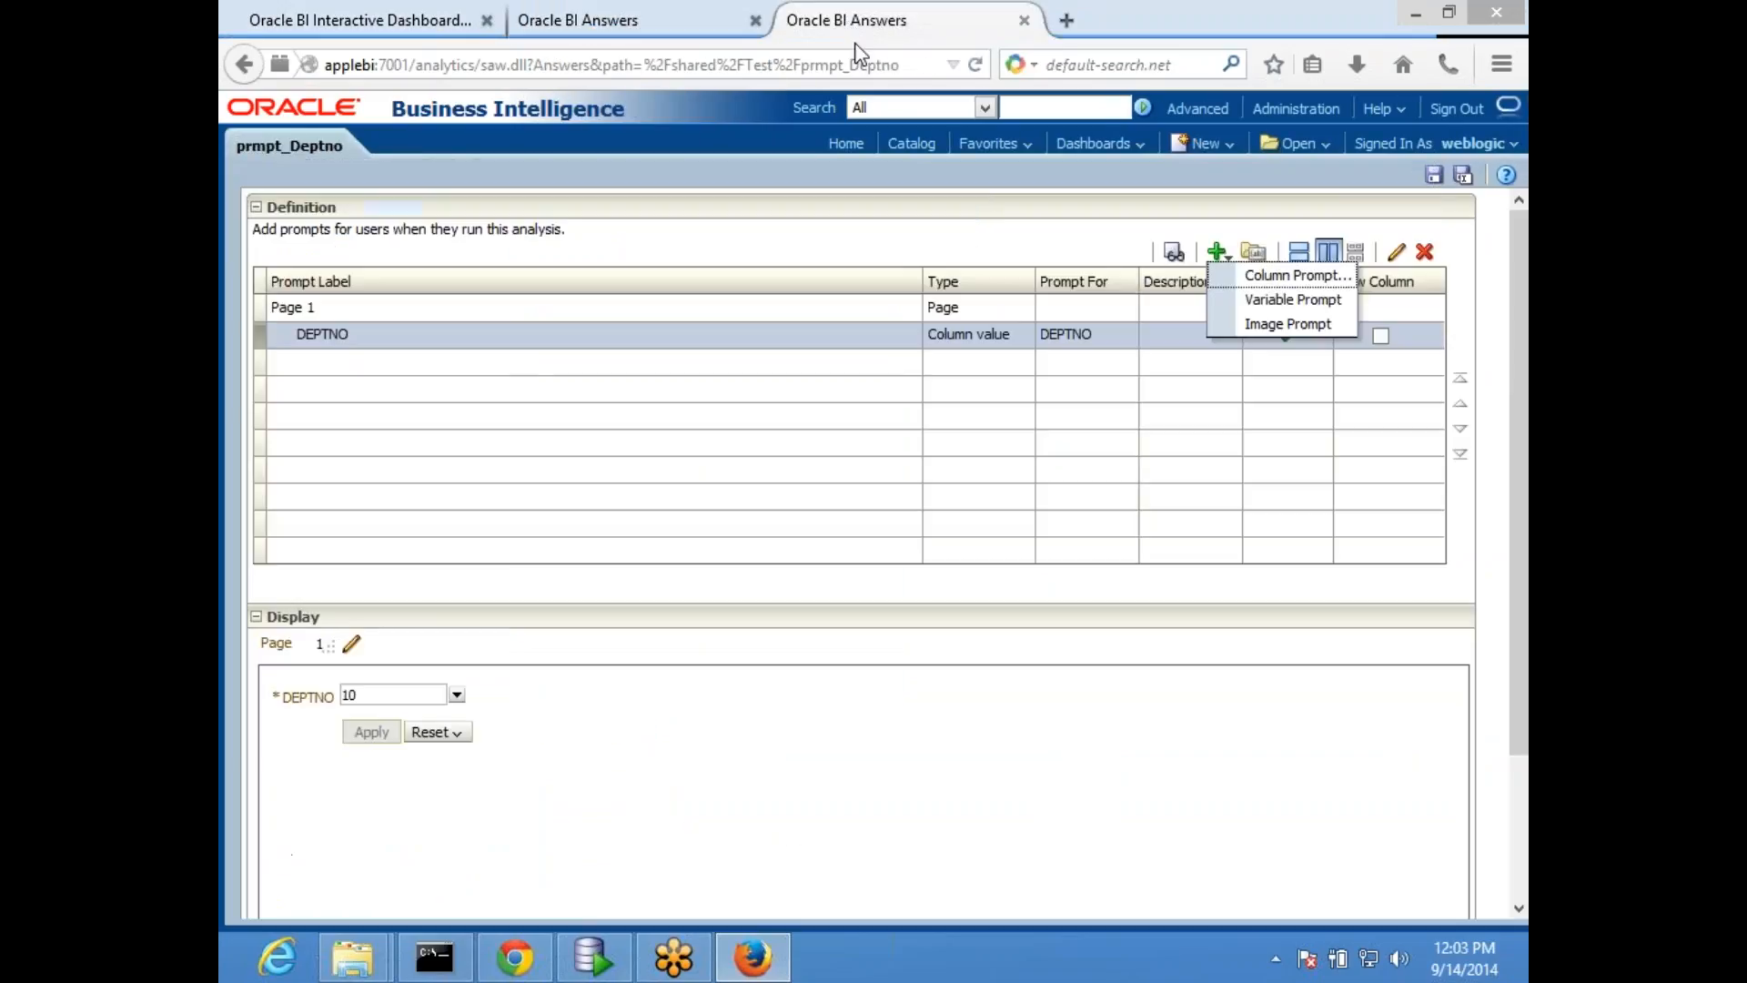
- Add a column prompt on EMP's Total Sal to prmpt_Deptno with the is equal to / is in operator and text field input
{"action": "left_click", "coordinate": [1286, 275]}
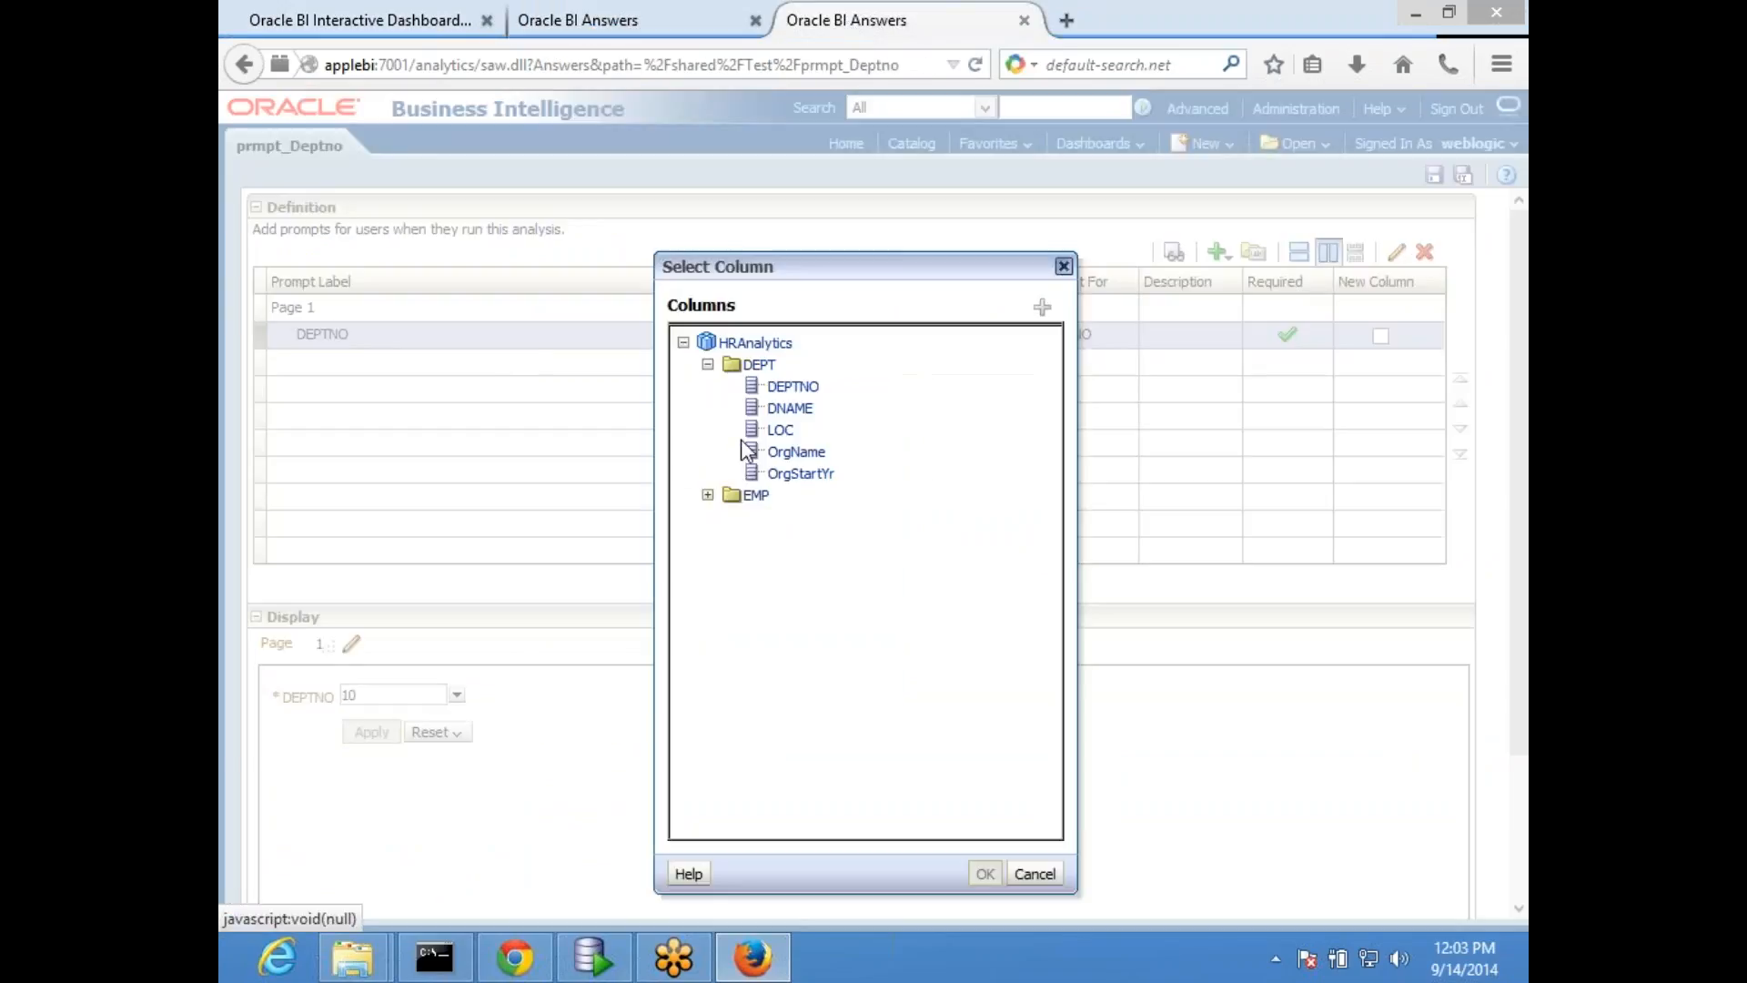
{"action": "left_click", "coordinate": [708, 495]}
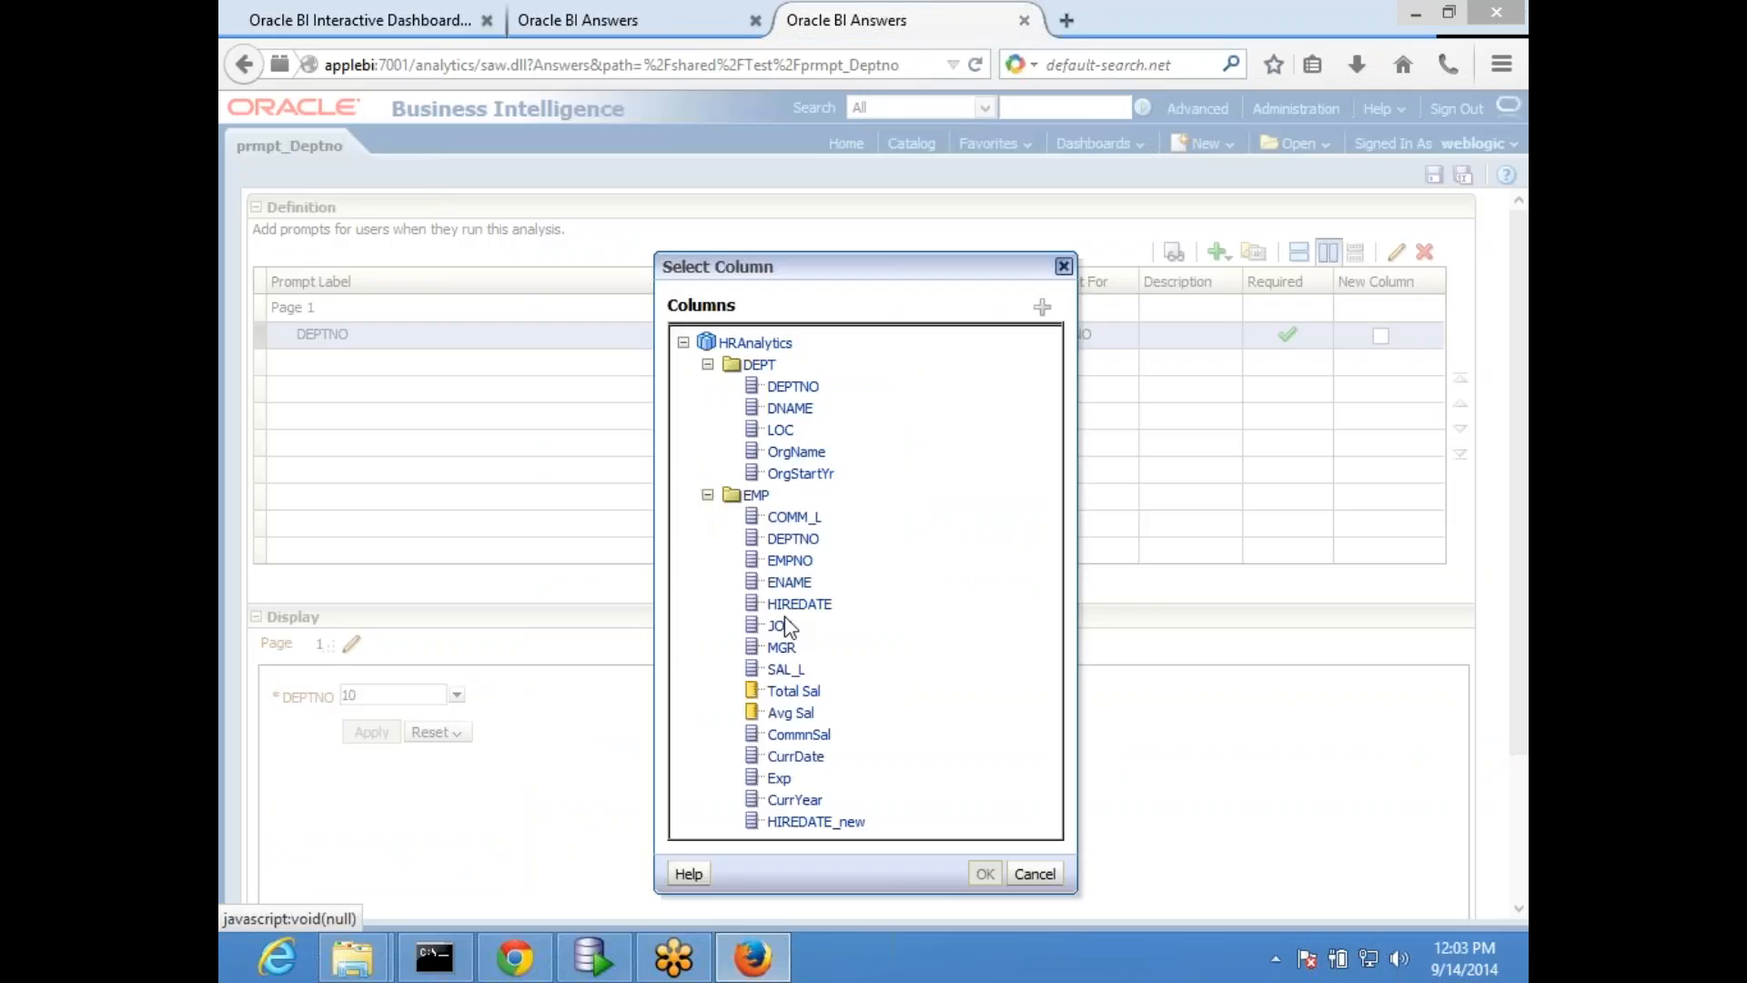
{"action": "left_click", "coordinate": [797, 693]}
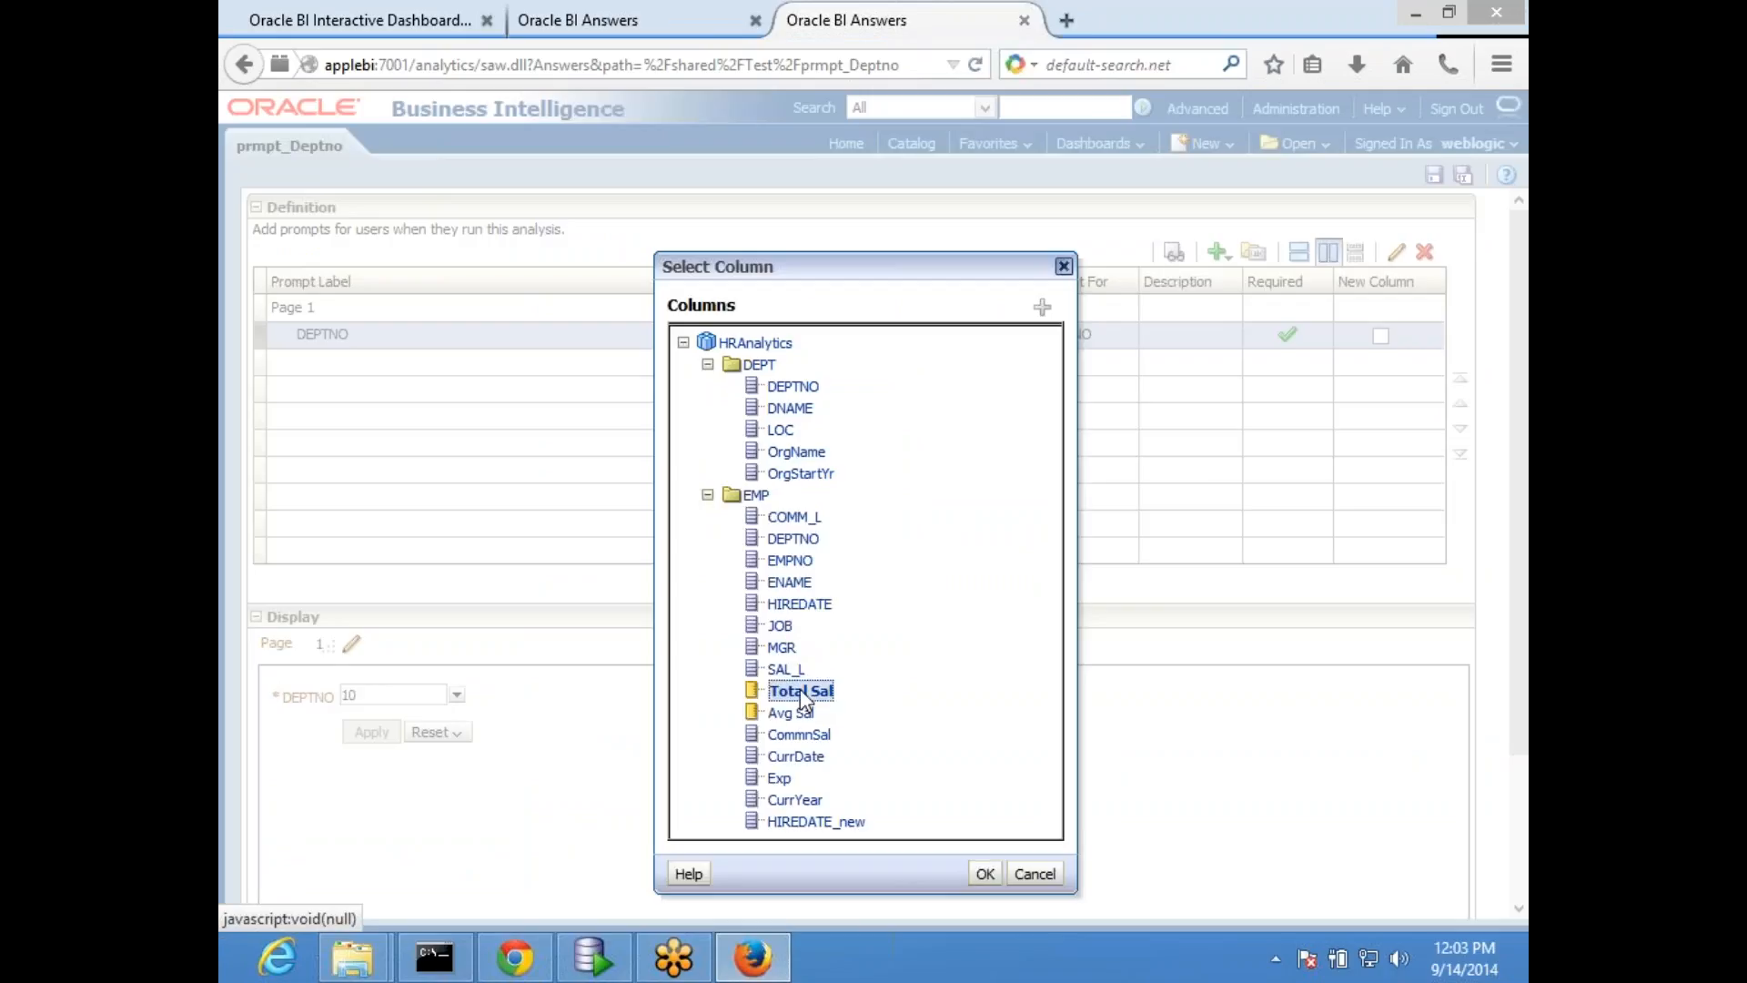
{"action": "left_click", "coordinate": [983, 872]}
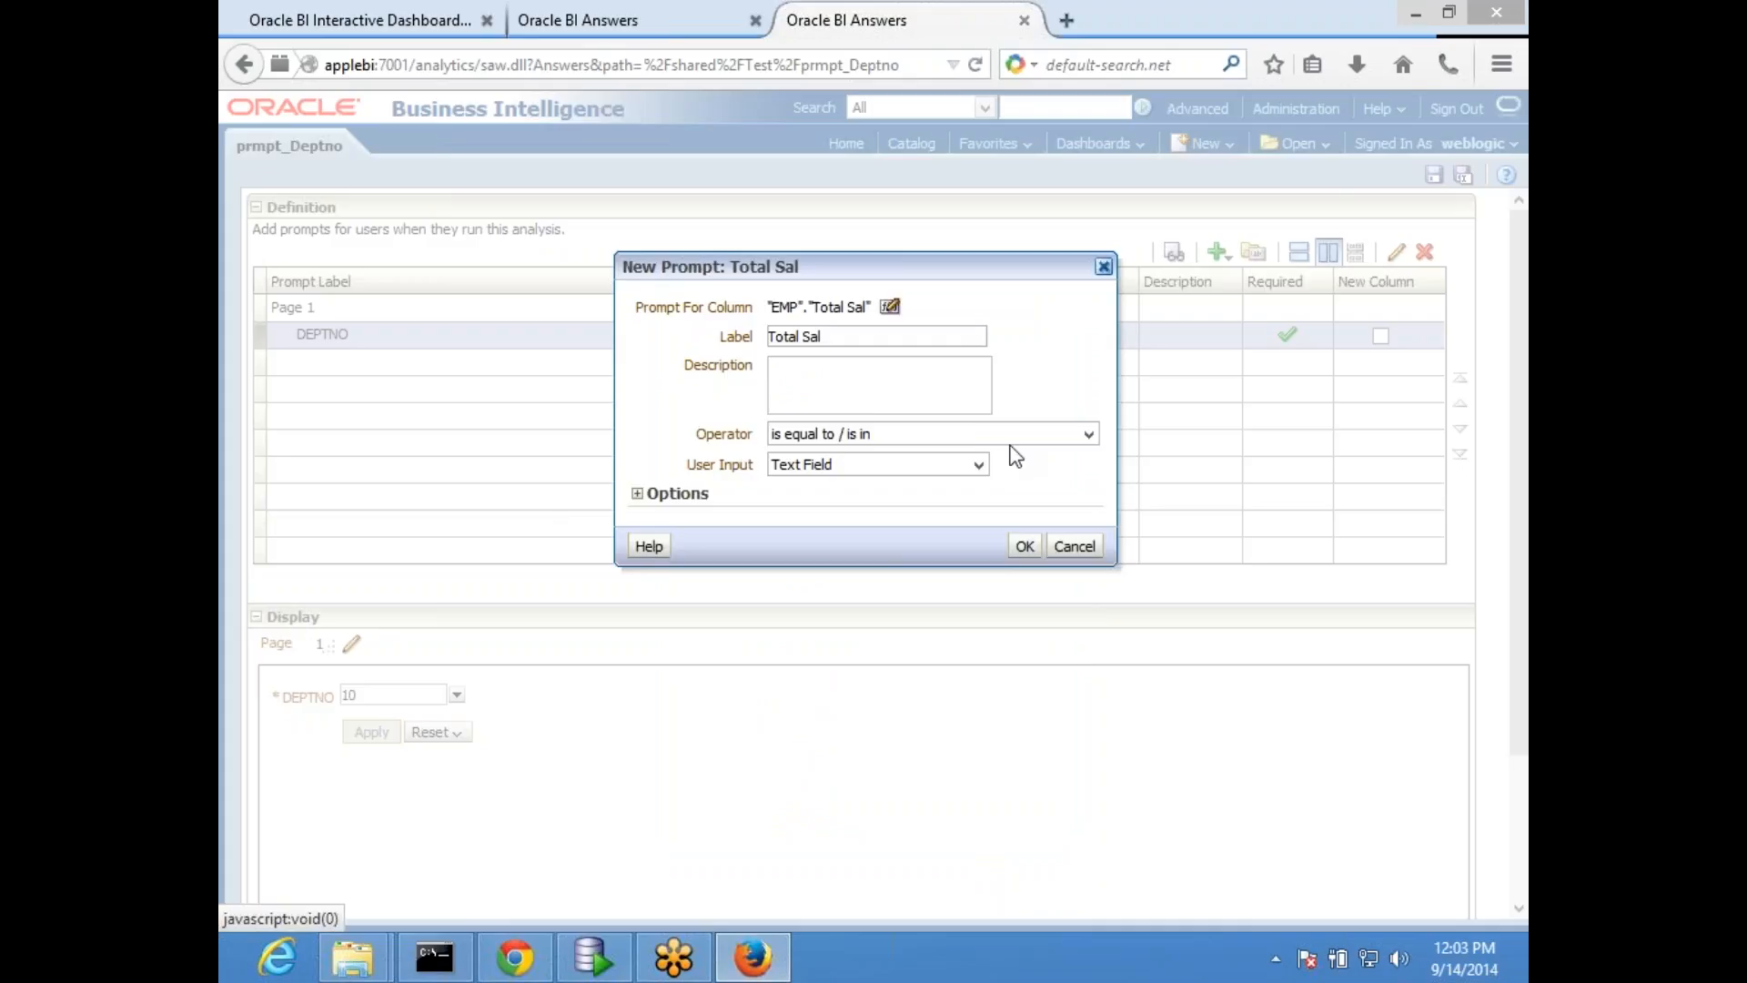
{"action": "left_click", "coordinate": [905, 466]}
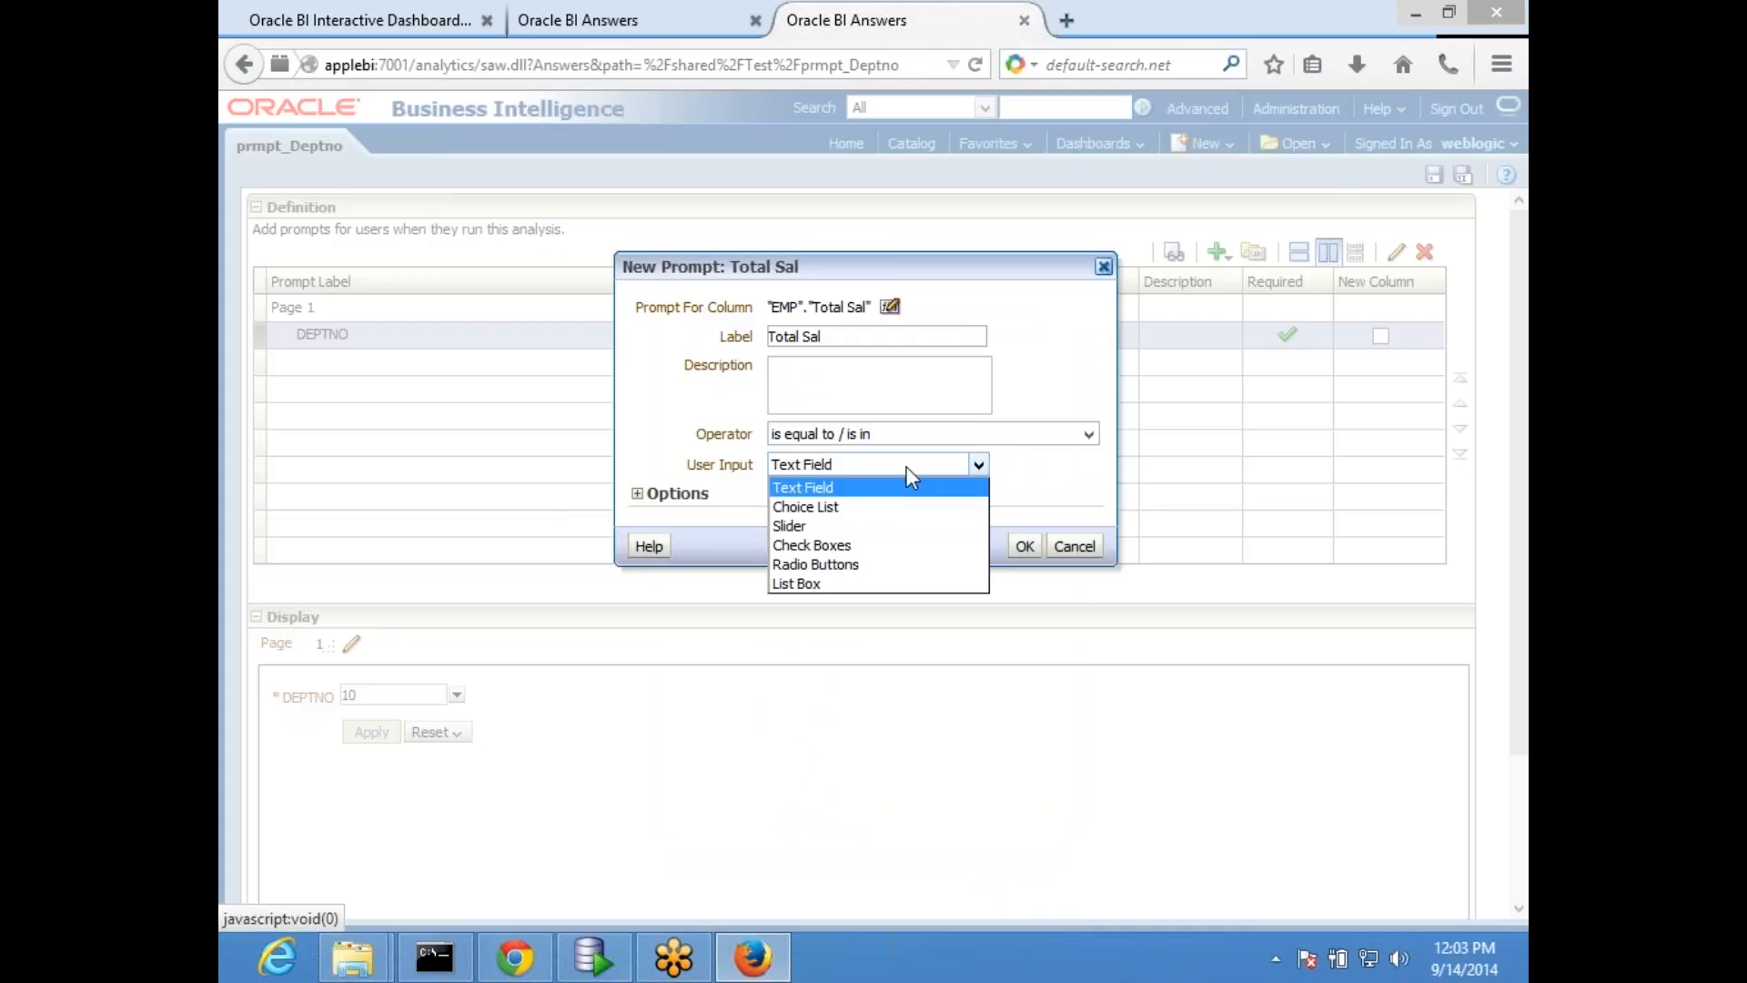
{"action": "left_click", "coordinate": [1023, 550]}
{"action": "left_click", "coordinate": [1023, 548]}
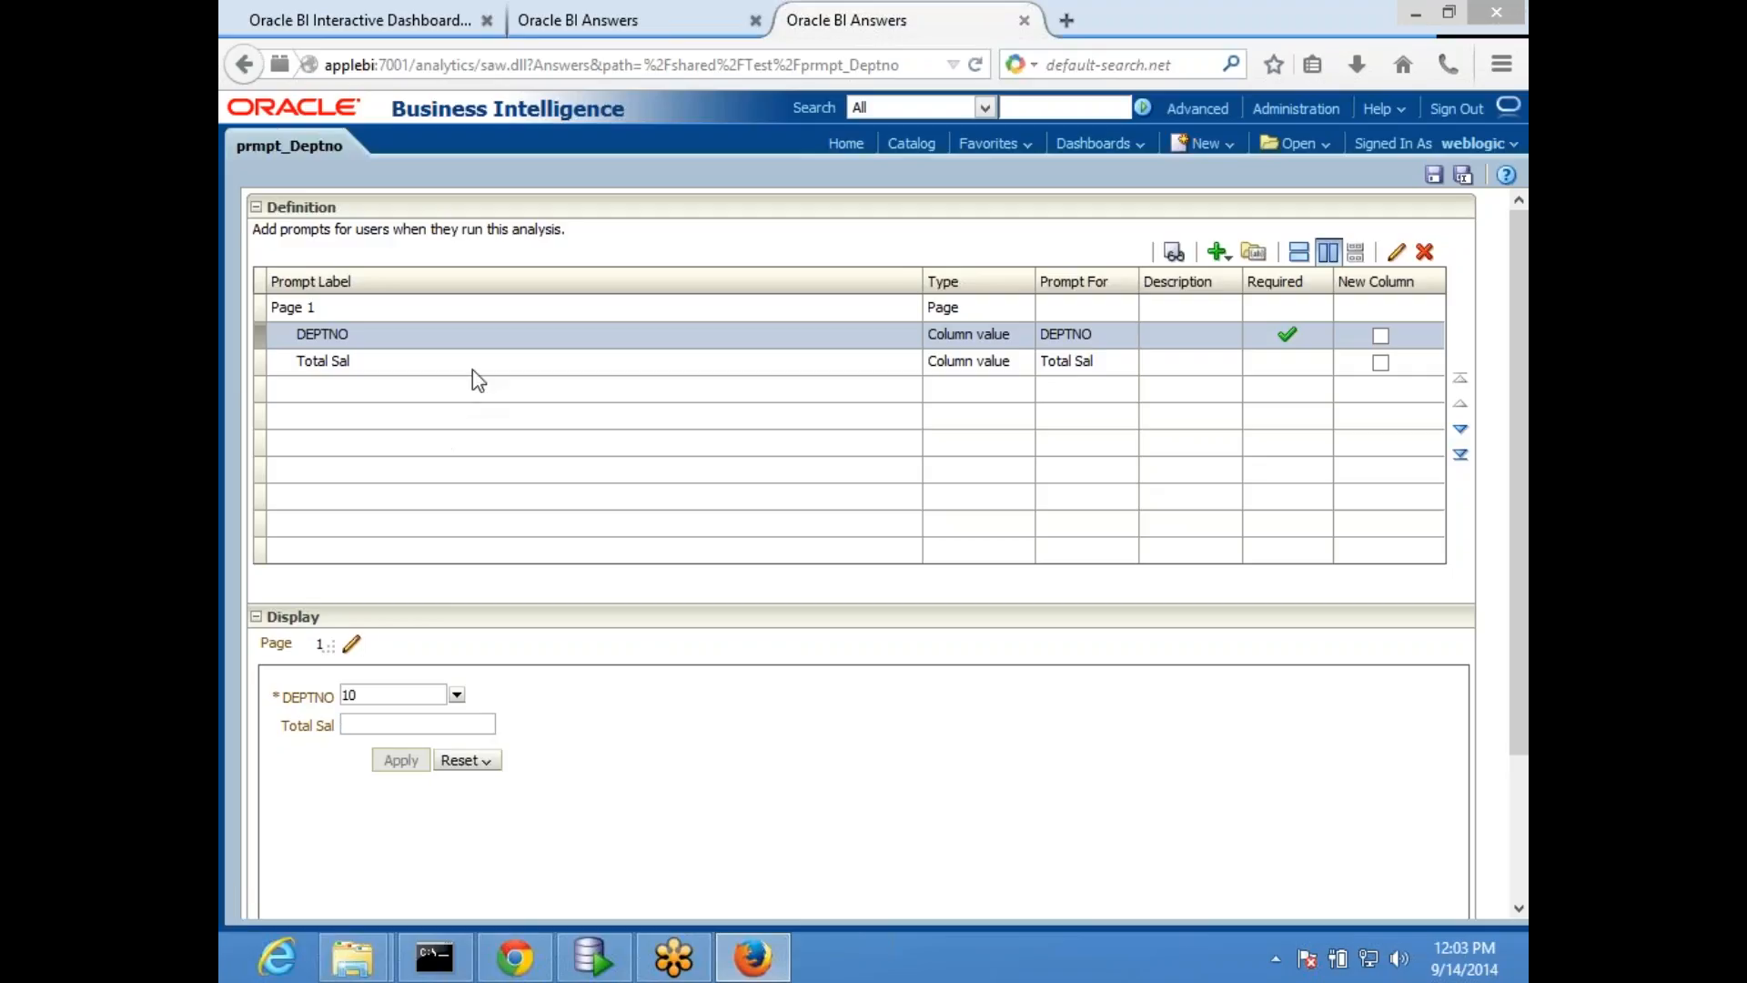
- Try to add a second column prompt on Total Sal, and delete the existing Total Sal prompt from prmpt_Deptno
{"action": "left_click", "coordinate": [1220, 252]}
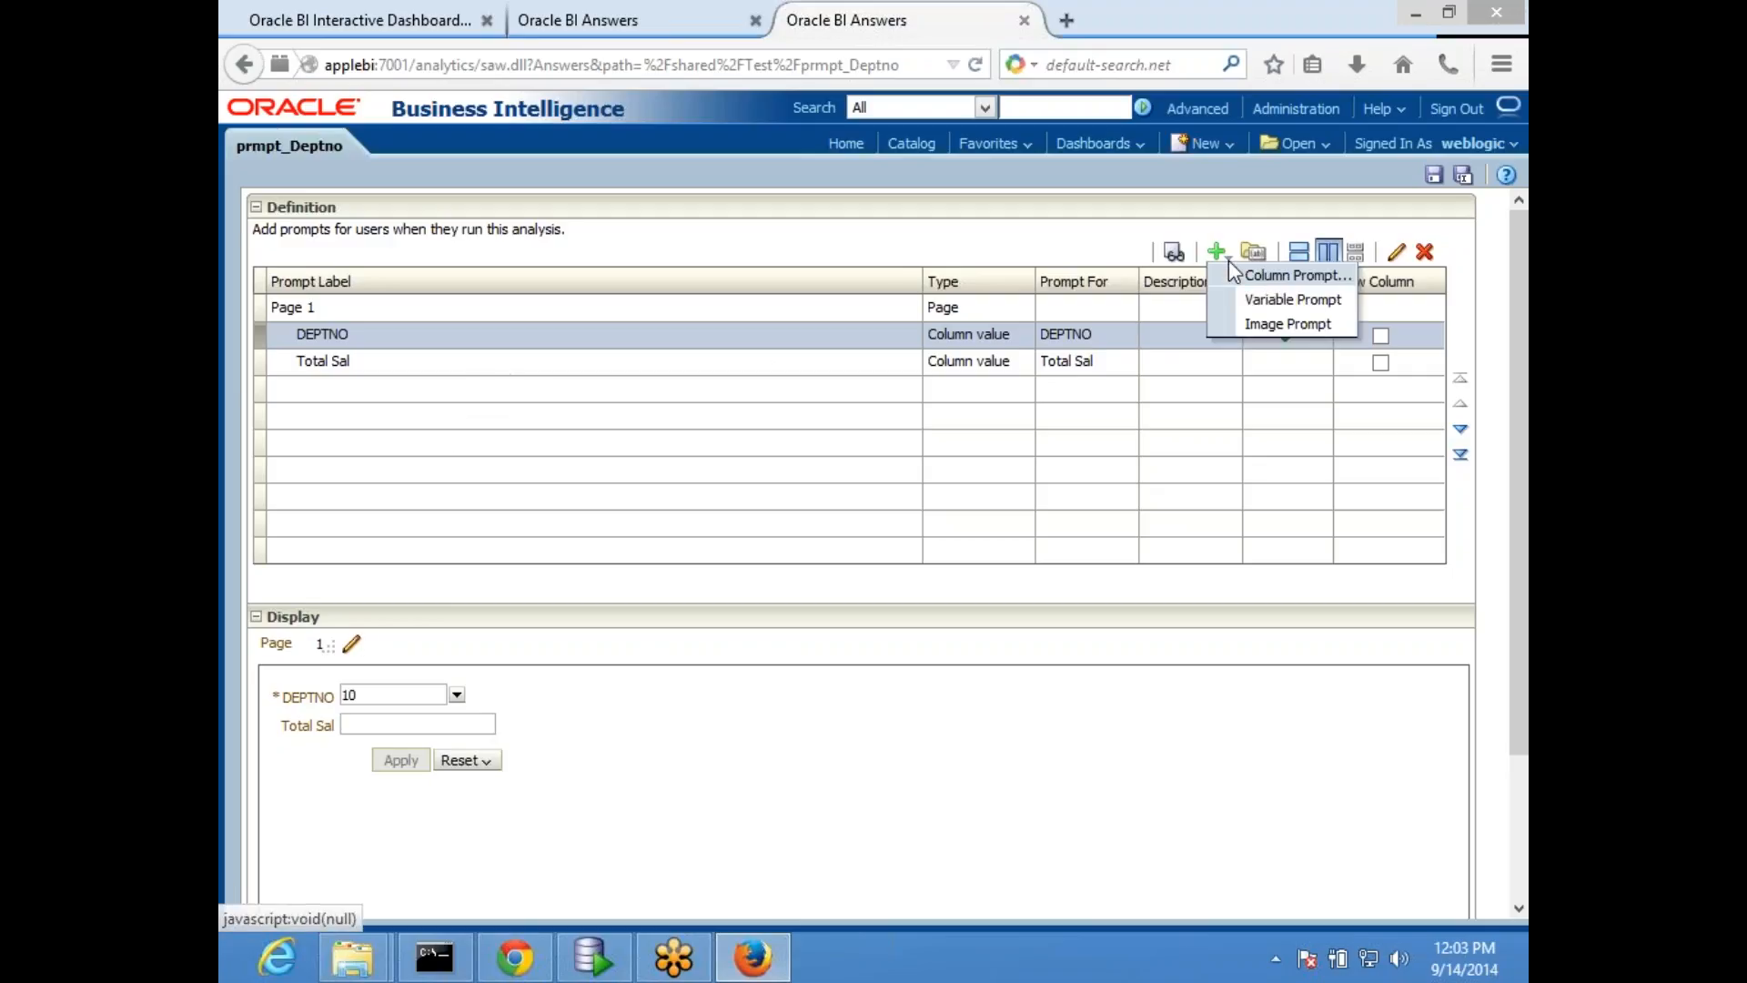
{"action": "left_click", "coordinate": [1279, 278]}
{"action": "left_click", "coordinate": [797, 693]}
{"action": "left_click", "coordinate": [986, 873]}
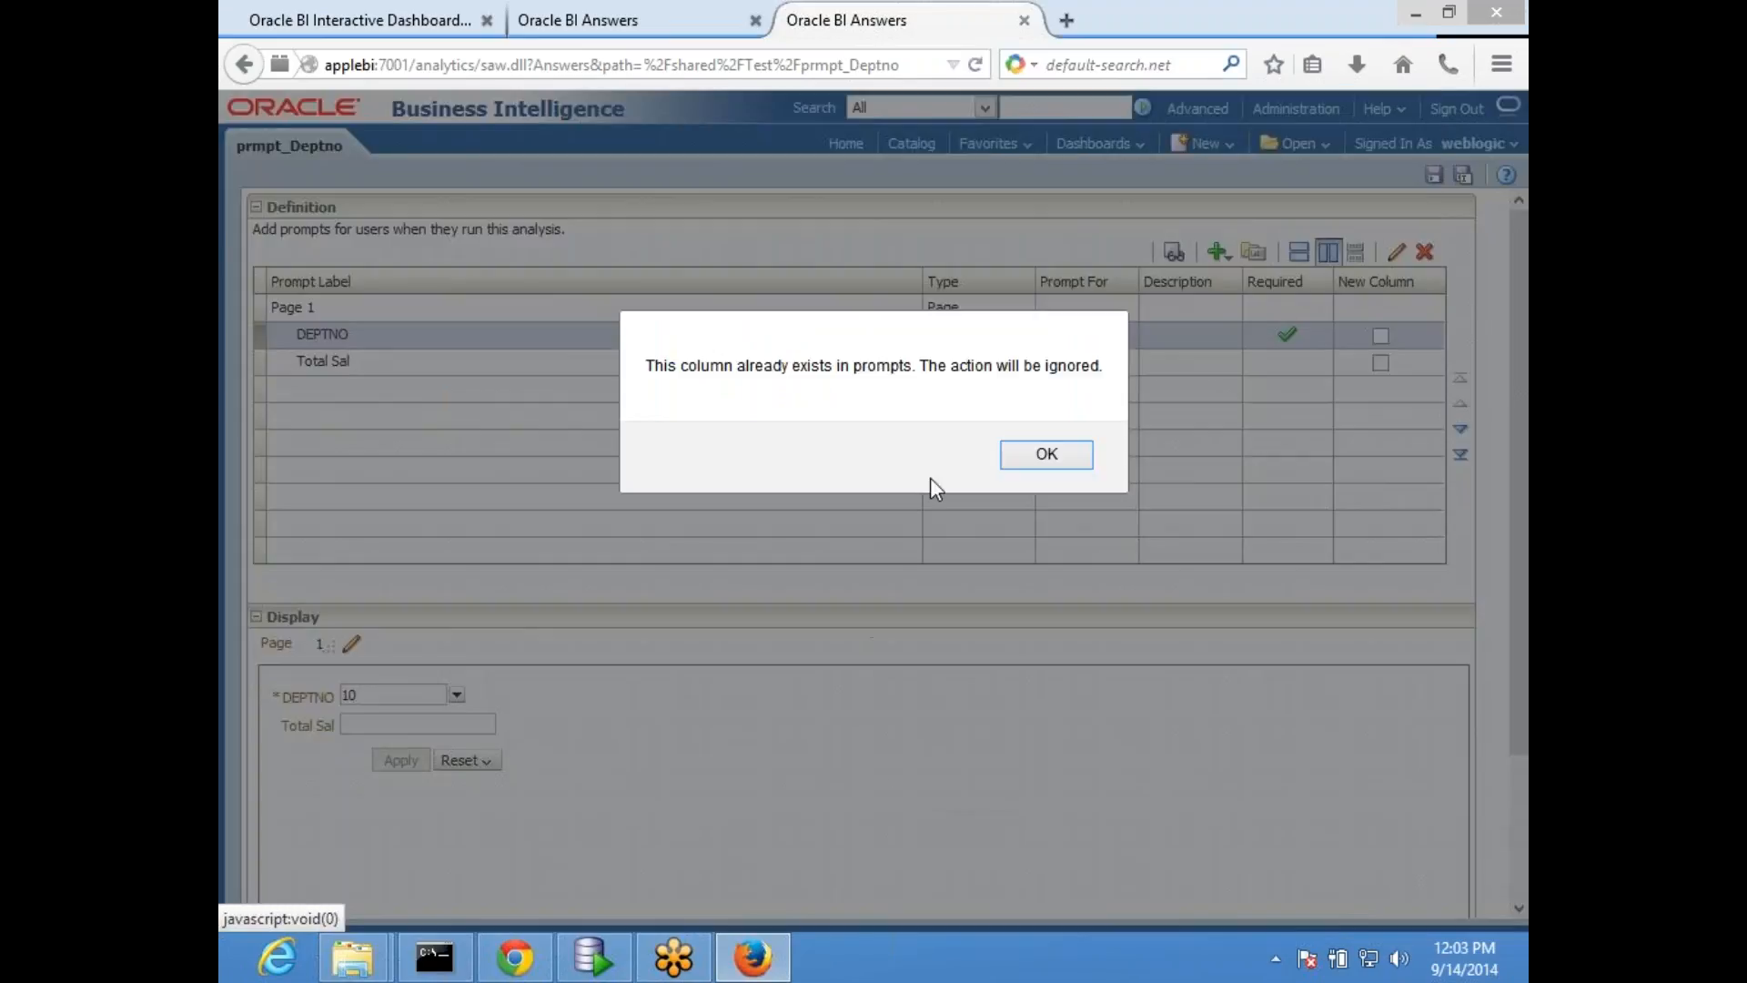
{"action": "left_click", "coordinate": [1046, 455]}
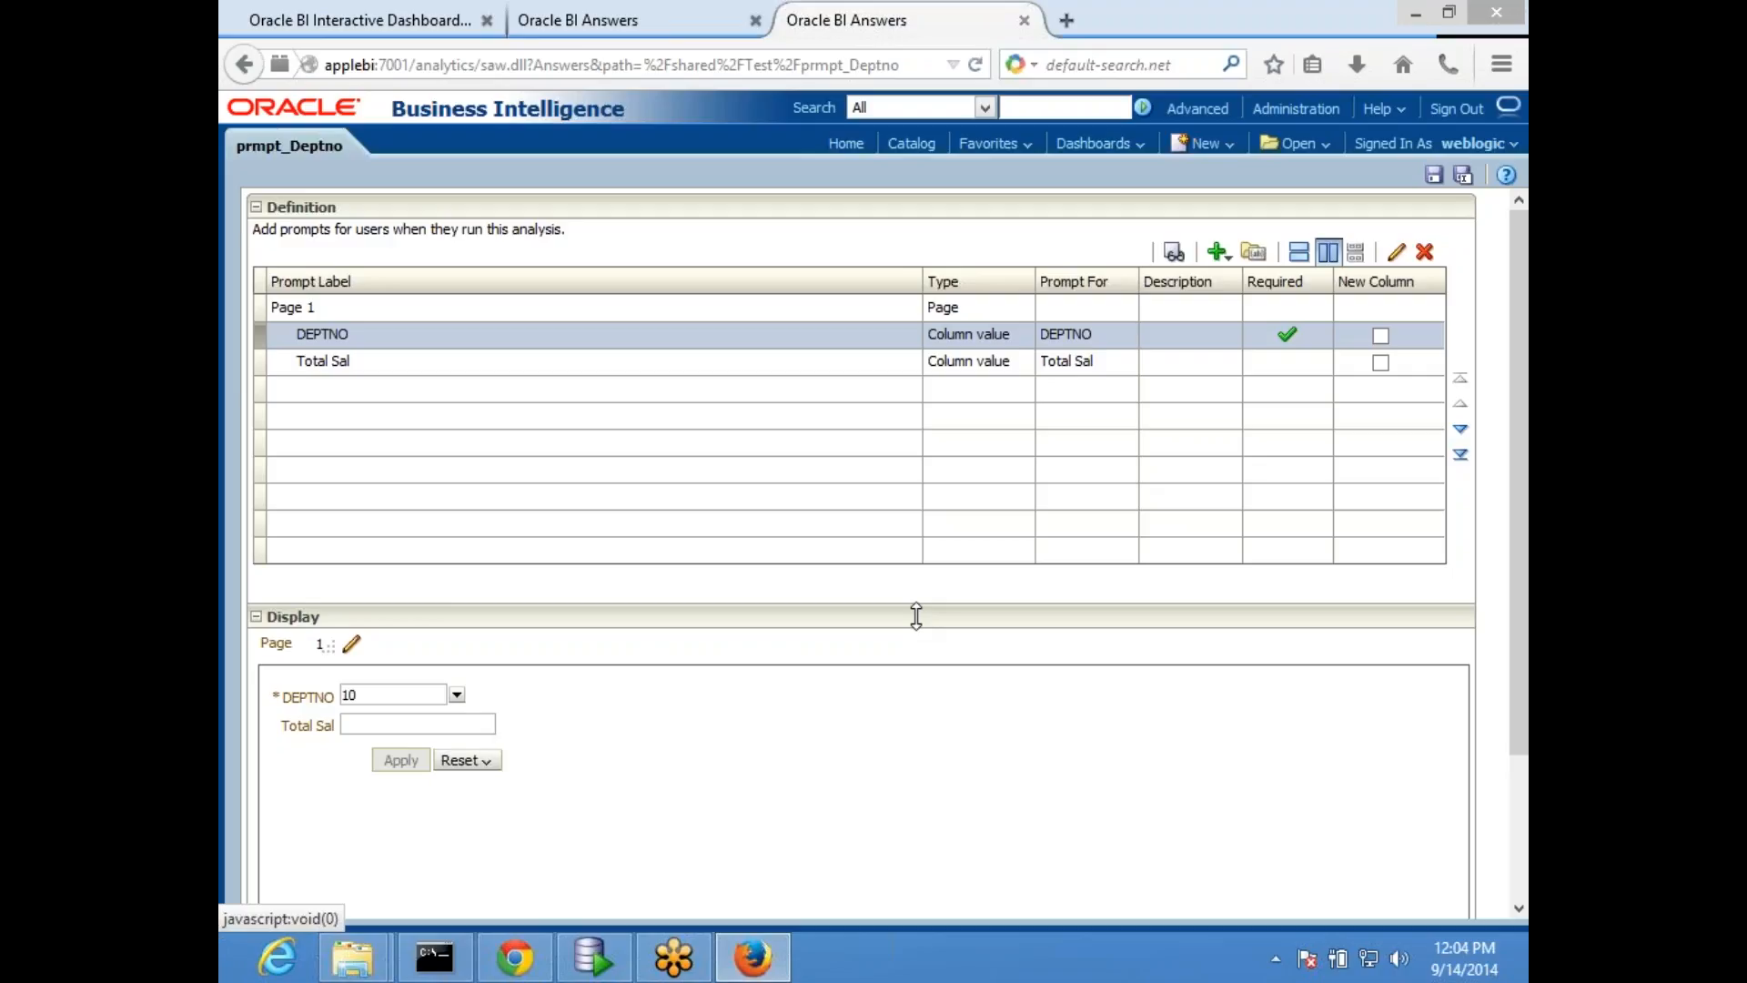
{"action": "left_click", "coordinate": [795, 365]}
{"action": "left_click", "coordinate": [1425, 255]}
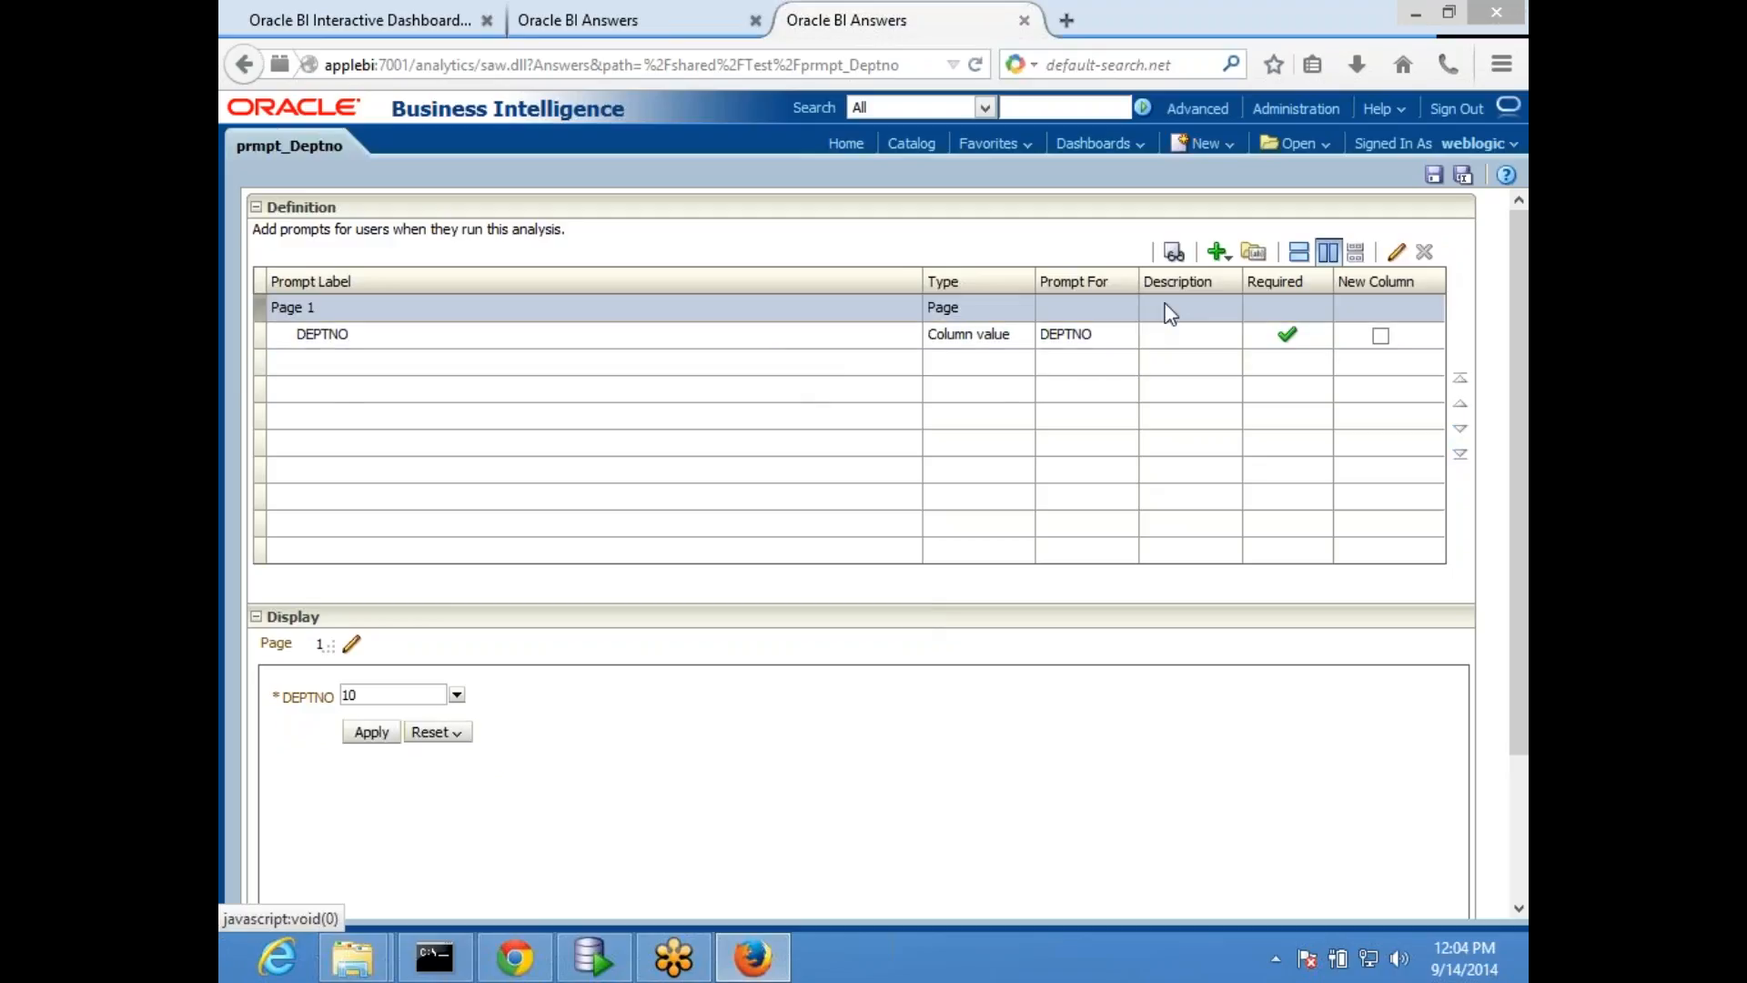
{"action": "left_click", "coordinate": [1227, 259]}
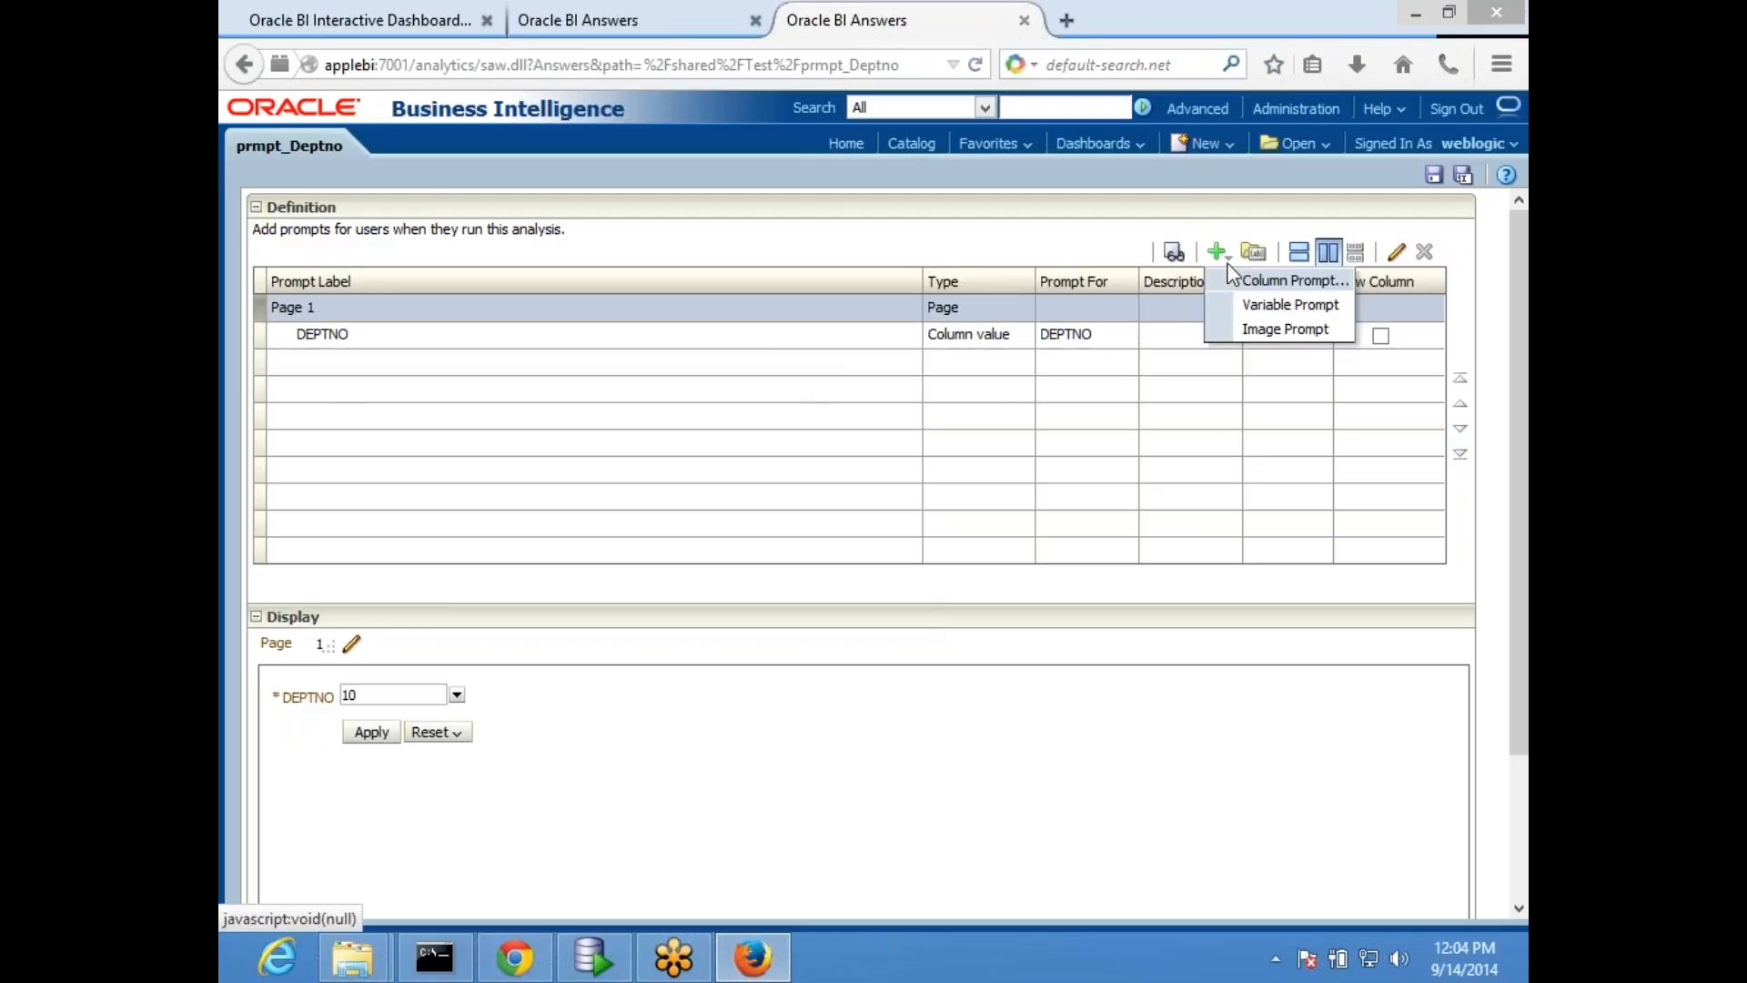
{"action": "left_click", "coordinate": [1267, 310]}
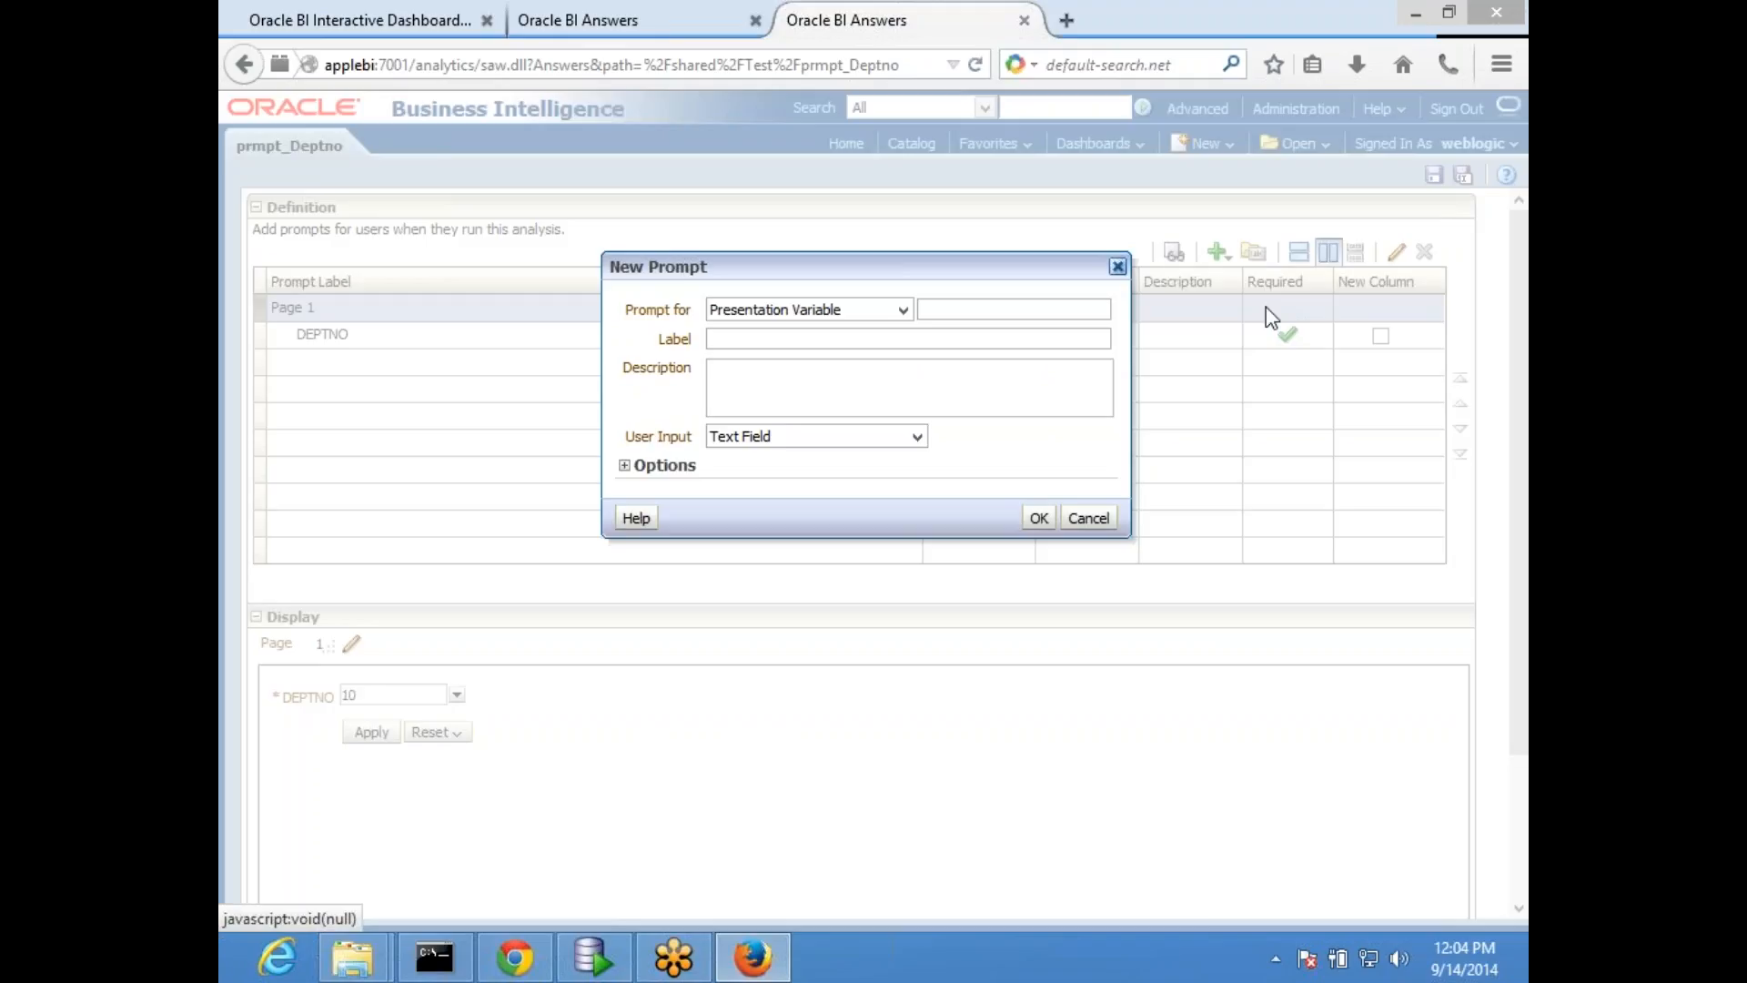
{"action": "left_click_drag", "start_coordinate": [728, 270], "coordinate": [729, 268]}
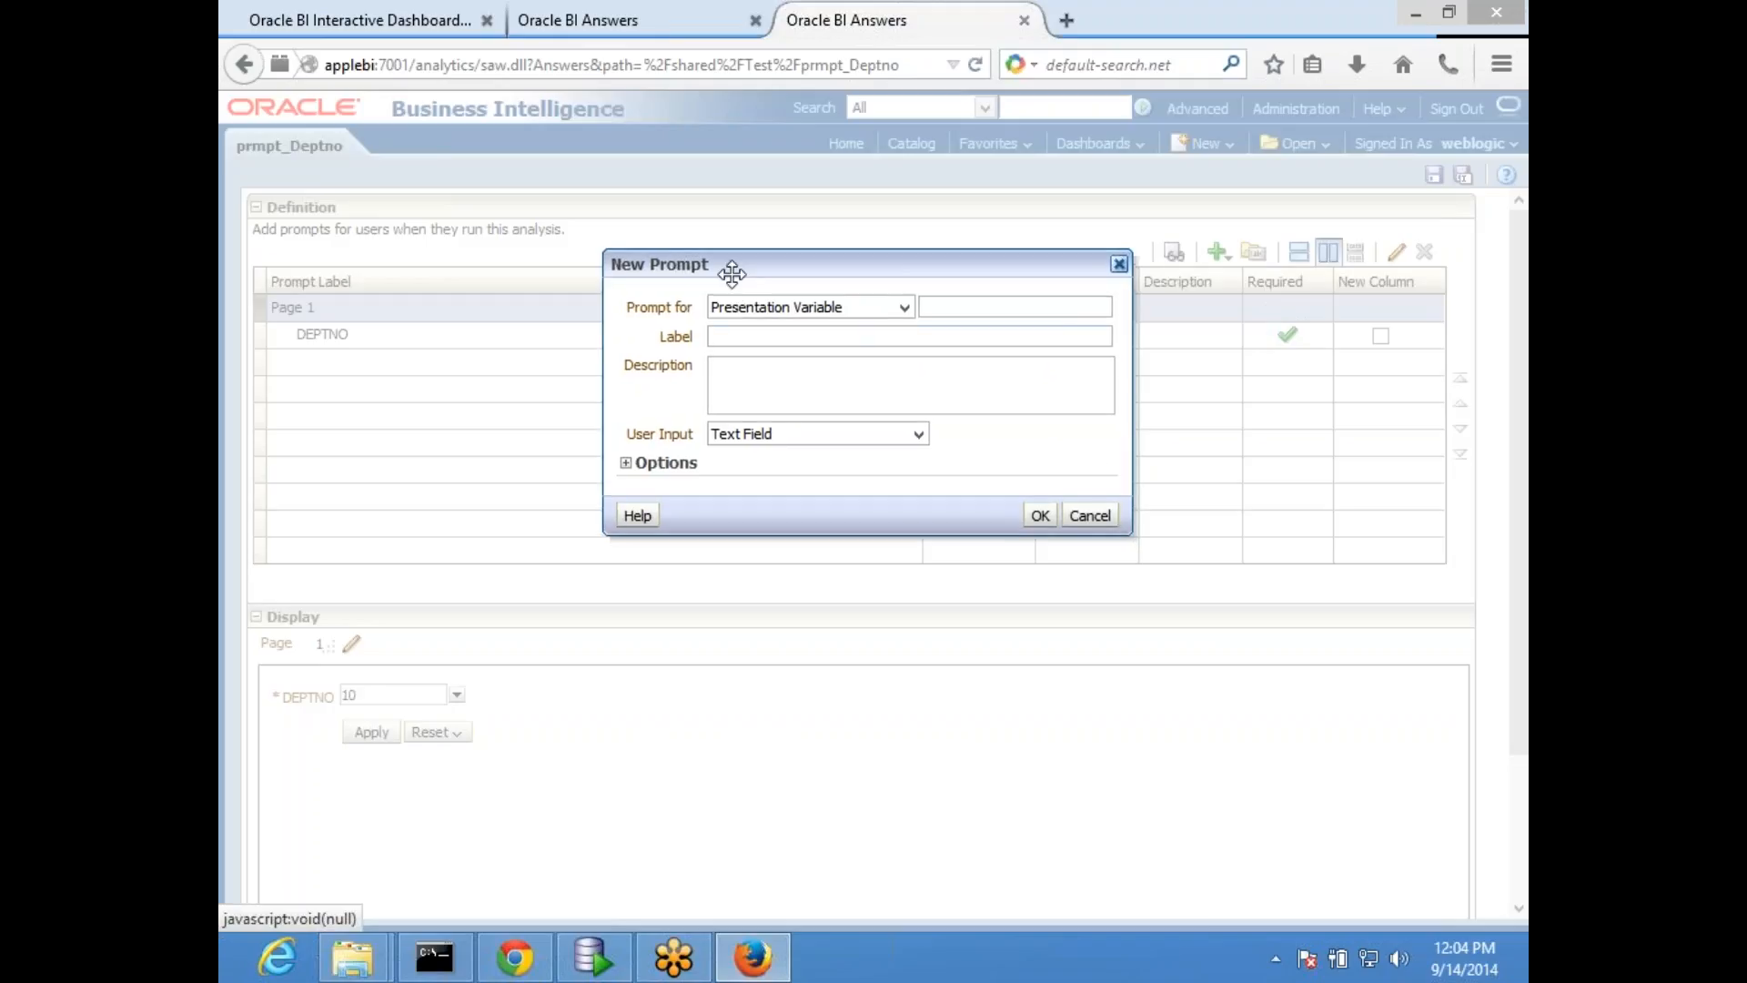
{"action": "left_click", "coordinate": [1120, 263]}
- Start a new variable prompt in prmpt_Deptno for the presentation variable MinValue
{"action": "left_click", "coordinate": [1223, 254]}
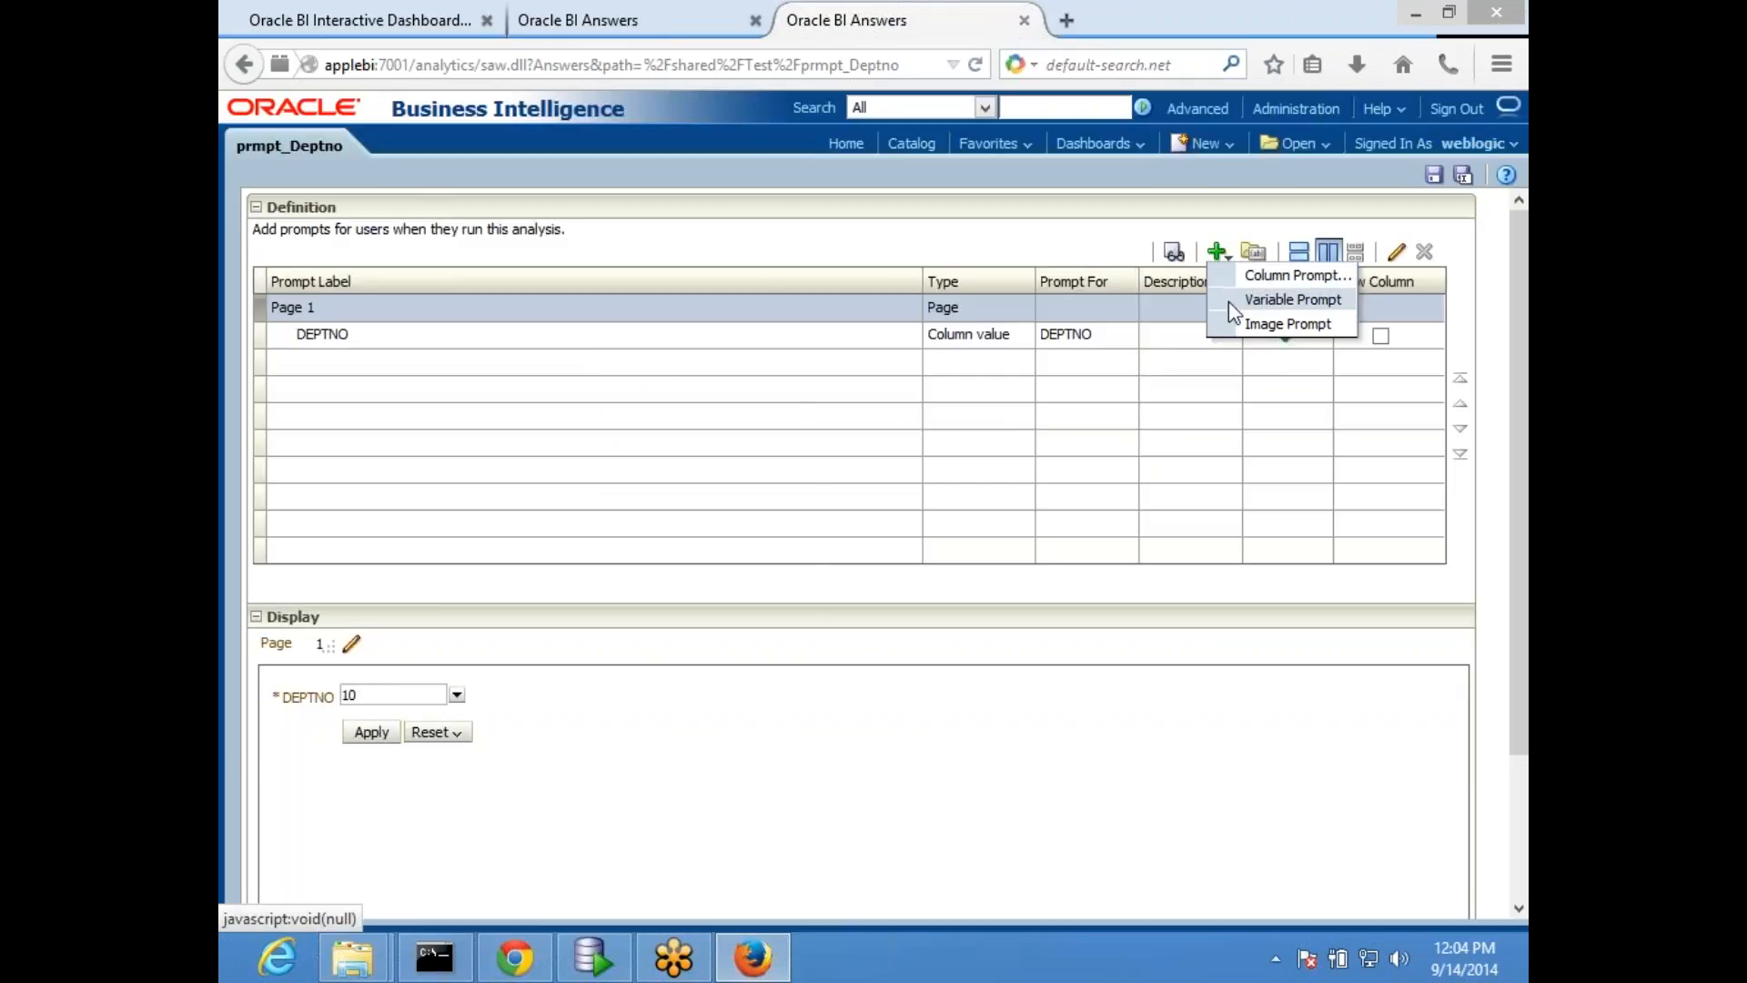
{"action": "left_click", "coordinate": [1293, 300]}
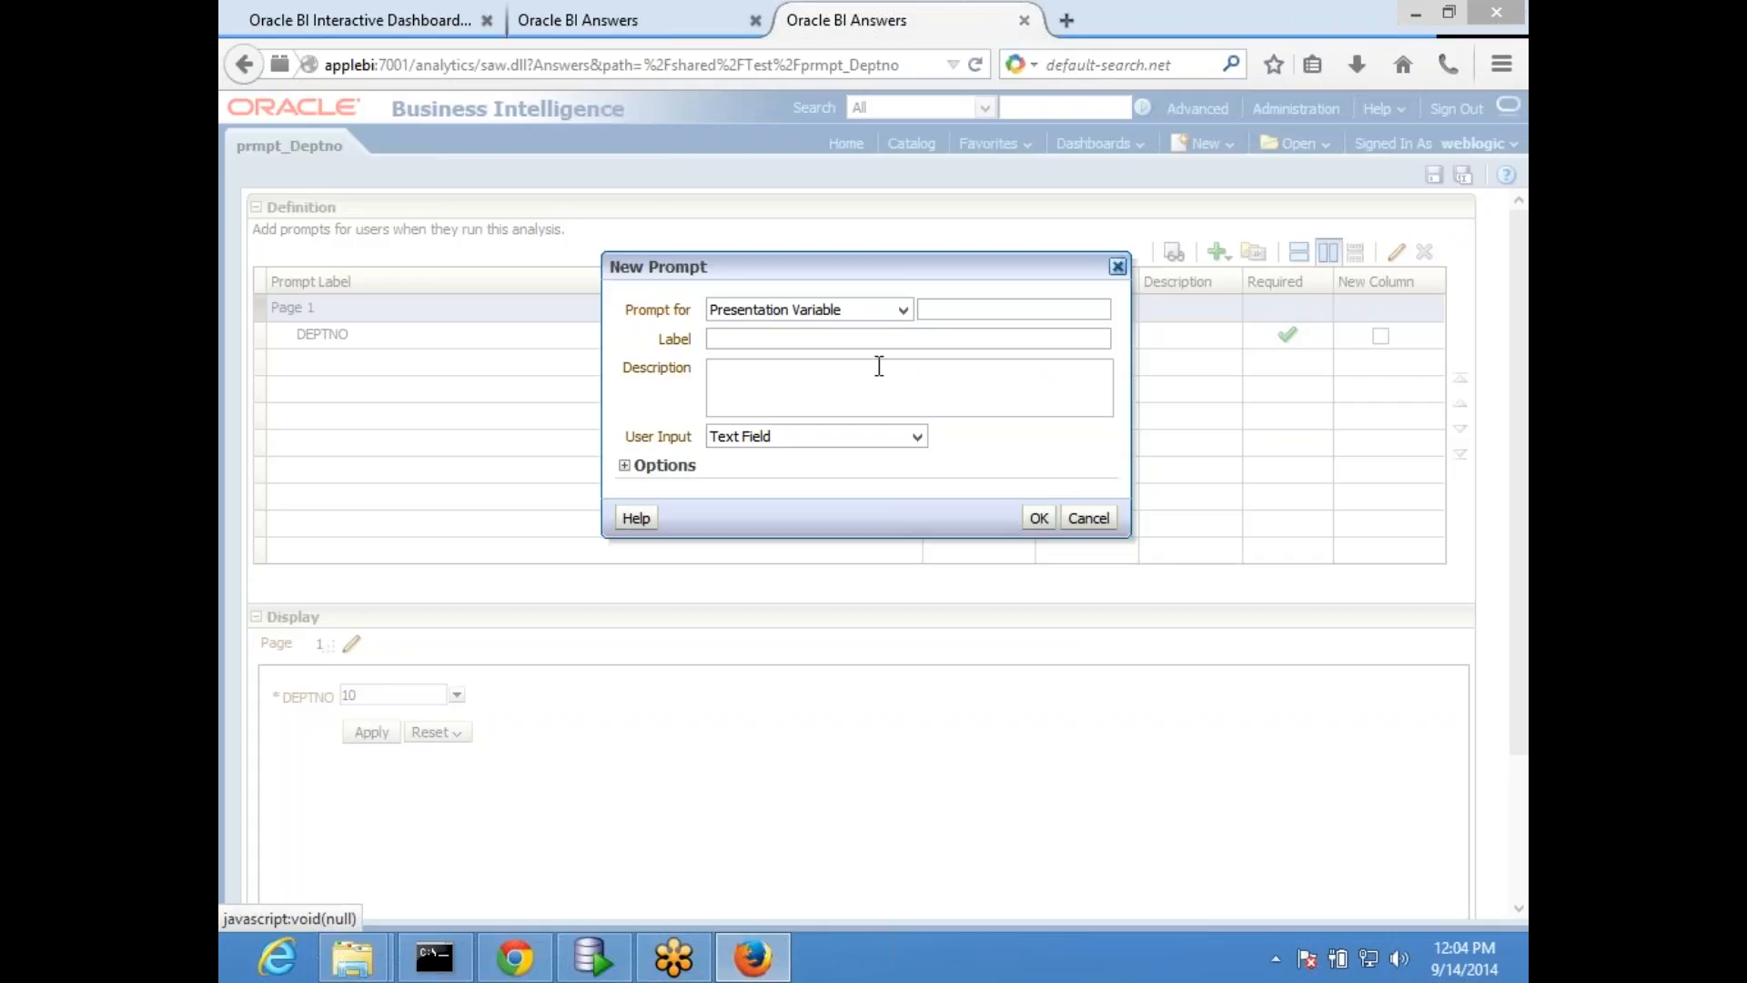
{"action": "left_click", "coordinate": [870, 309]}
{"action": "left_click", "coordinate": [964, 336]}
{"action": "type", "text": "MinValue"}
- Copy the variable name MinValue into a new Notepad document and minimize Notepad to return to the prompt definition
{"action": "key", "text": "ctrl+a"}
{"action": "key", "text": "ctrl+c"}
{"action": "key", "text": "super+r"}
{"action": "type", "text": "no"}
{"action": "key", "text": "Return"}
{"action": "key", "text": "ctrl+v"}
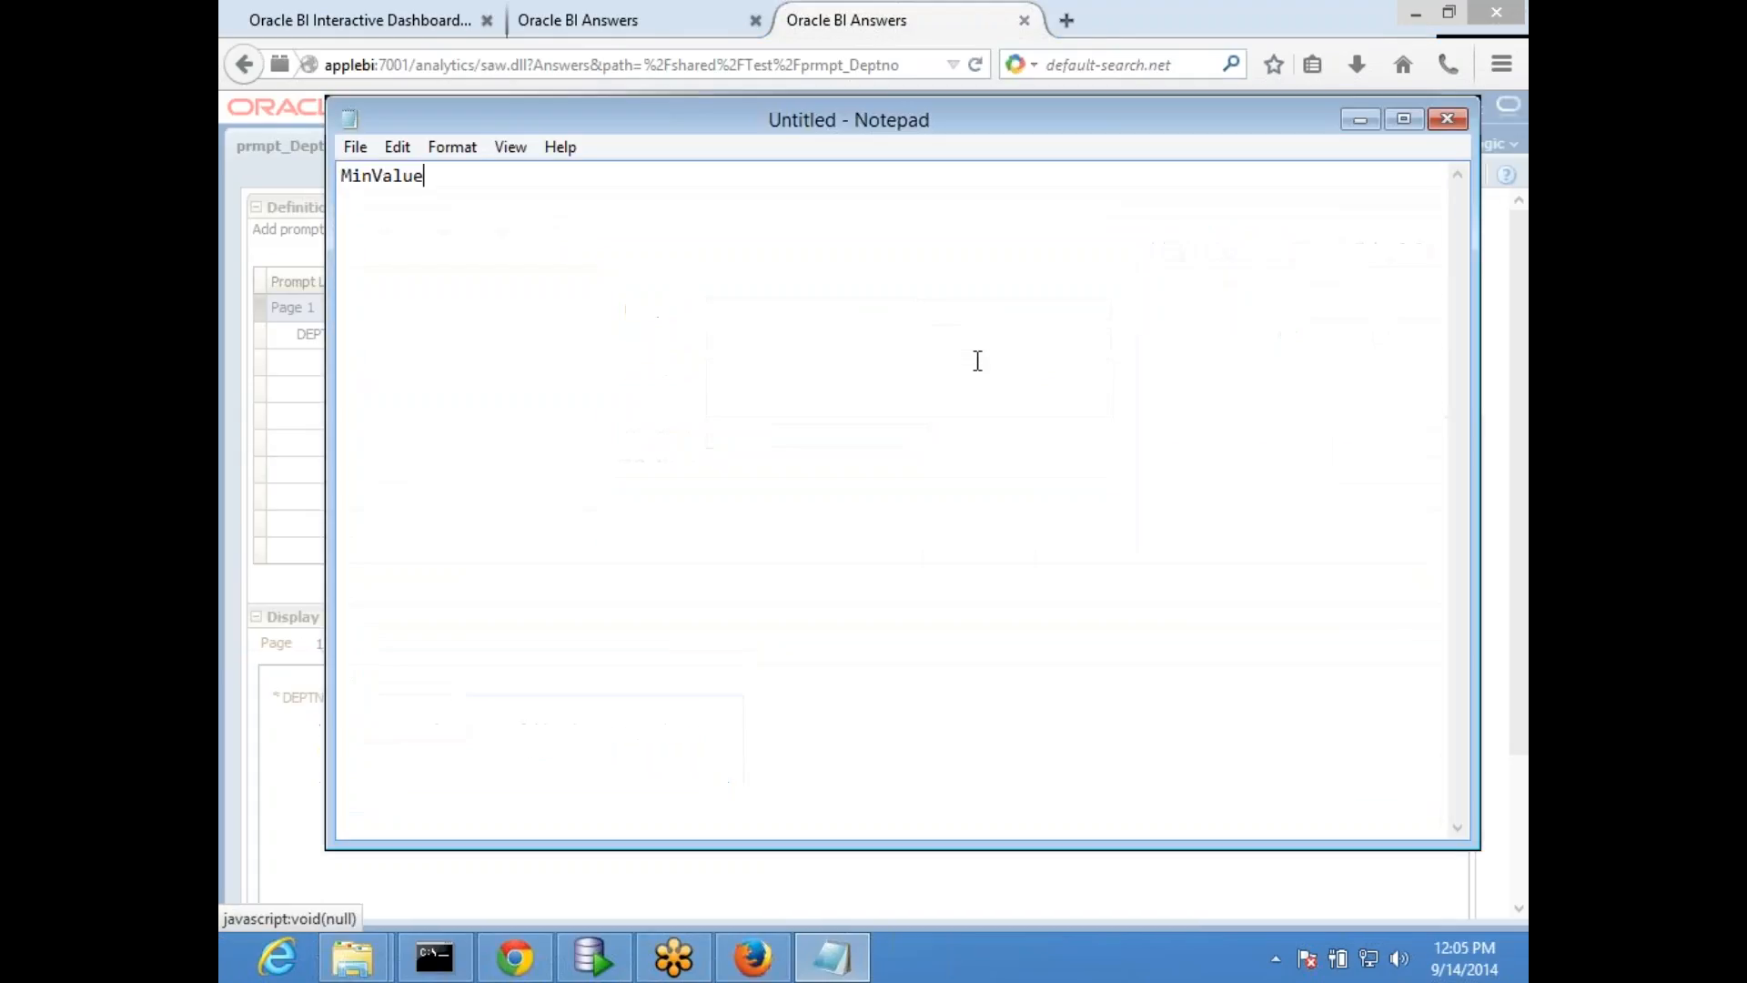
{"action": "left_click", "coordinate": [1361, 119]}
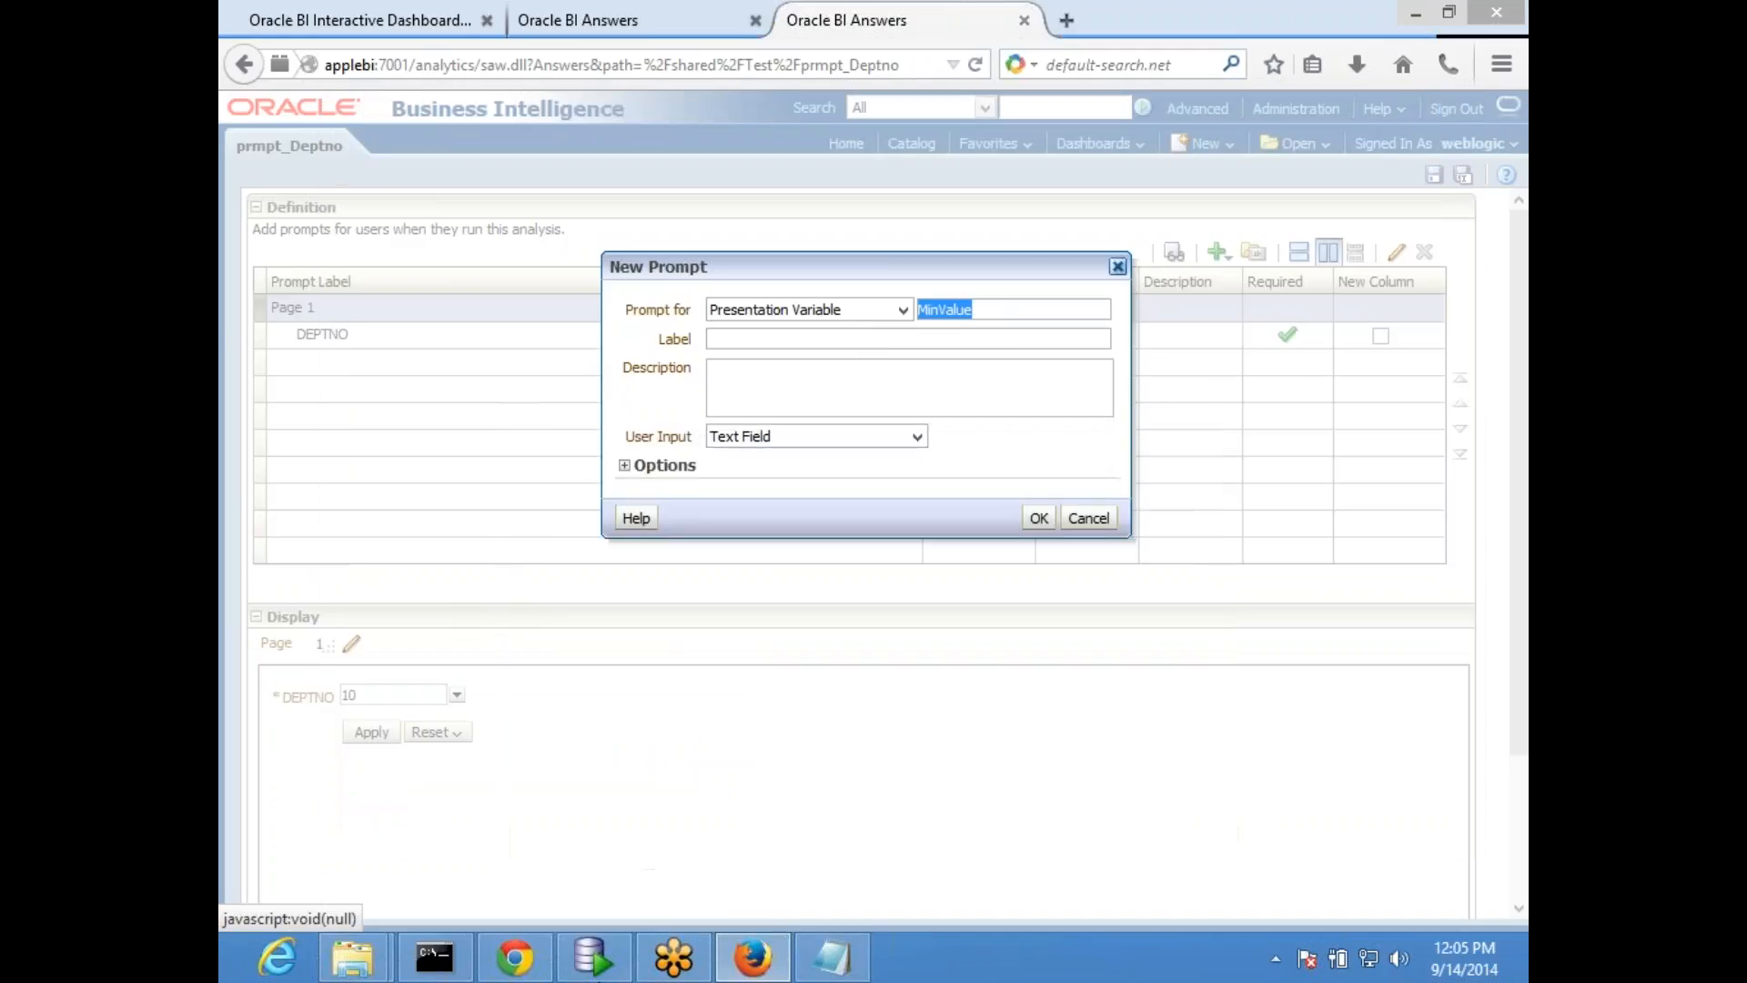
- Label the MinValue prompt "Select Min Range" and keep Text Field as its user input
{"action": "left_click", "coordinate": [791, 339]}
{"action": "type", "text": "Select Min Ra"}
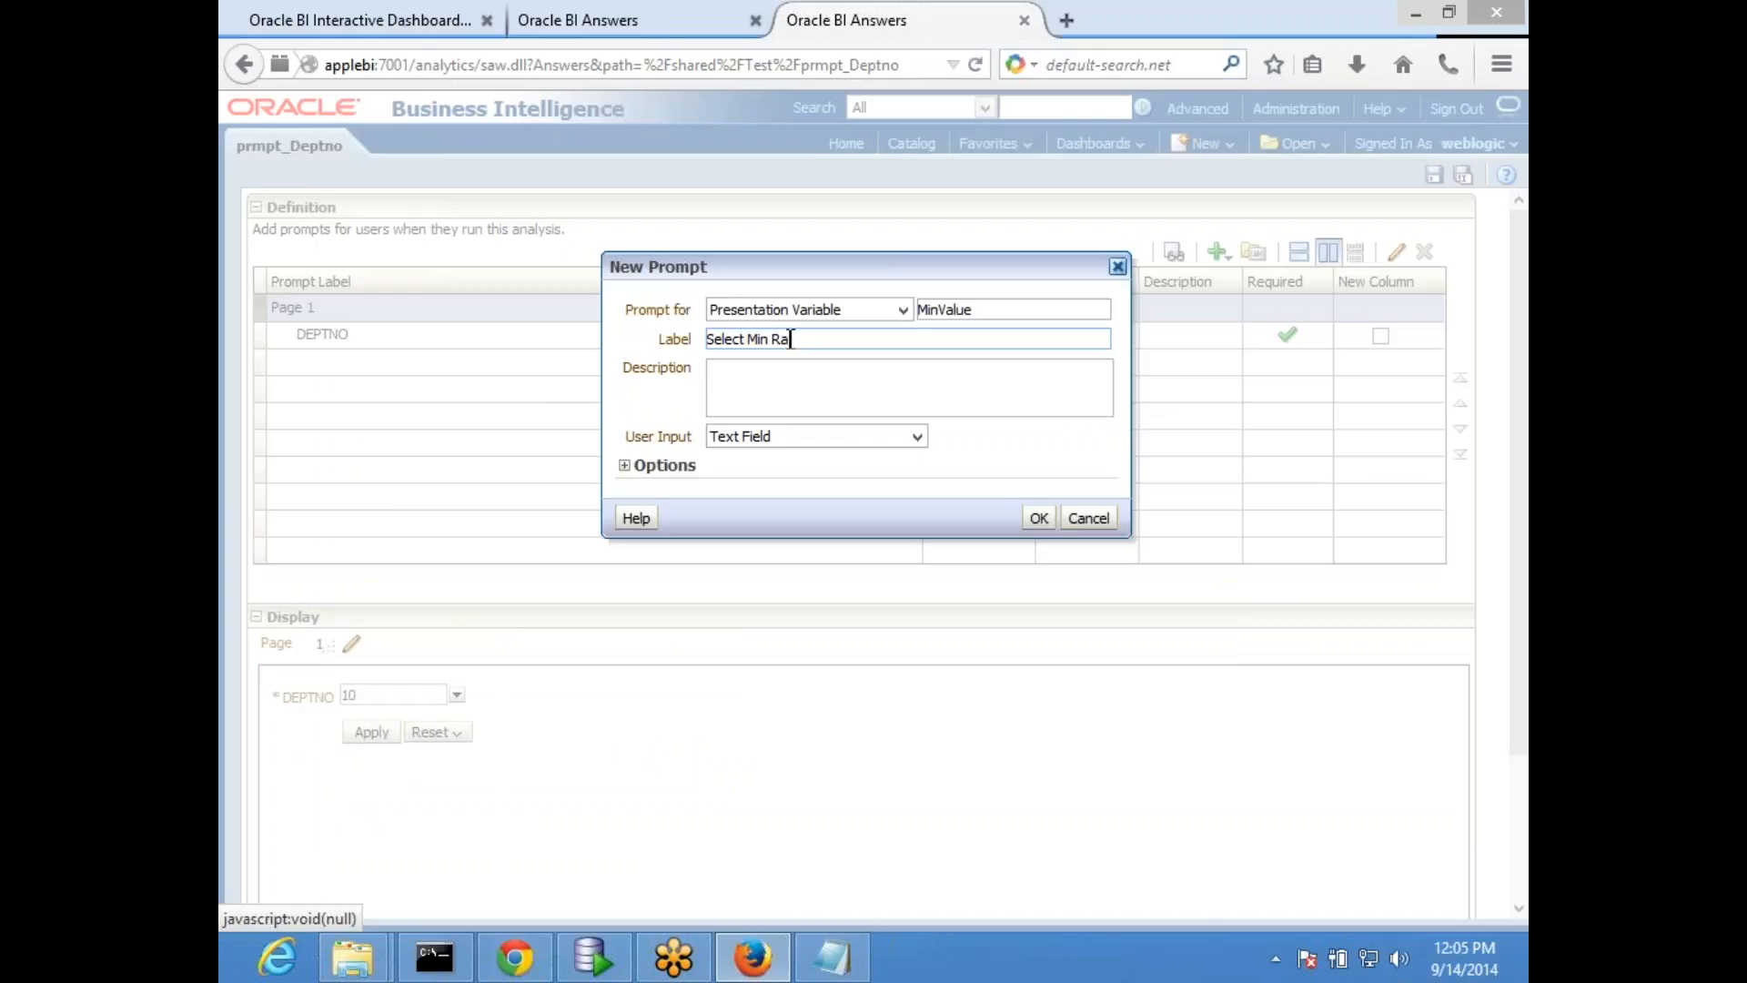
{"action": "type", "text": "nge"}
{"action": "left_click", "coordinate": [846, 438]}
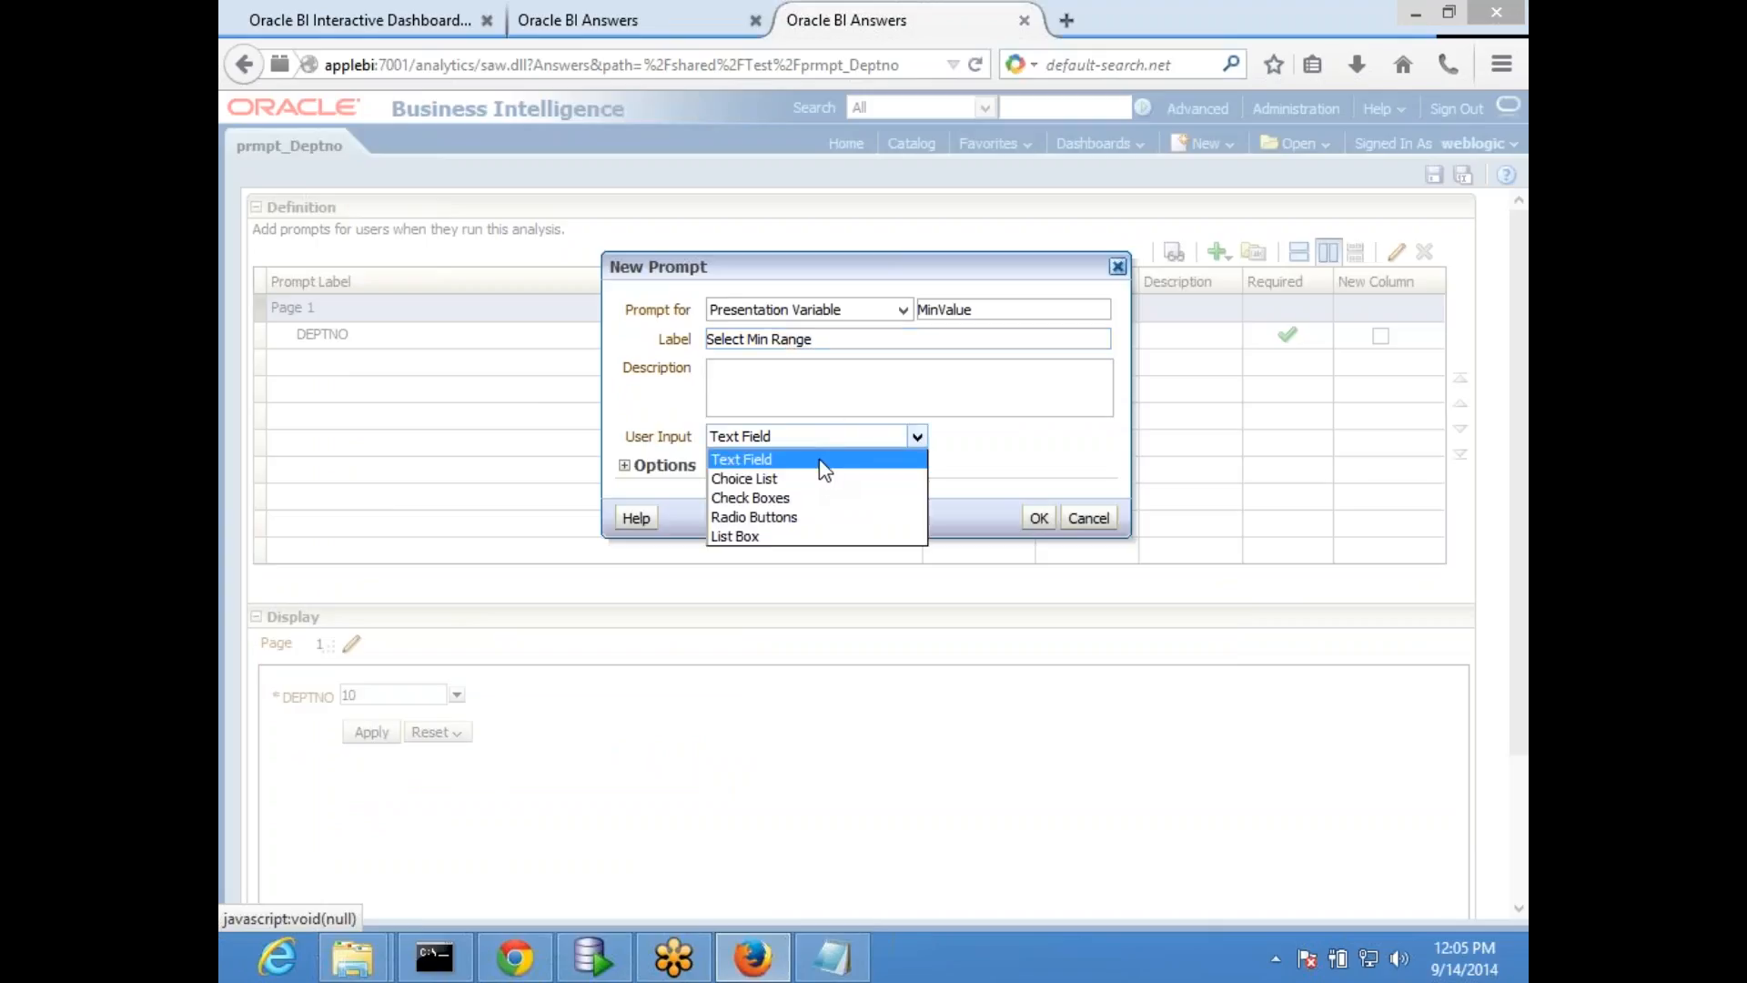
{"action": "left_click", "coordinate": [825, 470]}
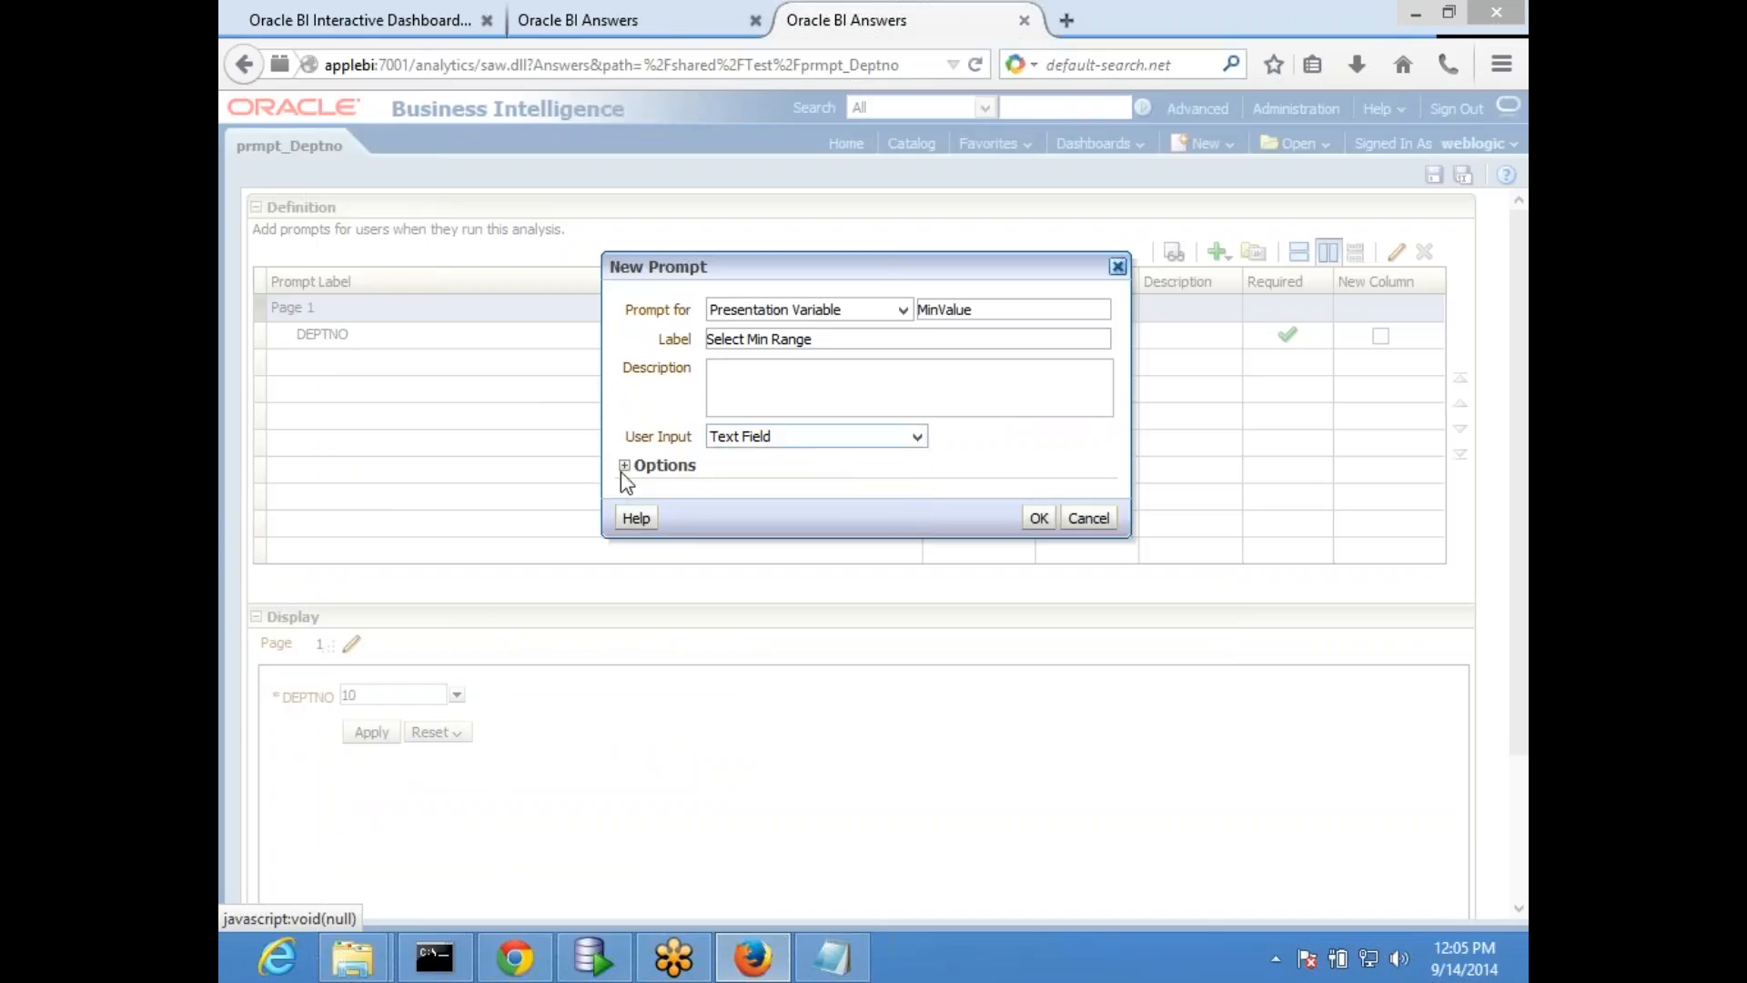
- Set the MinValue prompt's data type to Number with a specific default value of 0, and confirm the prompt
{"action": "left_click", "coordinate": [624, 465]}
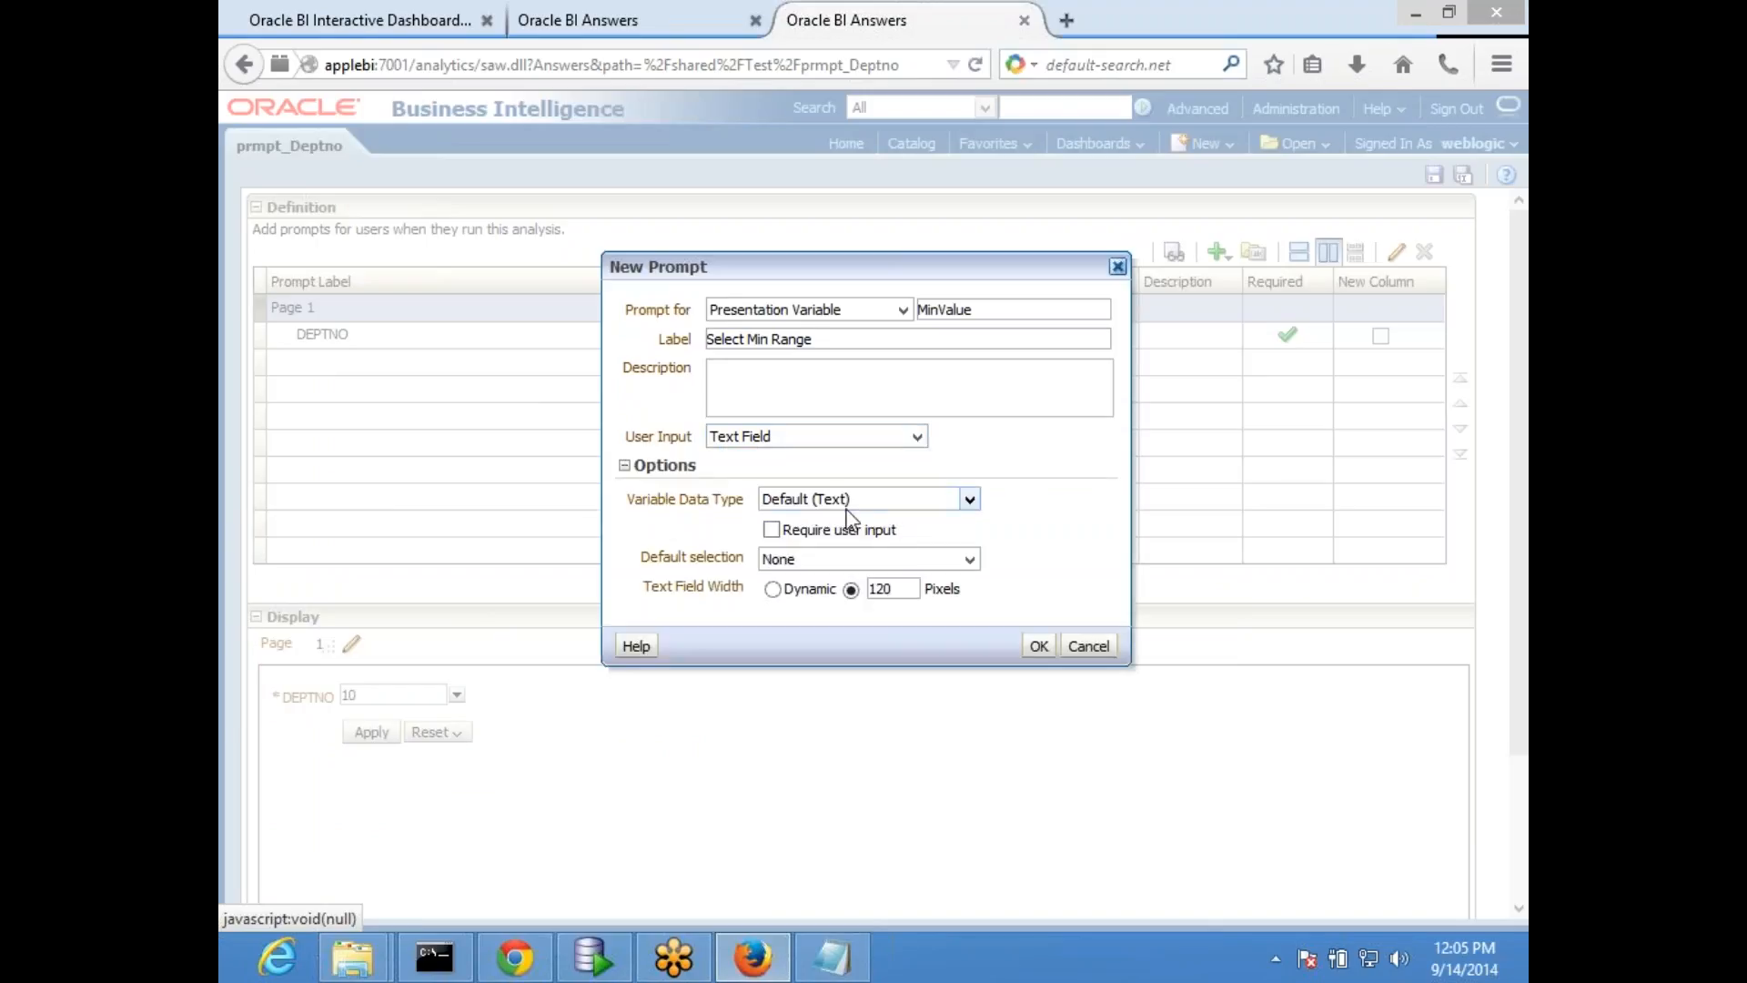
{"action": "left_click", "coordinate": [969, 499]}
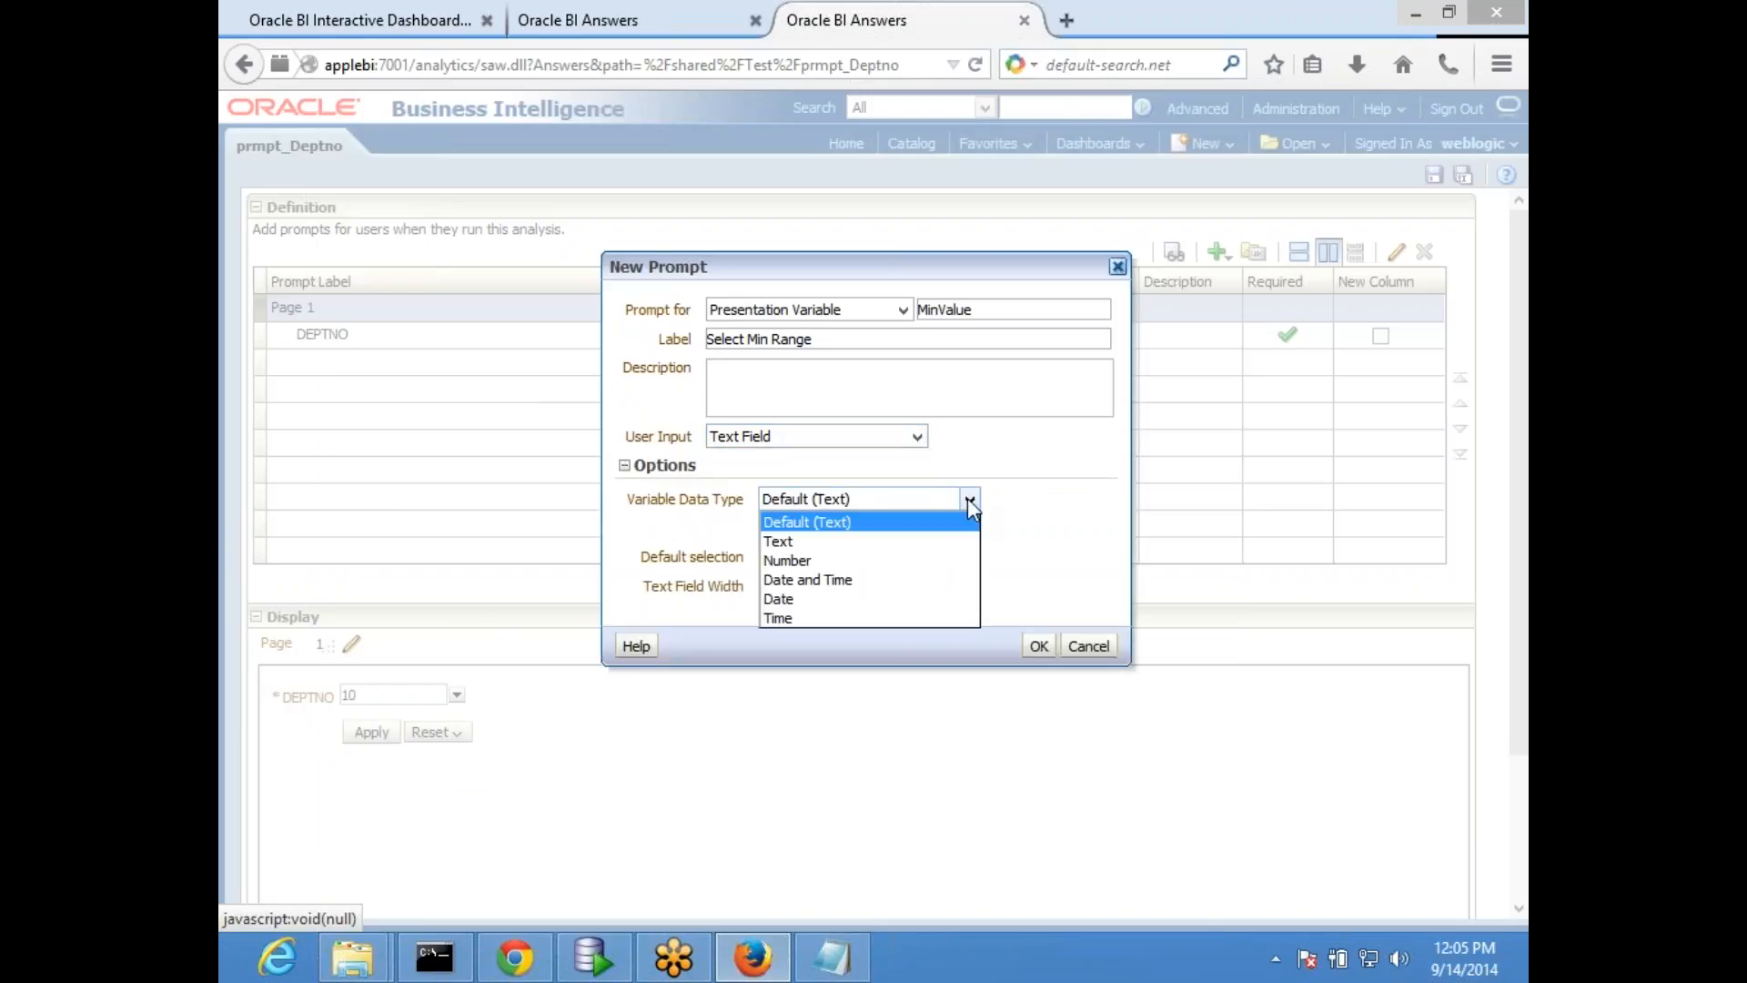
{"action": "left_click", "coordinate": [968, 499]}
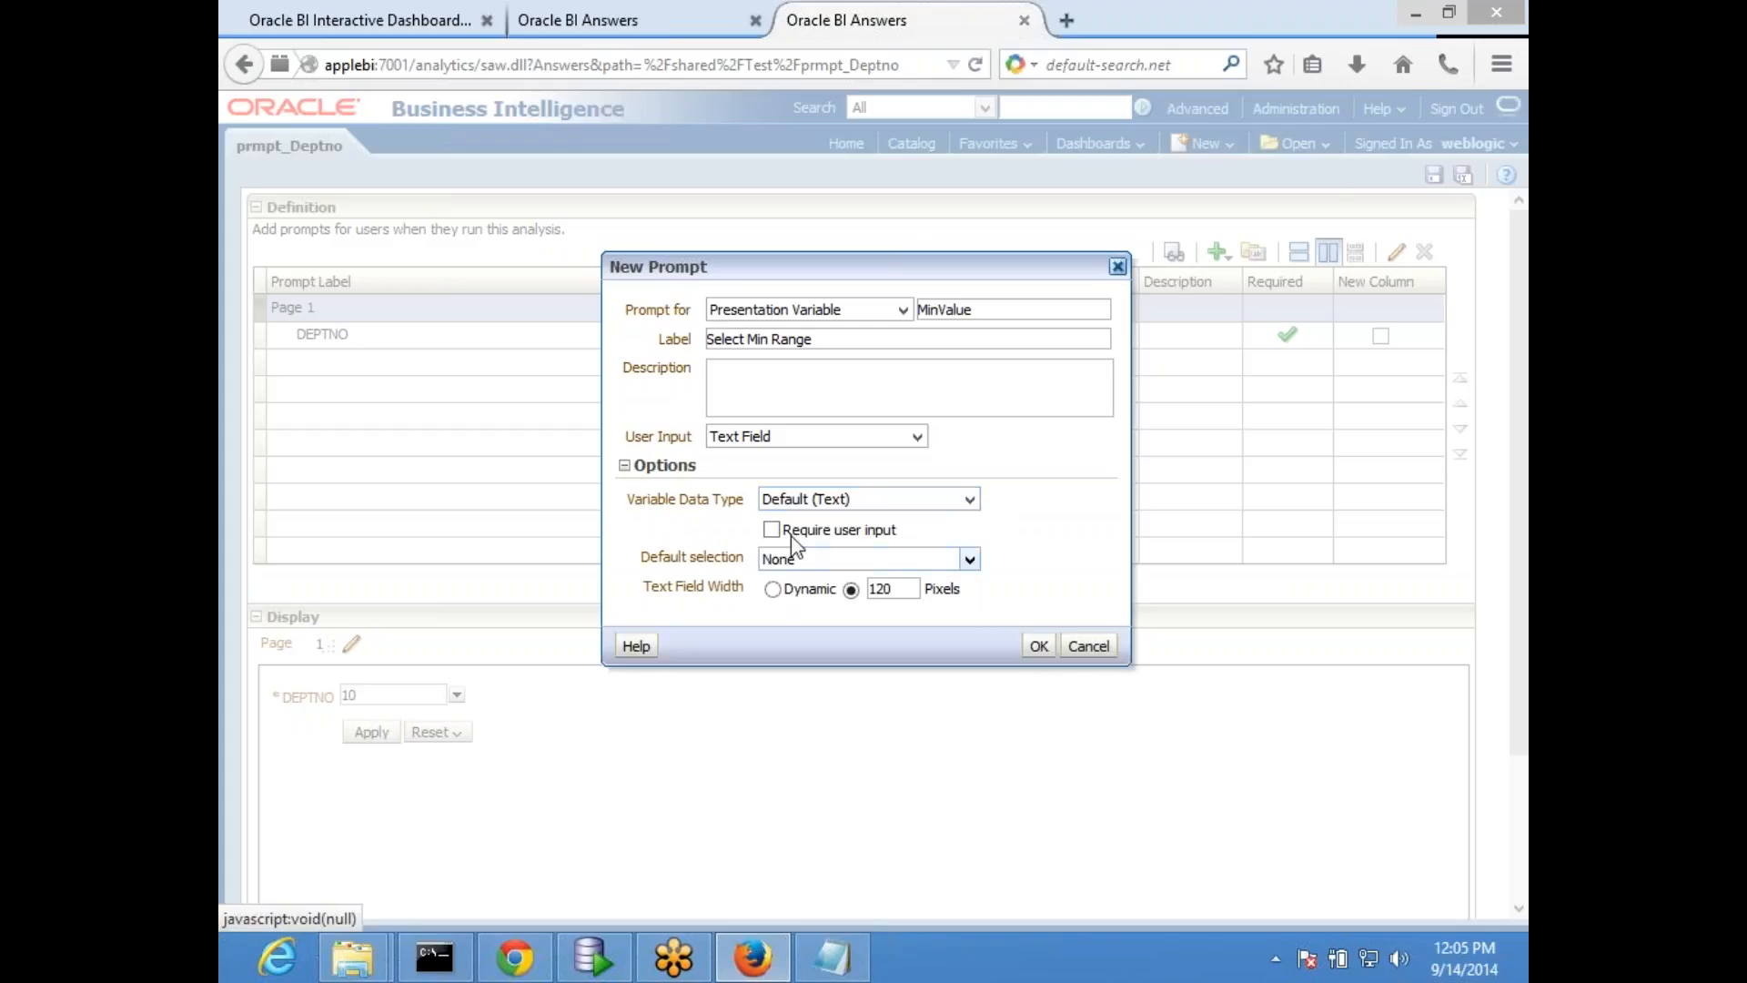
{"action": "left_click", "coordinate": [812, 502]}
{"action": "left_click", "coordinate": [806, 559]}
{"action": "left_click", "coordinate": [857, 558]}
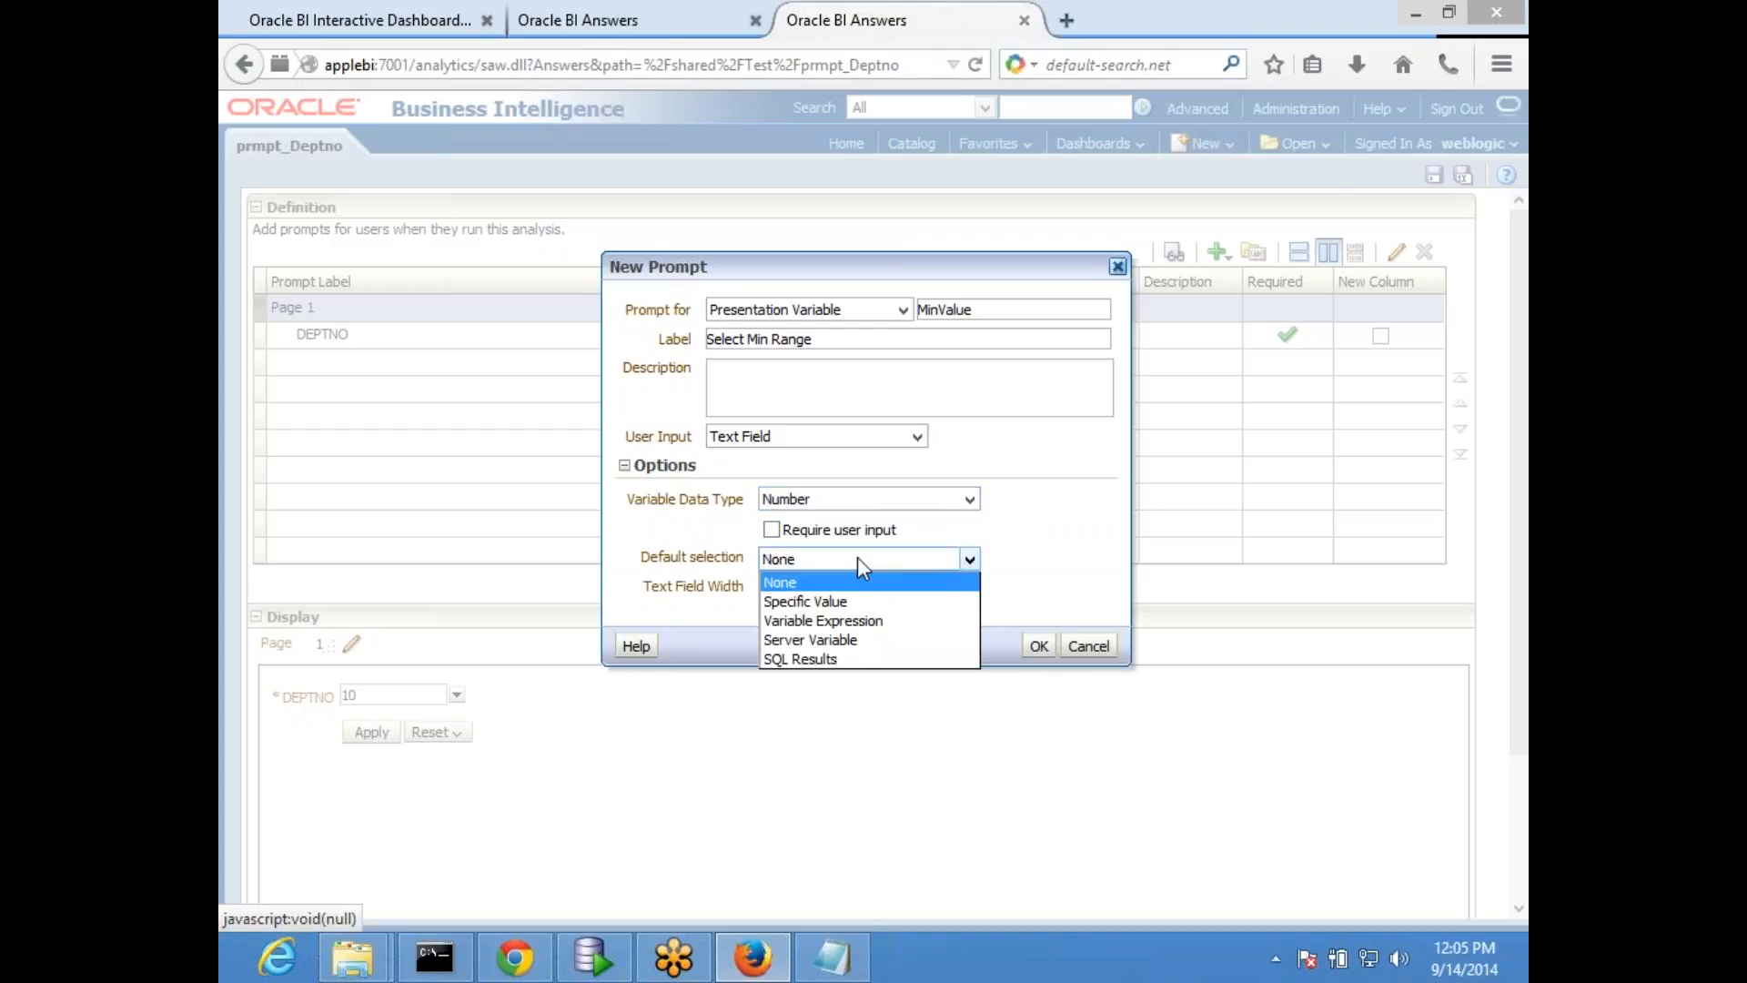
{"action": "left_click", "coordinate": [831, 602]}
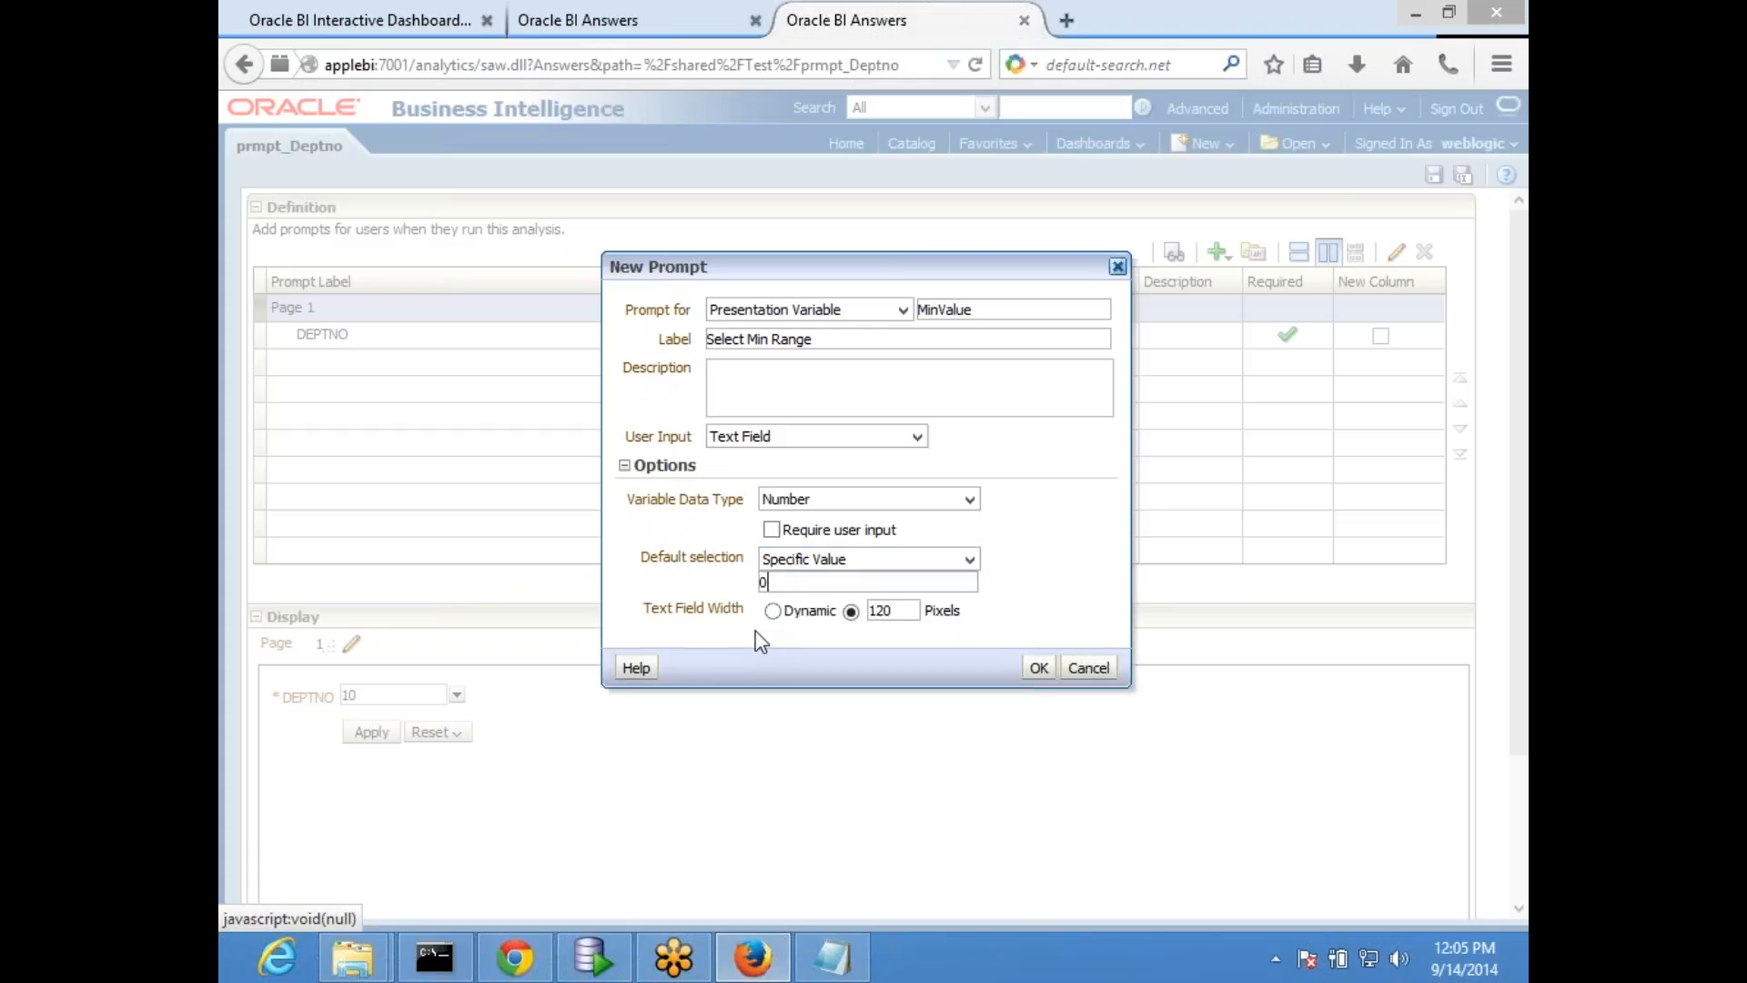
{"action": "left_click", "coordinate": [1038, 668]}
{"action": "double_click", "coordinate": [410, 725]}
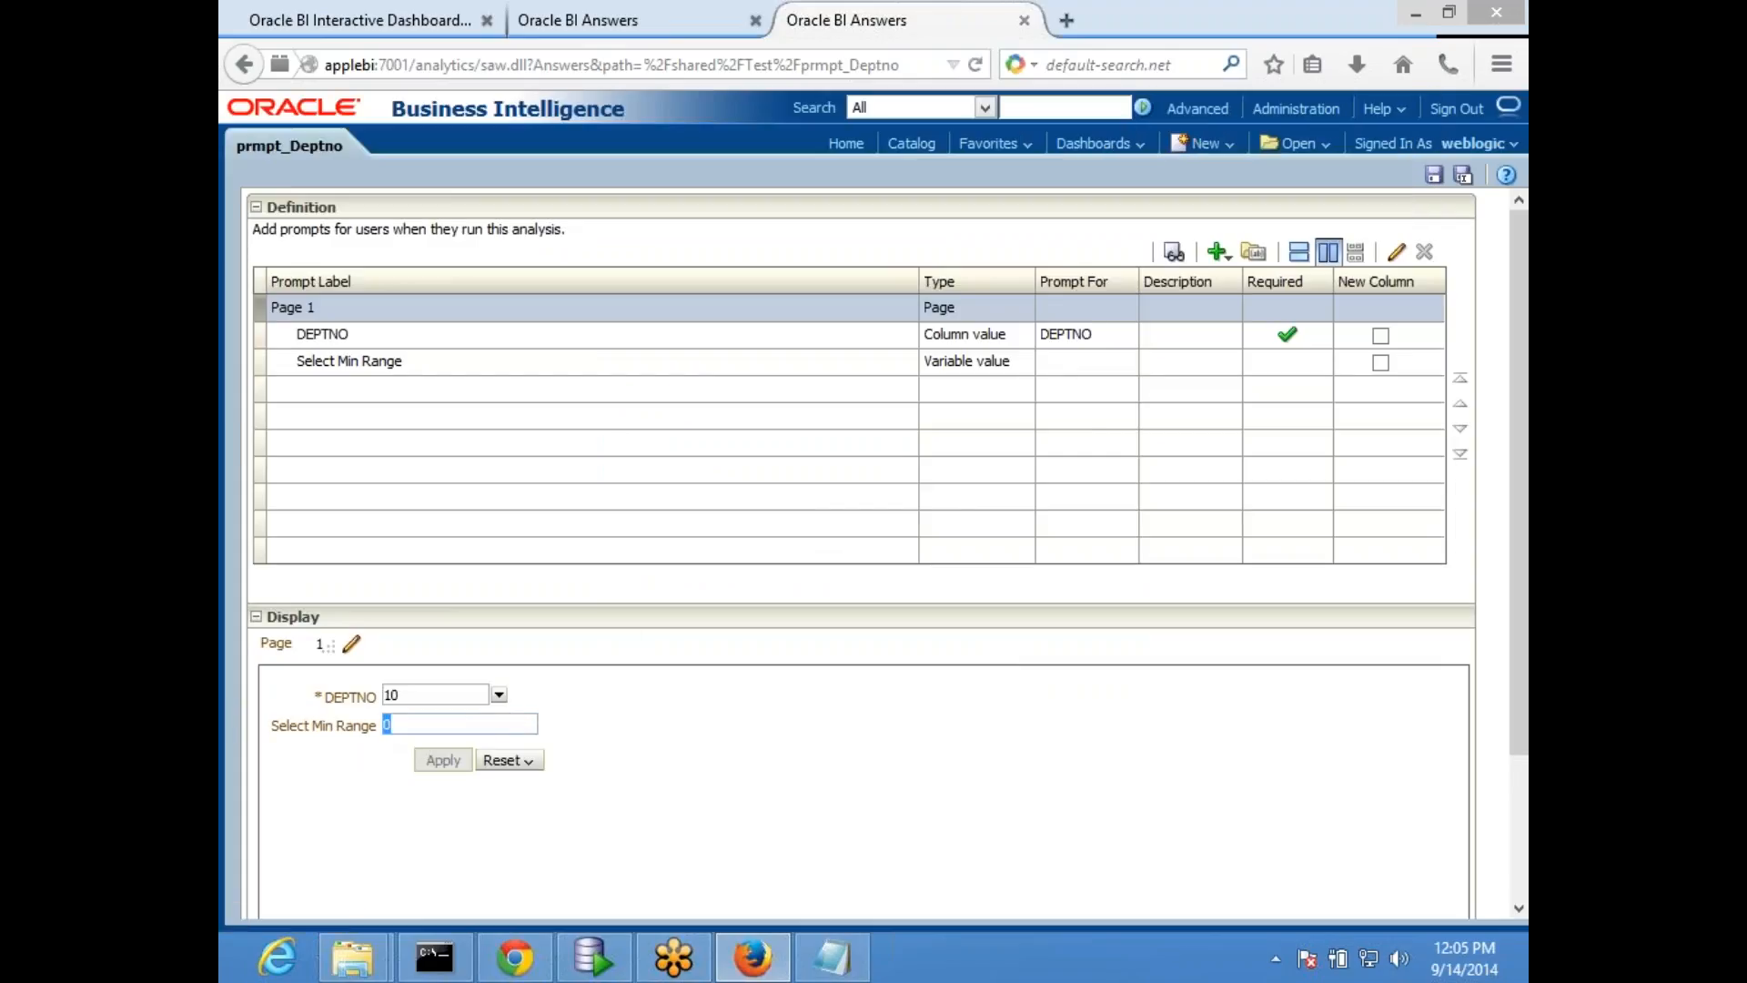
- Start another variable prompt for the presentation variable MxValue with the label "Select Max Value"
{"action": "left_click", "coordinate": [590, 366]}
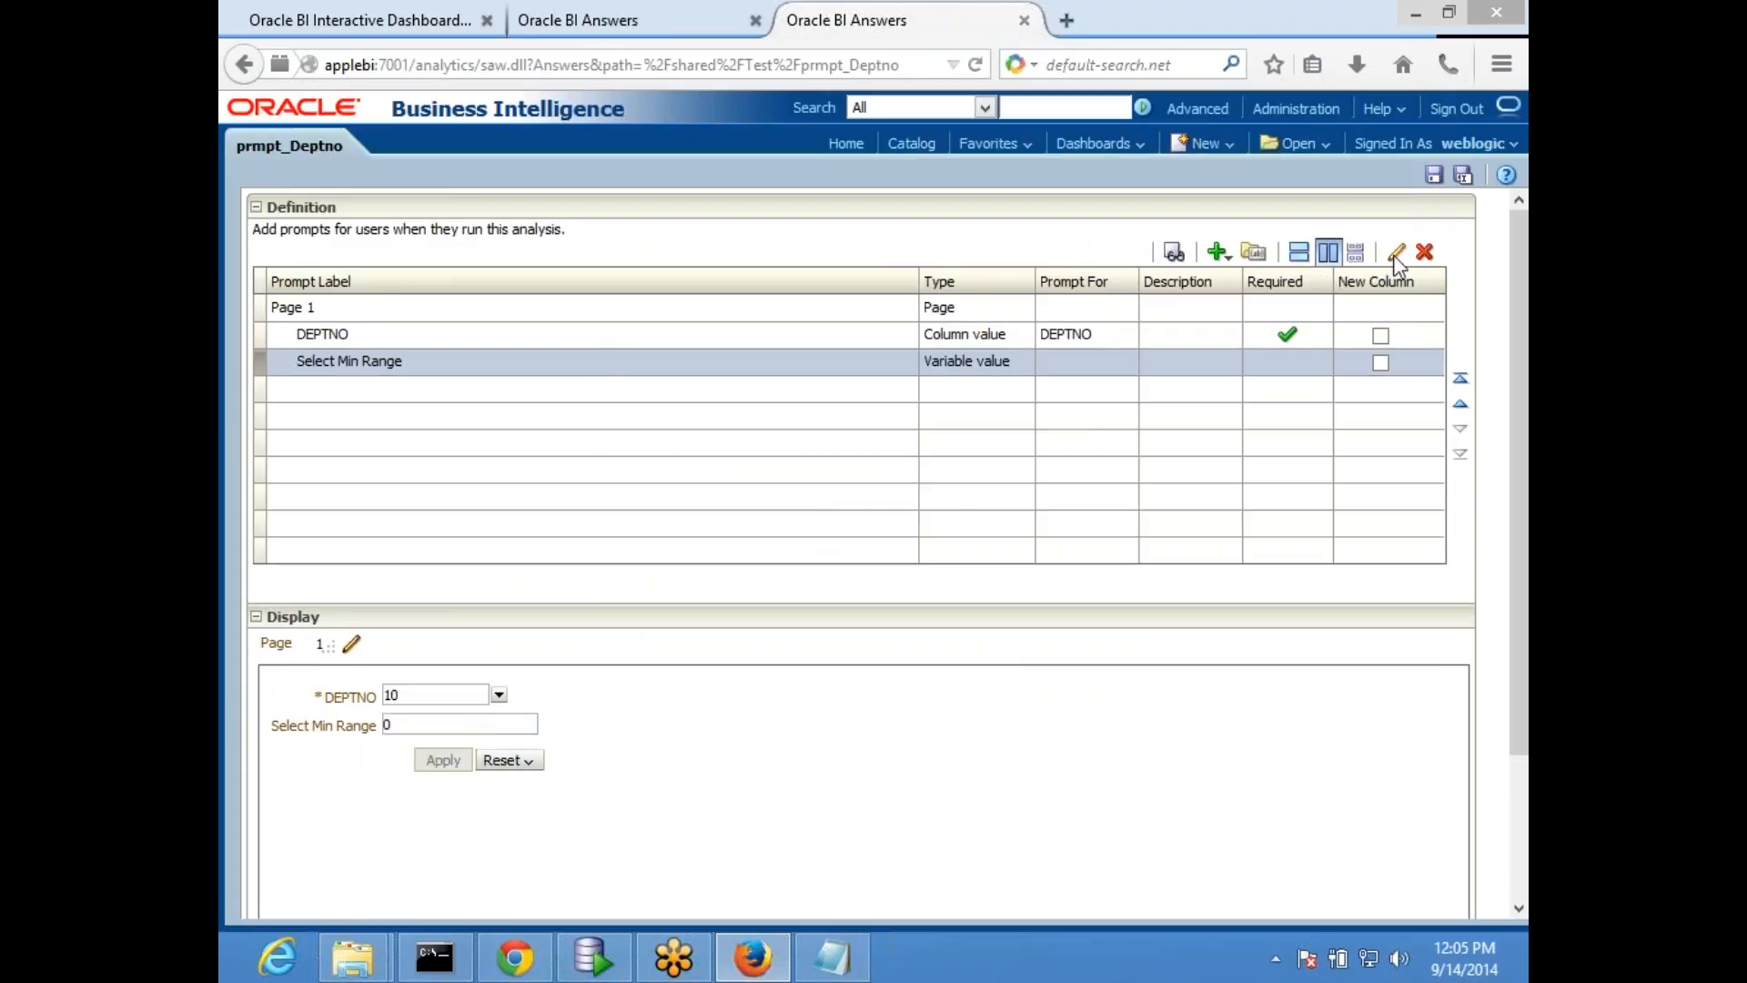
{"action": "left_click", "coordinate": [1224, 258]}
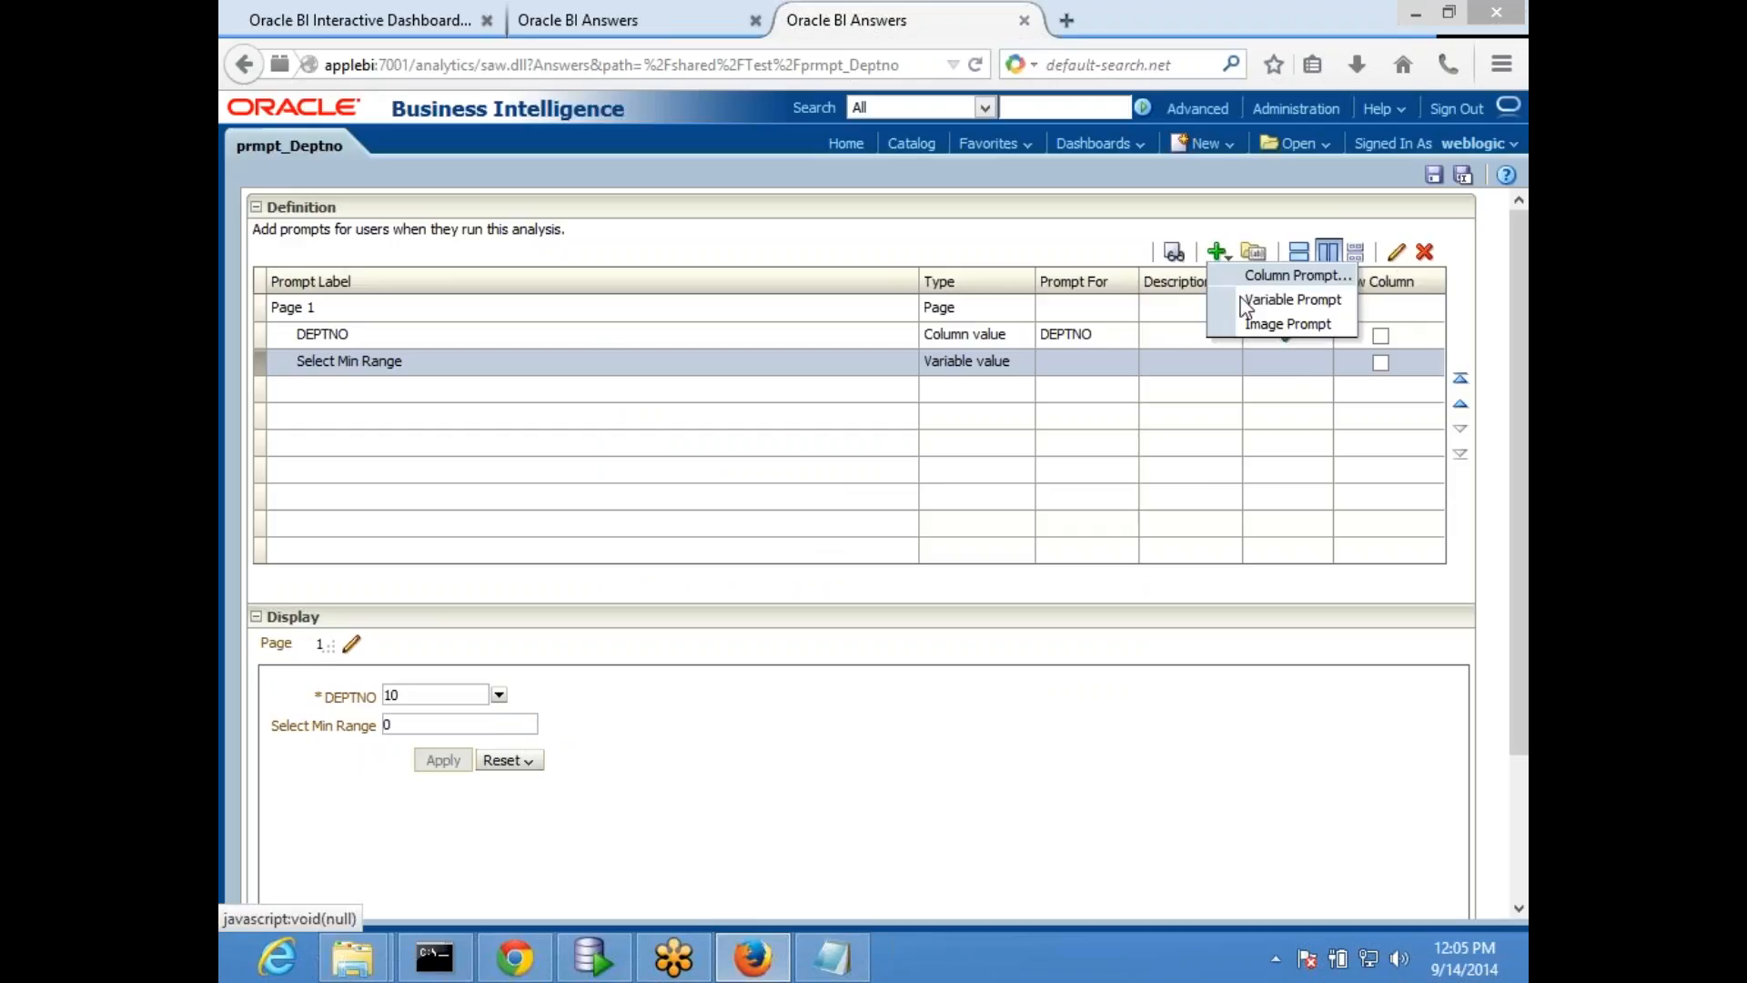
{"action": "left_click", "coordinate": [1266, 302]}
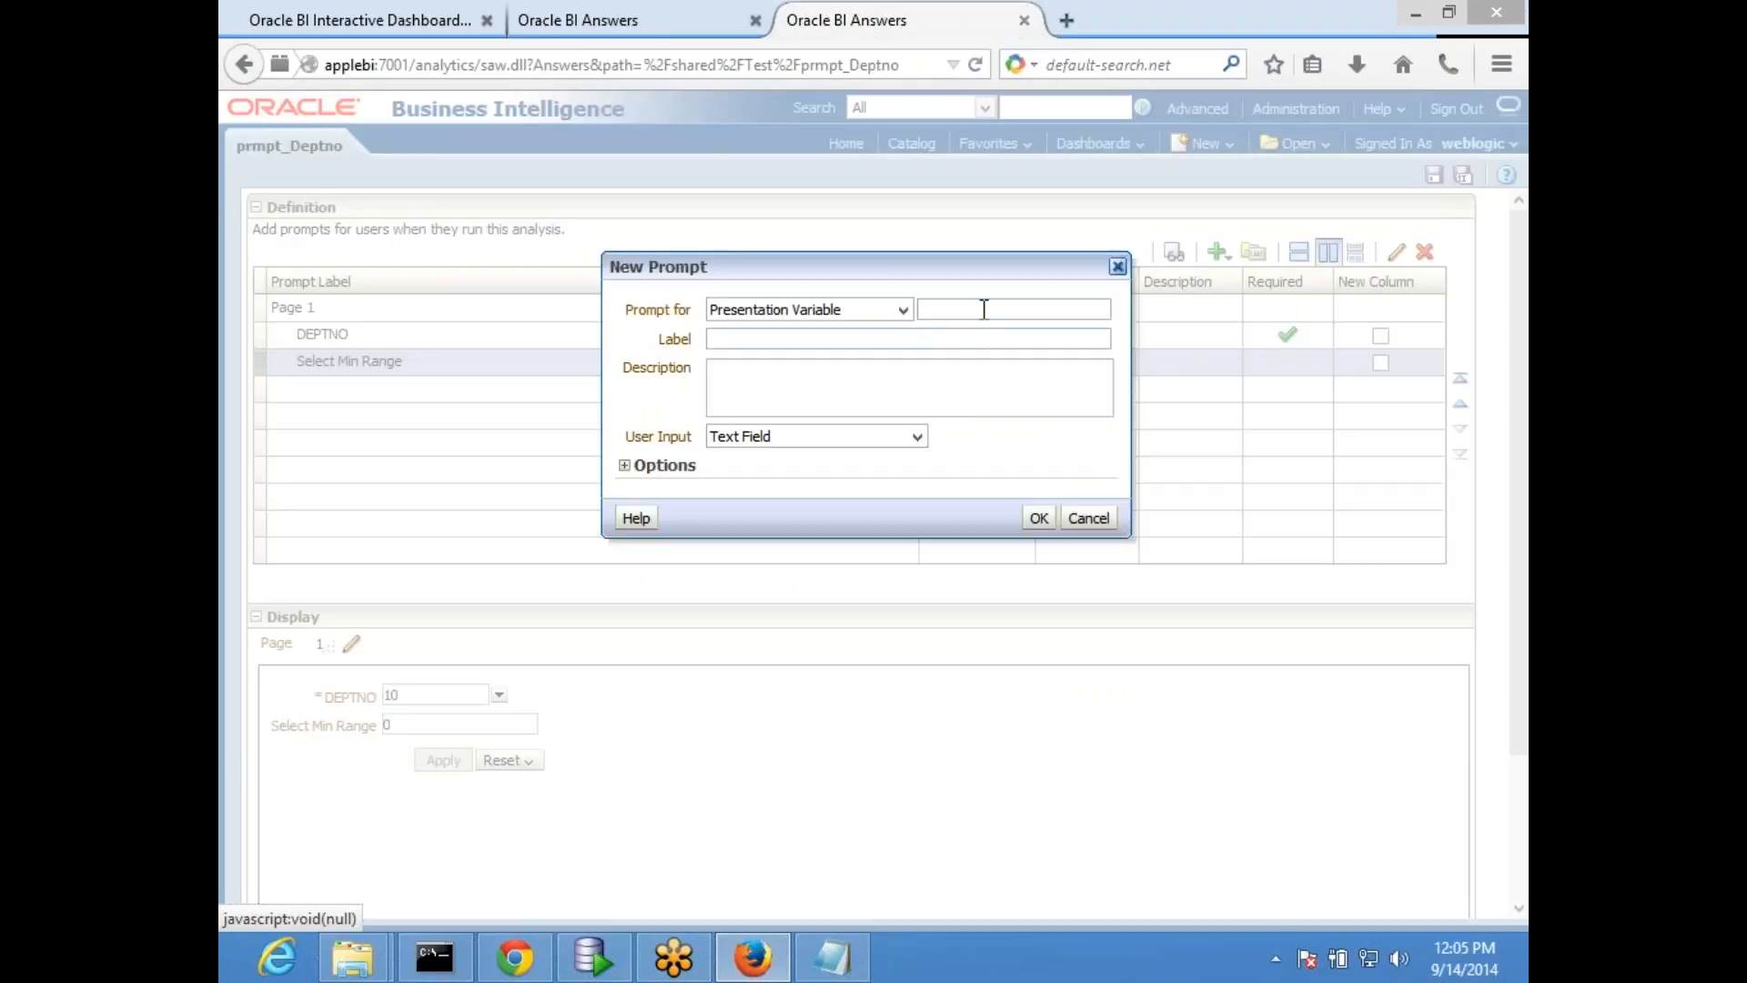
{"action": "type", "text": "MinValue"}
{"action": "left_click", "coordinate": [942, 310]}
{"action": "key", "text": "BackSpace"}
{"action": "key", "text": "BackSpace"}
{"action": "type", "text": "x"}
{"action": "left_click", "coordinate": [835, 338]}
{"action": "type", "text": "Select Max V"}
- Set the MxValue prompt's data type to Number with a specific default value of 2000, confirm it, and save the dashboard prompt
{"action": "left_click", "coordinate": [626, 467]}
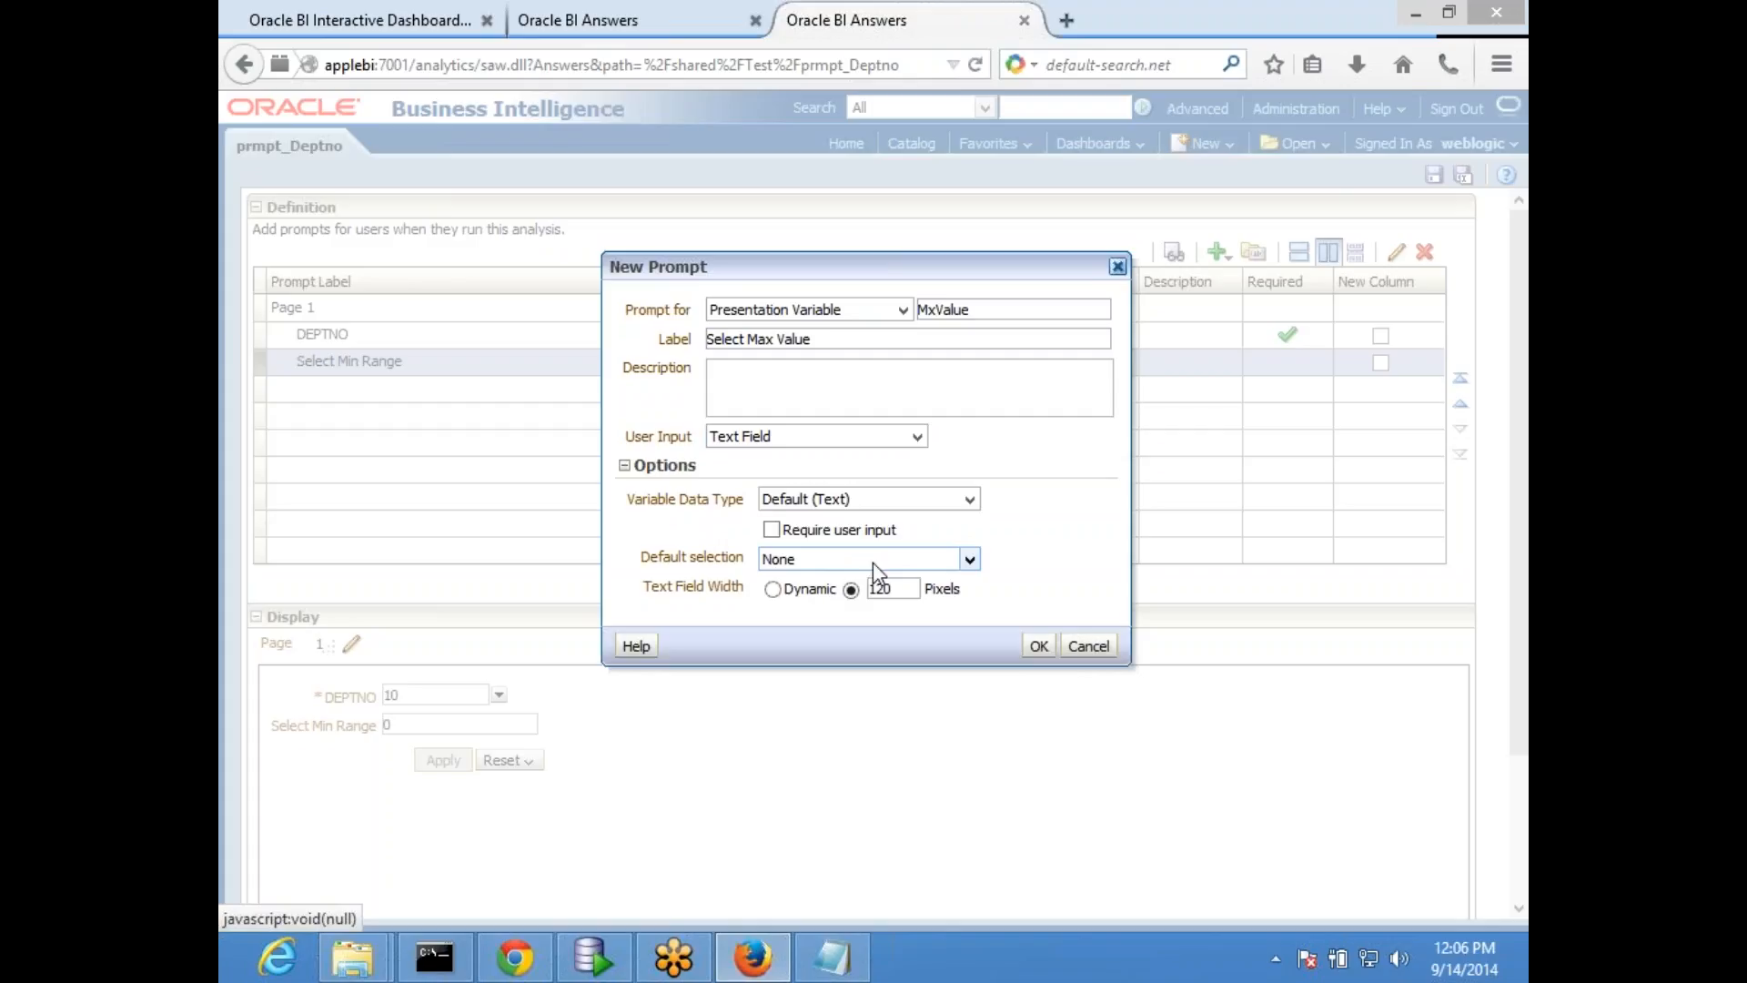
{"action": "left_click", "coordinate": [872, 563]}
{"action": "left_click", "coordinate": [874, 499]}
{"action": "left_click", "coordinate": [874, 500]}
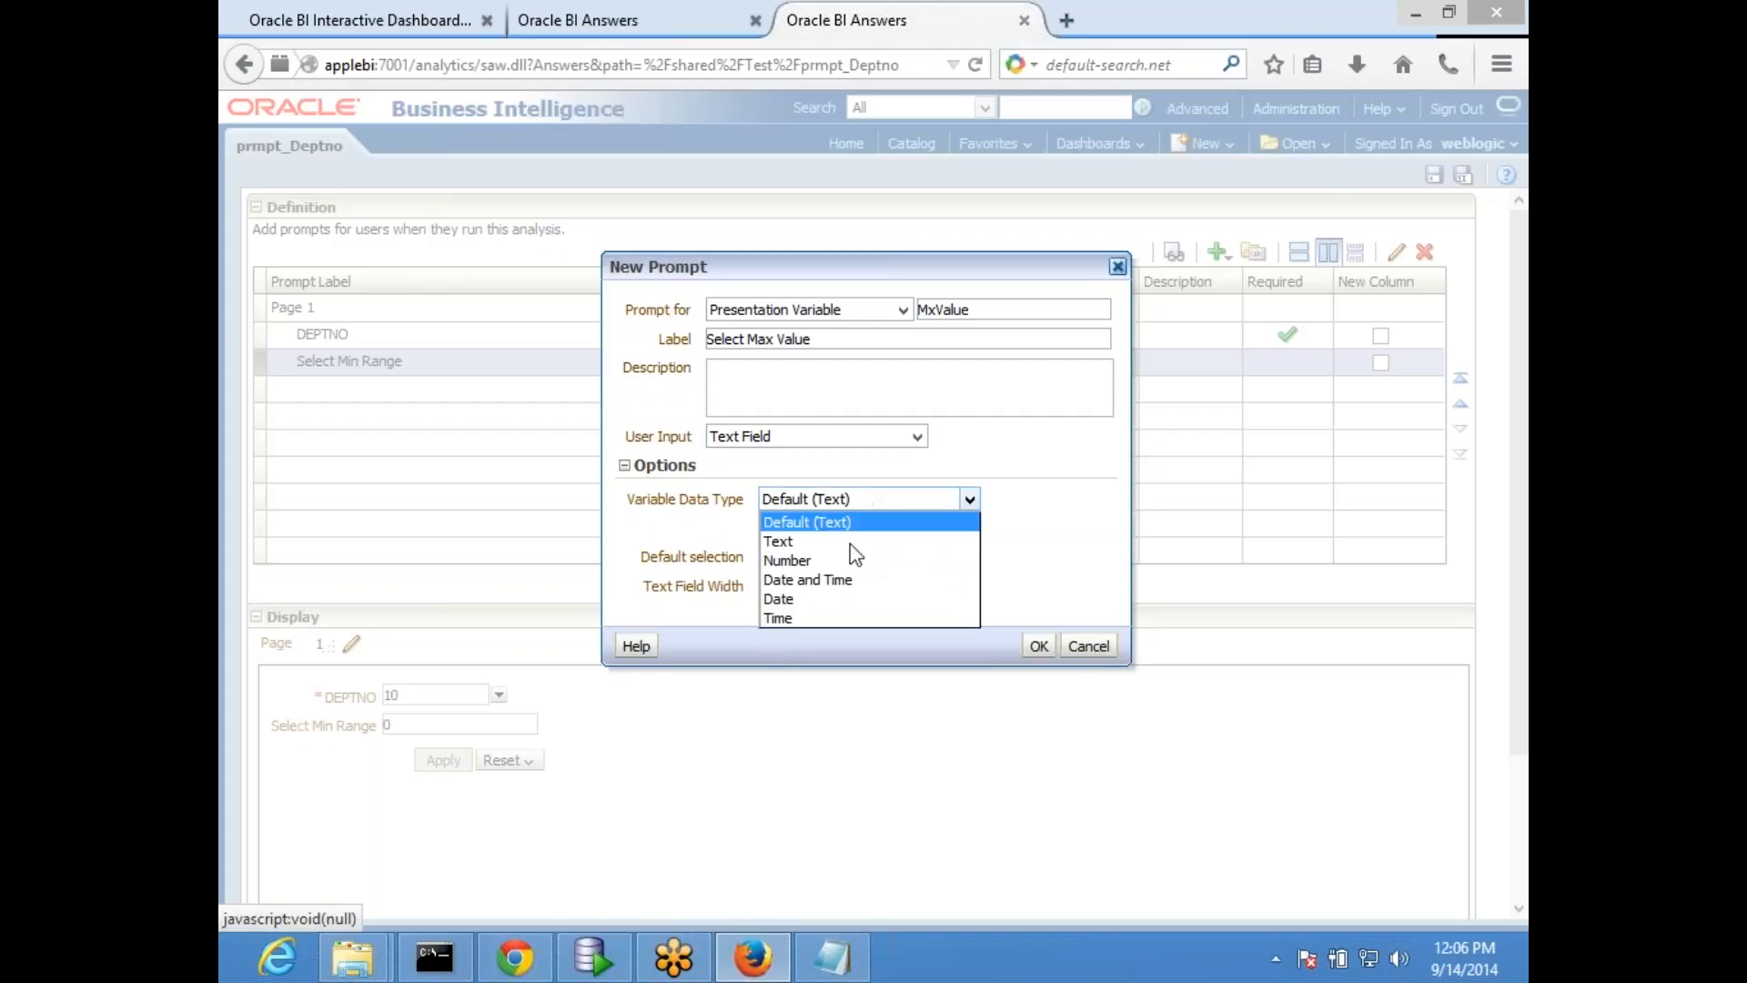
{"action": "left_click", "coordinate": [819, 561]}
{"action": "left_click", "coordinate": [839, 561]}
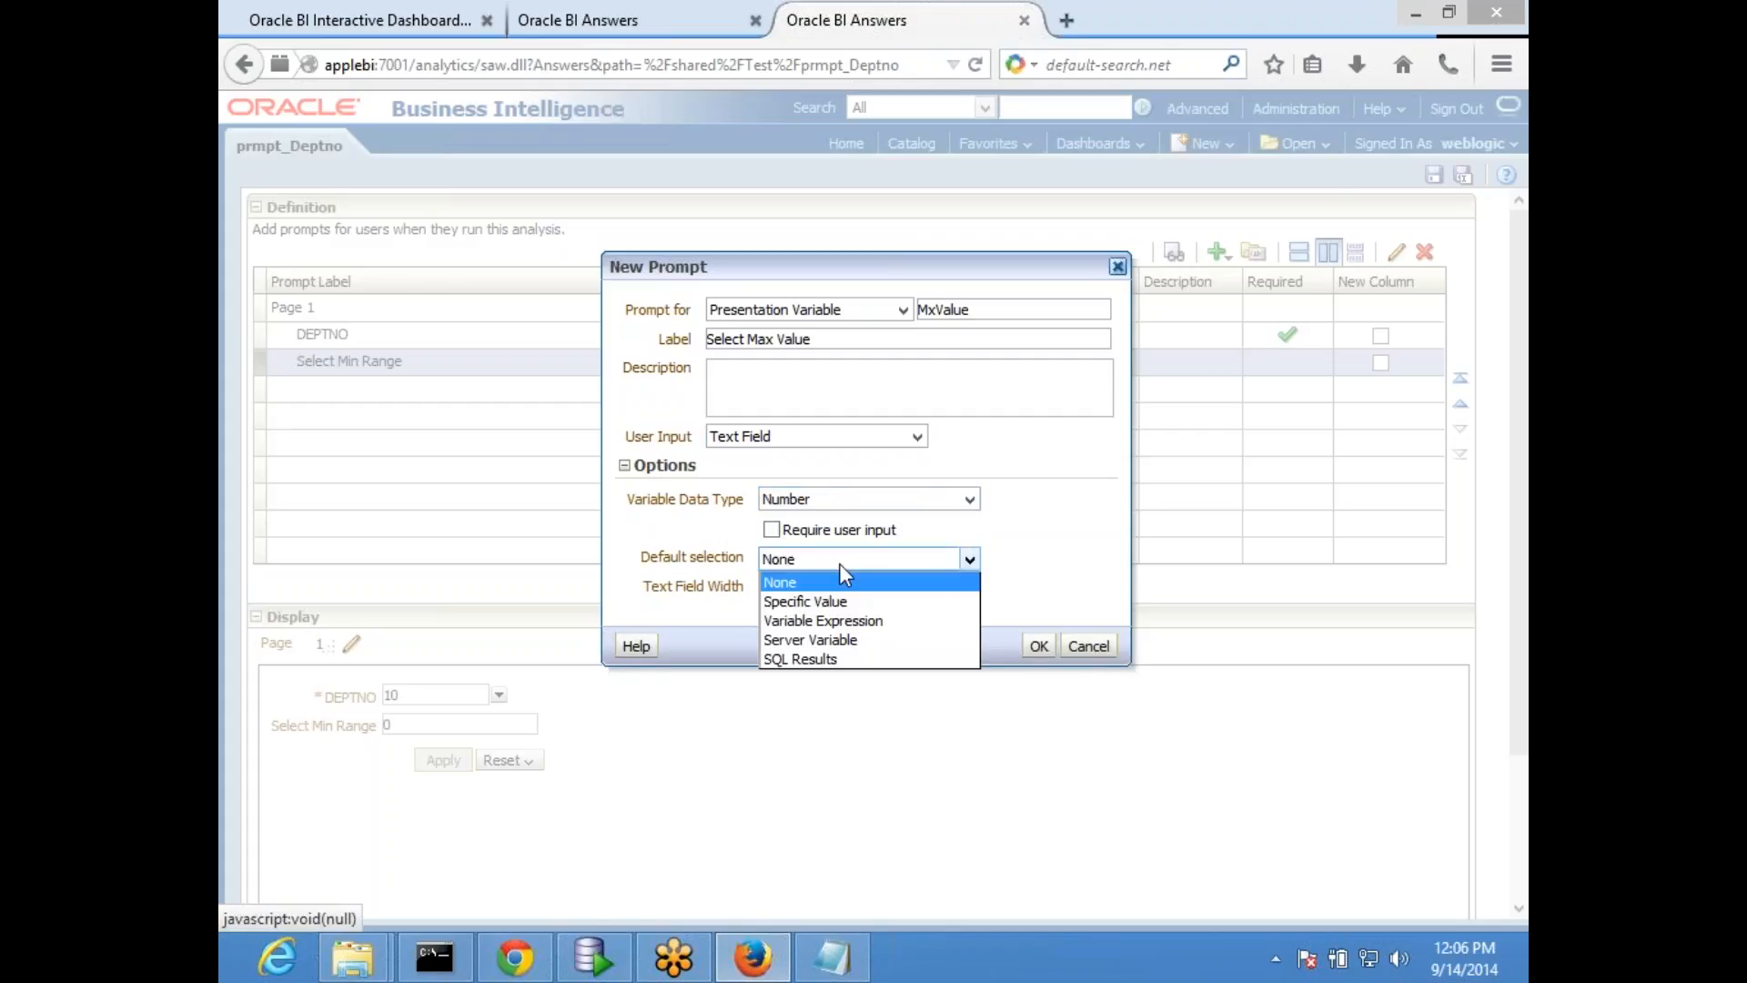
{"action": "left_click", "coordinate": [847, 602]}
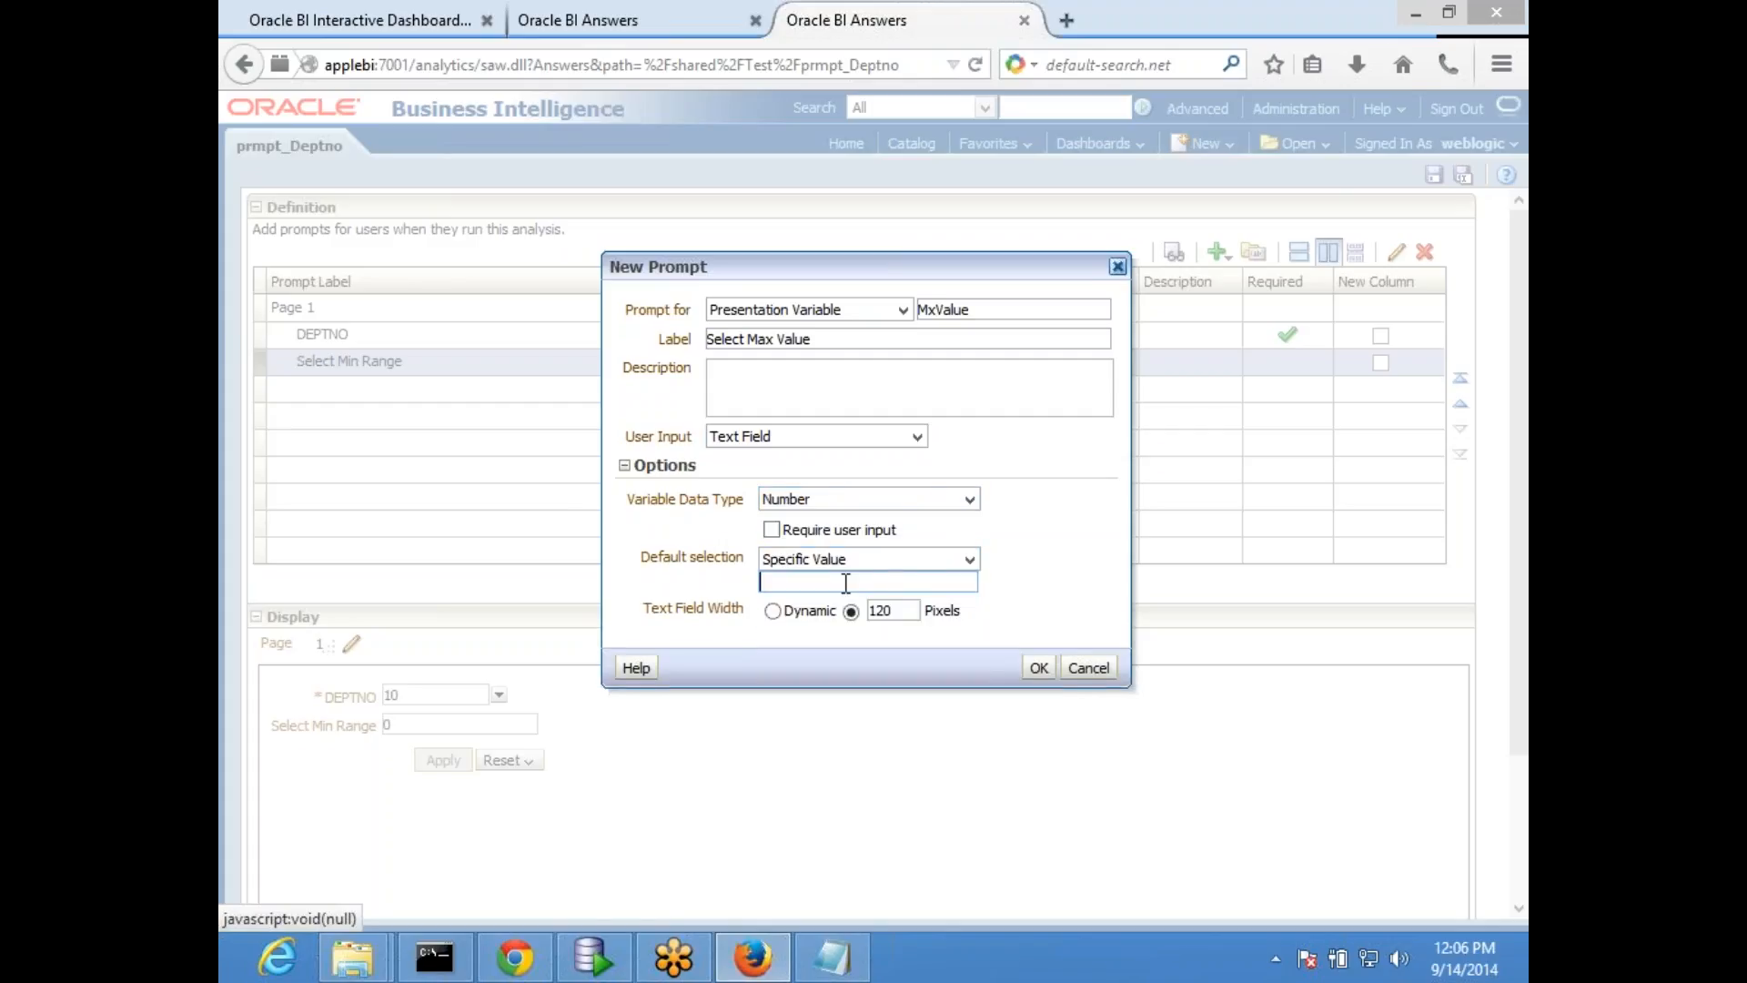
{"action": "type", "text": "2000"}
{"action": "left_click", "coordinate": [1036, 669]}
{"action": "left_click", "coordinate": [1434, 177]}
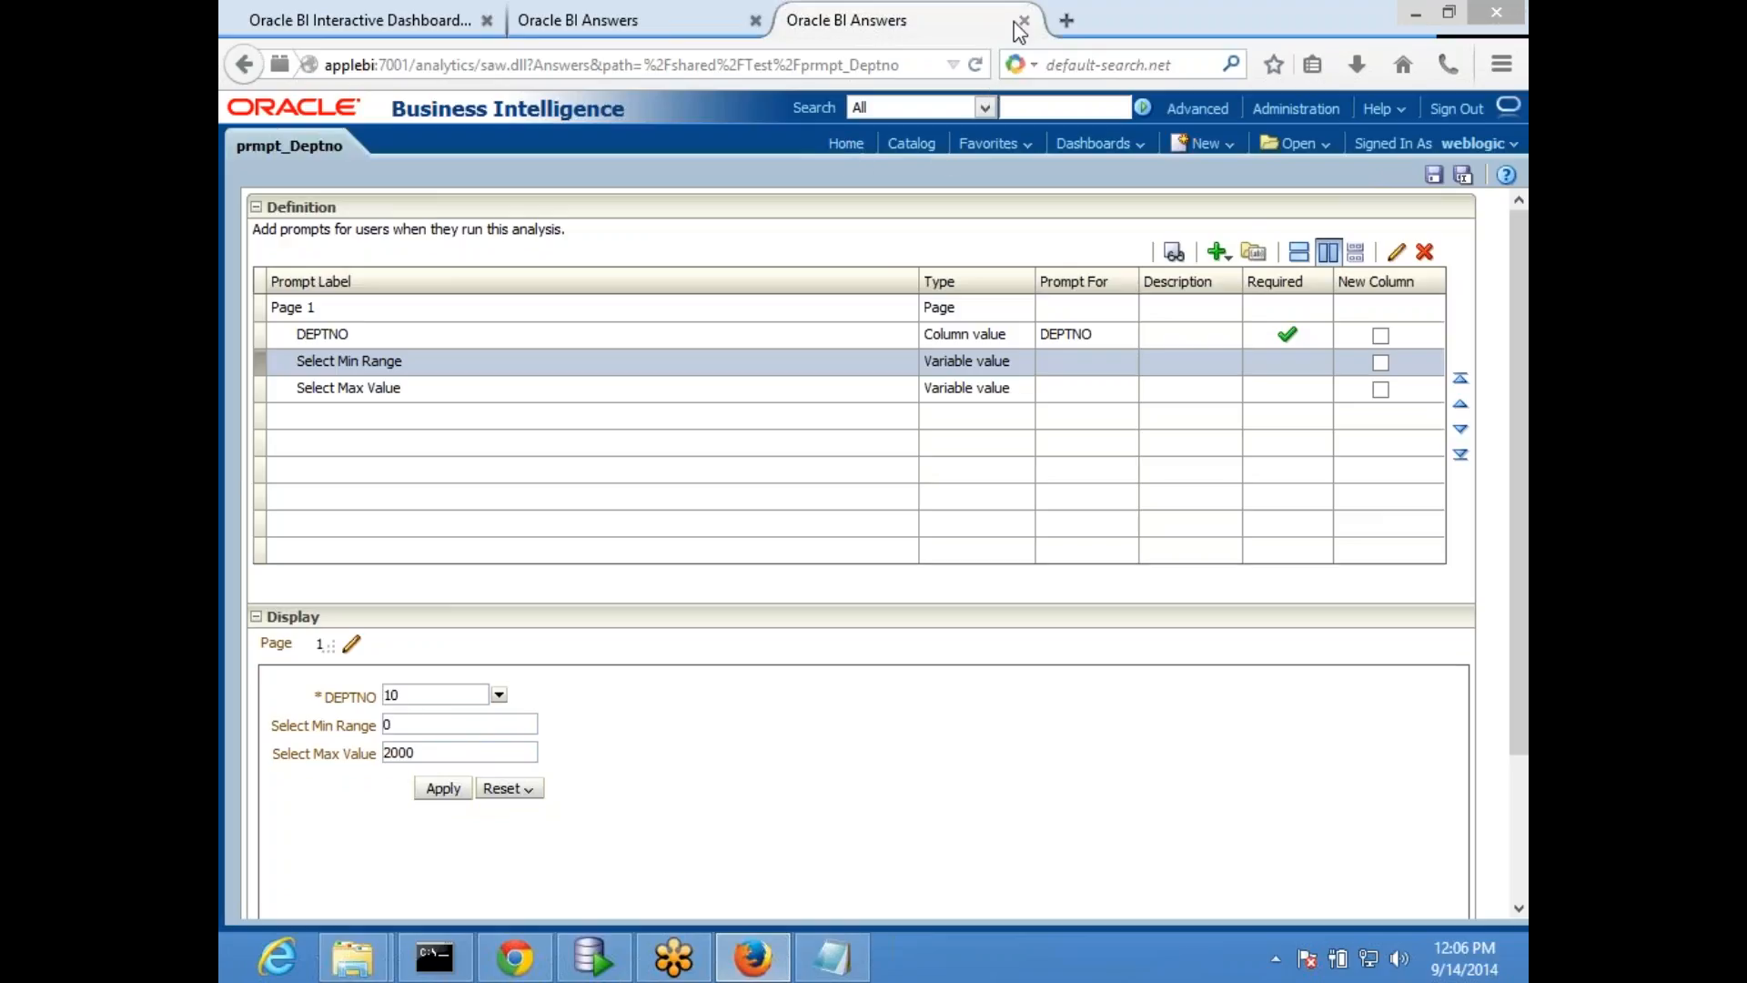
- Return to MyDashboard, open it for editing, and run it to load the updated prompt
{"action": "left_click", "coordinate": [580, 16]}
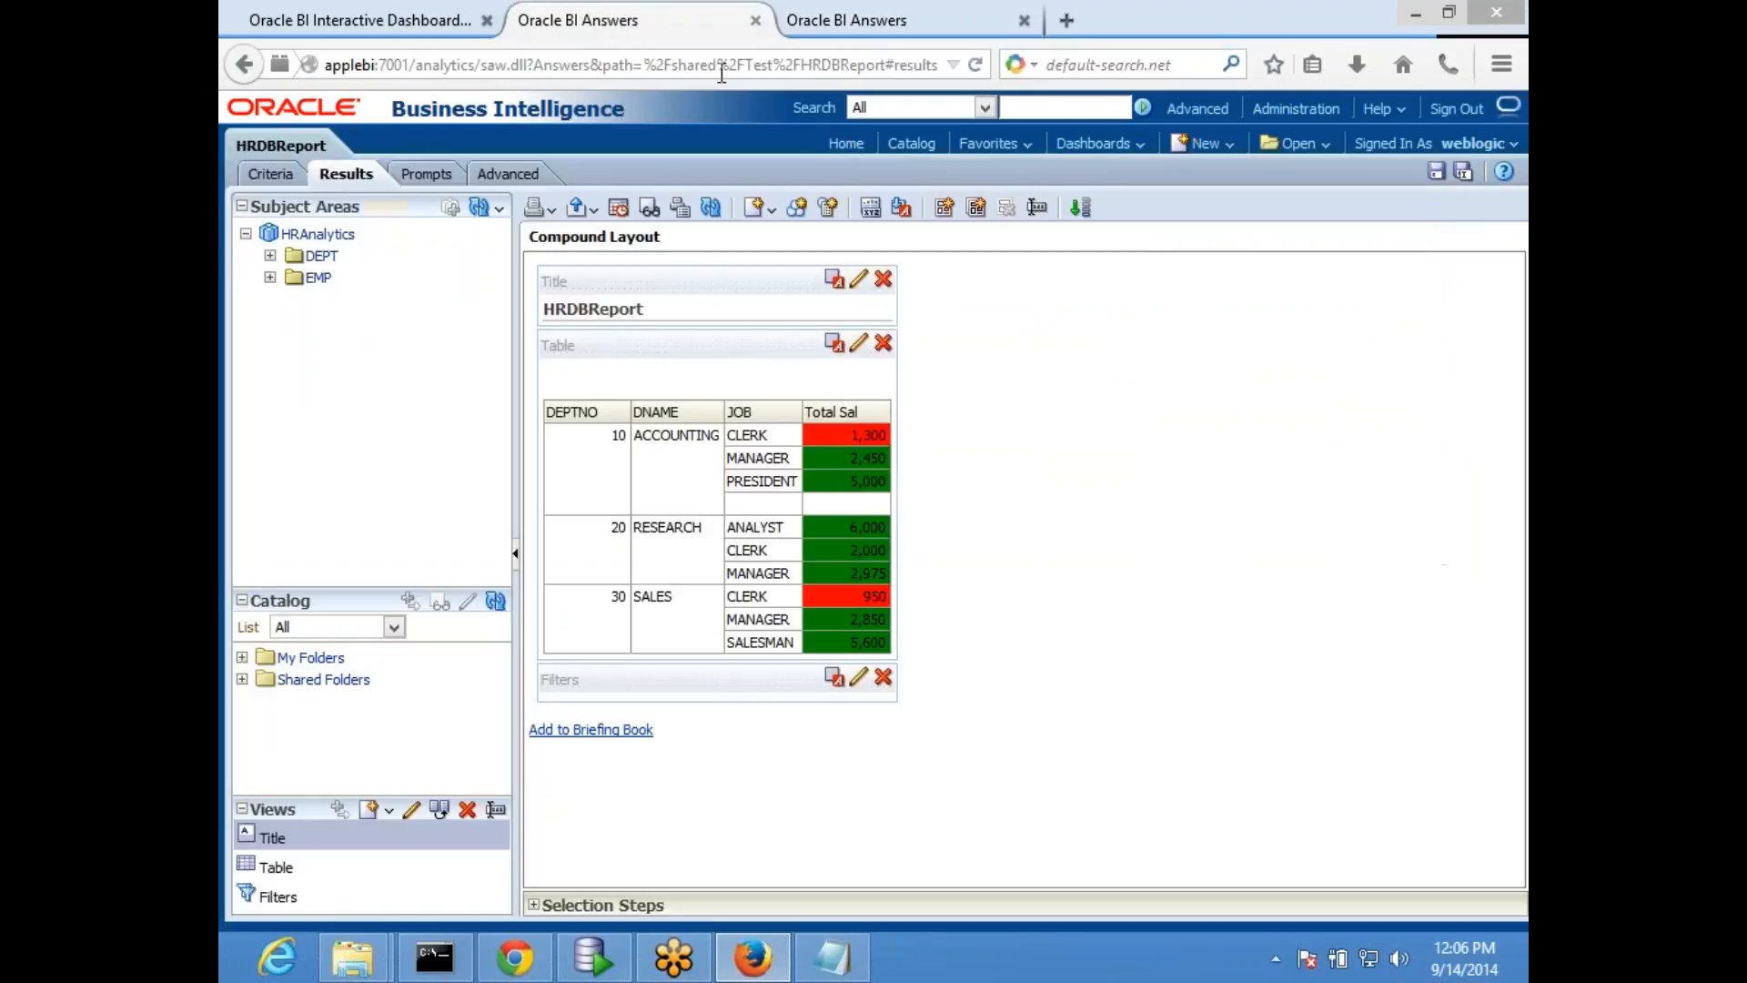
{"action": "left_click", "coordinate": [373, 26]}
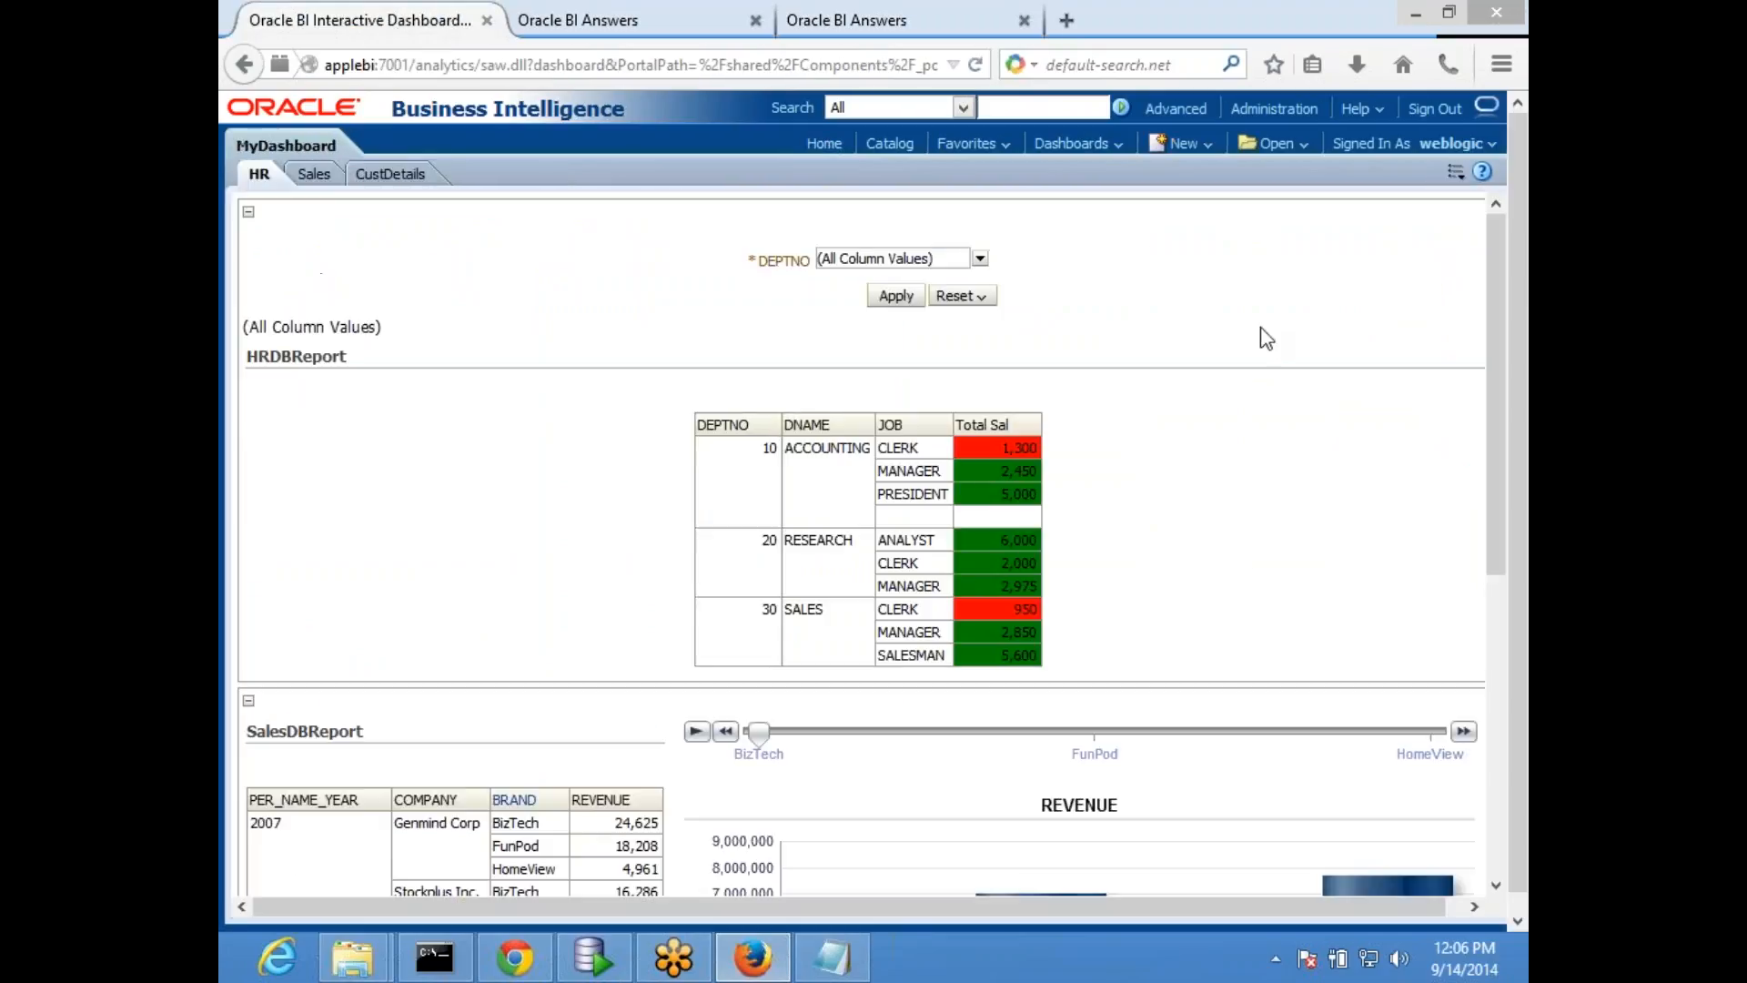
{"action": "left_click", "coordinate": [1457, 173]}
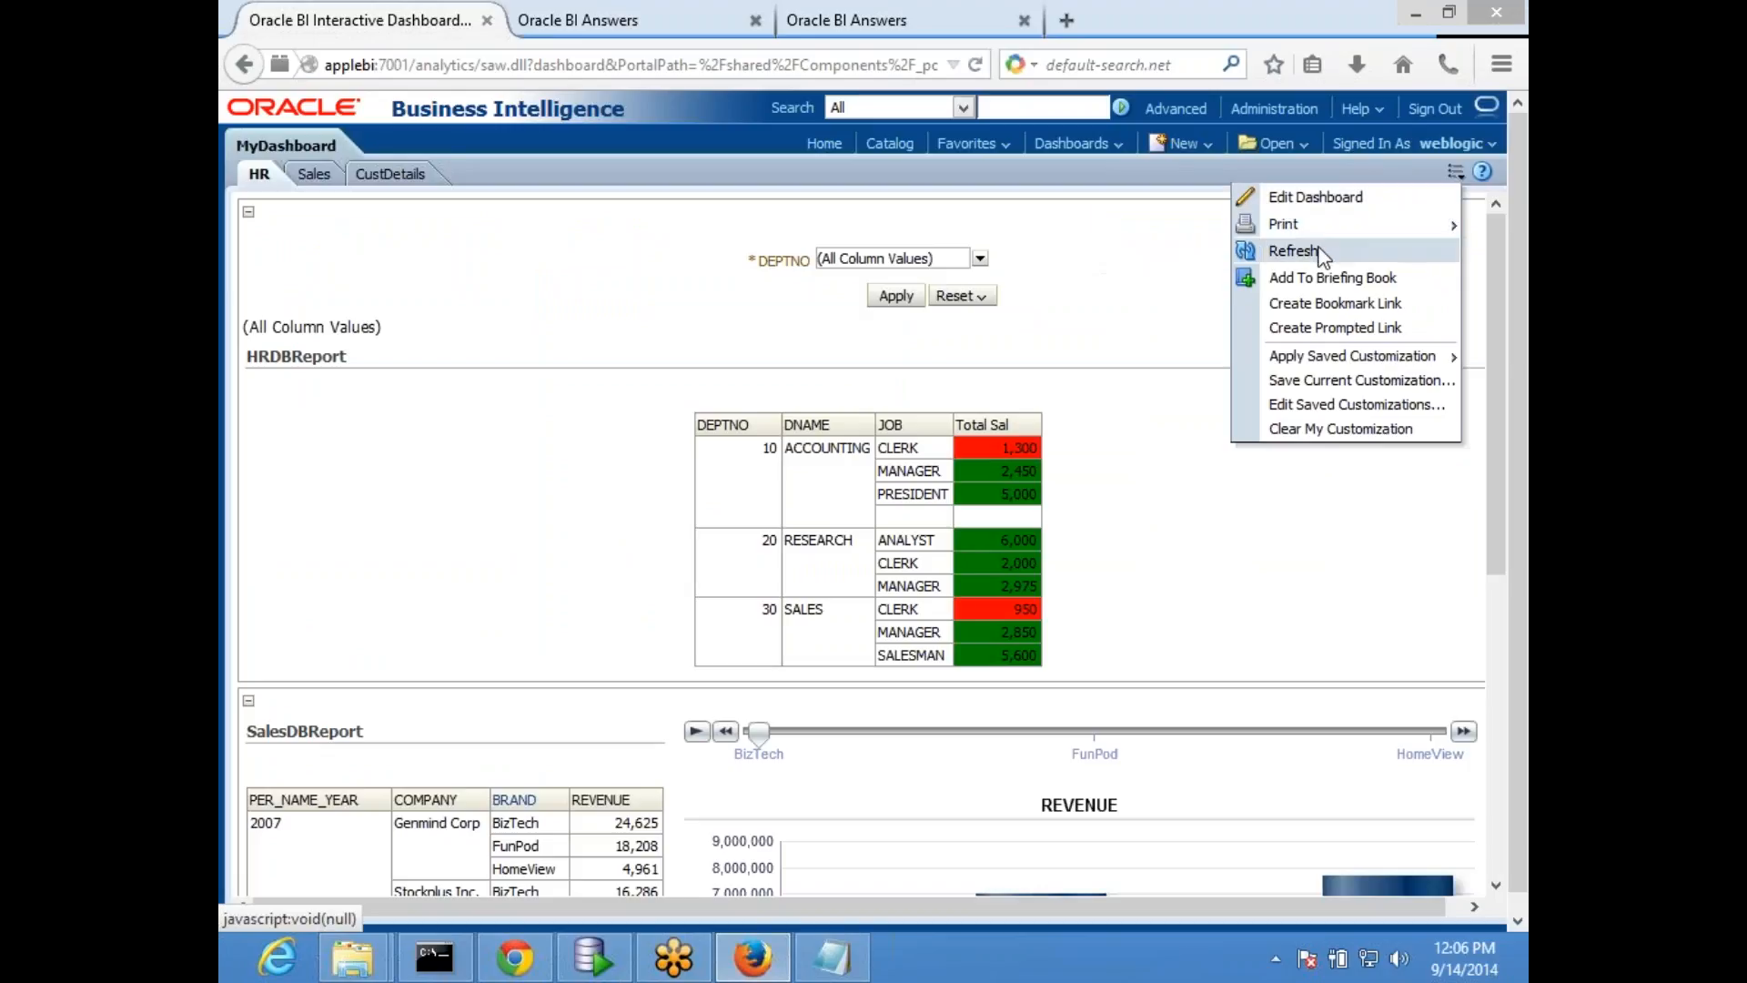
{"action": "left_click", "coordinate": [1313, 197]}
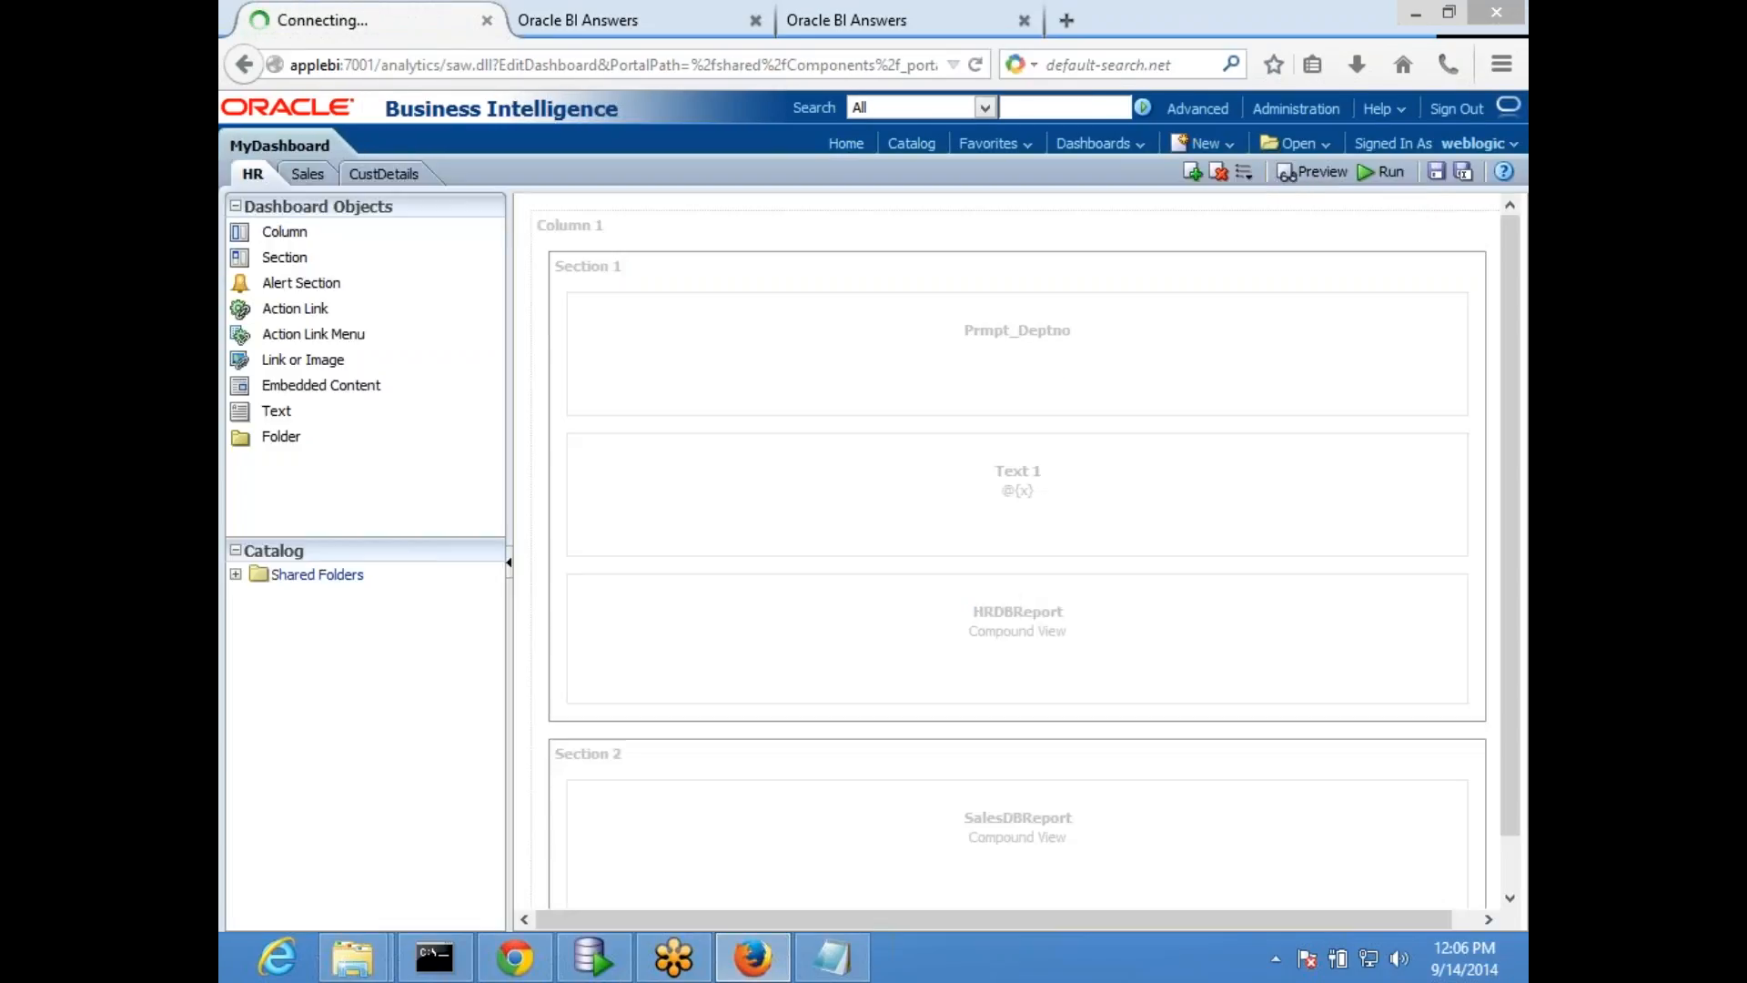
{"action": "left_click", "coordinate": [1382, 172]}
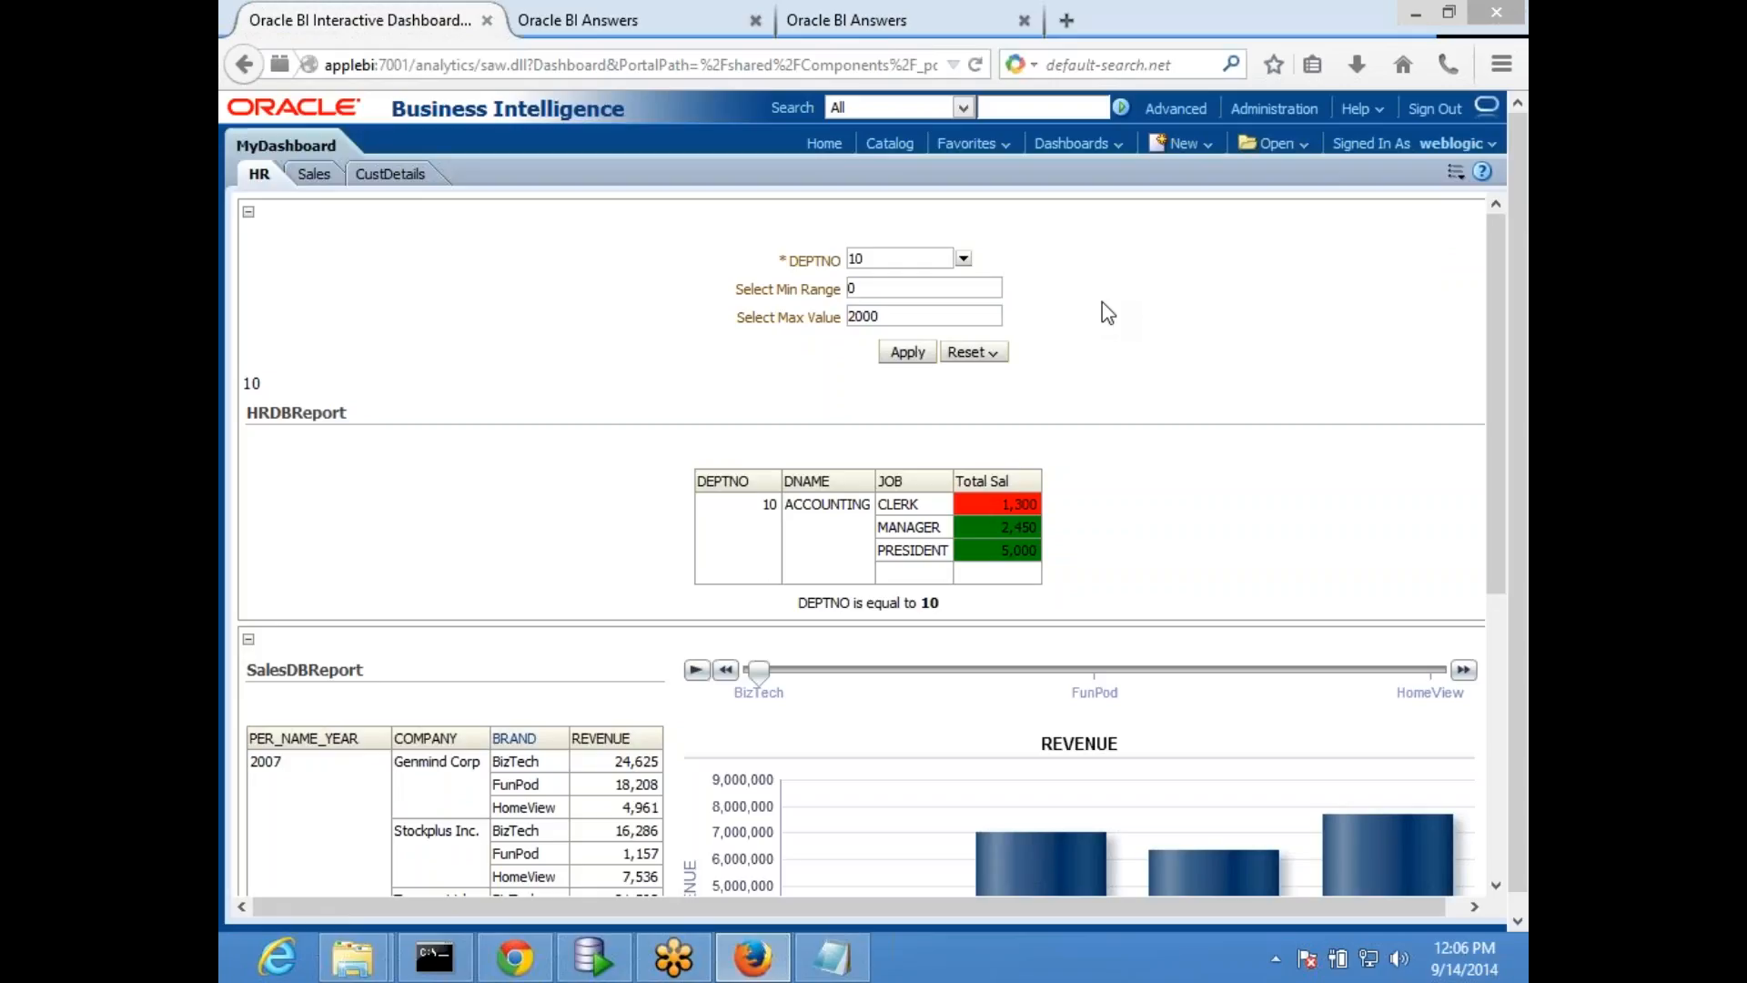
- Add department 20 to the DEPTNO prompt selection and apply it to the HR page
{"action": "left_click", "coordinate": [964, 259]}
{"action": "left_click", "coordinate": [855, 335]}
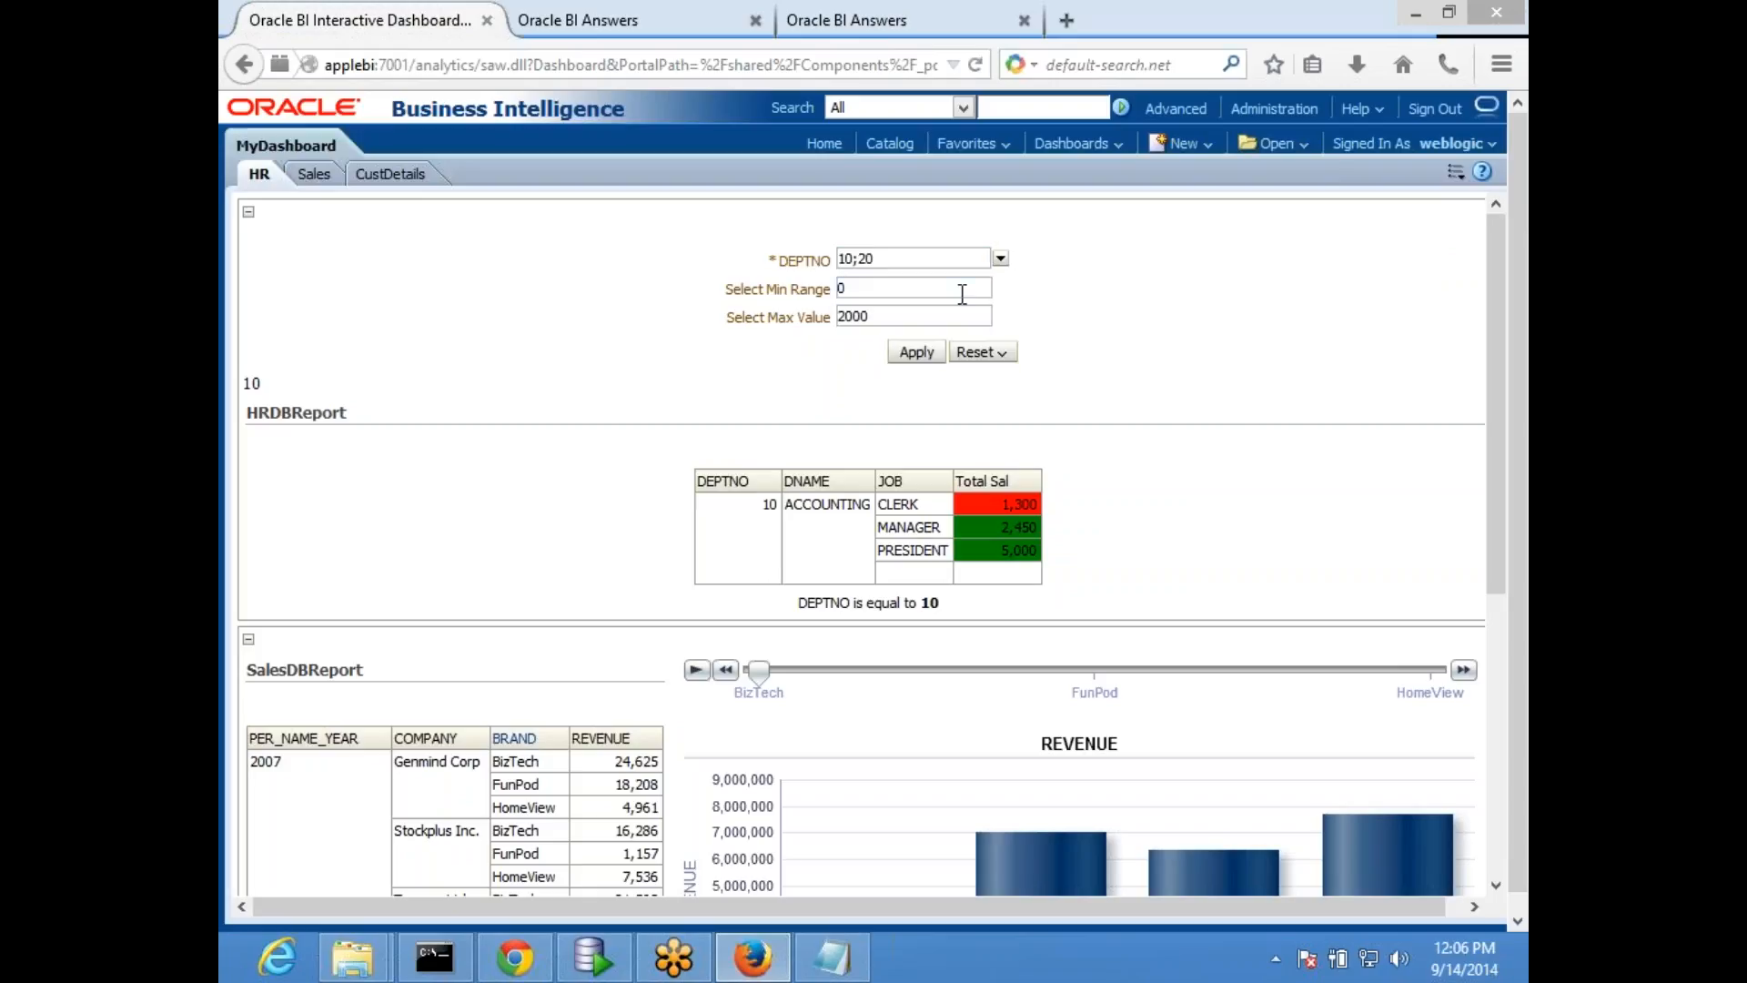
{"action": "left_click", "coordinate": [915, 355]}
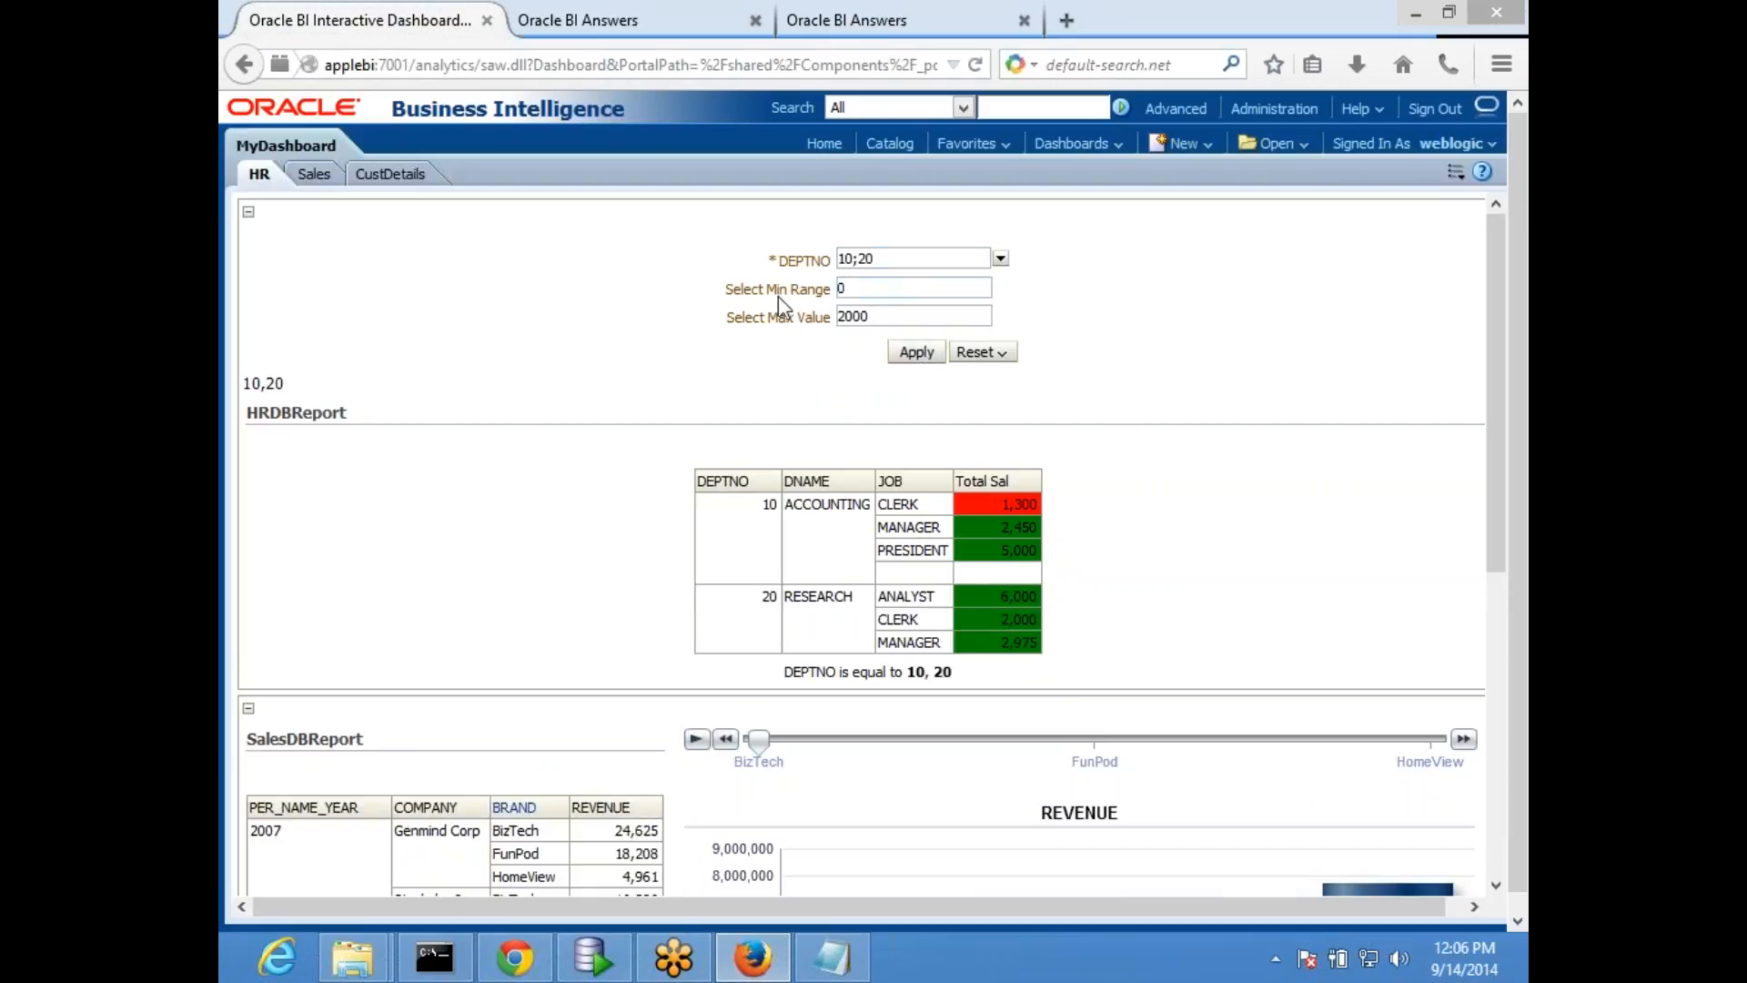
{"action": "double_click", "coordinate": [860, 291]}
{"action": "key", "text": "Tab"}
{"action": "left_click", "coordinate": [627, 335]}
{"action": "left_click_drag", "start_coordinate": [892, 315], "coordinate": [813, 318]}
{"action": "key", "text": "shift+Tab"}
{"action": "key", "text": "Tab"}
{"action": "key", "text": "shift+Tab"}
{"action": "key", "text": "Tab"}
- Edit the dashboard's Text 1 object so its variable reference uses MinValue instead of x
{"action": "left_click", "coordinate": [1457, 174]}
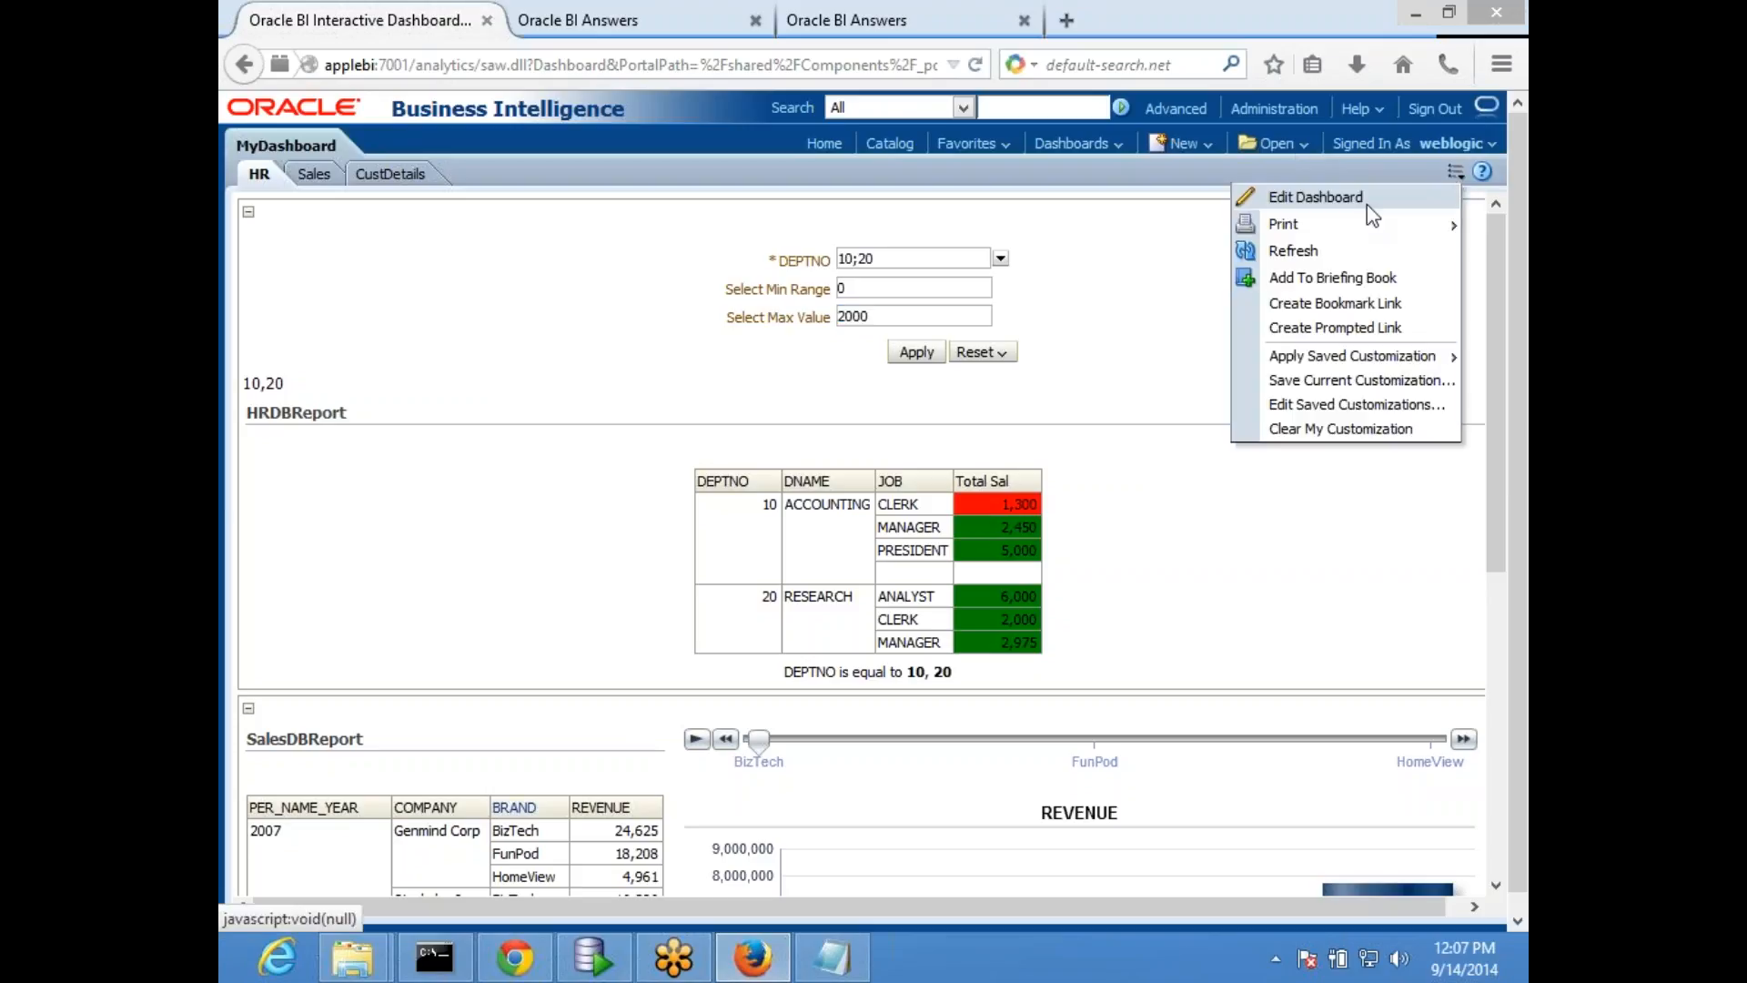
{"action": "left_click", "coordinate": [1286, 202]}
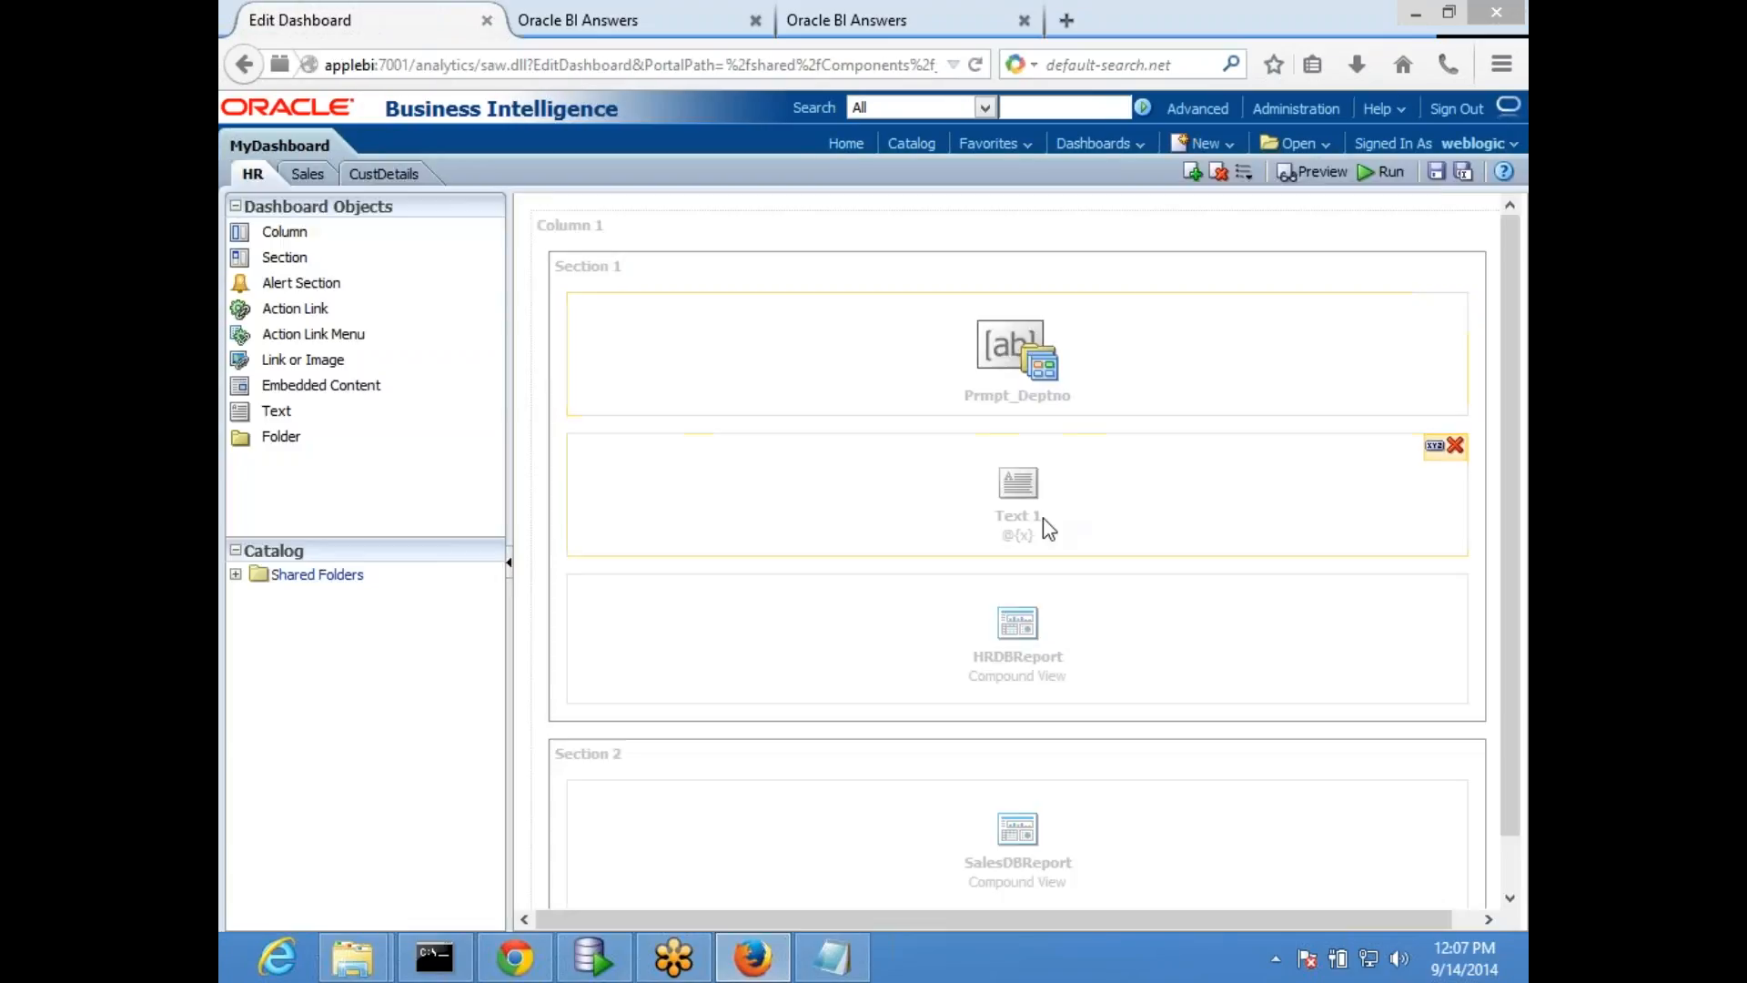
{"action": "left_click", "coordinate": [1436, 447]}
{"action": "left_click_drag", "start_coordinate": [901, 565], "coordinate": [797, 574]}
{"action": "left_click", "coordinate": [857, 571]}
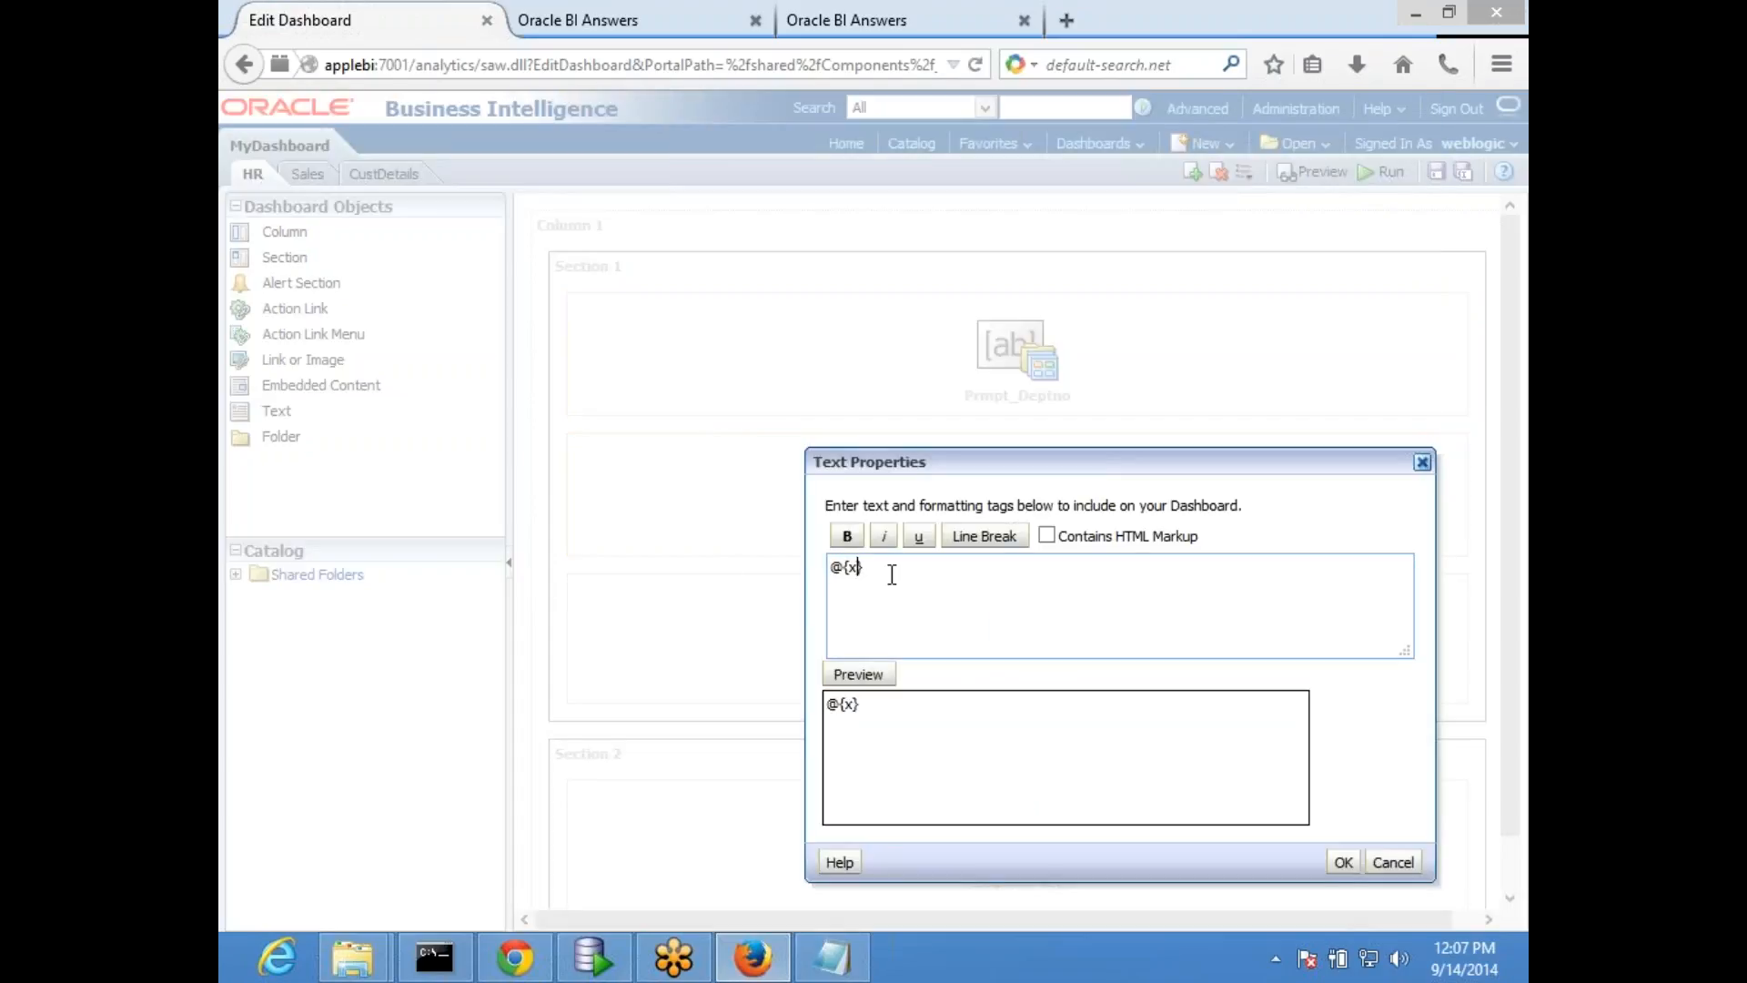
{"action": "type", "text": "MinValue"}
- Add a second reference @{MxValue} to the Text 1 object, and save and run the dashboard
{"action": "left_click_drag", "start_coordinate": [908, 568], "coordinate": [829, 568]}
{"action": "key", "text": "ctrl+c"}
{"action": "left_click", "coordinate": [890, 604]}
{"action": "key", "text": "ctrl+v"}
{"action": "key", "text": "BackSpace"}
{"action": "key", "text": "BackSpace"}
{"action": "key", "text": "BackSpace"}
{"action": "type", "text": "Mx"}
{"action": "left_click", "coordinate": [1343, 862]}
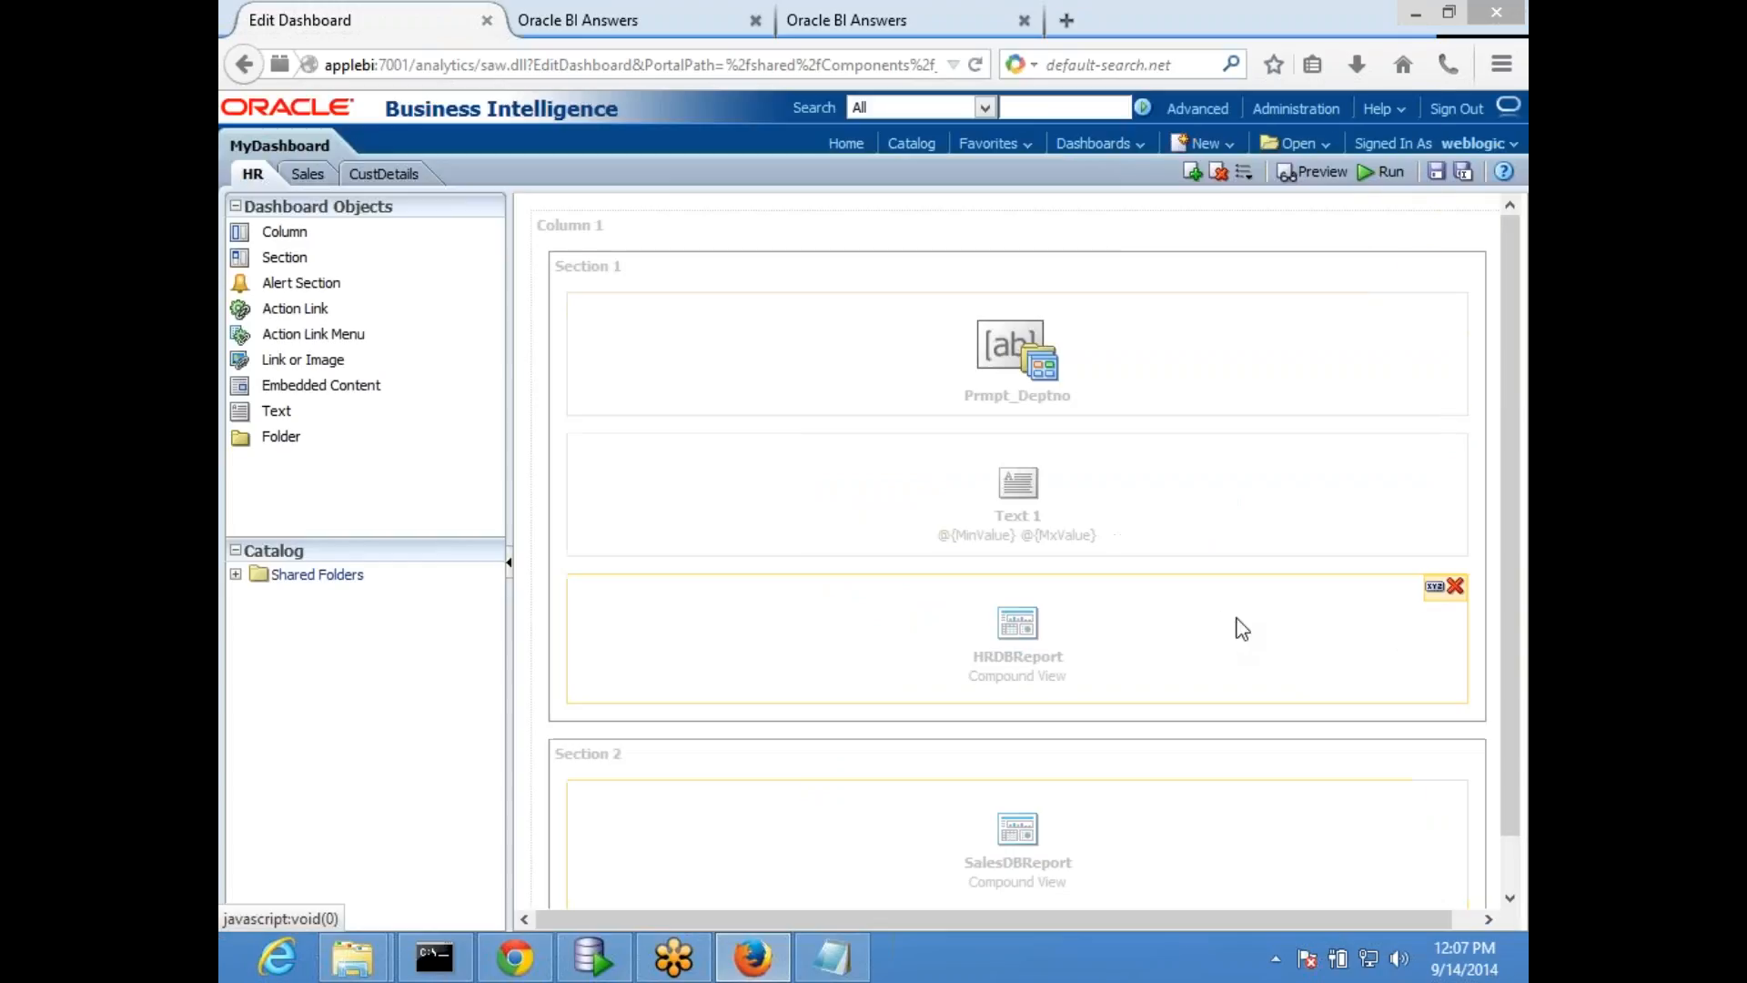
{"action": "left_click", "coordinate": [1436, 171]}
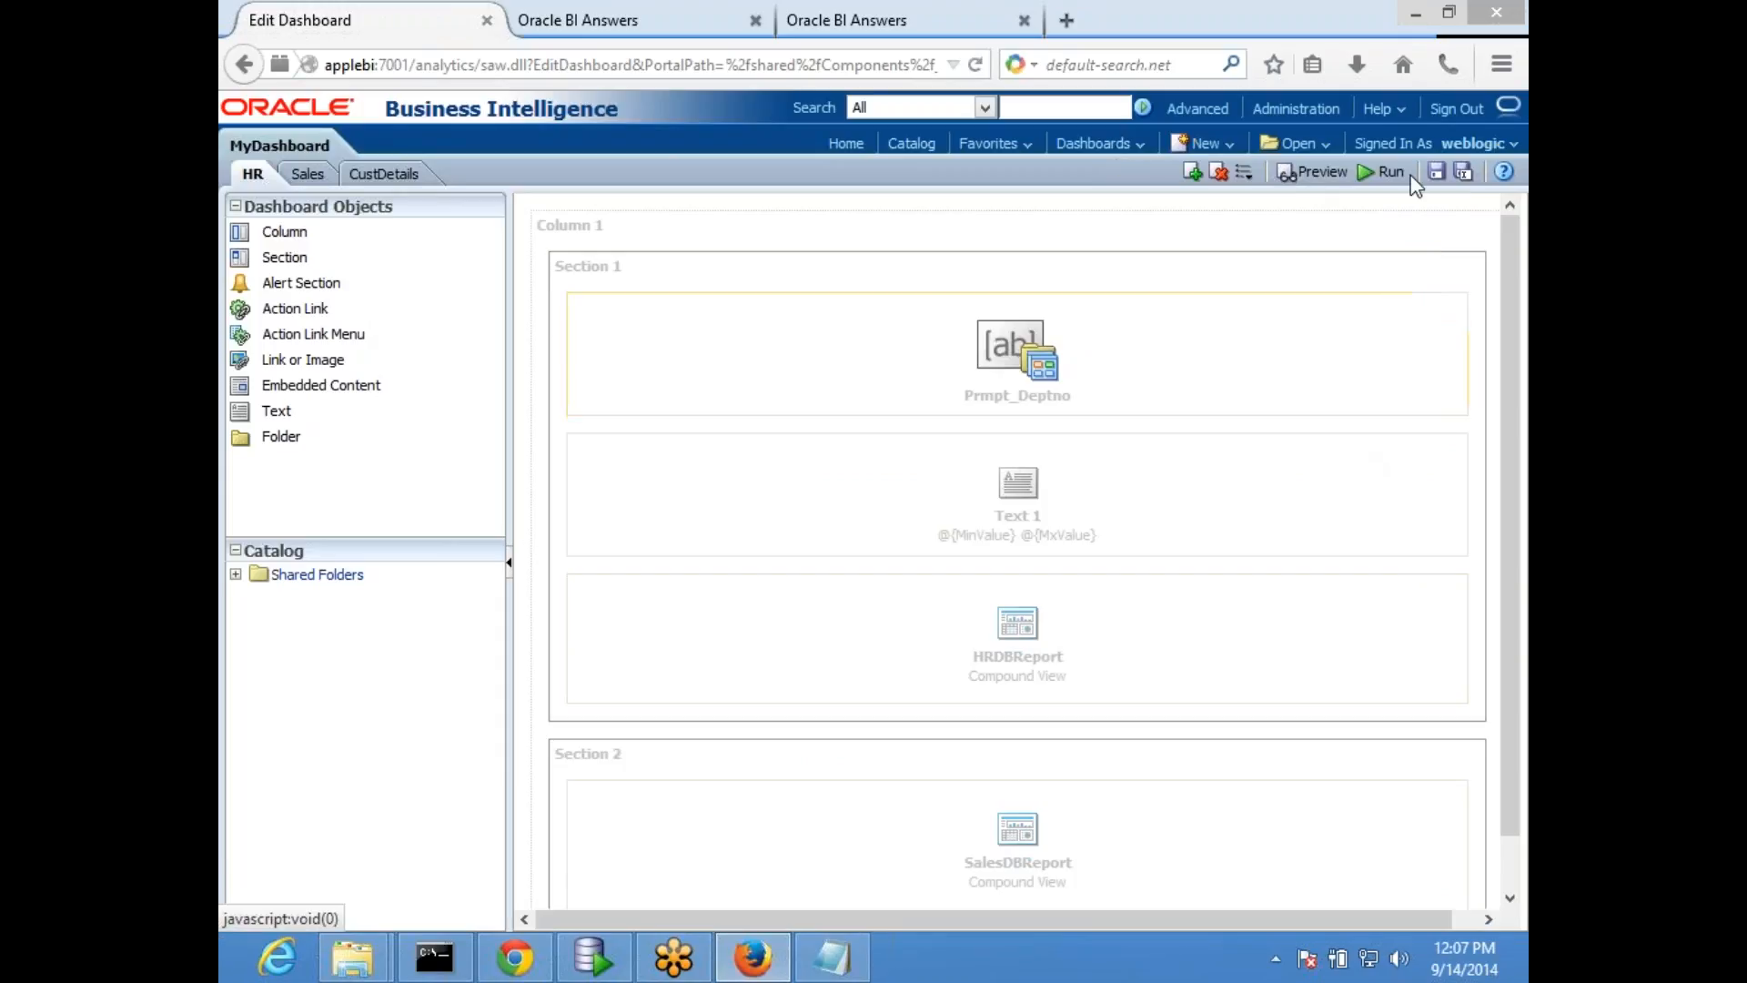
{"action": "left_click", "coordinate": [1379, 172]}
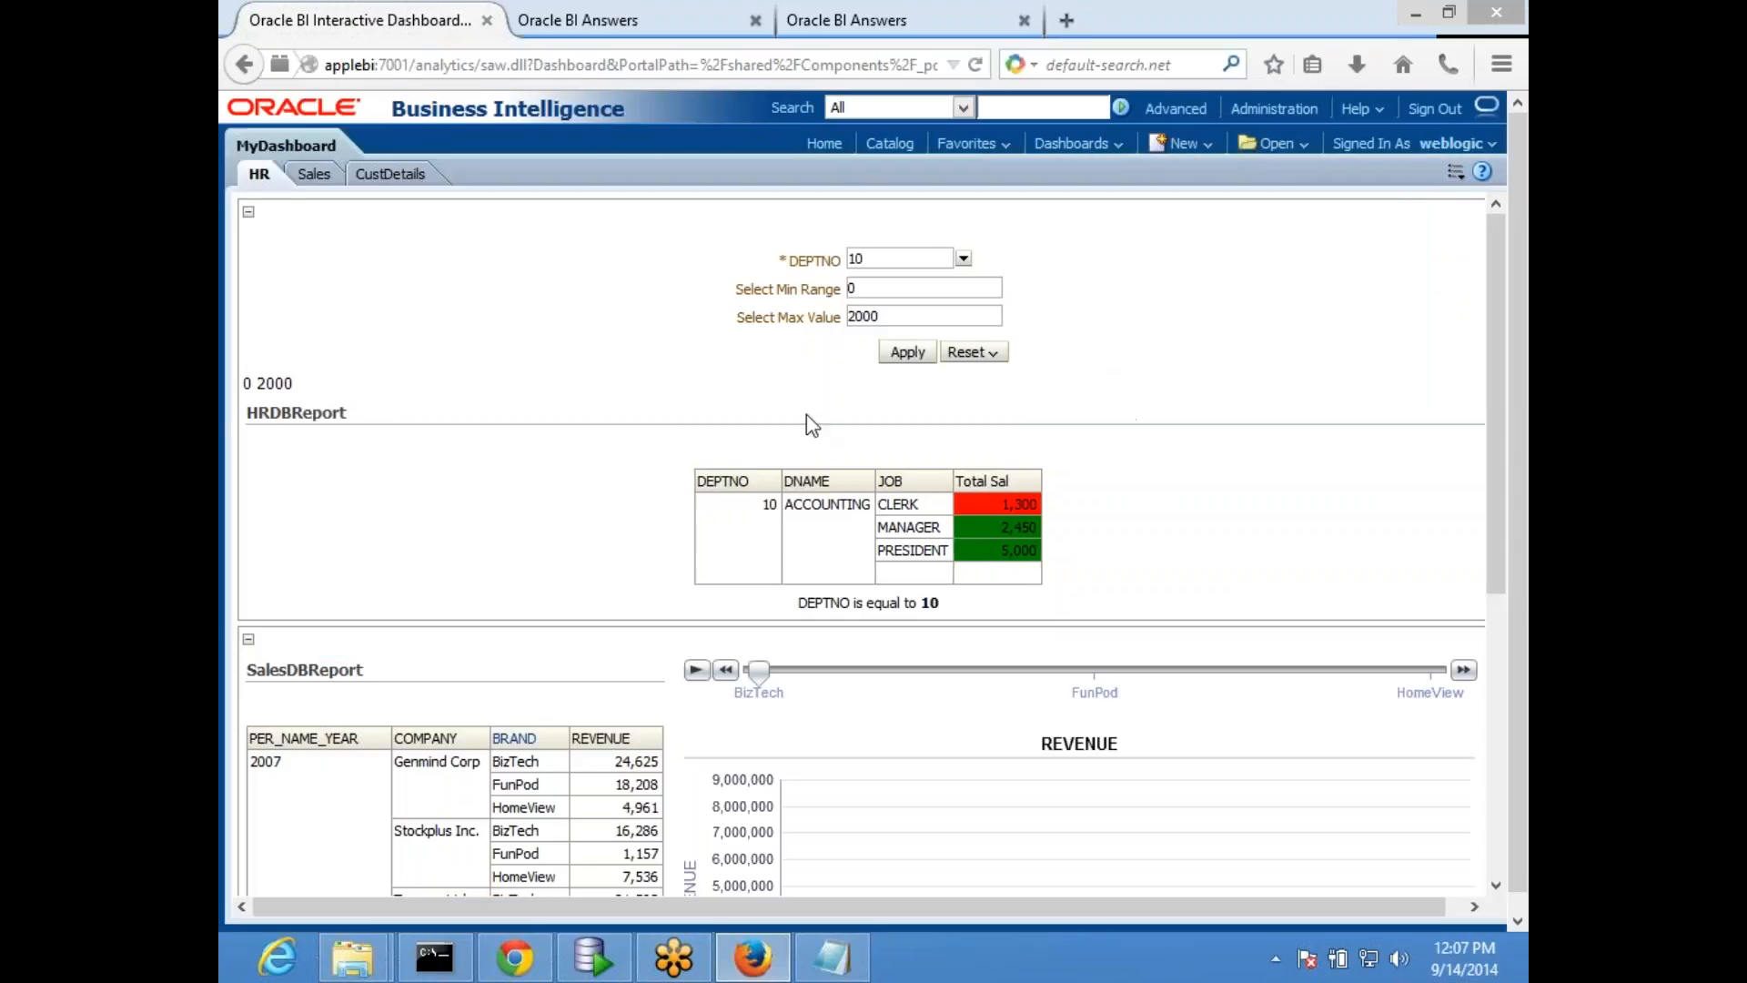
- Apply a minimum range of 4500 and a maximum value of 6000 in the HR page prompts and check the displayed variable text
{"action": "double_click", "coordinate": [888, 288]}
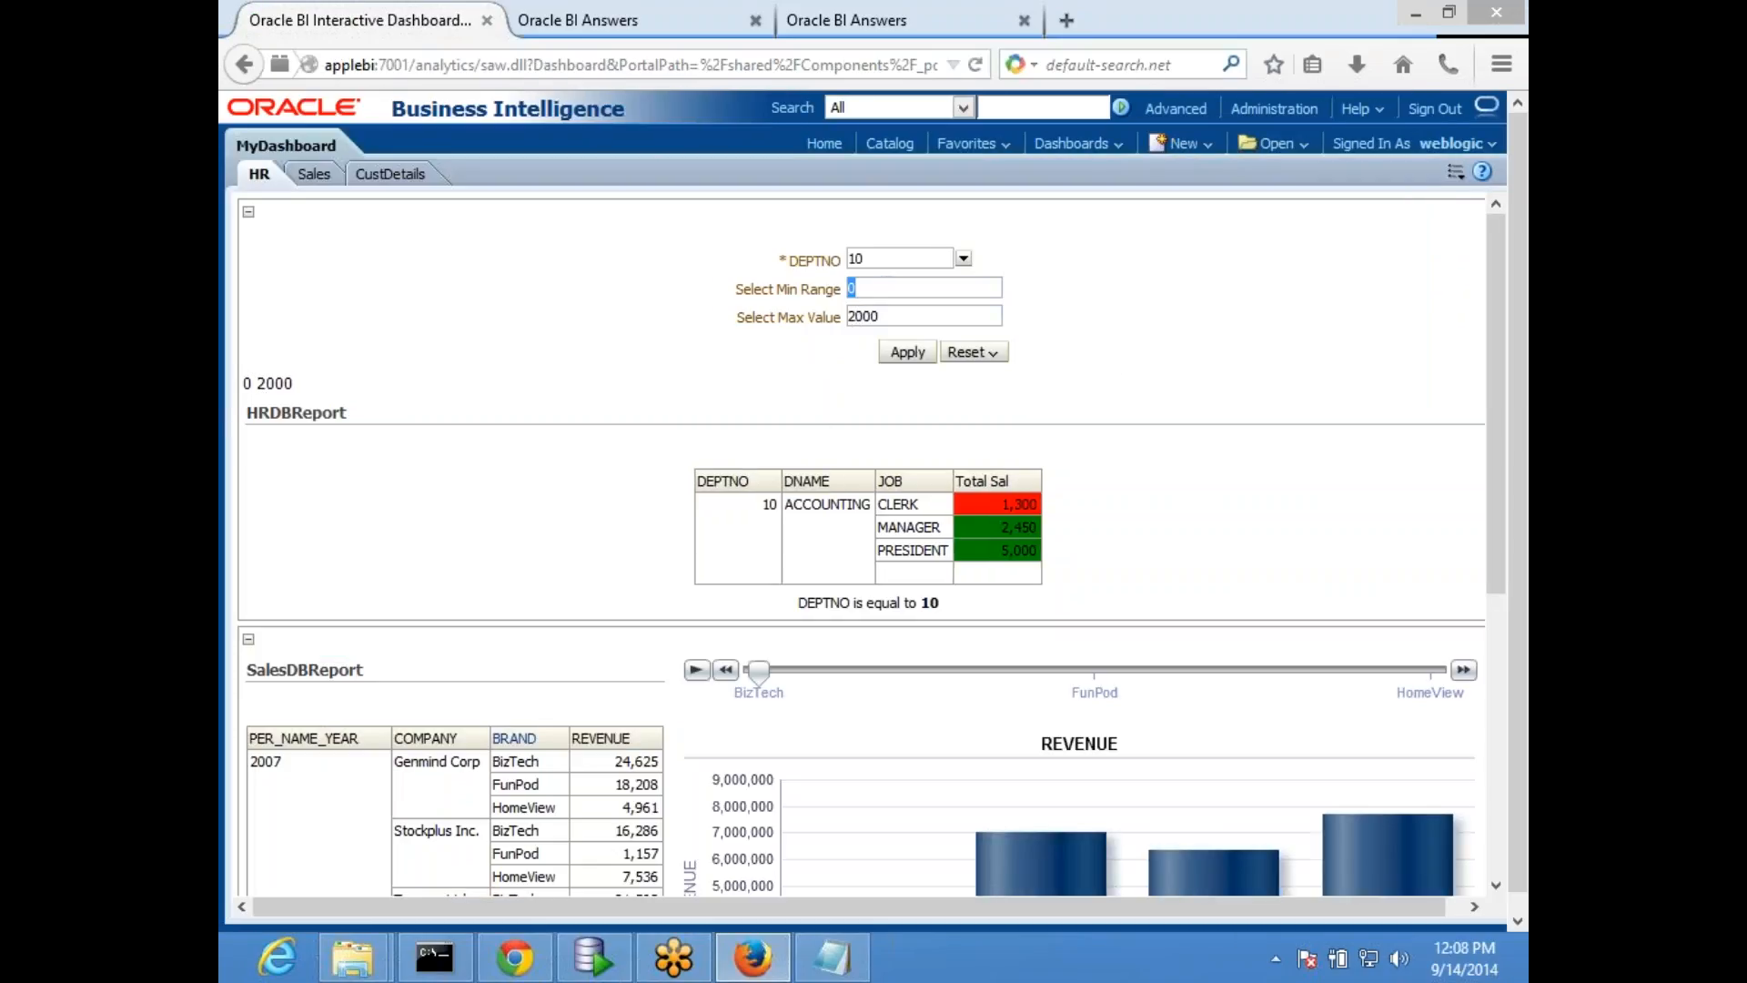
{"action": "type", "text": "4500"}
{"action": "key", "text": "Tab"}
{"action": "type", "text": "6000"}
{"action": "left_click", "coordinate": [907, 352]}
{"action": "left_click", "coordinate": [987, 279]}
{"action": "left_click_drag", "start_coordinate": [246, 390], "coordinate": [285, 390]}
{"action": "left_click", "coordinate": [275, 387]}
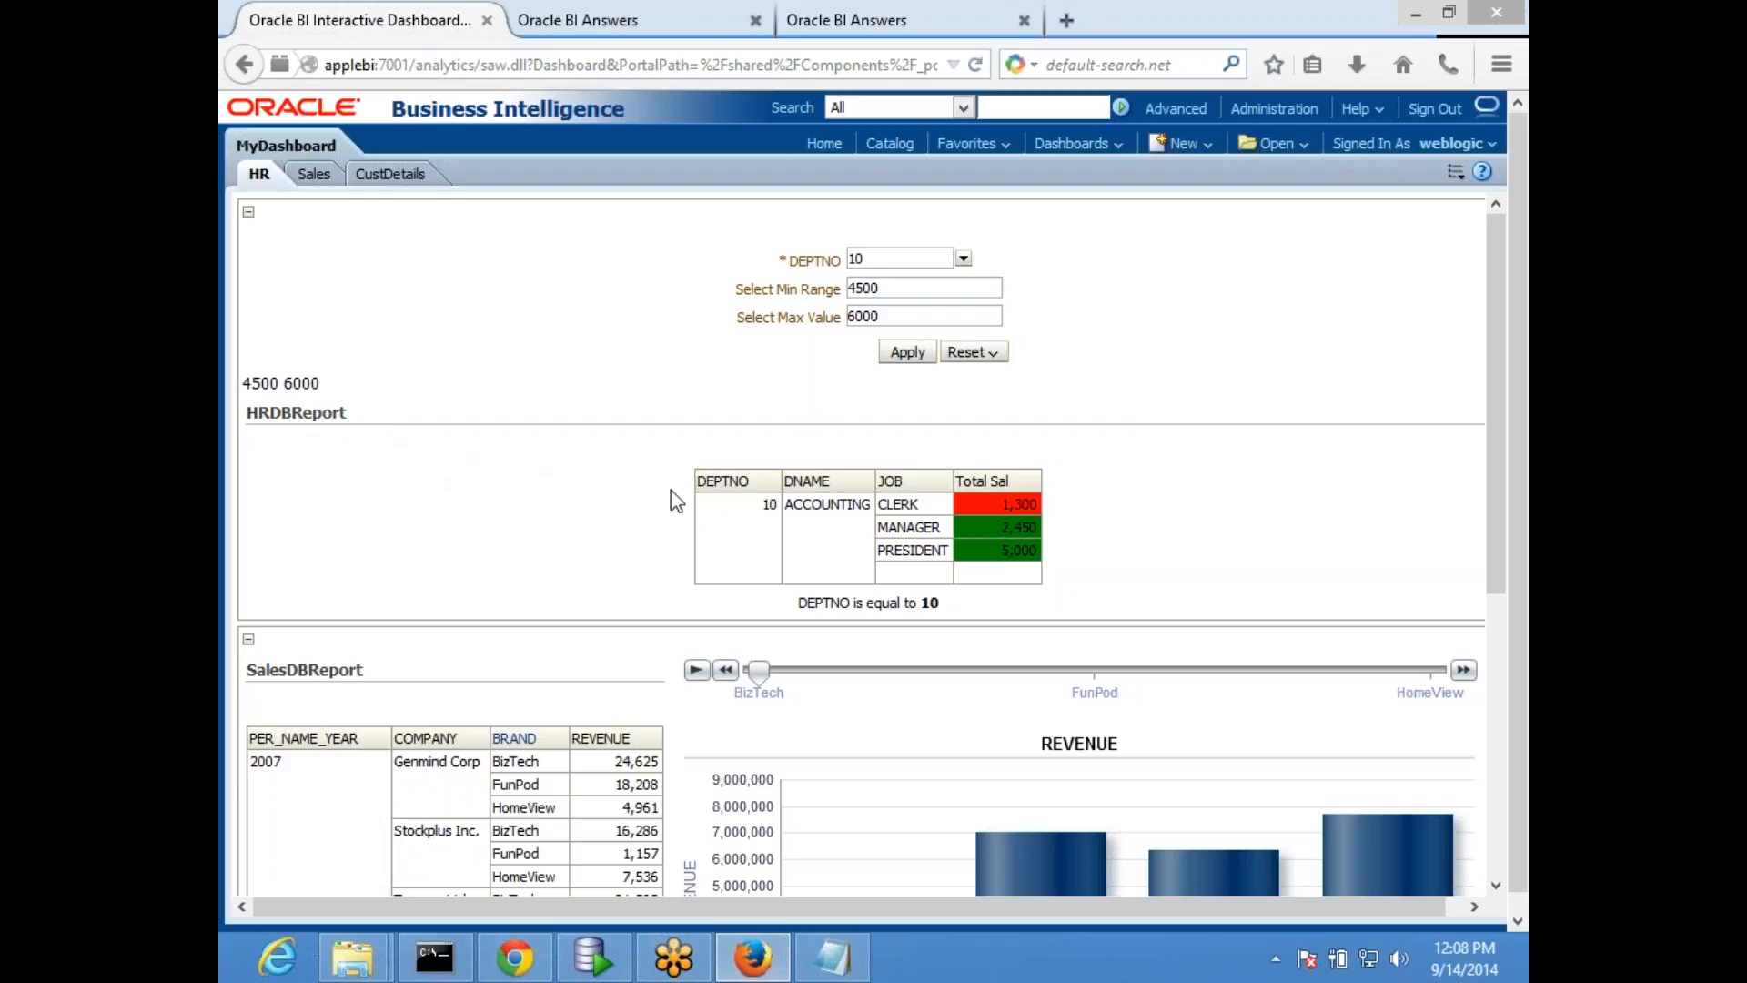
{"action": "left_click_drag", "start_coordinate": [250, 382], "coordinate": [411, 424]}
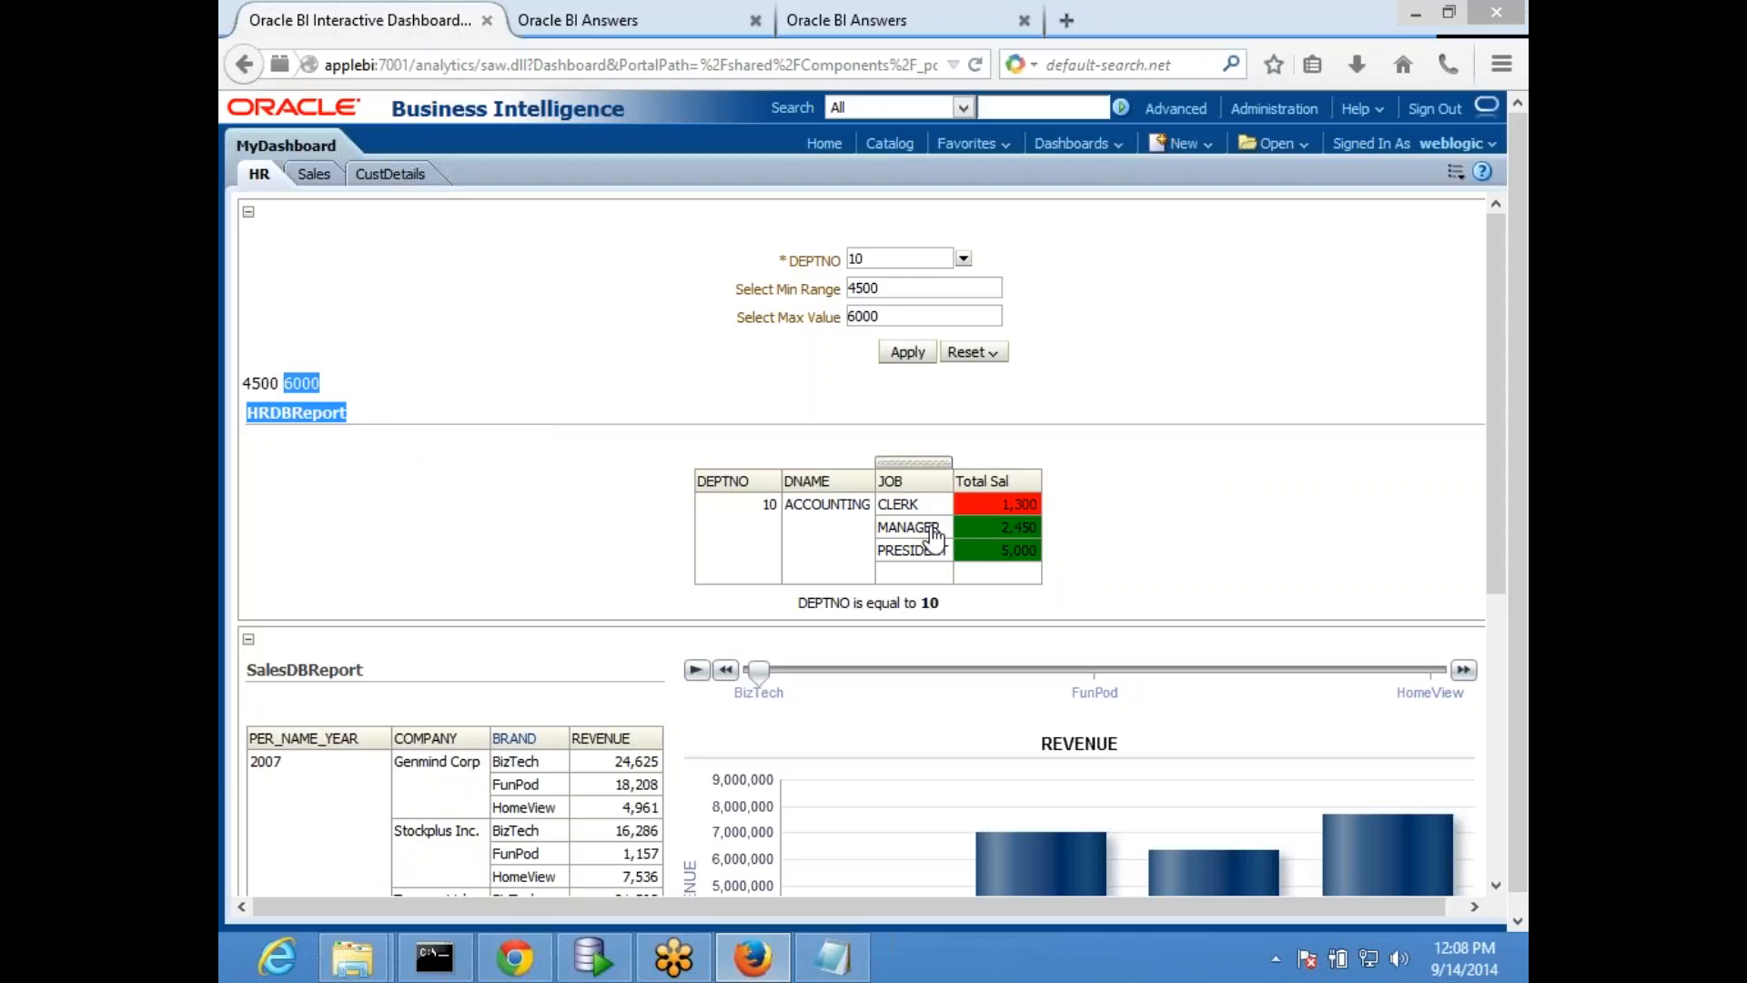
- Return to the HRDBReport analysis and open its criteria
{"action": "left_click", "coordinate": [628, 20]}
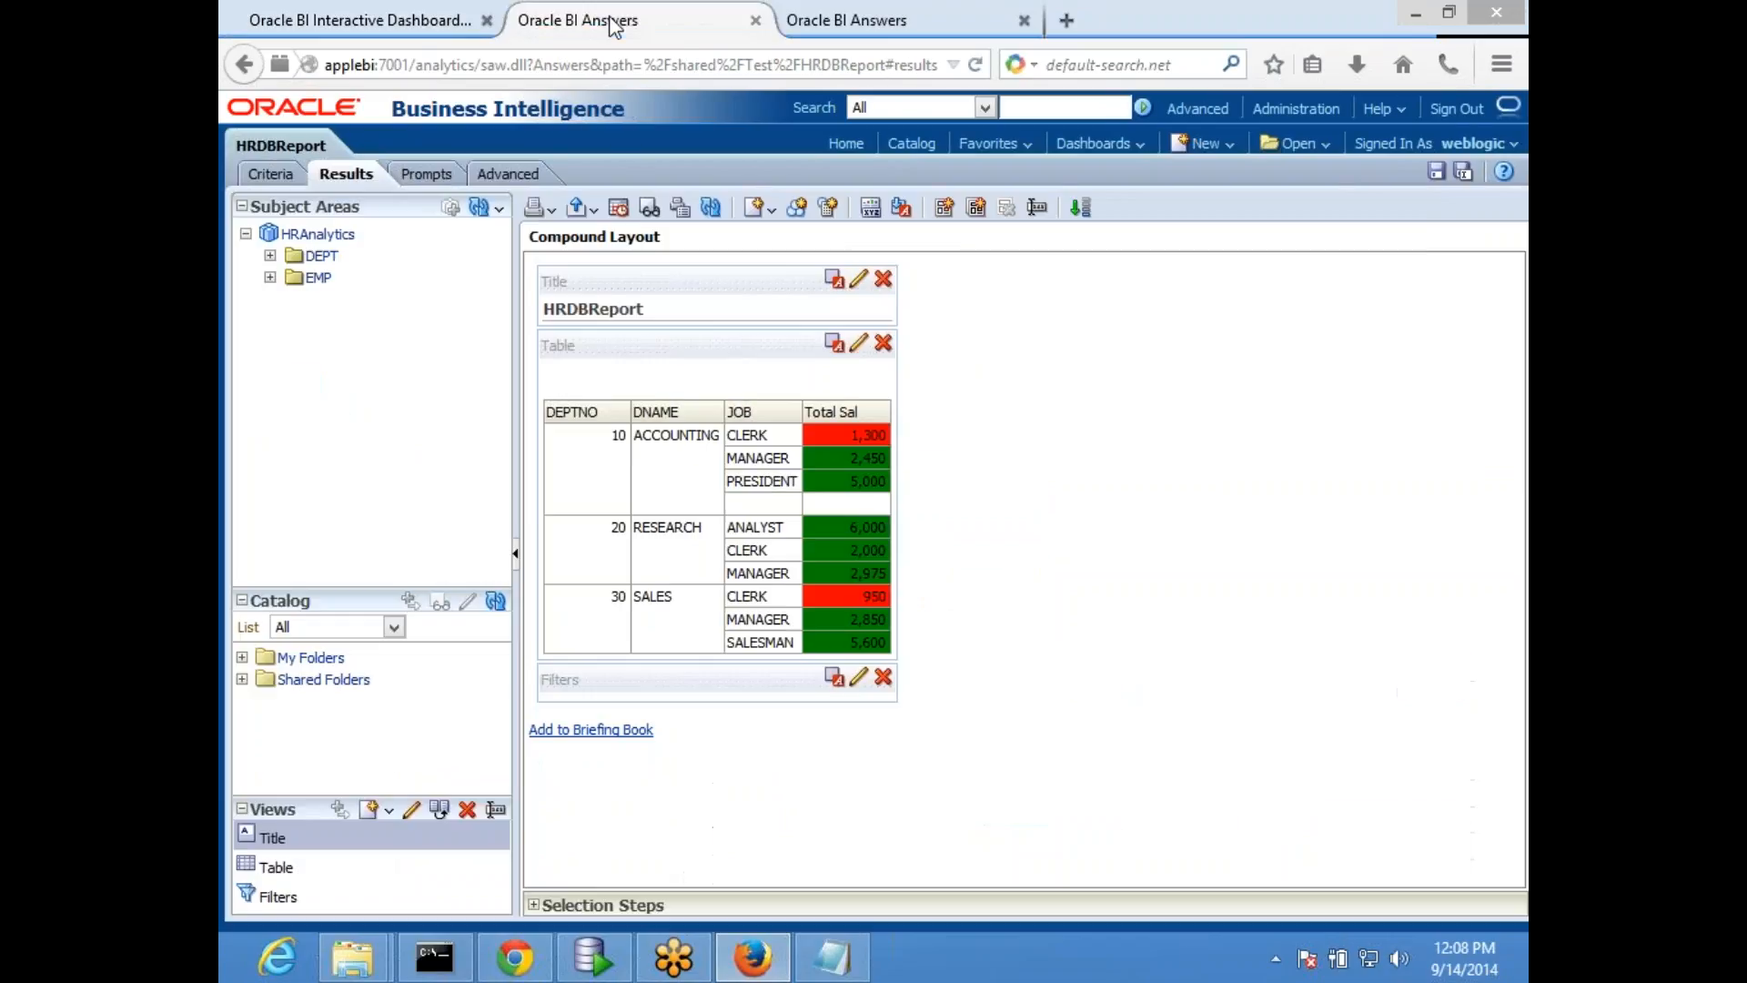
{"action": "left_click", "coordinate": [877, 12]}
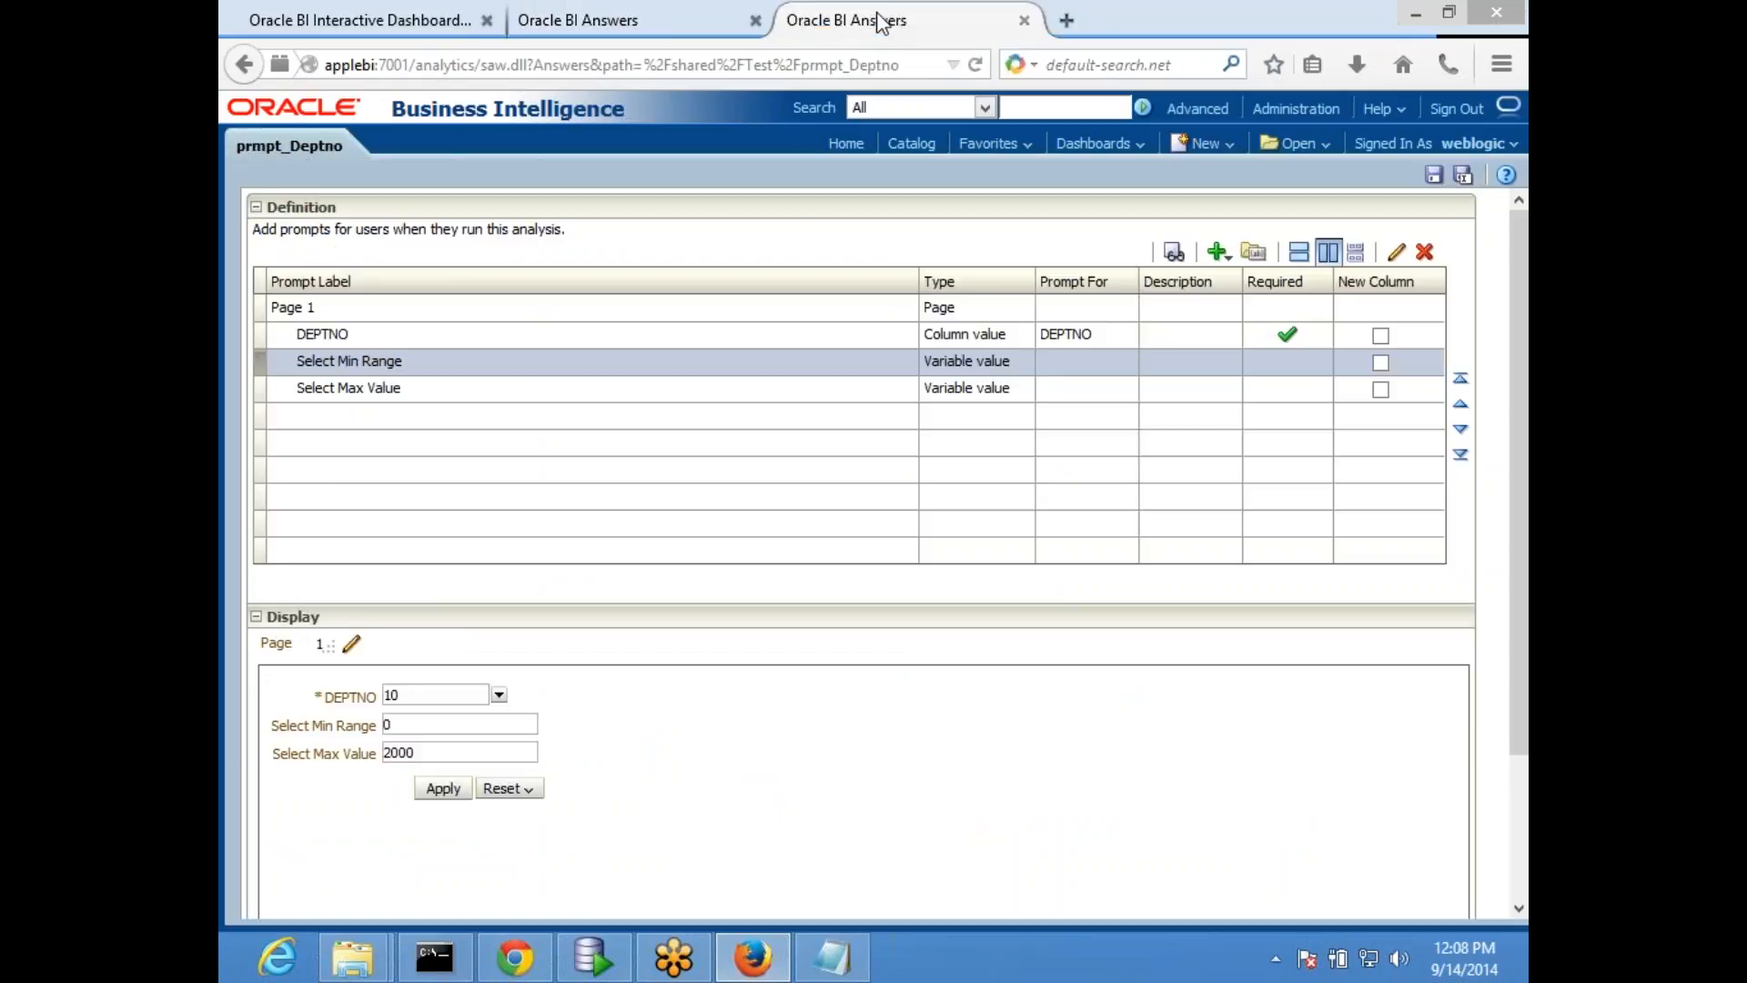
{"action": "left_click", "coordinate": [412, 15]}
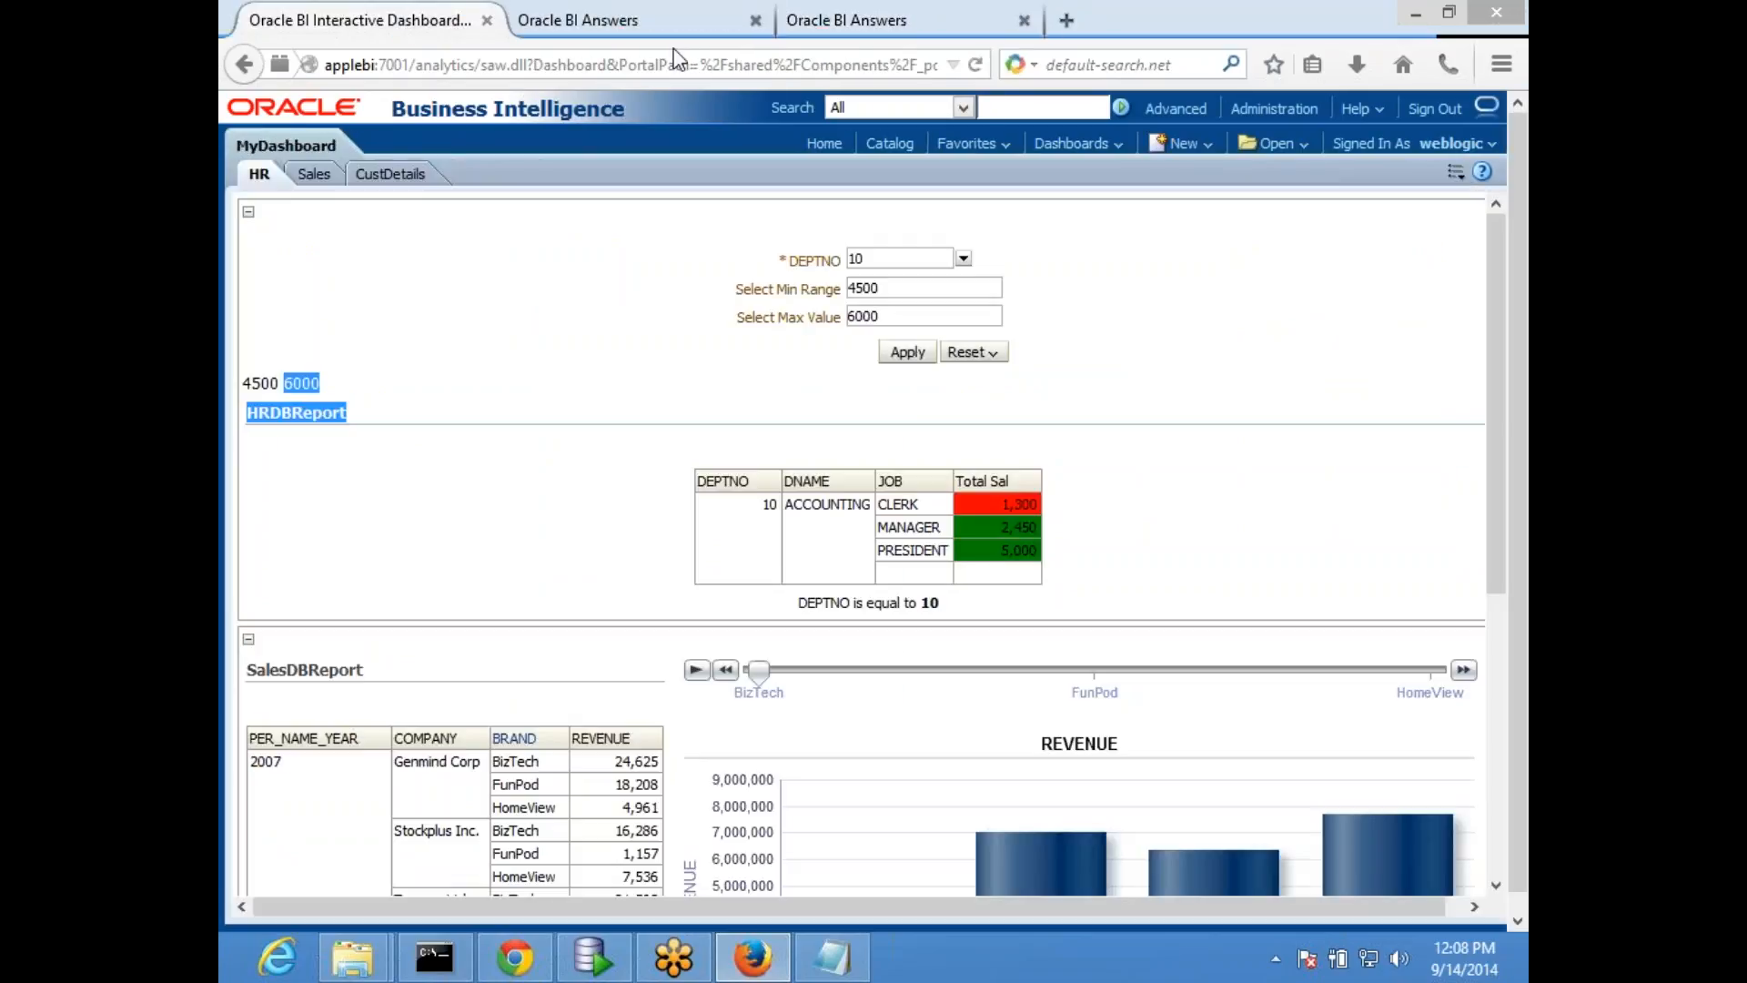
{"action": "left_click", "coordinate": [883, 16]}
{"action": "left_click", "coordinate": [628, 17]}
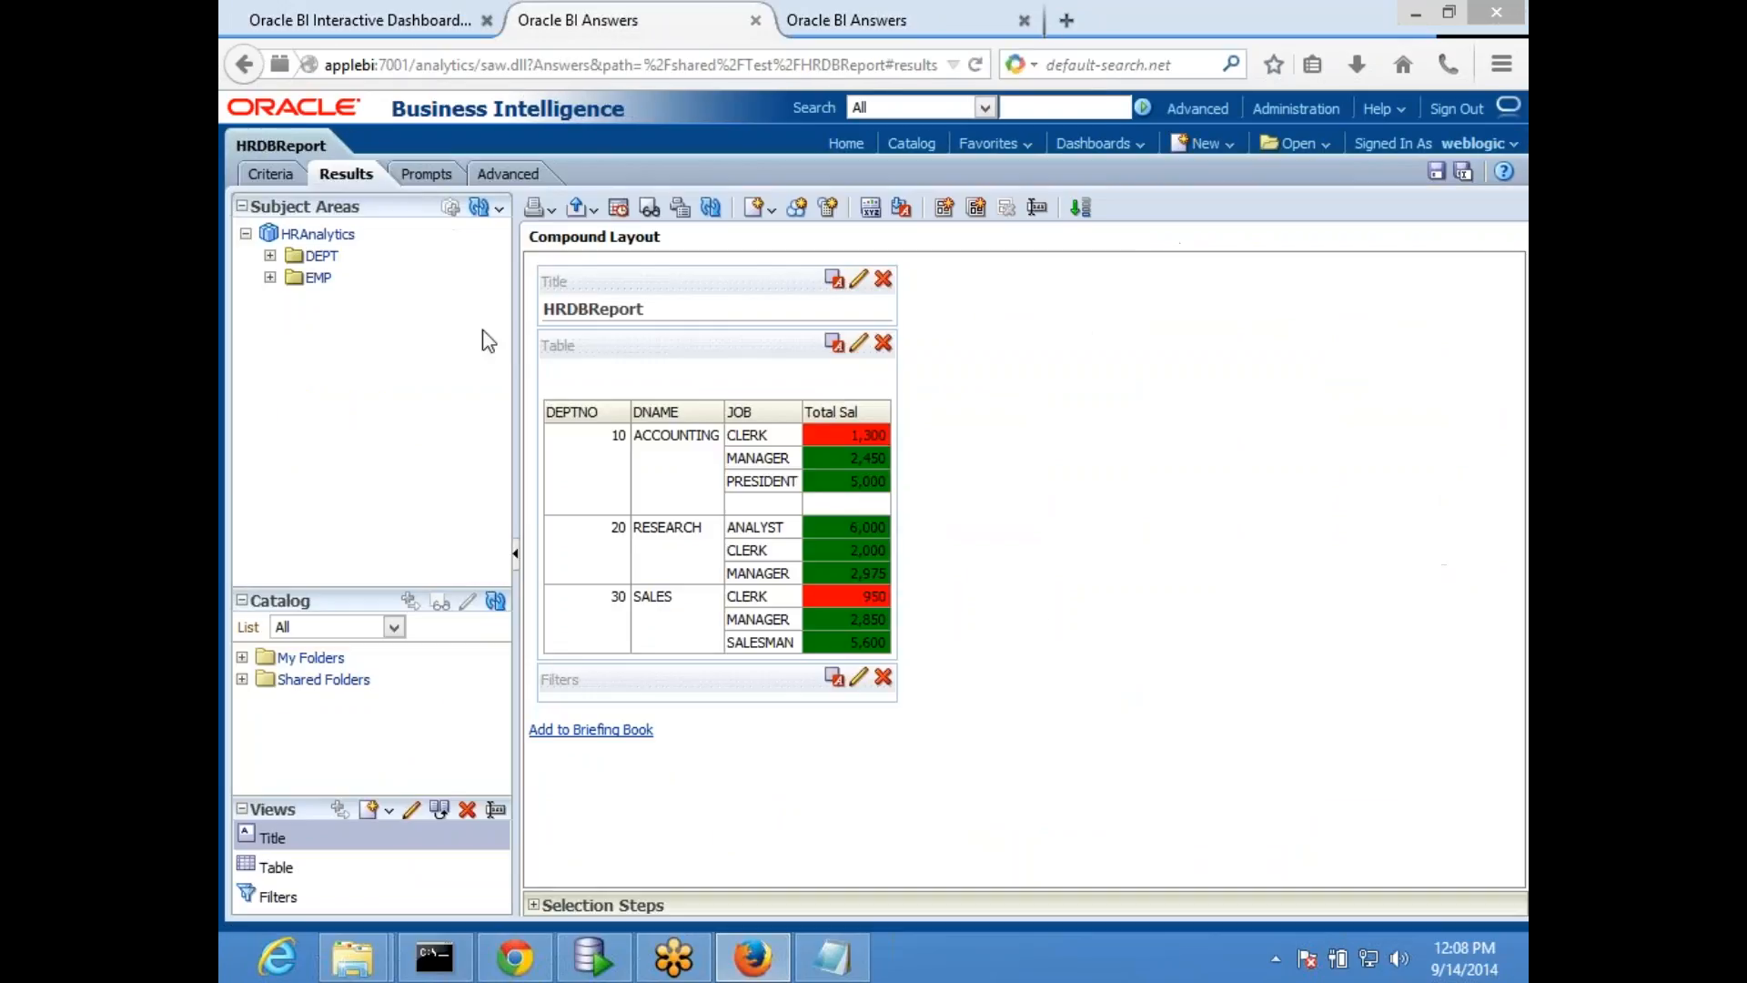
{"action": "left_click", "coordinate": [273, 174]}
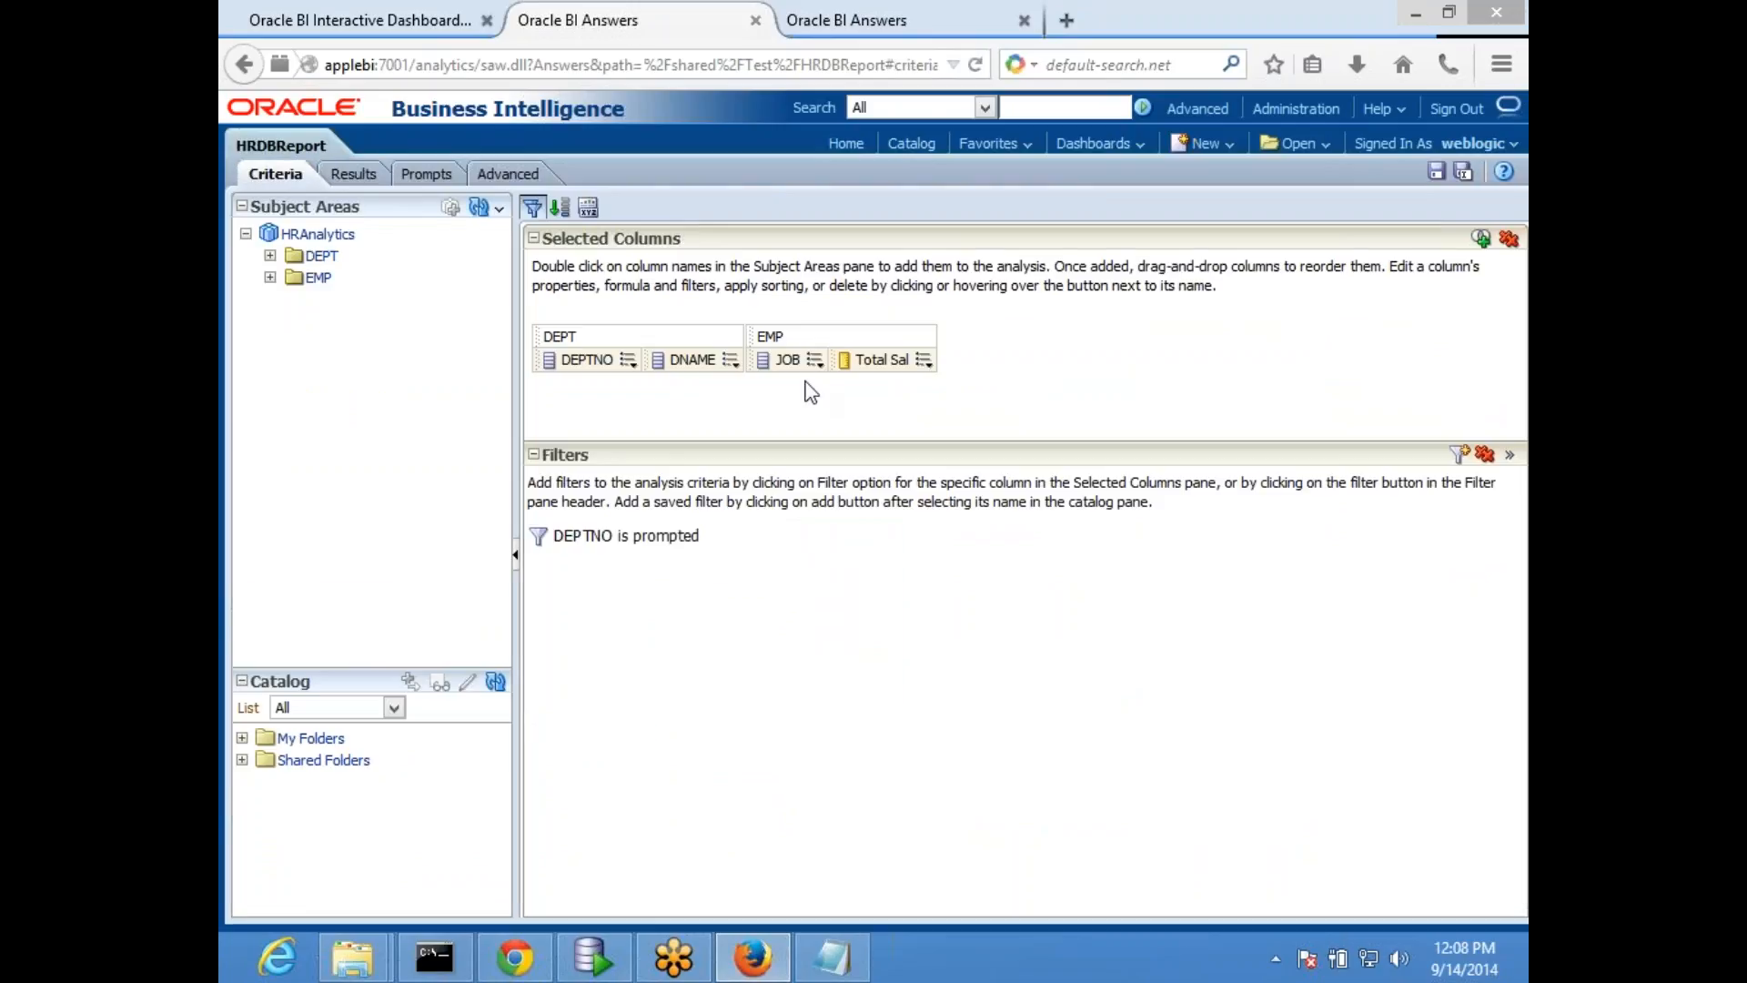
- Remove both existing conditional format rules from the Total Sal column's properties
{"action": "left_click", "coordinate": [817, 361]}
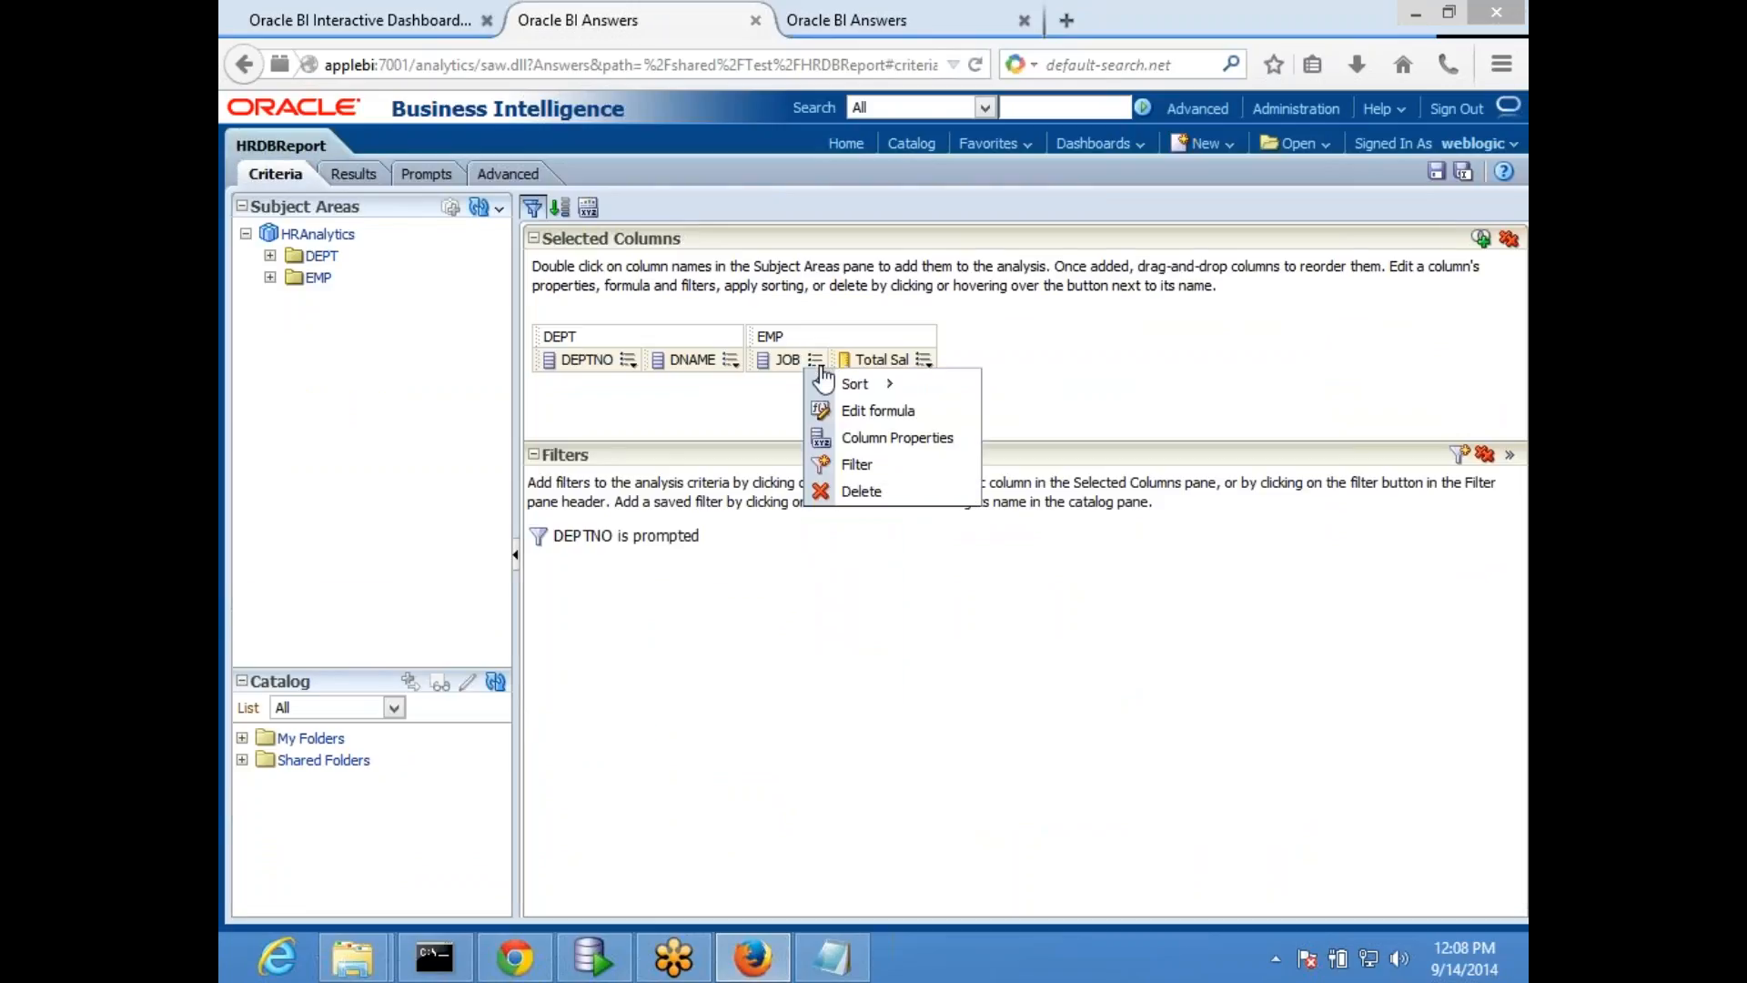
{"action": "mouse_move", "coordinate": [953, 373]}
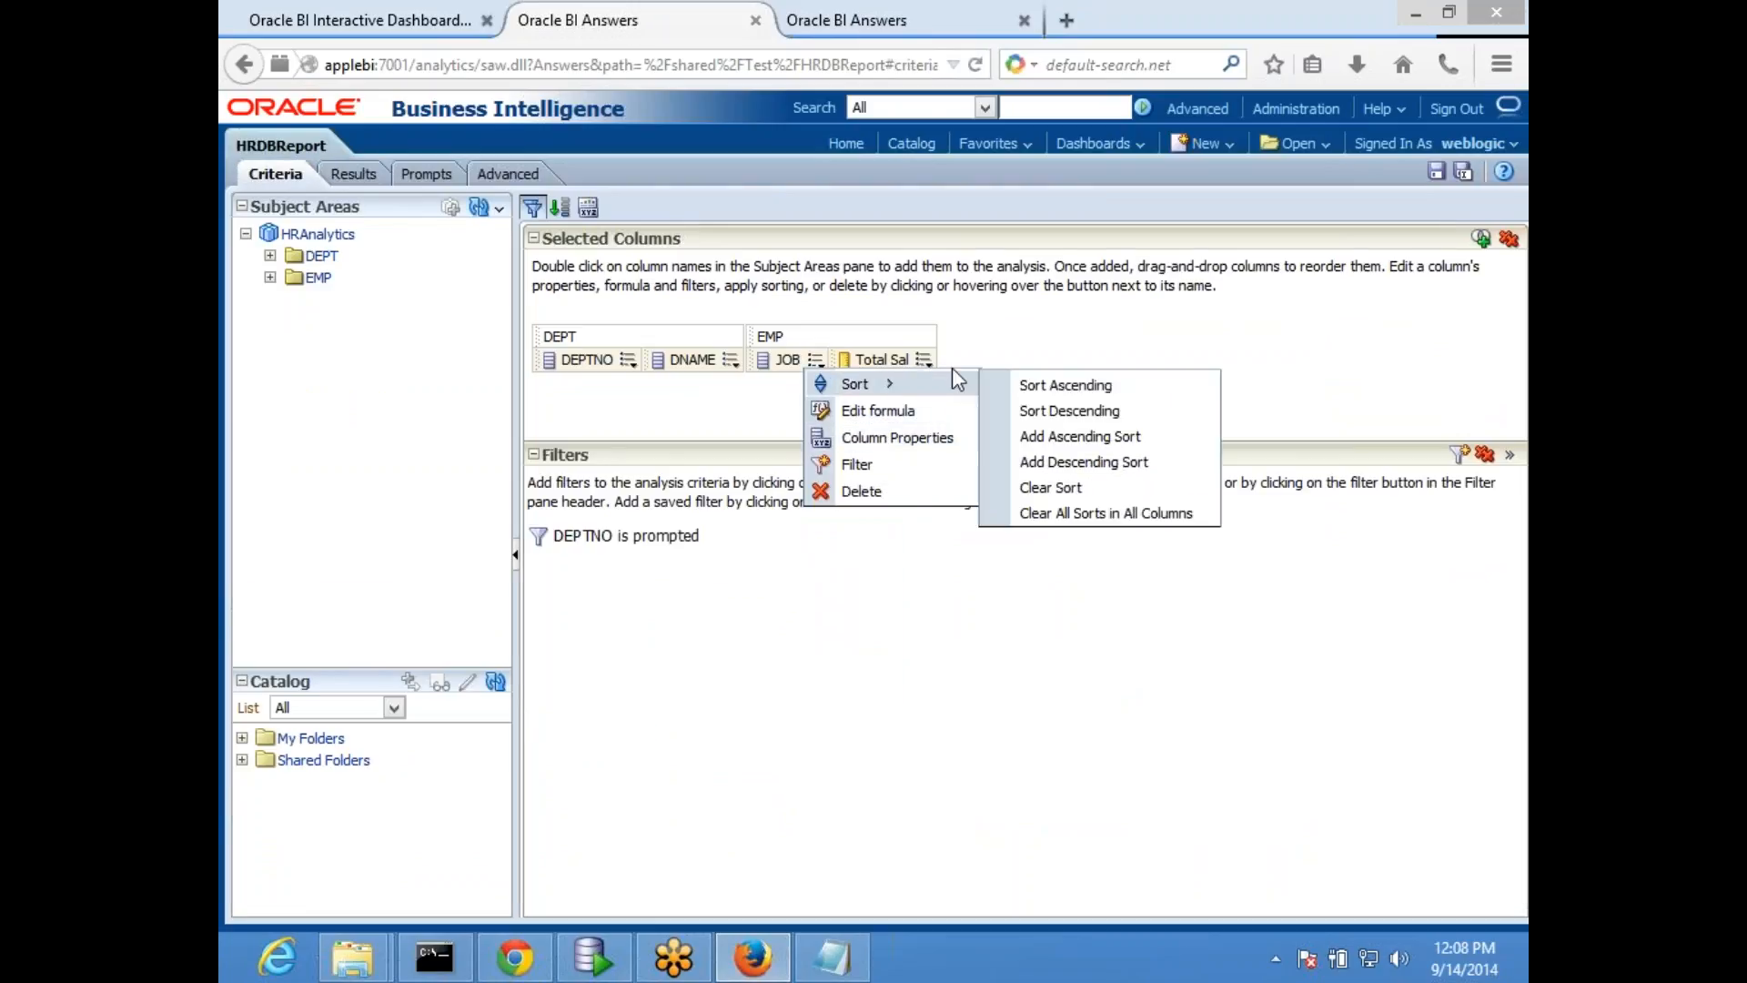
{"action": "left_click", "coordinate": [924, 361]}
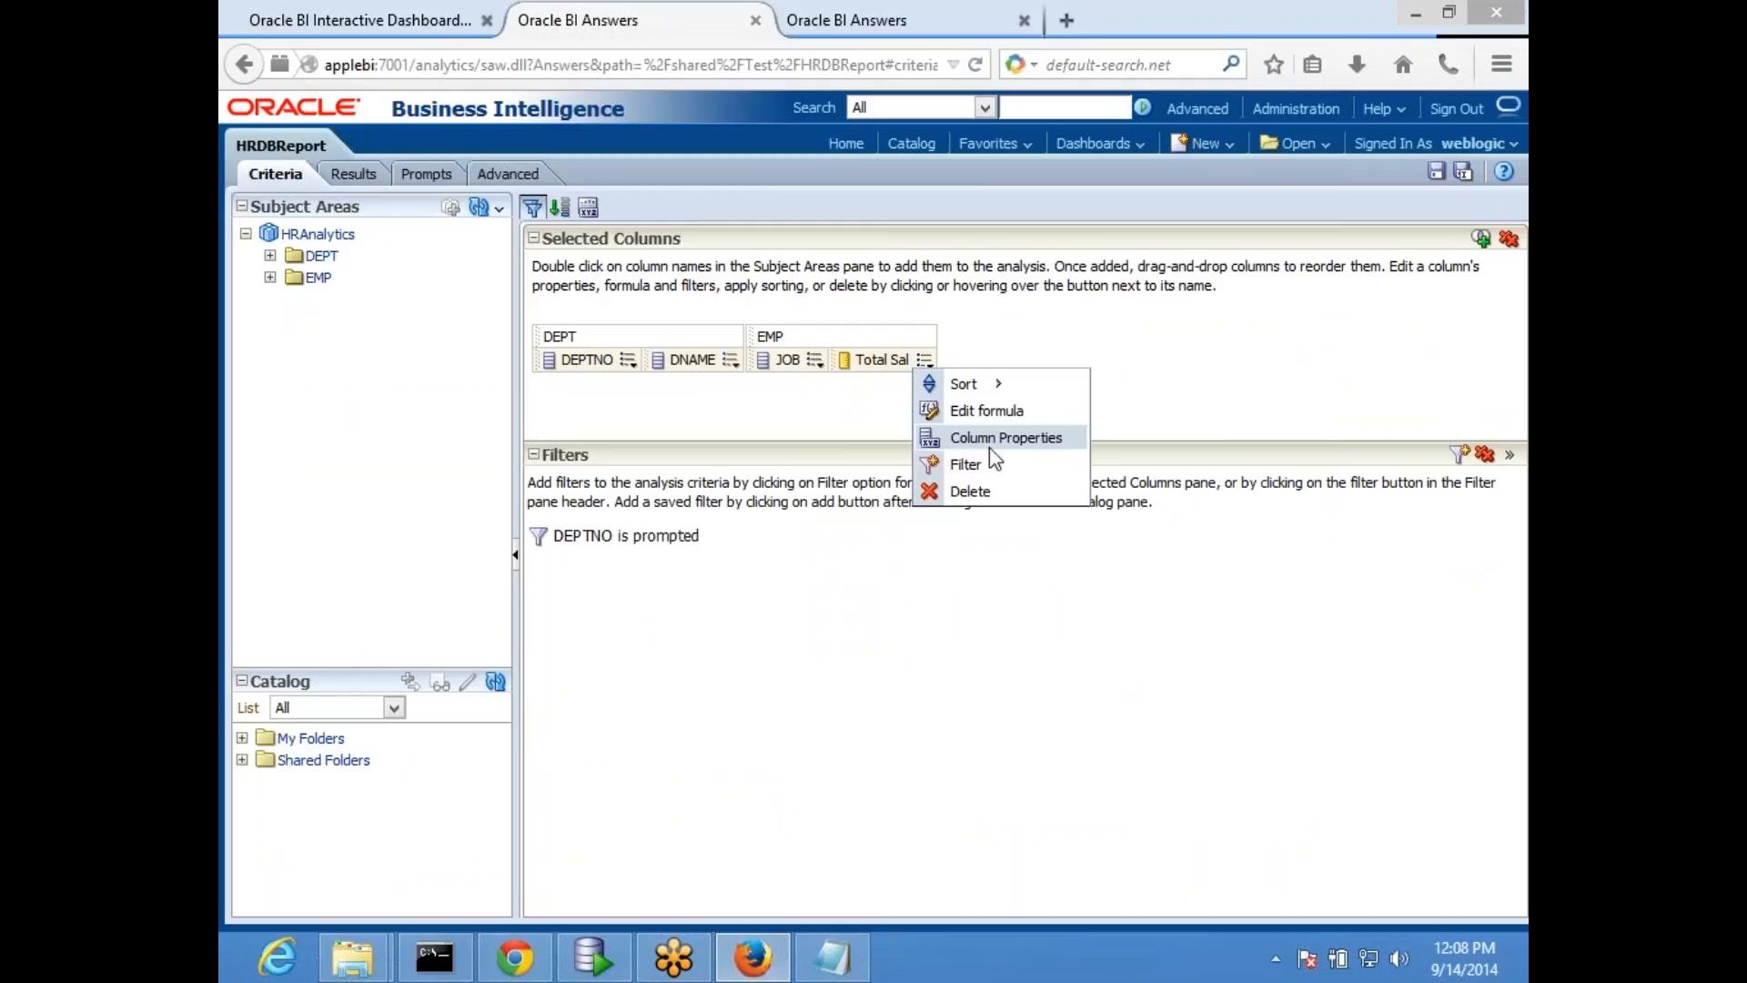
{"action": "left_click", "coordinate": [1004, 439]}
{"action": "left_click", "coordinate": [836, 221]}
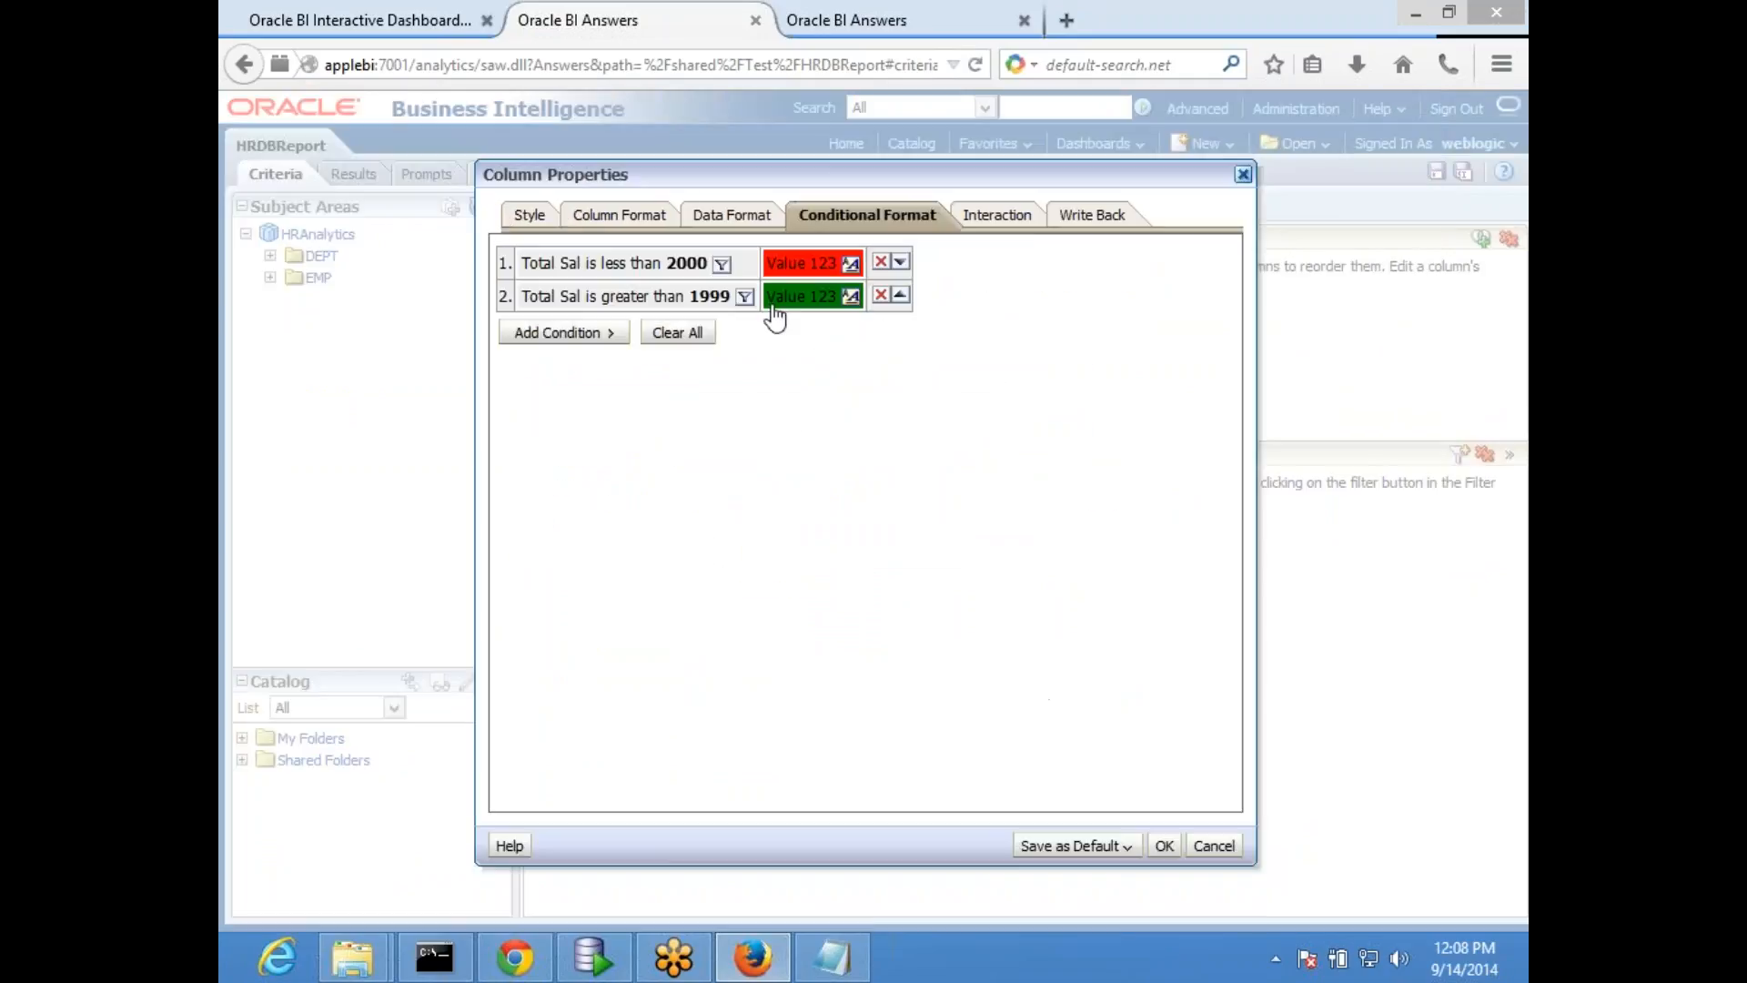
{"action": "left_click", "coordinate": [881, 264]}
{"action": "left_click", "coordinate": [881, 264]}
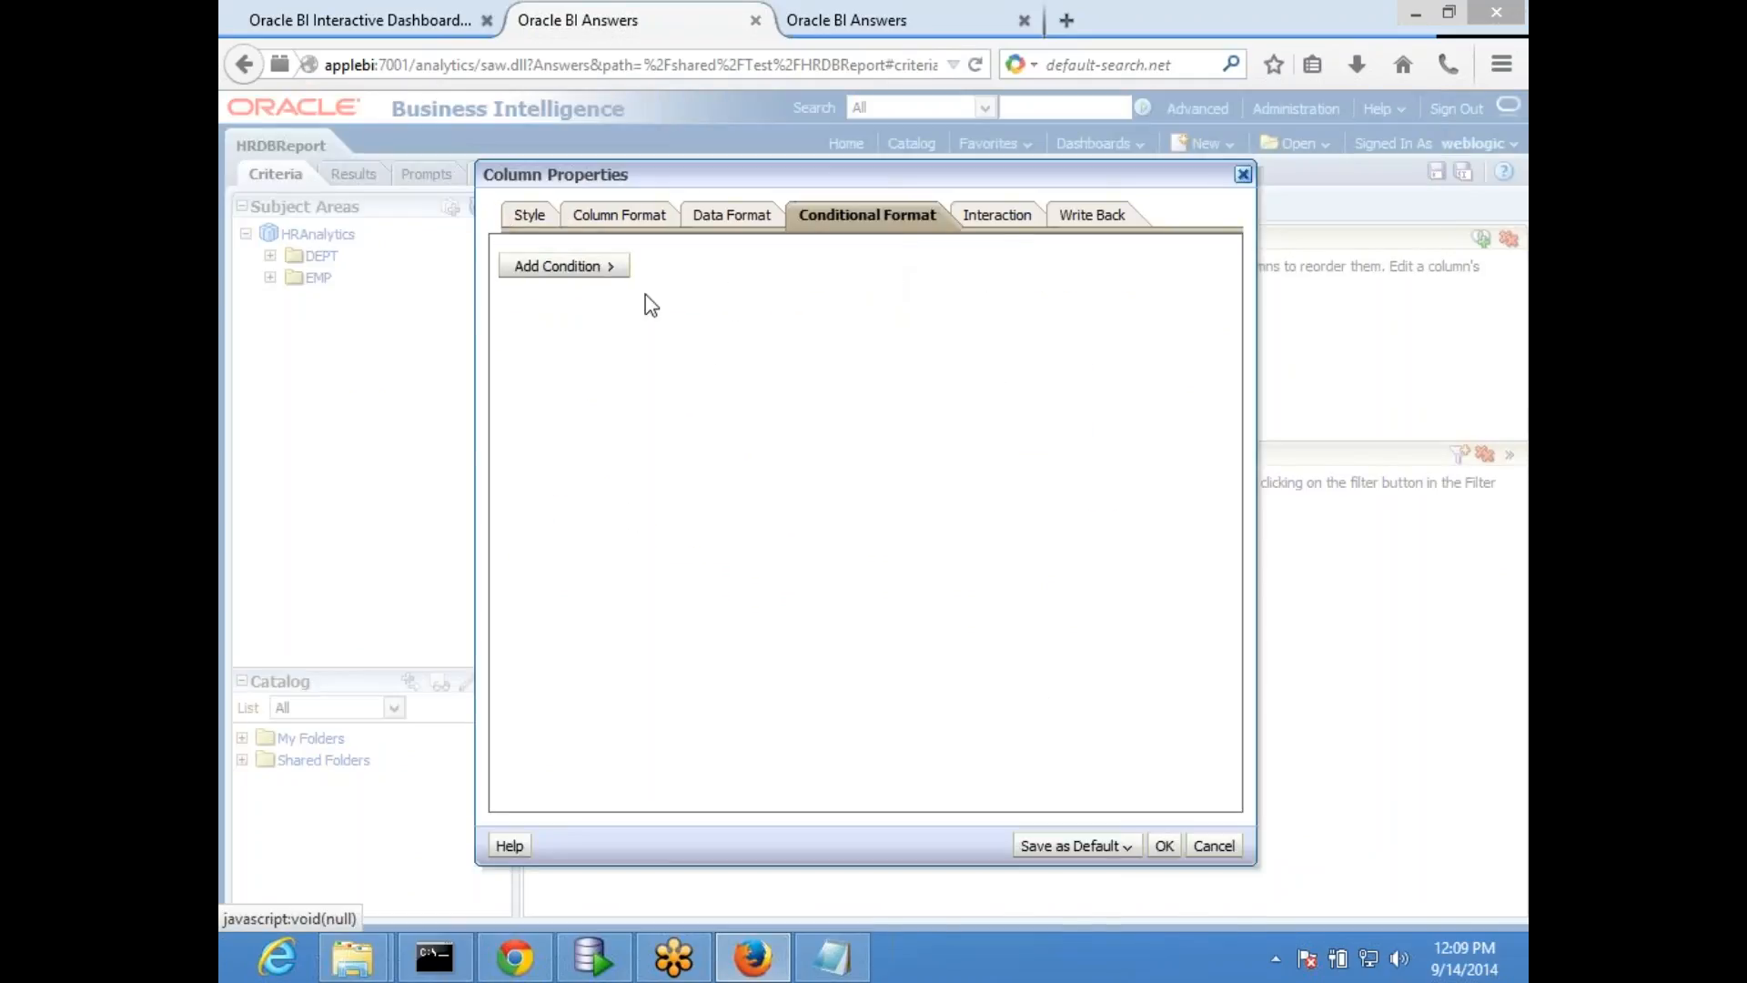
- Start a new conditional format on Total Sal with the operator "is between"
{"action": "left_click", "coordinate": [557, 266]}
{"action": "left_click", "coordinate": [712, 338]}
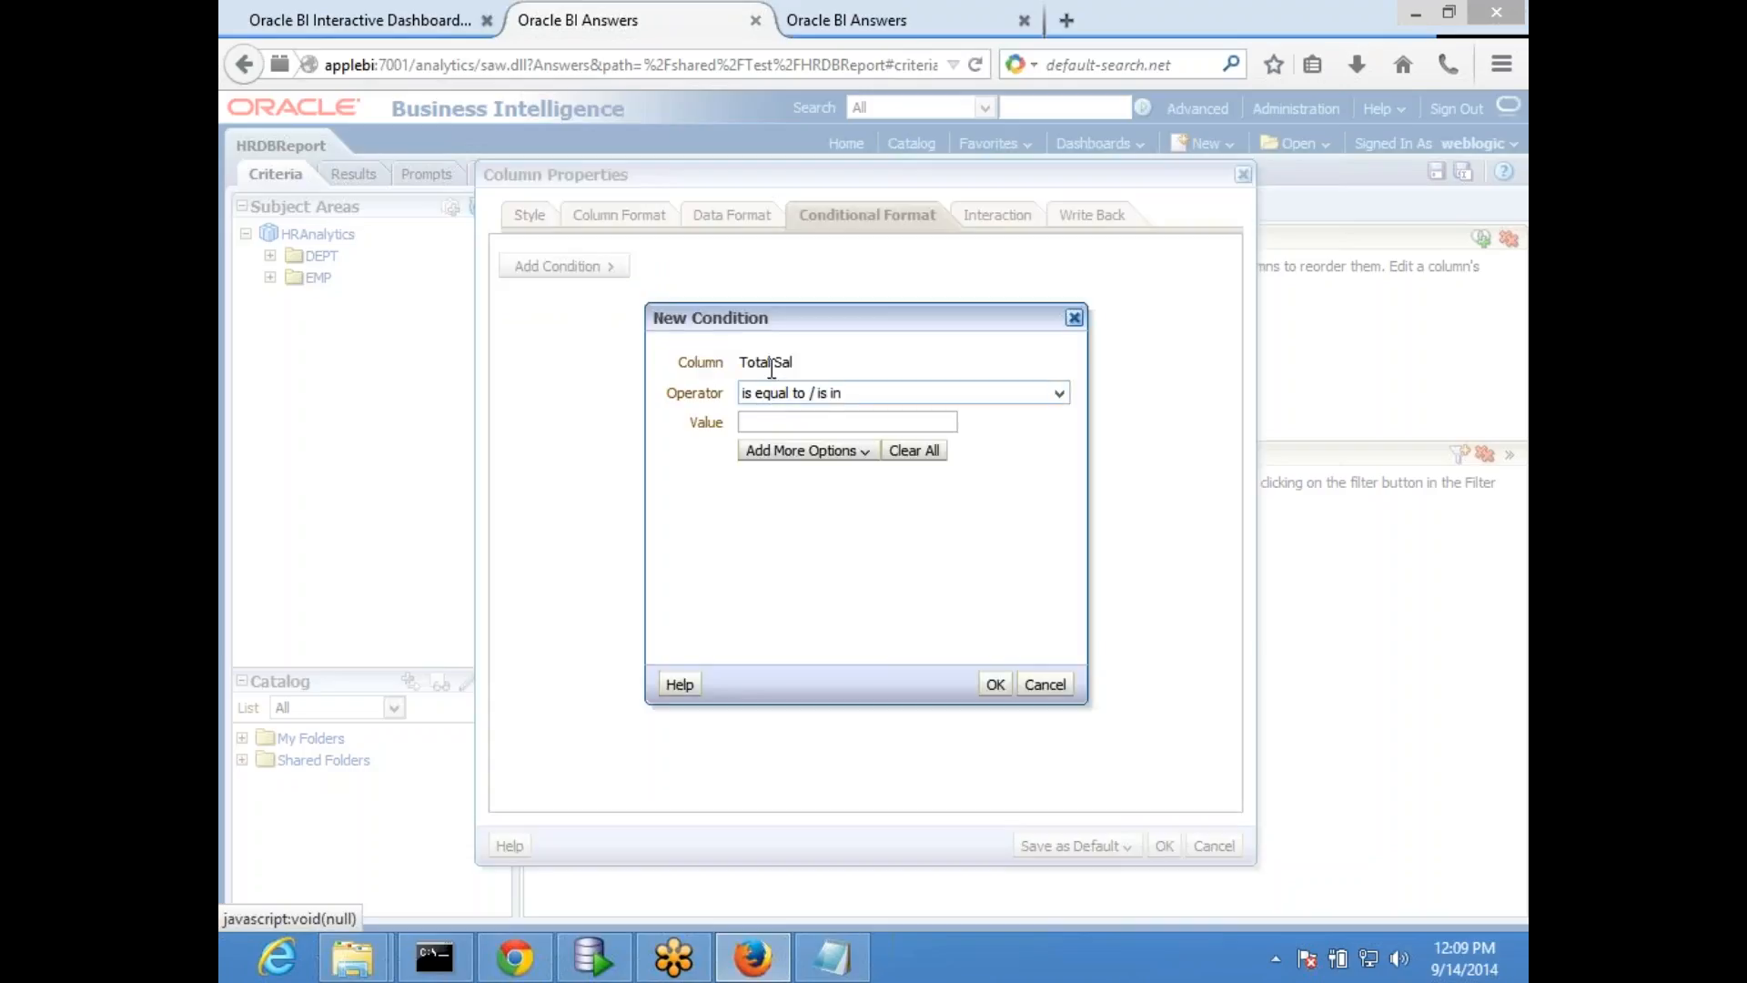
{"action": "left_click", "coordinate": [812, 401]}
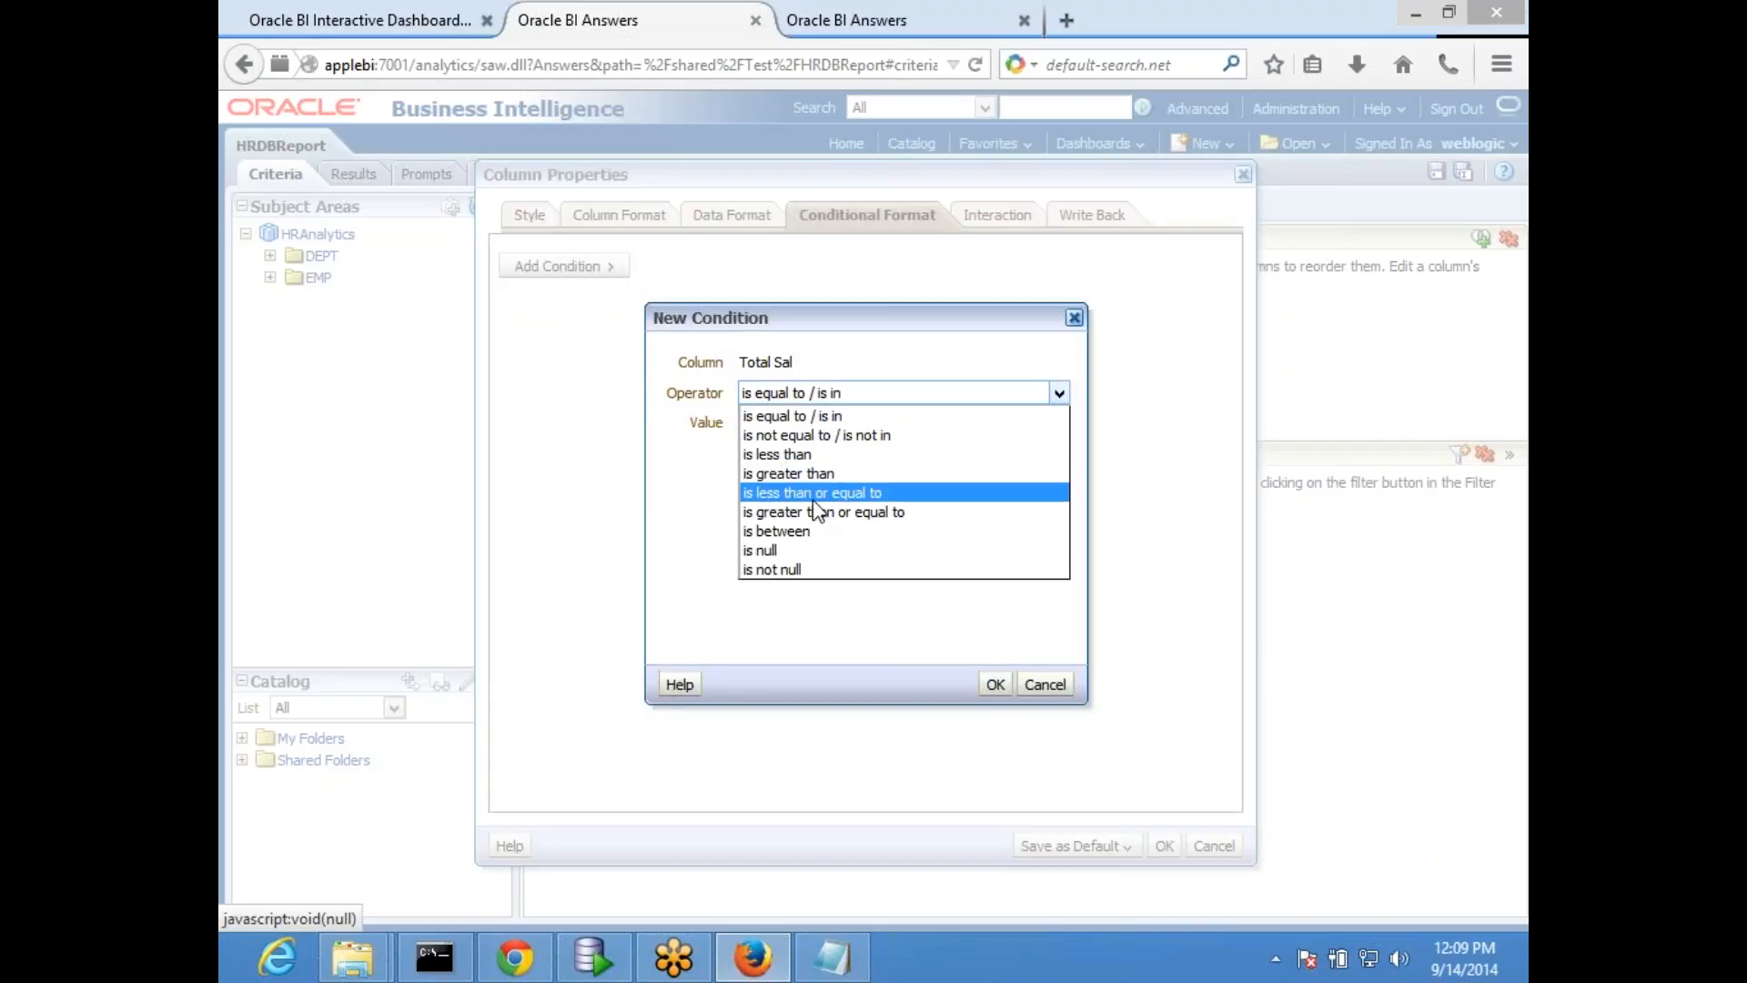
{"action": "left_click", "coordinate": [803, 530]}
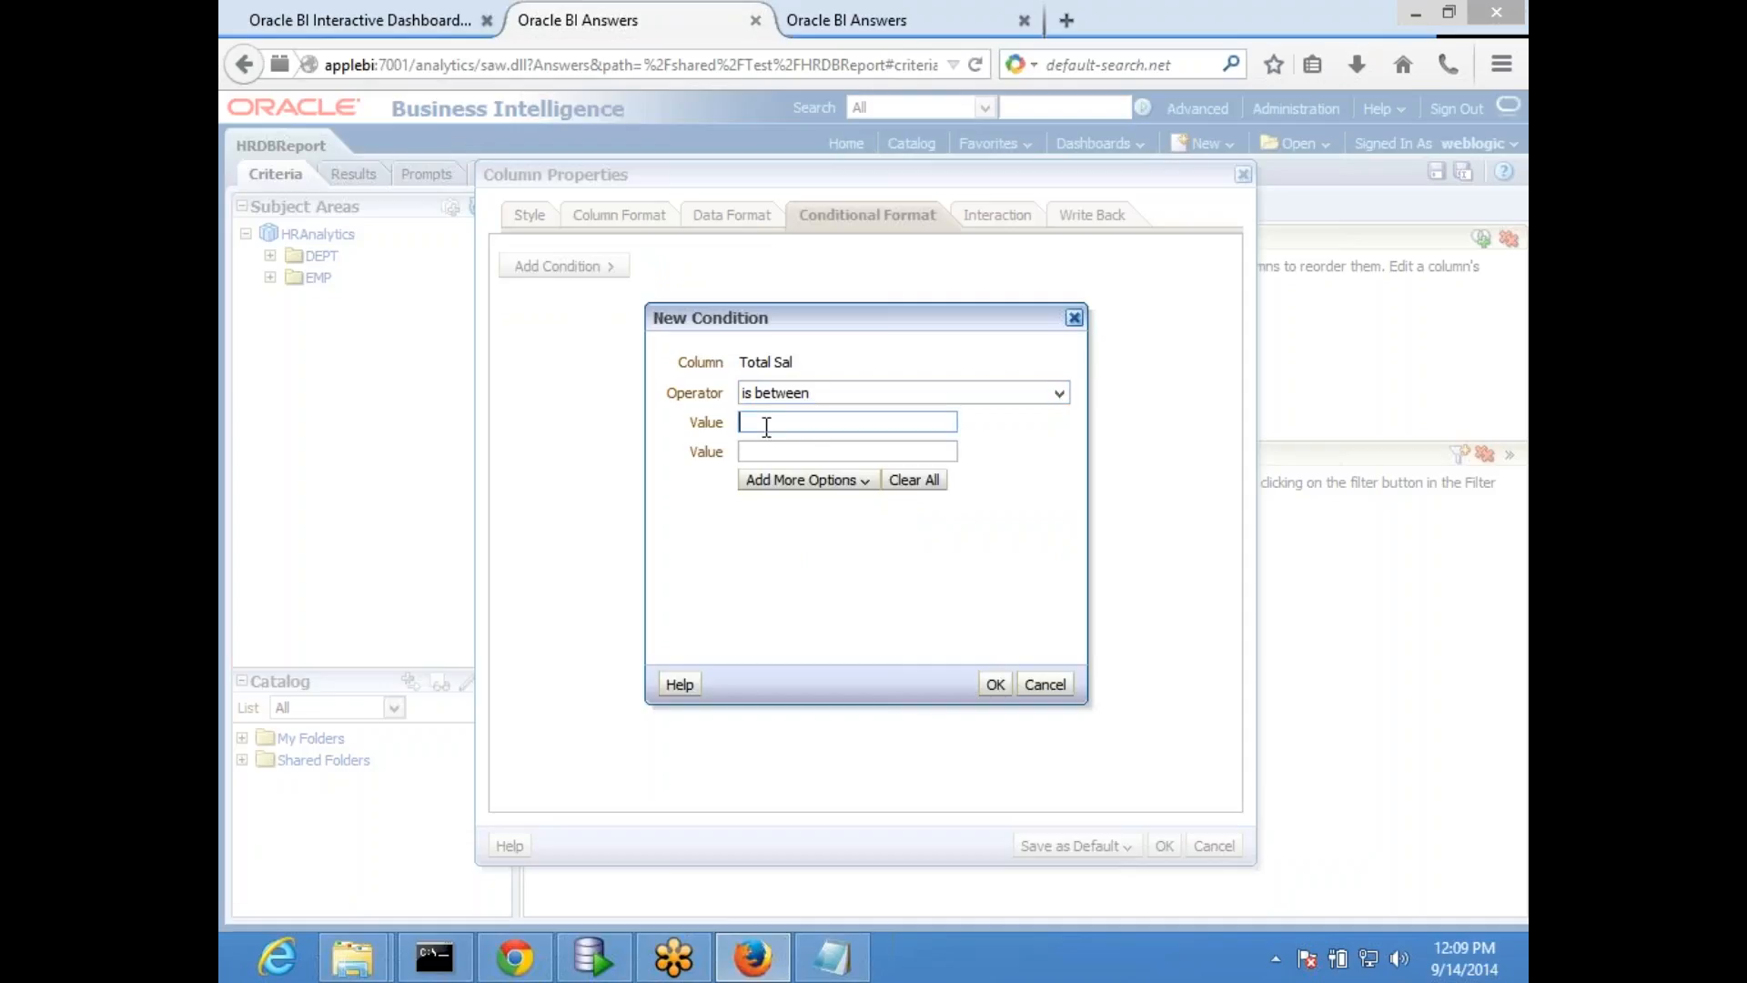
- Add a presentation variable for the condition's lower bound, with variable expression MinValue and default 0
{"action": "left_click", "coordinate": [814, 482]}
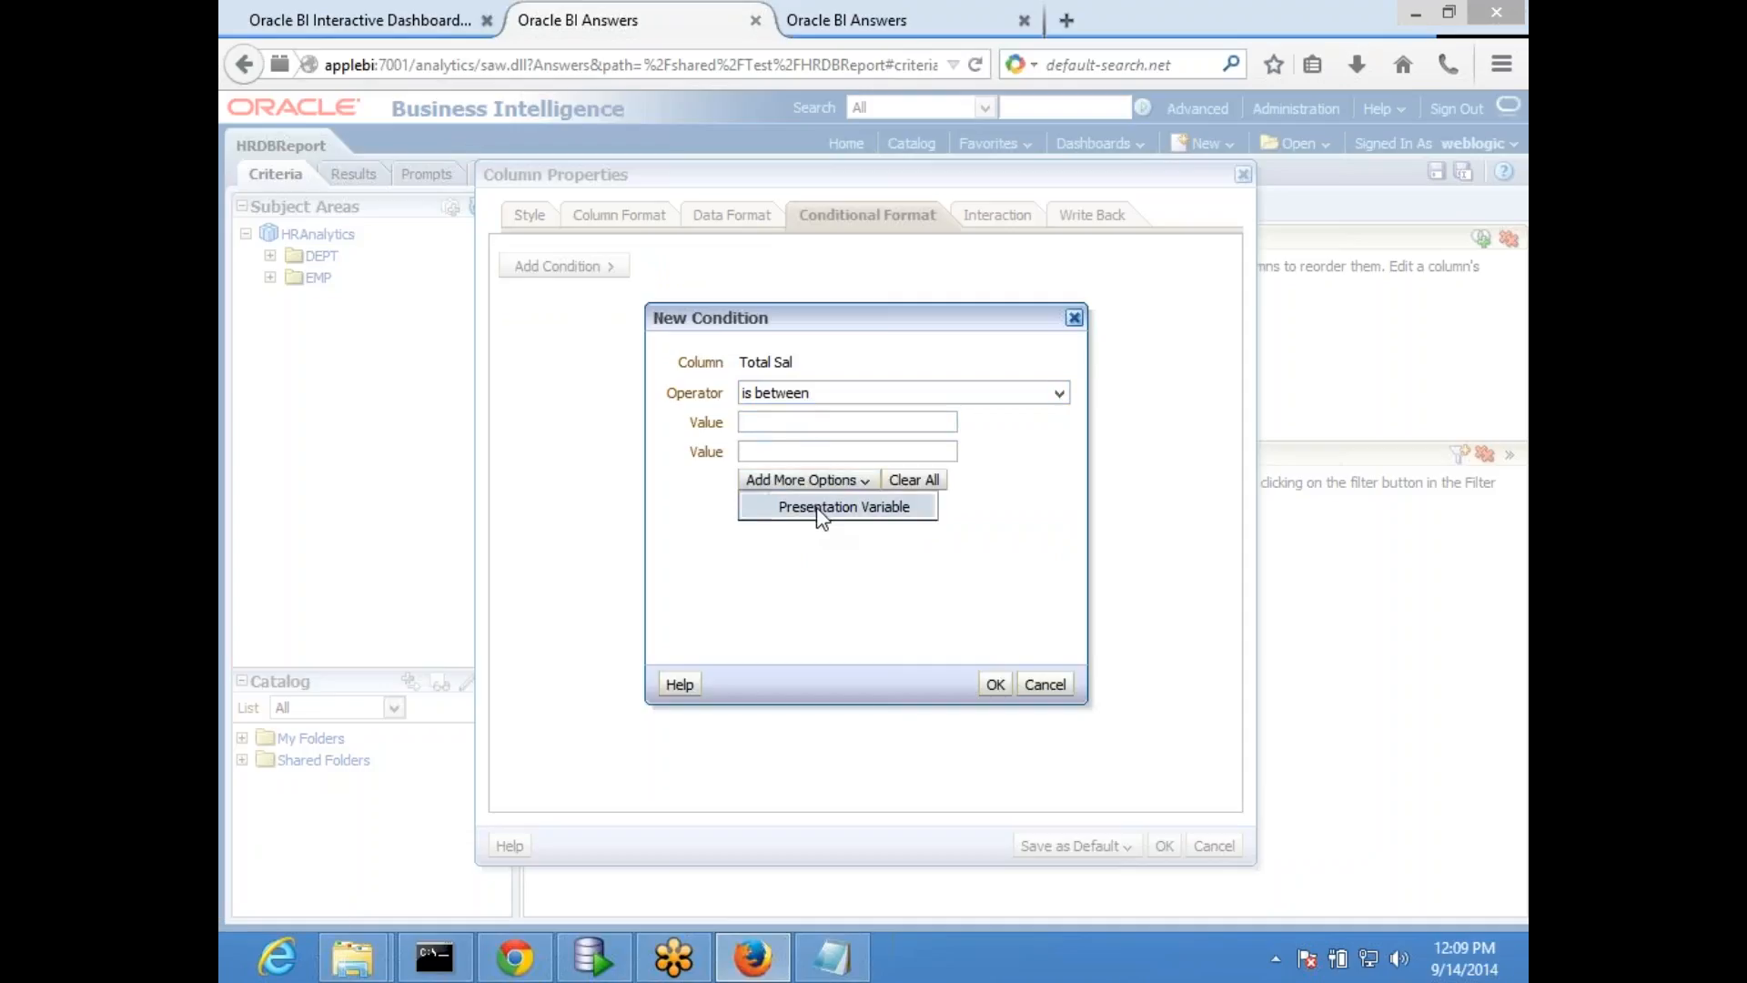
{"action": "left_click", "coordinate": [760, 422]}
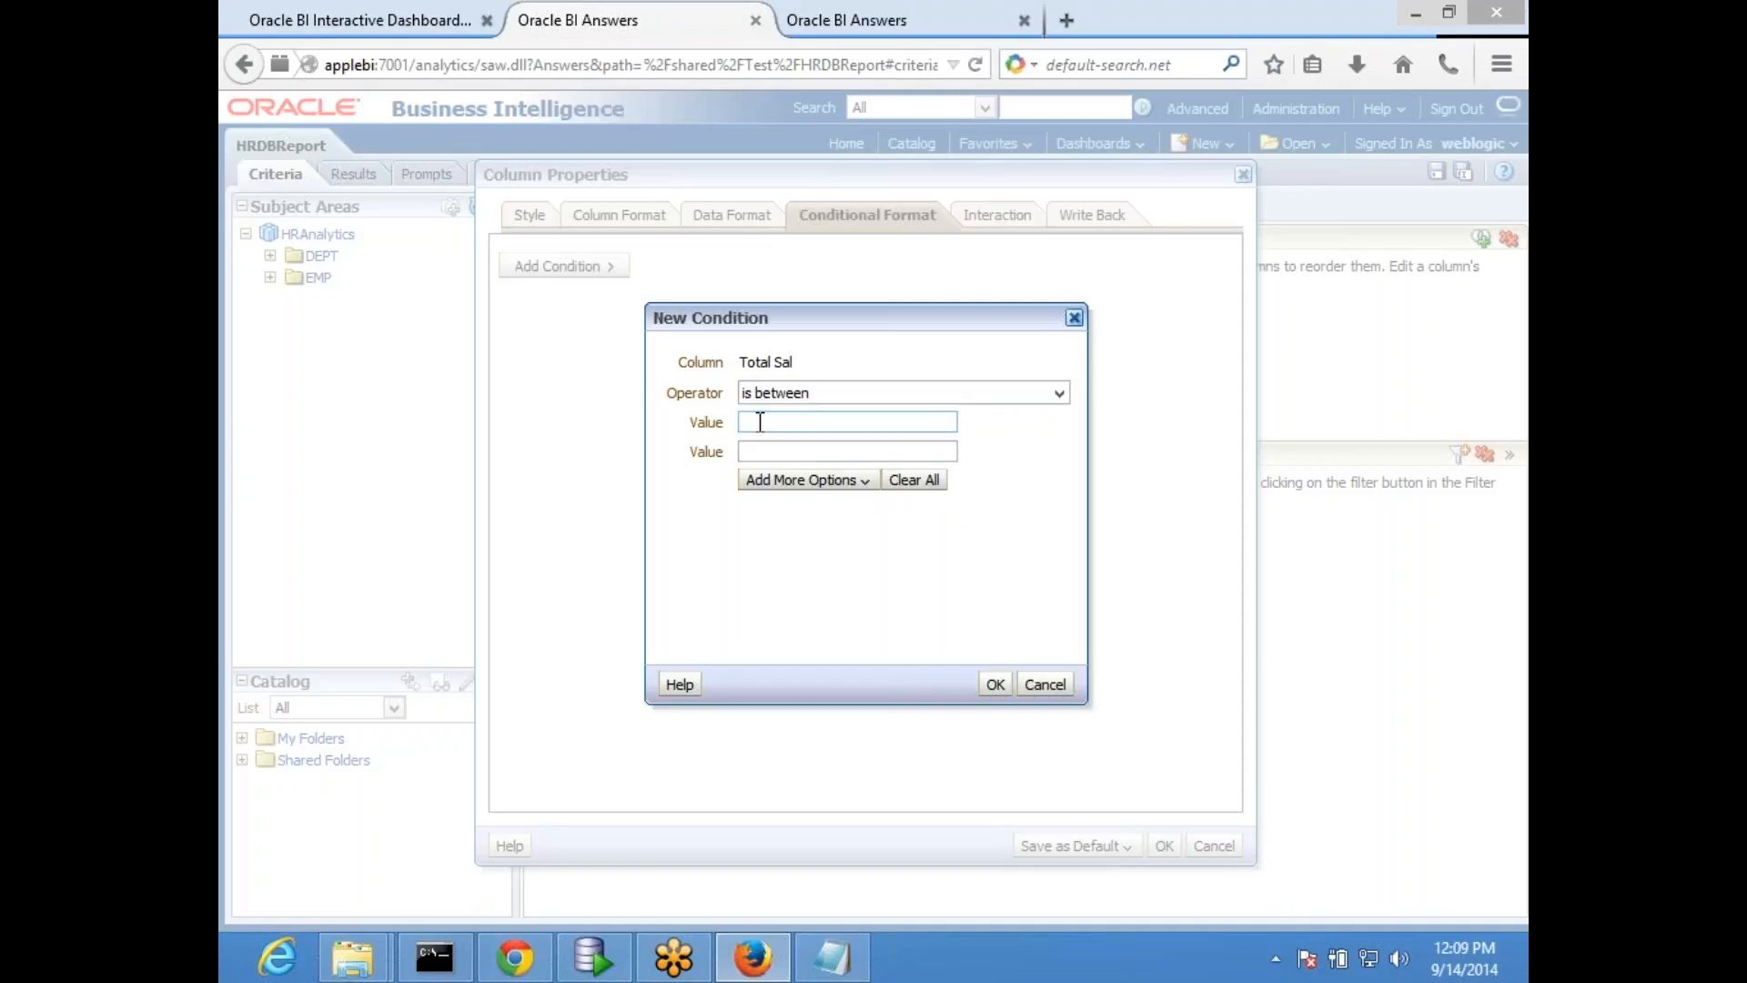
{"action": "left_click", "coordinate": [769, 487]}
{"action": "left_click", "coordinate": [829, 508]}
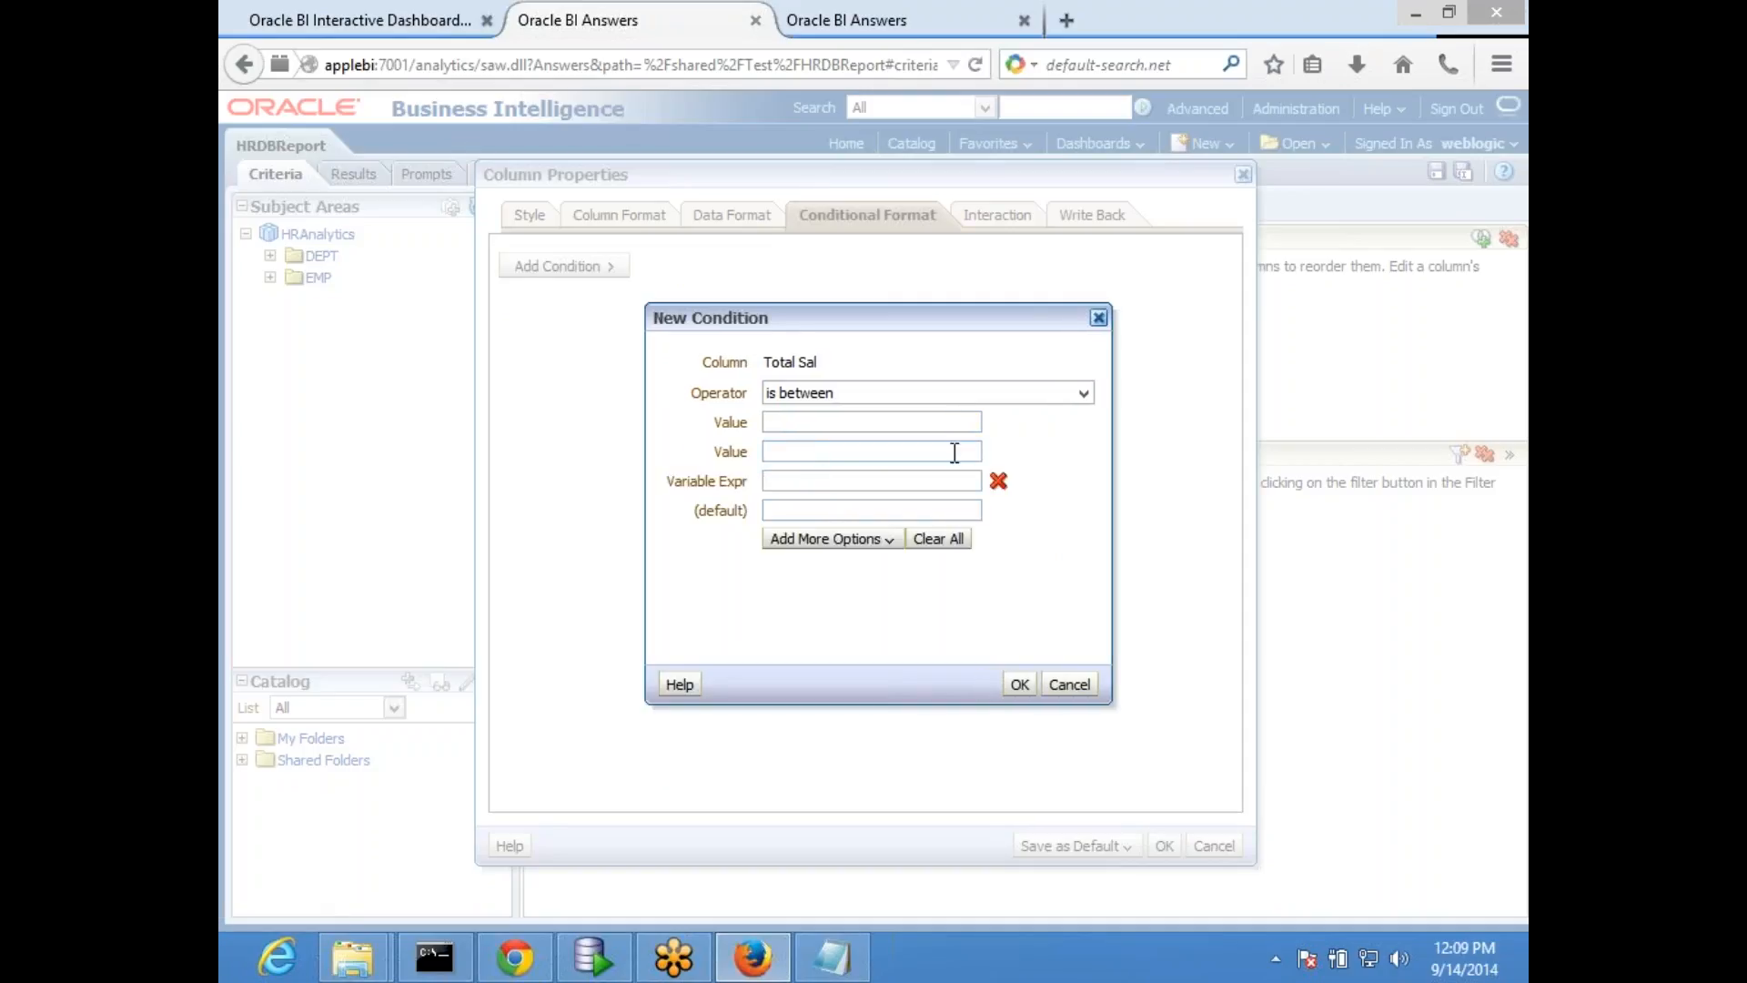
{"action": "left_click", "coordinate": [848, 513]}
{"action": "key", "text": "shift+Tab"}
{"action": "type", "text": "@{MinValue}"}
{"action": "key", "text": "Left"}
{"action": "key", "text": "Left"}
{"action": "key", "text": "Left"}
{"action": "key", "text": "BackSpace"}
{"action": "key", "text": "BackSpace"}
{"action": "left_click", "coordinate": [853, 510]}
{"action": "type", "text": "0"}
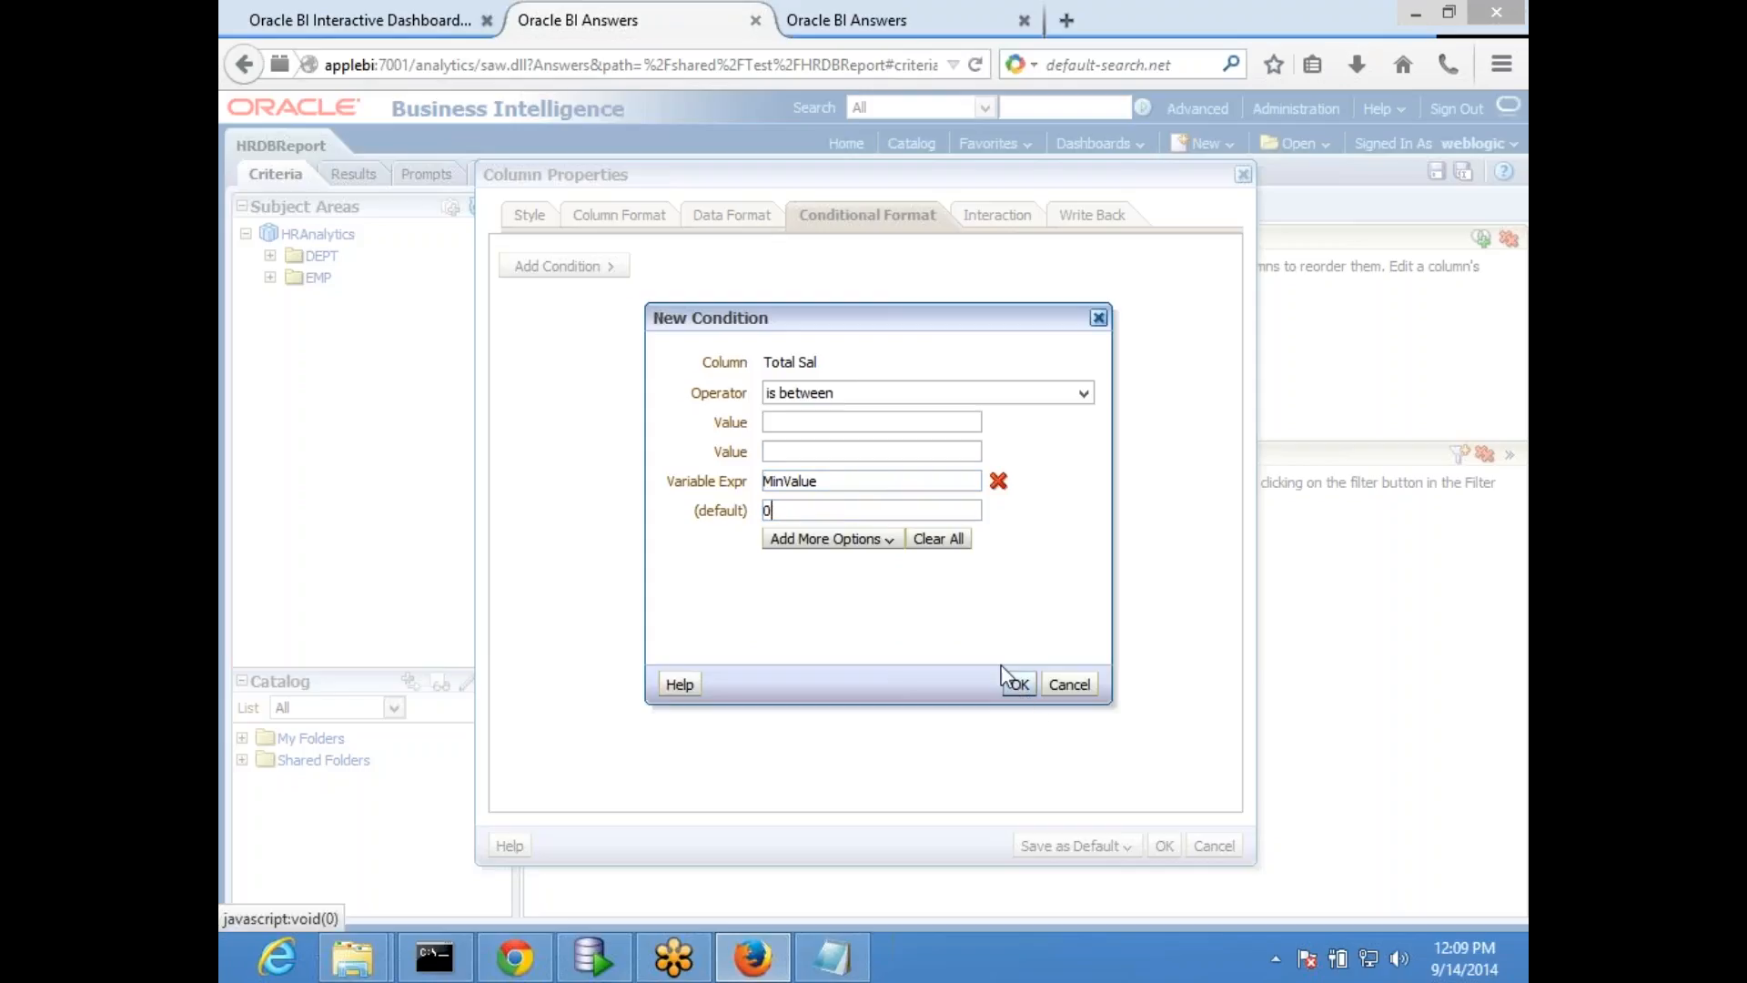
- Add a second presentation variable, MxValue with default 3000, as the upper bound and accept the condition
{"action": "left_click", "coordinate": [851, 540]}
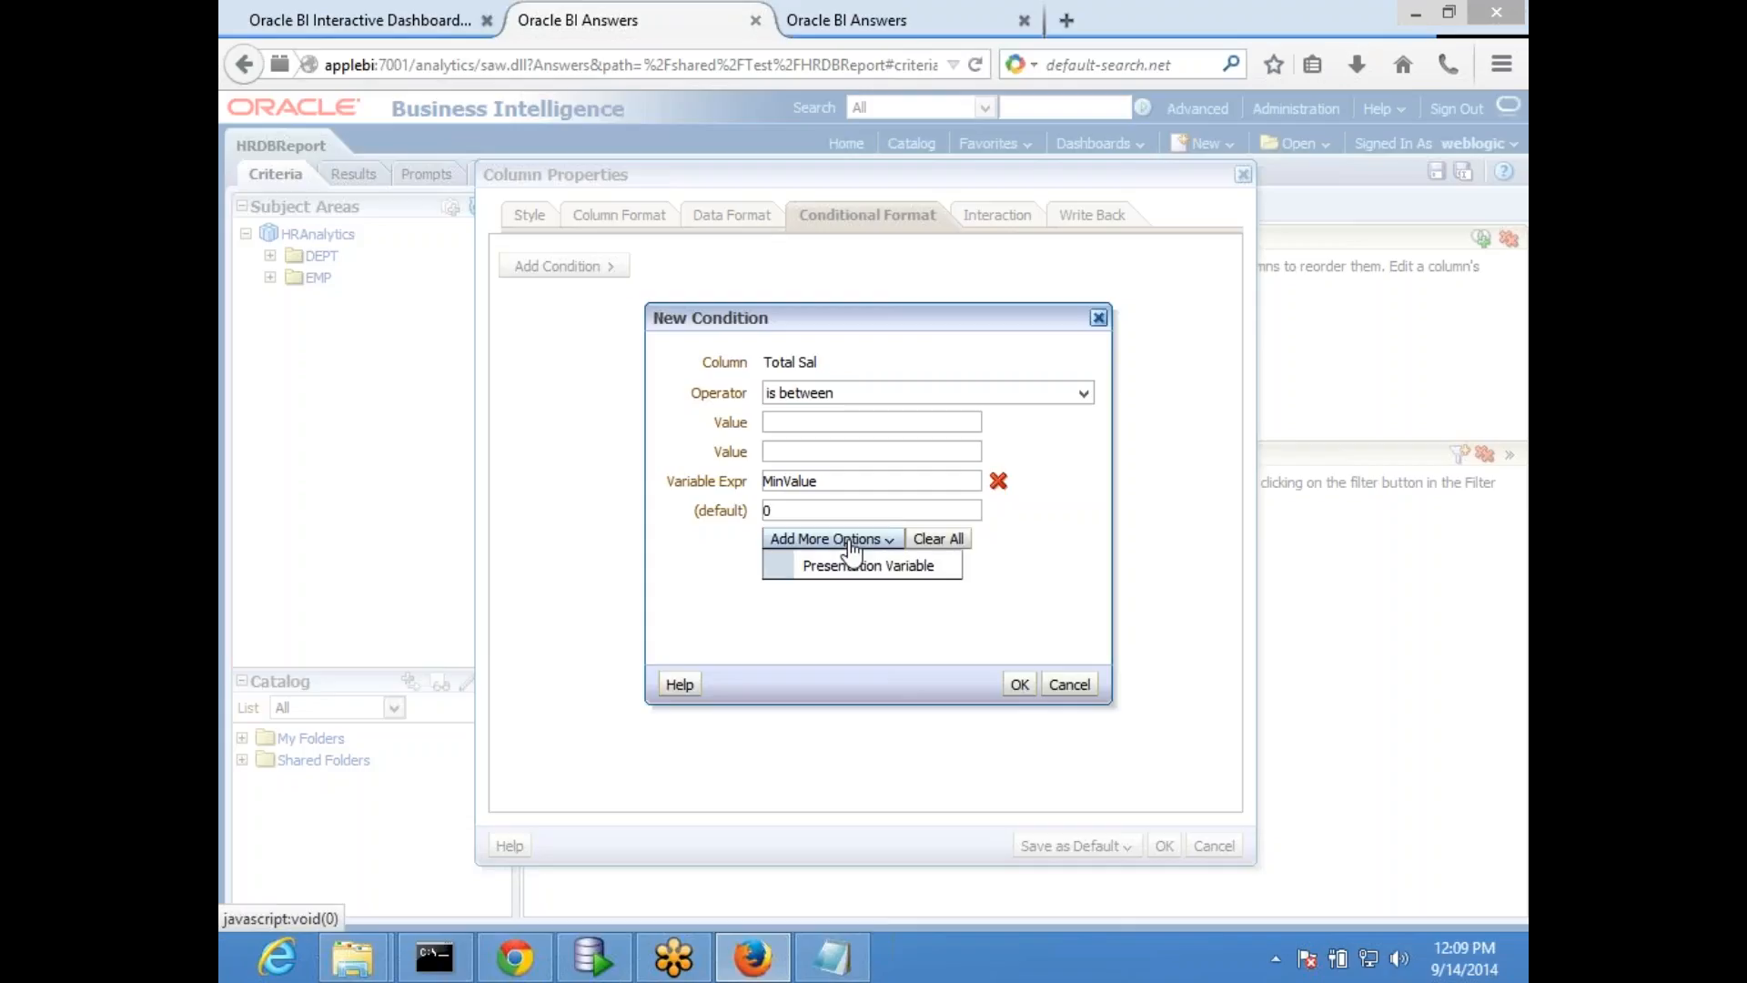
{"action": "left_click", "coordinate": [858, 567]}
{"action": "left_click", "coordinate": [797, 539]}
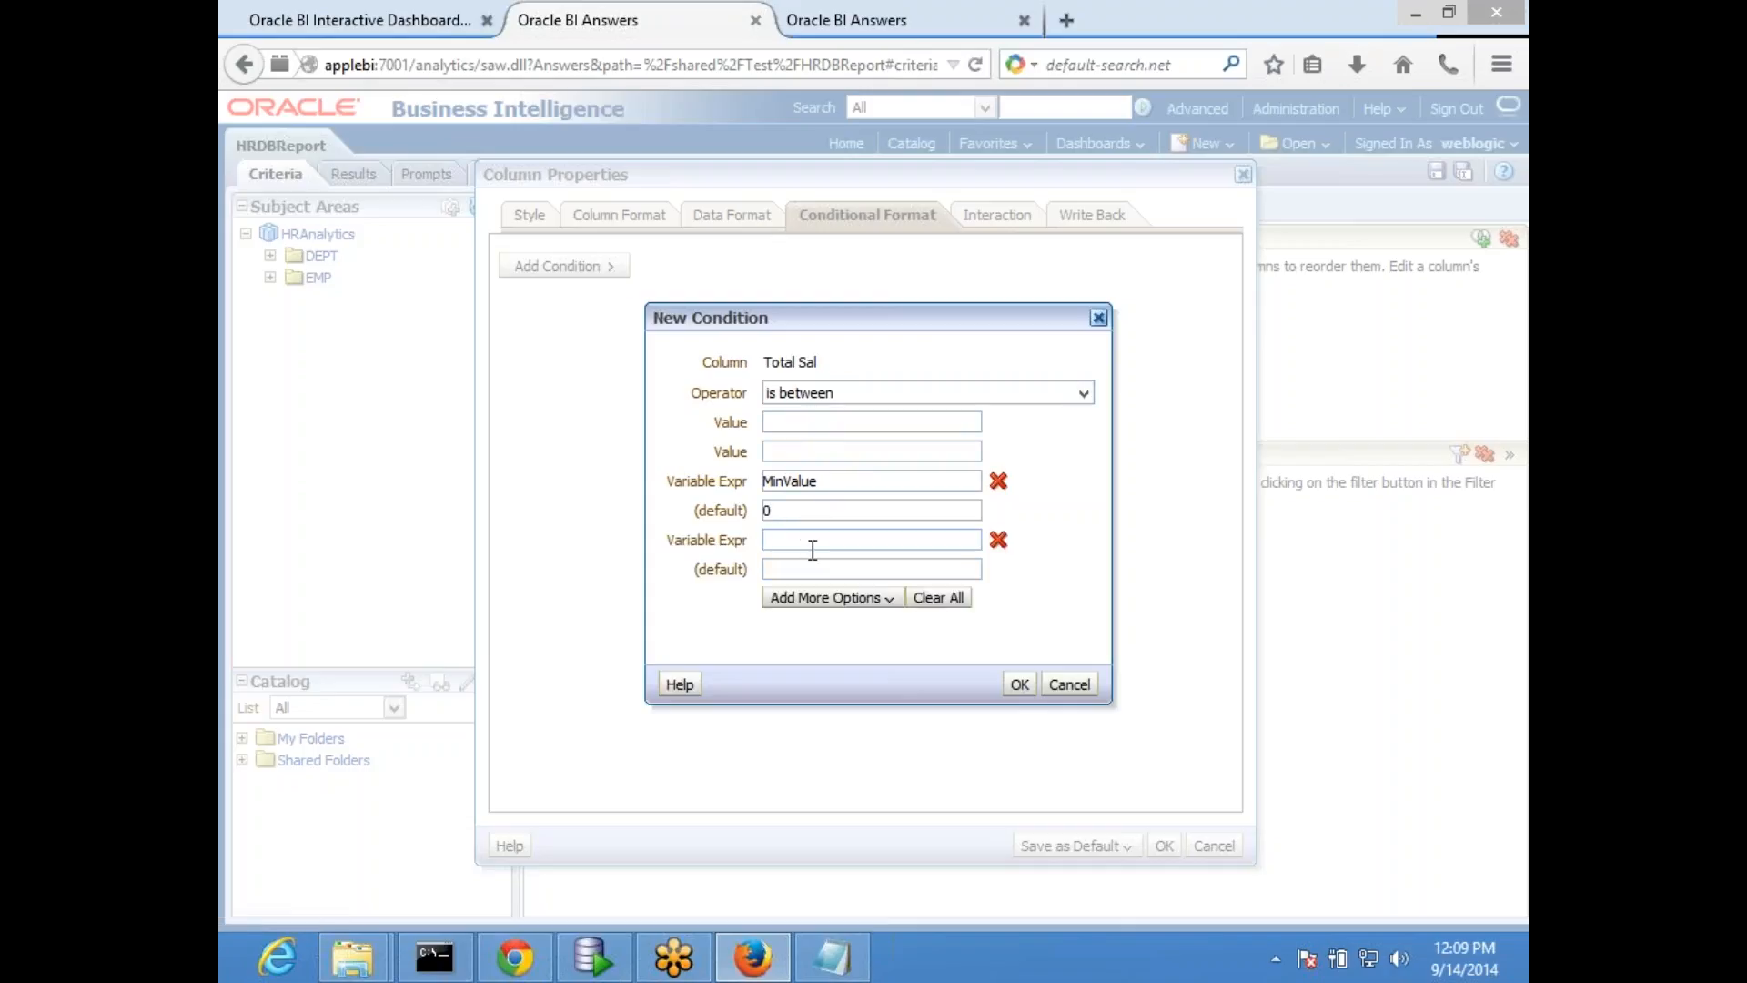
{"action": "type", "text": "Mx"}
{"action": "type", "text": "Value"}
{"action": "type", "text": "3000"}
{"action": "left_click", "coordinate": [1020, 684]}
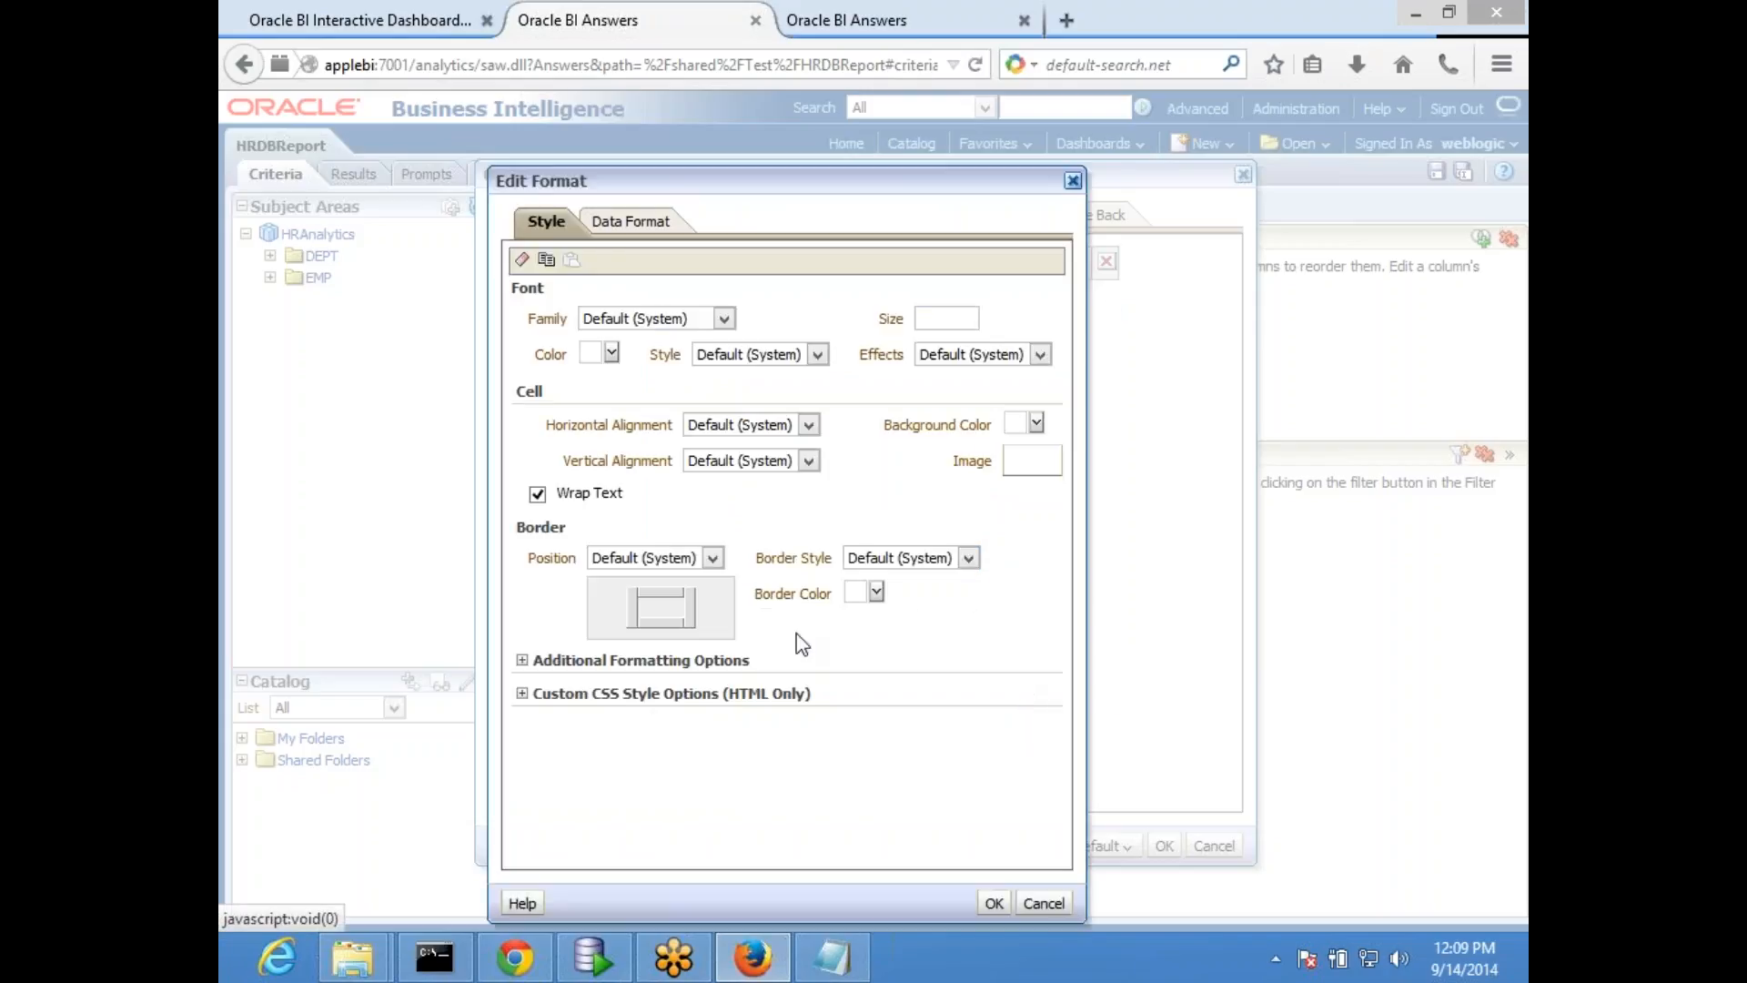
- Give the condition's format a red cell background, accept the column properties and save the HRDBReport analysis
{"action": "left_click", "coordinate": [1037, 423]}
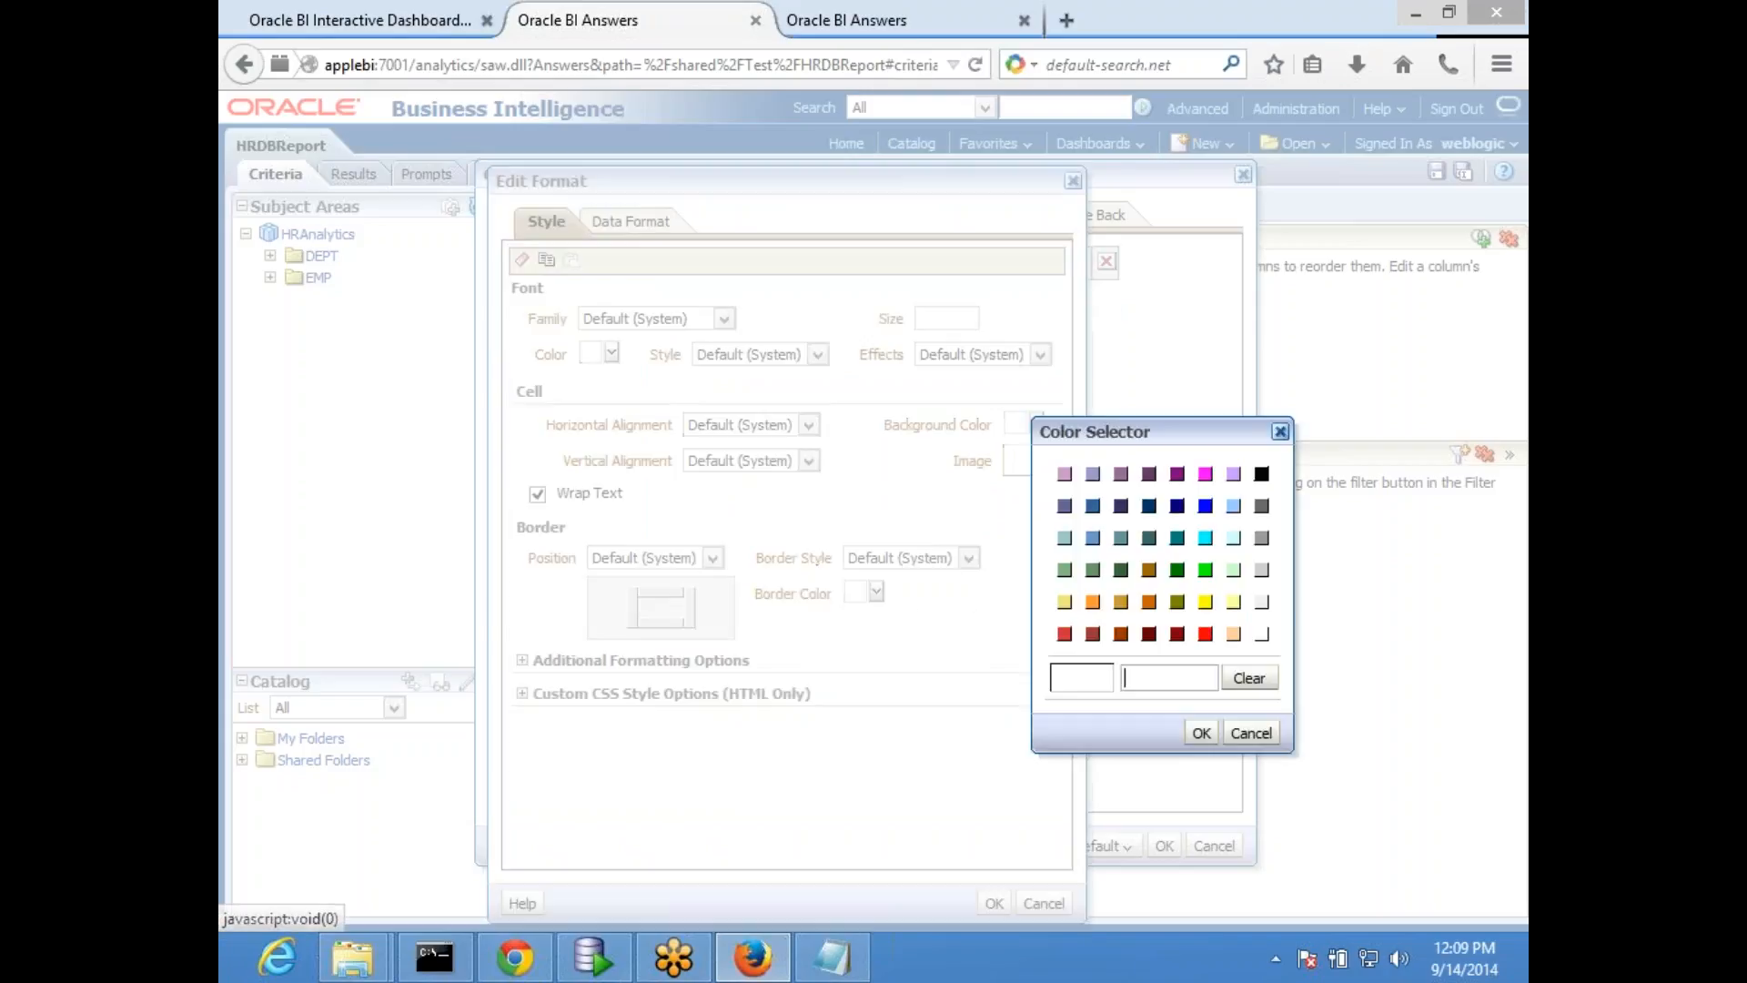
{"action": "left_click", "coordinate": [1205, 633]}
{"action": "left_click", "coordinate": [1202, 733]}
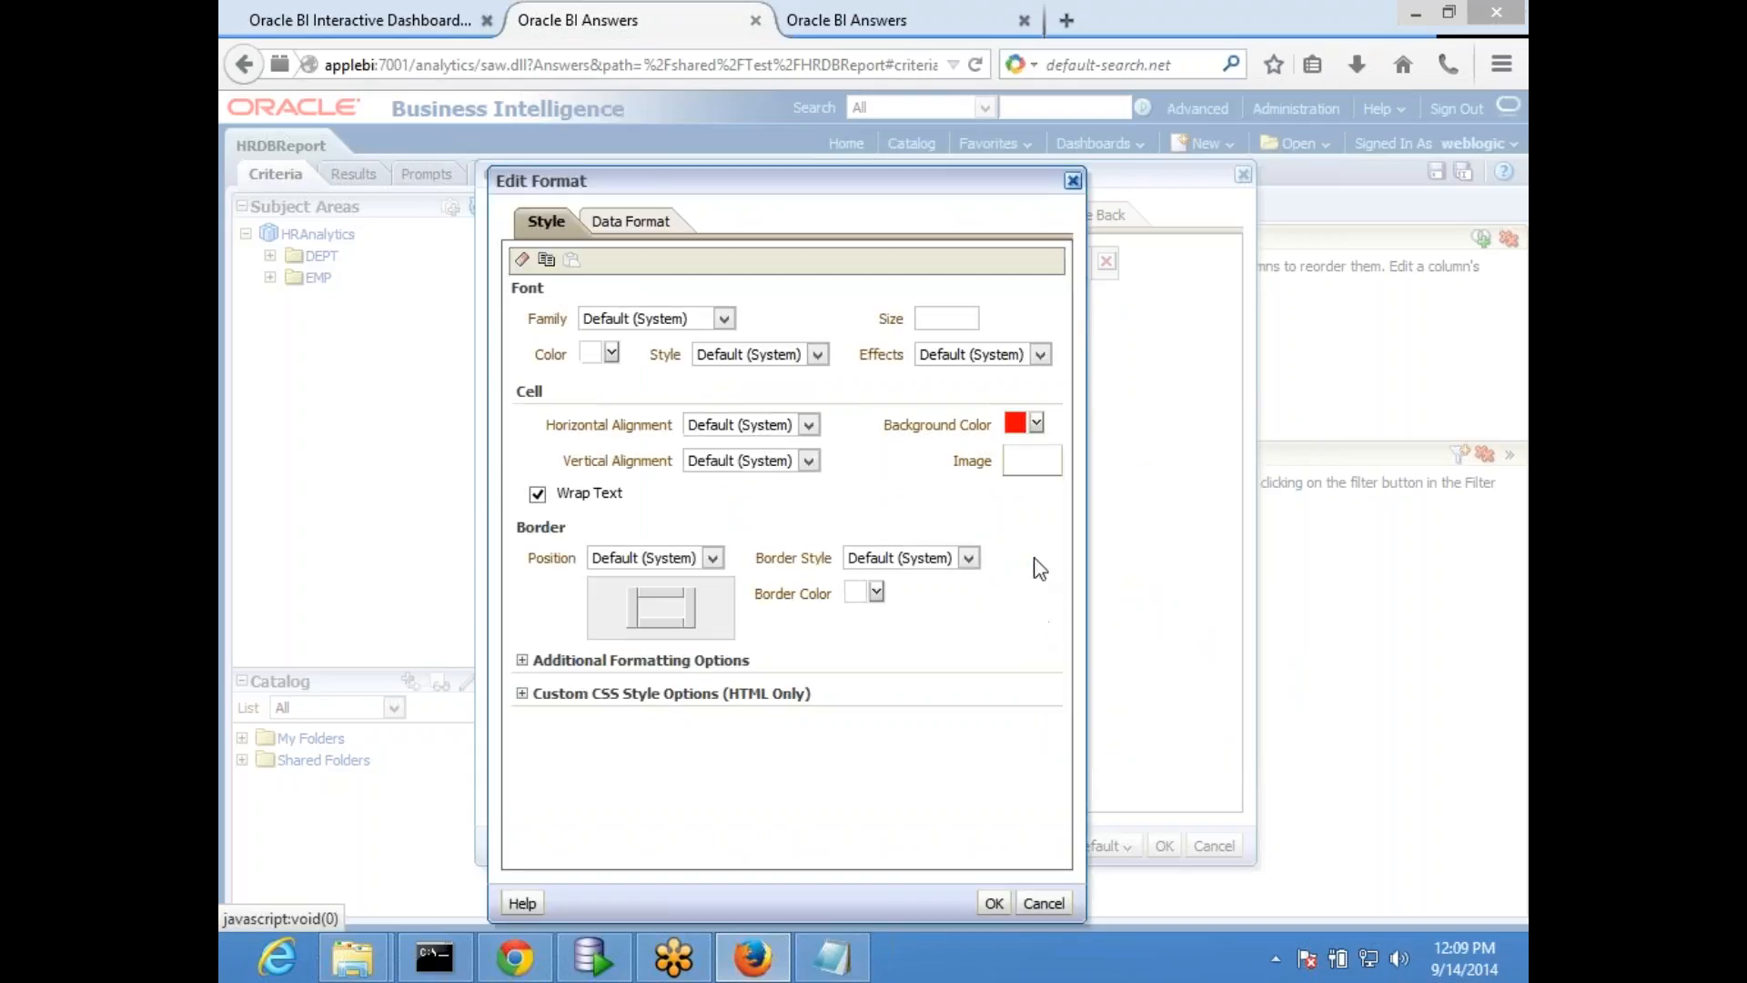
{"action": "left_click", "coordinate": [993, 902]}
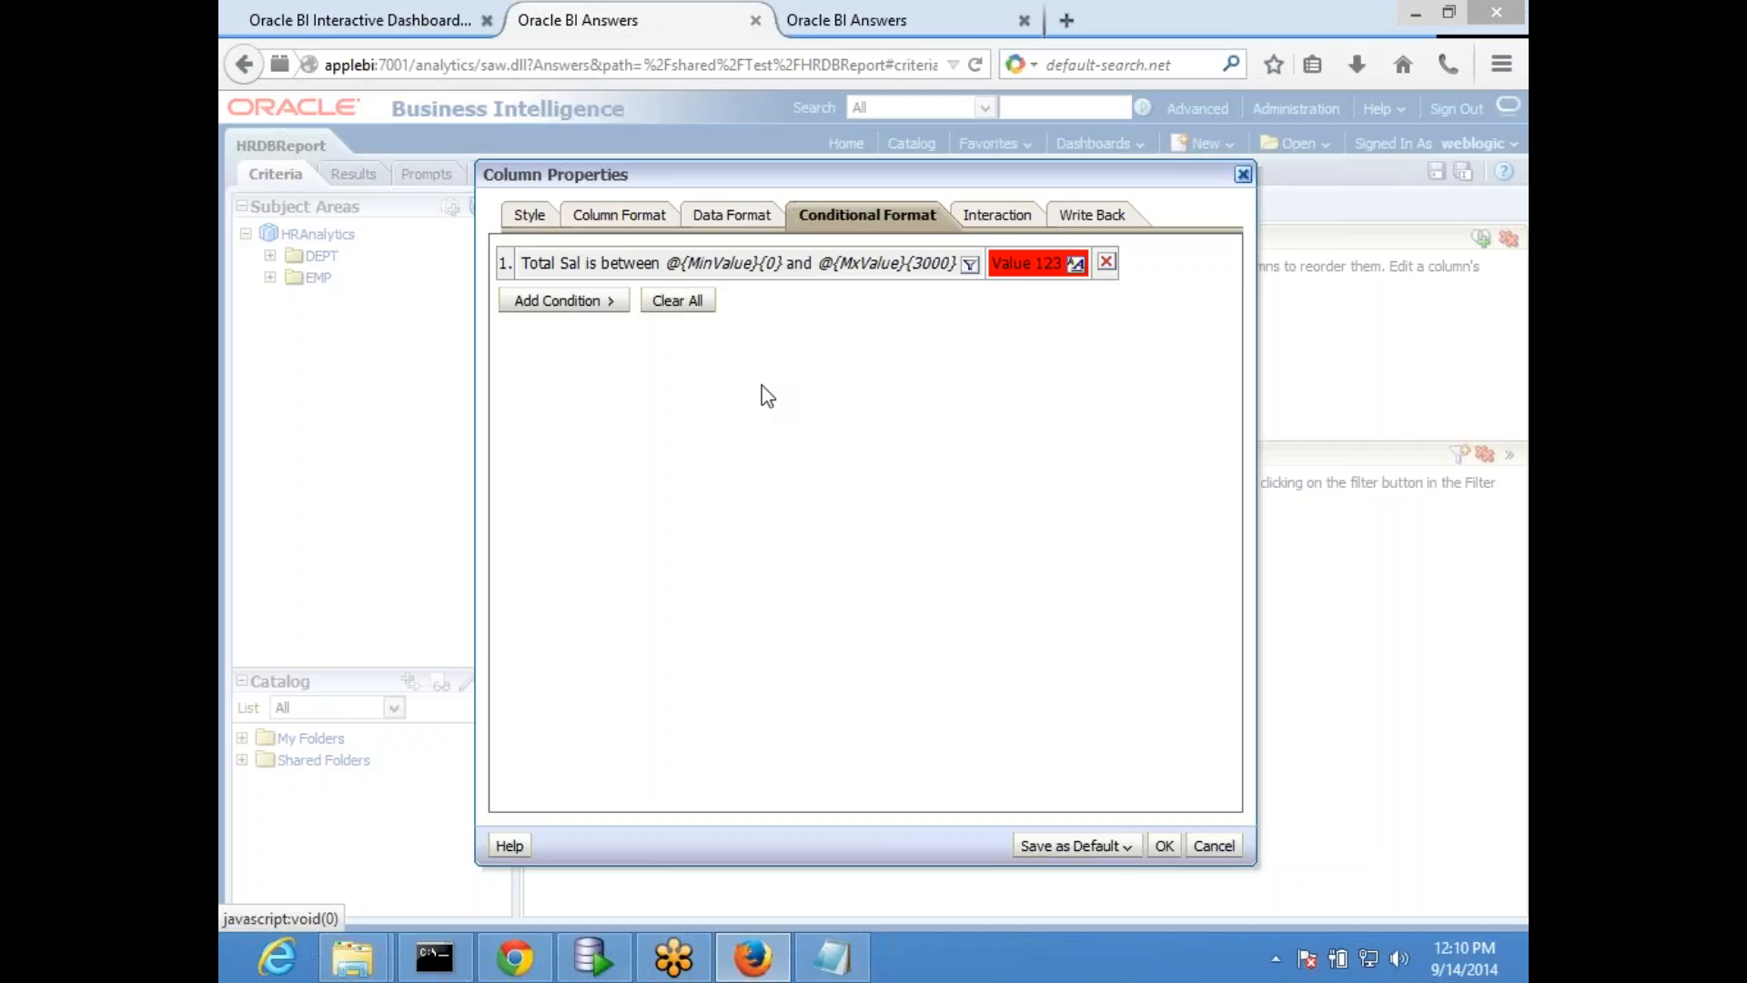
{"action": "left_click", "coordinate": [1164, 845]}
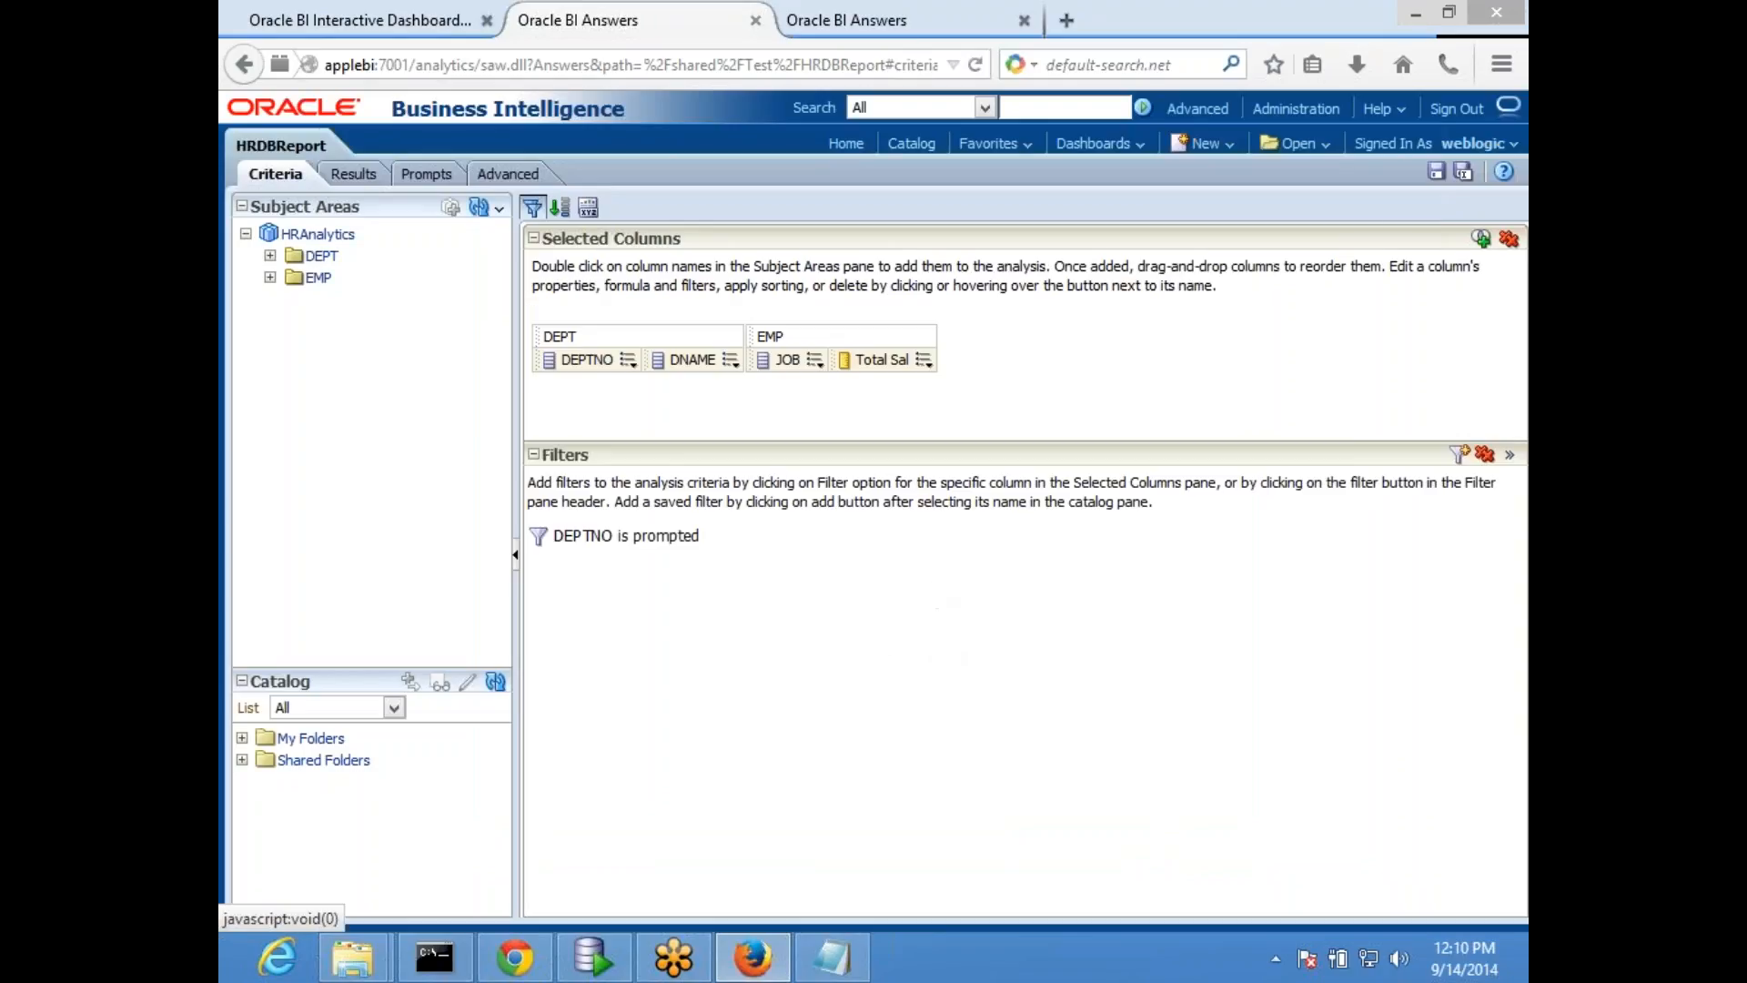
{"action": "left_click", "coordinate": [1437, 178]}
- Return to the MyDashboard HR page, open it for editing, and save and run it again
{"action": "left_click", "coordinate": [394, 28]}
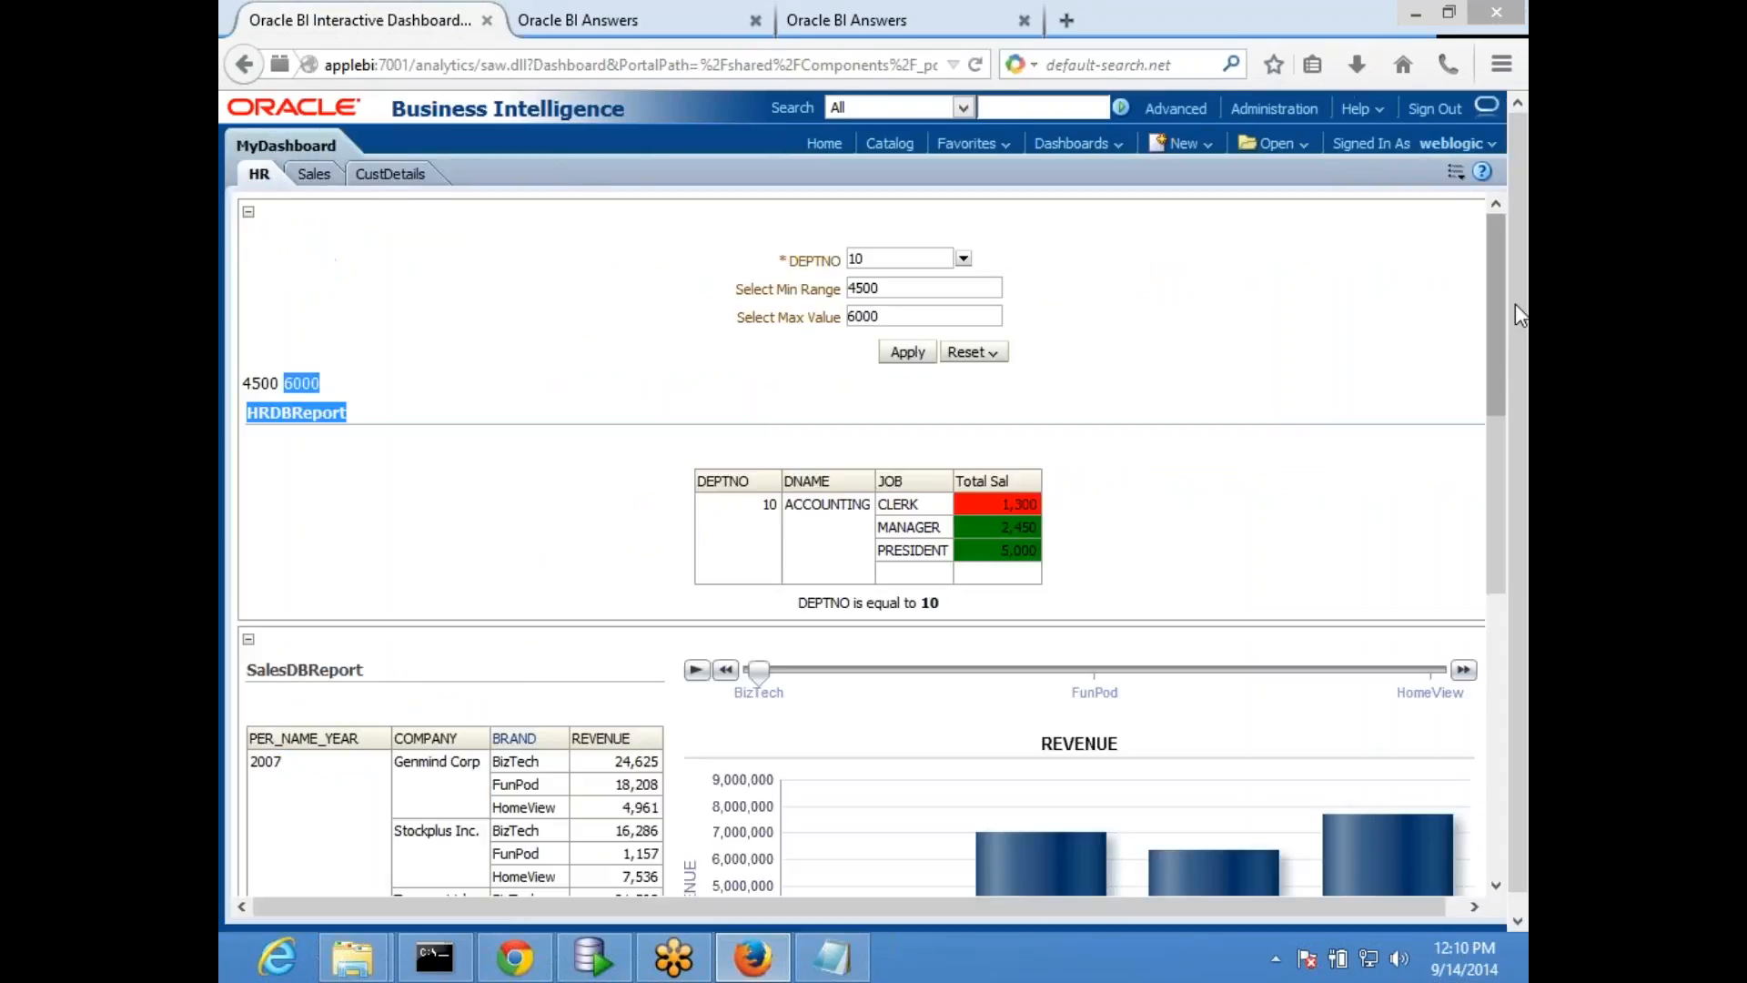
{"action": "left_click", "coordinate": [1456, 171]}
{"action": "left_click", "coordinate": [1325, 202]}
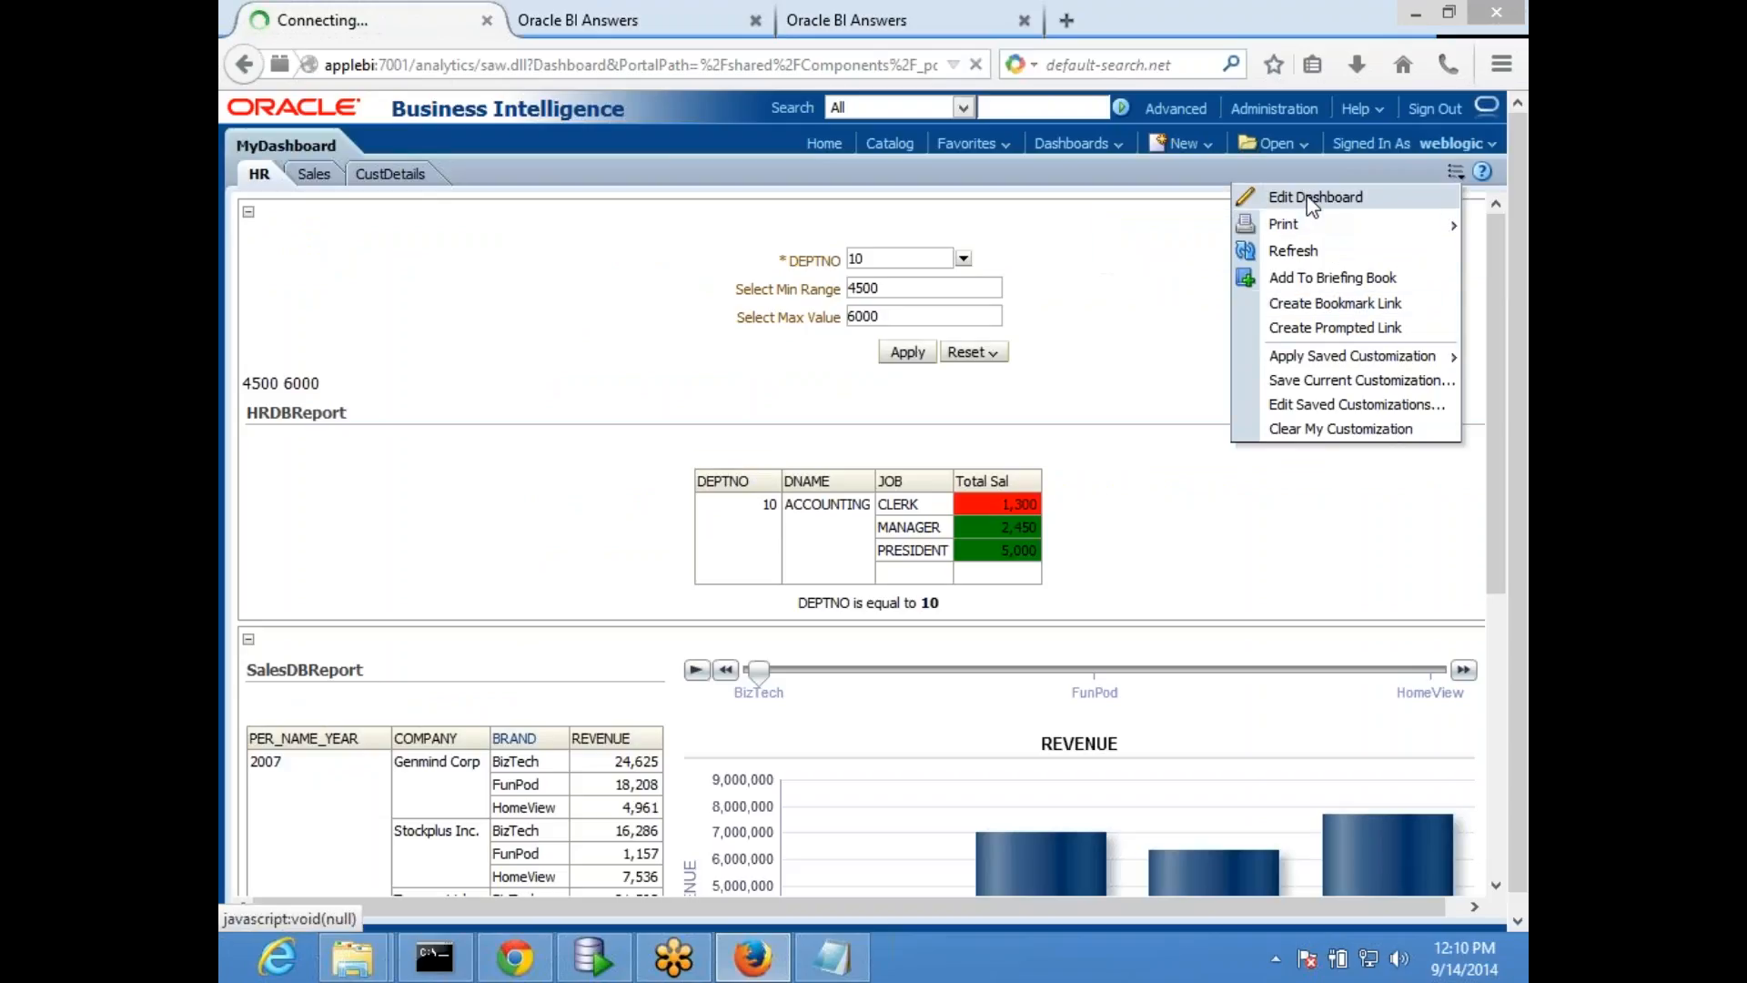
{"action": "scroll", "coordinate": [535, 483], "scroll_direction": "down", "scroll_amount": 3}
{"action": "scroll", "coordinate": [536, 484], "scroll_direction": "up", "scroll_amount": 3}
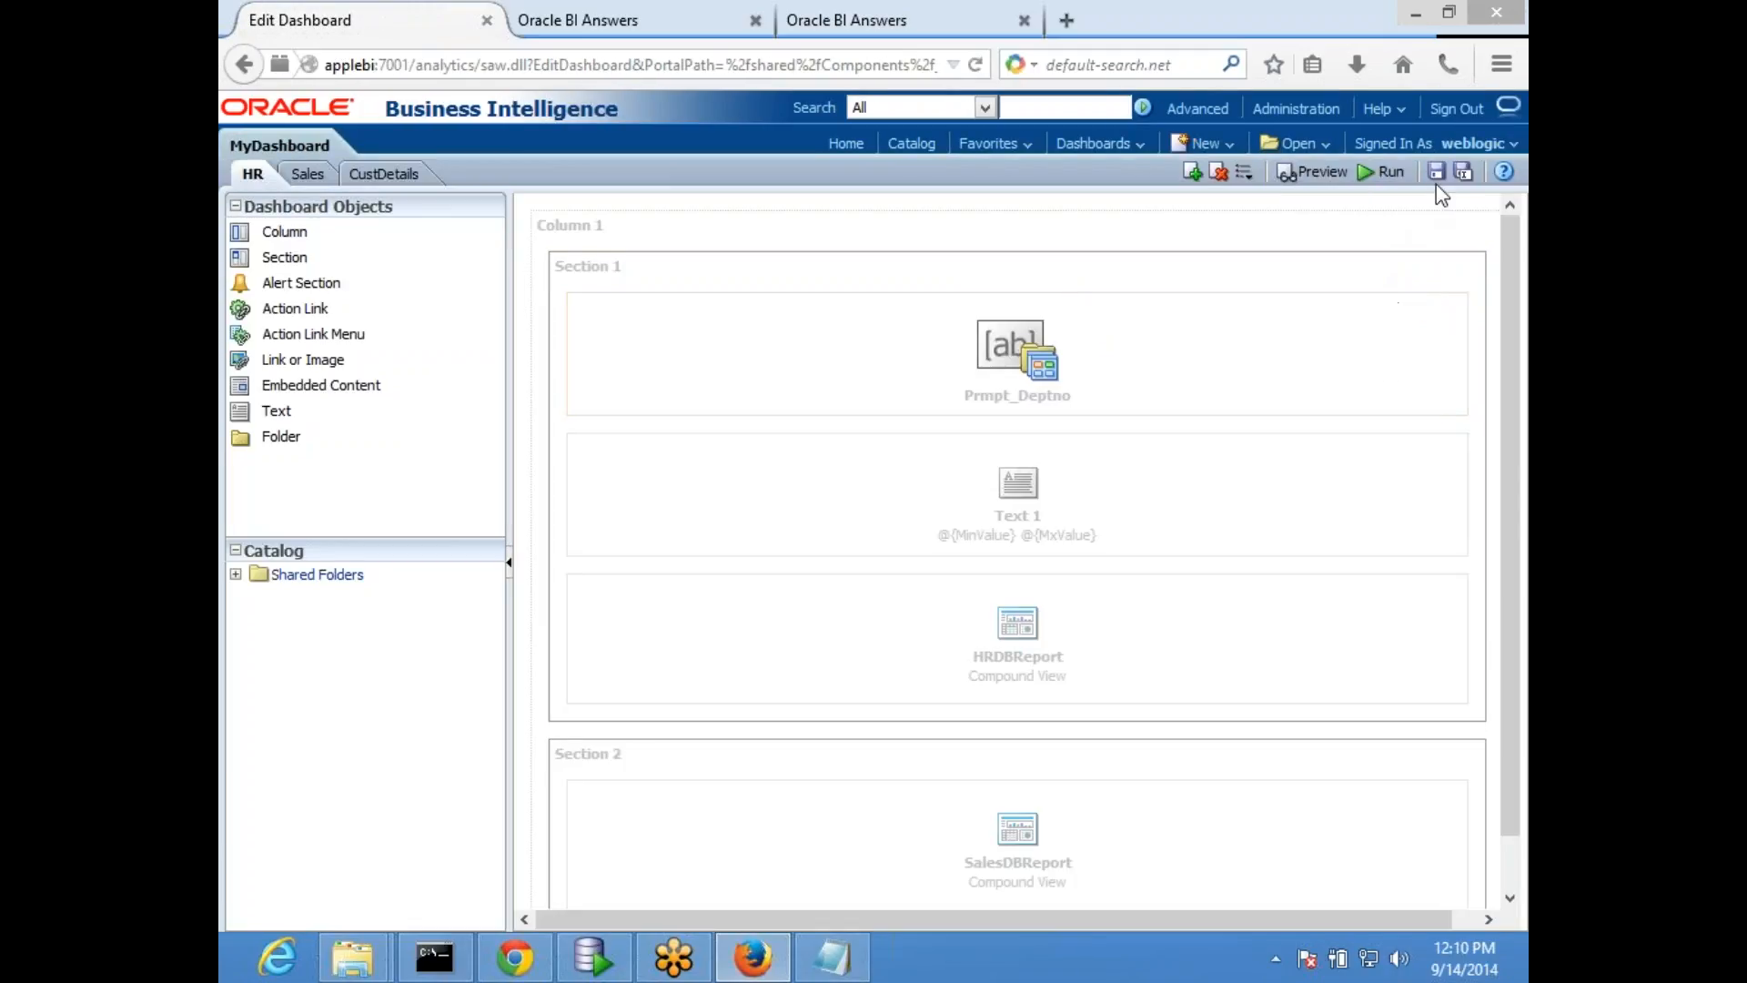
{"action": "left_click", "coordinate": [1436, 174]}
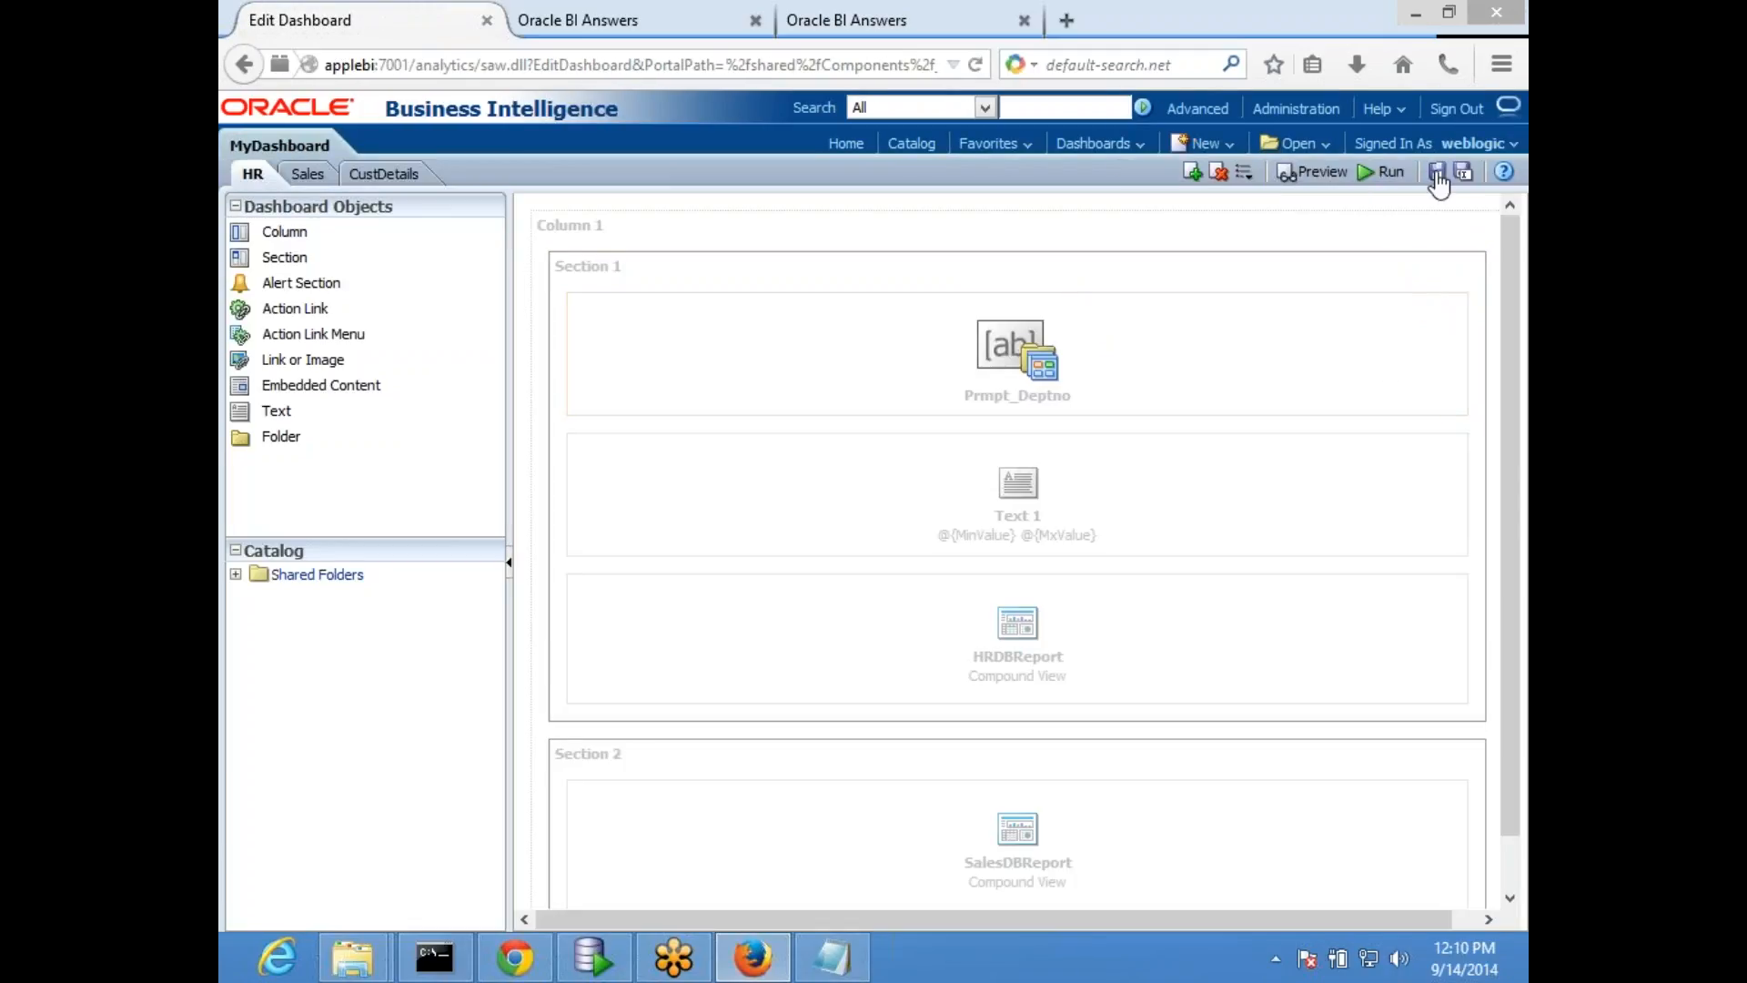
{"action": "left_click", "coordinate": [1389, 179]}
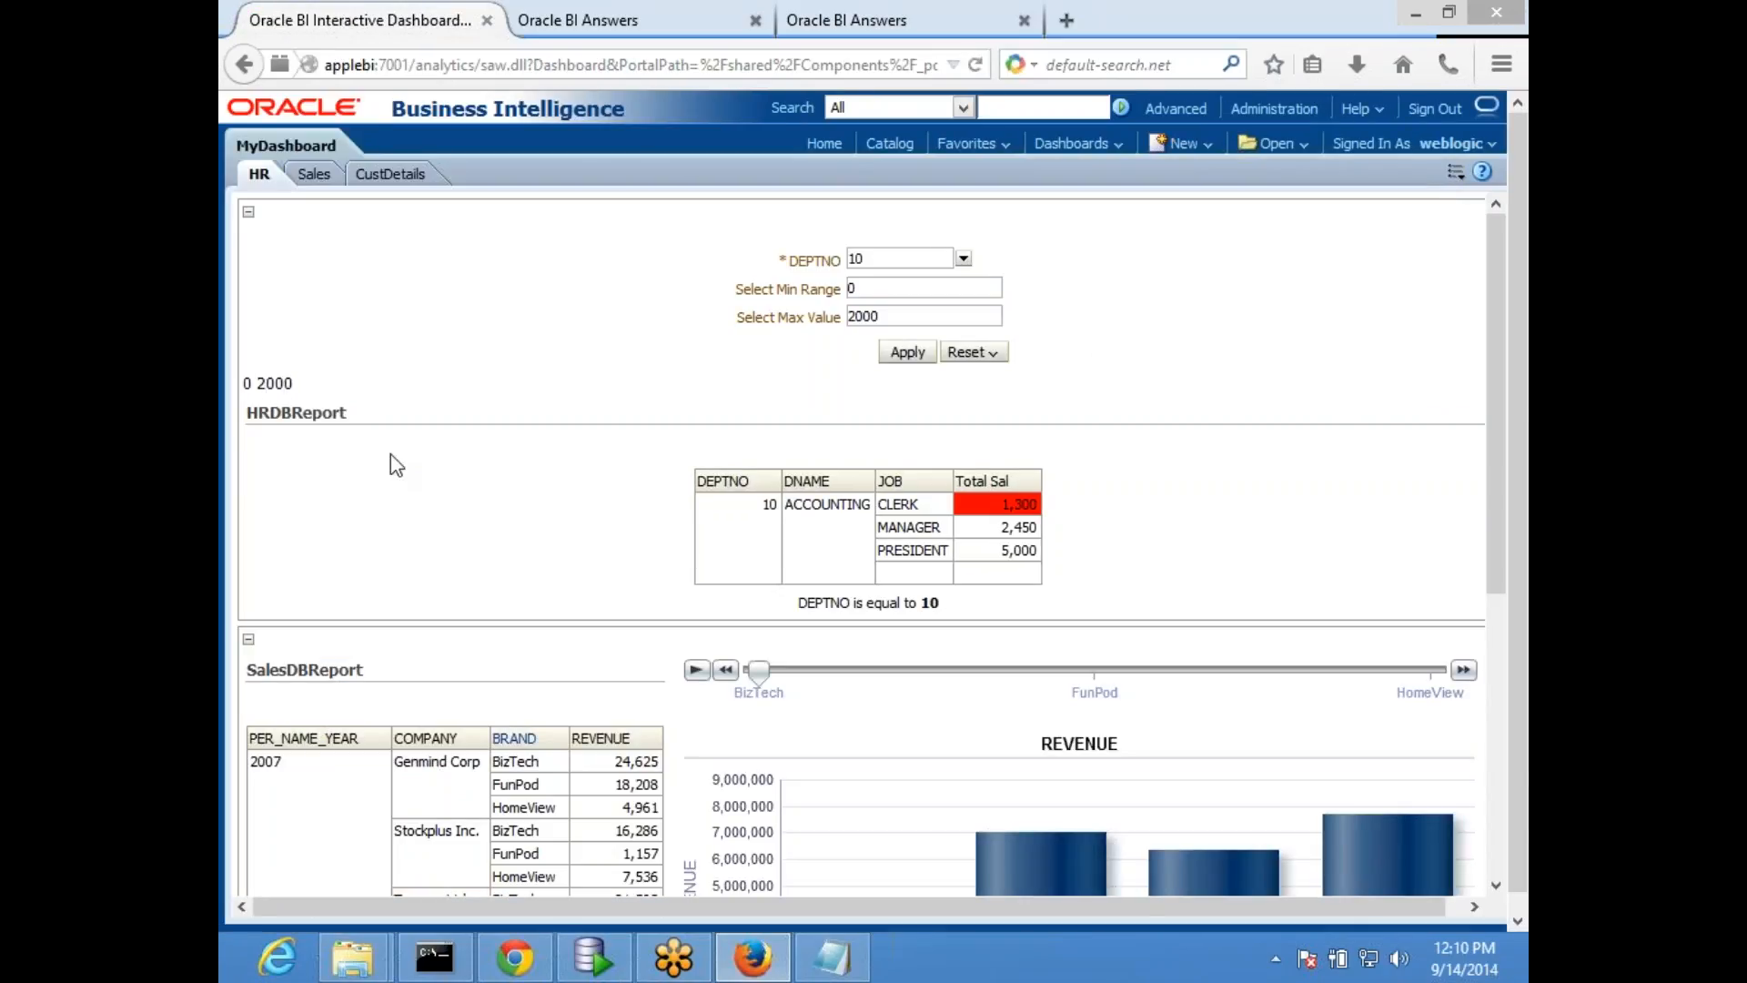
- Apply all DEPTNO values with a minimum range of 2000 and a maximum value of 5000, and check the displayed variable text
{"action": "left_click", "coordinate": [963, 259]}
{"action": "left_click", "coordinate": [856, 287]}
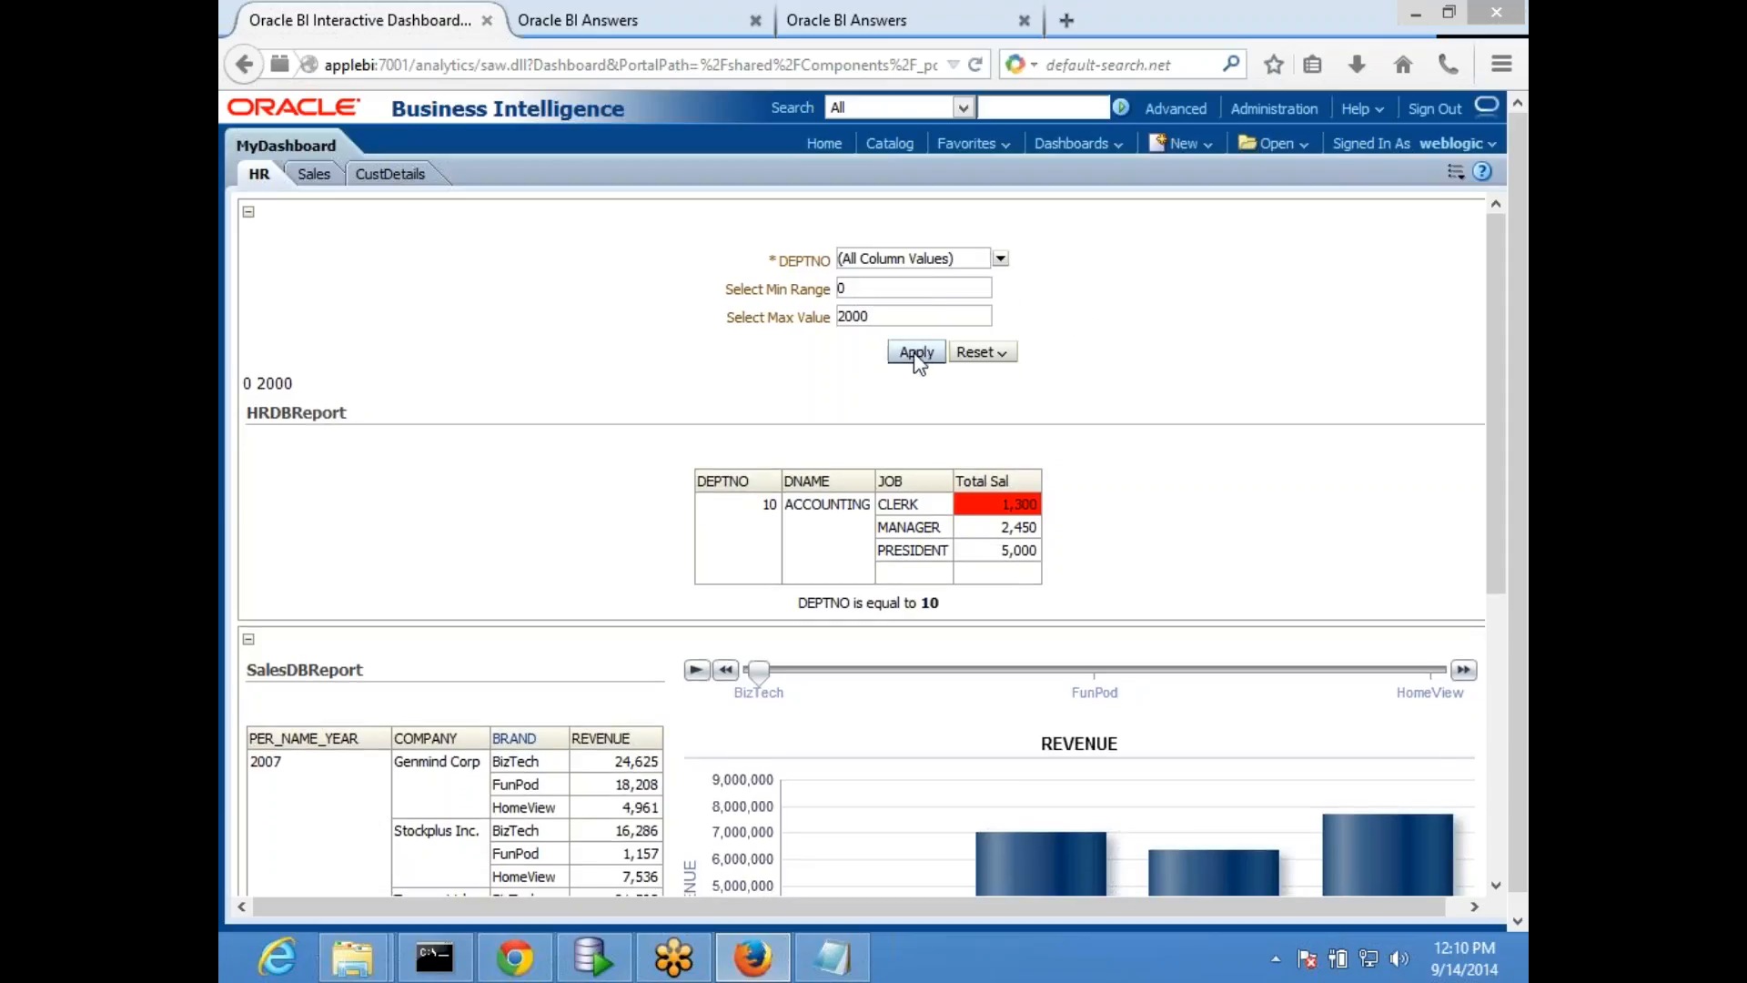
{"action": "double_click", "coordinate": [878, 290]}
{"action": "type", "text": "2000"}
{"action": "key", "text": "Tab"}
{"action": "type", "text": "5000"}
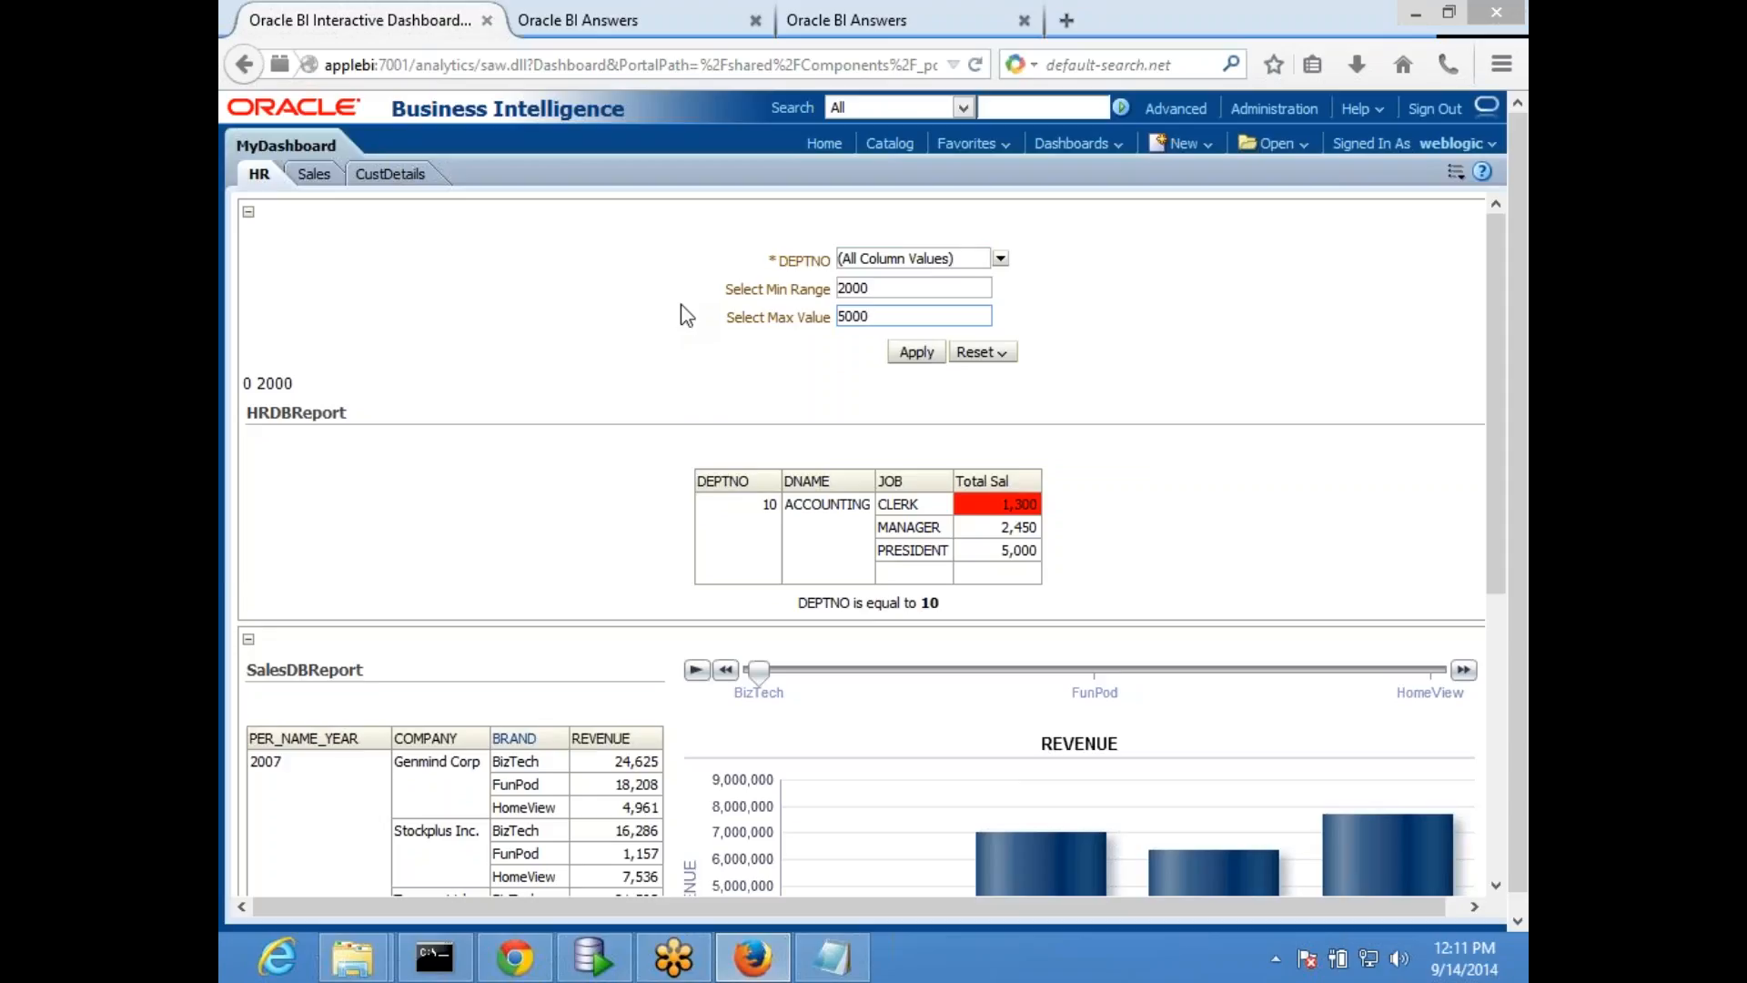
{"action": "left_click", "coordinate": [916, 352]}
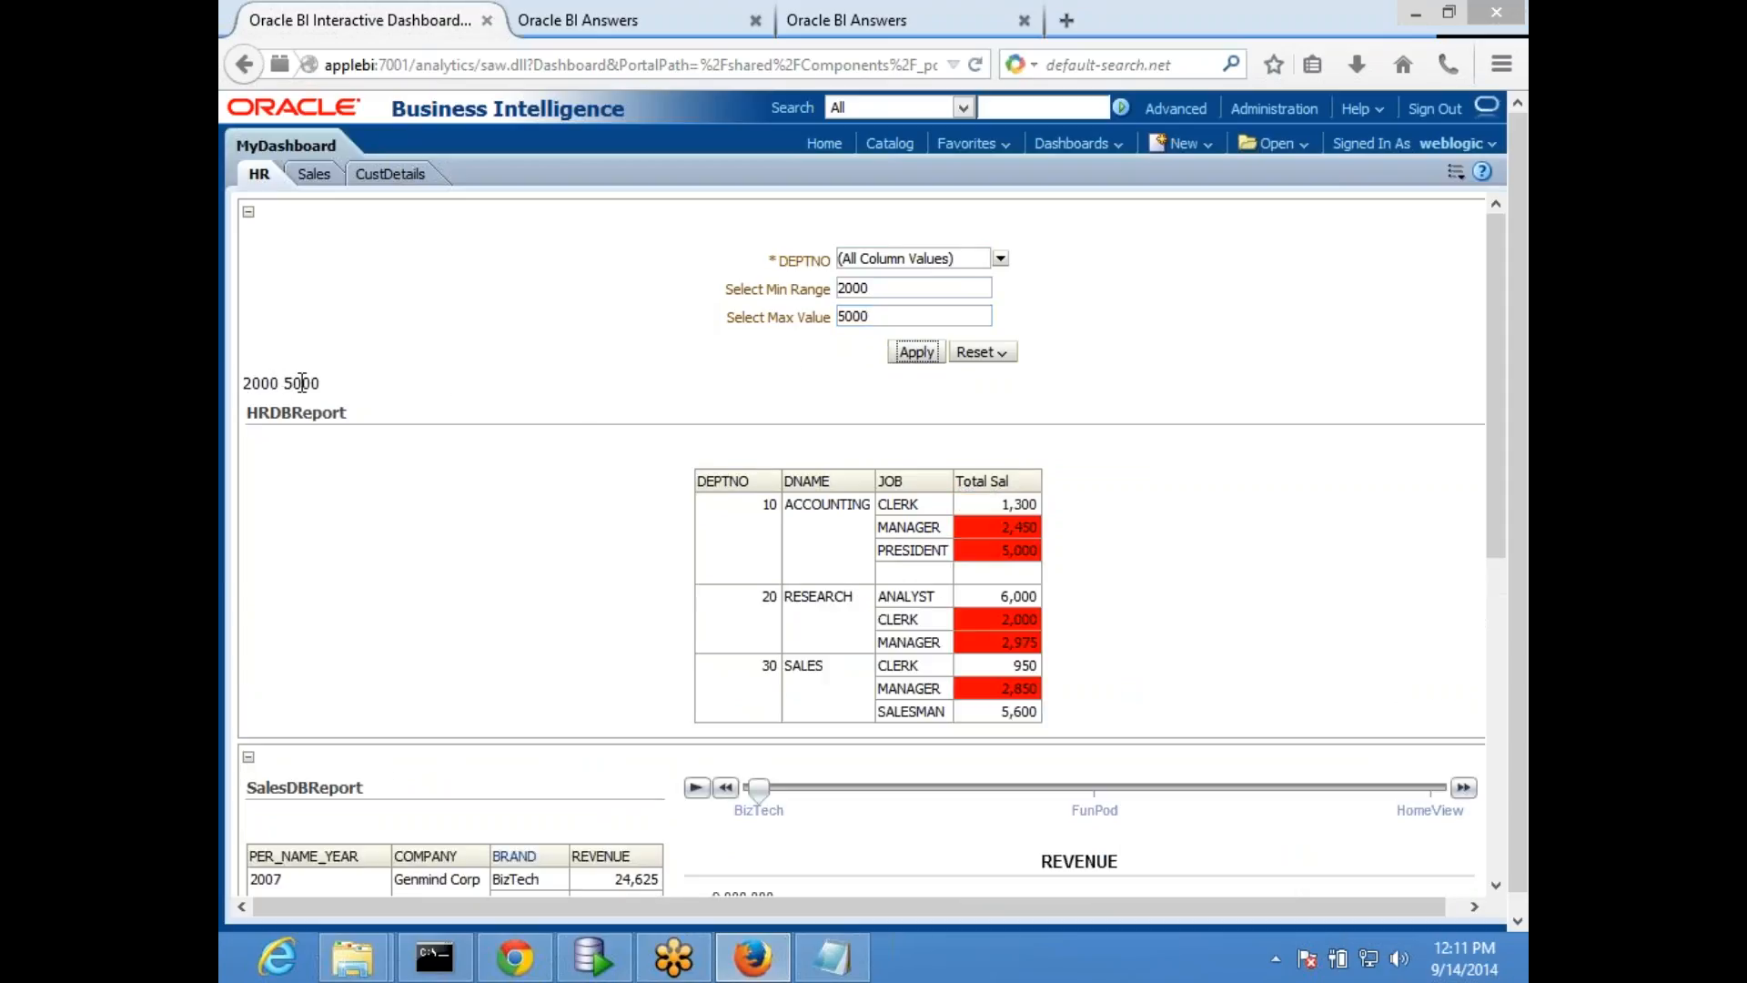
{"action": "left_click_drag", "start_coordinate": [279, 384], "coordinate": [364, 391]}
- Review the Select Min Range and Select Max Value variable prompts in the prmpt_Deptno definition against the dashboard
{"action": "left_click", "coordinate": [908, 27]}
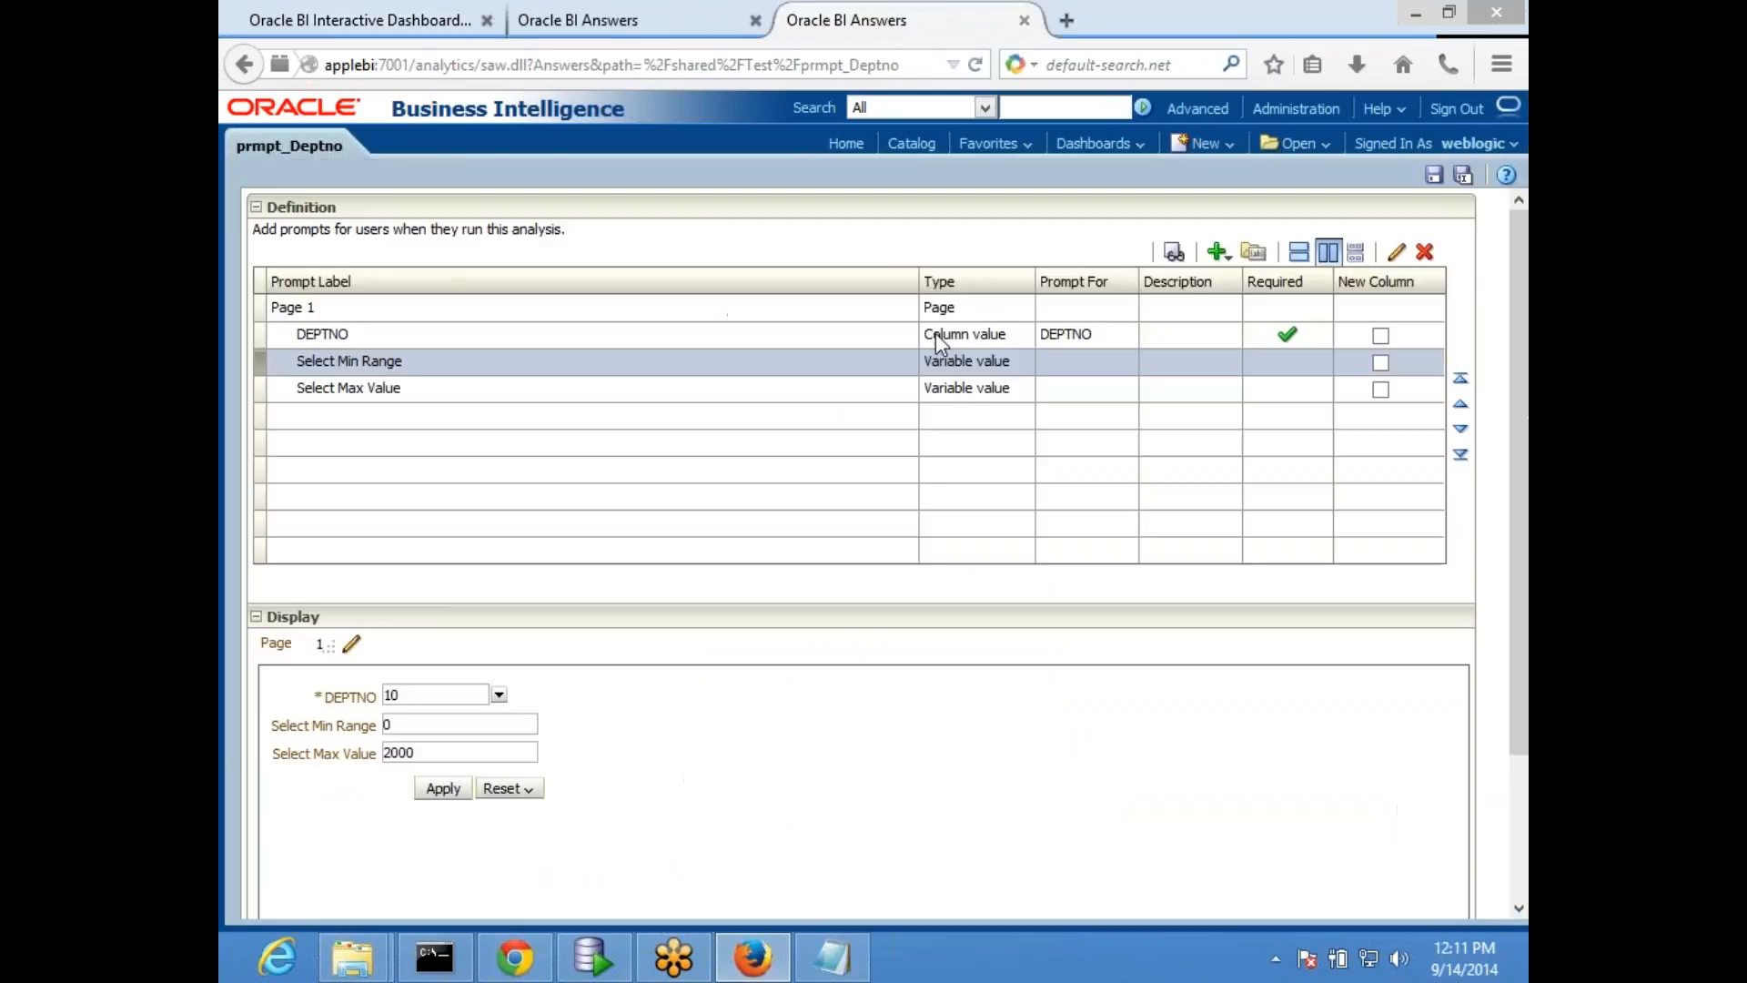
{"action": "left_click", "coordinate": [924, 398]}
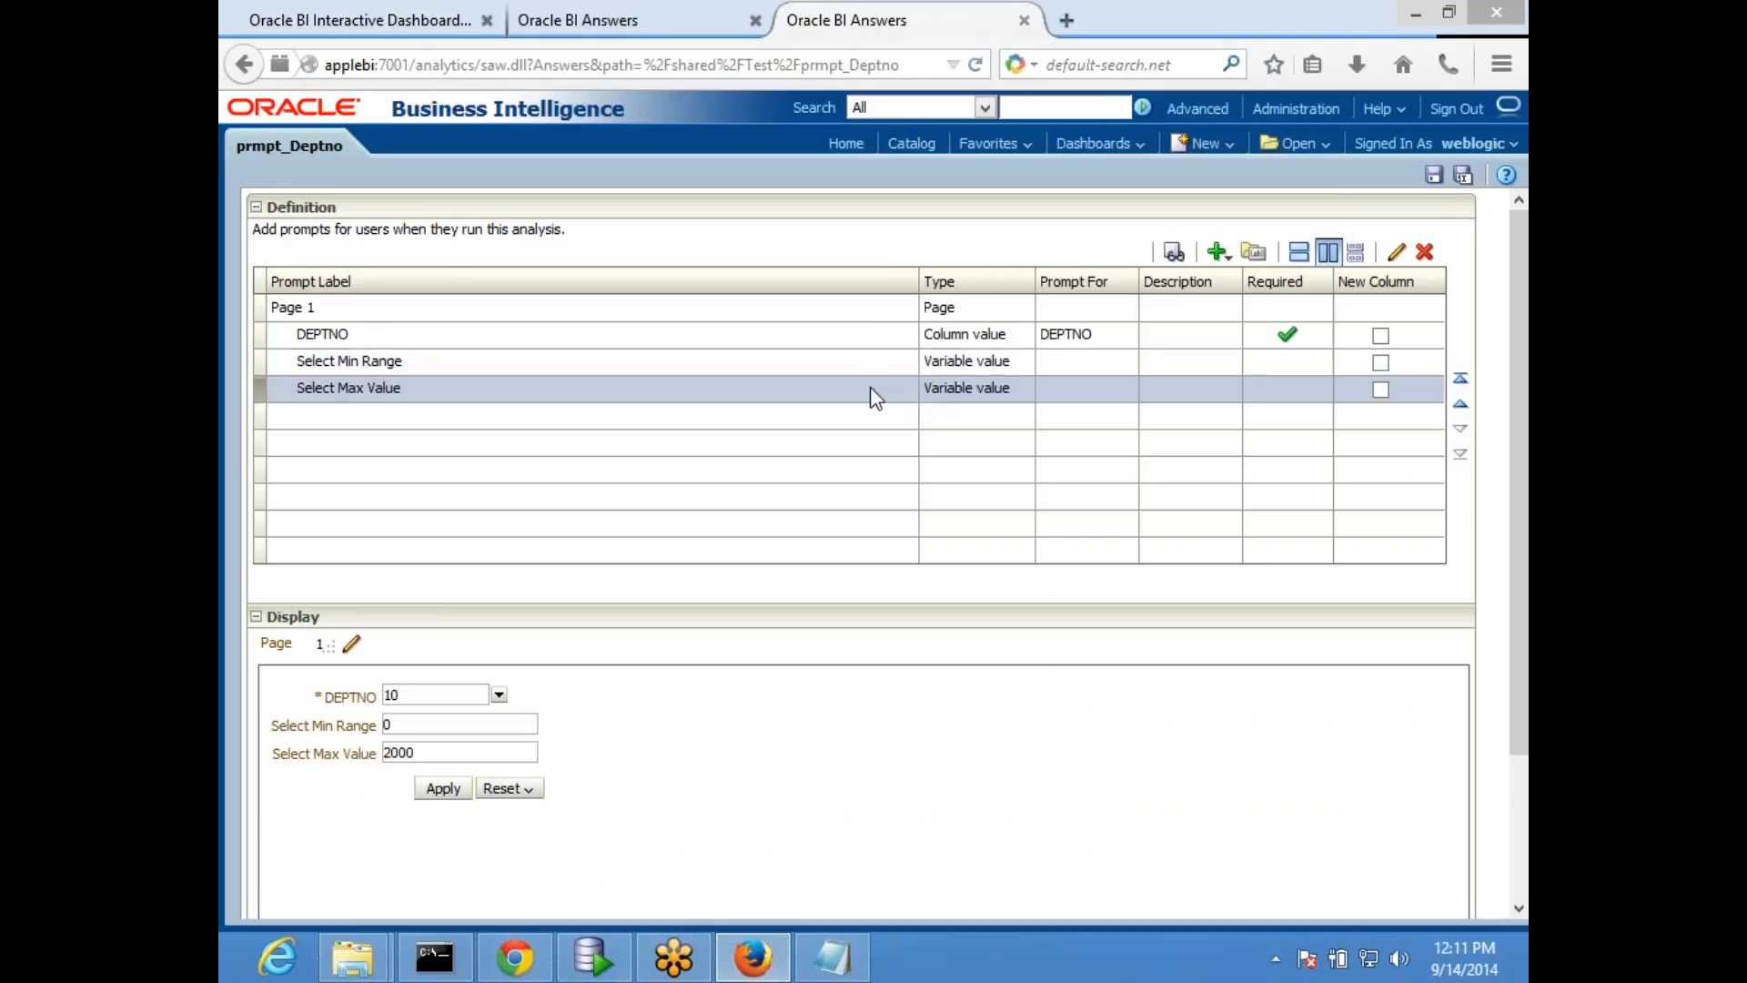
{"action": "left_click", "coordinate": [854, 368]}
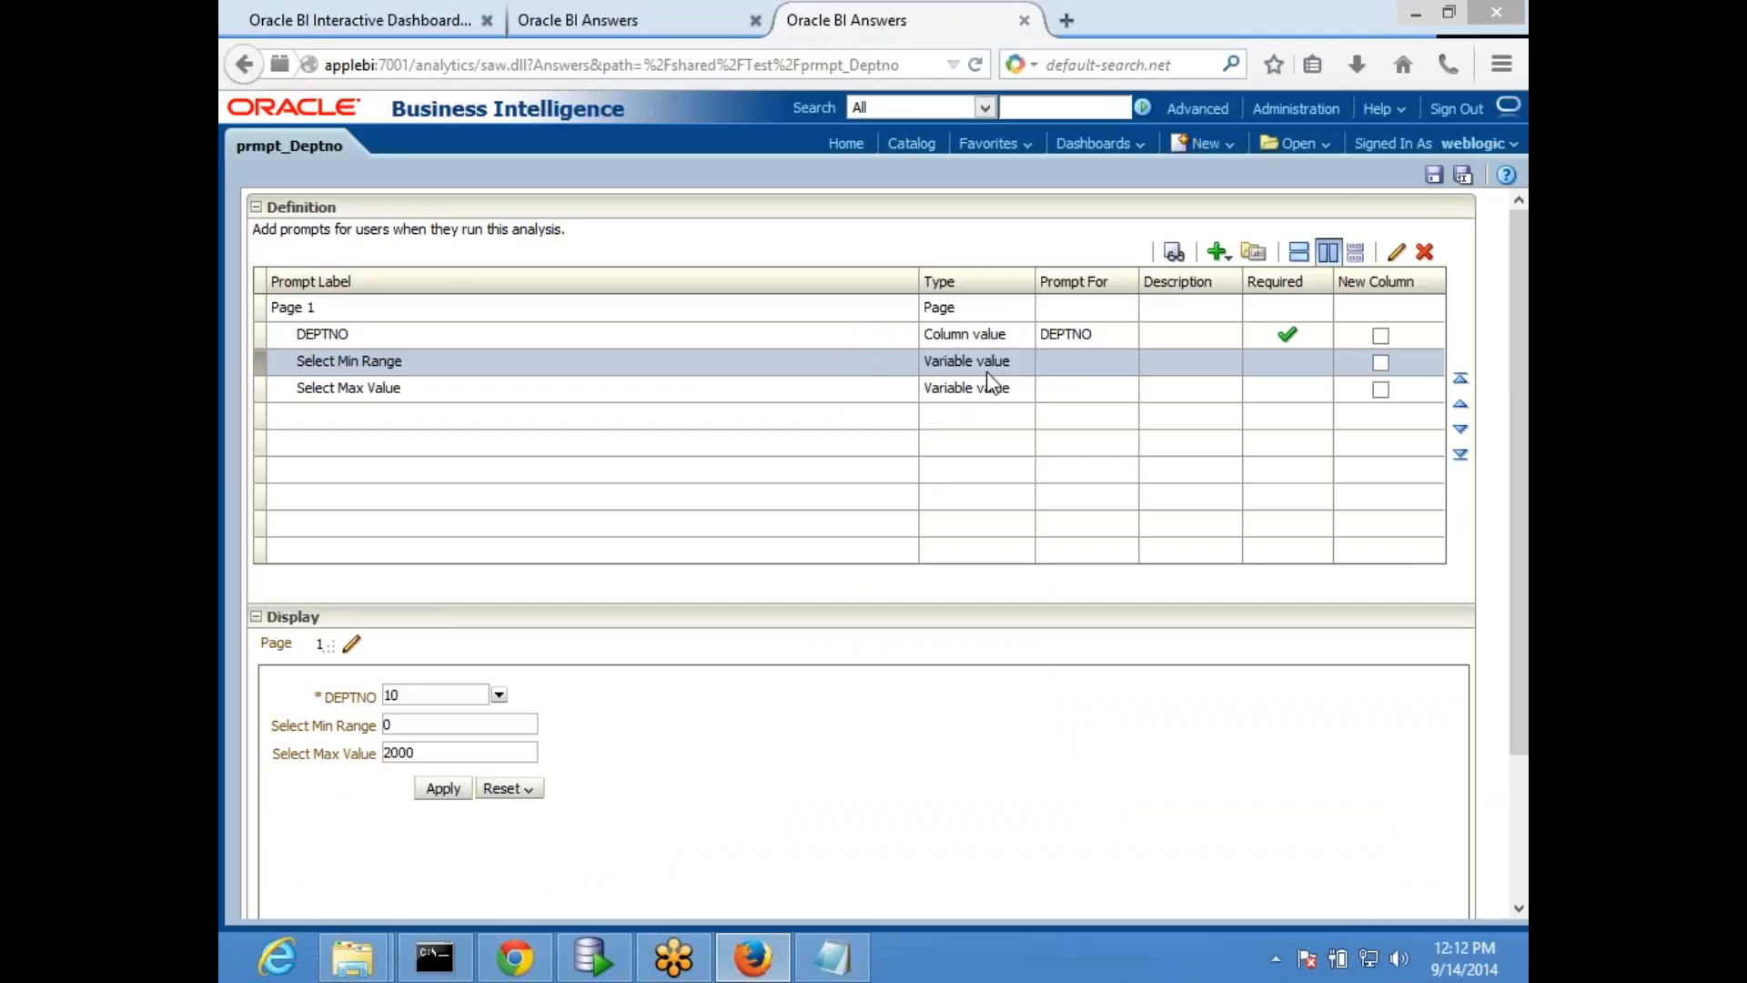
{"action": "left_click", "coordinate": [867, 398]}
{"action": "left_click", "coordinate": [391, 22]}
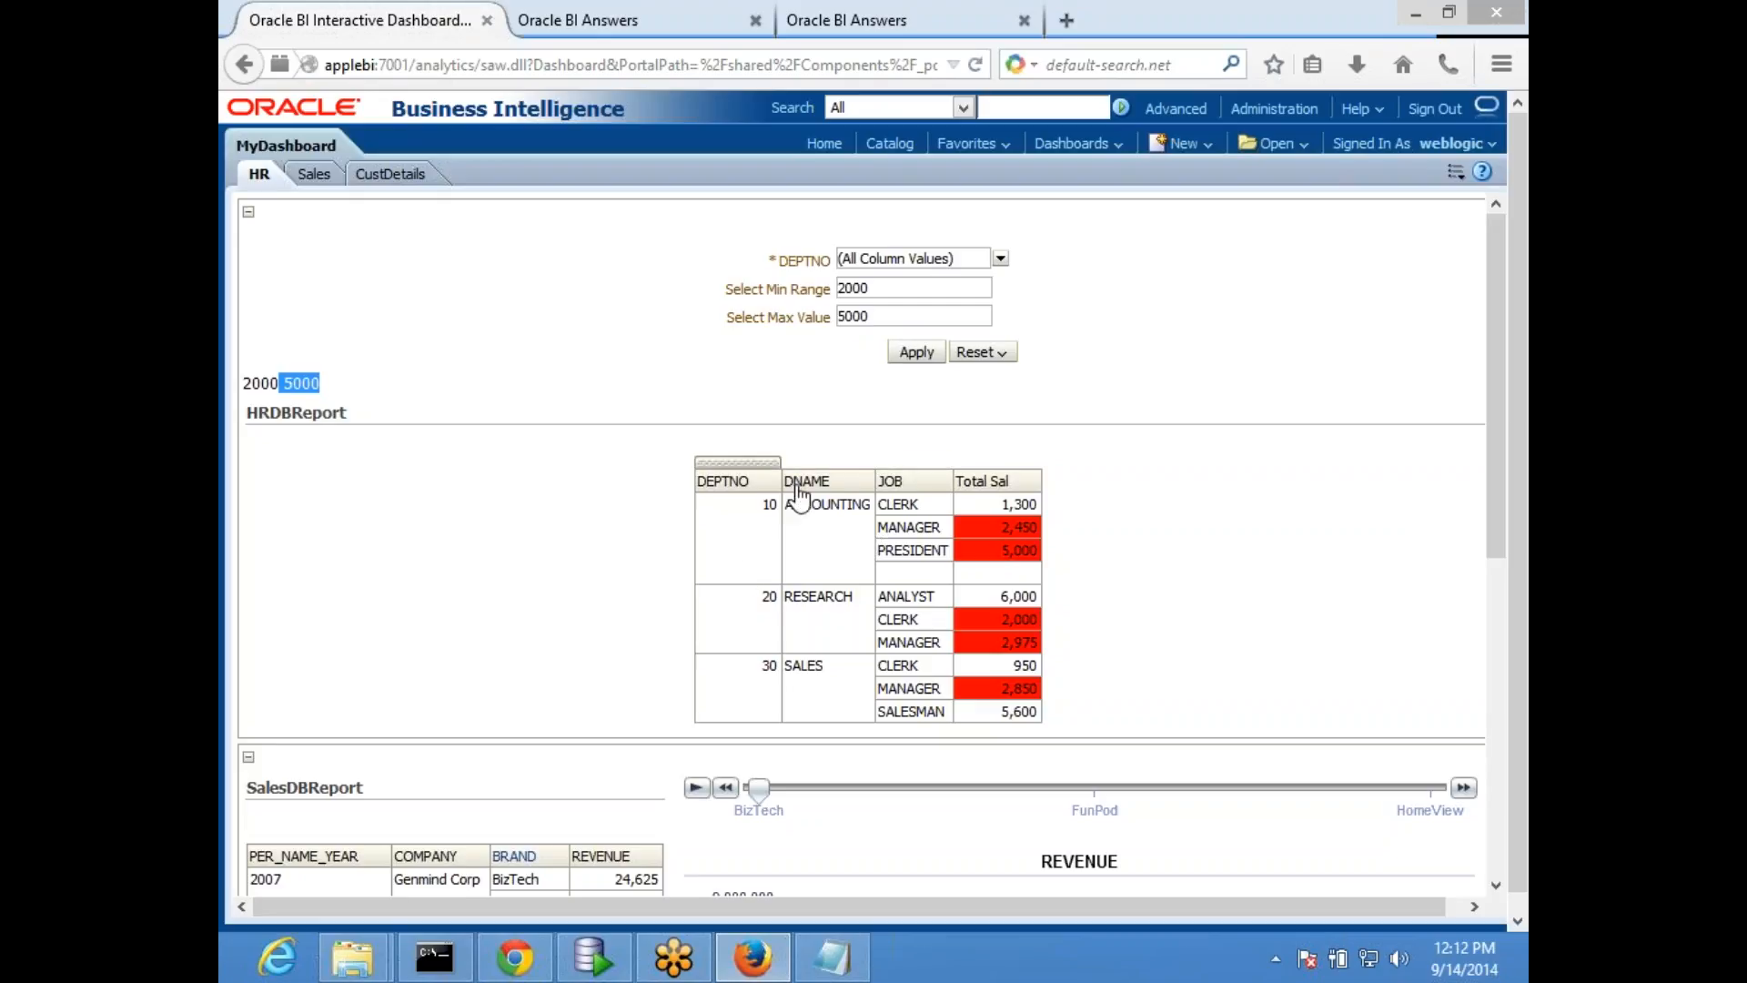
{"action": "left_click", "coordinate": [846, 20]}
- Return to the HRDBReport analysis and decline overwriting the newer version in the catalog
{"action": "left_click", "coordinate": [652, 16]}
{"action": "left_click", "coordinate": [1106, 568]}
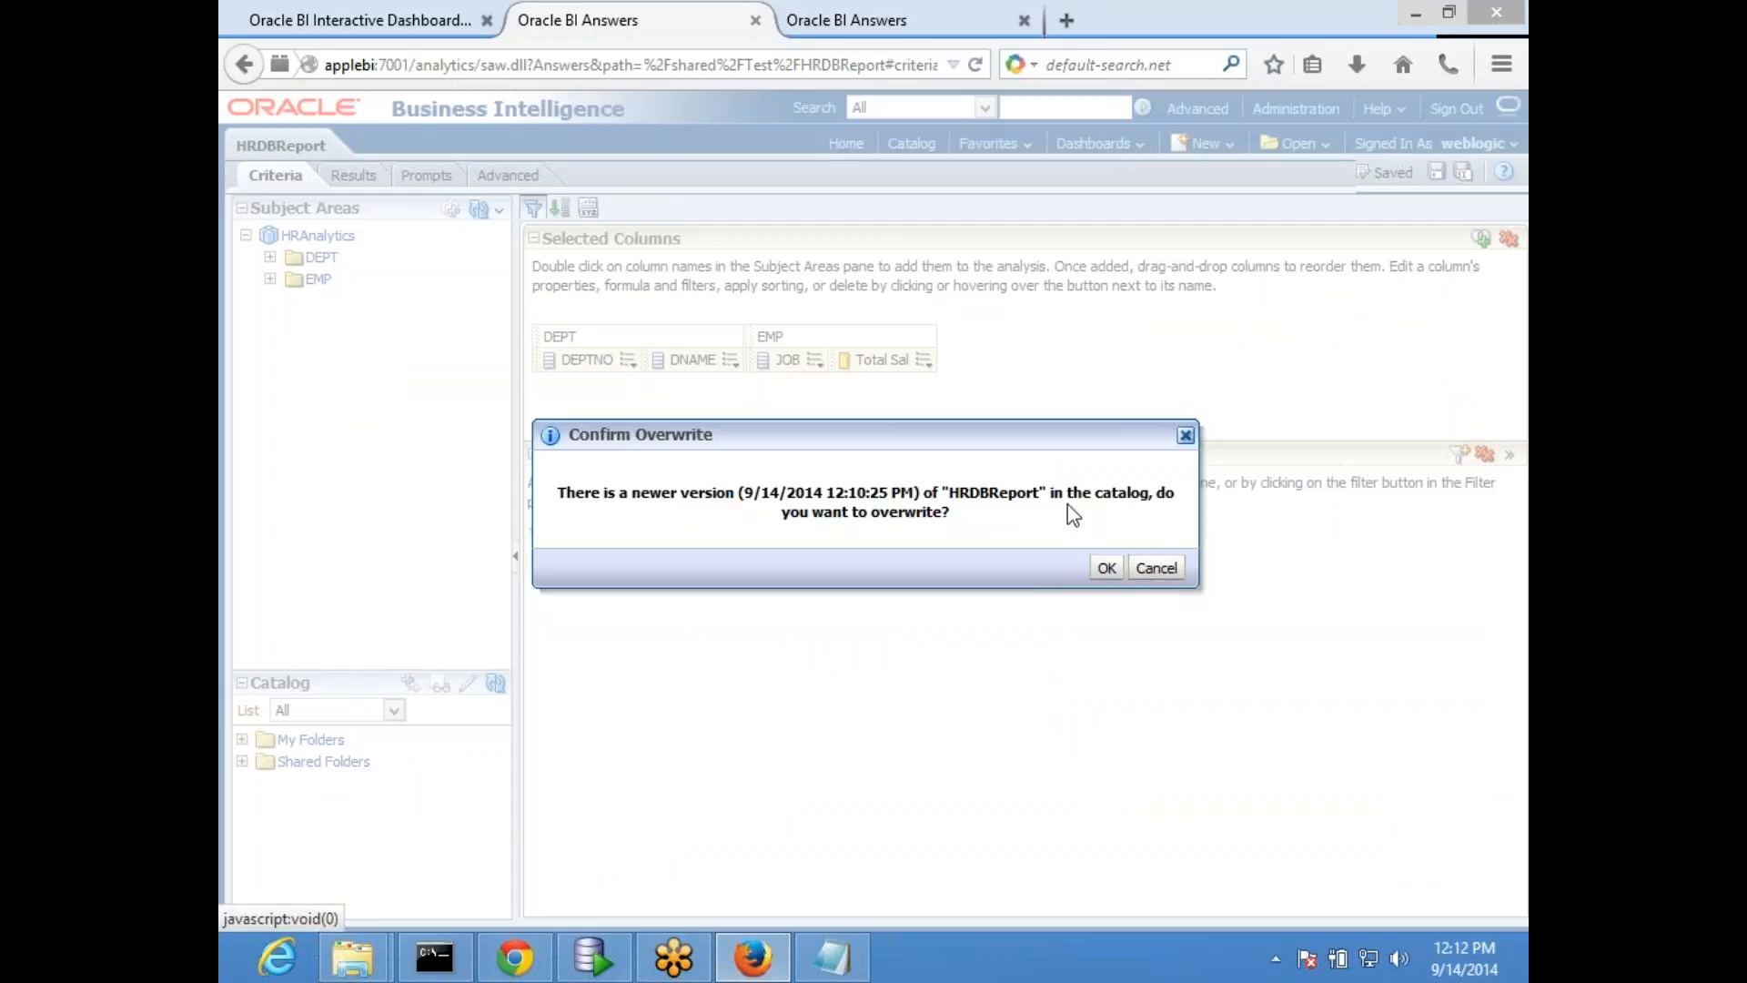
{"action": "left_click_drag", "start_coordinate": [995, 437], "coordinate": [1083, 414]}
{"action": "left_click", "coordinate": [1194, 546]}
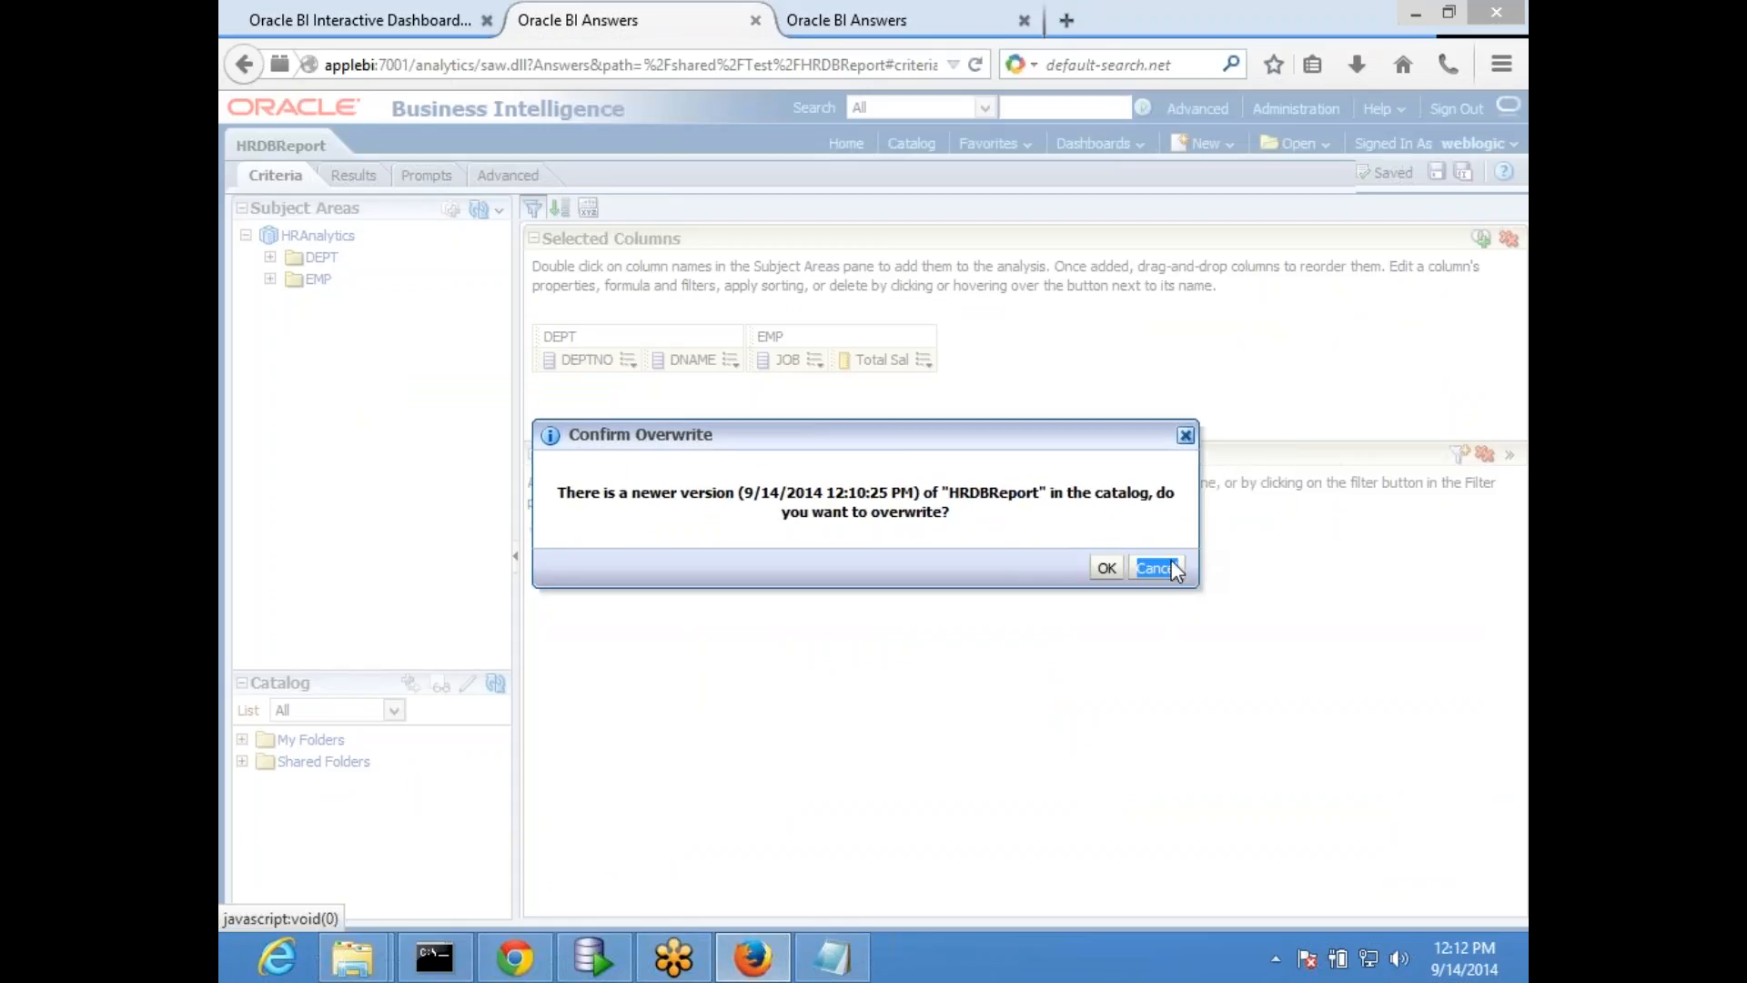
{"action": "left_click", "coordinate": [1156, 569]}
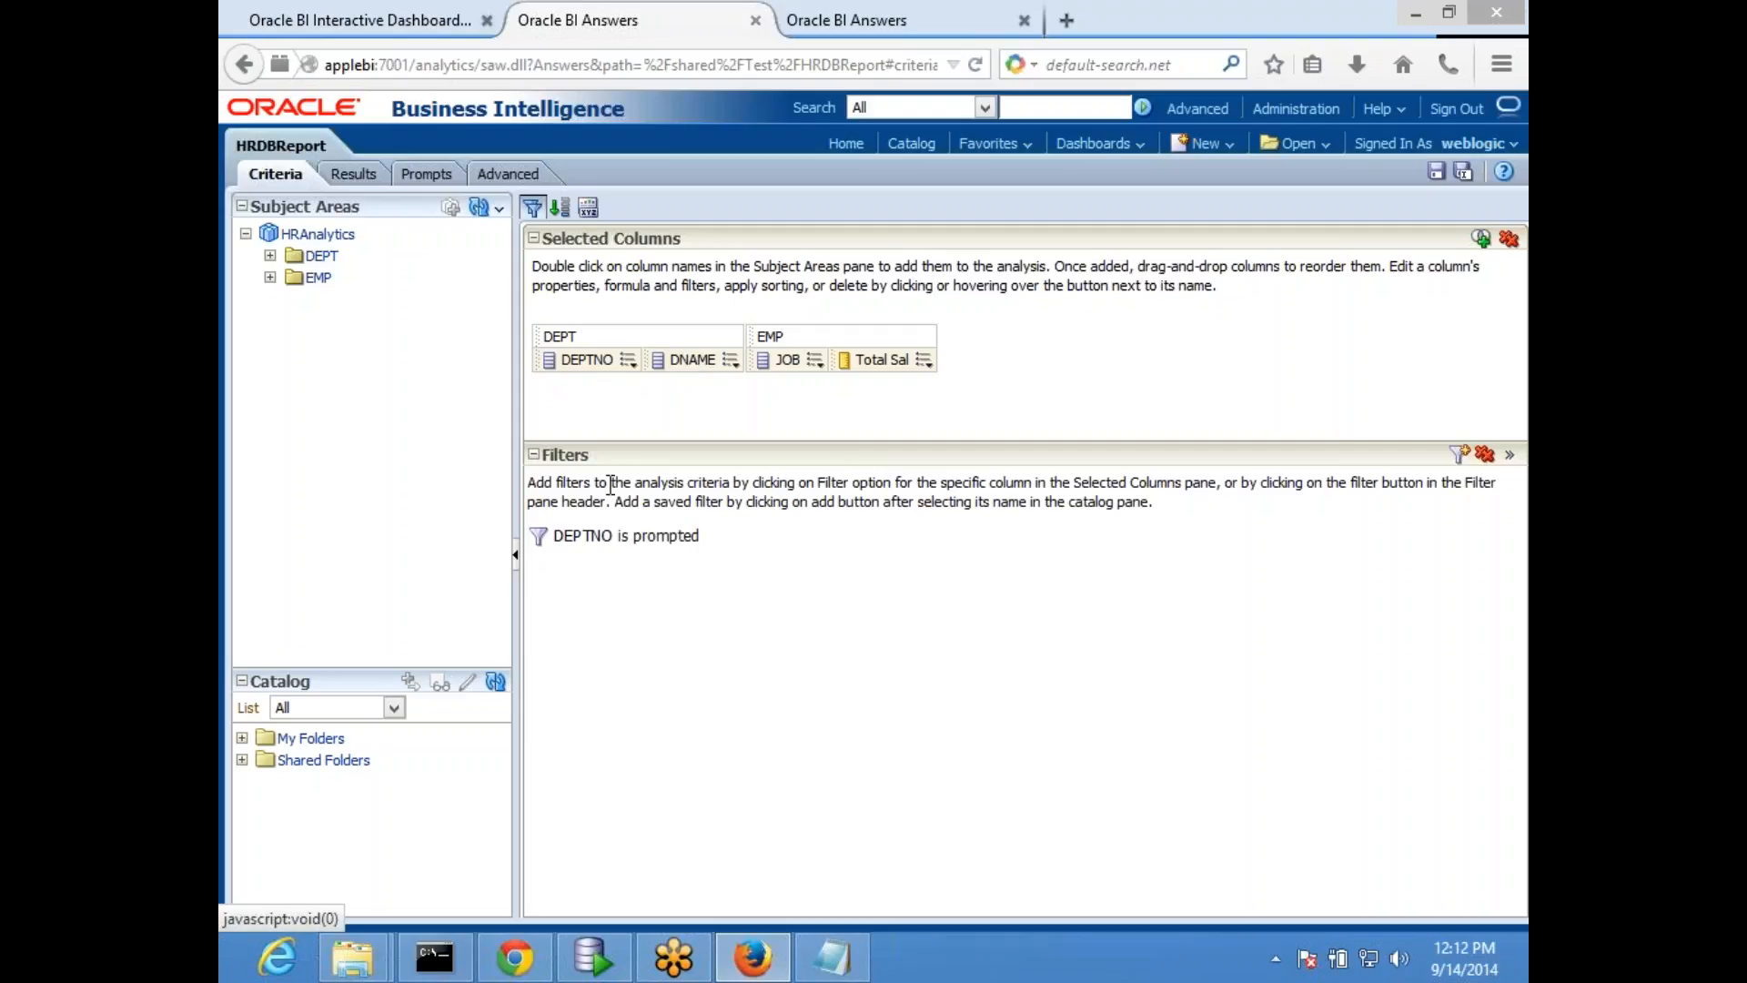
{"action": "mouse_move", "coordinate": [611, 537]}
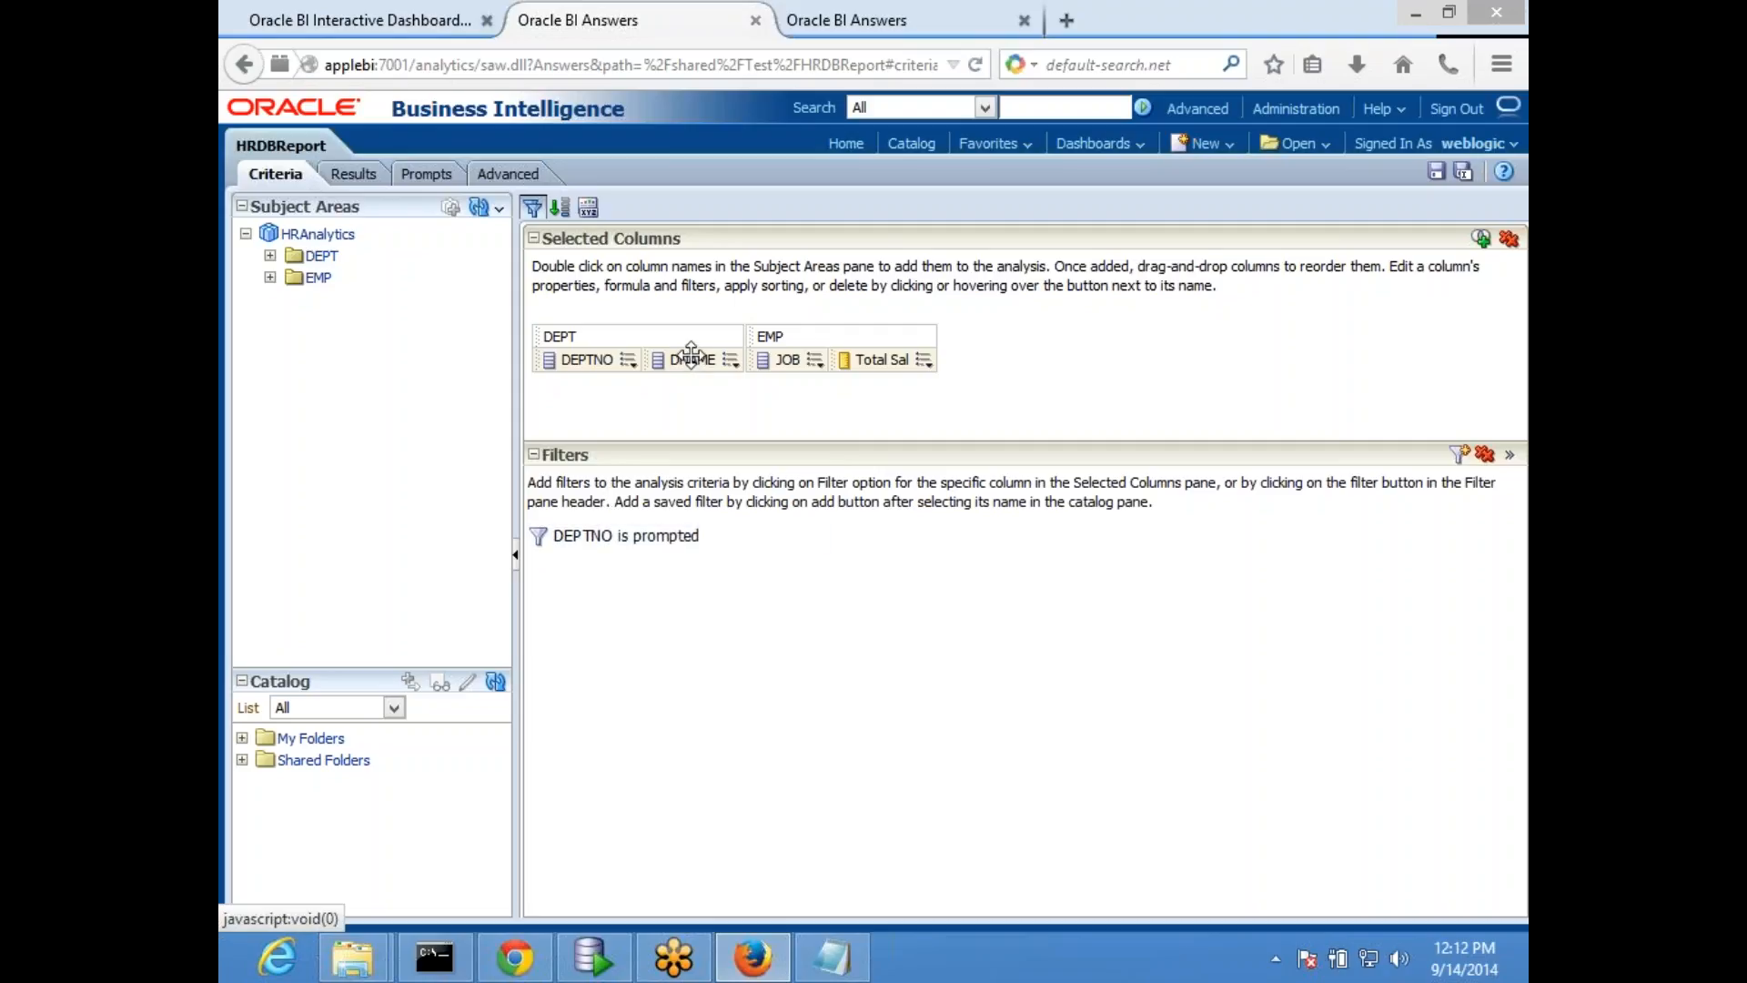
- Go back to the dashboard and check the choices offered by the DEPTNO prompt
{"action": "left_click", "coordinate": [390, 25]}
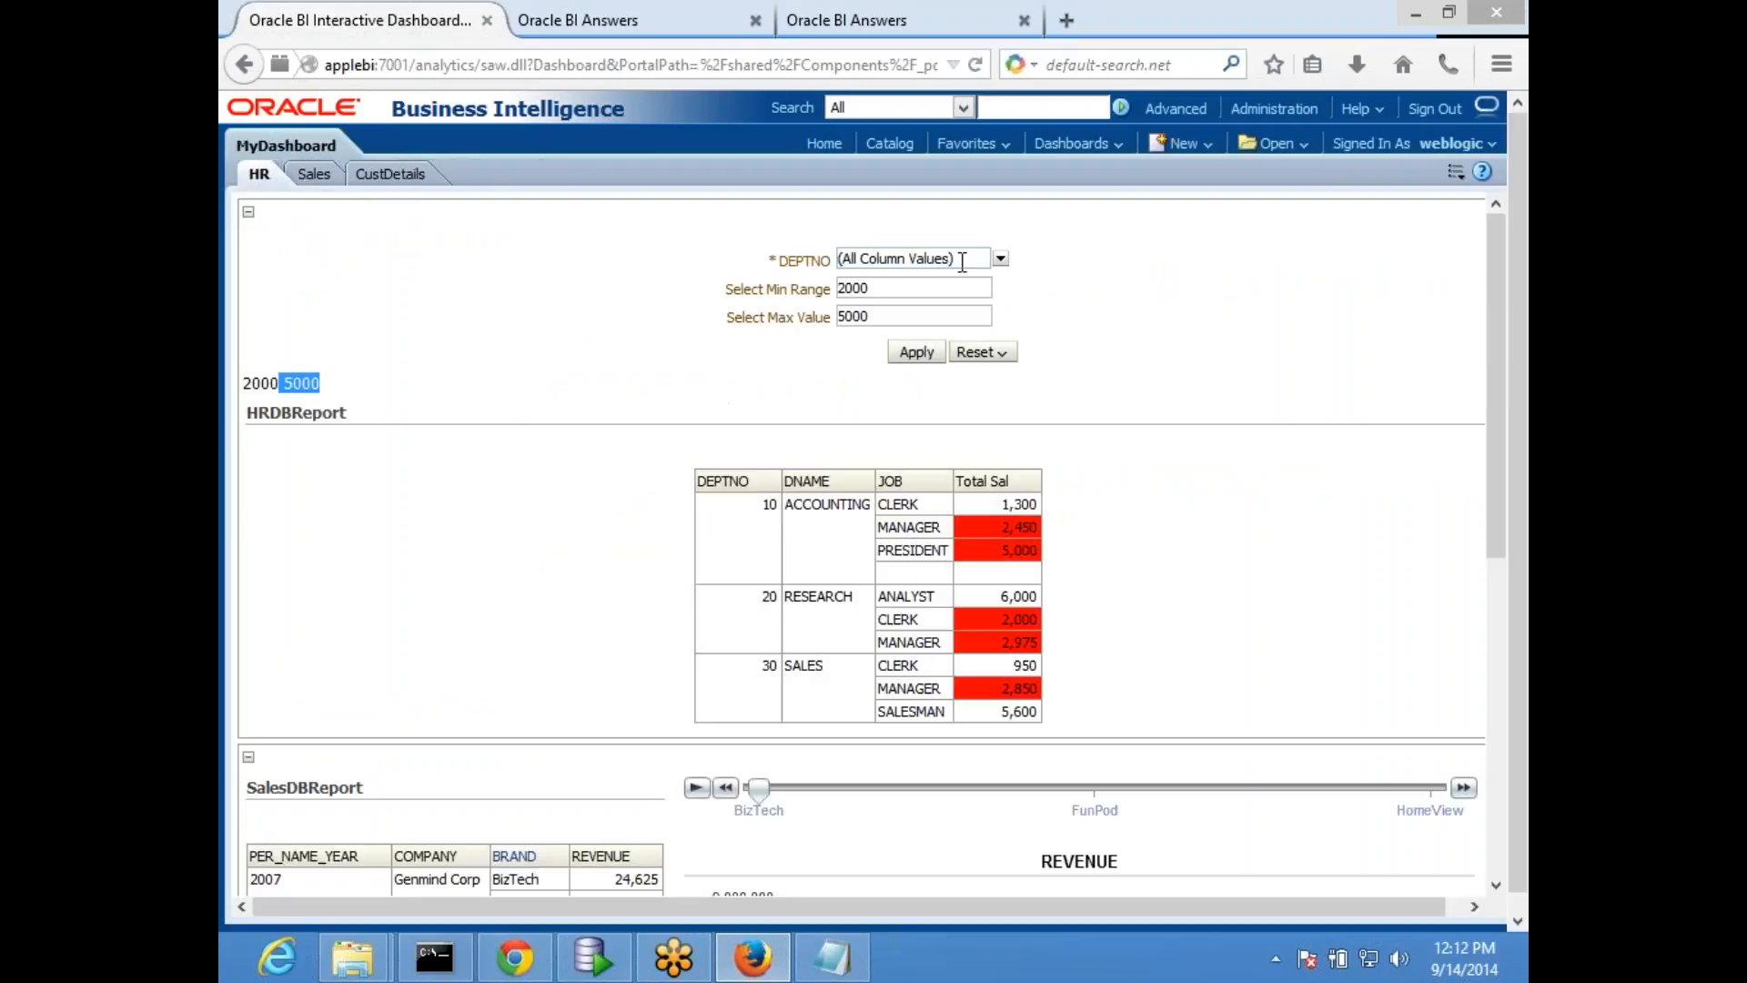
{"action": "left_click", "coordinate": [1000, 258]}
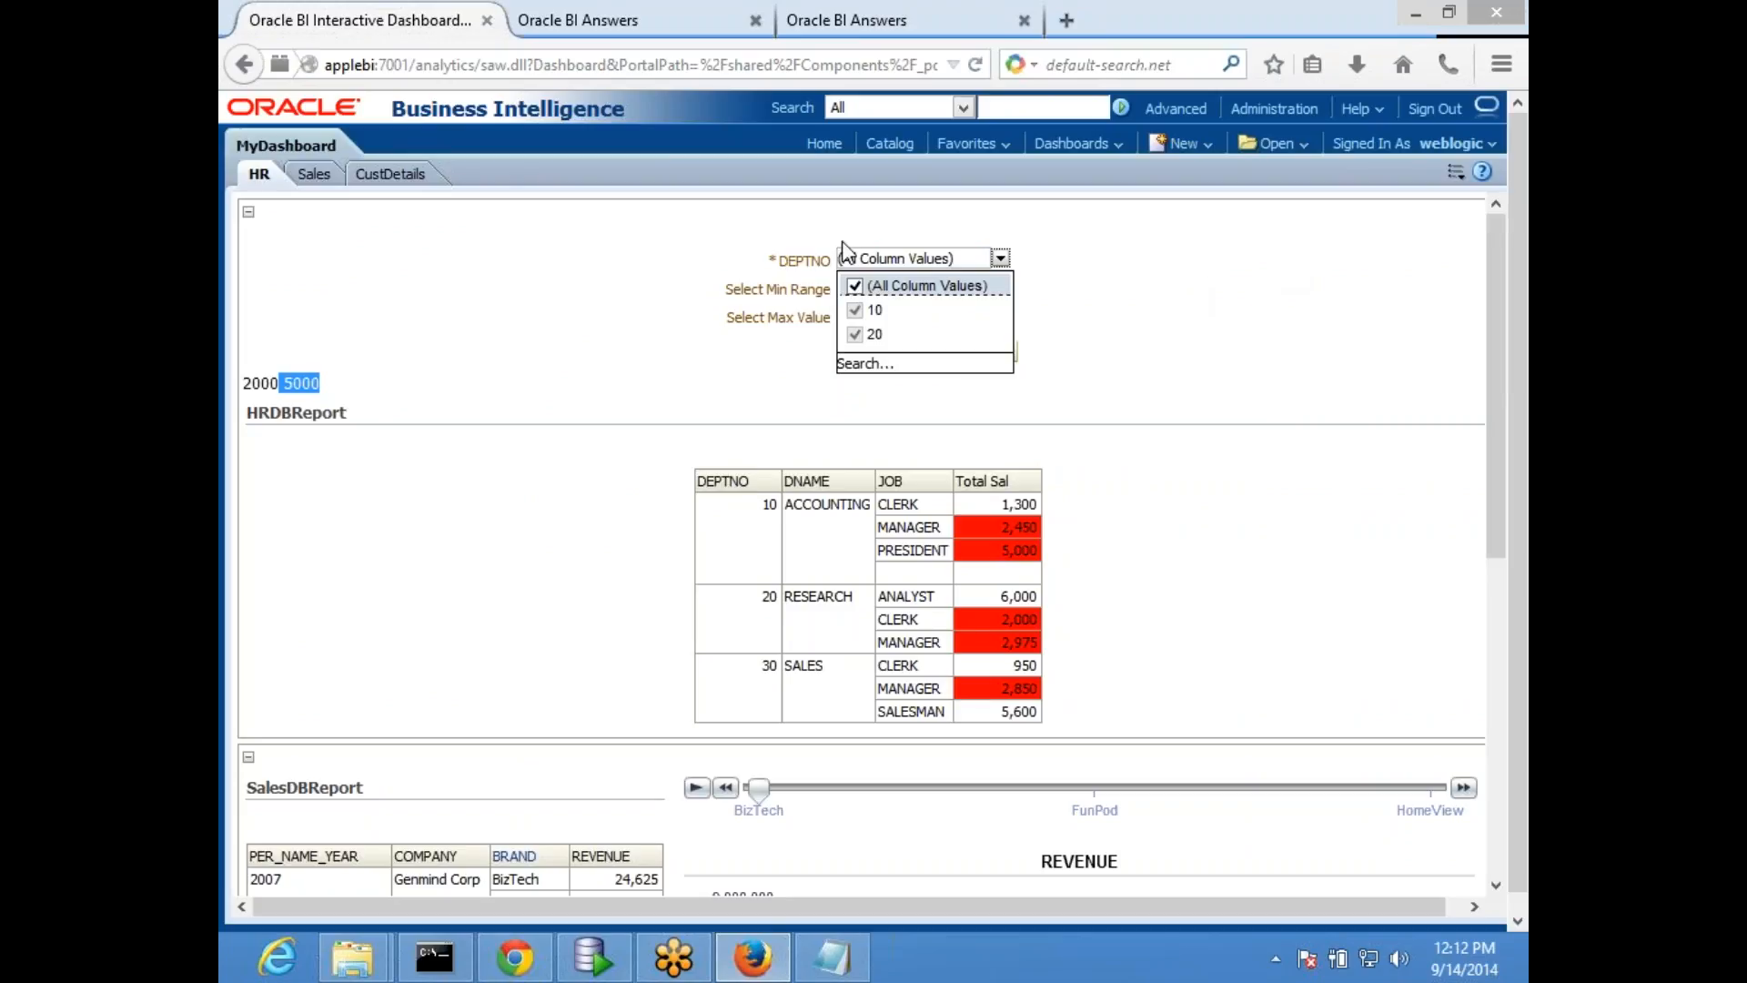
{"action": "left_click", "coordinate": [350, 307]}
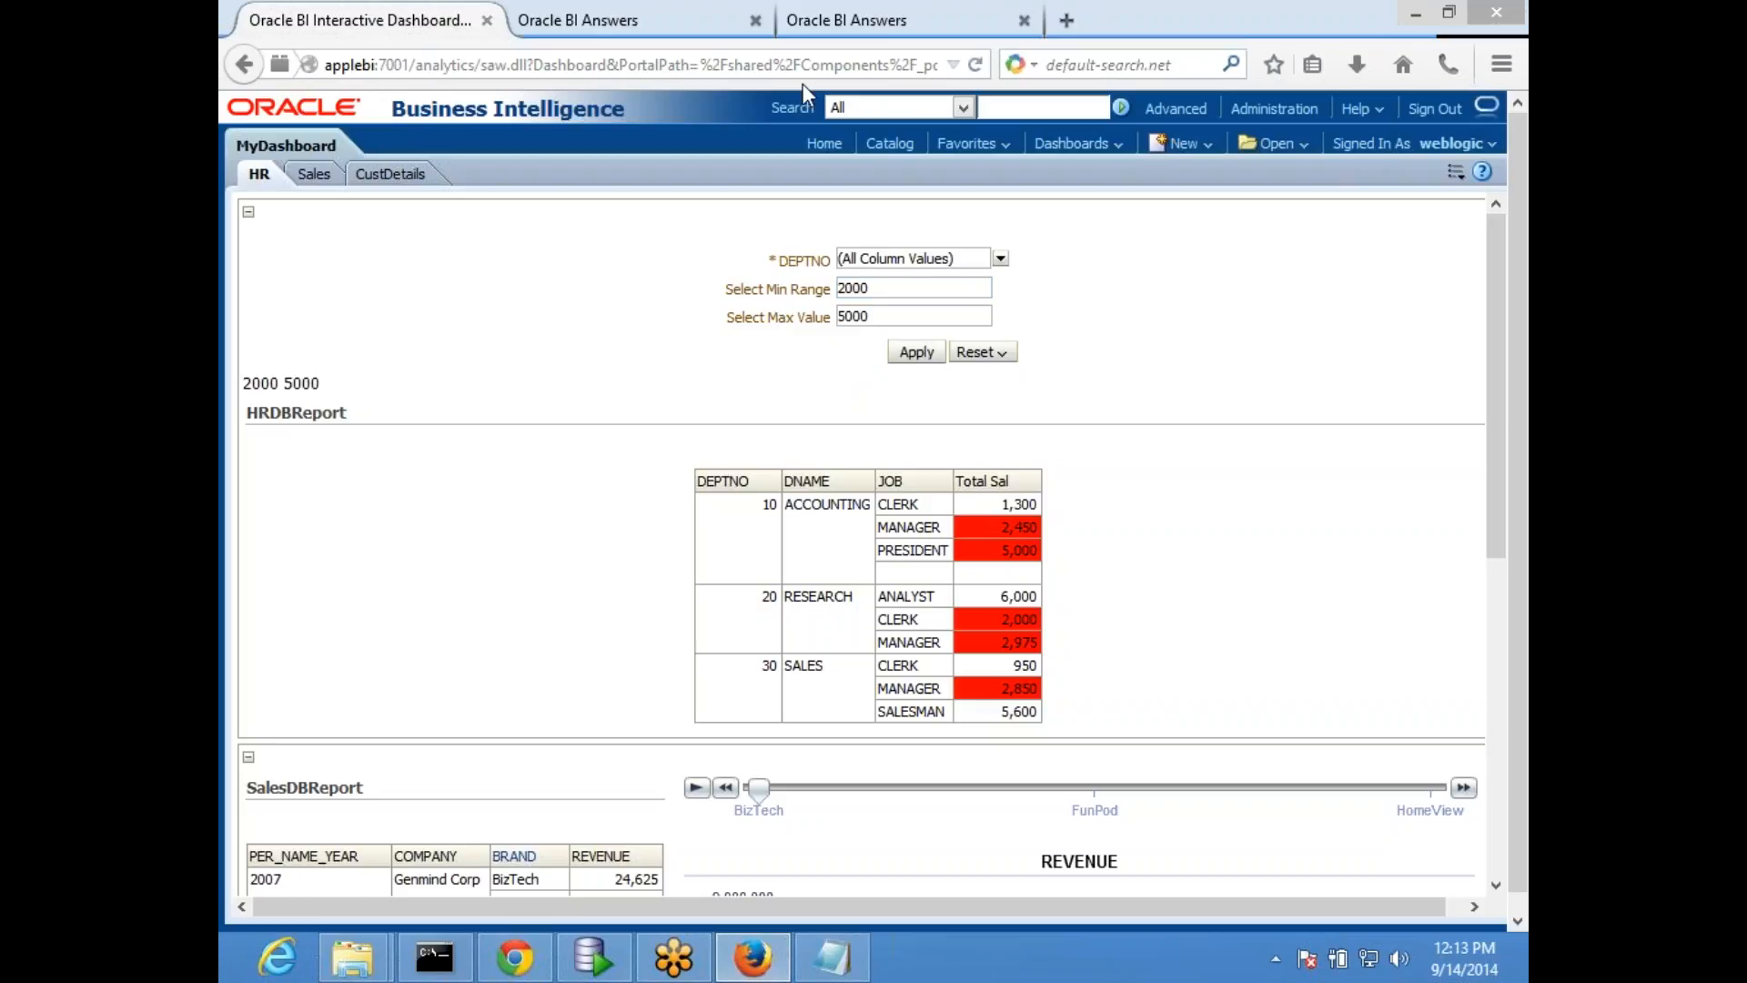
- In prmpt_Deptno, disable the DEPTNO prompt's "All Column Values" choice and multiple-value selection, keeping Choice List input, and save the prompt
{"action": "left_click", "coordinate": [872, 22]}
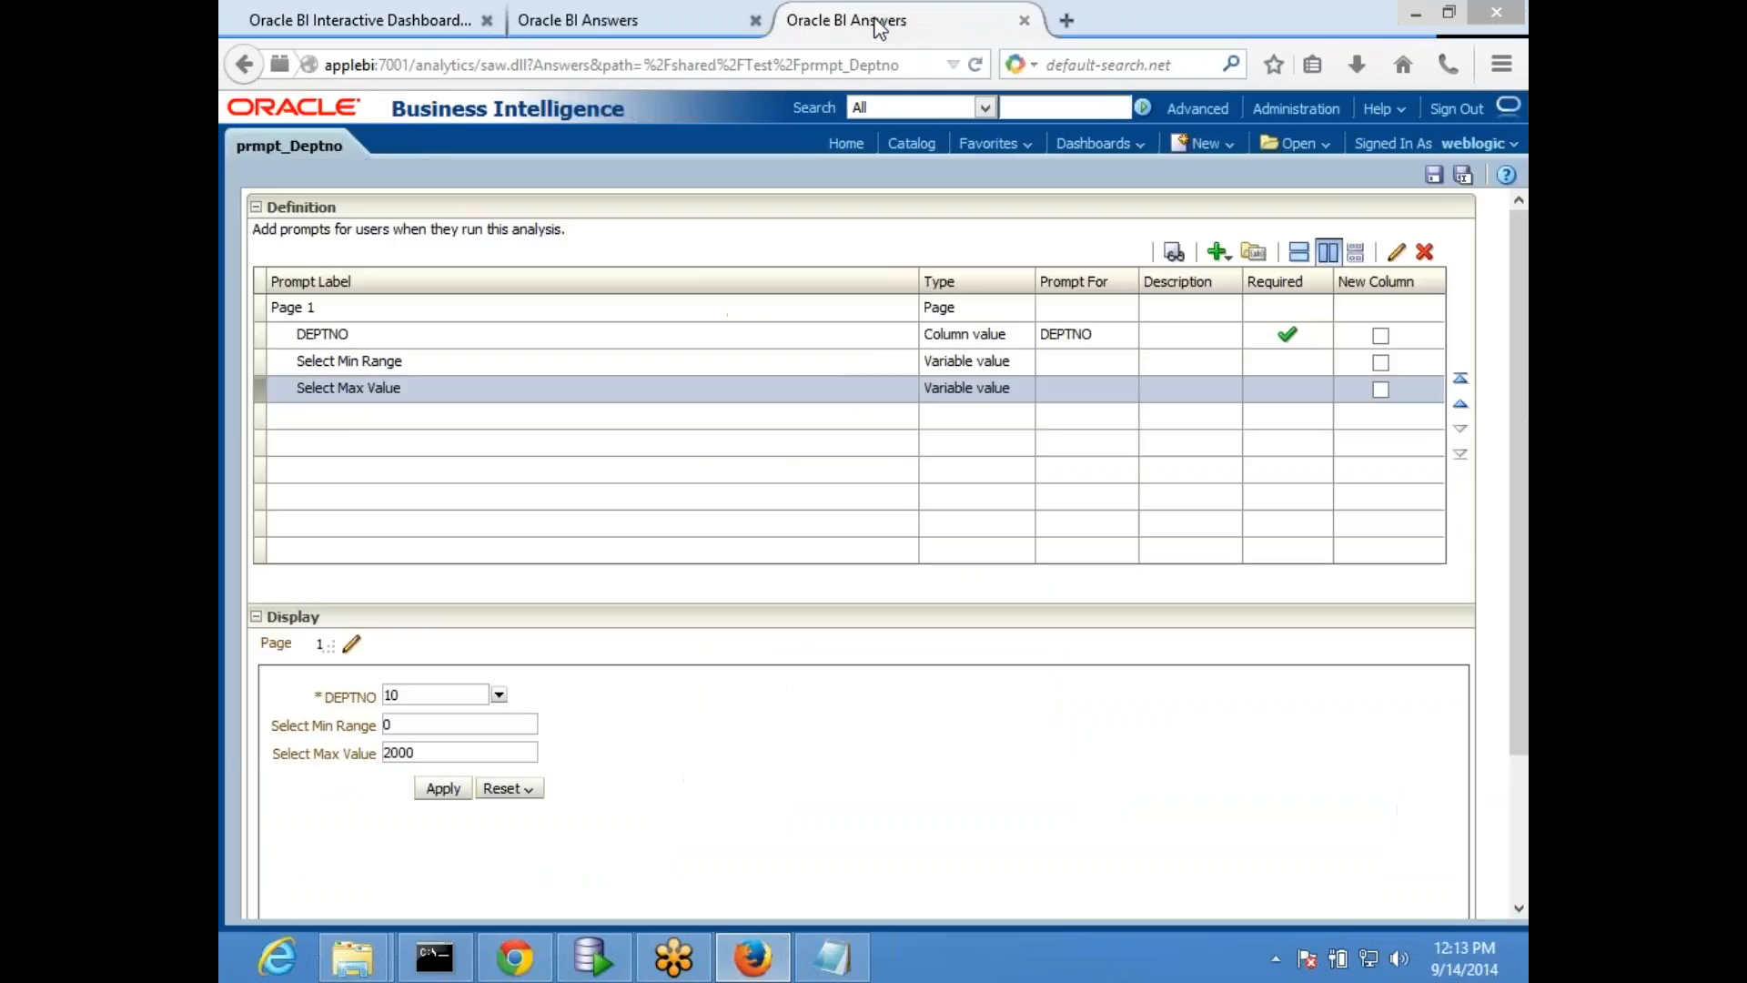
{"action": "left_click", "coordinate": [715, 347]}
{"action": "left_click", "coordinate": [1397, 253]}
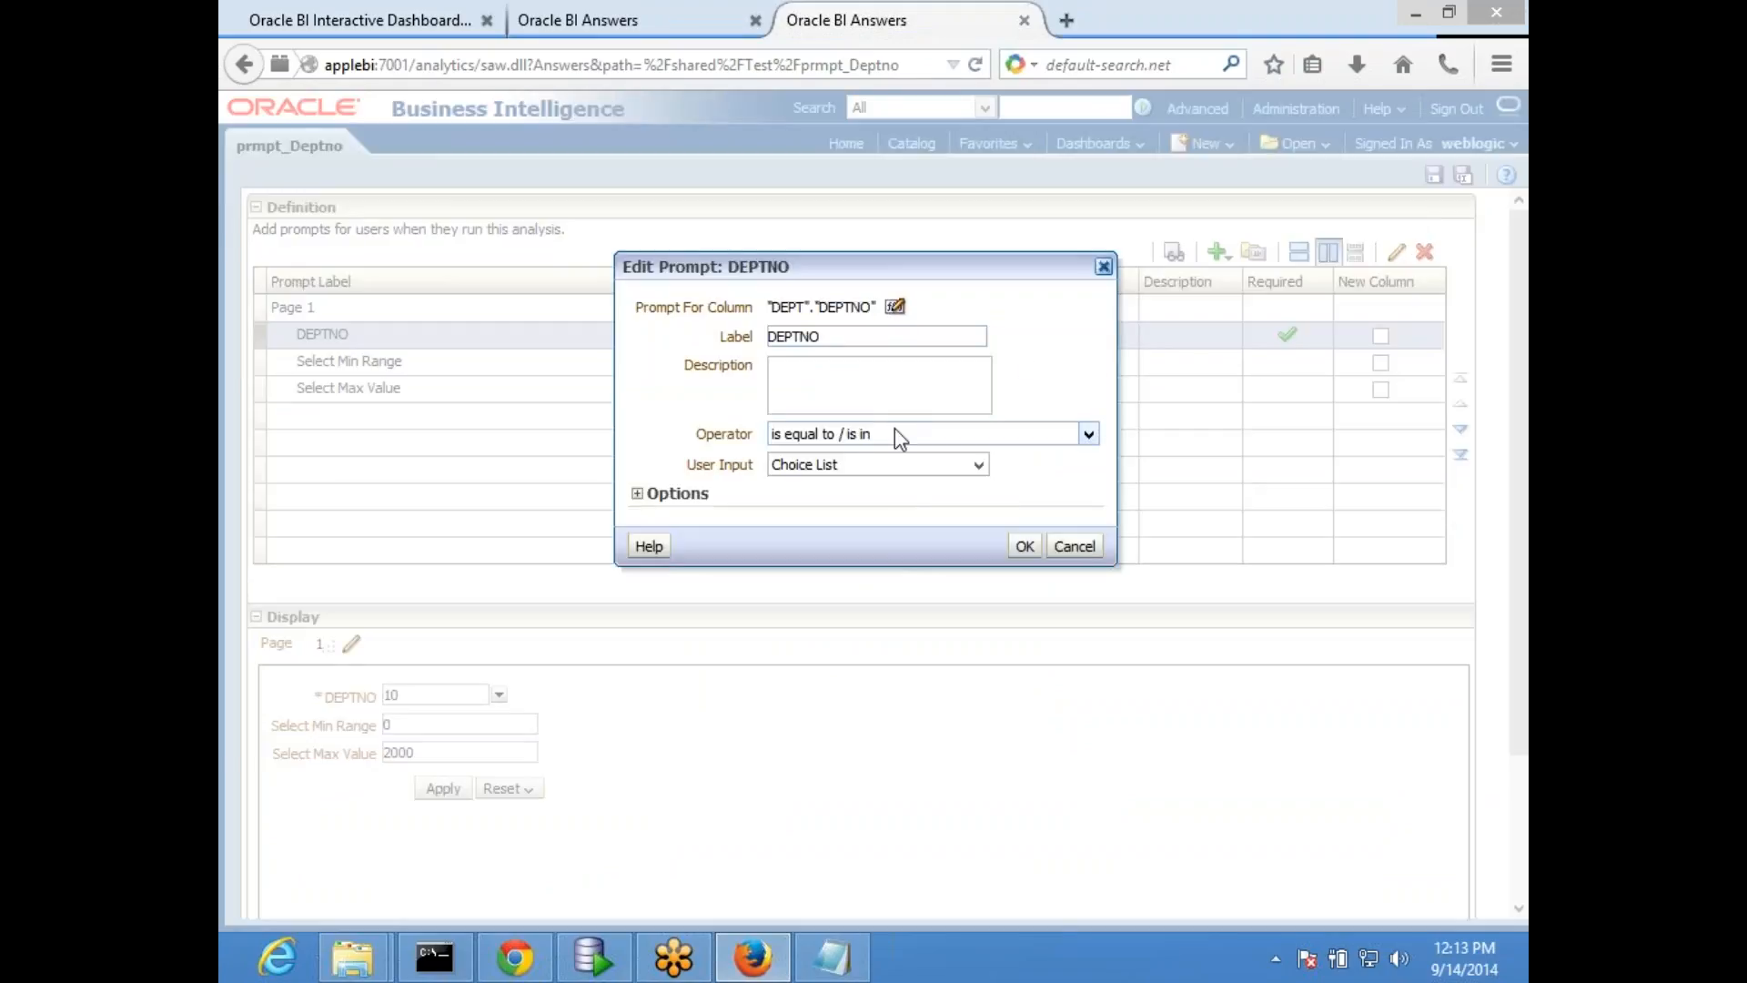
{"action": "left_click", "coordinate": [978, 466]}
{"action": "left_click", "coordinate": [851, 517]}
{"action": "left_click", "coordinate": [638, 494]}
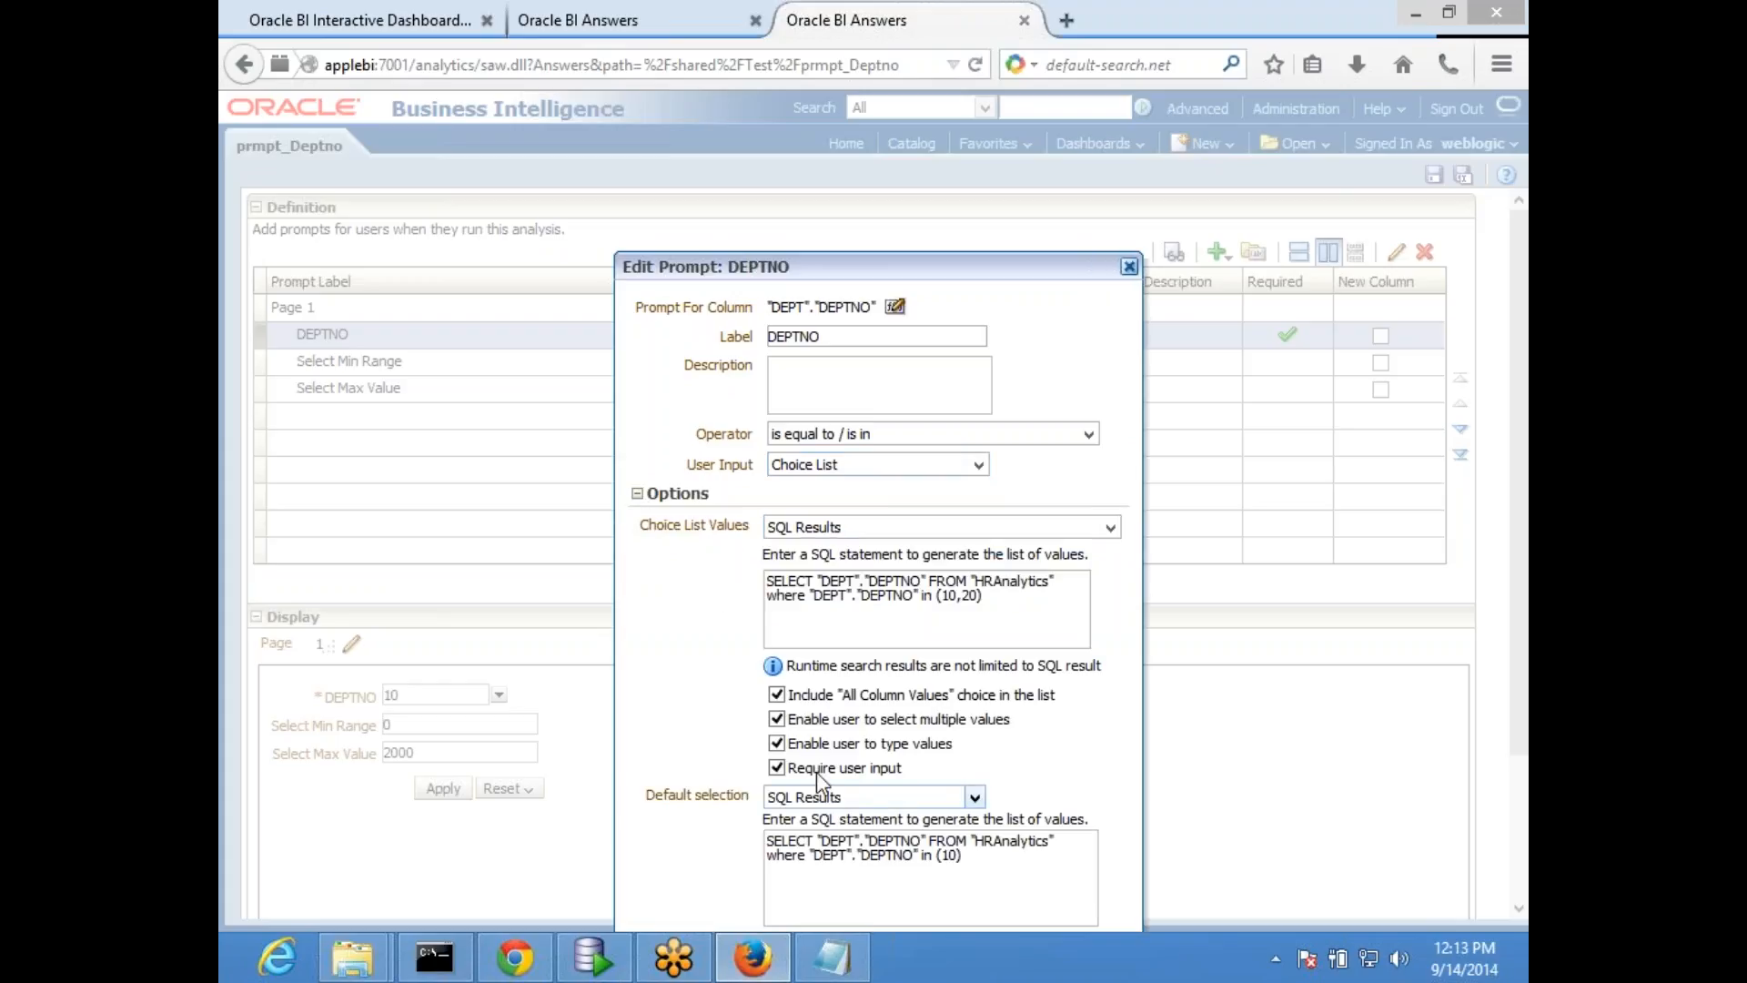
{"action": "left_click", "coordinate": [776, 695]}
{"action": "left_click", "coordinate": [776, 719]}
{"action": "left_click_drag", "start_coordinate": [901, 267], "coordinate": [1002, 133]}
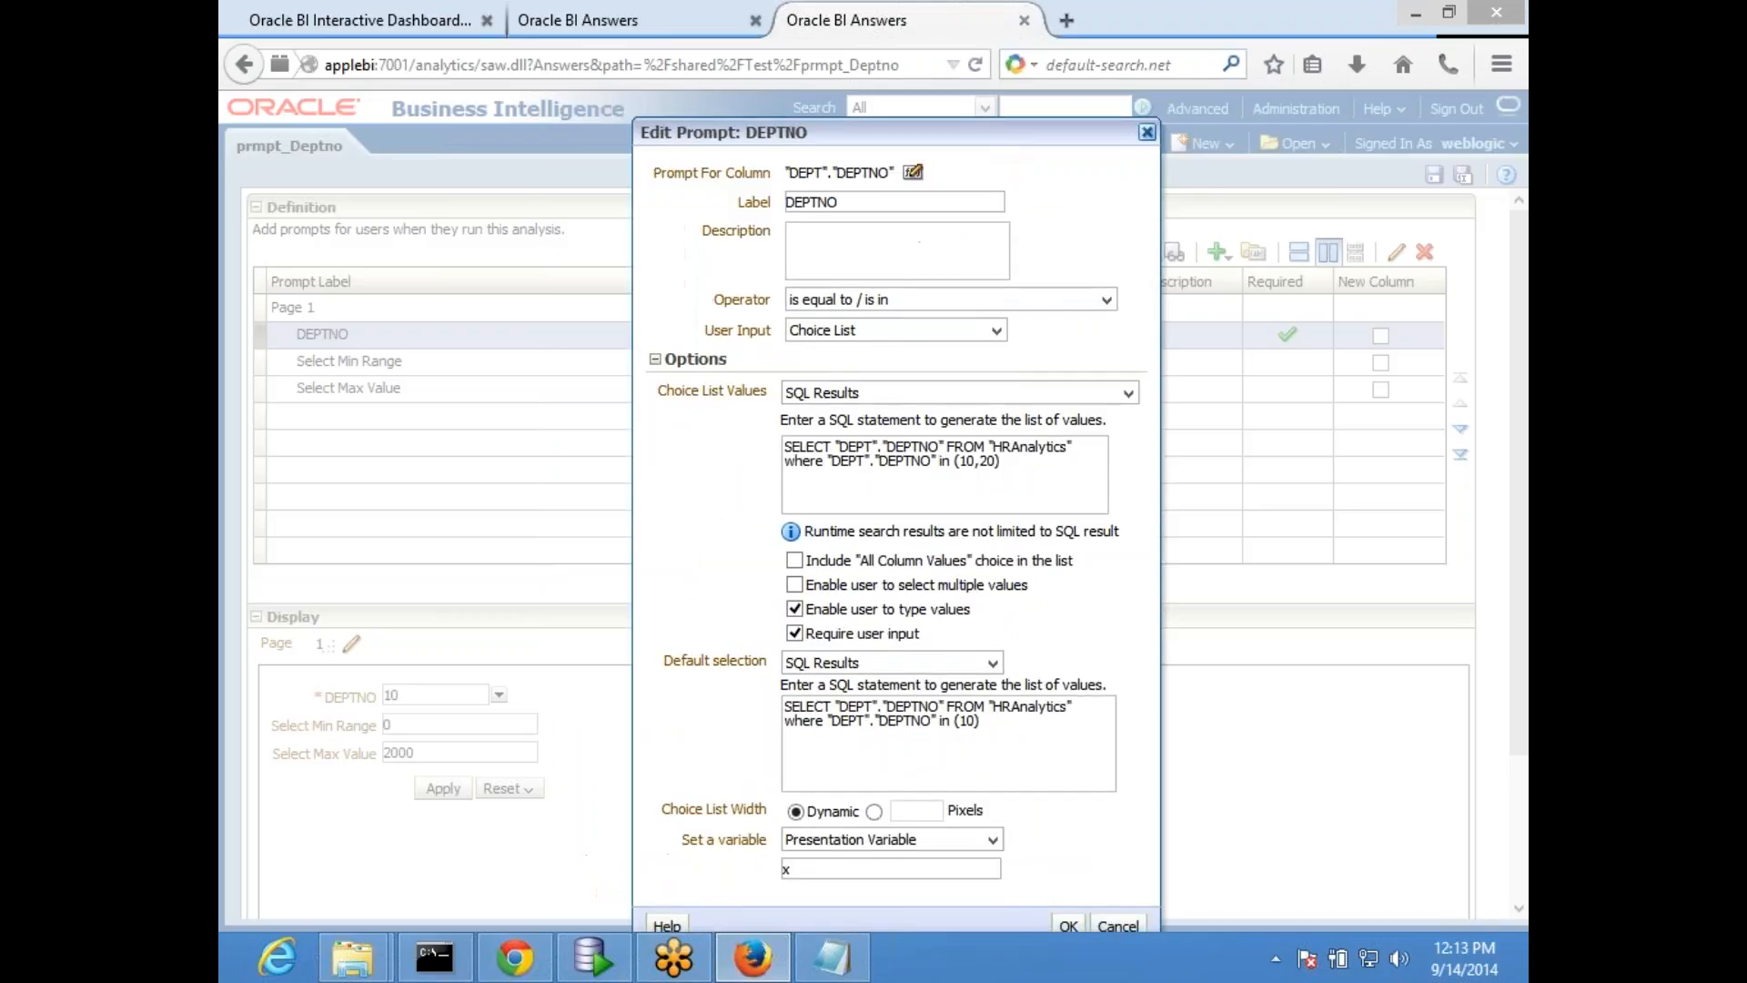
{"action": "left_click", "coordinate": [1068, 923]}
{"action": "left_click", "coordinate": [1435, 175]}
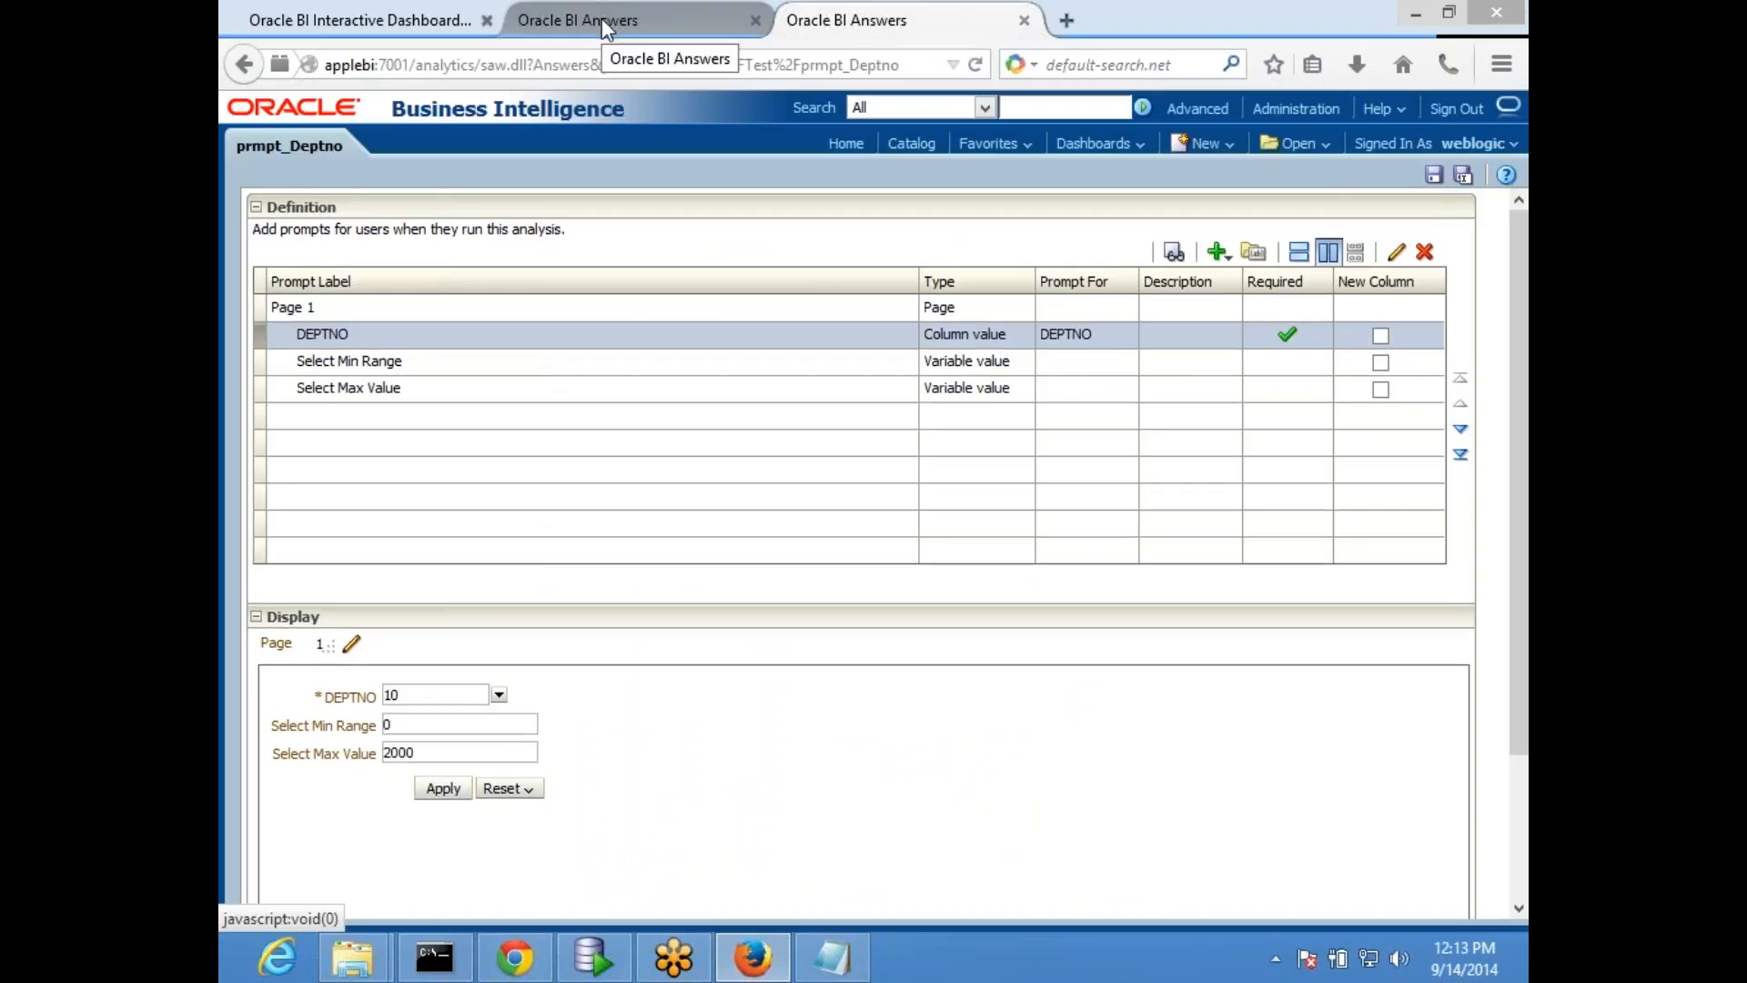
{"action": "left_click", "coordinate": [1433, 175]}
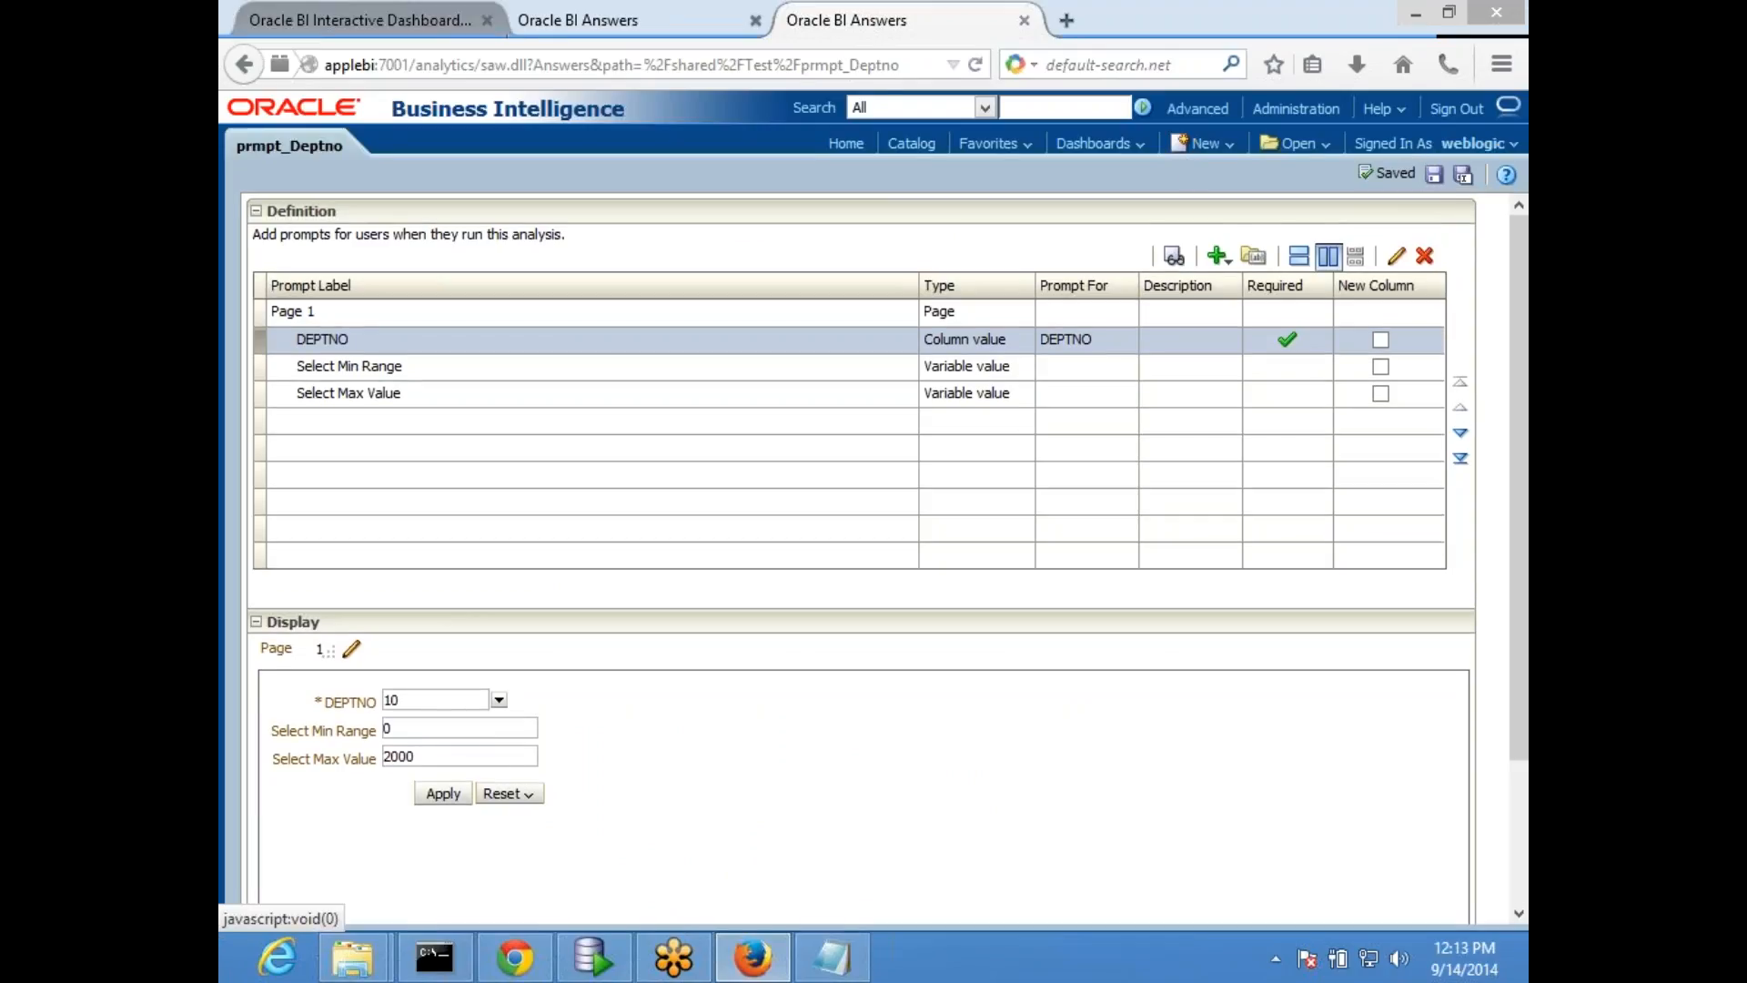
- Rerun the HR dashboard page from edit mode to load the saved prompt, and choose 20 for DEPTNO
{"action": "left_click", "coordinate": [310, 18]}
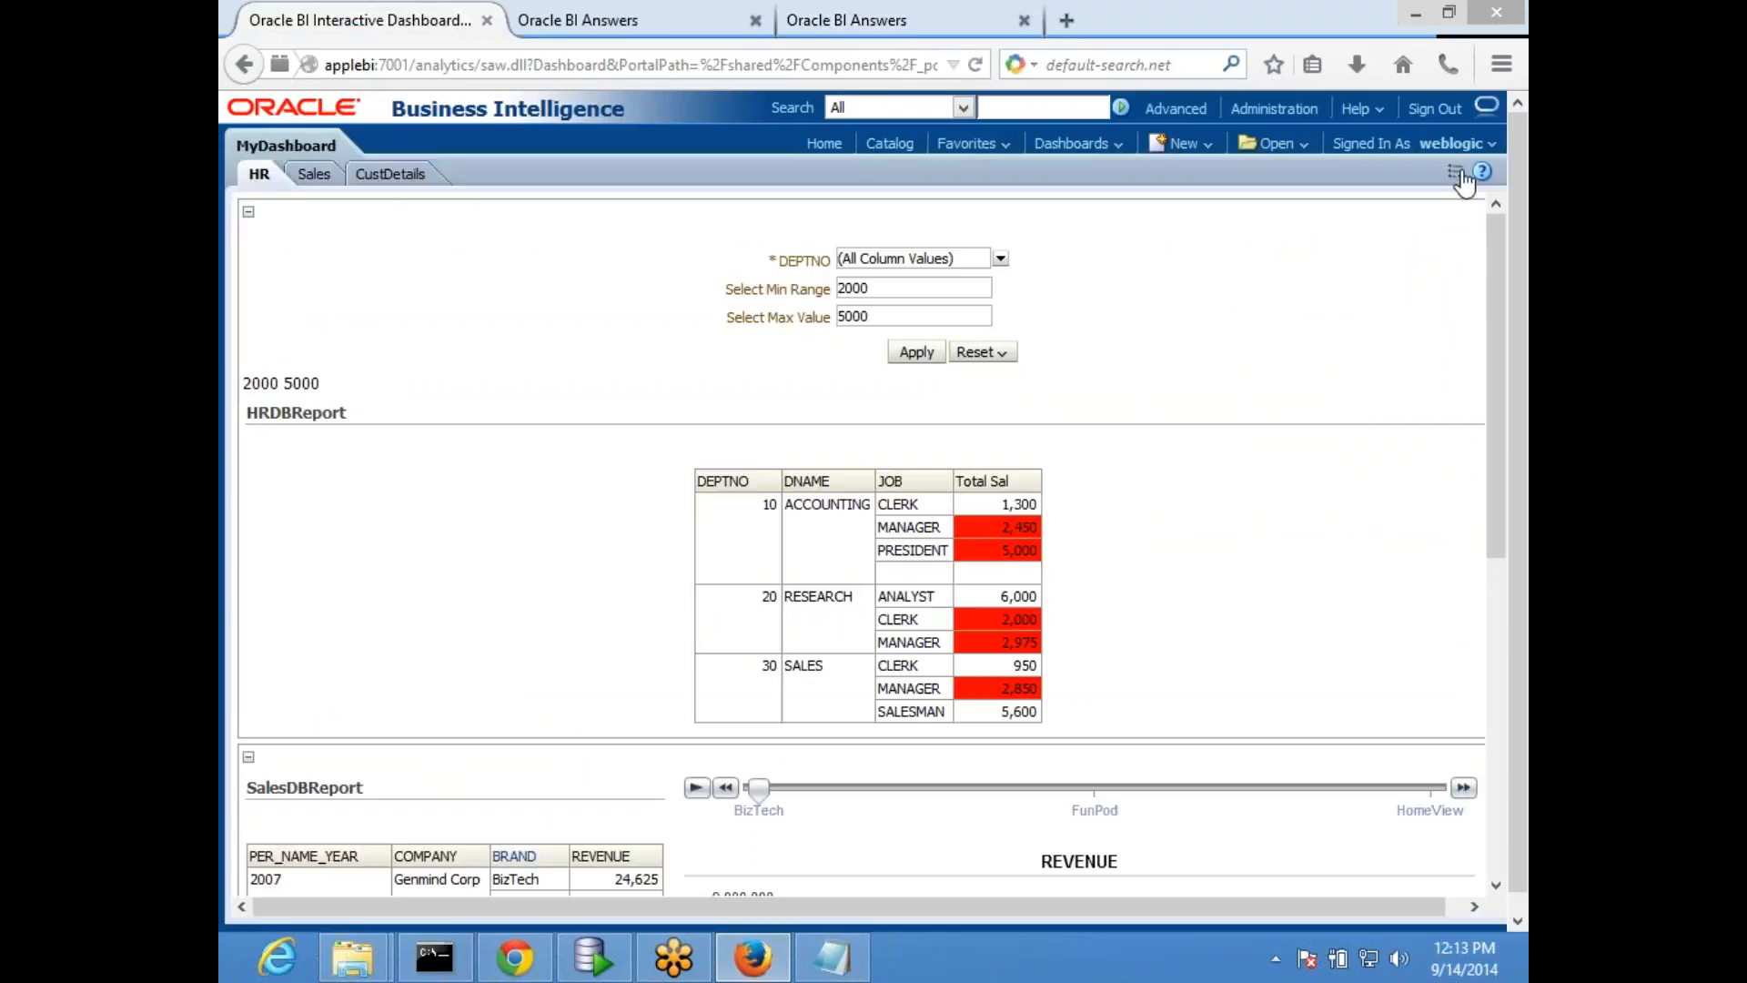
{"action": "left_click", "coordinate": [1463, 179]}
{"action": "left_click", "coordinate": [1315, 196]}
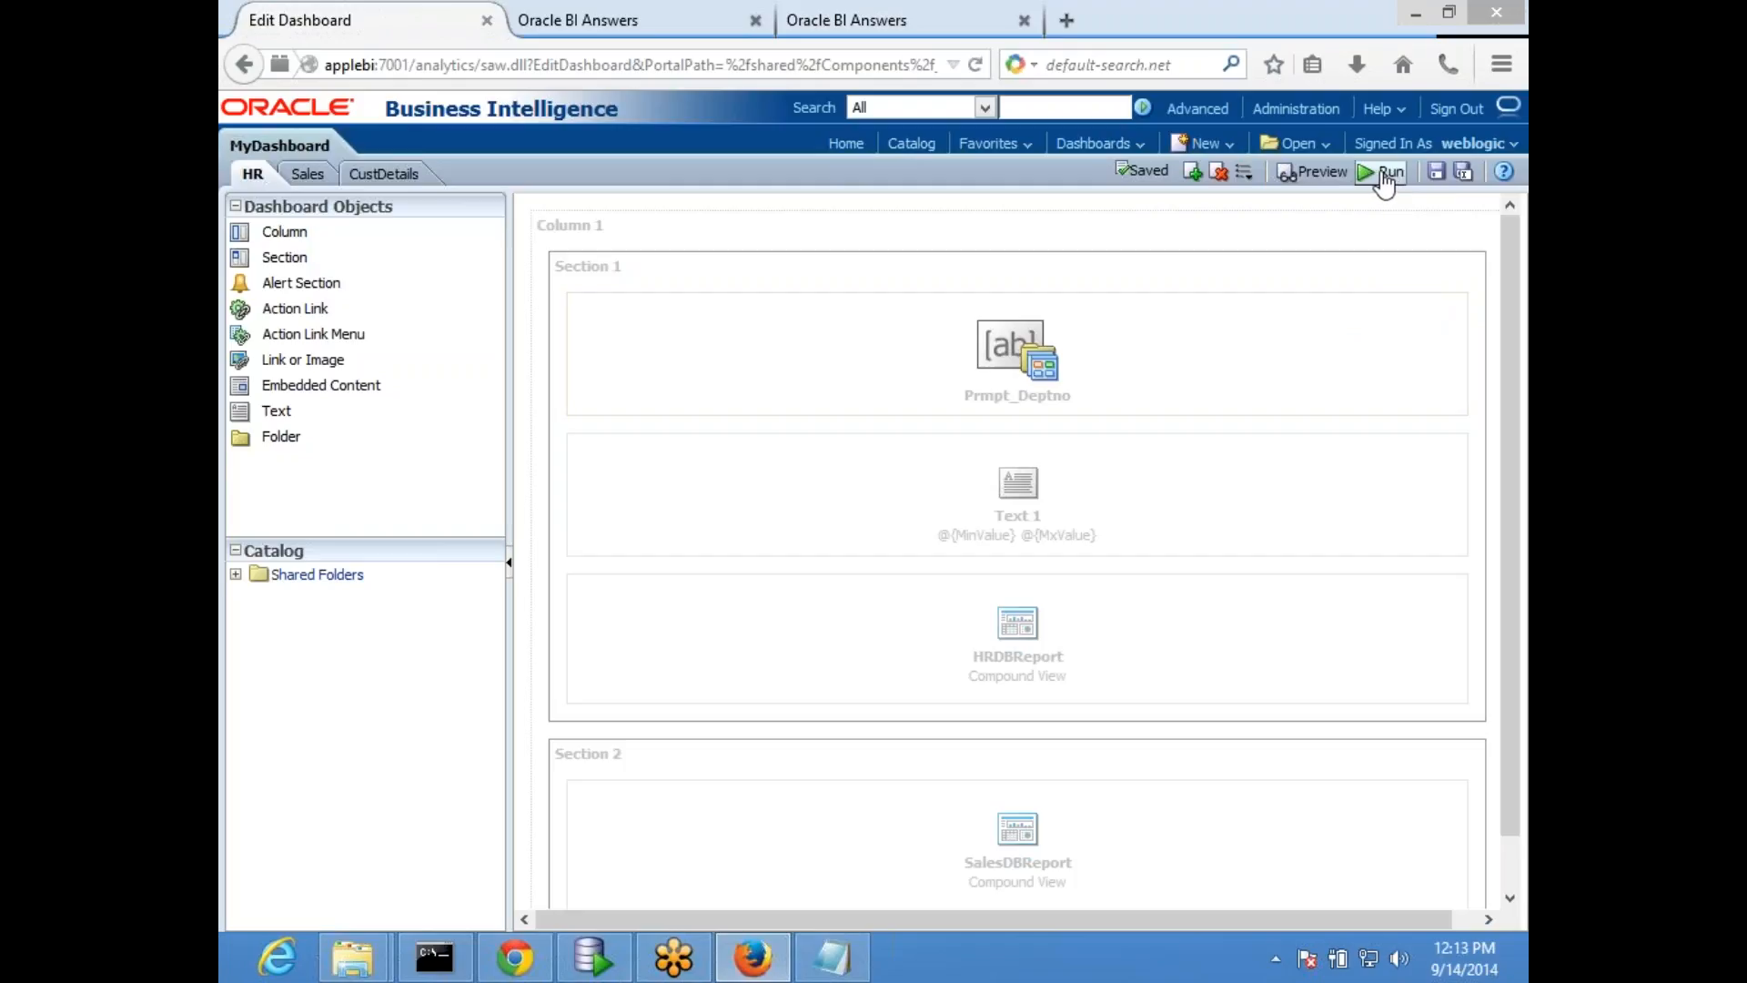
{"action": "left_click", "coordinate": [1384, 175]}
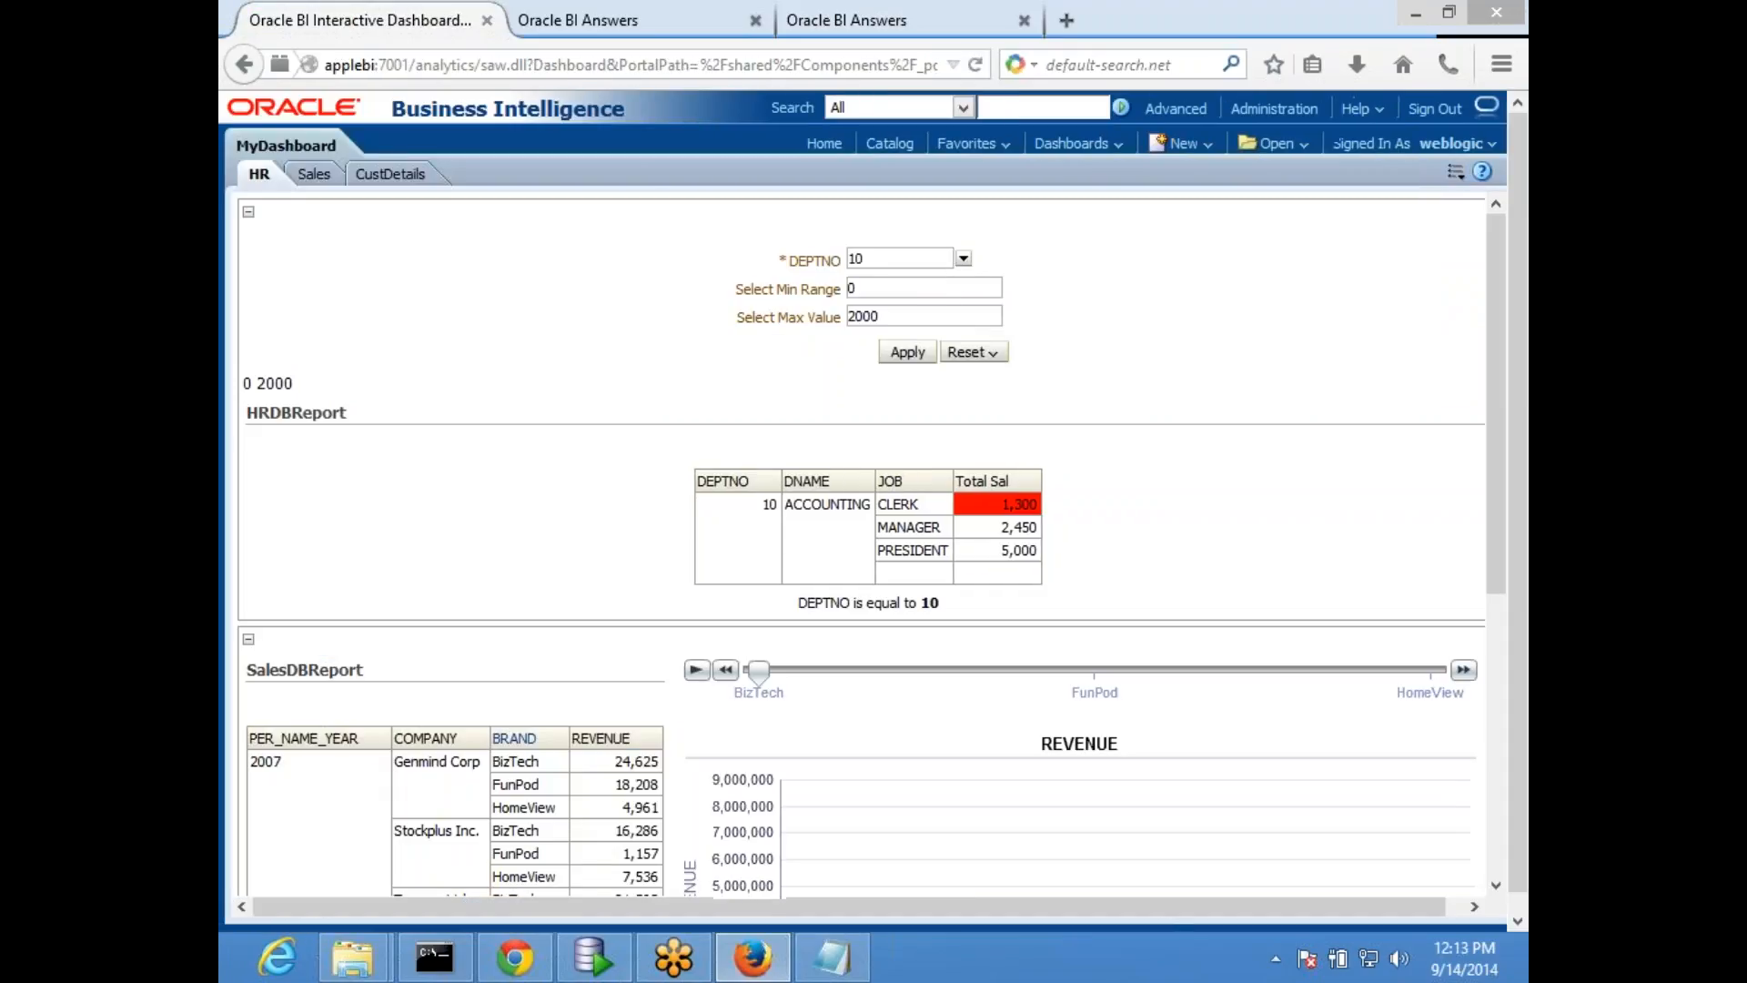
{"action": "left_click", "coordinate": [964, 258]}
{"action": "left_click", "coordinate": [888, 309]}
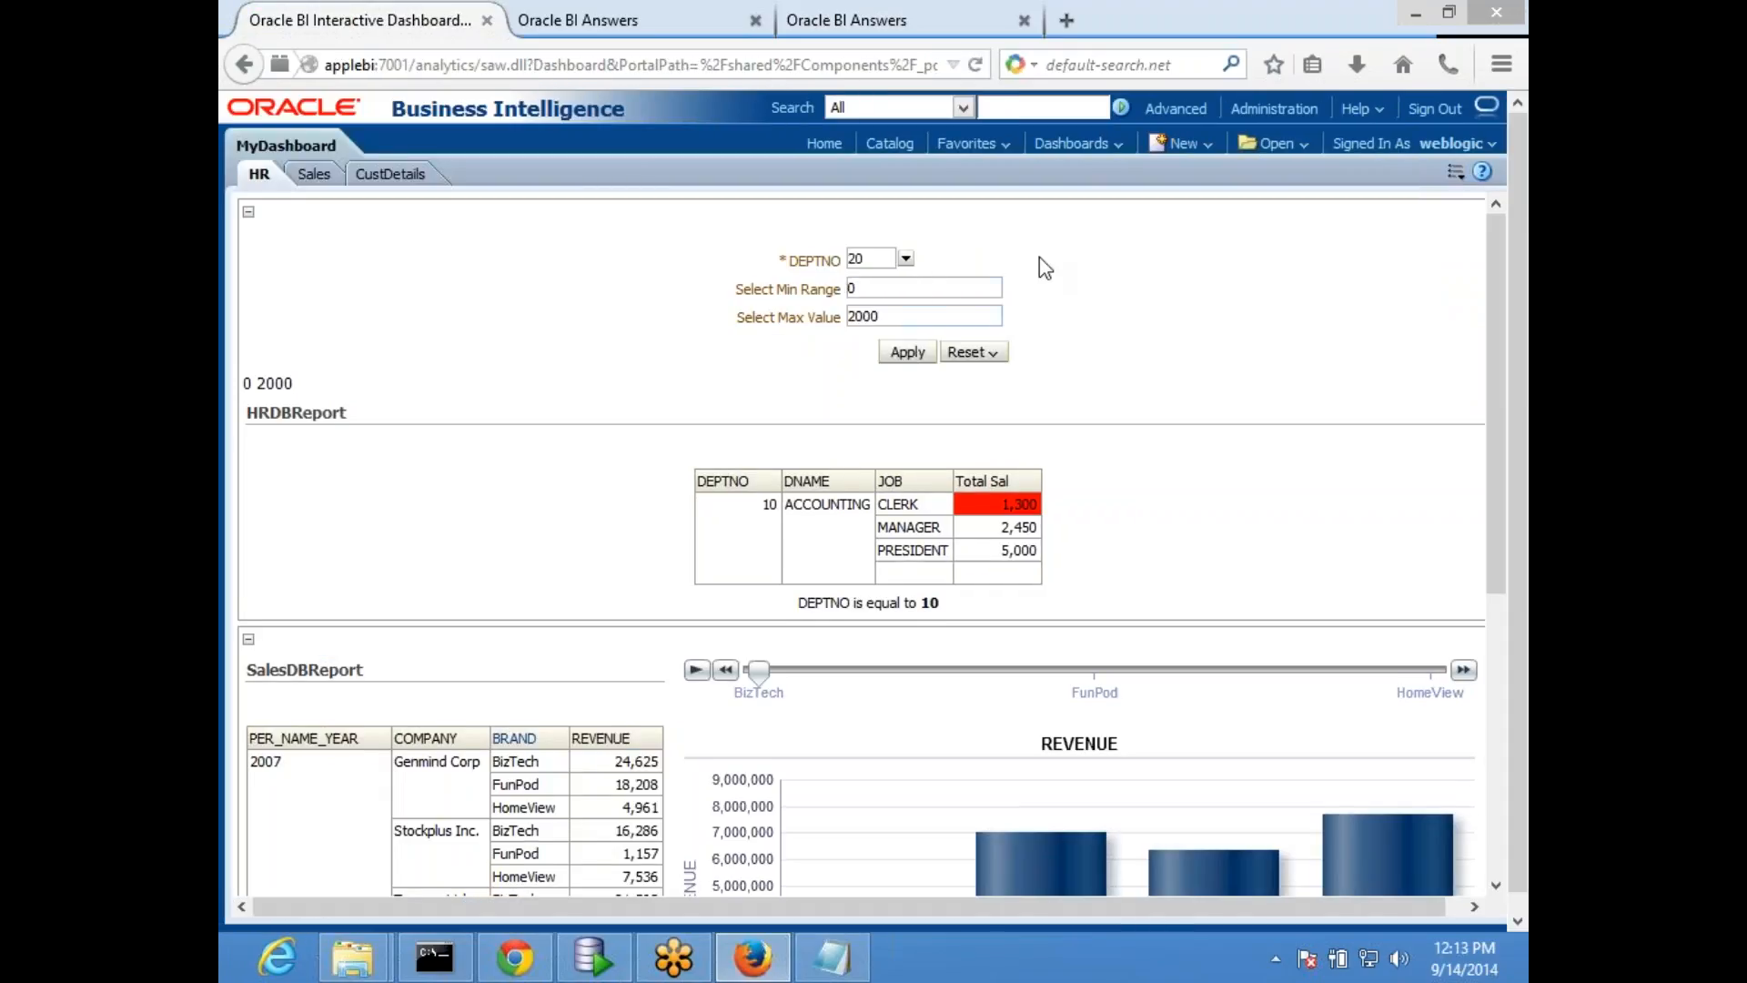
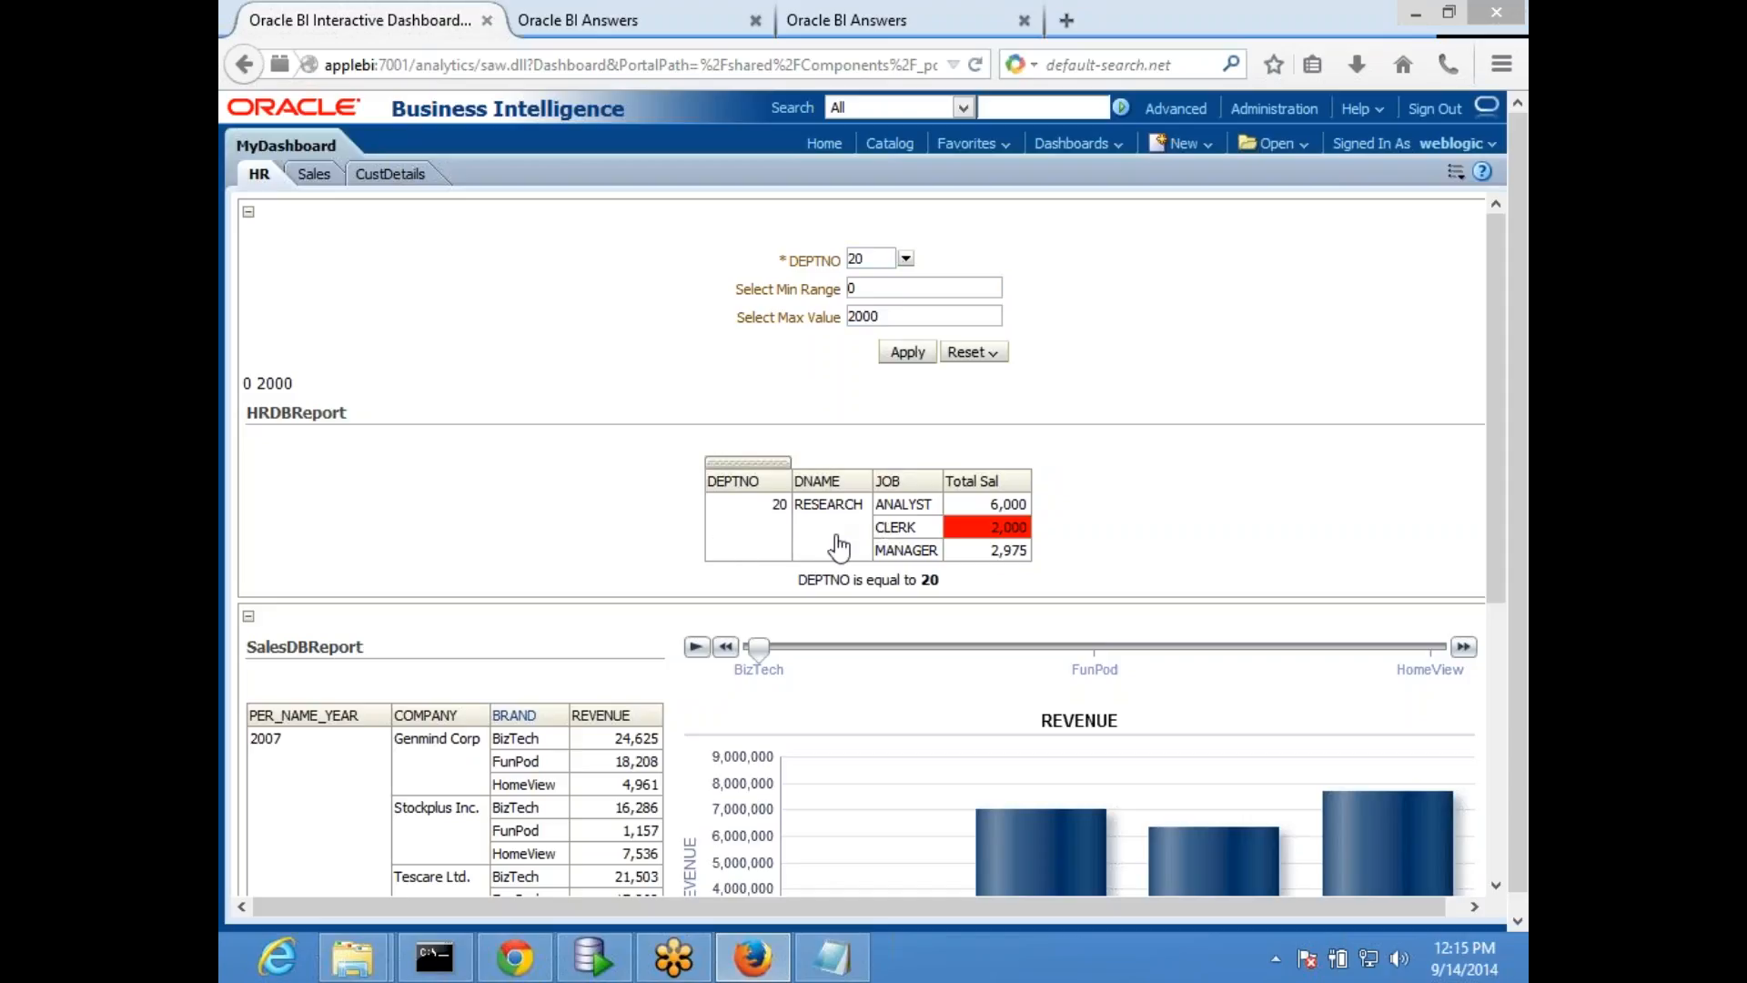
- In the HRDBReport analysis, set the DEPTNO filter to is equal to / is in with presentation variable x, and save the analysis
{"action": "left_click", "coordinate": [702, 17]}
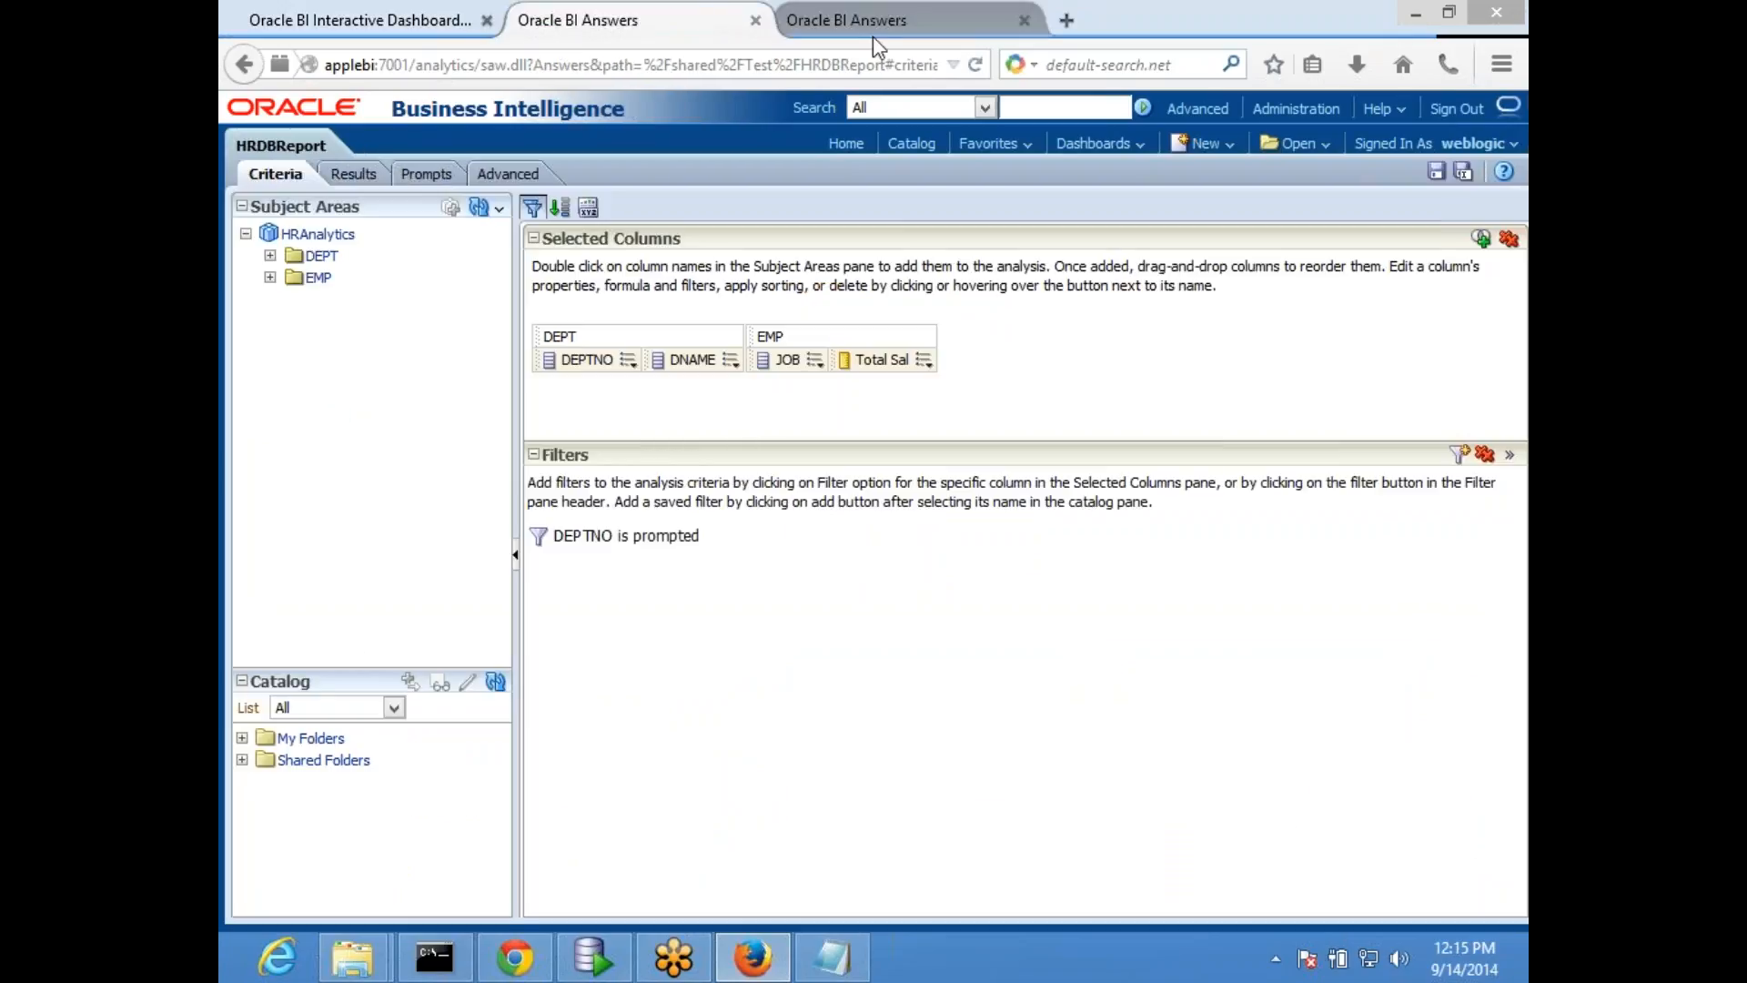
{"action": "left_click", "coordinate": [362, 27]}
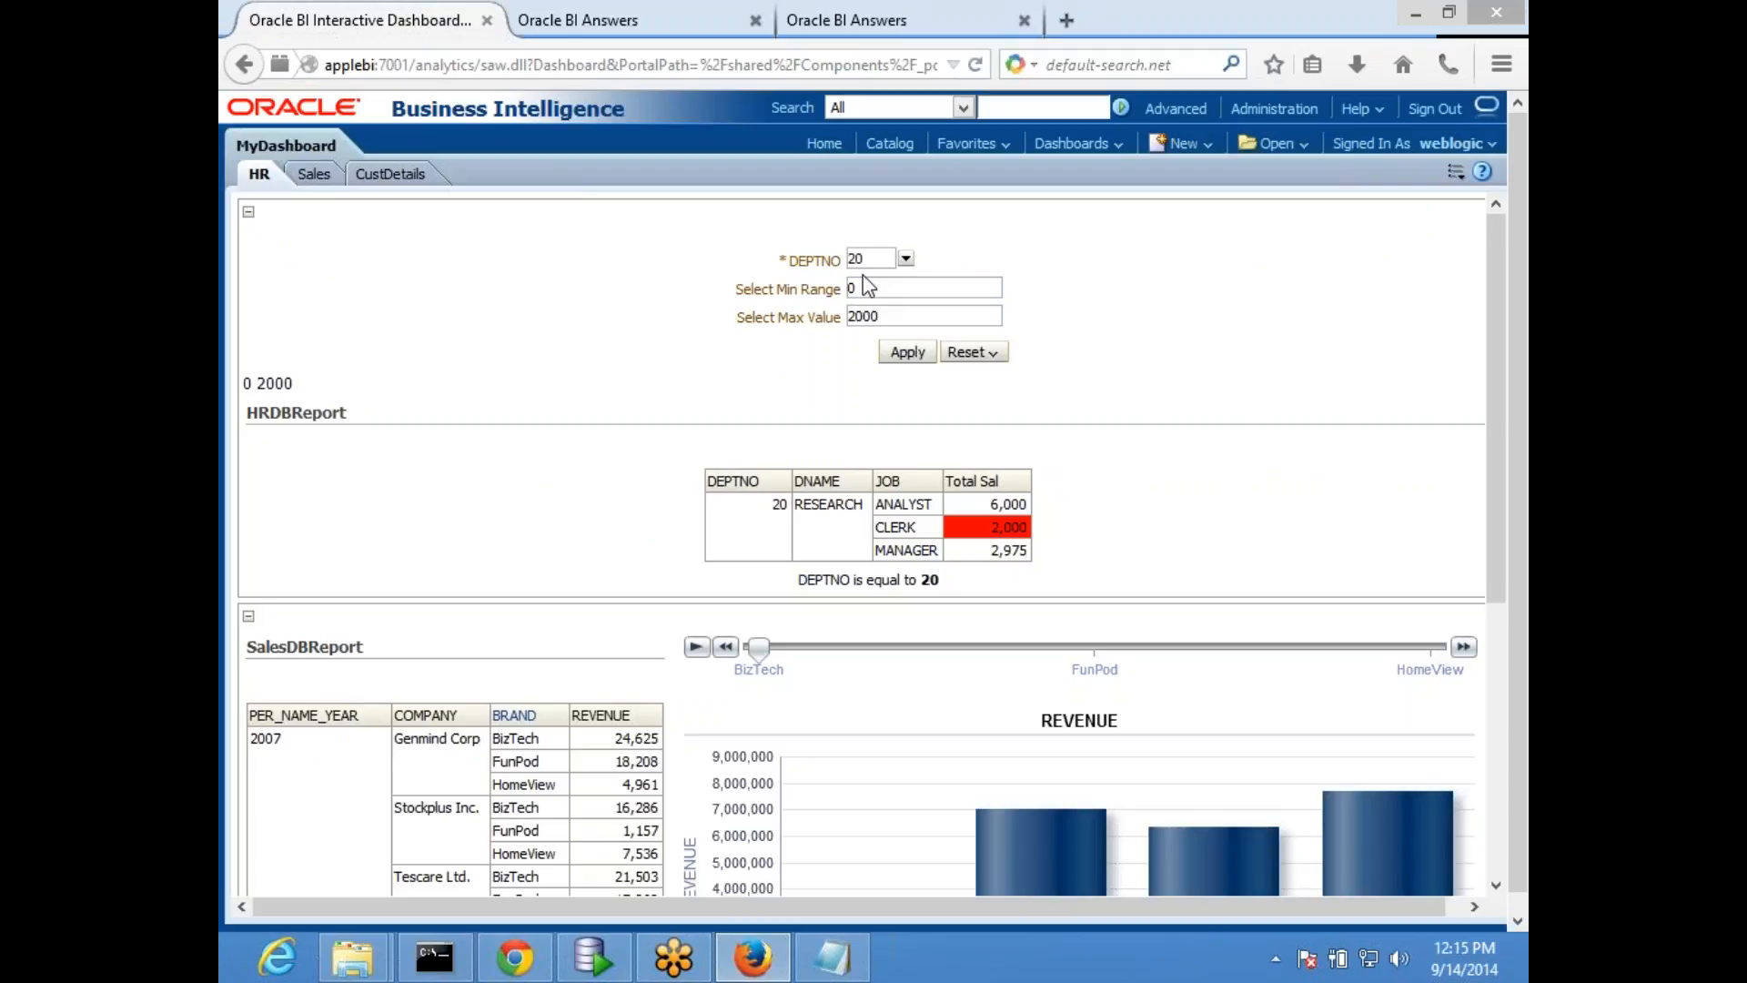
{"action": "left_click", "coordinate": [557, 23]}
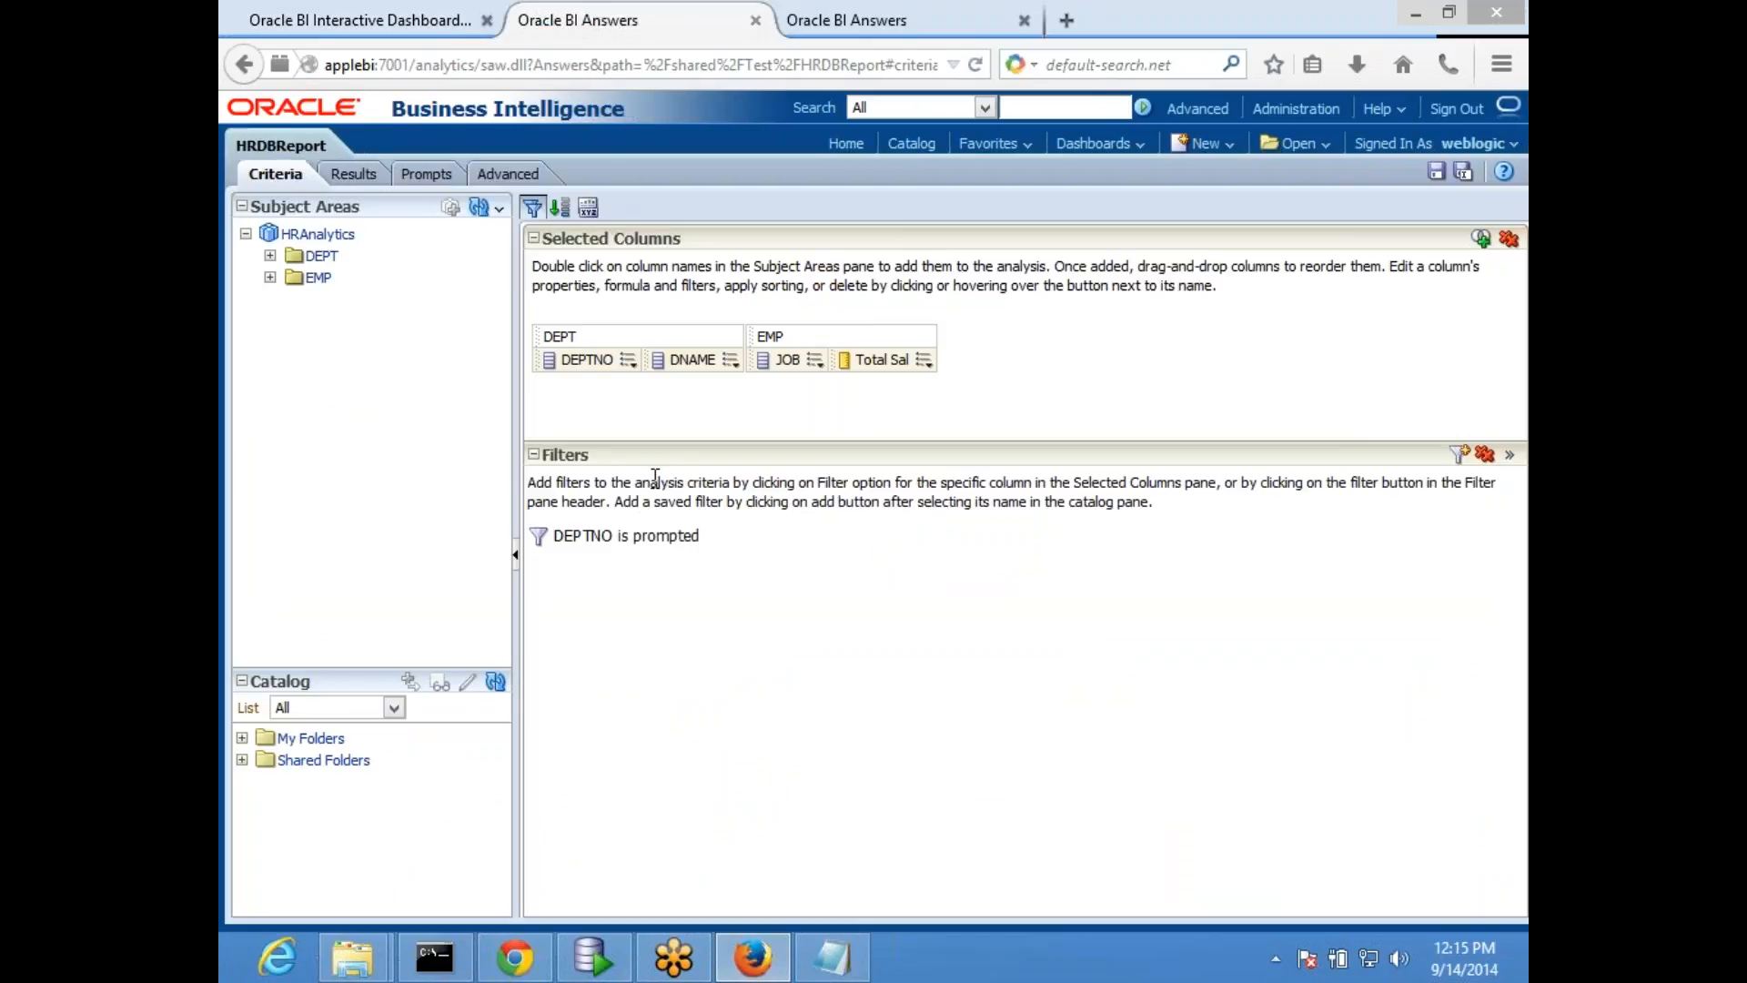
{"action": "mouse_move", "coordinate": [678, 541]}
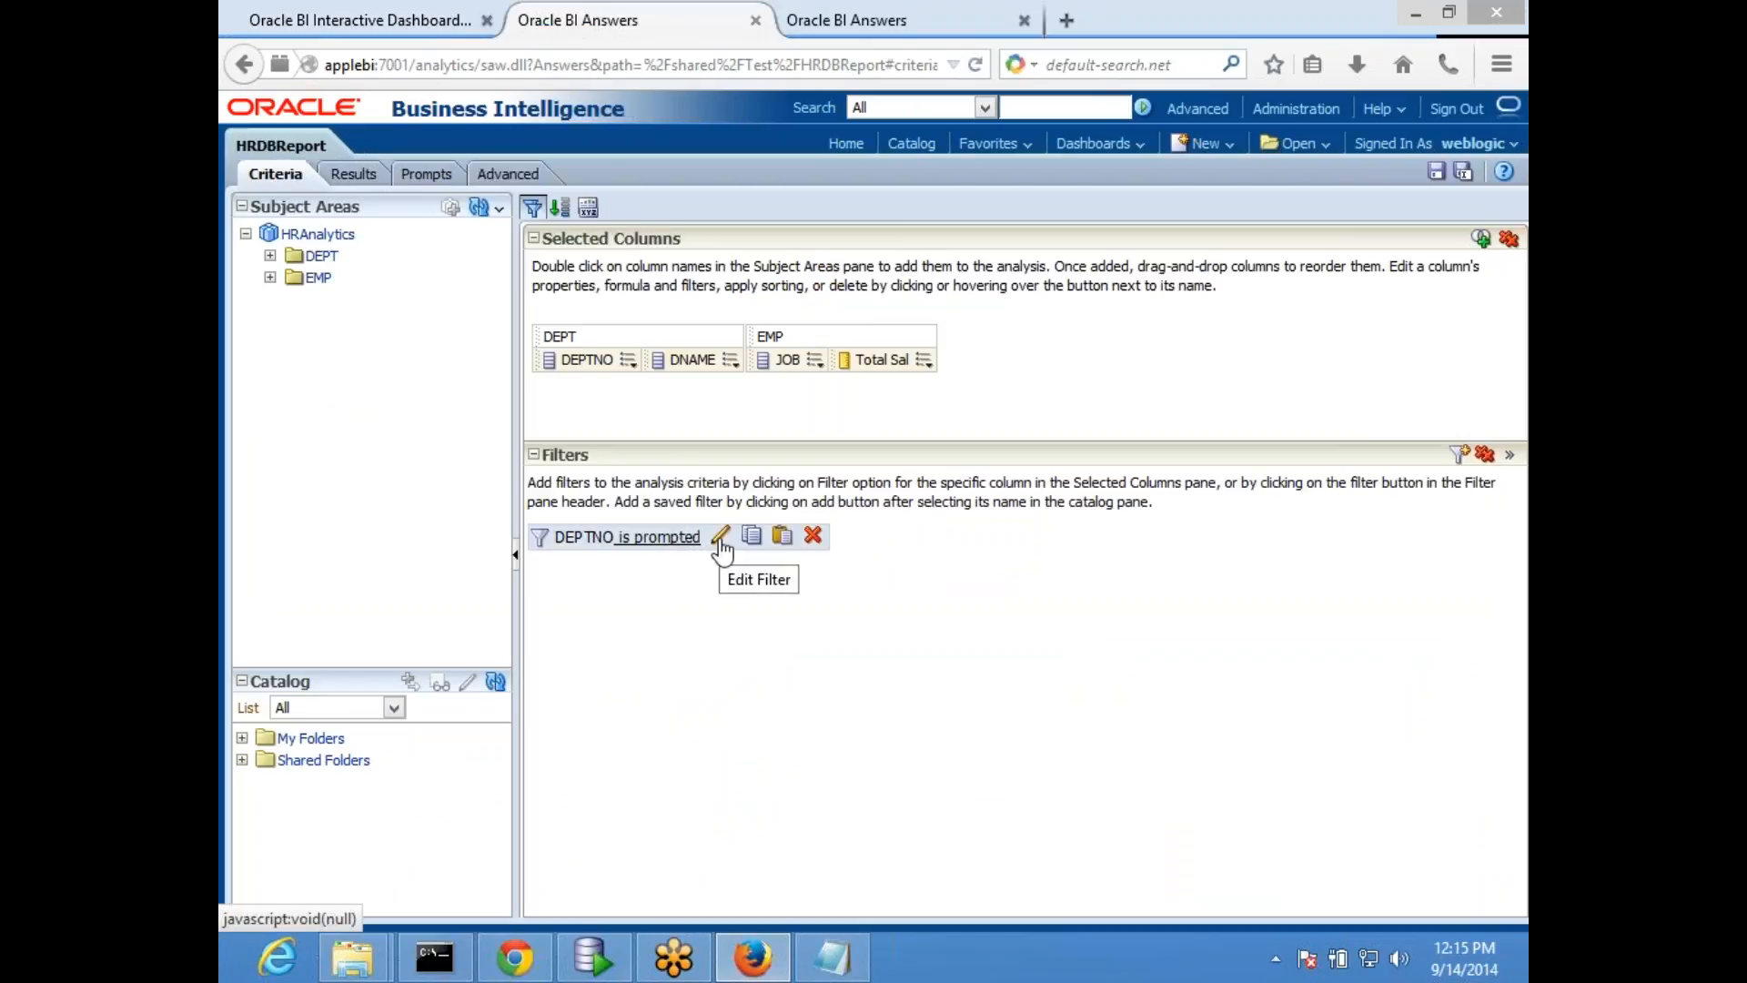
{"action": "left_click", "coordinate": [721, 539]}
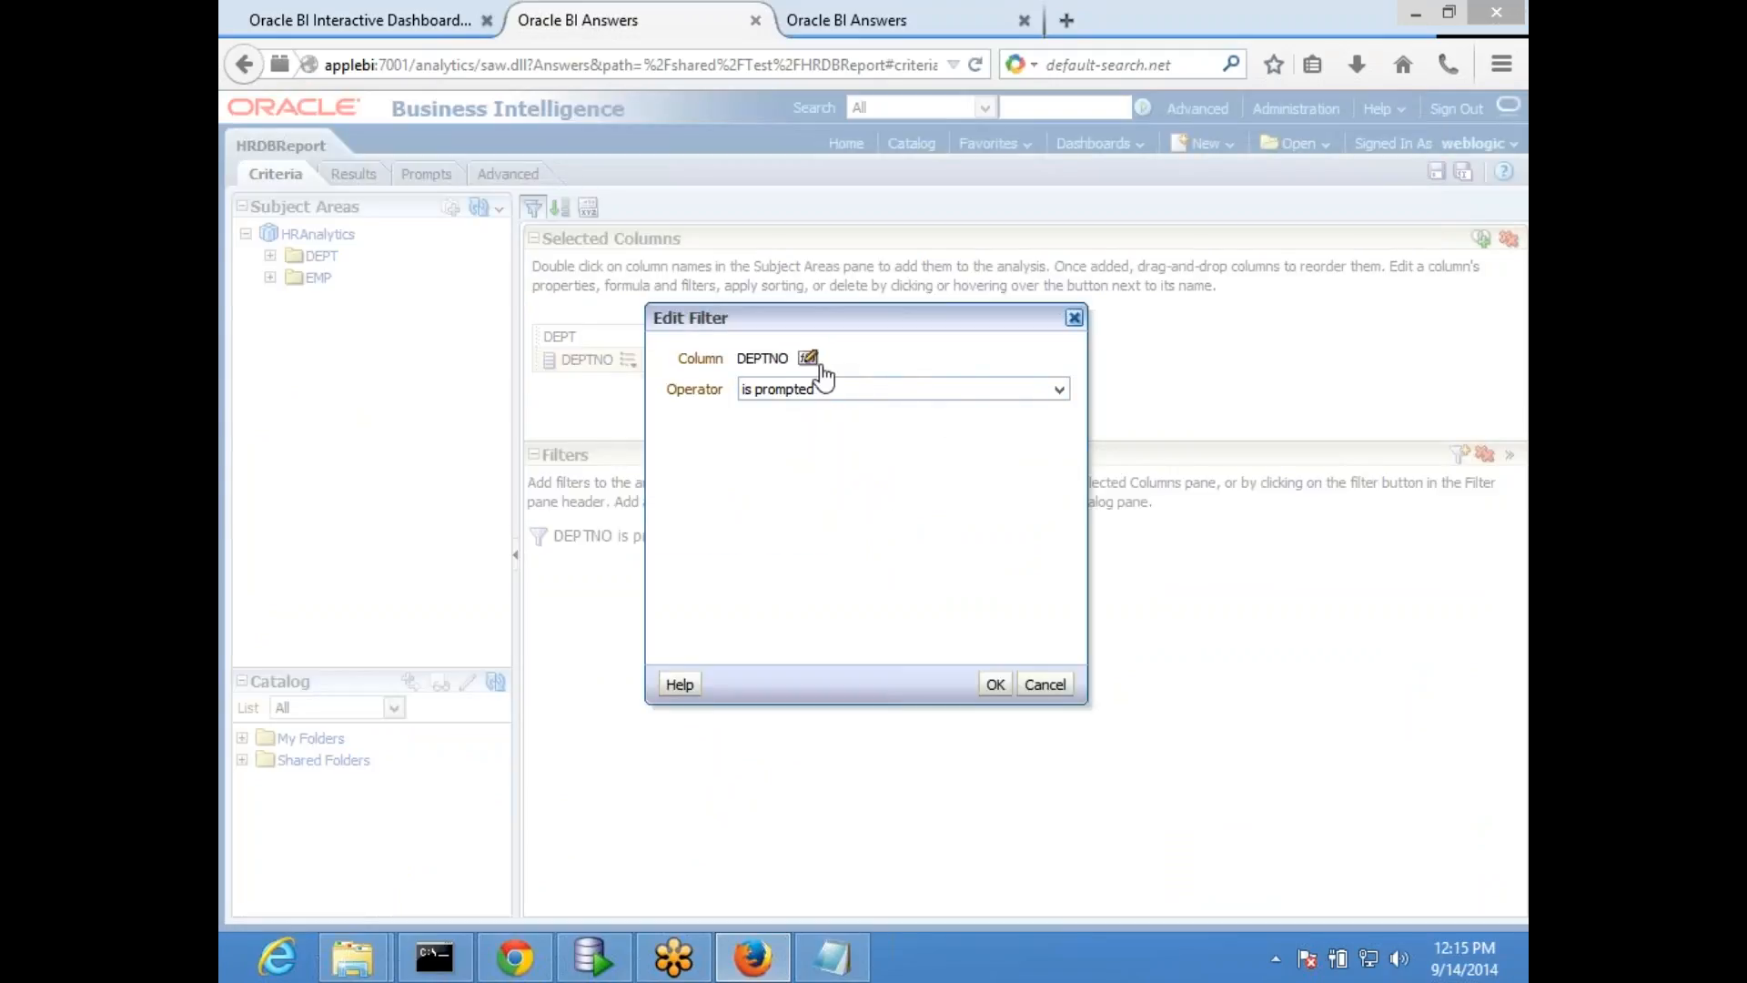
{"action": "left_click", "coordinate": [1056, 389]}
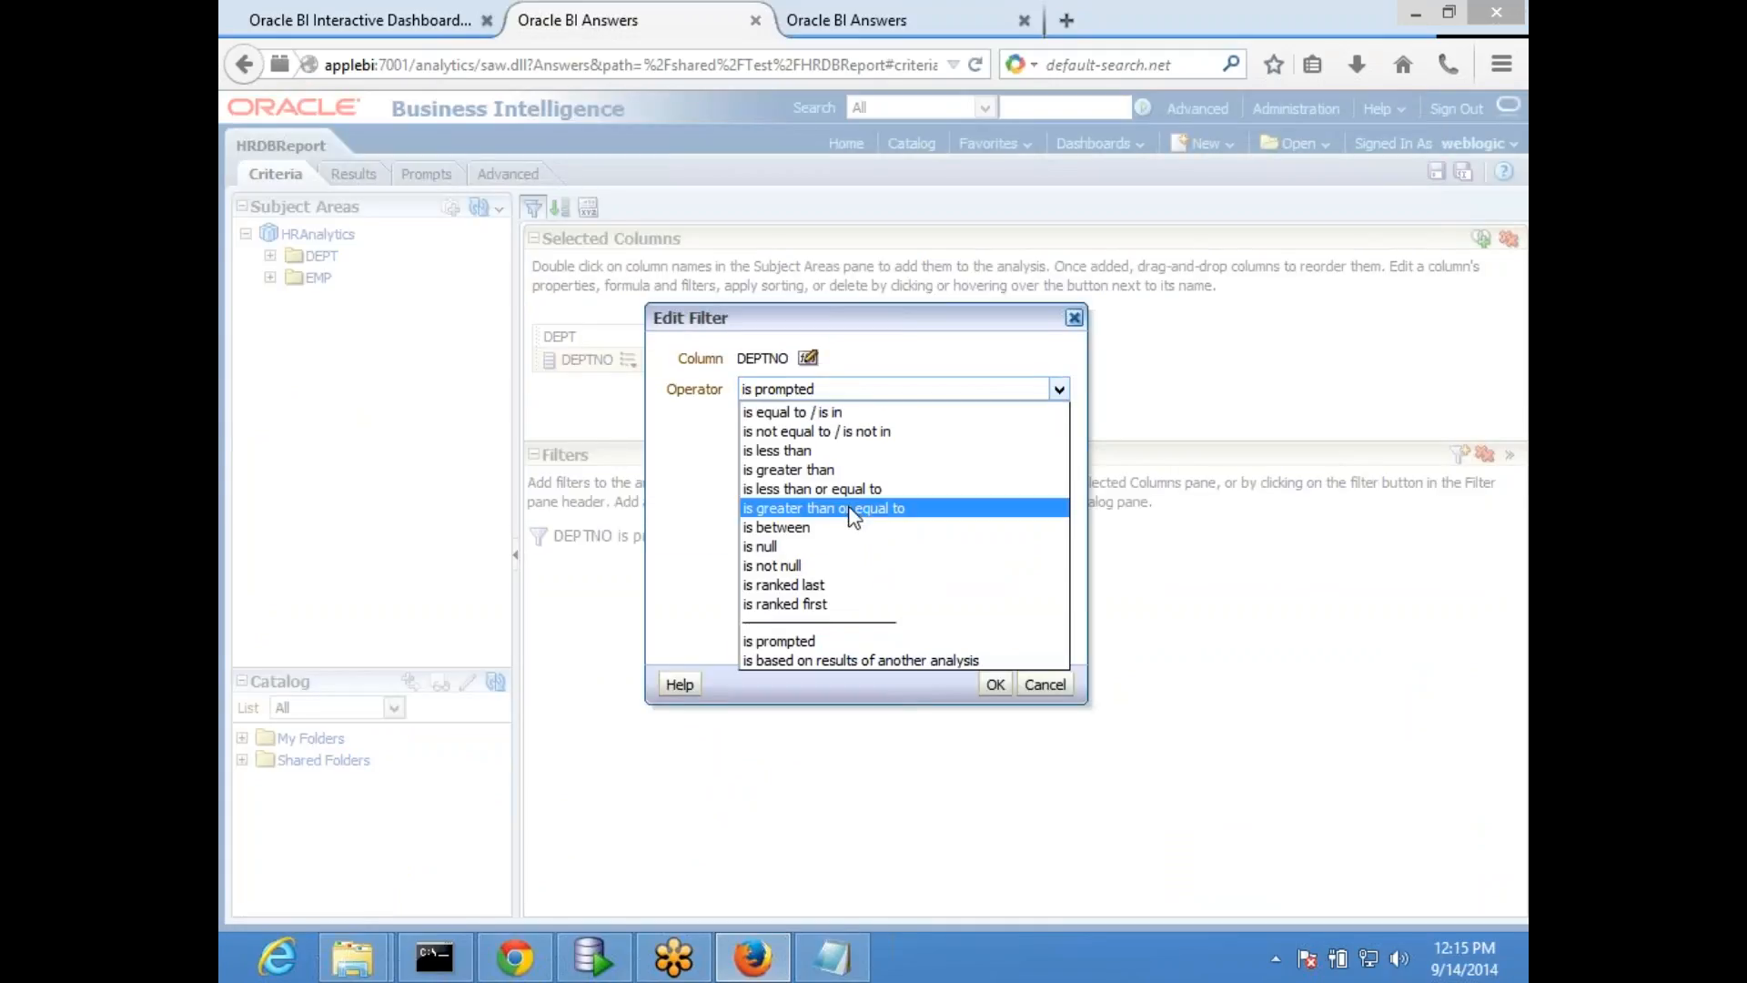
{"action": "left_click", "coordinate": [799, 412]}
{"action": "left_click", "coordinate": [813, 450]}
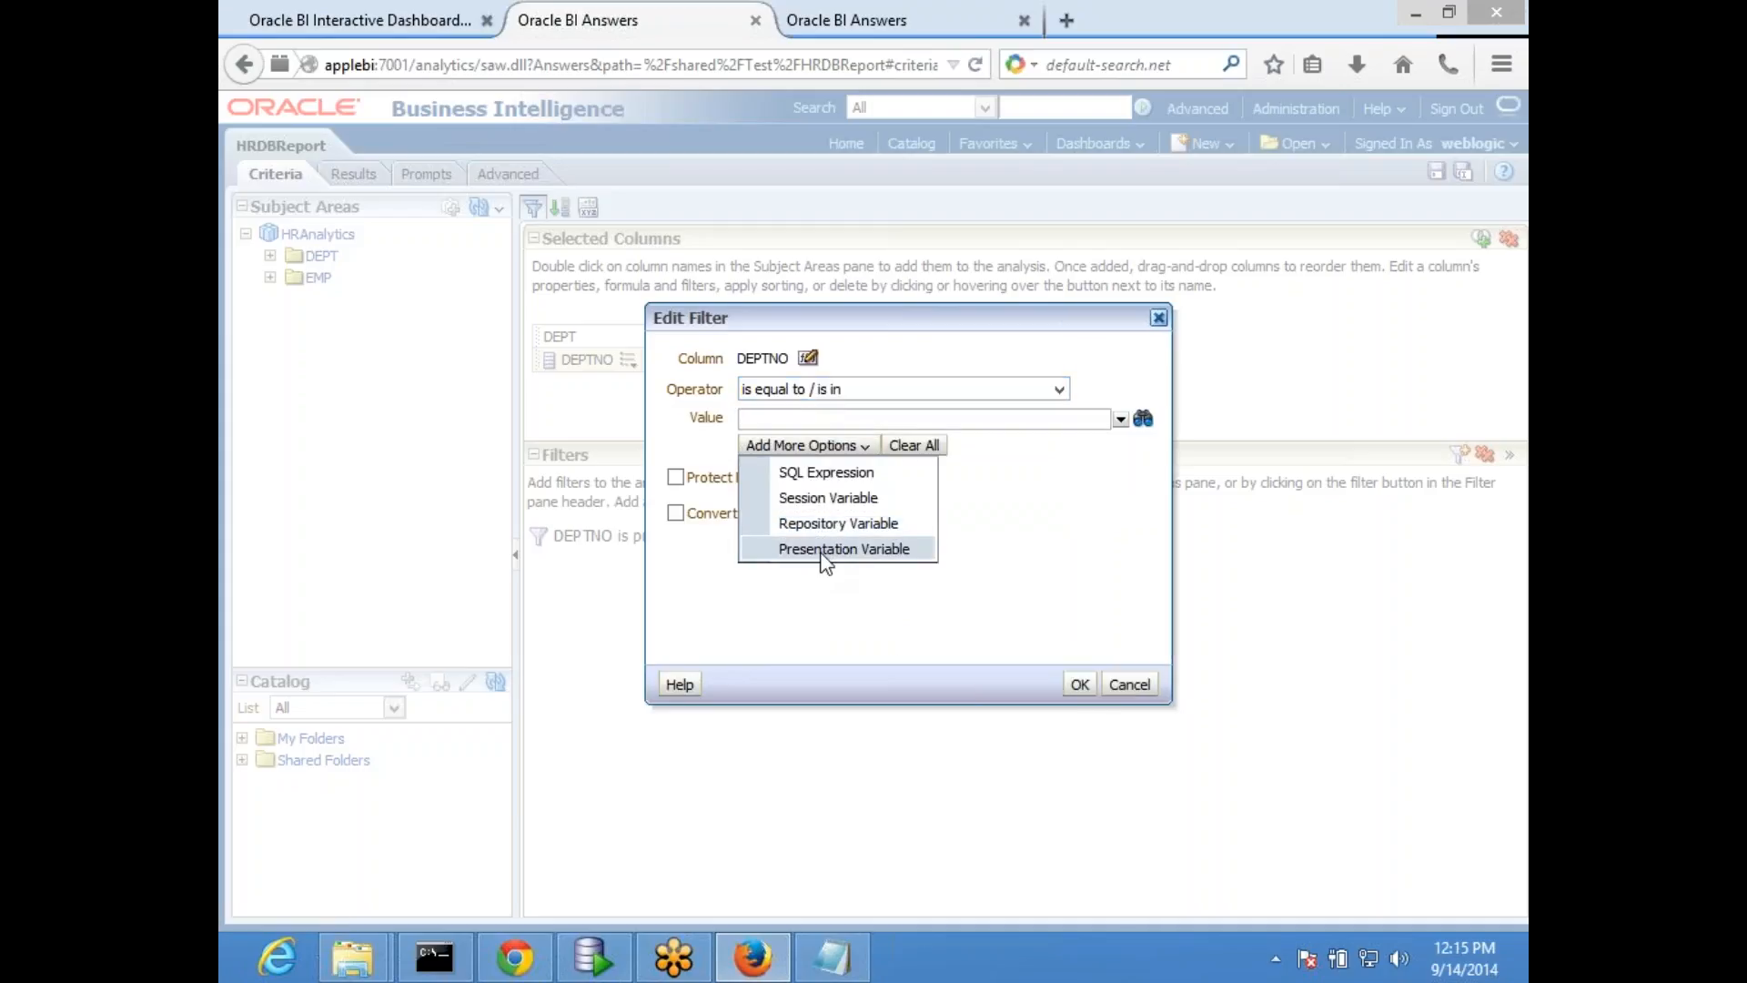
{"action": "left_click", "coordinate": [822, 548]}
{"action": "left_click", "coordinate": [818, 445]}
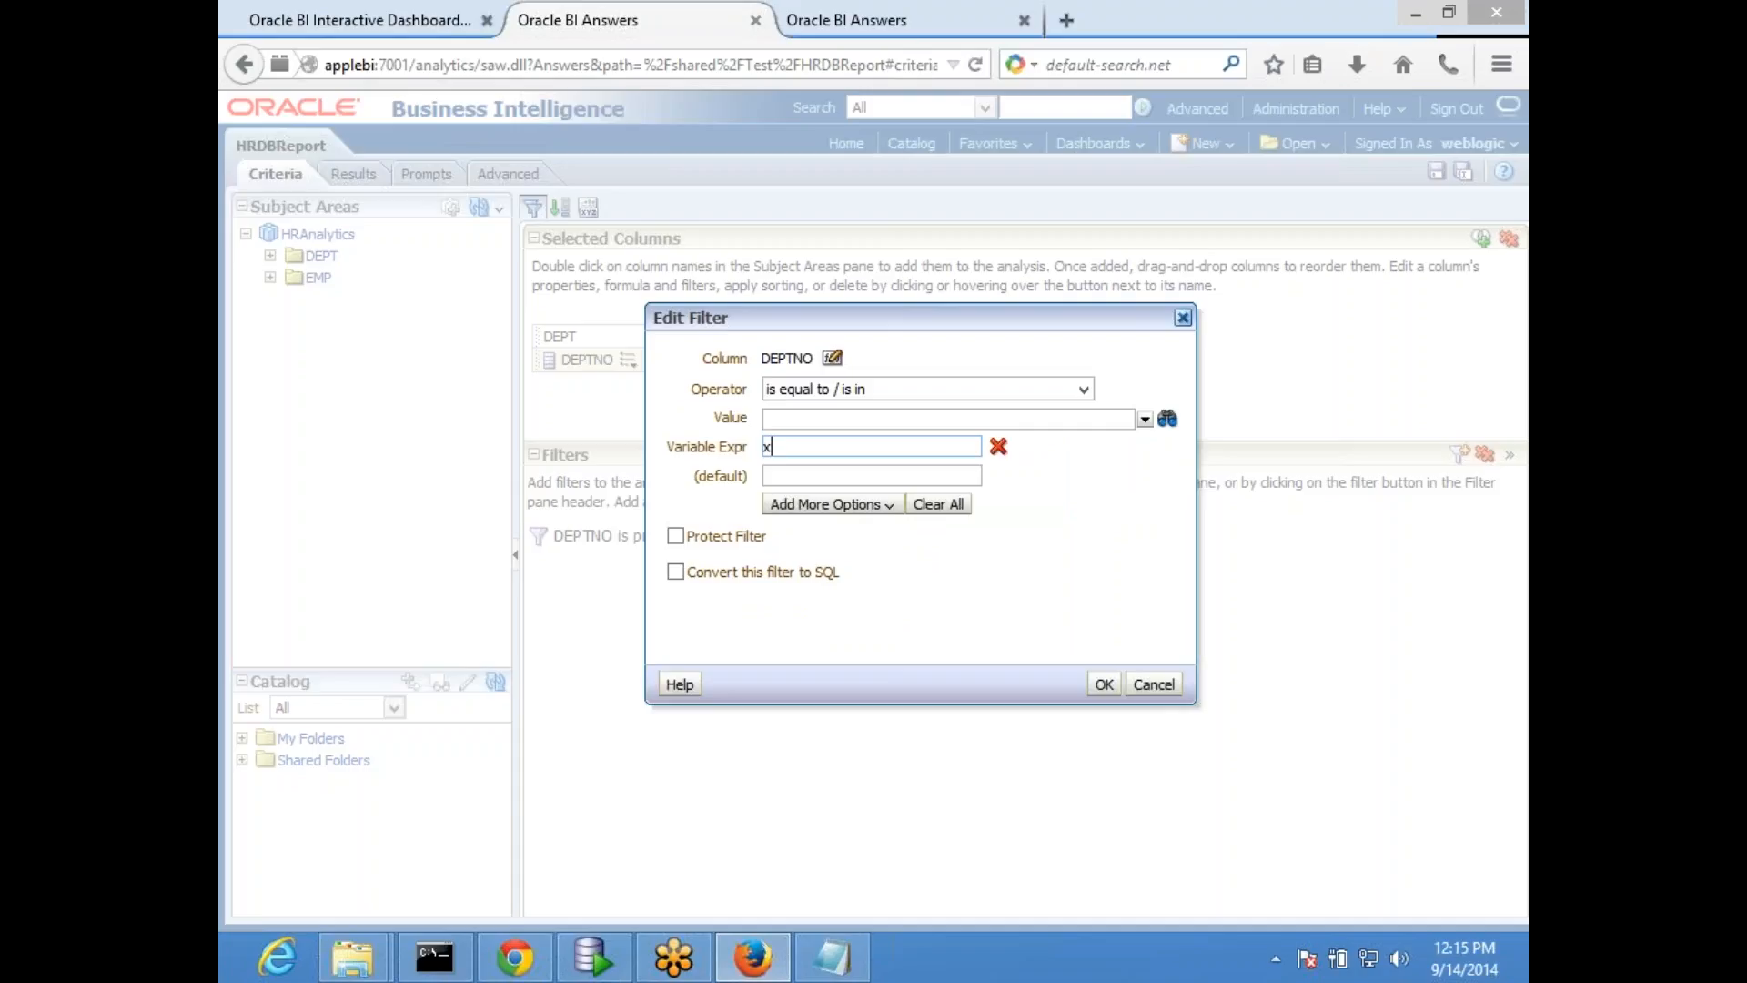
{"action": "left_click", "coordinate": [1104, 687]}
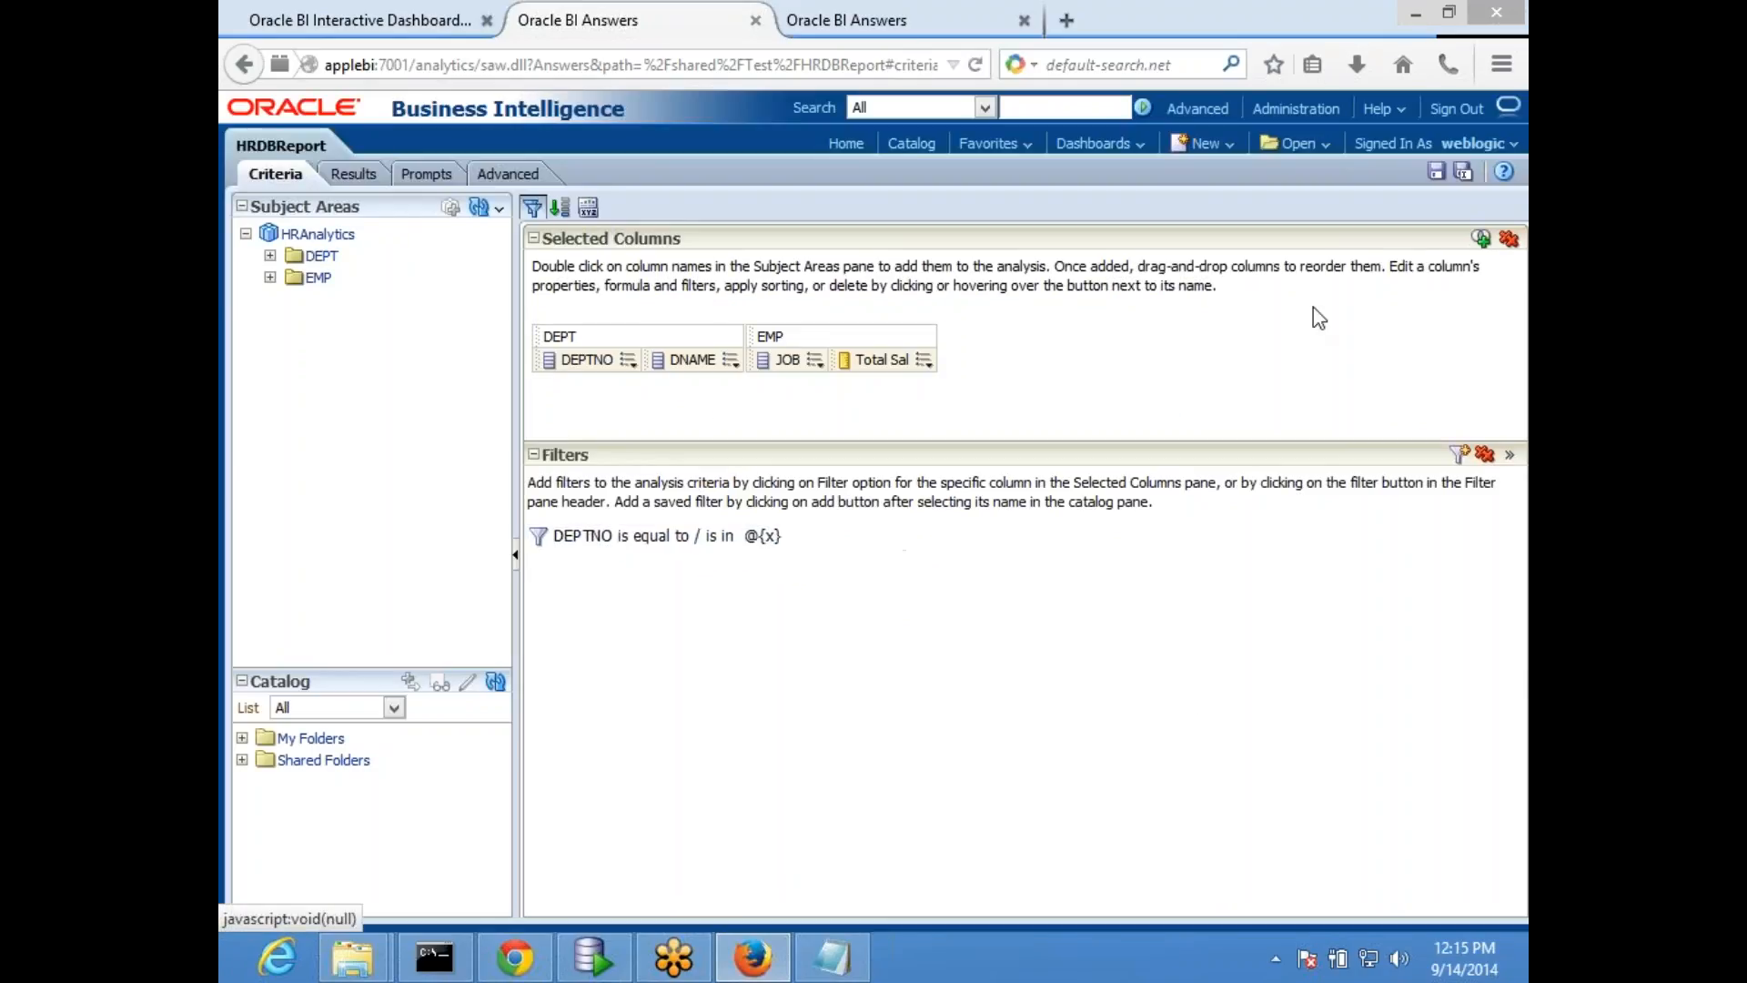
{"action": "left_click", "coordinate": [1436, 173]}
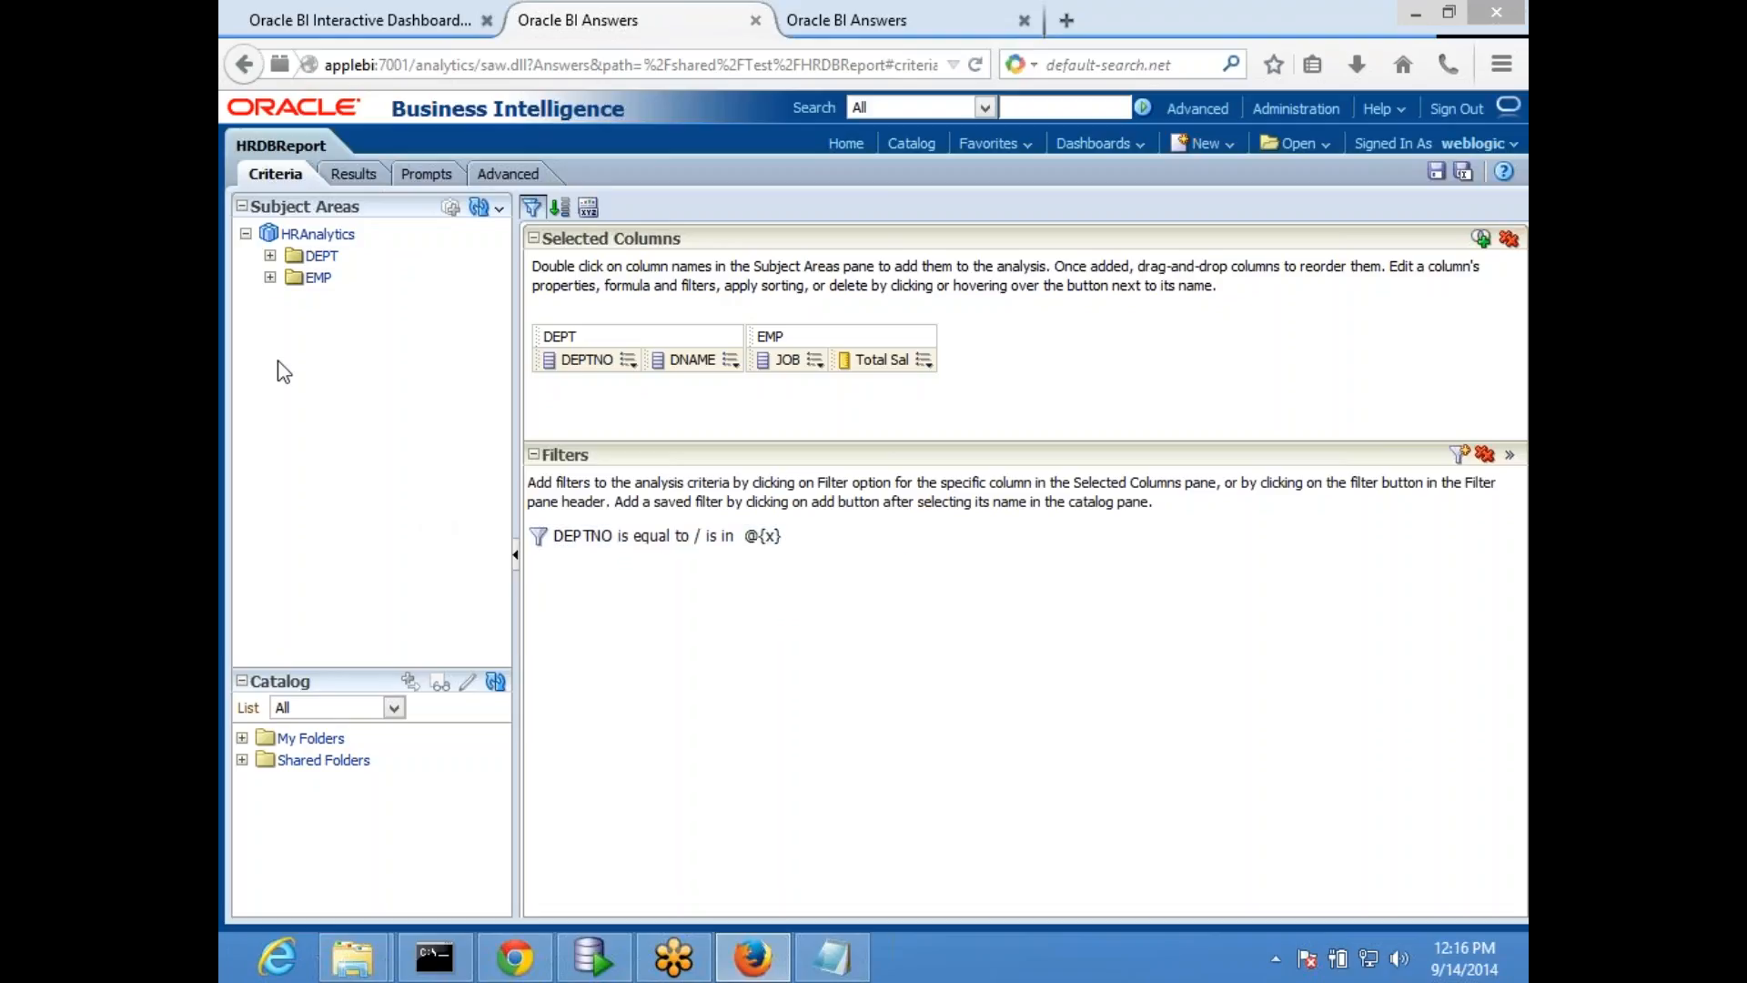
- Rerun the HR dashboard page from edit mode and apply 20 as the DEPTNO prompt value
{"action": "left_click", "coordinate": [355, 20]}
{"action": "left_click", "coordinate": [1457, 172]}
{"action": "left_click", "coordinate": [1334, 199]}
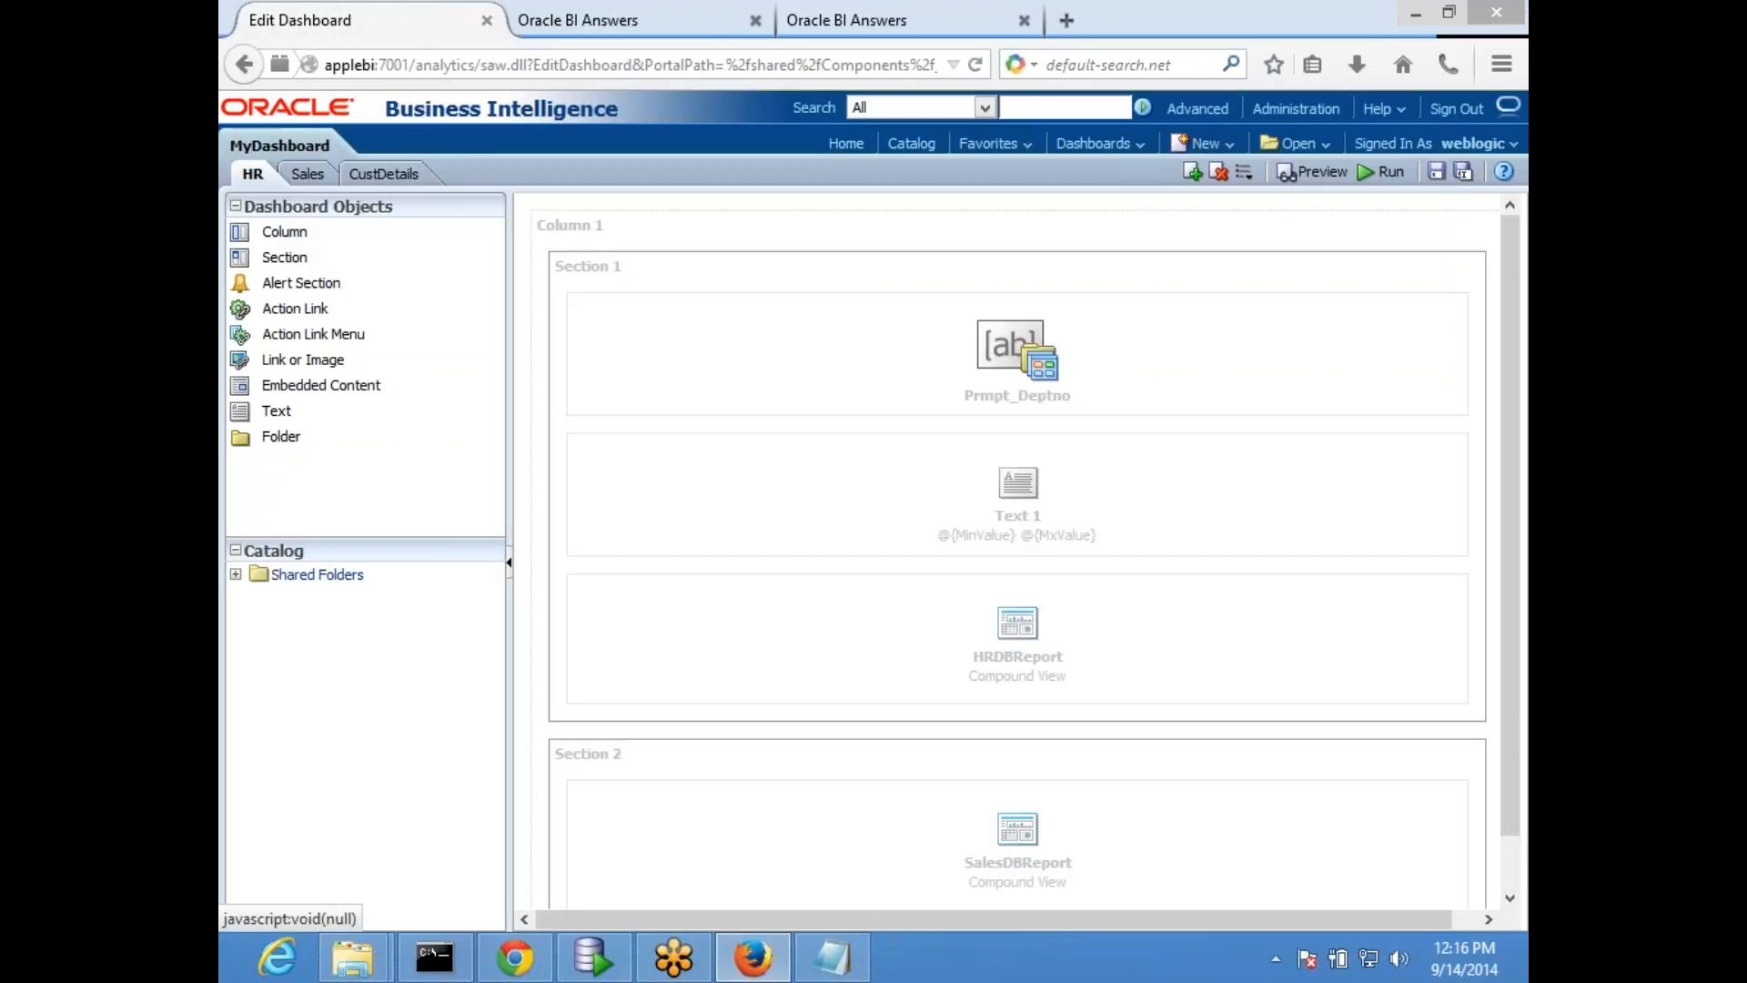
{"action": "left_click", "coordinate": [1437, 175]}
{"action": "left_click", "coordinate": [1384, 172]}
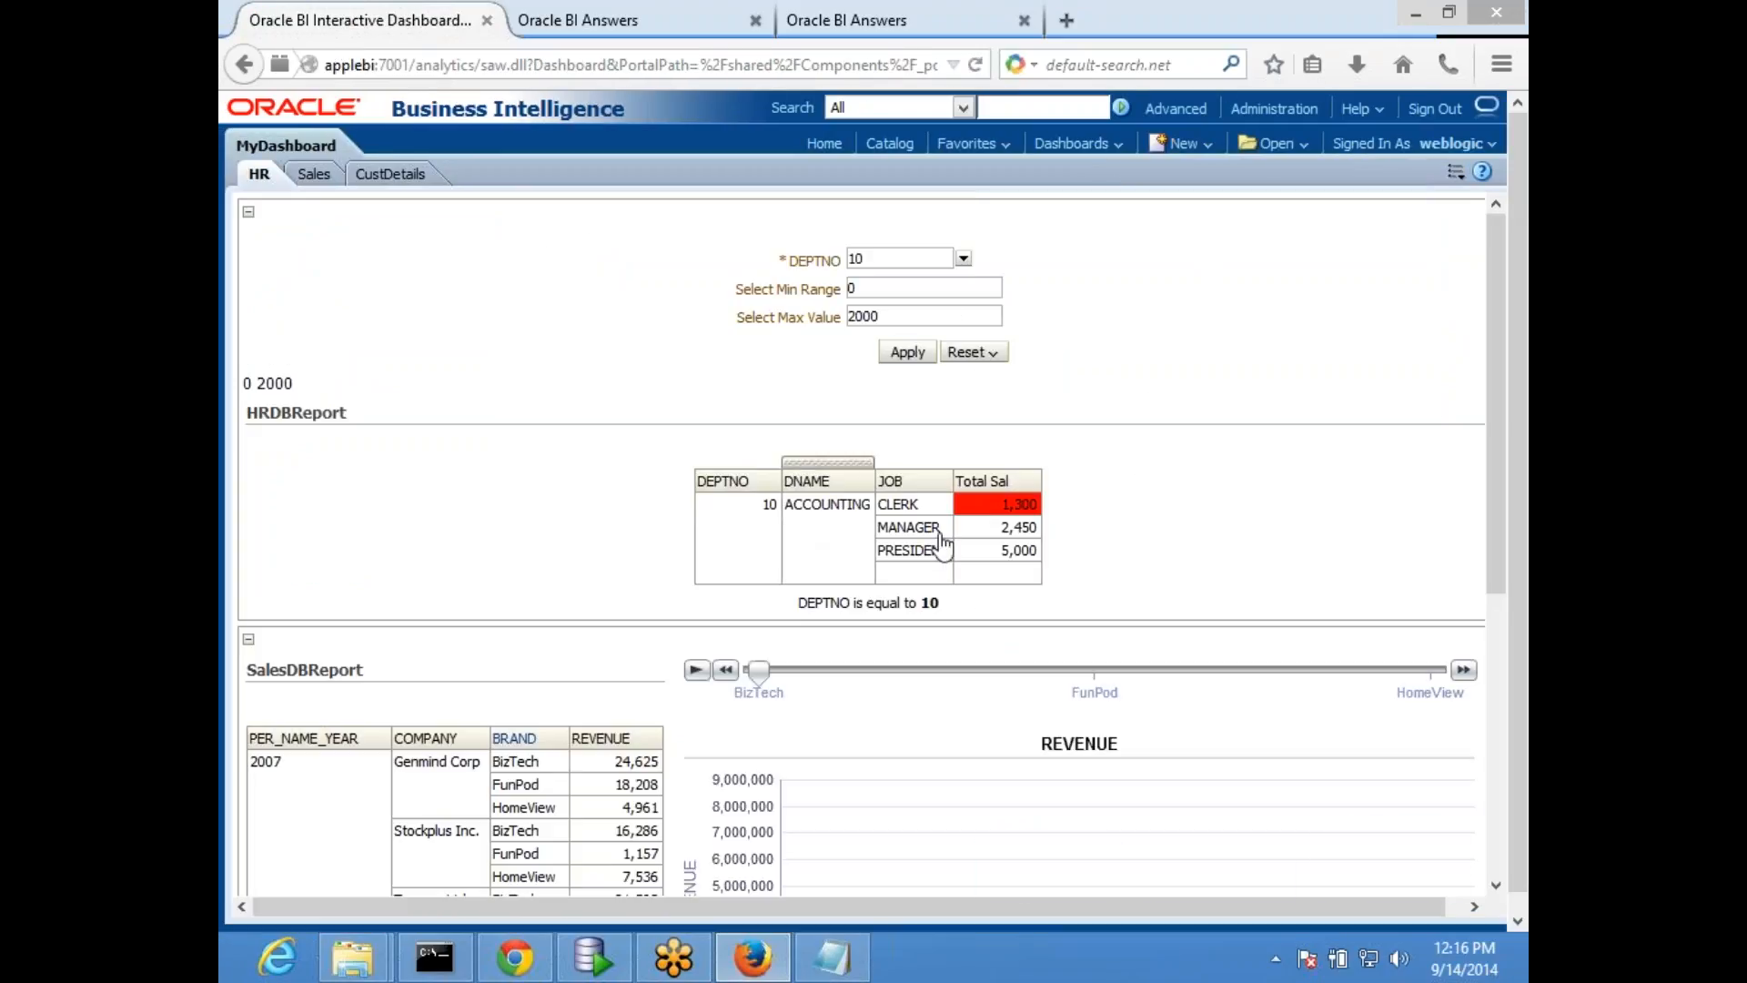
{"action": "left_click", "coordinate": [964, 261]}
{"action": "left_click", "coordinate": [876, 315]}
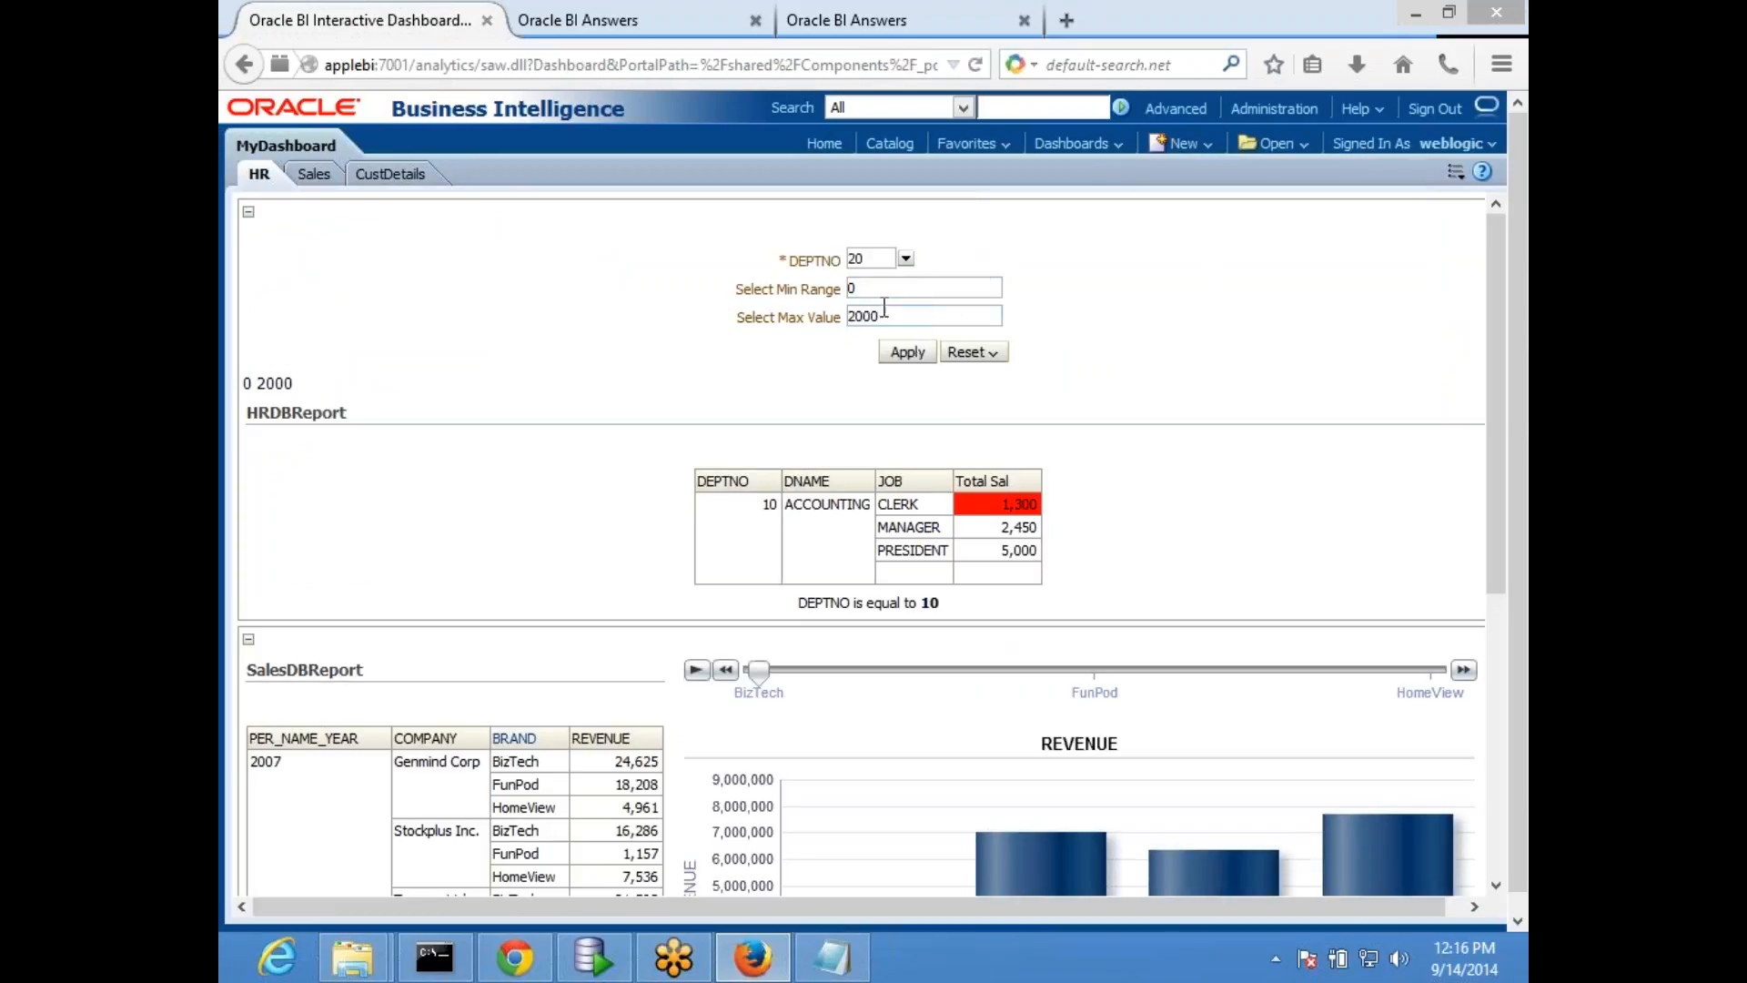
{"action": "left_click", "coordinate": [907, 352]}
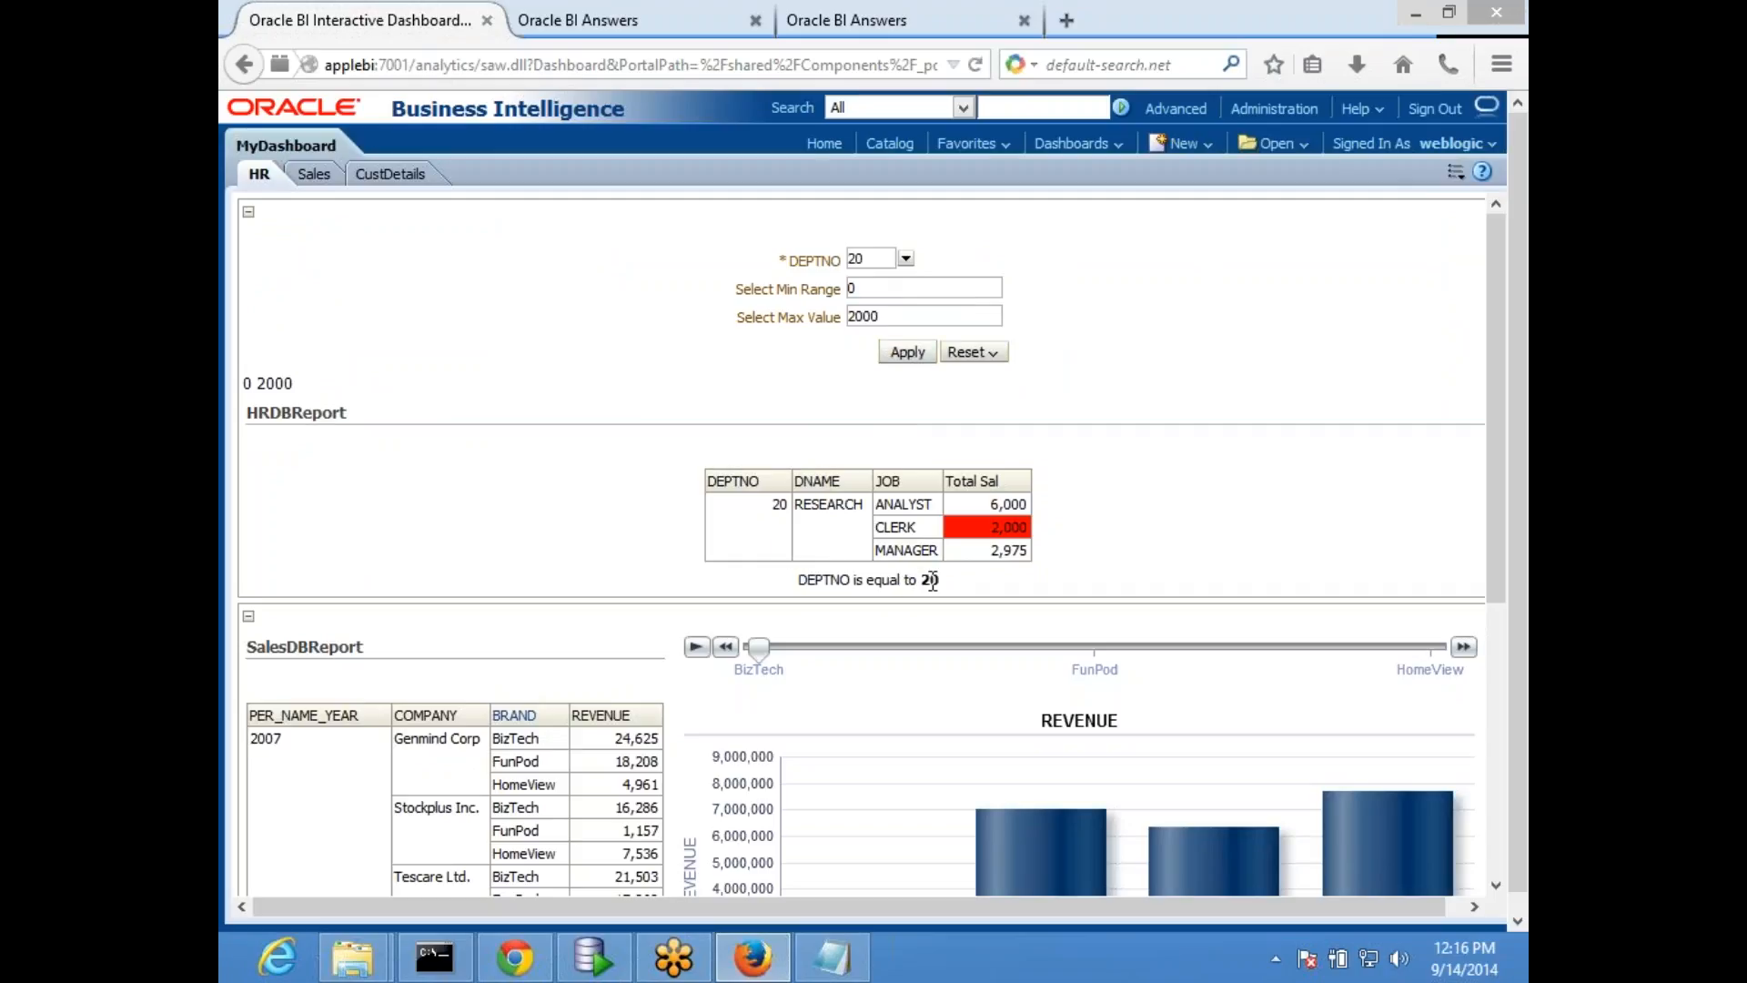
- Compare the @{x} filter in HRDBReport with the department value shown below the report on the dashboard
{"action": "left_click", "coordinate": [582, 20]}
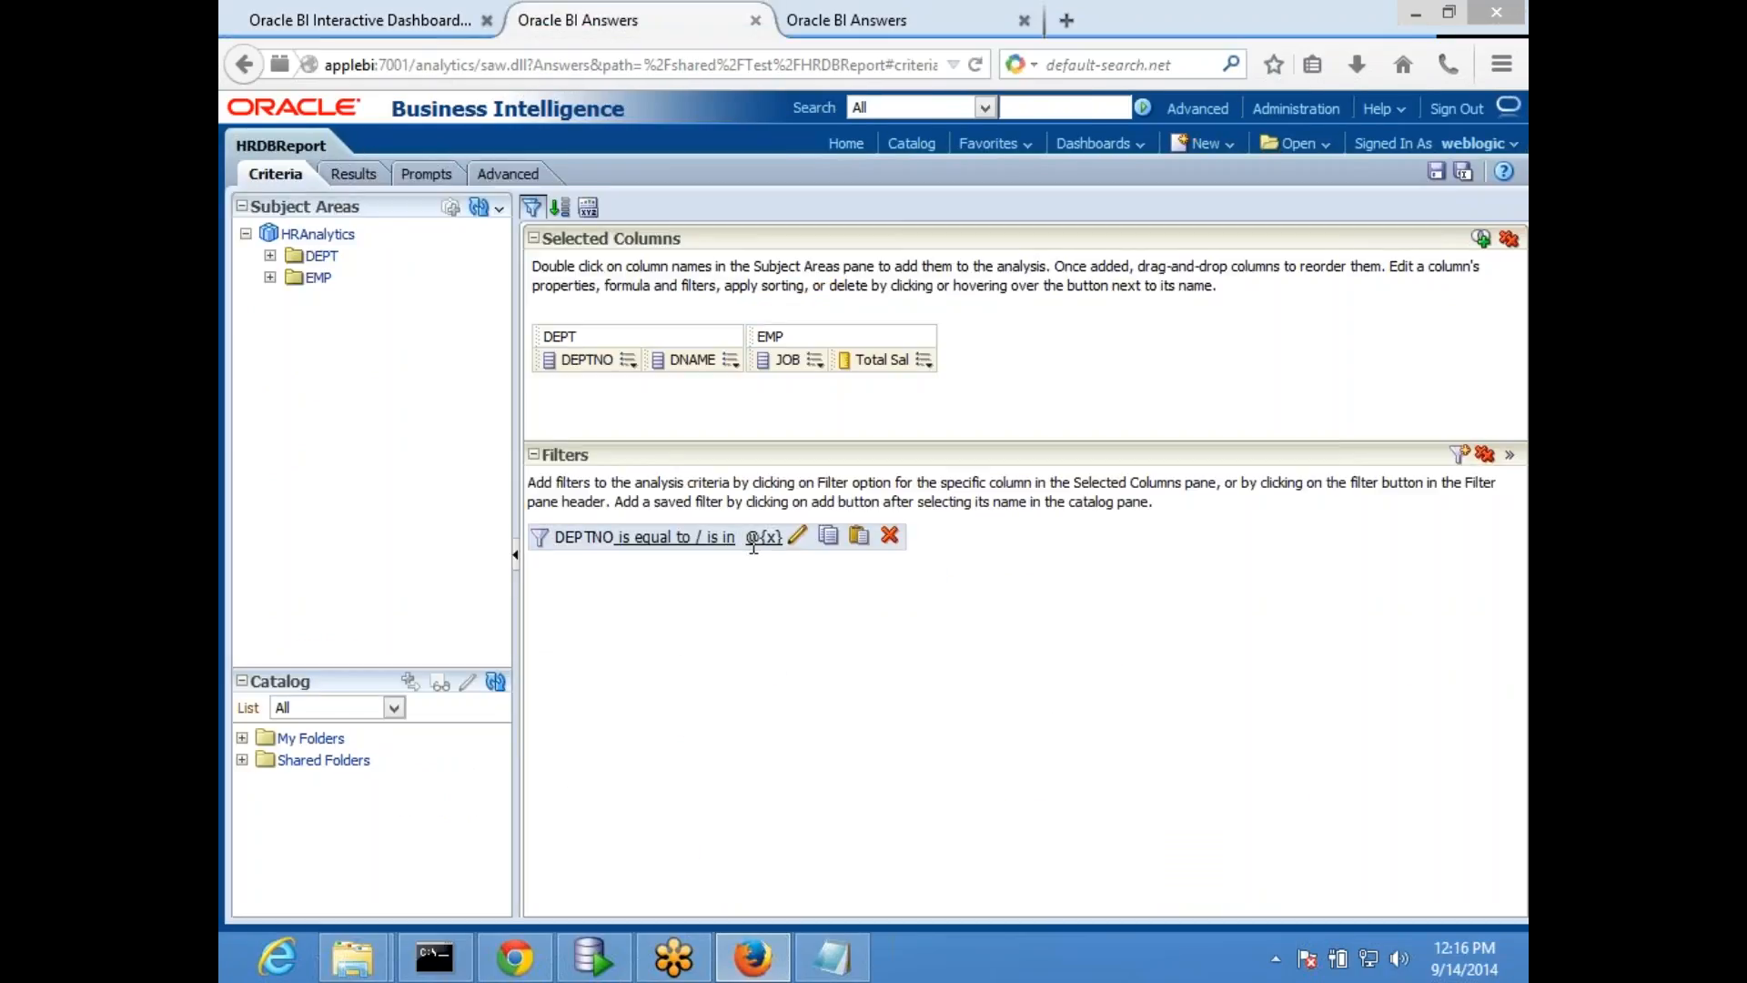
{"action": "left_click", "coordinate": [851, 13]}
{"action": "left_click", "coordinate": [396, 23]}
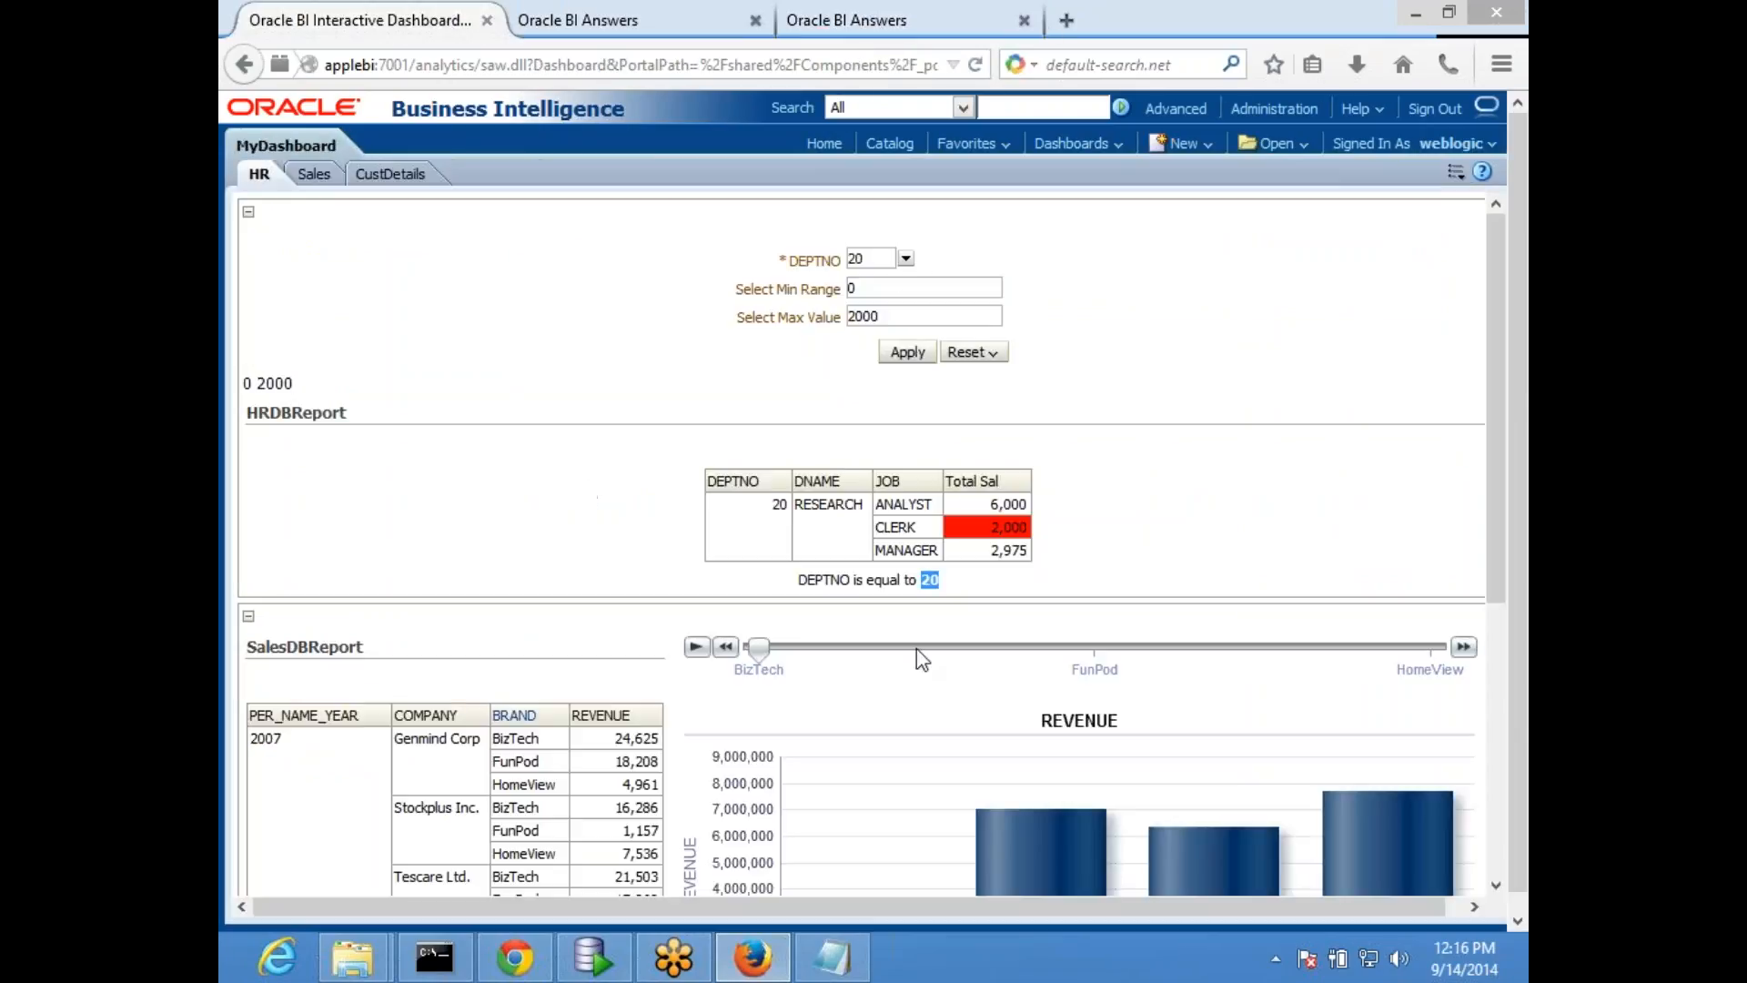
- In HRDBReport's DEPTNO filter, replace the presentation variable x with an empty SQL Expression value
{"action": "left_click", "coordinate": [606, 30]}
{"action": "mouse_move", "coordinate": [800, 555]}
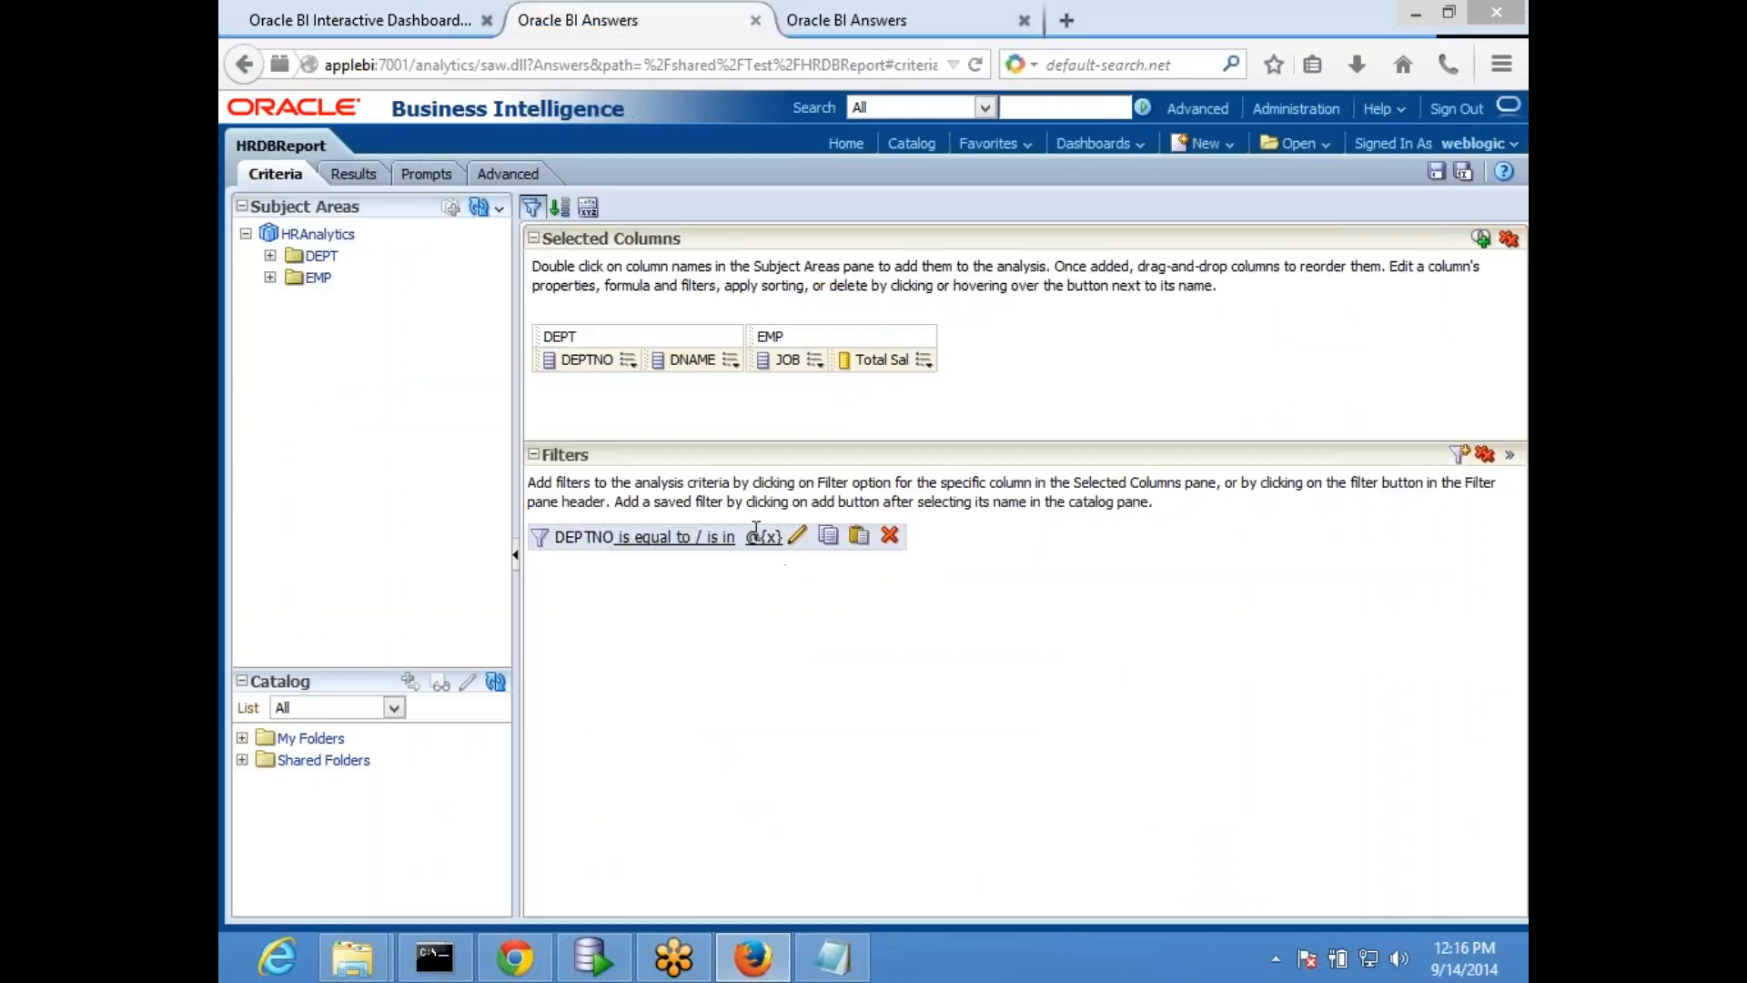
{"action": "left_click", "coordinate": [798, 541]}
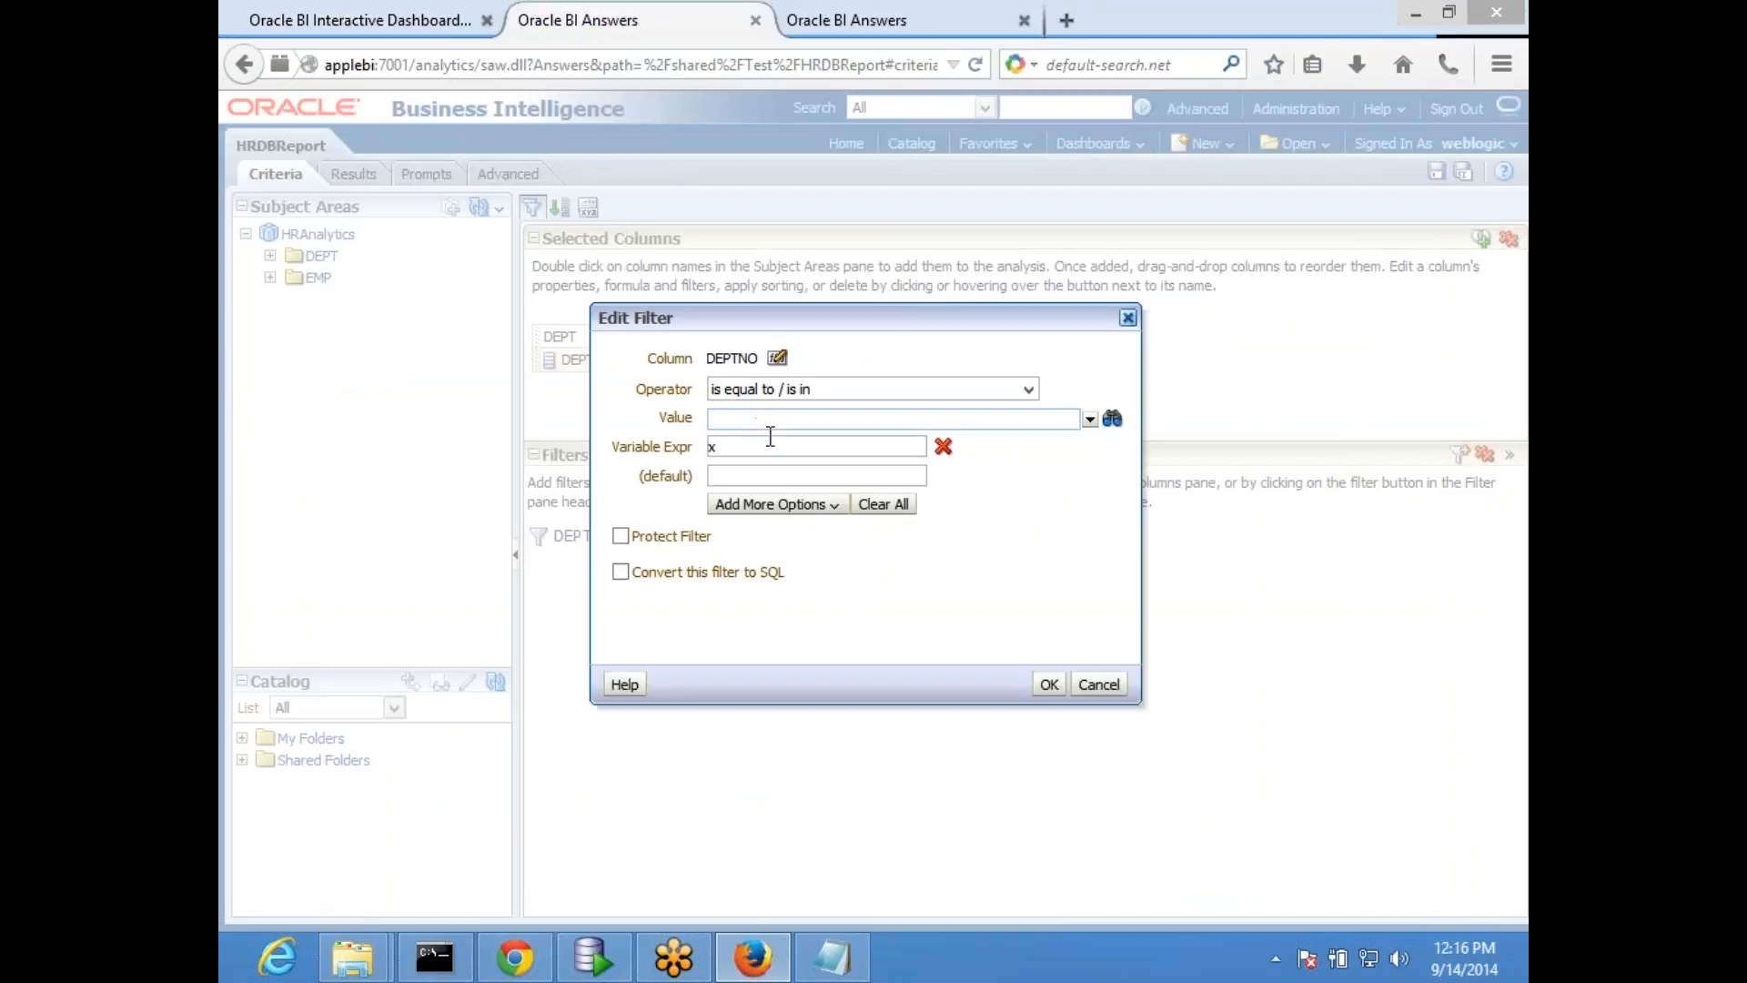
{"action": "left_click", "coordinate": [823, 474]}
{"action": "left_click", "coordinate": [752, 452]}
{"action": "left_click", "coordinate": [813, 478]}
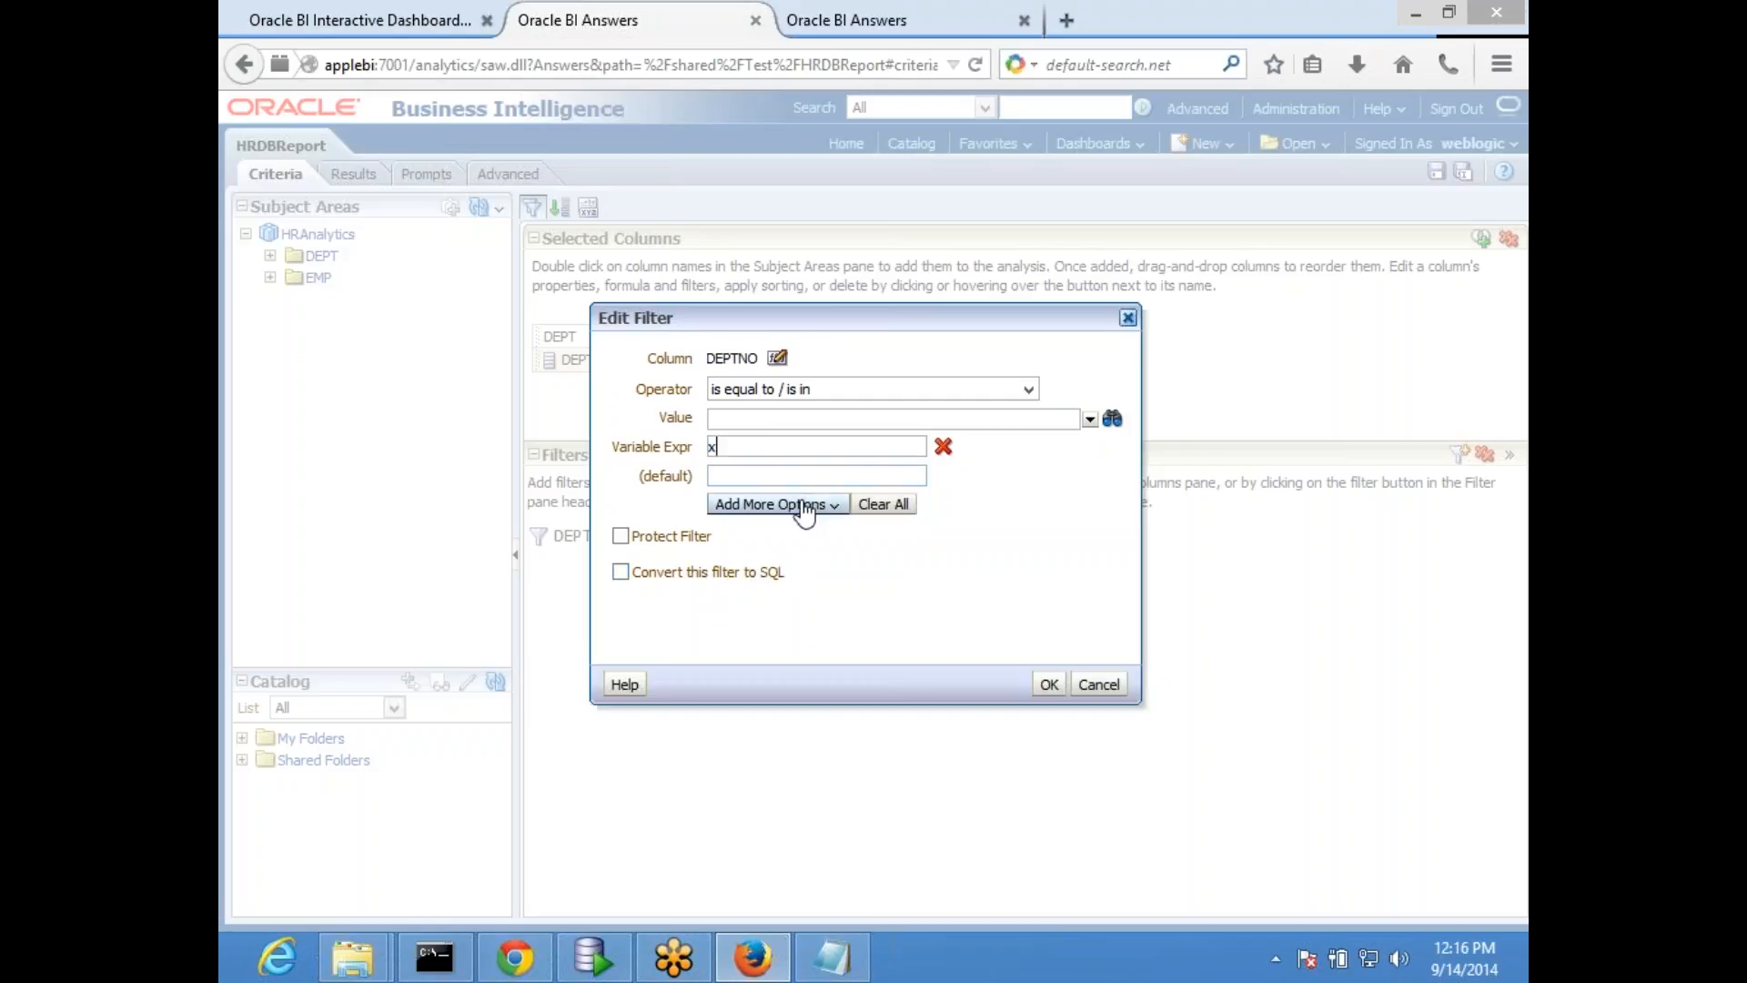
{"action": "left_click", "coordinate": [945, 447]}
{"action": "left_click", "coordinate": [805, 446]}
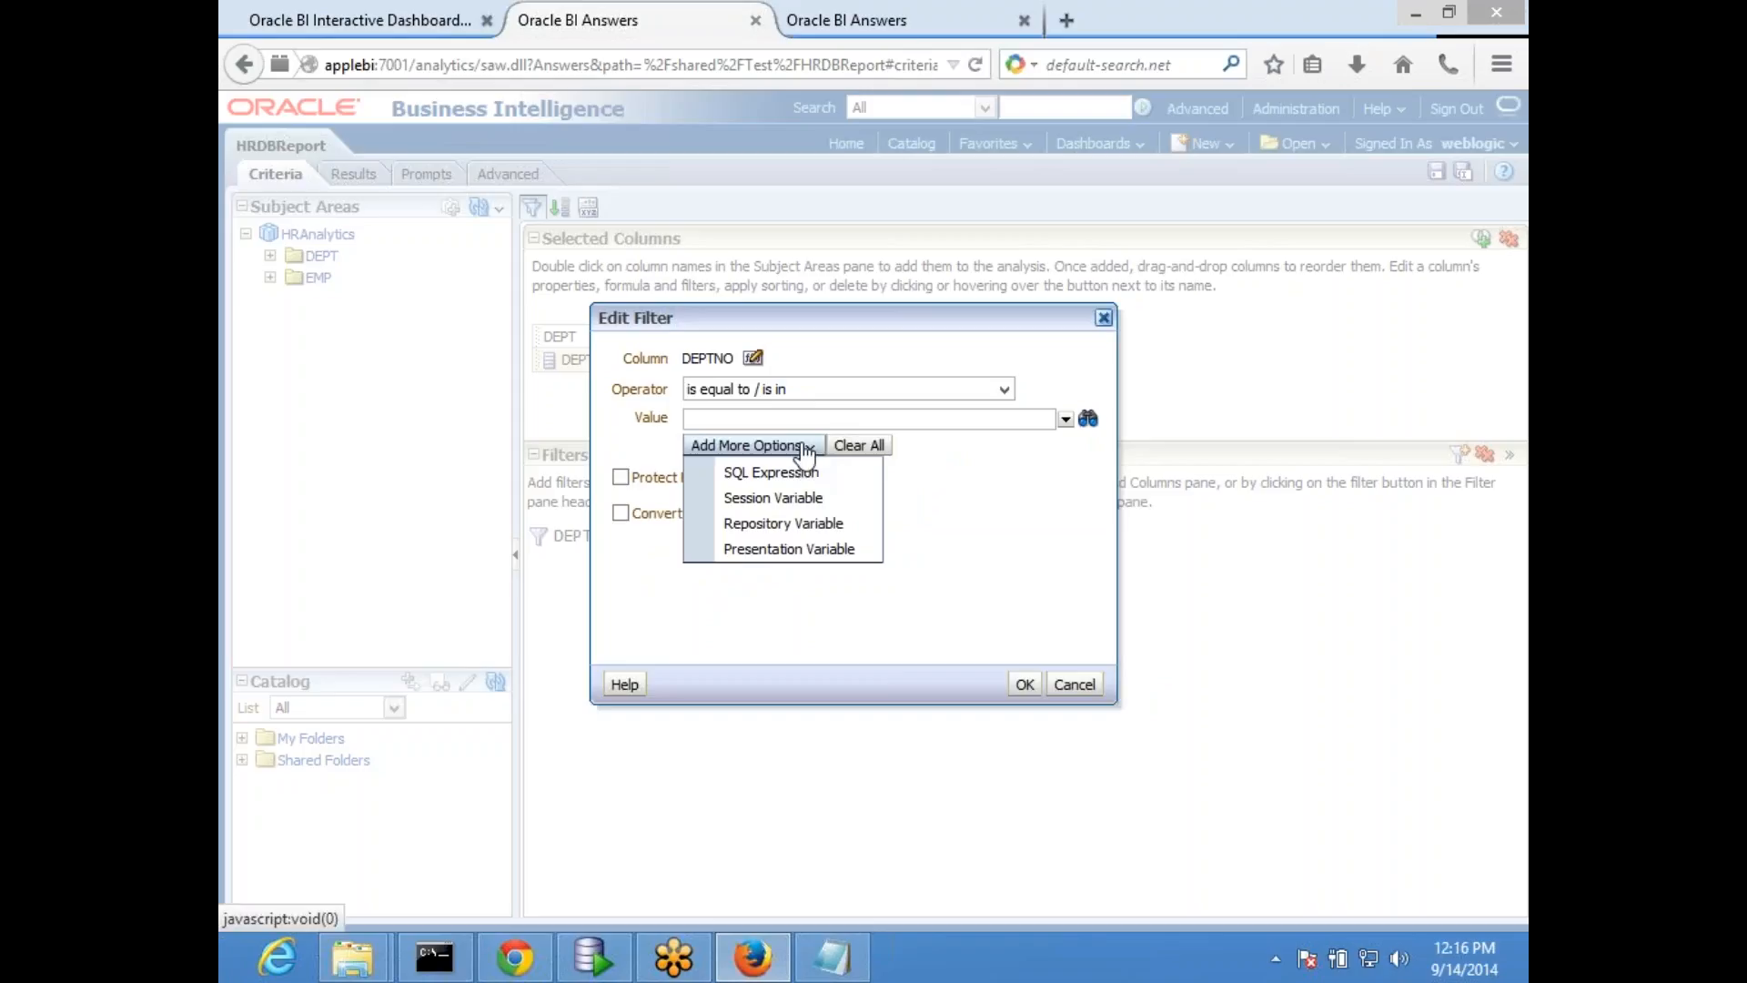
{"action": "left_click", "coordinate": [846, 477]}
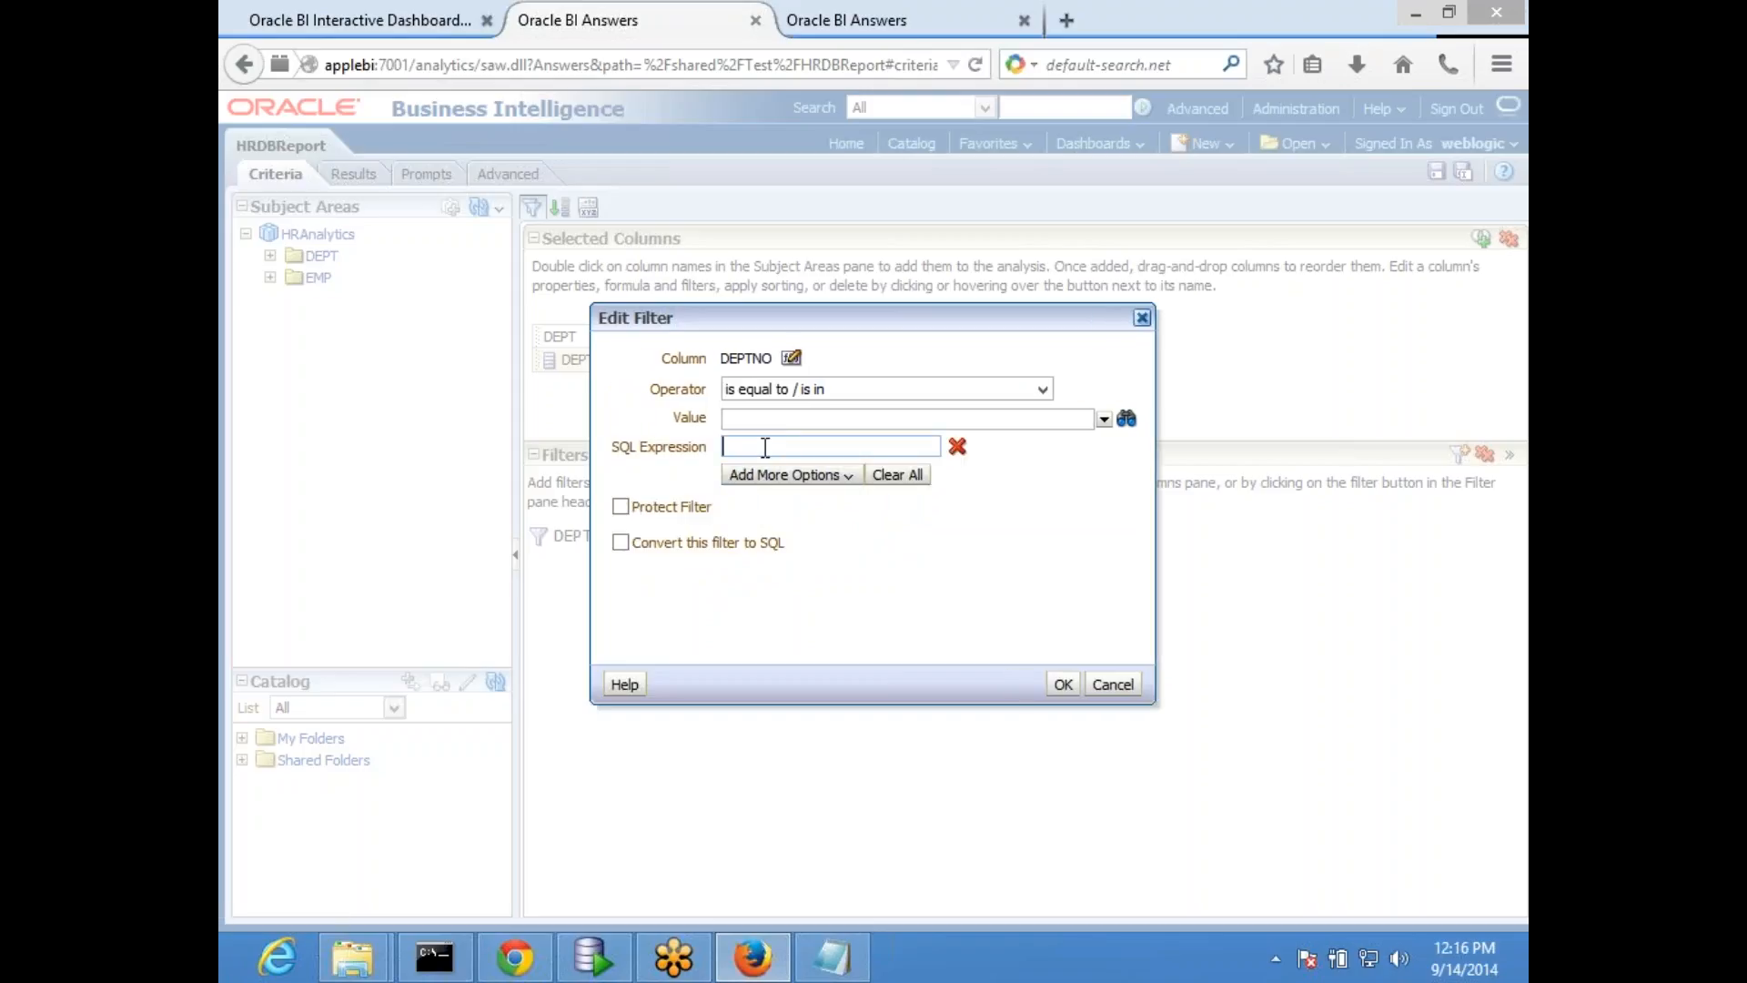
- Enter @{x}+10 as the filter's SQL expression, copy that text, and remove the SQL expression from the filter
{"action": "type", "text": "@{x}+10"}
{"action": "left_click_drag", "start_coordinate": [819, 446], "coordinate": [630, 489]}
{"action": "key", "text": "ctrl+c"}
{"action": "left_click", "coordinate": [958, 446]}
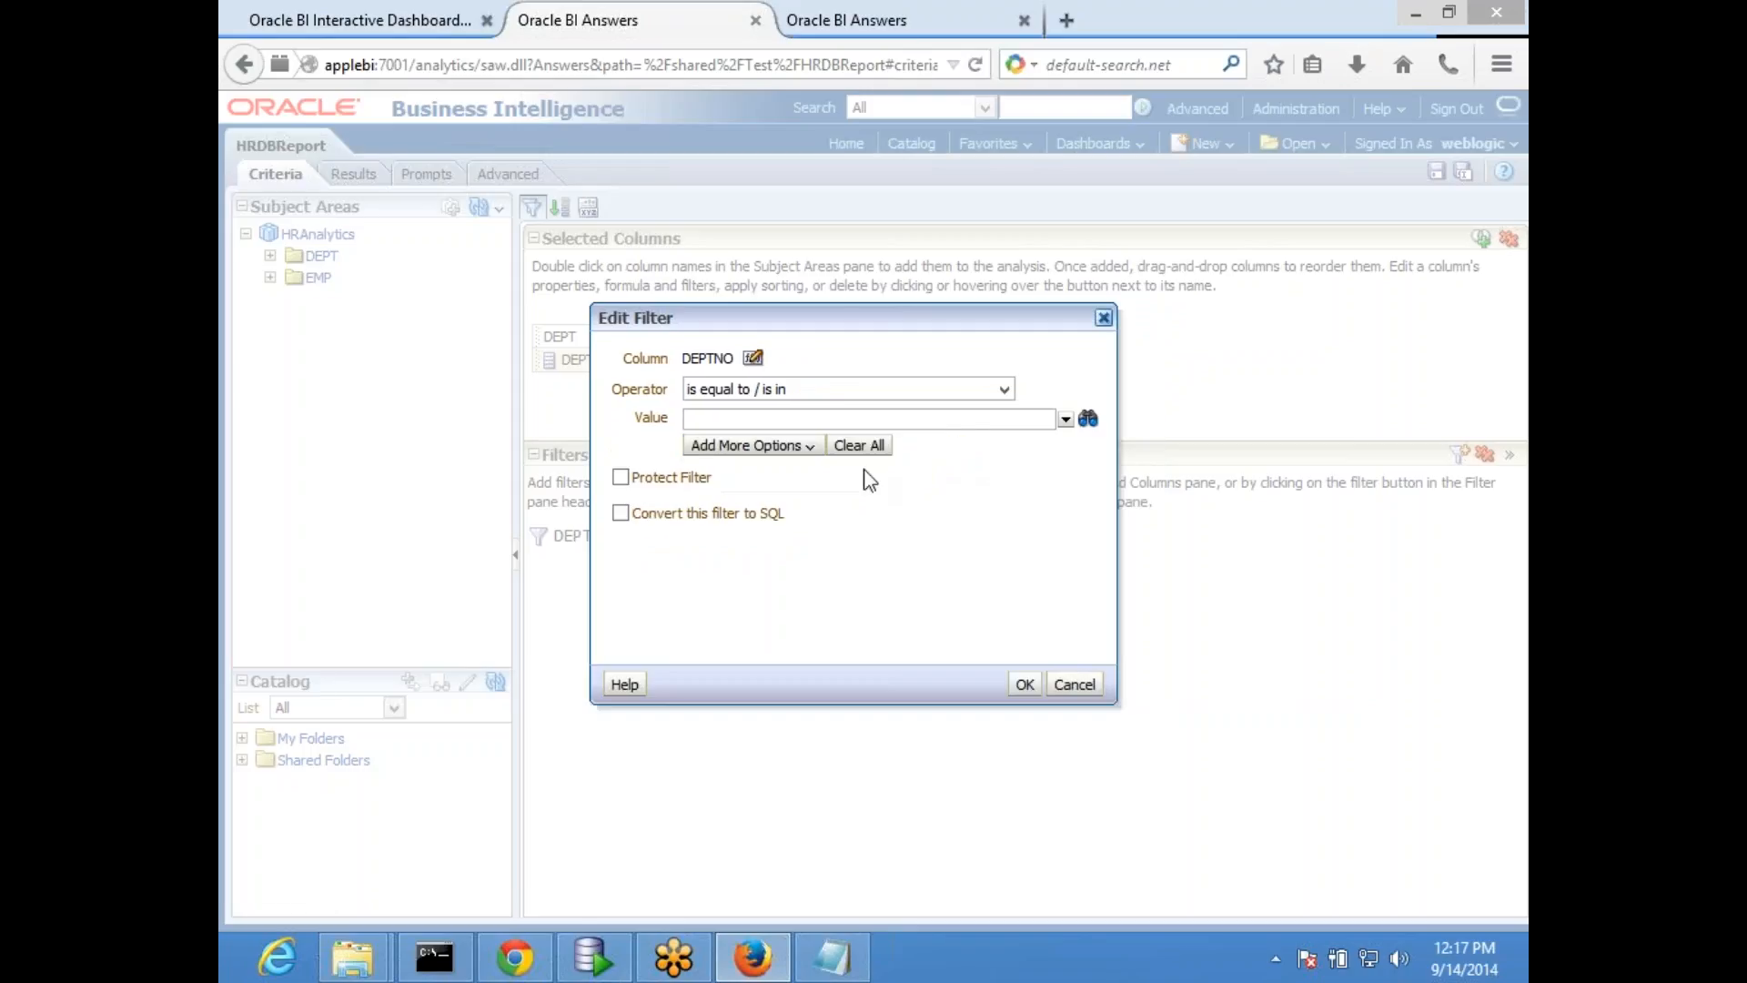
- Add presentation variable x as the DEPTNO filter's value and accept the filter
{"action": "left_click", "coordinate": [780, 451]}
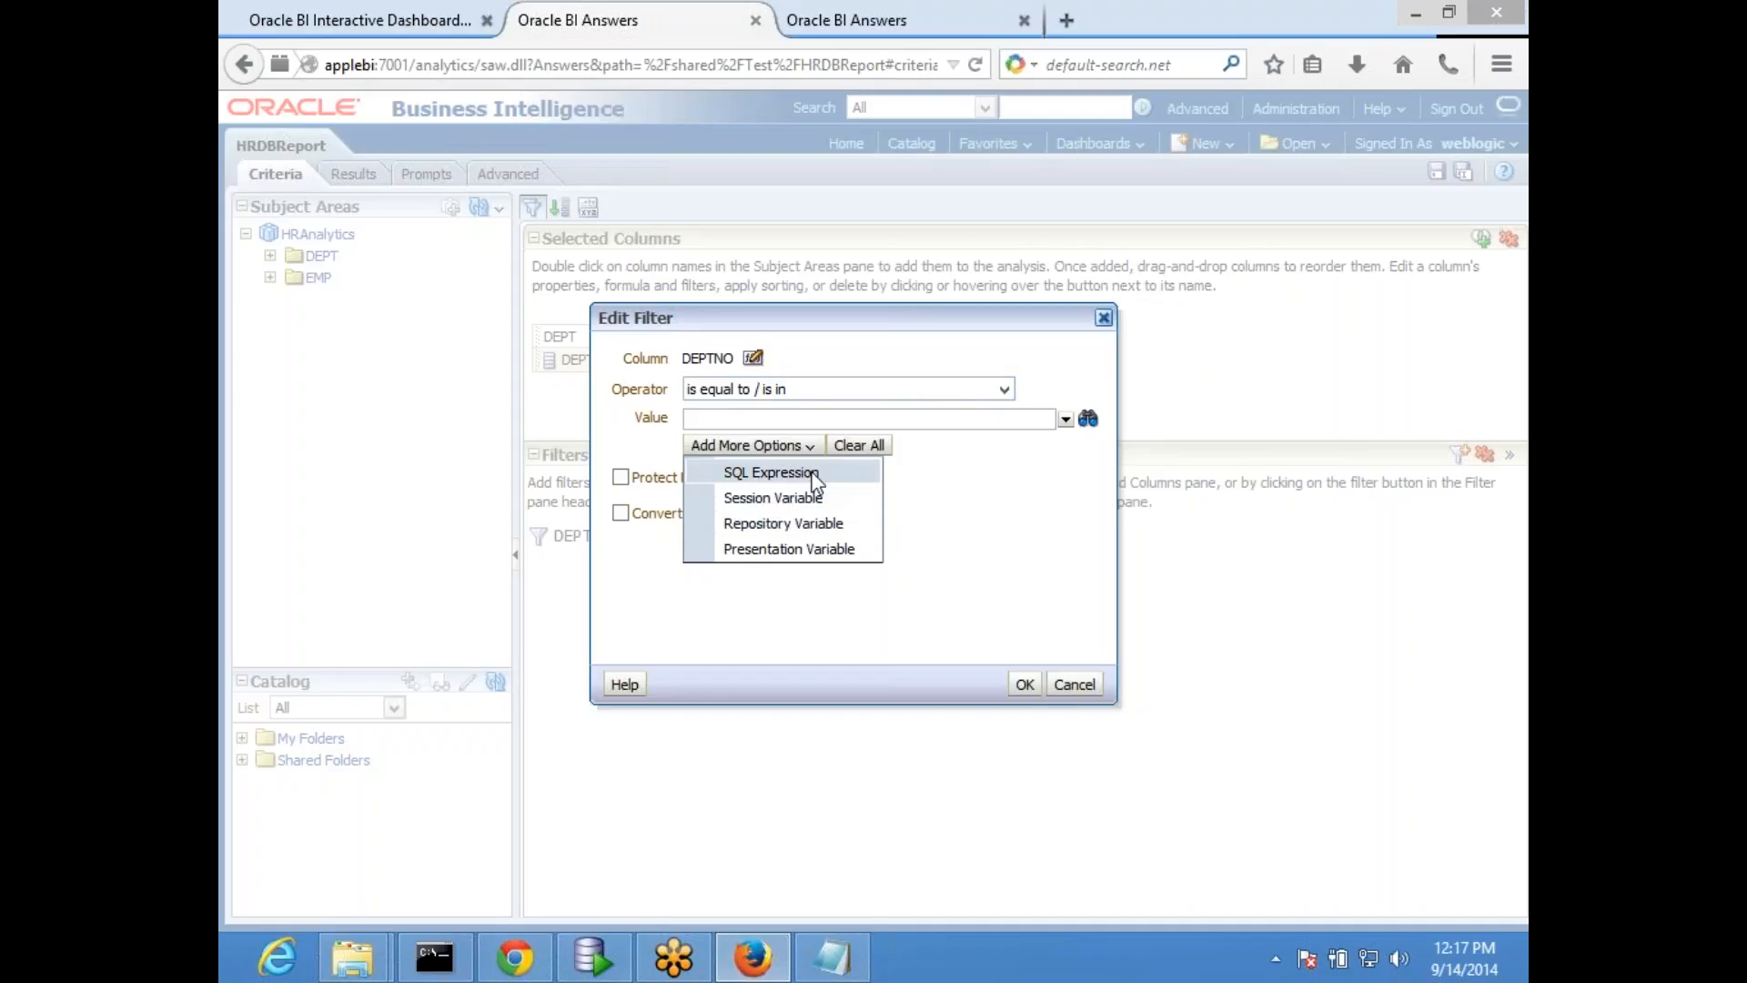
{"action": "left_click", "coordinate": [813, 550]}
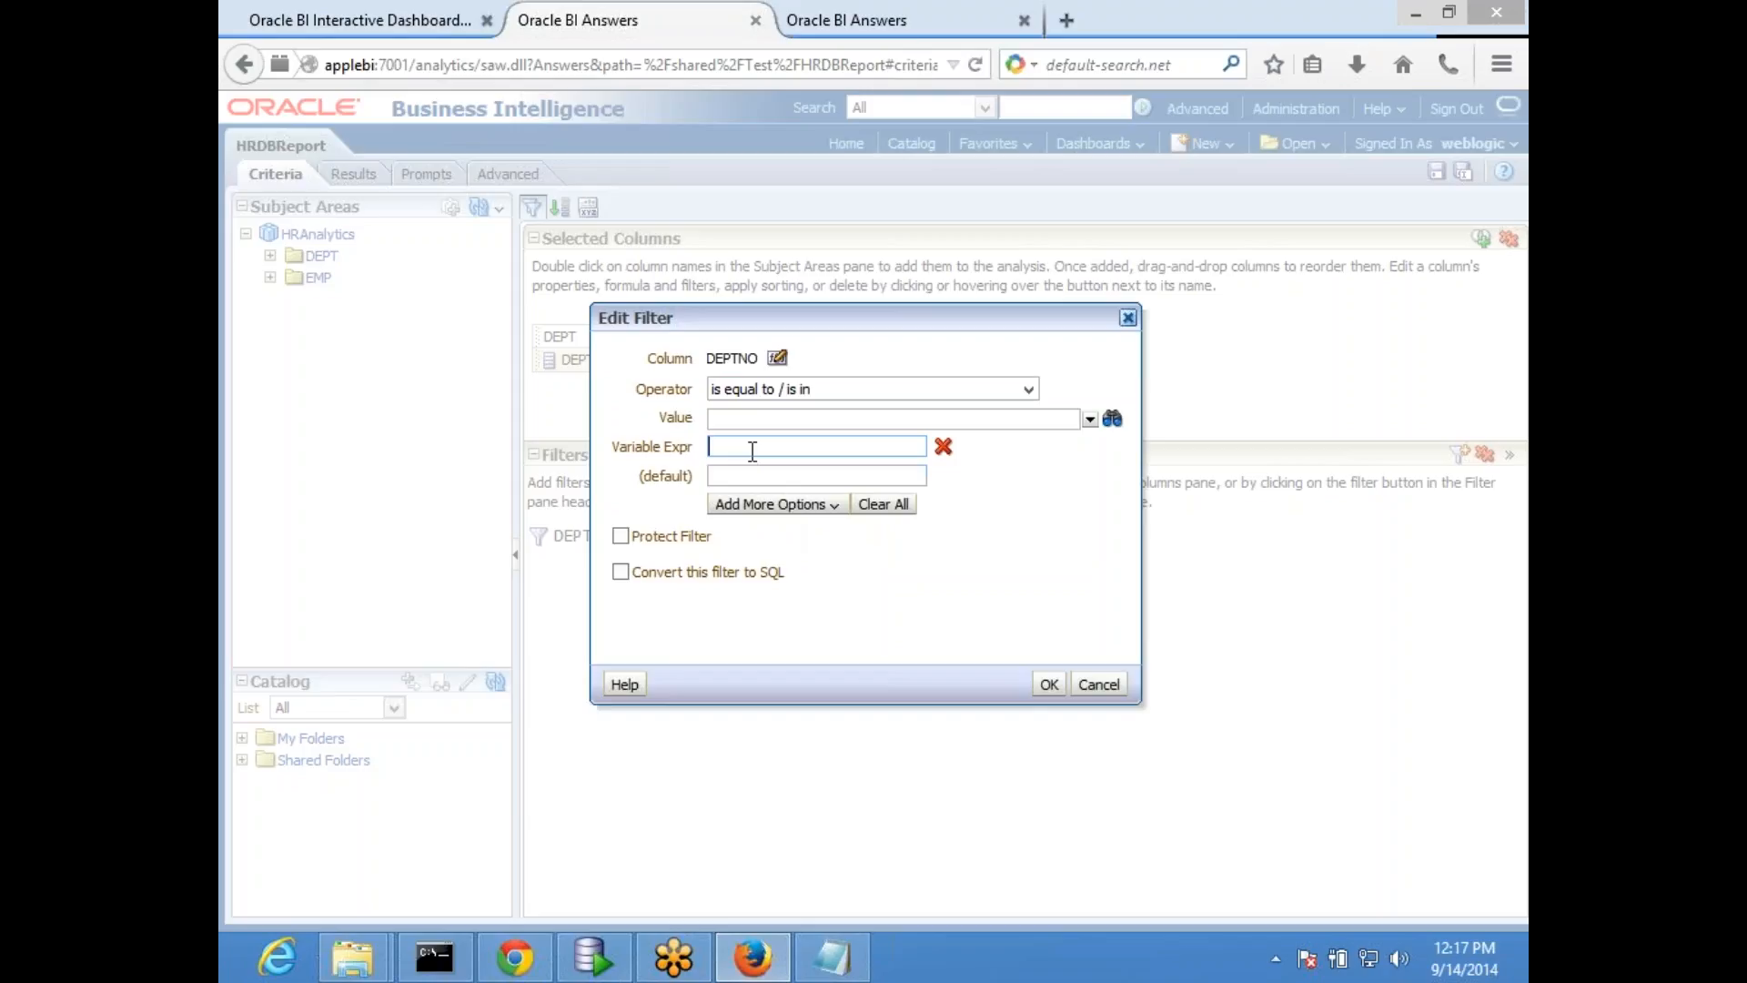
{"action": "type", "text": "x"}
{"action": "left_click", "coordinate": [1049, 685]}
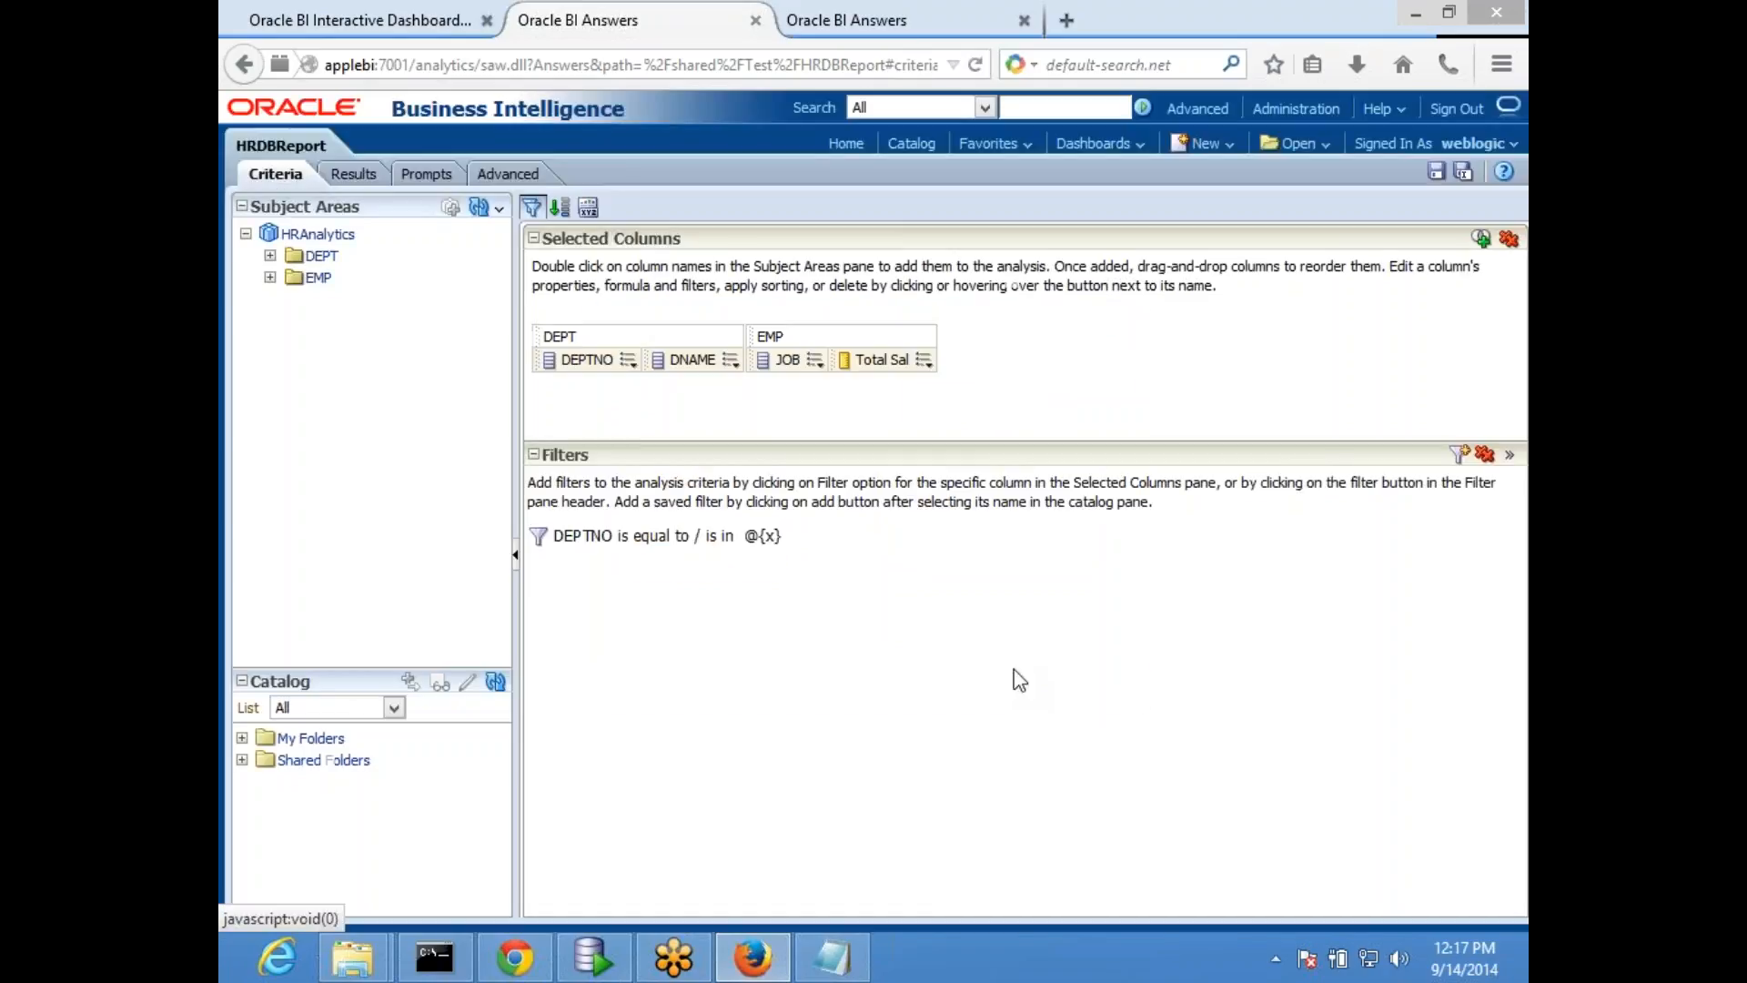
- Add a second DEPTNO column from the DEPT folder, replace its formula with @{x}+10, and save HRDBReport
{"action": "left_click", "coordinate": [270, 255]}
{"action": "left_click", "coordinate": [355, 278]}
{"action": "double_click", "coordinate": [355, 278]}
{"action": "left_click", "coordinate": [840, 361]}
{"action": "left_click", "coordinate": [869, 414]}
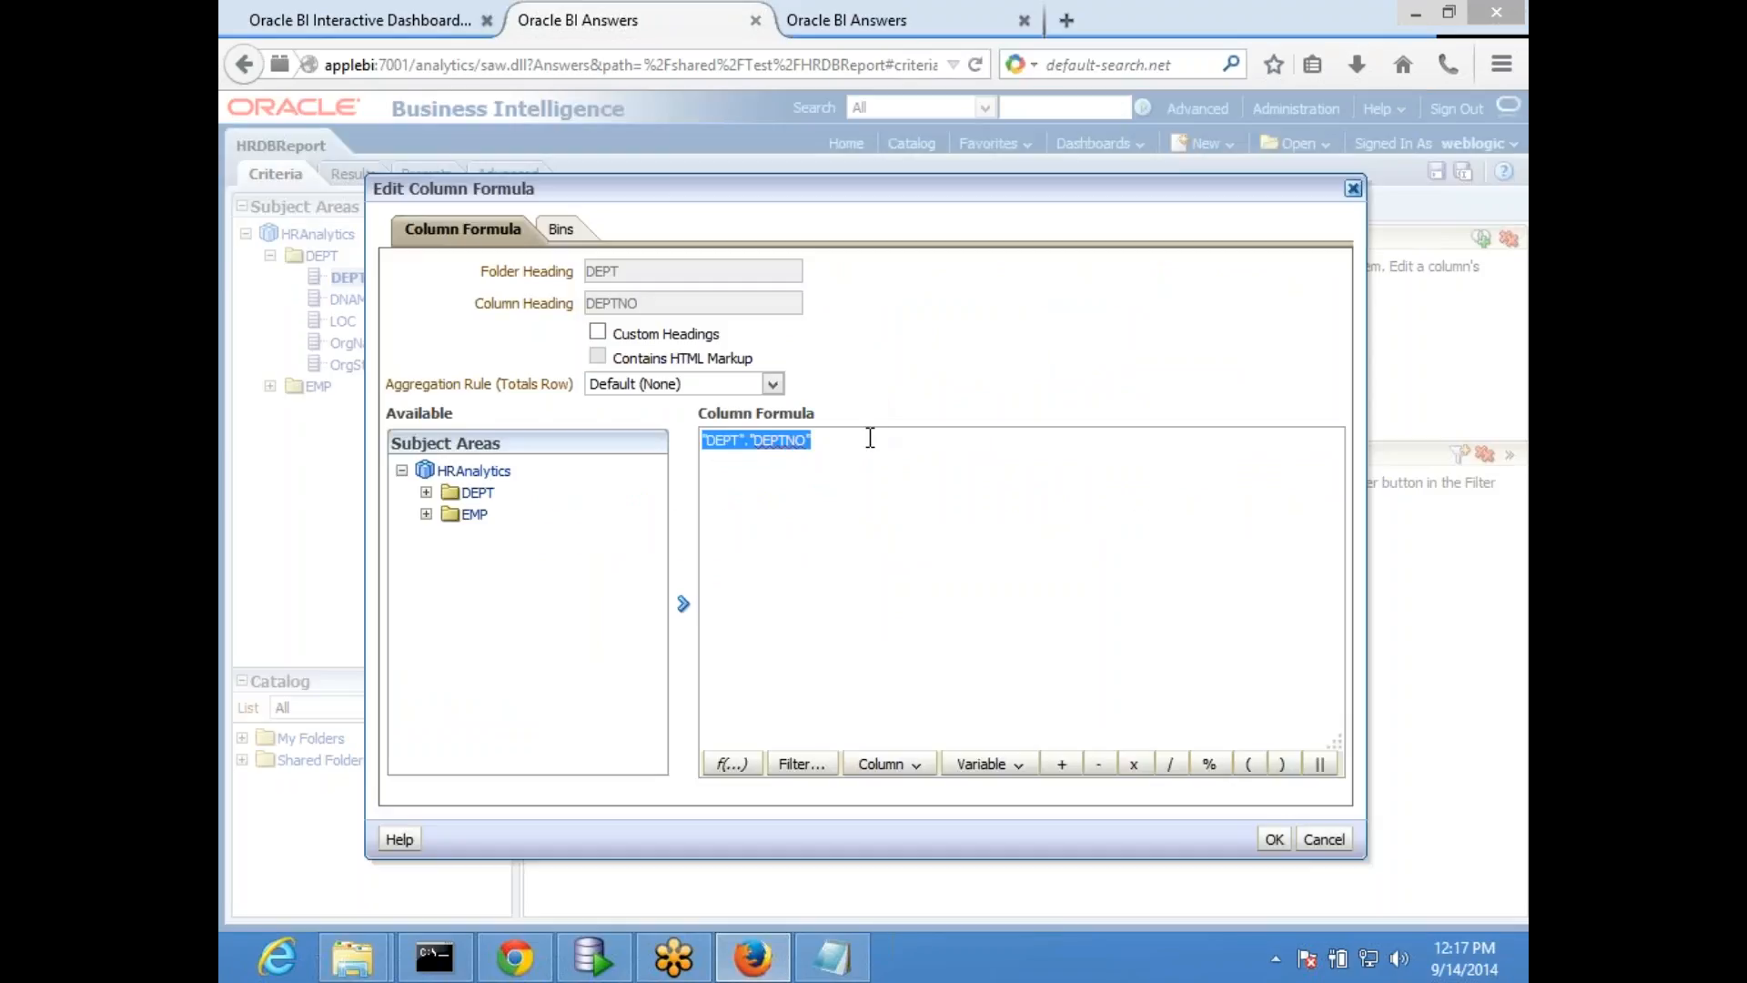
{"action": "key", "text": "ctrl+v"}
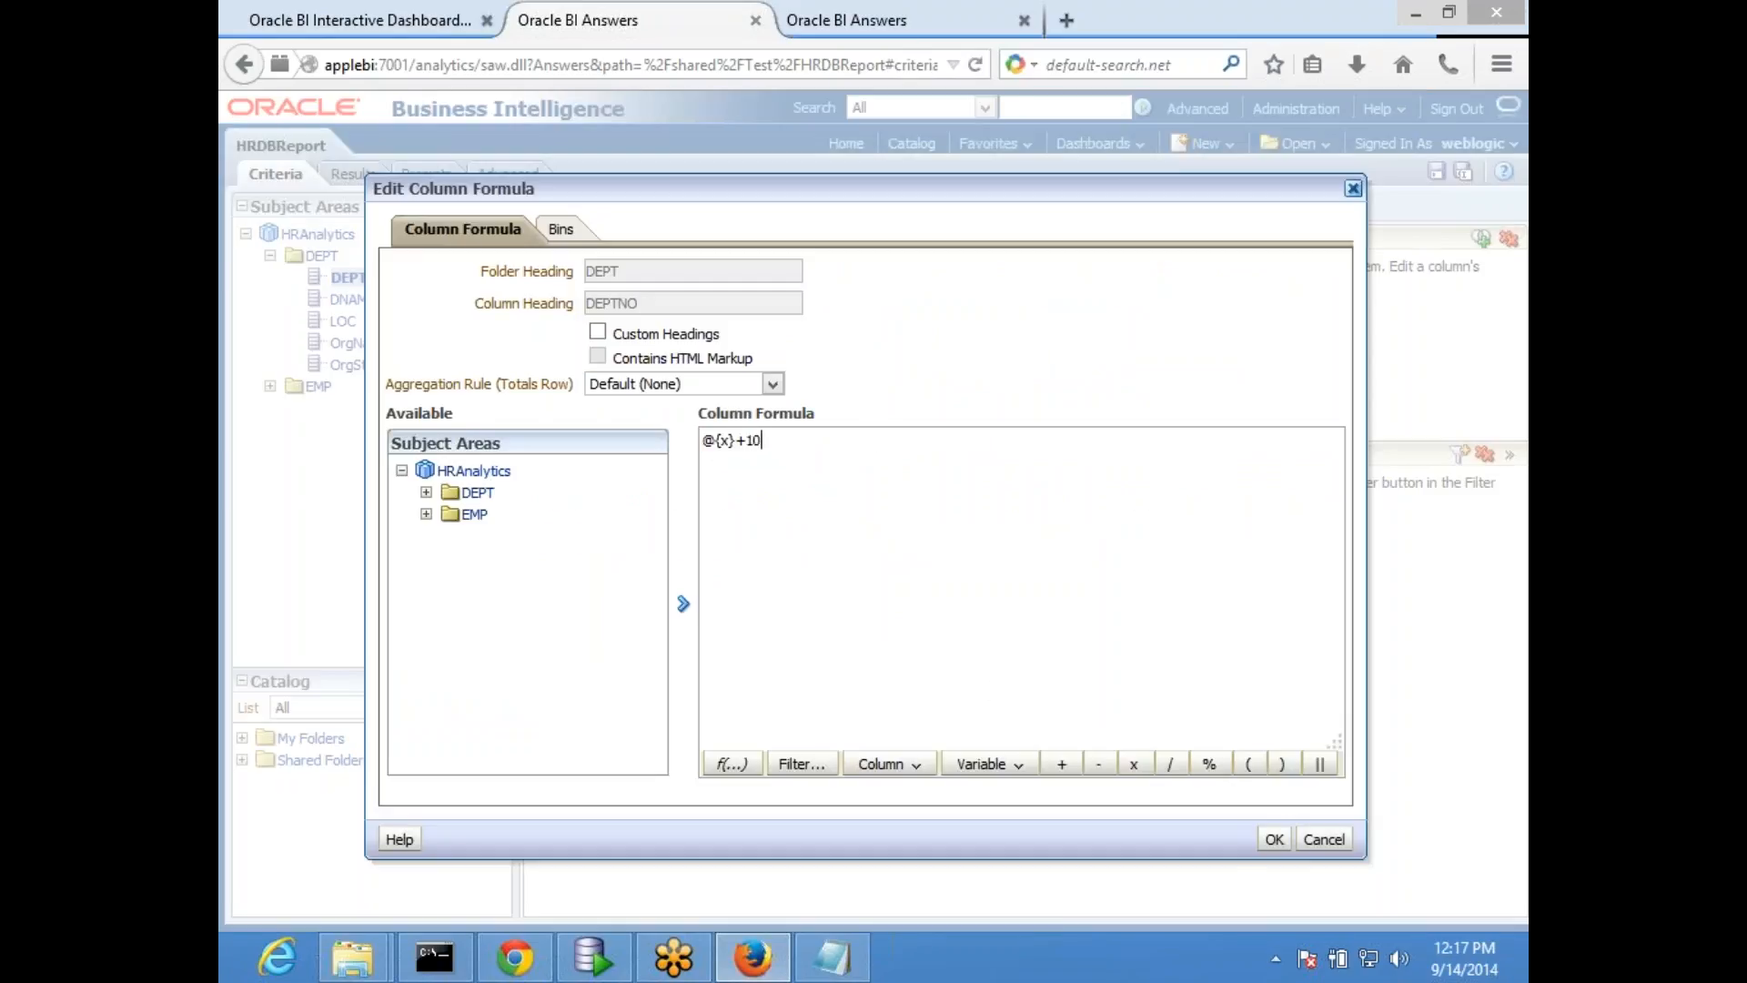
{"action": "left_click", "coordinate": [1274, 838]}
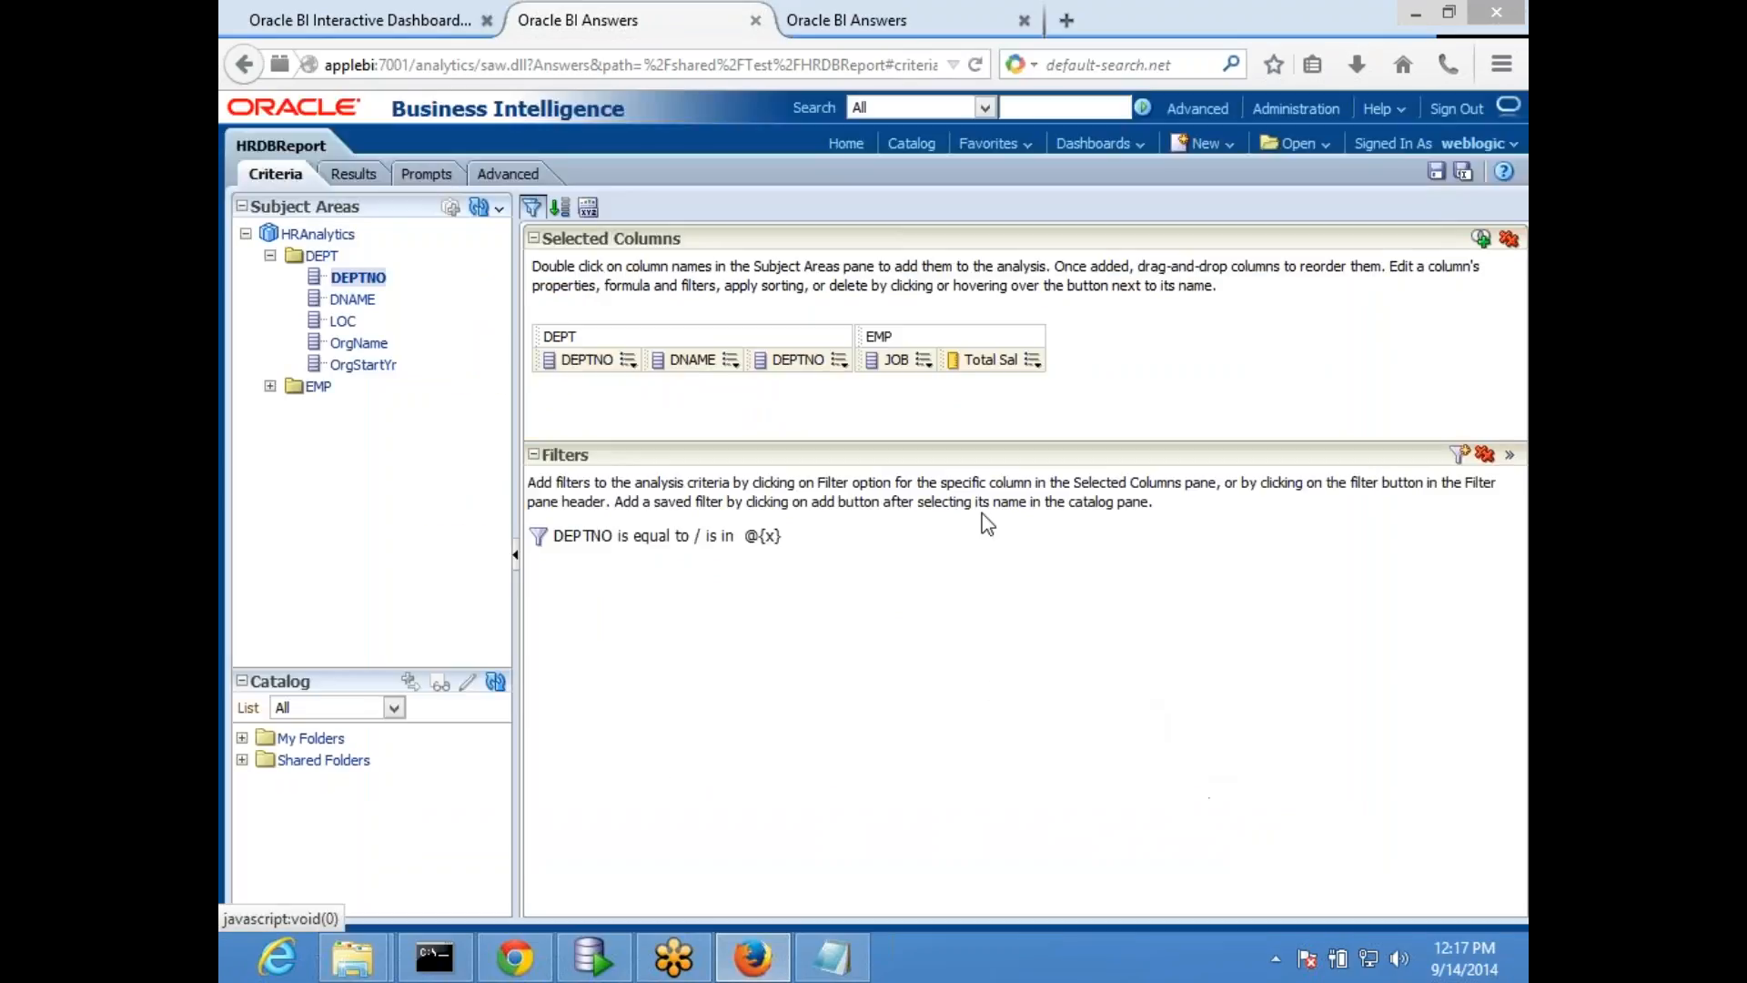
{"action": "left_click", "coordinate": [1436, 175]}
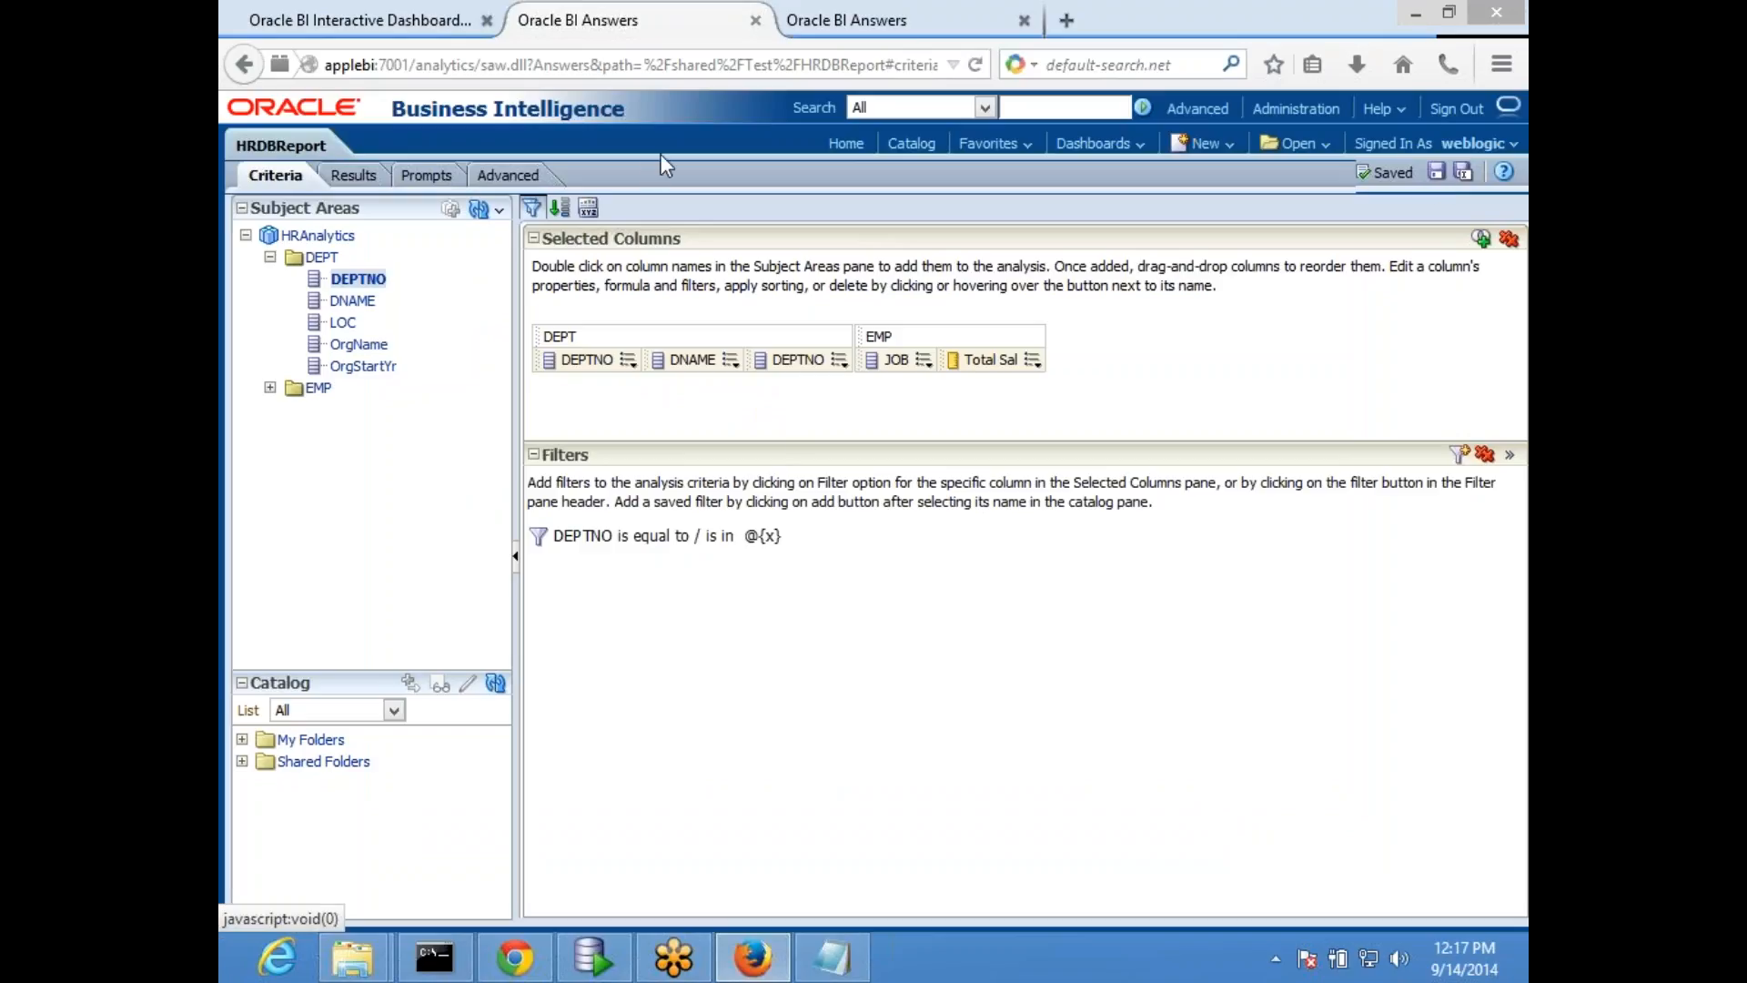
- Reload the HR dashboard page through edit mode and check the calculated DEPTNO column in HRDBReport
{"action": "left_click", "coordinate": [397, 18]}
{"action": "left_click", "coordinate": [1456, 172]}
{"action": "left_click", "coordinate": [1318, 197]}
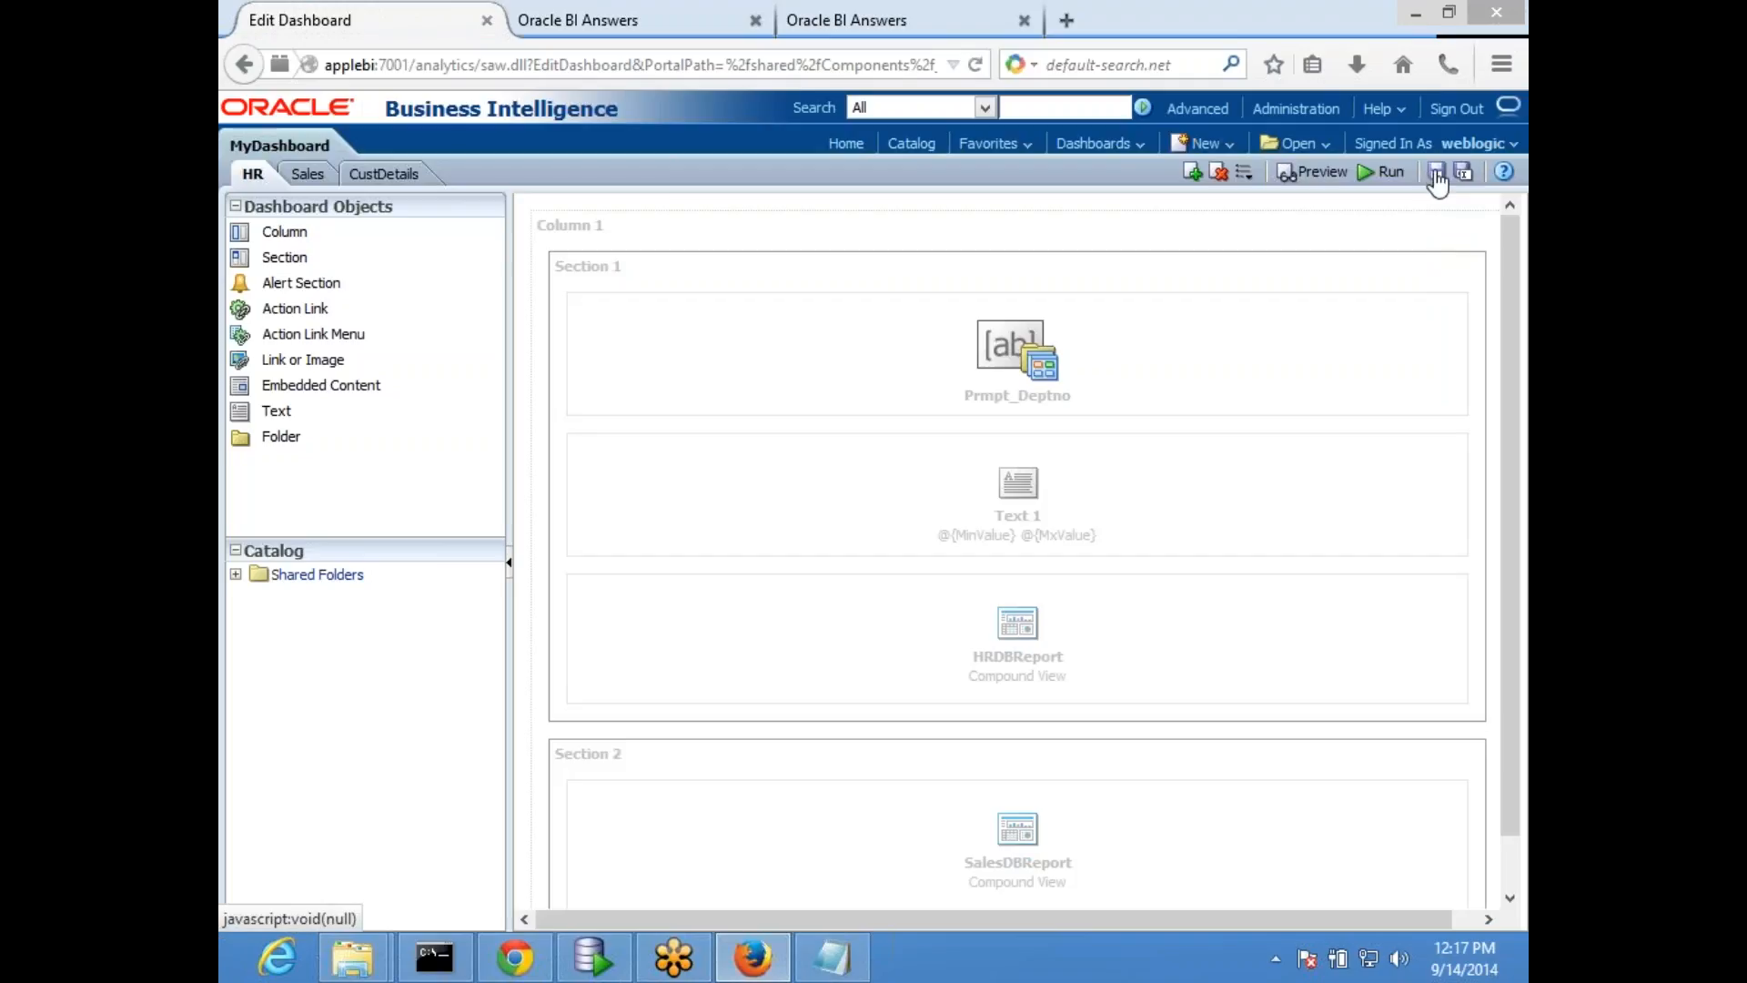
{"action": "left_click", "coordinate": [1436, 173]}
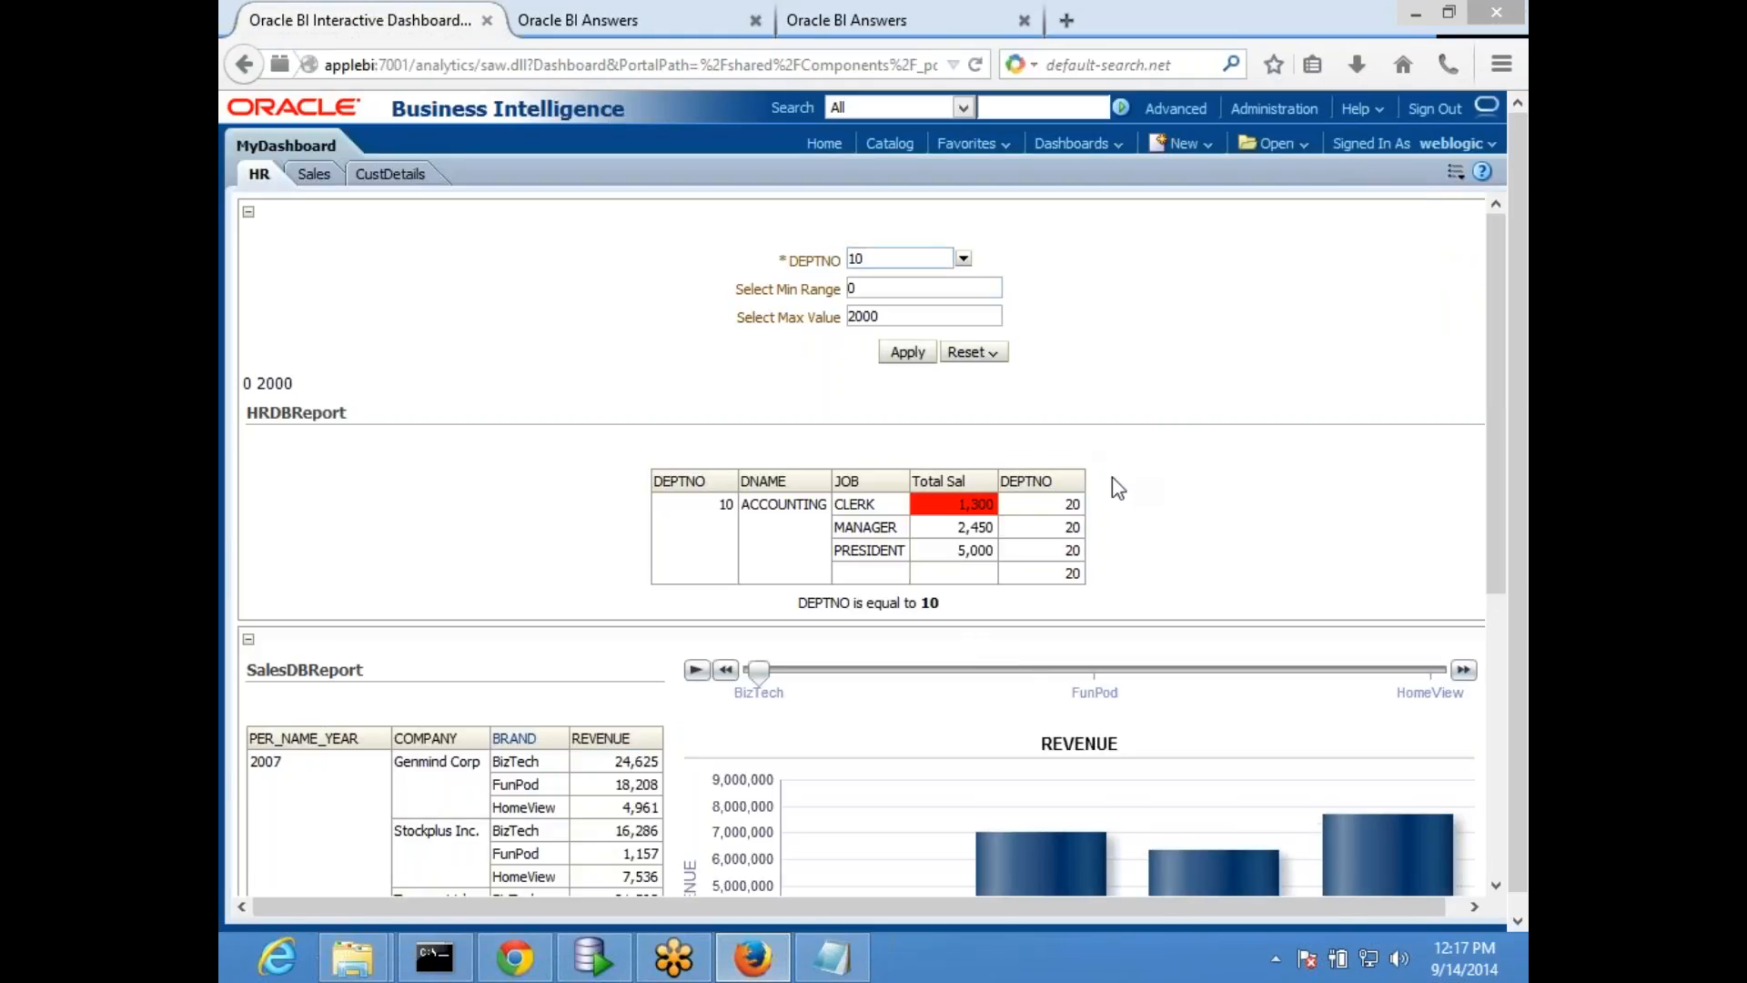
{"action": "mouse_move", "coordinate": [1079, 507]}
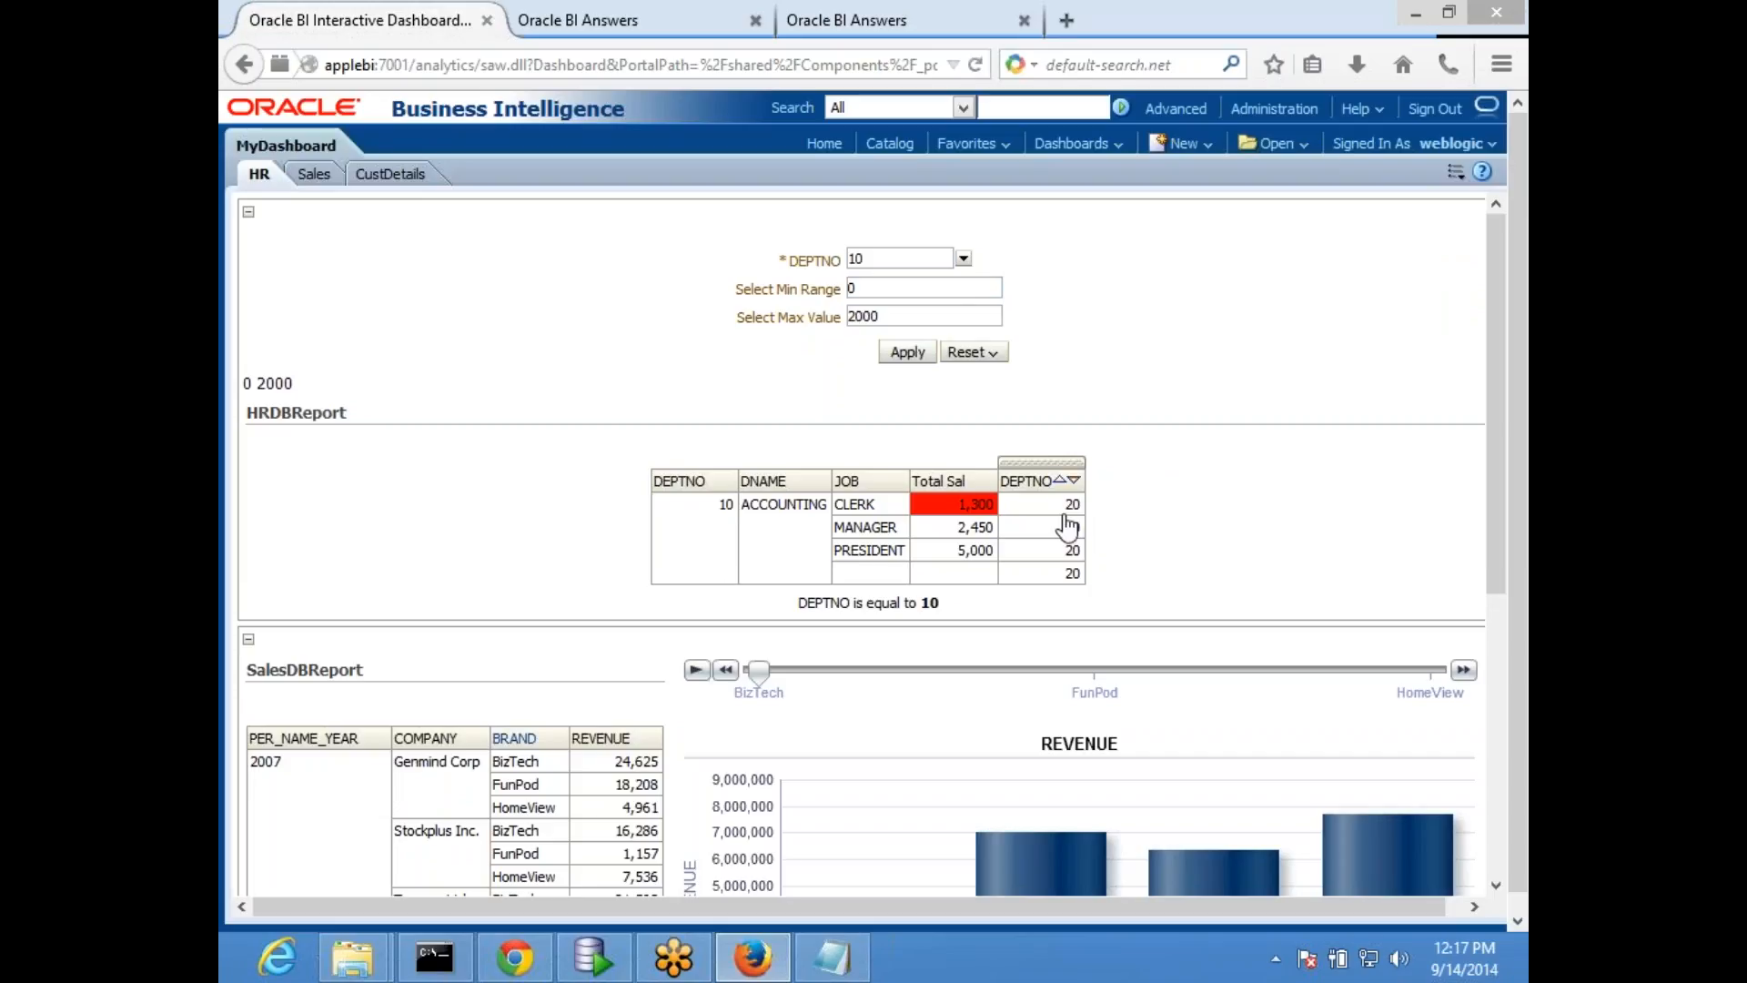
- Apply DEPTNO 20 on the dashboard and compare the prompt value with the calculated DEPTNO column
{"action": "left_click", "coordinate": [963, 260]}
{"action": "left_click", "coordinate": [884, 307]}
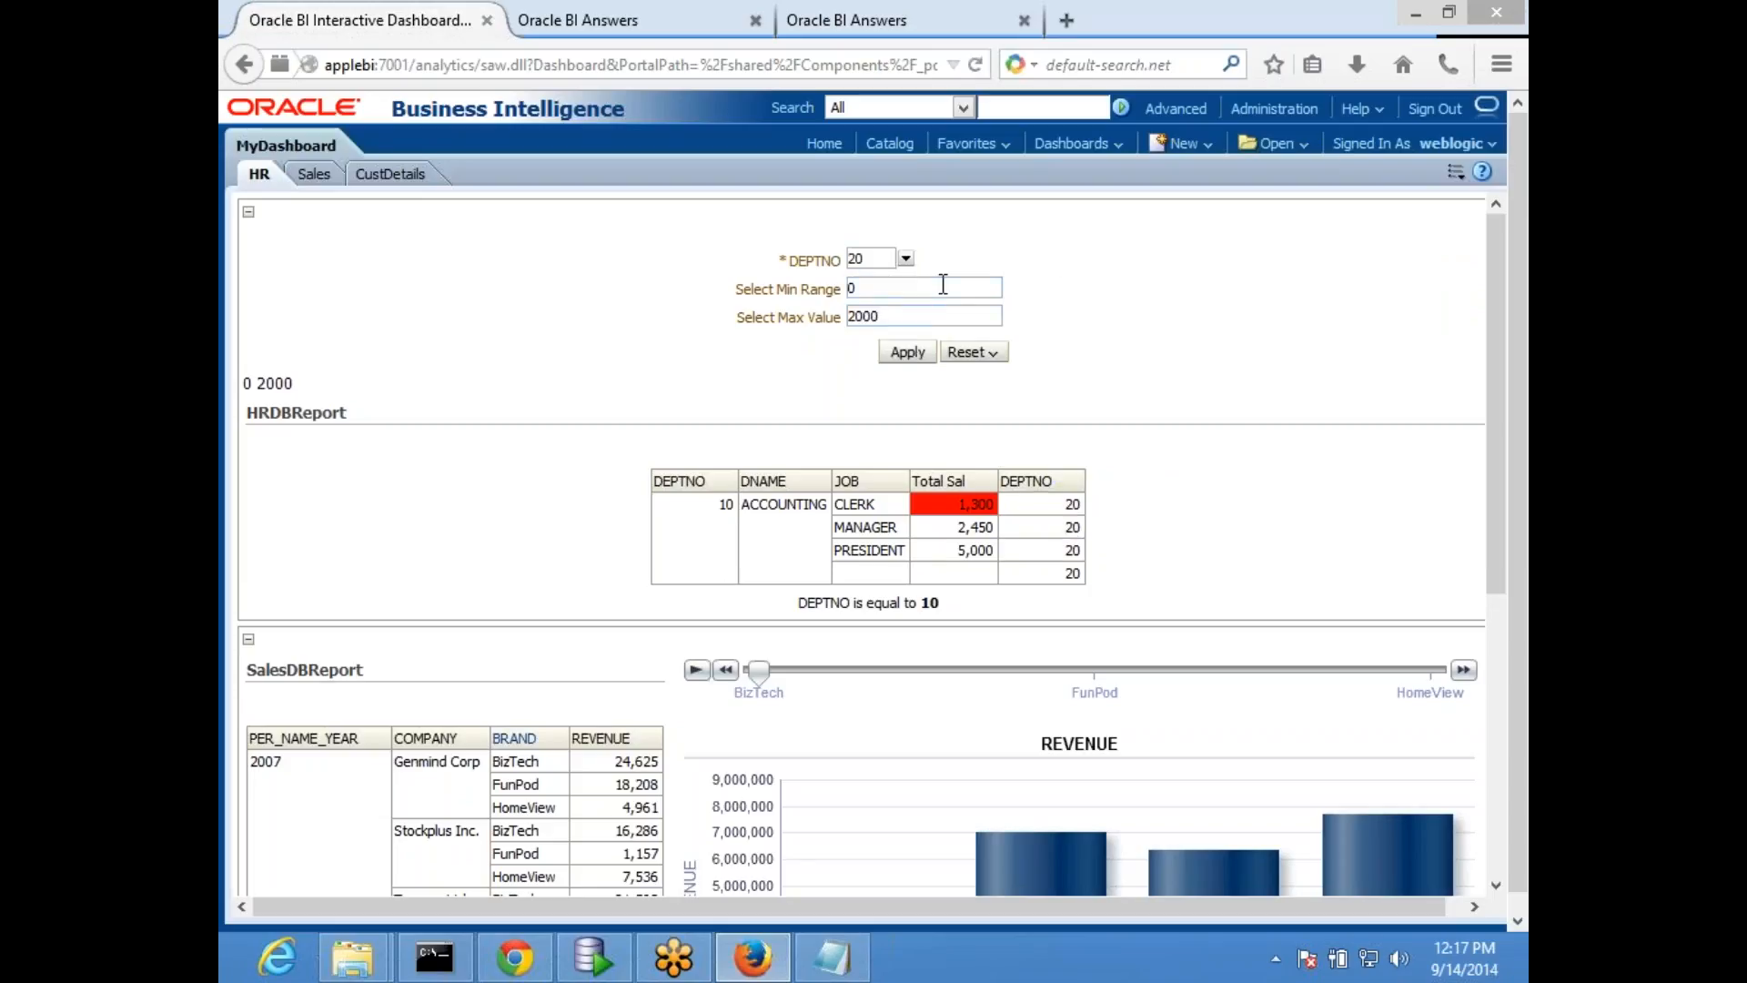
{"action": "left_click", "coordinate": [908, 353]}
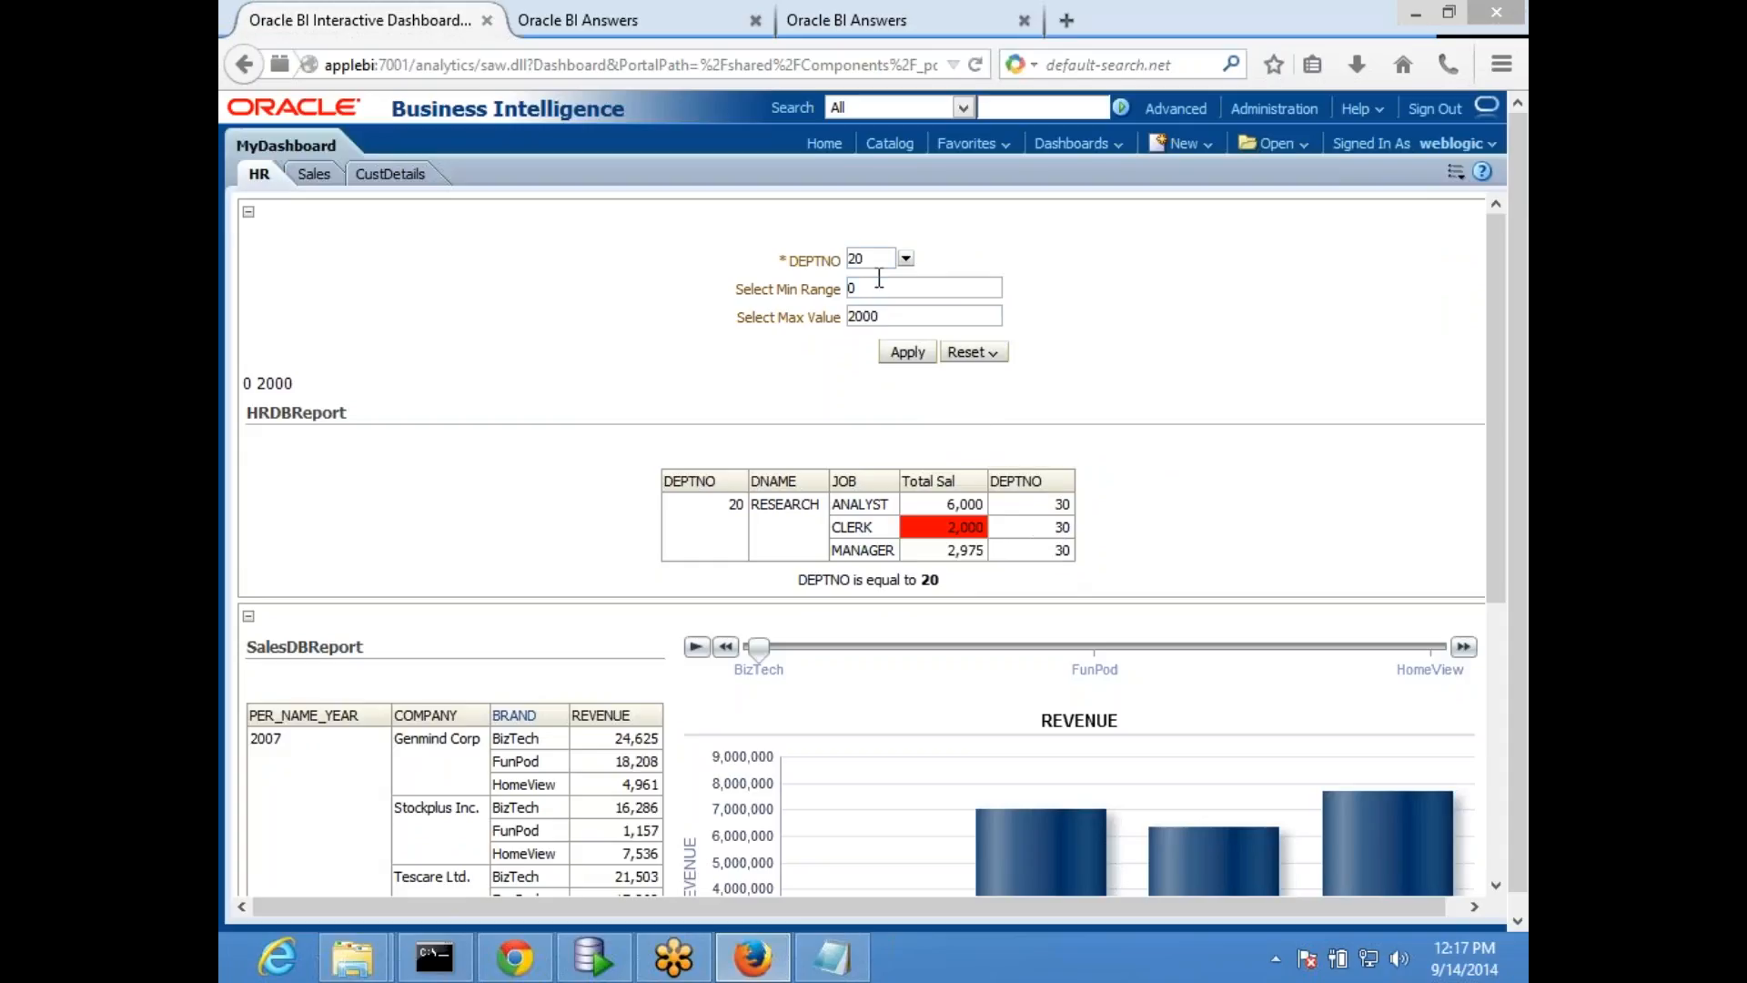
{"action": "left_click_drag", "start_coordinate": [799, 261], "coordinate": [769, 264]}
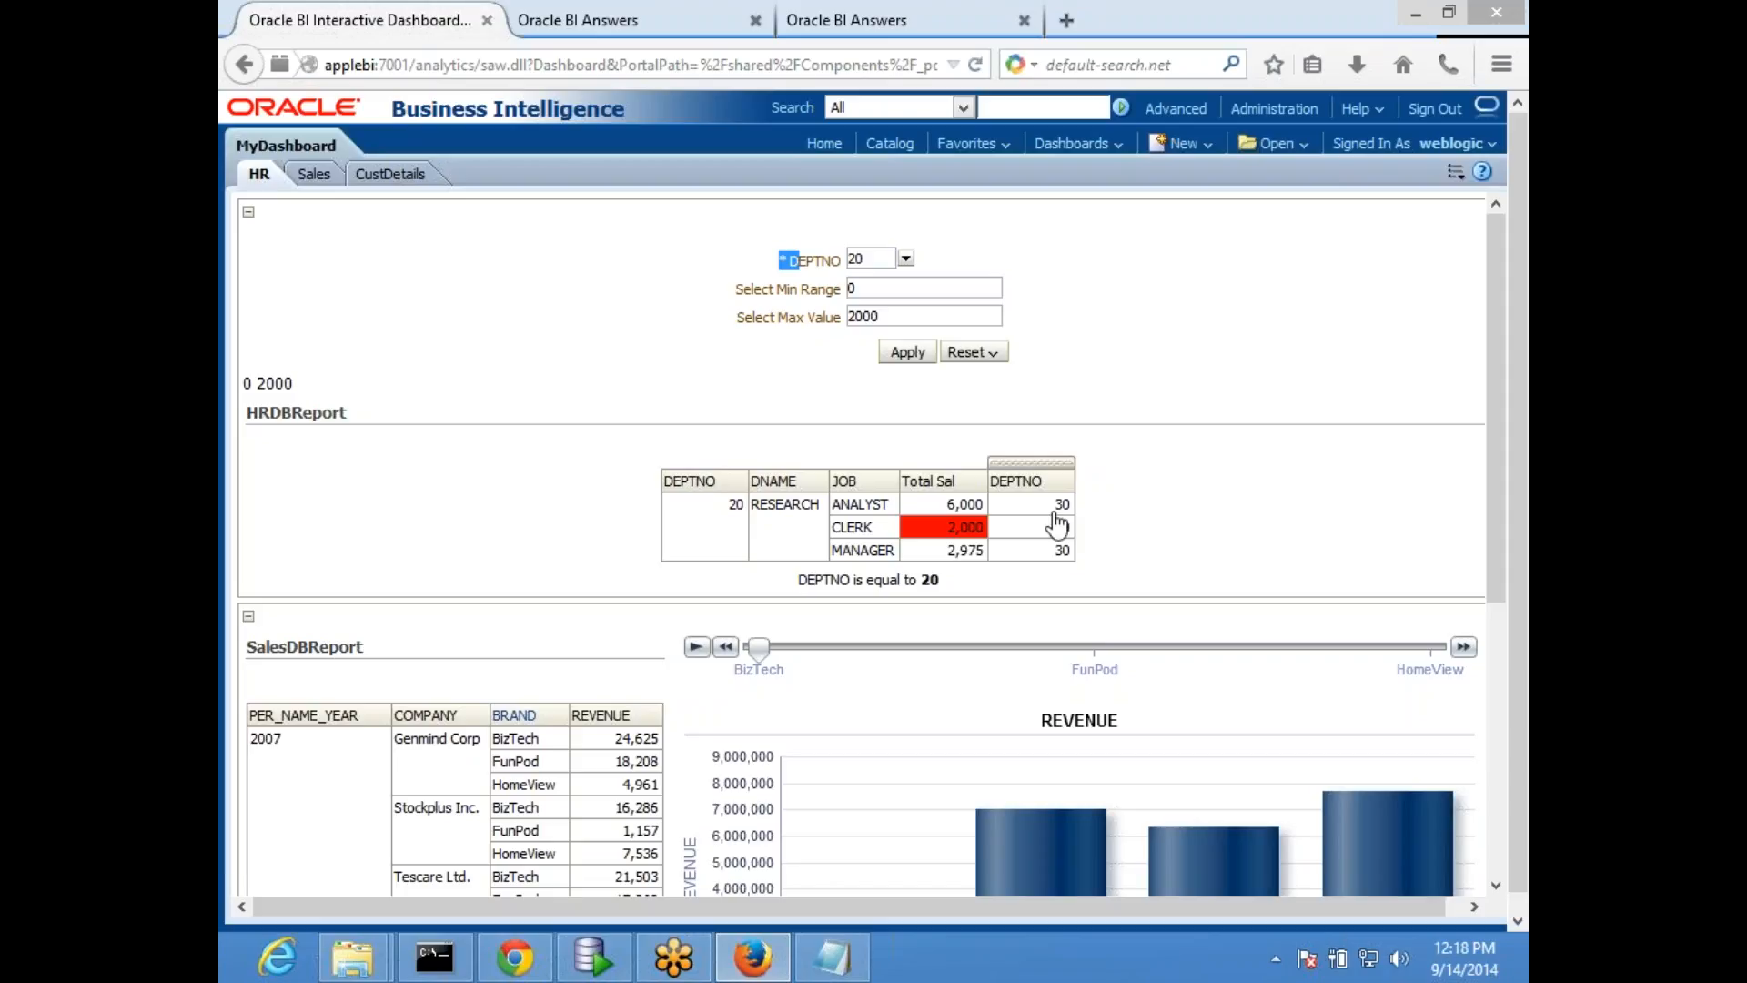
- Replace the DEPTNO filter's presentation variable in HRDBReport with the SQL expression @{x}+10, and save the report
{"action": "left_click", "coordinate": [594, 25]}
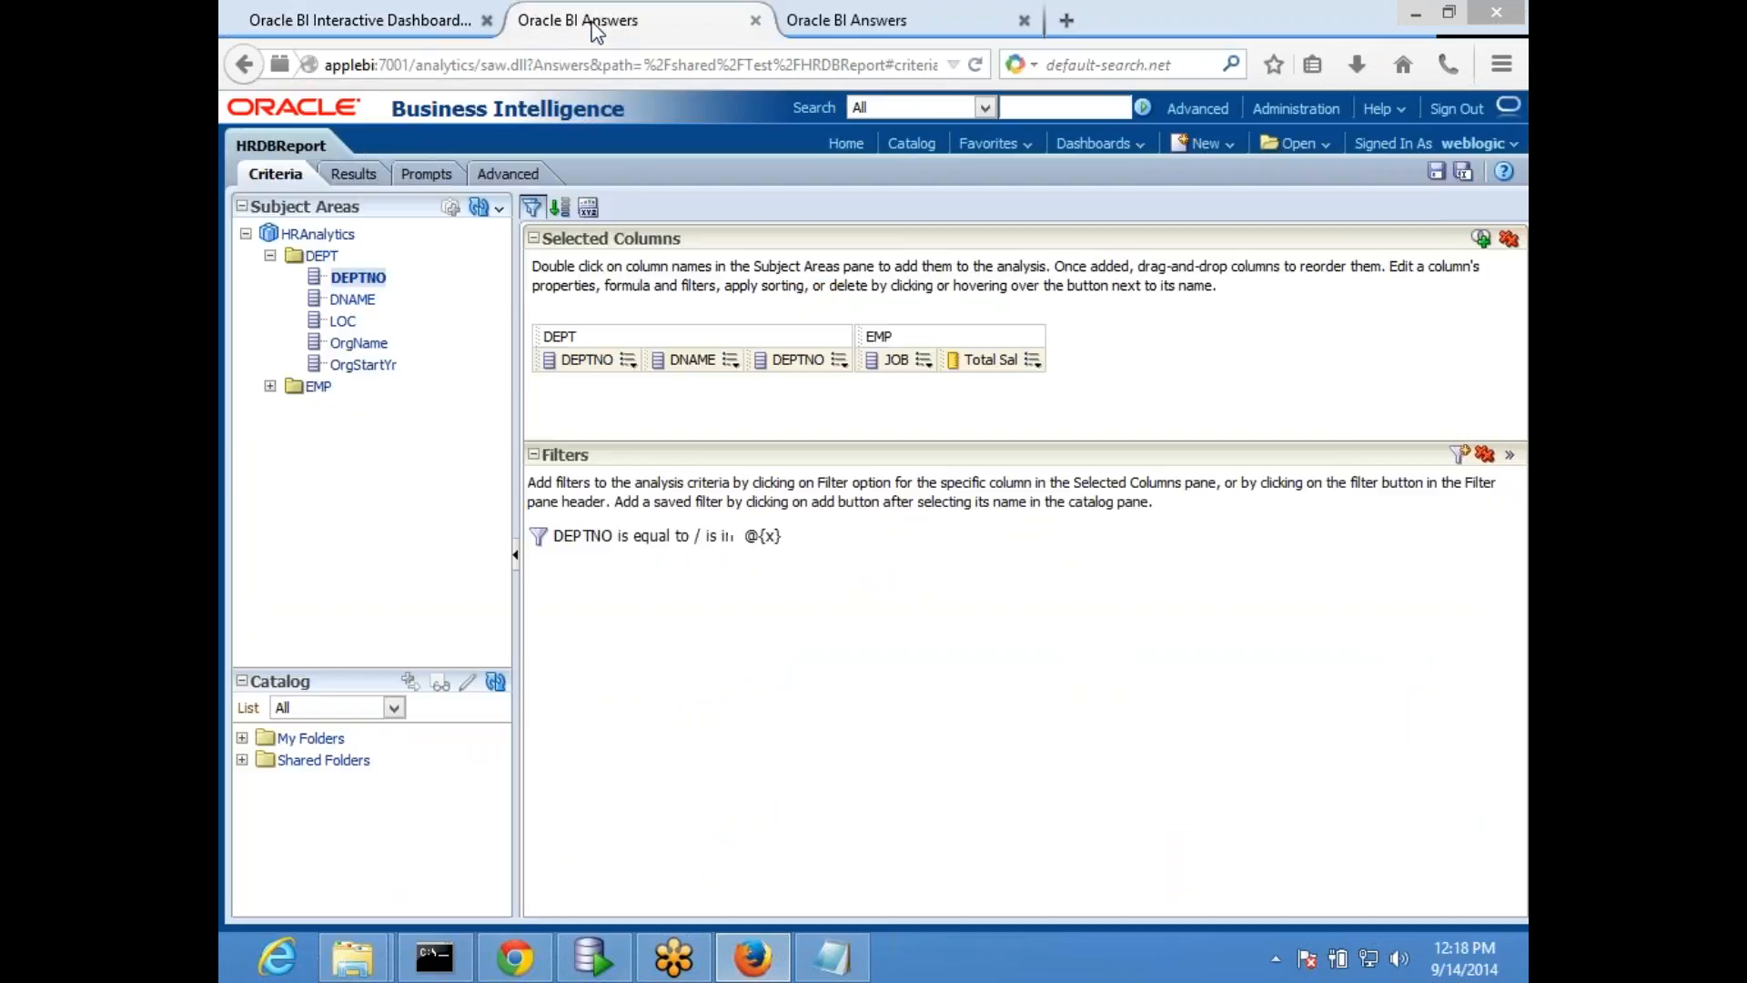
{"action": "mouse_move", "coordinate": [799, 539]}
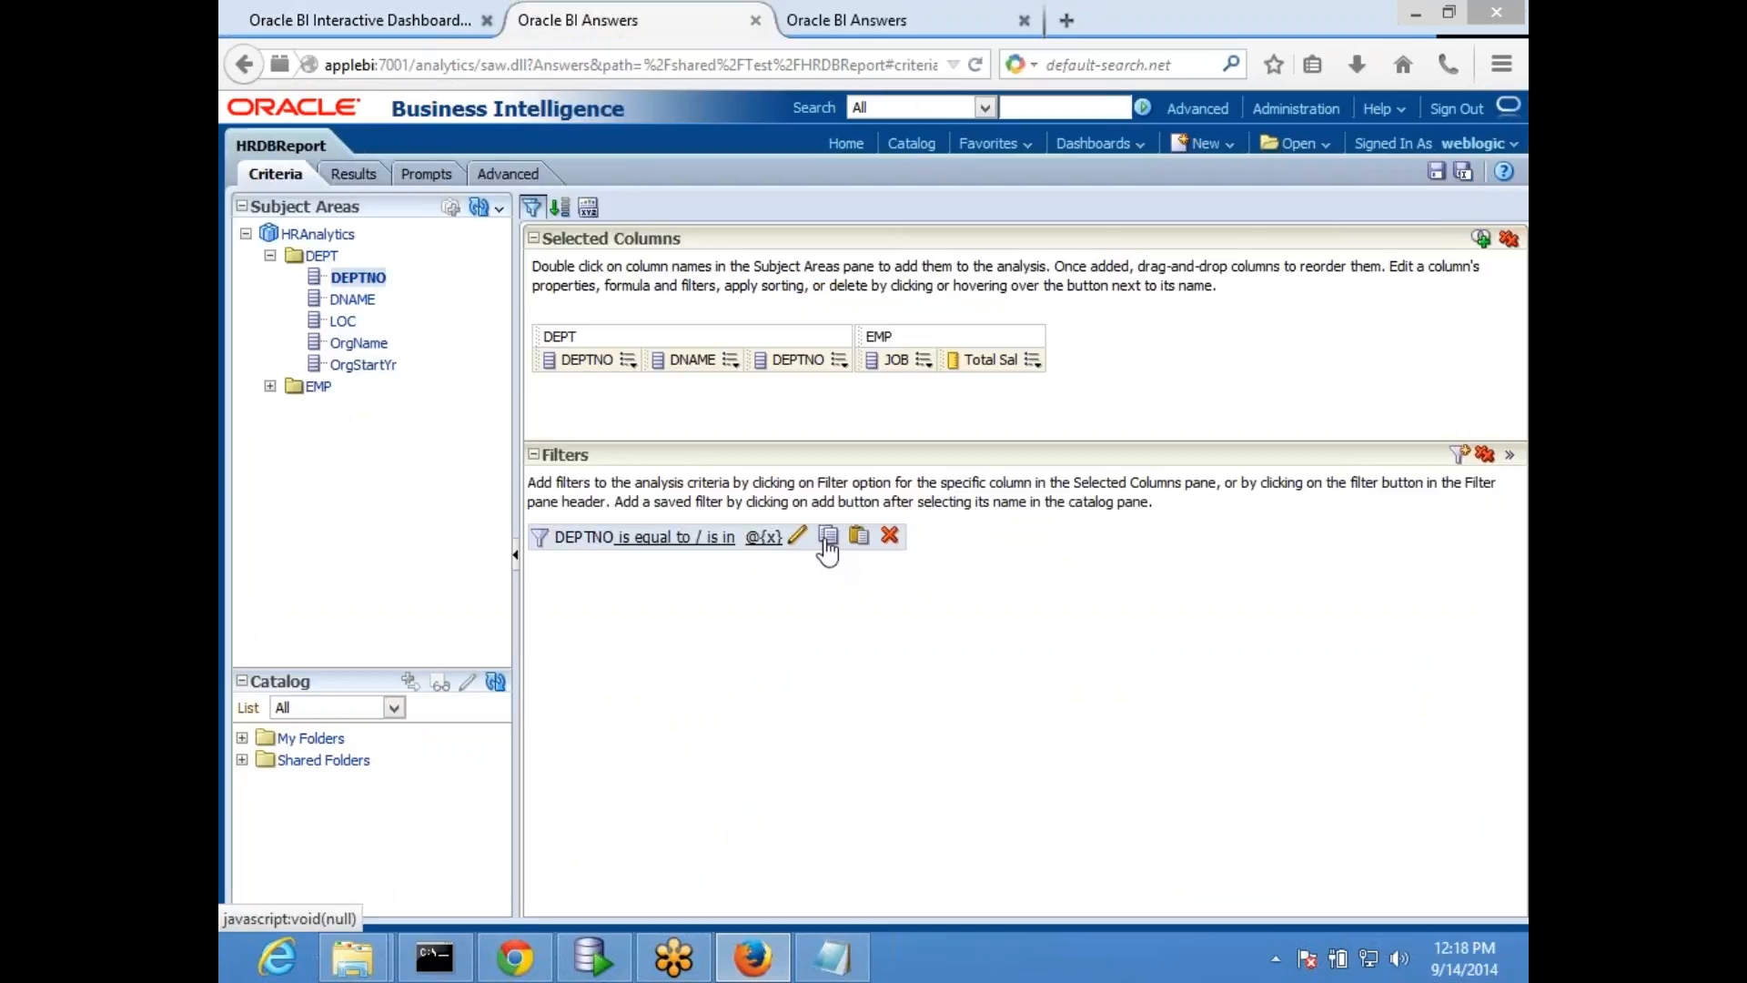
{"action": "left_click", "coordinate": [799, 539]}
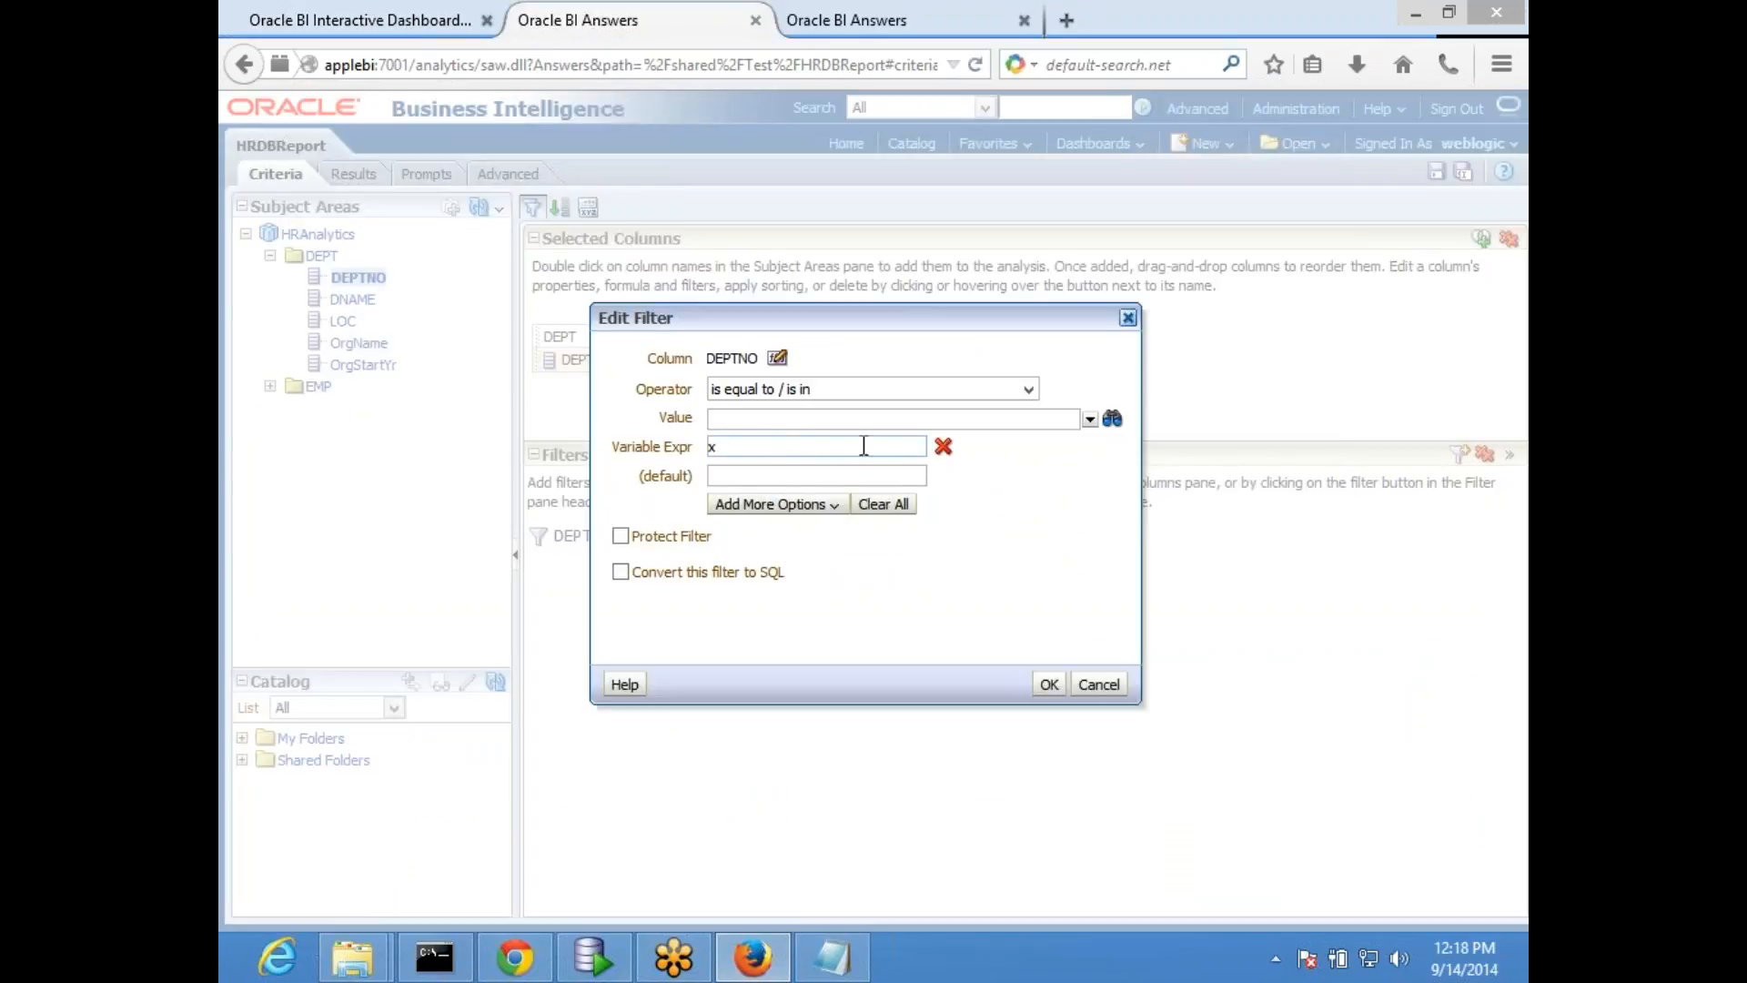
{"action": "left_click", "coordinate": [941, 446]}
{"action": "left_click", "coordinate": [799, 446]}
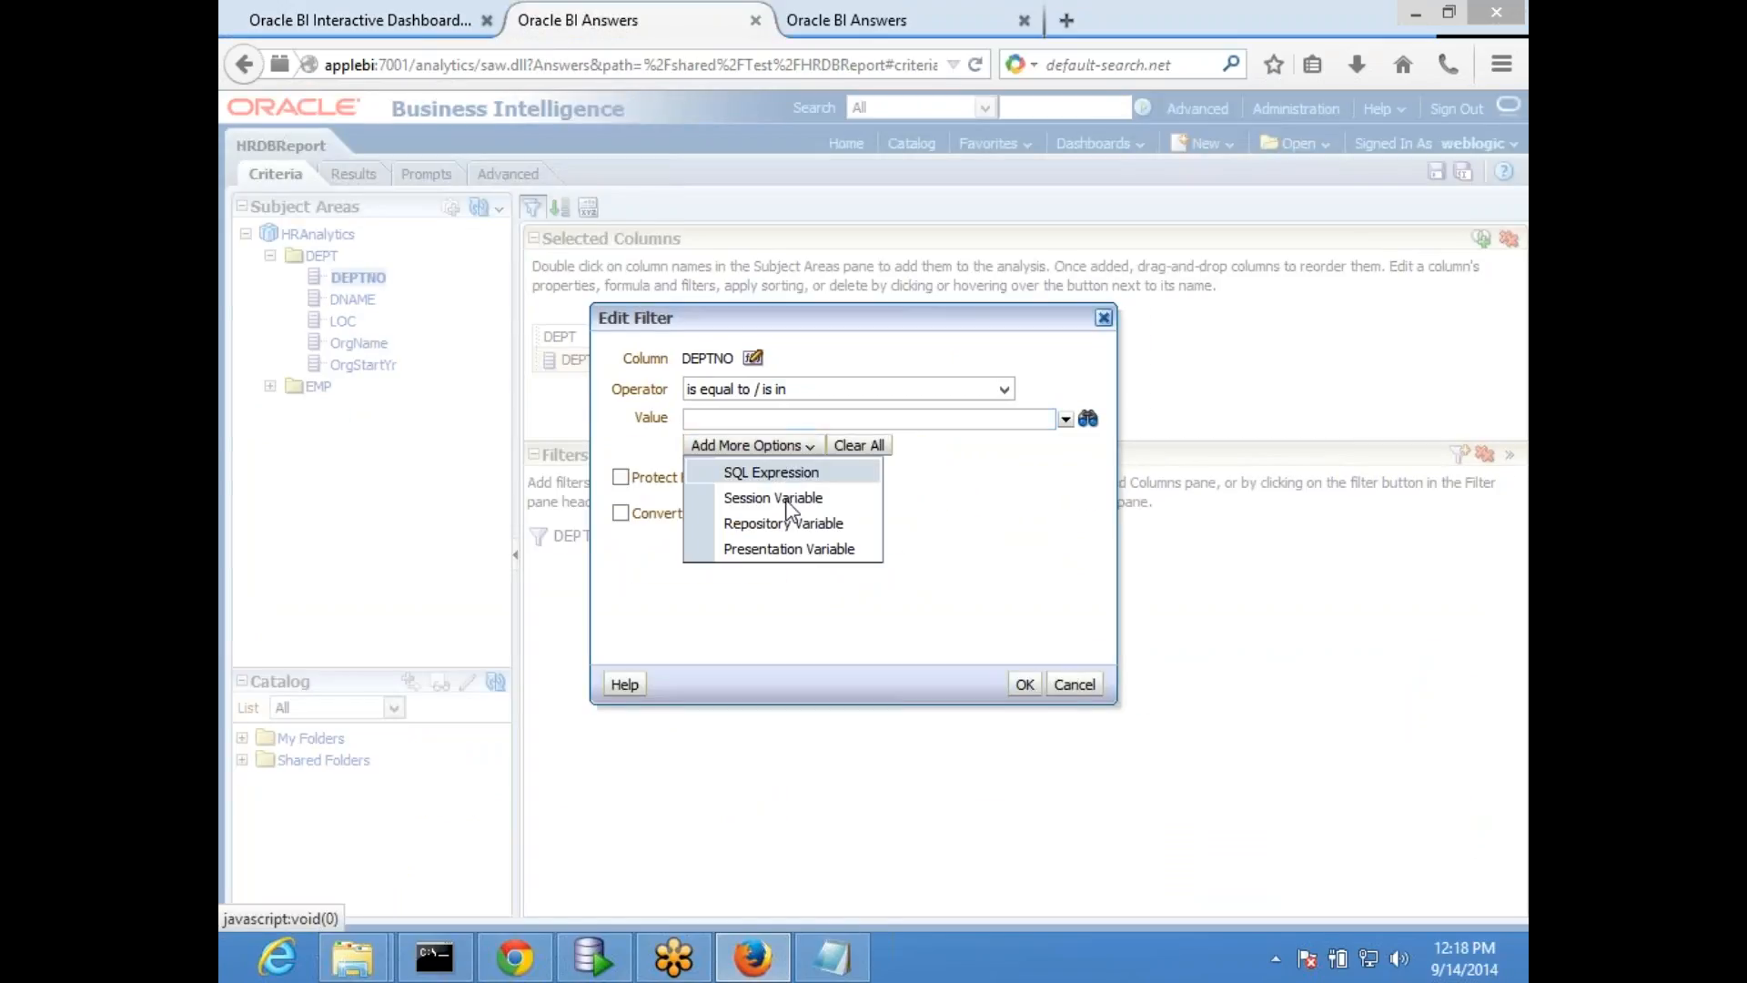
{"action": "left_click", "coordinate": [774, 470]}
{"action": "left_click", "coordinate": [767, 444]}
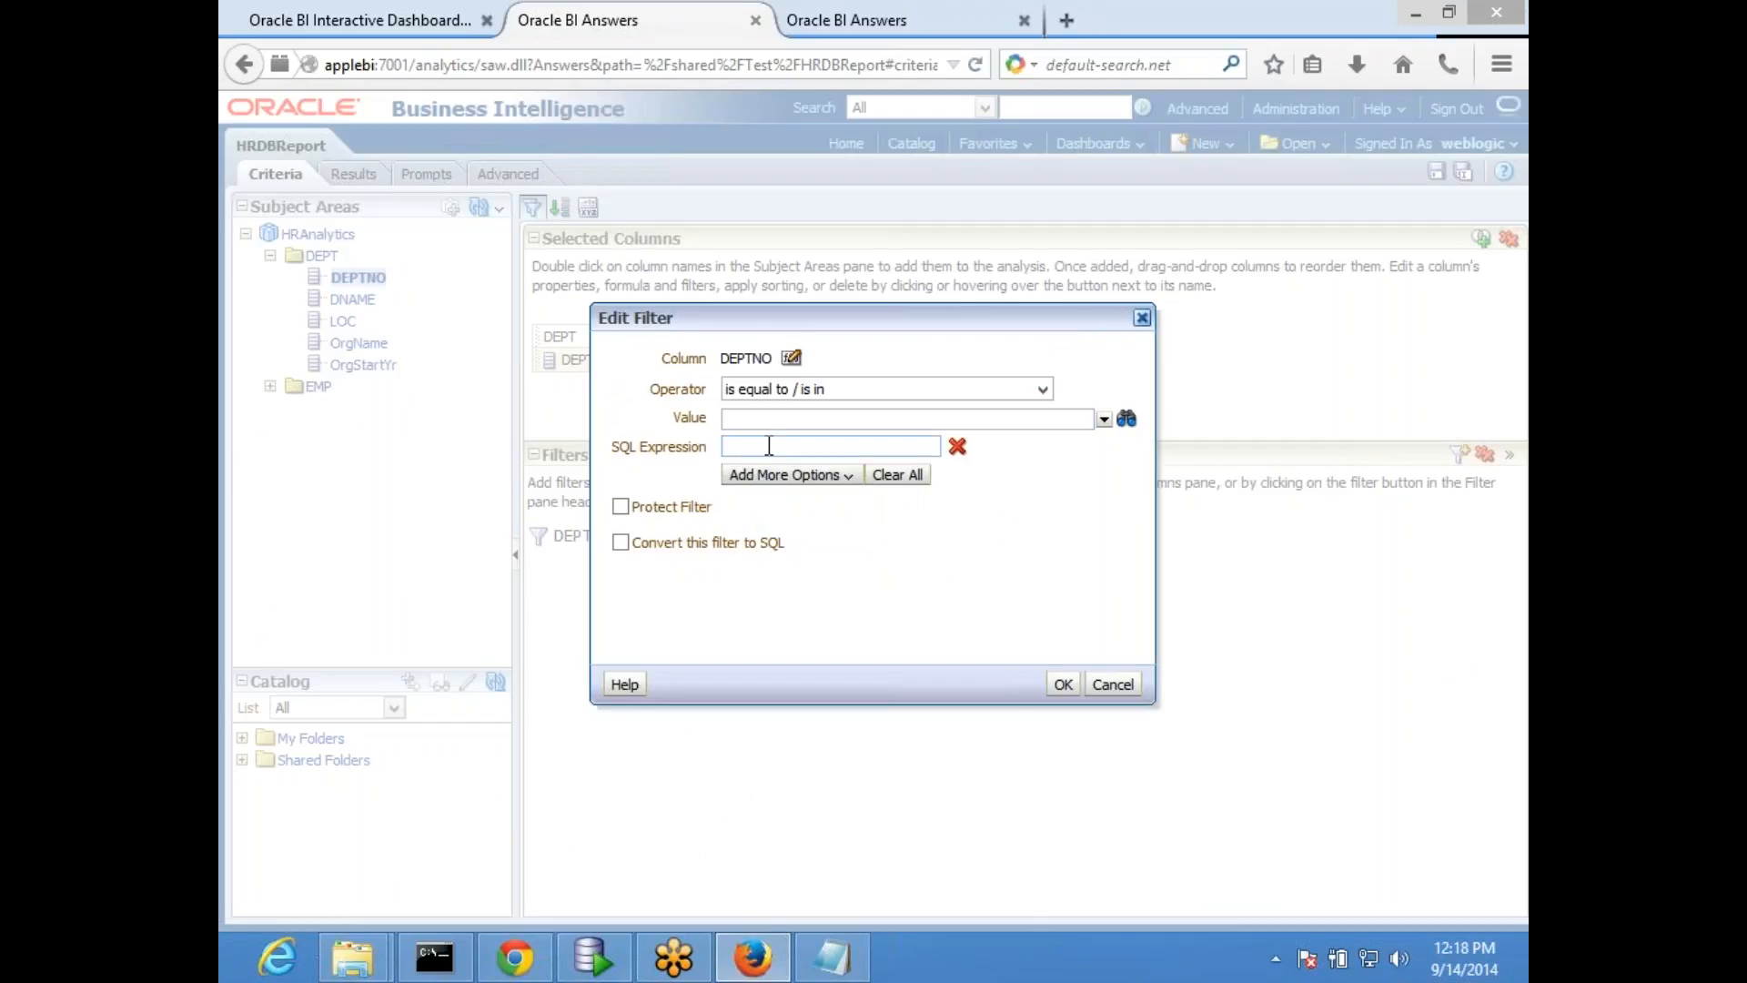
{"action": "type", "text": "@{x}+10"}
{"action": "left_click", "coordinate": [1063, 684]}
{"action": "left_click", "coordinate": [1437, 171]}
- Reload the HR dashboard by saving and running it from edit mode, and apply DEPTNO 20 to check the filter
{"action": "left_click", "coordinate": [409, 20]}
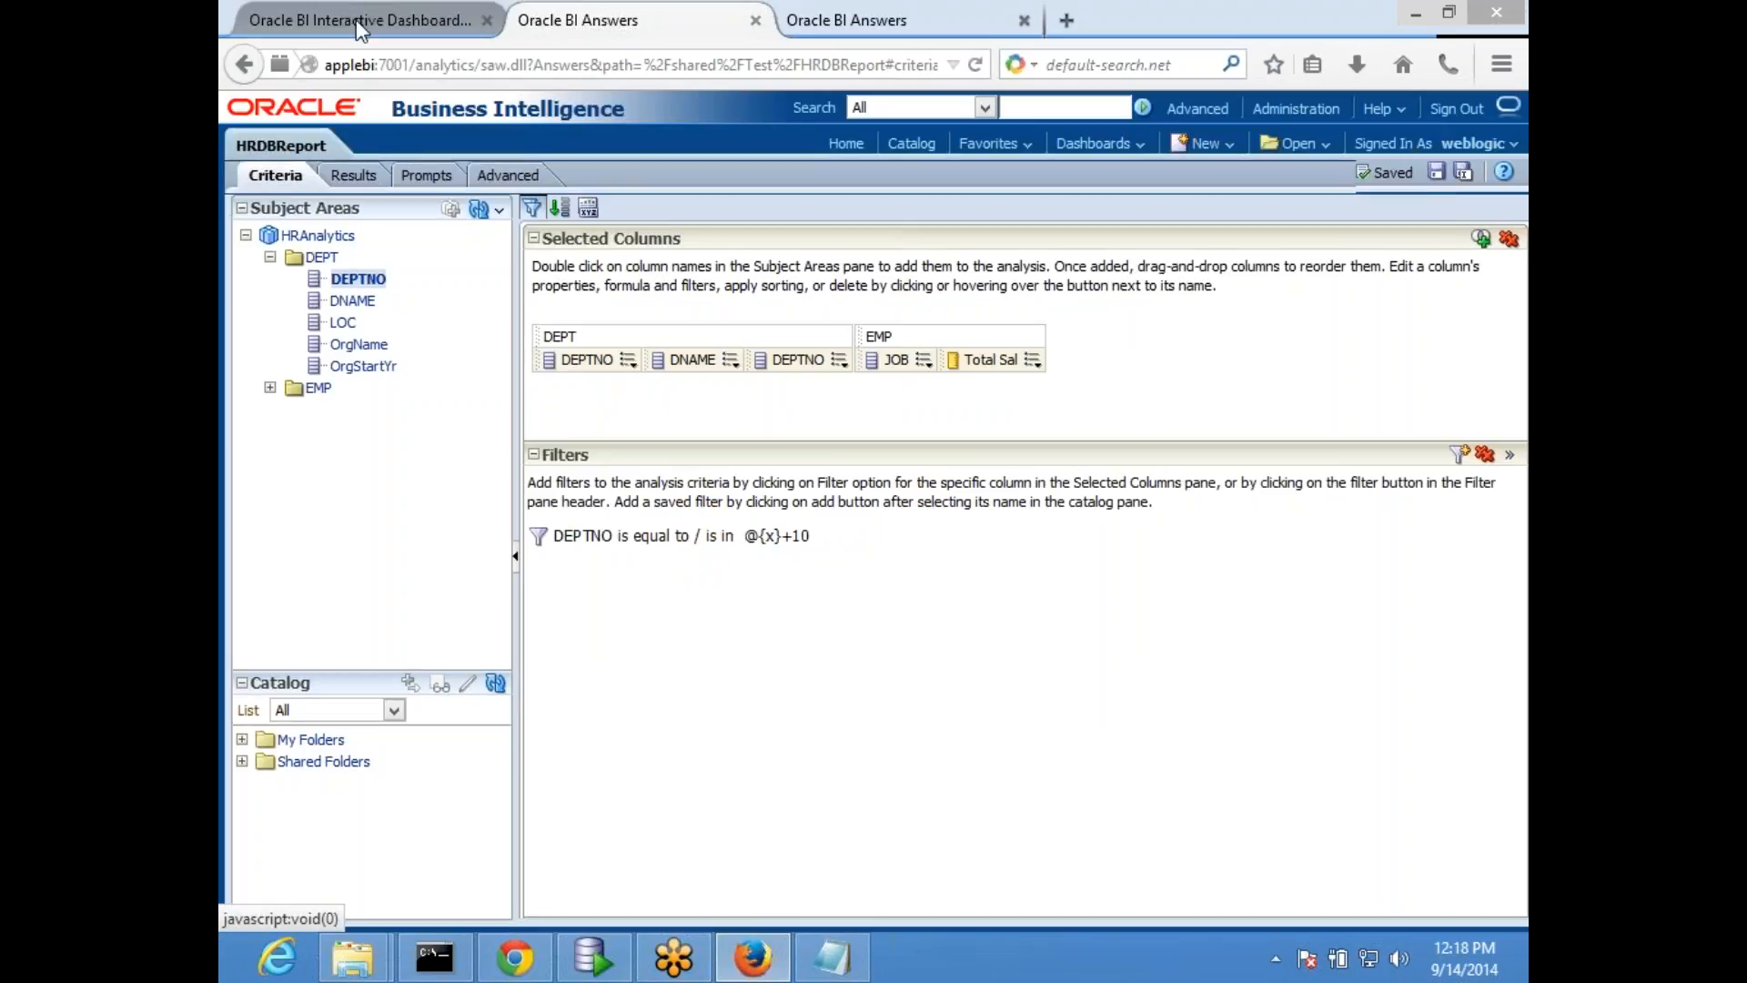
{"action": "left_click", "coordinate": [1459, 176]}
{"action": "left_click", "coordinate": [1317, 198]}
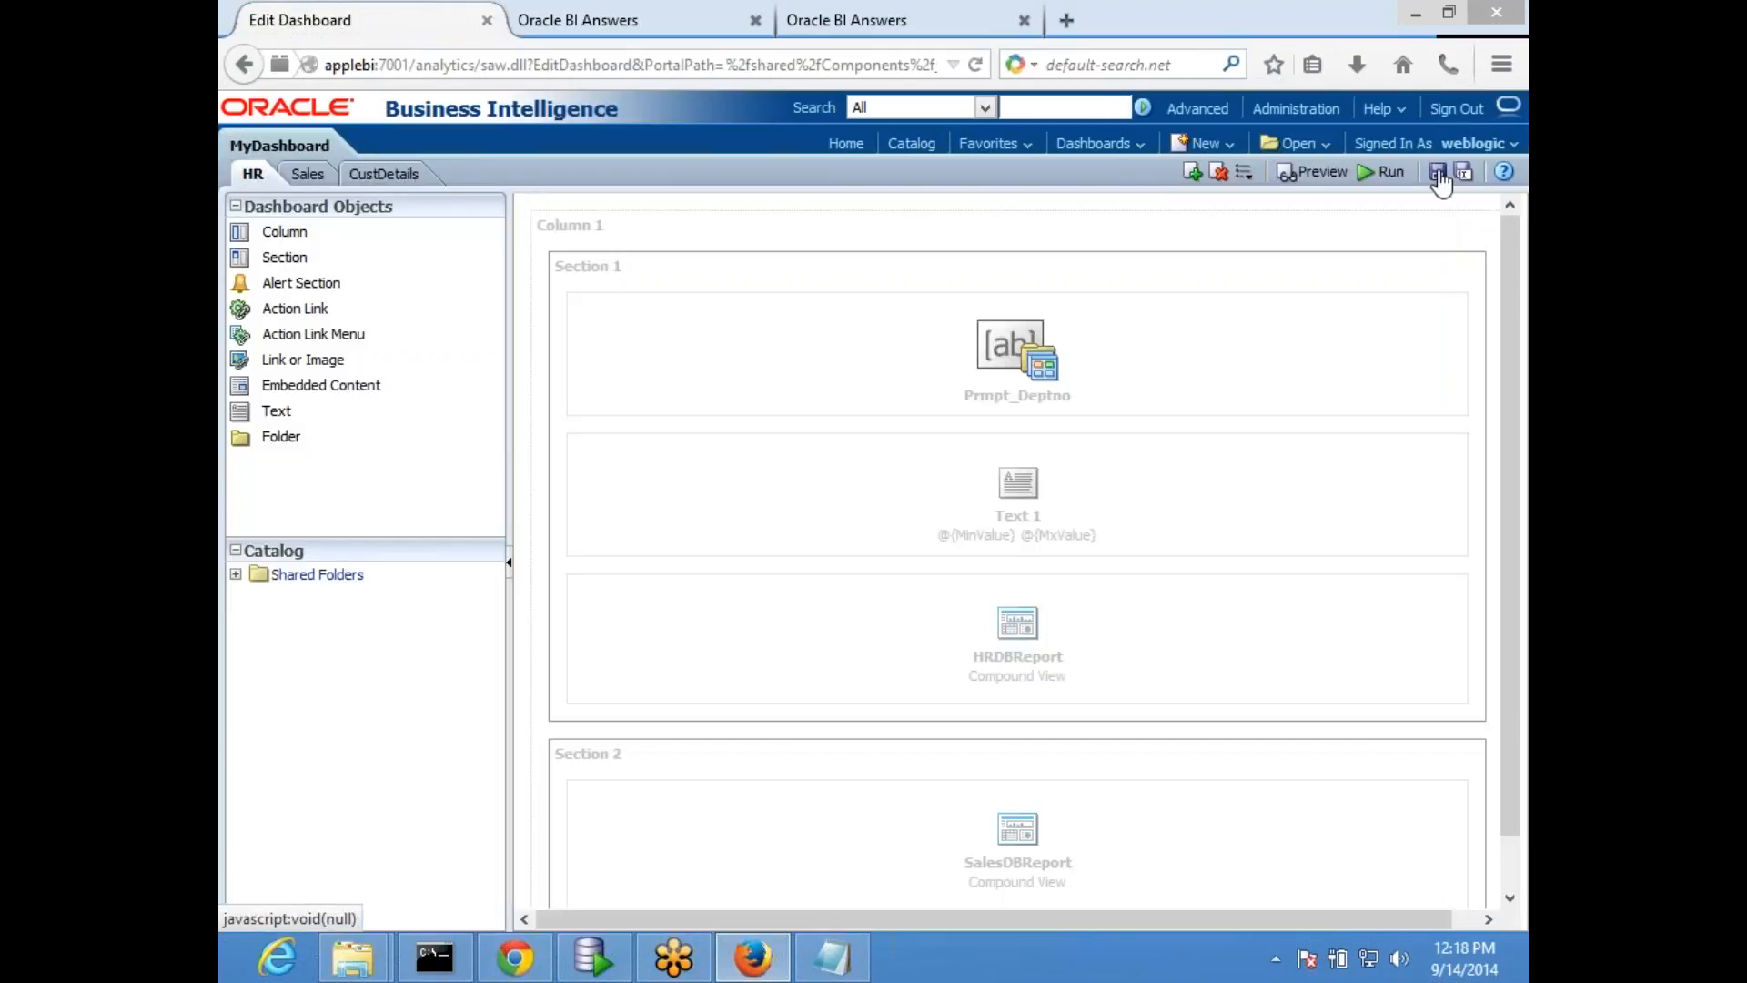
{"action": "left_click", "coordinate": [1376, 178]}
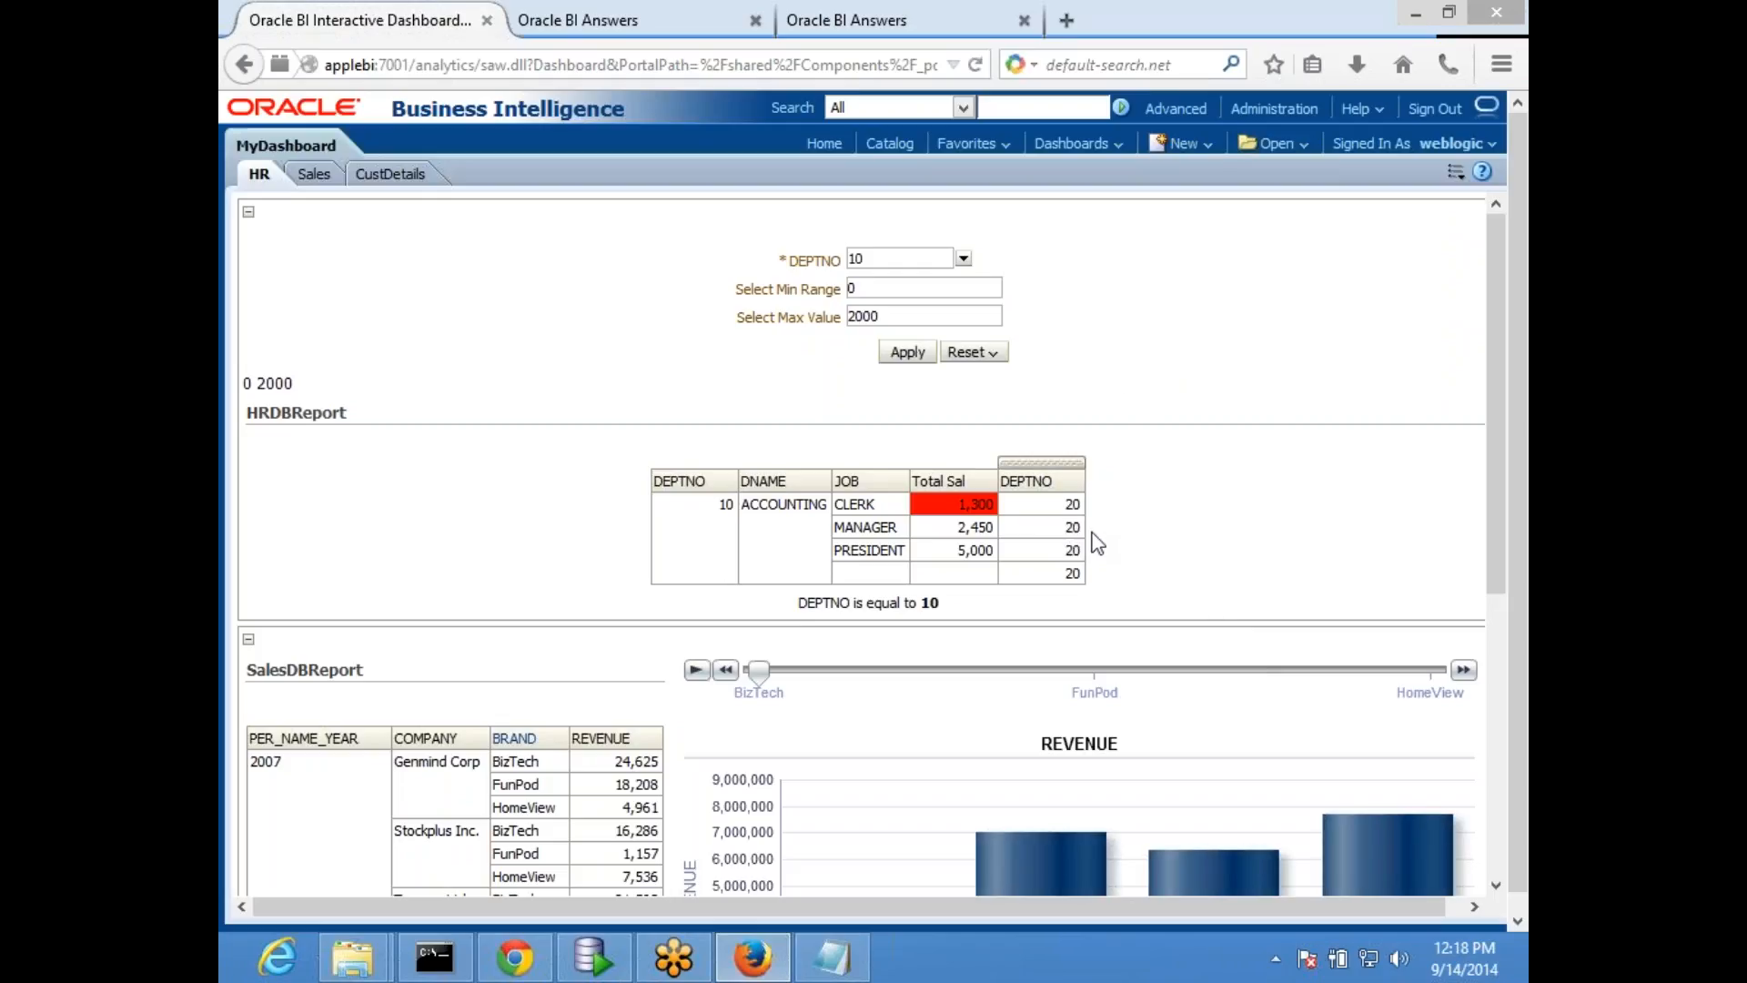
{"action": "left_click", "coordinate": [964, 258]}
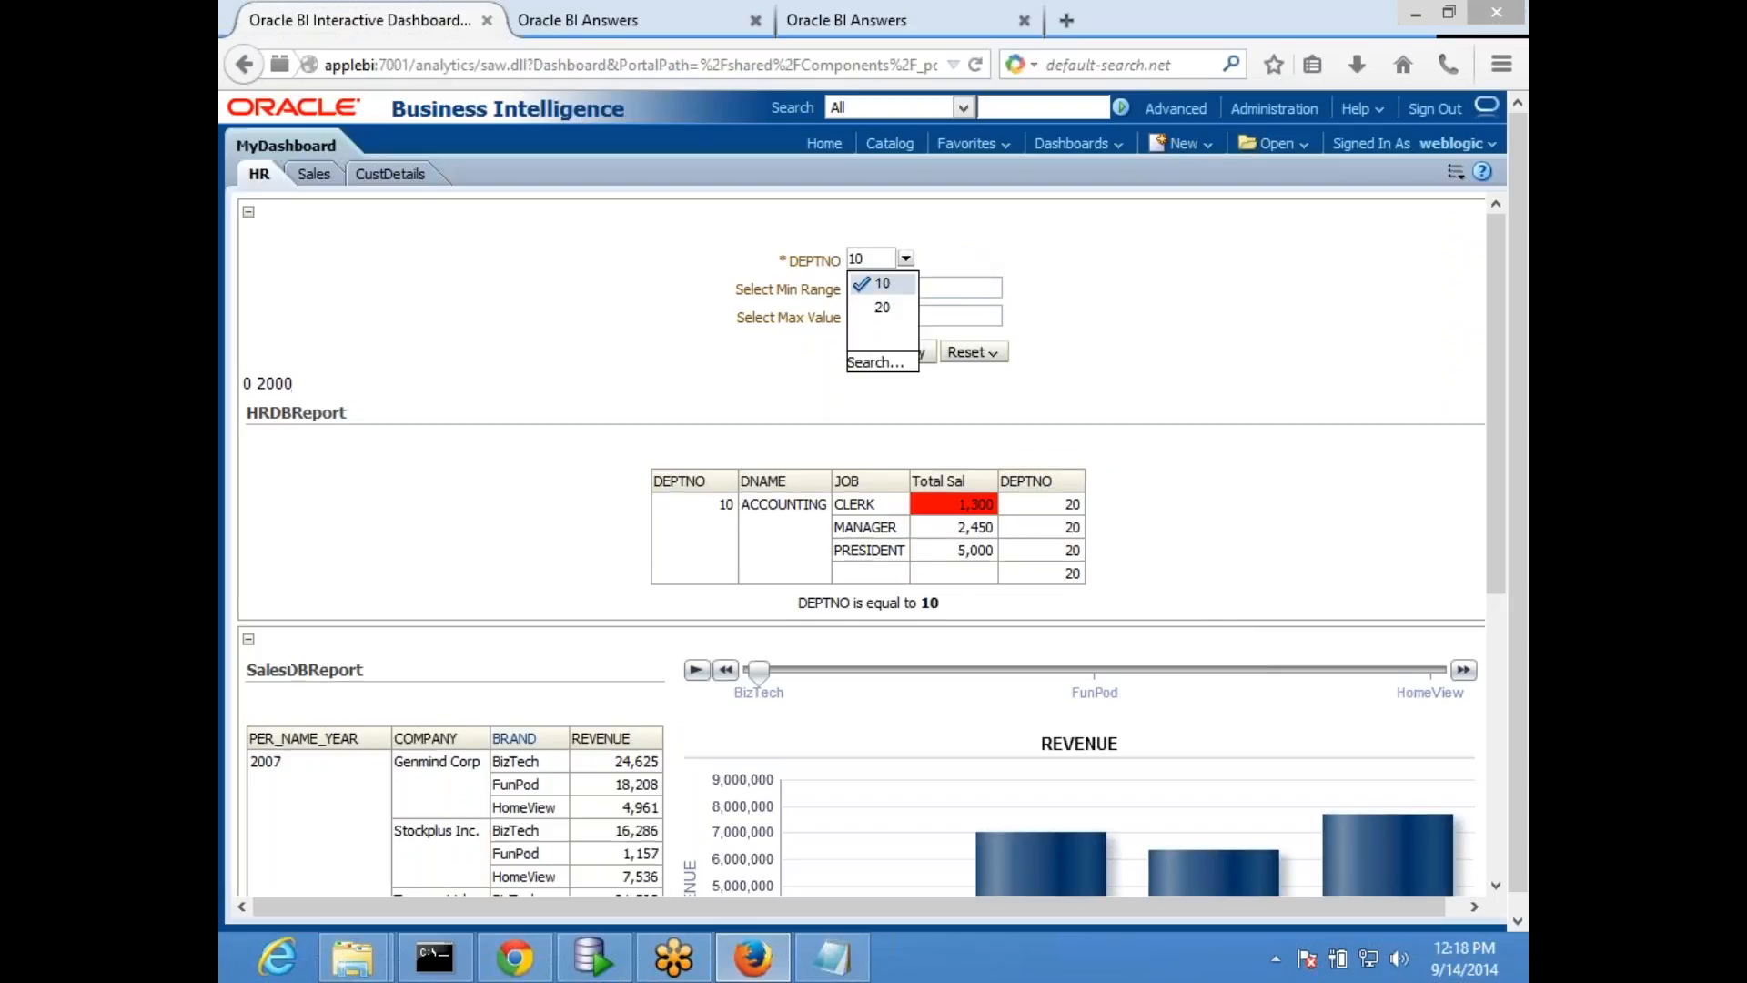
{"action": "left_click", "coordinate": [951, 305]}
{"action": "left_click", "coordinate": [906, 356]}
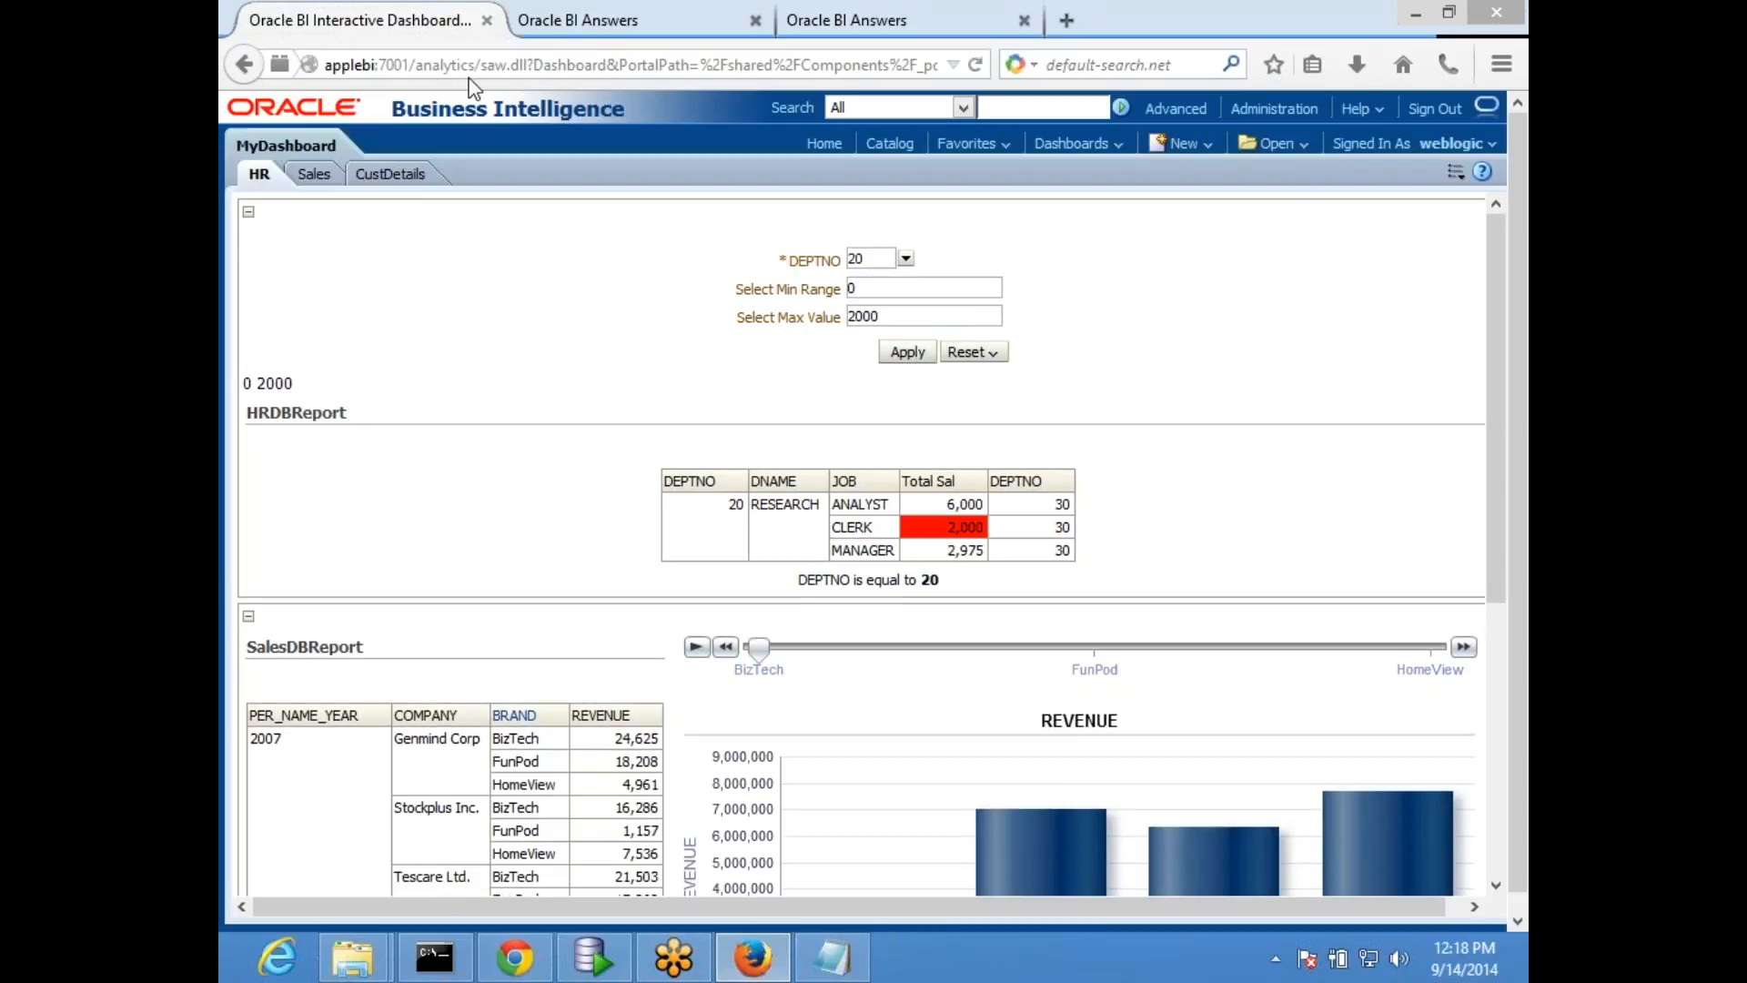
- Save HRDBReport again, and reload the HR dashboard page through a save and run in edit mode
{"action": "left_click", "coordinate": [616, 27]}
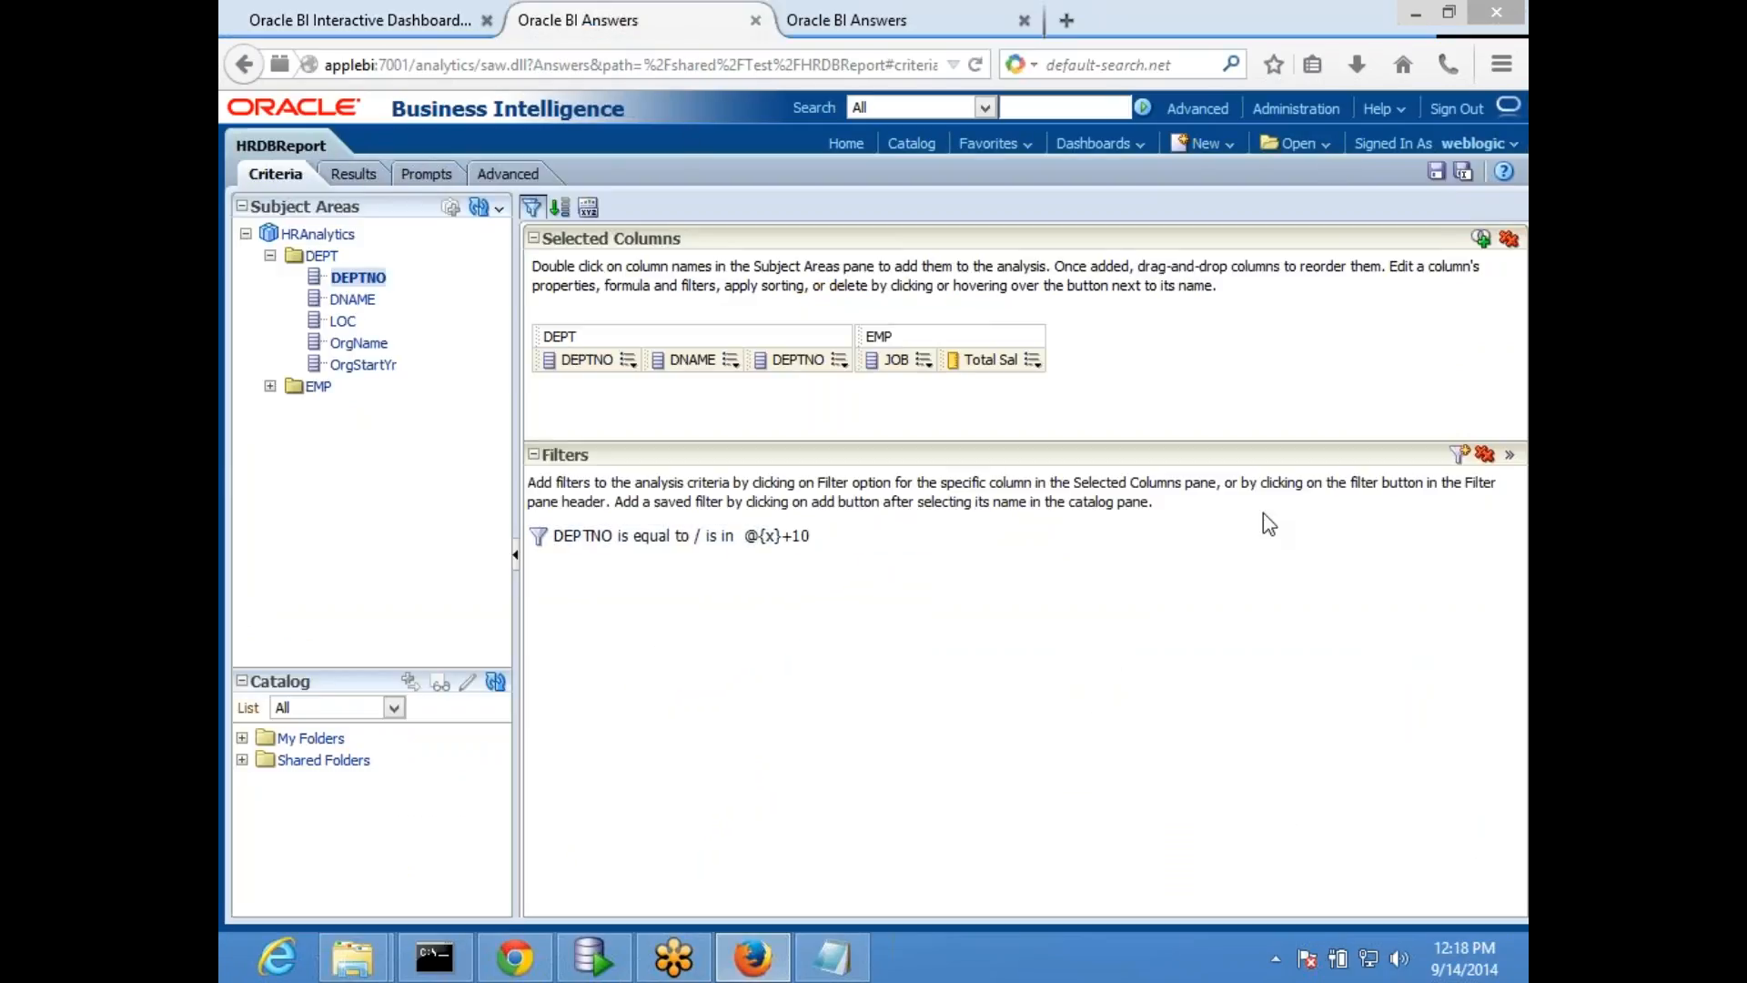
{"action": "left_click", "coordinate": [1436, 173]}
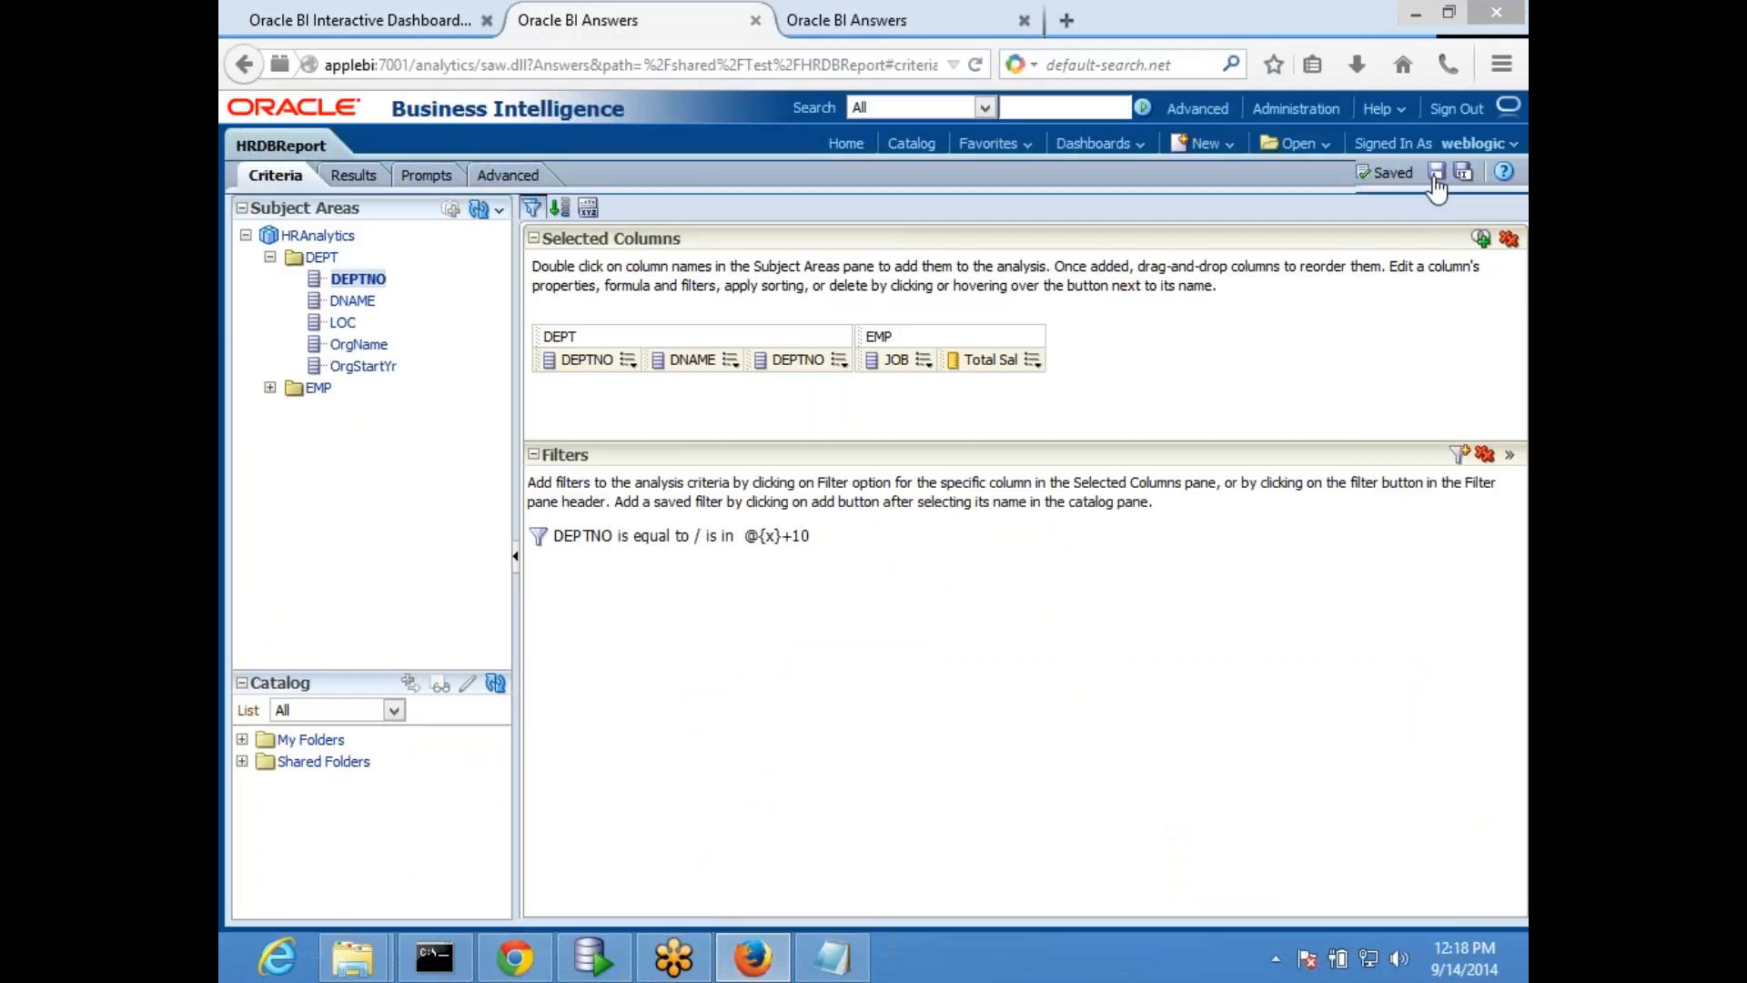
{"action": "left_click", "coordinate": [346, 20]}
{"action": "left_click", "coordinate": [1455, 171]}
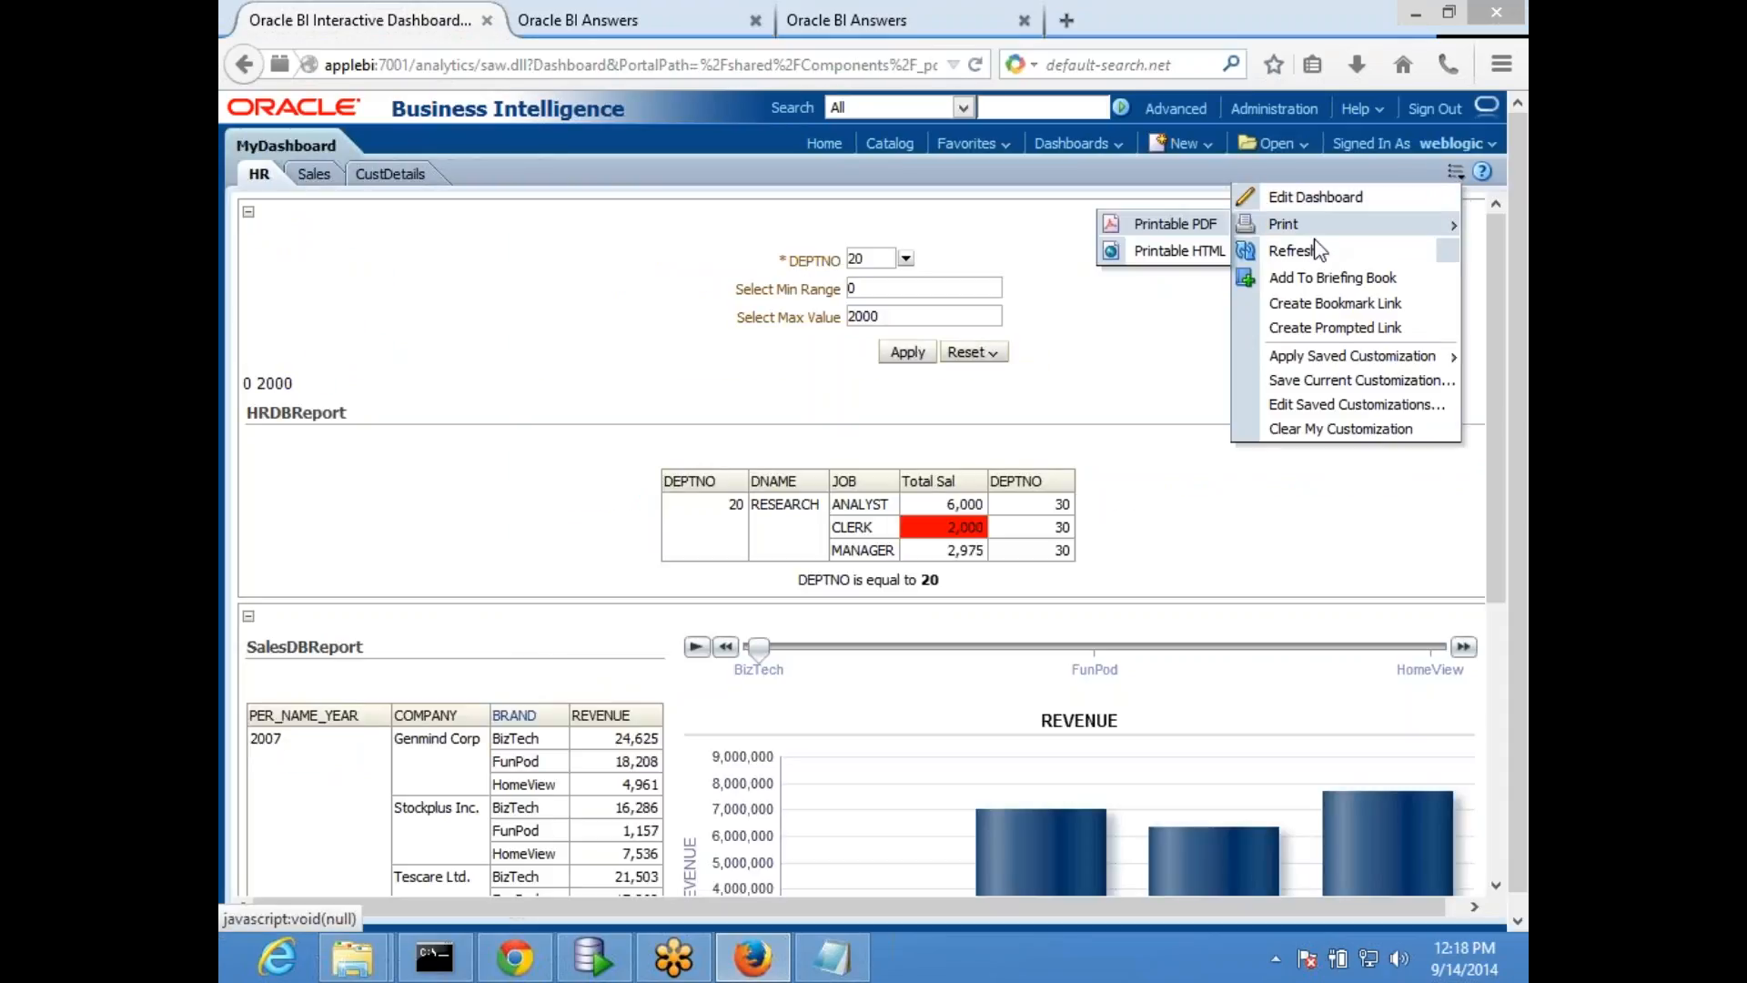
{"action": "left_click", "coordinate": [1320, 195]}
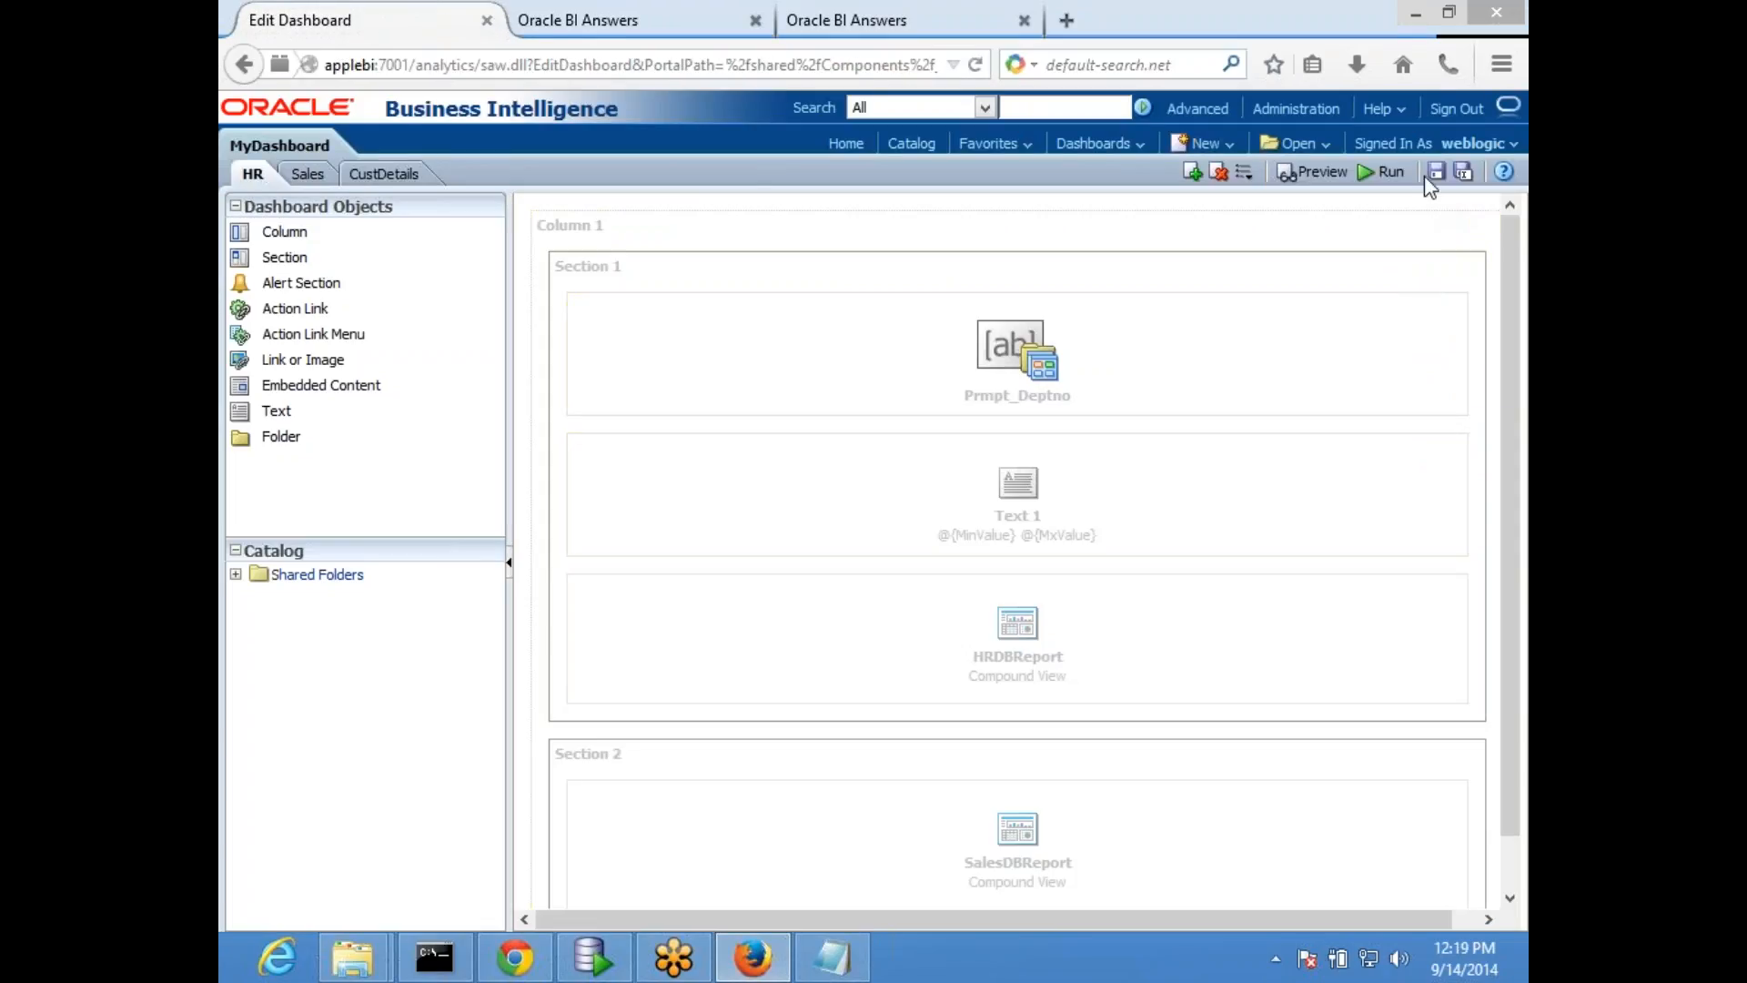
{"action": "left_click", "coordinate": [1437, 173]}
{"action": "left_click", "coordinate": [1383, 173]}
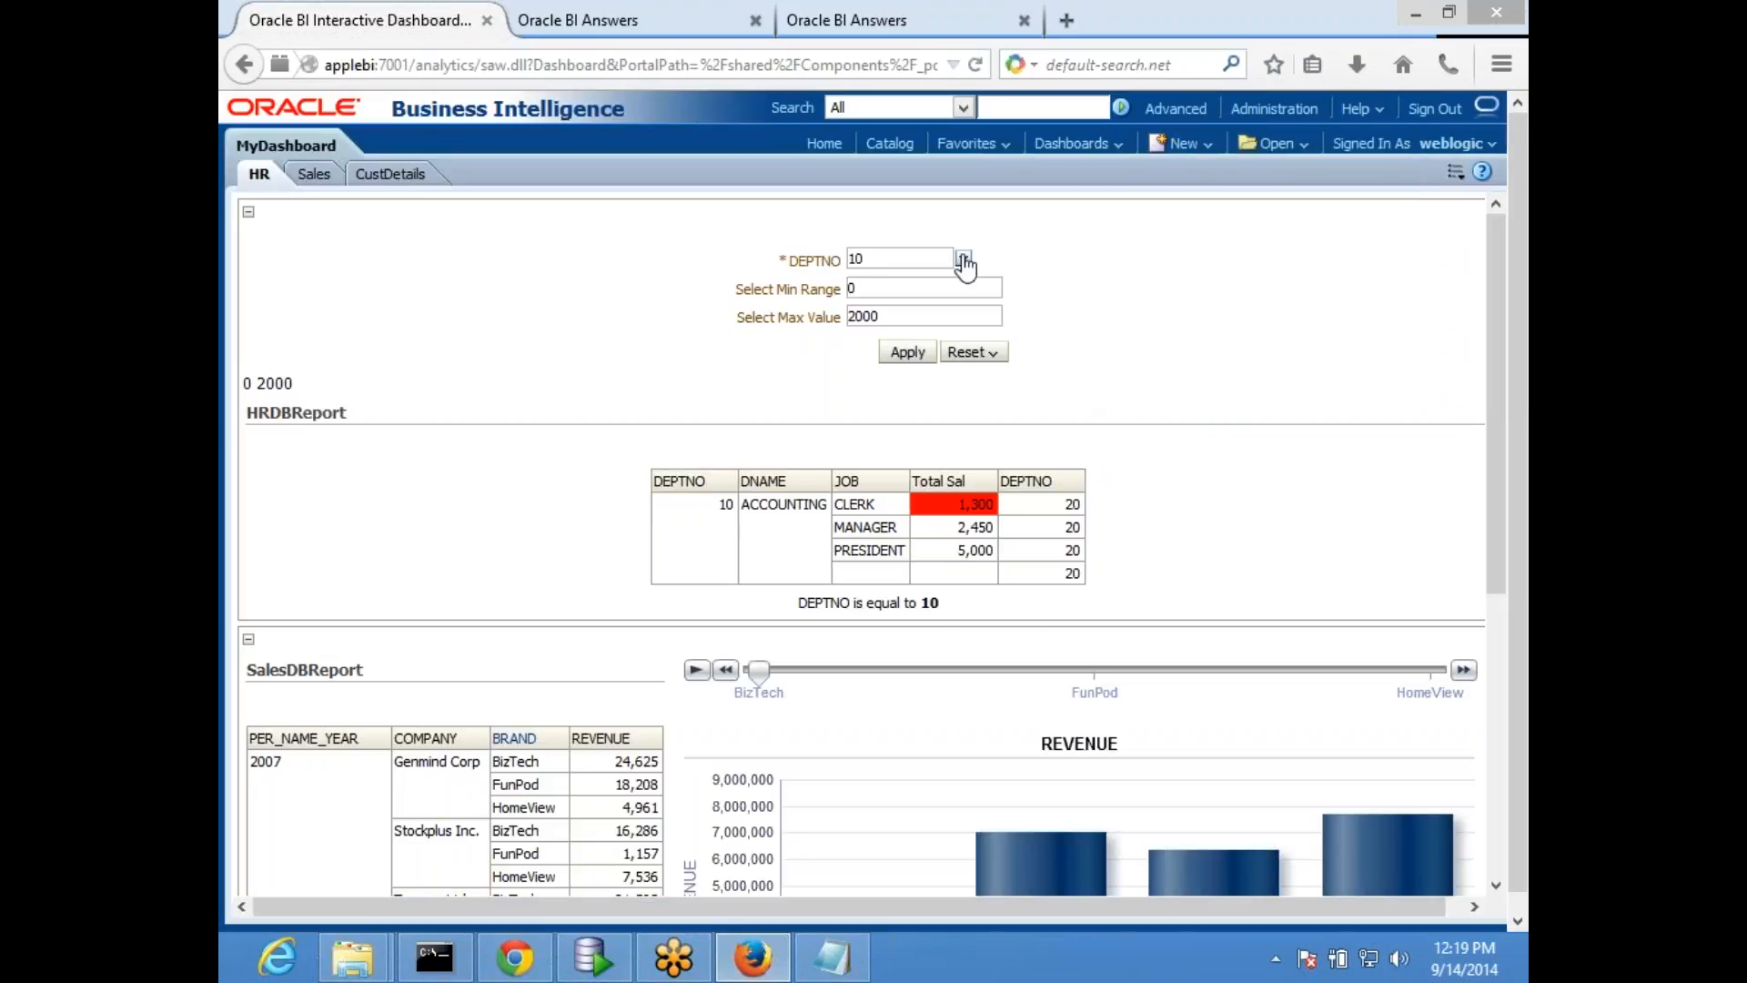
- Apply DEPTNO 20 on the reloaded HR dashboard and check which department HRDBReport lists
{"action": "left_click", "coordinate": [964, 264]}
{"action": "left_click", "coordinate": [894, 298]}
{"action": "left_click", "coordinate": [908, 353]}
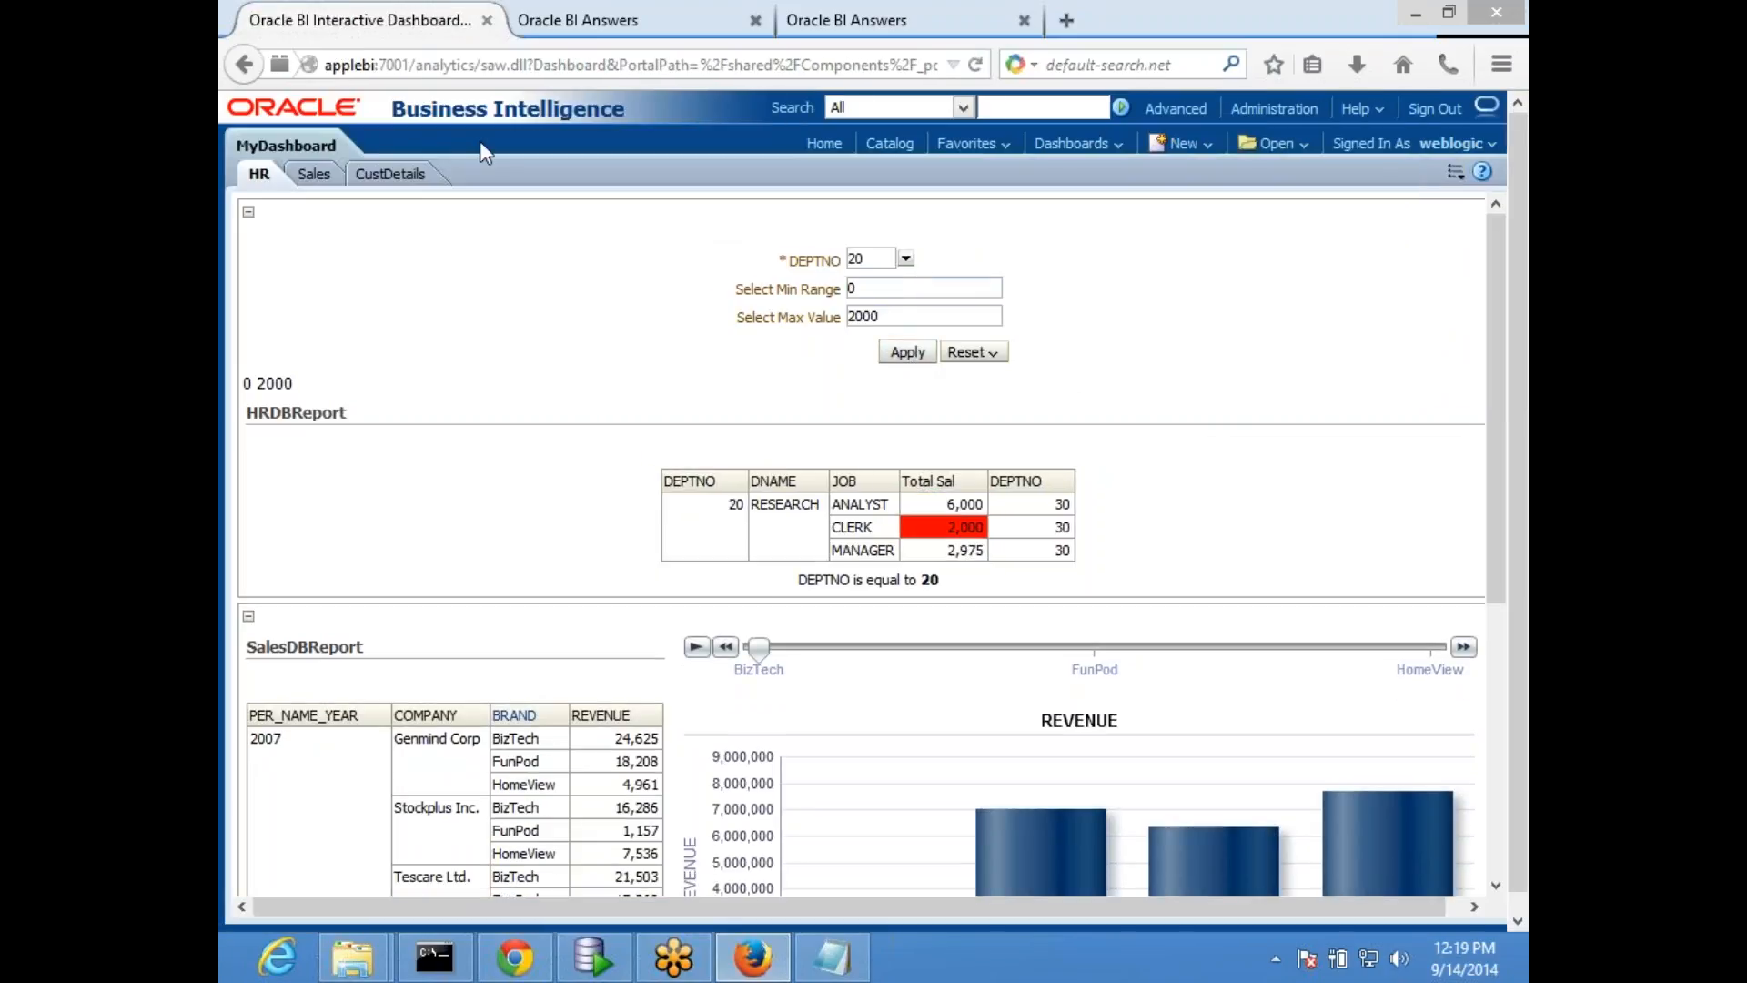
- Replace the DEPTNO filter's SQL expression in HRDBReport with presentation variable x and accept the filter
{"action": "left_click", "coordinate": [578, 20]}
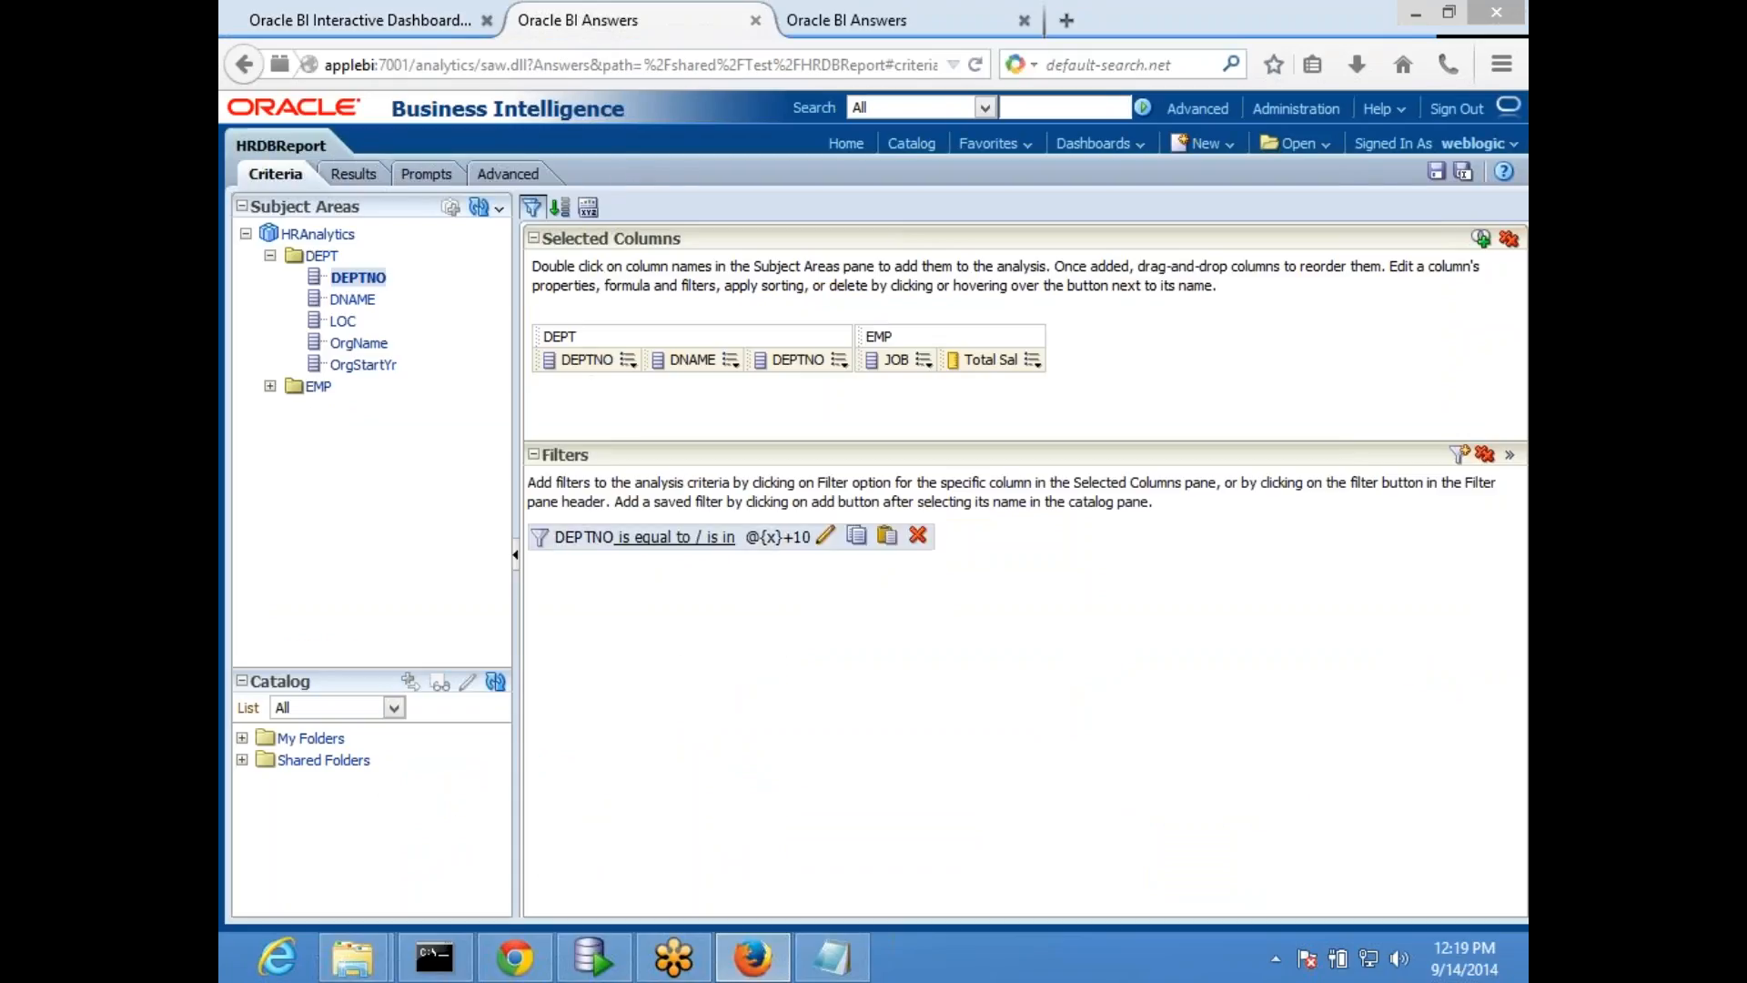
{"action": "left_click", "coordinate": [824, 537]}
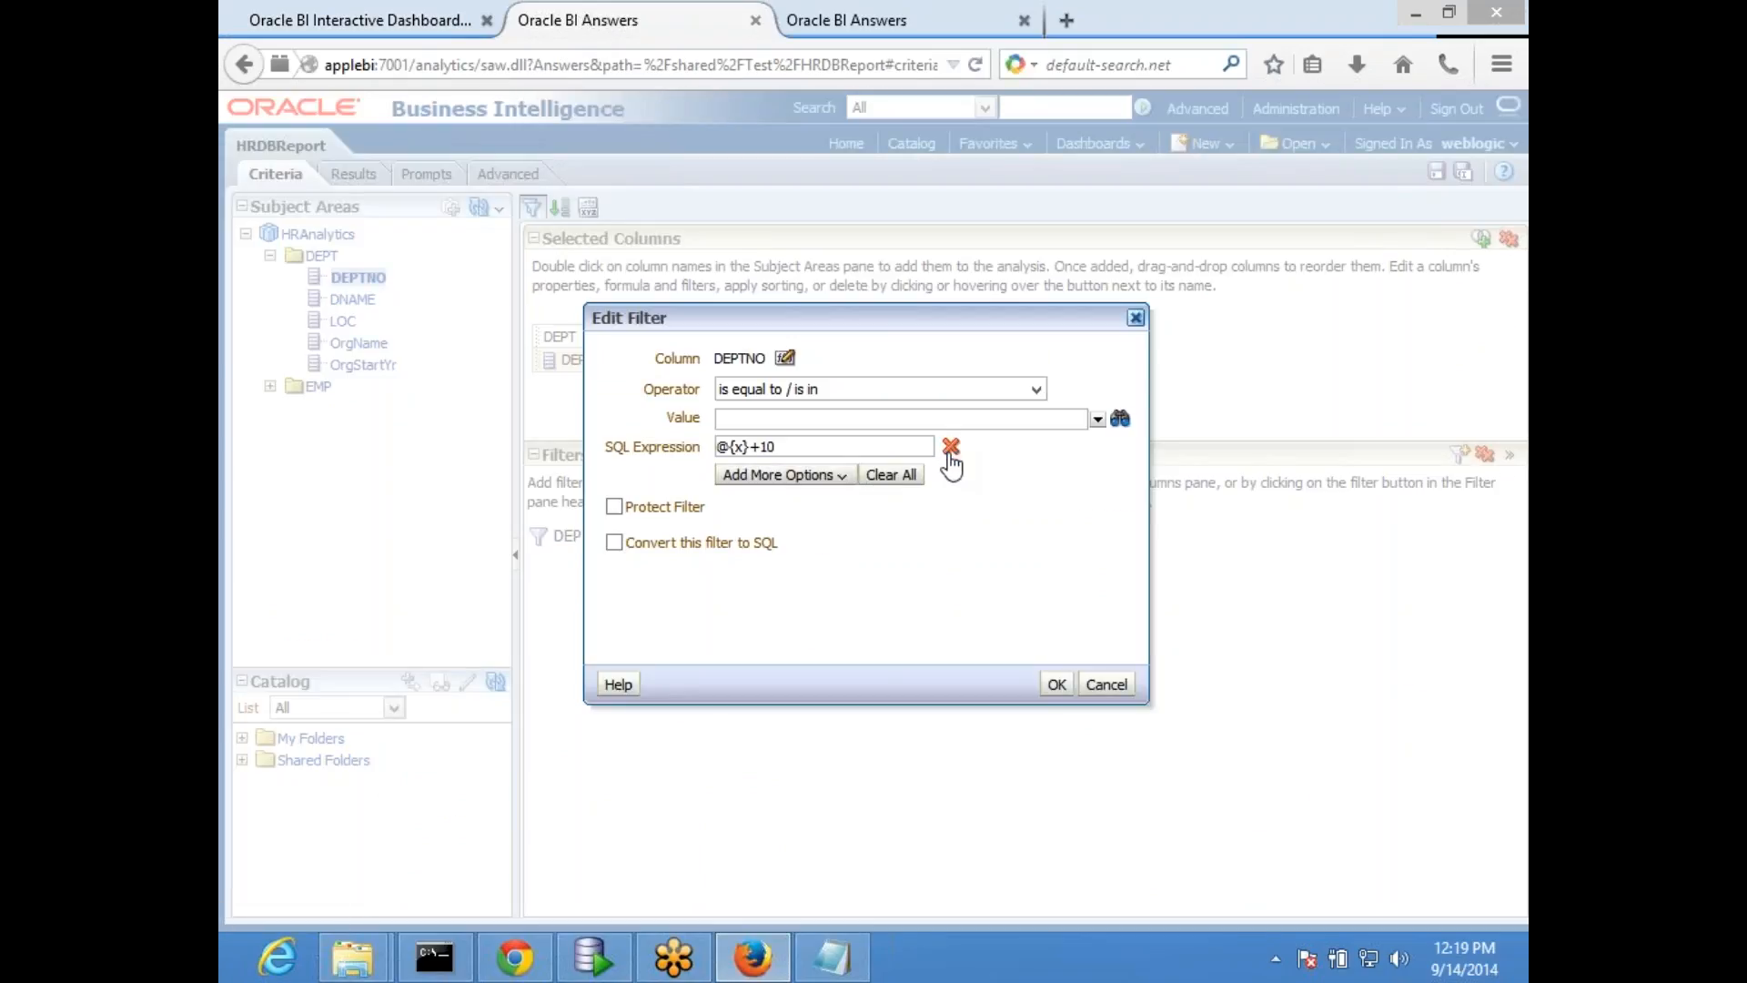
{"action": "left_click", "coordinate": [952, 447]}
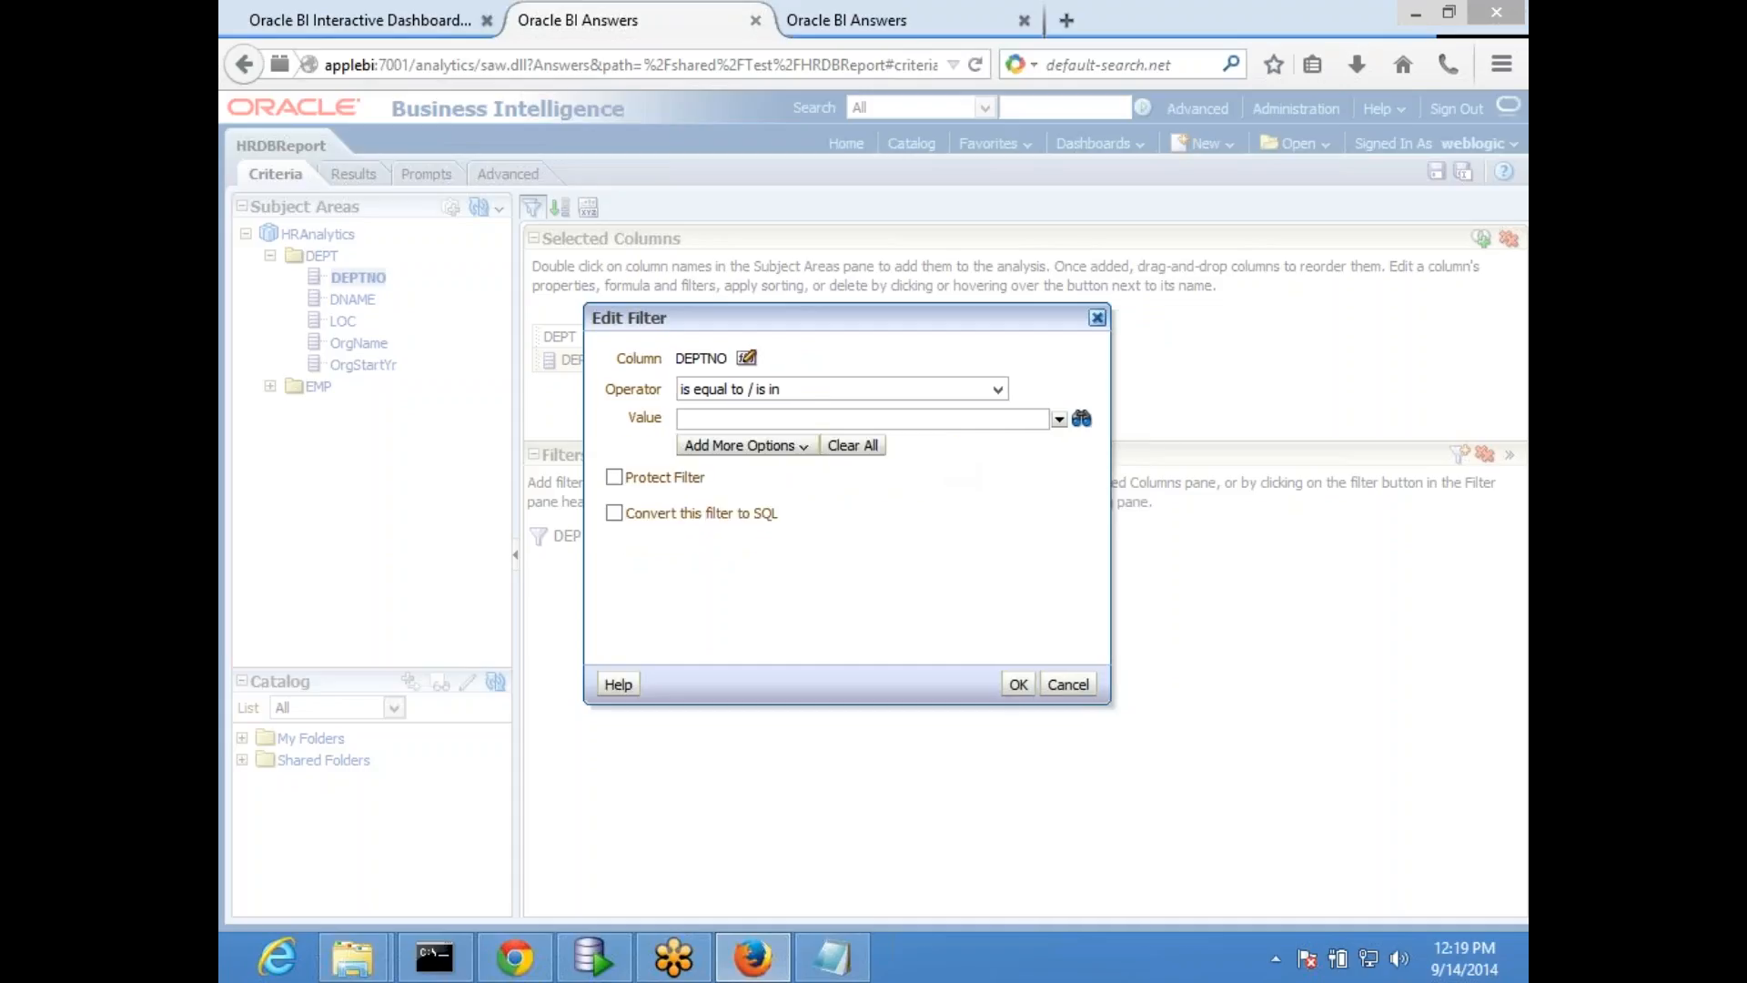
{"action": "left_click", "coordinate": [760, 446]}
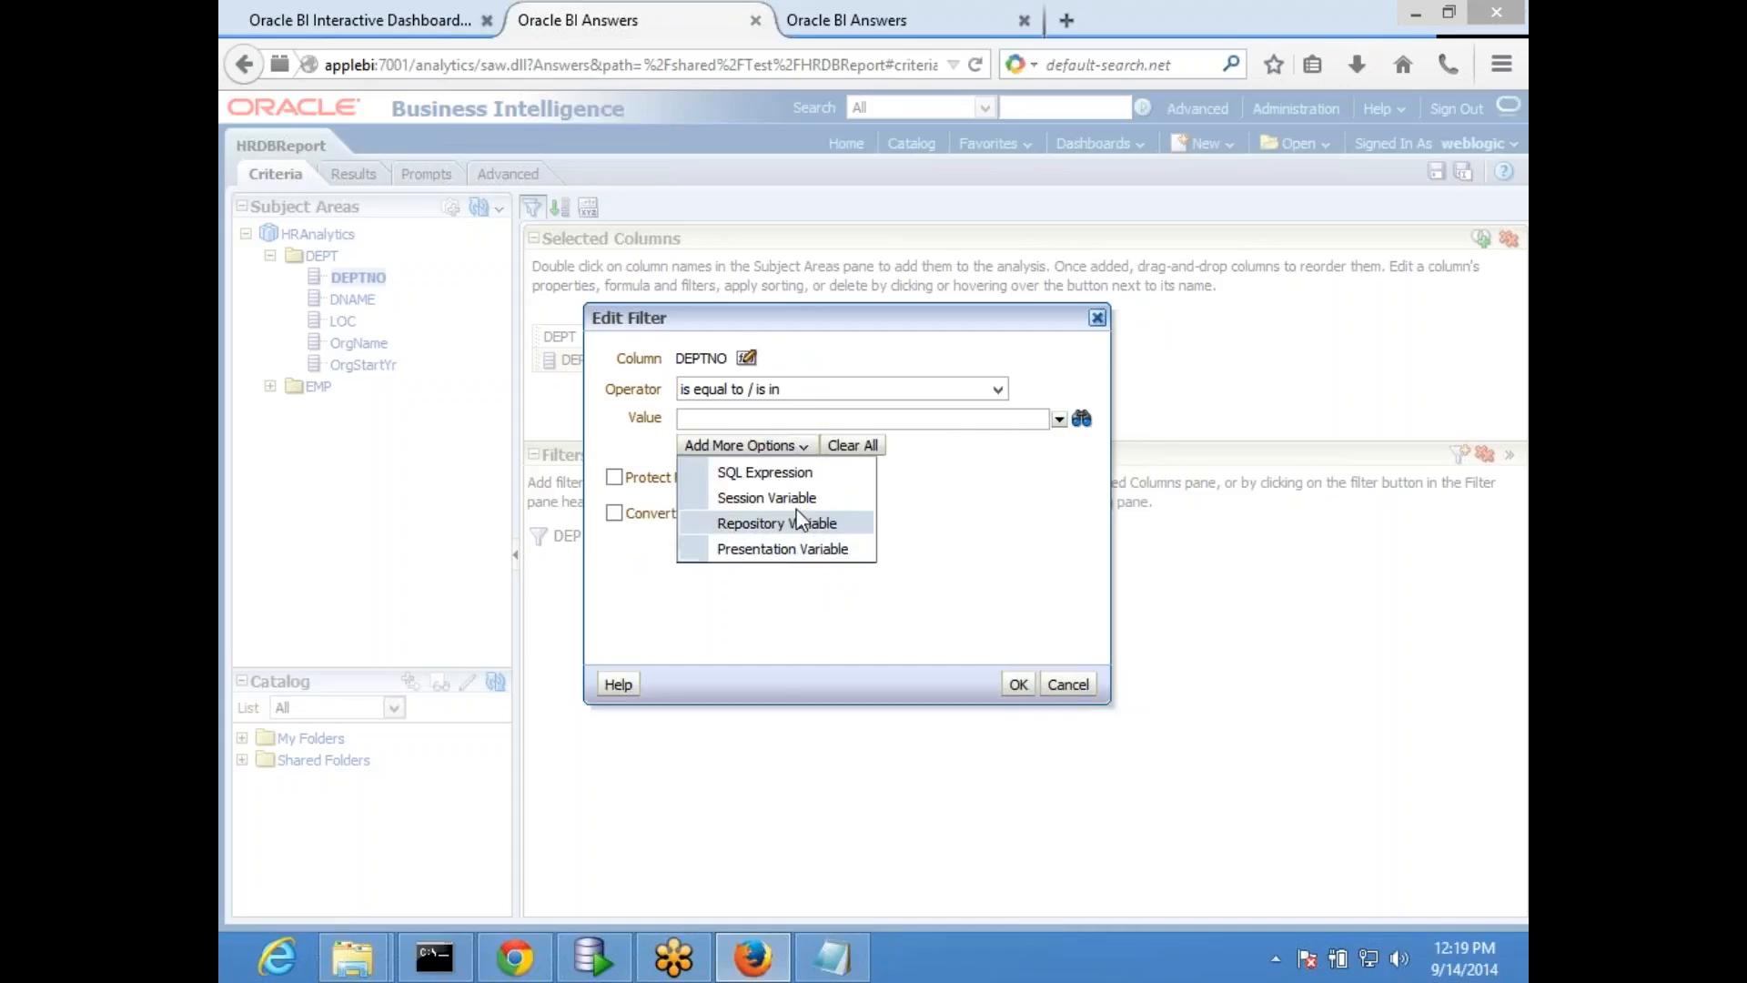
{"action": "left_click", "coordinate": [789, 550]}
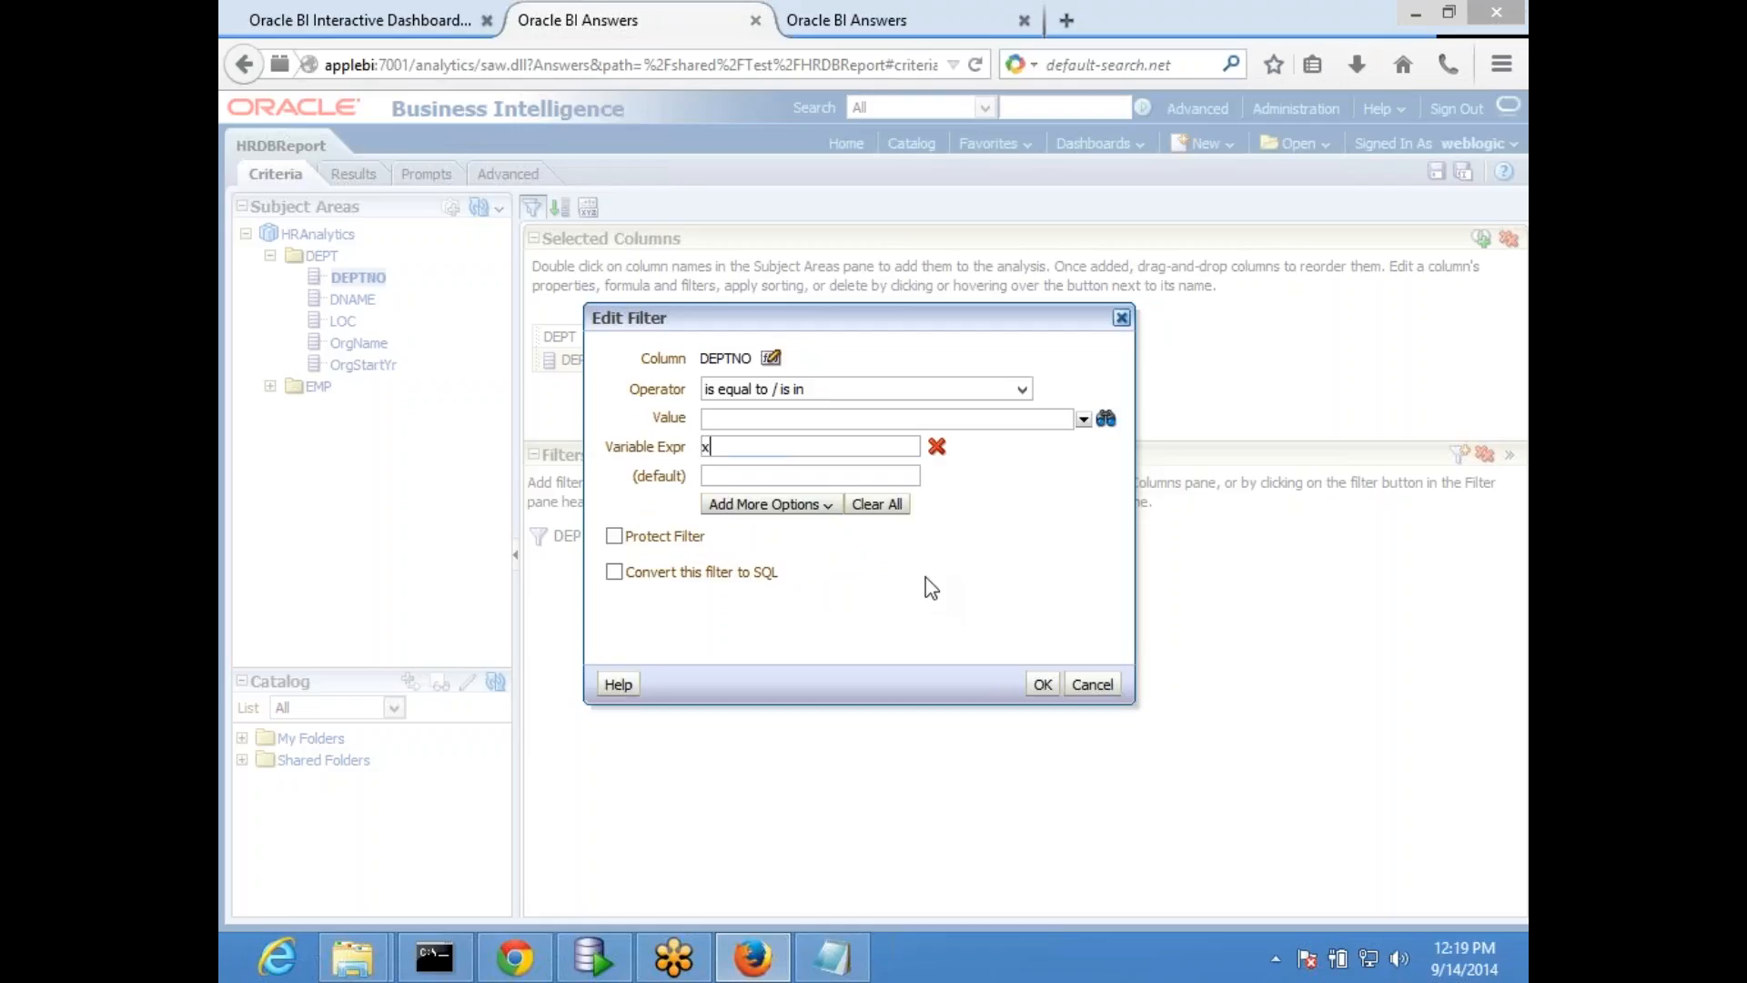
{"action": "left_click", "coordinate": [1042, 684]}
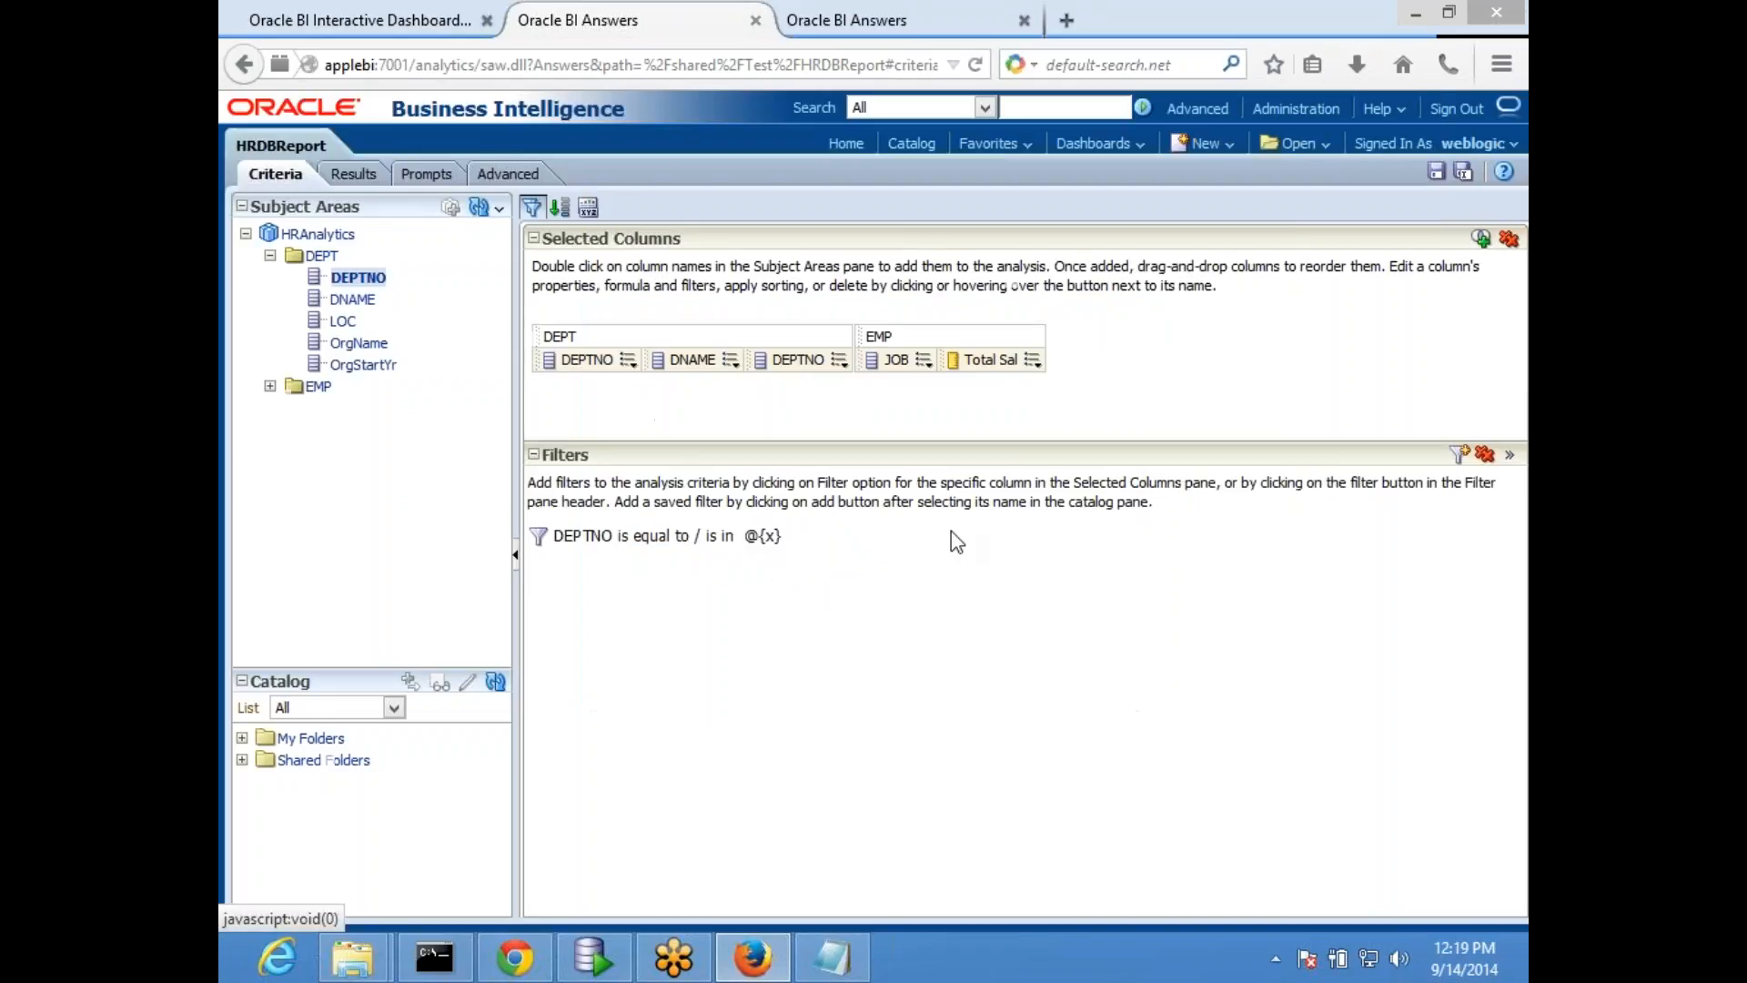
- Try converting the DEPTNO filter to SQL with a default of 10 for variable x, and discard the conversion
{"action": "mouse_move", "coordinate": [799, 545]}
{"action": "left_click", "coordinate": [798, 539]}
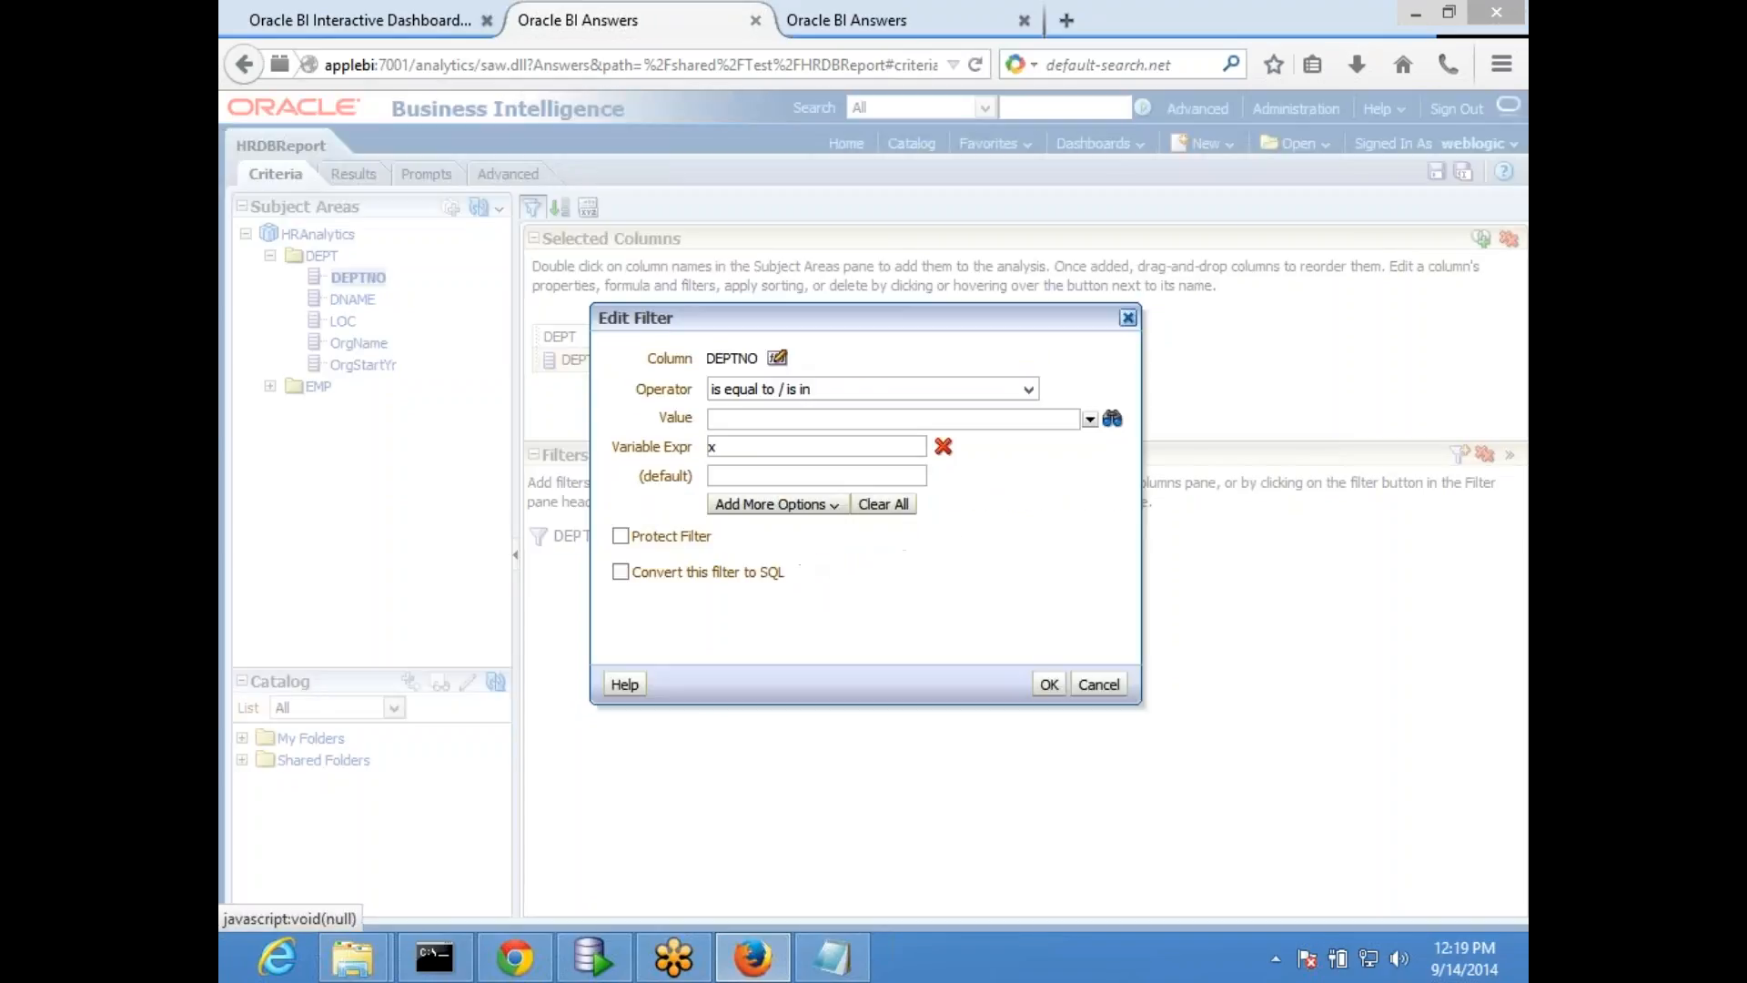
{"action": "left_click", "coordinate": [621, 571]}
{"action": "left_click", "coordinate": [798, 475]}
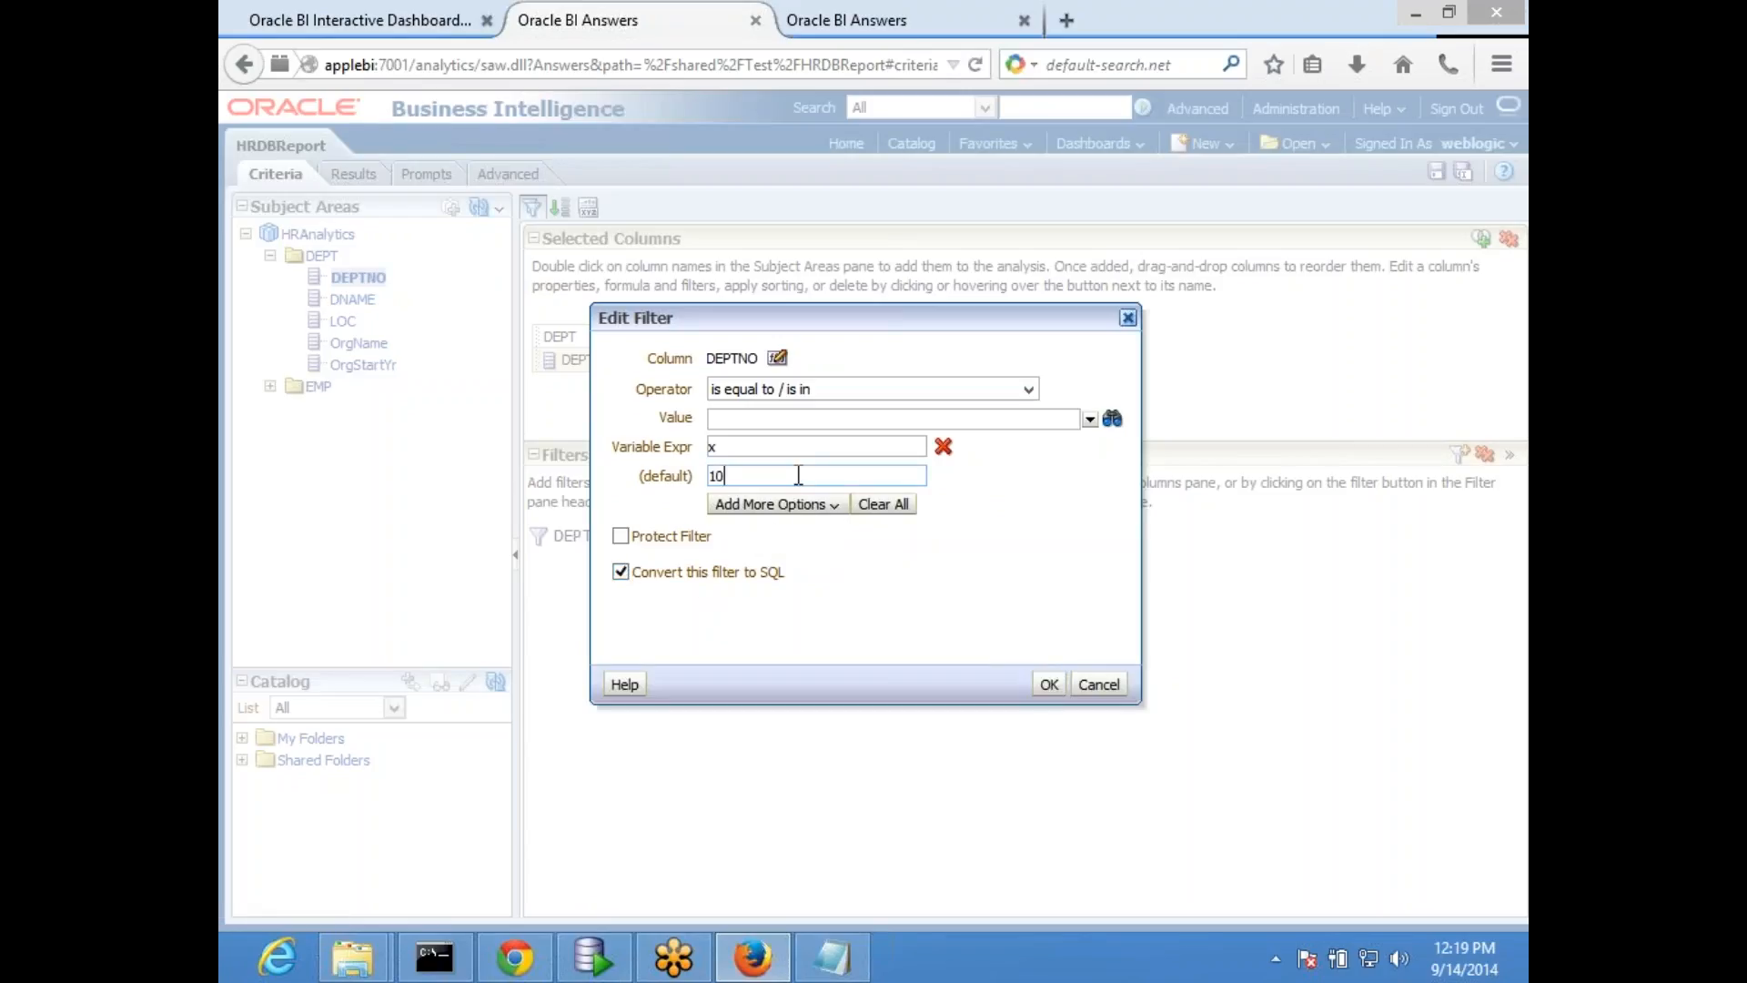
{"action": "left_click", "coordinate": [1048, 684]}
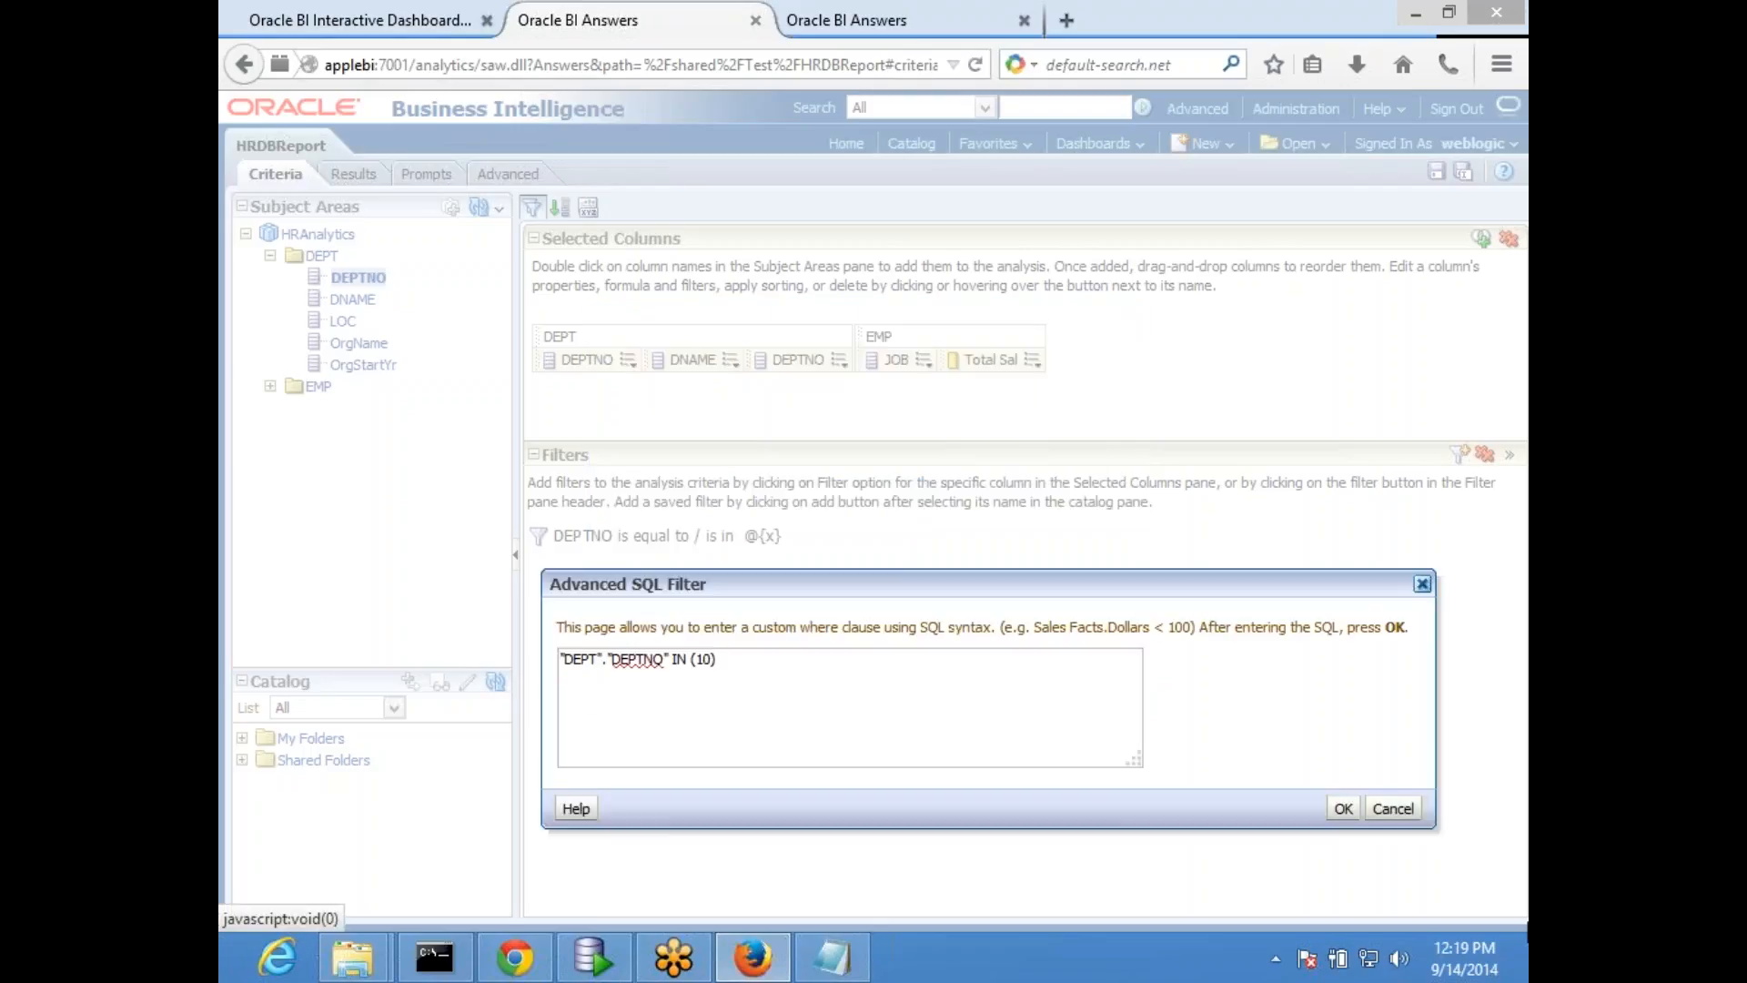
{"action": "left_click", "coordinate": [1393, 808]}
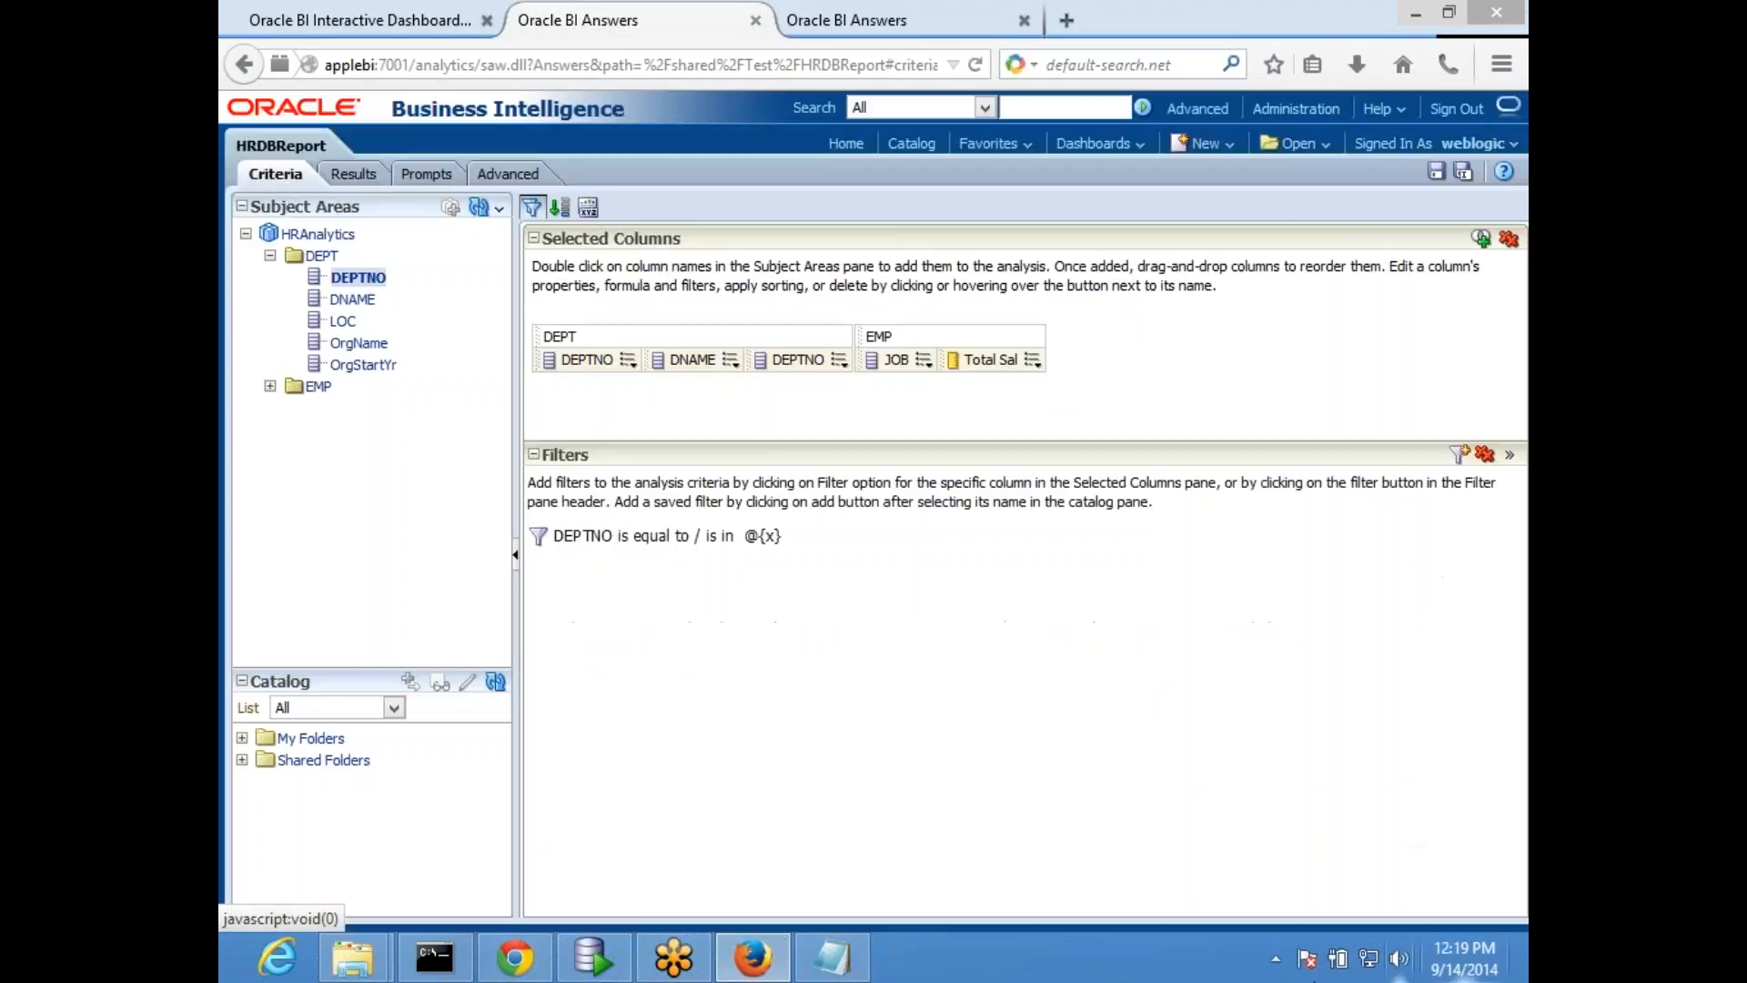
- Try out a presentation variable x and an empty SQL expression as the DEPTNO filter's value, and discard the edit
{"action": "left_click", "coordinate": [793, 536]}
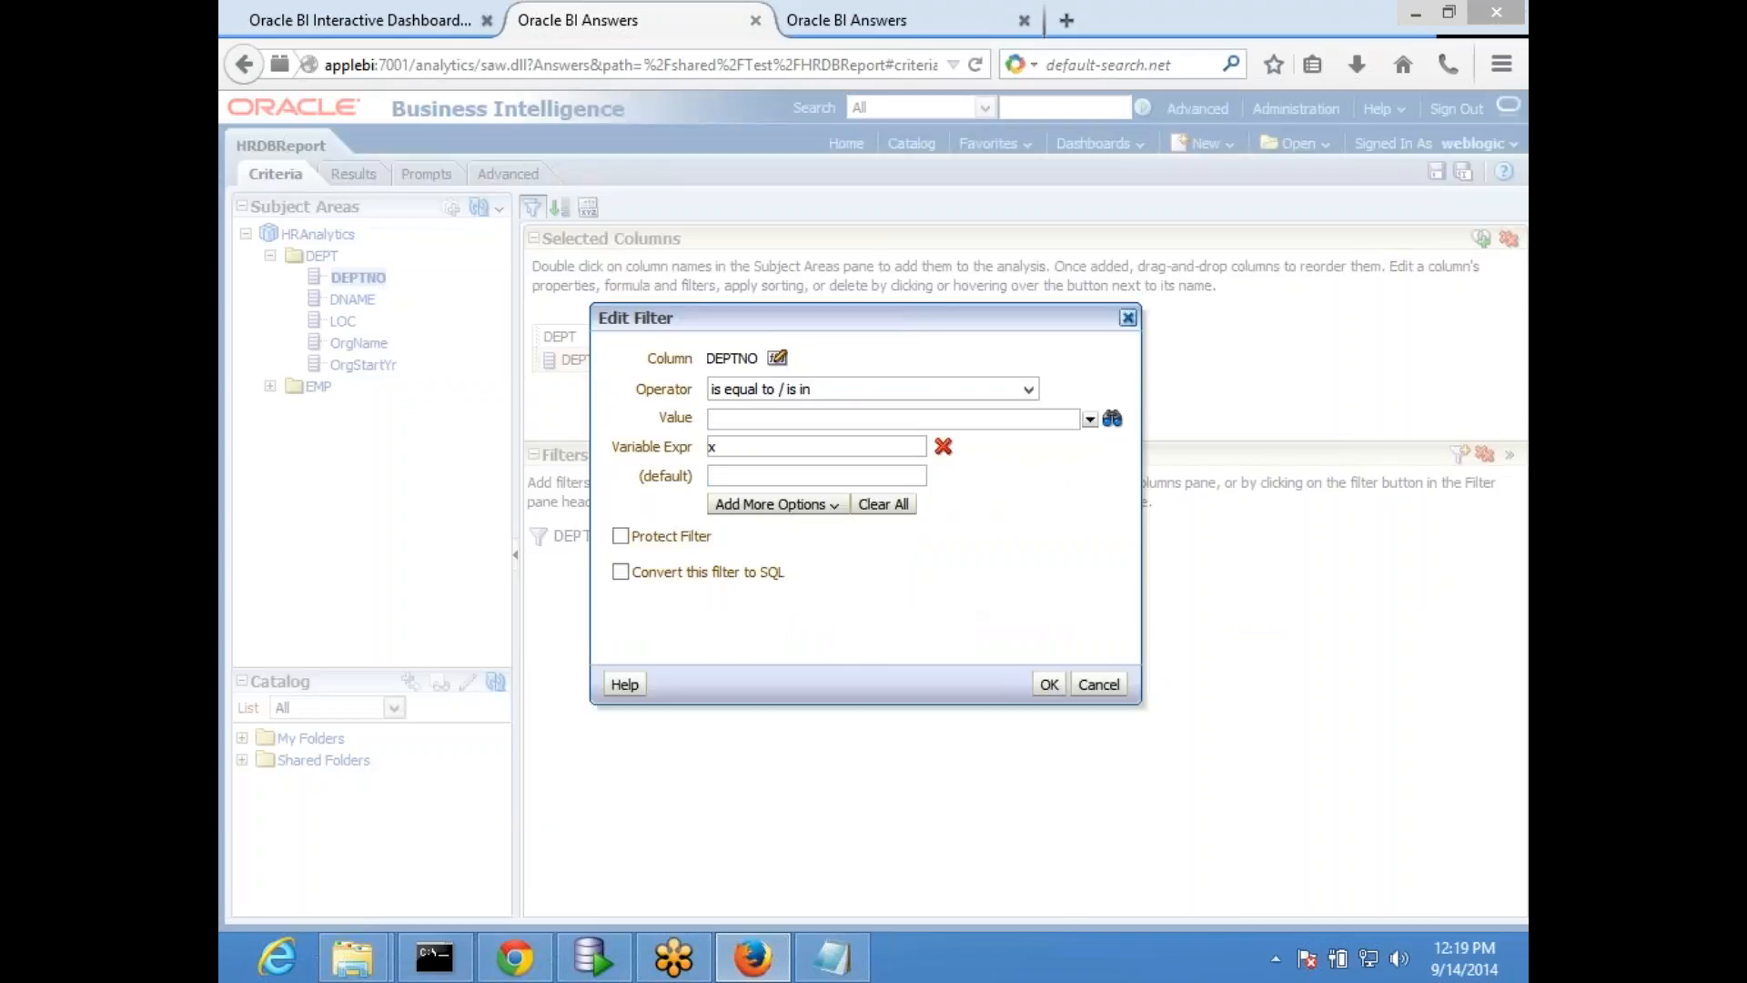
{"action": "left_click", "coordinate": [943, 445]}
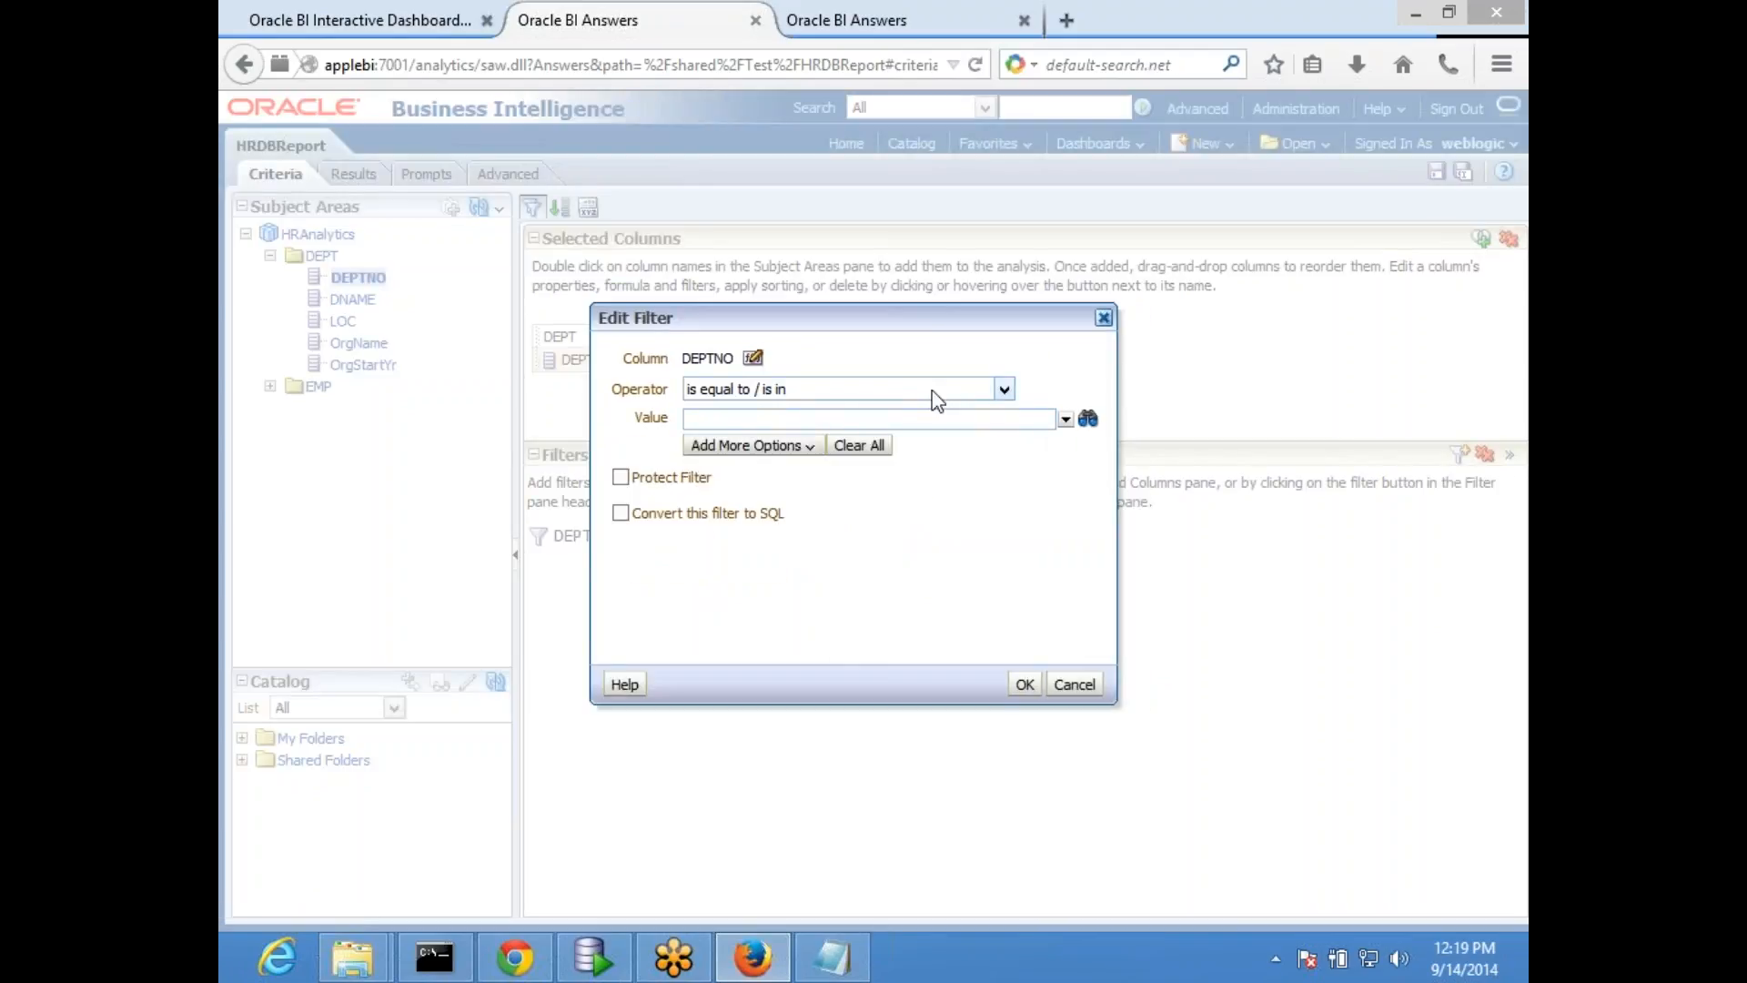
{"action": "left_click", "coordinate": [759, 447]}
{"action": "left_click", "coordinate": [788, 547]}
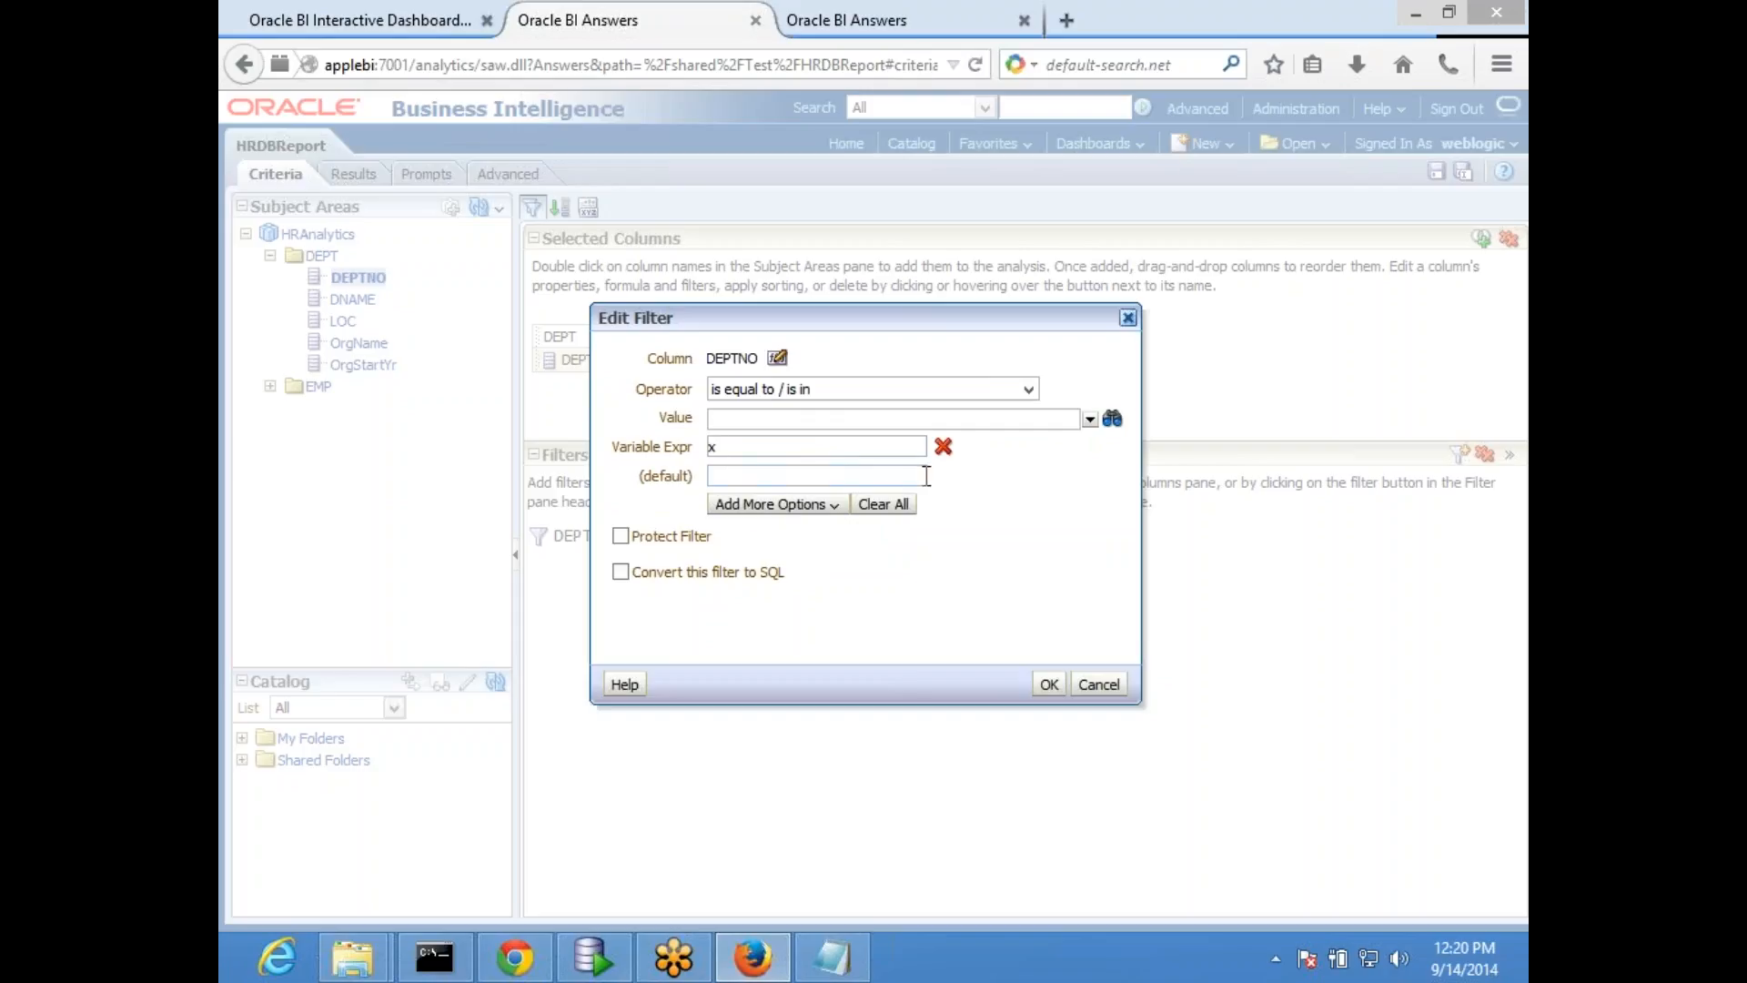
{"action": "left_click", "coordinate": [943, 446]}
{"action": "left_click", "coordinate": [764, 446]}
{"action": "left_click", "coordinate": [785, 472]}
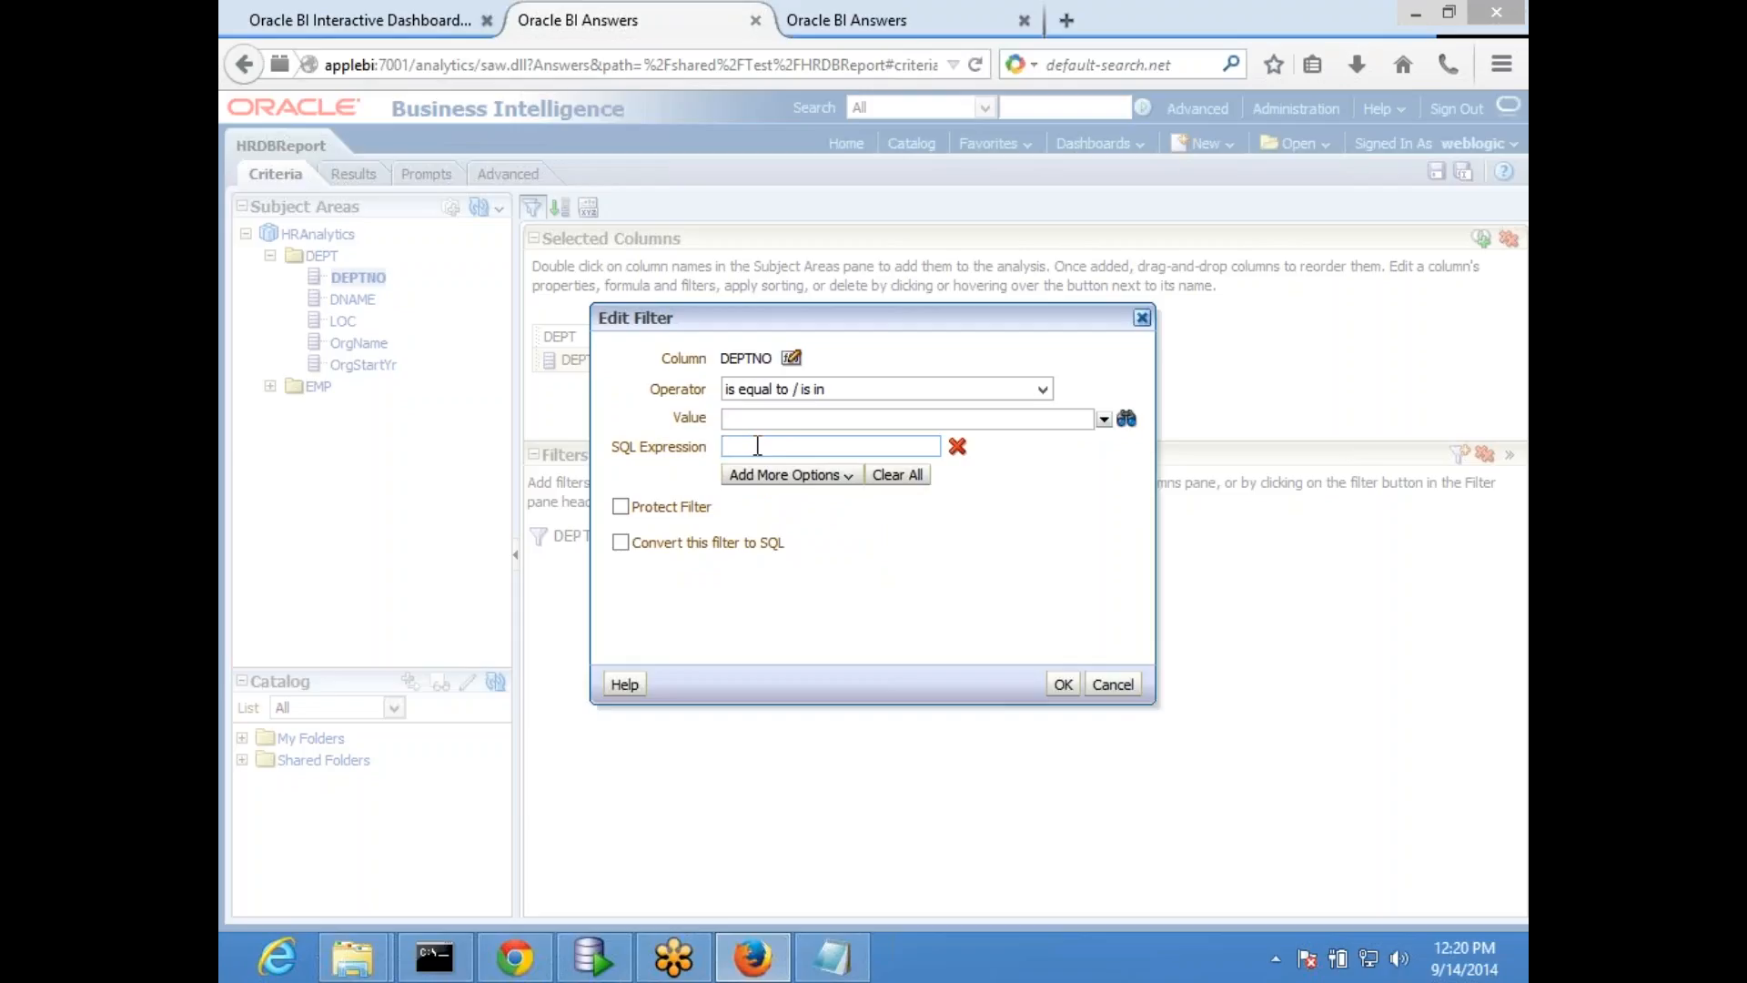
{"action": "left_click", "coordinate": [1112, 684]}
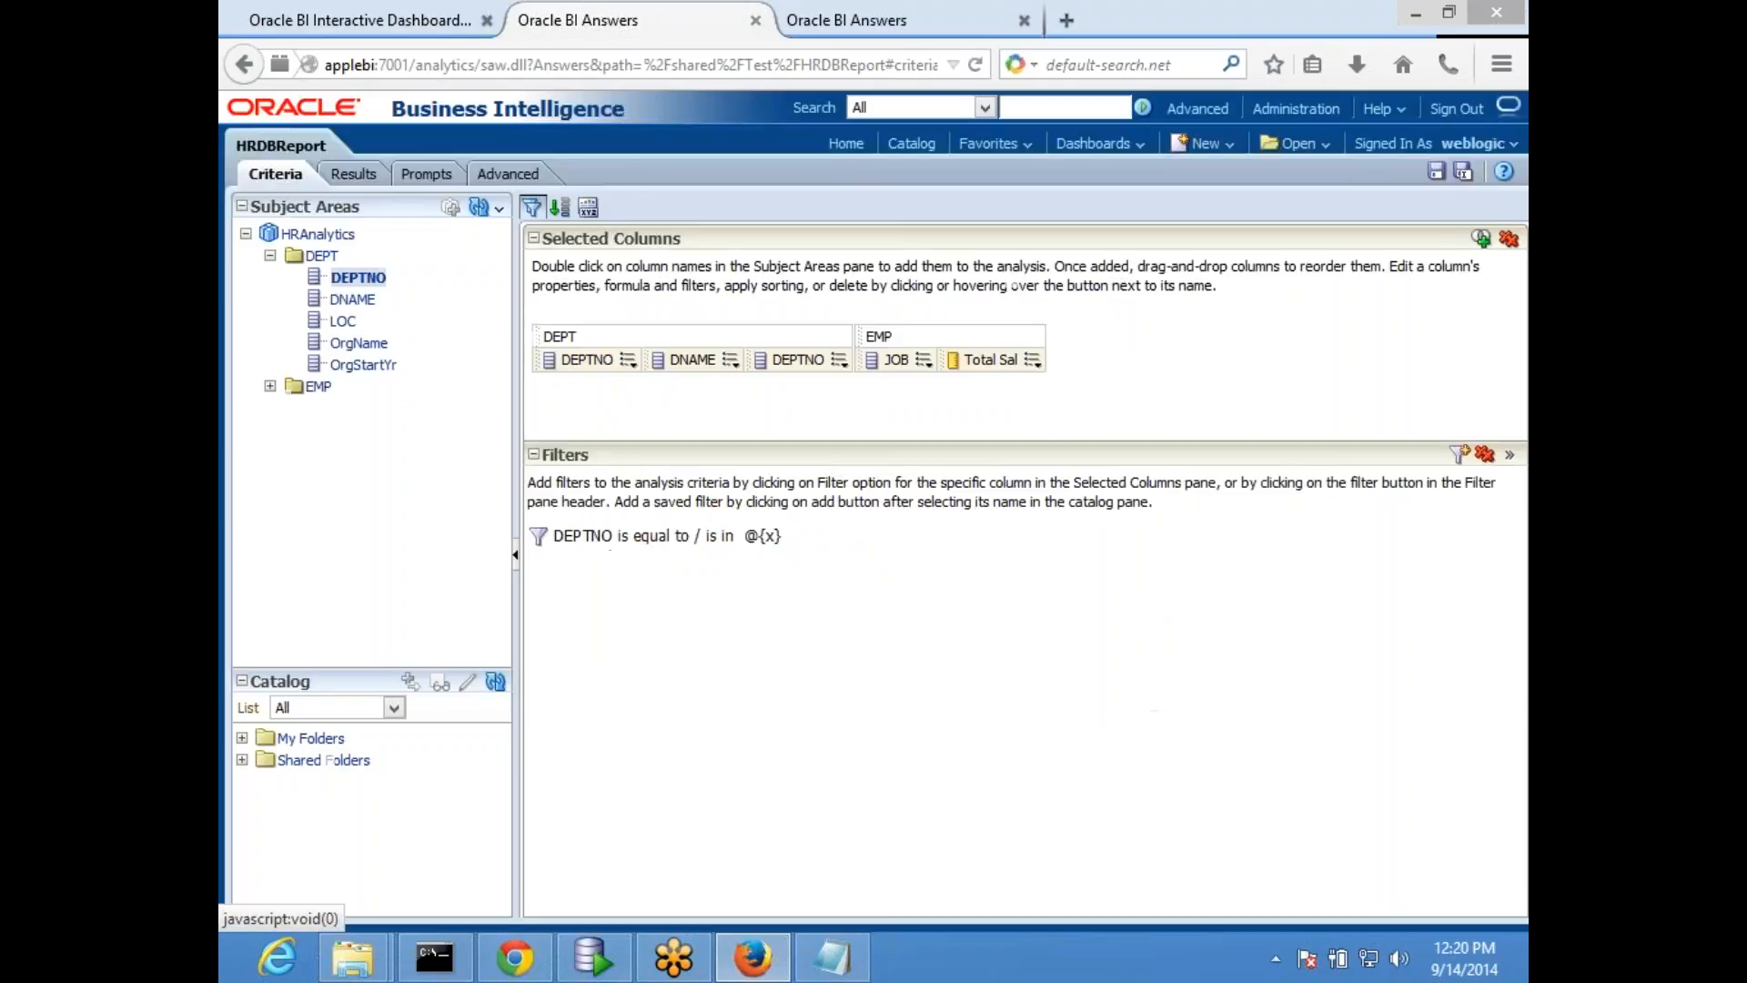
- Replace variable x in the DEPTNO filter with the SQL expression @{x}+10 copied from the second DEPTNO column's formula, and save the report
{"action": "left_click", "coordinate": [830, 364]}
{"action": "left_click", "coordinate": [910, 409]}
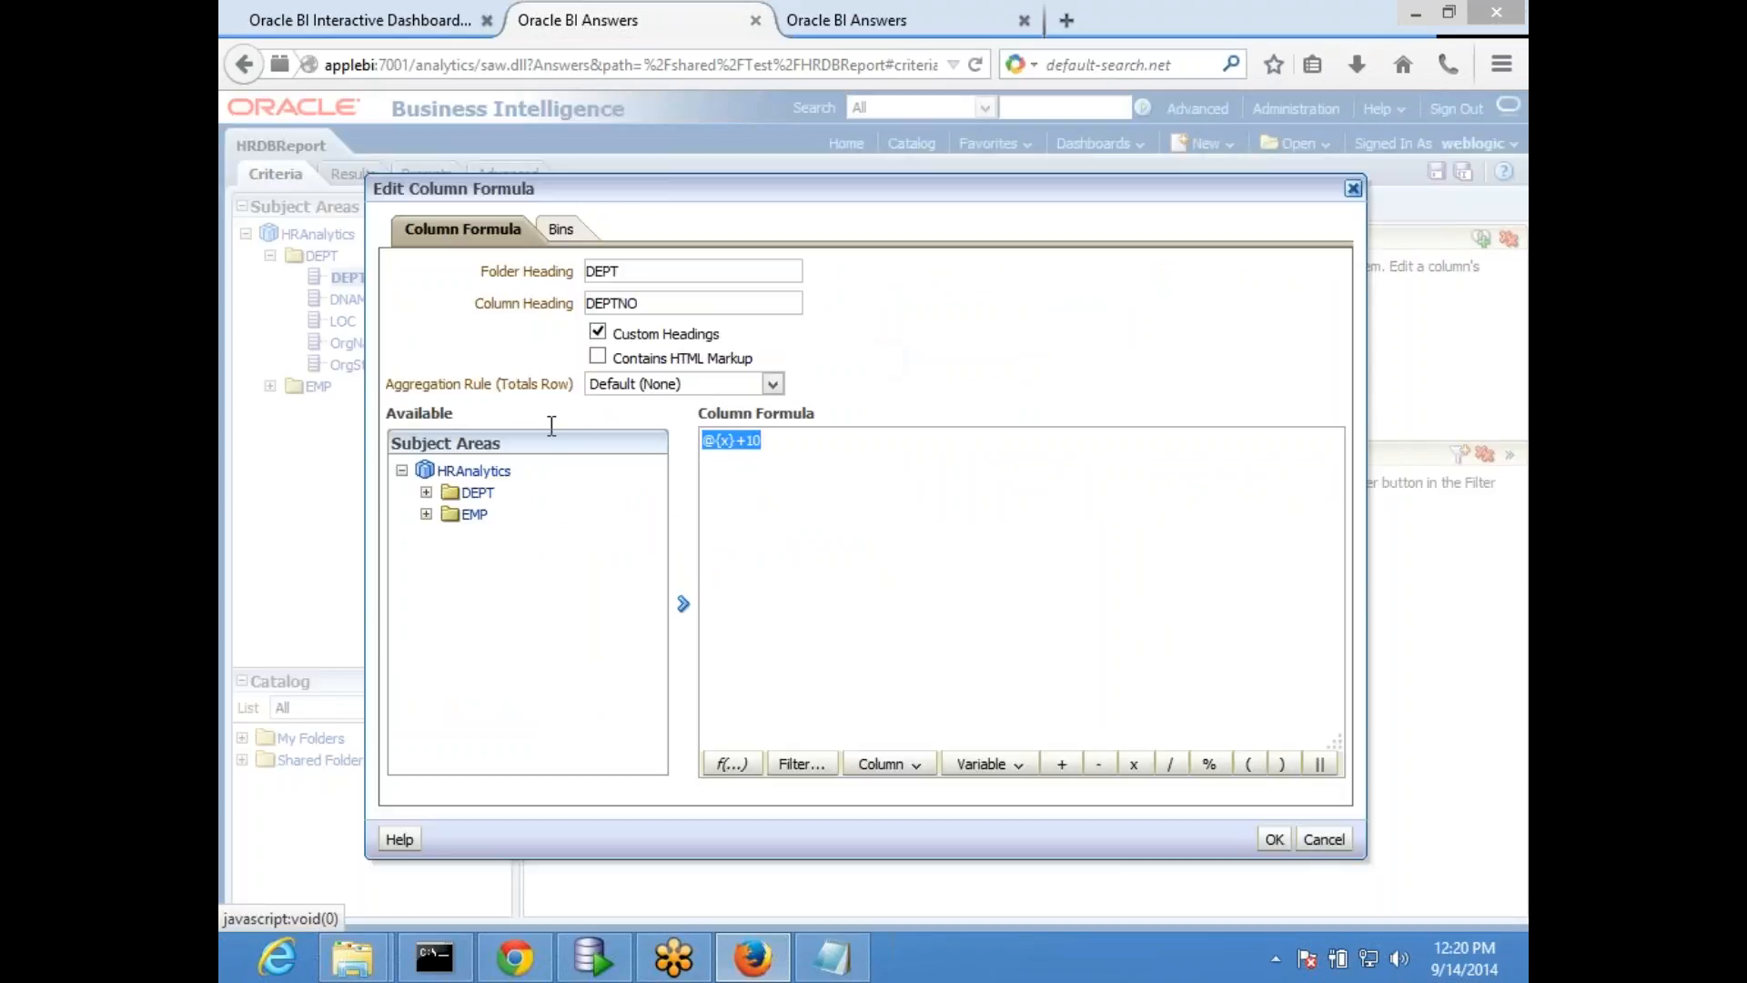
{"action": "left_click", "coordinate": [1323, 839]}
{"action": "left_click", "coordinate": [797, 537]}
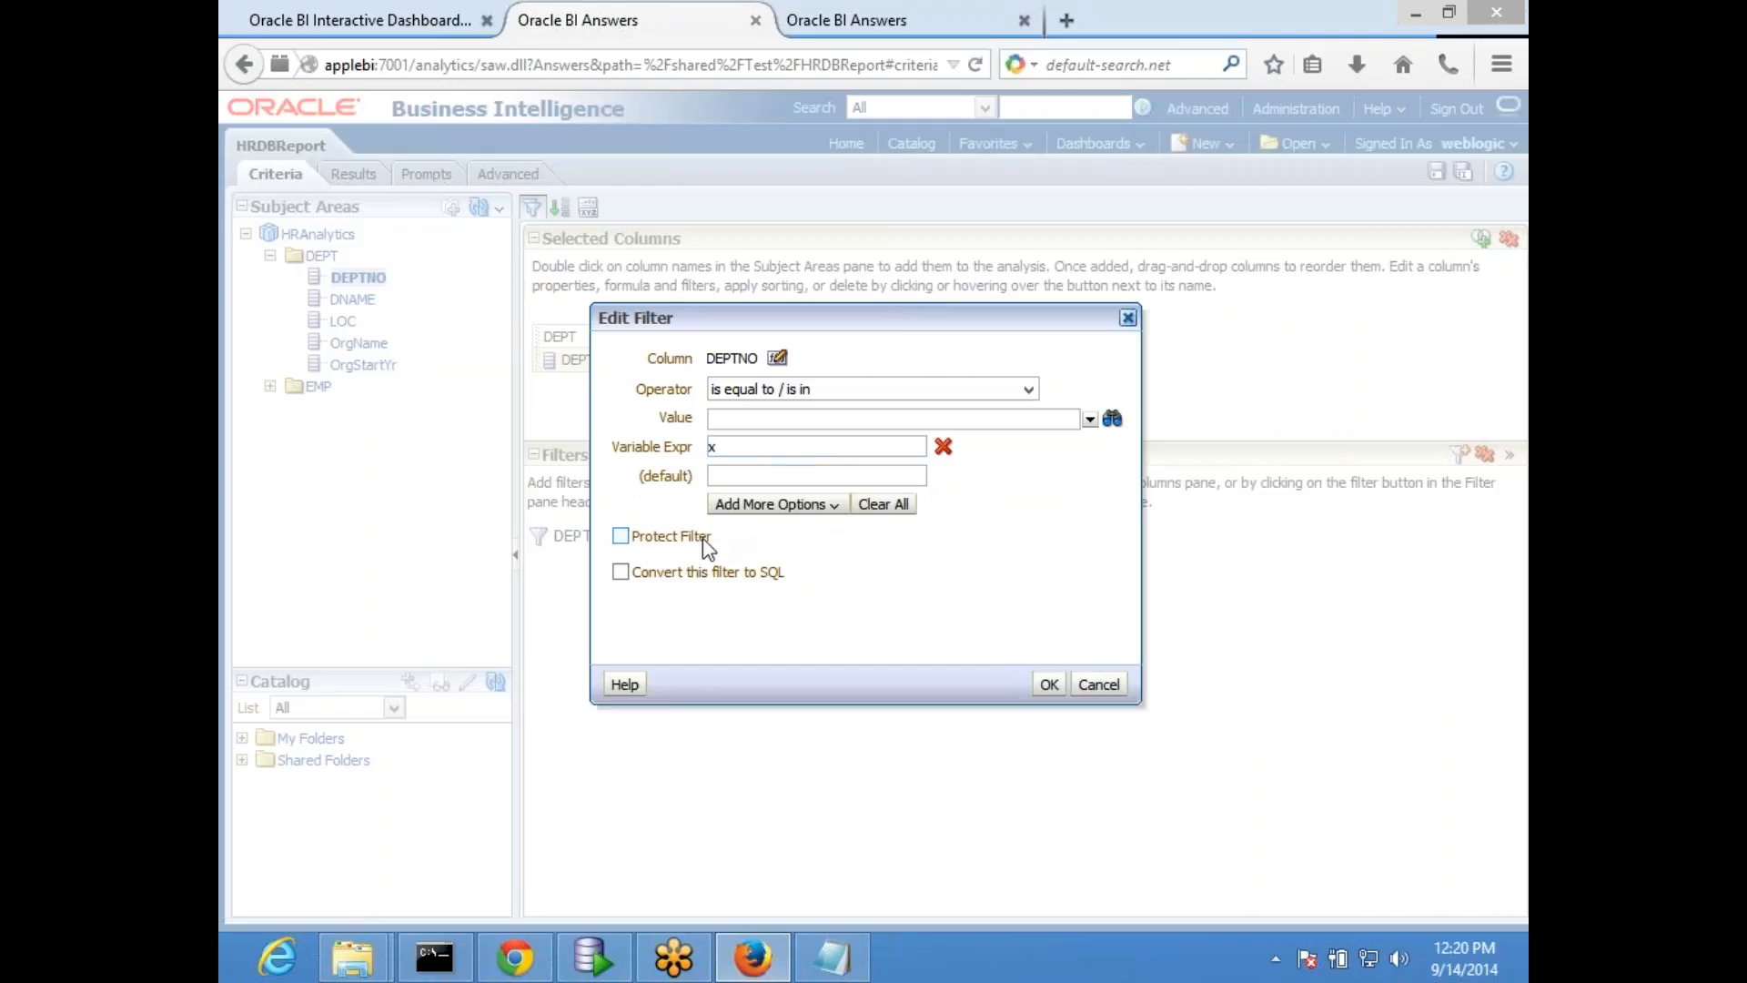
{"action": "left_click", "coordinate": [943, 446]}
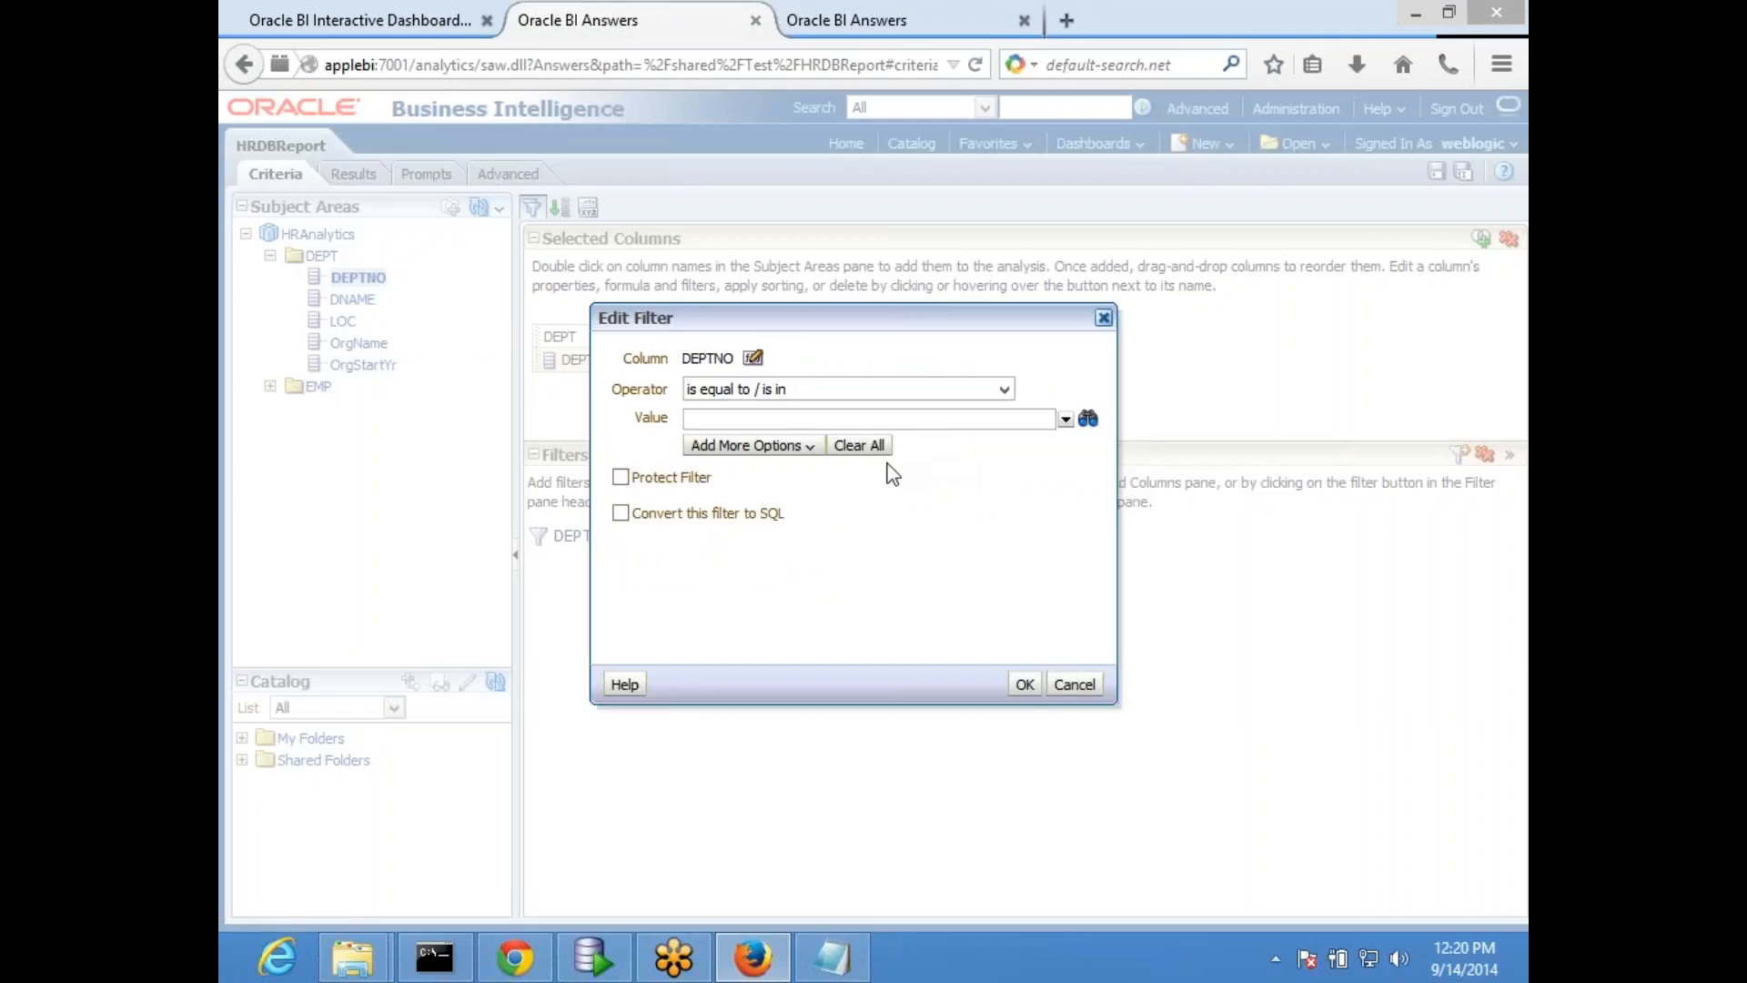
{"action": "left_click", "coordinate": [778, 446]}
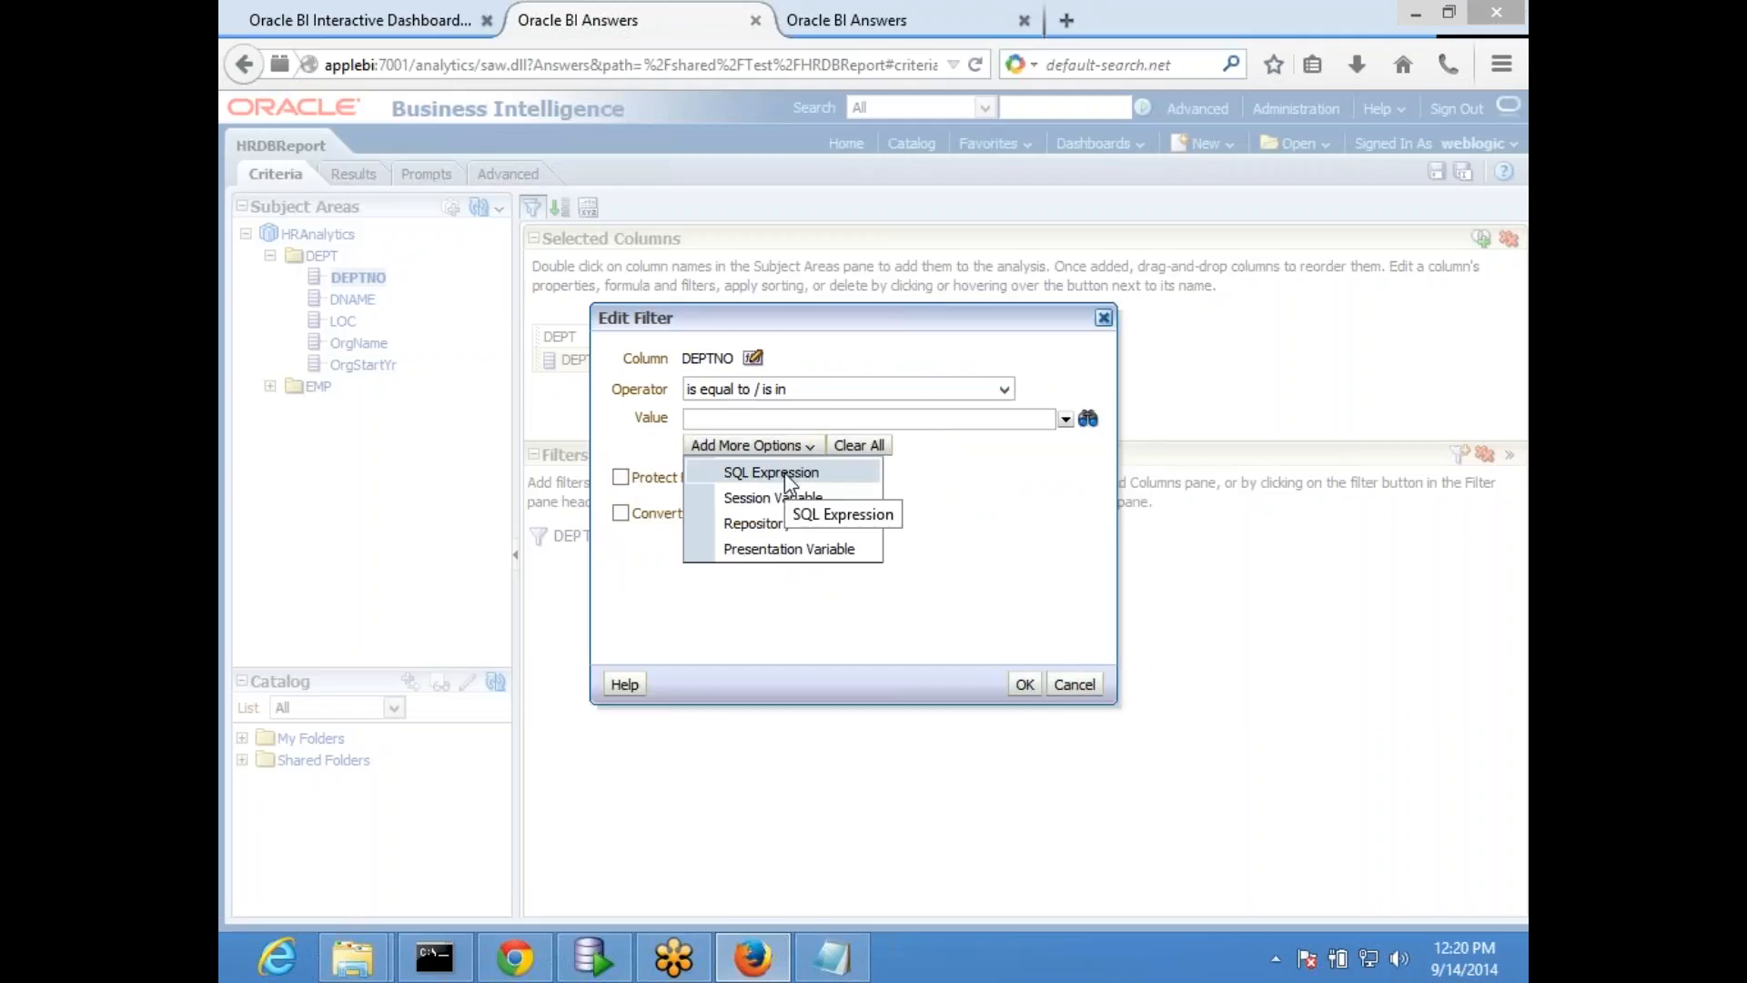
{"action": "left_click", "coordinate": [785, 473]}
{"action": "type", "text": "@{x}+10"}
{"action": "left_click", "coordinate": [1062, 685]}
{"action": "left_click", "coordinate": [1437, 172]}
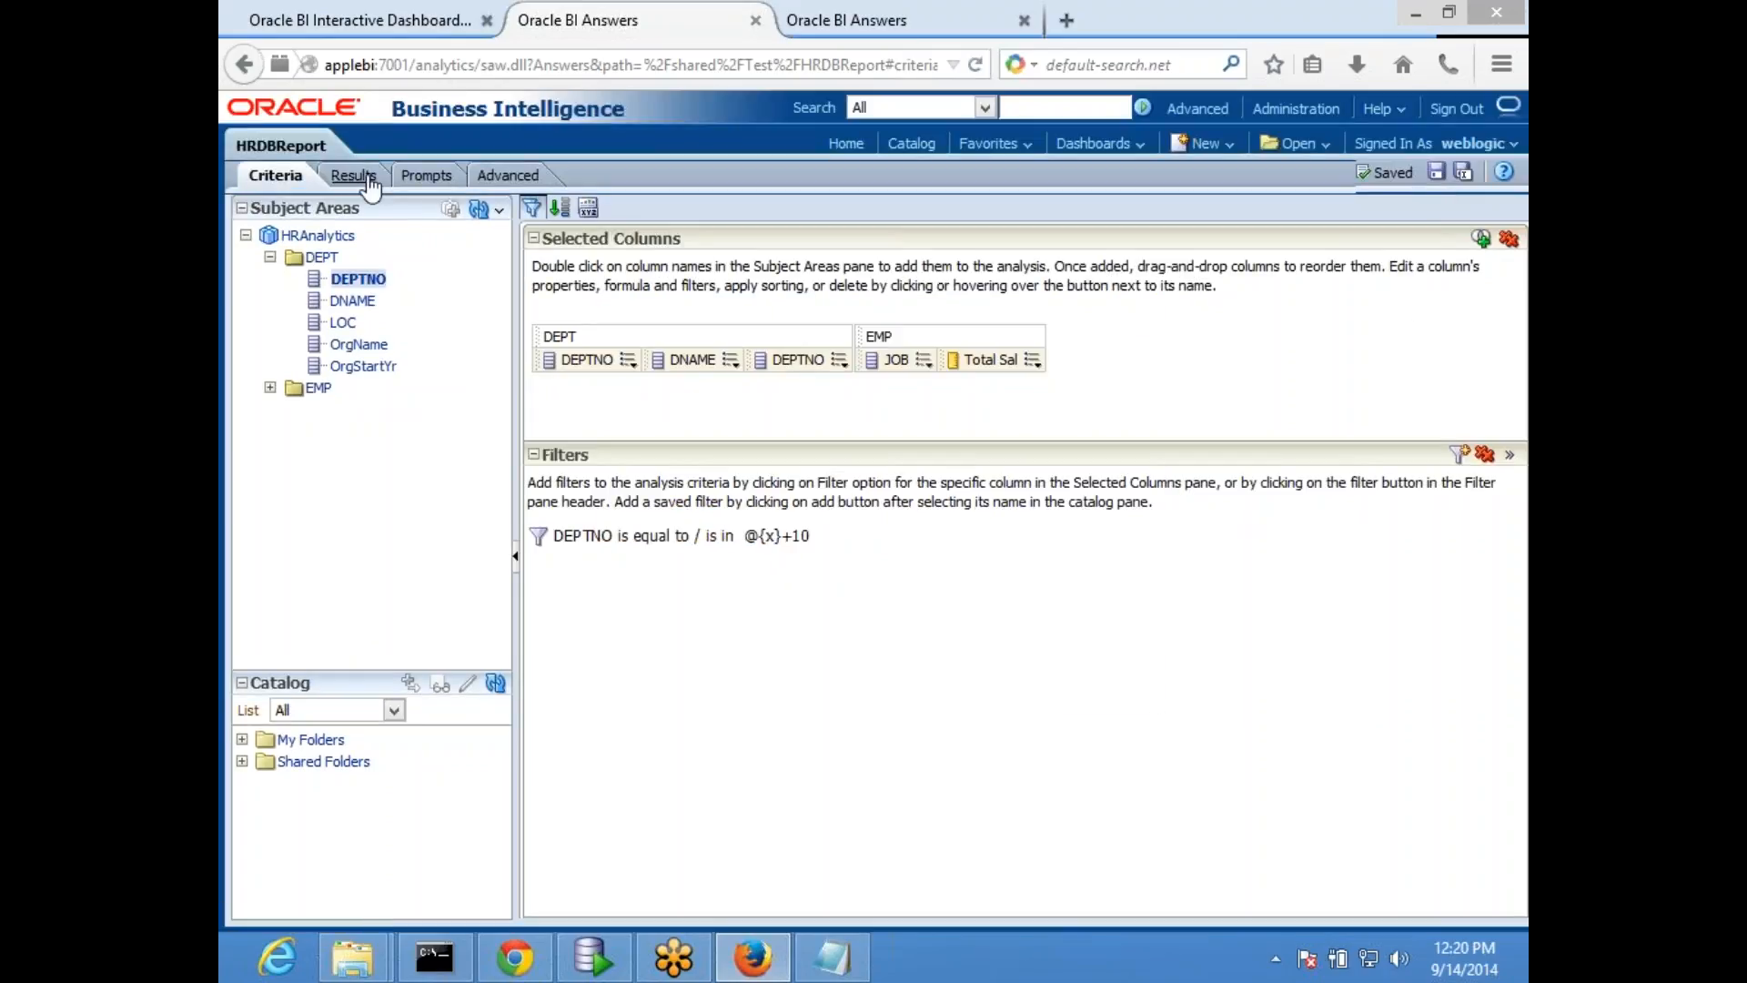
- Give x a default of 10 in the filter's SQL expression, making it @{x}{10}+10, and check the report results
{"action": "left_click", "coordinate": [354, 177]}
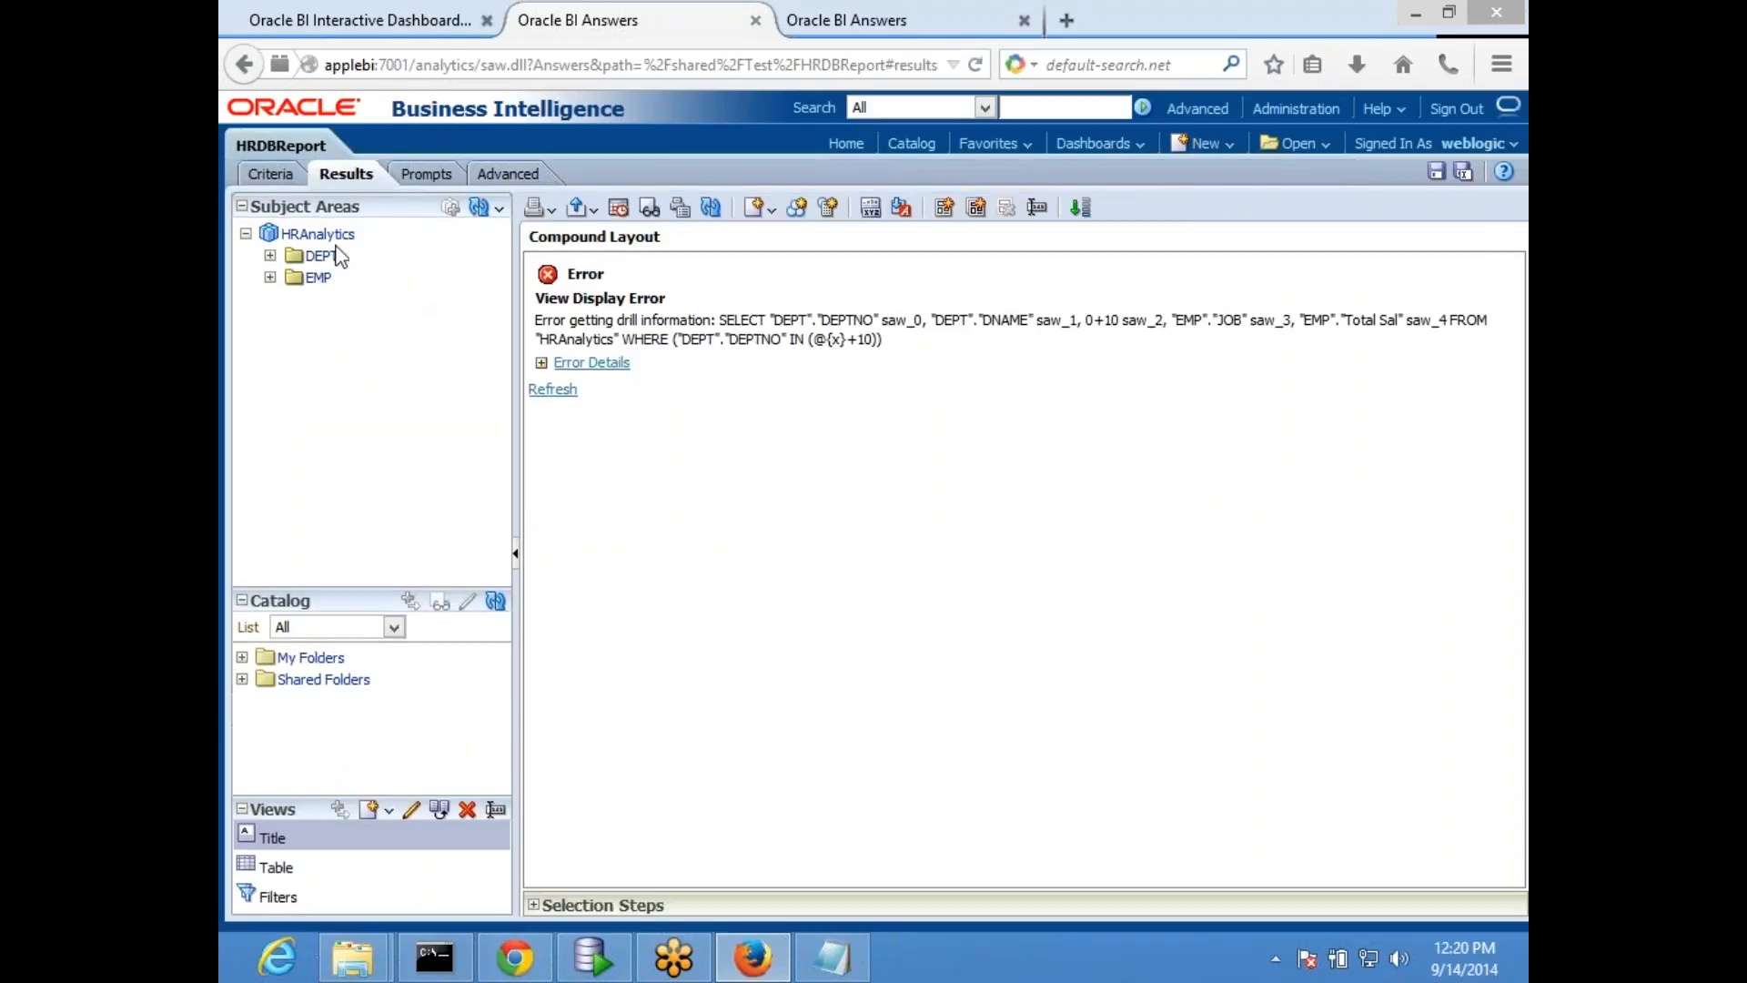
{"action": "left_click", "coordinate": [269, 177]}
{"action": "mouse_move", "coordinate": [774, 539]}
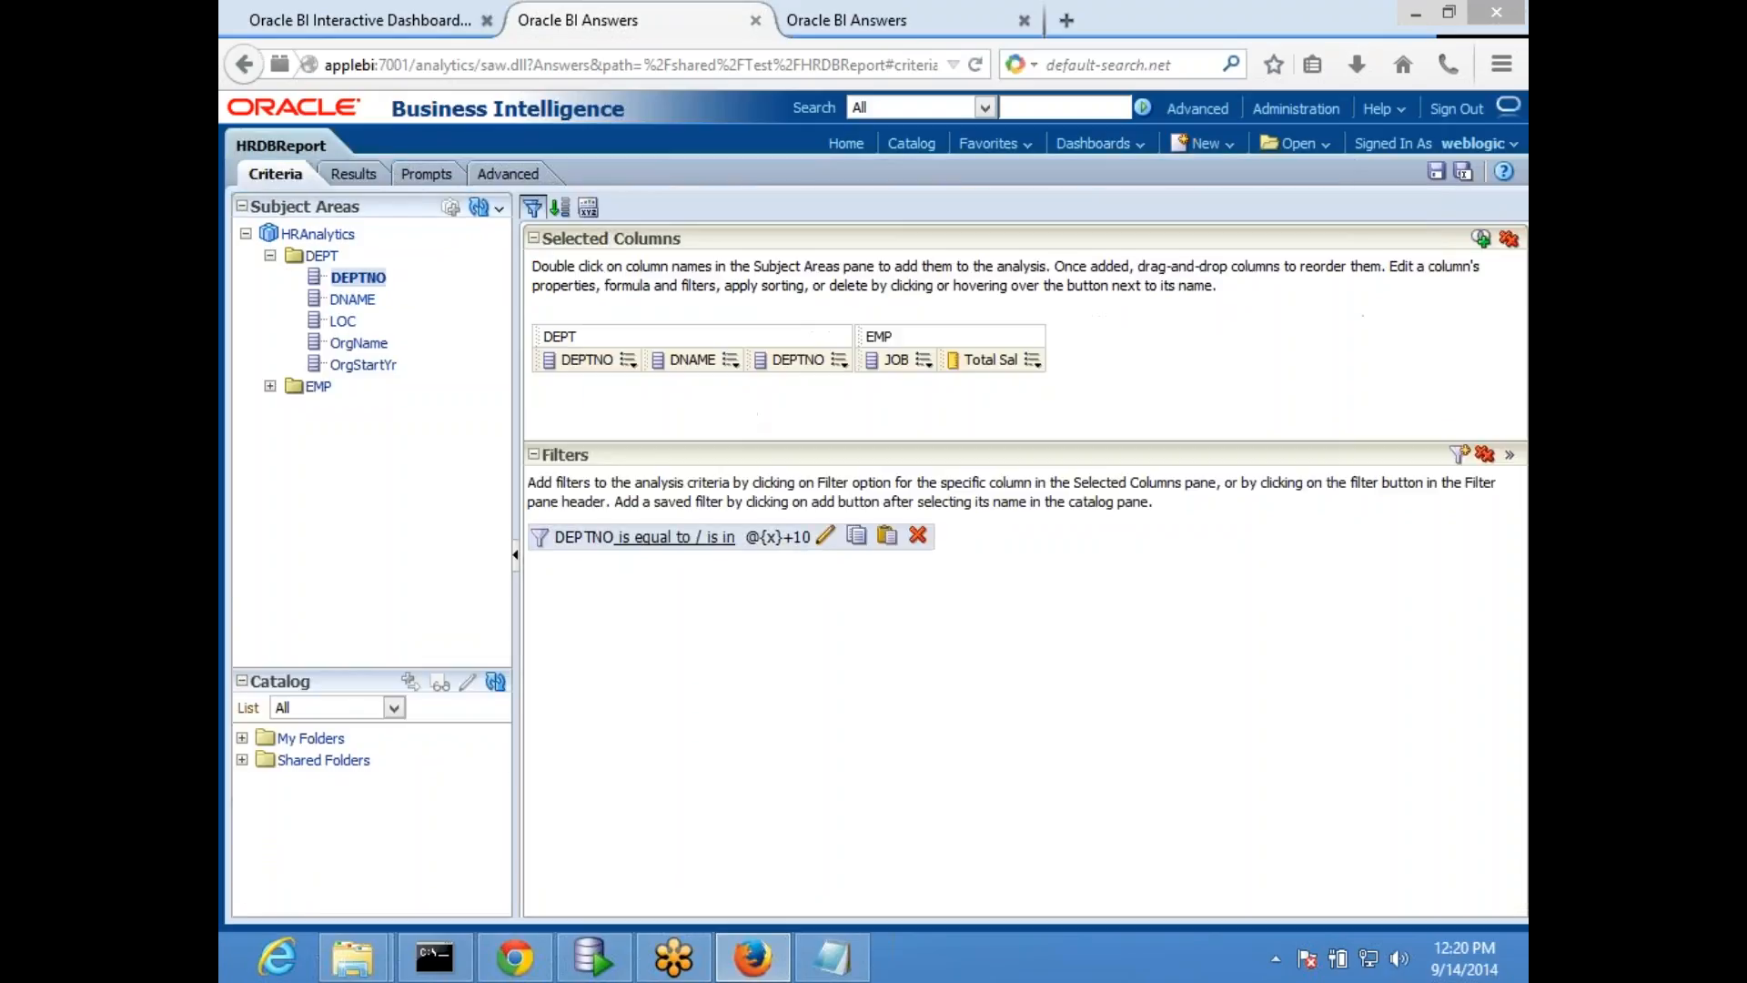
{"action": "left_click", "coordinate": [825, 537]}
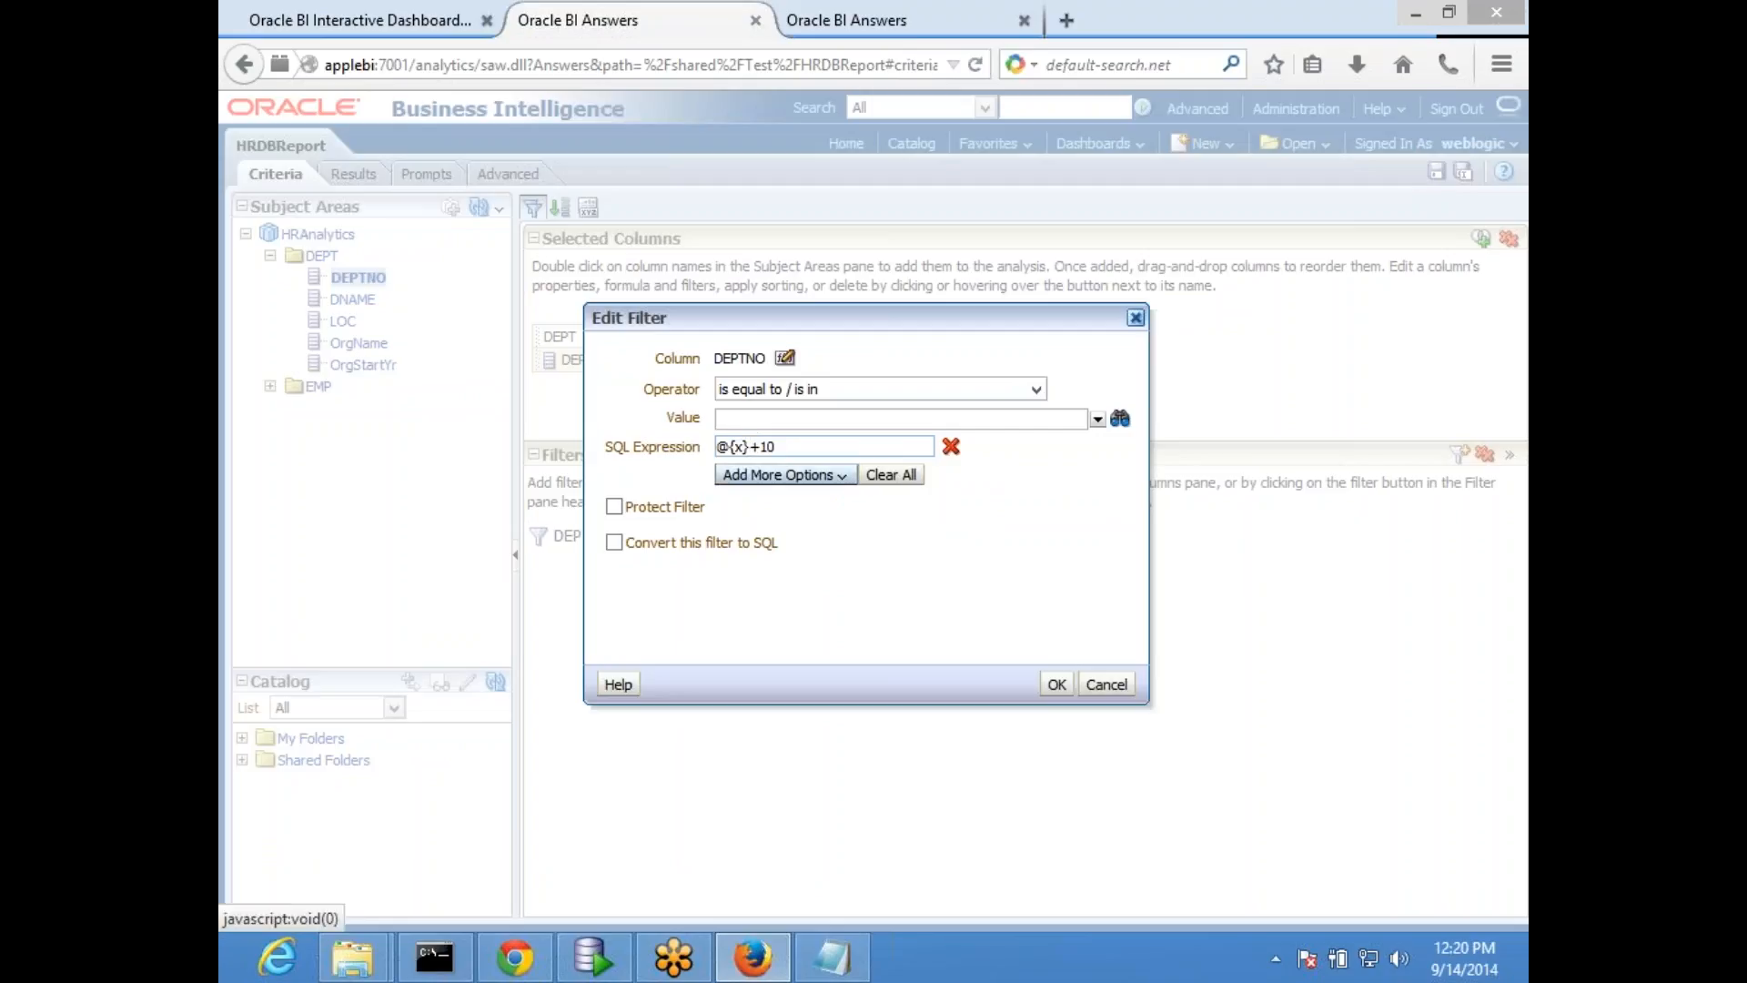
{"action": "type", "text": "1"}
{"action": "key", "text": "BackSpace"}
{"action": "type", "text": "0"}
{"action": "key", "text": "Left"}
{"action": "type", "text": "1"}
{"action": "key", "text": "Right"}
{"action": "type", "text": "}"}
{"action": "left_click", "coordinate": [1057, 684]}
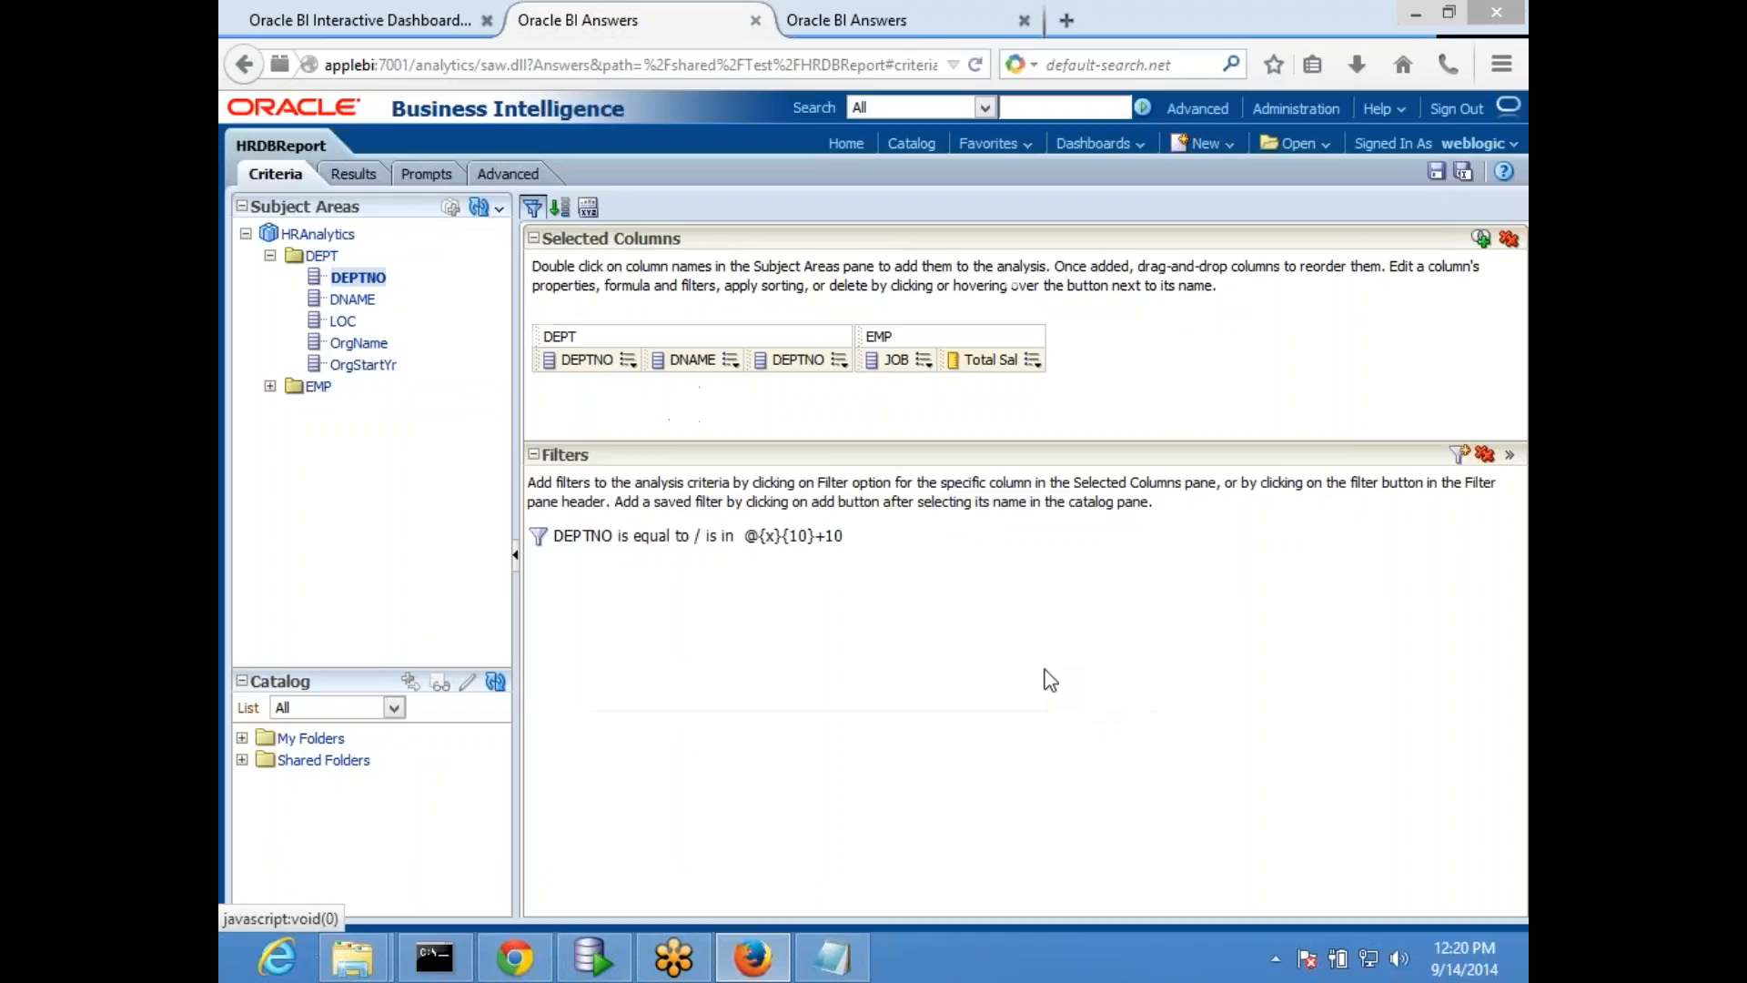
{"action": "left_click", "coordinate": [355, 176]}
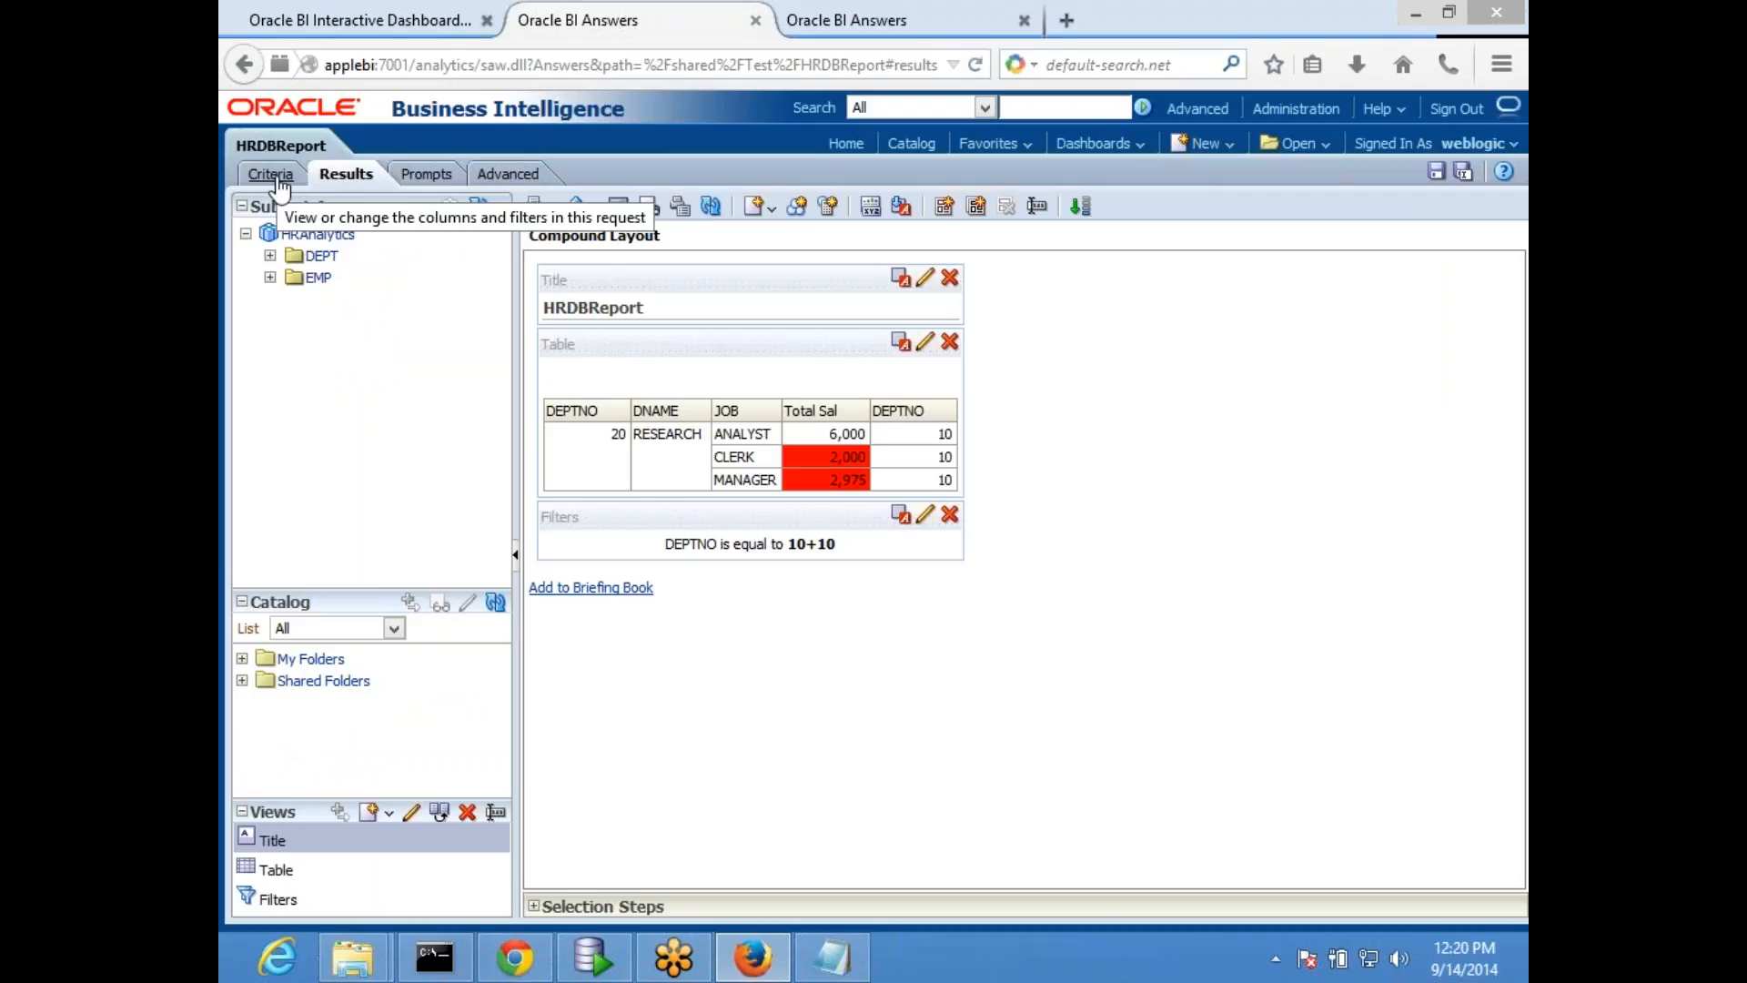
- Wrap the variable in a cast so the filter's SQL expression reads cast(@{x}{10} as integer)+10, and check the report results
{"action": "left_click", "coordinate": [273, 174]}
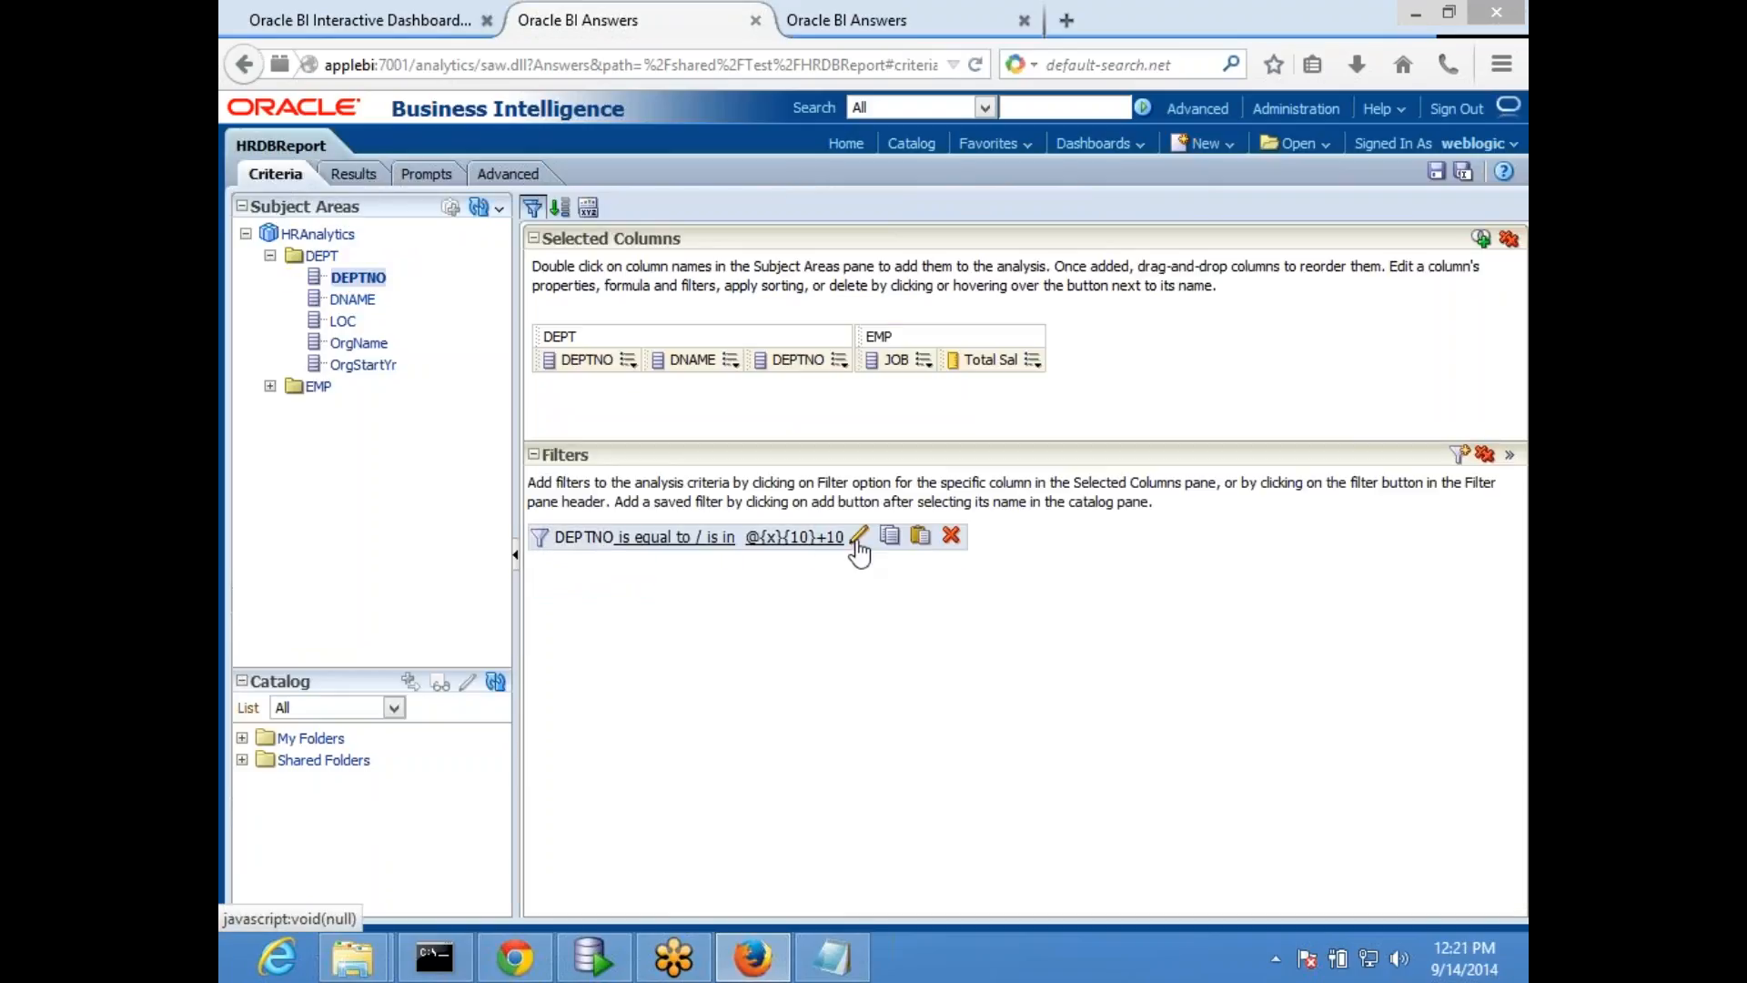
{"action": "left_click", "coordinate": [819, 537]}
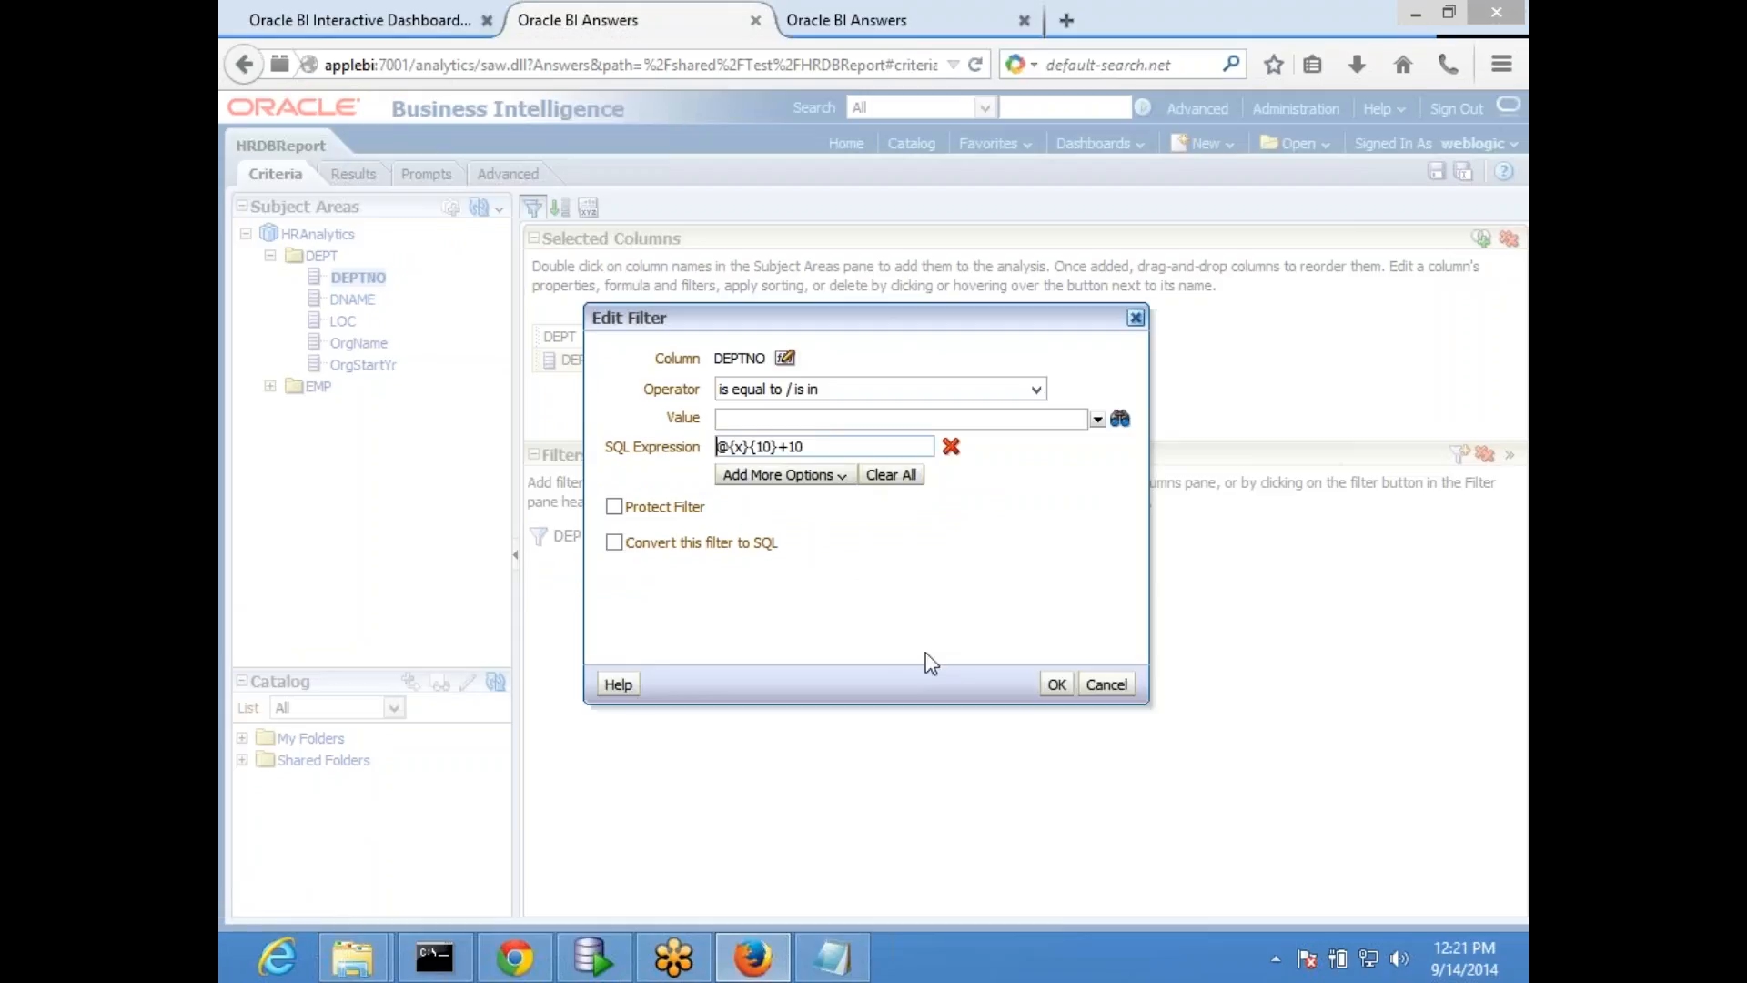
{"action": "type", "text": "cast("}
{"action": "key", "text": "Right"}
{"action": "key", "text": "Right"}
{"action": "key", "text": "Left"}
{"action": "key", "text": "Left"}
{"action": "key", "text": "Left"}
{"action": "key", "text": "Right"}
{"action": "key", "text": "Right"}
{"action": "key", "text": "Right"}
{"action": "key", "text": "Right"}
{"action": "key", "text": "Right"}
{"action": "type", "text": "as "}
{"action": "type", "text": "integ"}
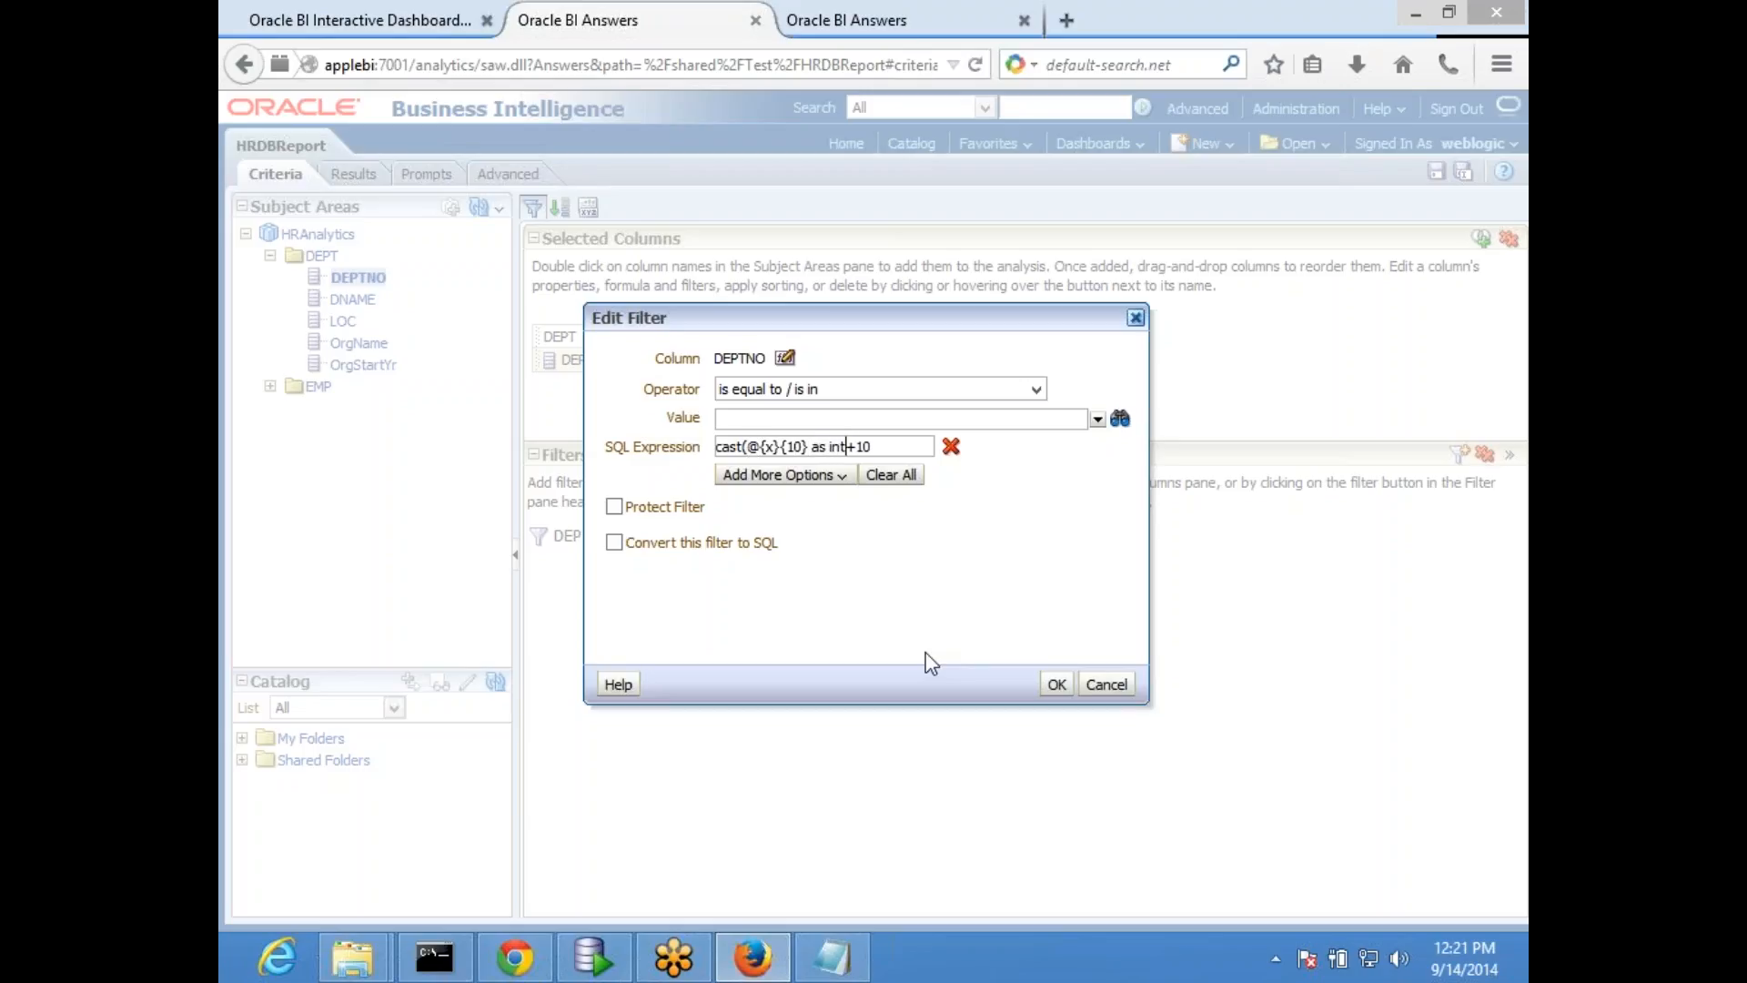
{"action": "type", "text": "er)"}
{"action": "left_click", "coordinate": [1056, 684]}
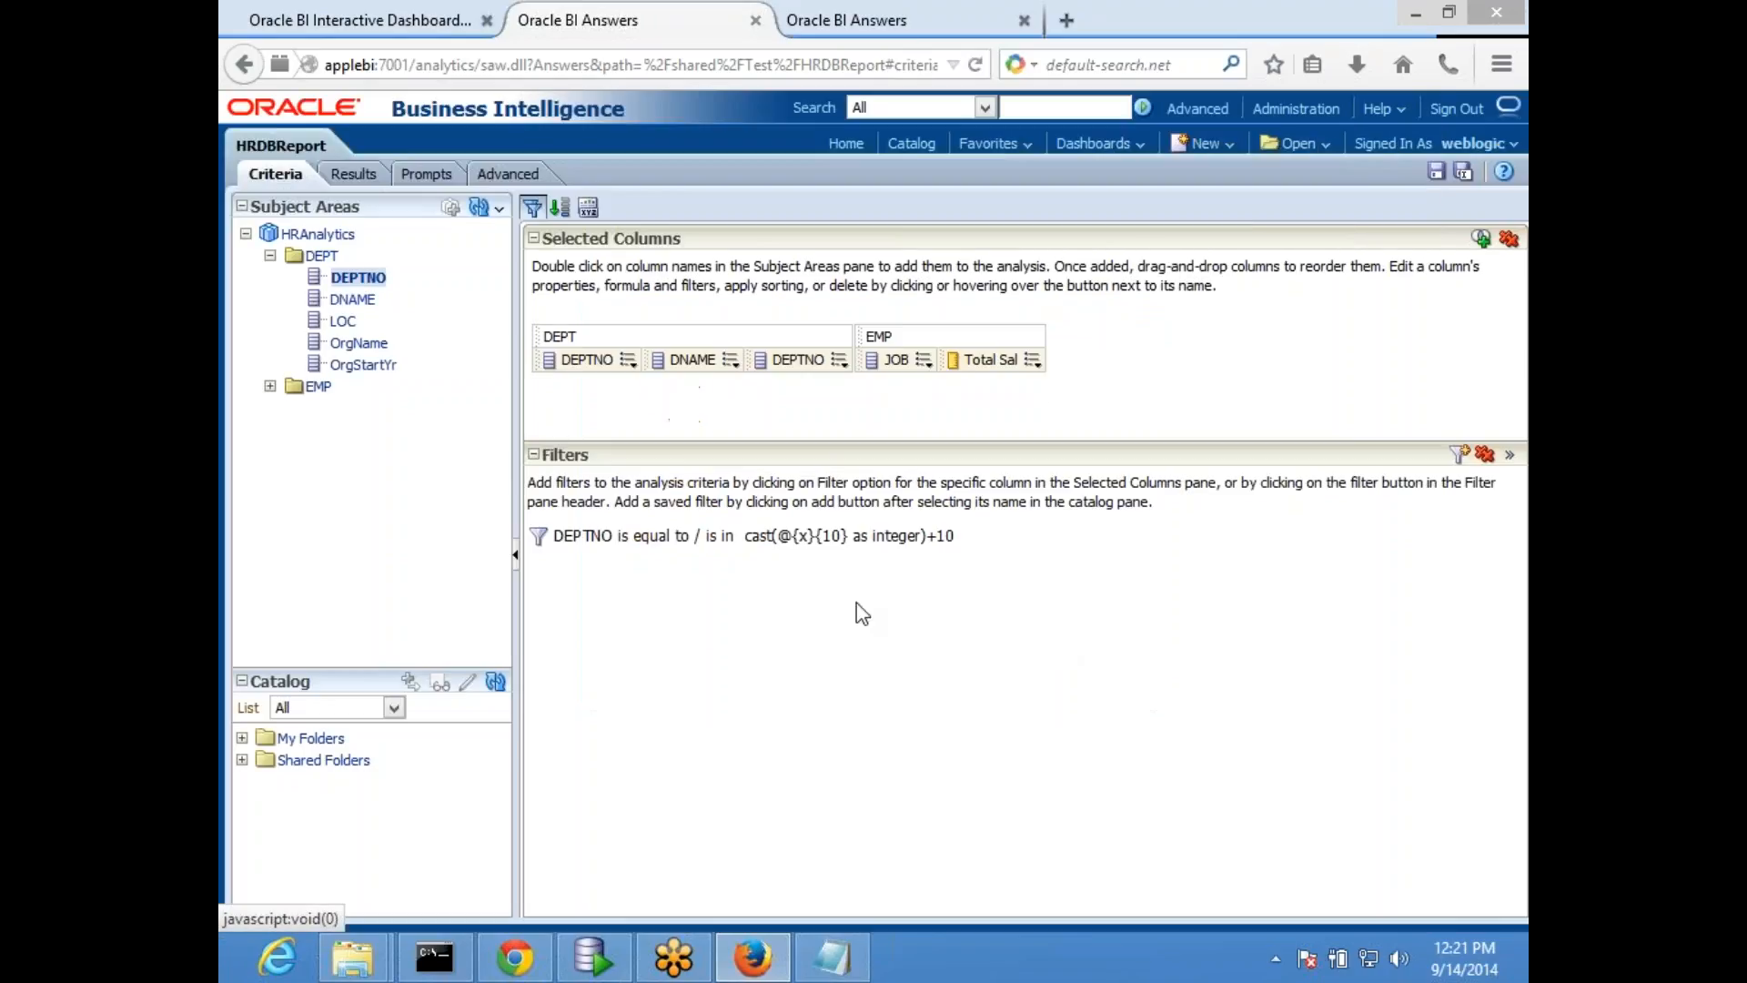
{"action": "left_click", "coordinate": [347, 178]}
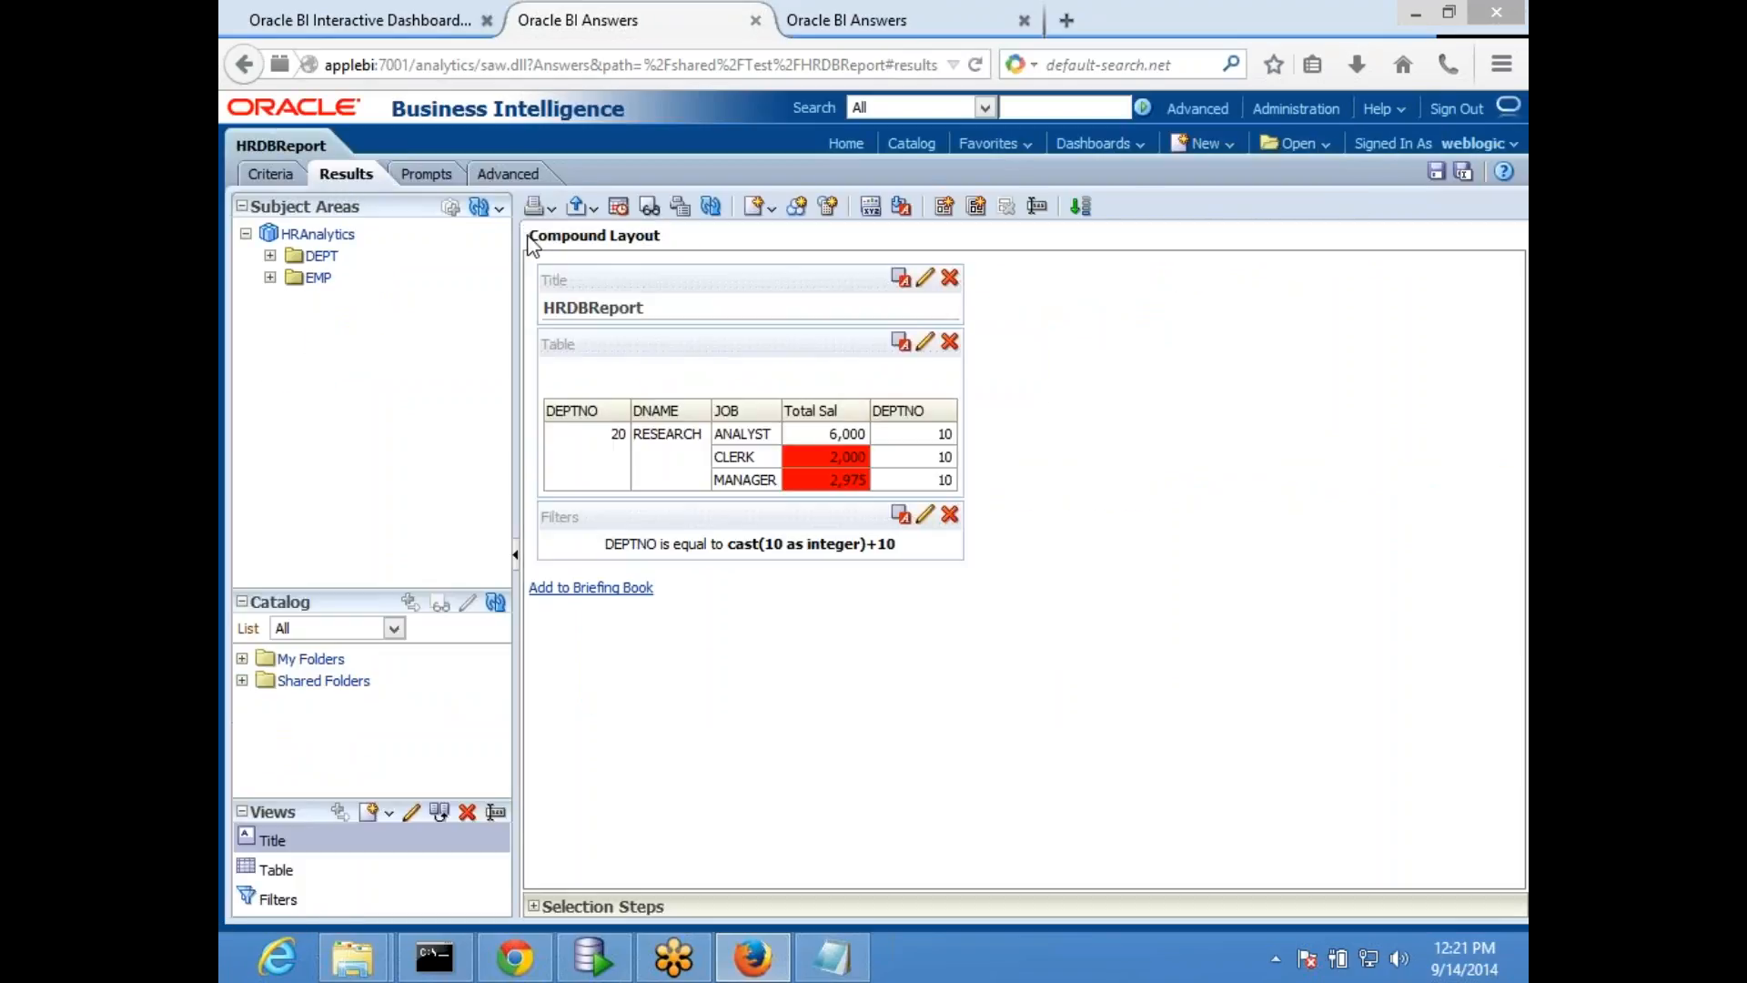
- Review the cast expression in the DEPTNO filter and try clearing the SQL expression
{"action": "left_click", "coordinate": [271, 174]}
{"action": "left_click", "coordinate": [970, 535]}
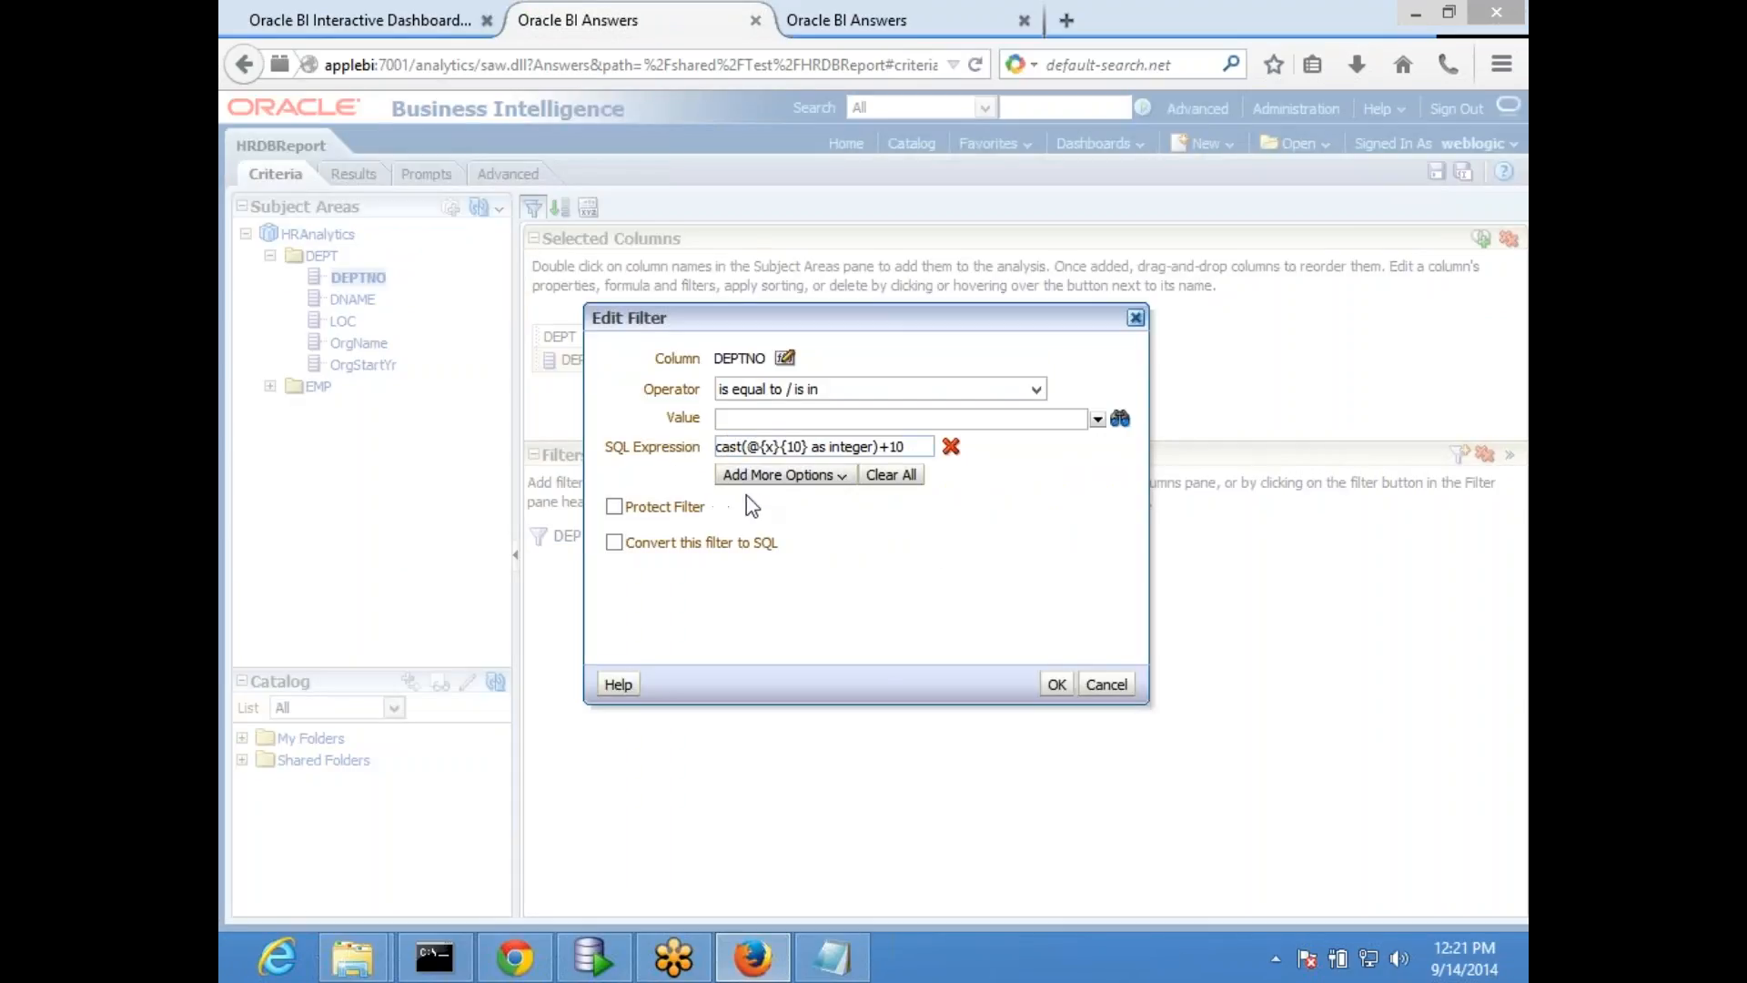
{"action": "left_click", "coordinate": [1049, 684]}
{"action": "left_click", "coordinate": [830, 538]}
{"action": "left_click_drag", "start_coordinate": [923, 446], "coordinate": [577, 426]}
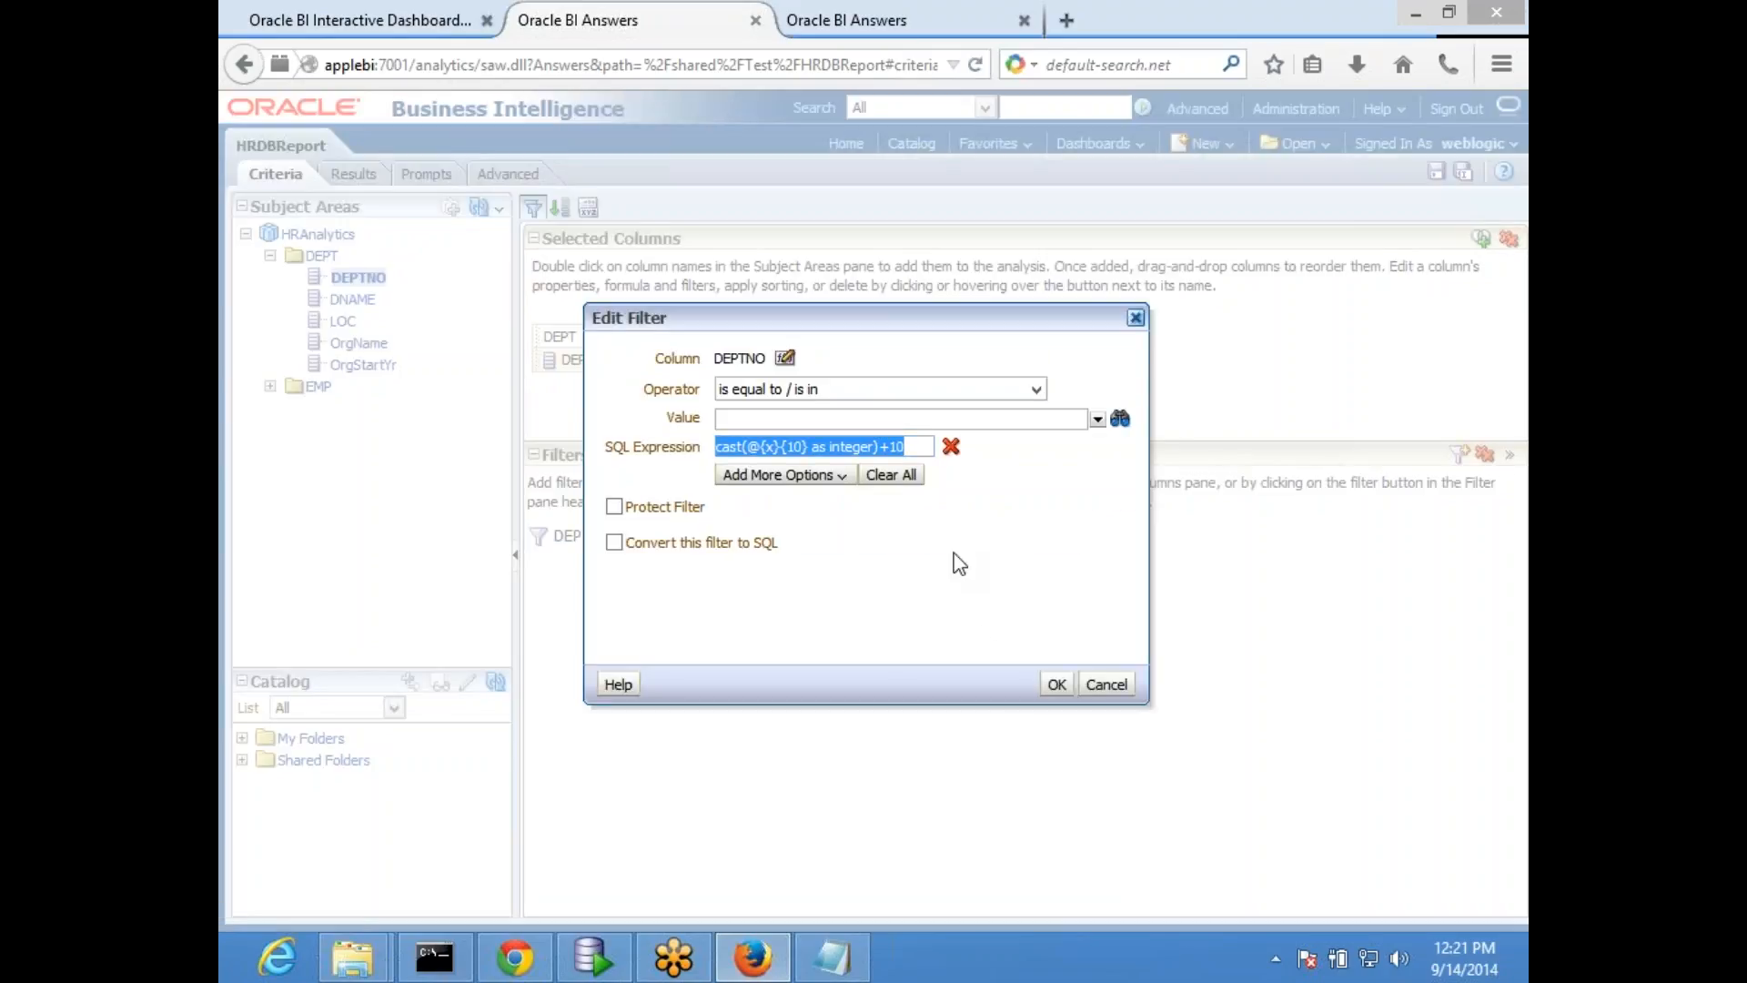
{"action": "key", "text": "Delete"}
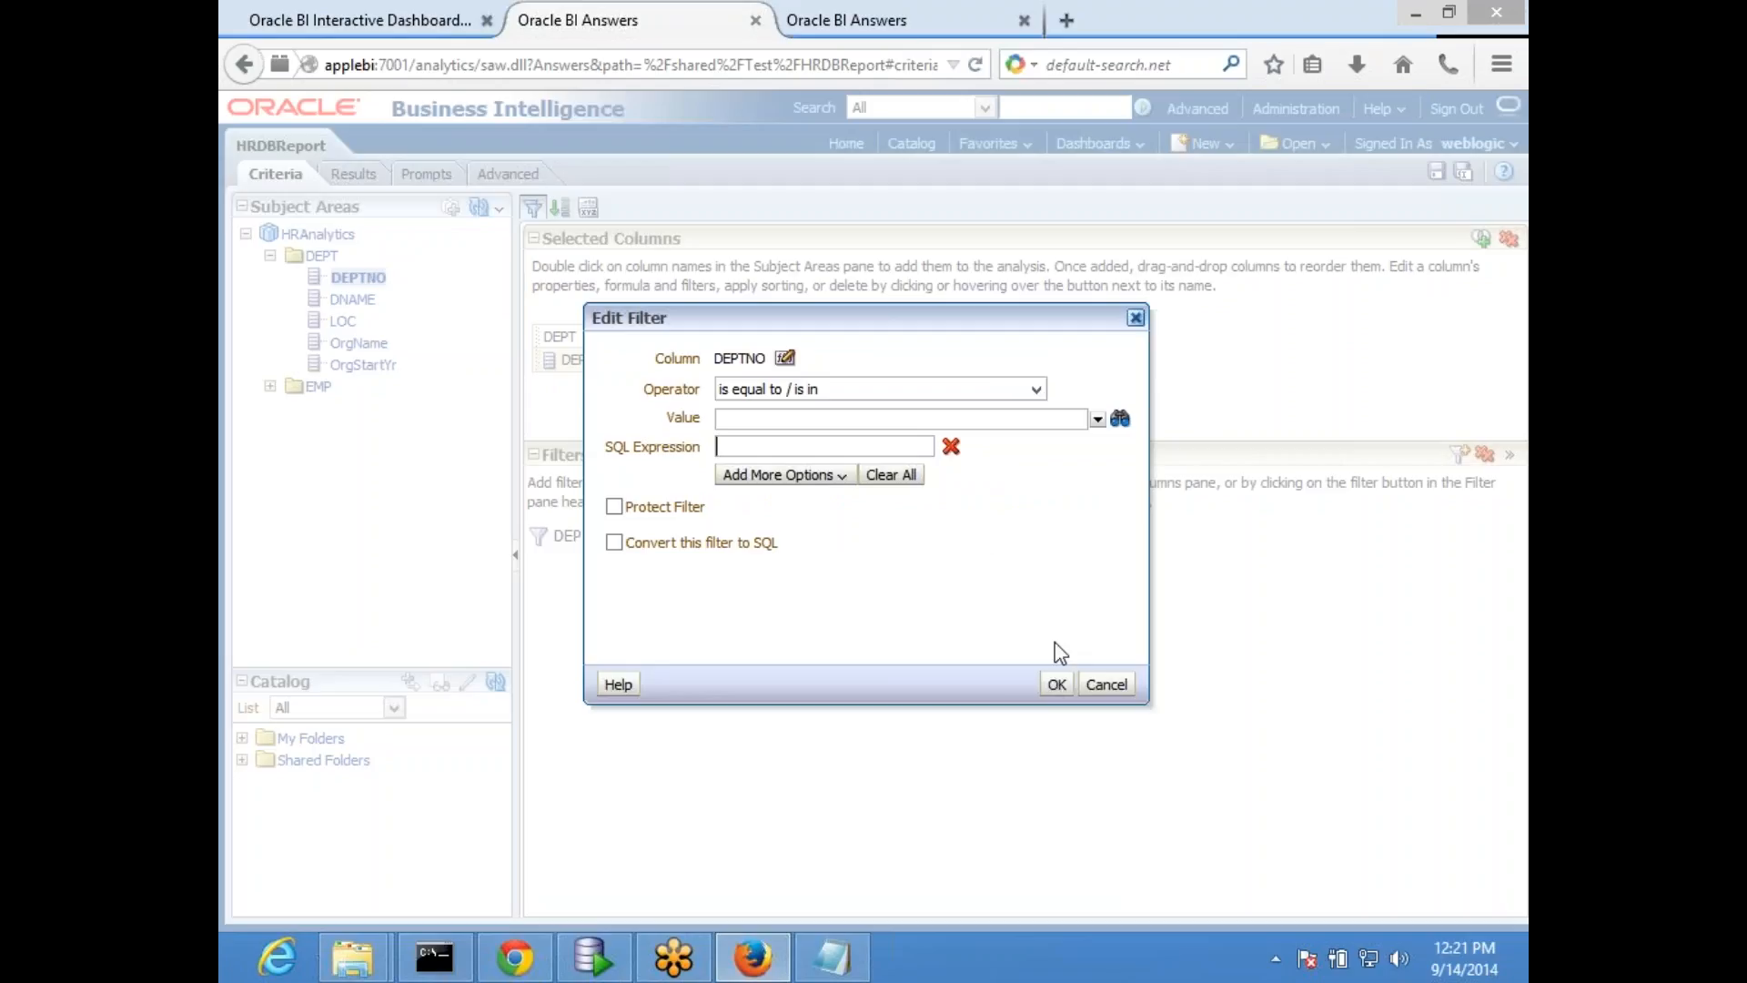
- Change the filter's column formula to "DEPT"."DEPTNO"+10
{"action": "left_click", "coordinate": [785, 358]}
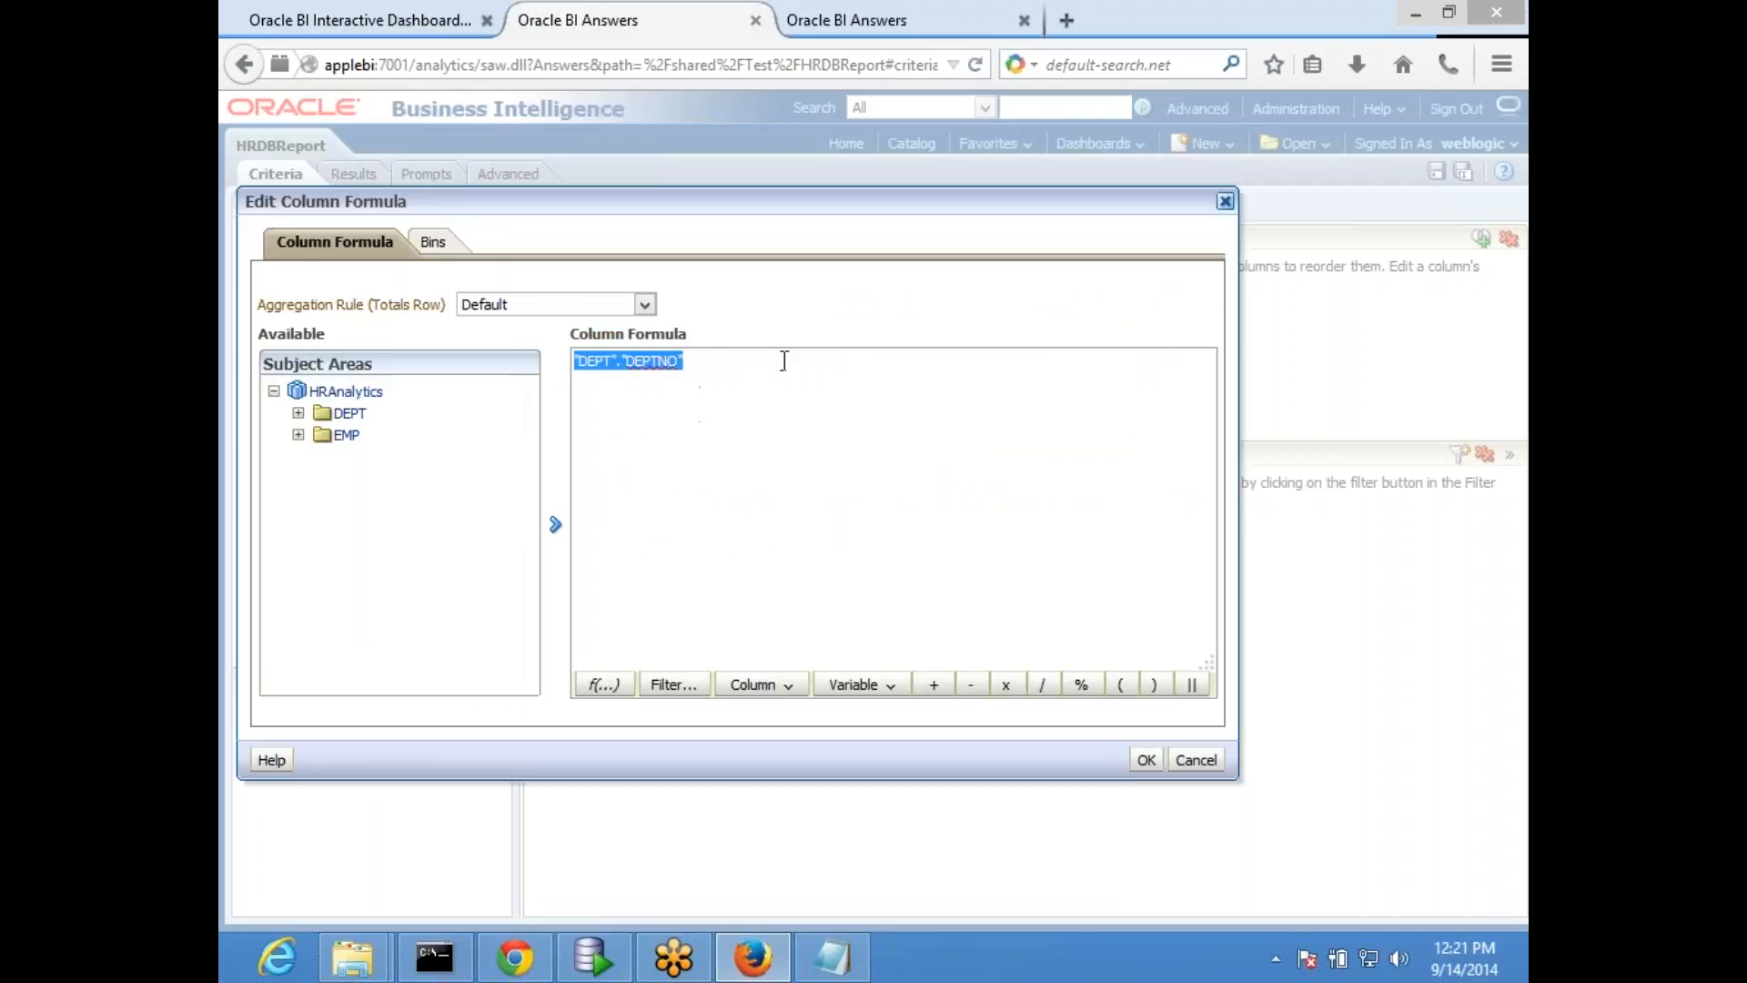
{"action": "left_click", "coordinate": [736, 367]}
{"action": "type", "text": "+10"}
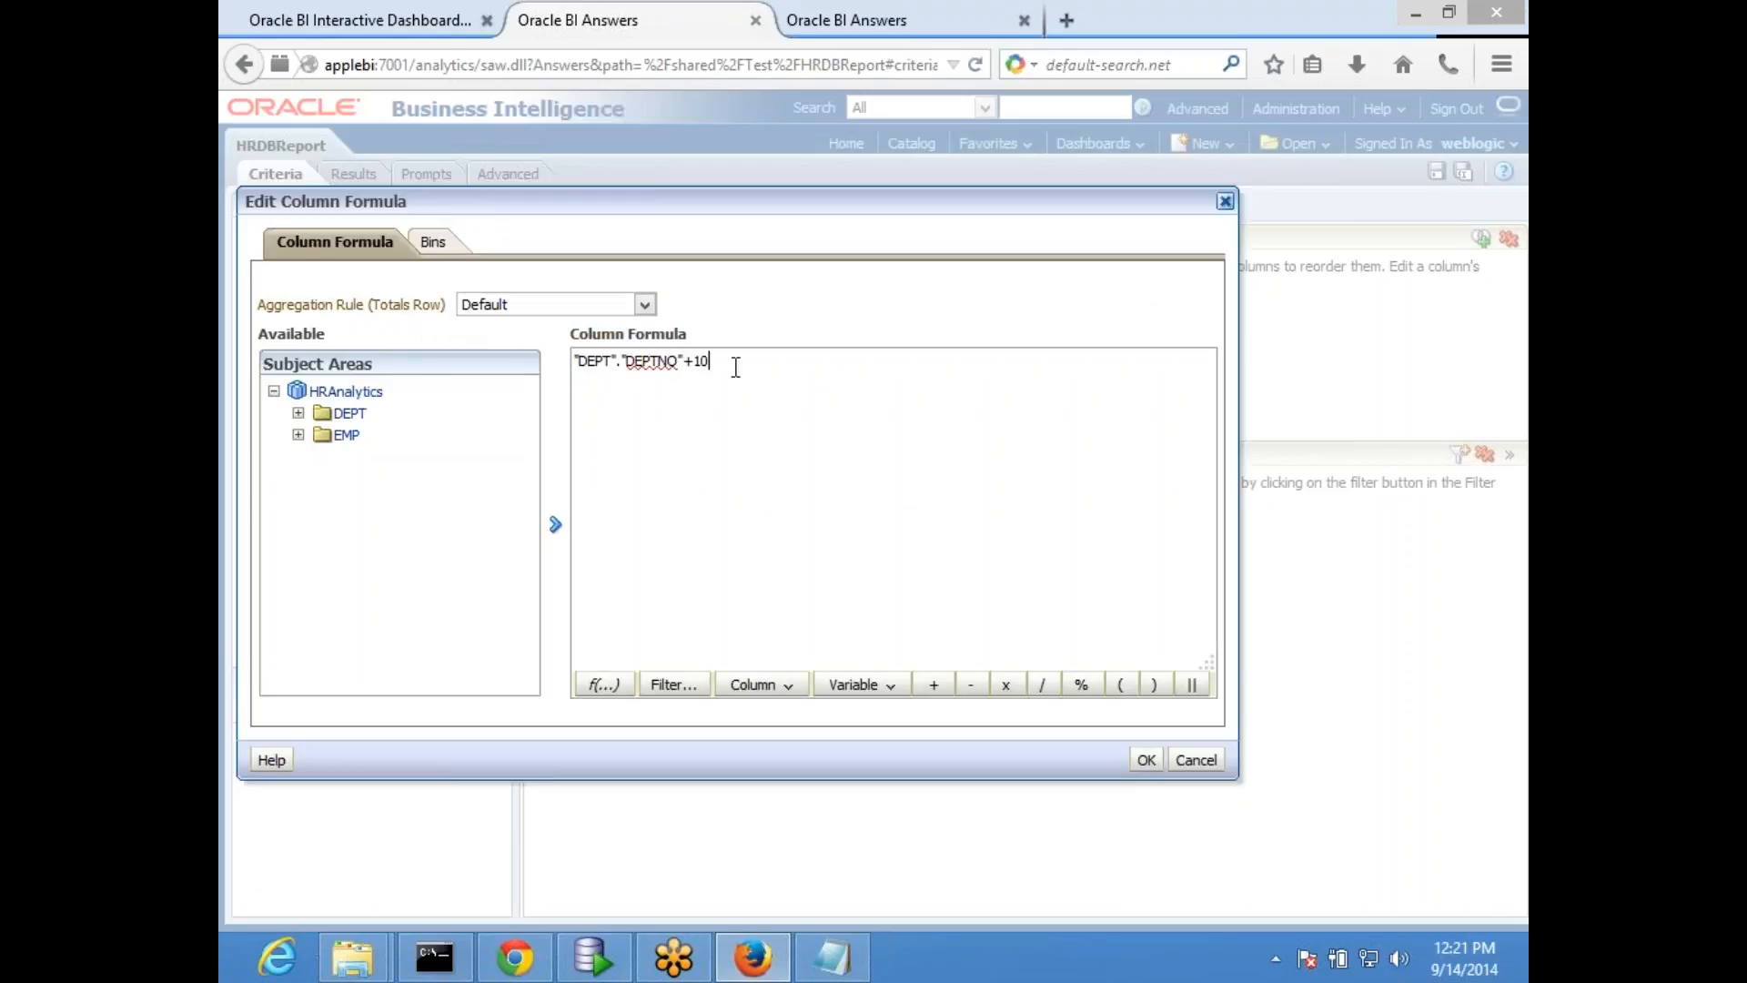
{"action": "left_click", "coordinate": [1147, 760]}
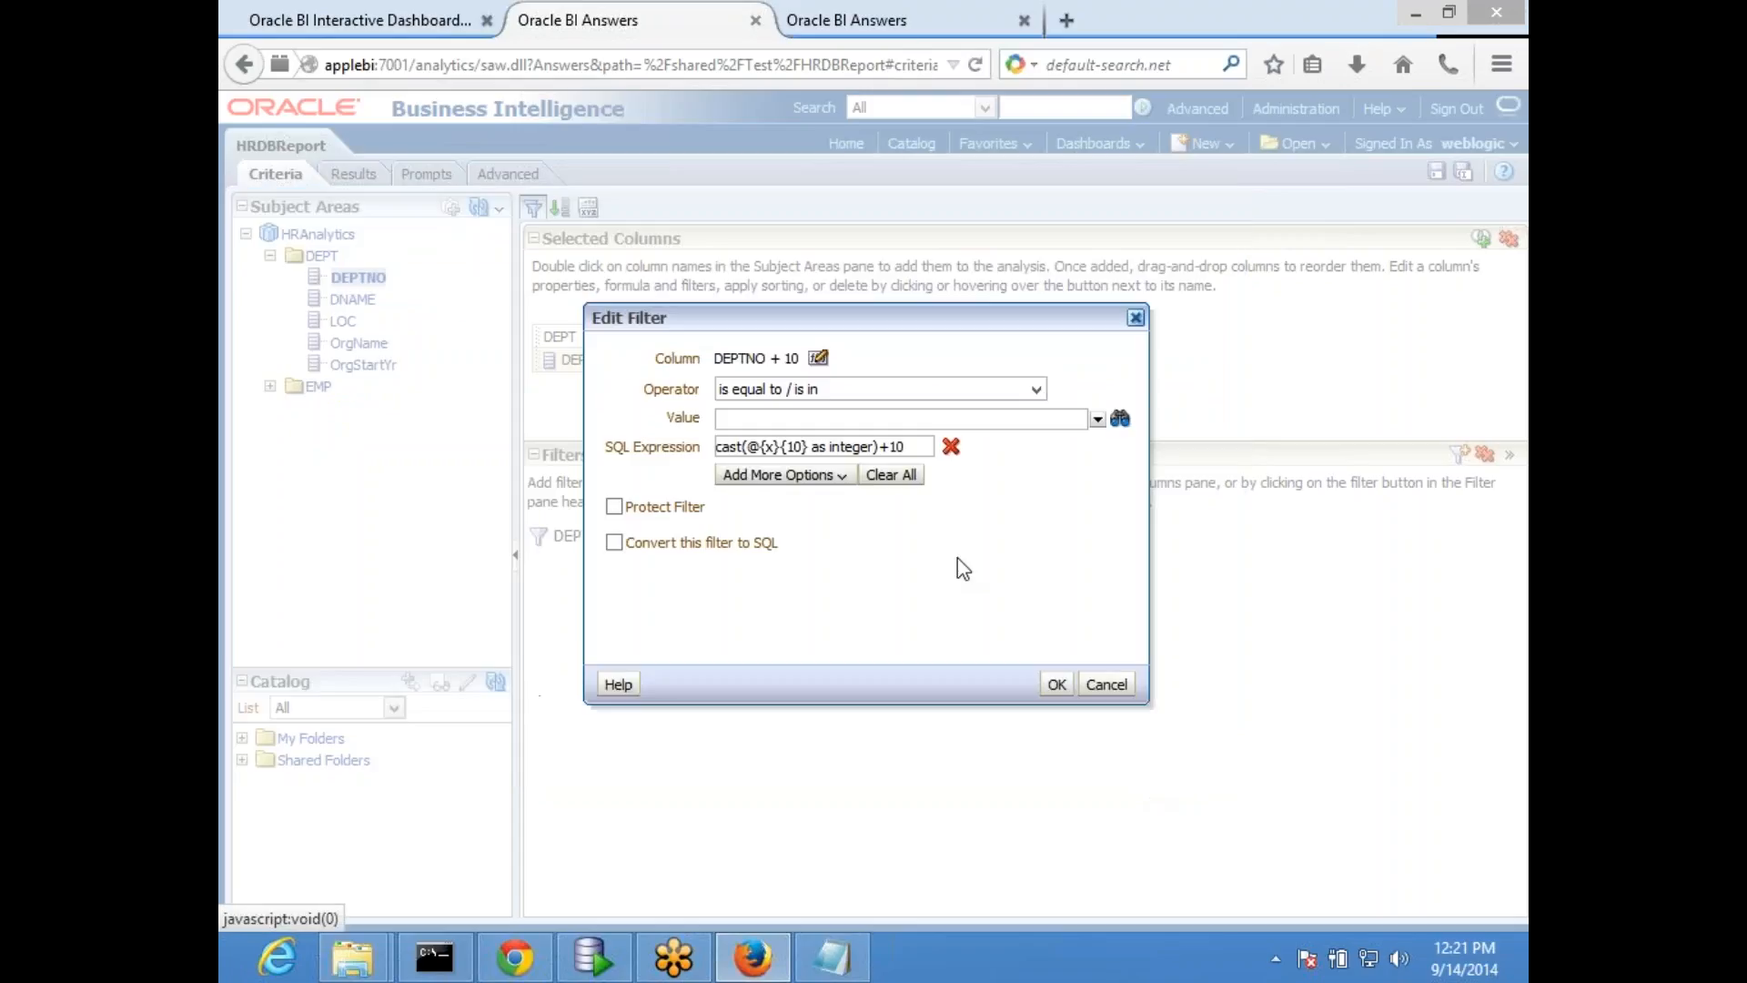
- Replace the filter's SQL expression with presentation variable x, accept the filter and save HRDBReport
{"action": "left_click", "coordinate": [951, 447]}
{"action": "left_click", "coordinate": [744, 446]}
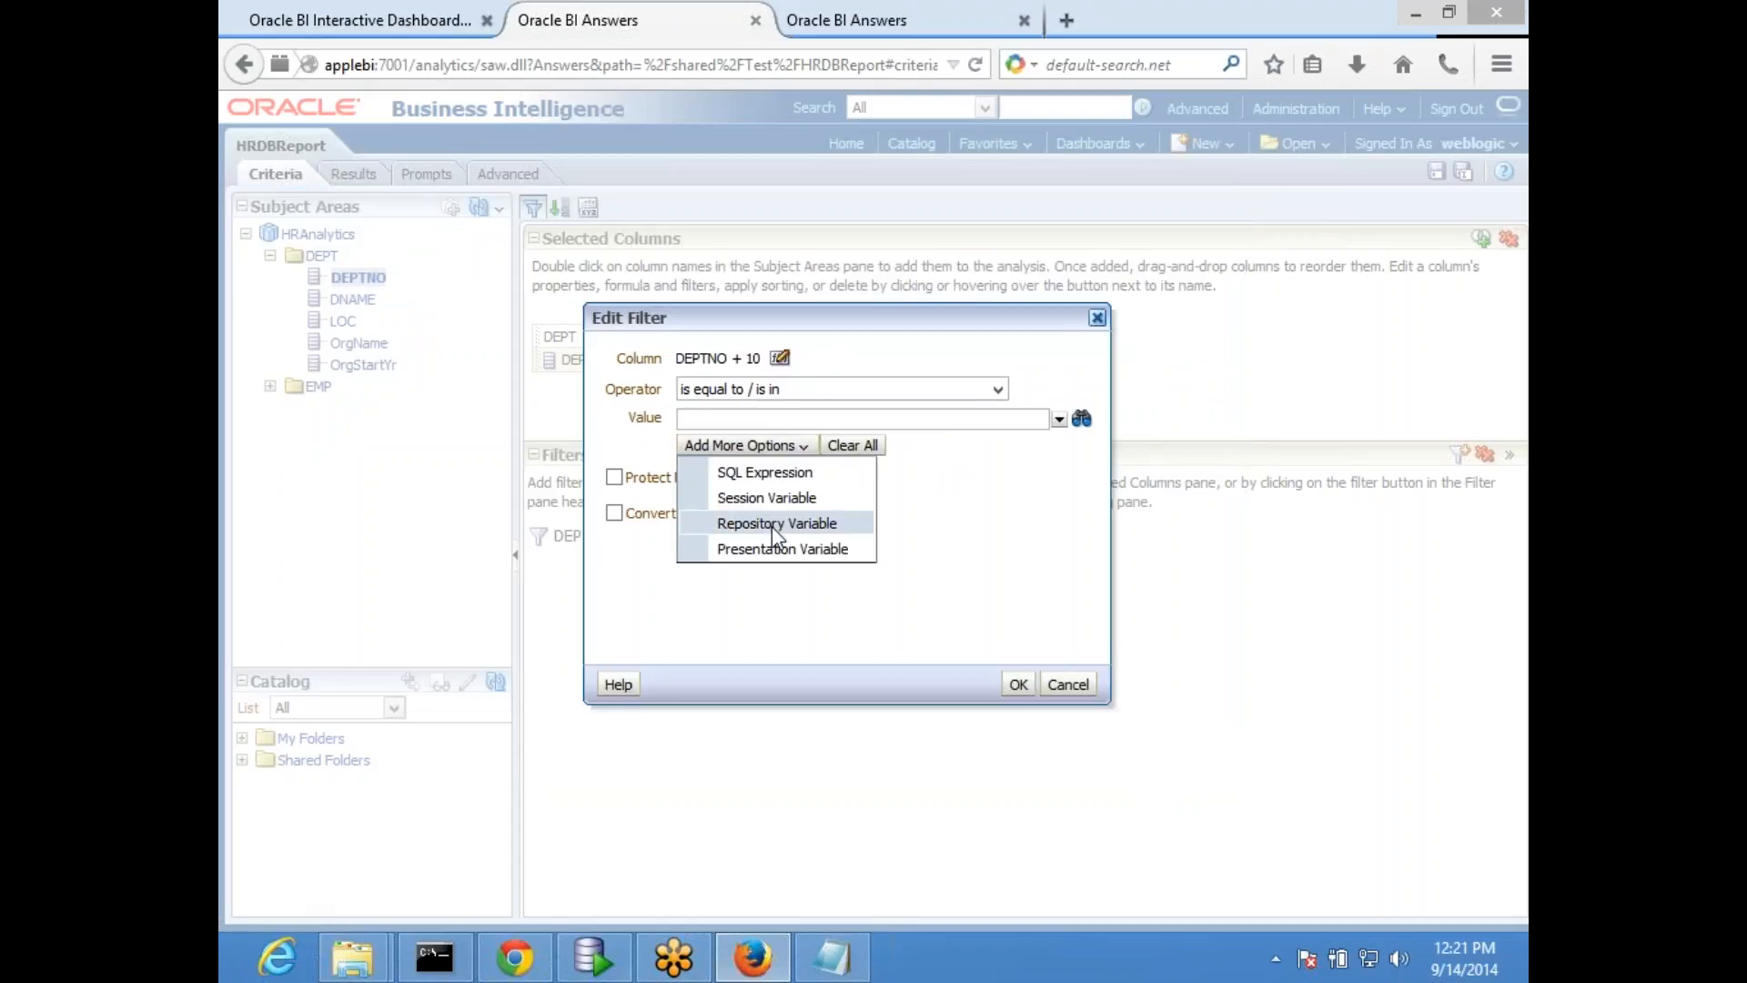
{"action": "left_click", "coordinate": [780, 549]}
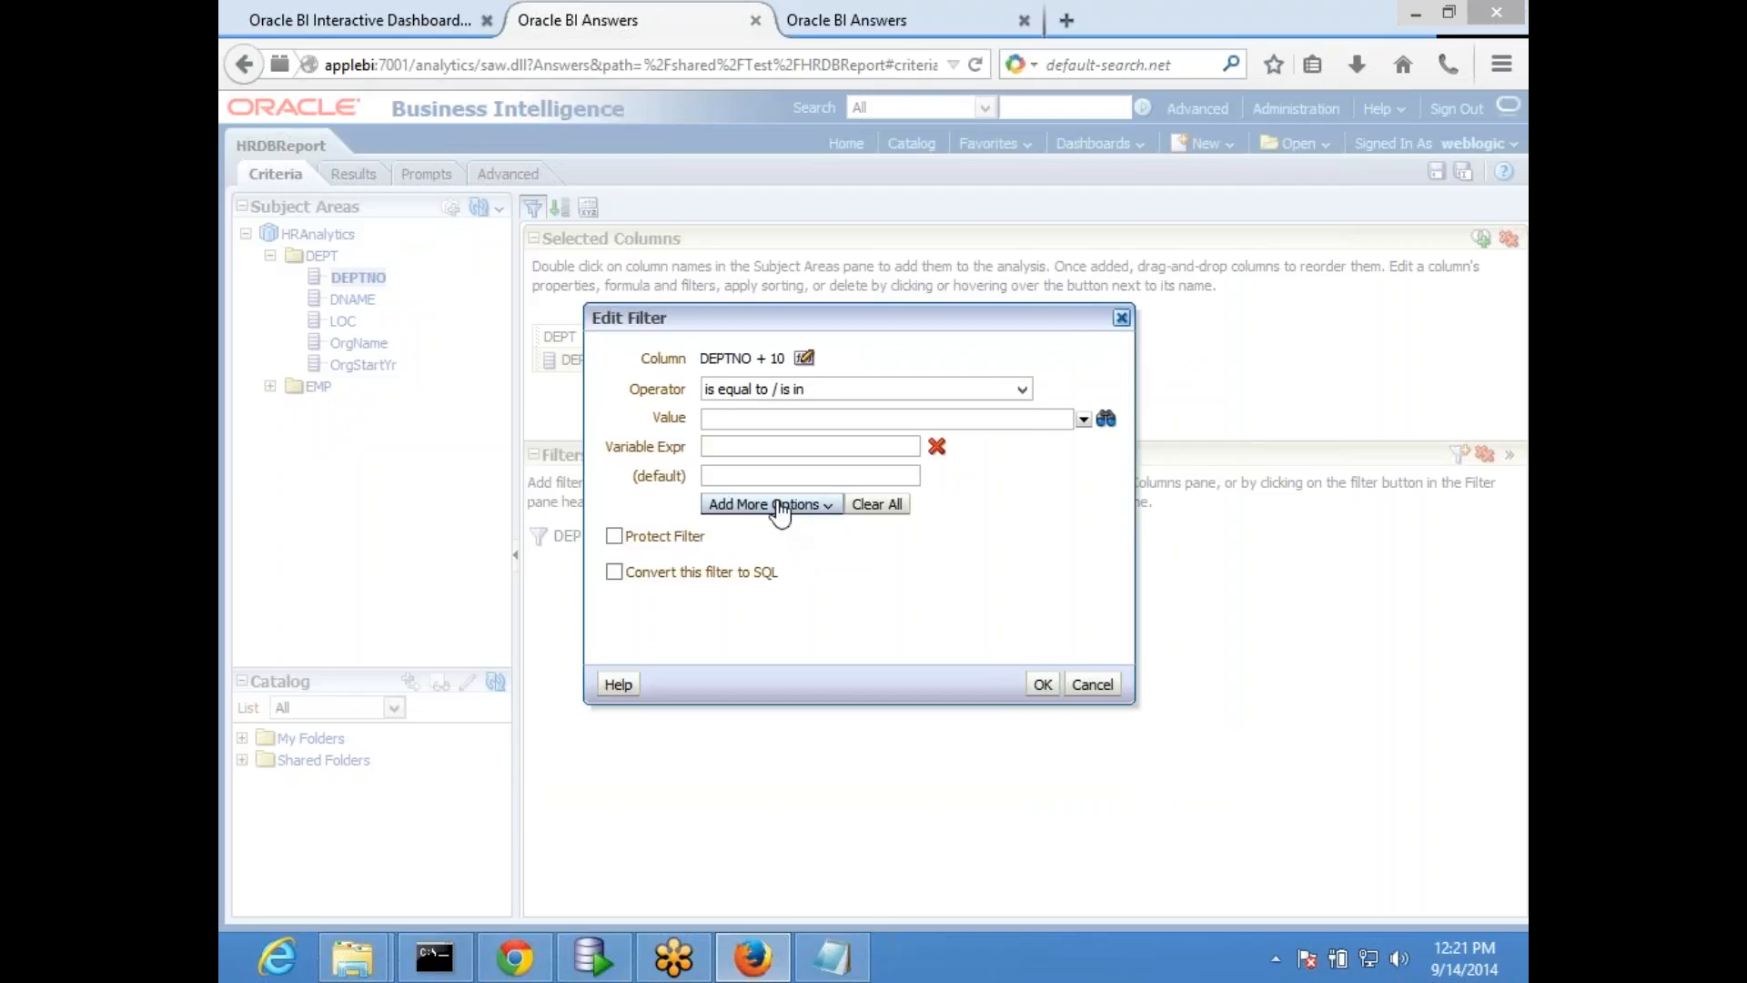
{"action": "type", "text": "x"}
{"action": "left_click", "coordinate": [1043, 685]}
{"action": "left_click", "coordinate": [1436, 175]}
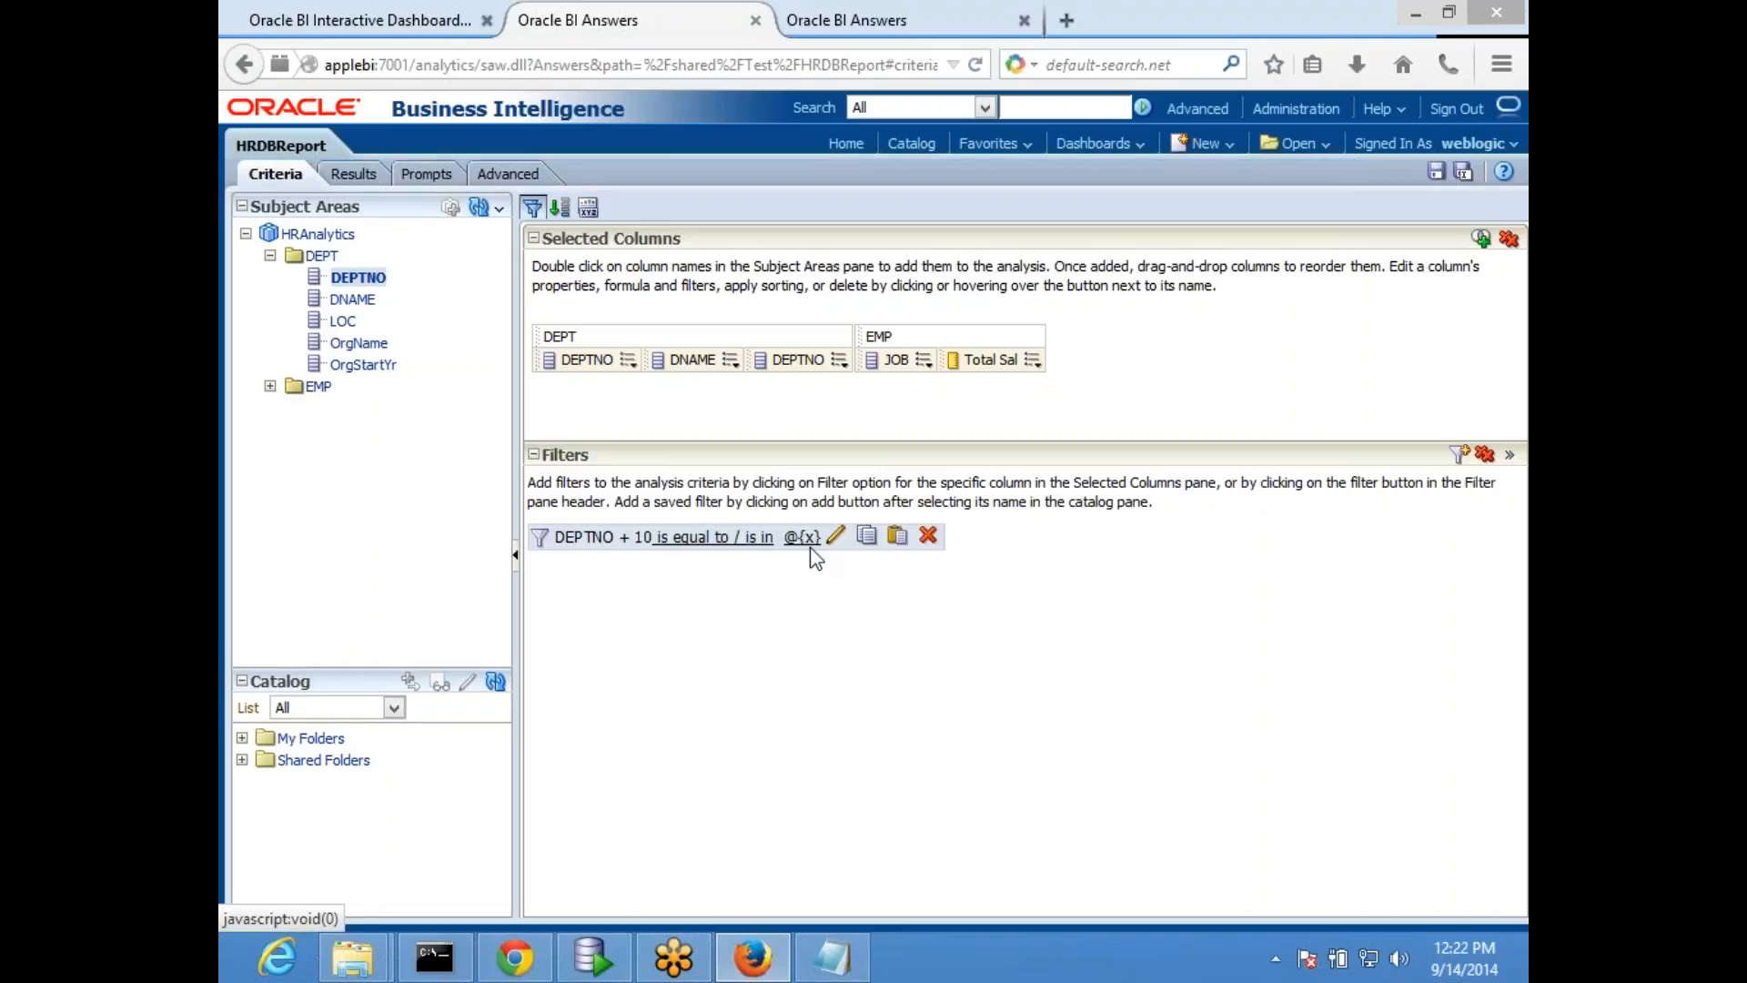
- Change the filter's column formula to "DEPT"."DEPTNO"-10, keeping variable x as its value, and save HRDBReport
{"action": "left_click", "coordinate": [834, 537]}
{"action": "left_click", "coordinate": [810, 358]}
{"action": "left_click", "coordinate": [737, 382]}
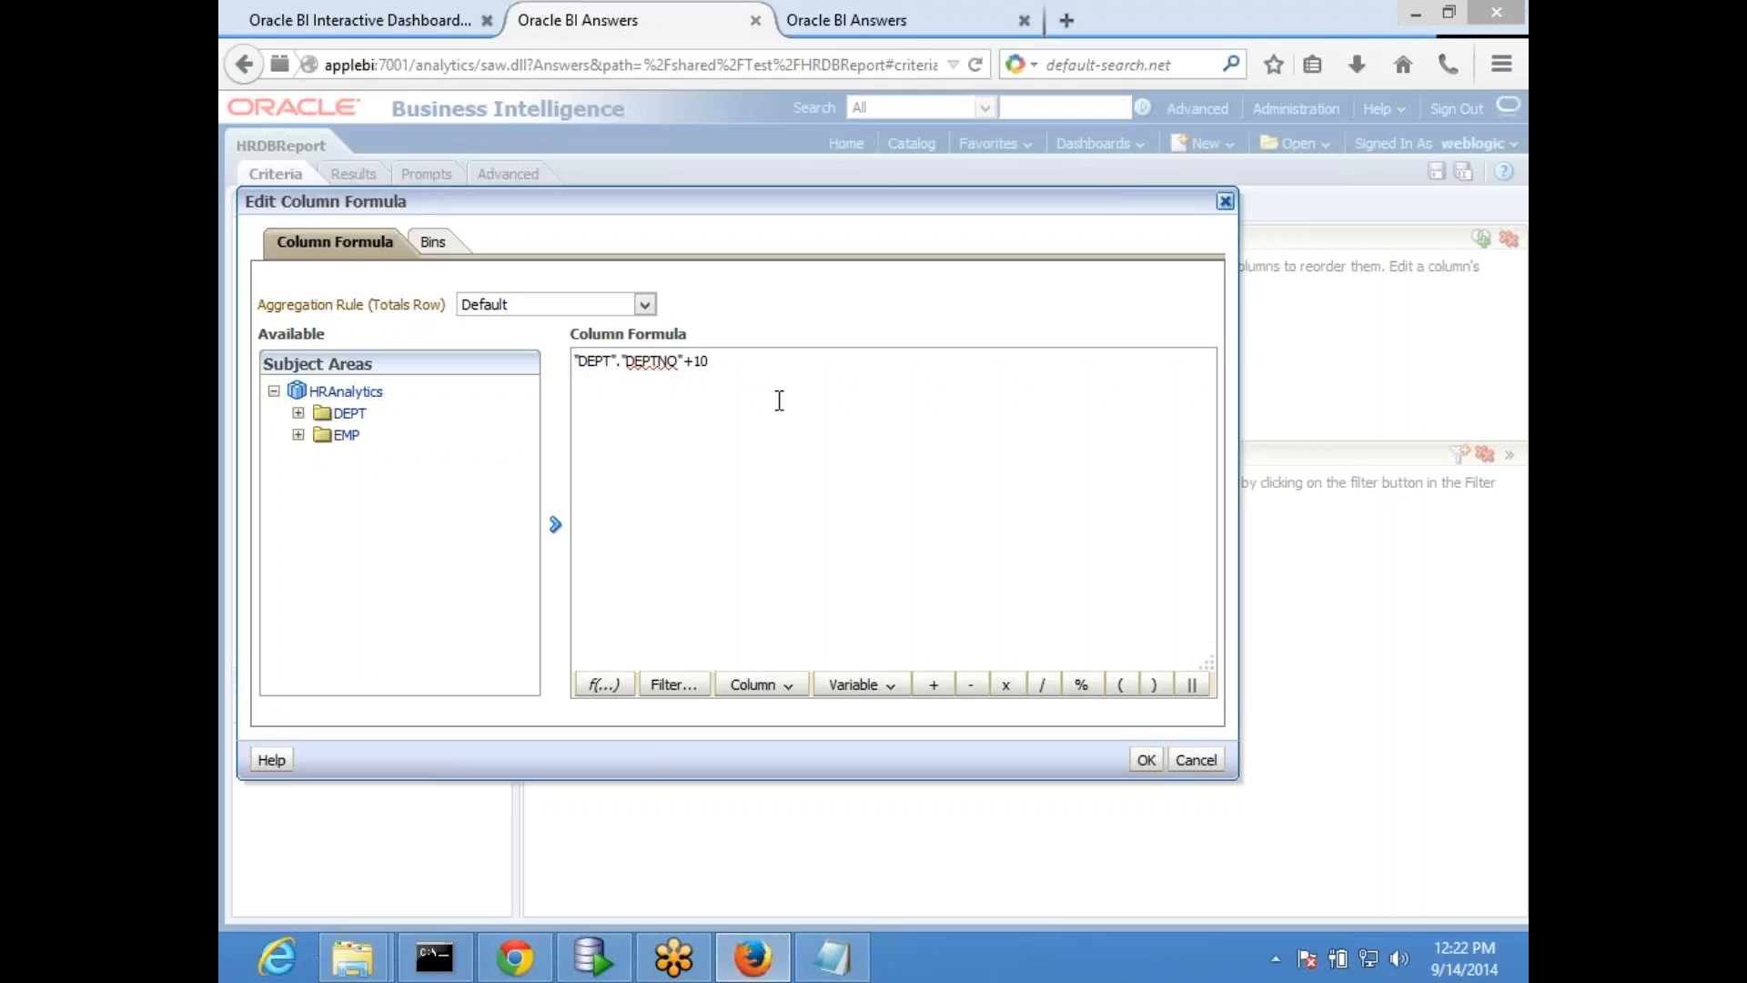
{"action": "key", "text": "BackSpace"}
{"action": "type", "text": "-"}
{"action": "left_click", "coordinate": [1146, 760]}
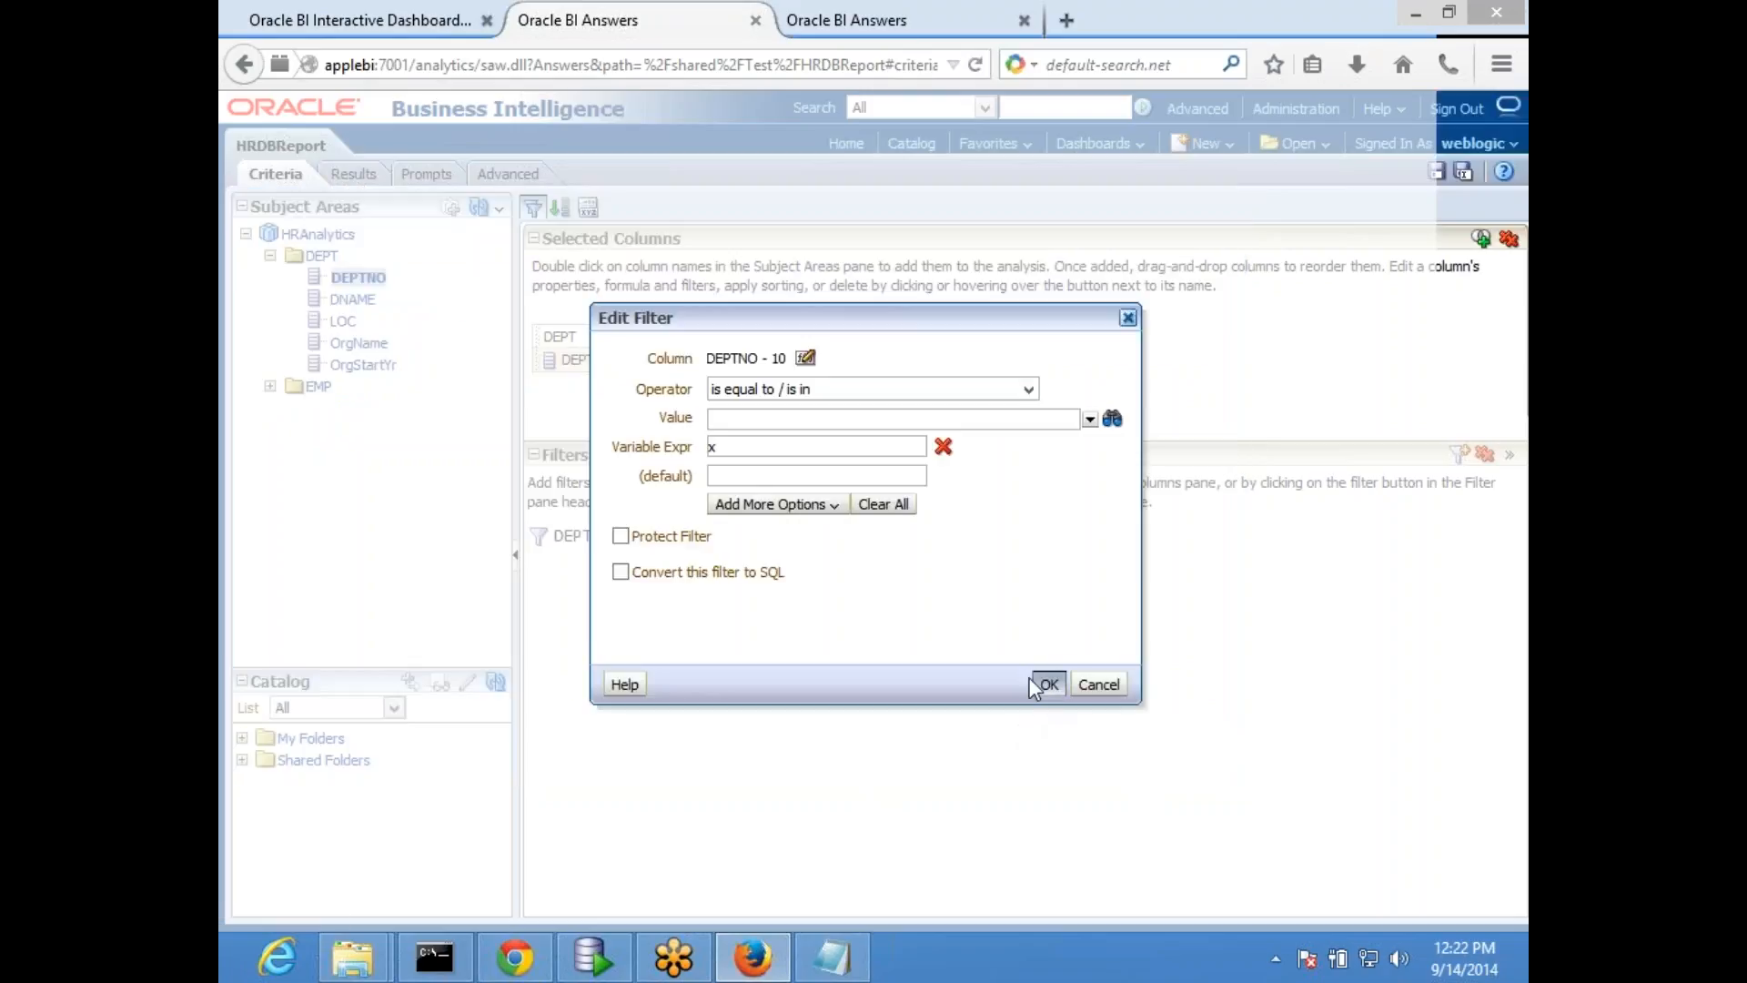
{"action": "left_click", "coordinate": [1048, 685]}
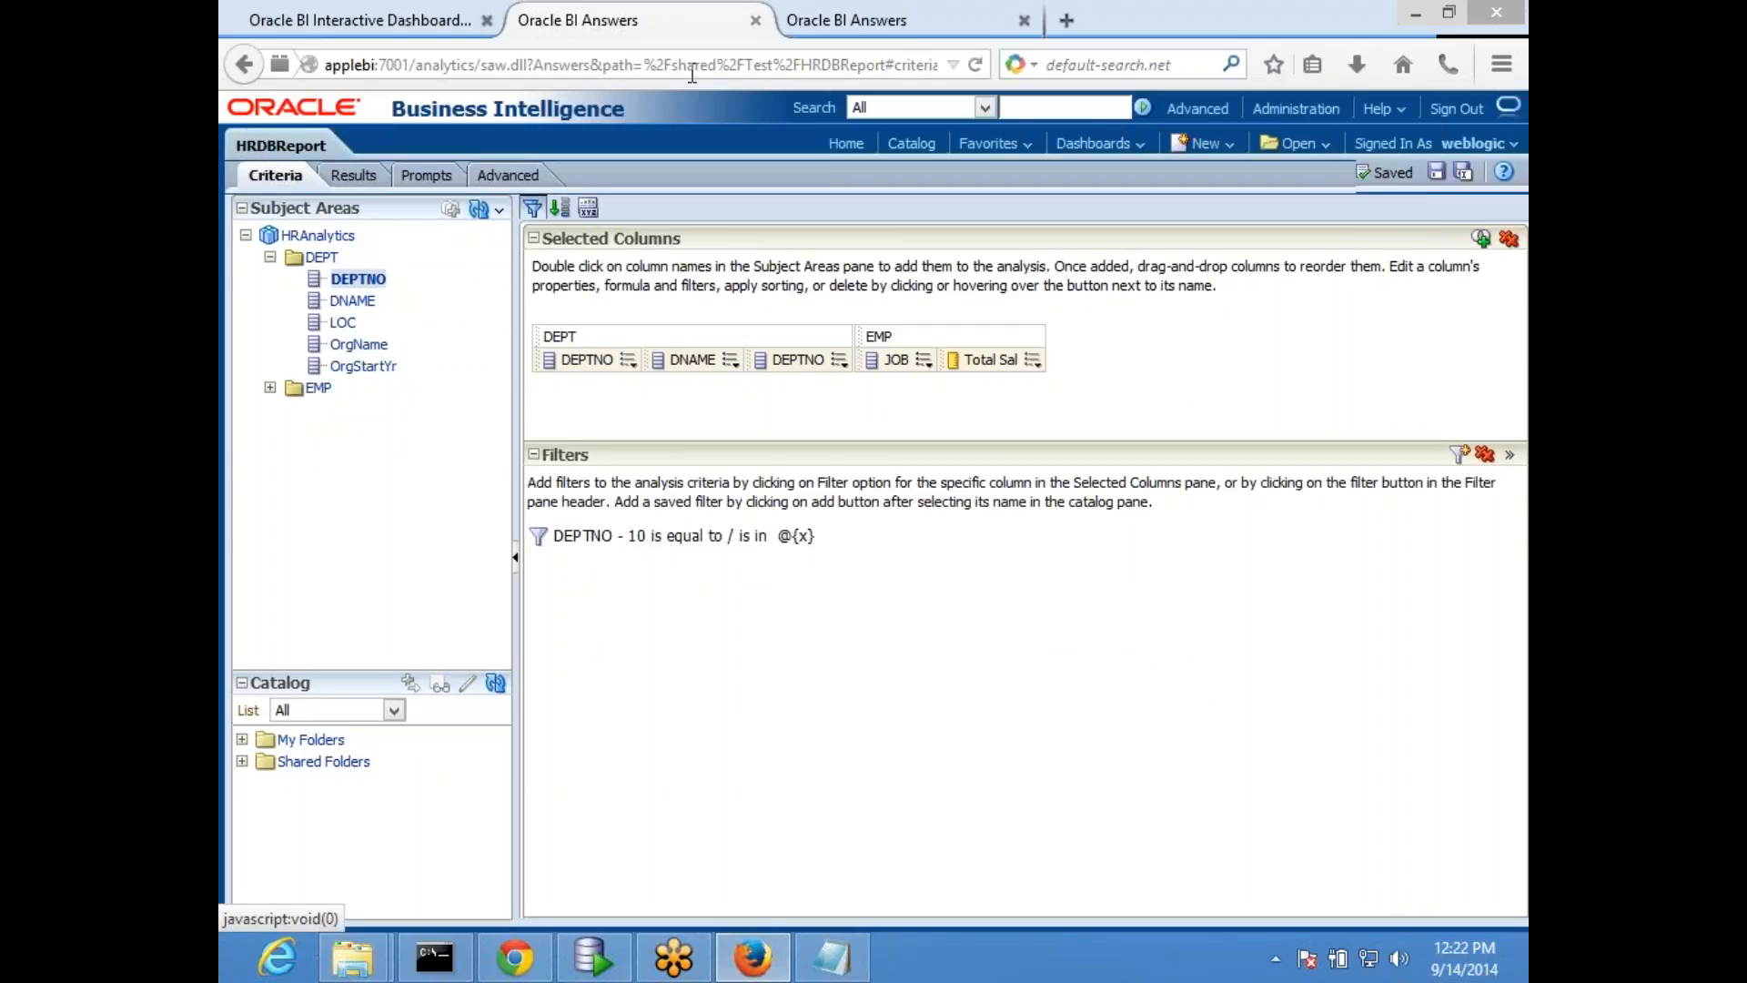
- Open MyDashboard for editing, save it and run it to reload the HR page with the updated report
{"action": "left_click", "coordinate": [365, 20]}
{"action": "left_click", "coordinate": [1455, 172]}
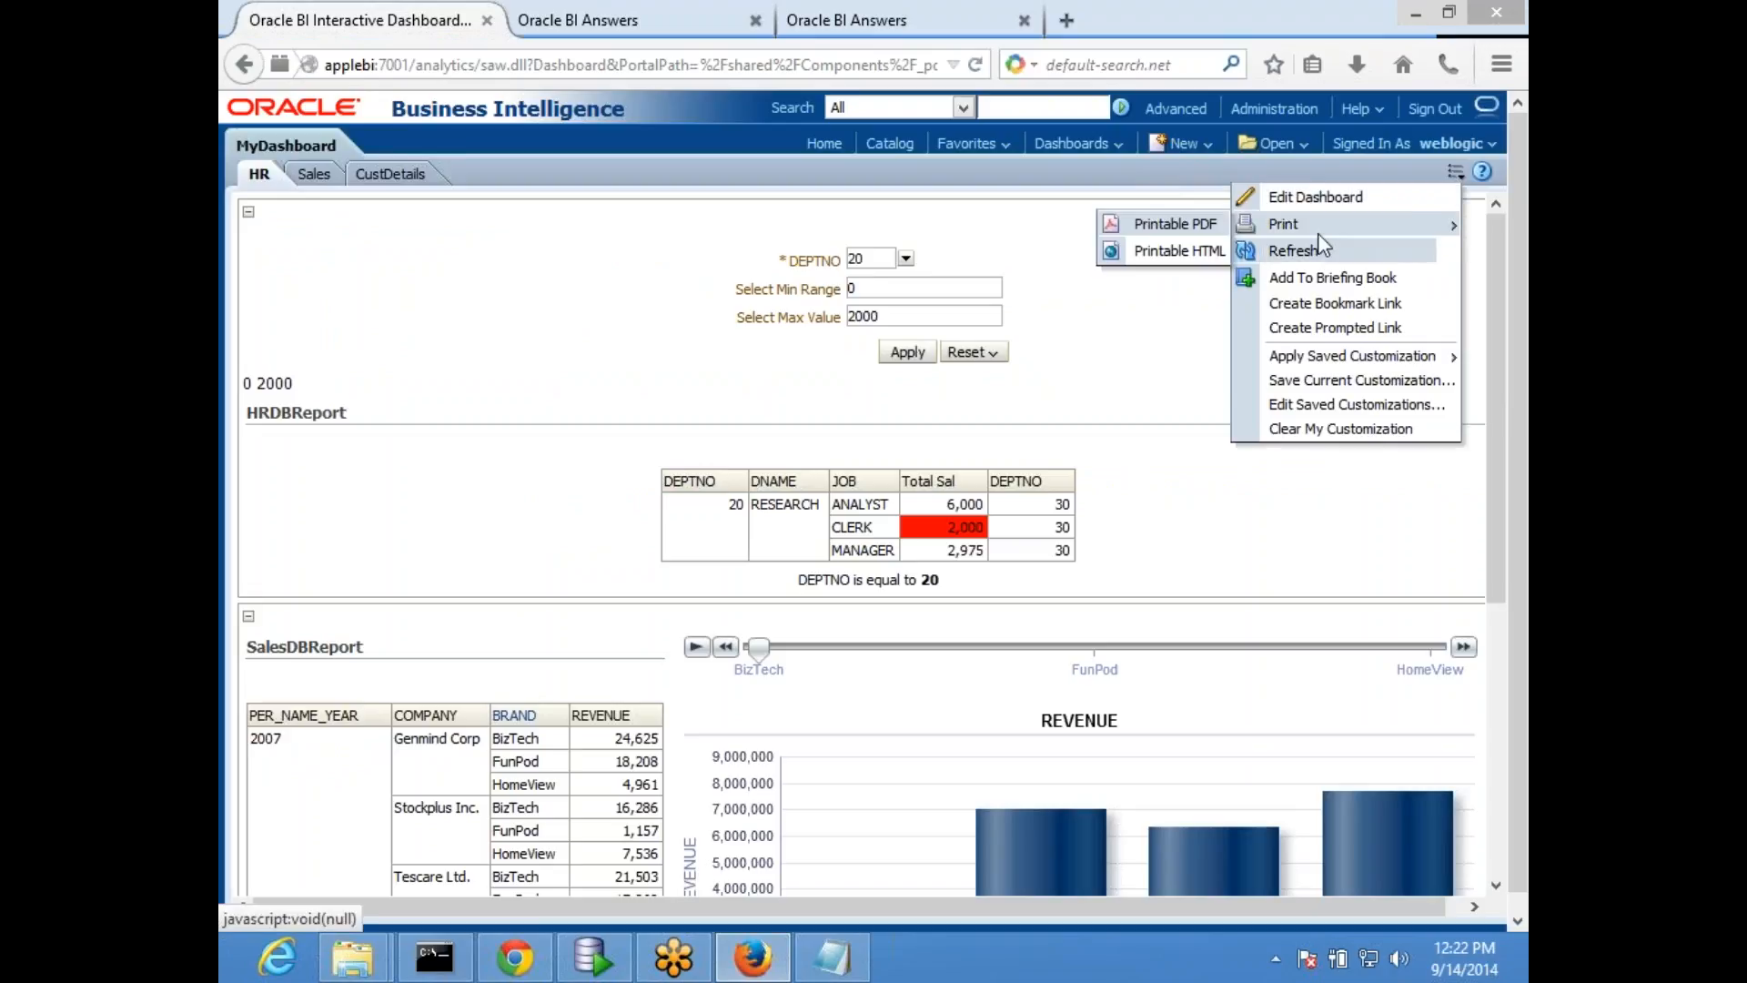
{"action": "left_click", "coordinate": [1316, 198]}
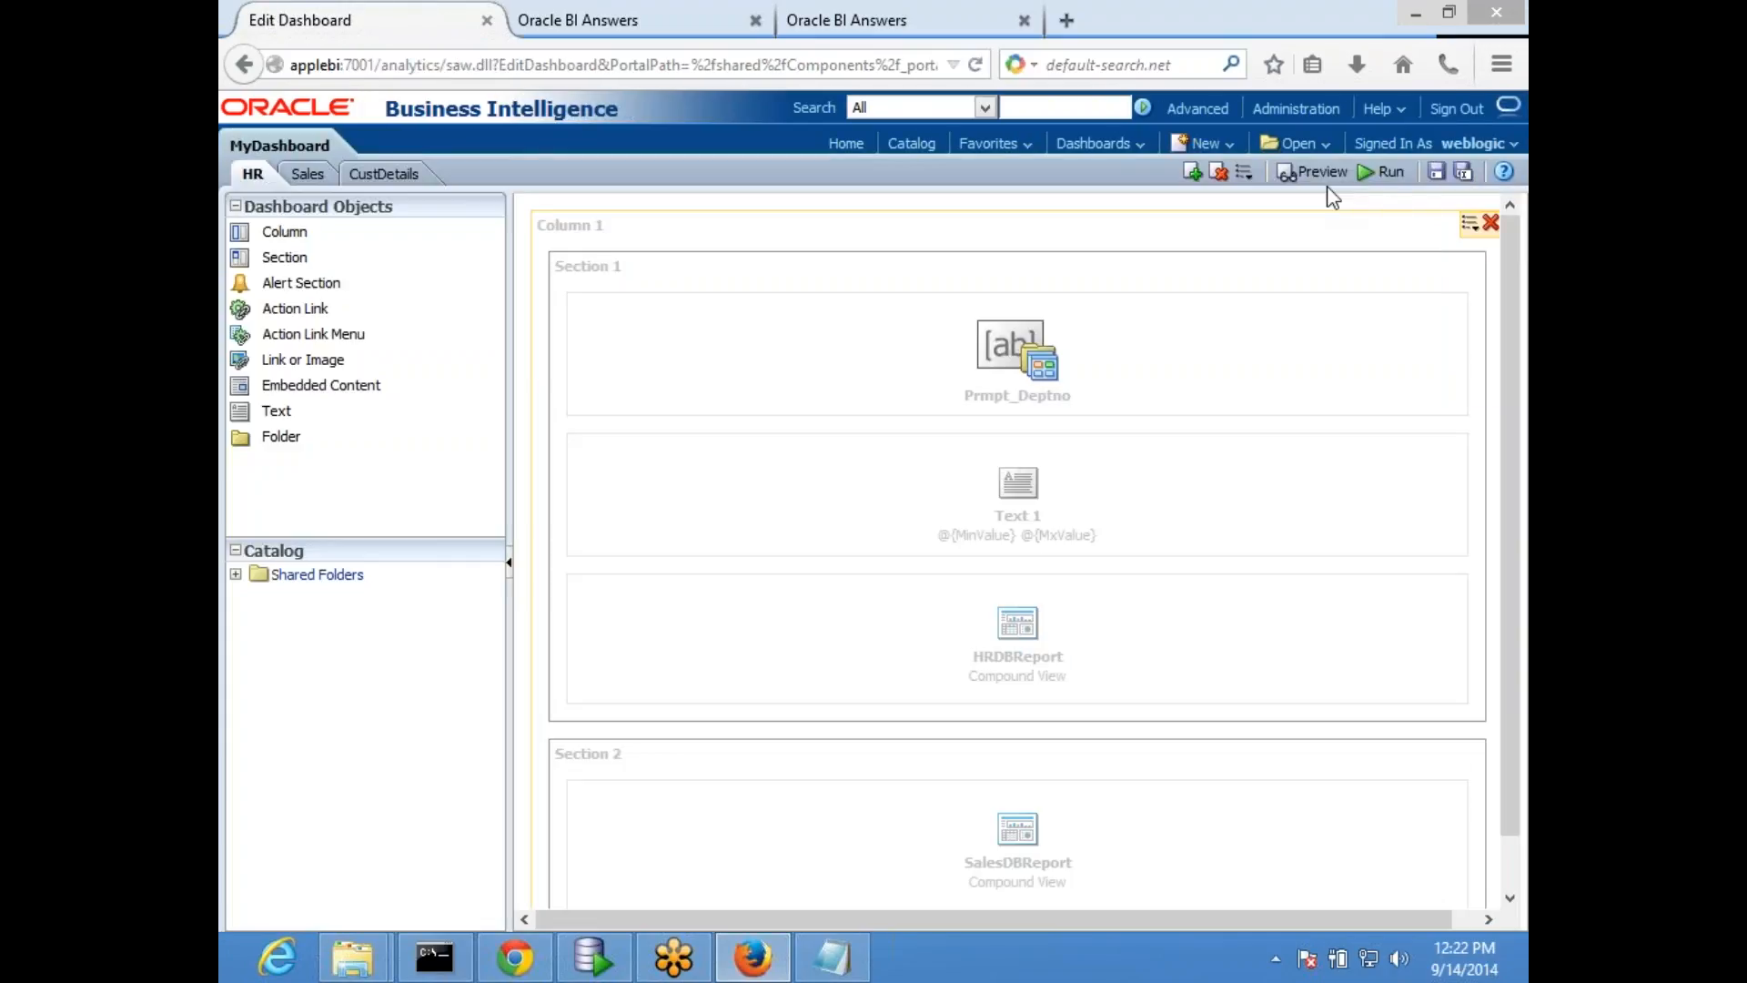
{"action": "left_click", "coordinate": [1436, 175]}
{"action": "left_click", "coordinate": [1380, 172]}
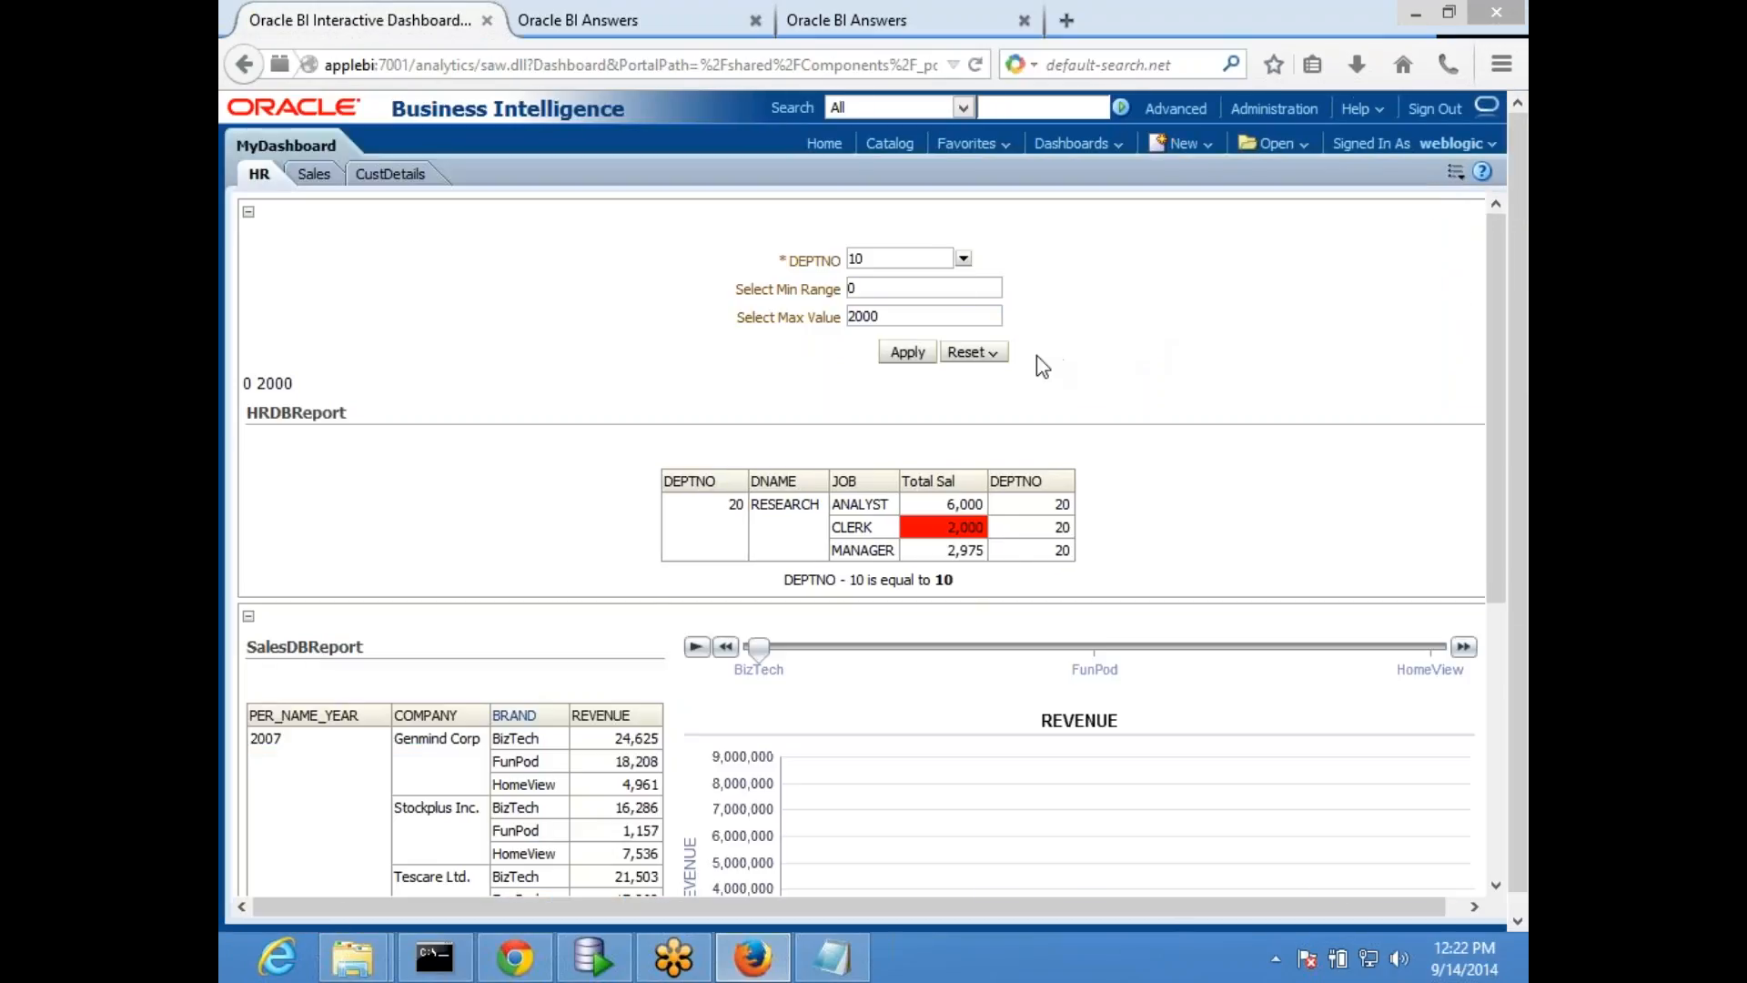
- Apply DEPTNO 20 on the HR dashboard and check the department and filter condition shown in HRDBReport
{"action": "left_click", "coordinate": [967, 264]}
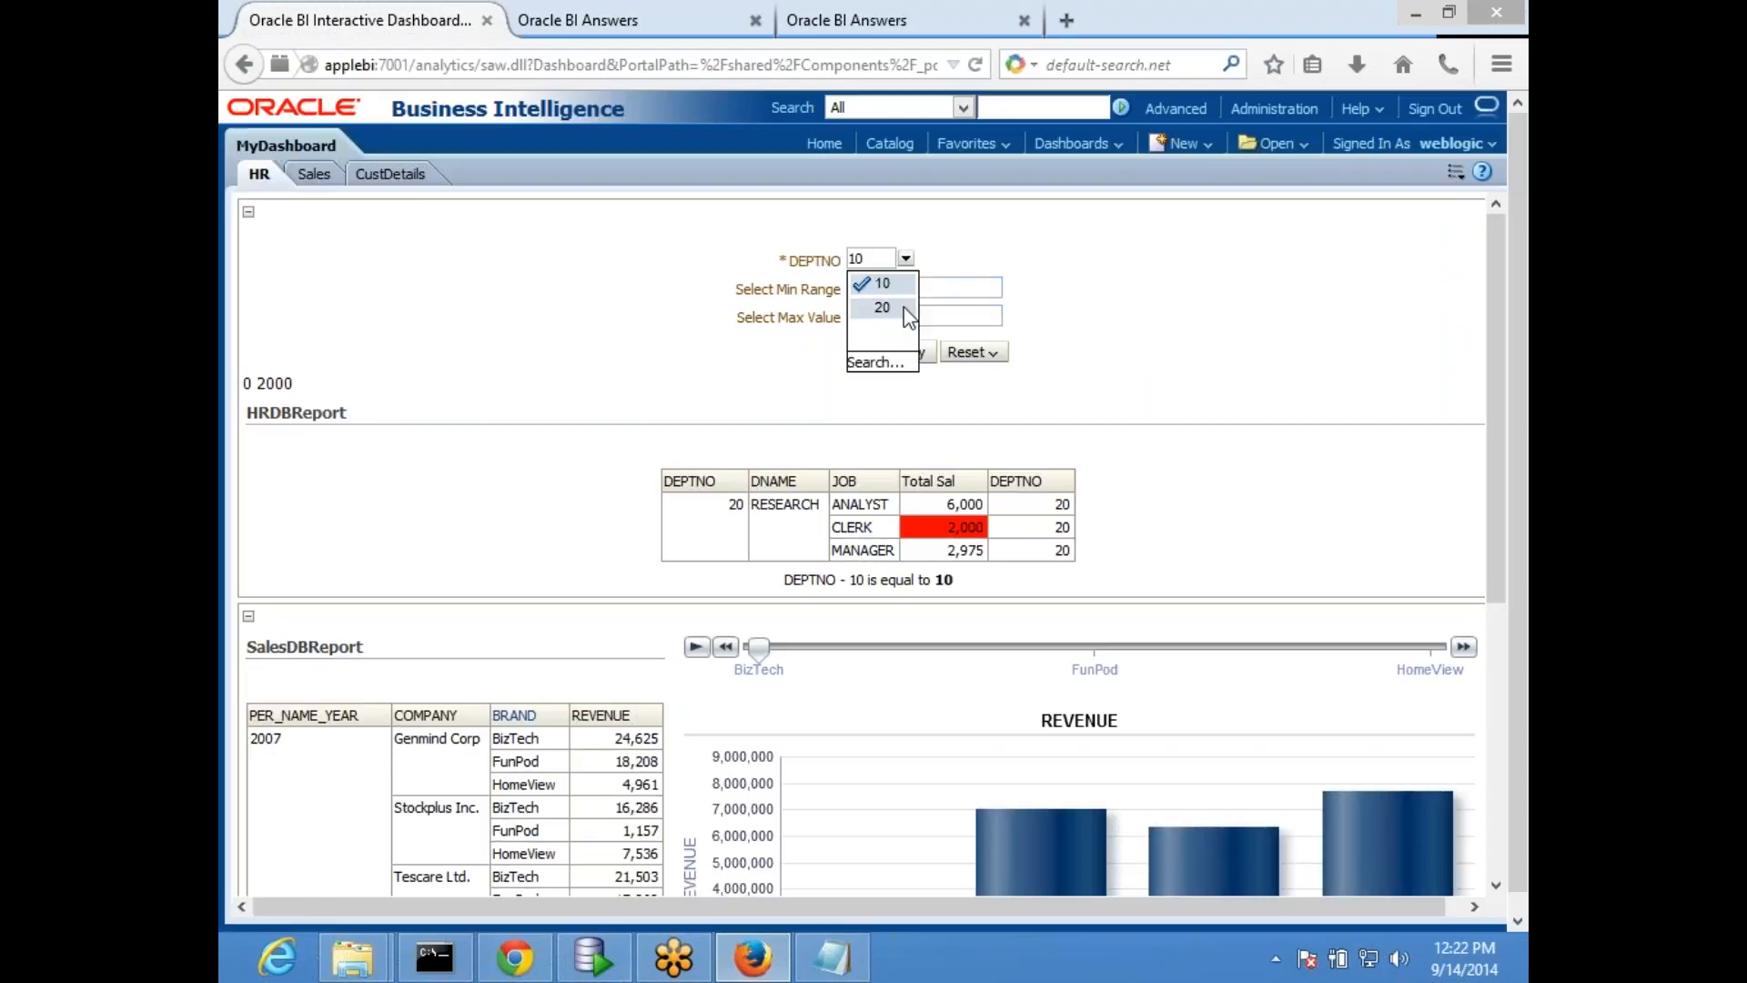
{"action": "left_click", "coordinate": [970, 304]}
{"action": "left_click", "coordinate": [907, 352]}
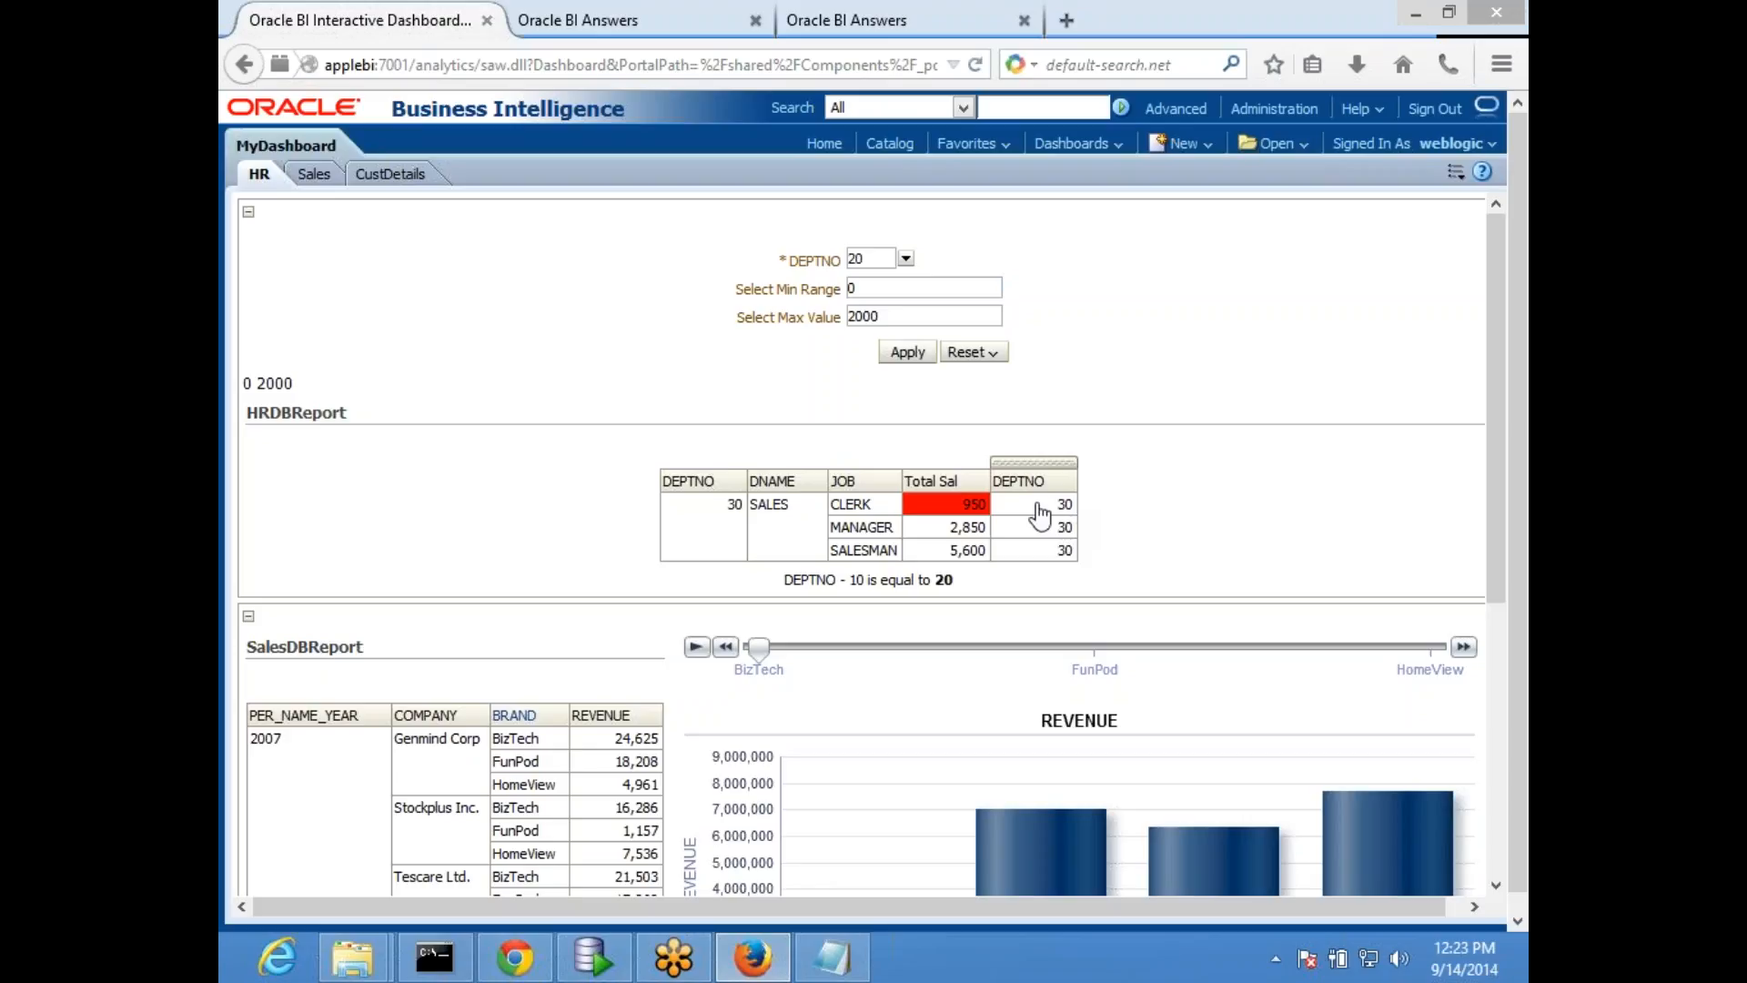
{"action": "left_click_drag", "start_coordinate": [857, 580], "coordinate": [998, 587]}
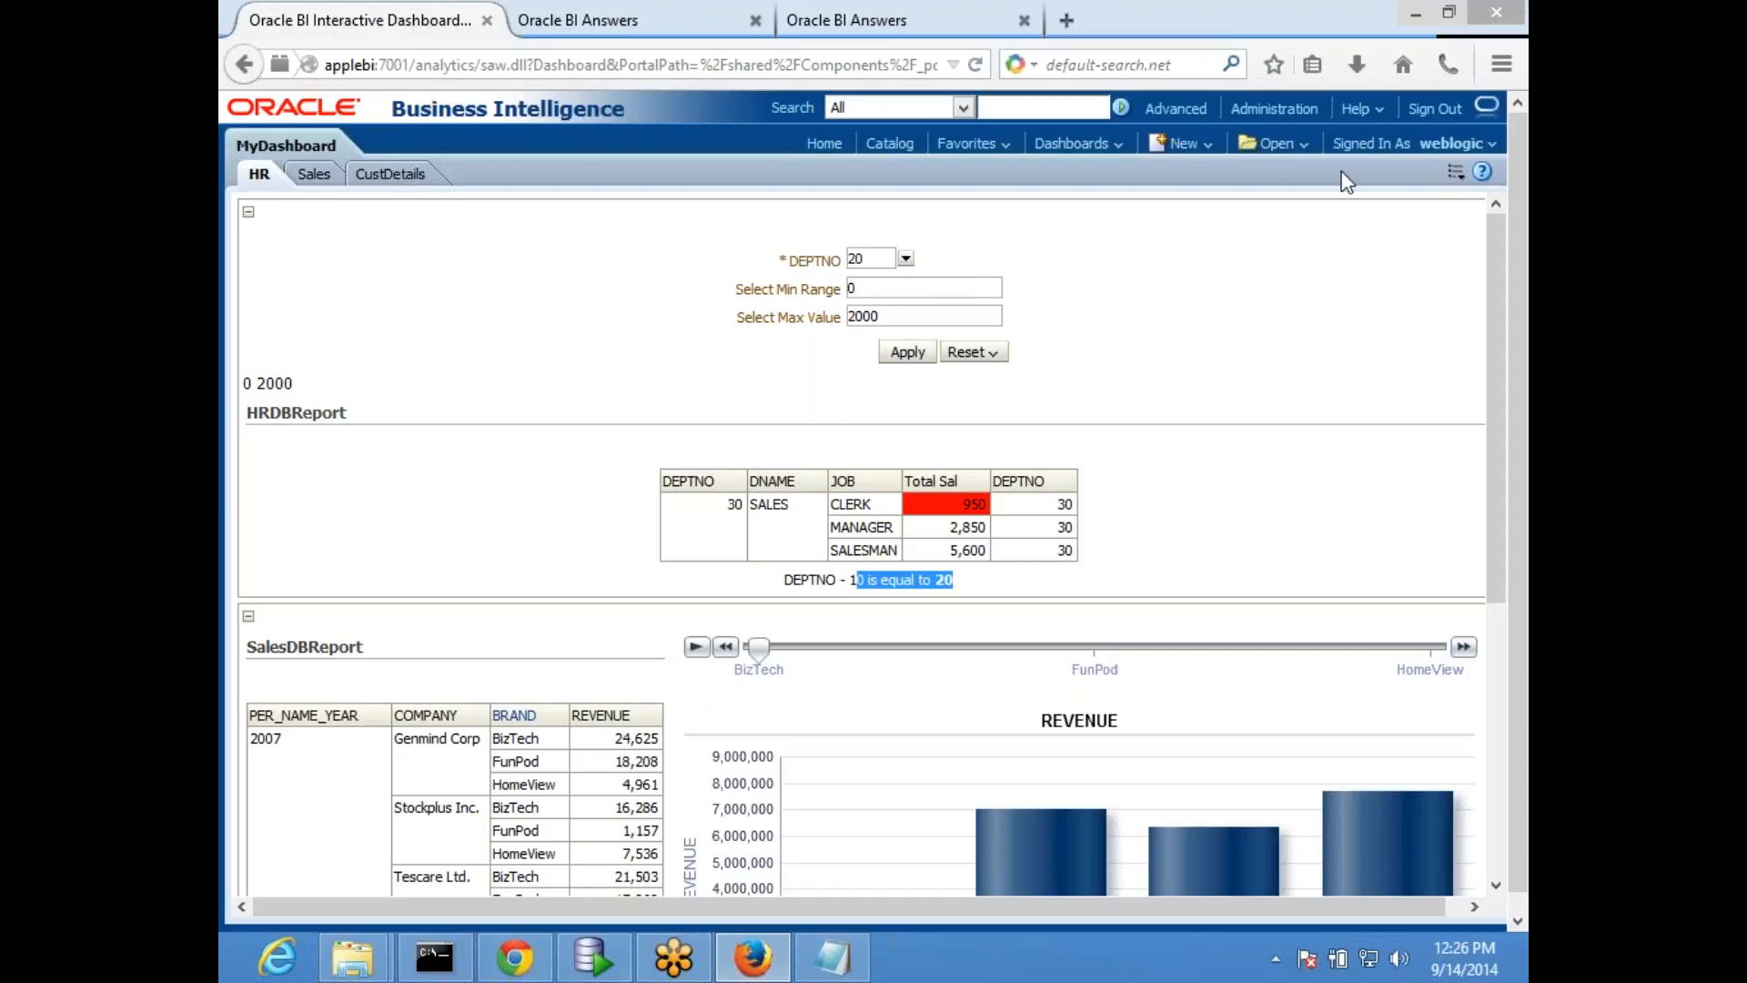
- Open MyDashboard for editing, save it and check the Sales page layout before returning to the HR page
{"action": "left_click", "coordinate": [1456, 171]}
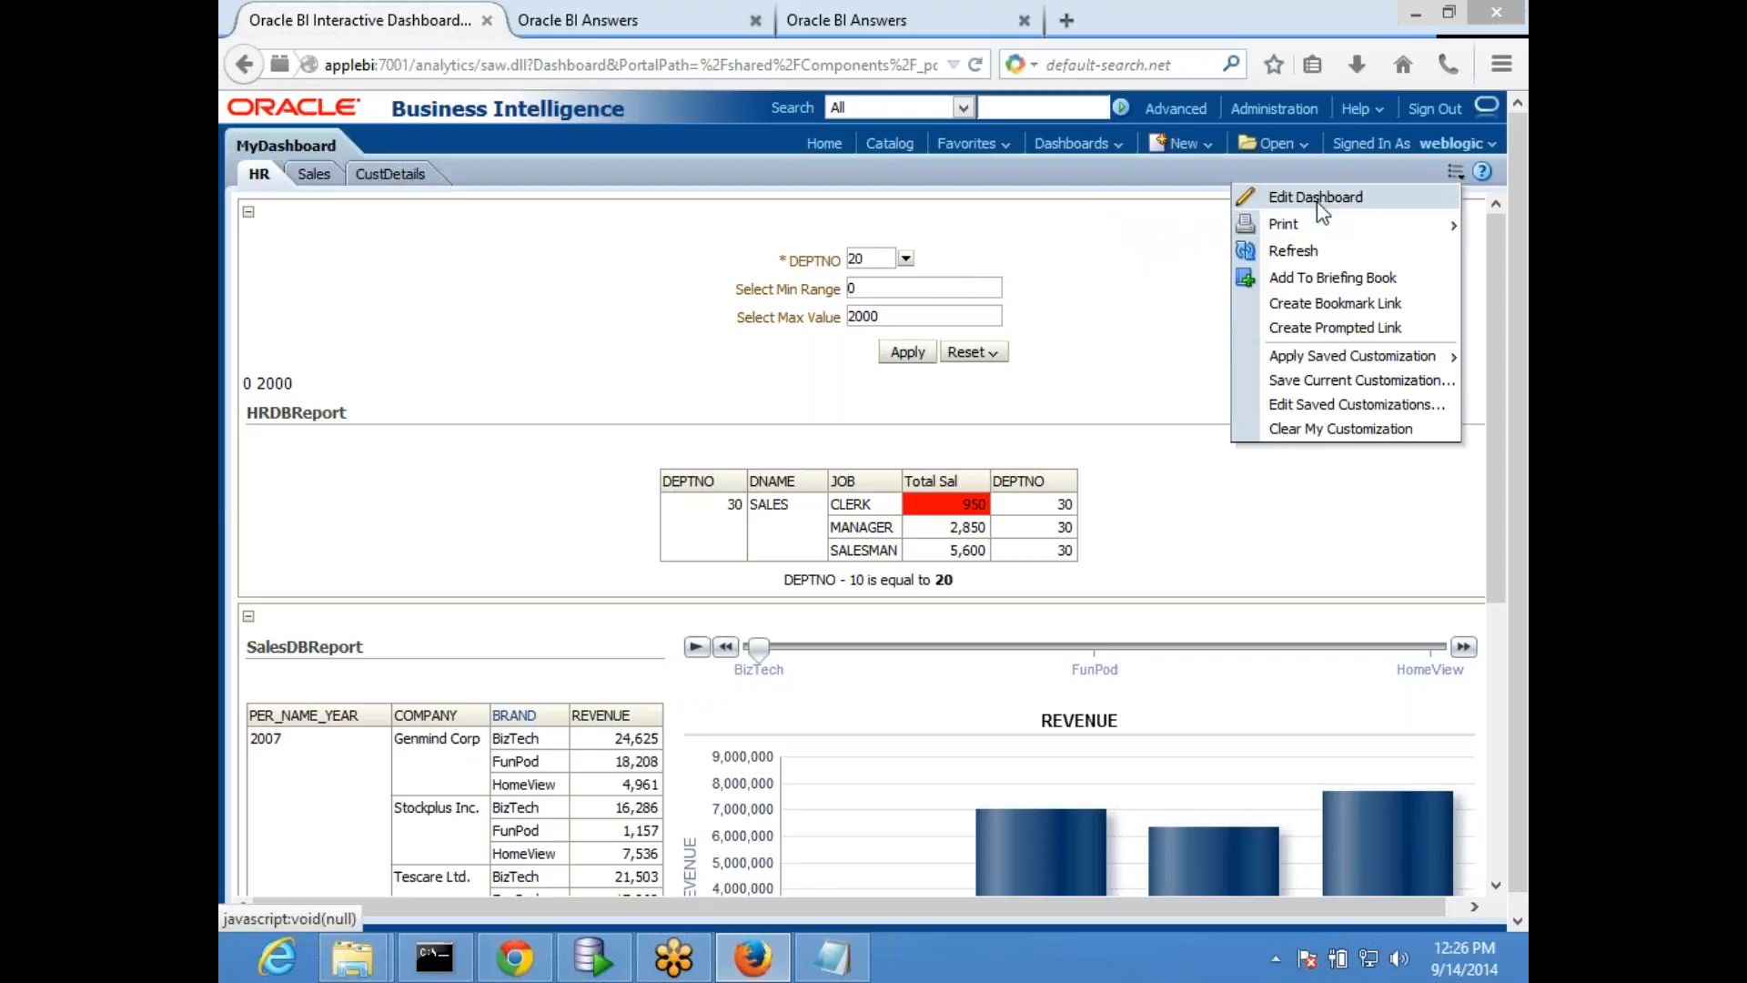
{"action": "left_click", "coordinate": [1322, 209]}
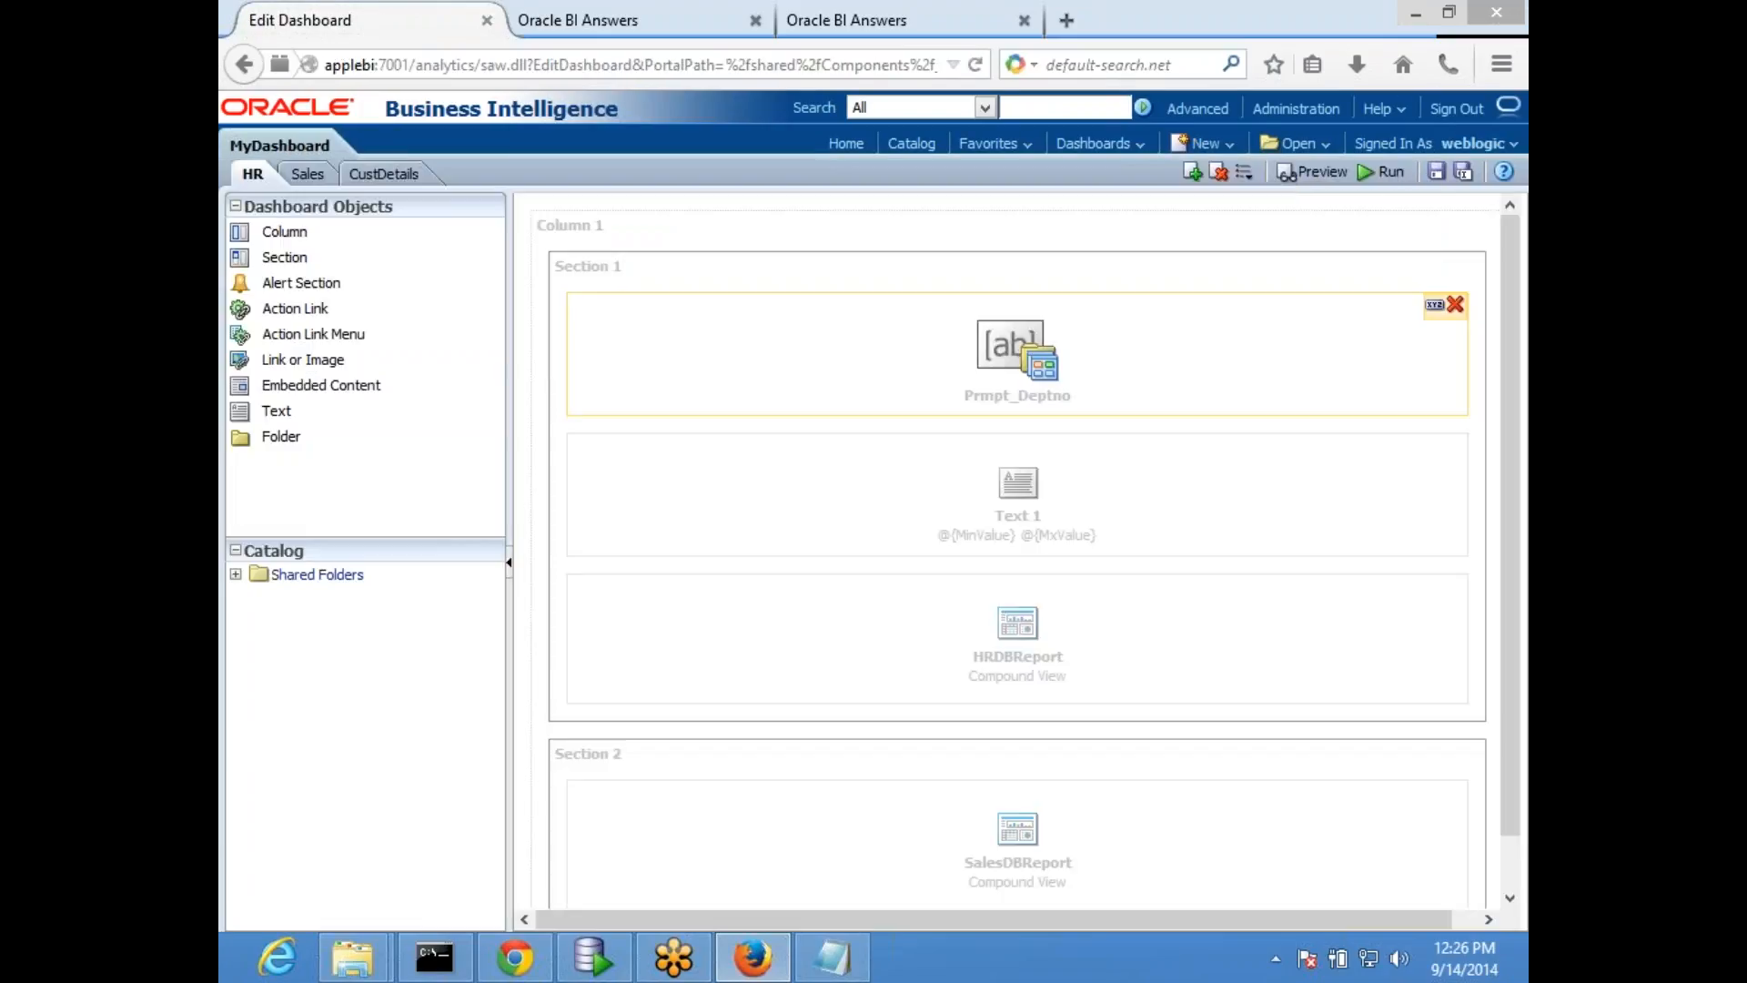
{"action": "left_click", "coordinate": [1436, 176]}
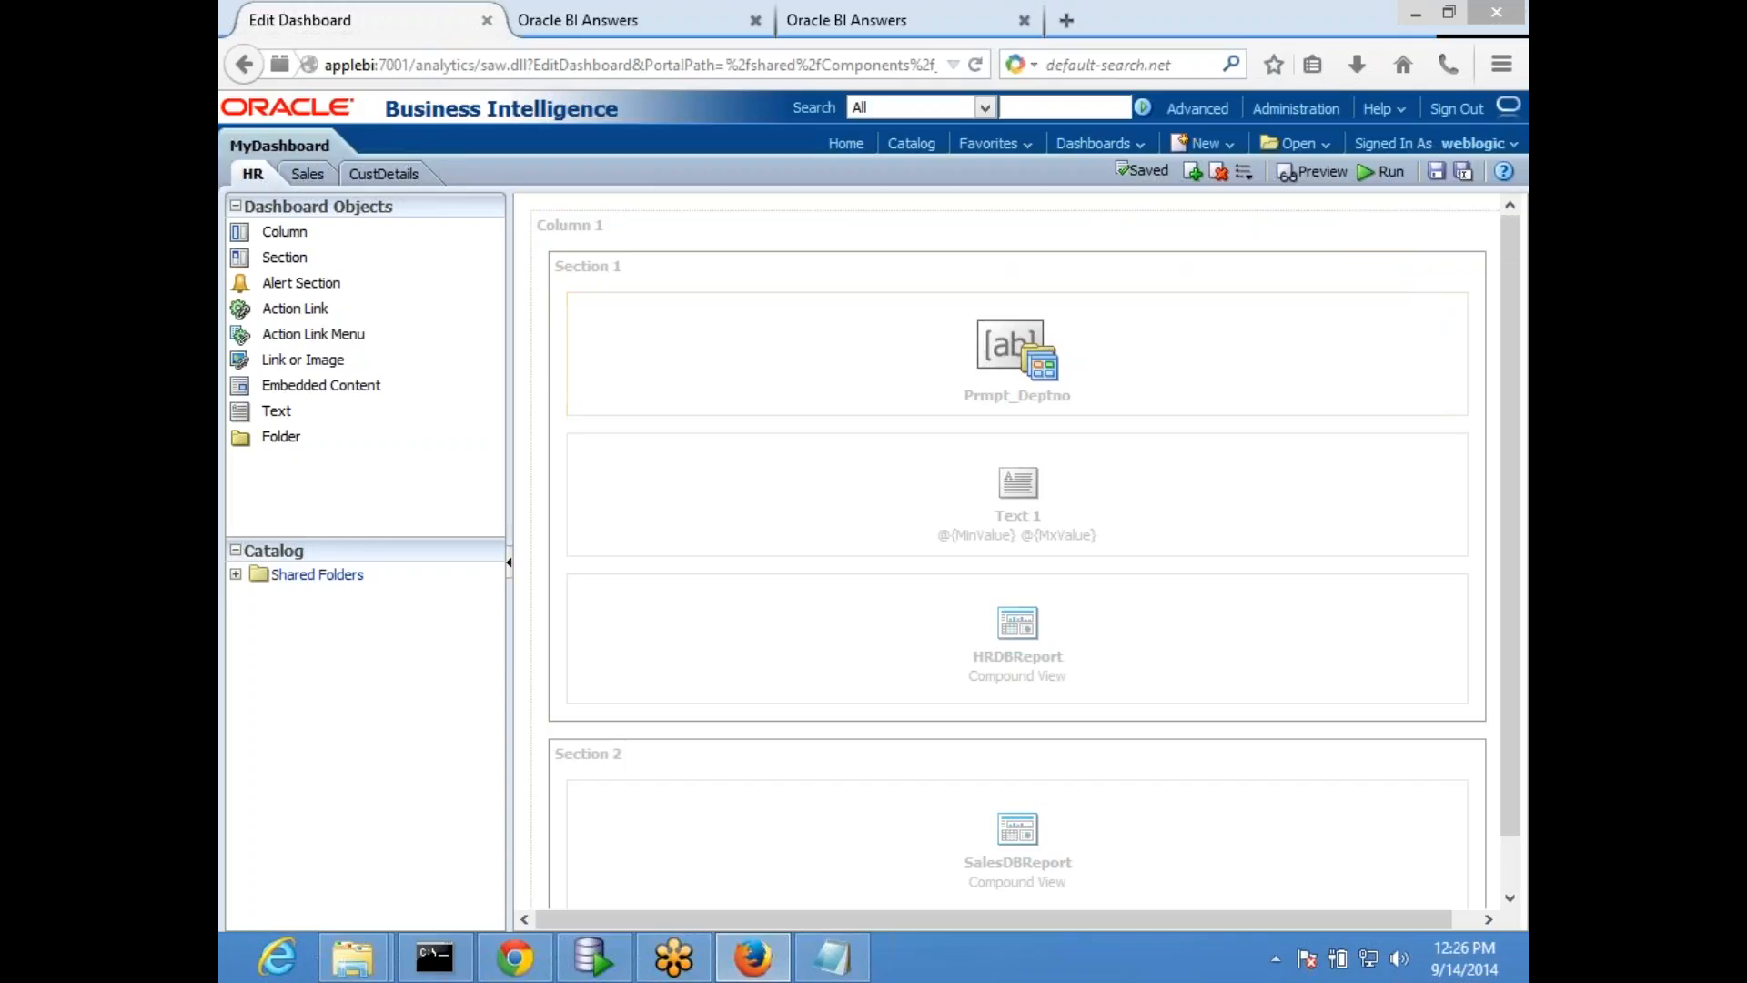
{"action": "left_click", "coordinate": [308, 174]}
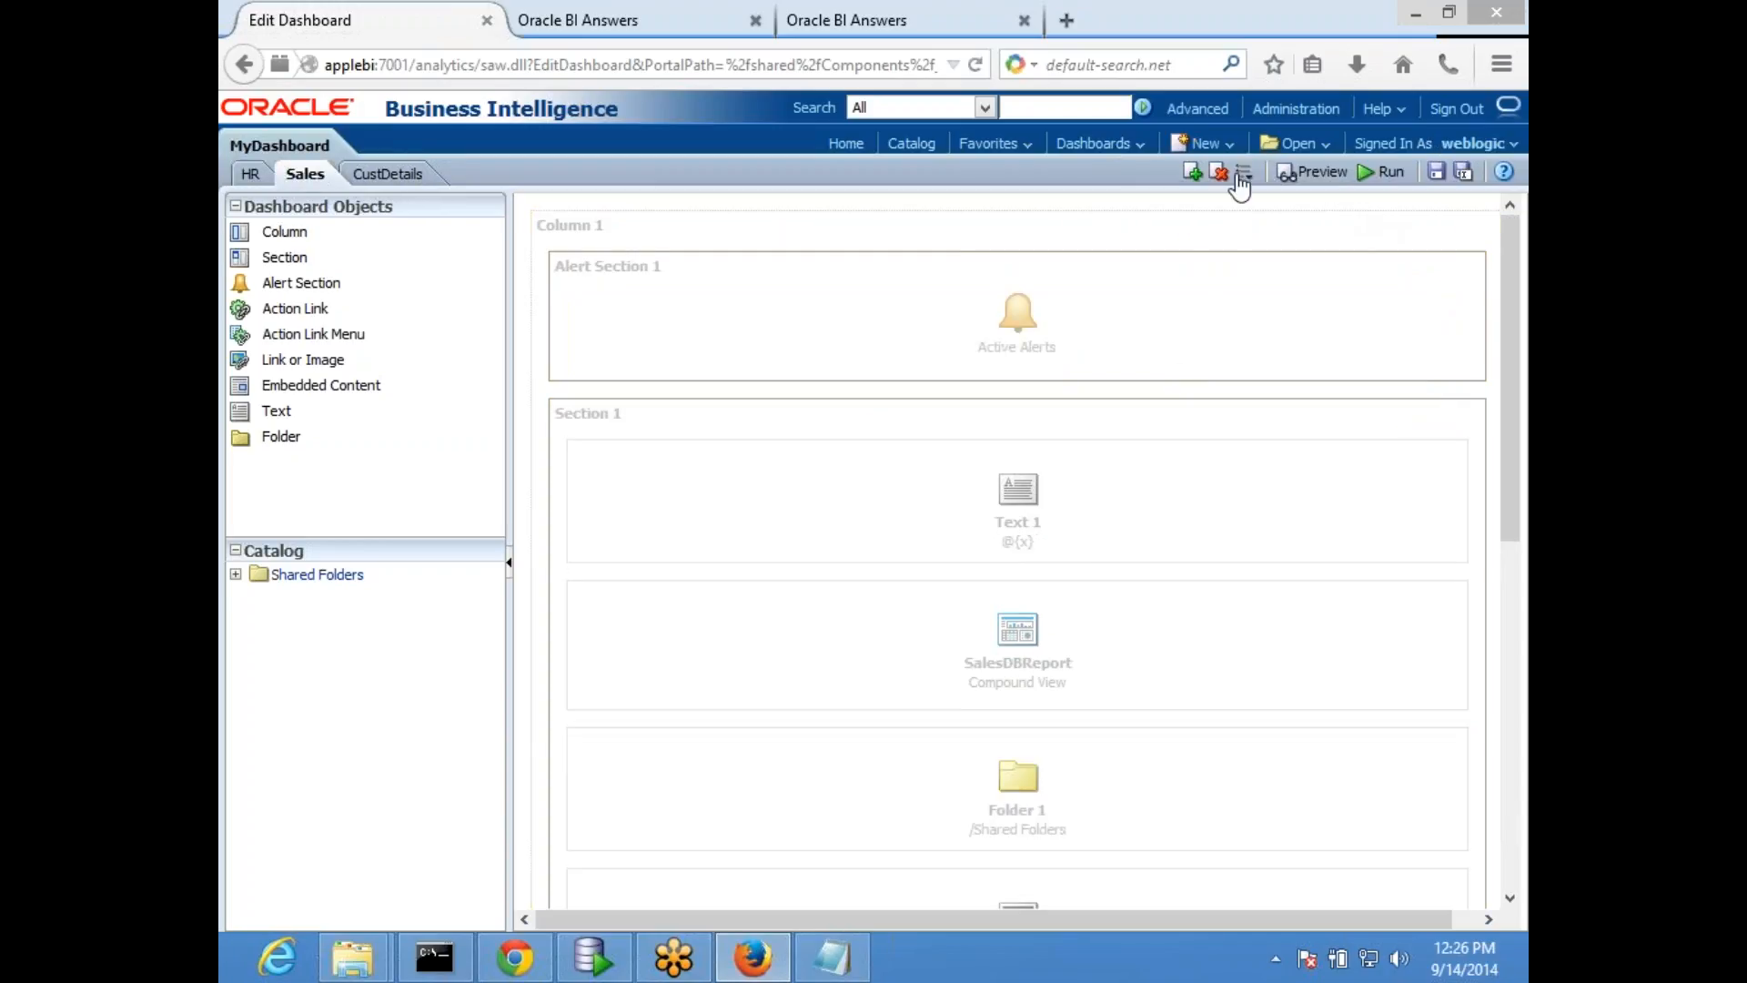
{"action": "left_click", "coordinate": [252, 174]}
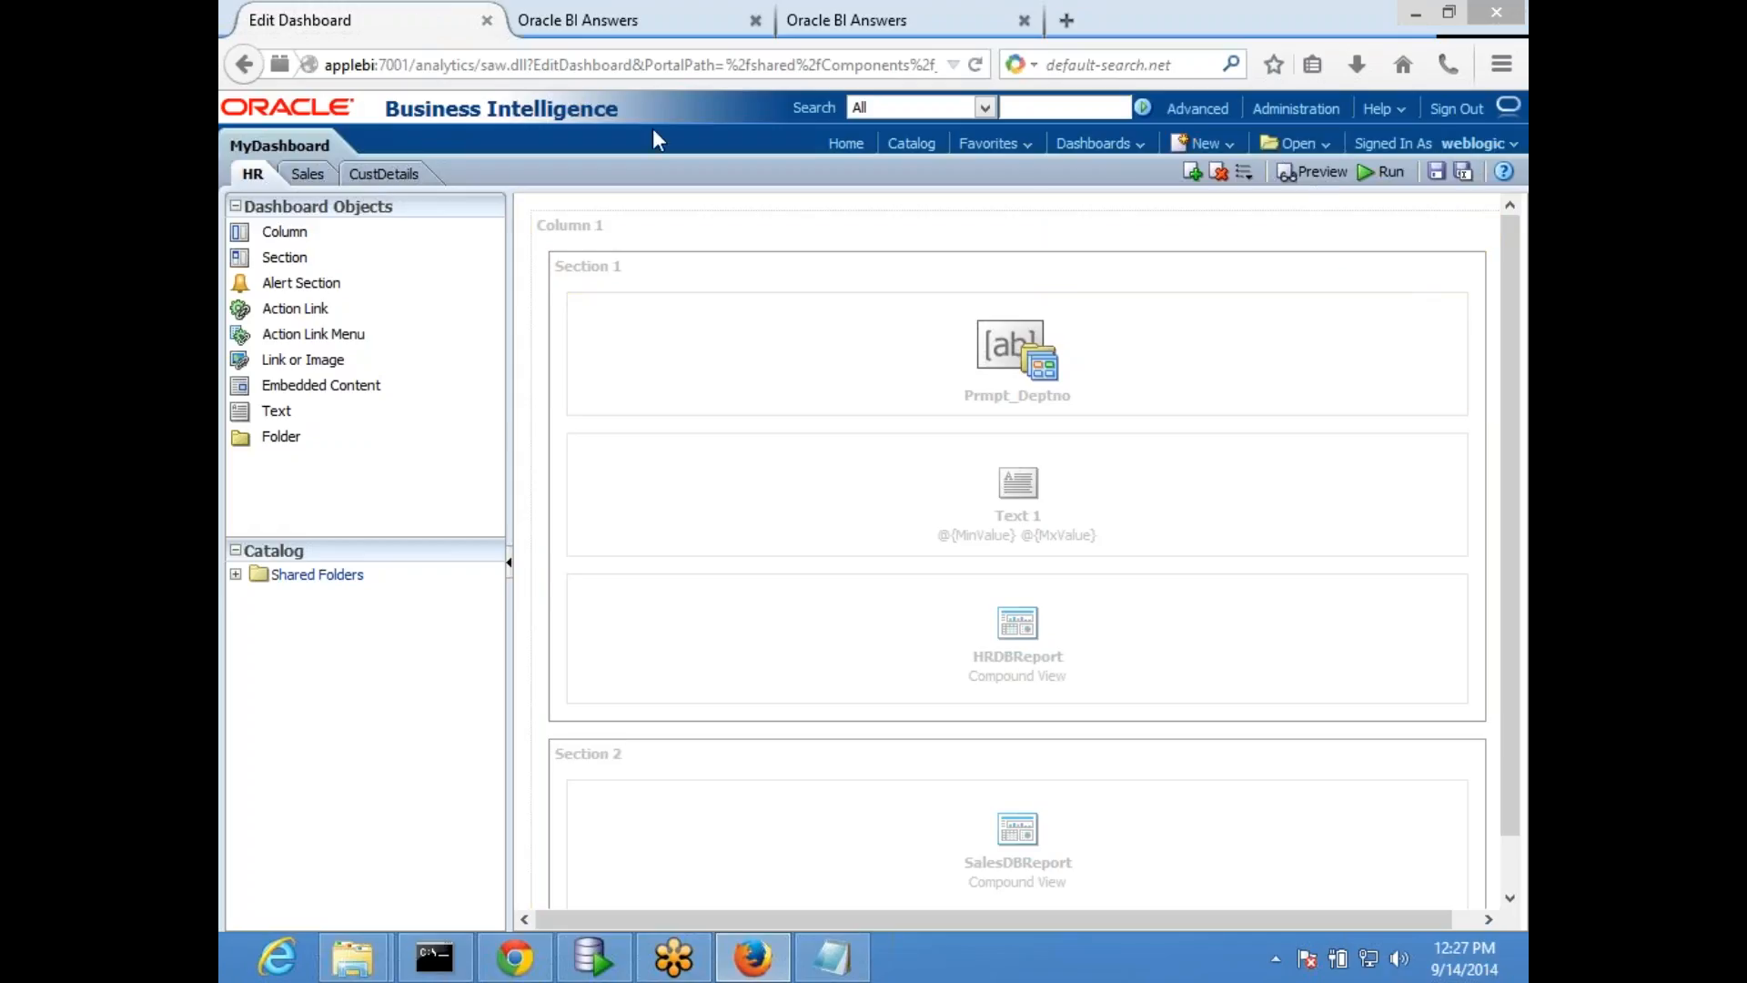
- View the Image Map prompt properties in prmpt_Deptno, discard the new prompt and save prmpt_Deptno
{"action": "left_click", "coordinate": [842, 22]}
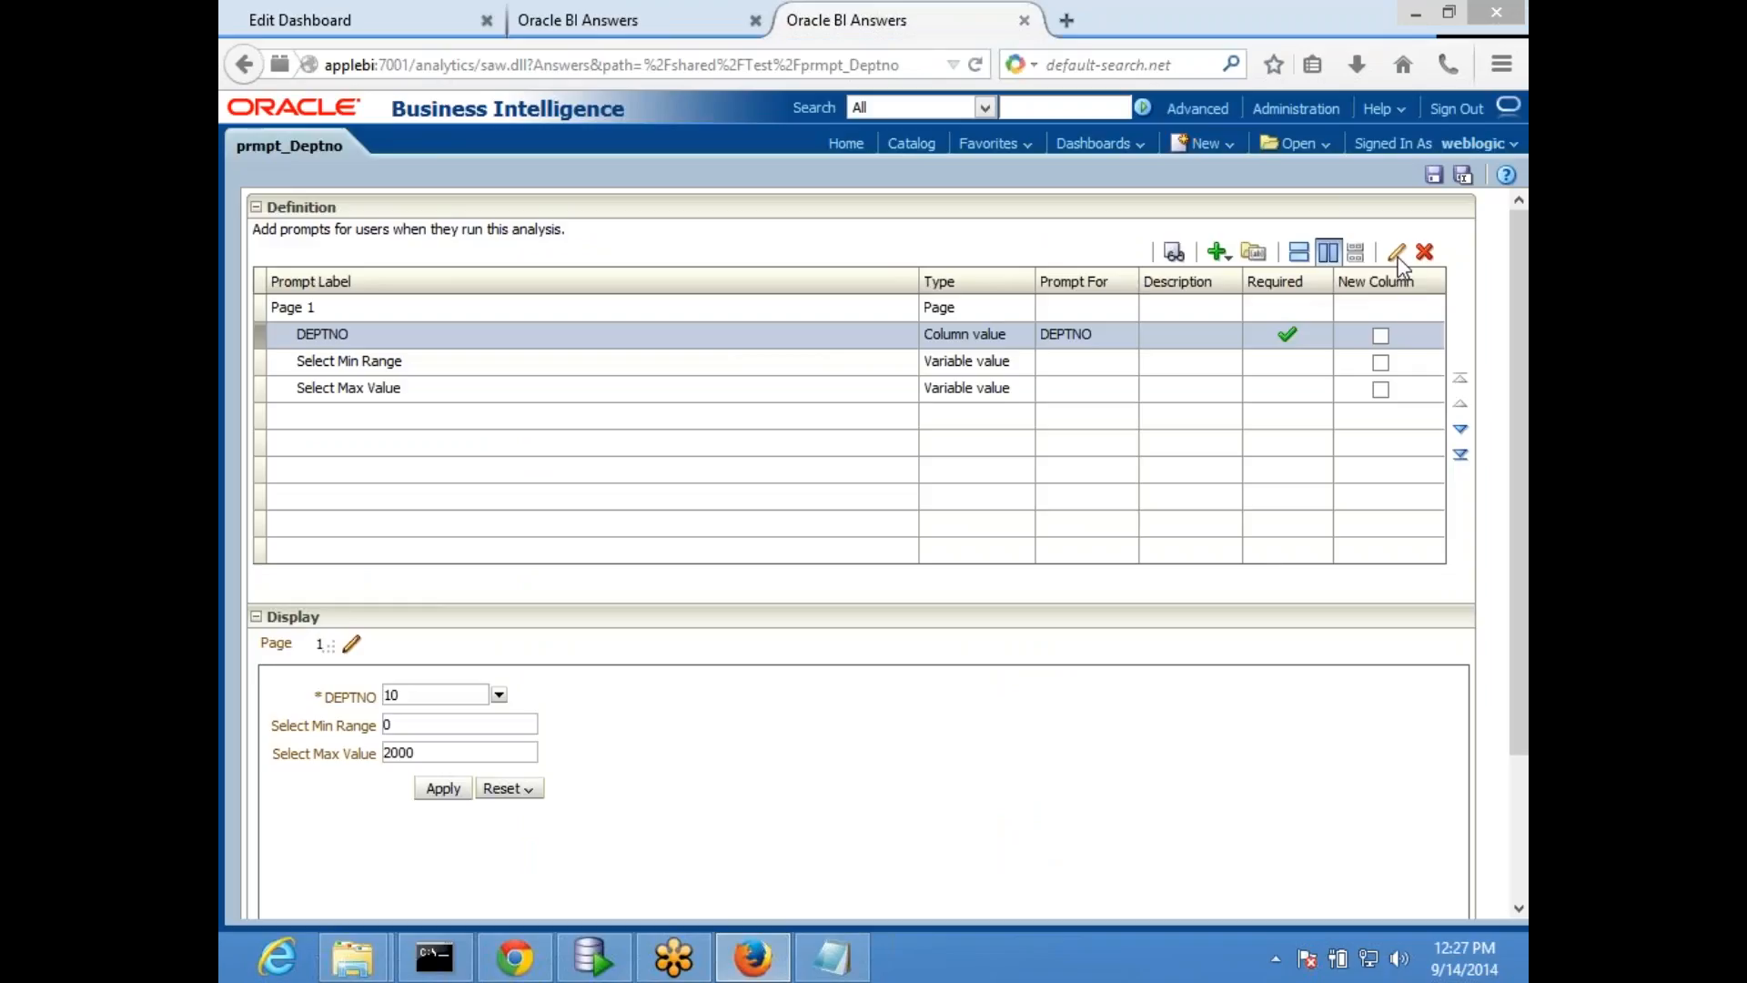
{"action": "left_click", "coordinate": [1217, 254]}
{"action": "left_click", "coordinate": [1274, 334]}
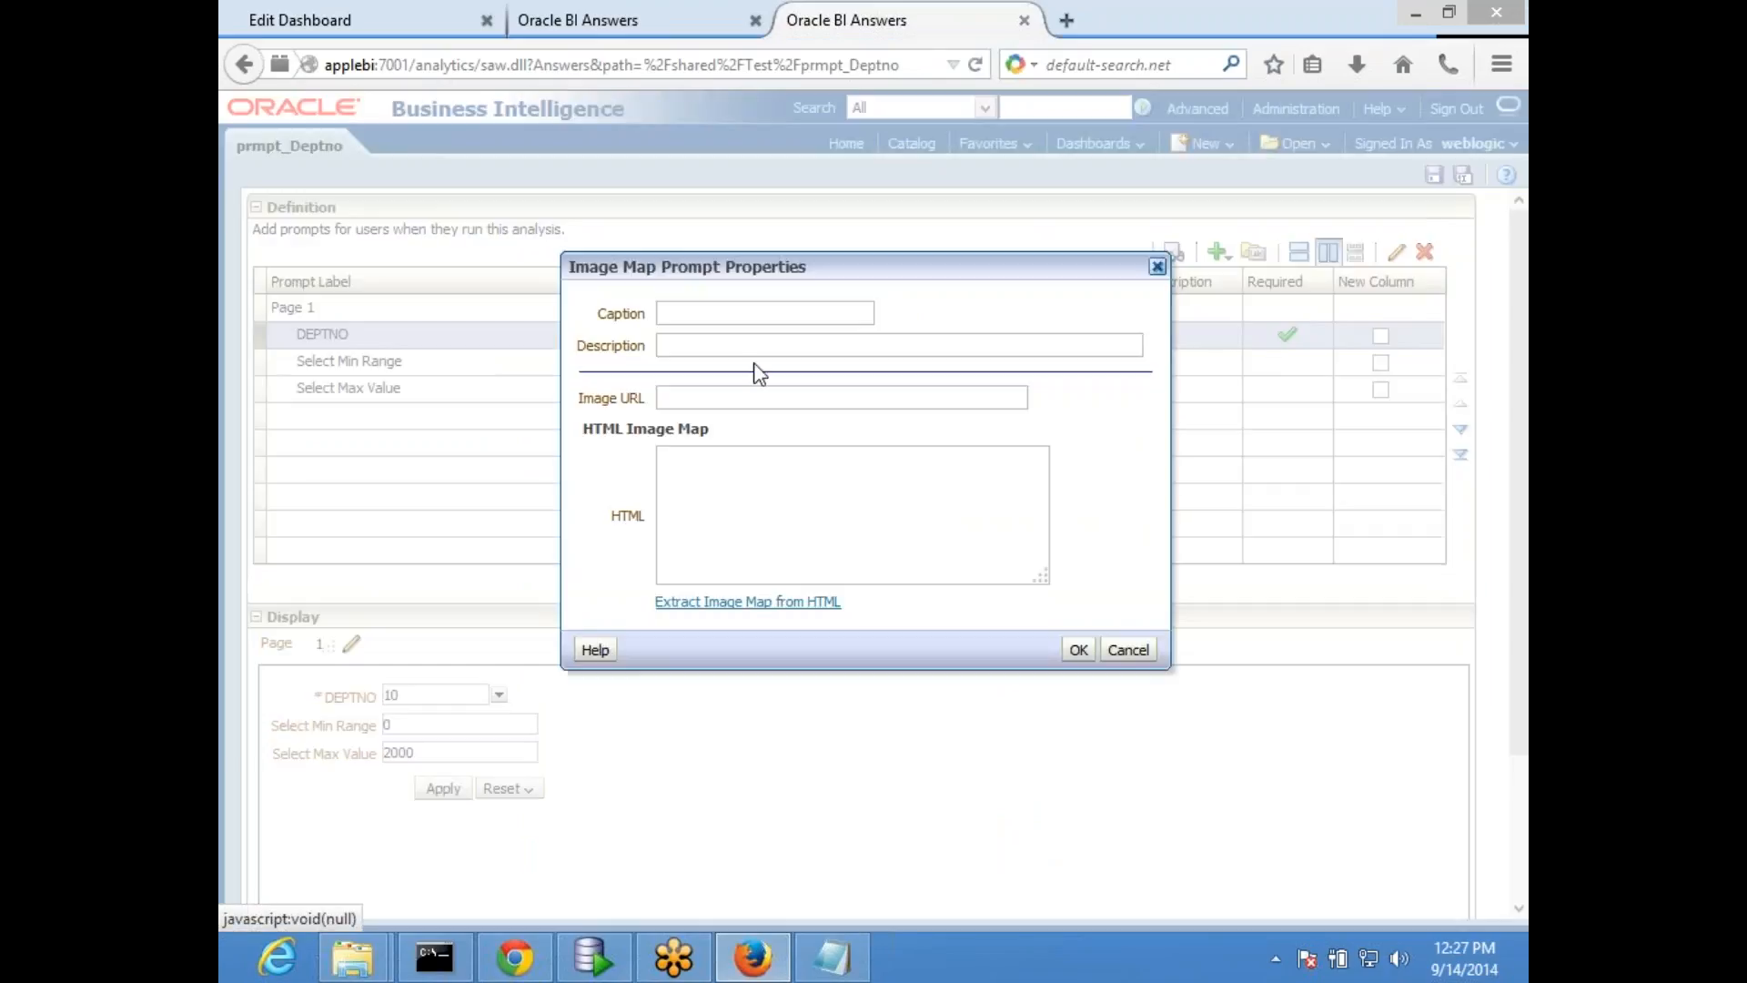
{"action": "left_click", "coordinate": [690, 394]}
{"action": "left_click", "coordinate": [1133, 650]}
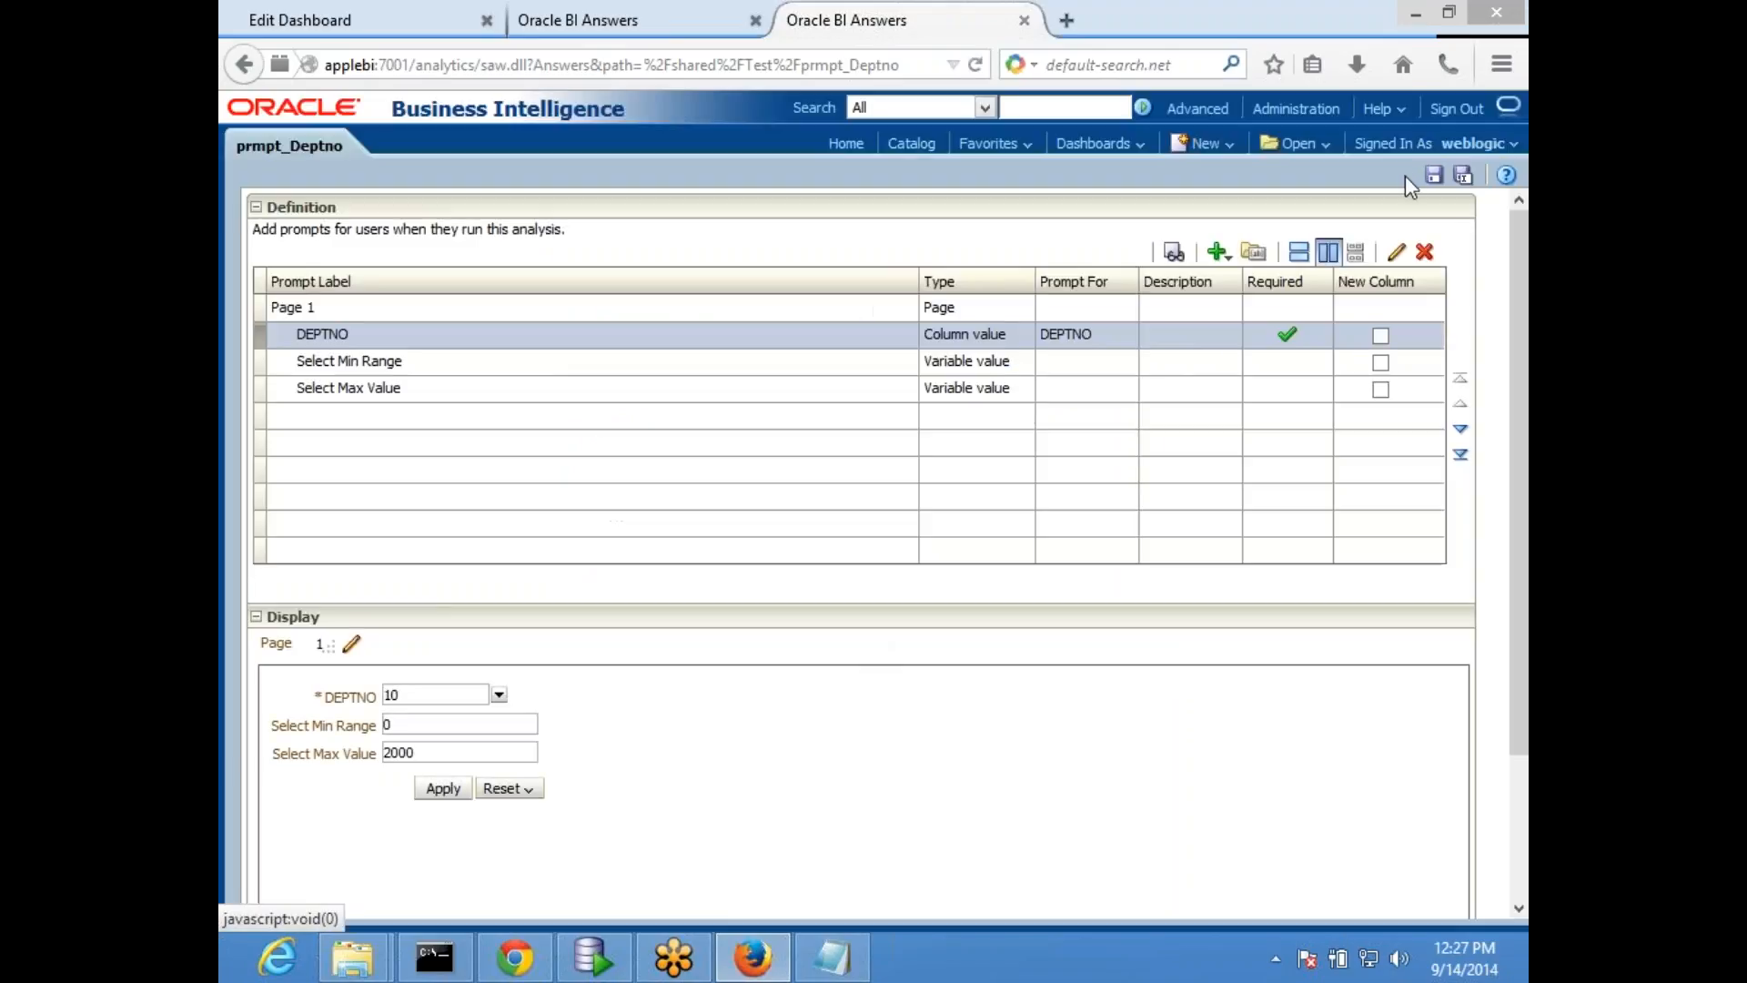
{"action": "left_click", "coordinate": [1432, 177]}
- Try to add an image map prompt to prmpt_Deptno without an image URL or HTML, and cancel it
{"action": "left_click", "coordinate": [1230, 259]}
{"action": "left_click", "coordinate": [1260, 320]}
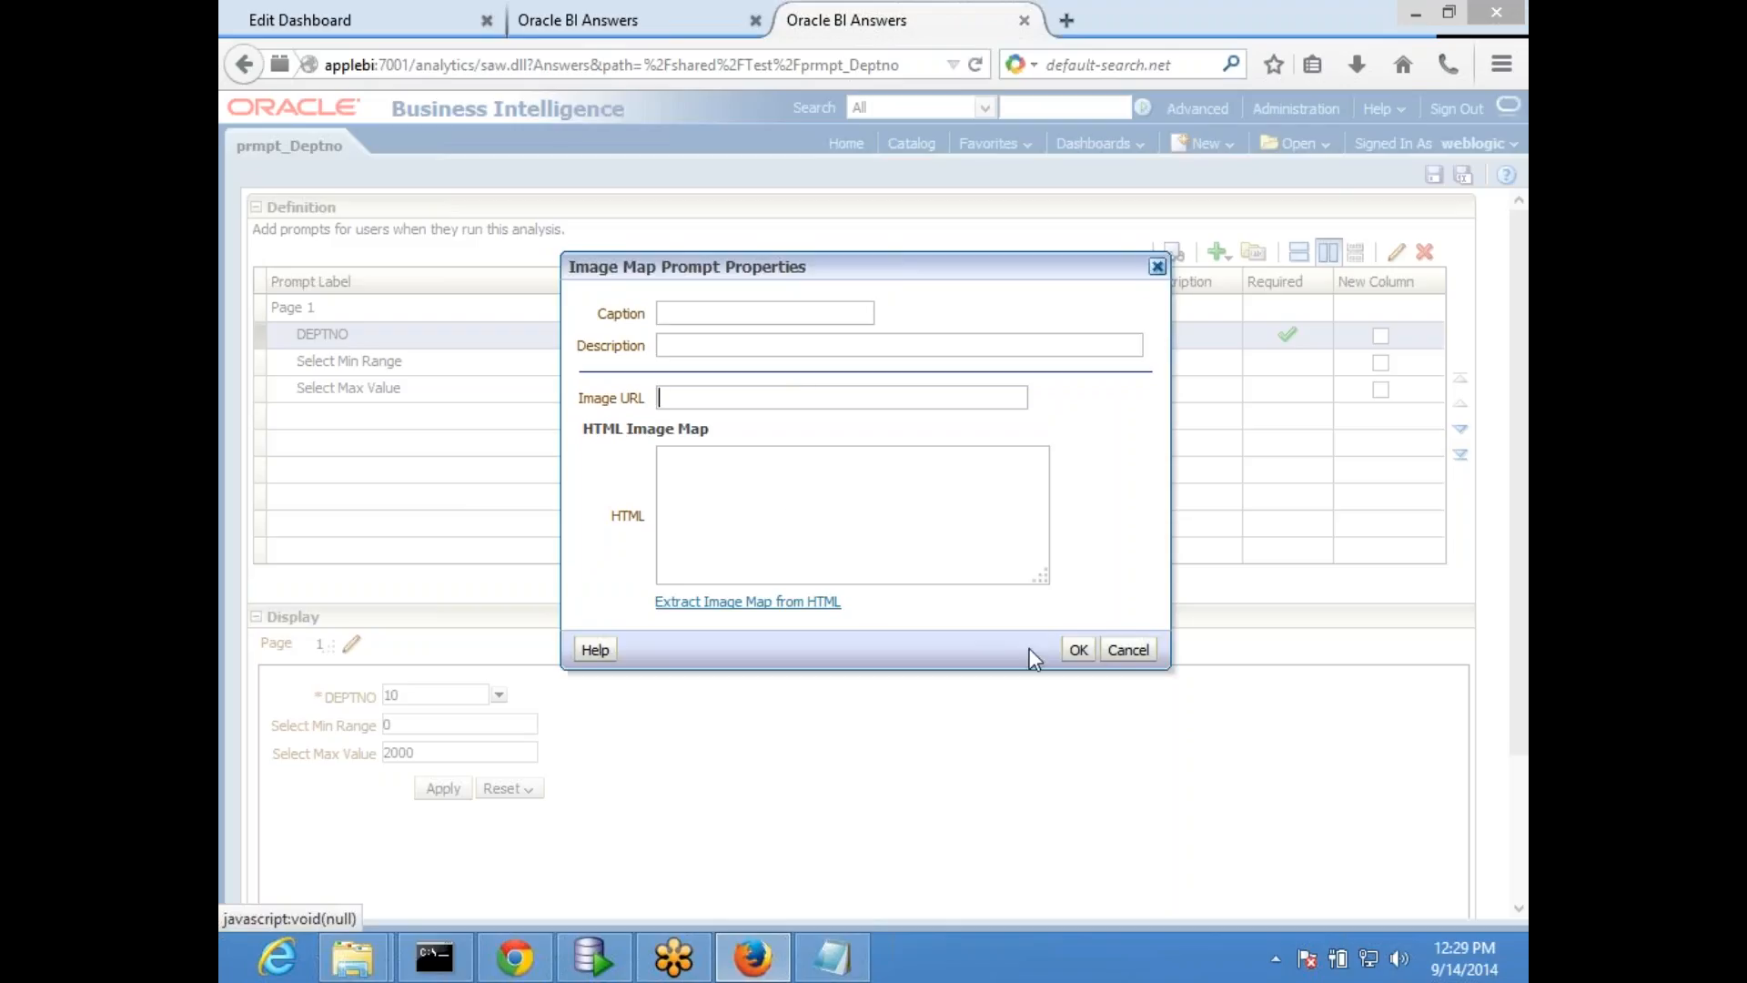
{"action": "left_click", "coordinate": [1077, 652]}
{"action": "left_click", "coordinate": [930, 450]}
{"action": "left_click", "coordinate": [1103, 646]}
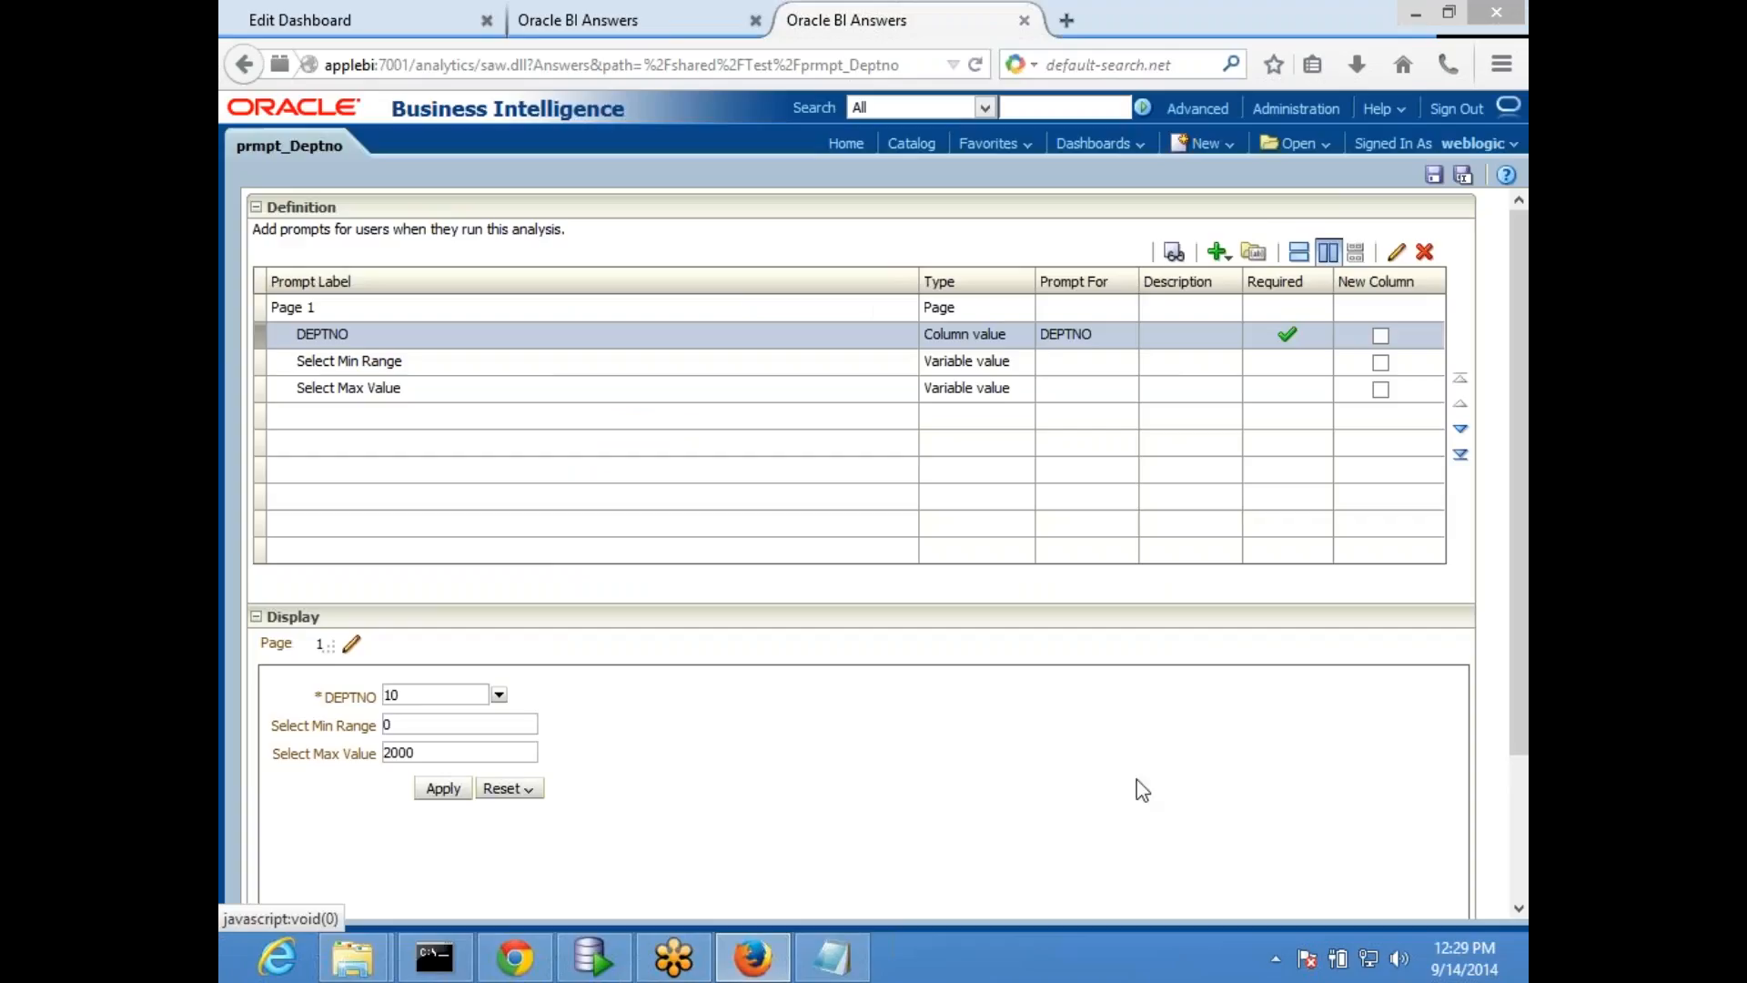
- Examine the Layers, Images and Background Maps settings under Manage Map Data in Administration, and close the page
{"action": "left_click", "coordinate": [1286, 110]}
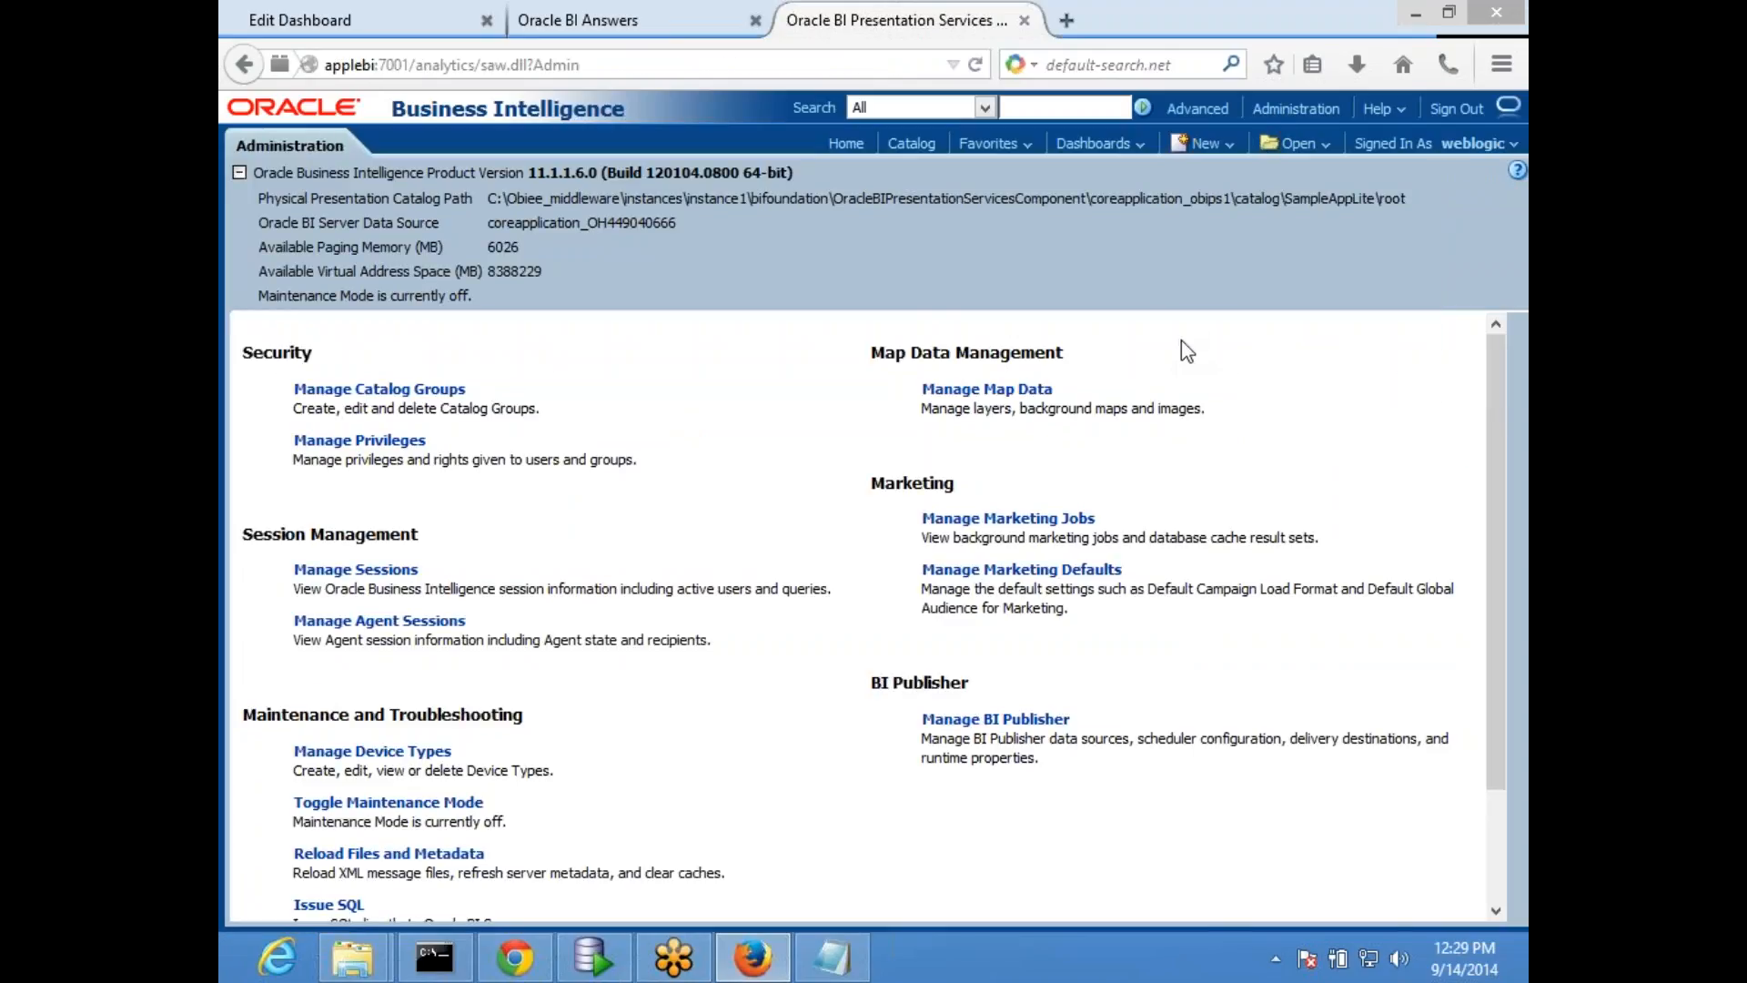
{"action": "left_click", "coordinate": [1016, 392]}
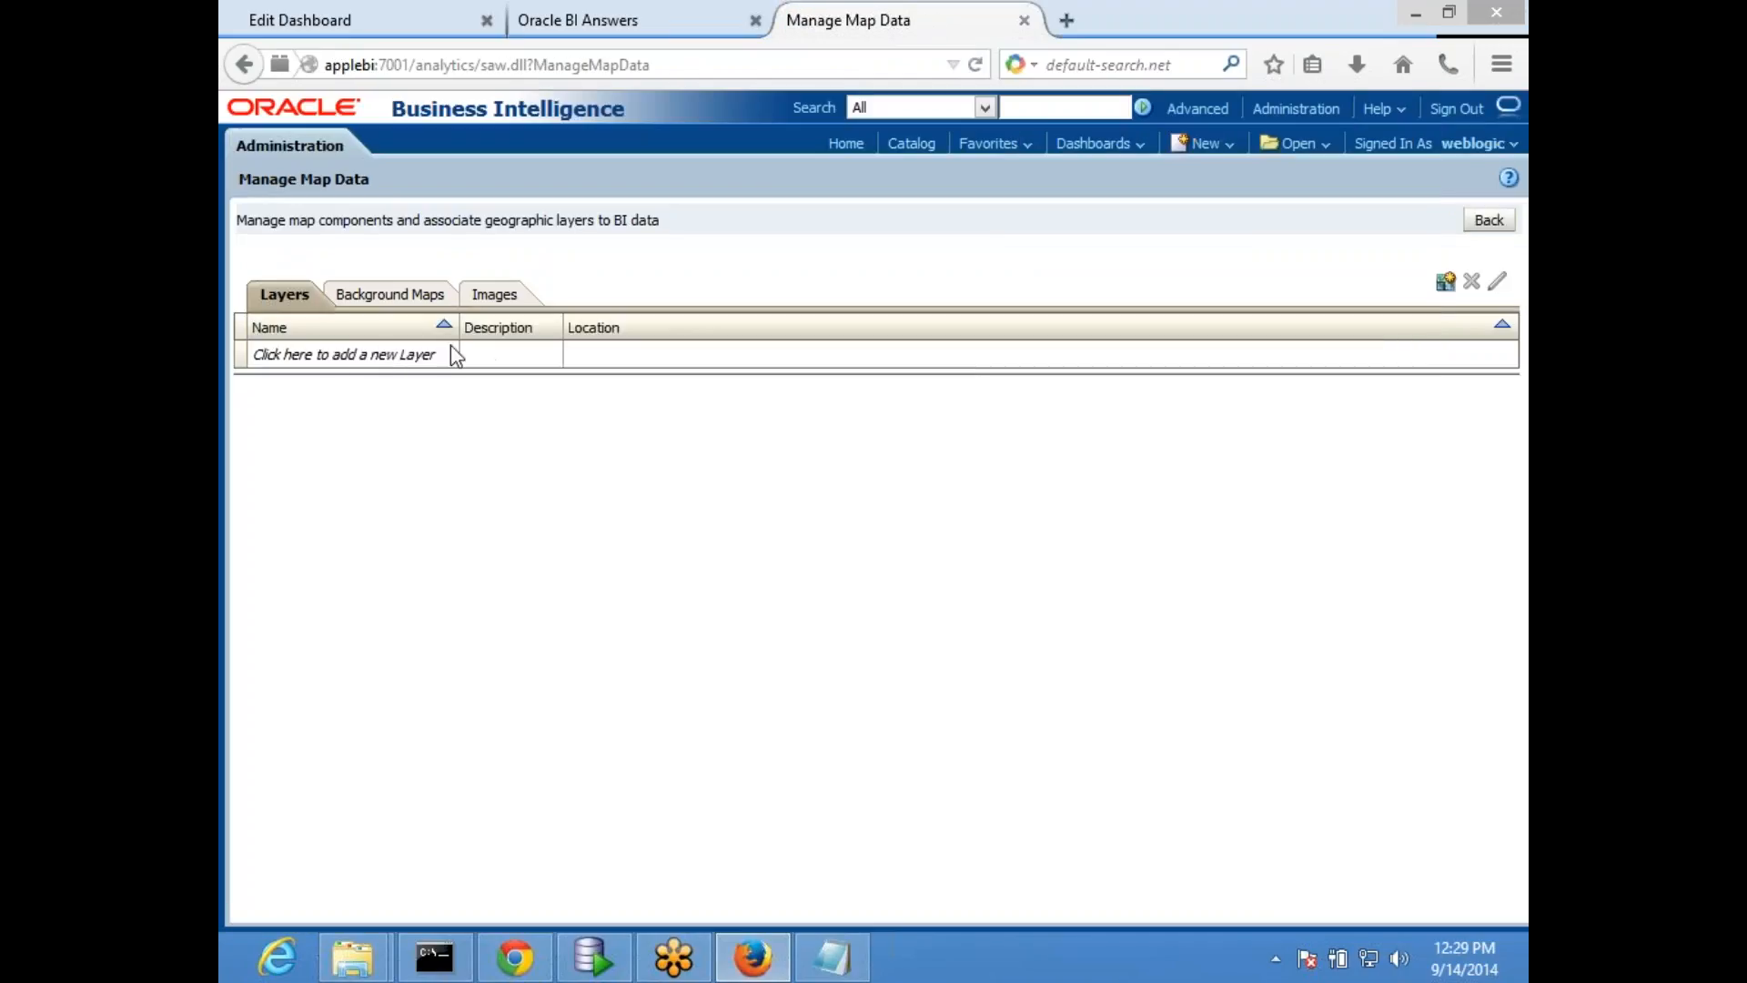
{"action": "left_click", "coordinate": [452, 355]}
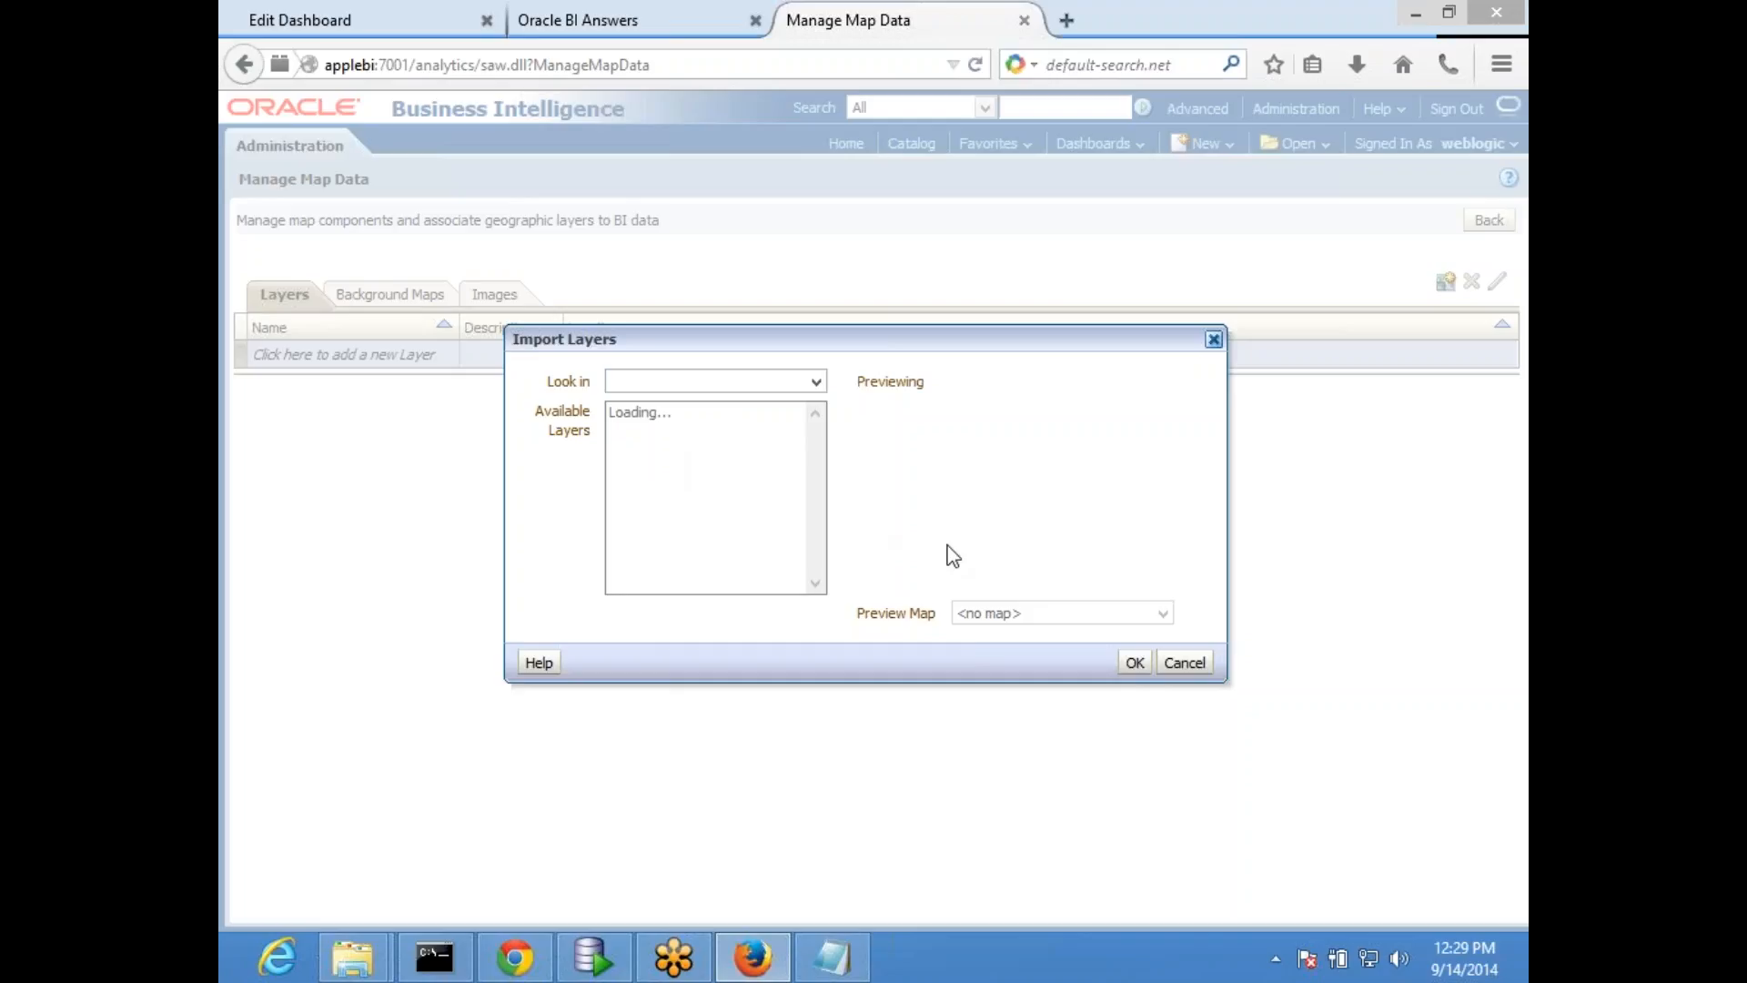
{"action": "left_click", "coordinate": [1184, 664]}
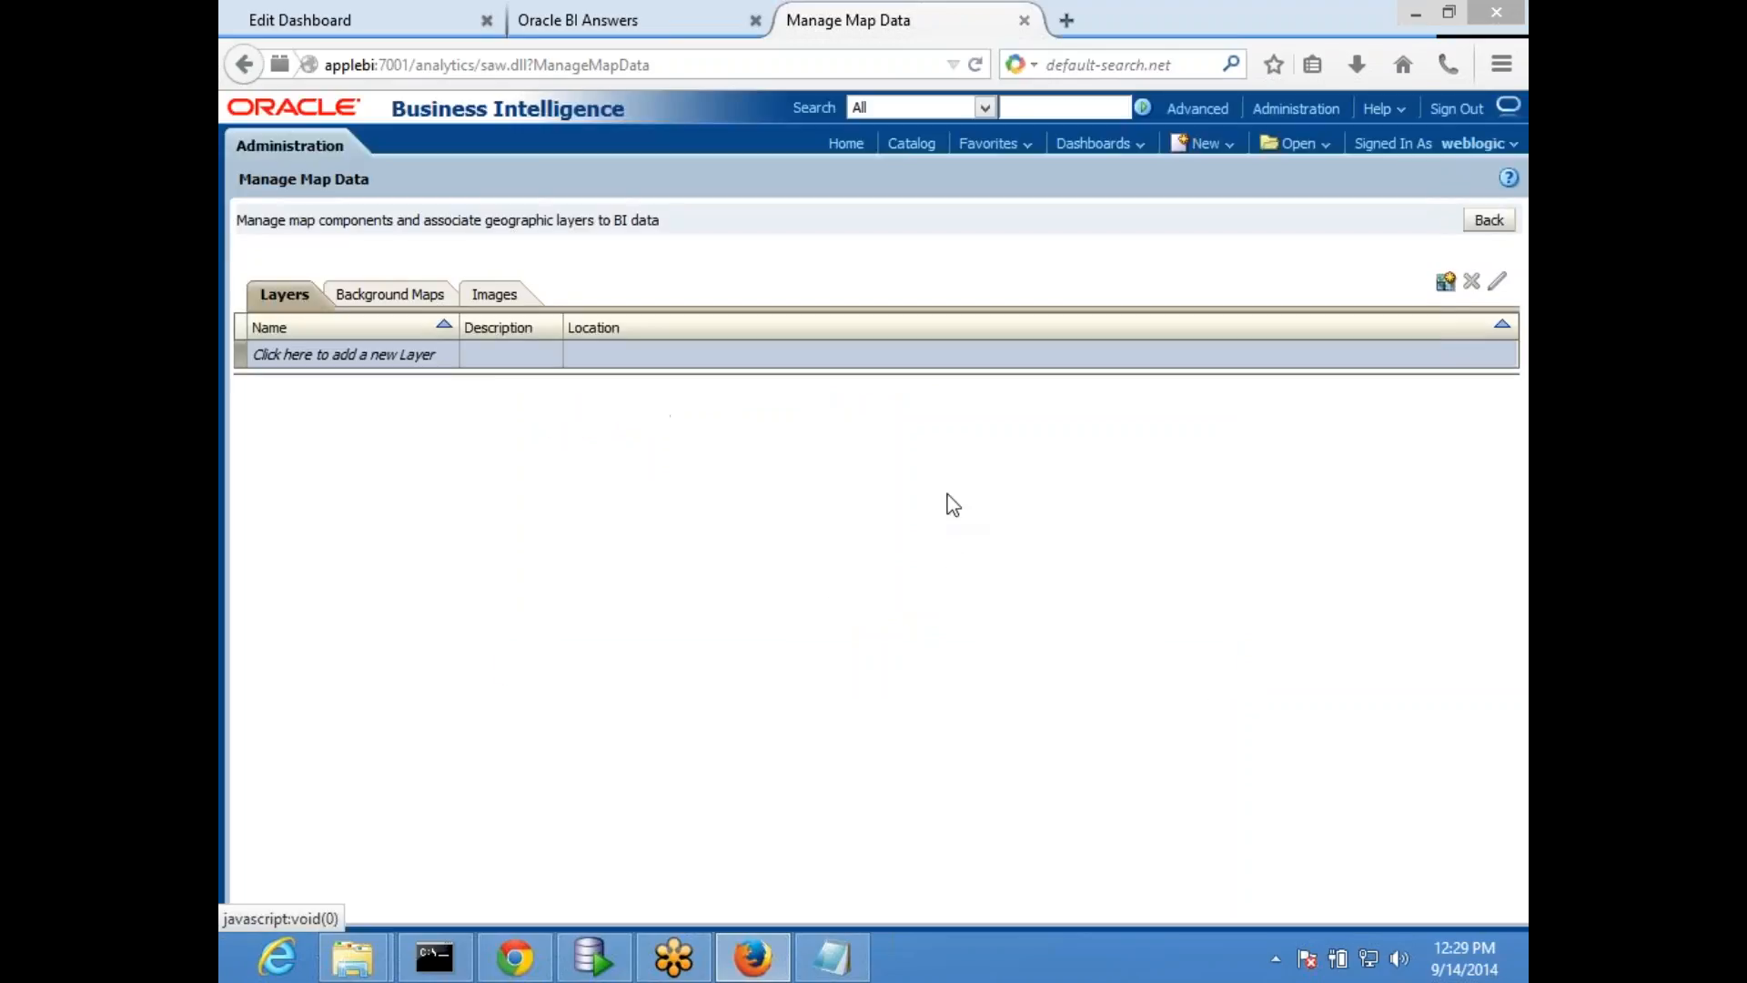
{"action": "left_click", "coordinate": [531, 289]}
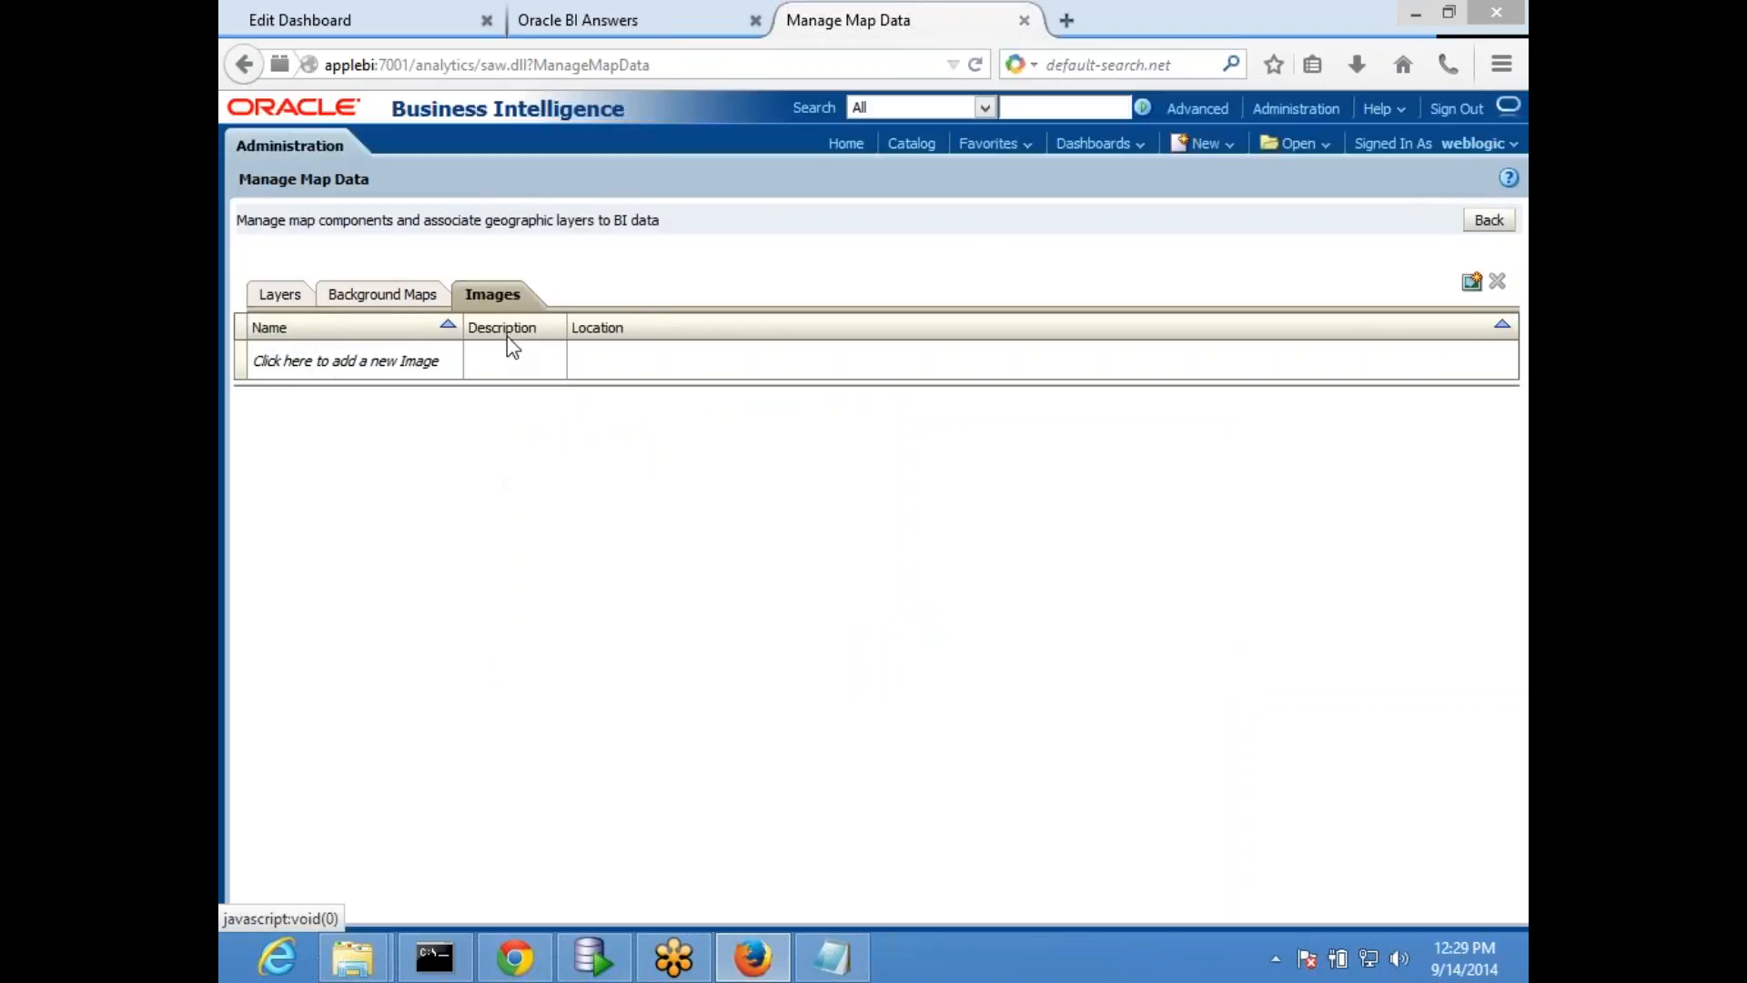
{"action": "left_click", "coordinate": [386, 297]}
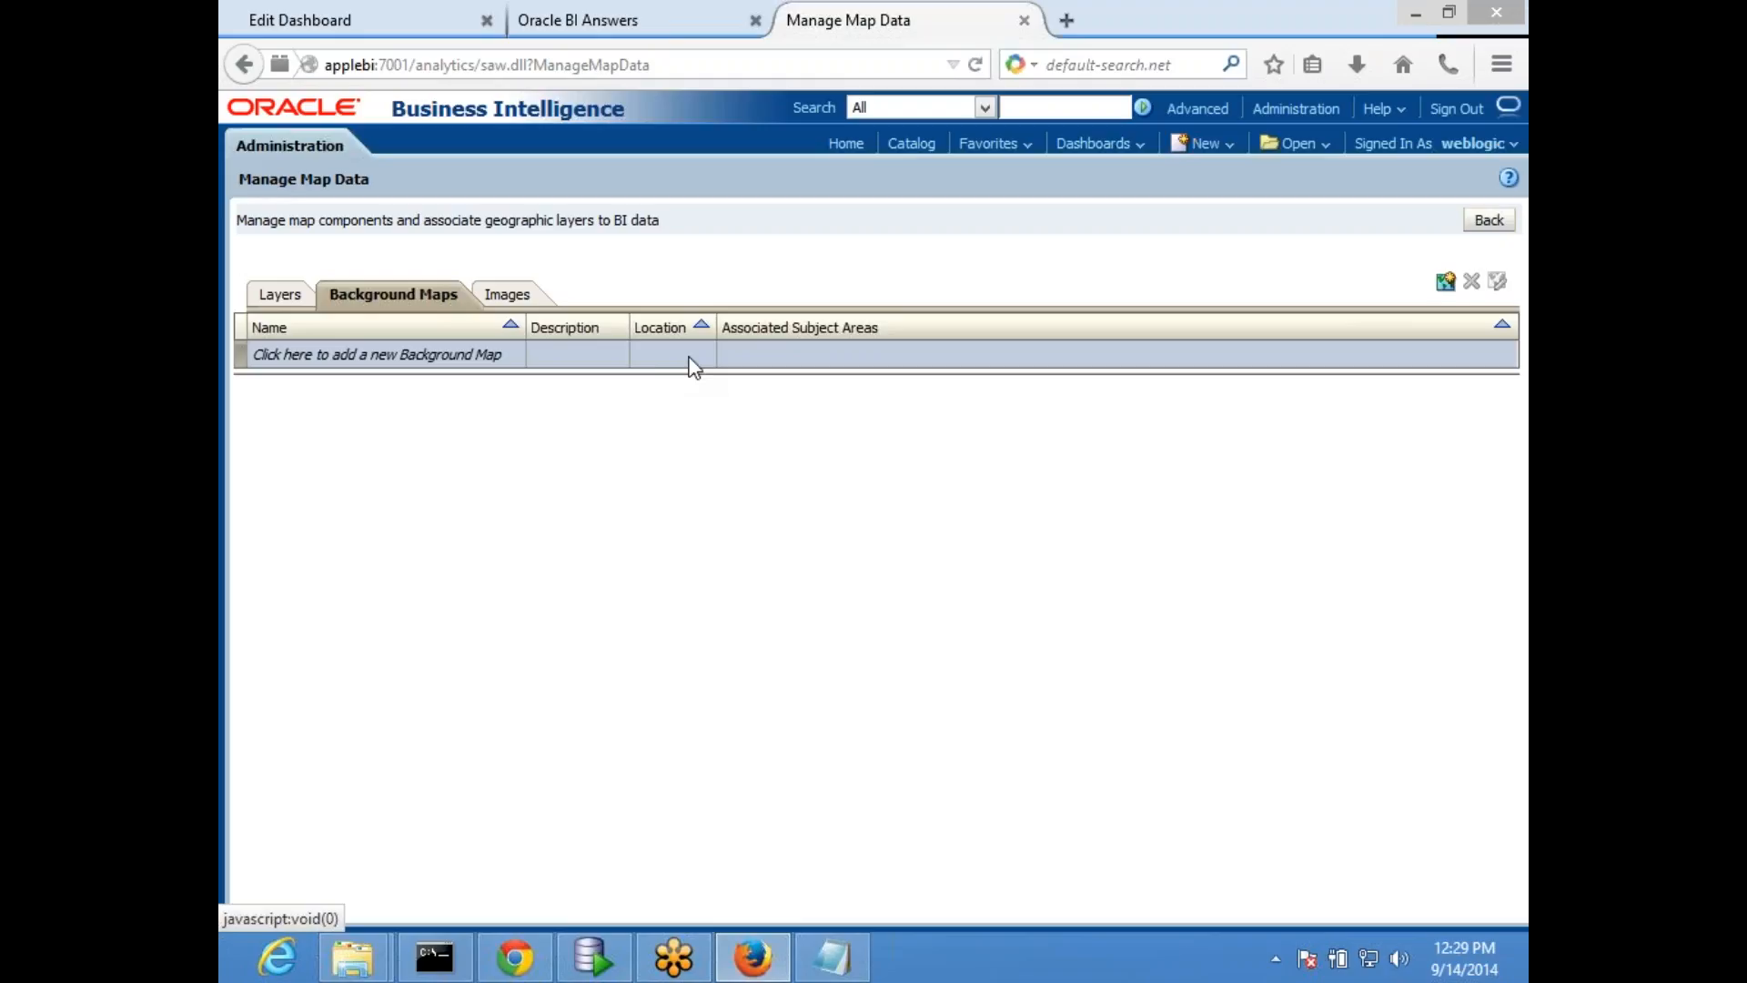
{"action": "left_click", "coordinate": [278, 295]}
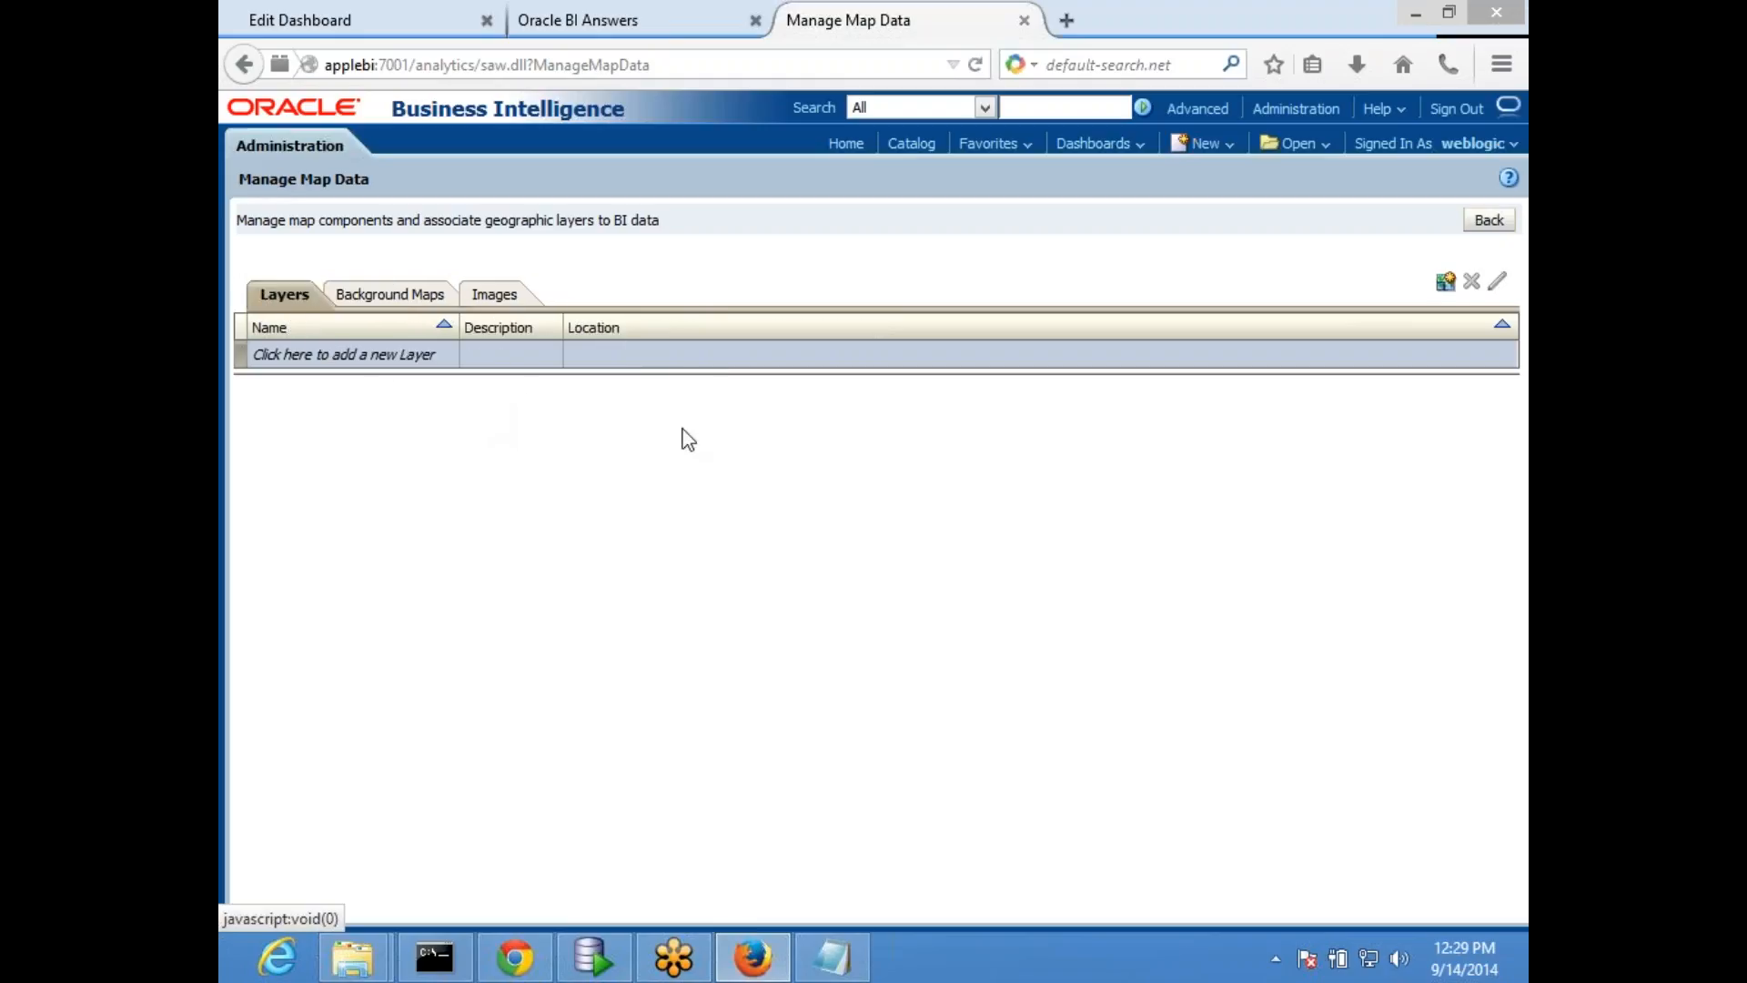
{"action": "left_click", "coordinate": [1024, 20]}
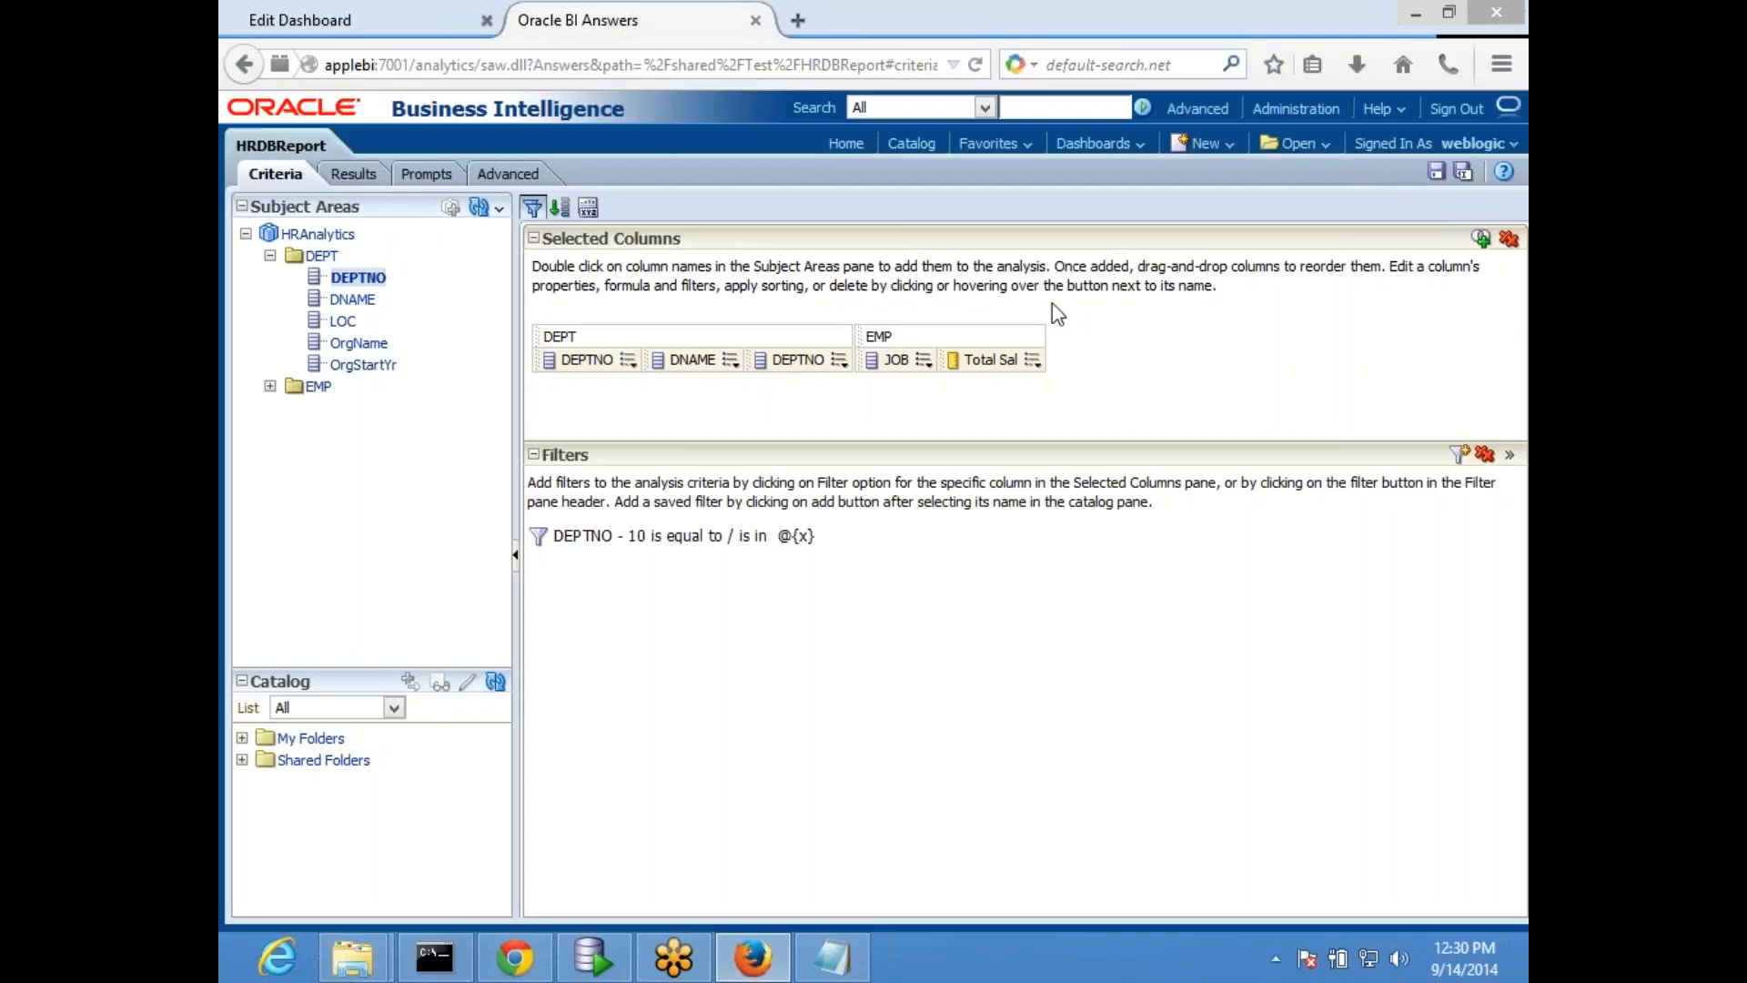
- Start a new agent and look over its General settings alongside the MyDashboard editor
{"action": "left_click", "coordinate": [1229, 145]}
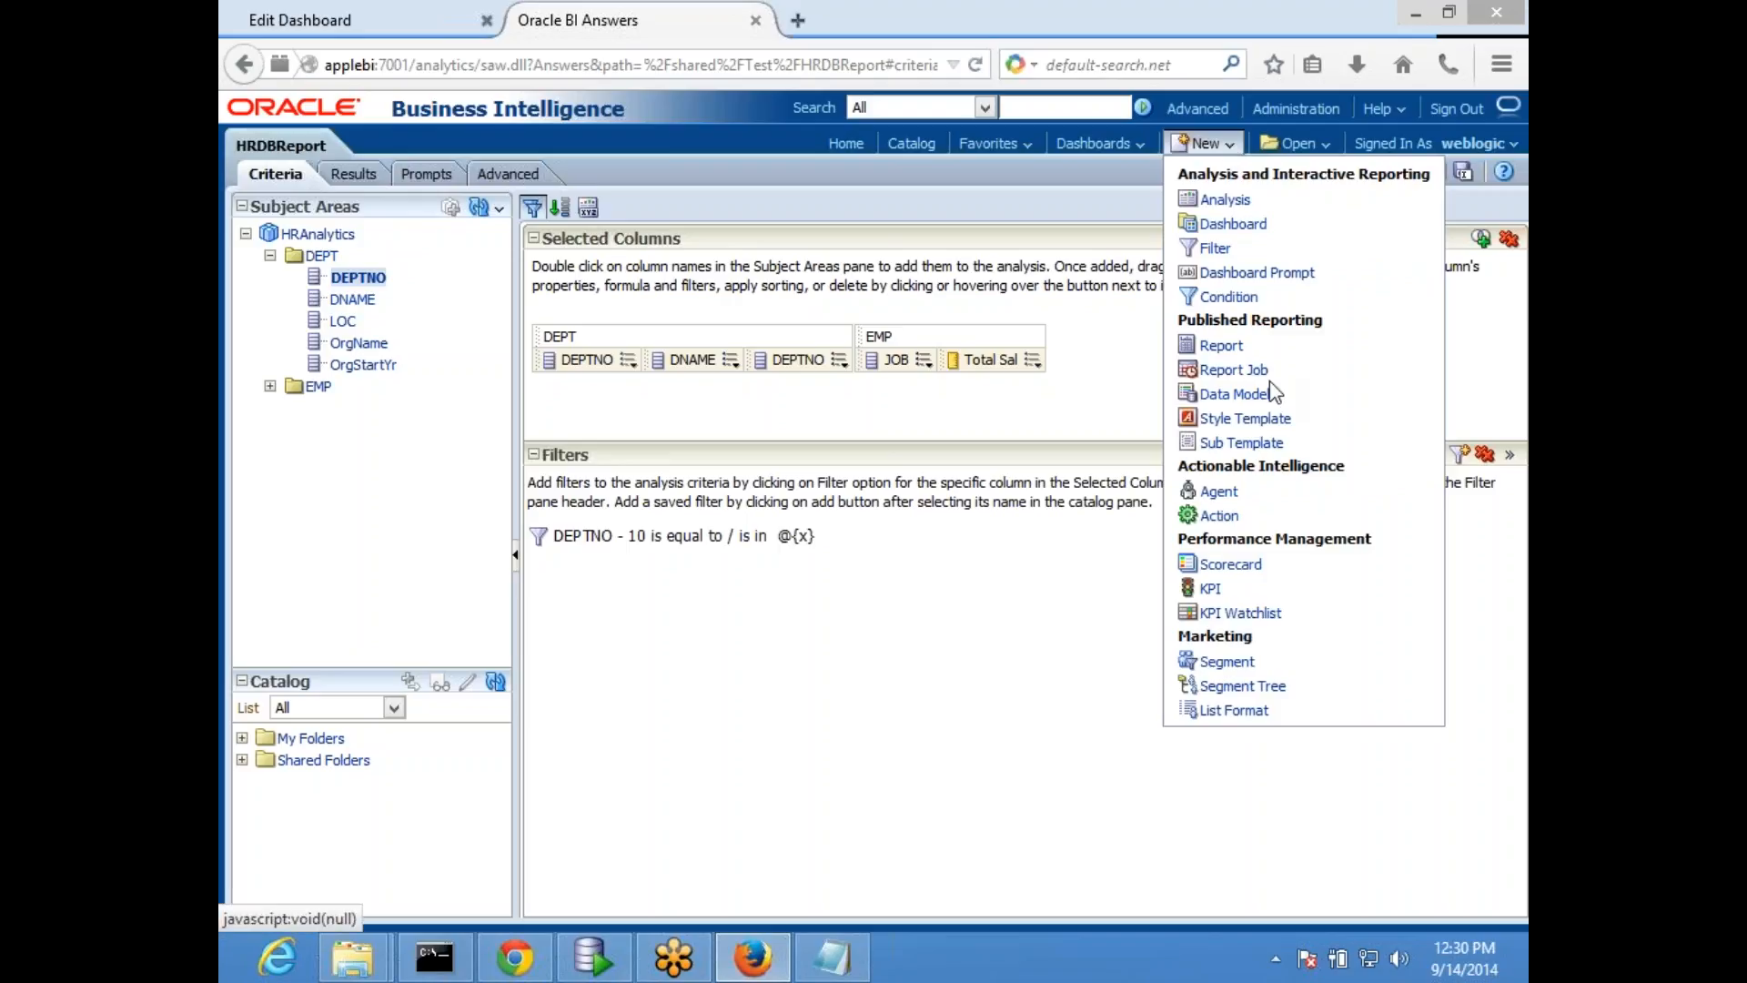
{"action": "left_click", "coordinate": [1220, 492]}
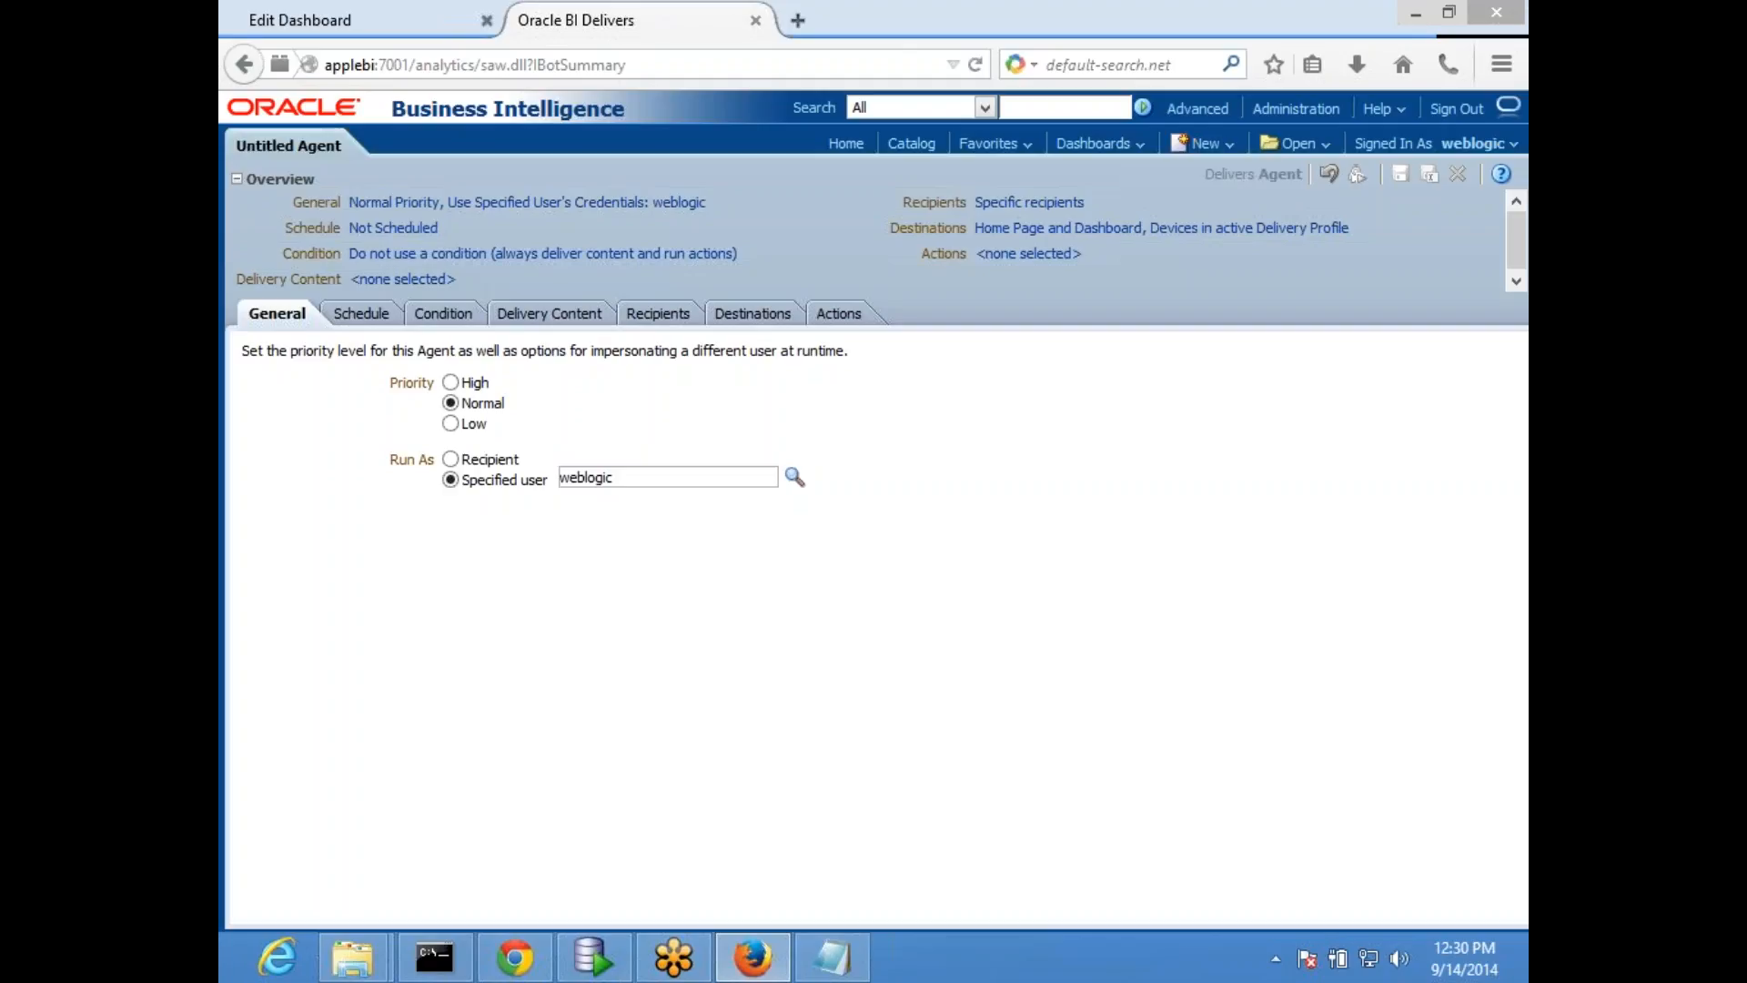
{"action": "left_click", "coordinate": [366, 28]}
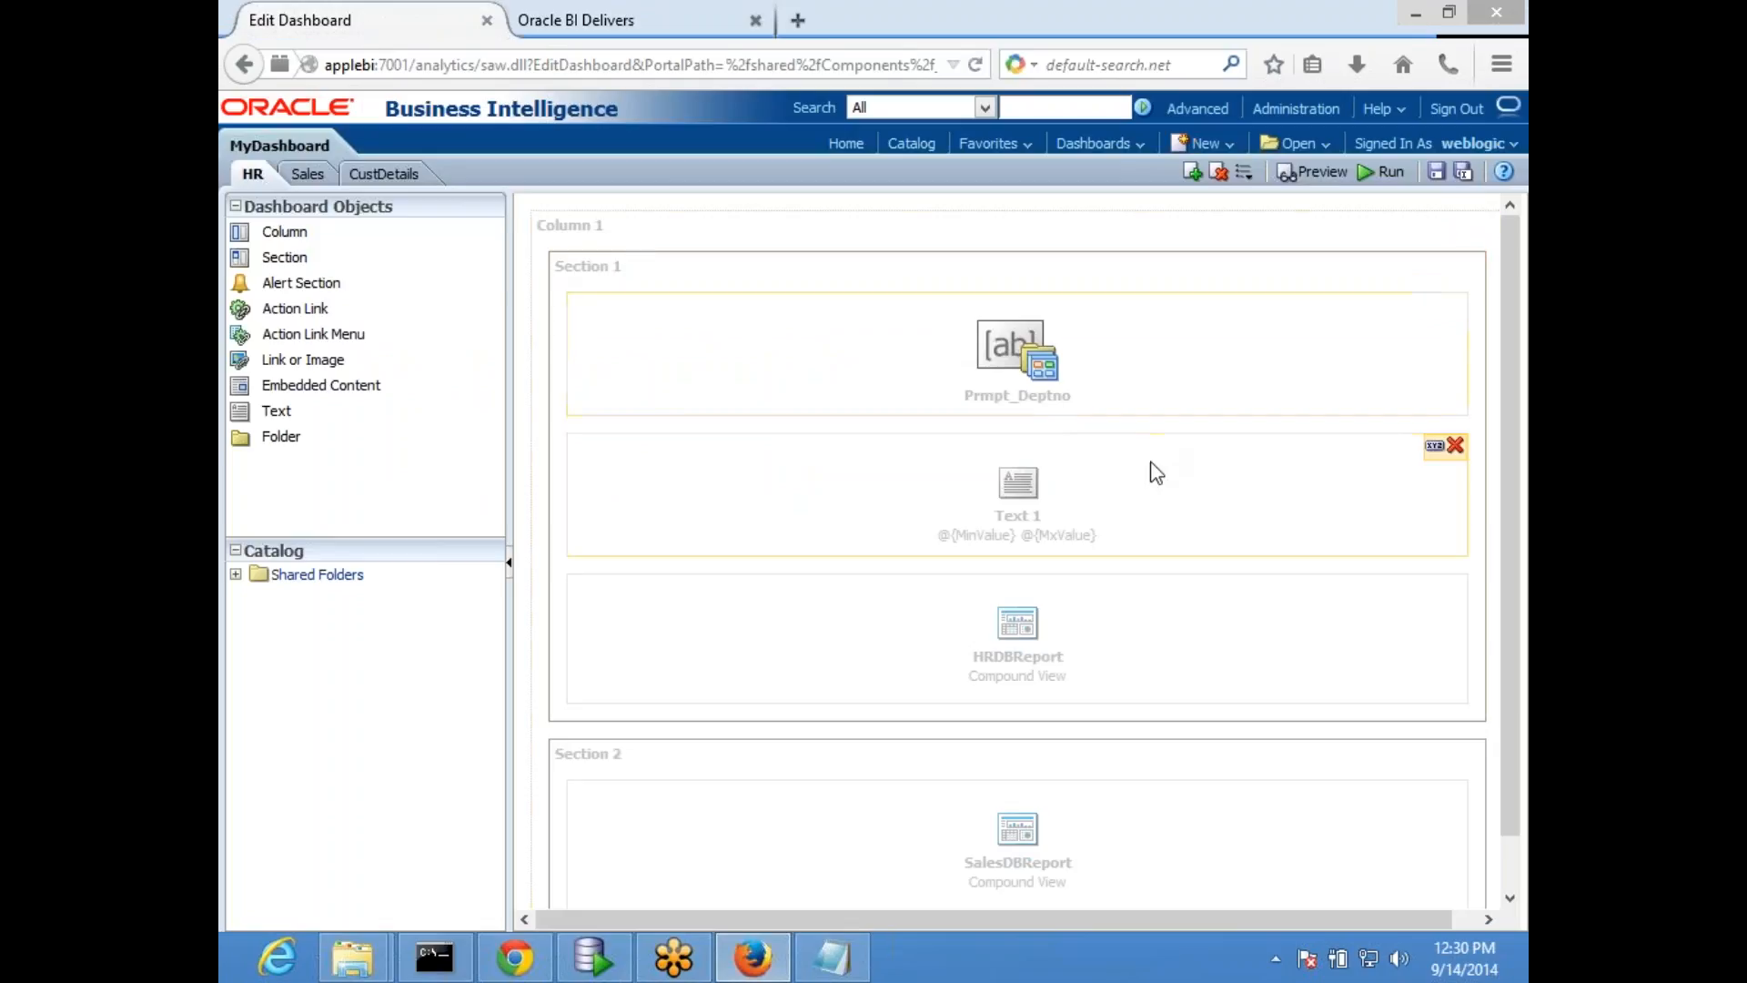
{"action": "mouse_move", "coordinate": [1362, 354]}
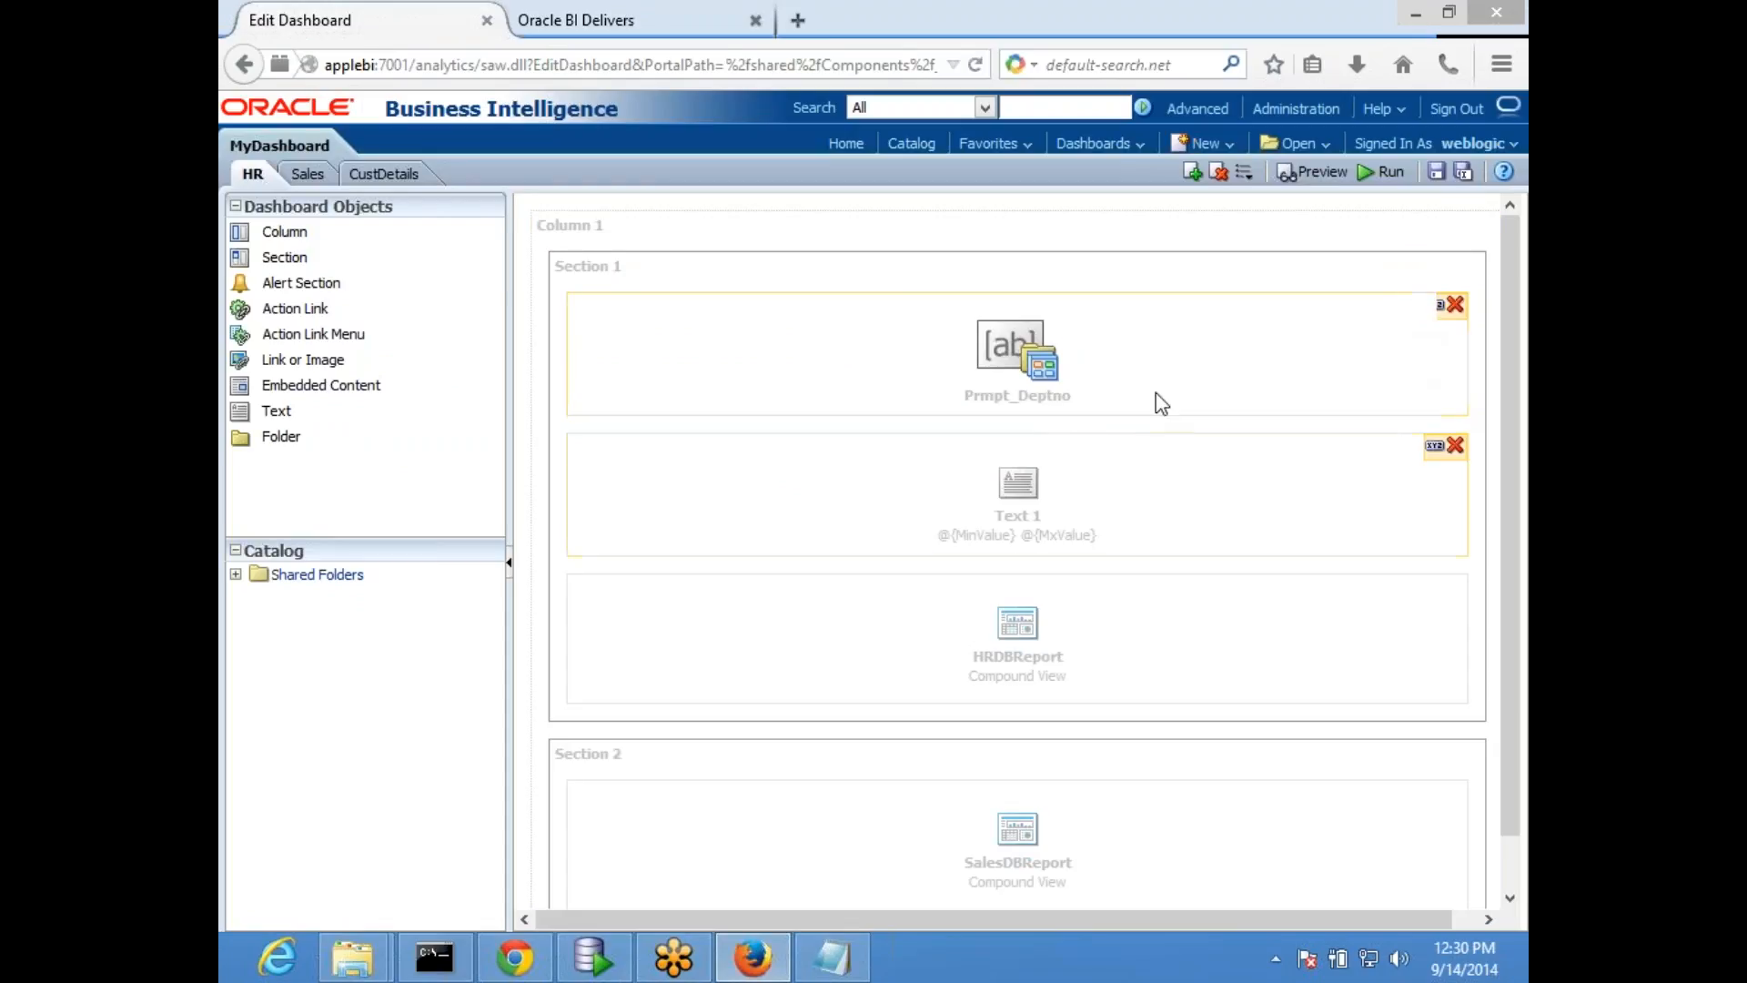
{"action": "left_click", "coordinate": [626, 20]}
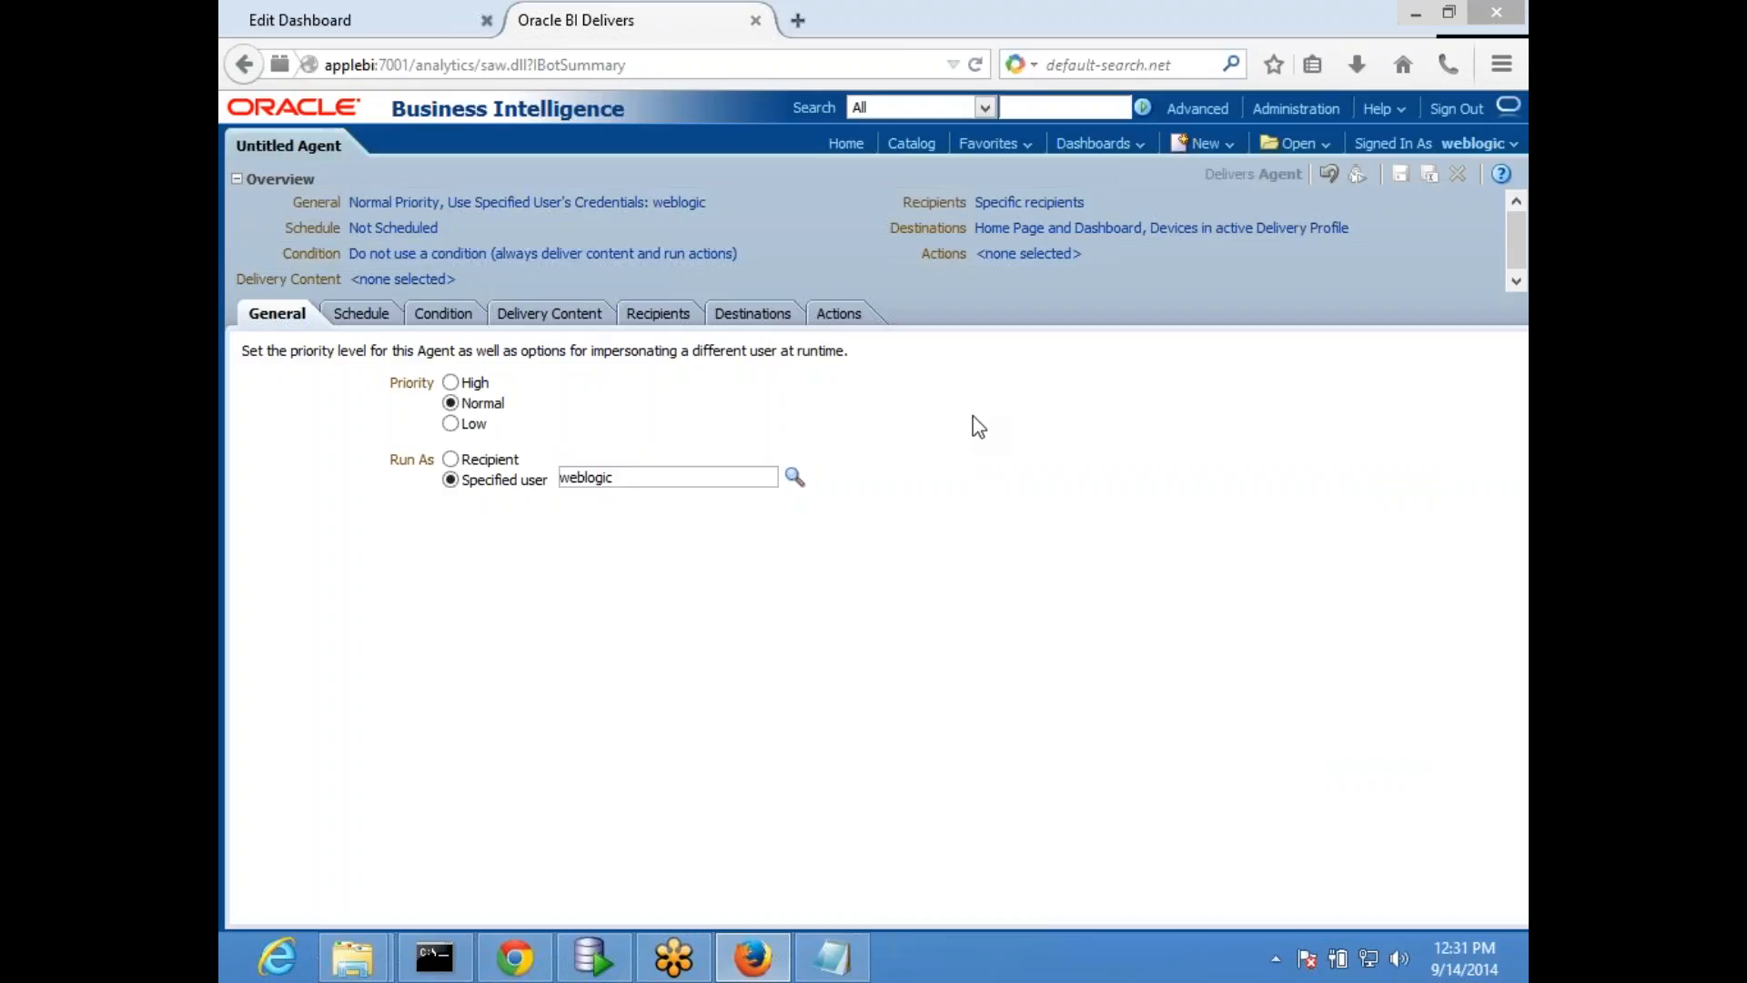
{"action": "left_click", "coordinate": [353, 23]}
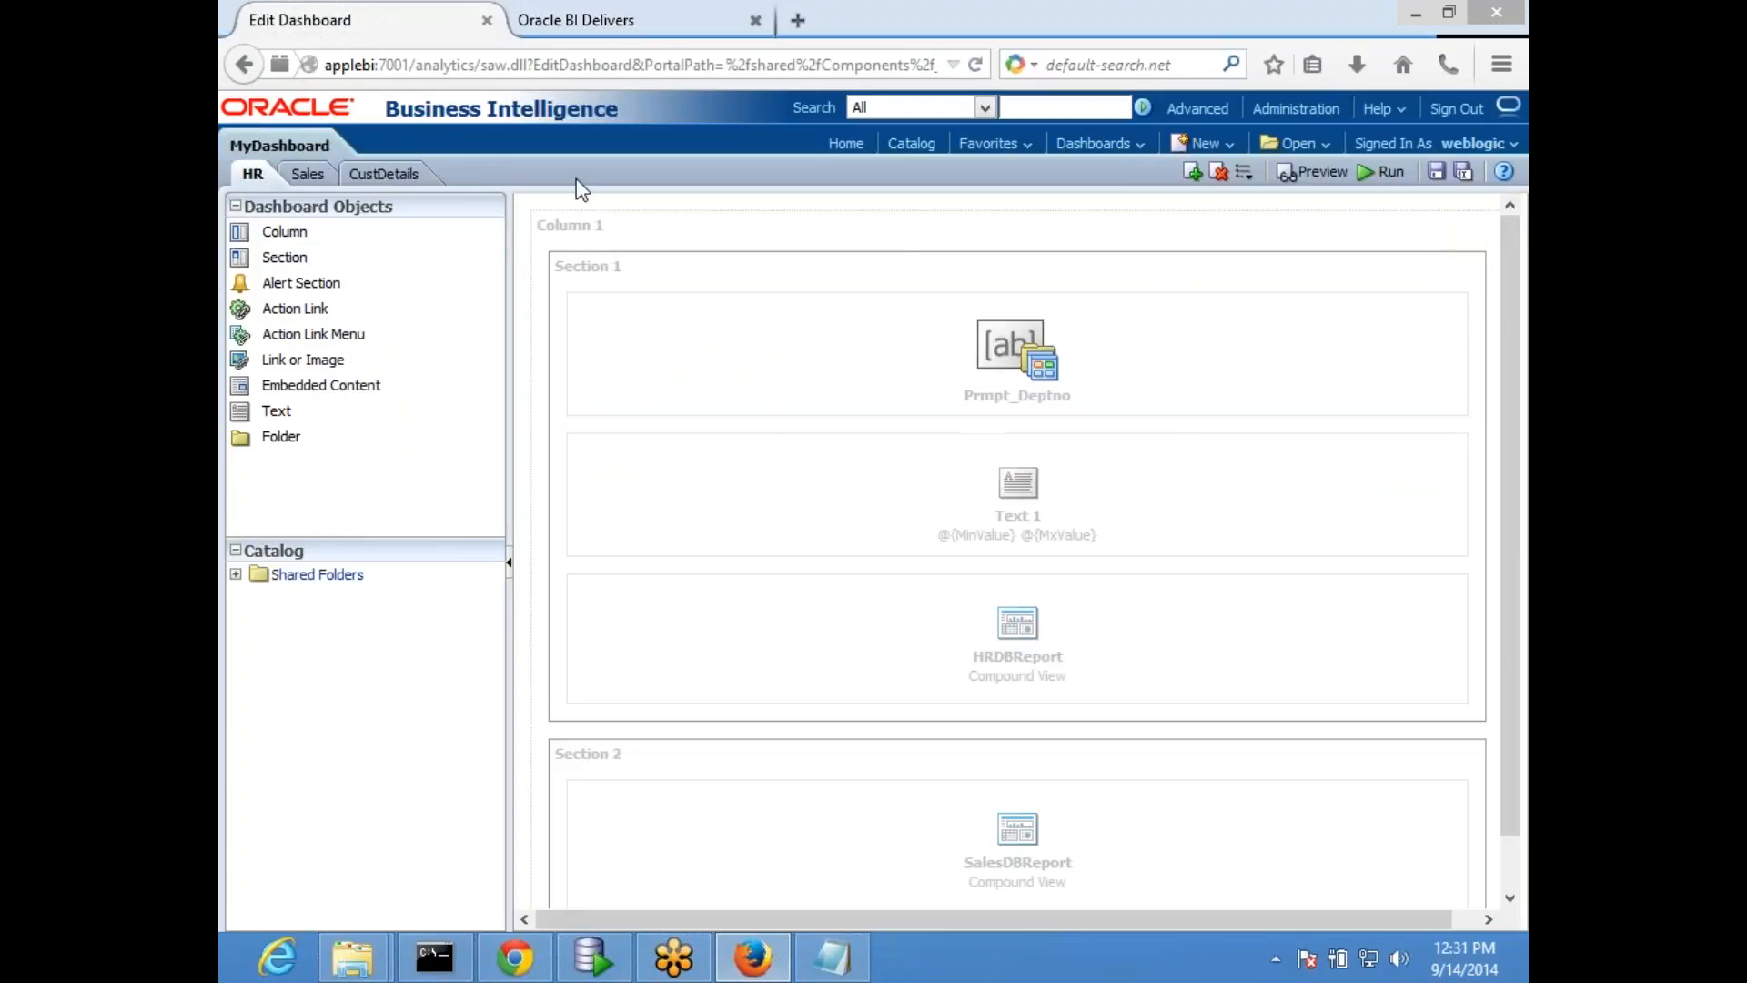
- Open applebi:7001/analytics/ in a new browser tab to reach the Oracle BI home page
{"action": "left_click", "coordinate": [799, 20]}
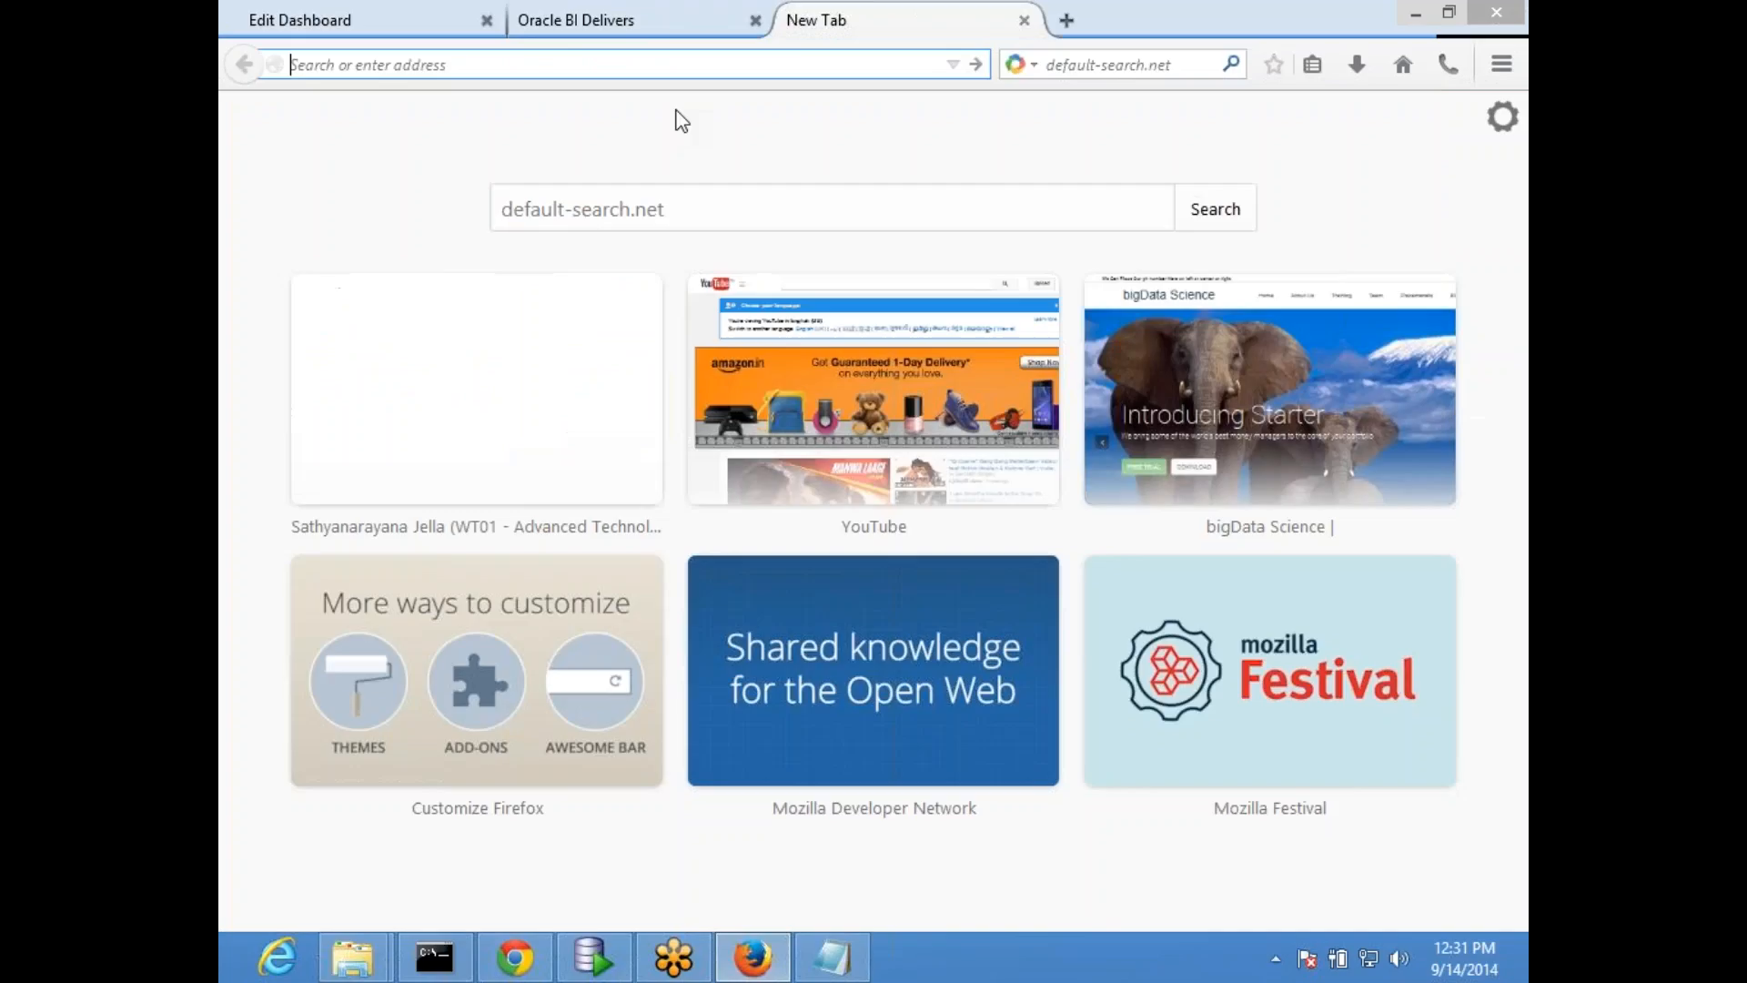
{"action": "type", "text": "applebi/"}
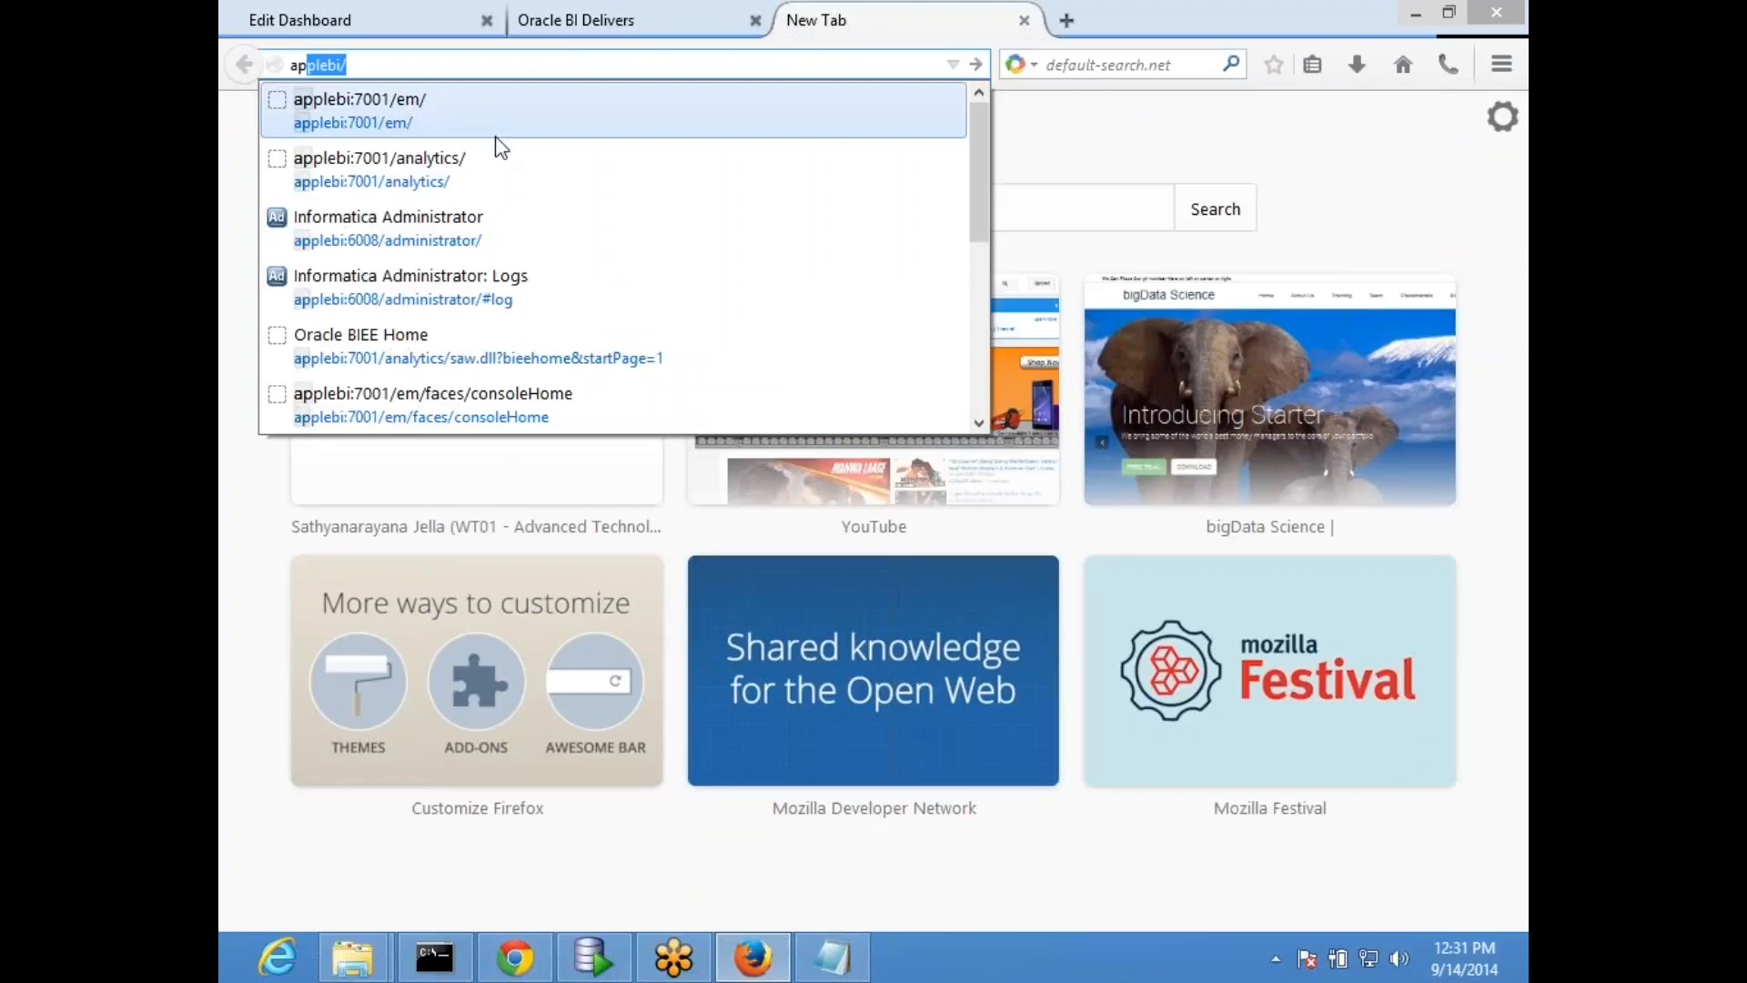
{"action": "left_click", "coordinate": [495, 166]}
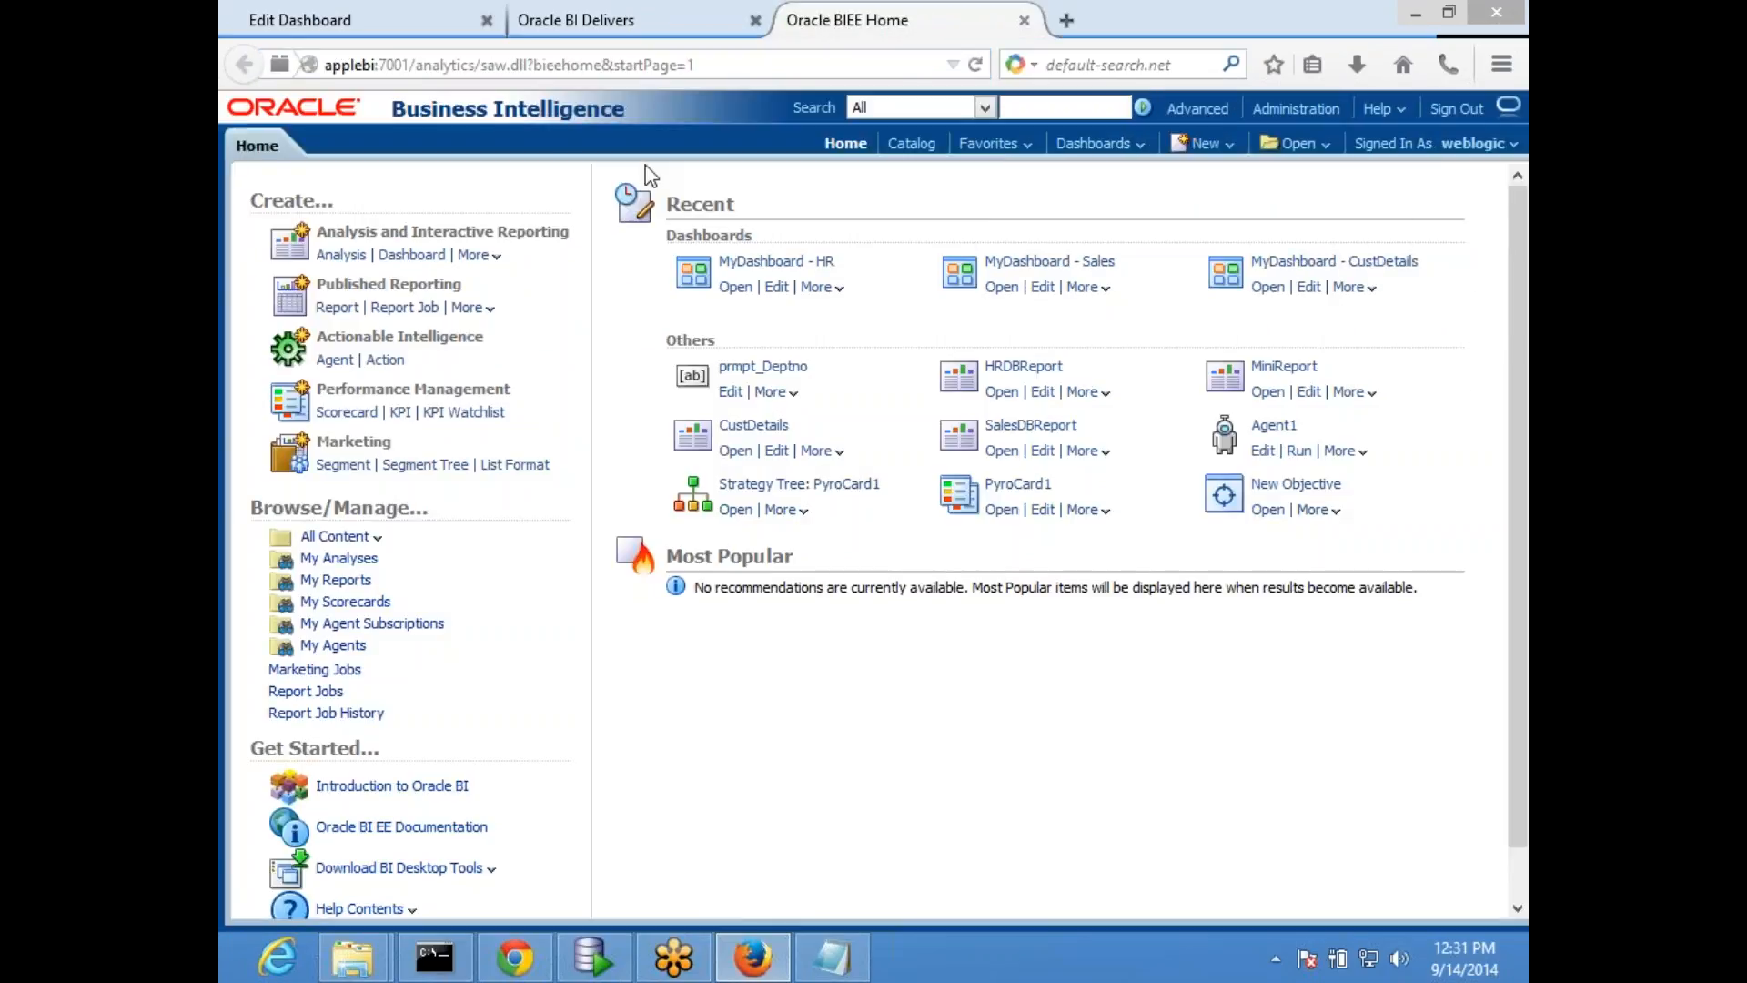
- Look through the subject areas offered for a new analysis and the further creation options on the home page
{"action": "left_click", "coordinate": [1207, 143]}
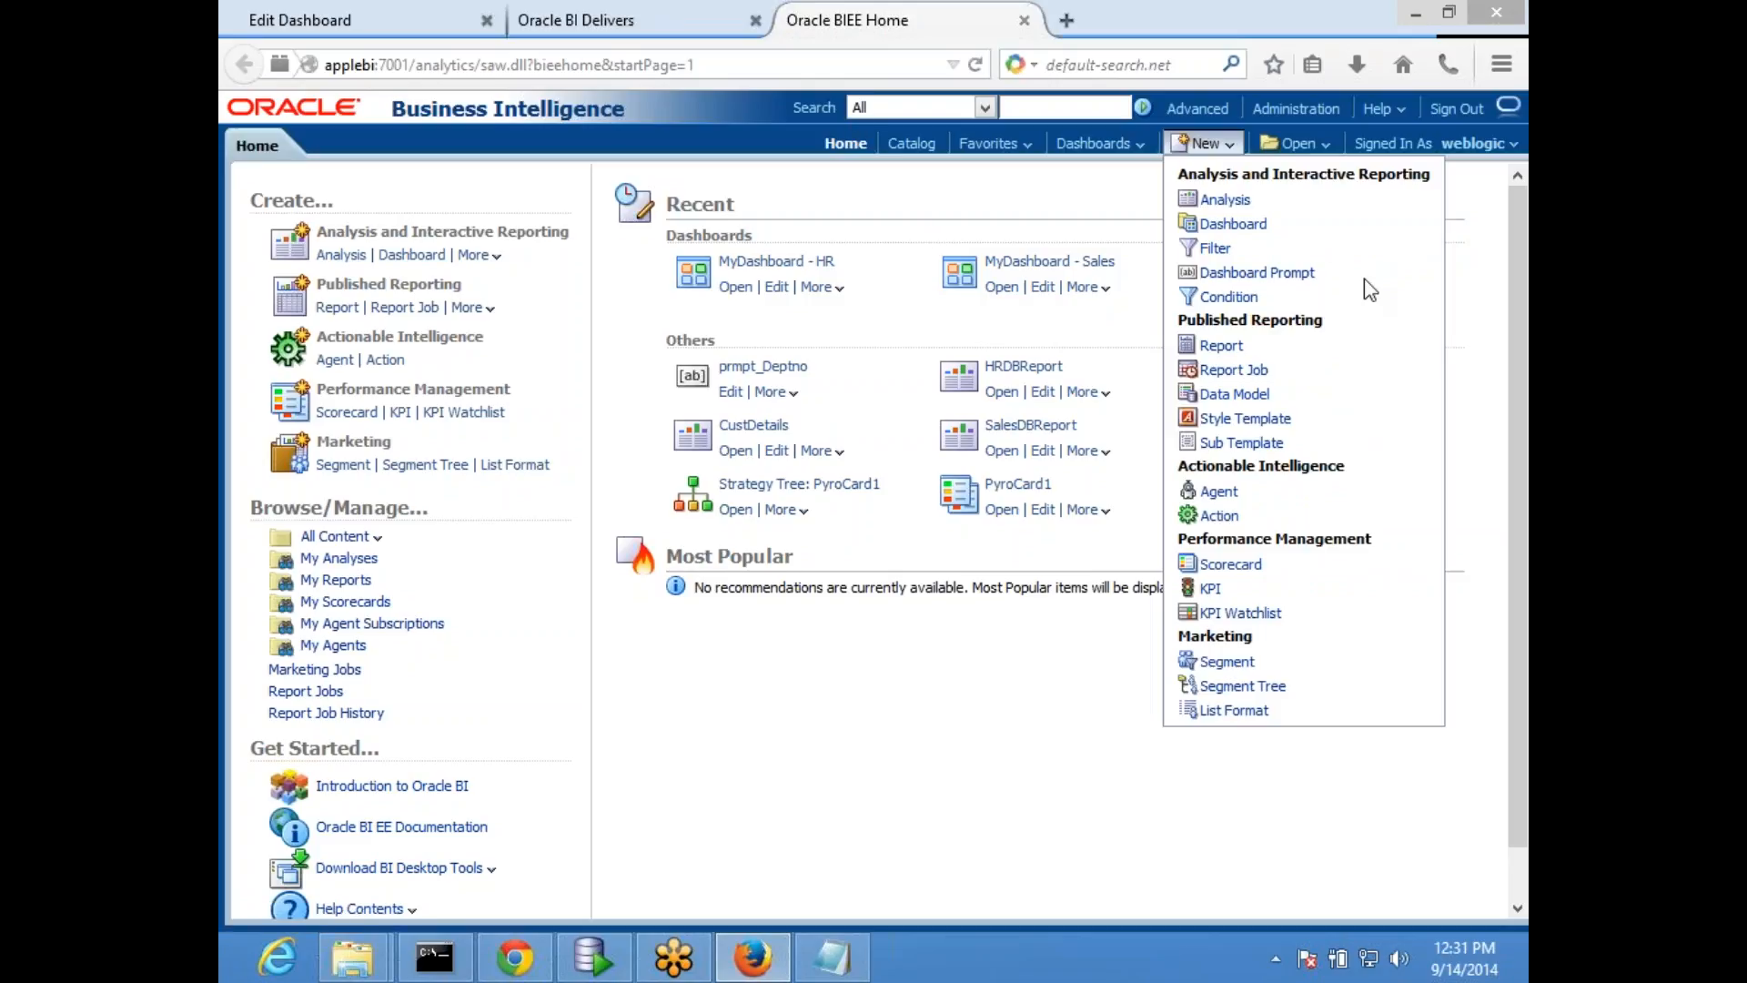
{"action": "left_click", "coordinate": [1226, 202]}
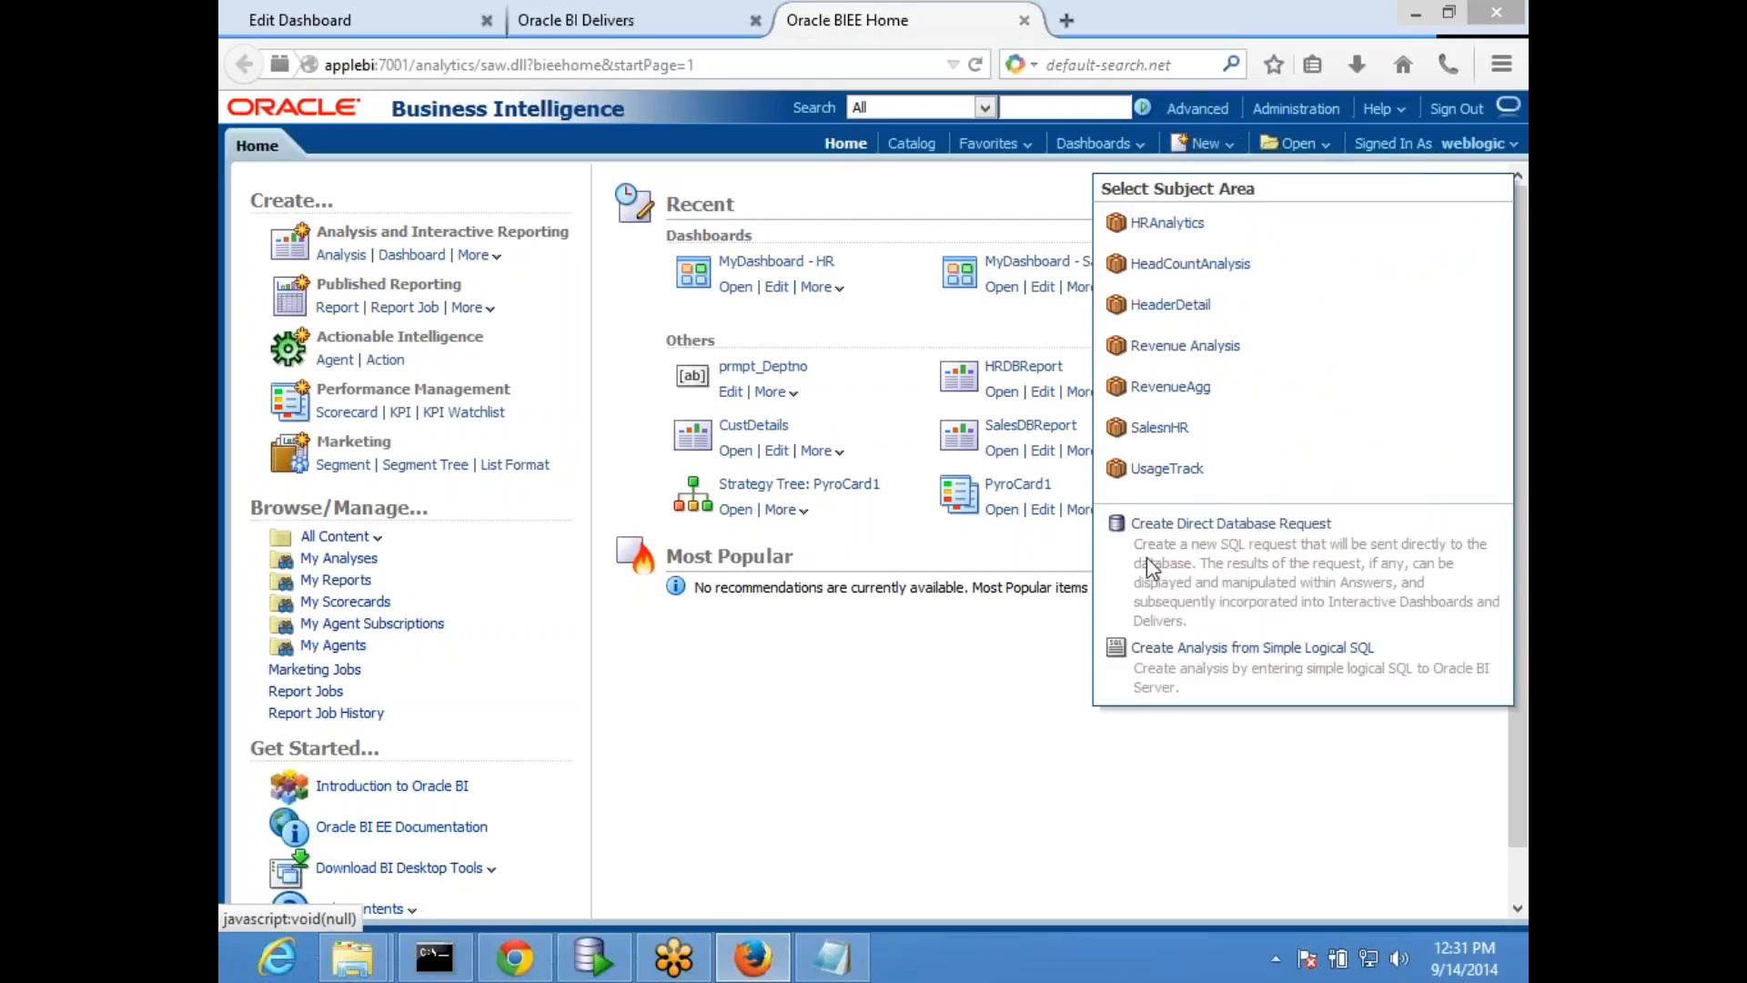
{"action": "left_click", "coordinate": [818, 739]}
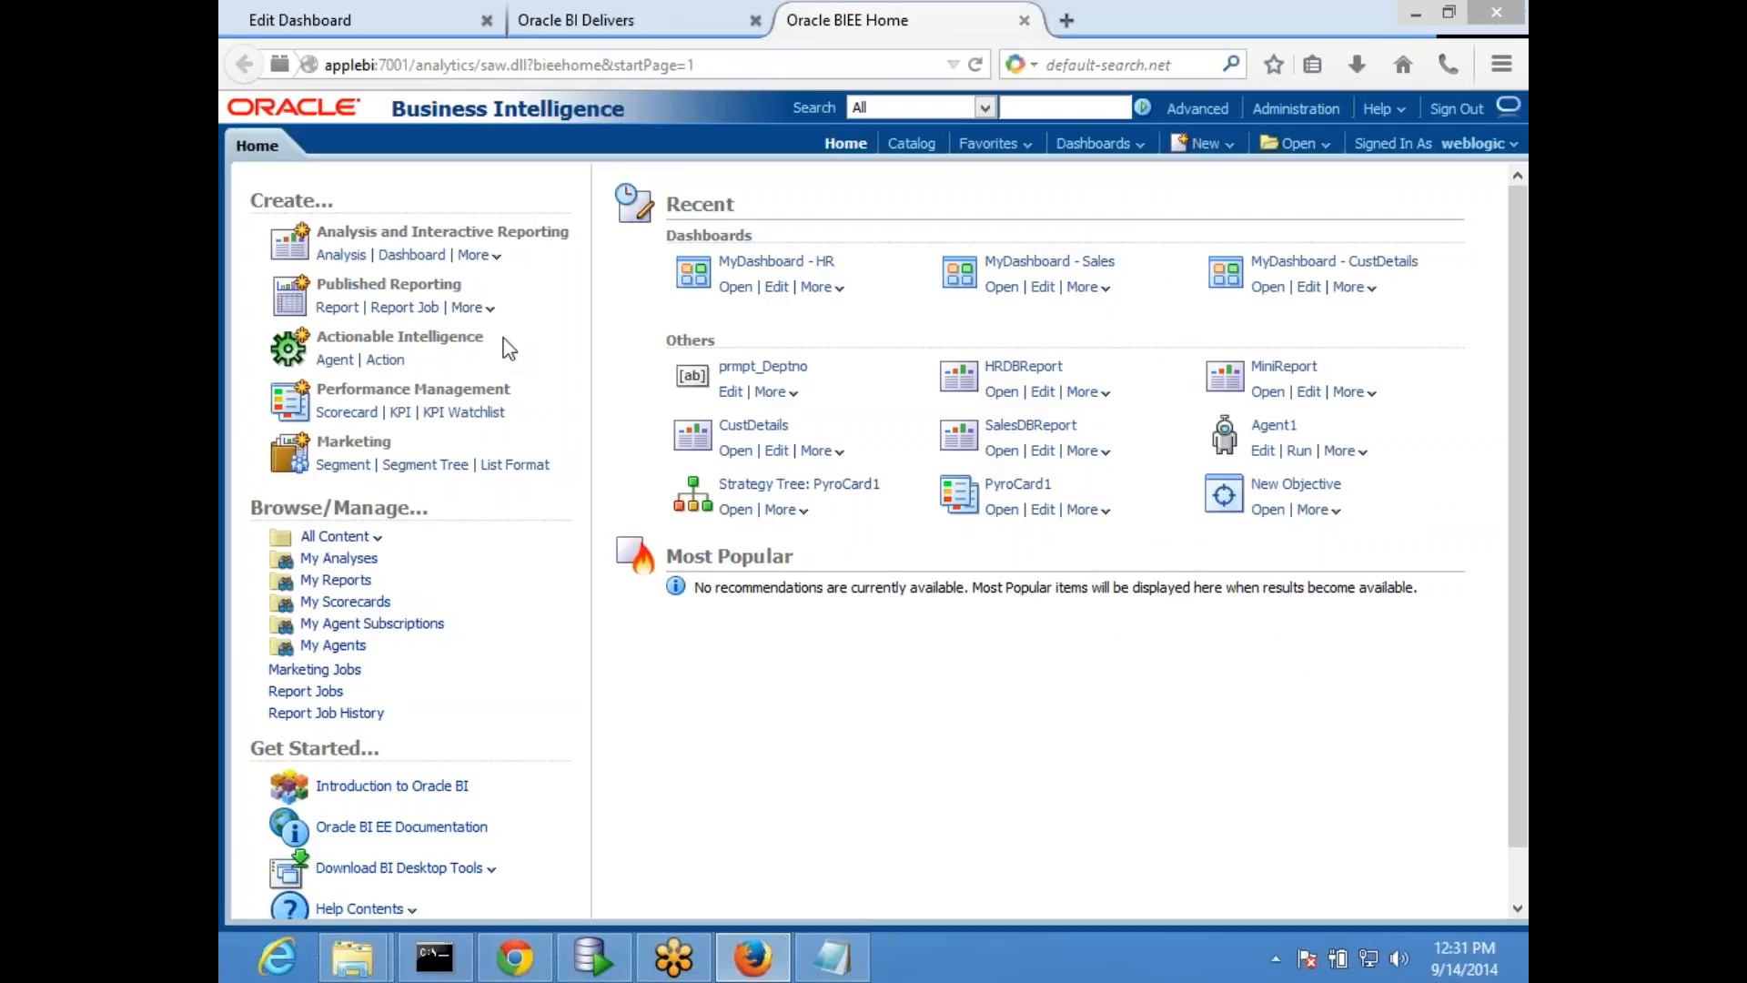
{"action": "left_click", "coordinate": [494, 257]}
{"action": "scroll", "coordinate": [538, 768], "scroll_direction": "down", "scroll_amount": 1}
{"action": "scroll", "coordinate": [554, 658], "scroll_direction": "up", "scroll_amount": 1}
- Browse the Test shared folder in the catalog and schedule the CustDetails report as a new agent
{"action": "left_click", "coordinate": [911, 143]}
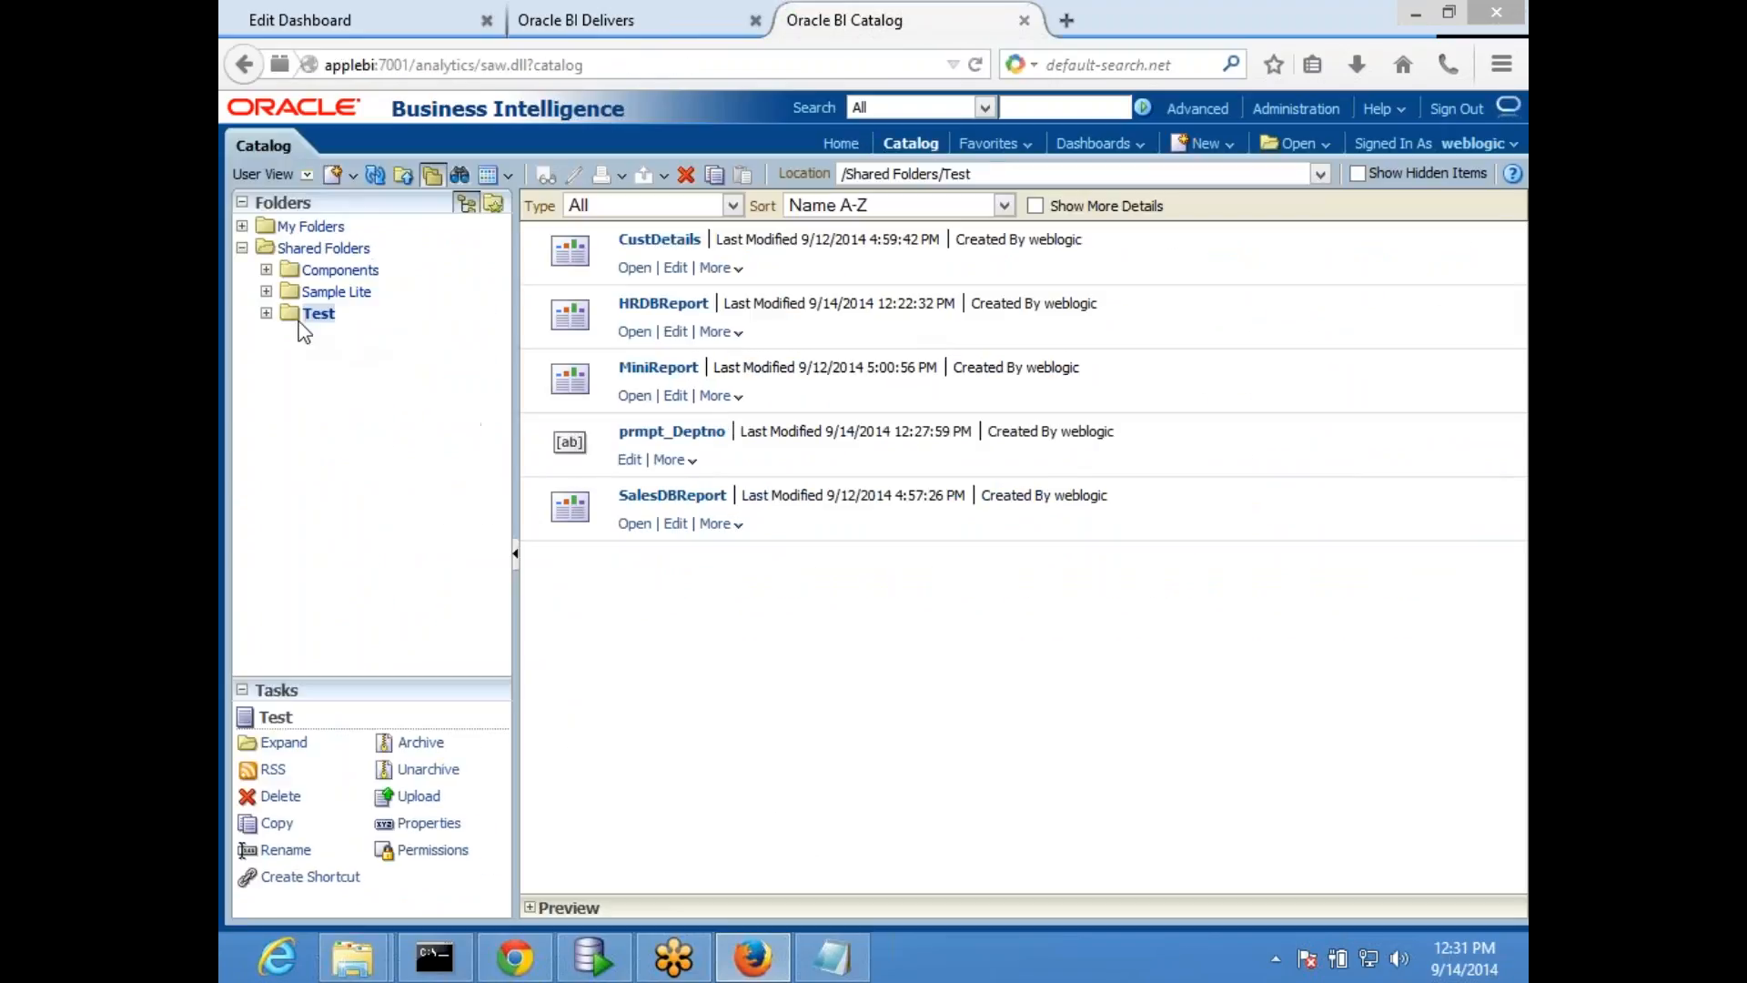
{"action": "left_click", "coordinate": [735, 269]}
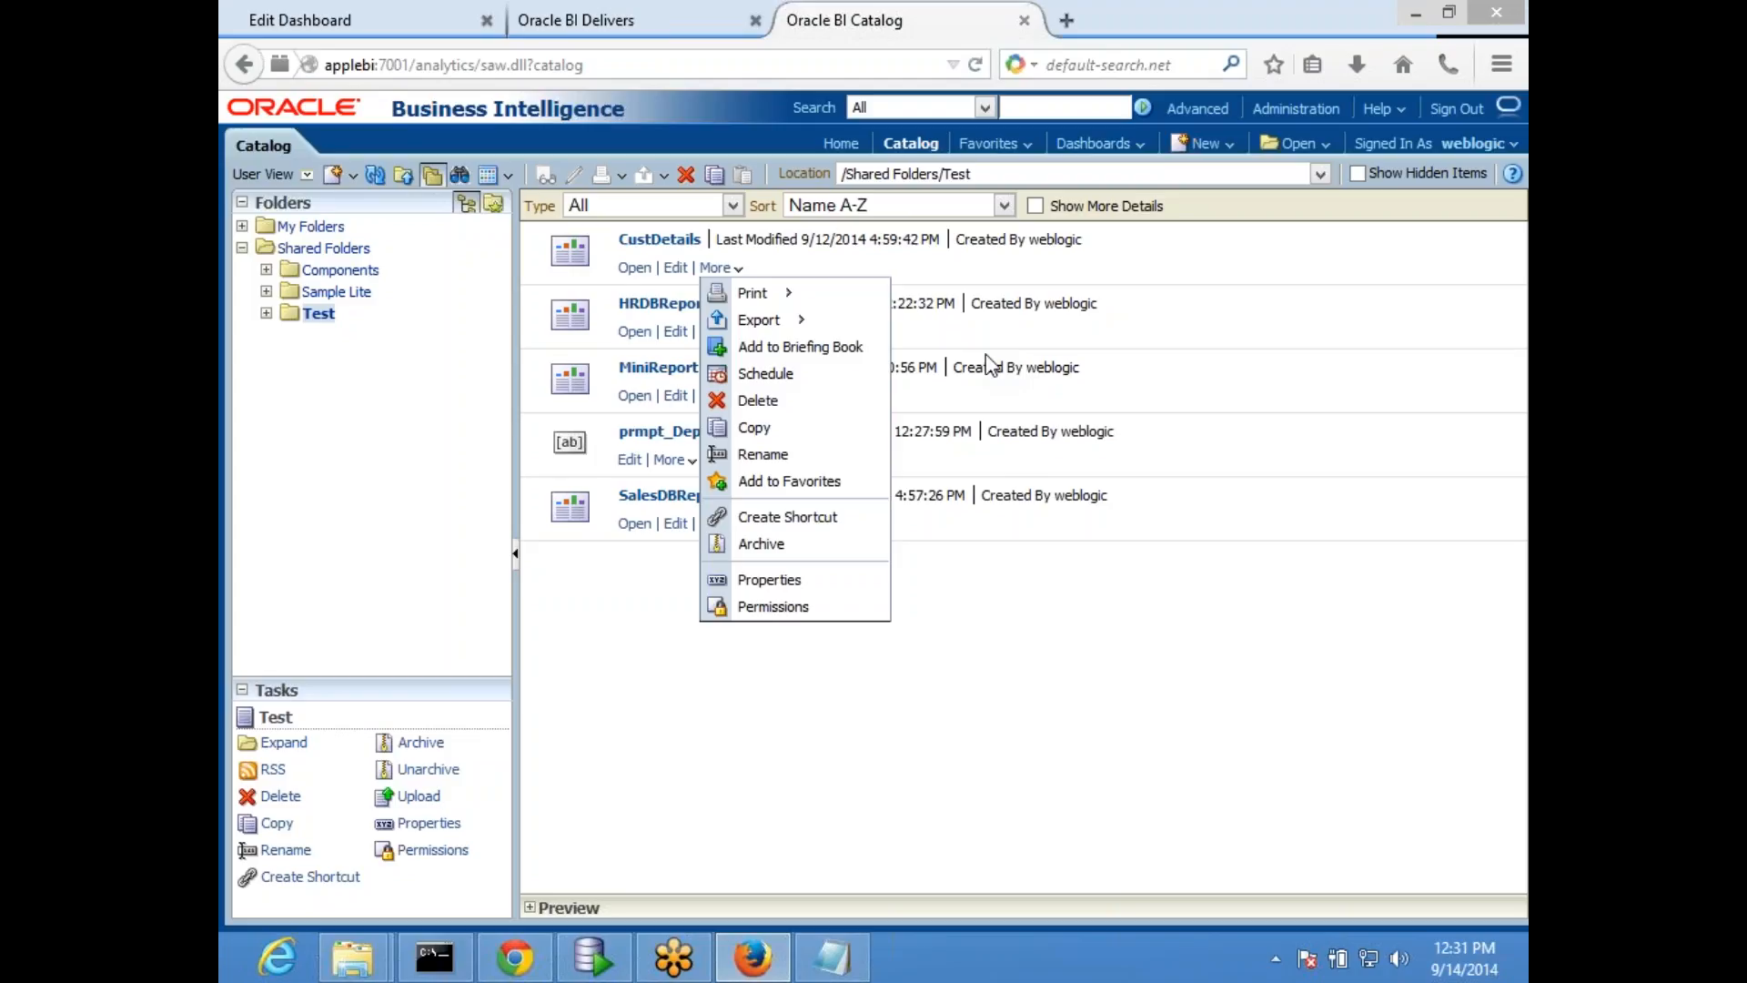
{"action": "left_click", "coordinate": [671, 647]}
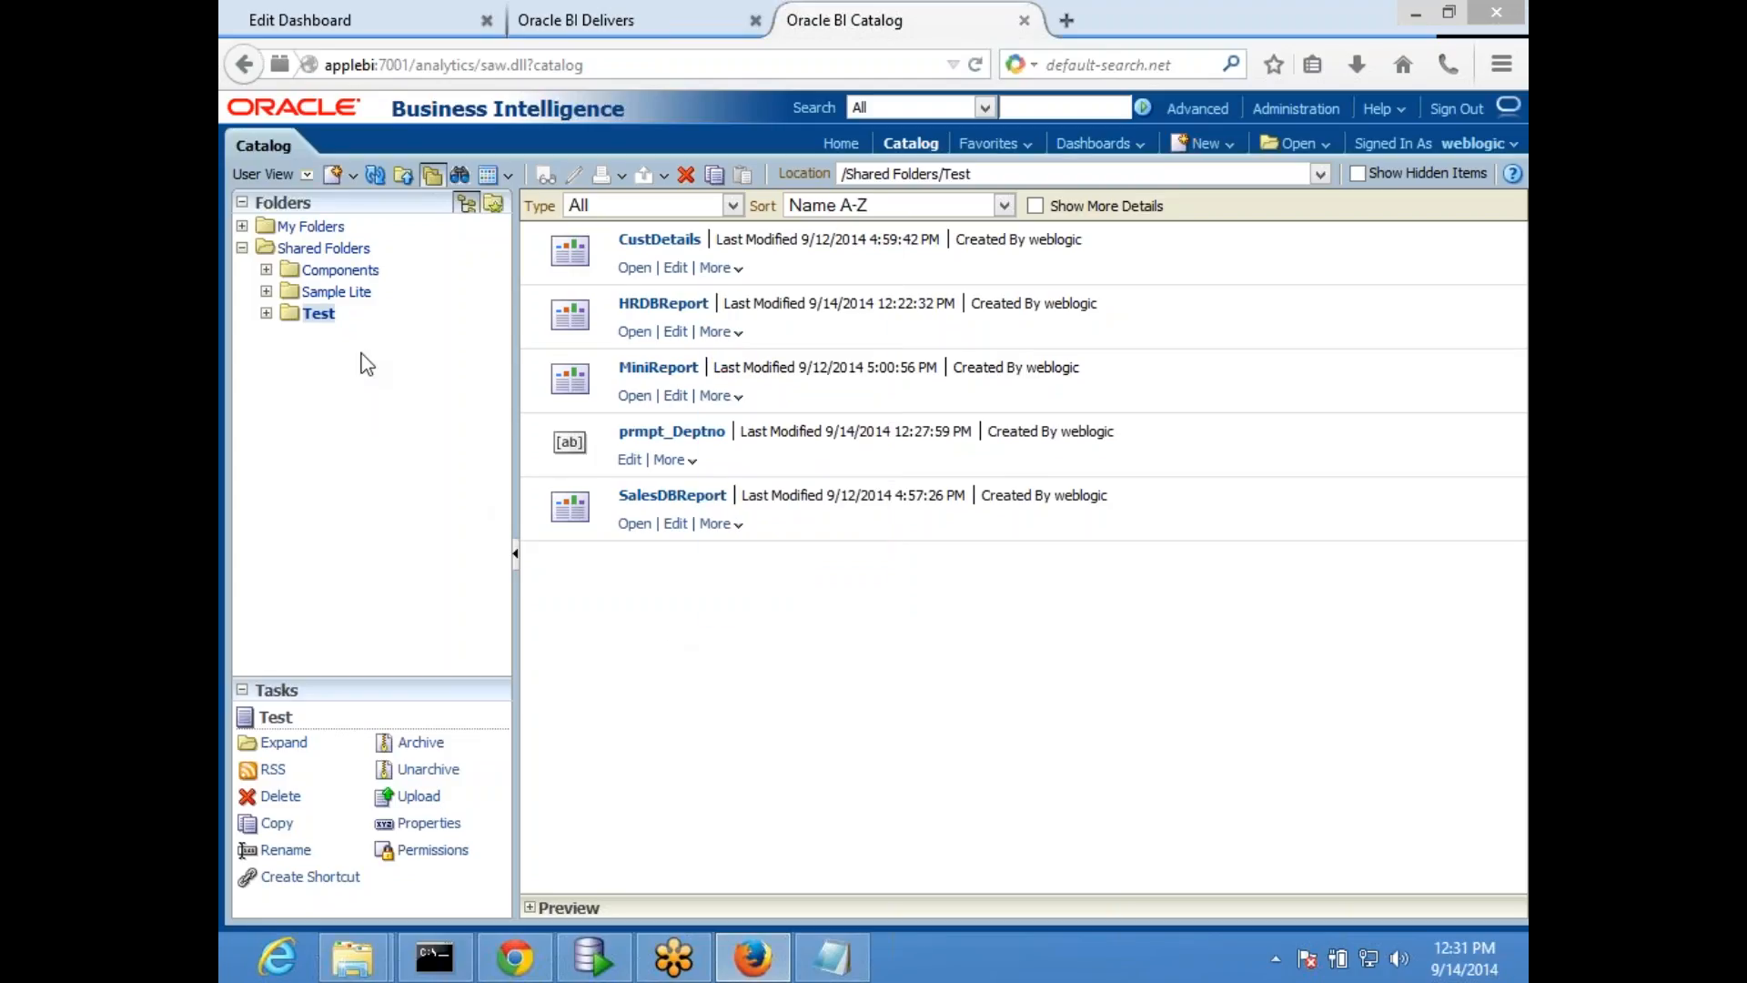
{"action": "left_click", "coordinate": [739, 270]}
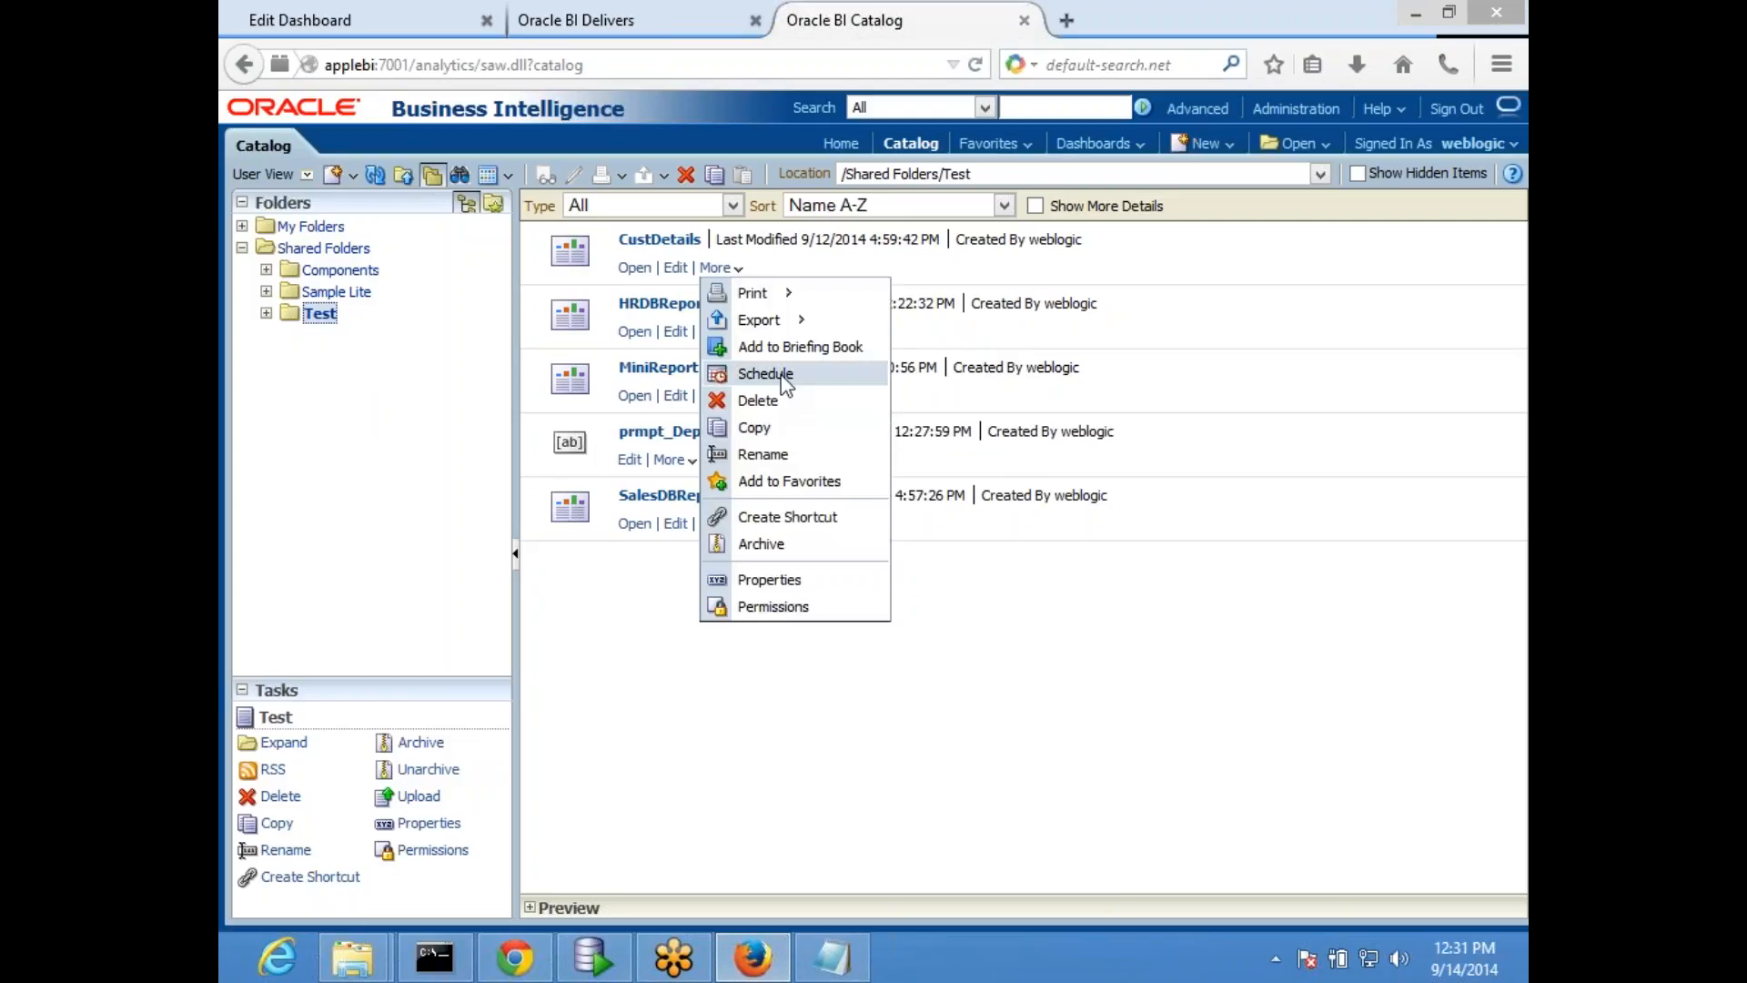
{"action": "left_click", "coordinate": [797, 374]}
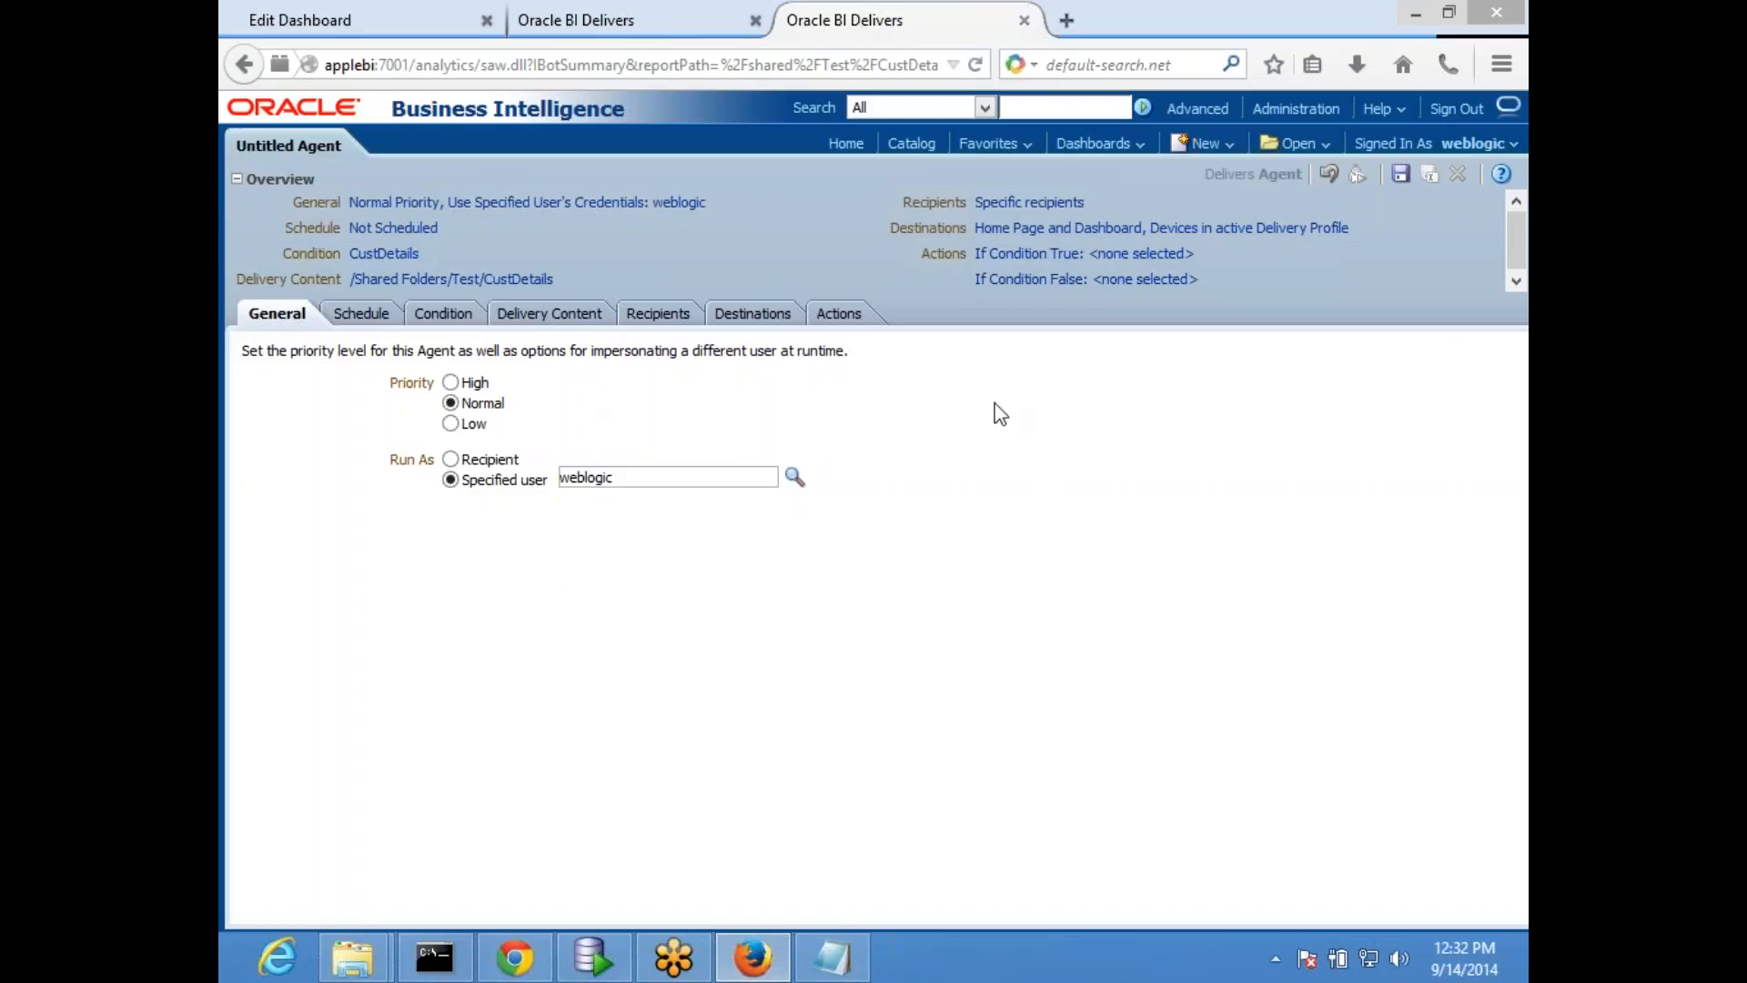
- Compare the overview of the blank agent with that of the agent created for the CustDetails report
{"action": "left_click", "coordinate": [583, 23]}
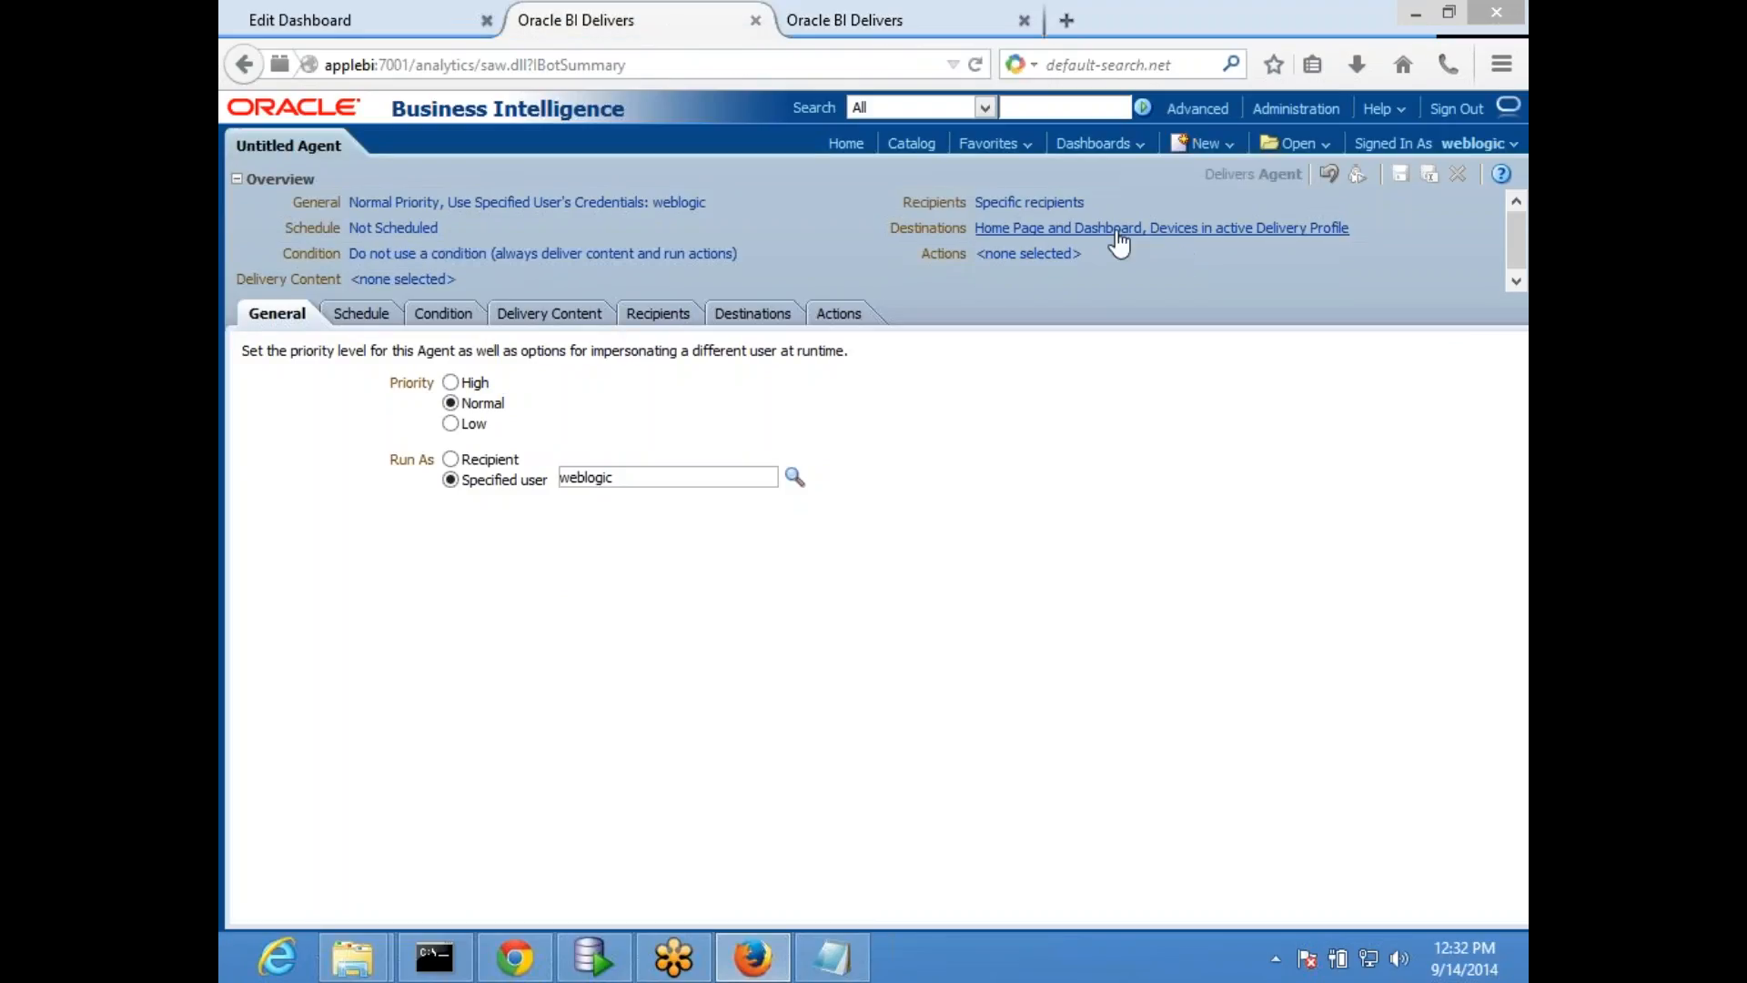
{"action": "left_click", "coordinate": [1202, 143]}
{"action": "left_click", "coordinate": [1218, 496]}
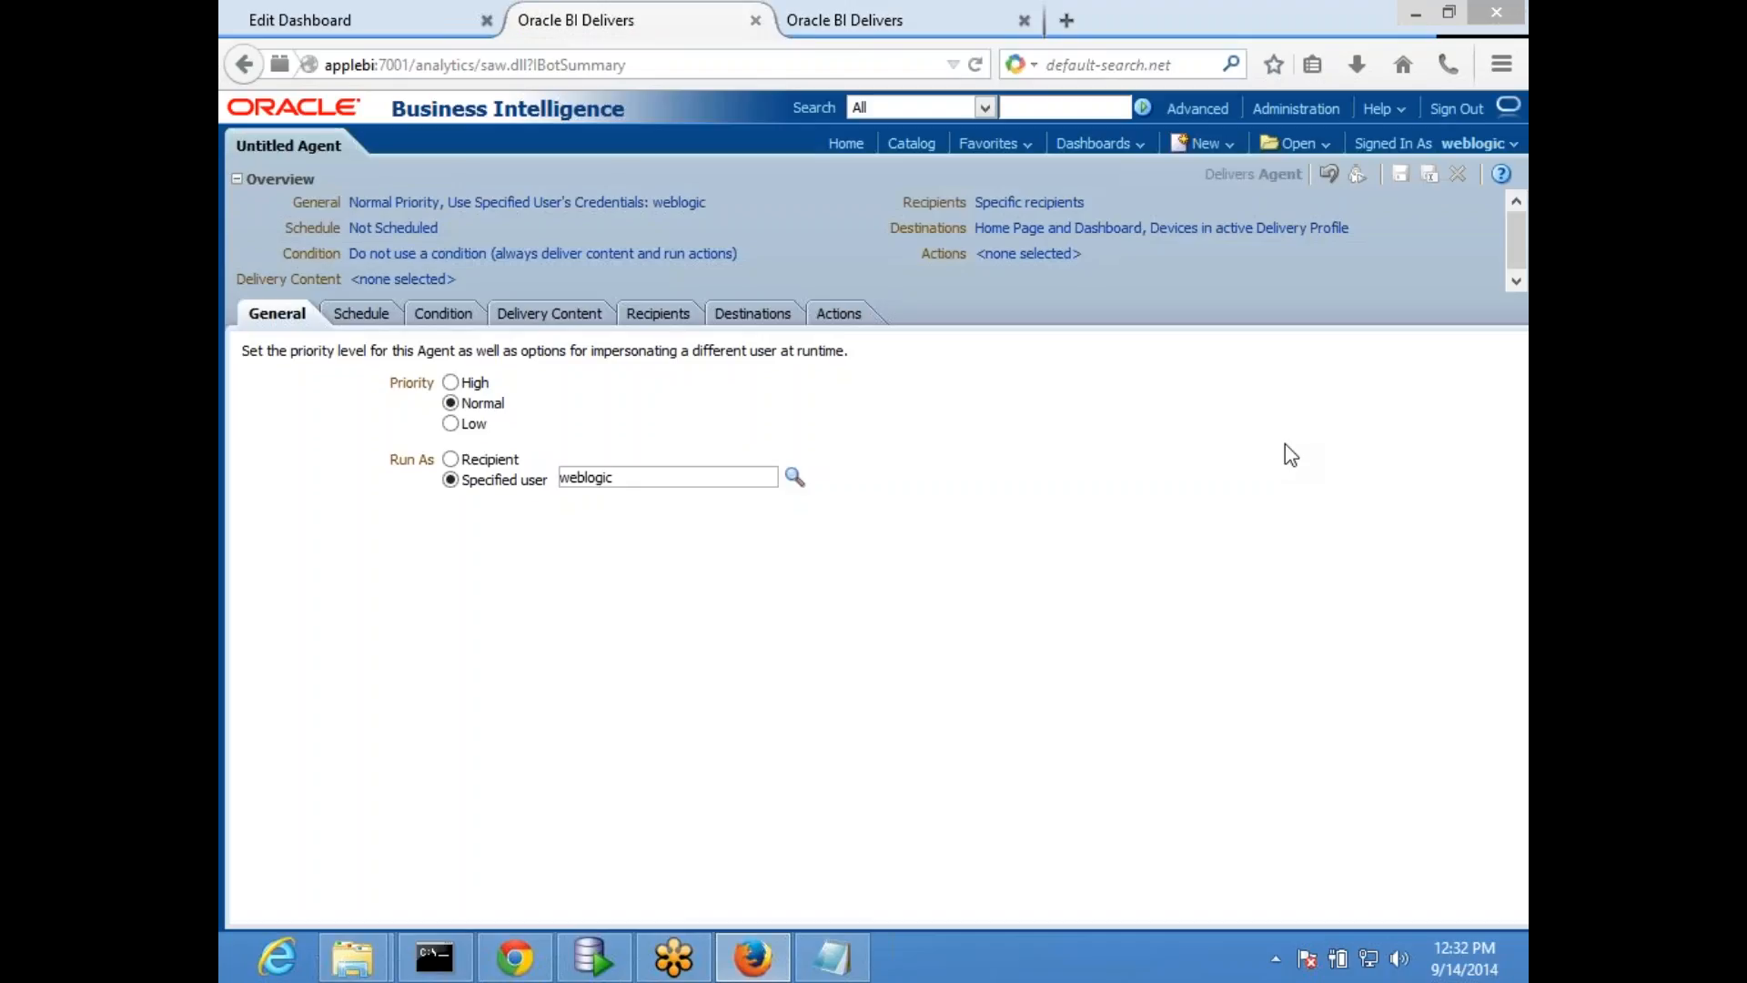
{"action": "left_click", "coordinate": [910, 20]}
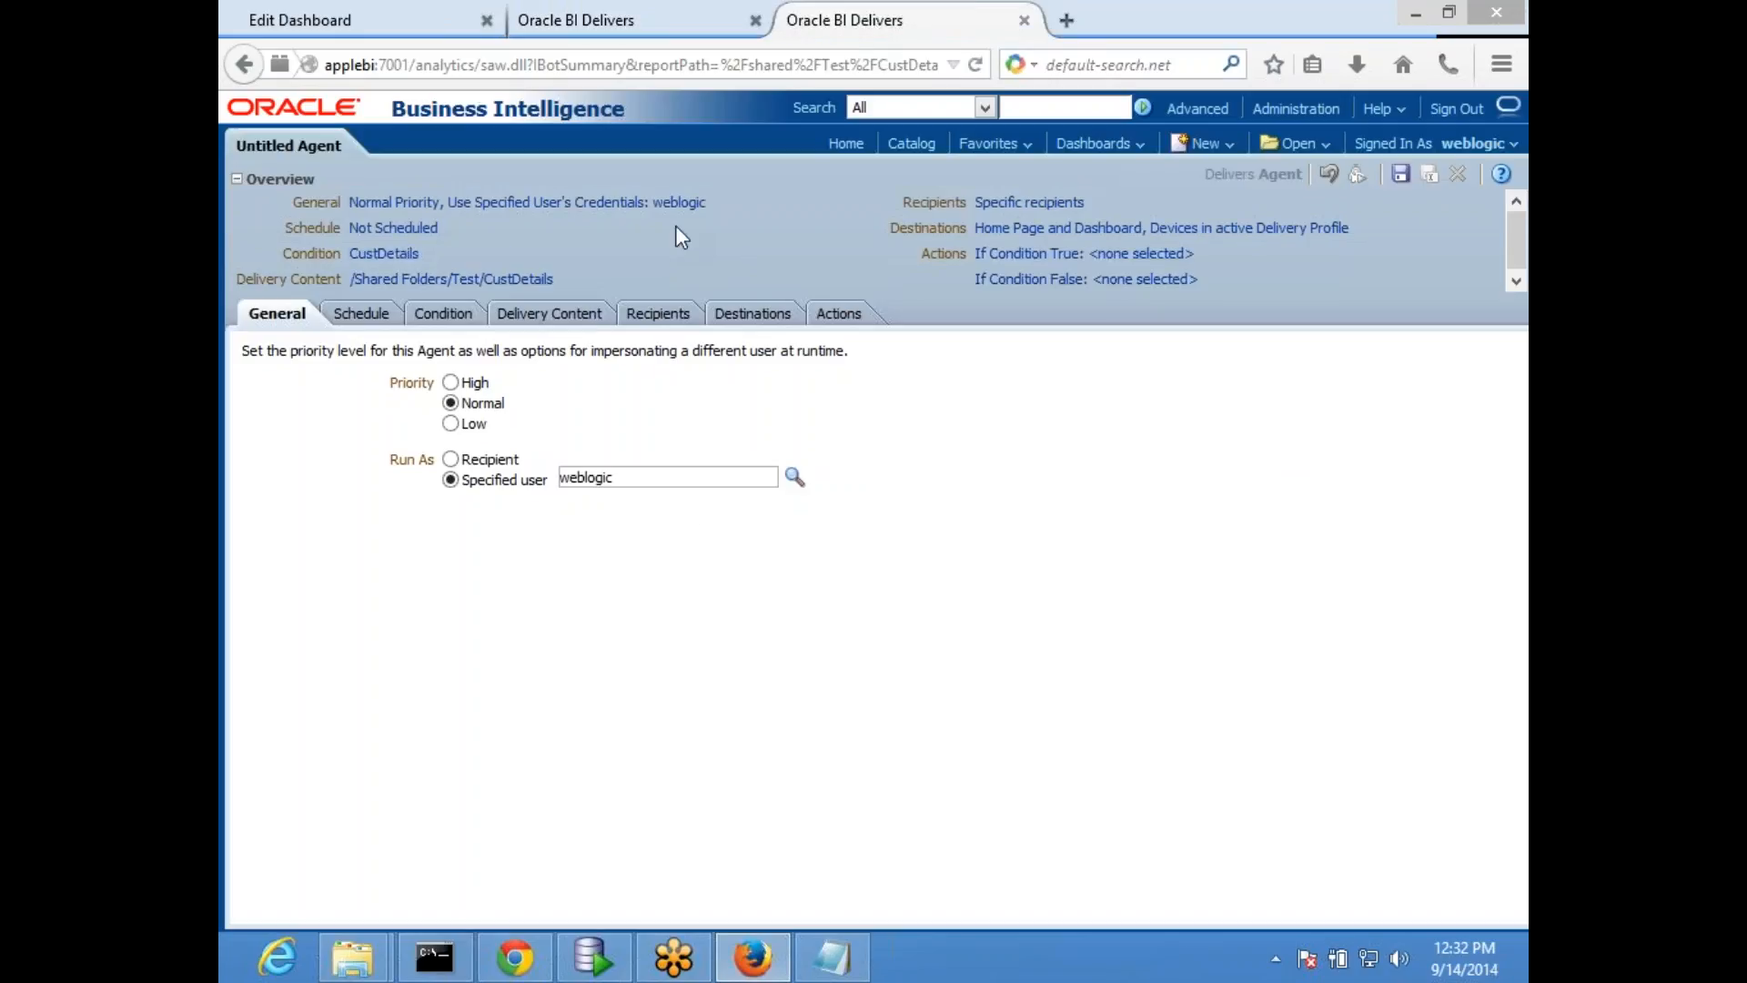
{"action": "left_click", "coordinate": [582, 19]}
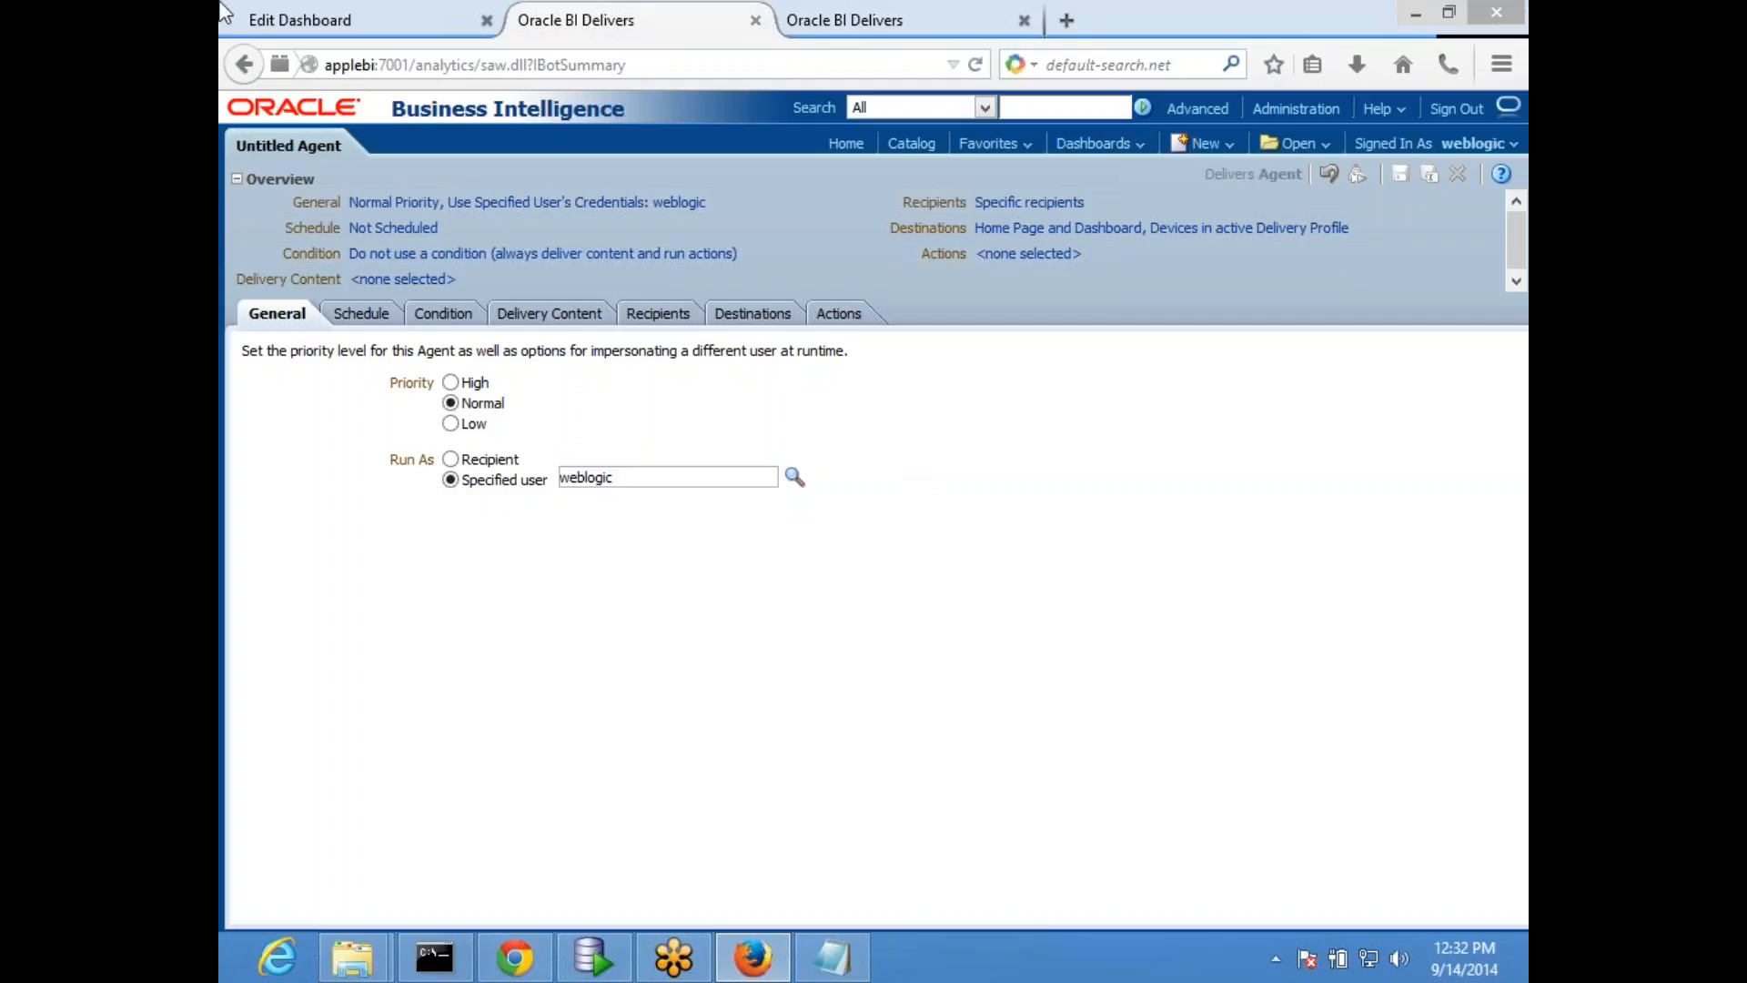
{"action": "left_click", "coordinate": [854, 30]}
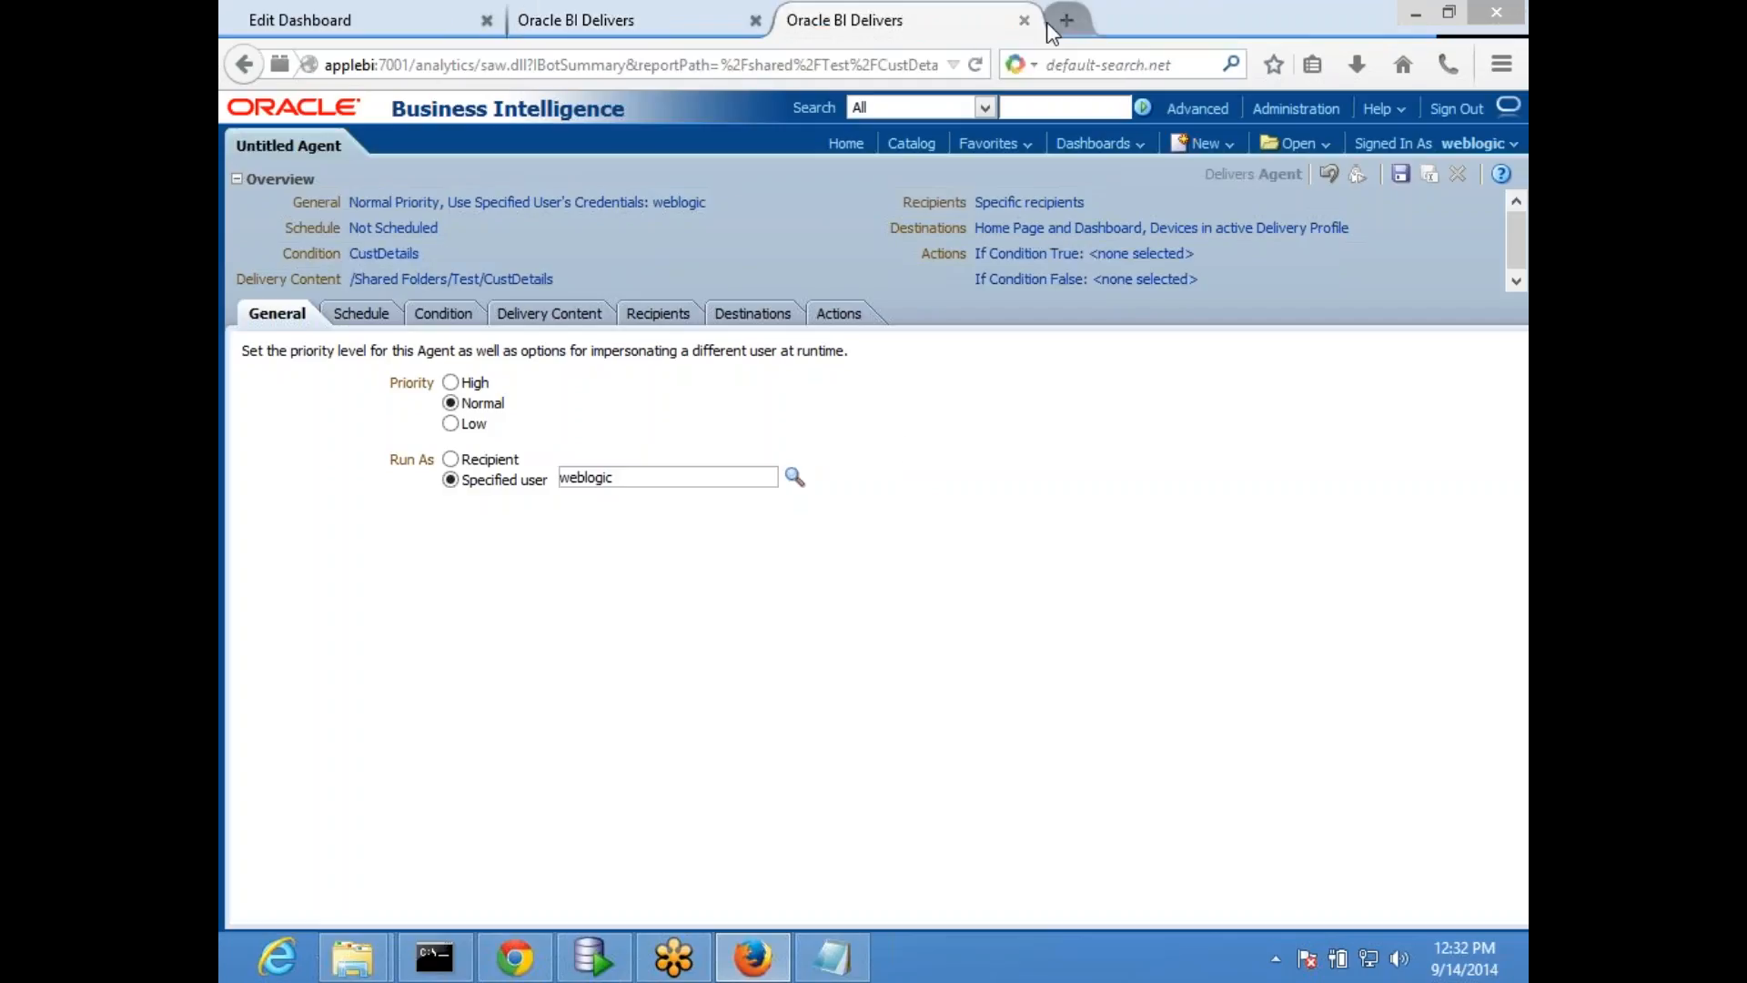
- Start a new analysis on the HRAnalytics subject area
{"action": "left_click", "coordinate": [1207, 150]}
{"action": "left_click", "coordinate": [1224, 211]}
{"action": "left_click", "coordinate": [1168, 214]}
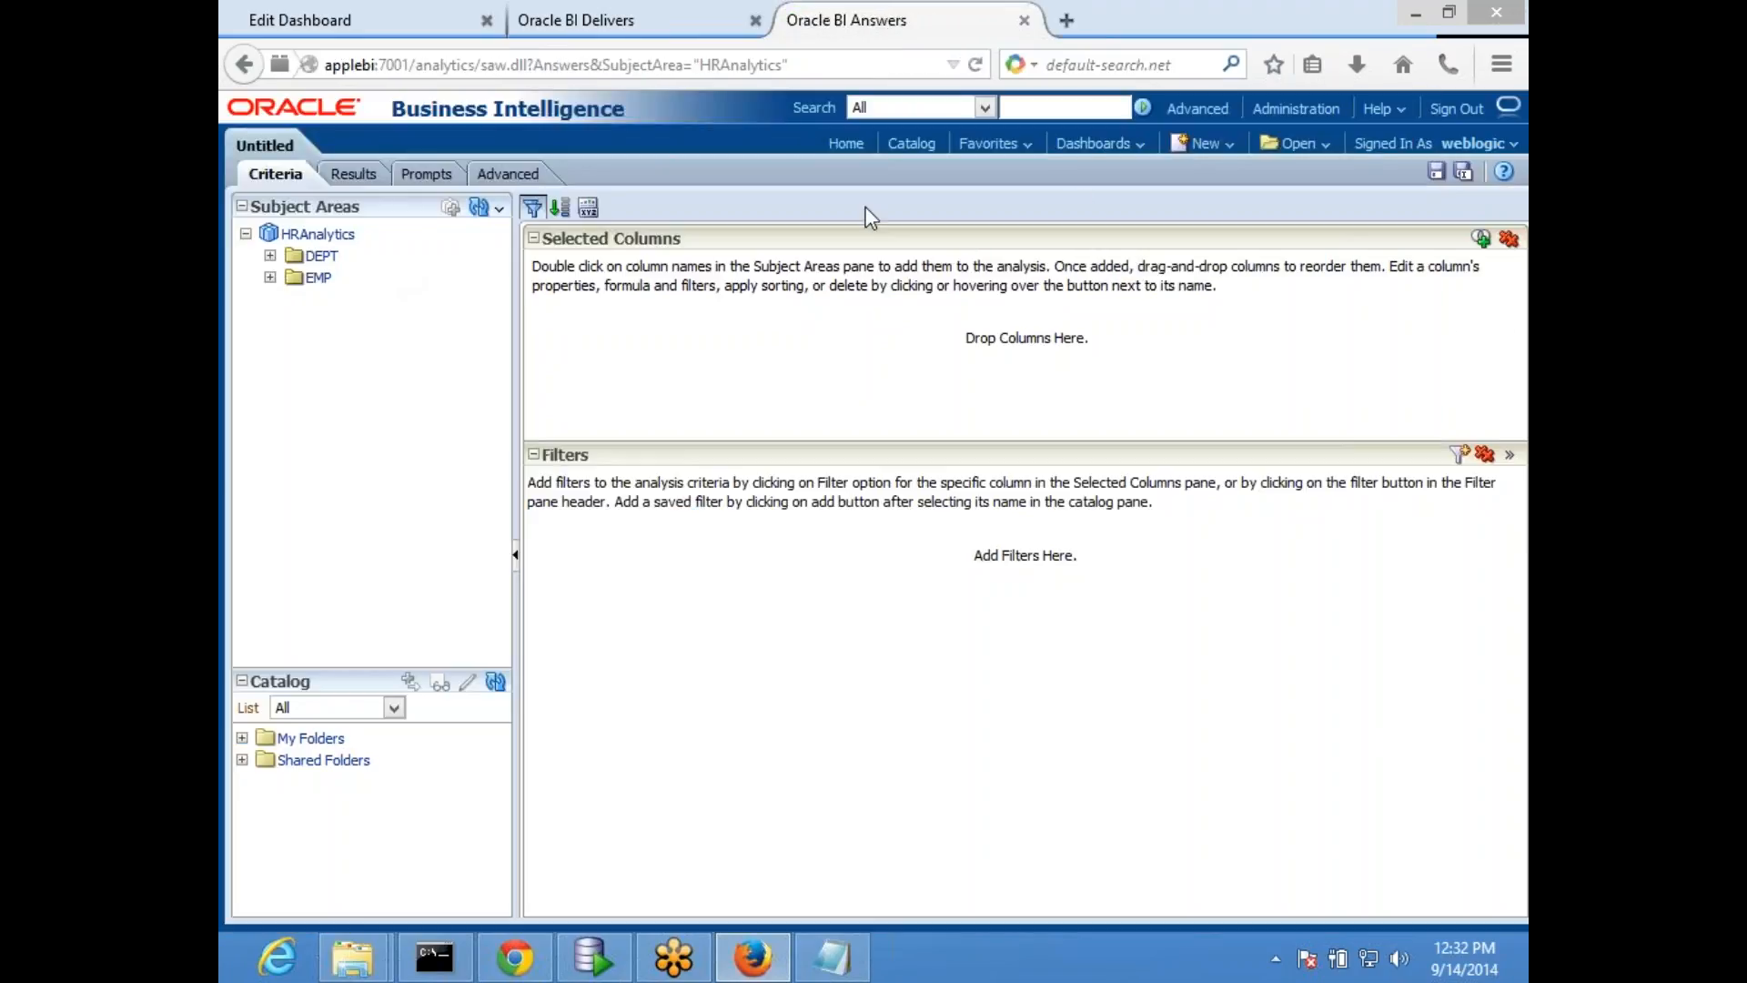
{"action": "left_click", "coordinate": [1204, 143]}
{"action": "left_click", "coordinate": [1216, 208]}
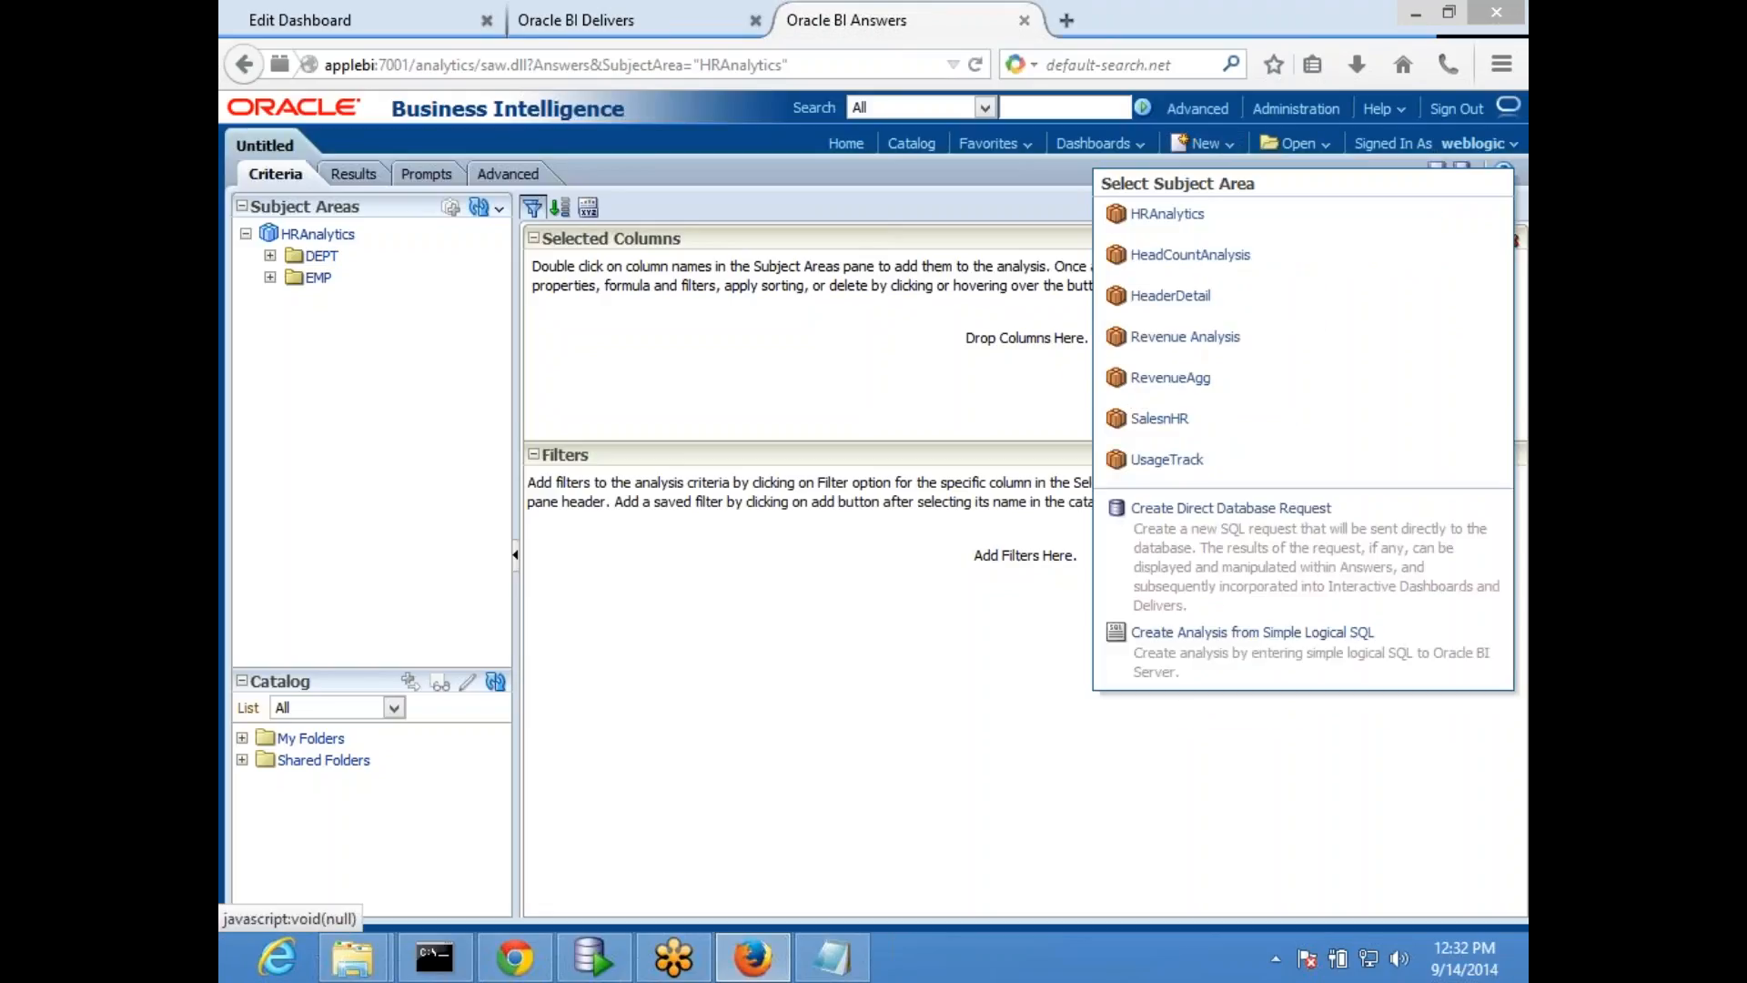
{"action": "left_click", "coordinate": [1168, 215]}
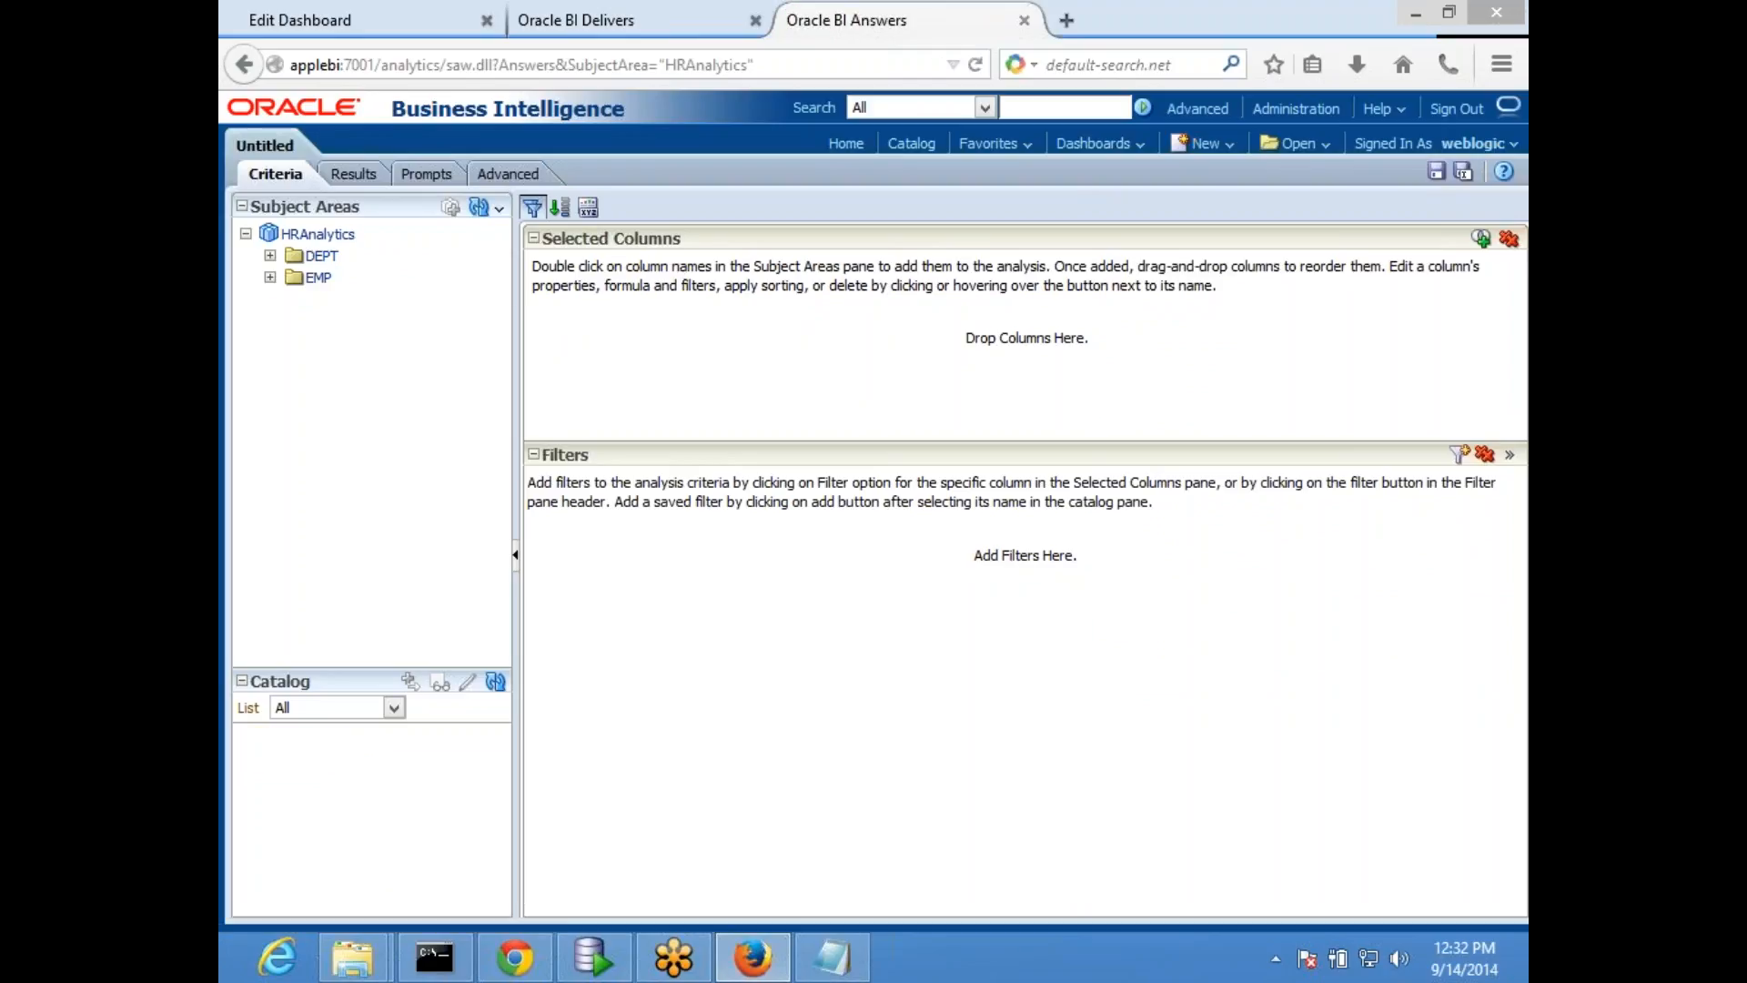
- Add the DEPTNO and DNAME columns from the DEPT folder to the analysis criteria
{"action": "left_click", "coordinate": [270, 257]}
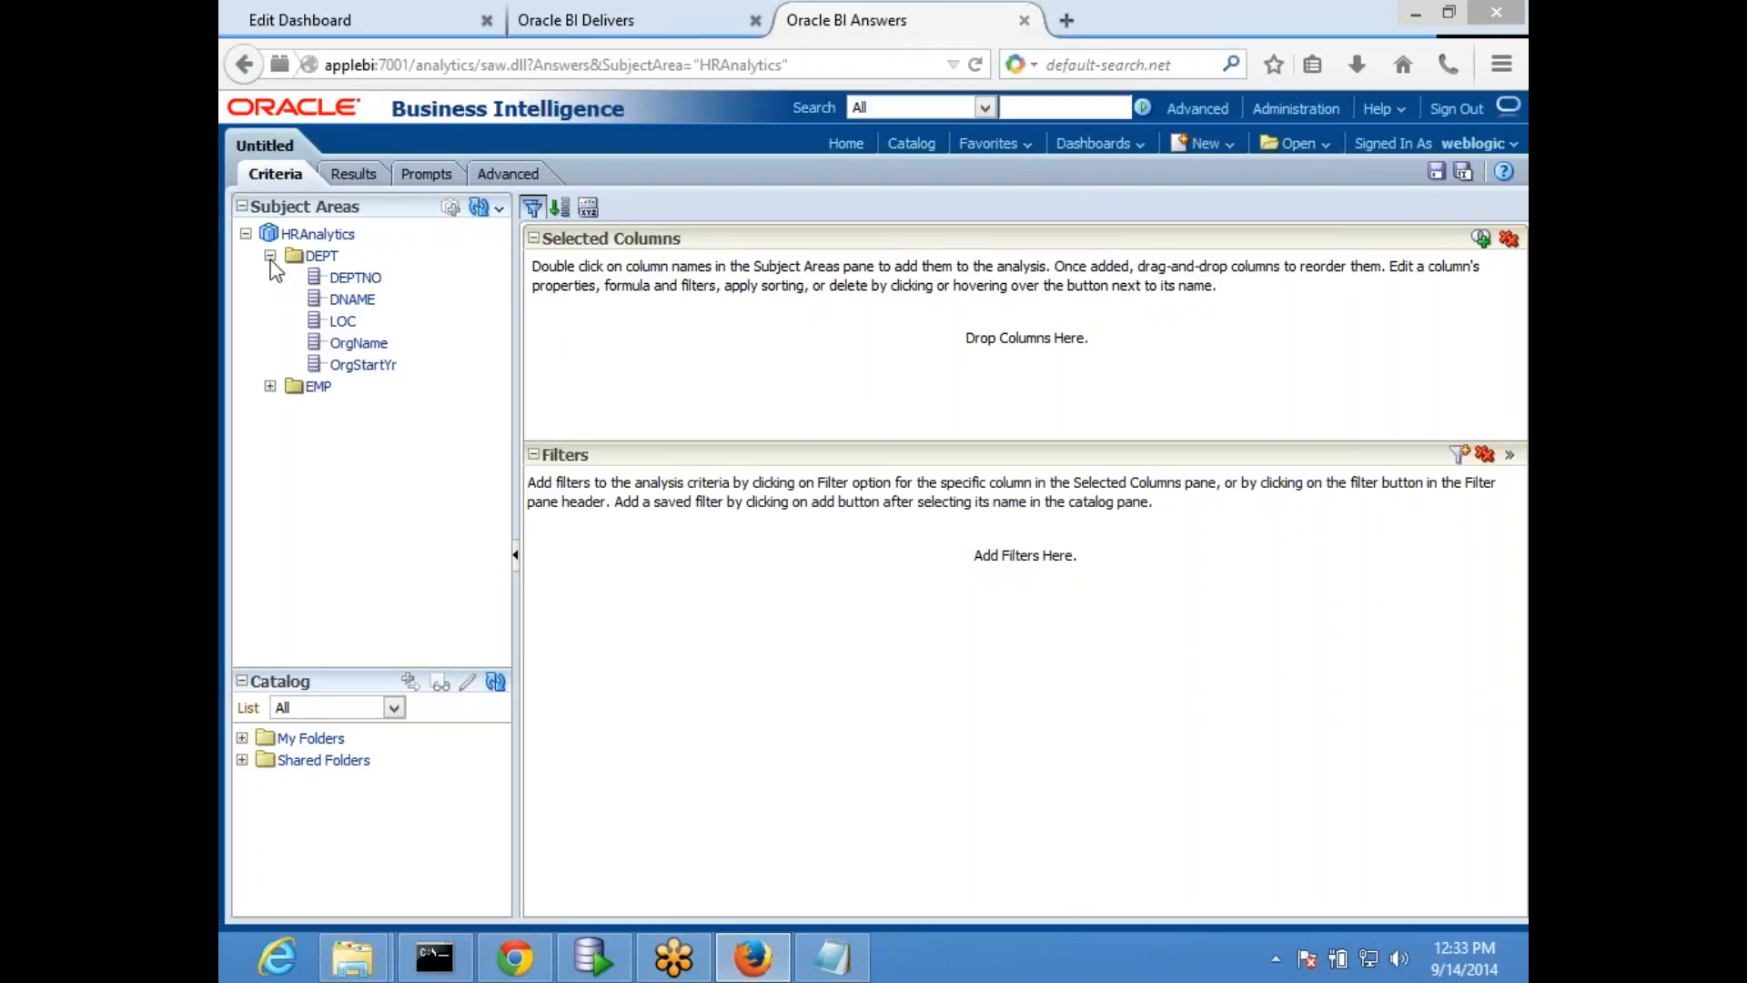
{"action": "double_click", "coordinate": [359, 278]}
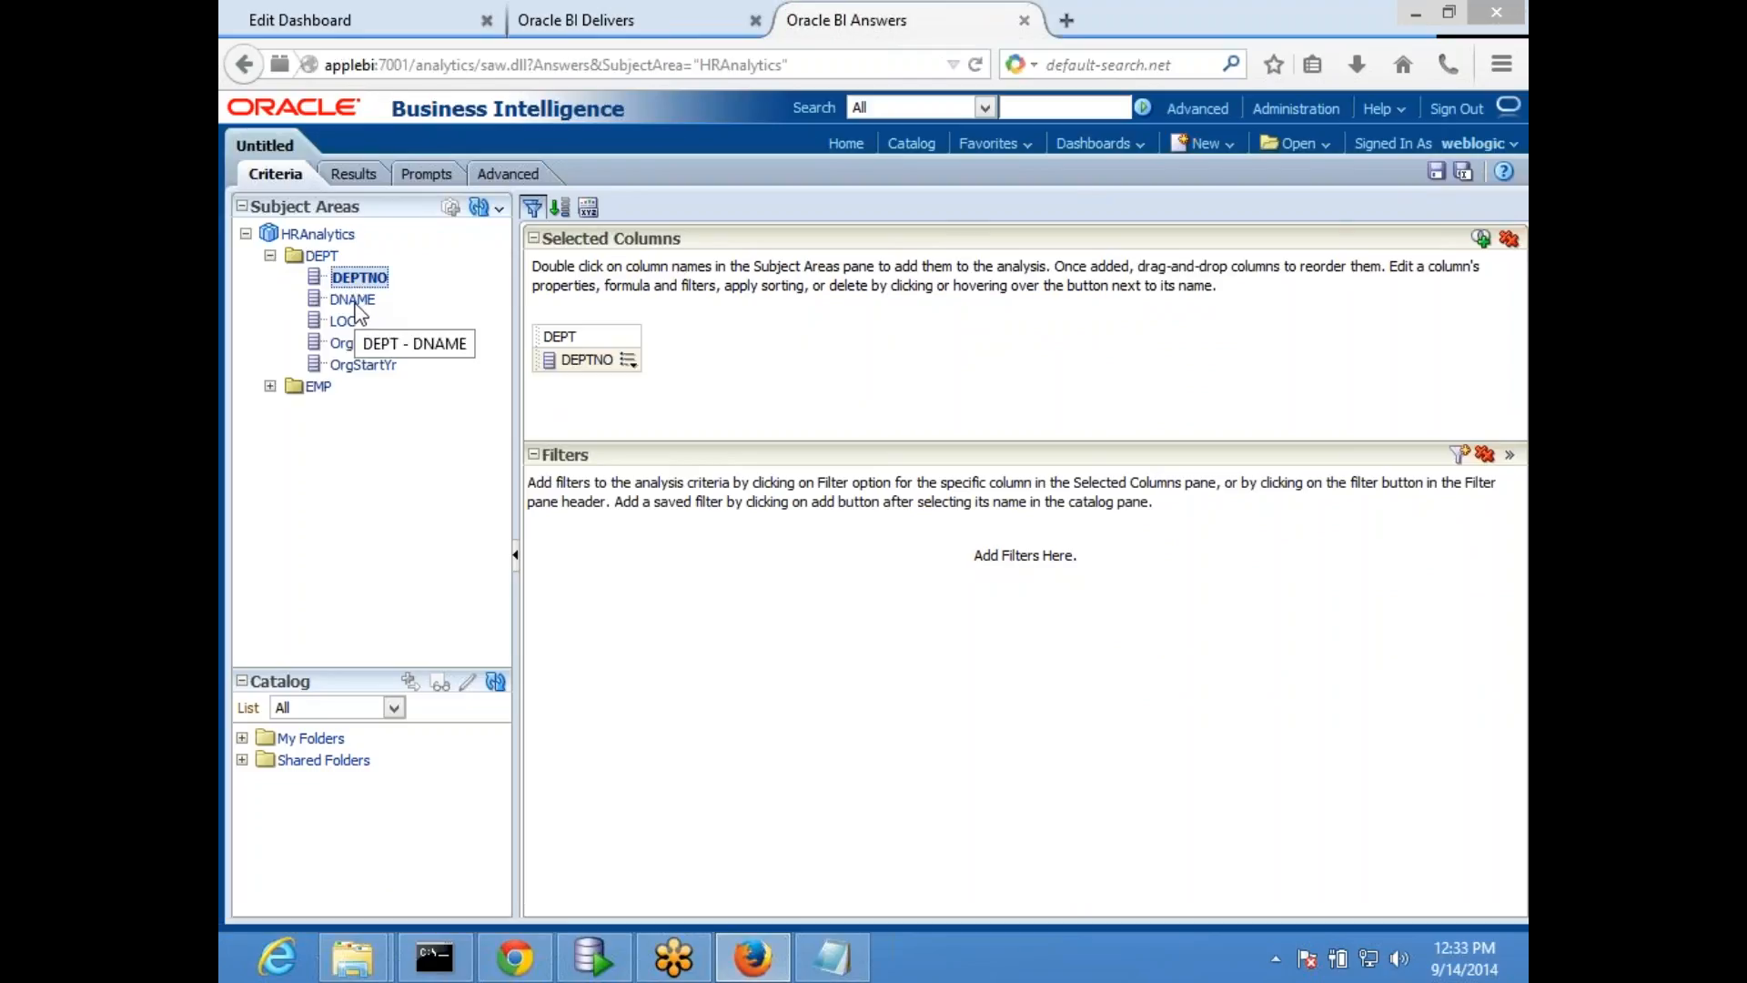
{"action": "double_click", "coordinate": [356, 301]}
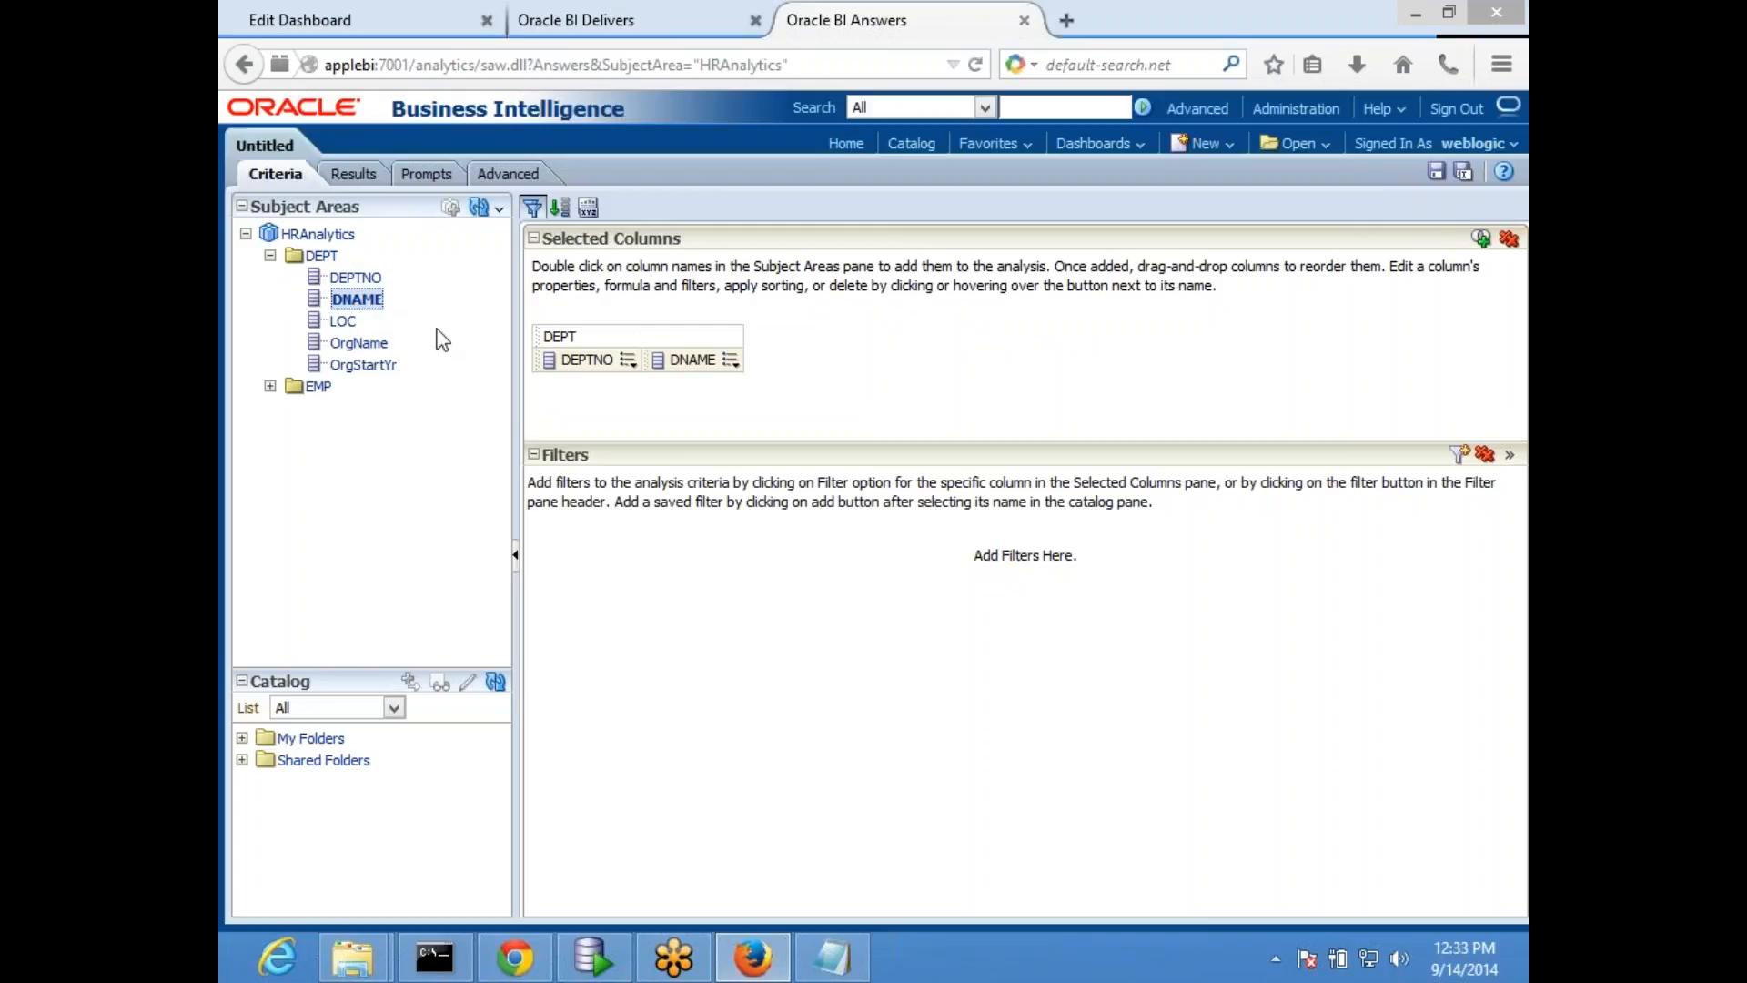
- Replace the DNAME column's formula with the text constant 'user_america'
{"action": "left_click", "coordinate": [730, 361]}
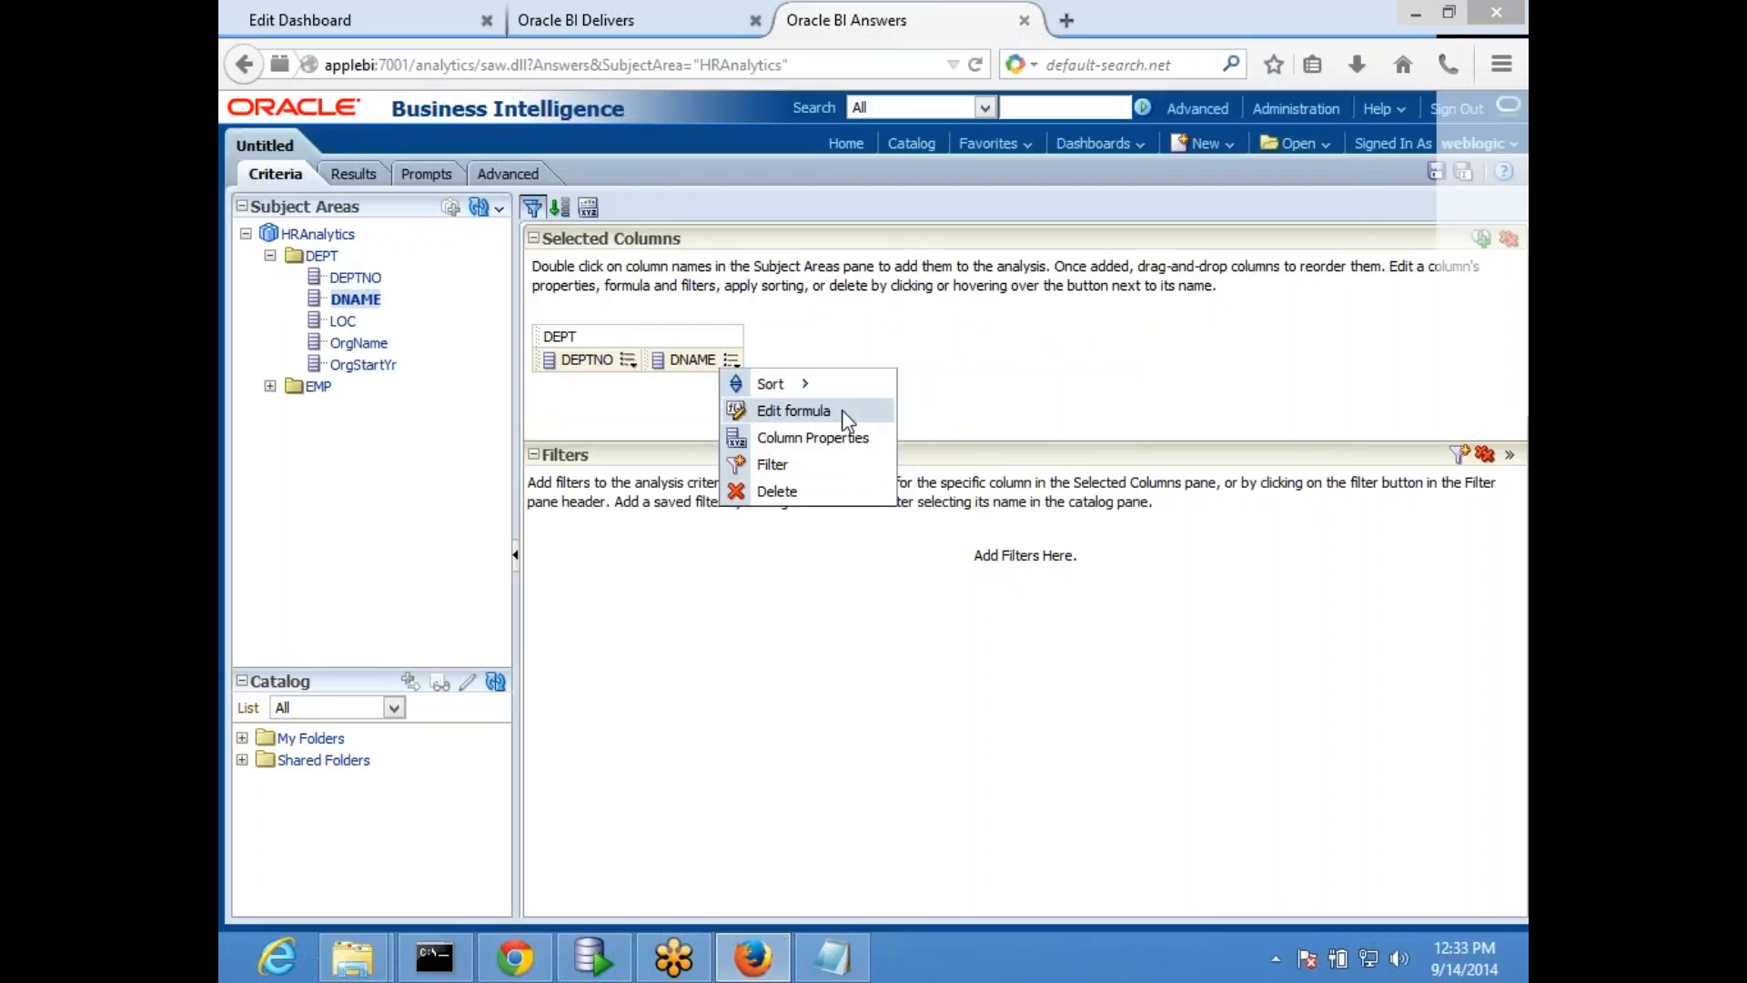
{"action": "left_click", "coordinate": [842, 412]}
{"action": "type", "text": "'"}
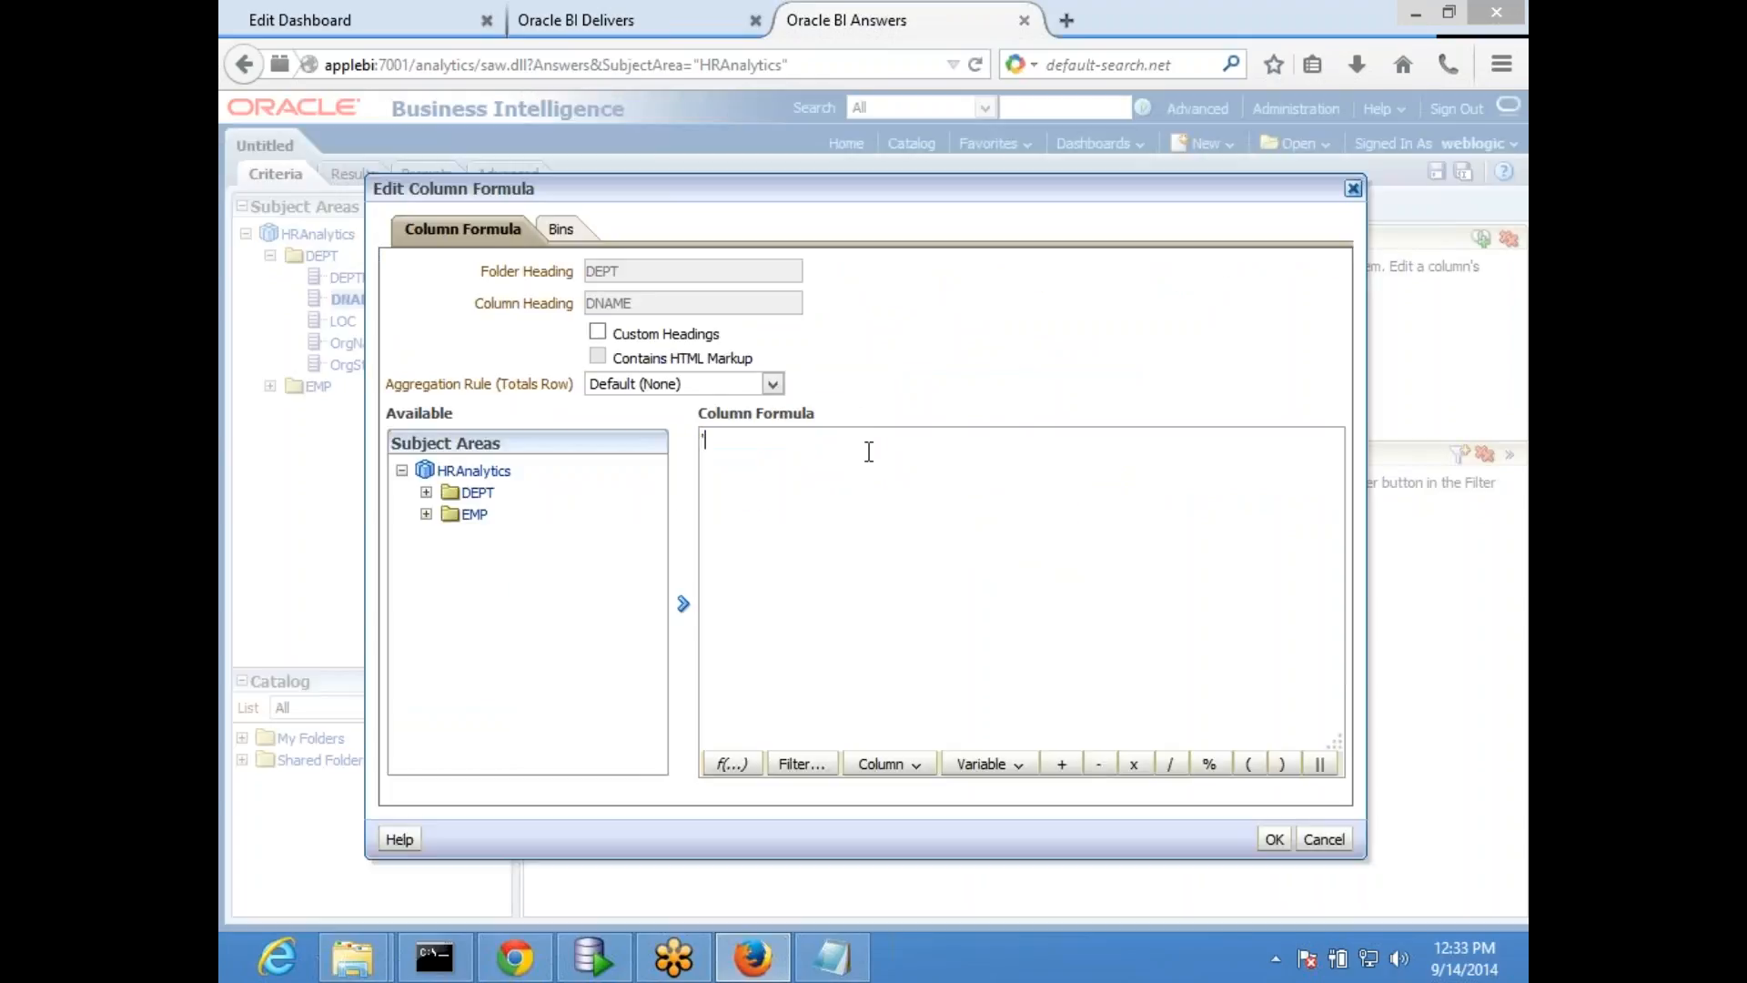
{"action": "type", "text": "user_america'"}
{"action": "key", "text": "ctrl+a"}
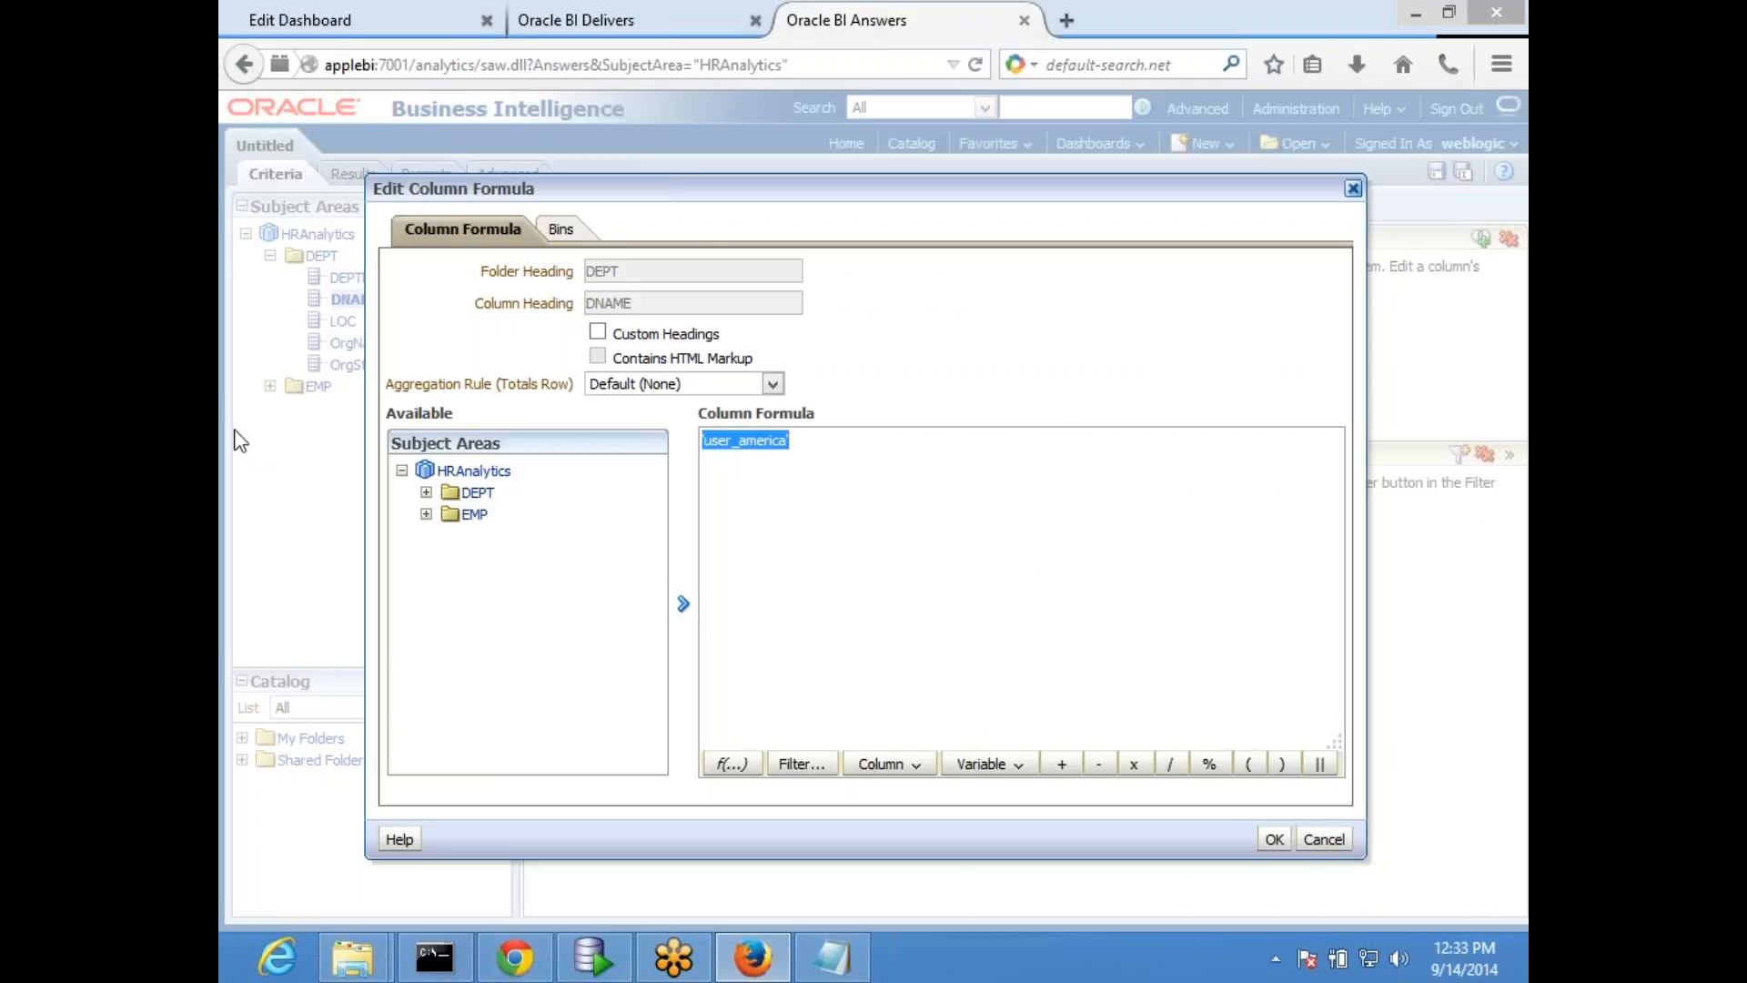
{"action": "left_click", "coordinate": [1274, 838]}
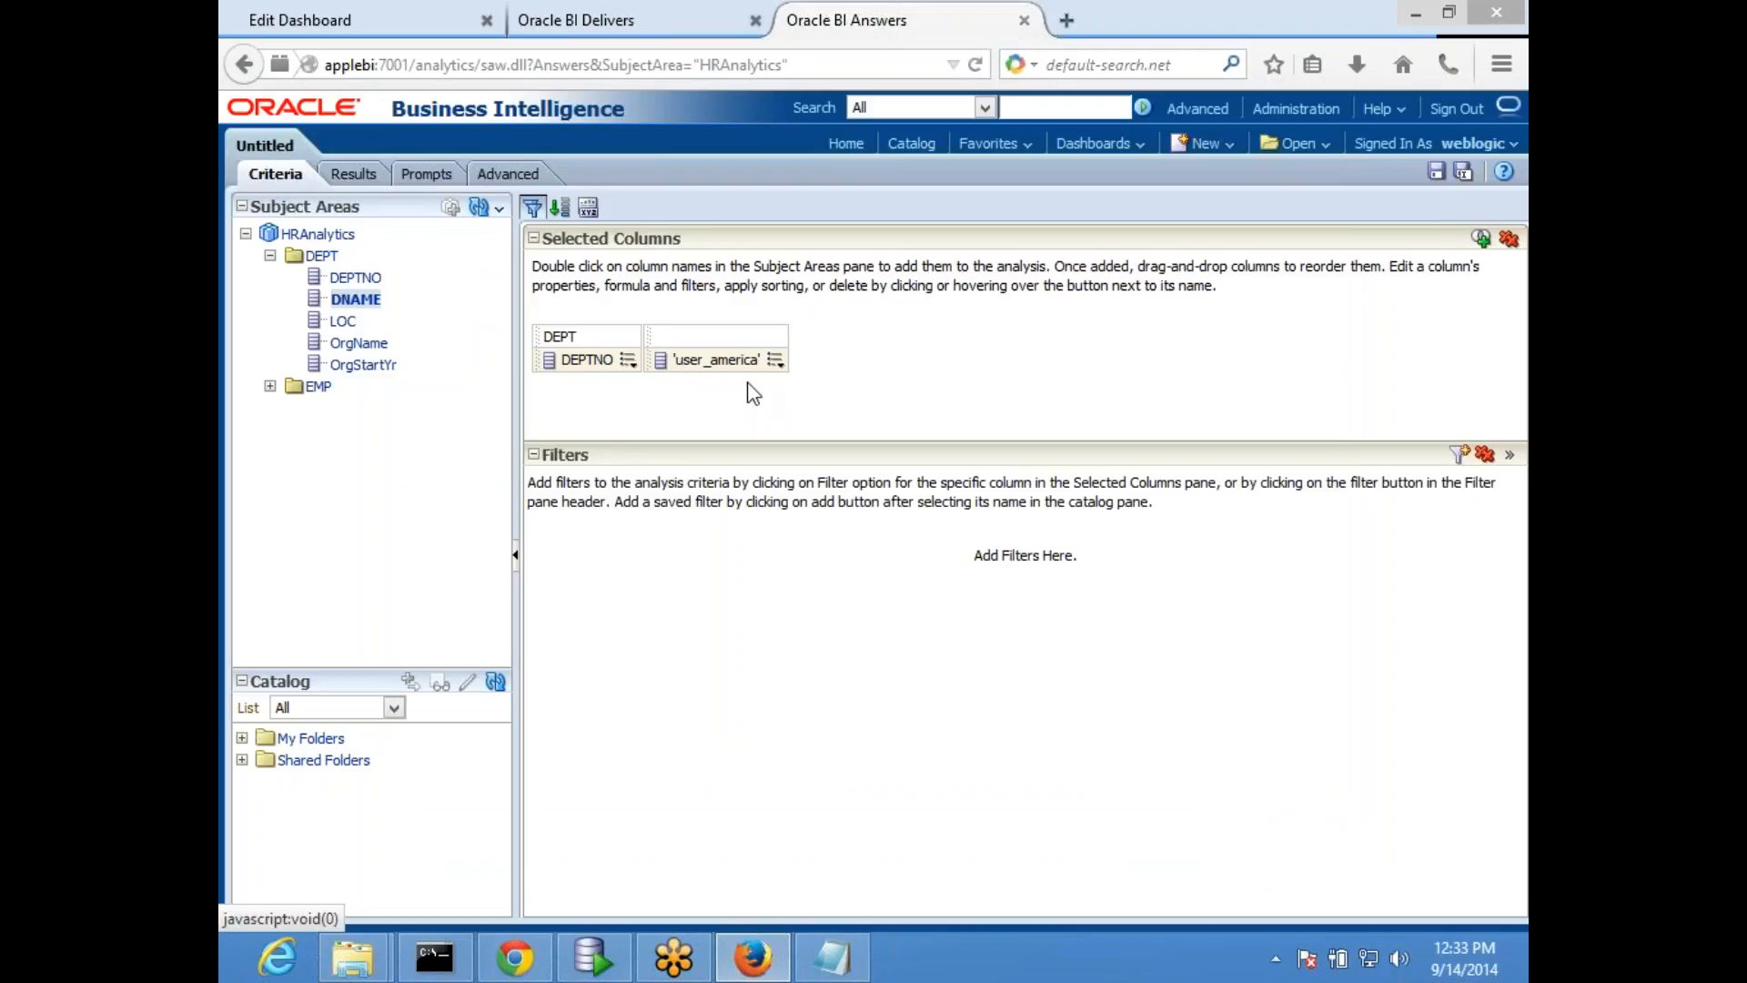
- Save the analysis as AgentCond in /Shared Folders/Test
{"action": "left_click", "coordinate": [775, 361]}
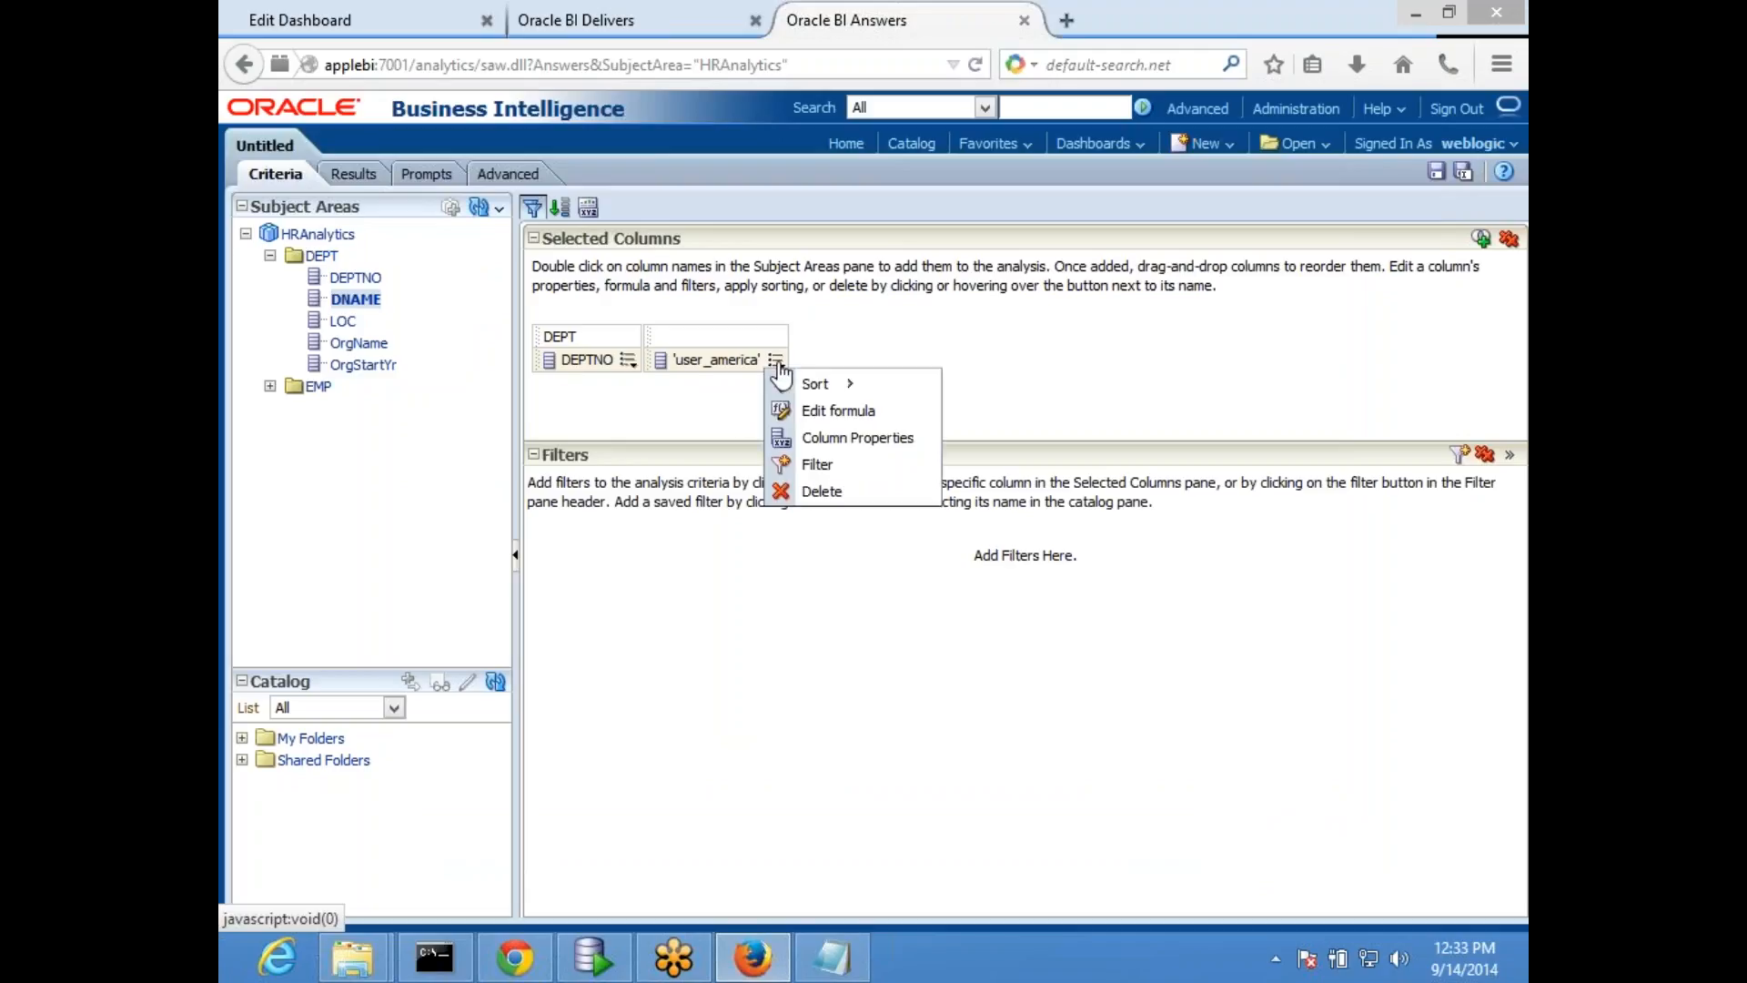
{"action": "left_click", "coordinate": [831, 421]}
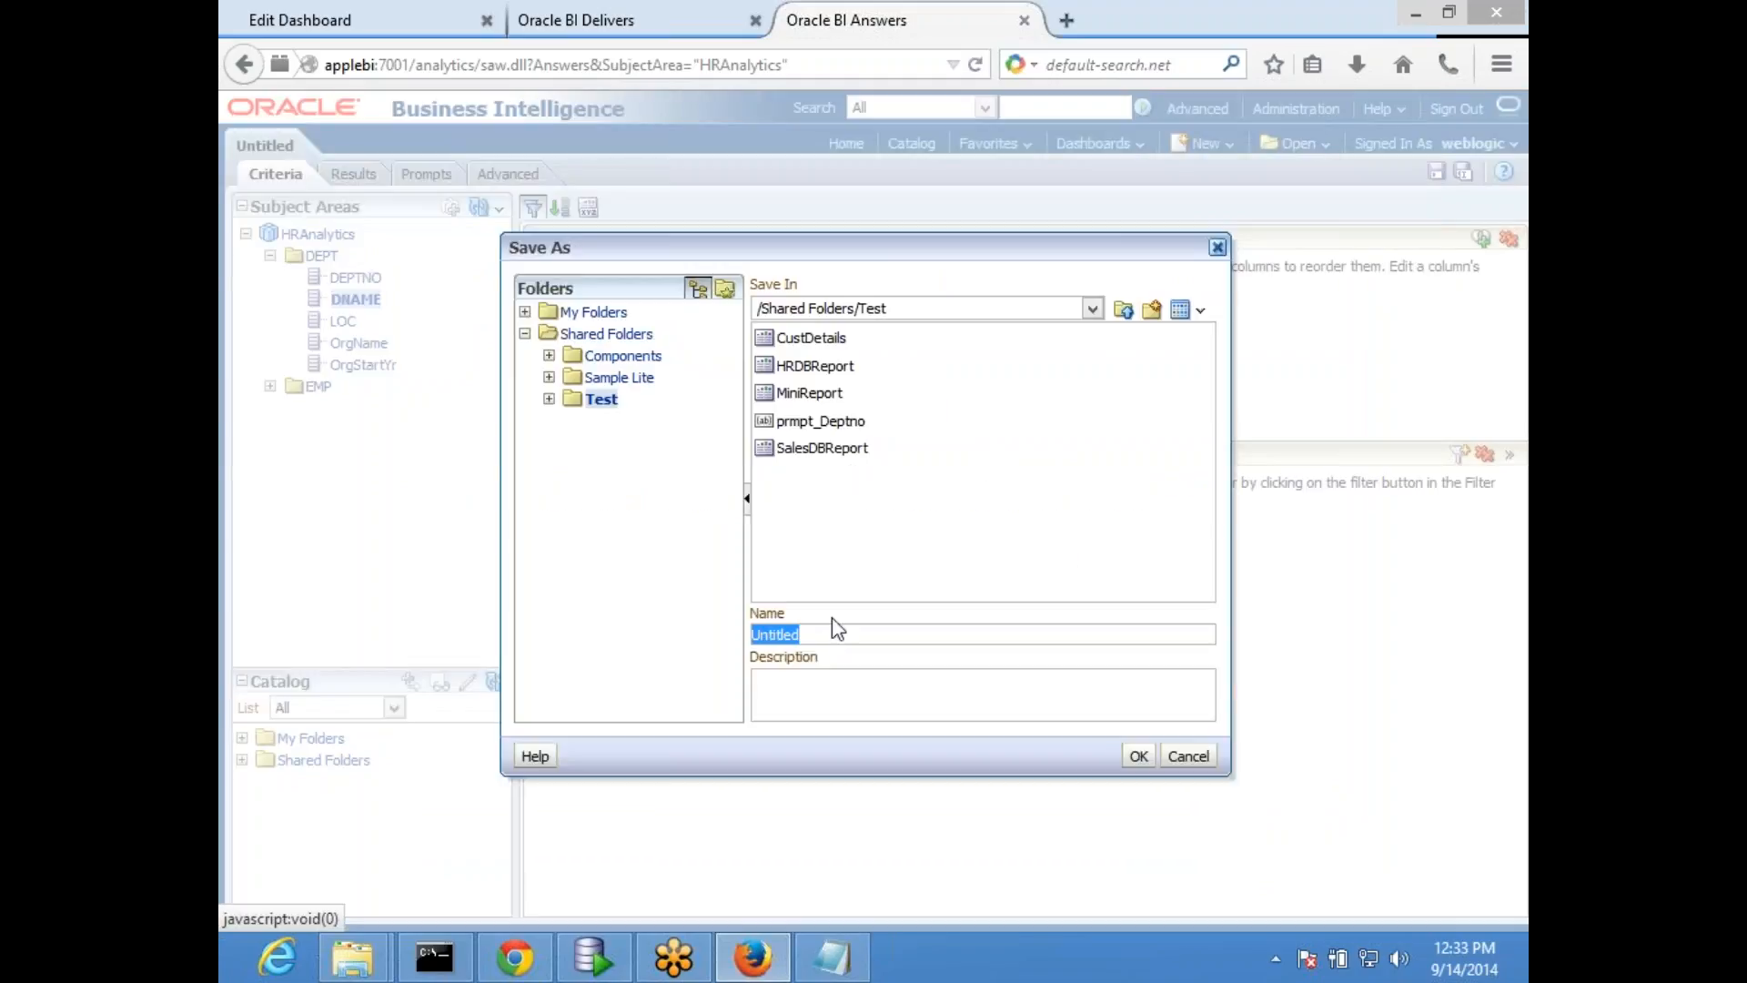
{"action": "type", "text": "AgentCond"}
{"action": "left_click", "coordinate": [1138, 755]}
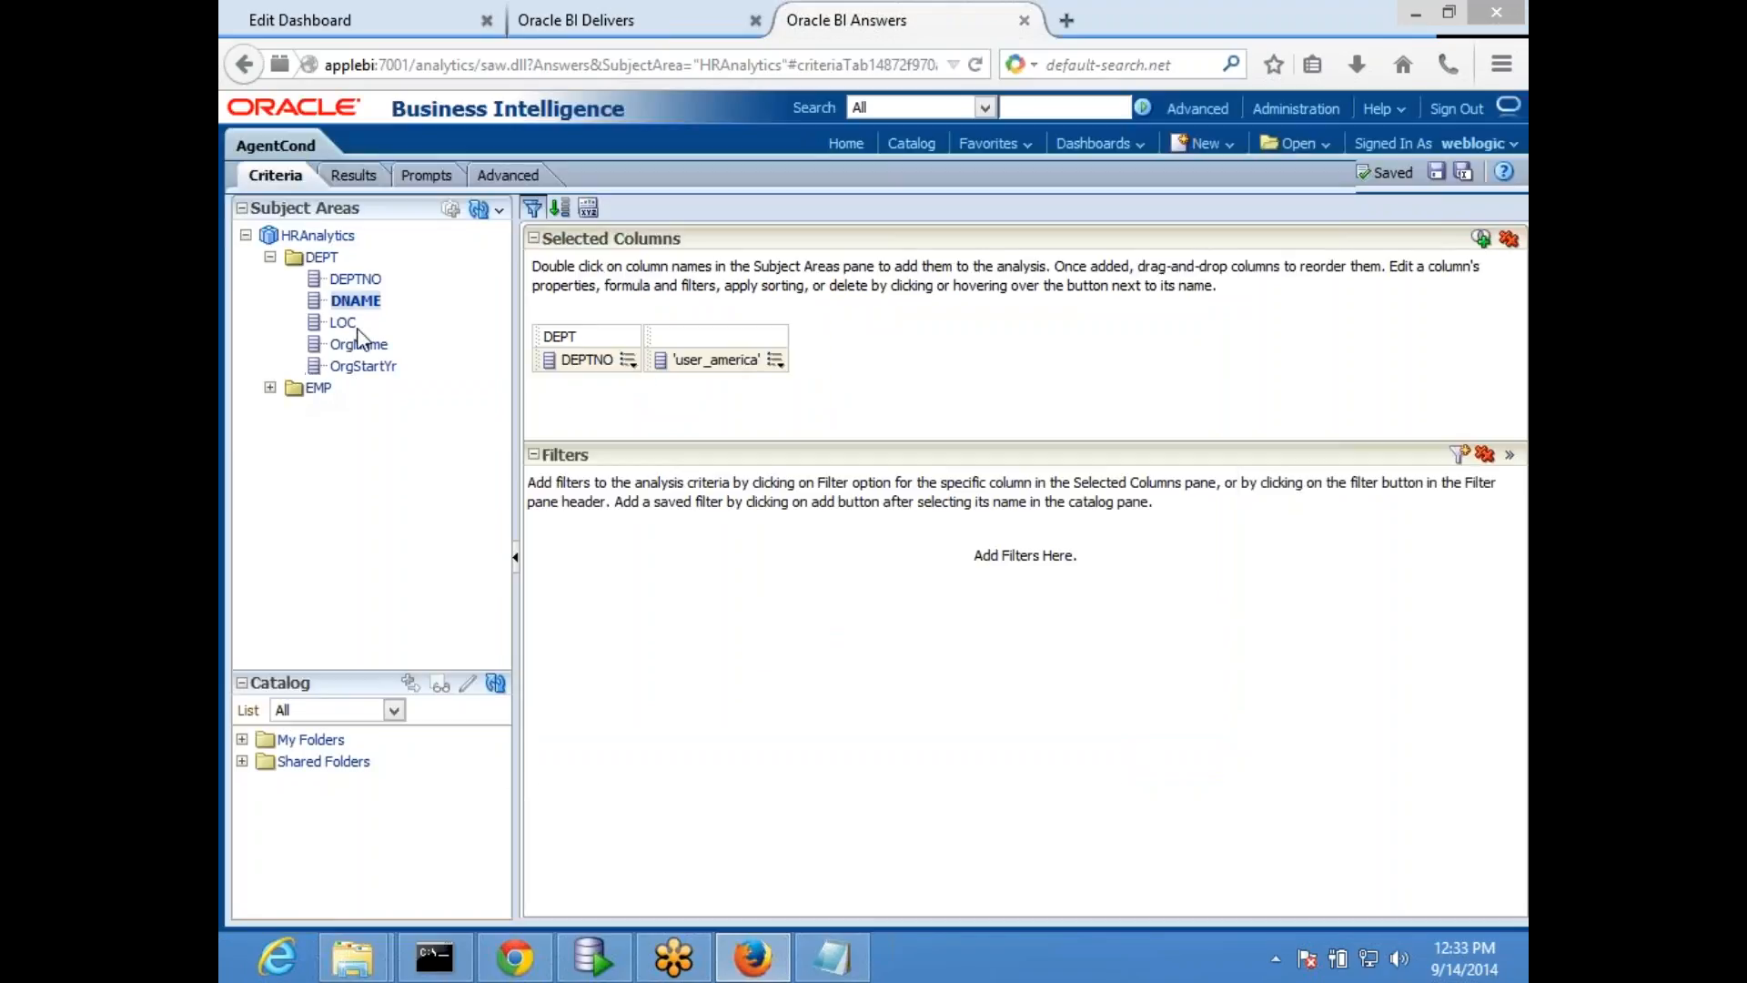
- Add a second DEPTNO column to the criteria and try to delete the duplicate
{"action": "double_click", "coordinate": [353, 280]}
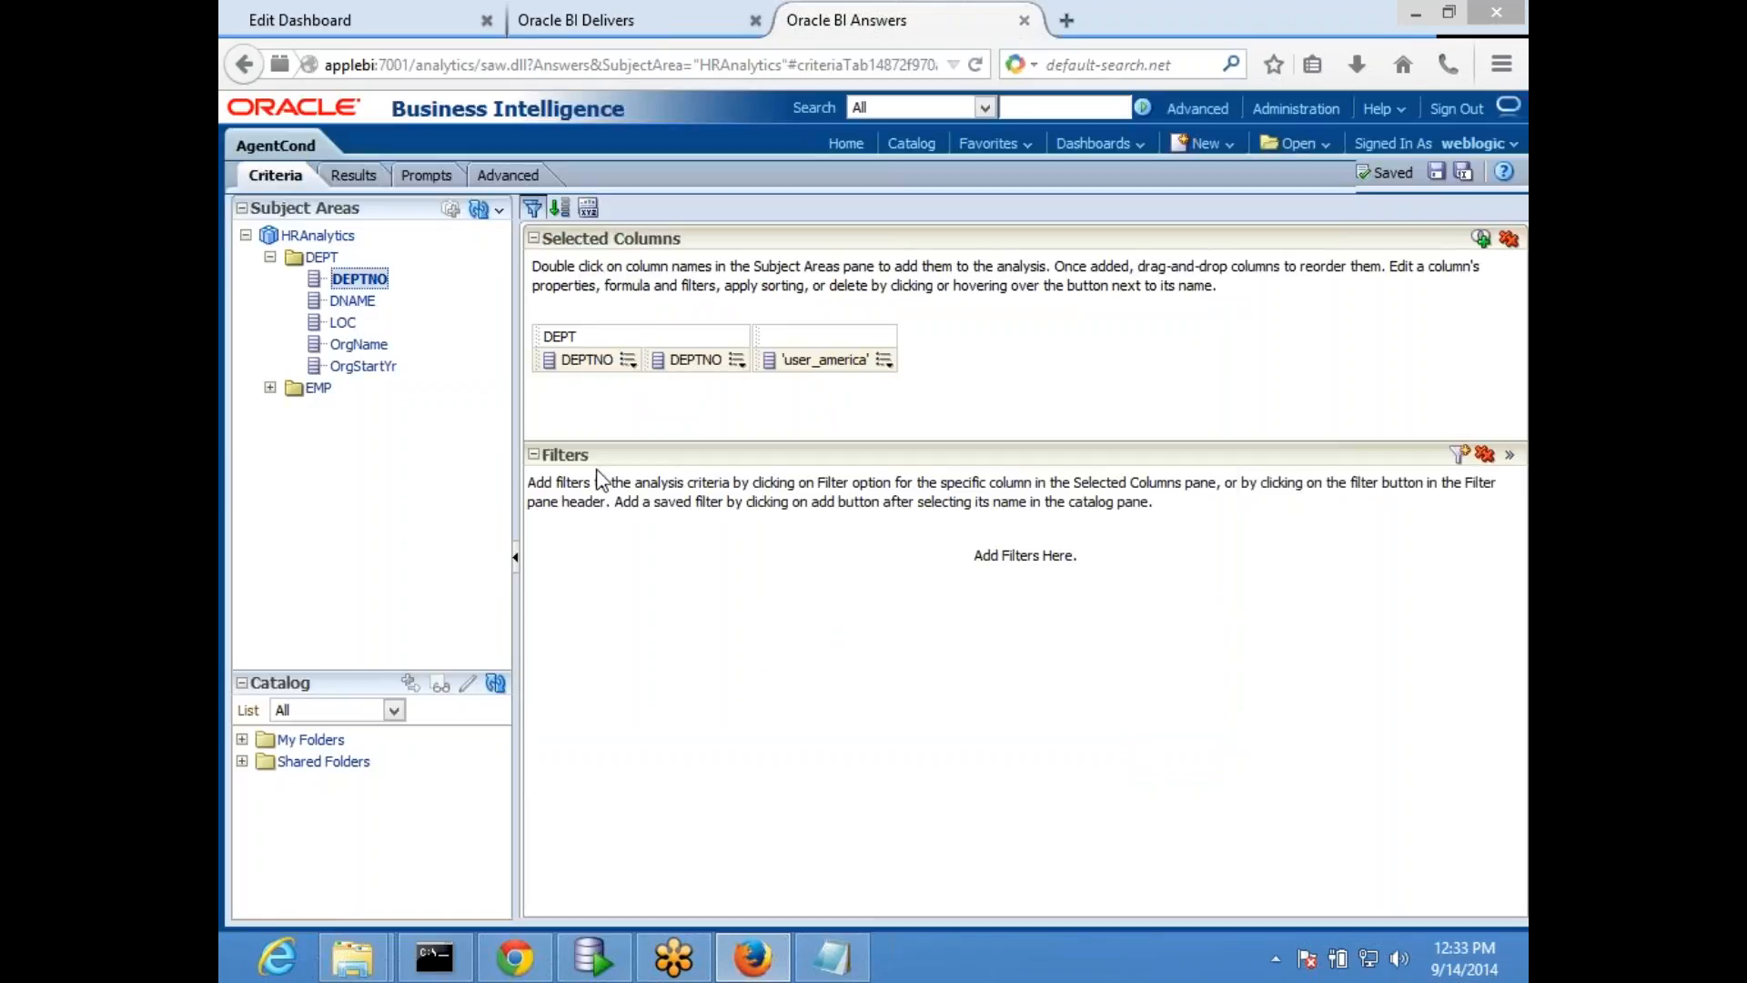
{"action": "left_click", "coordinate": [738, 361]}
{"action": "left_click", "coordinate": [769, 492]}
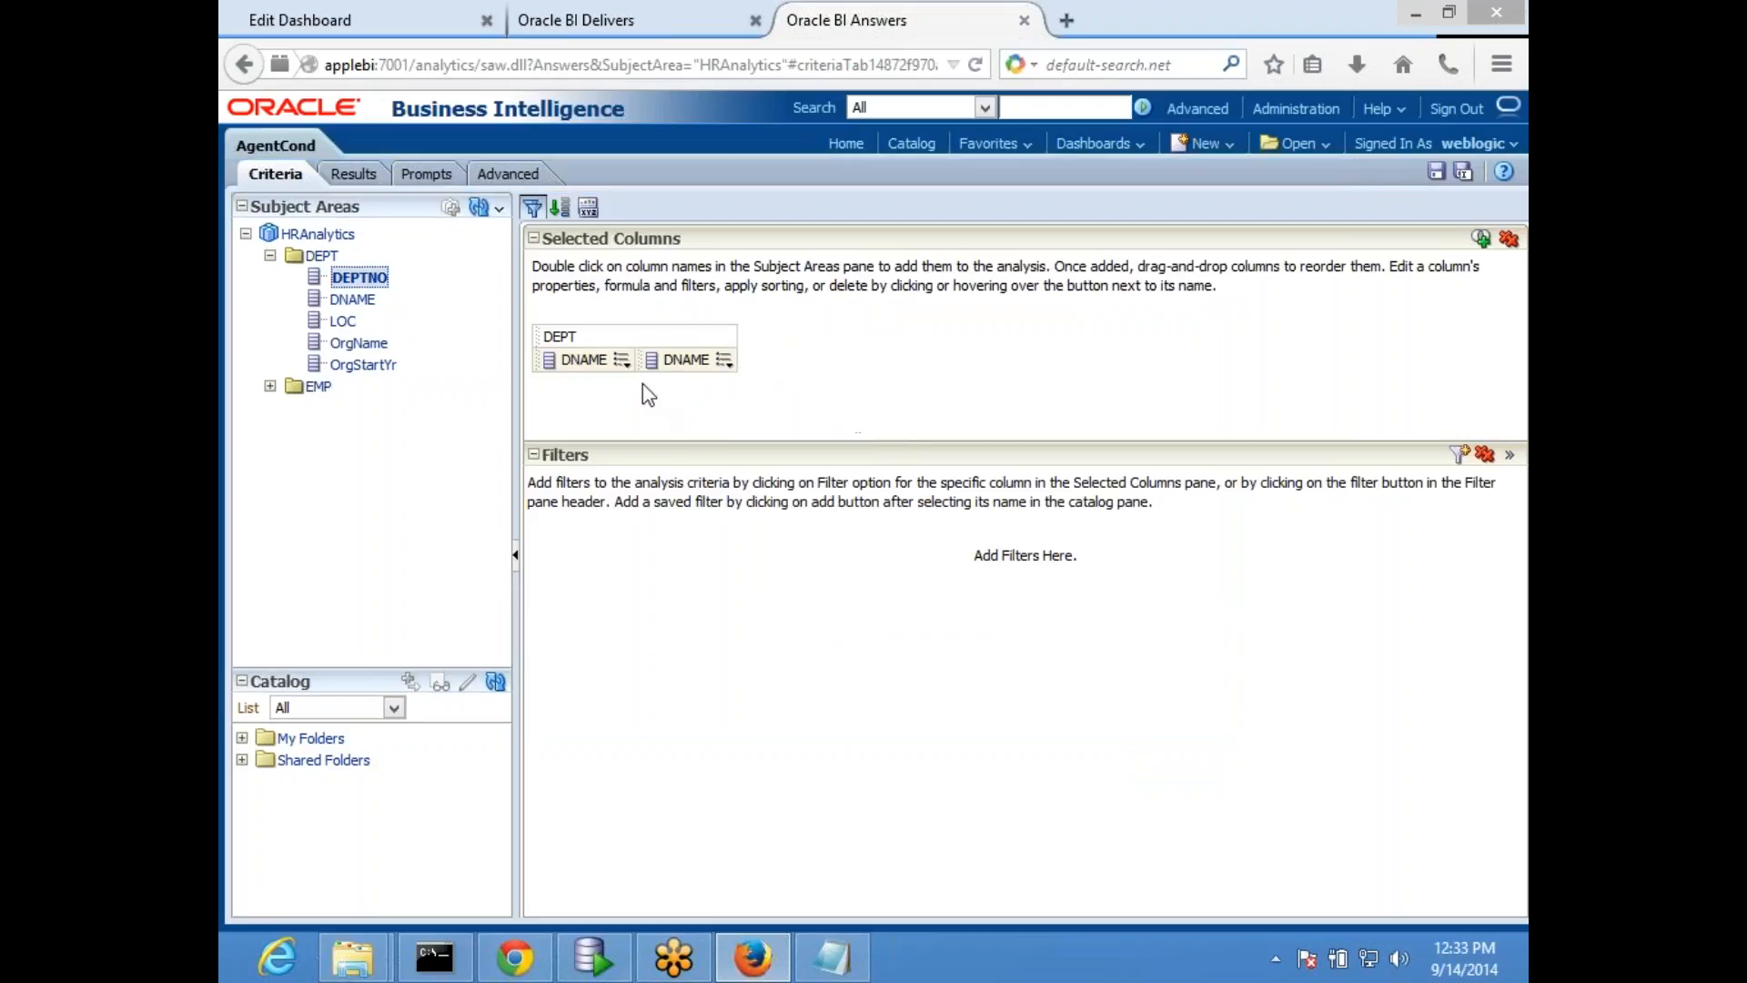
- Check the formula of the second DNAME column in the criteria and leave it unedited
{"action": "left_click", "coordinate": [622, 361]}
{"action": "mouse_move", "coordinate": [671, 387]}
{"action": "left_click", "coordinate": [724, 362]}
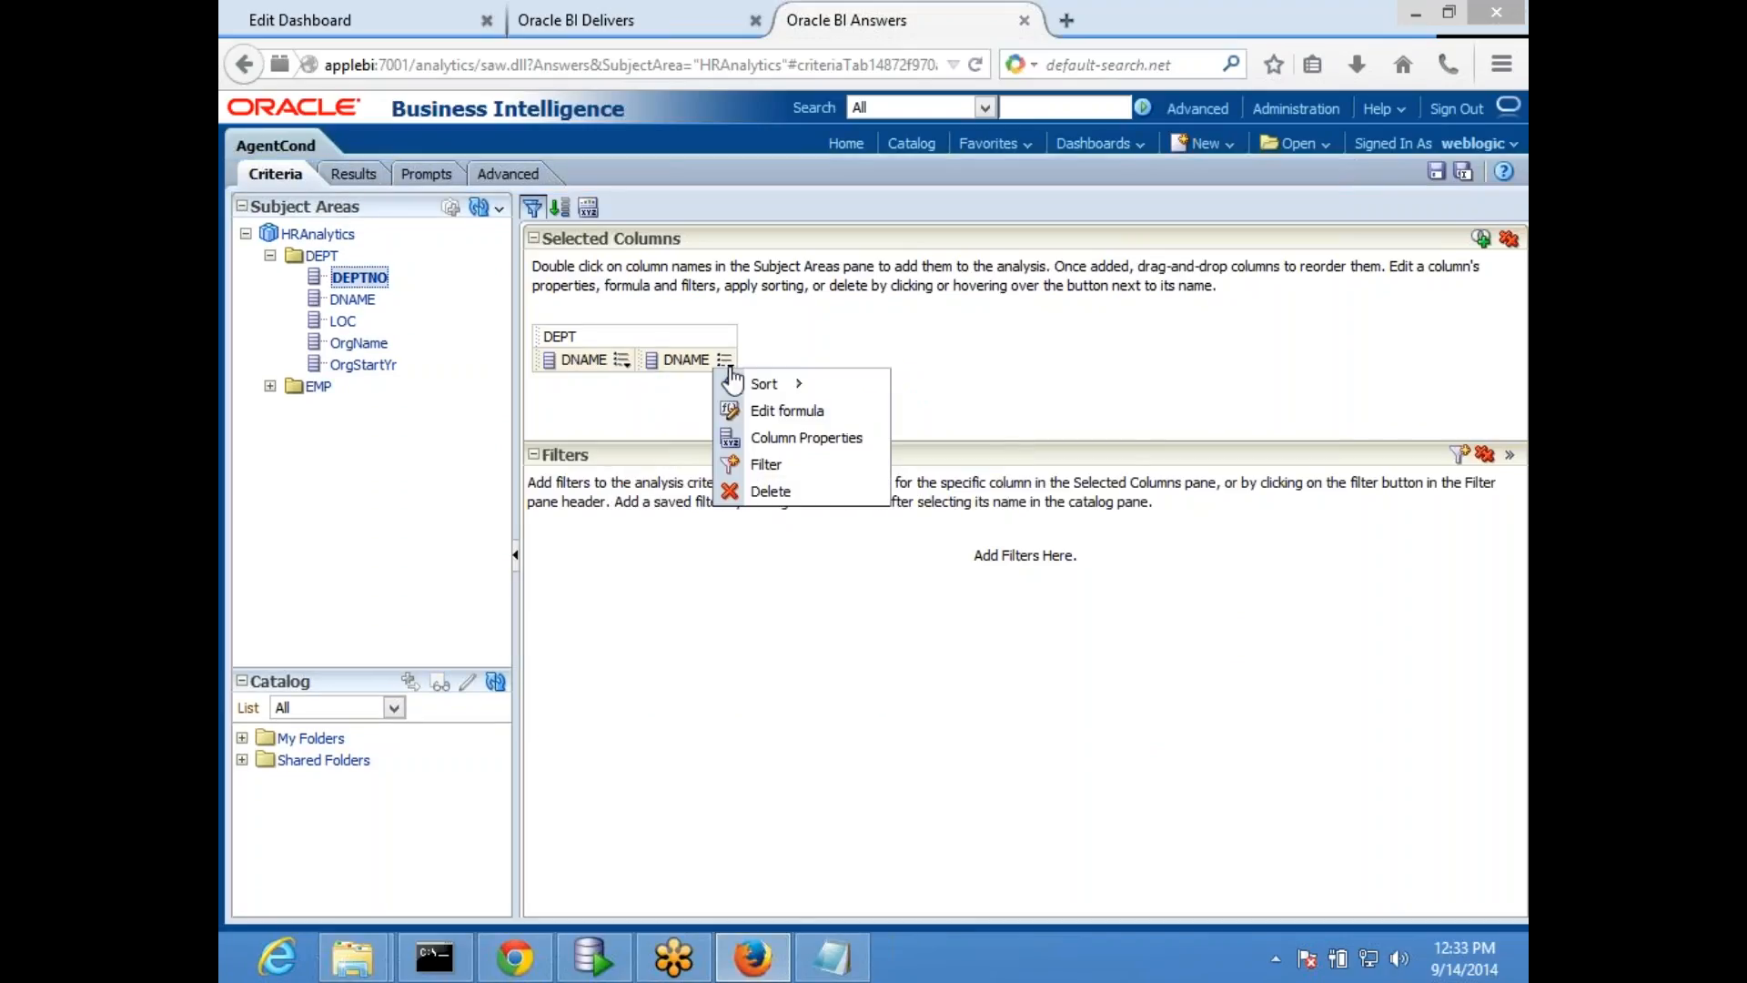
{"action": "left_click", "coordinate": [778, 410]}
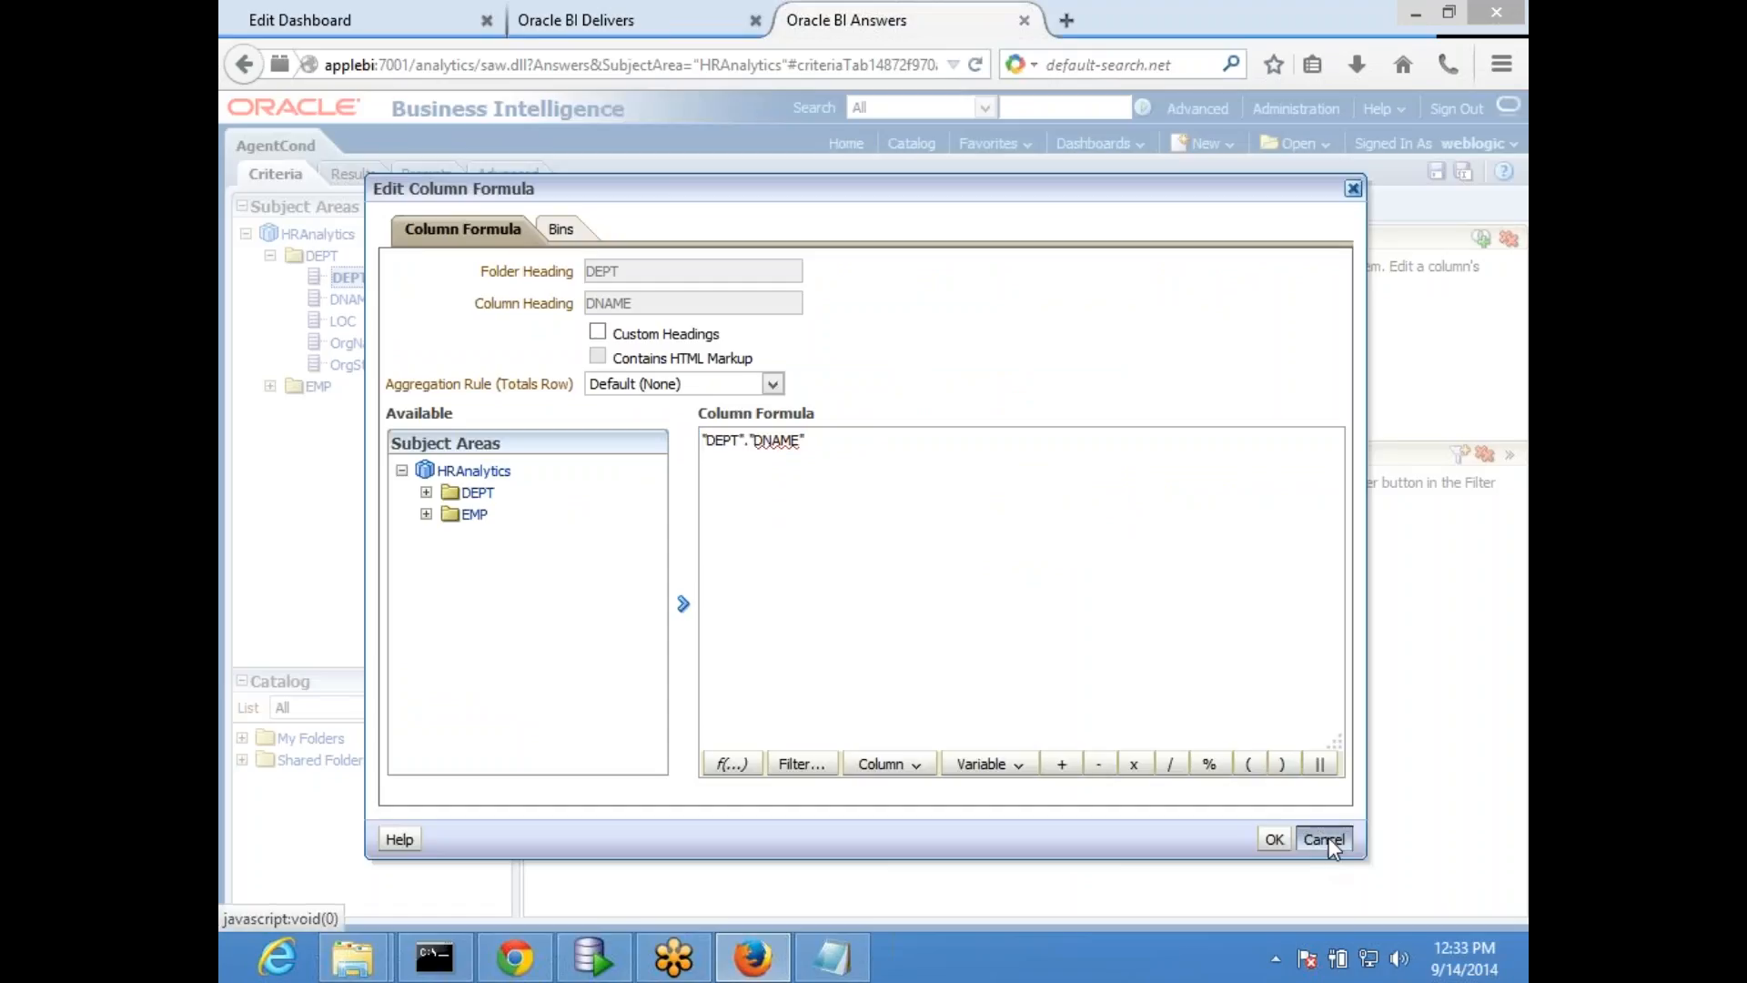
{"action": "left_click", "coordinate": [1324, 835]}
{"action": "left_click", "coordinate": [725, 361]}
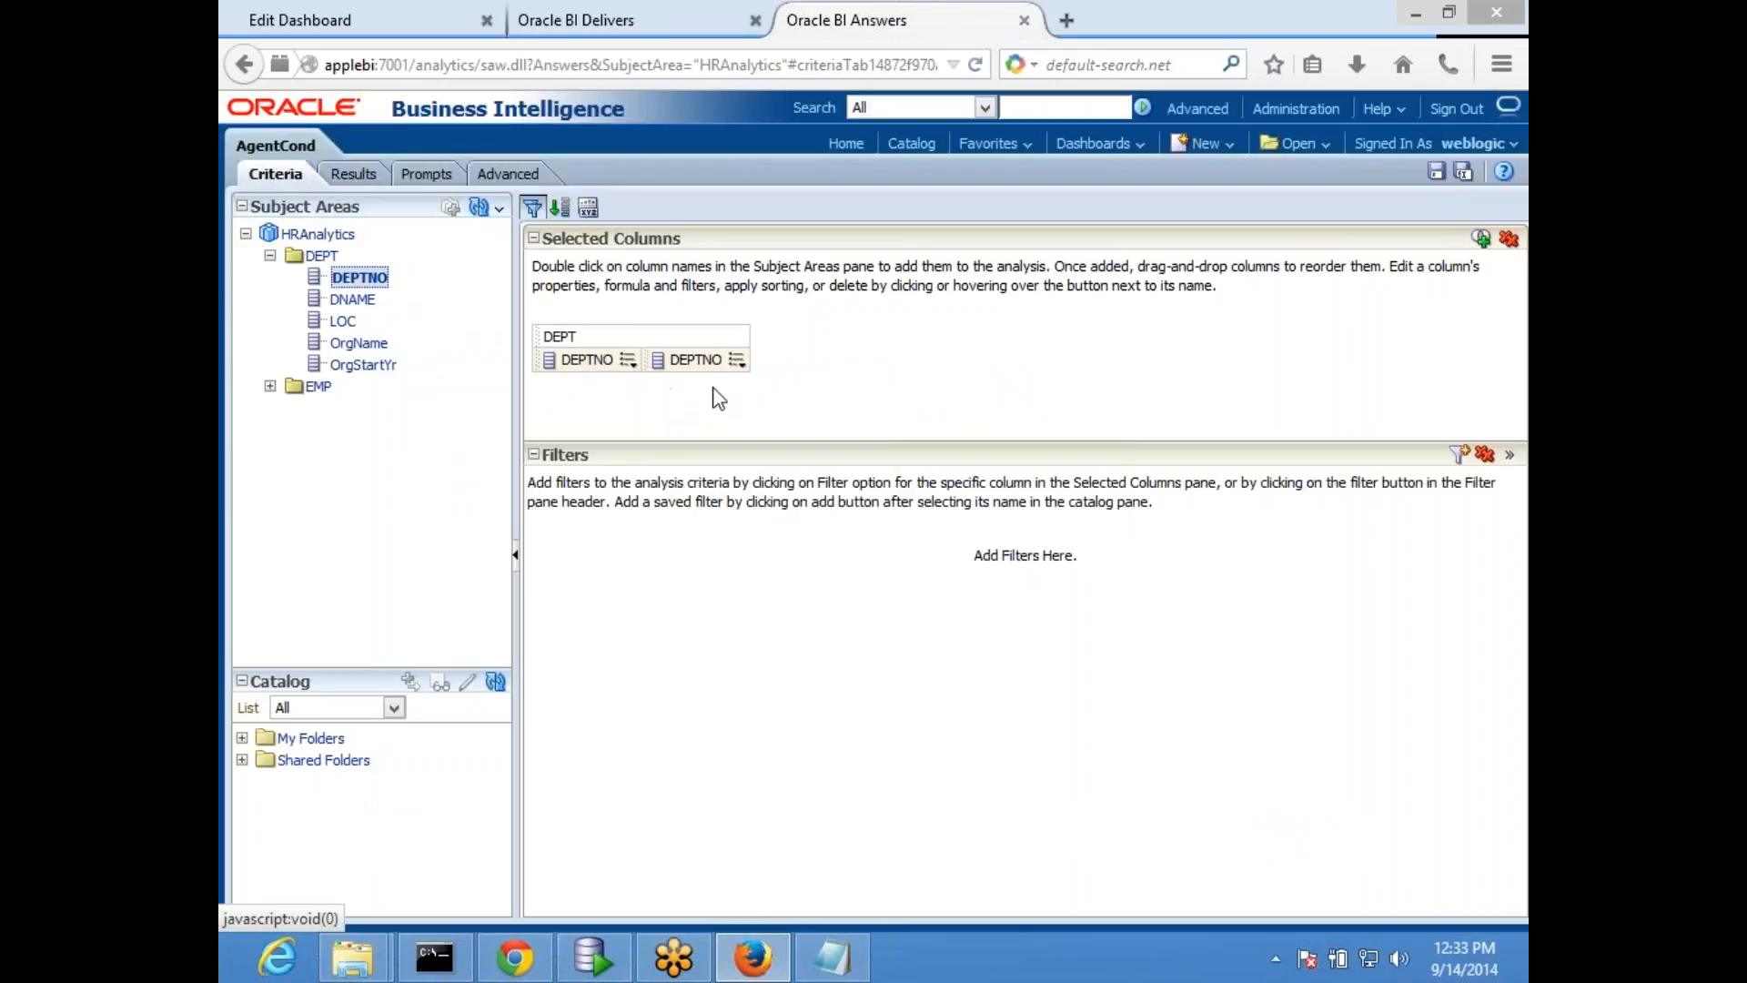
- Open and accept the first DEPTNO column's formula, and delete one of the duplicate DEPTNO columns
{"action": "left_click", "coordinate": [629, 361]}
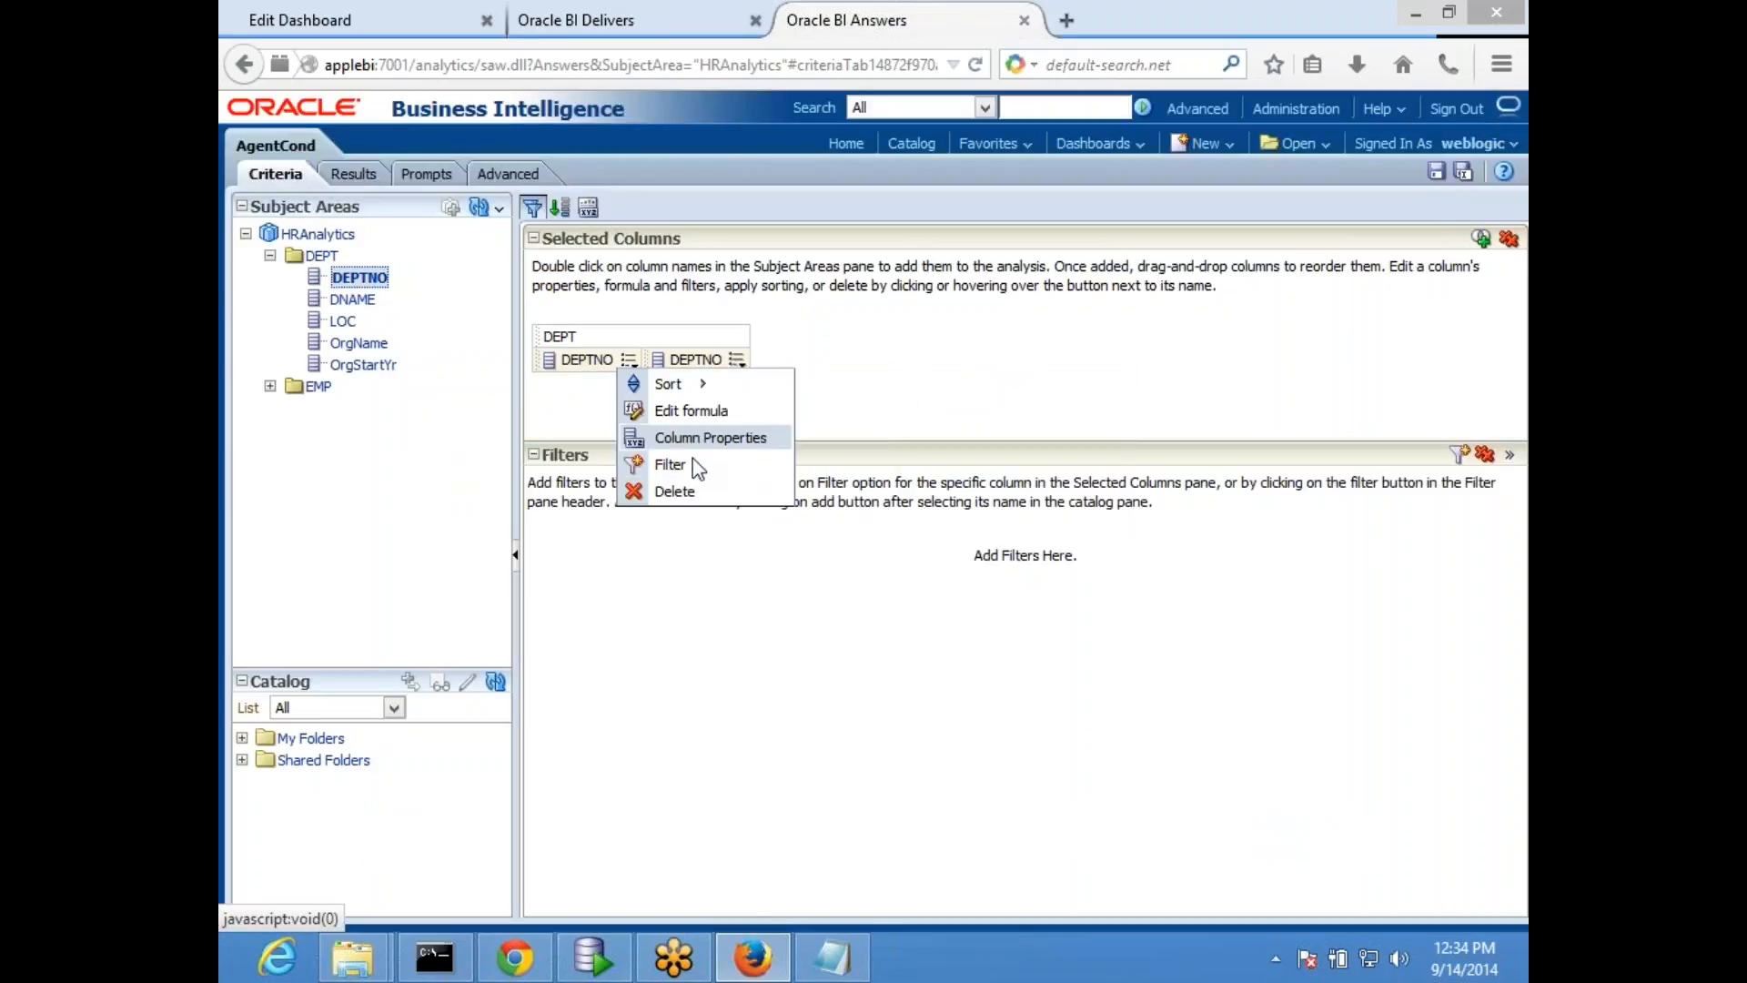
{"action": "left_click", "coordinate": [697, 417]}
{"action": "left_click", "coordinate": [1274, 839]}
{"action": "left_click", "coordinate": [632, 362]}
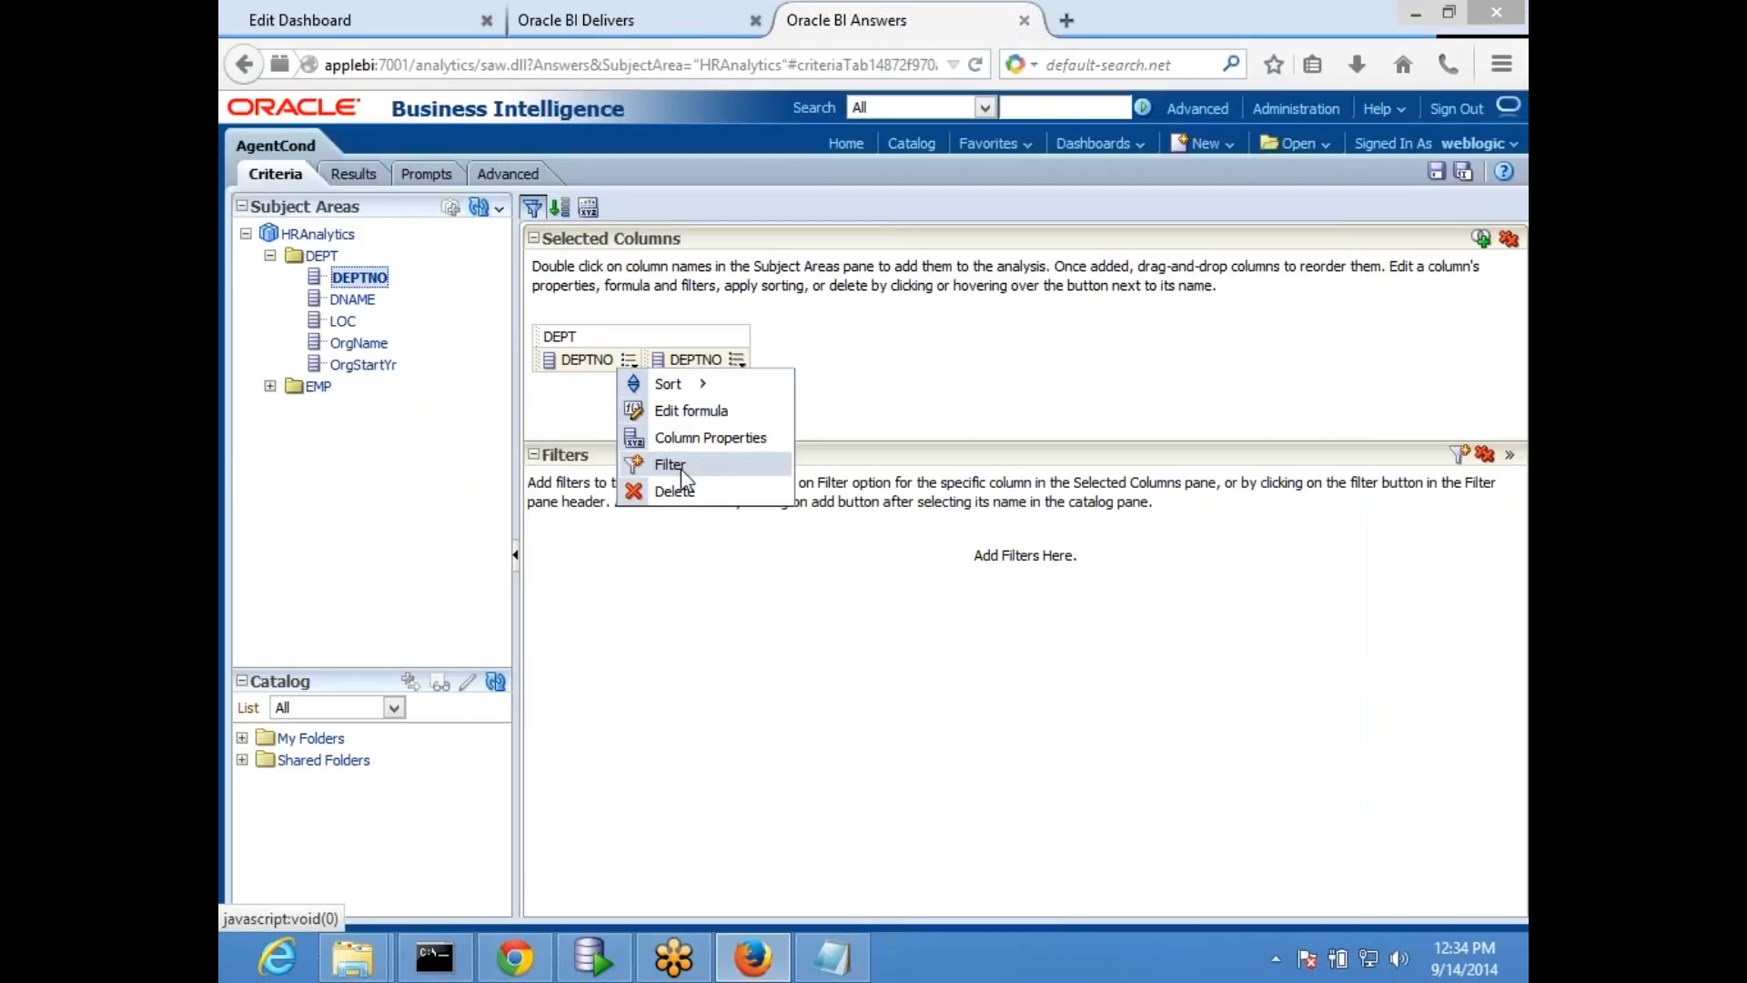
{"action": "left_click", "coordinate": [684, 499]}
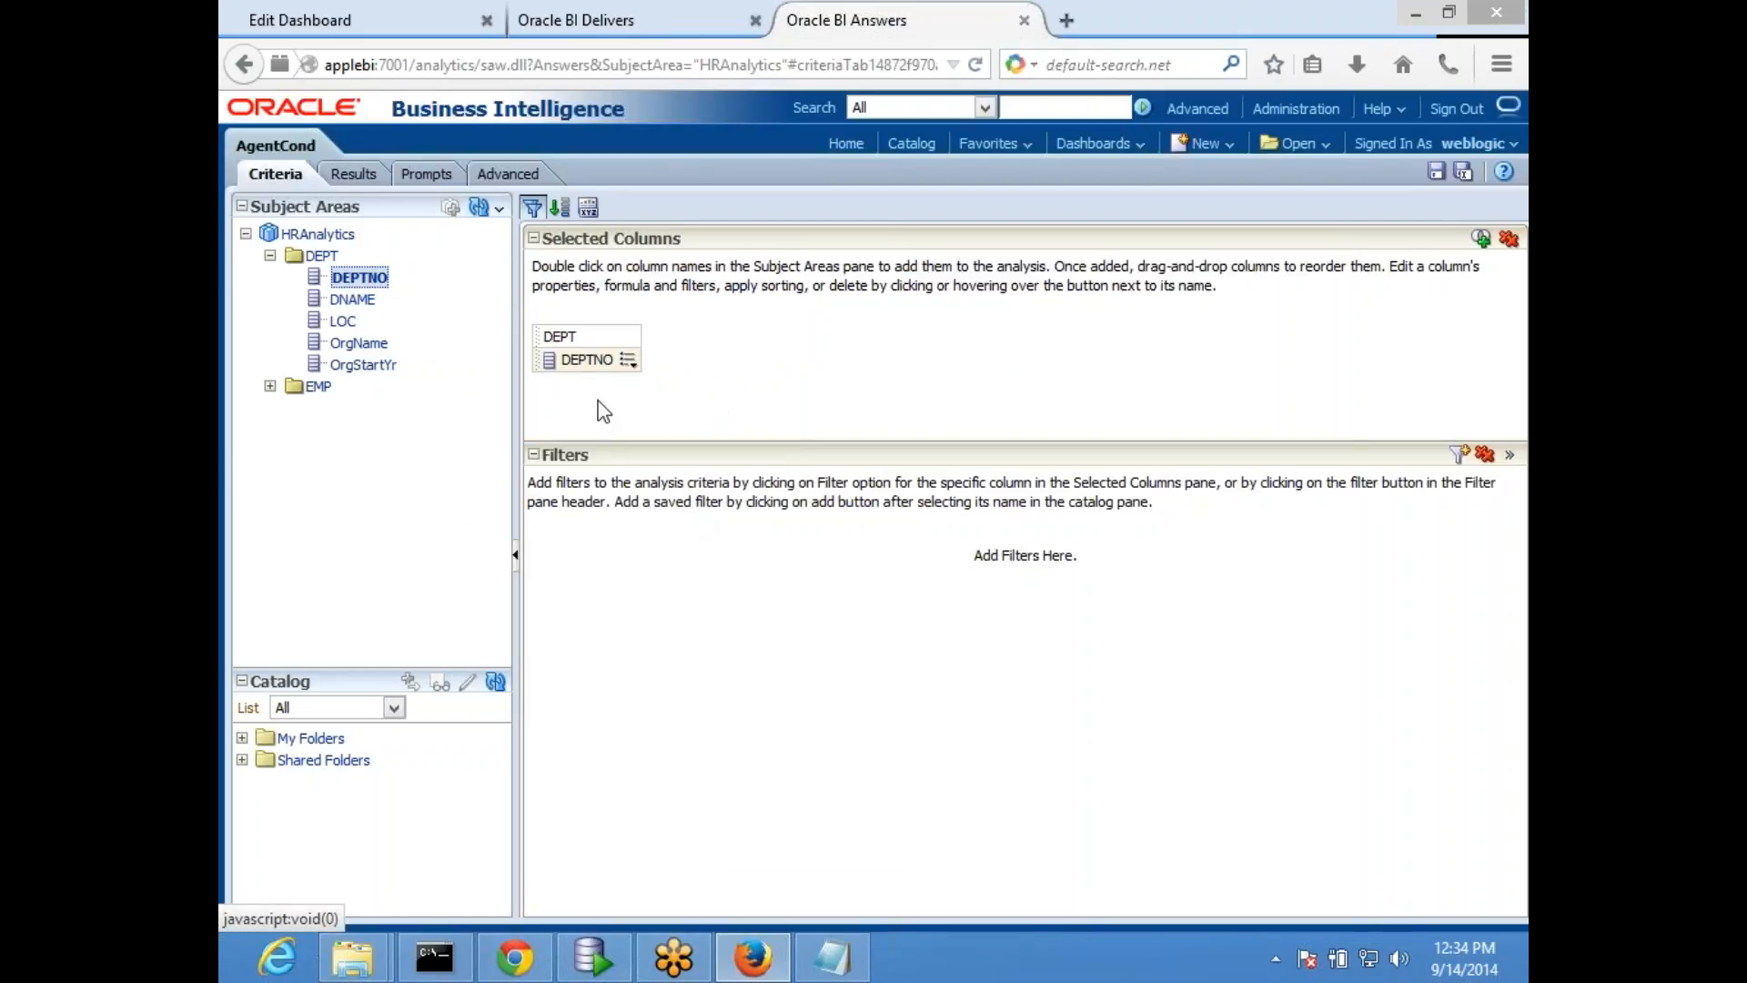
- Add the DNAME column again and set its formula to 'user_america'
{"action": "double_click", "coordinate": [356, 299]}
{"action": "left_click", "coordinate": [731, 361]}
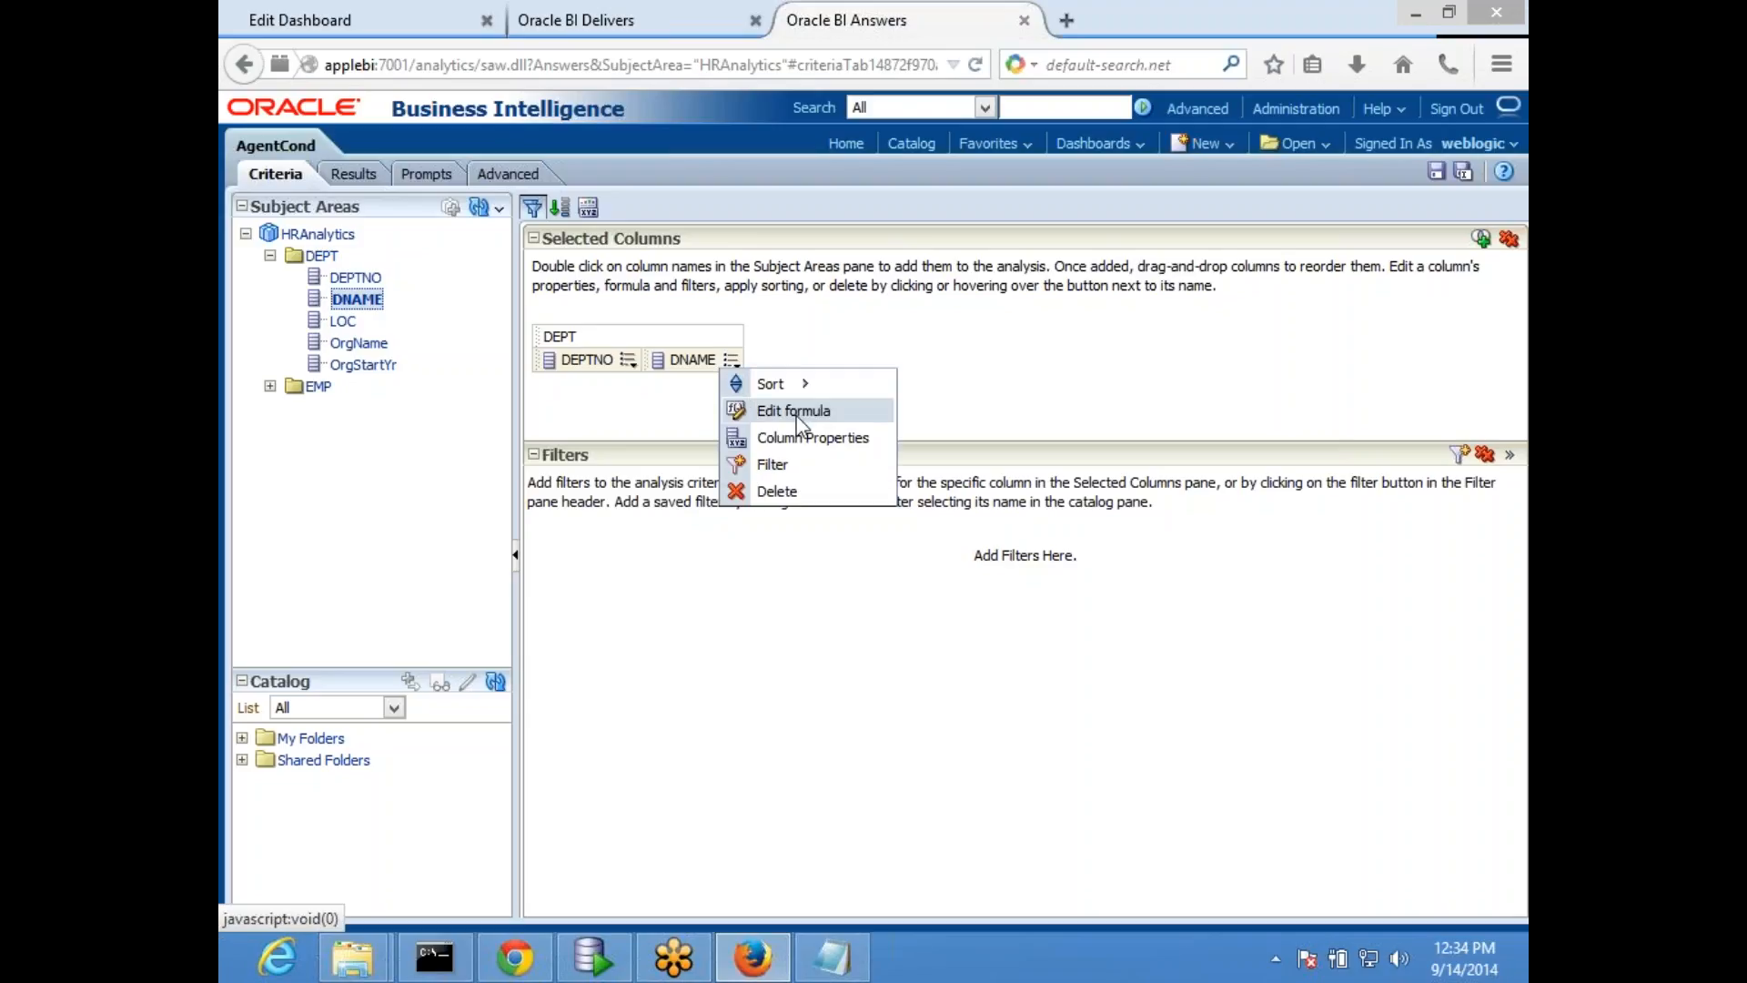
{"action": "left_click", "coordinate": [774, 407]}
{"action": "type", "text": "'user_america'"}
{"action": "left_click", "coordinate": [1274, 839]}
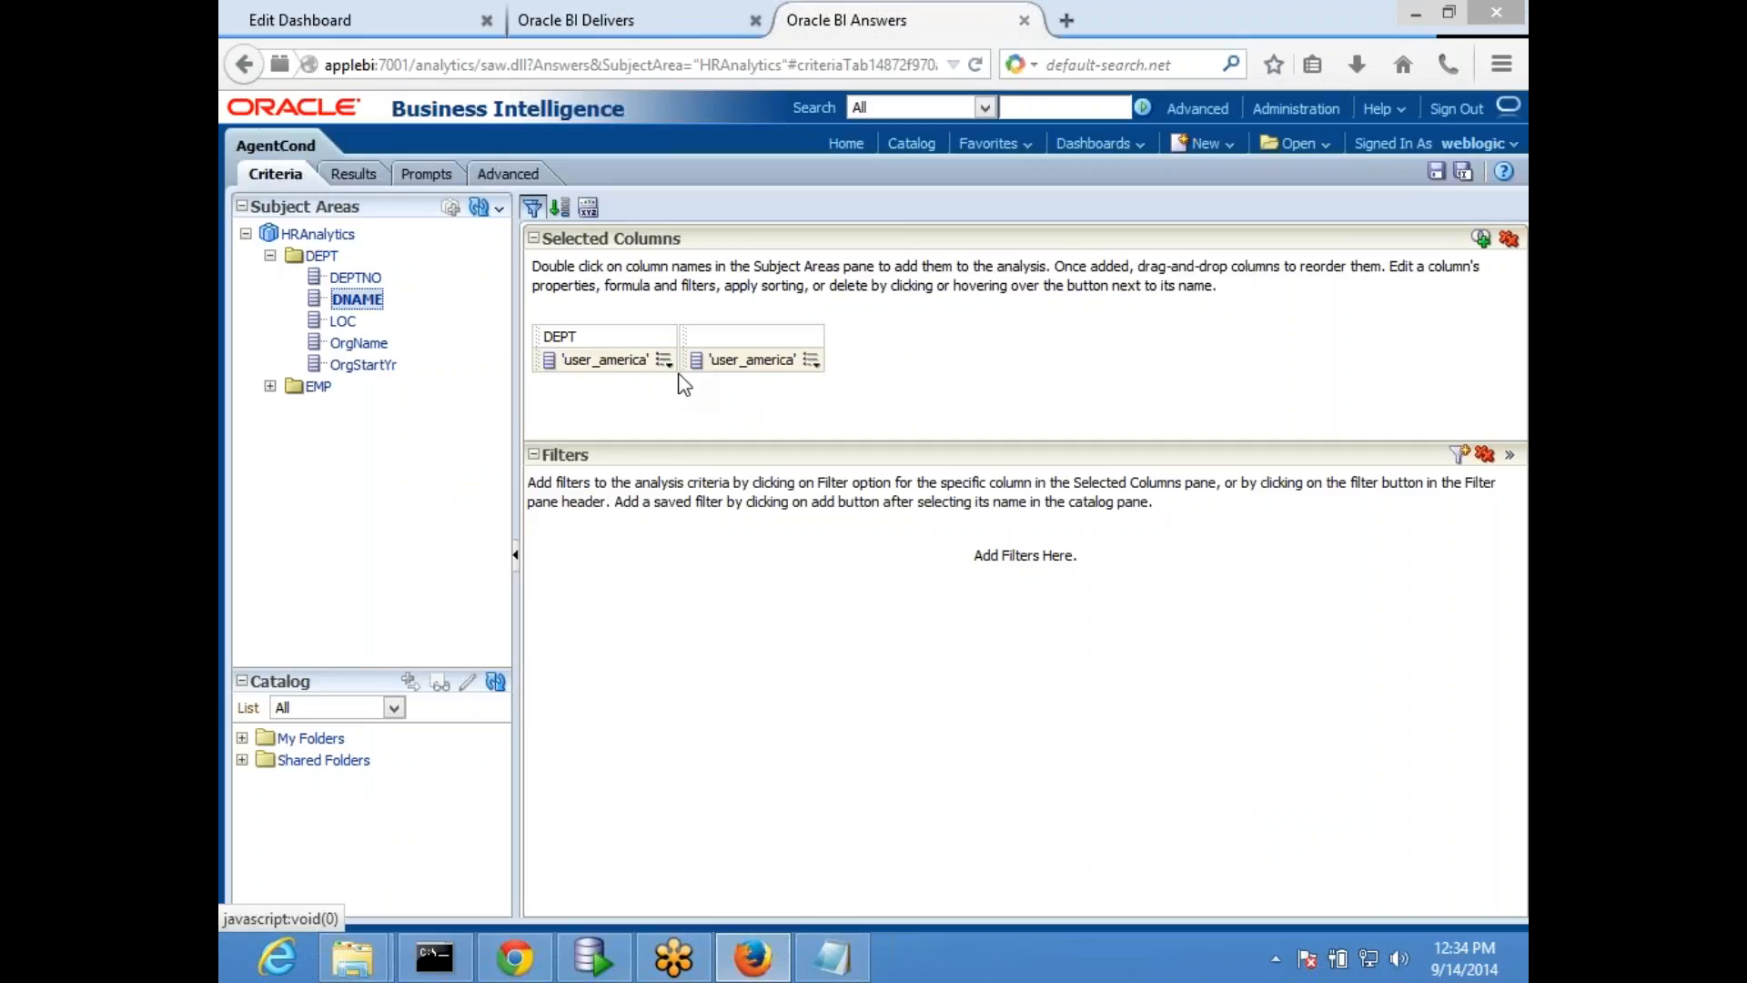
- Check the first column's formula and remove all selected columns from the AgentCond criteria
{"action": "left_click", "coordinate": [664, 359]}
{"action": "left_click", "coordinate": [713, 406]}
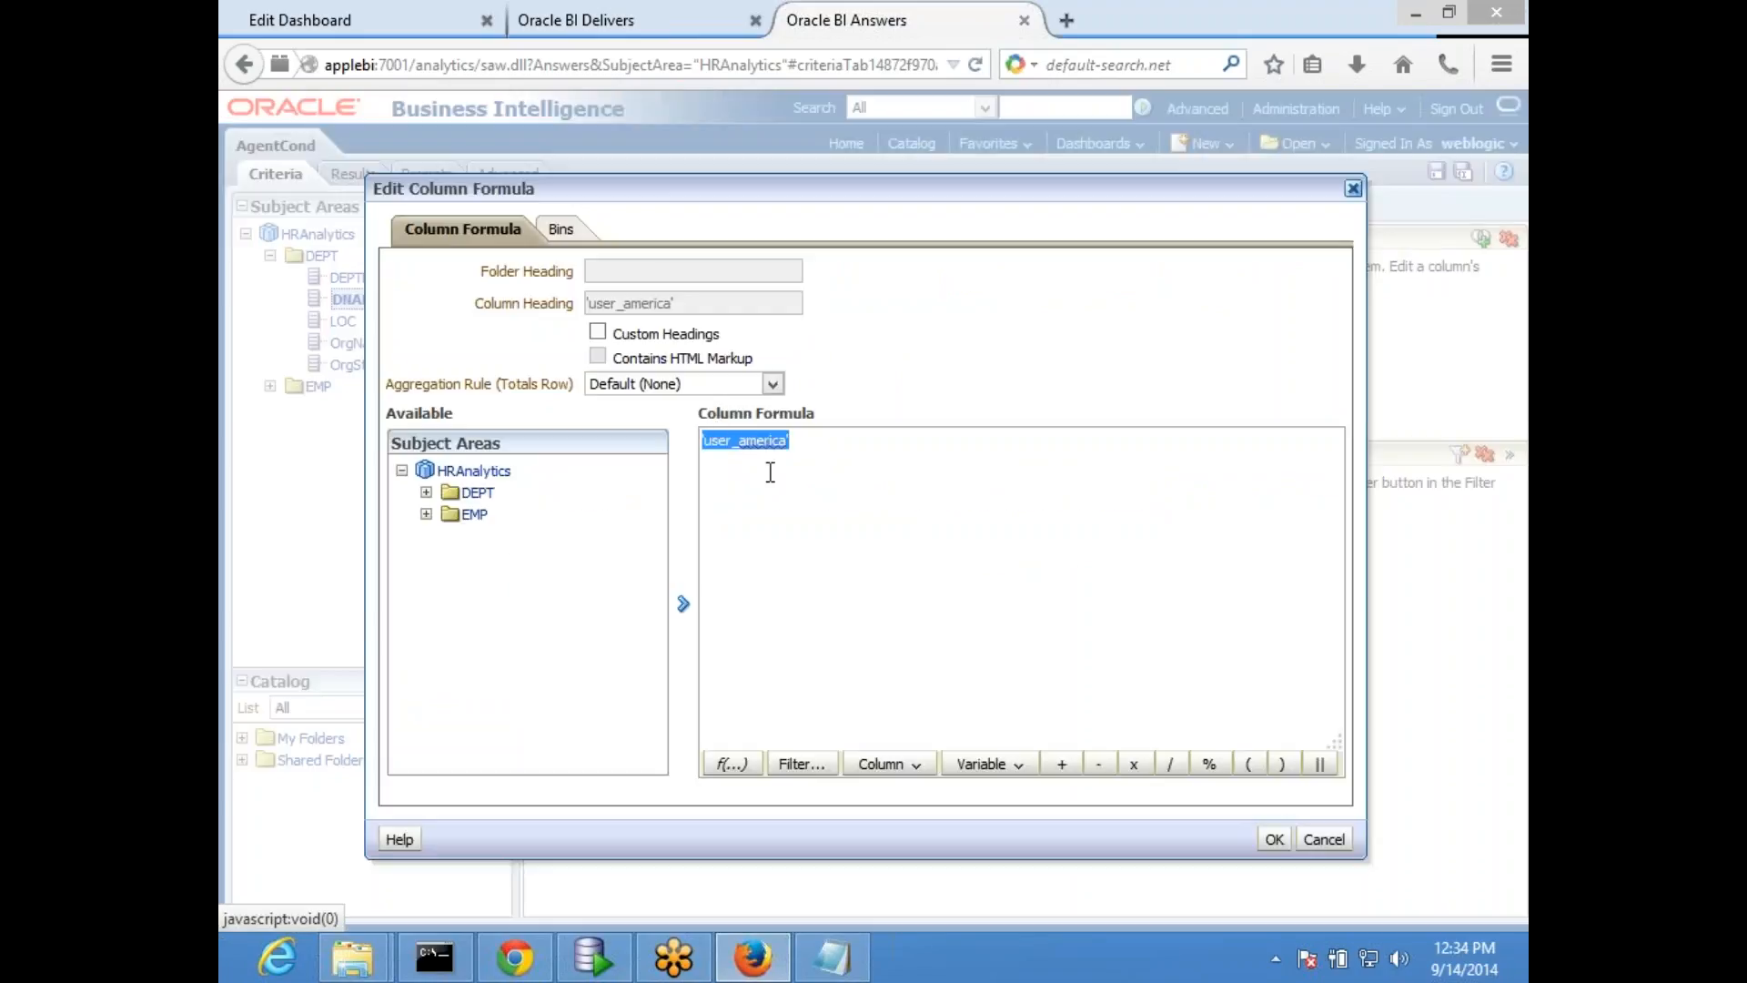
{"action": "left_click", "coordinate": [1274, 840]}
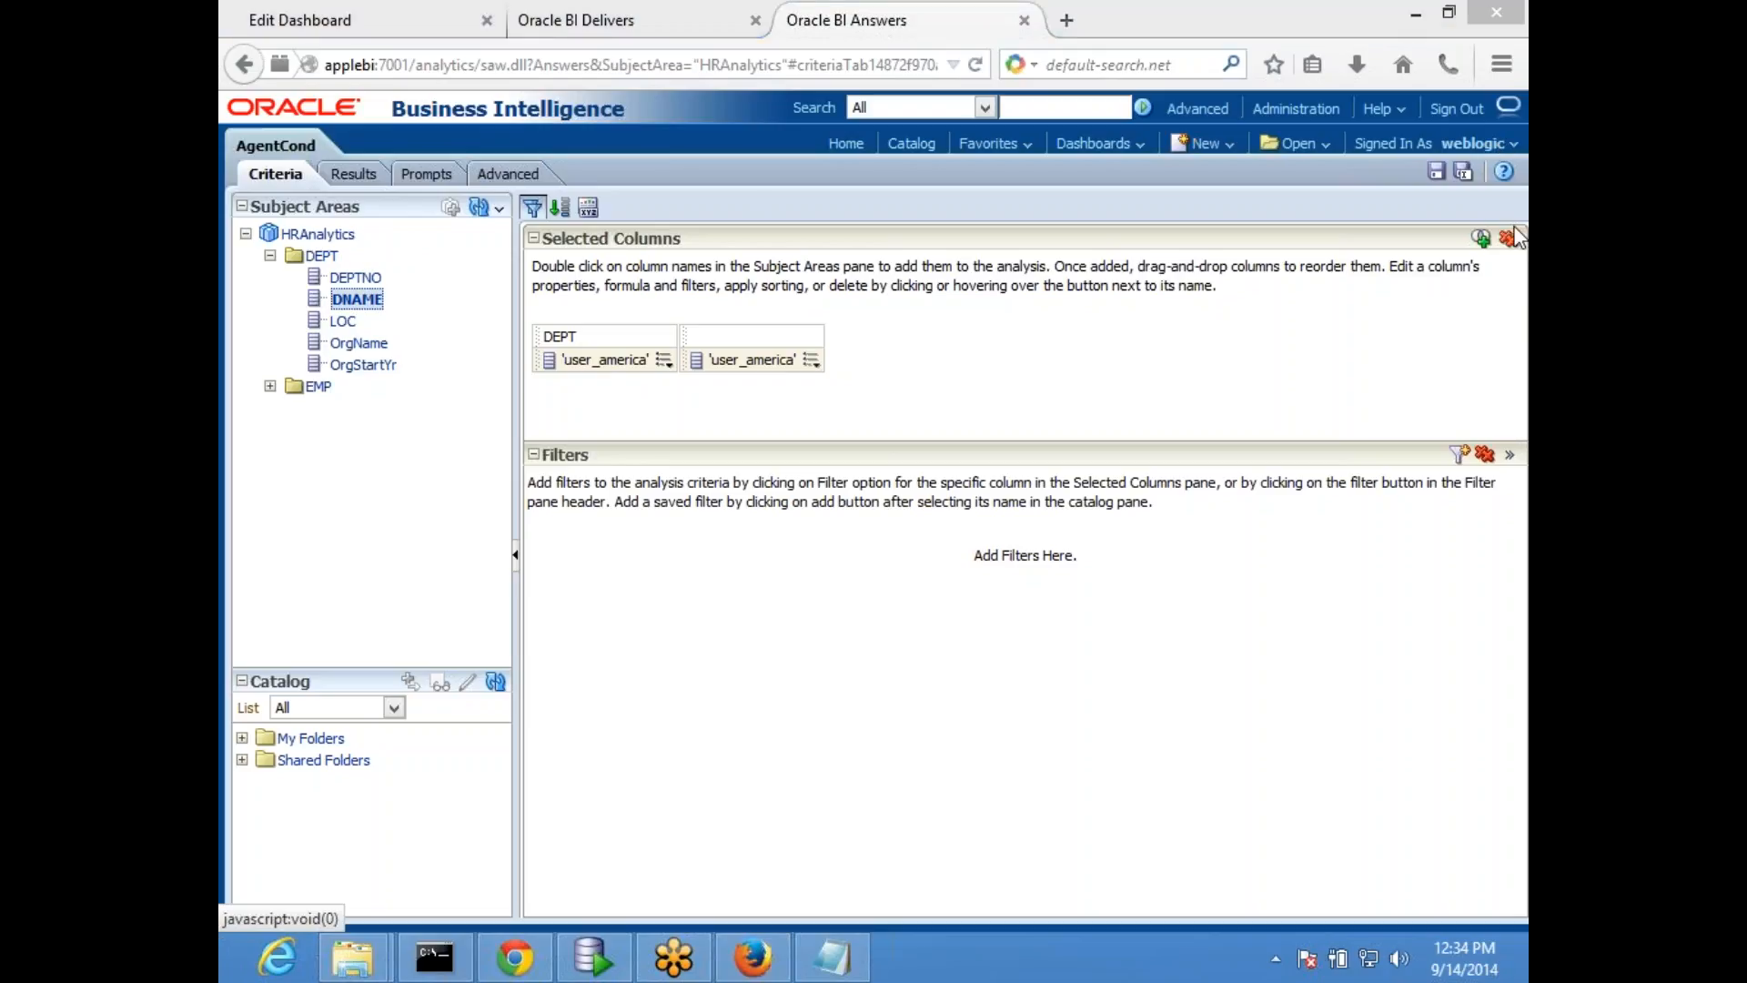
{"action": "left_click", "coordinate": [1518, 258]}
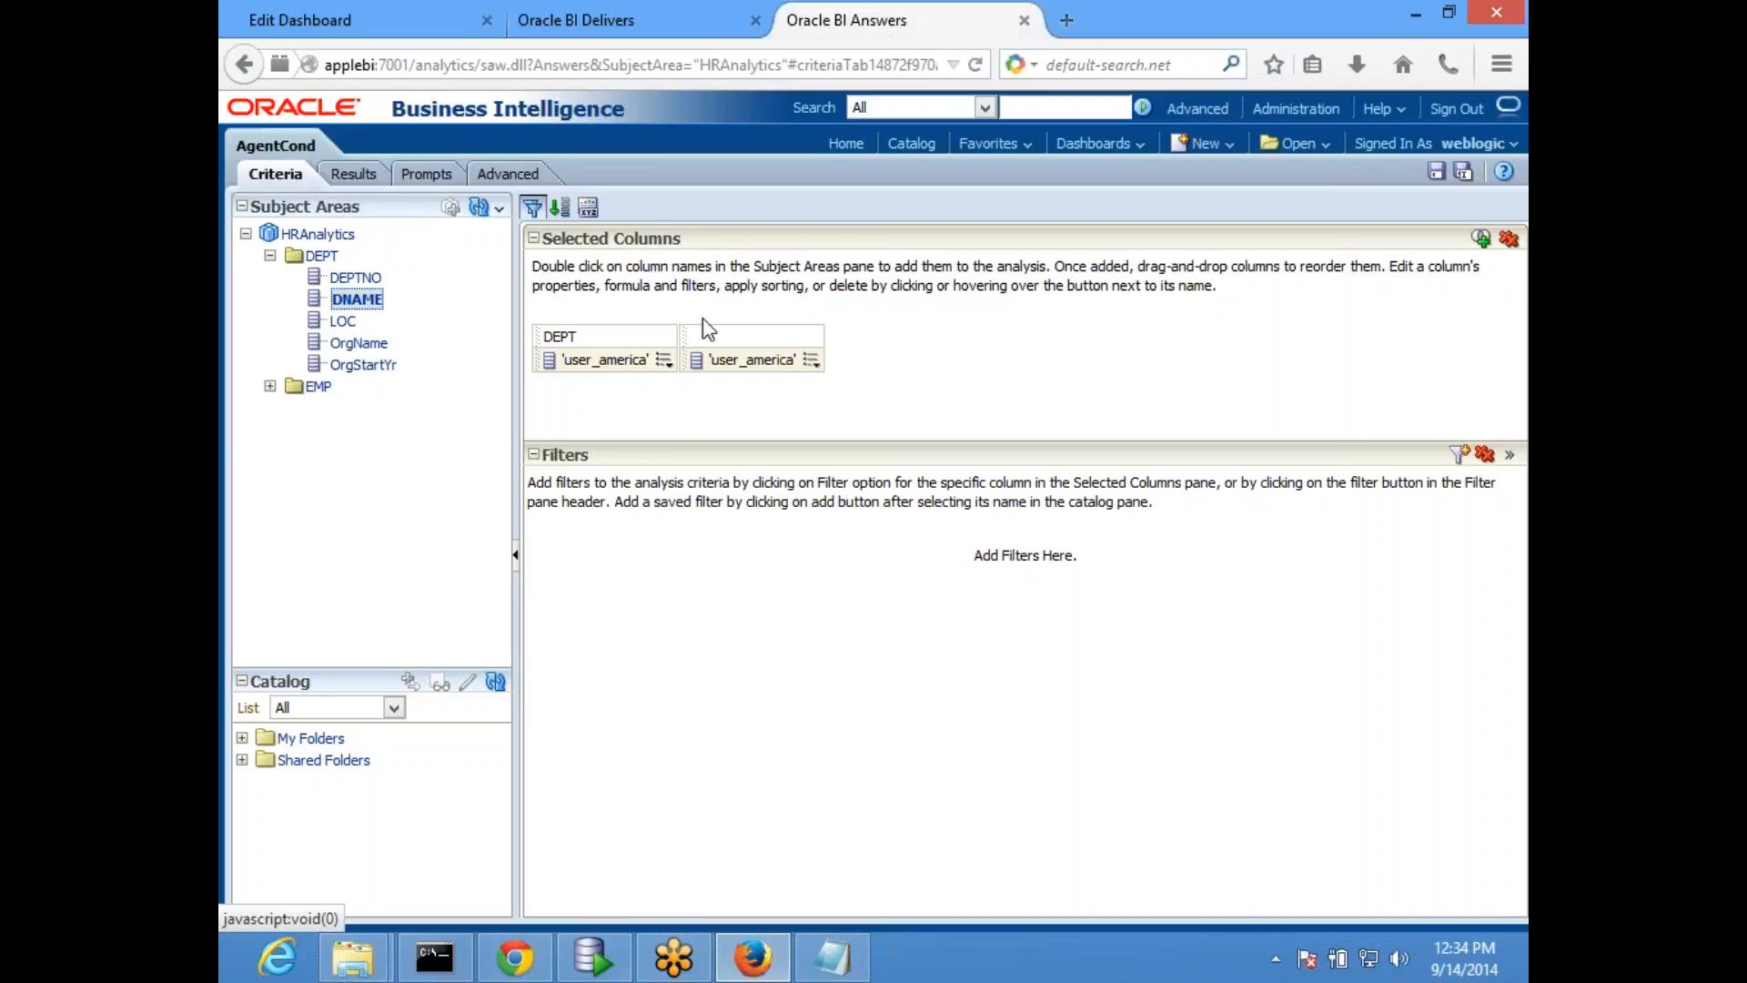
{"action": "left_click", "coordinate": [1509, 240]}
- Add the DEPTNO column to the AgentCond criteria and filter it to values greater than 0
{"action": "double_click", "coordinate": [362, 281]}
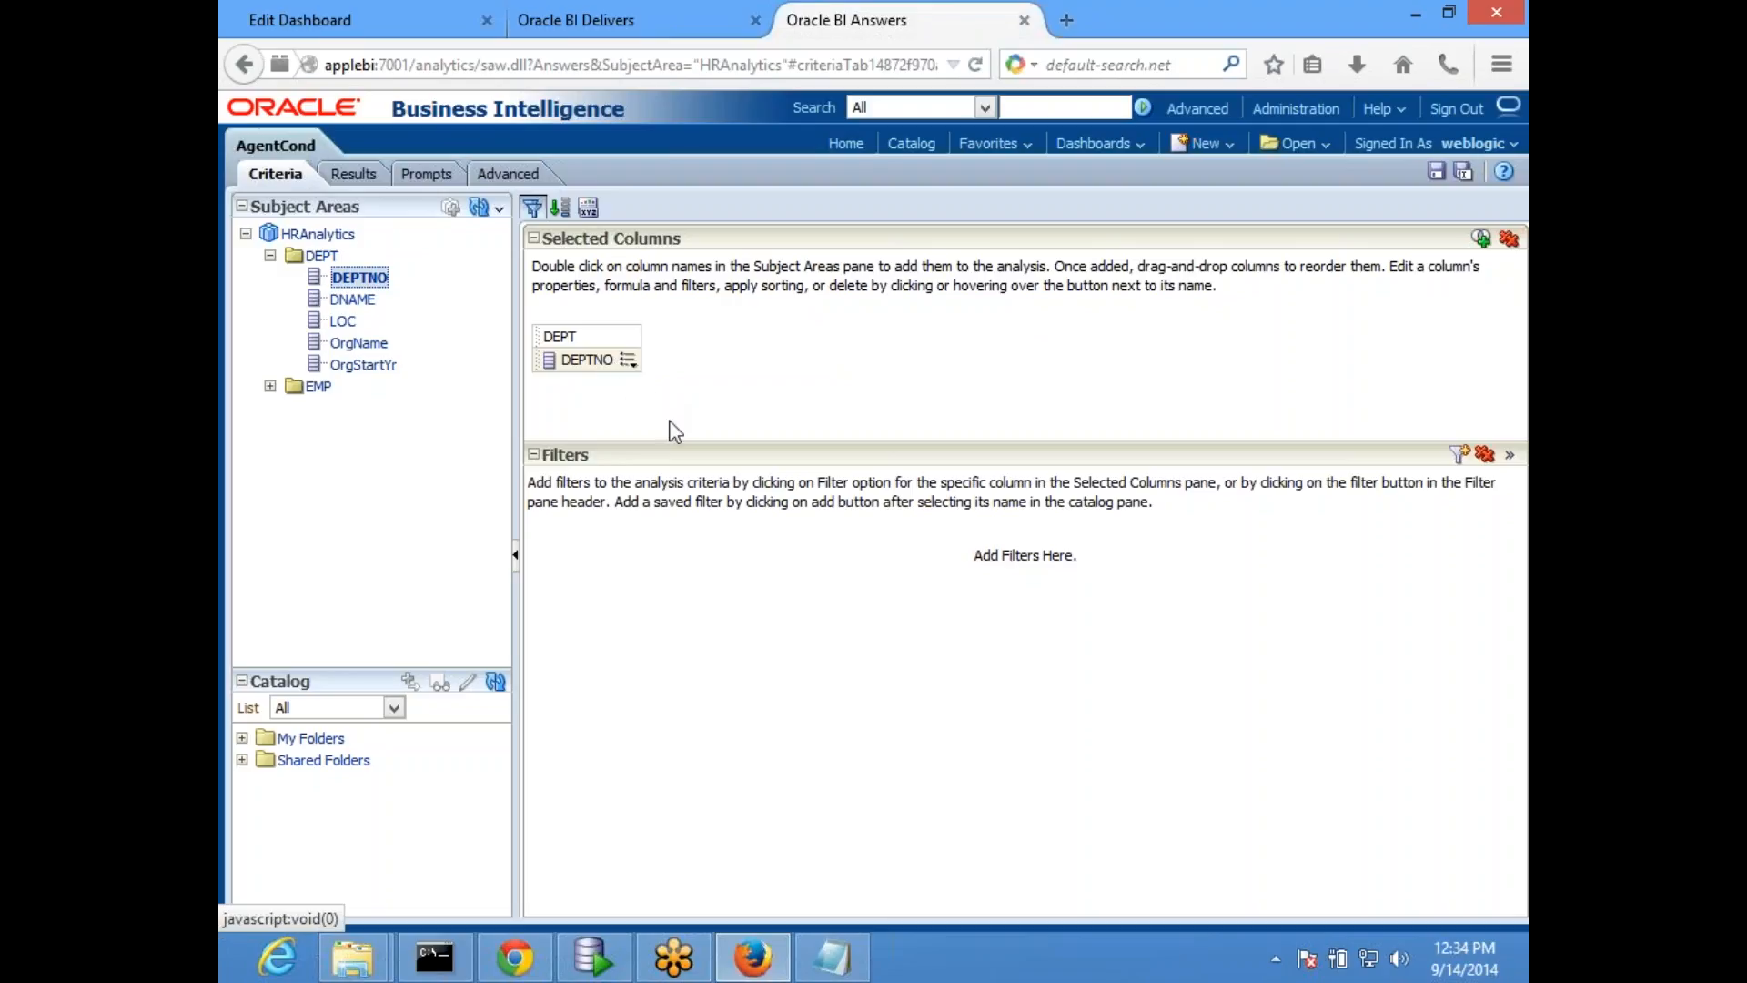
{"action": "left_click", "coordinate": [628, 360]}
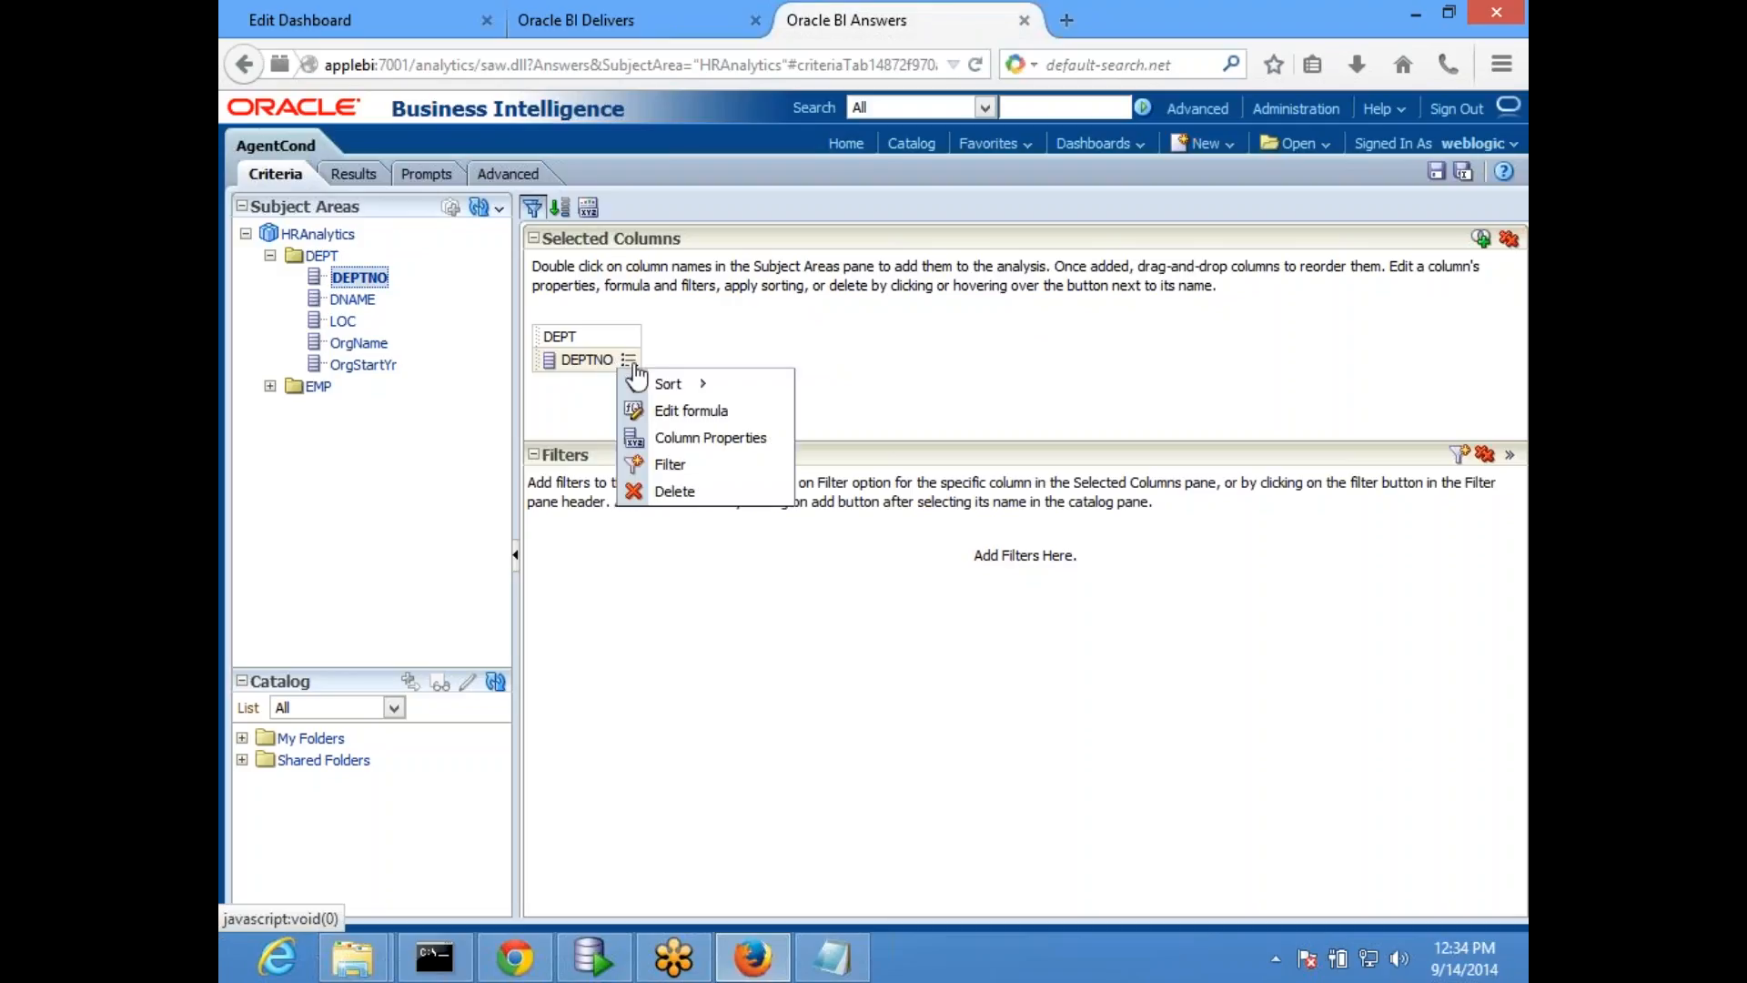
{"action": "left_click", "coordinate": [719, 466]}
{"action": "left_click", "coordinate": [850, 389]}
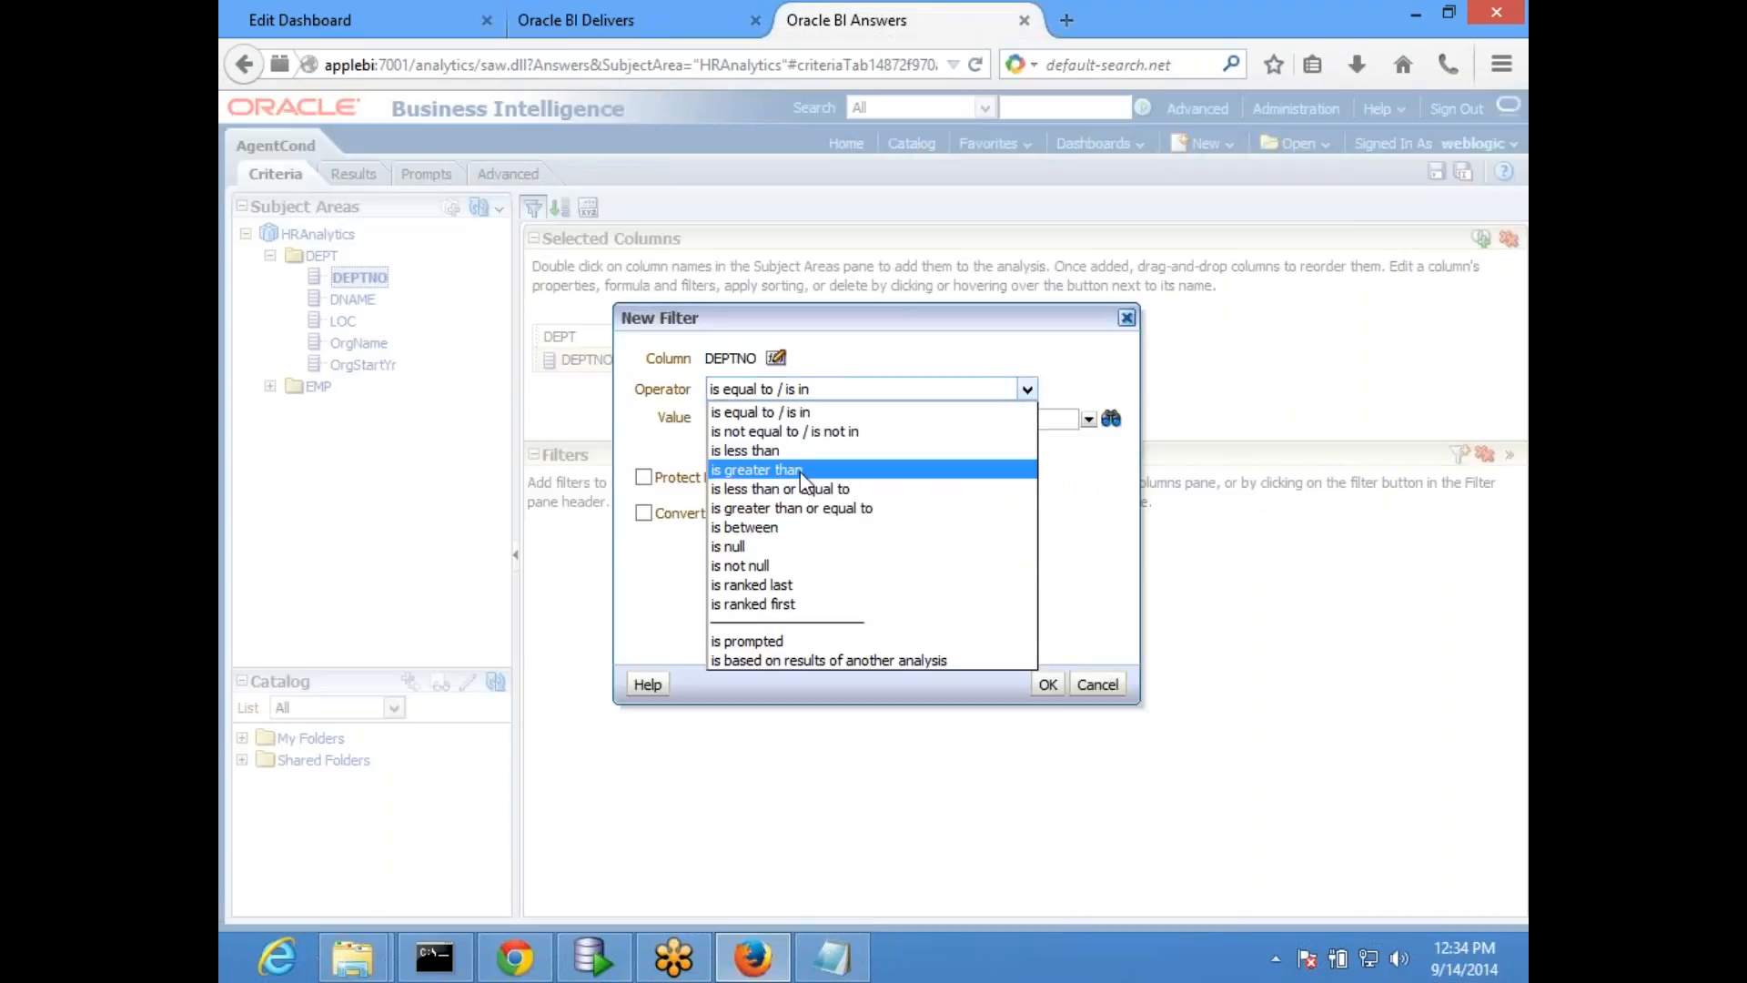
{"action": "left_click", "coordinate": [794, 465]}
{"action": "left_click", "coordinate": [781, 416]}
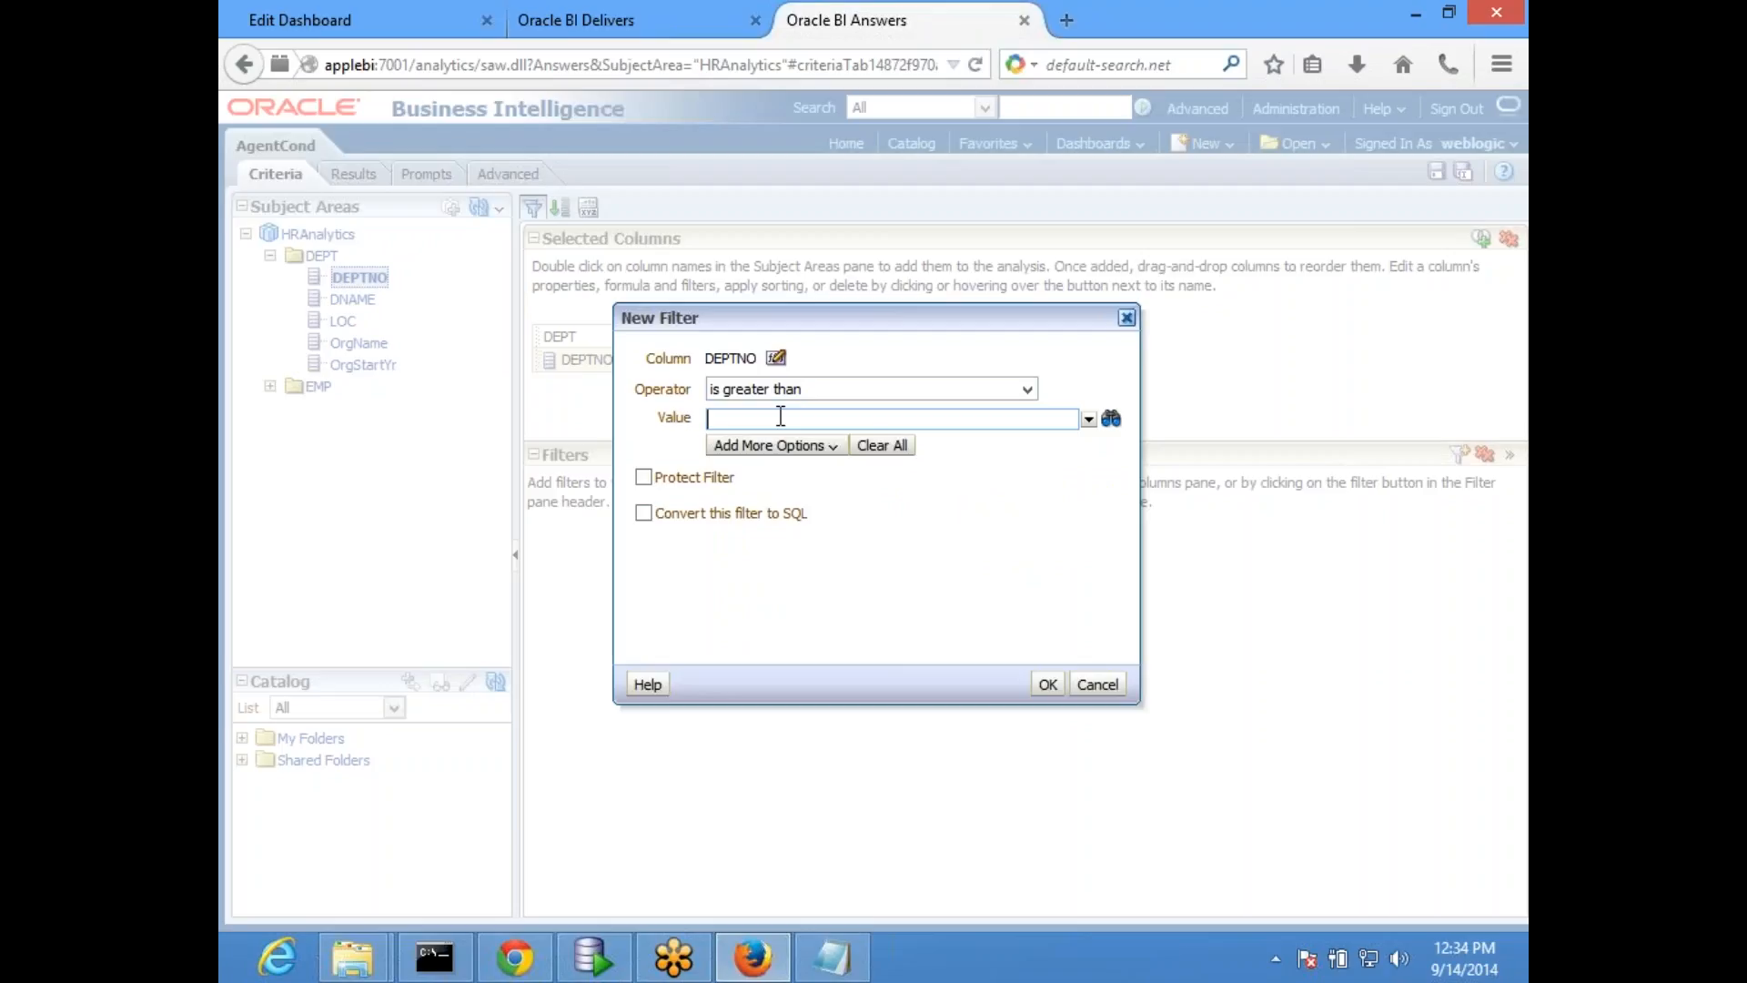
{"action": "left_click", "coordinate": [1046, 685]}
- Add the DNAME column to the criteria and set its formula to 'user_america'
{"action": "double_click", "coordinate": [357, 299]}
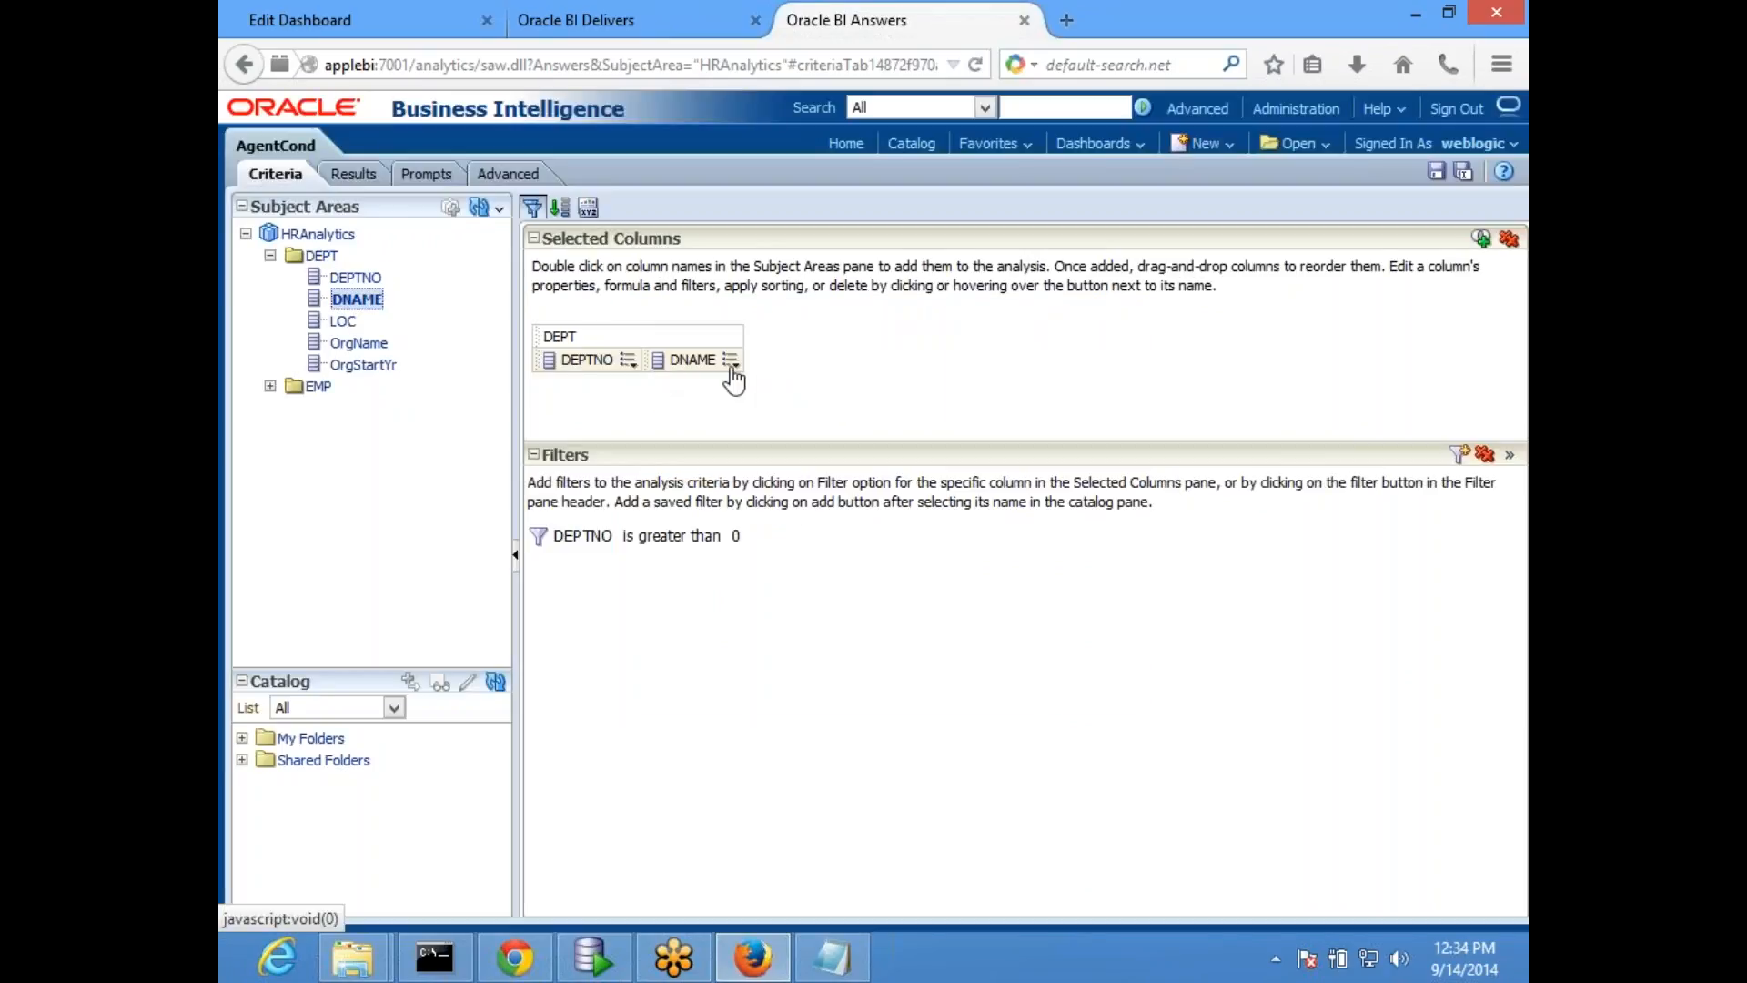
{"action": "left_click", "coordinate": [732, 369]}
{"action": "left_click", "coordinate": [789, 406]}
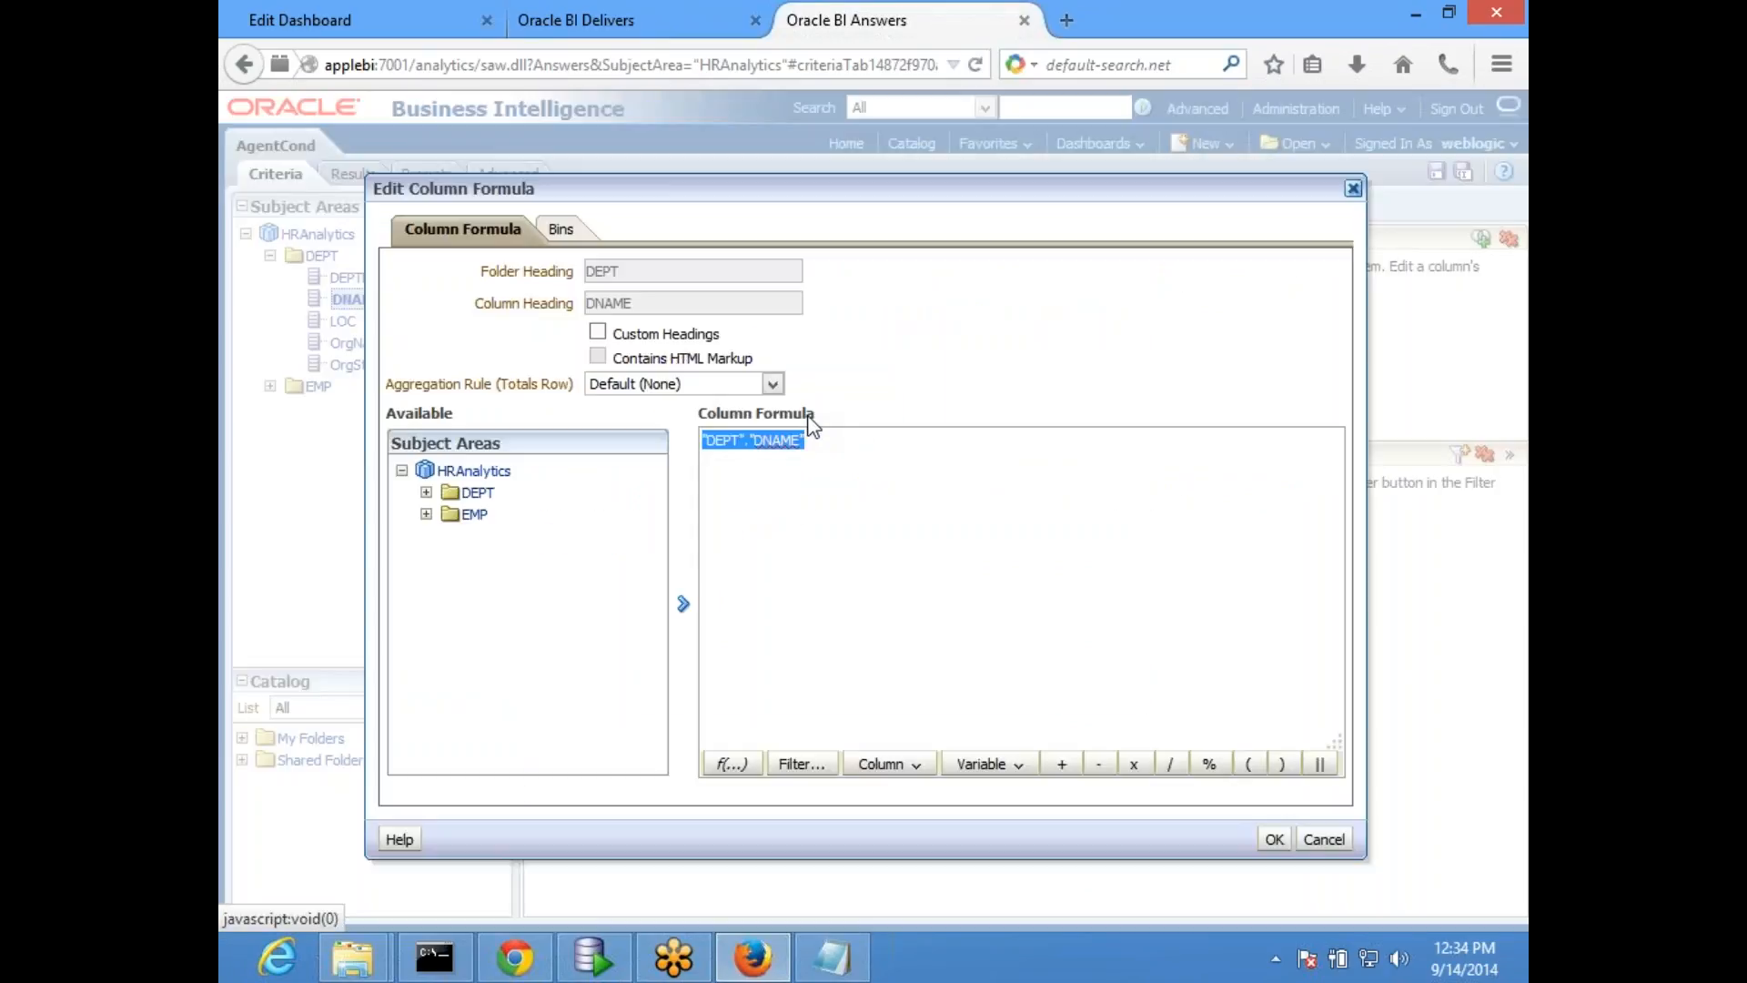
{"action": "type", "text": "'user_america'"}
{"action": "left_click", "coordinate": [1274, 839]}
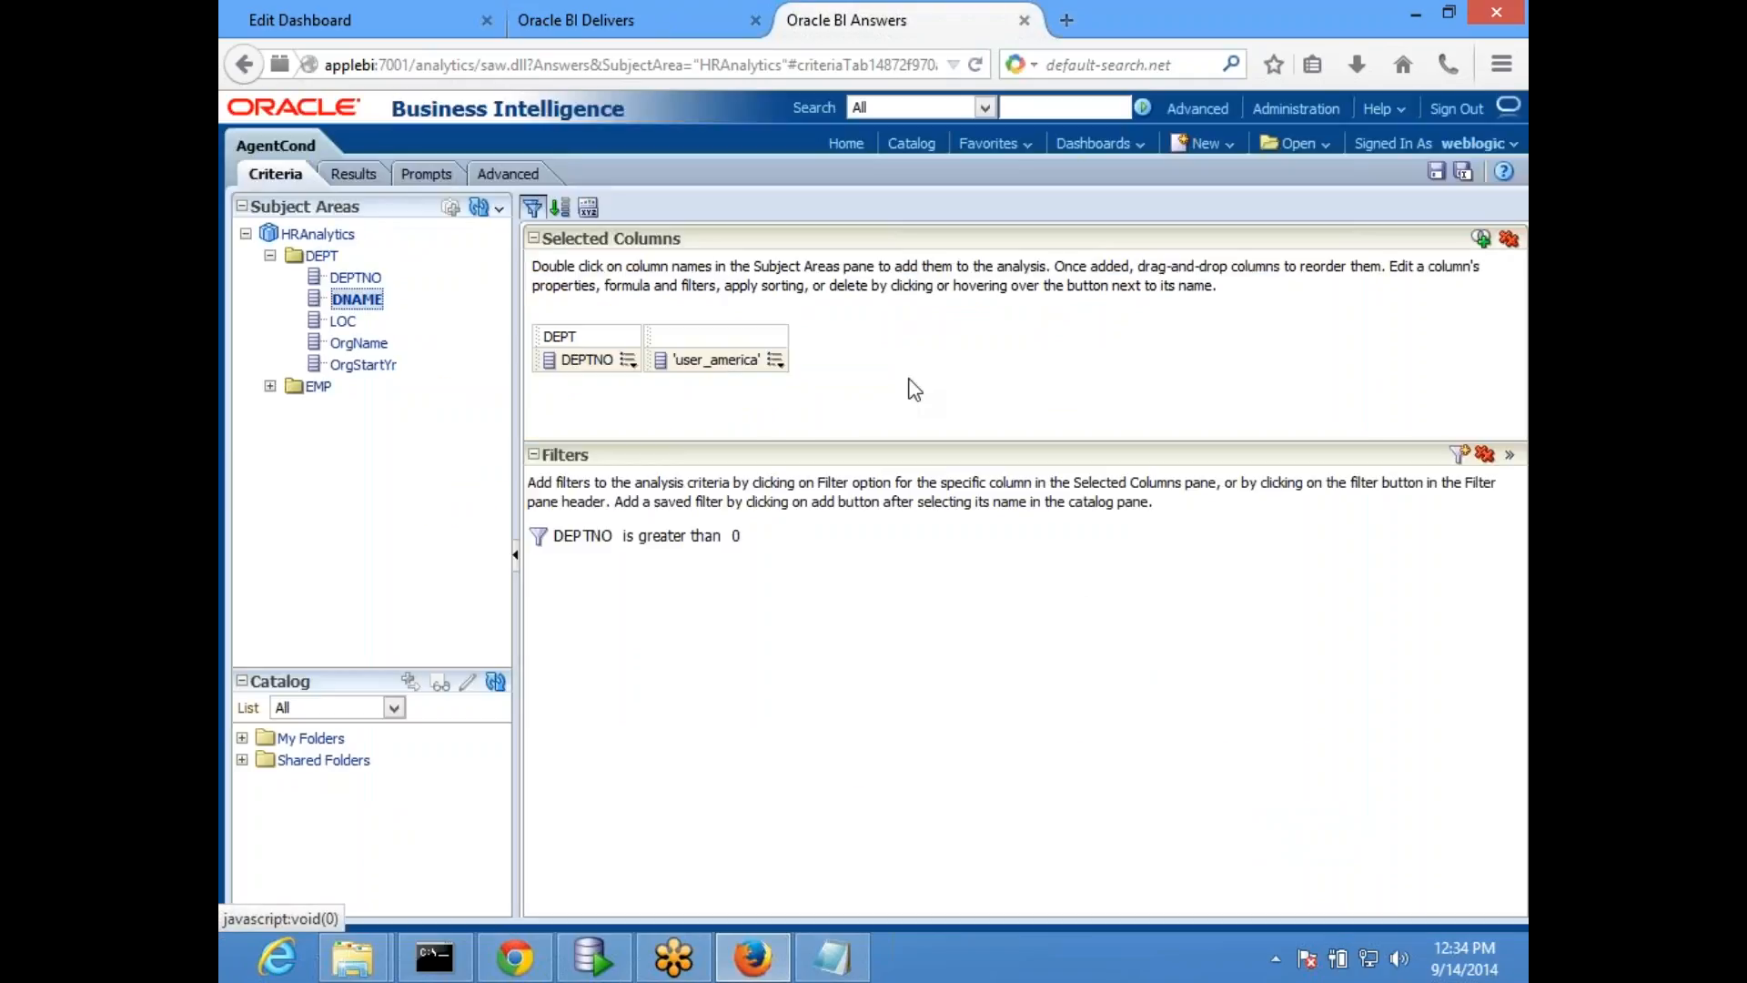
- Save the AgentCond analysis, check its results and close its page to return to the untitled agent
{"action": "left_click", "coordinate": [1436, 171]}
{"action": "left_click", "coordinate": [352, 174]}
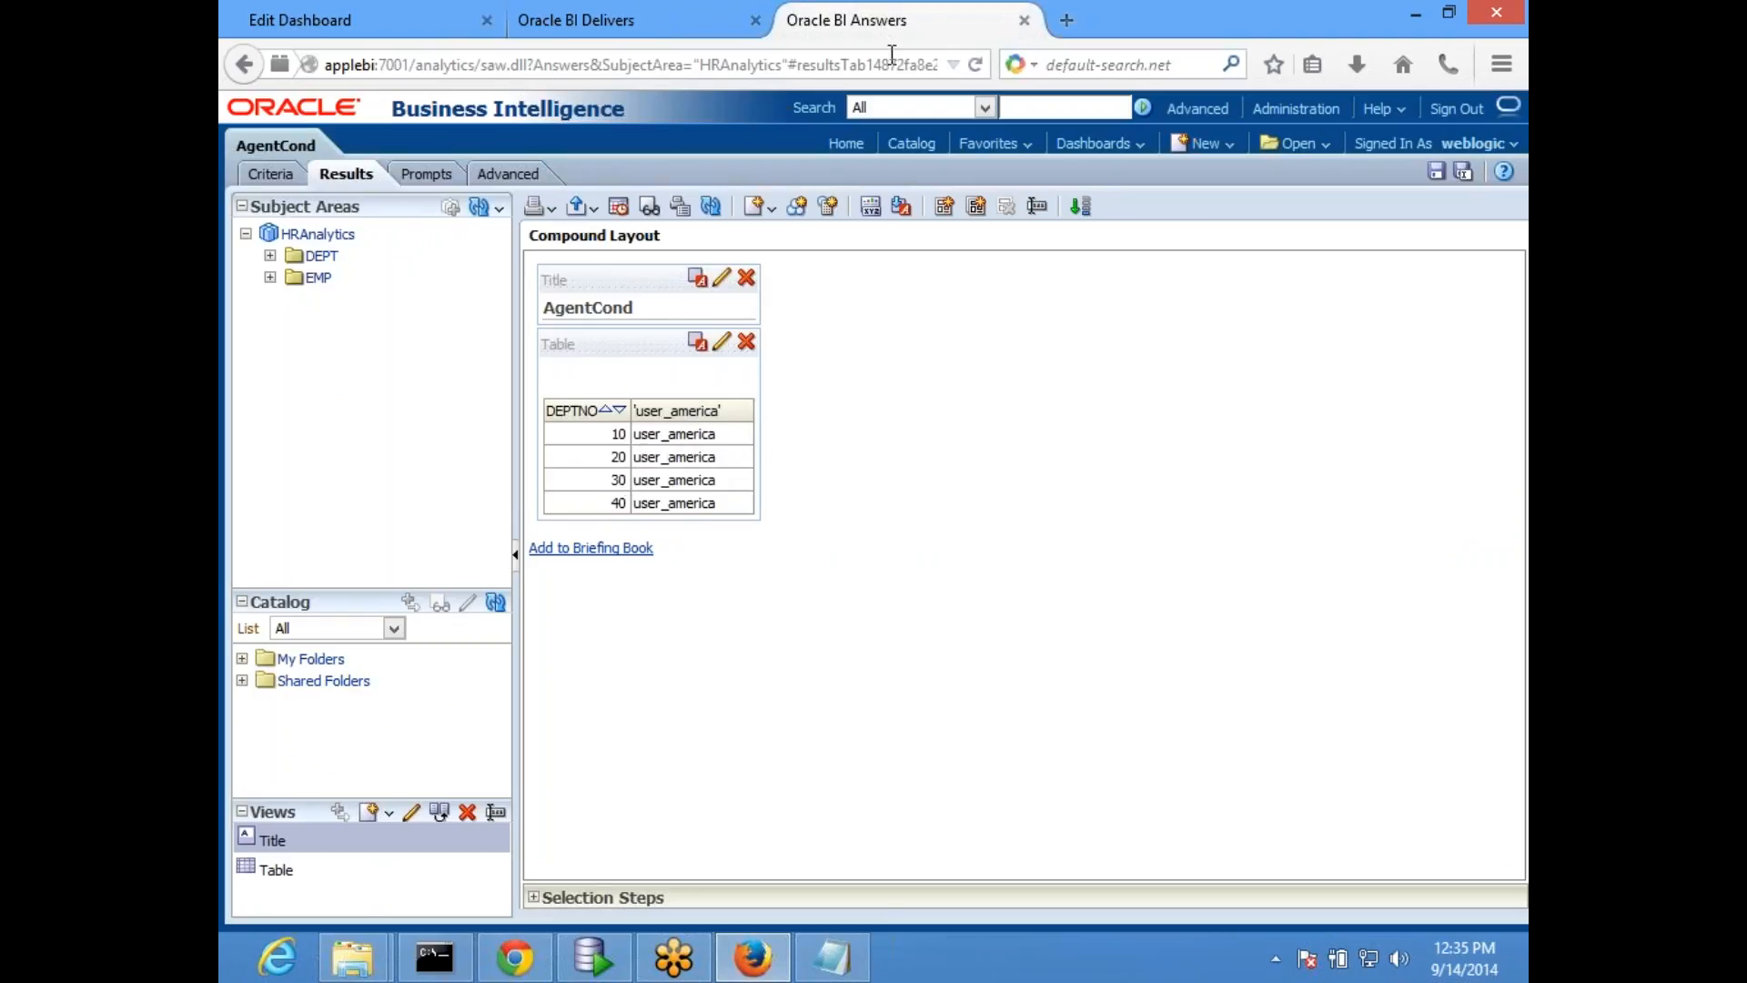
{"action": "left_click", "coordinate": [1021, 22]}
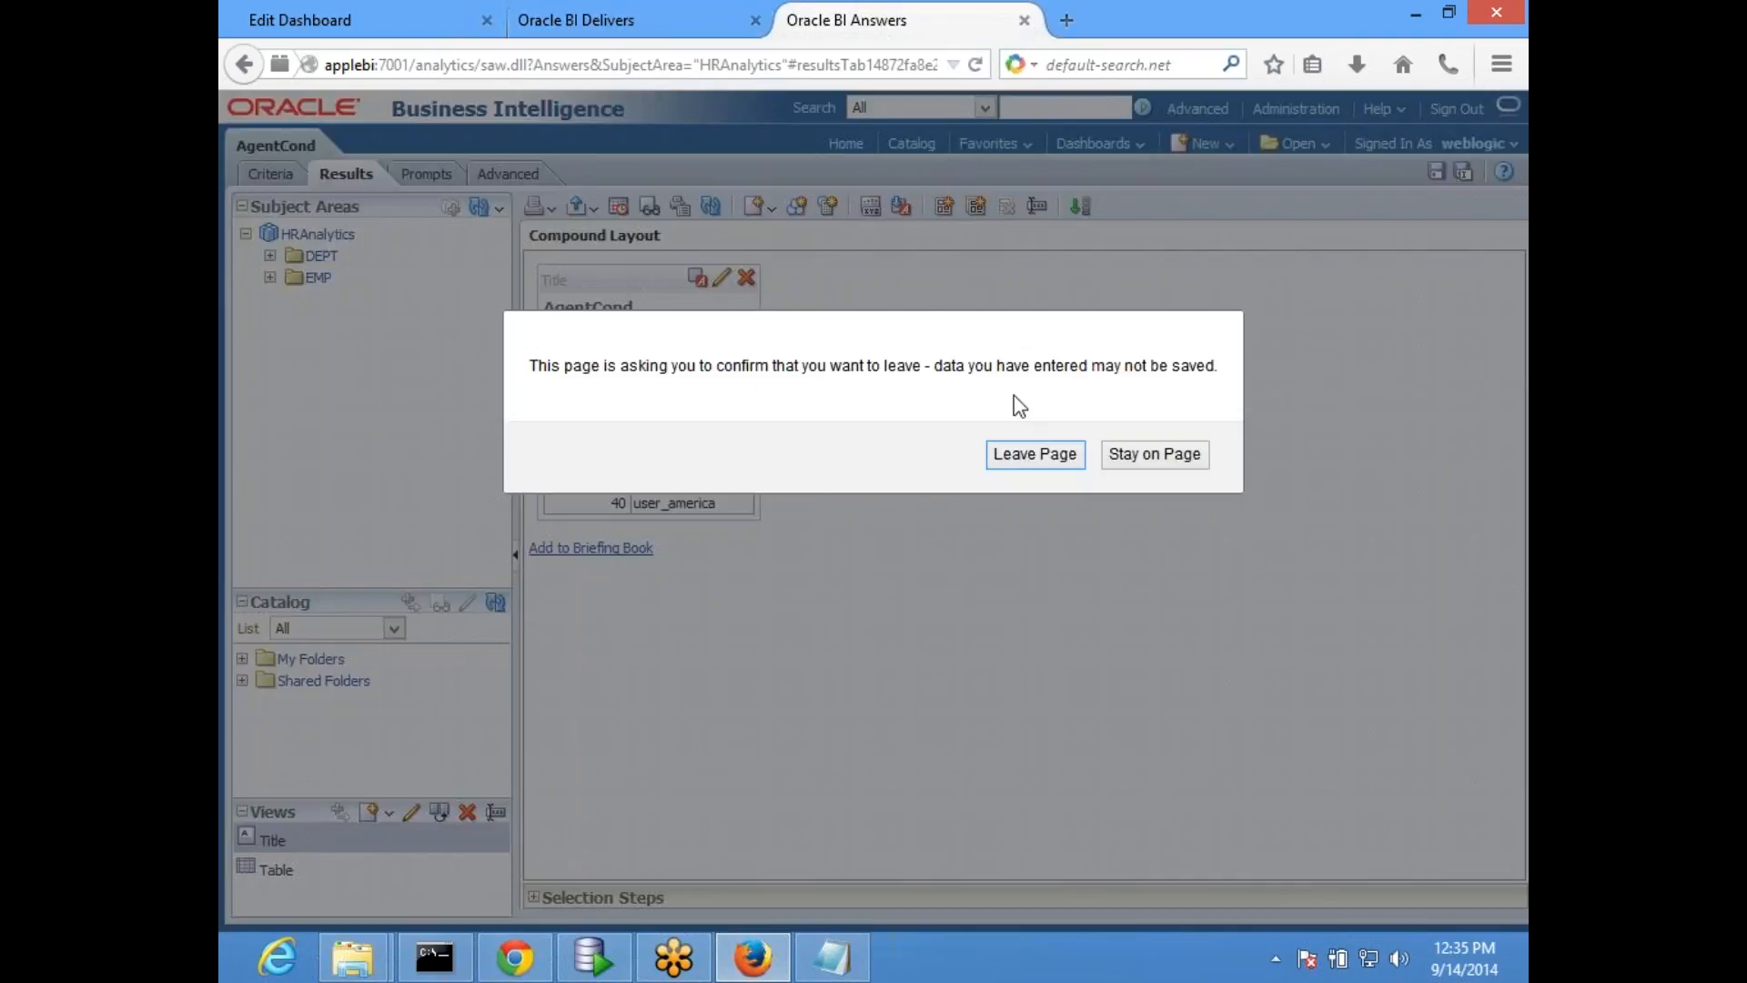
{"action": "left_click", "coordinate": [1043, 463]}
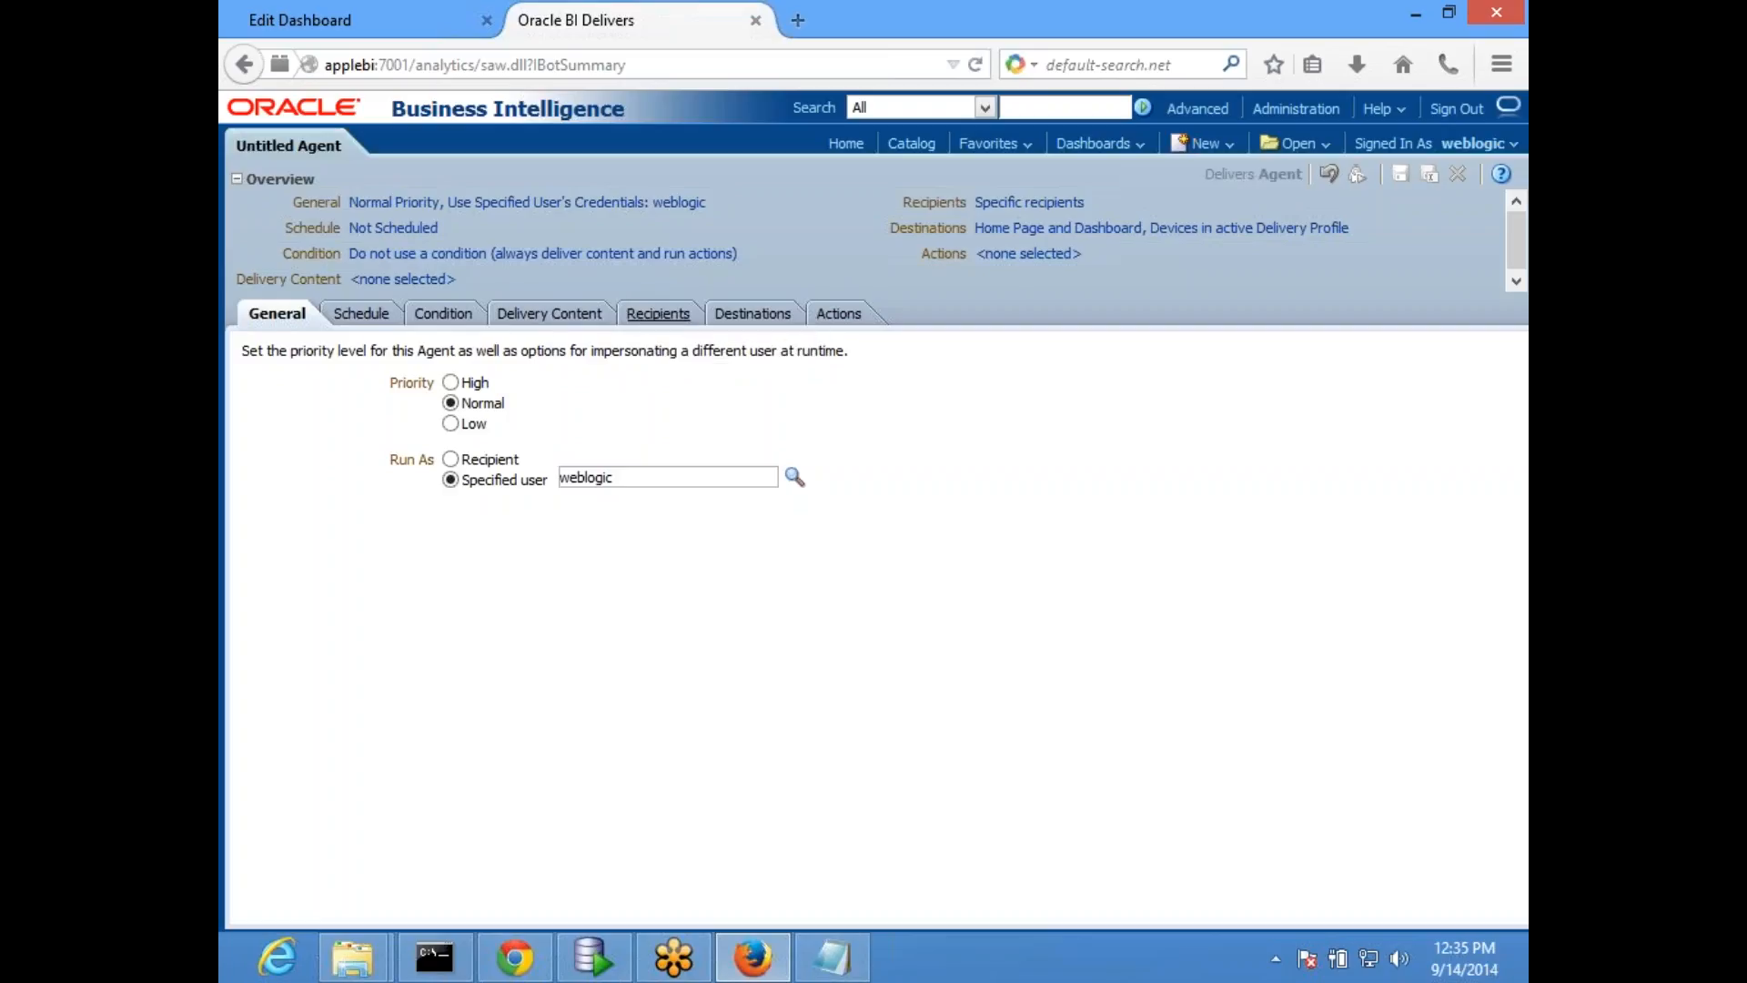
- Set the subject of the agent's delivery content to "Sample Agent Report"
{"action": "left_click", "coordinate": [560, 315]}
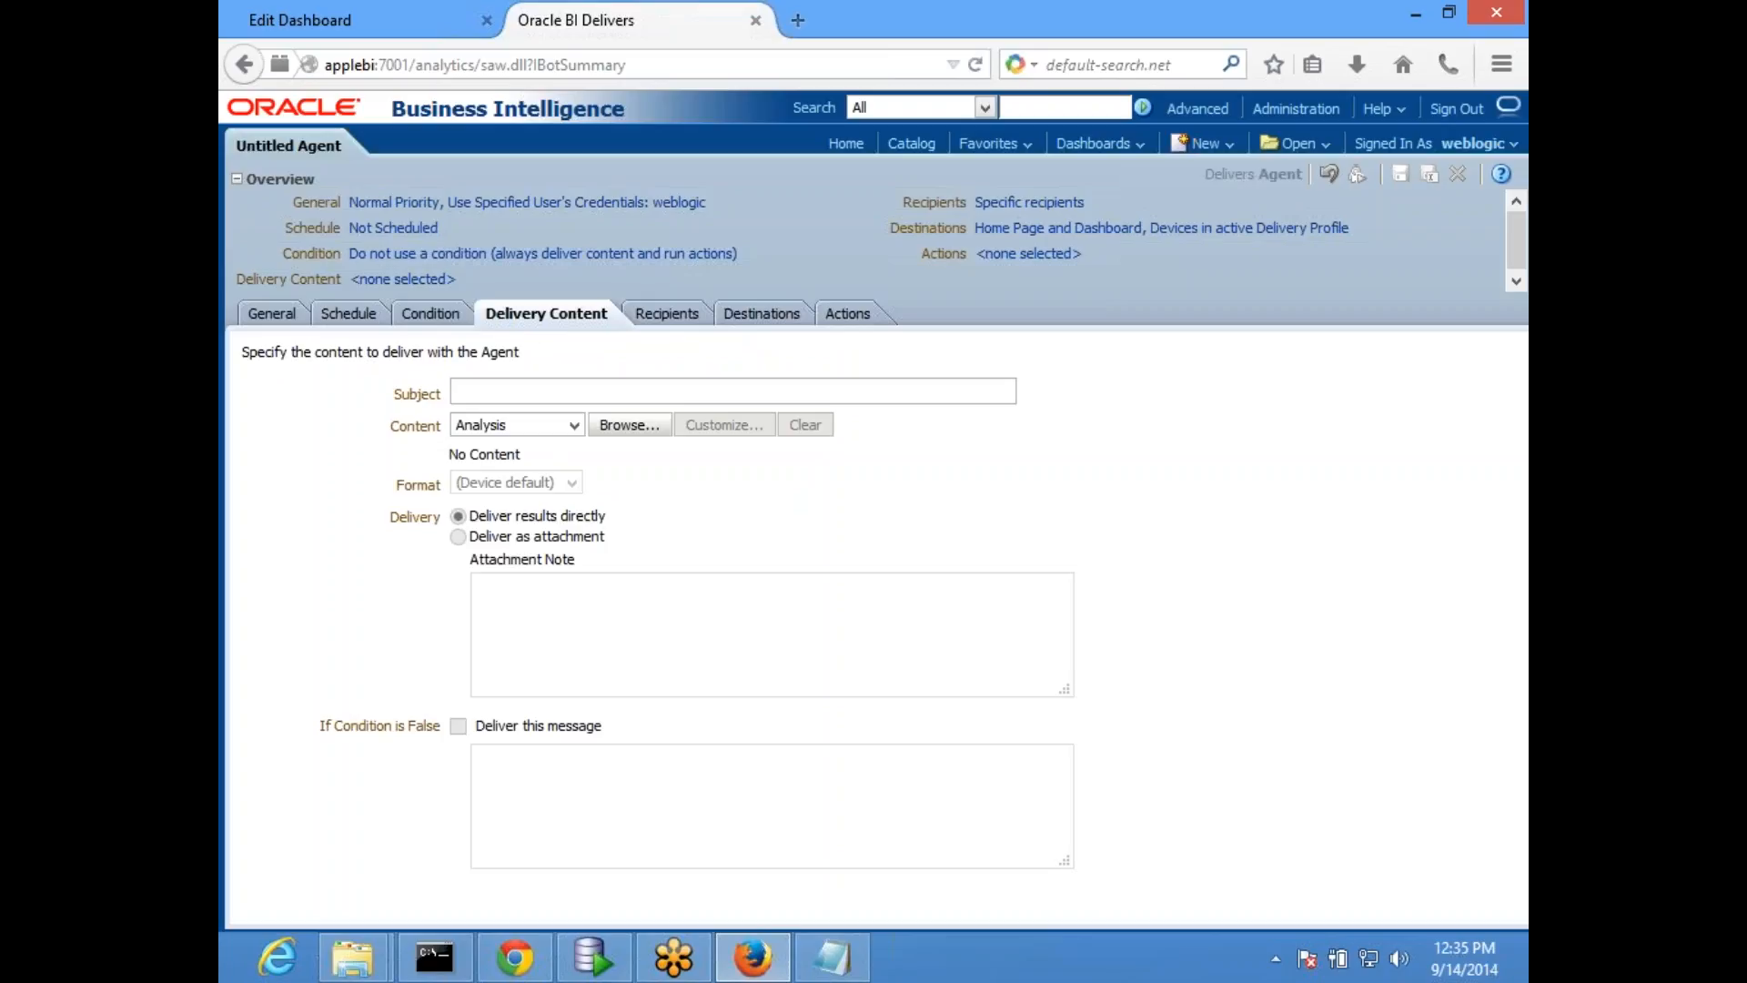
{"action": "left_click", "coordinate": [536, 394]}
{"action": "type", "text": "Sample Agent Report"}
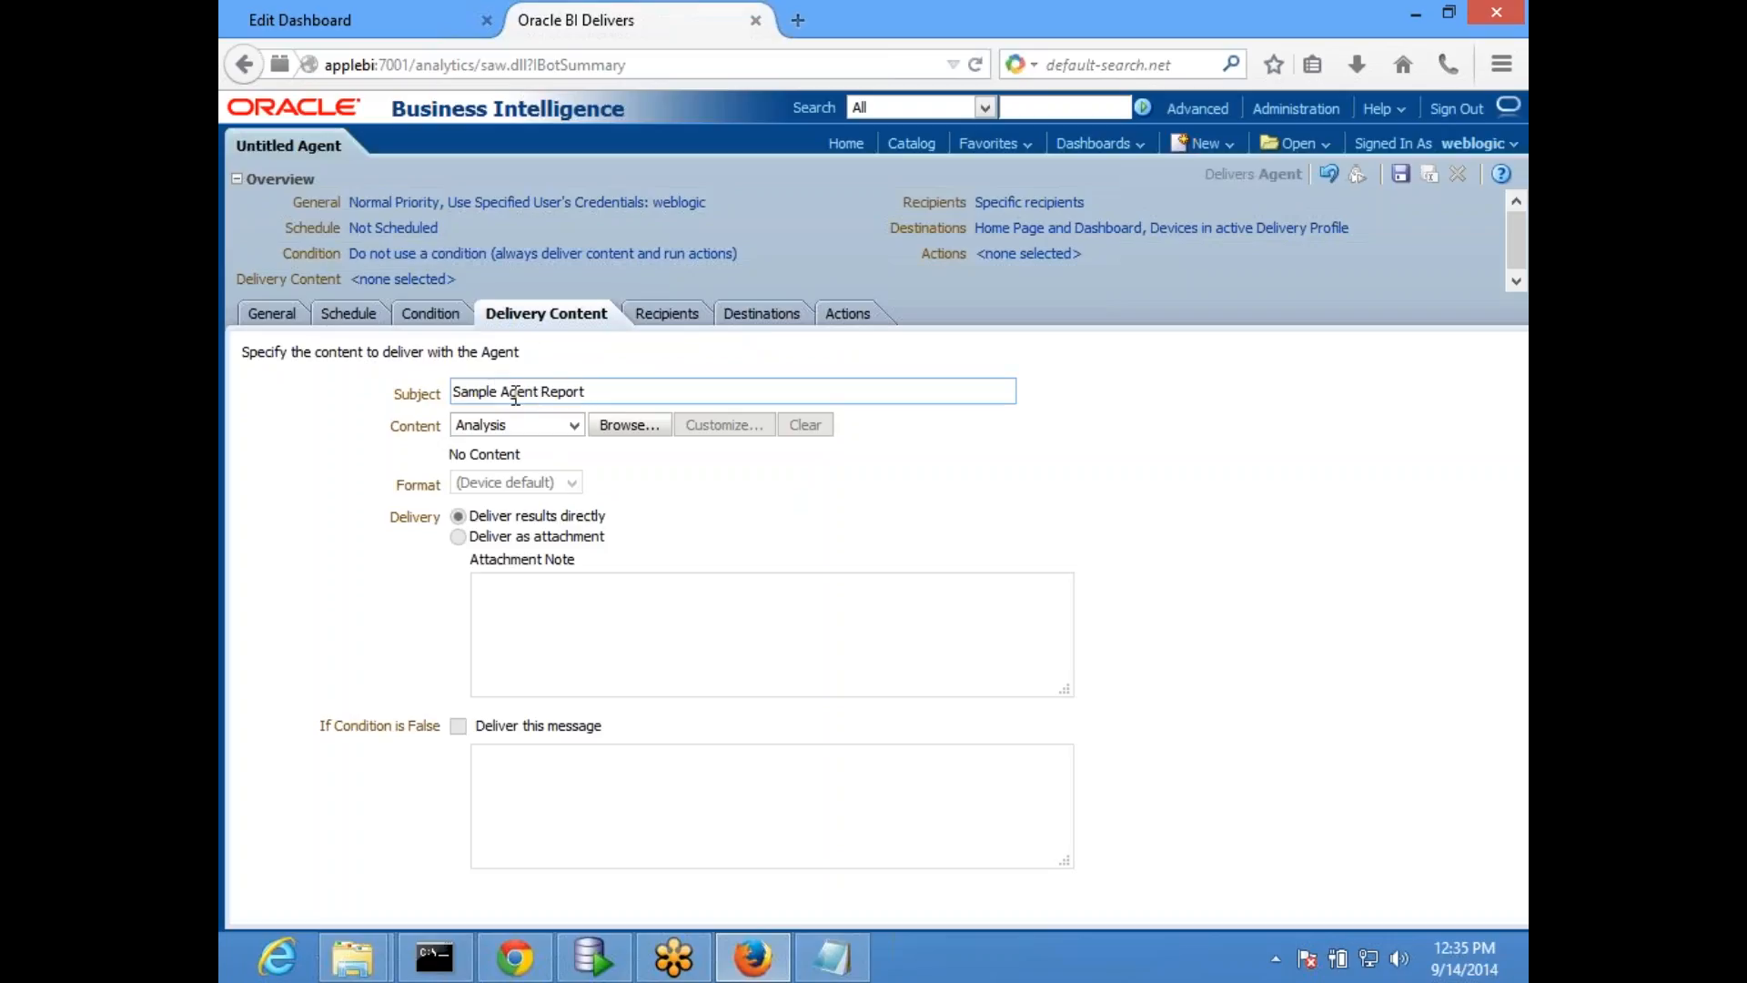
- Choose the HRDBReport analysis from /Shared Folders/Test as the agent's delivery content
{"action": "left_click", "coordinate": [570, 426]}
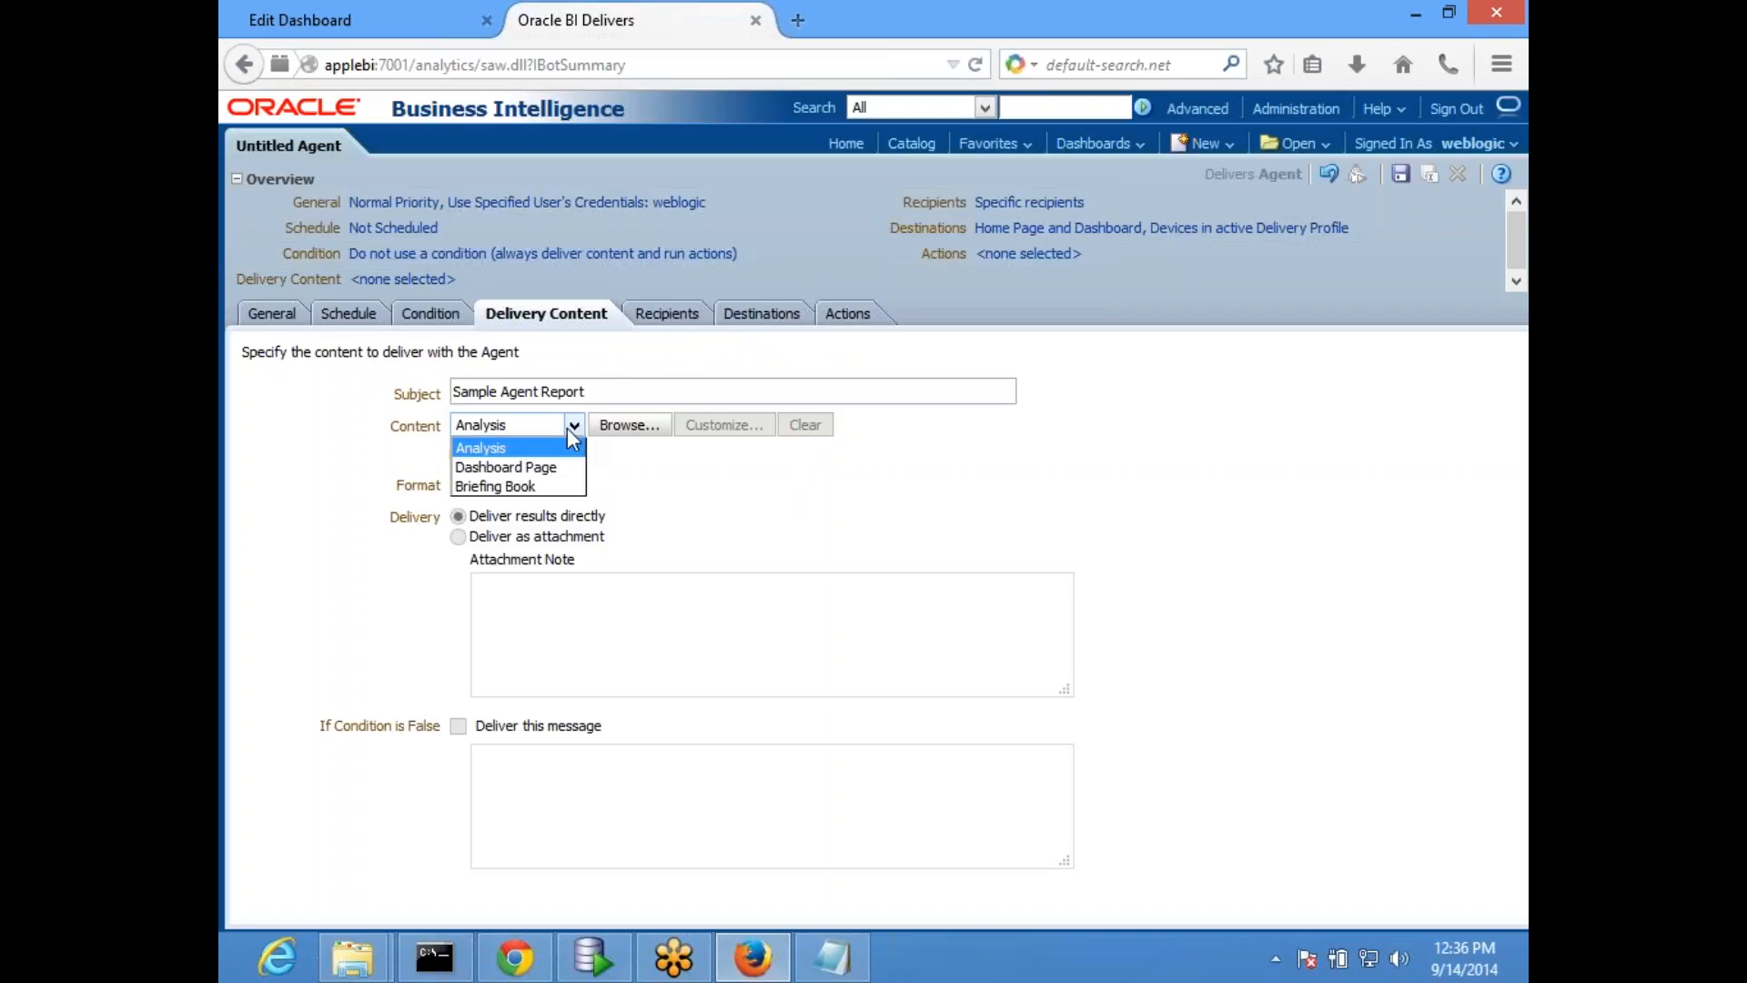
{"action": "left_click", "coordinate": [543, 448]}
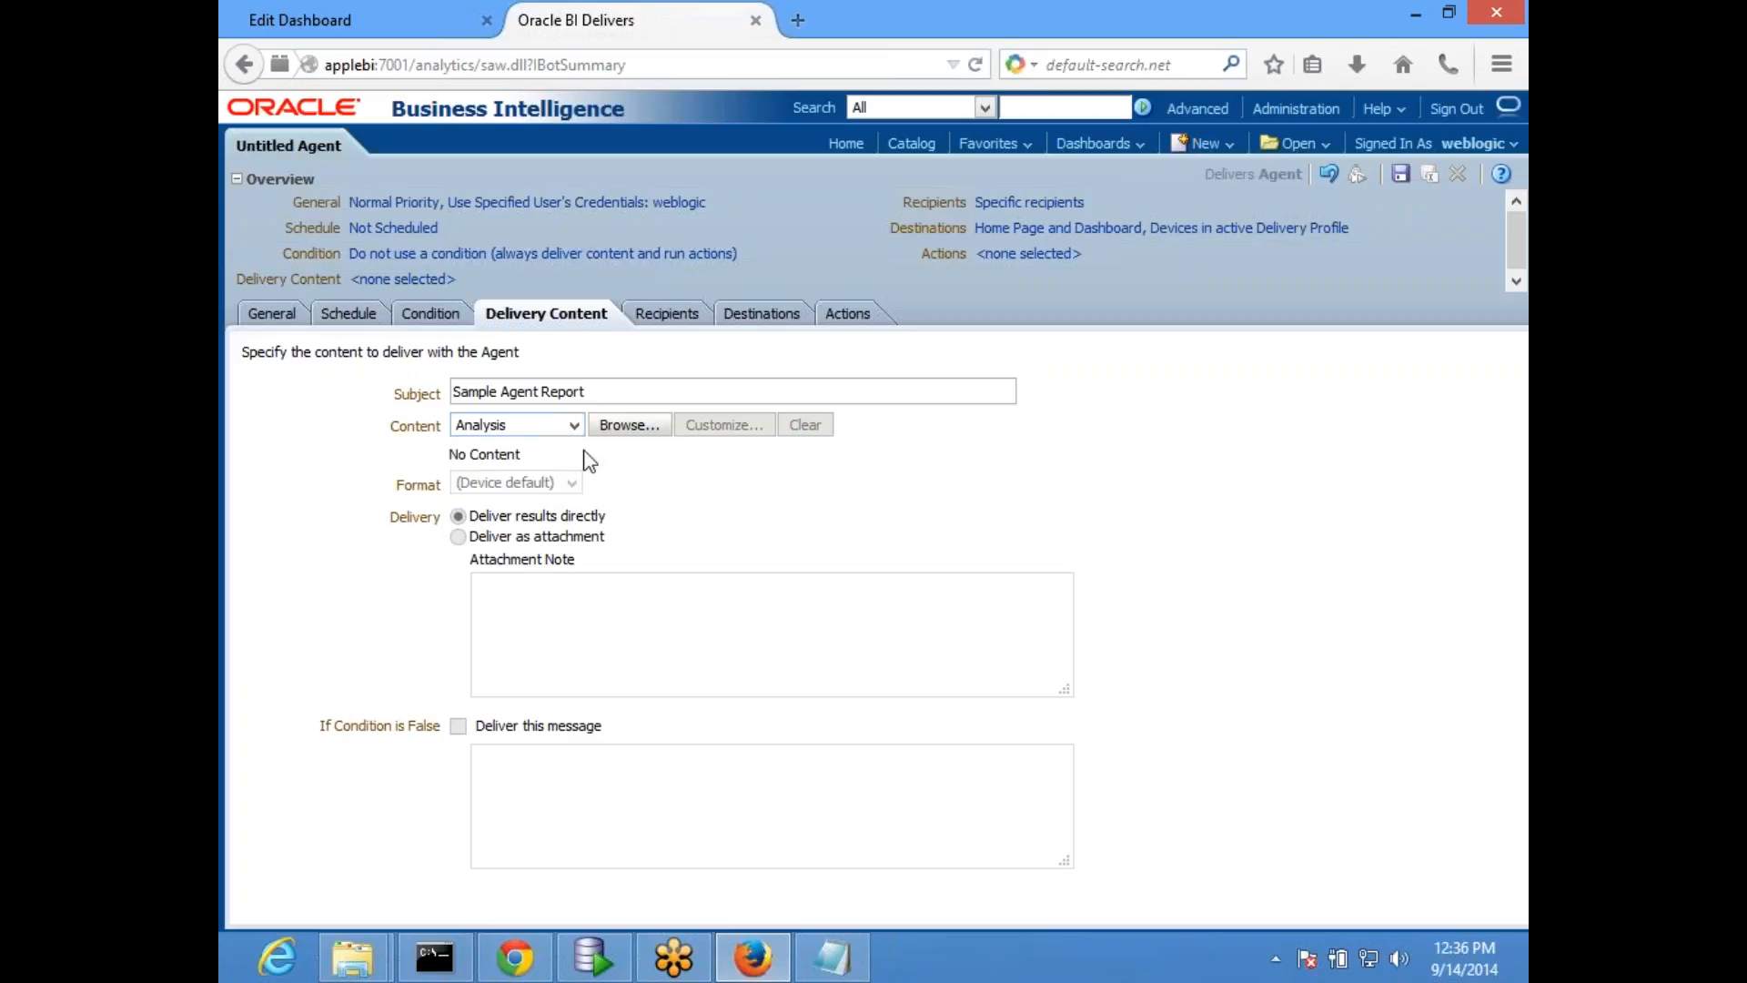
{"action": "left_click", "coordinate": [628, 425]}
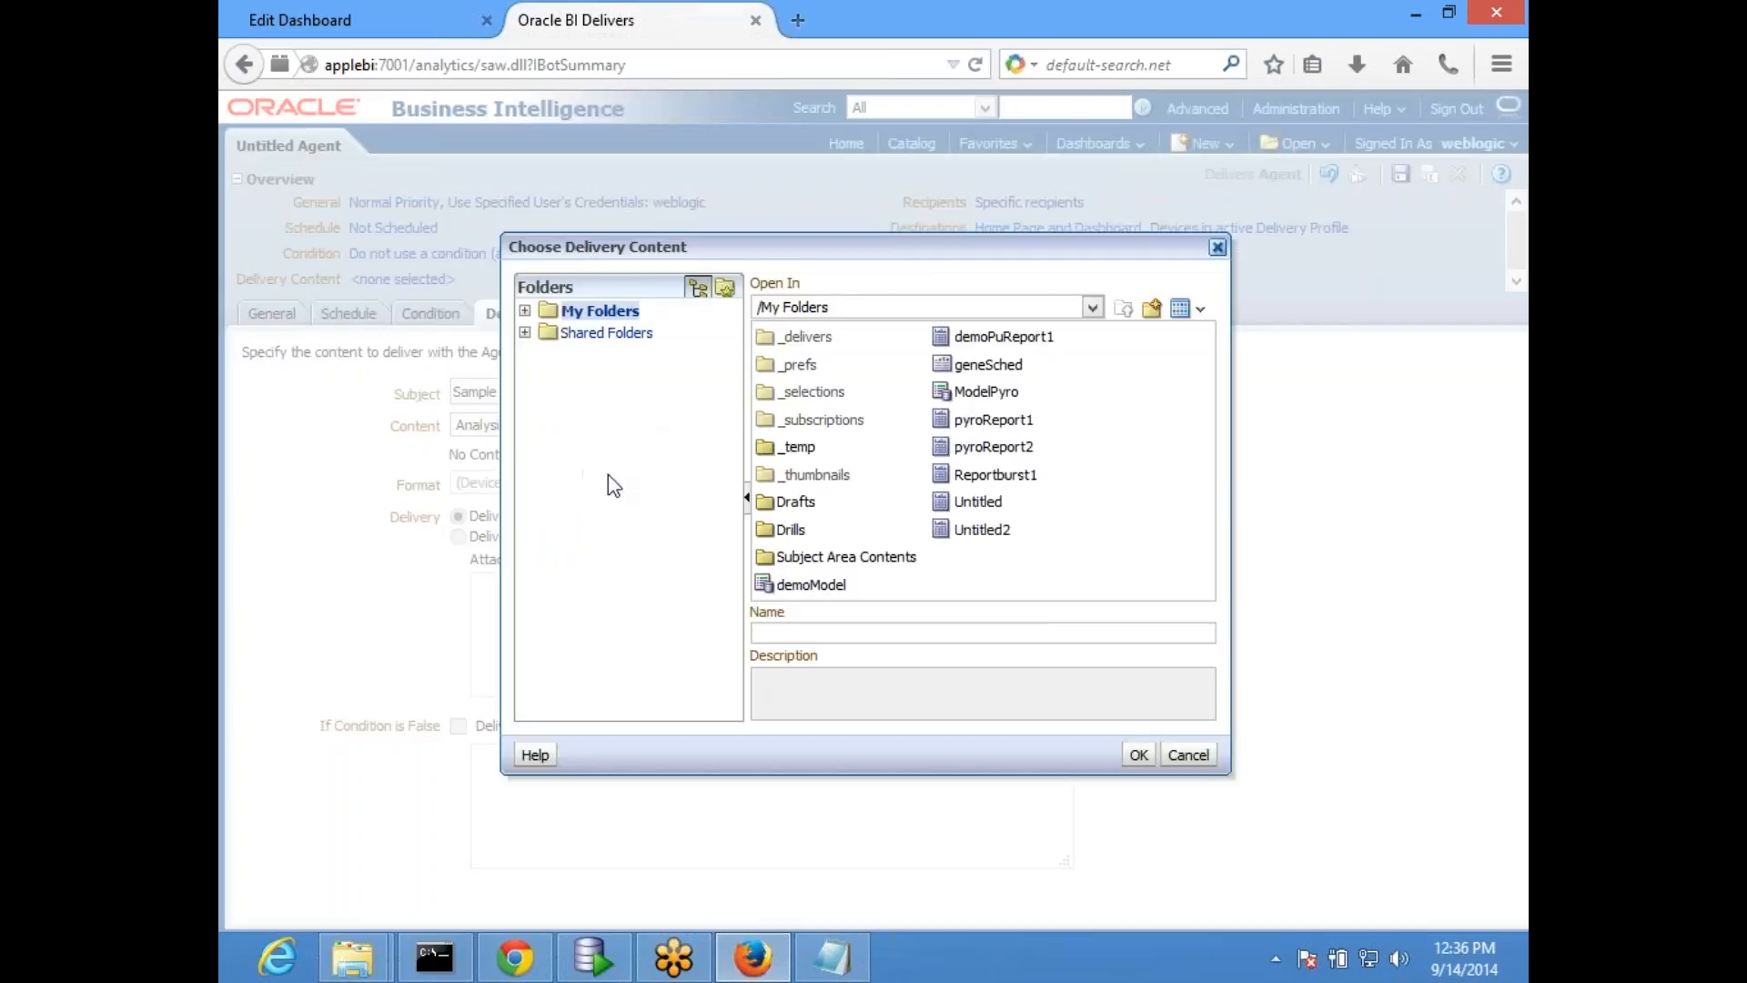
{"action": "left_click", "coordinate": [526, 333]}
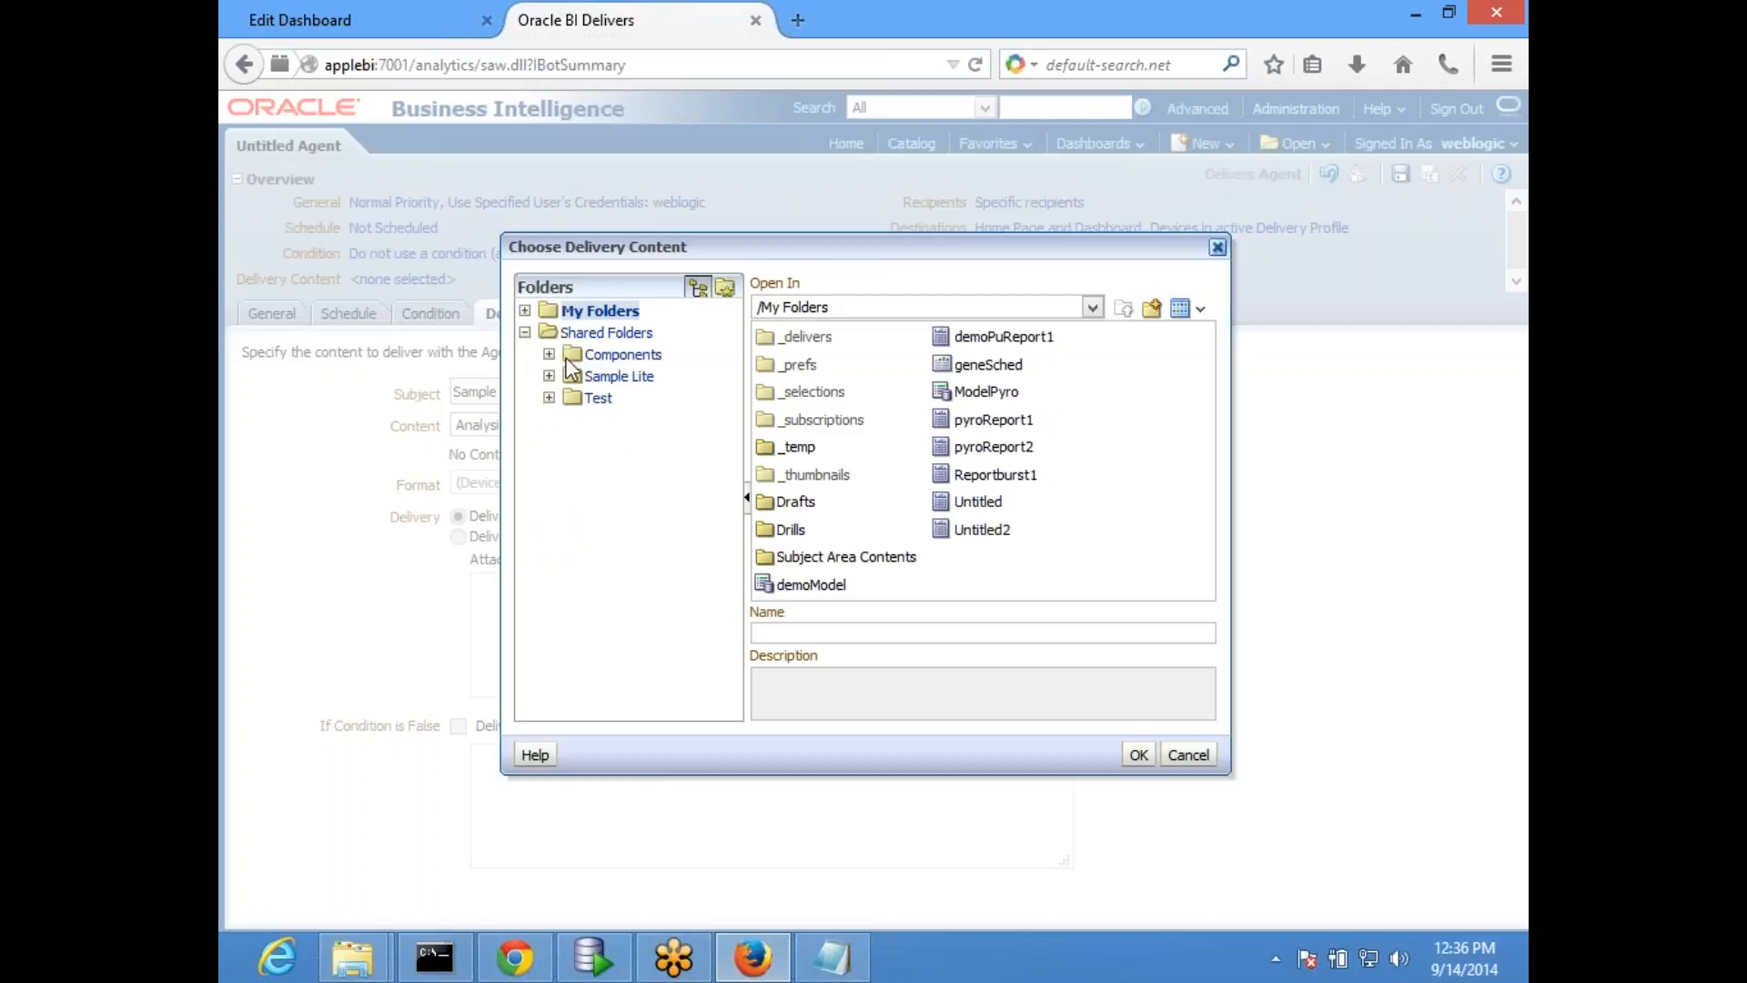
{"action": "left_click", "coordinate": [599, 398]}
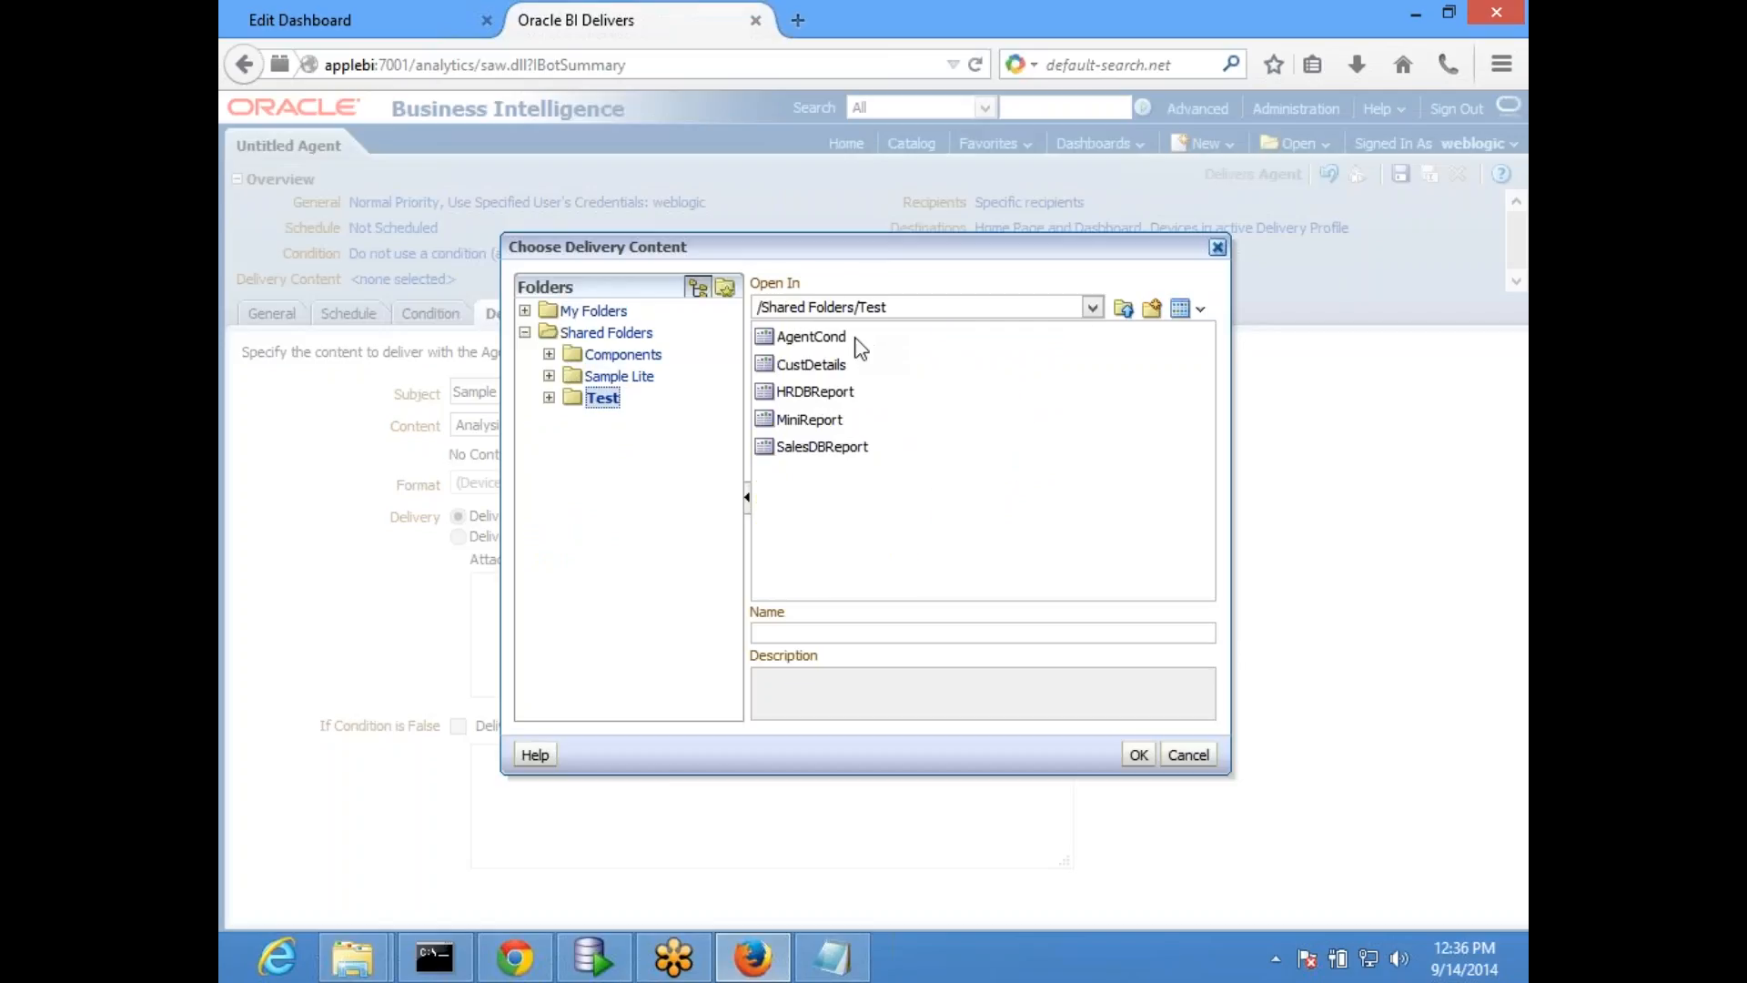
{"action": "double_click", "coordinate": [816, 392]}
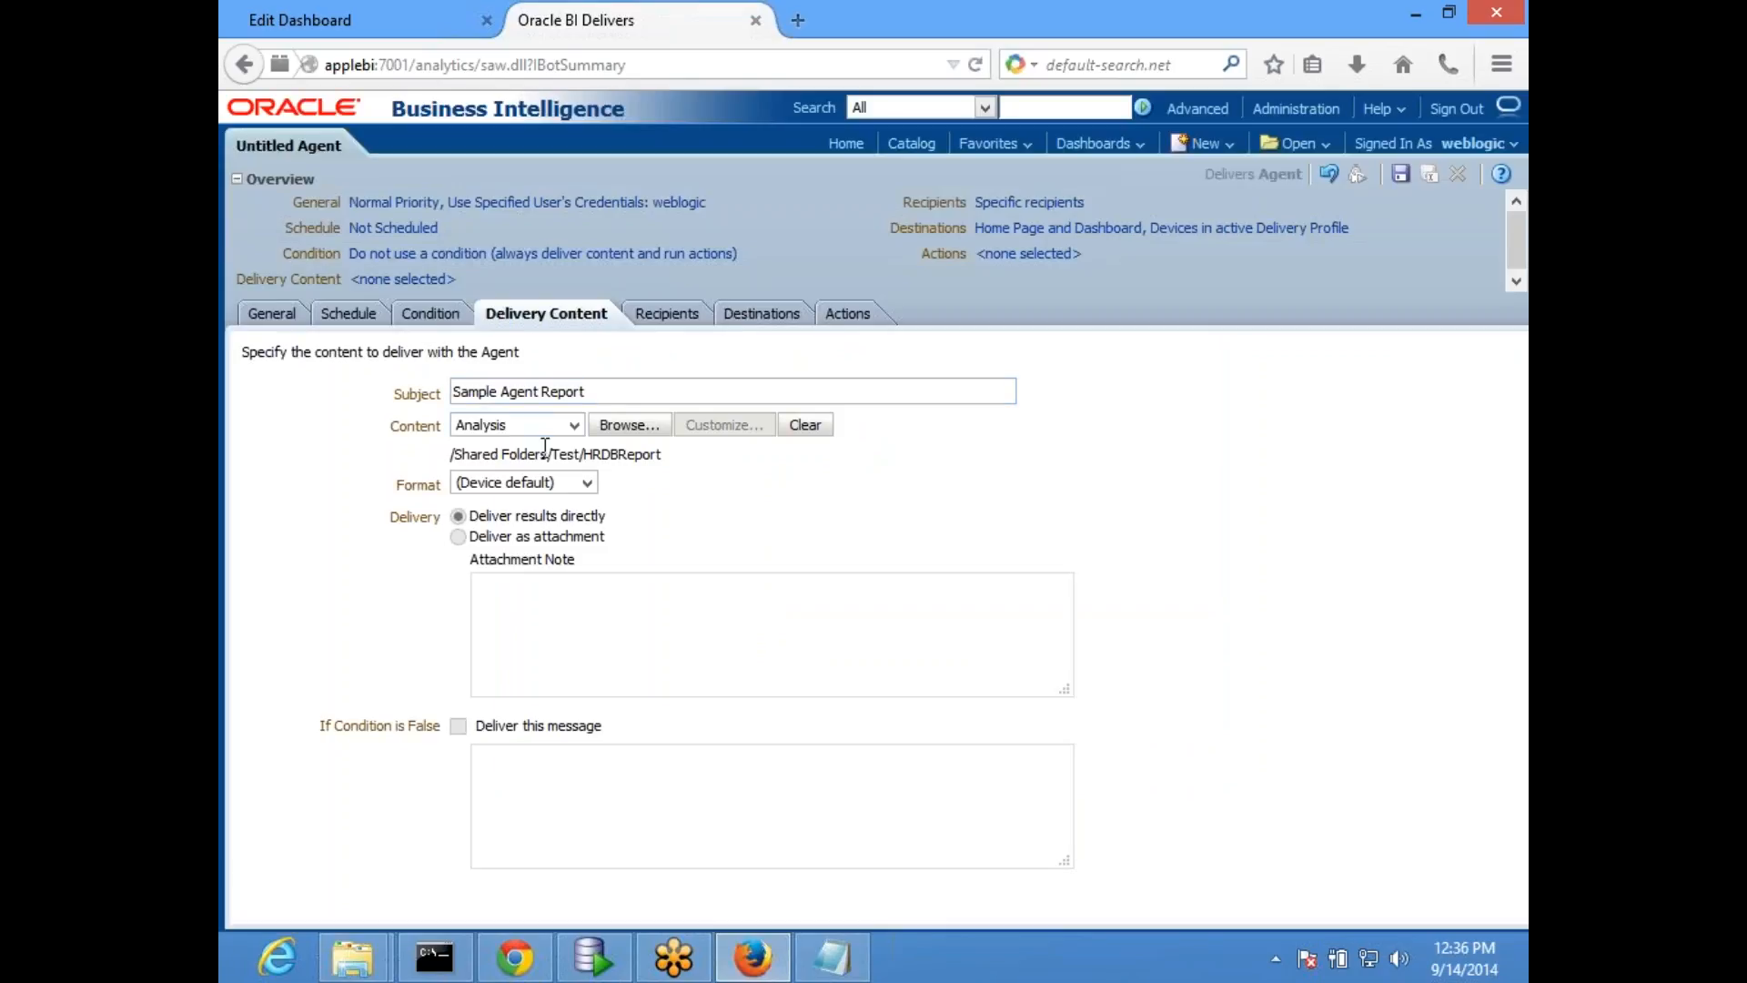
{"action": "left_click_drag", "start_coordinate": [482, 454], "coordinate": [792, 464]}
{"action": "left_click", "coordinate": [1012, 480]}
- Set the delivery format to HTML and have the content delivered as an attachment
{"action": "left_click", "coordinate": [587, 483]}
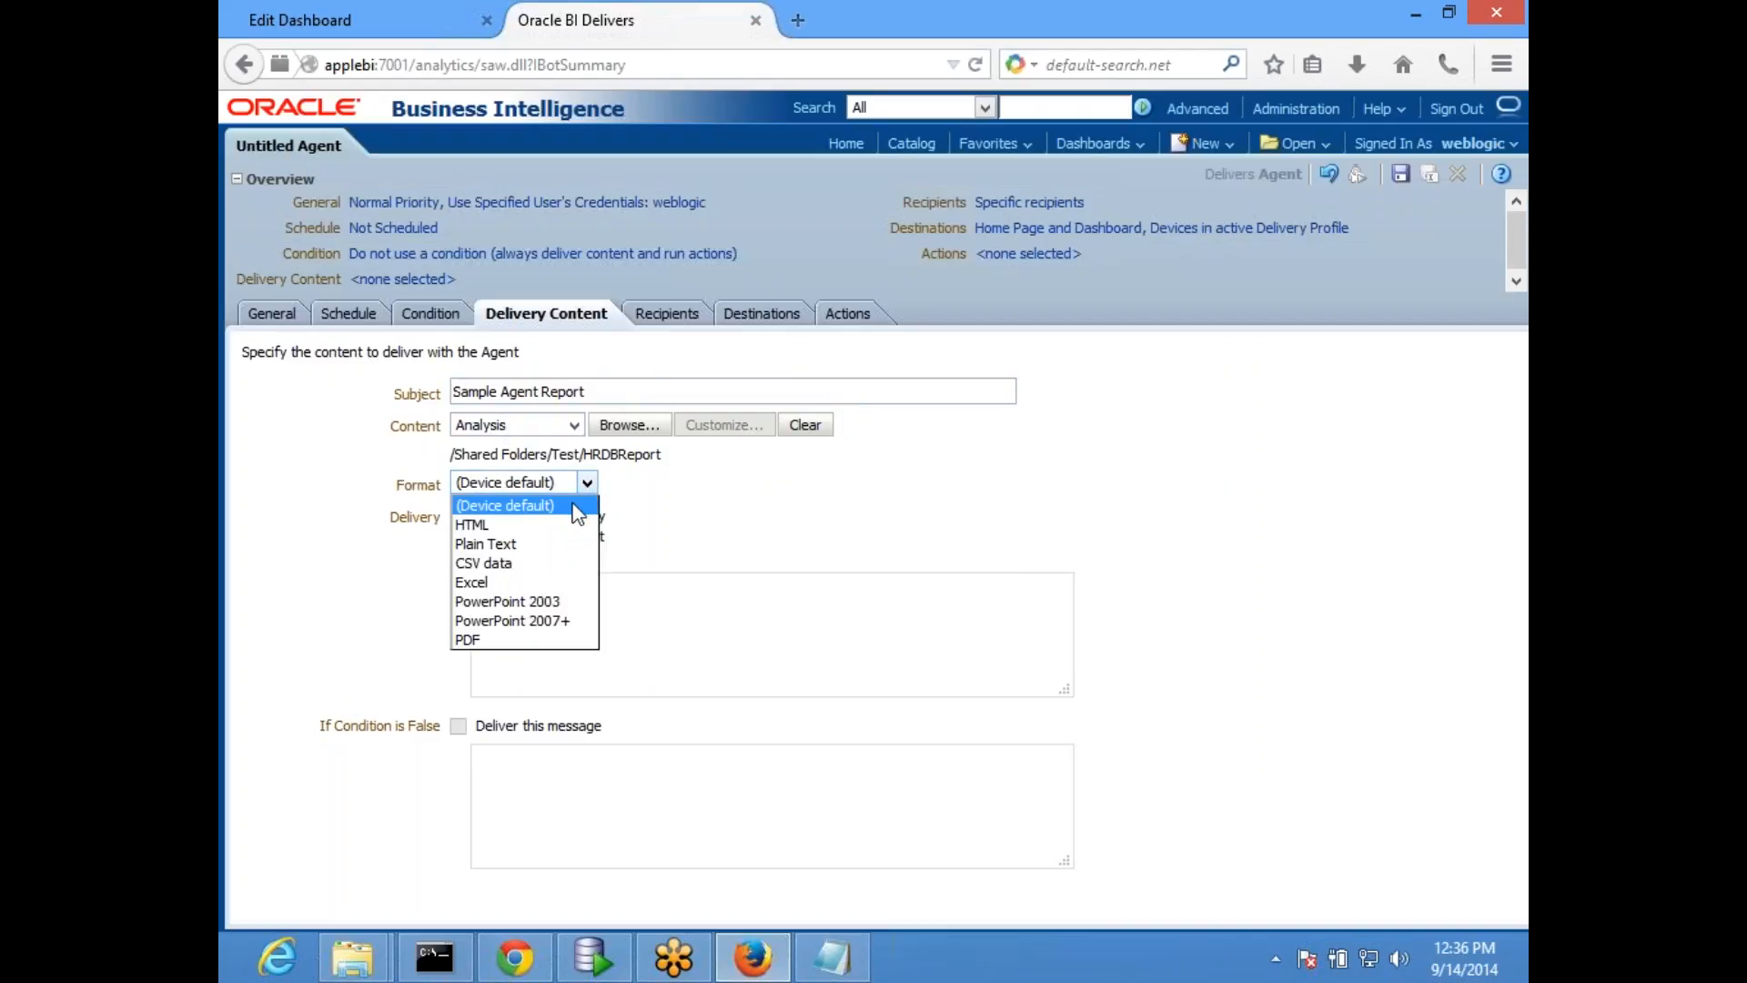
{"action": "left_click", "coordinate": [517, 525]}
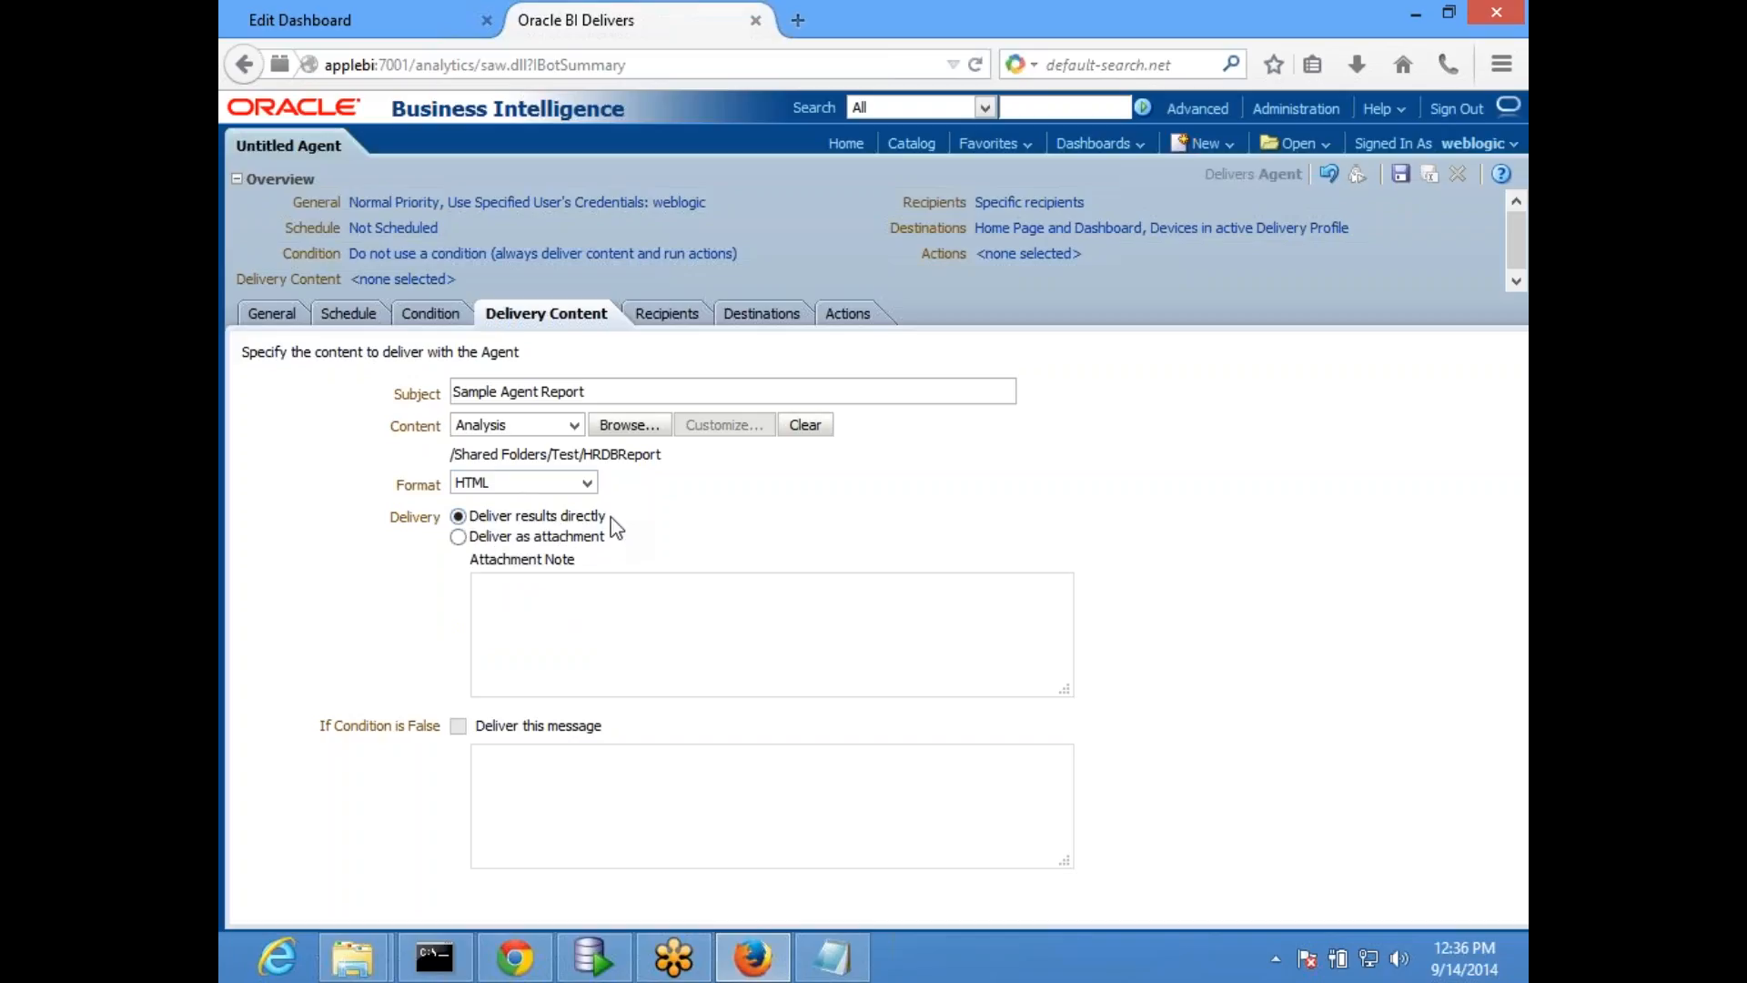
{"action": "left_click", "coordinate": [458, 537]}
{"action": "left_click", "coordinate": [458, 516]}
{"action": "left_click", "coordinate": [560, 540]}
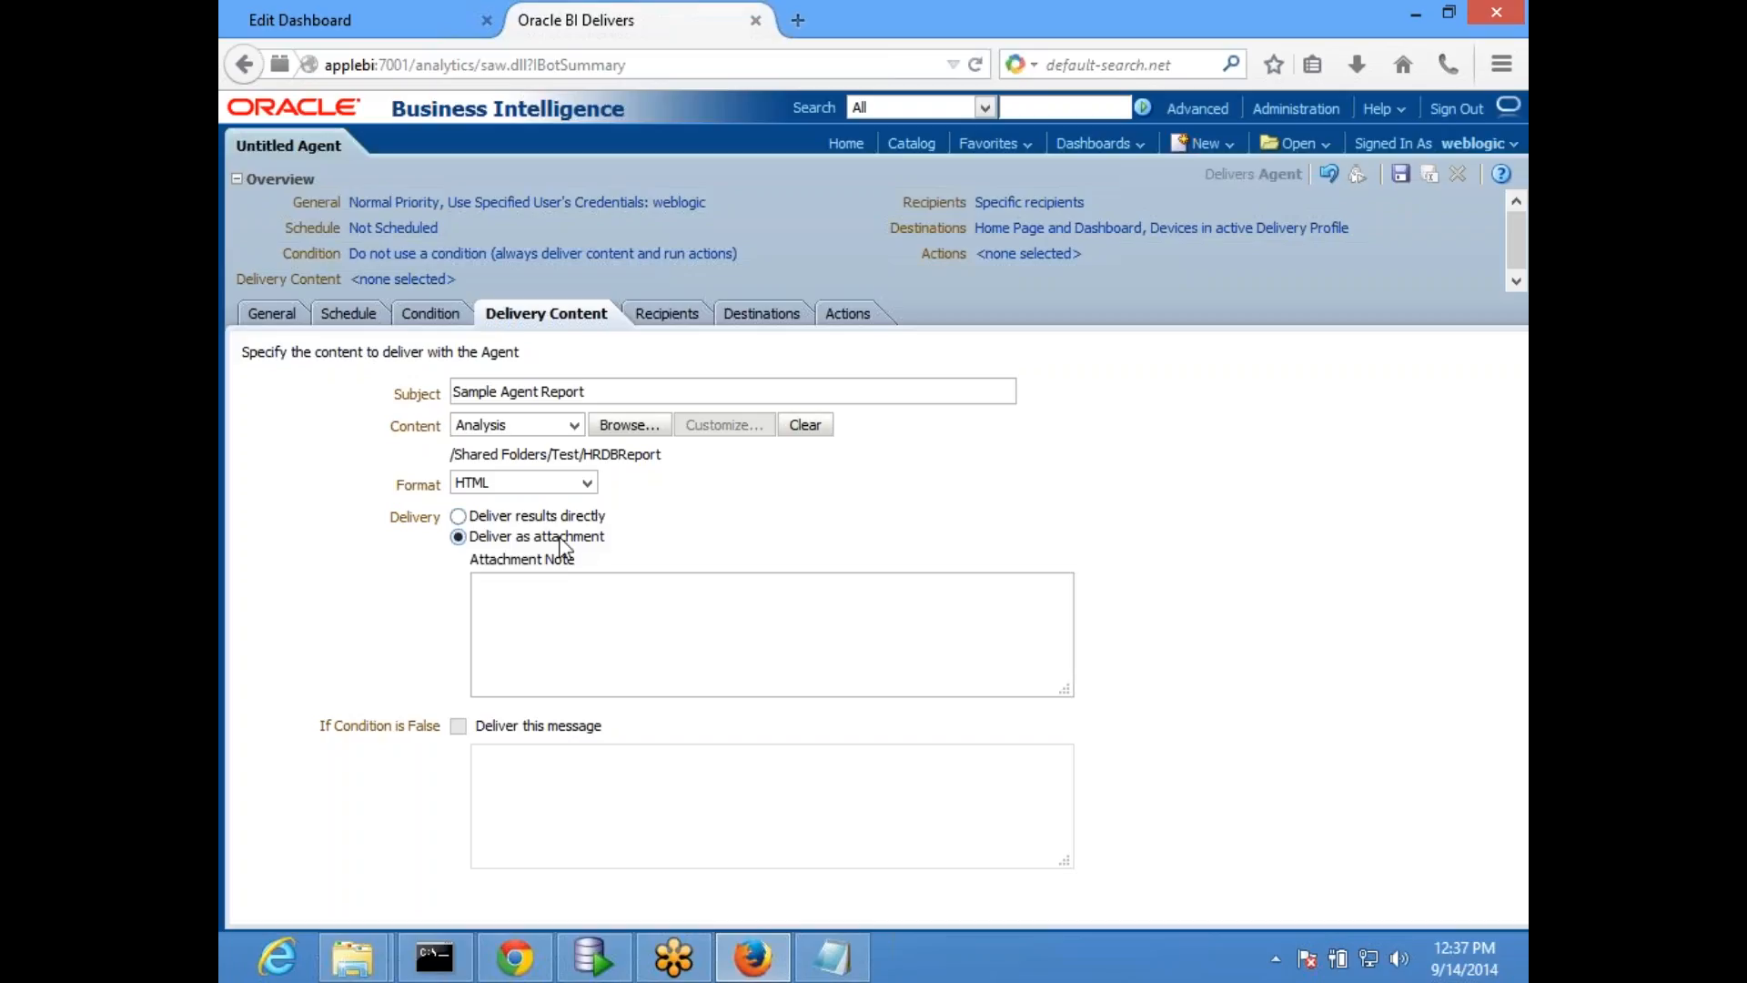
- Enter the attachment note "Please find the attached Doc"
{"action": "left_click", "coordinate": [575, 614]}
{"action": "type", "text": "Please find th"}
{"action": "key", "text": "BackSpace"}
{"action": "type", "text": "e attach"}
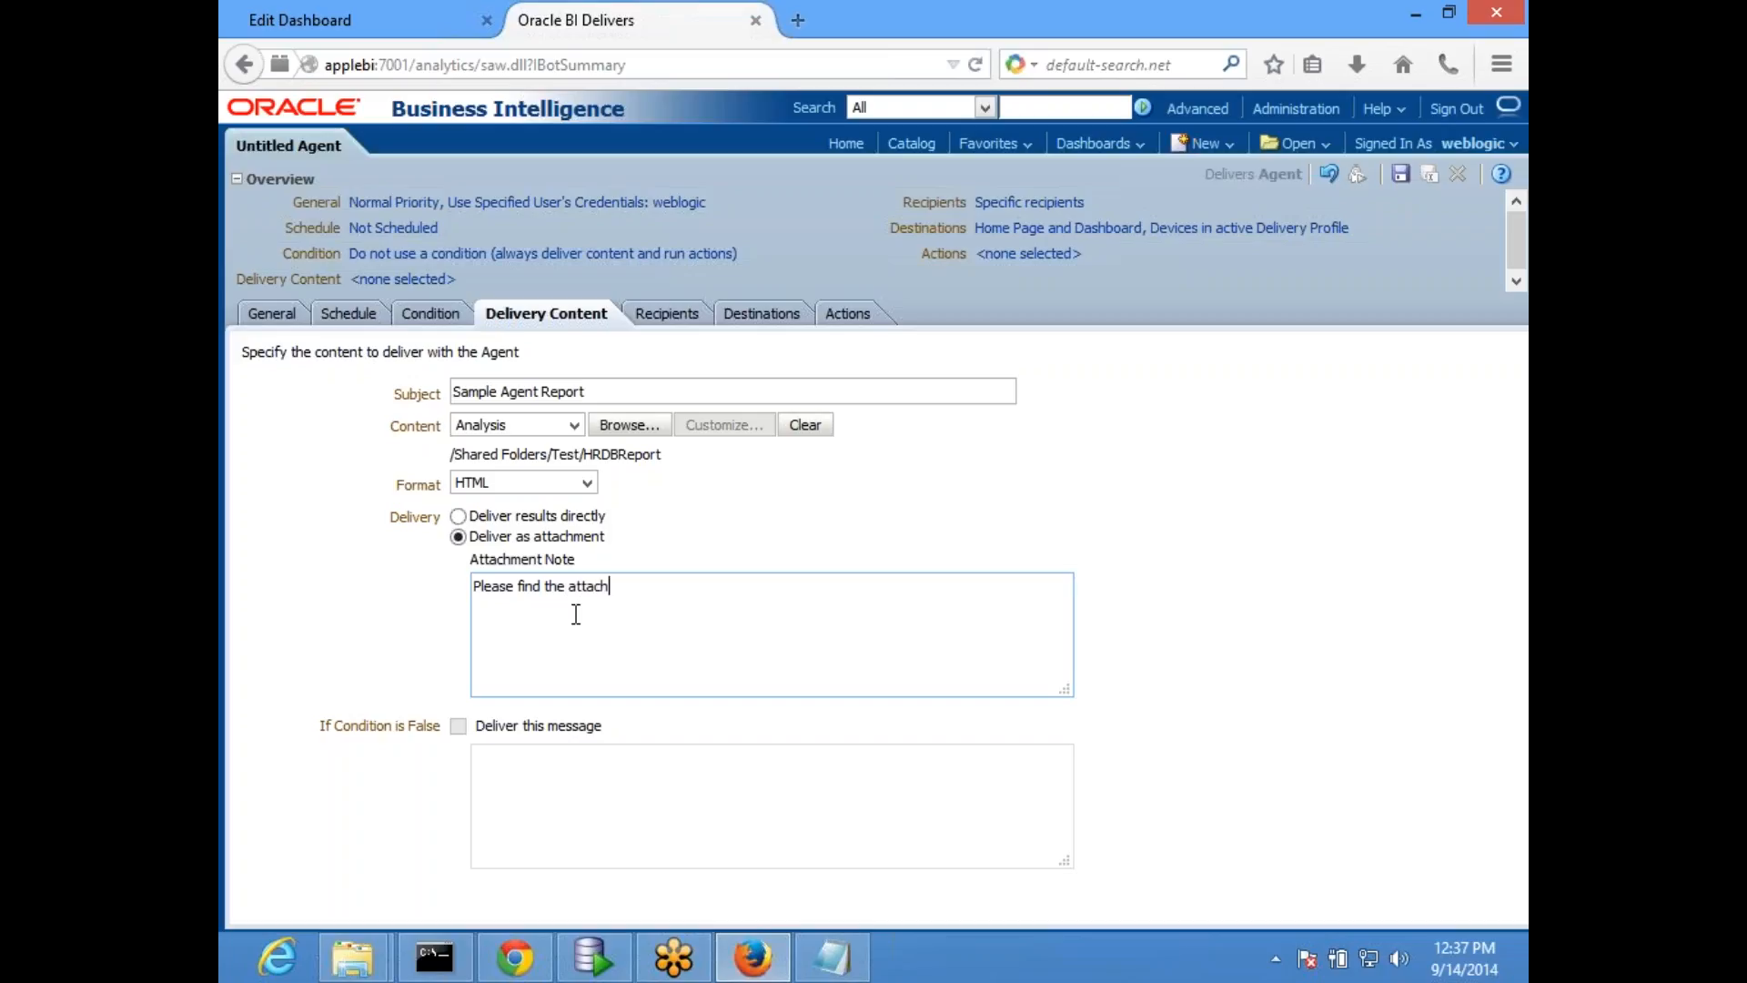
{"action": "type", "text": "ed Doc"}
- Save the agent as FirstAgent in /Shared Folders/Test
{"action": "left_click", "coordinate": [1400, 175]}
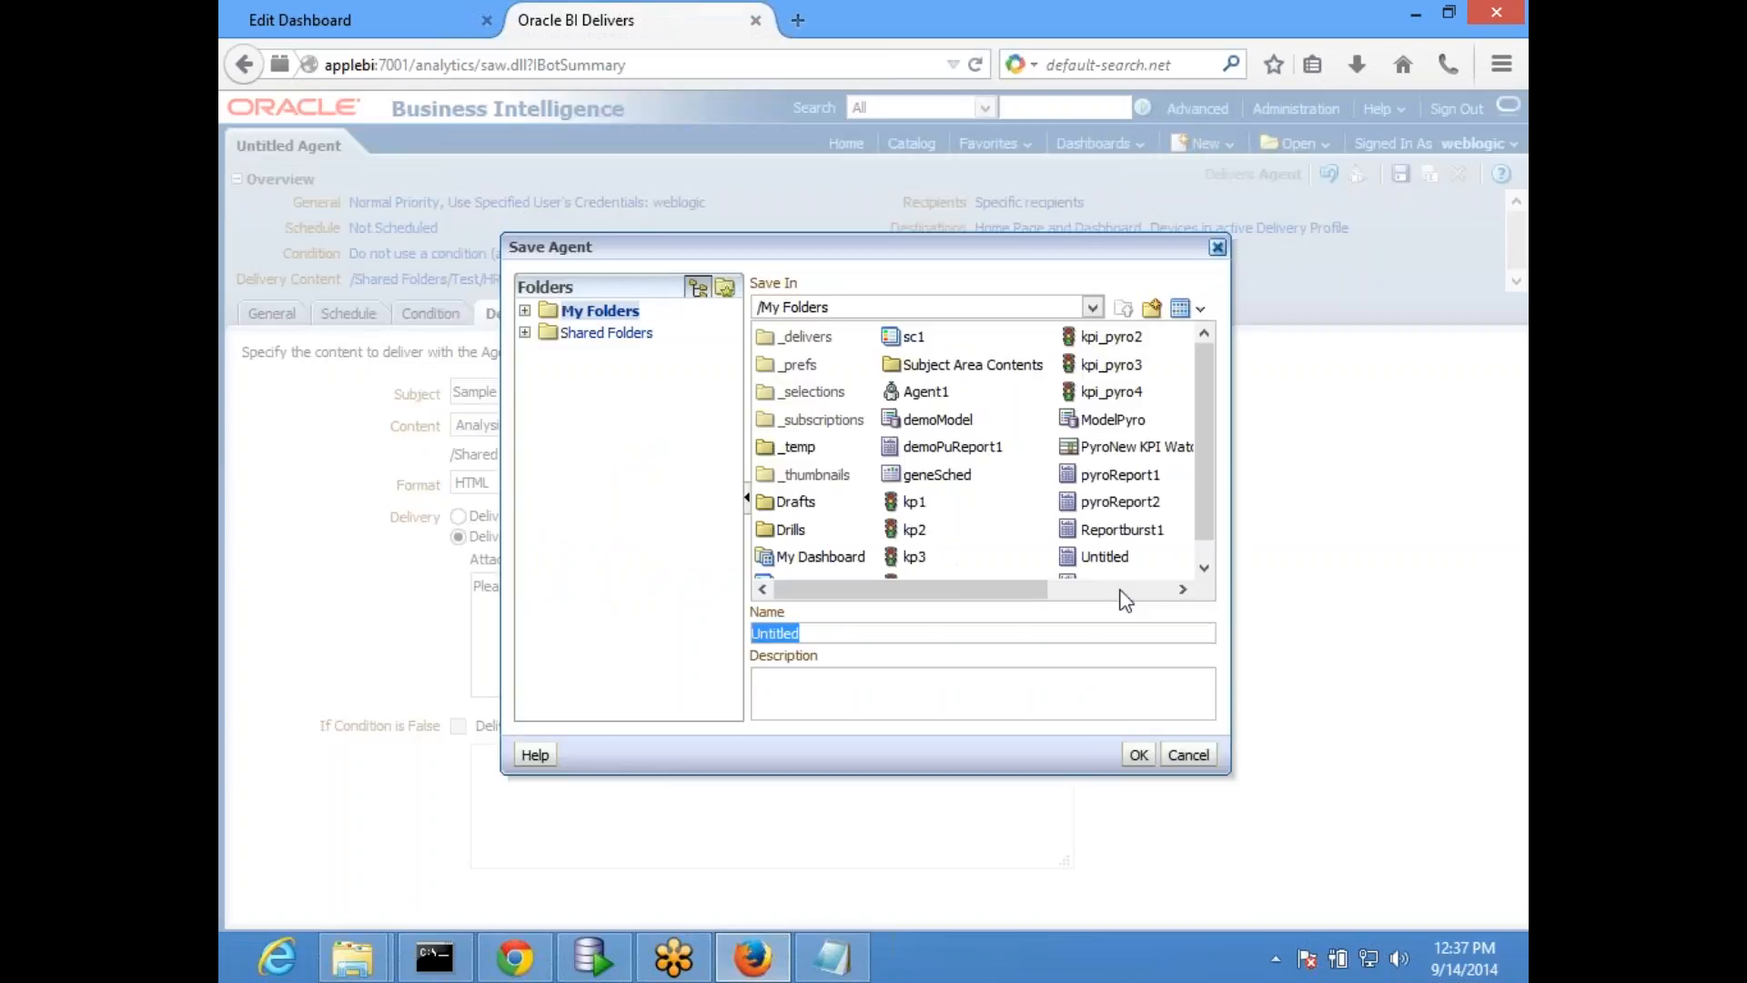
{"action": "left_click", "coordinate": [603, 333]}
{"action": "left_click", "coordinate": [525, 332]}
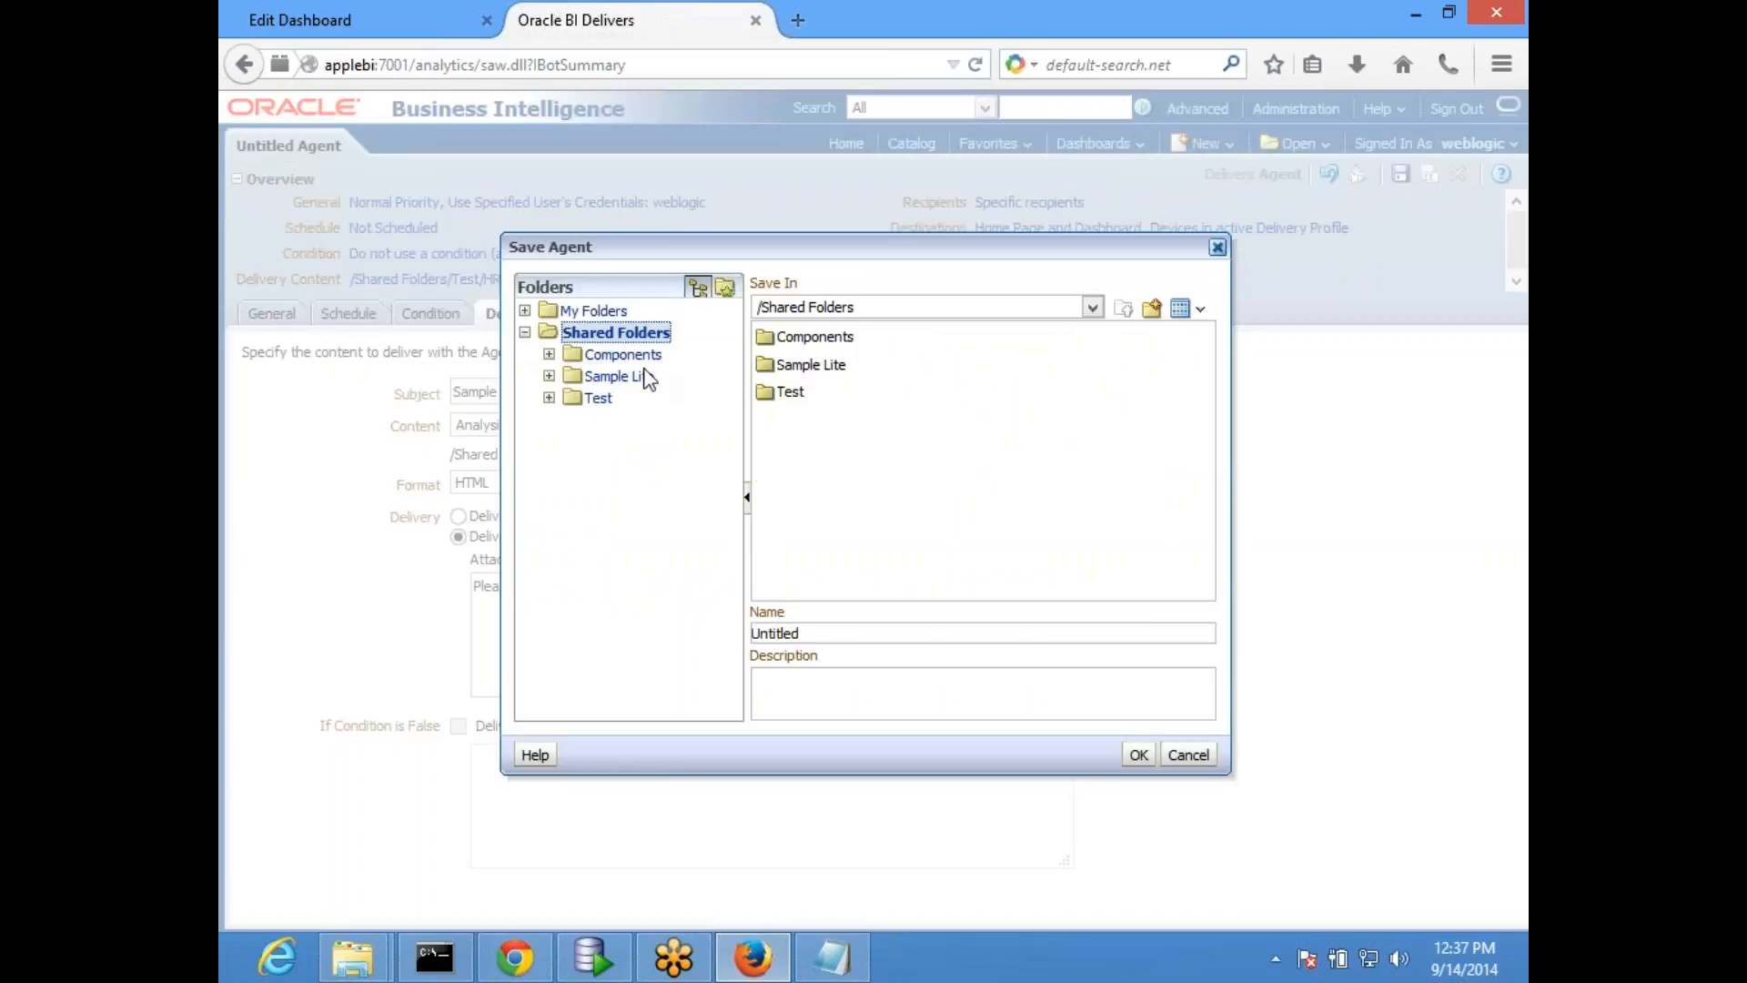
{"action": "left_click", "coordinate": [602, 398]}
{"action": "left_click", "coordinate": [879, 625]}
{"action": "key", "text": "BackSpace"}
{"action": "key", "text": "BackSpace"}
{"action": "key", "text": "BackSpace"}
{"action": "key", "text": "BackSpace"}
{"action": "key", "text": "BackSpace"}
{"action": "key", "text": "BackSpace"}
{"action": "key", "text": "BackSpace"}
{"action": "key", "text": "BackSpace"}
{"action": "type", "text": "S"}
{"action": "key", "text": "BackSpace"}
{"action": "type", "text": "Fir"}
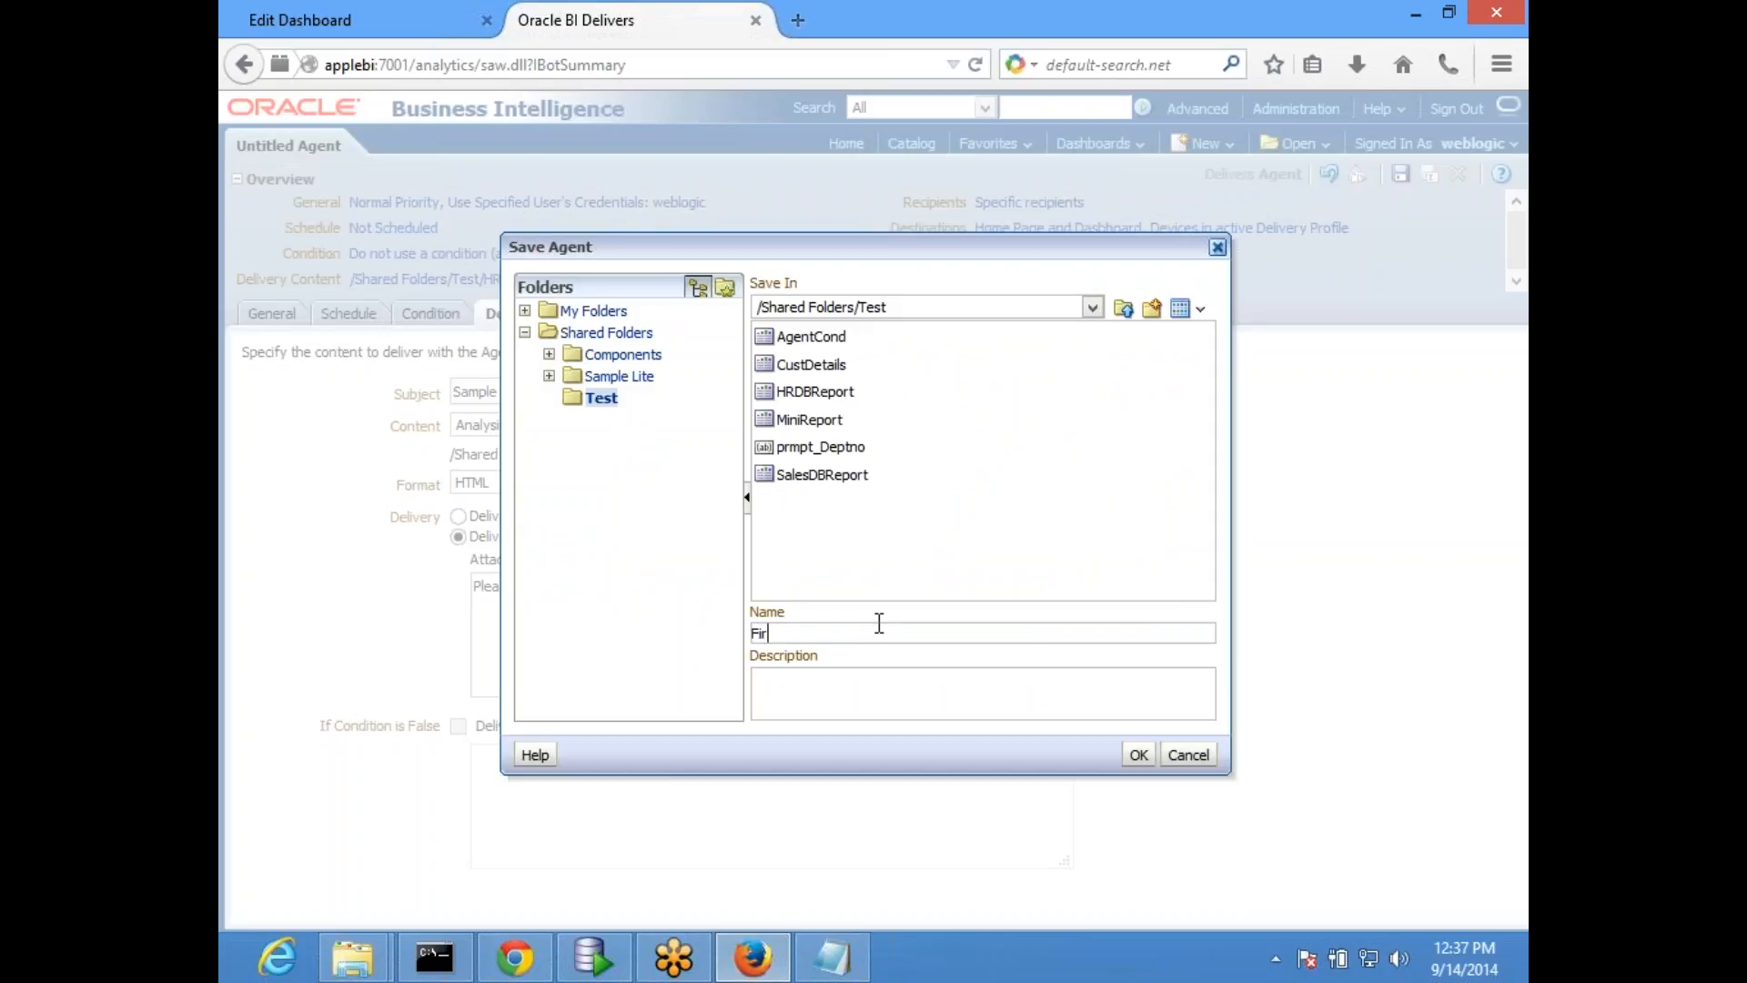
{"action": "type", "text": "stAgent"}
{"action": "left_click", "coordinate": [1138, 754]}
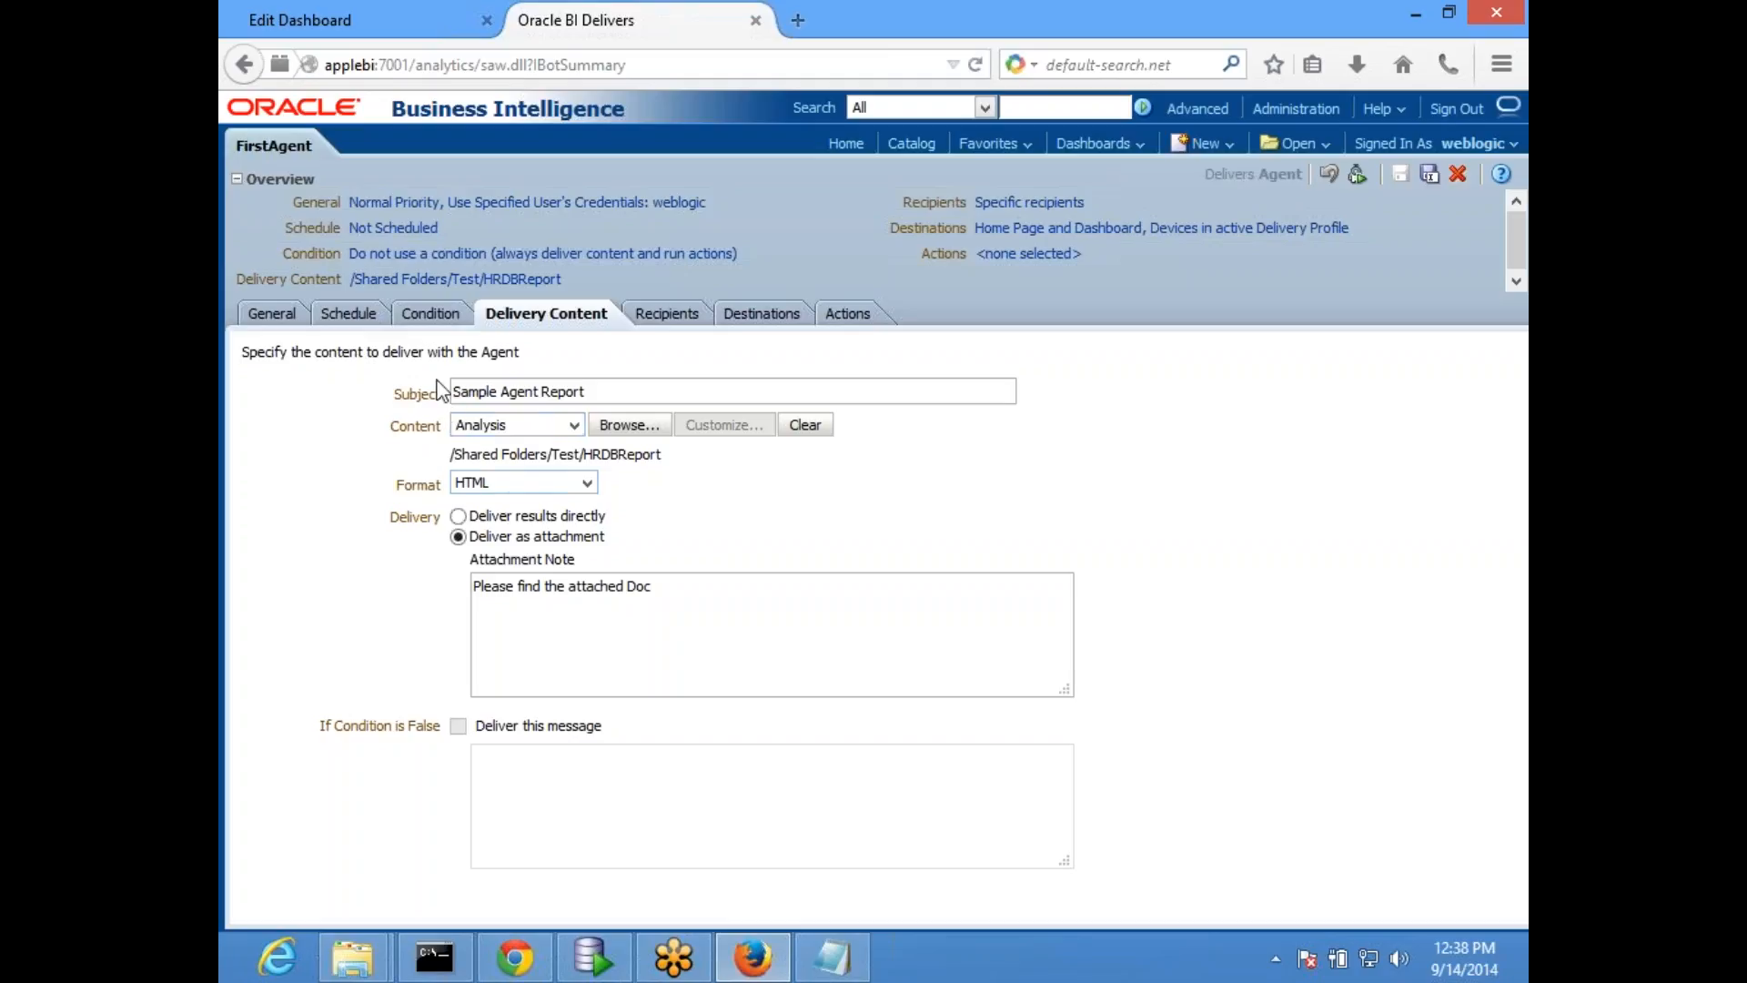
- Set FirstAgent to use a condition for its delivery
{"action": "left_click", "coordinate": [428, 321]}
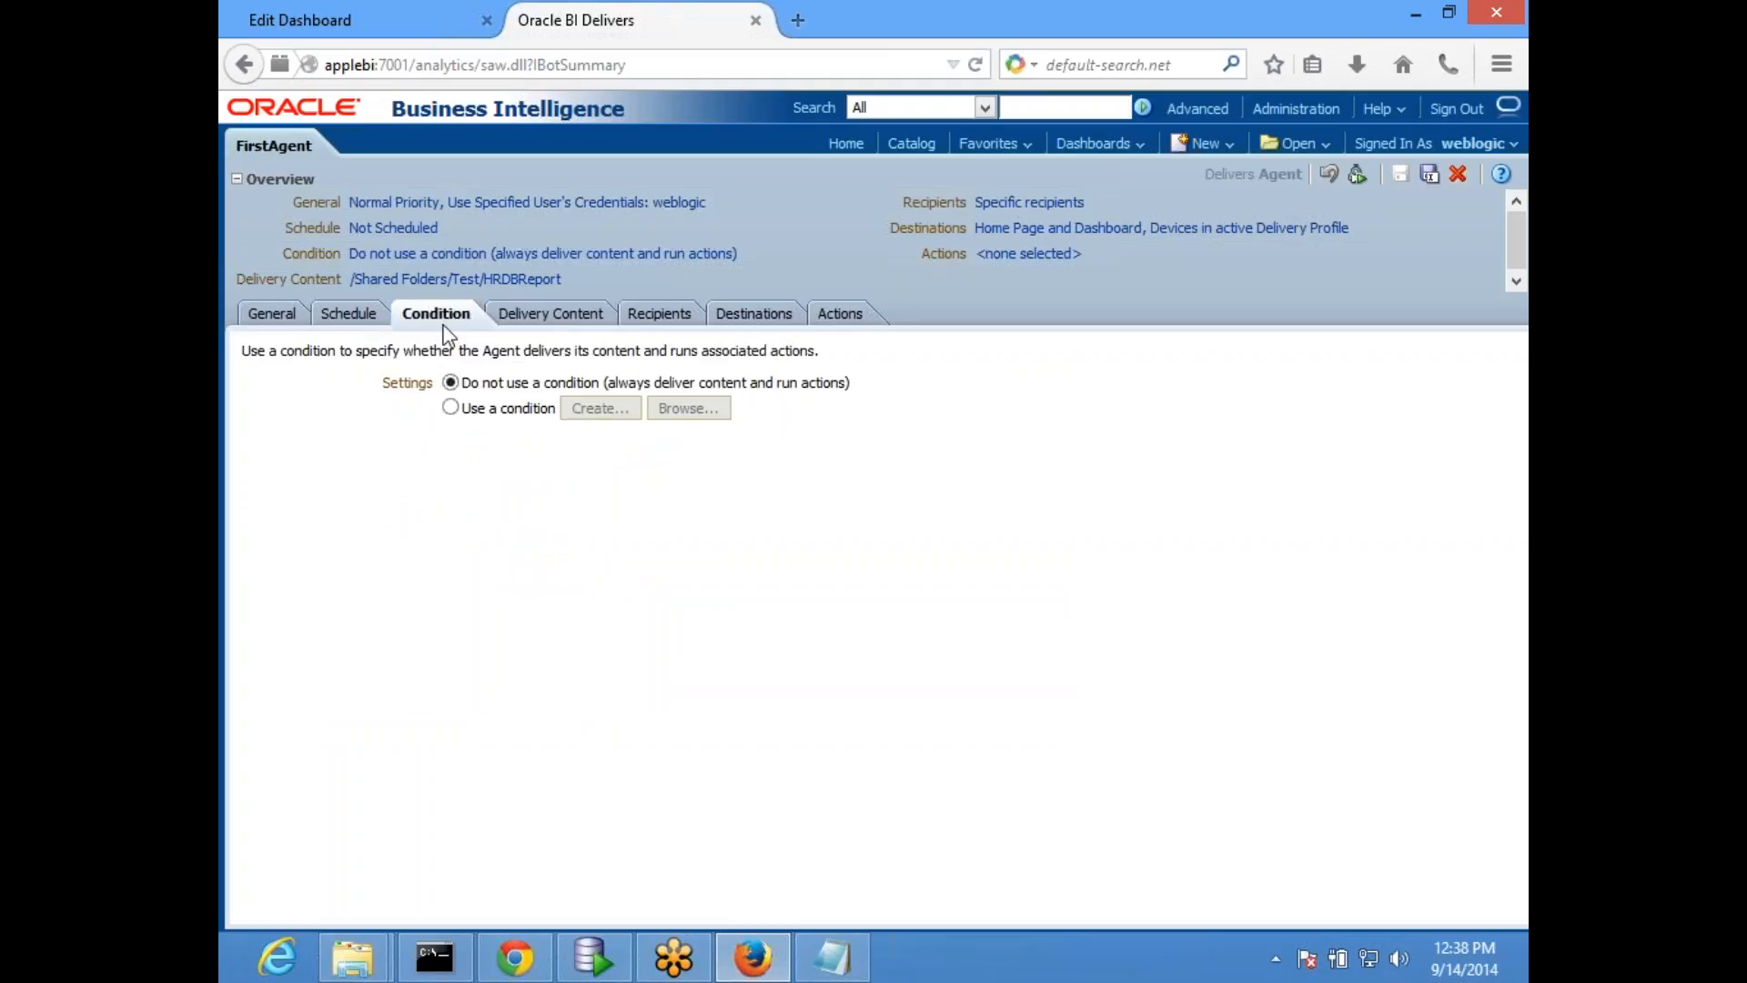
{"action": "left_click", "coordinate": [500, 411]}
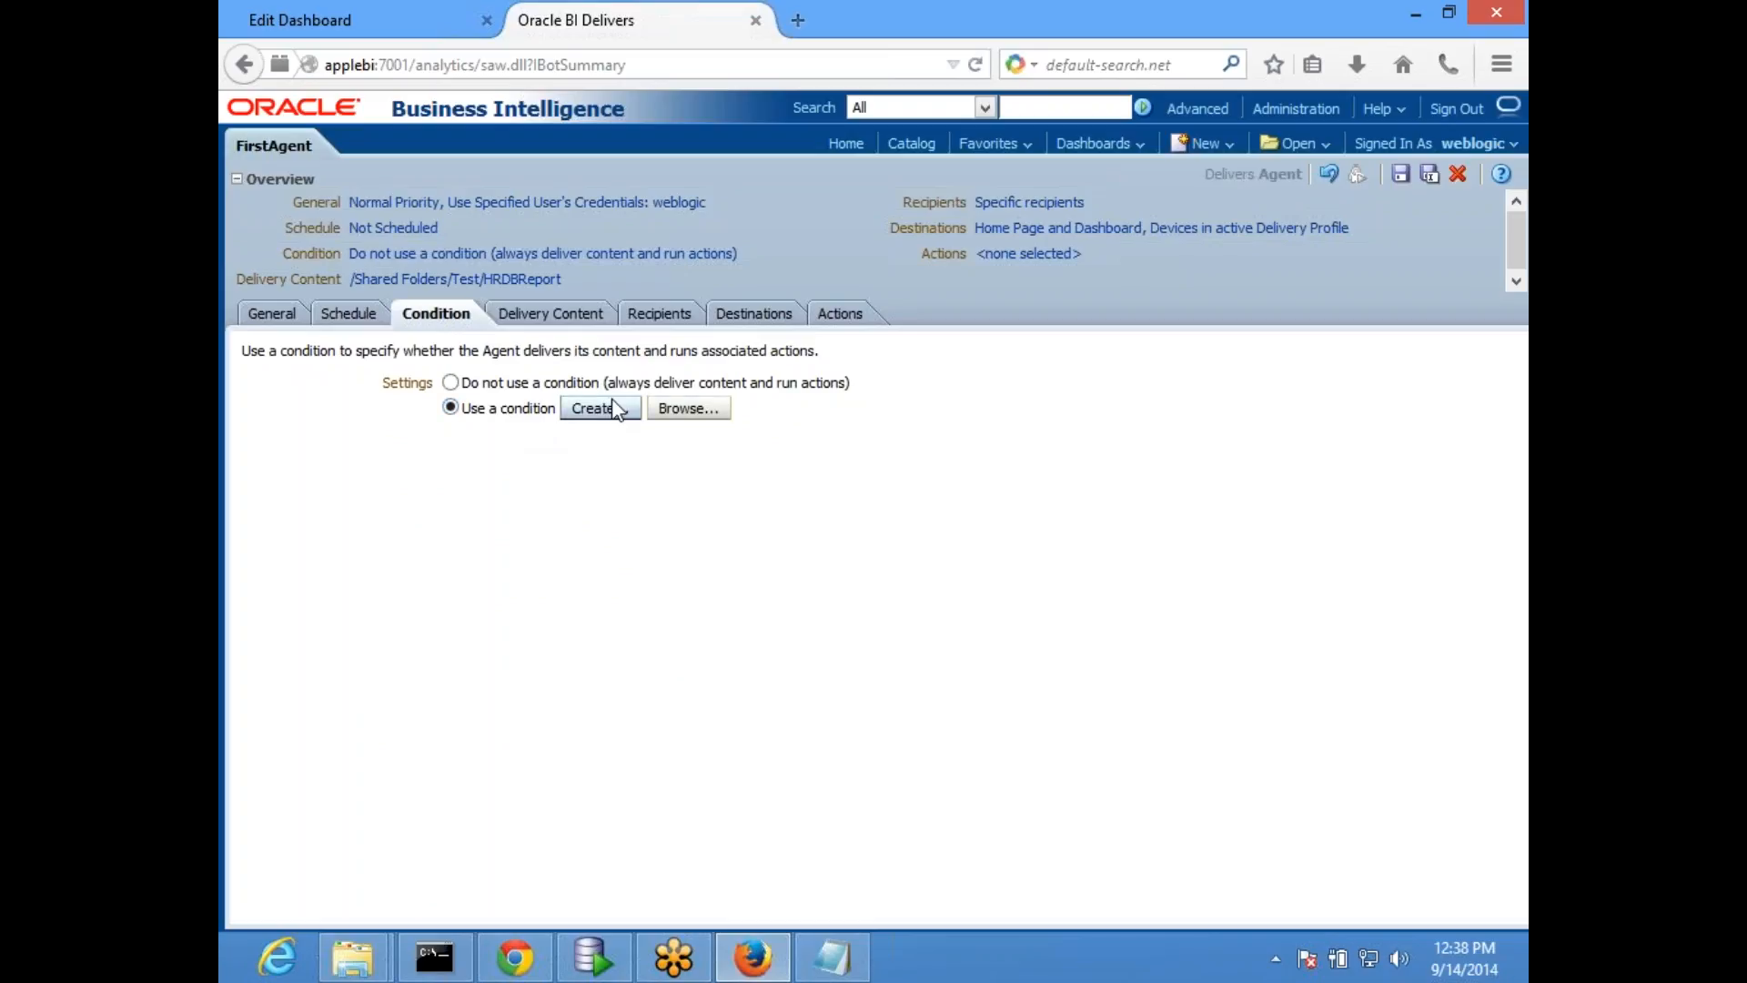
{"action": "left_click", "coordinate": [685, 410]}
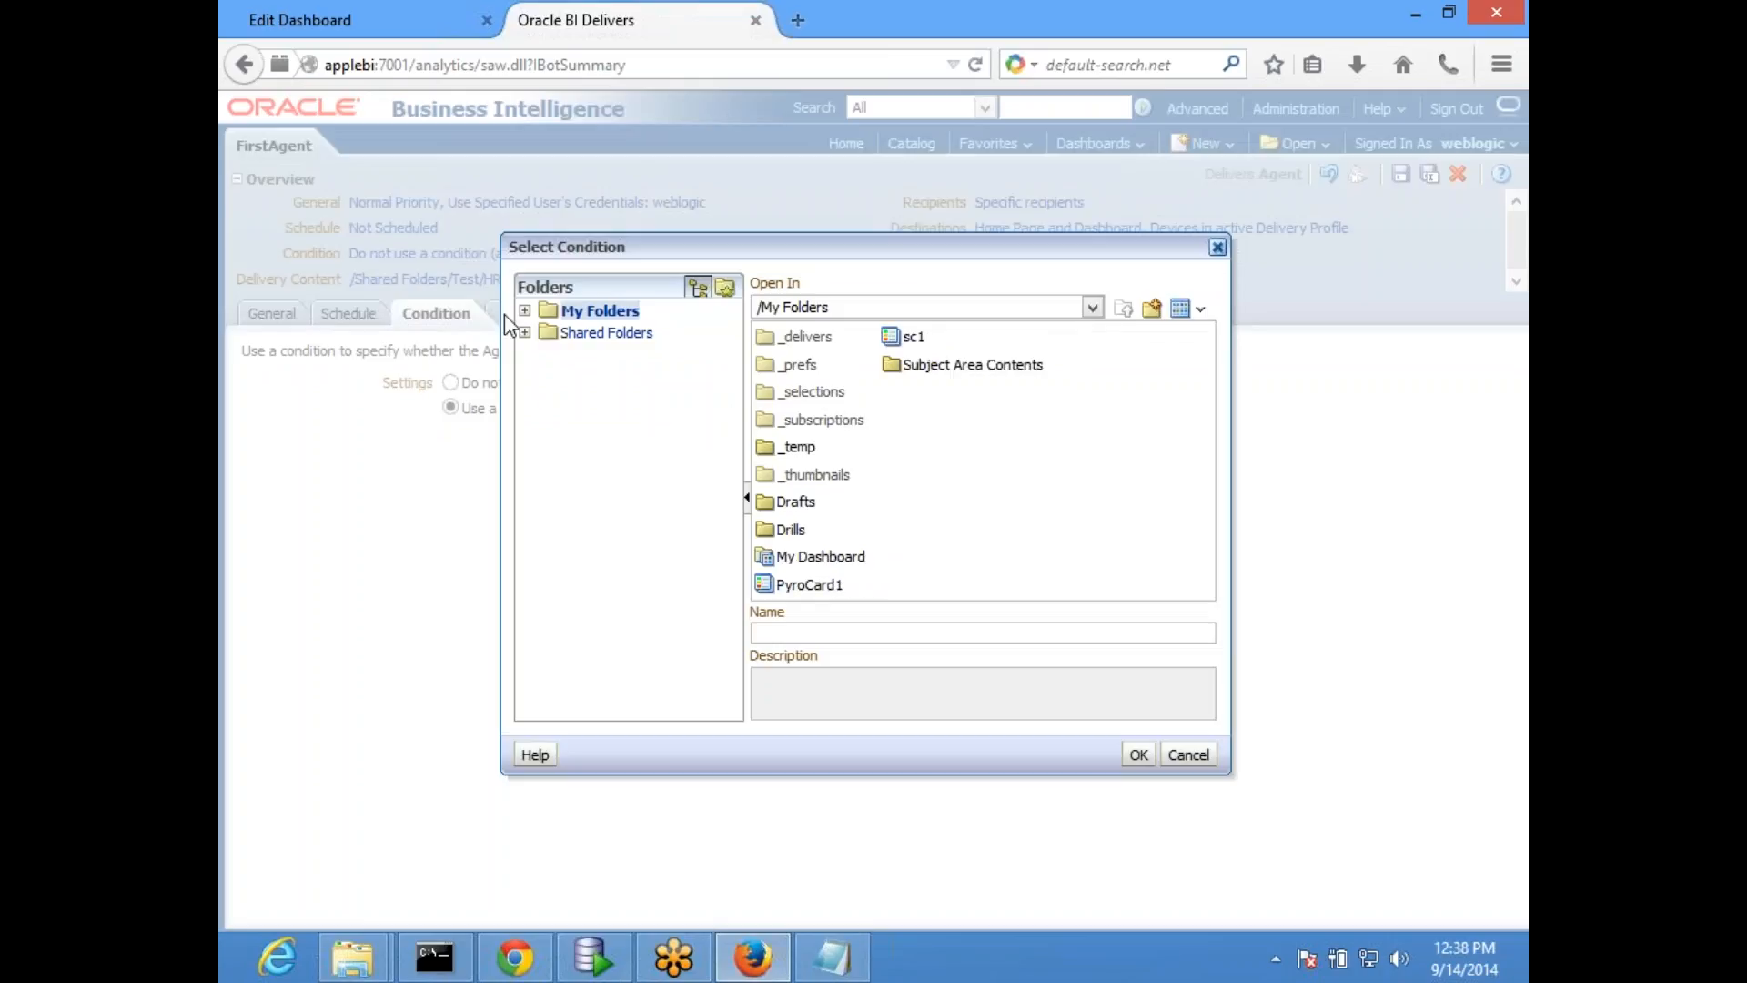
{"action": "left_click", "coordinate": [525, 332]}
{"action": "left_click", "coordinate": [597, 400]}
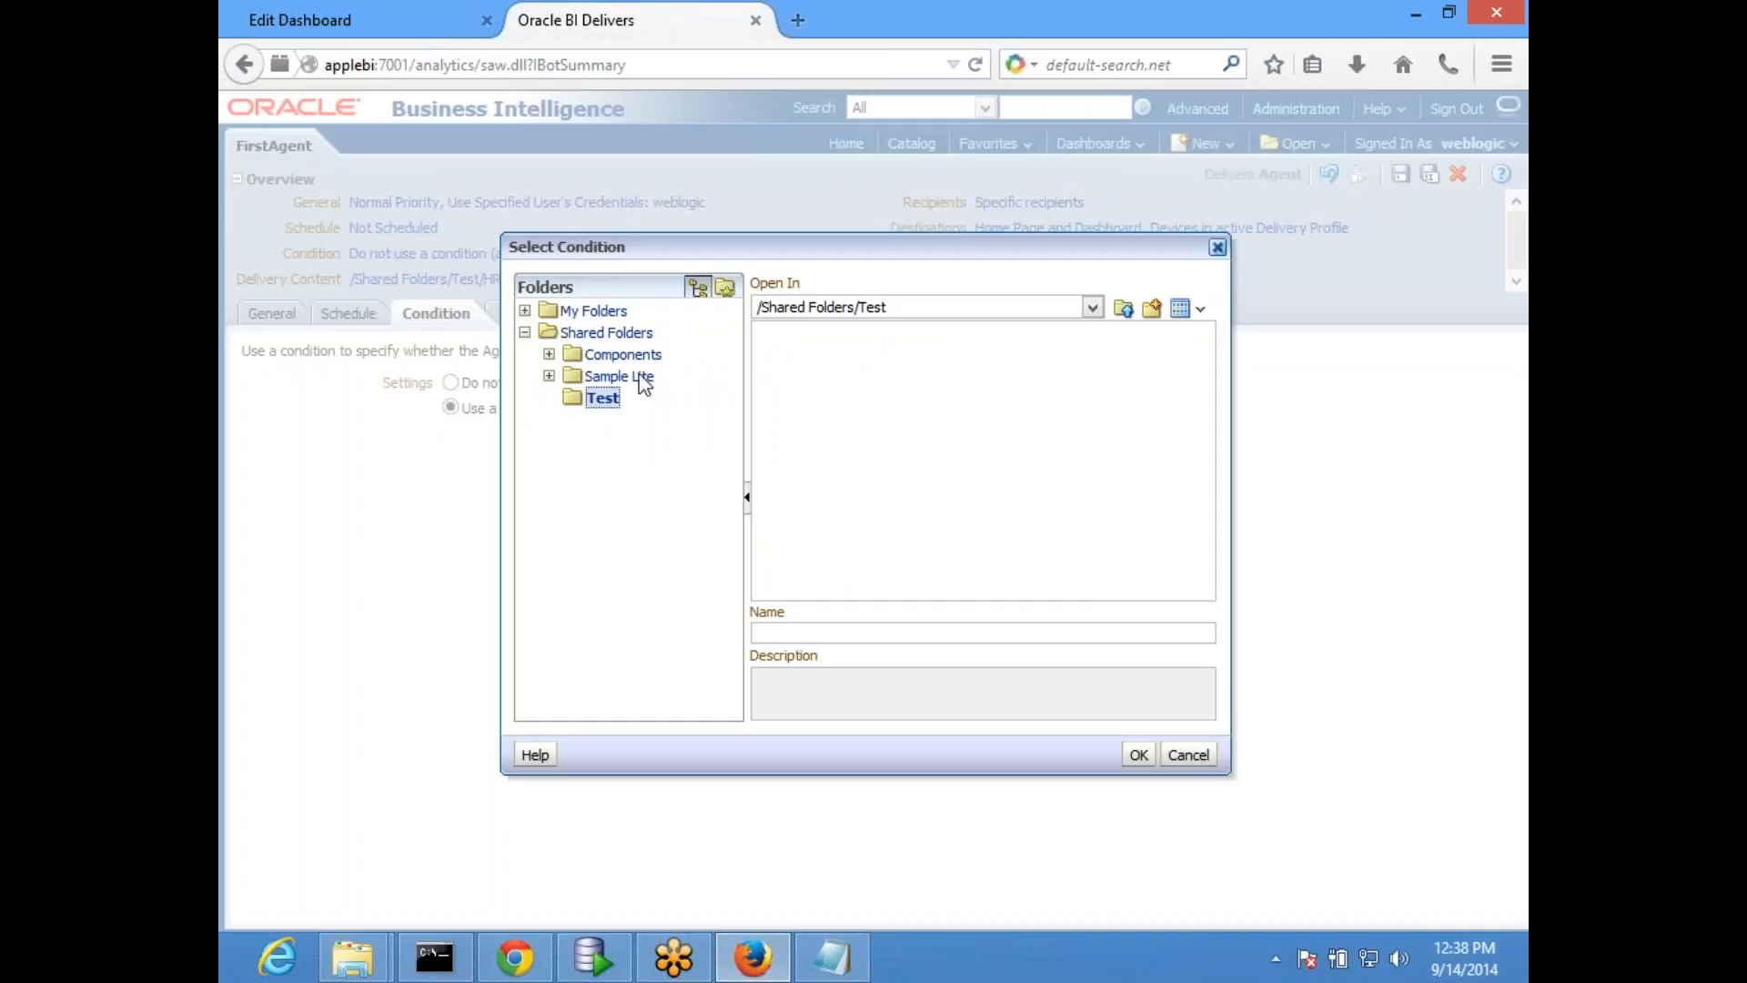
{"action": "left_click", "coordinate": [1188, 754]}
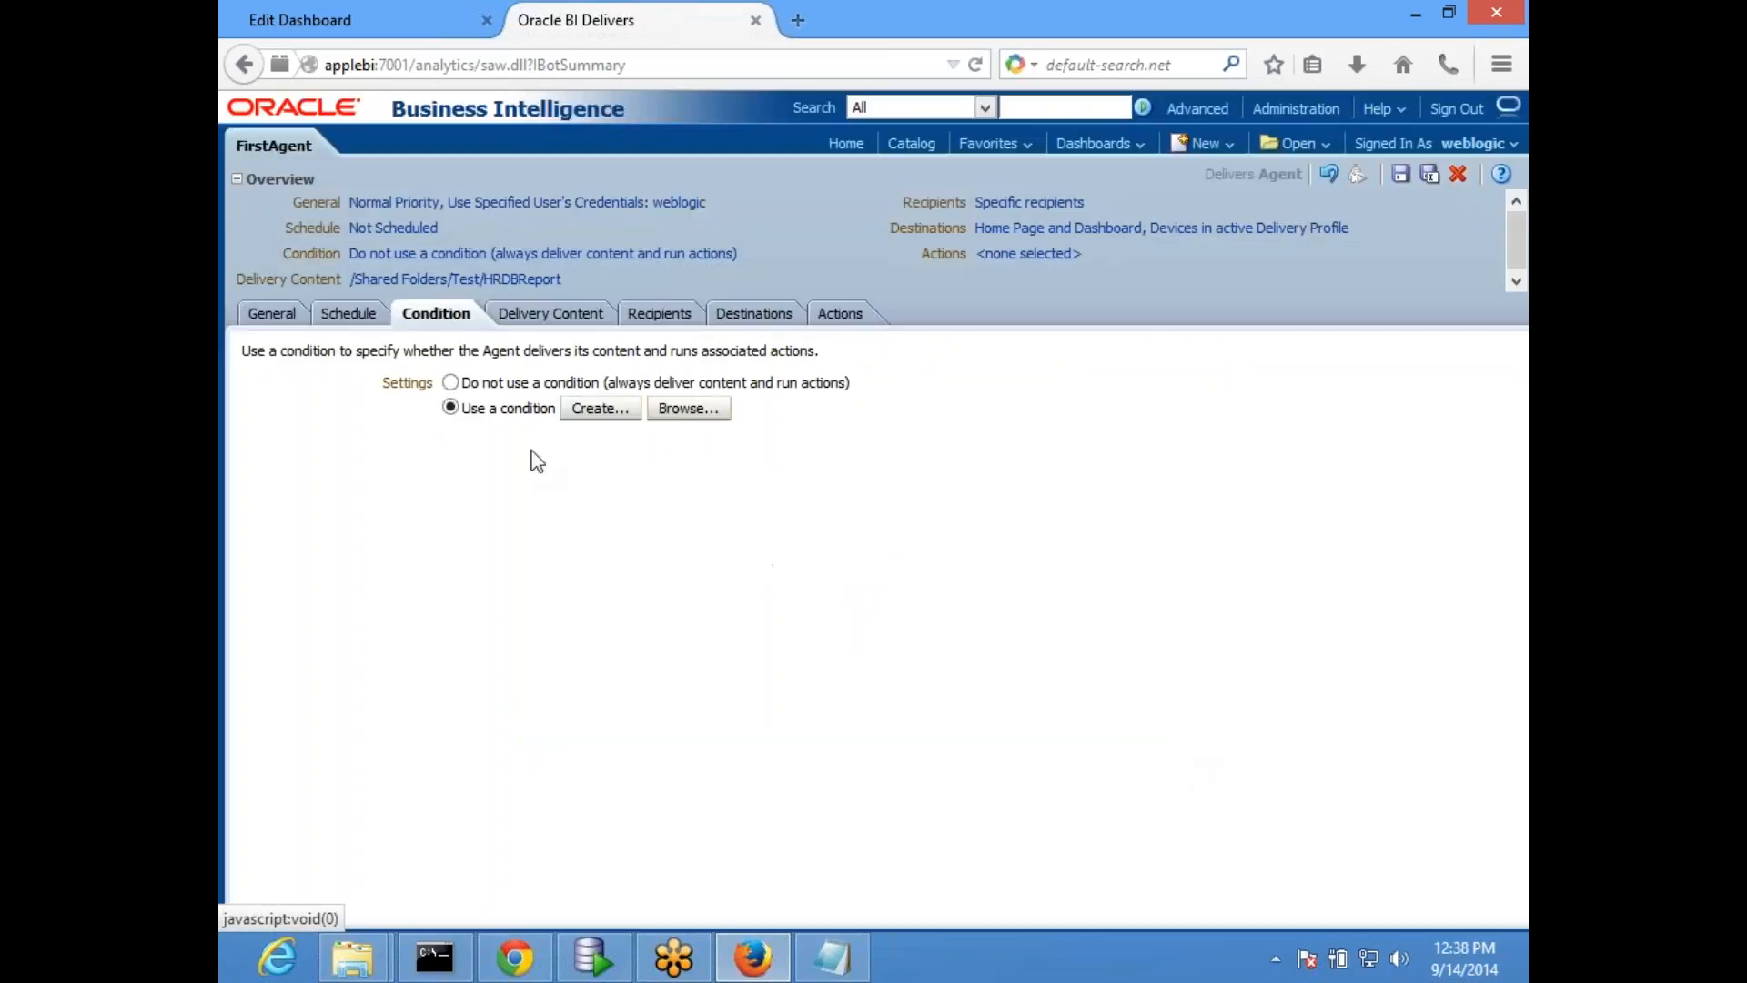
- Create a condition for the agent based on the analysis AgentCond in /Shared Folders/Test
{"action": "left_click", "coordinate": [601, 411]}
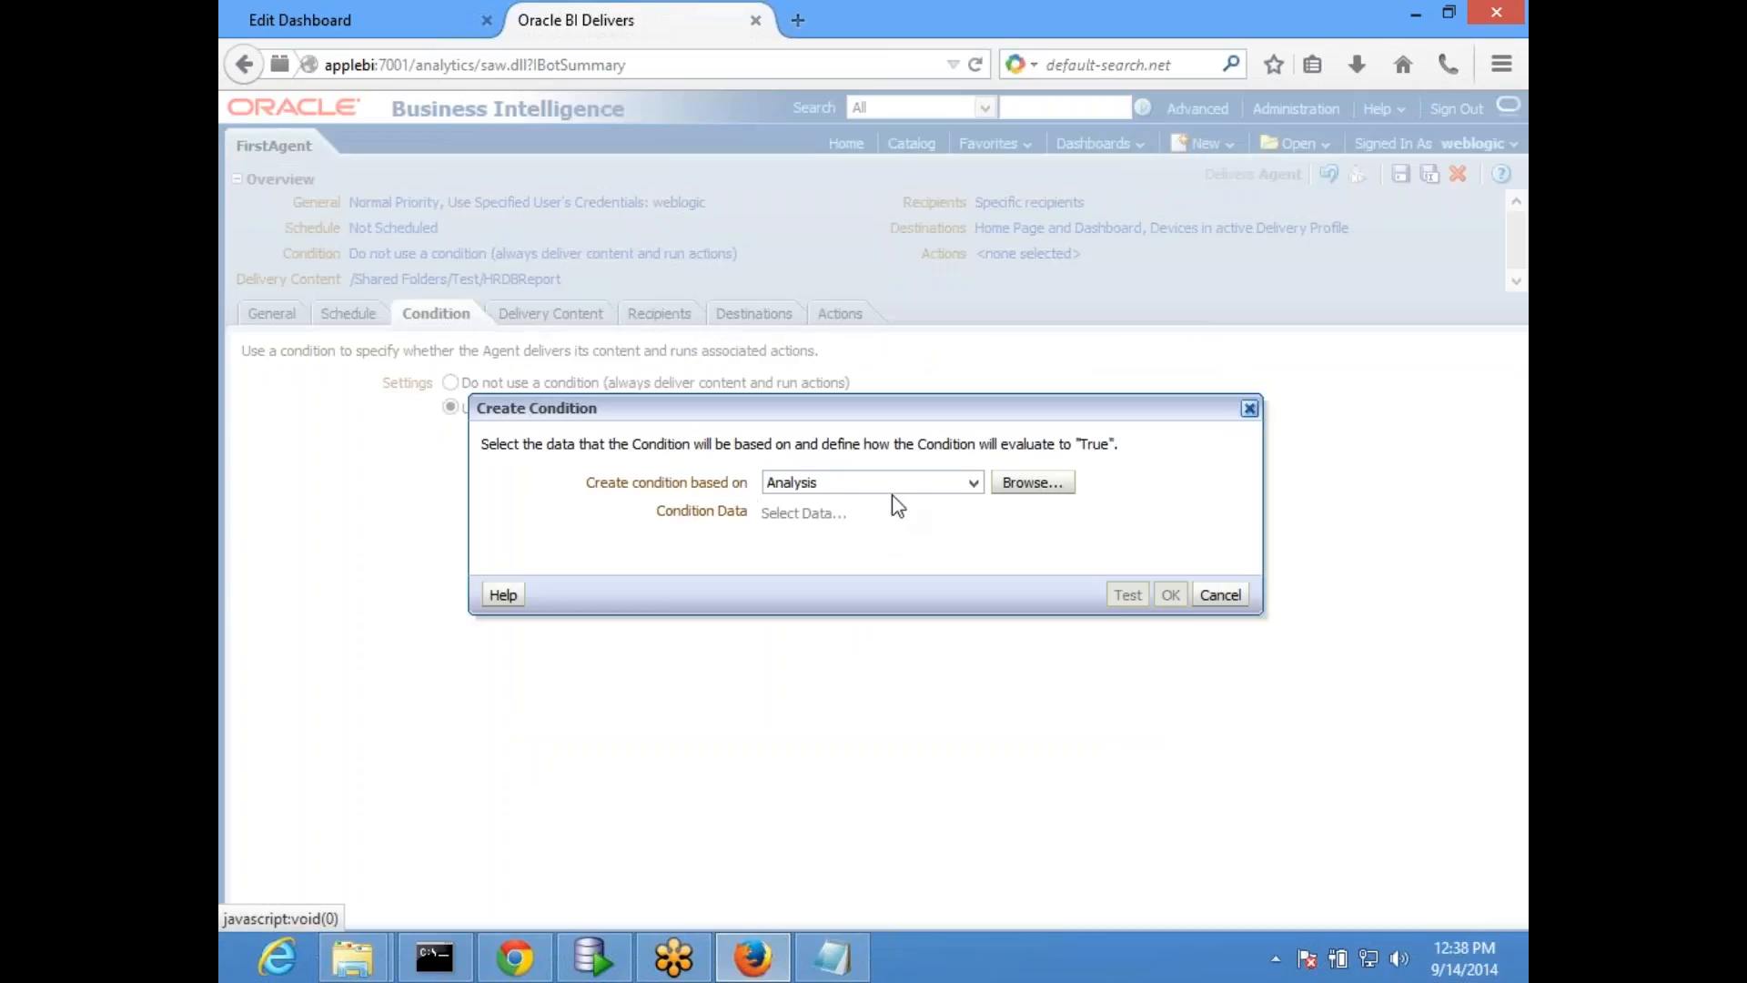
{"action": "left_click", "coordinate": [1037, 483]}
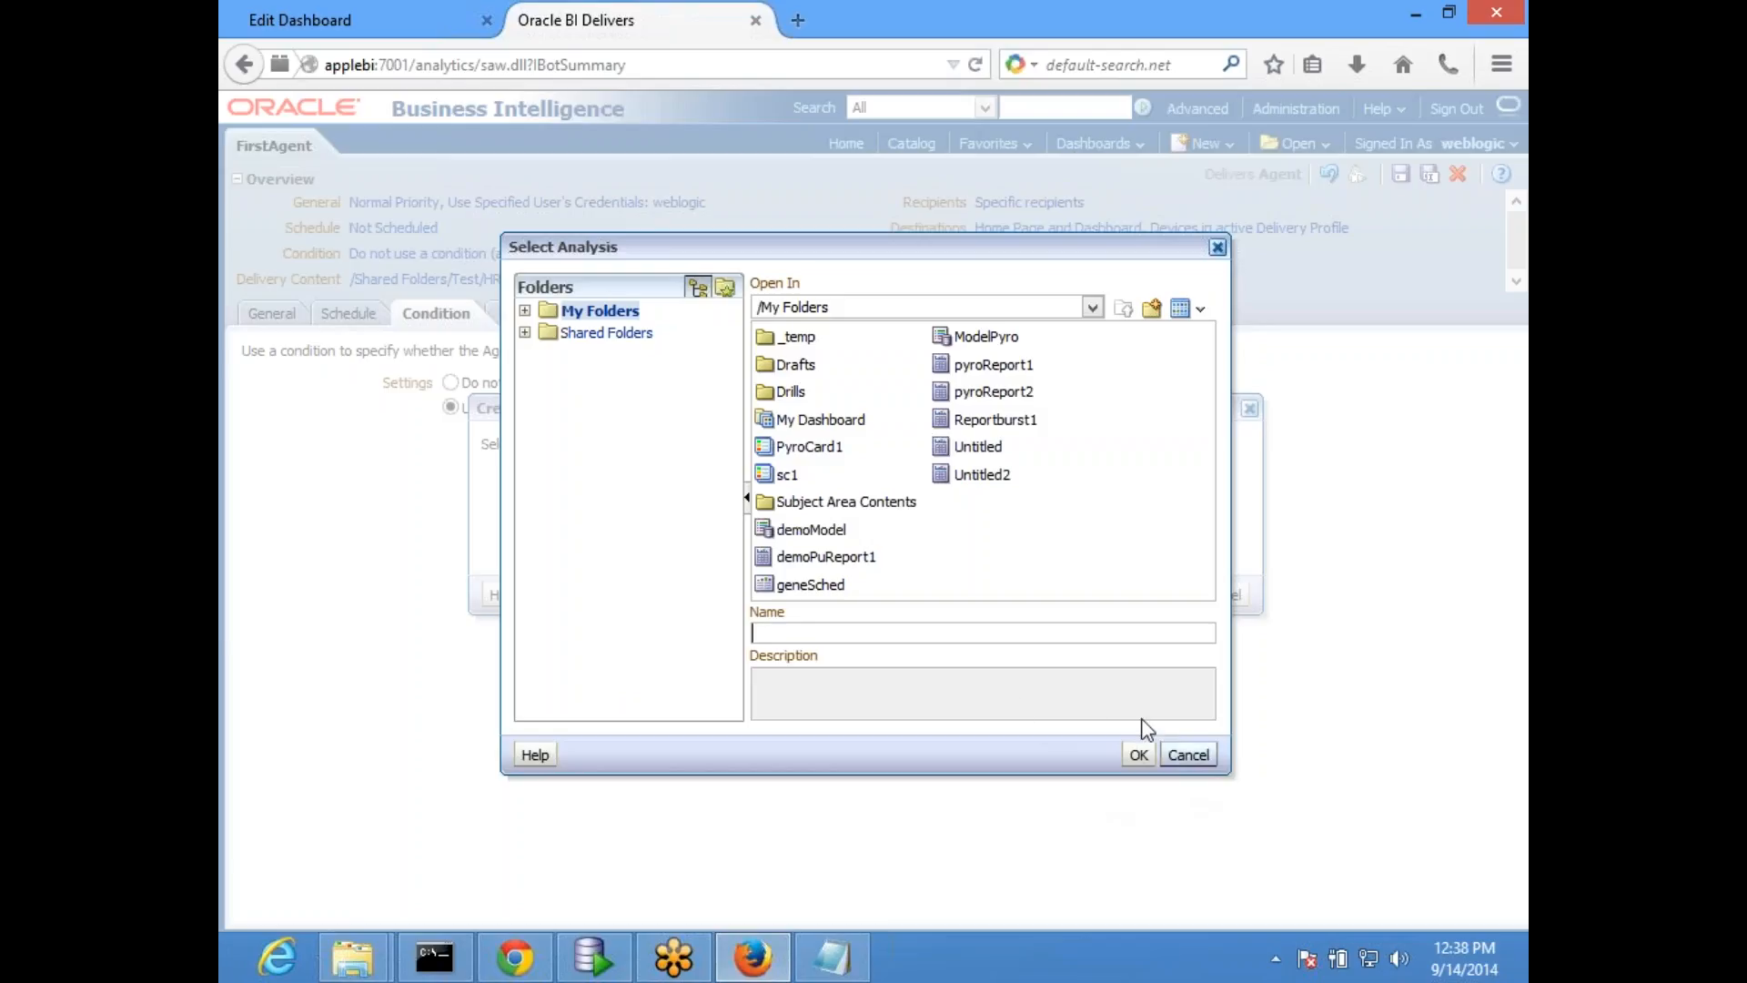
{"action": "left_click", "coordinate": [525, 333]}
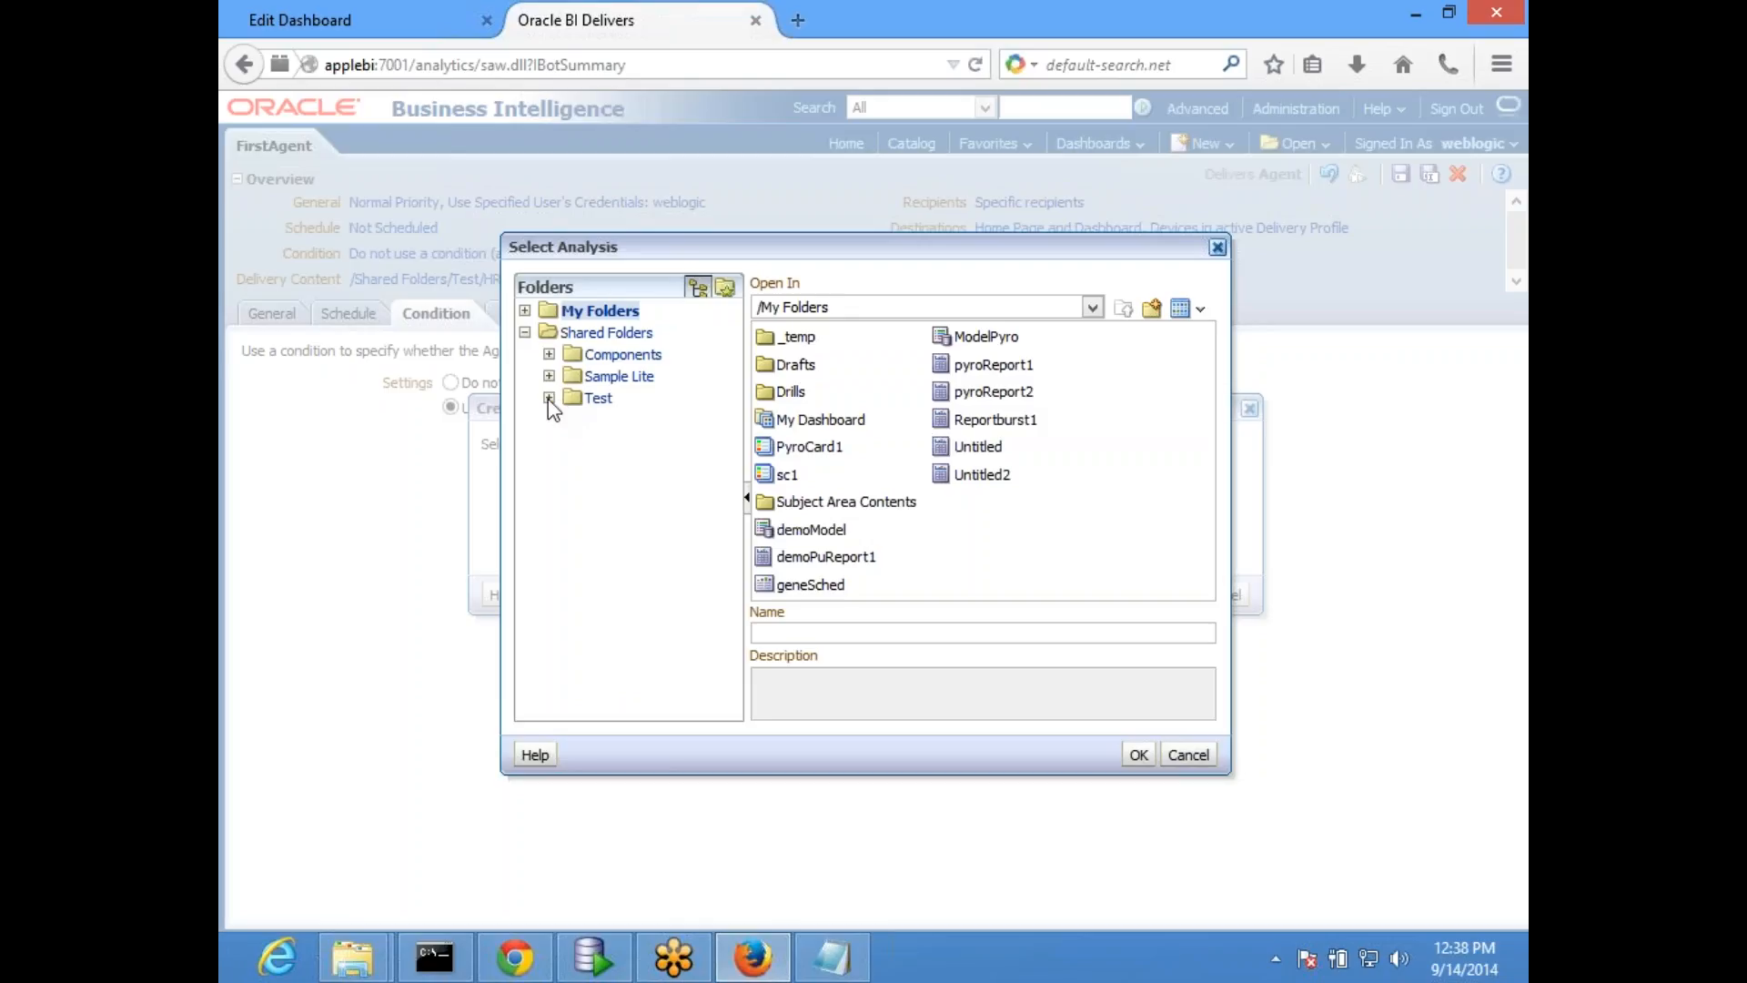
{"action": "left_click", "coordinate": [603, 399]}
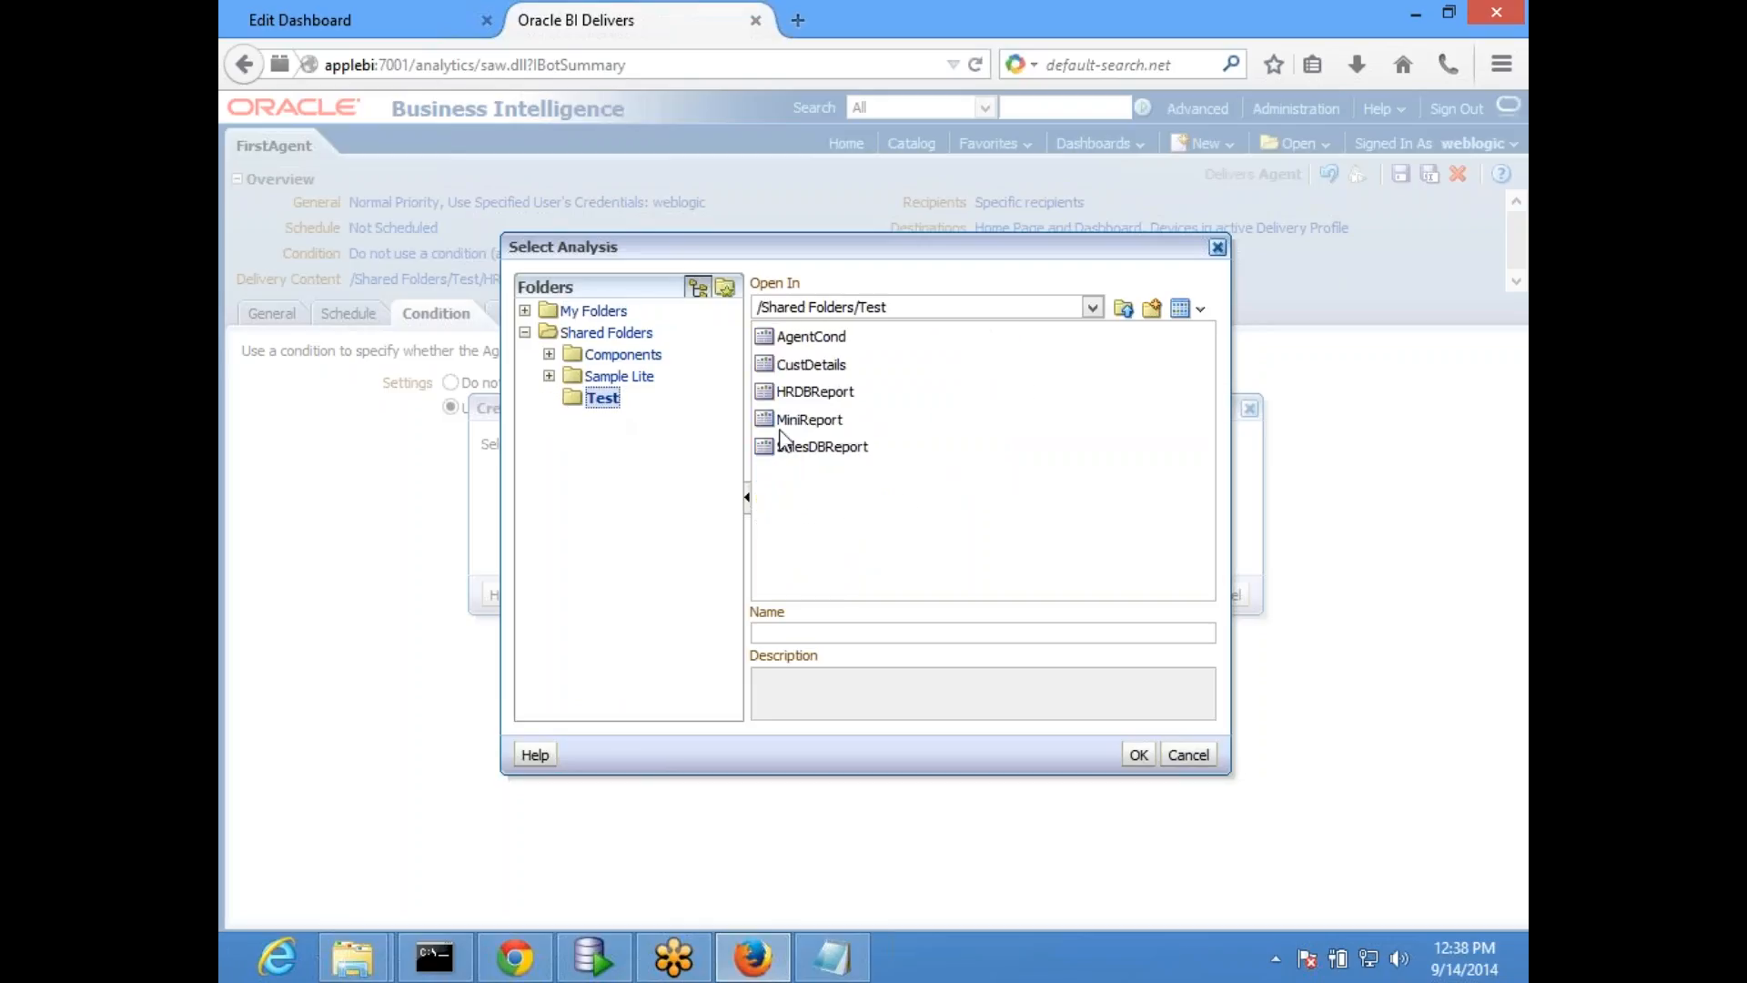
{"action": "double_click", "coordinate": [815, 337]}
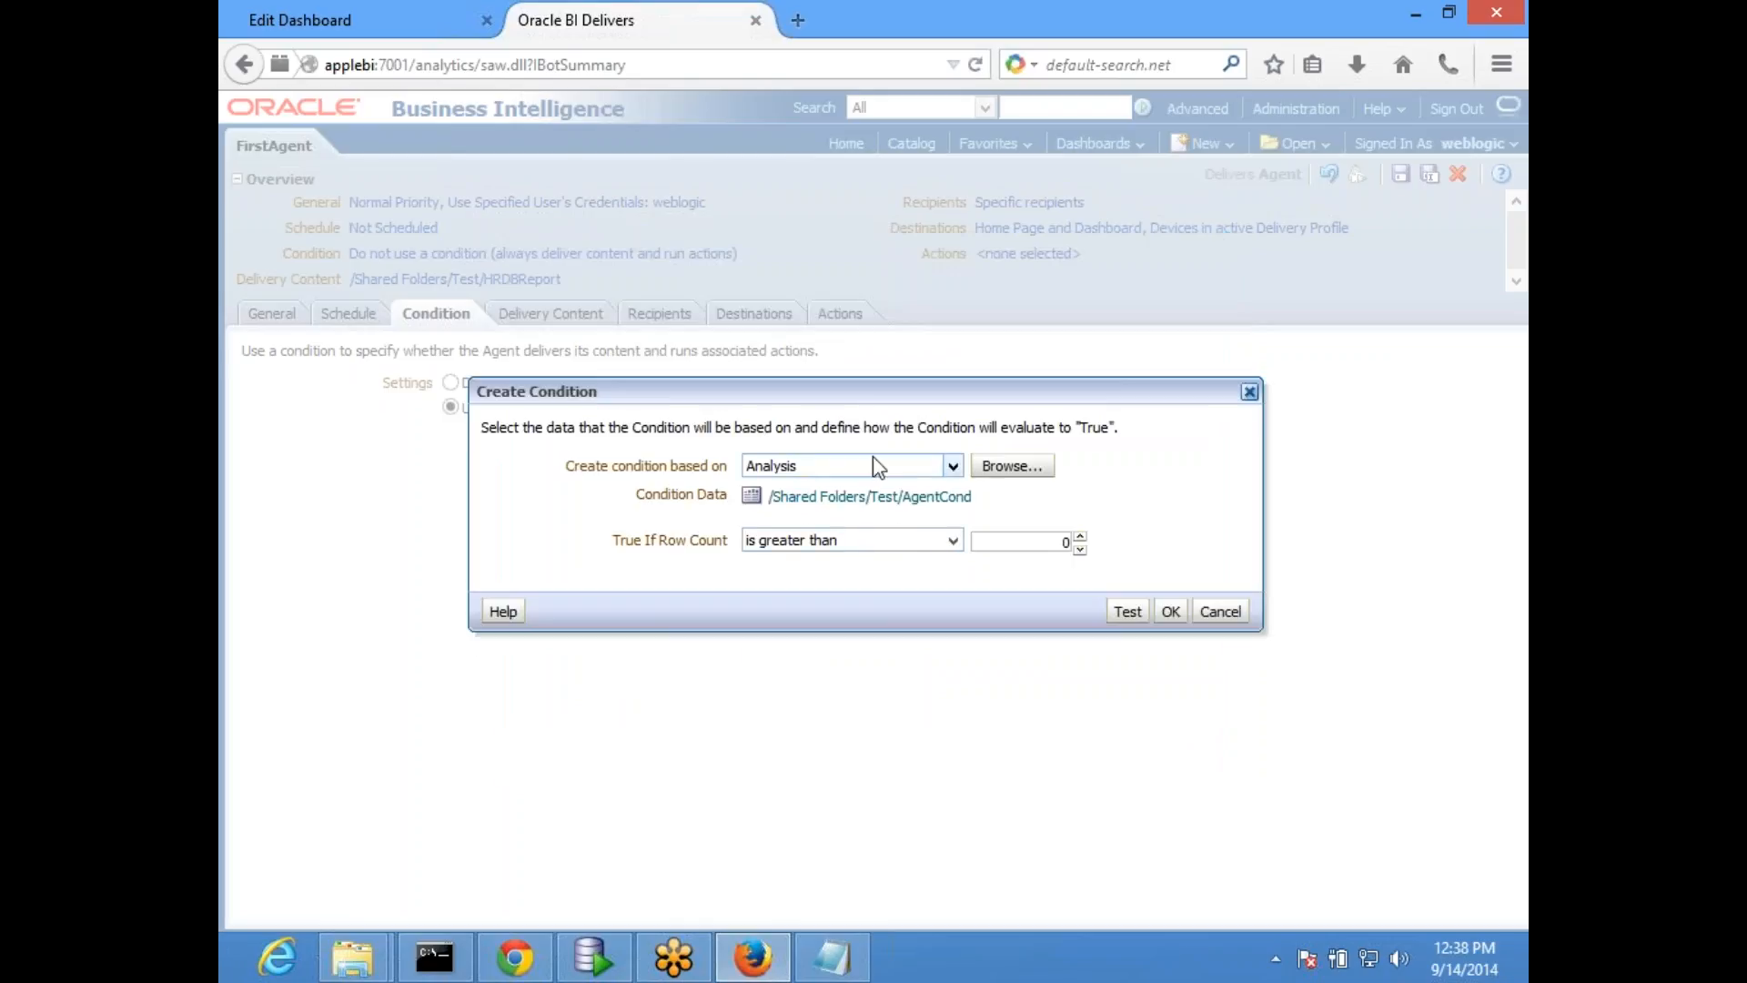
- Make the condition true if the row count is greater than 0, test it and accept it
{"action": "left_click_drag", "start_coordinate": [749, 391], "coordinate": [654, 378]}
{"action": "left_click", "coordinate": [806, 526]}
{"action": "left_click", "coordinate": [729, 601]}
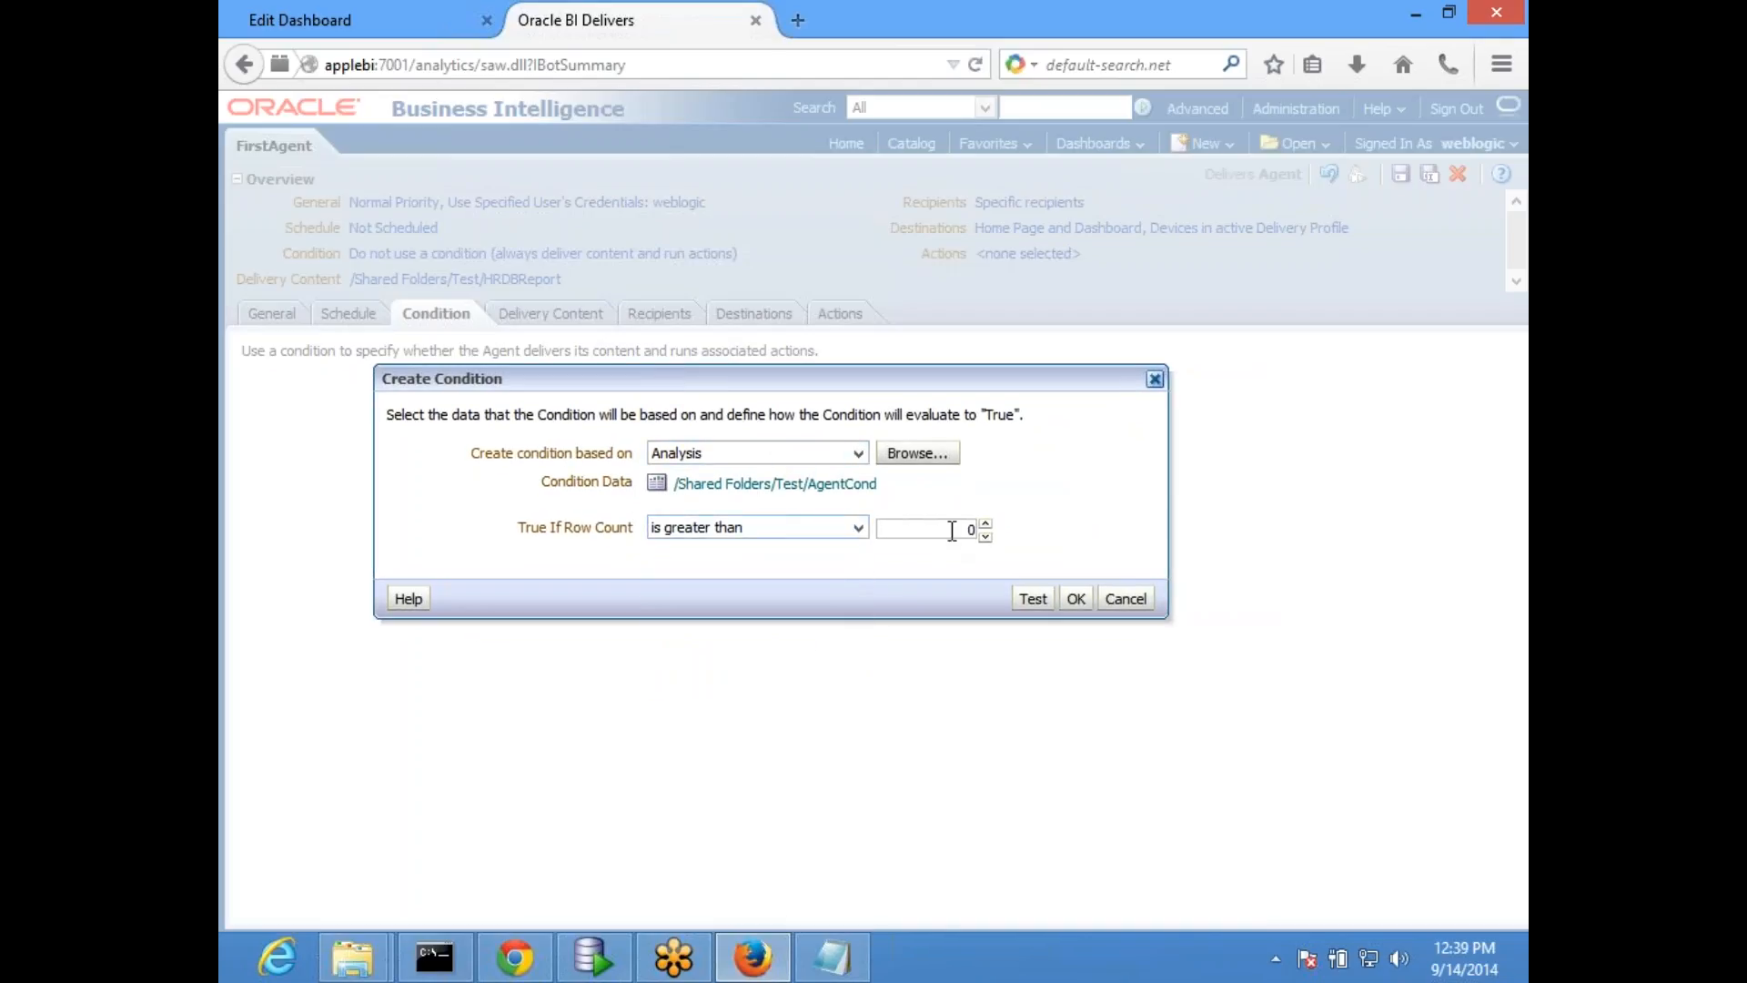
{"action": "left_click", "coordinate": [1033, 598]}
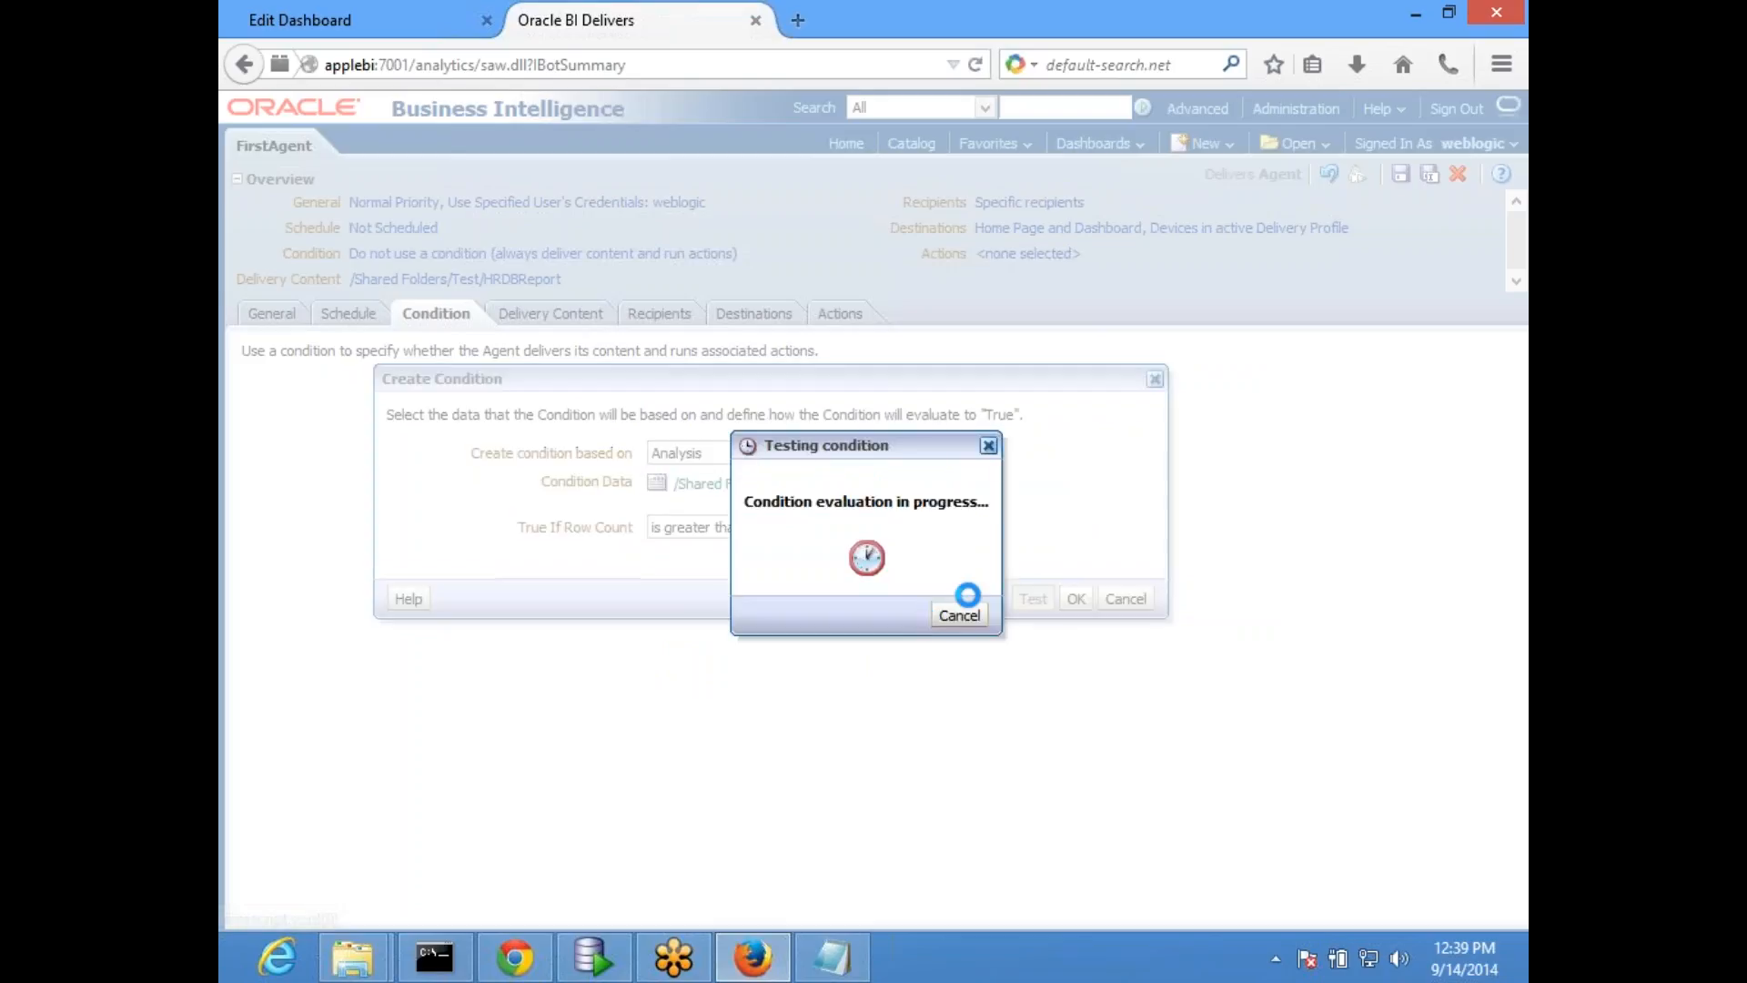
{"action": "left_click", "coordinate": [957, 561]}
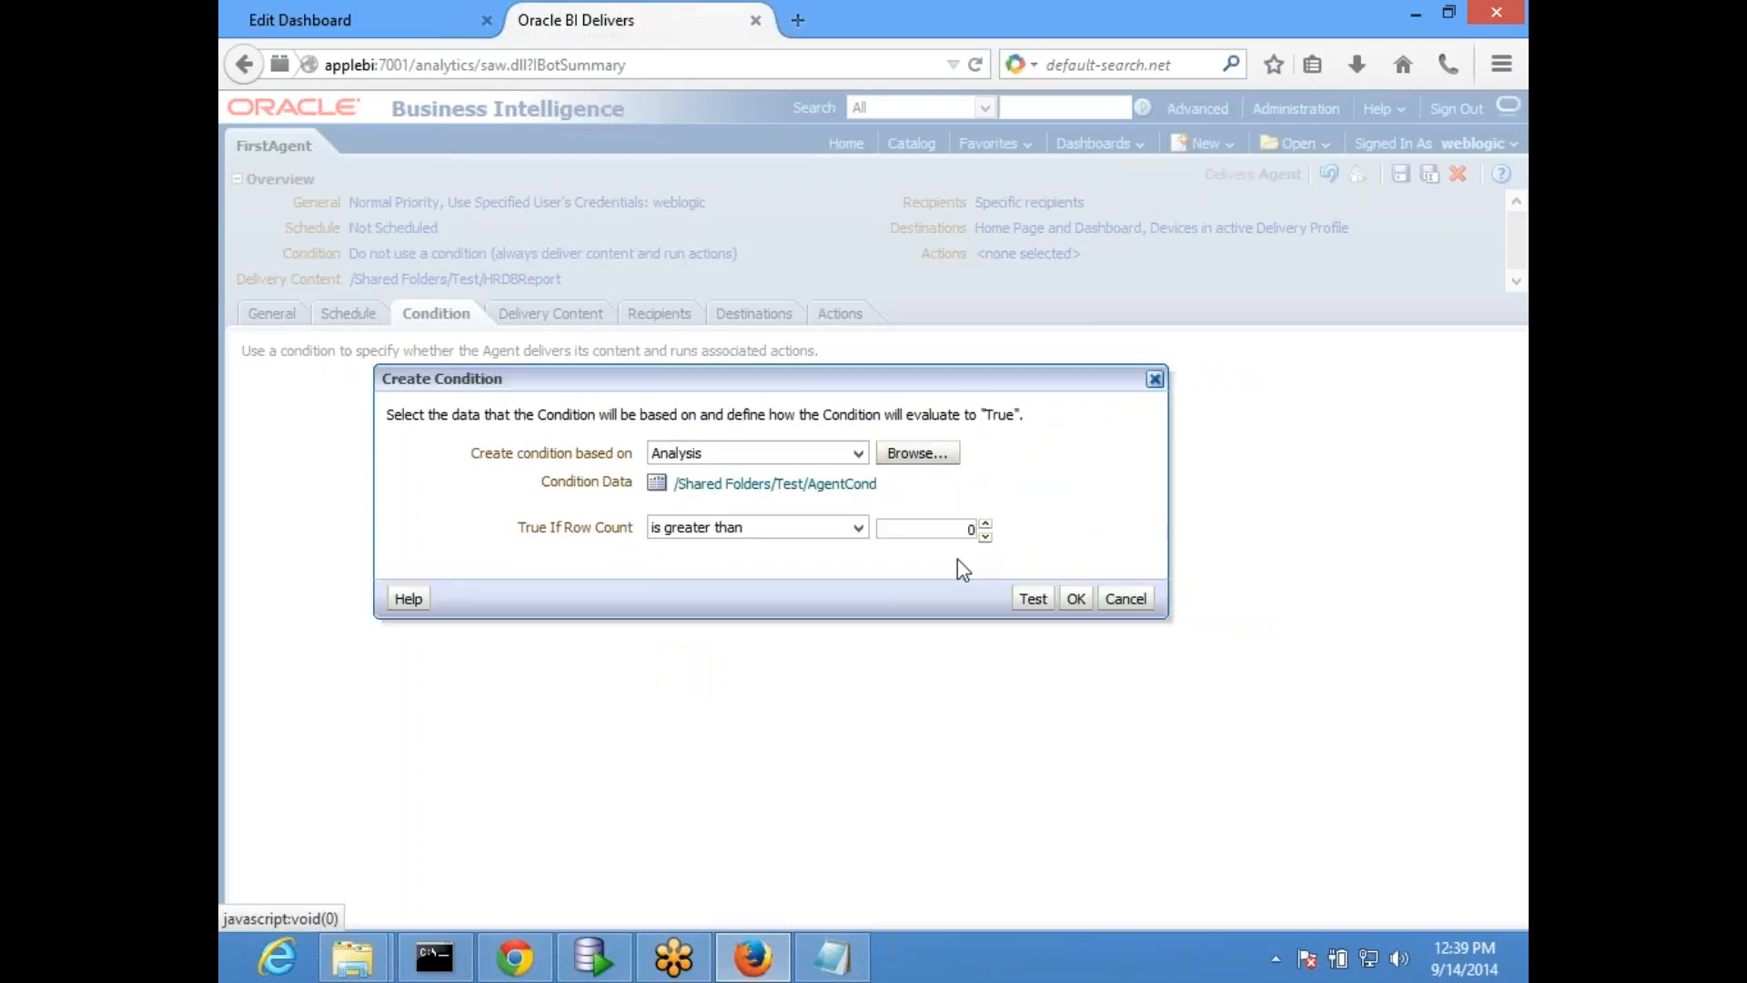
{"action": "left_click", "coordinate": [1076, 598]}
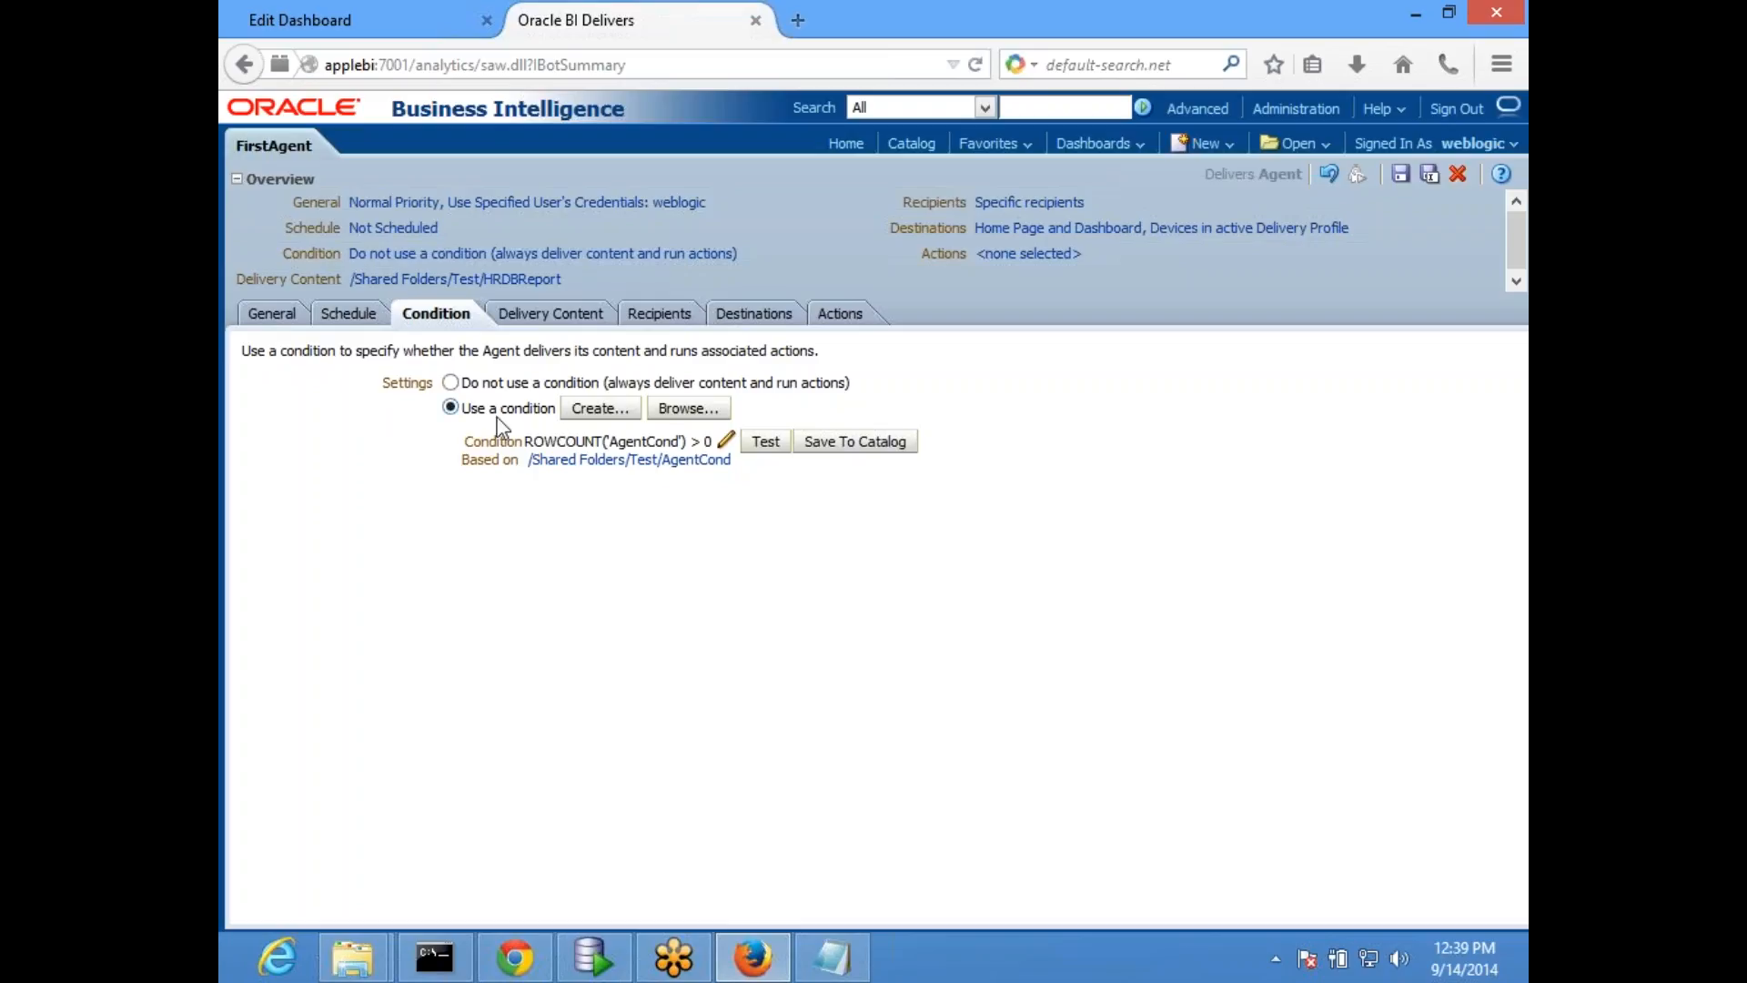
- Enable the delivery of a message when the agent's condition is false
{"action": "left_click", "coordinate": [537, 316]}
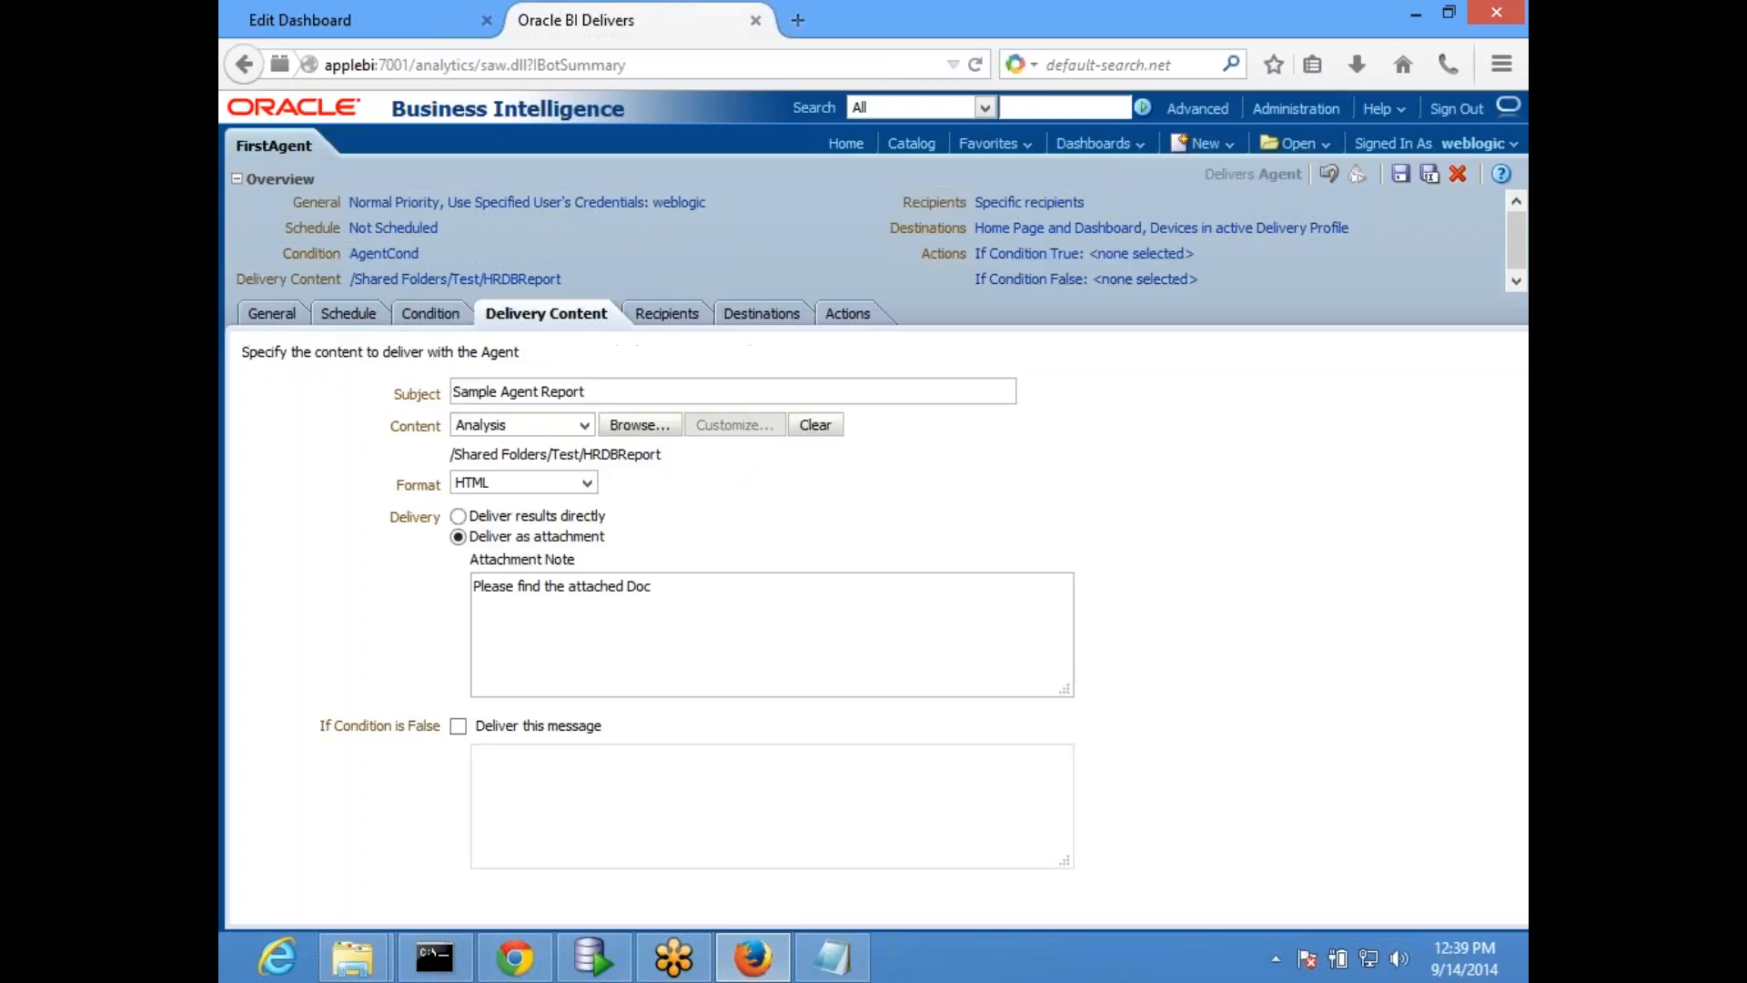
{"action": "left_click", "coordinate": [457, 726]}
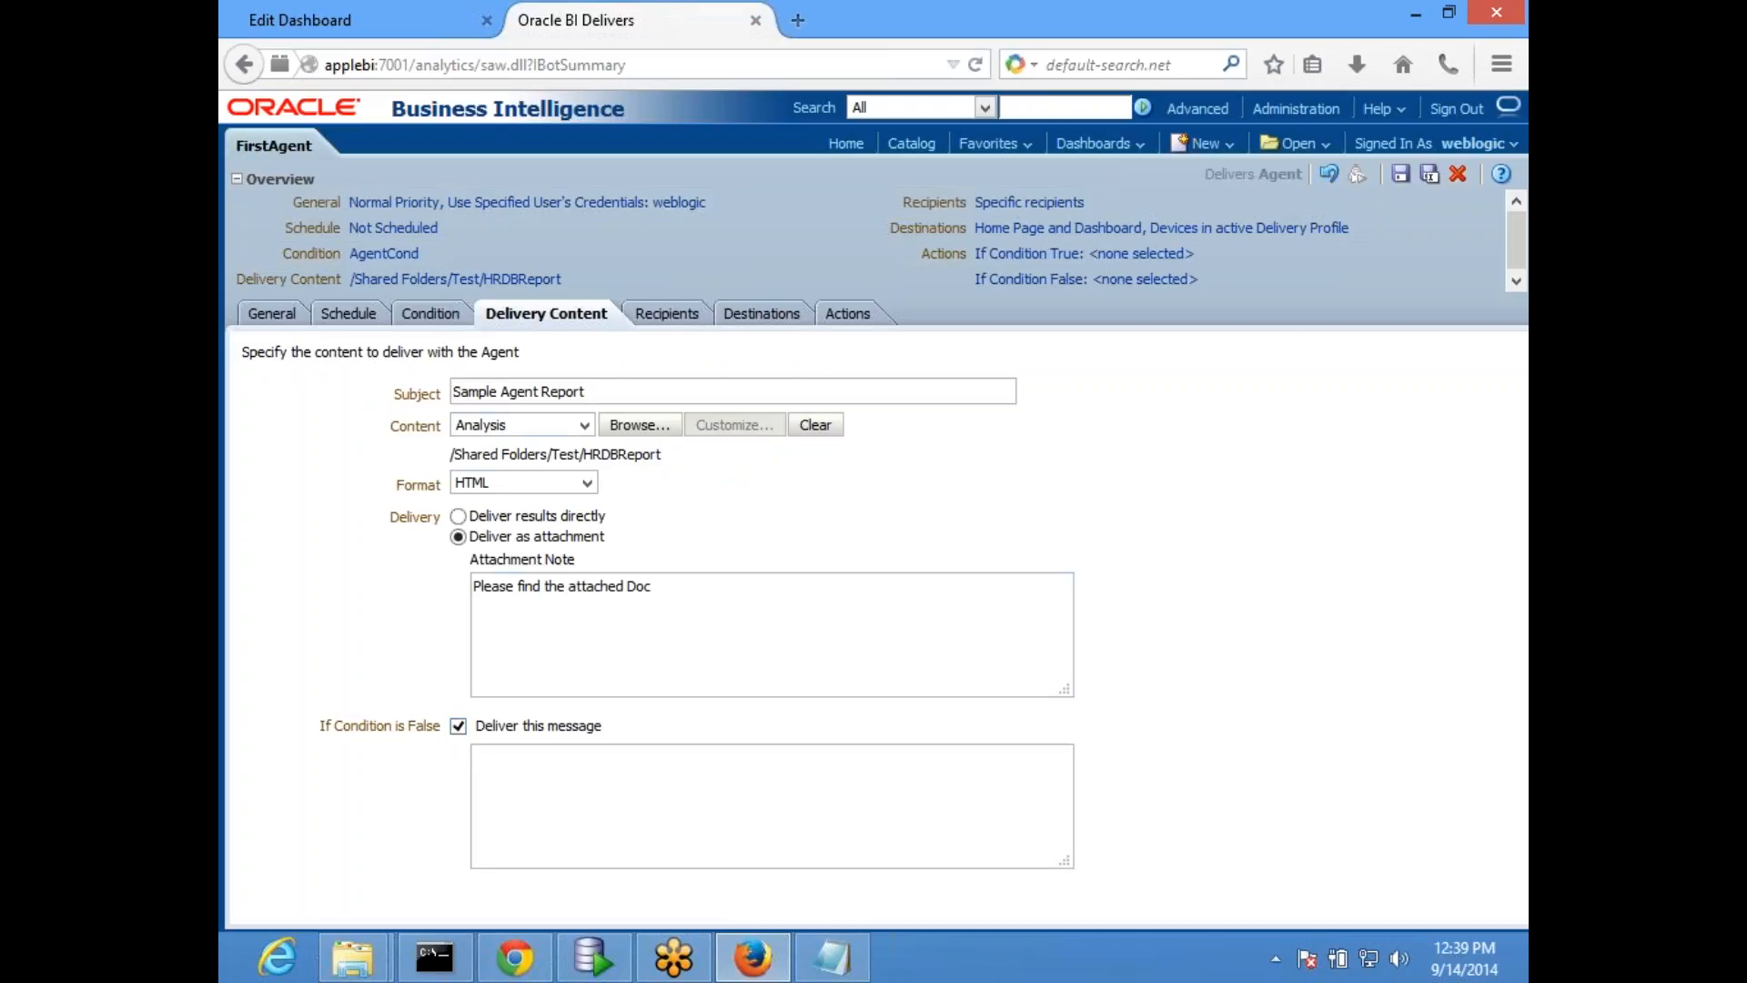
- Compare the agent's condition settings with its delivery content and the message option for a false condition
{"action": "left_click", "coordinate": [418, 319]}
{"action": "left_click", "coordinate": [527, 318]}
{"action": "left_click", "coordinate": [430, 316]}
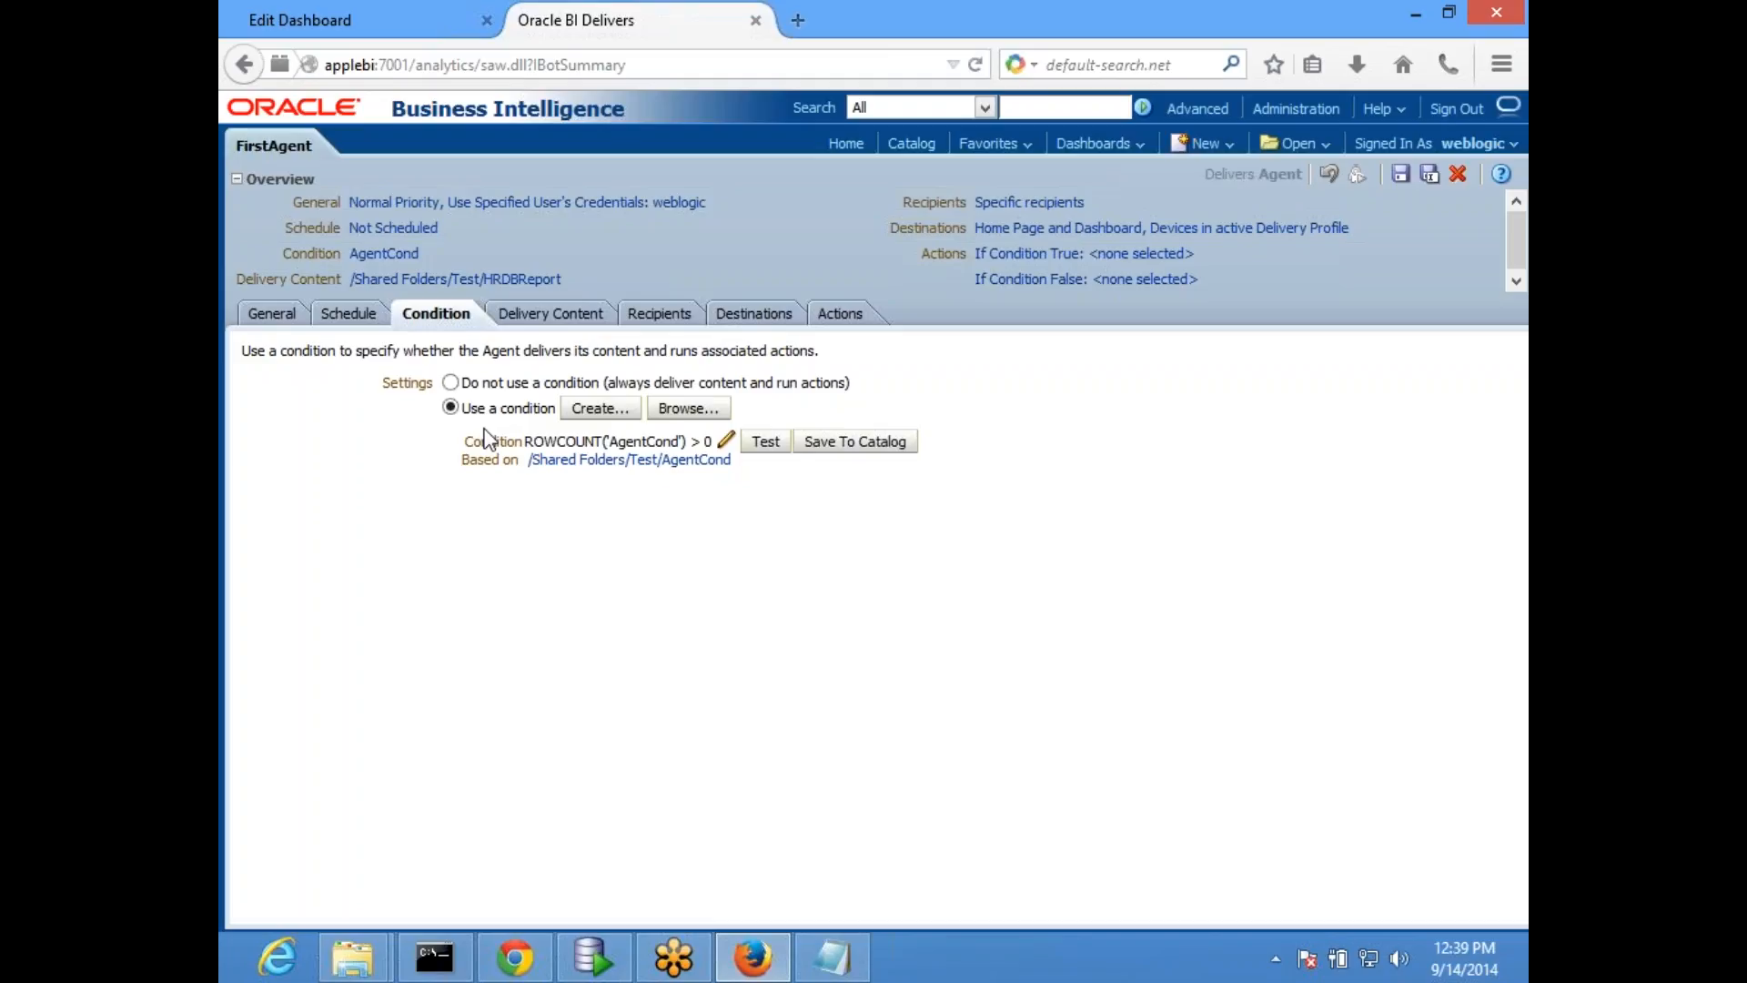
{"action": "left_click", "coordinate": [537, 319]}
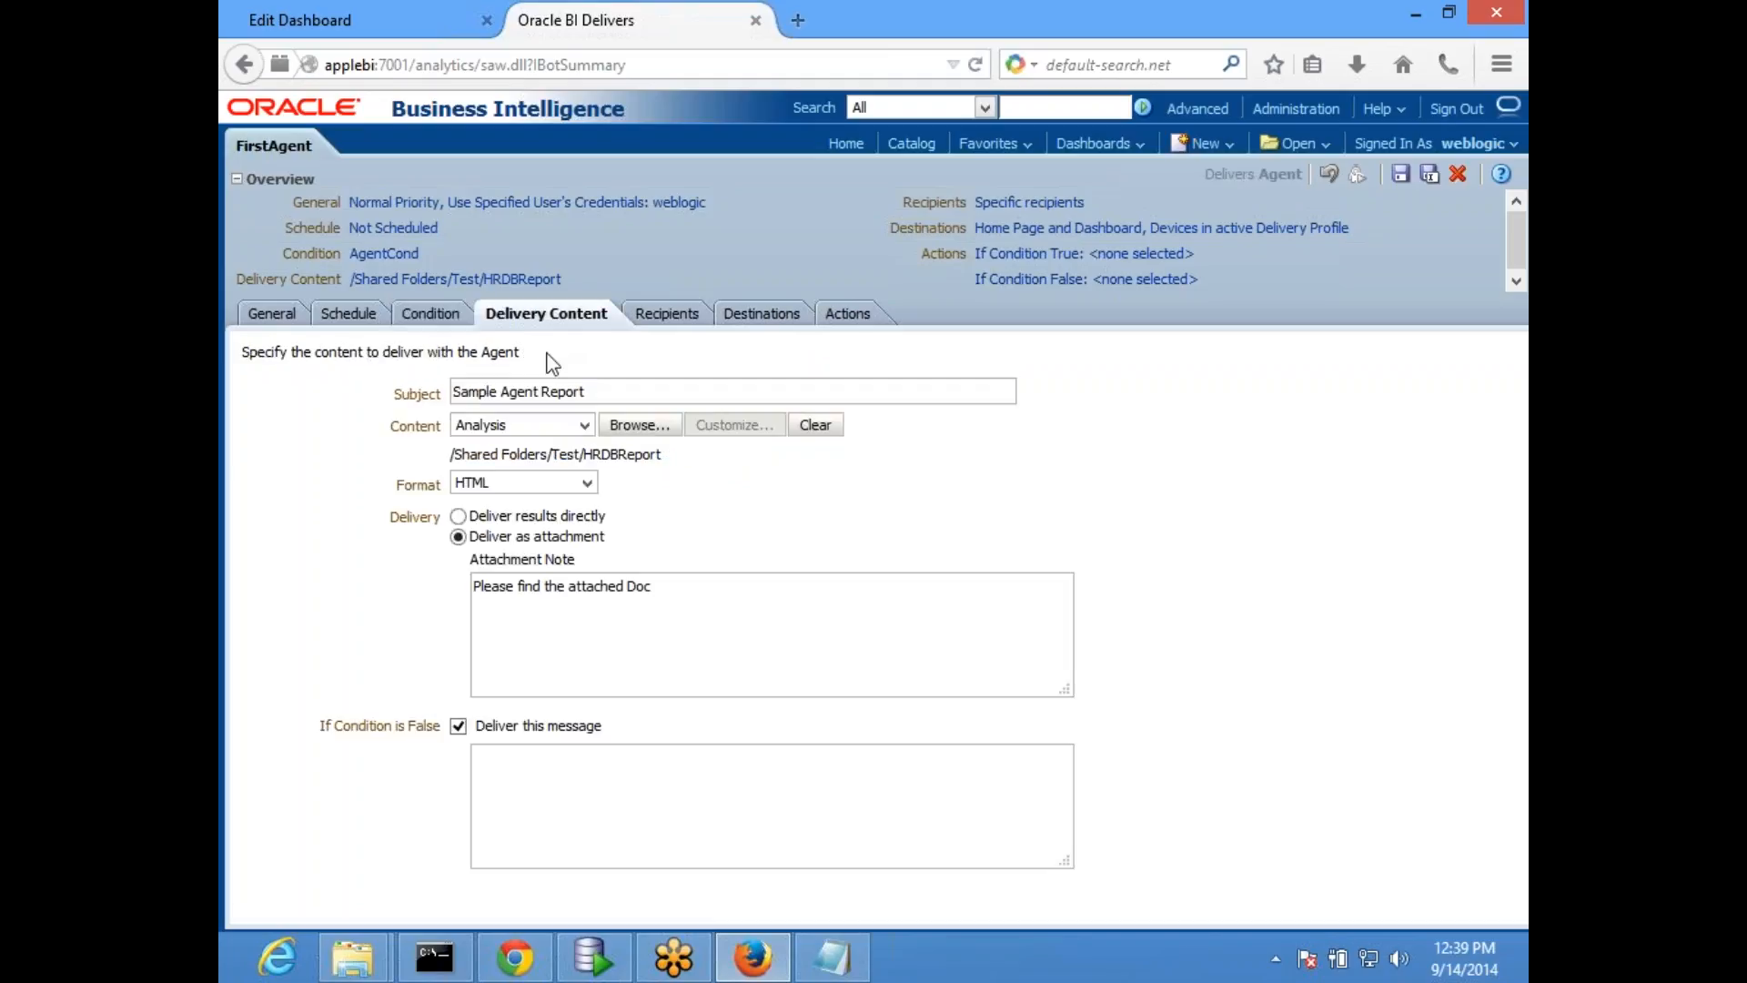
{"action": "left_click", "coordinate": [428, 316]}
{"action": "left_click", "coordinate": [546, 317]}
{"action": "left_click", "coordinate": [430, 317]}
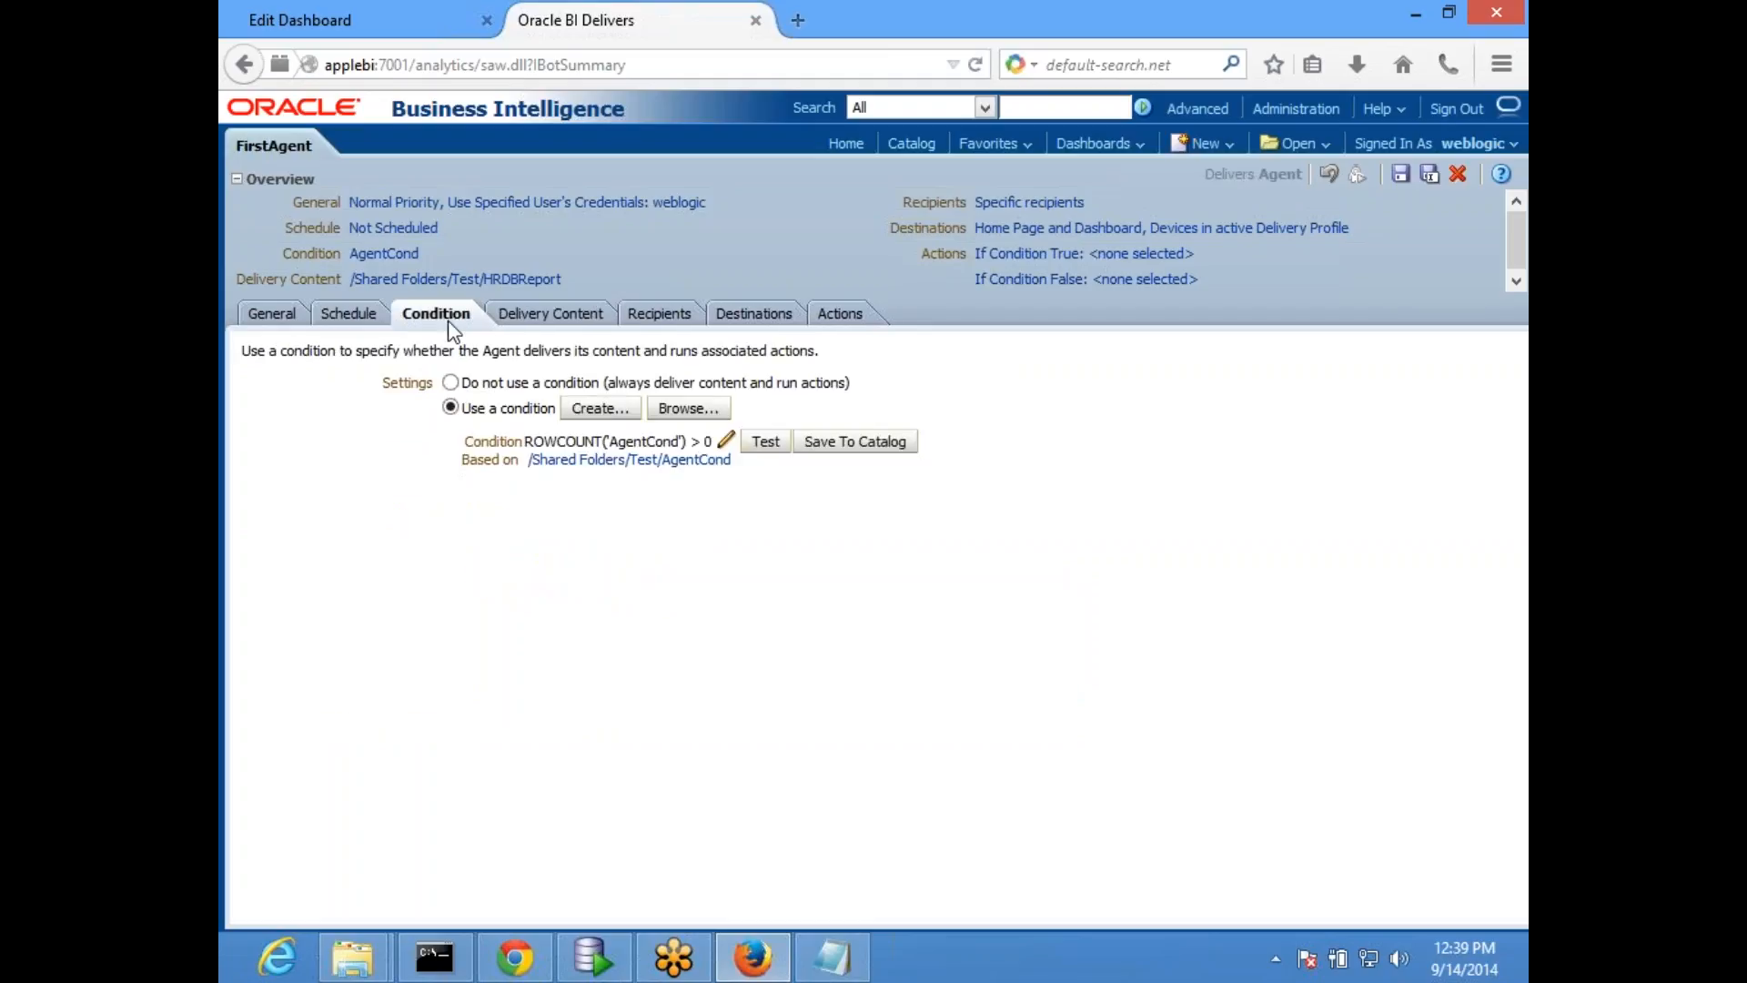
{"action": "left_click", "coordinate": [579, 327]}
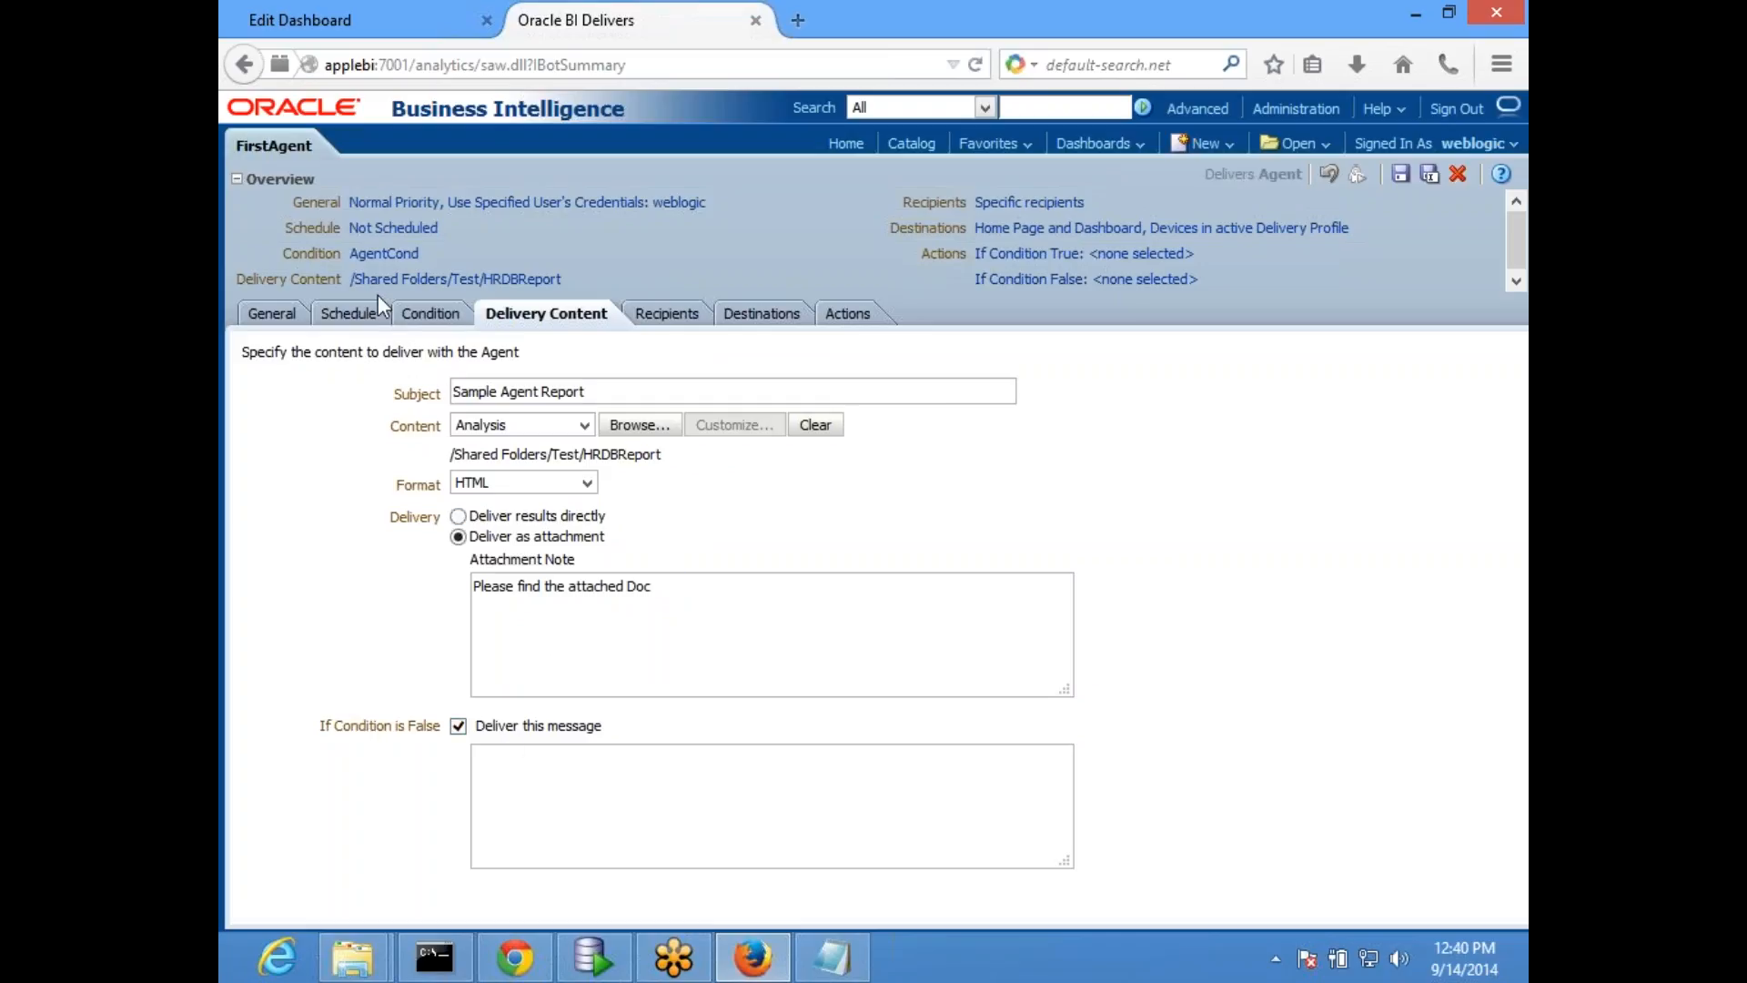
{"action": "left_click", "coordinate": [430, 315]}
- Enter "No Data available" as the message delivered when the condition is false
{"action": "left_click", "coordinate": [565, 315]}
{"action": "left_click", "coordinate": [586, 806]}
{"action": "type", "text": "No"}
{"action": "key", "text": "BackSpace"}
{"action": "key", "text": "BackSpace"}
{"action": "type", "text": "No Data available"}
{"action": "left_click", "coordinate": [424, 323]}
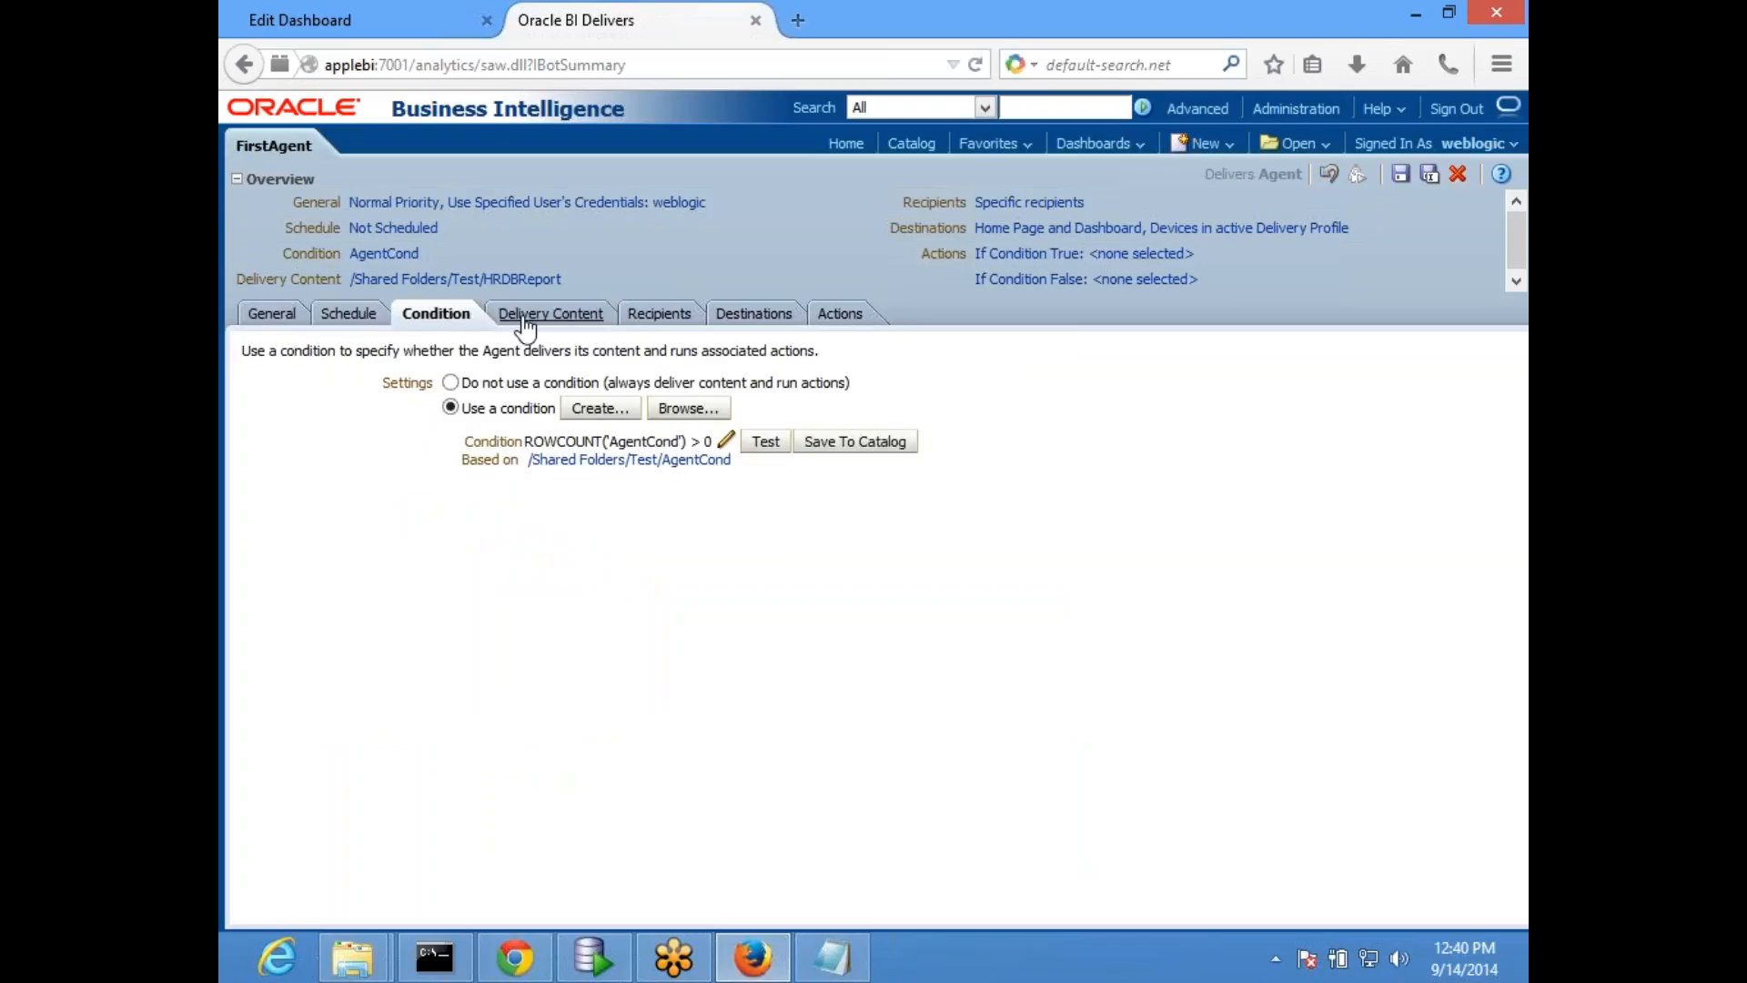
{"action": "left_click", "coordinate": [524, 326]}
- Have the agent get its recipients from the analysis used in its condition
{"action": "left_click", "coordinate": [669, 316]}
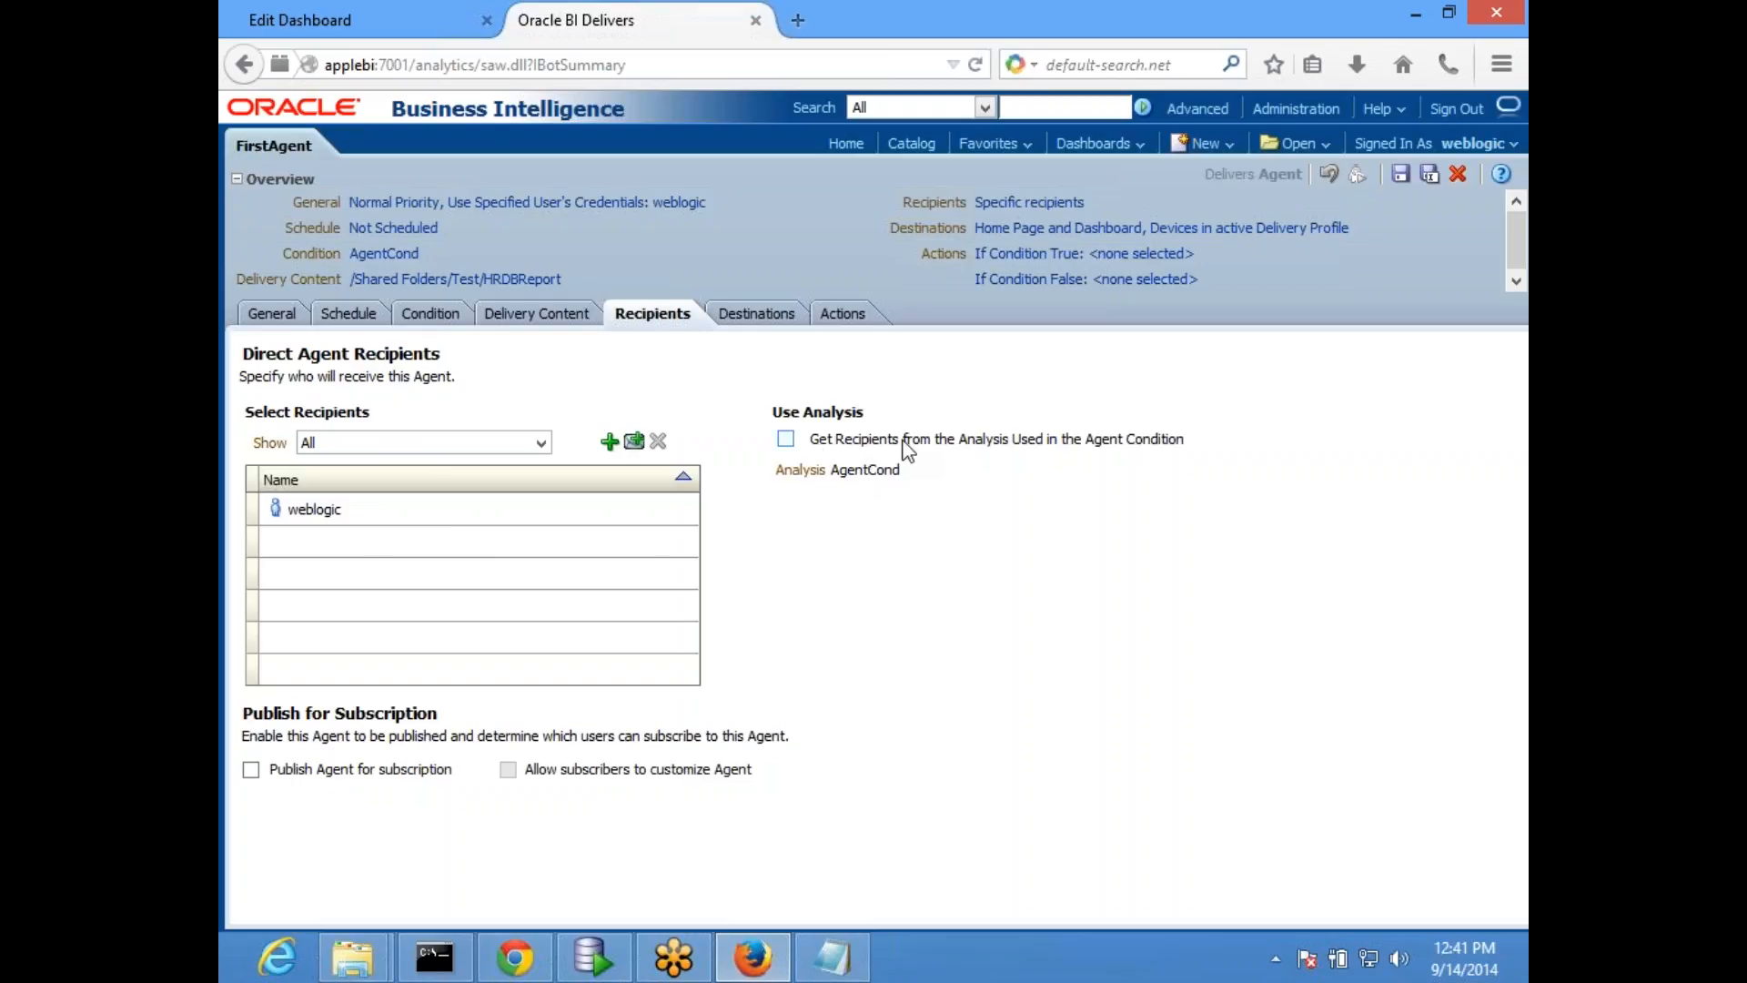
{"action": "left_click", "coordinate": [784, 442]}
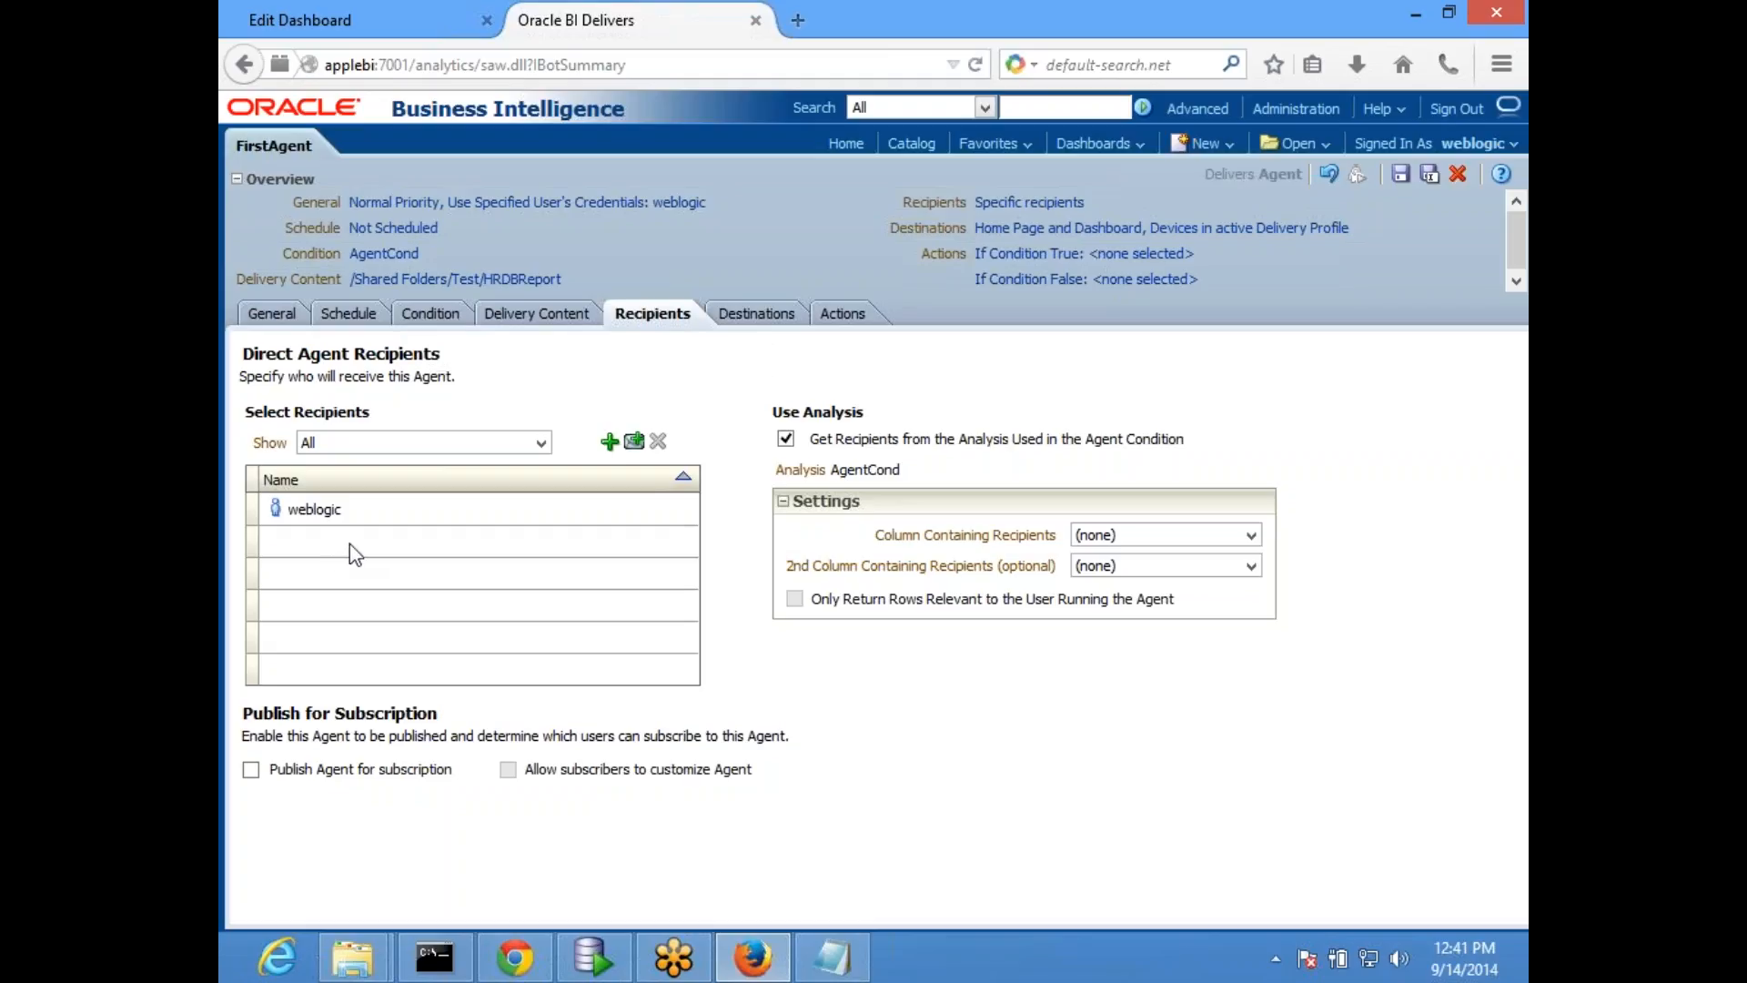
{"action": "left_click", "coordinate": [432, 314]}
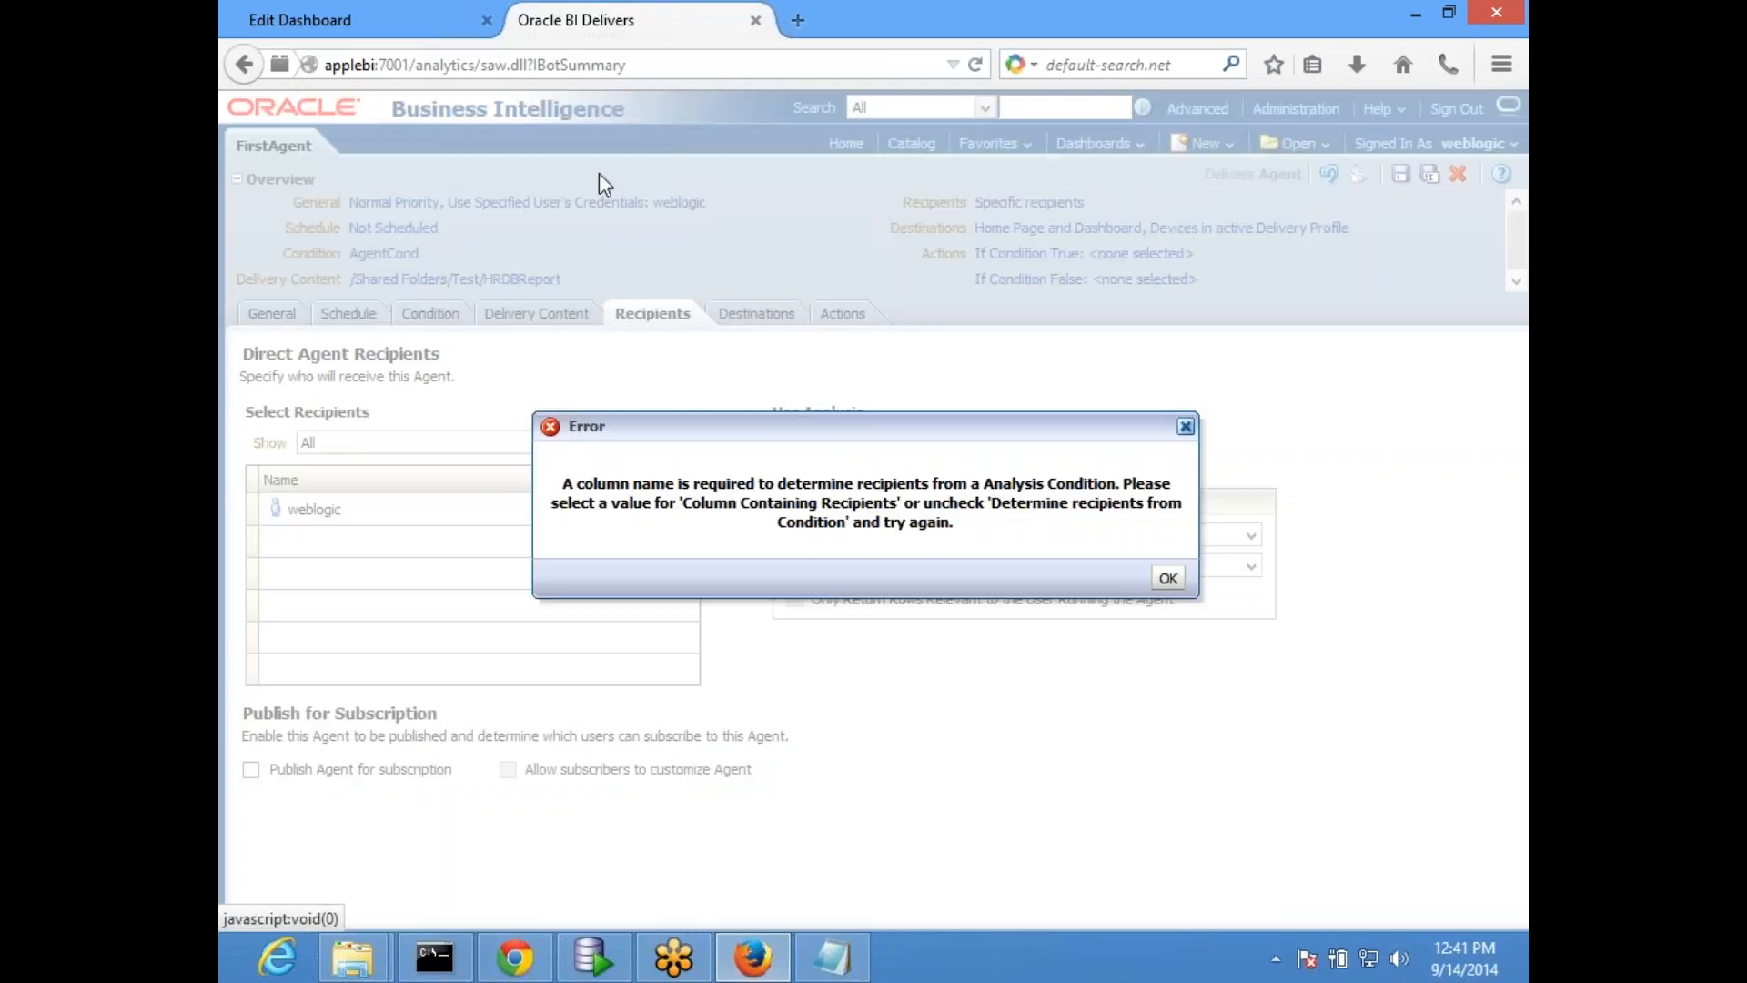
{"action": "left_click", "coordinate": [1168, 580]}
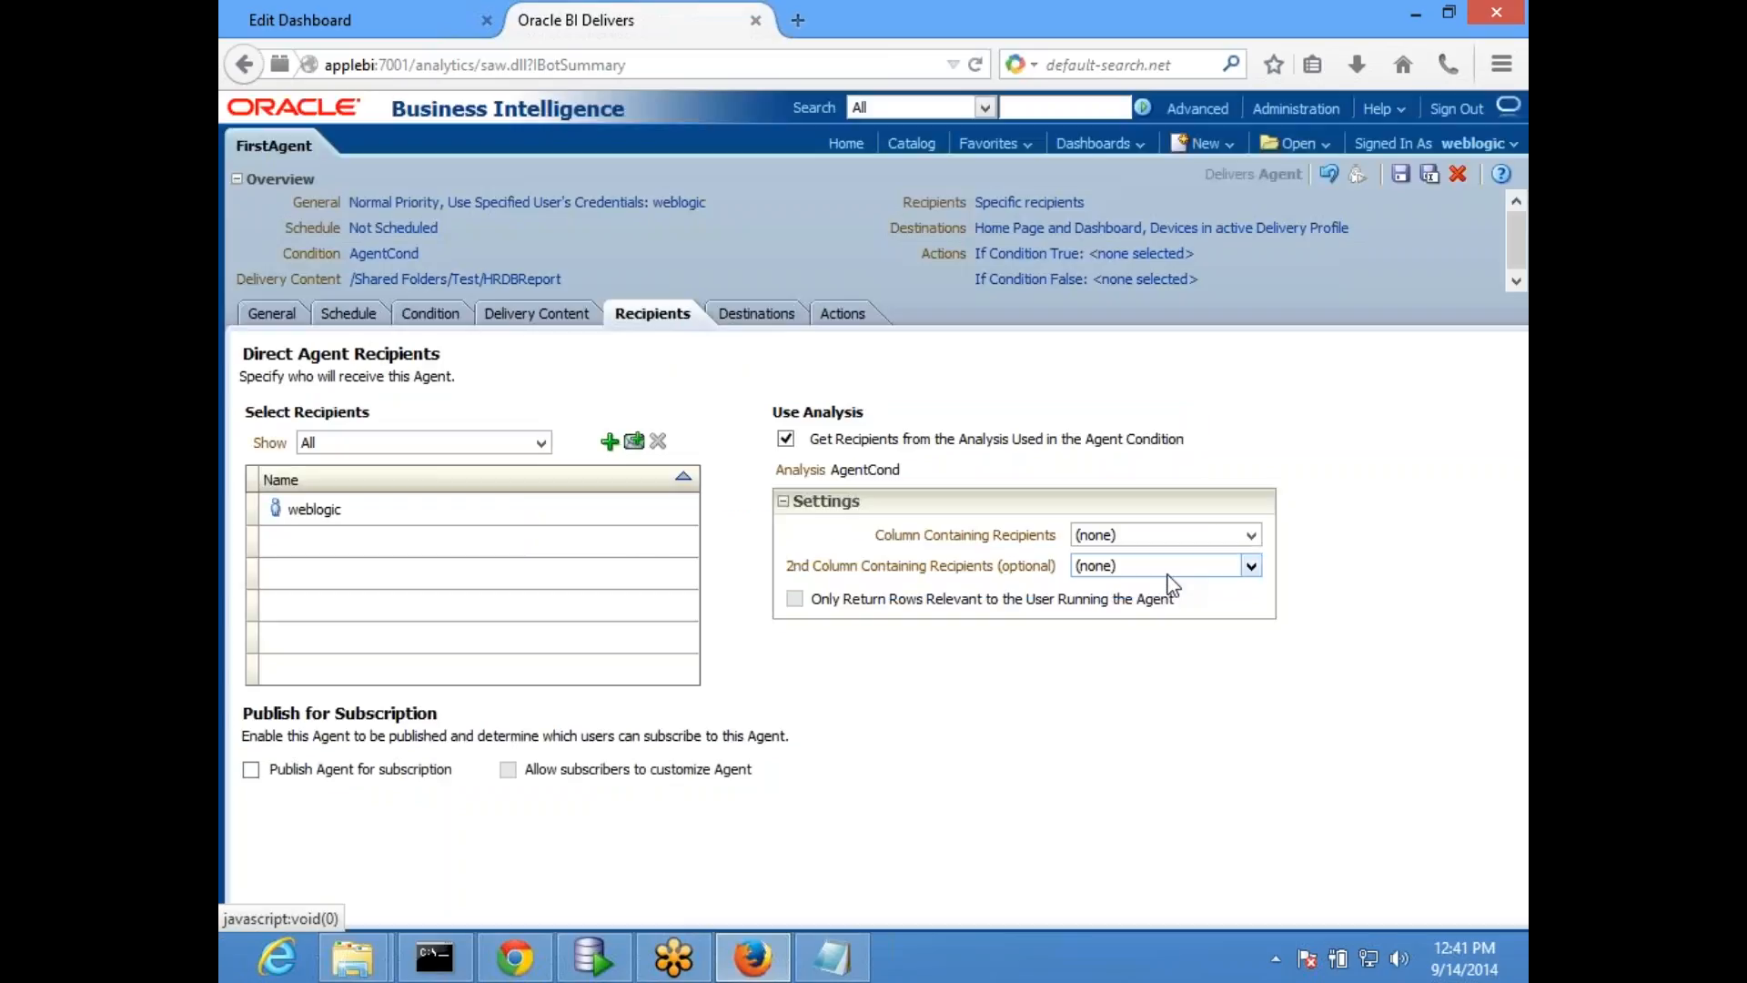
{"action": "left_click", "coordinate": [433, 314]}
{"action": "left_click", "coordinate": [1169, 577]}
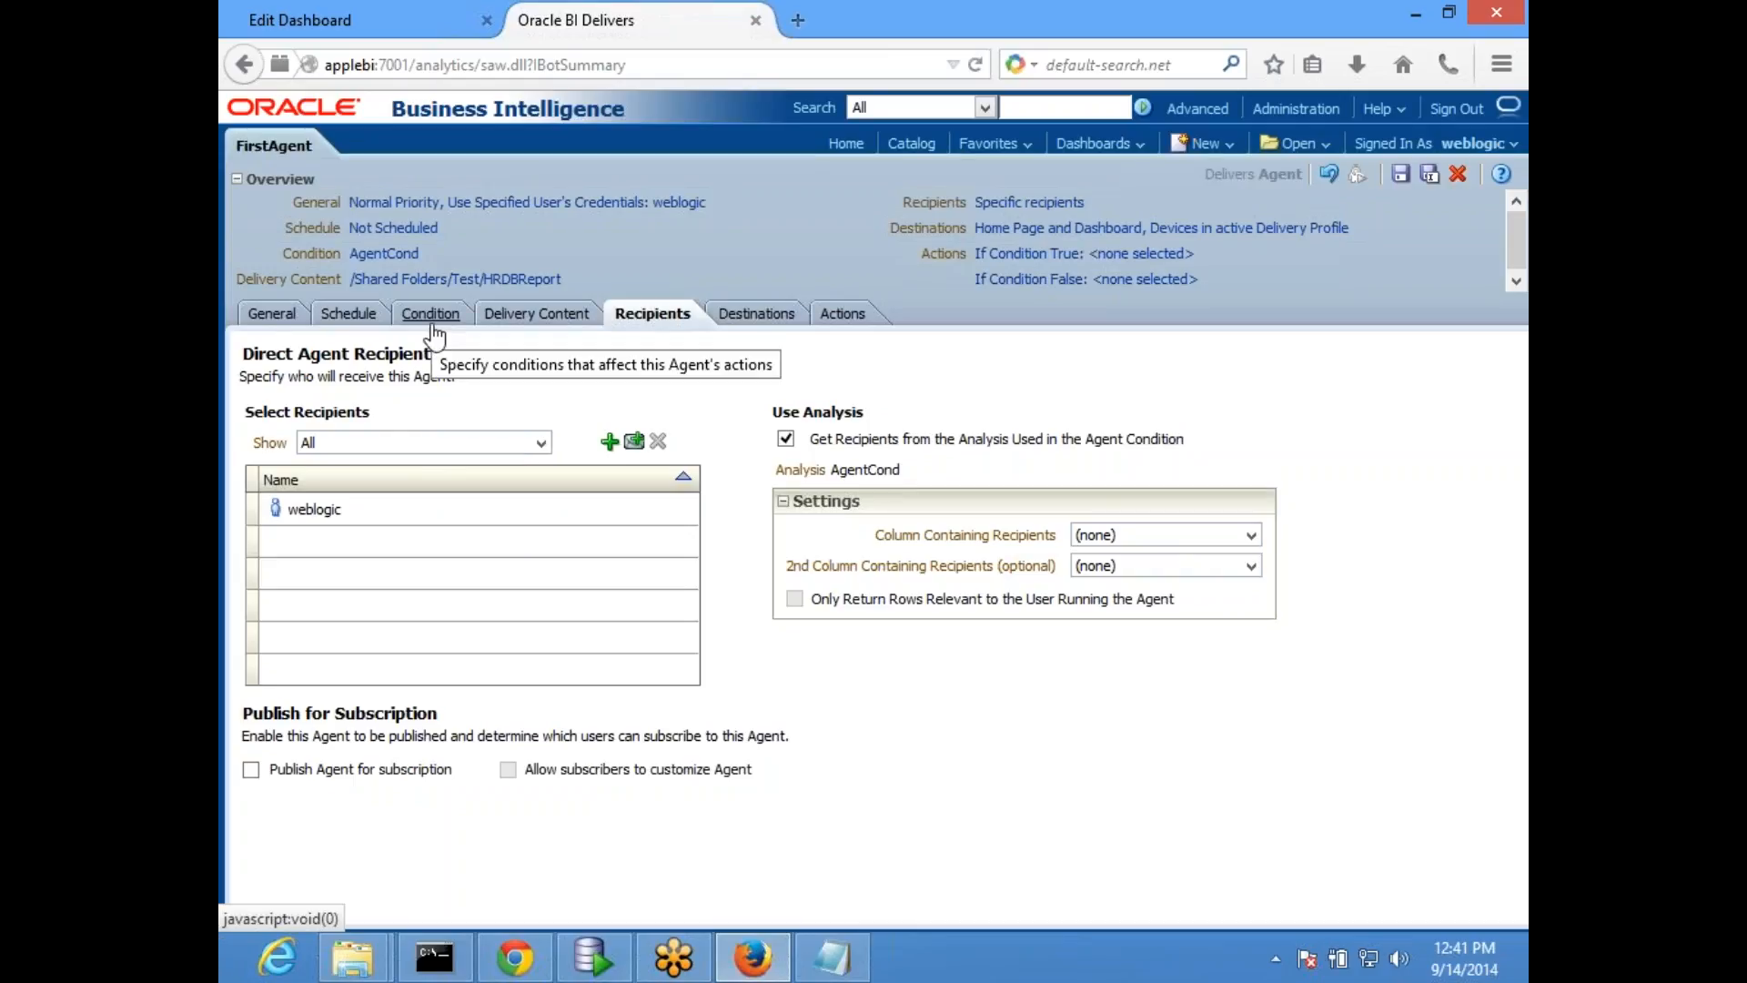
- Set both the first and the second column containing recipients to 'user_america'
{"action": "left_click", "coordinate": [1141, 534]}
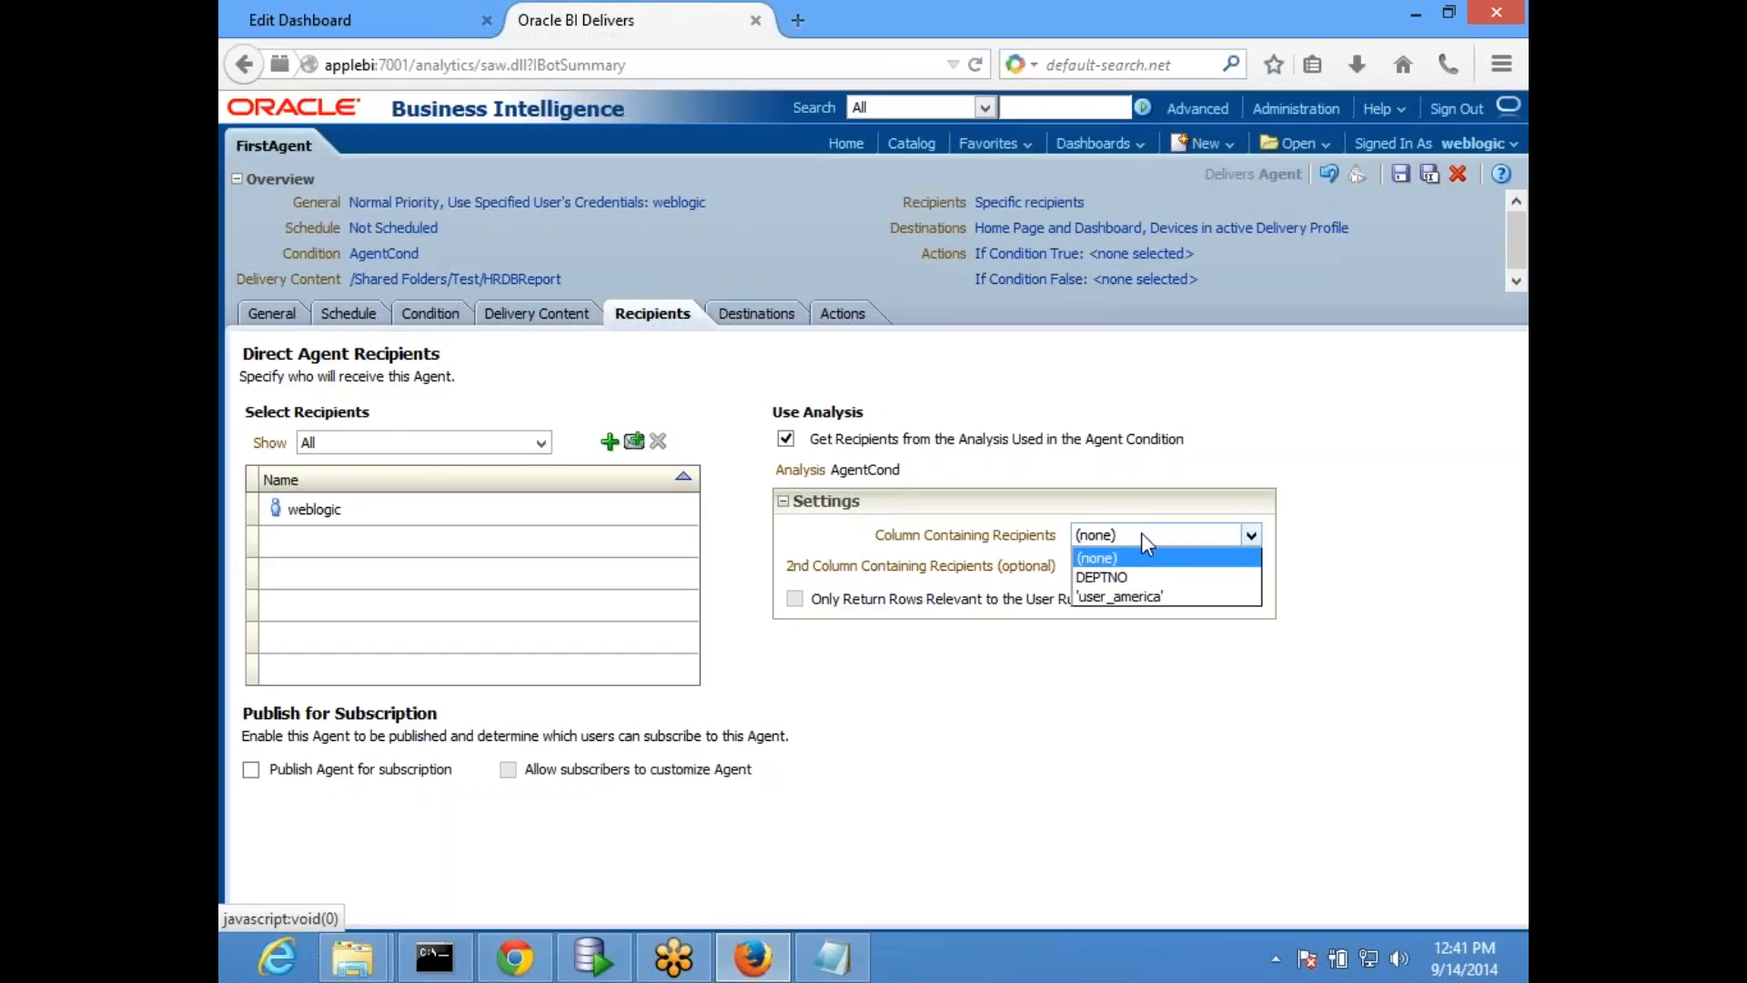
{"action": "left_click", "coordinate": [1129, 599]}
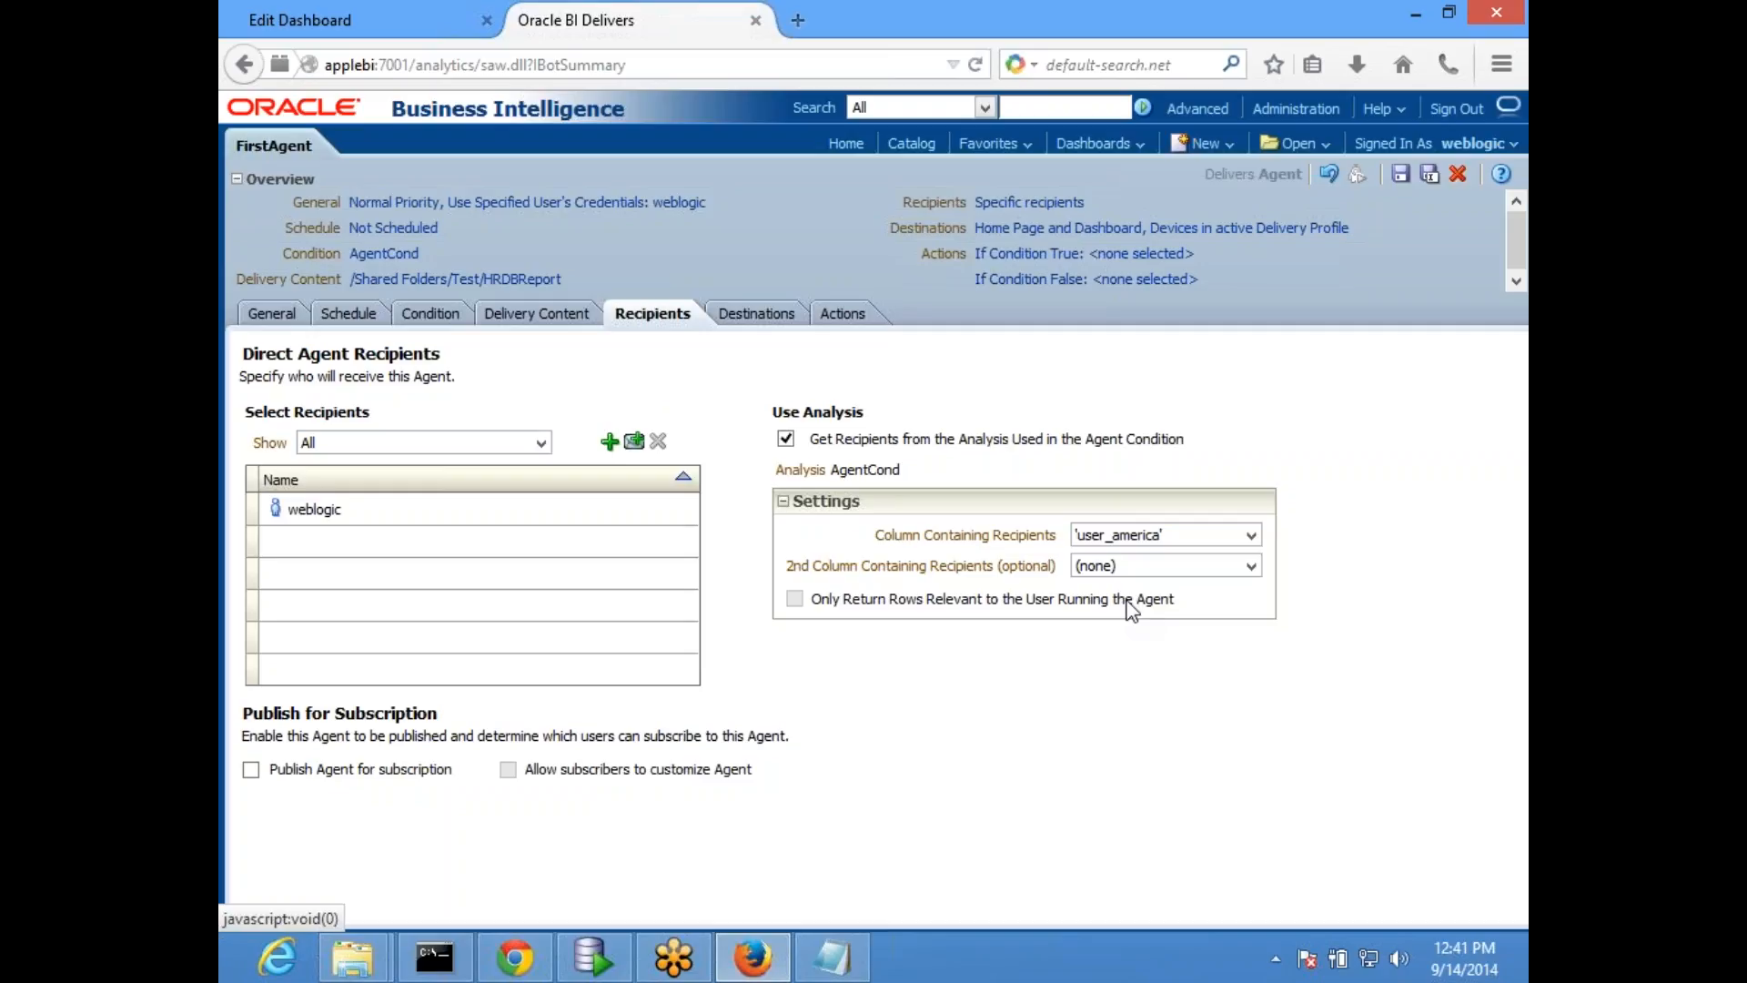
{"action": "left_click", "coordinate": [1252, 566]}
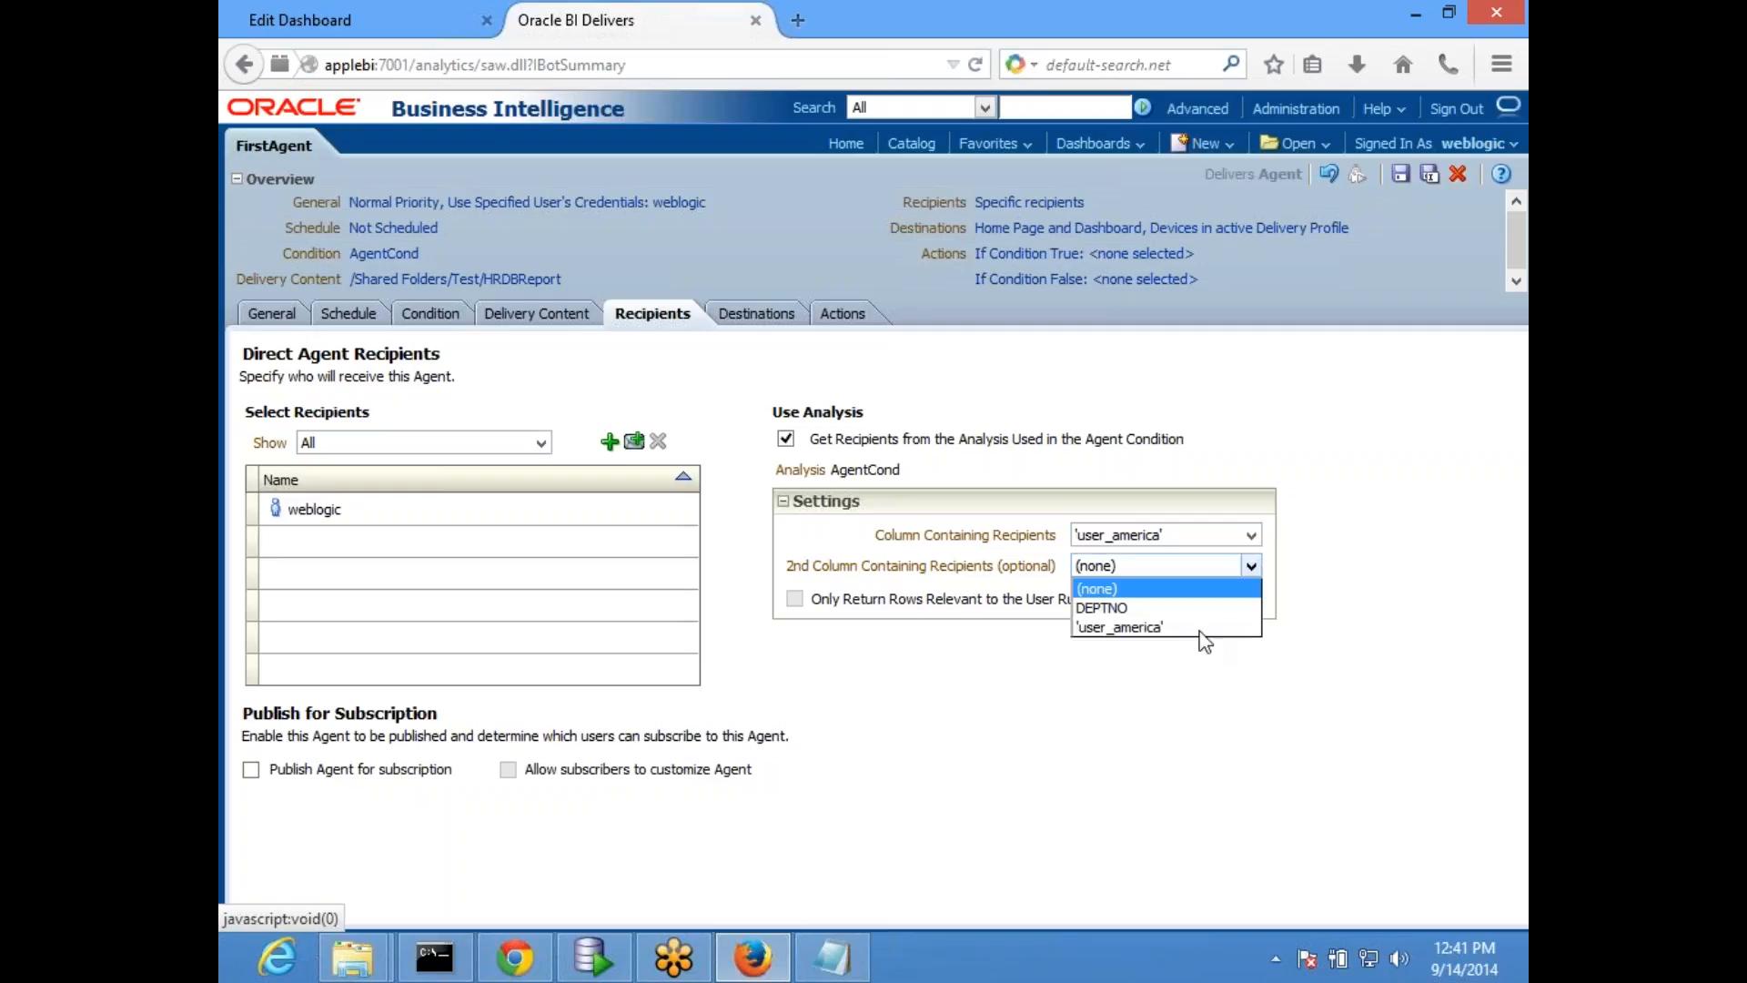
{"action": "left_click", "coordinate": [1155, 628]}
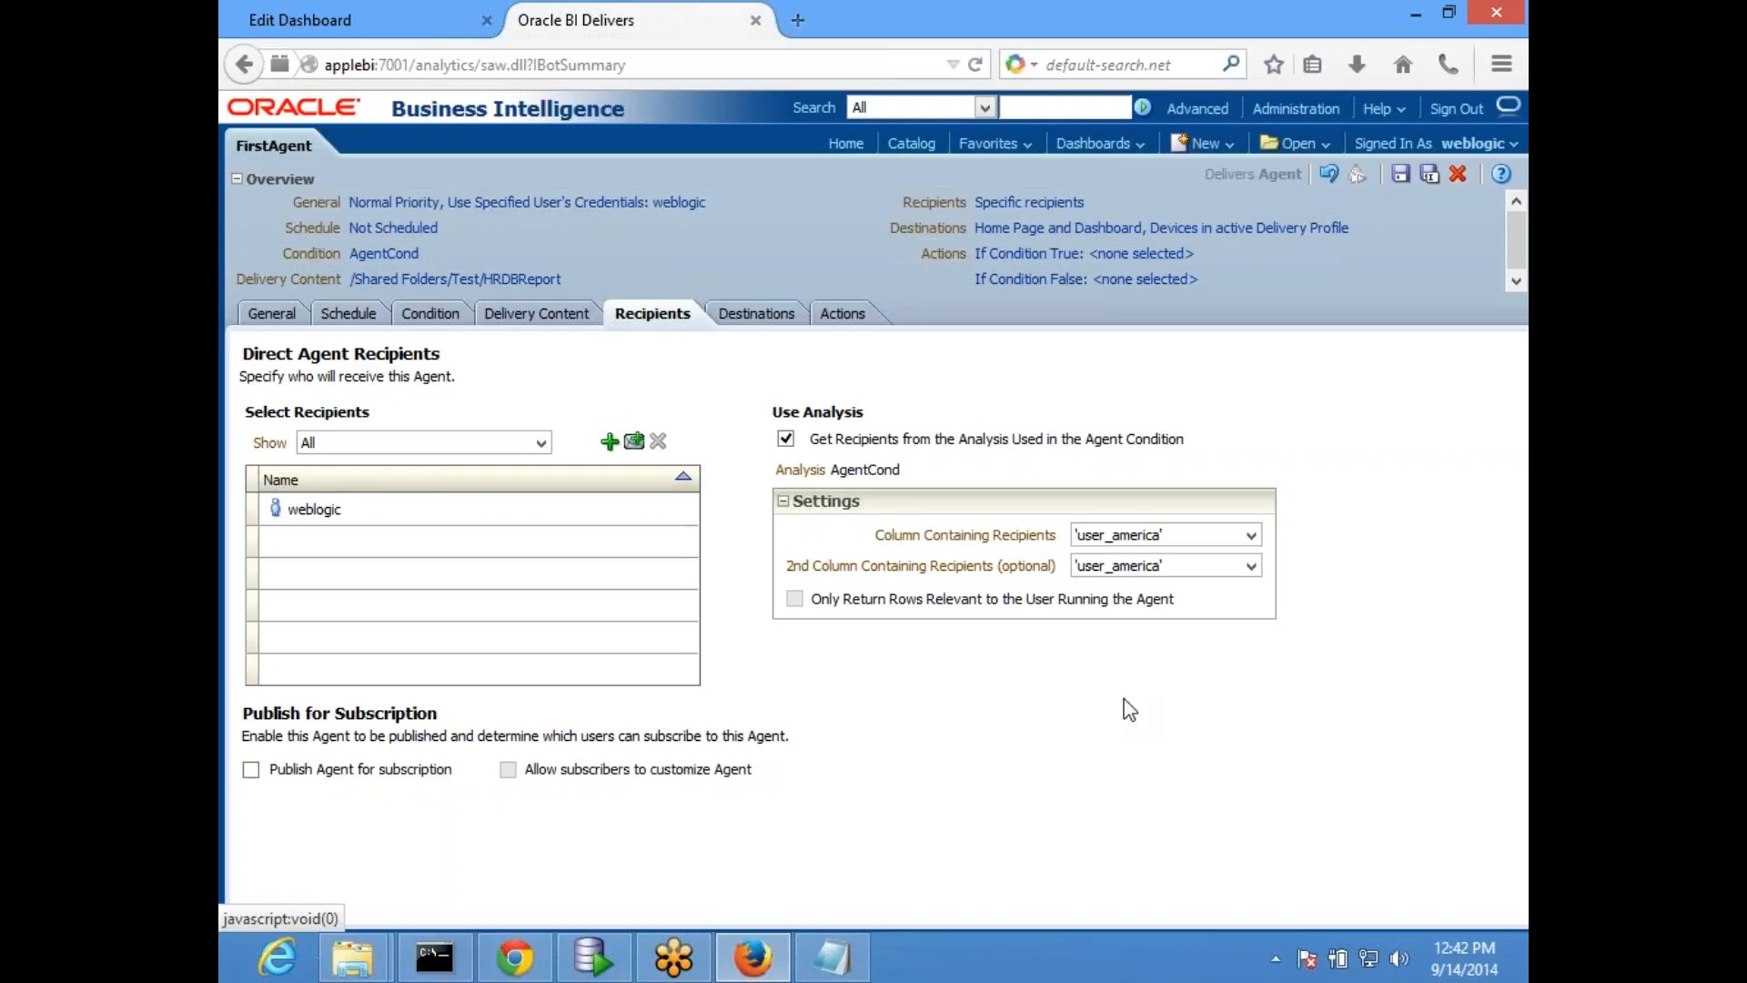
- Stop the agent from getting its recipients from the analysis used in its condition
{"action": "left_click", "coordinate": [785, 438]}
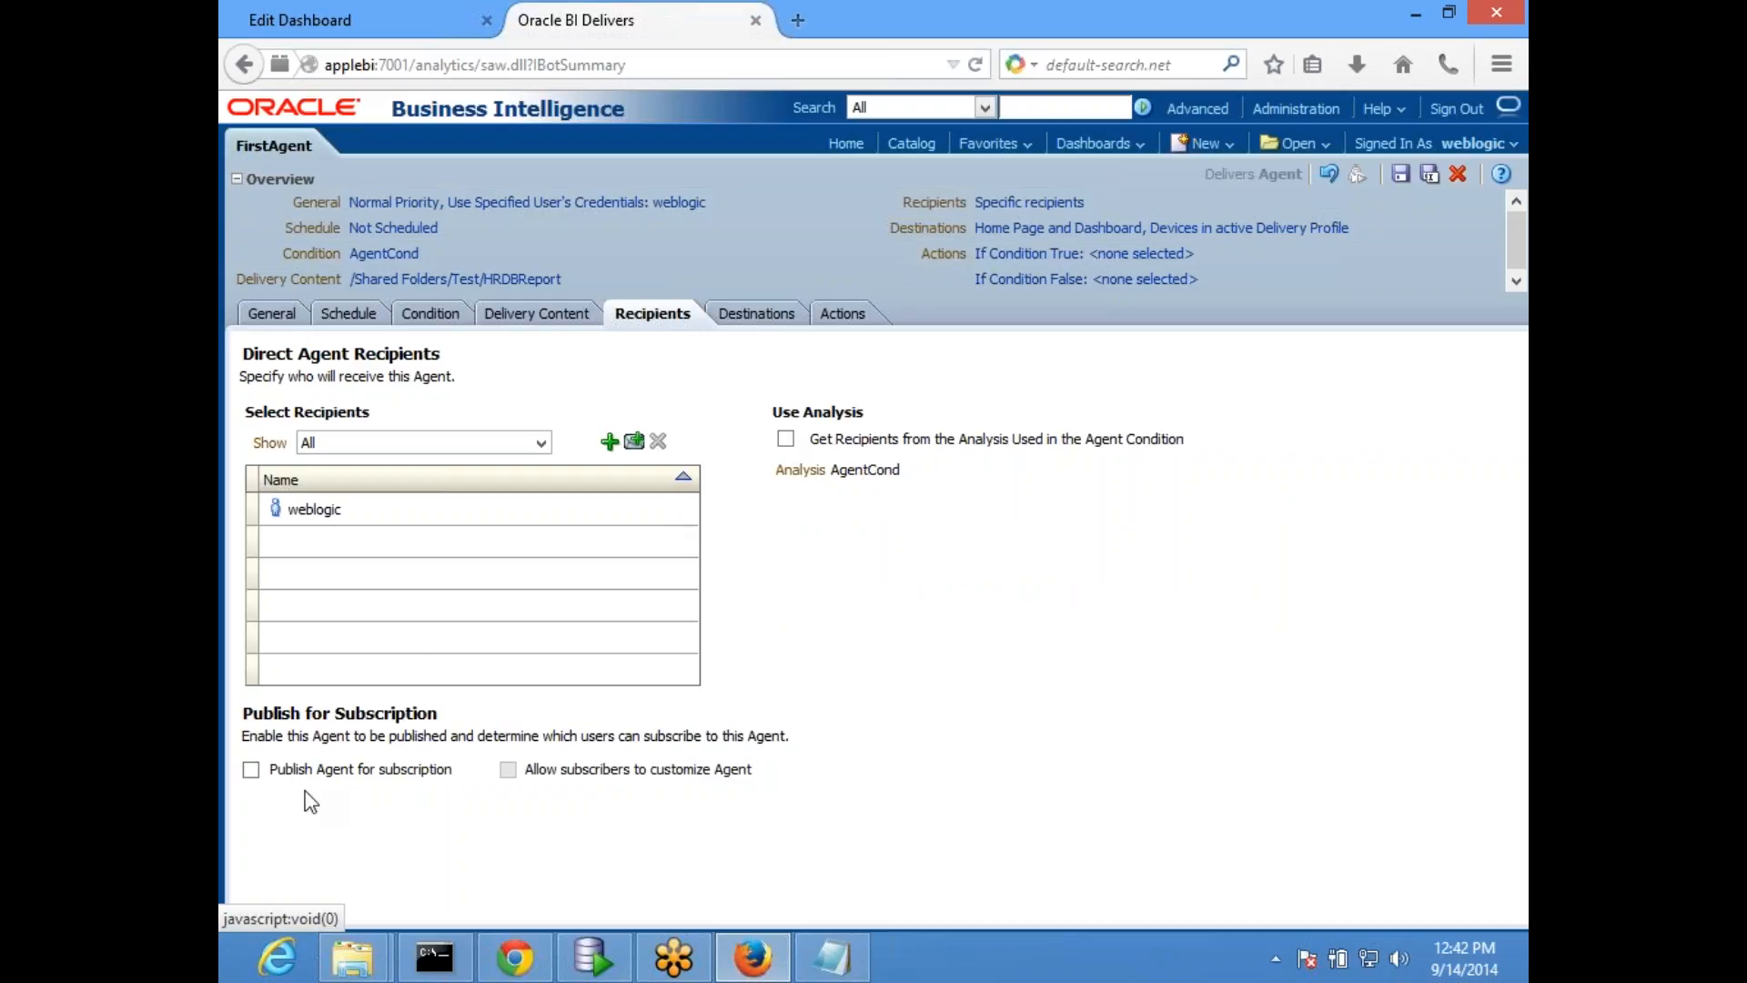
{"action": "left_click", "coordinate": [252, 770]}
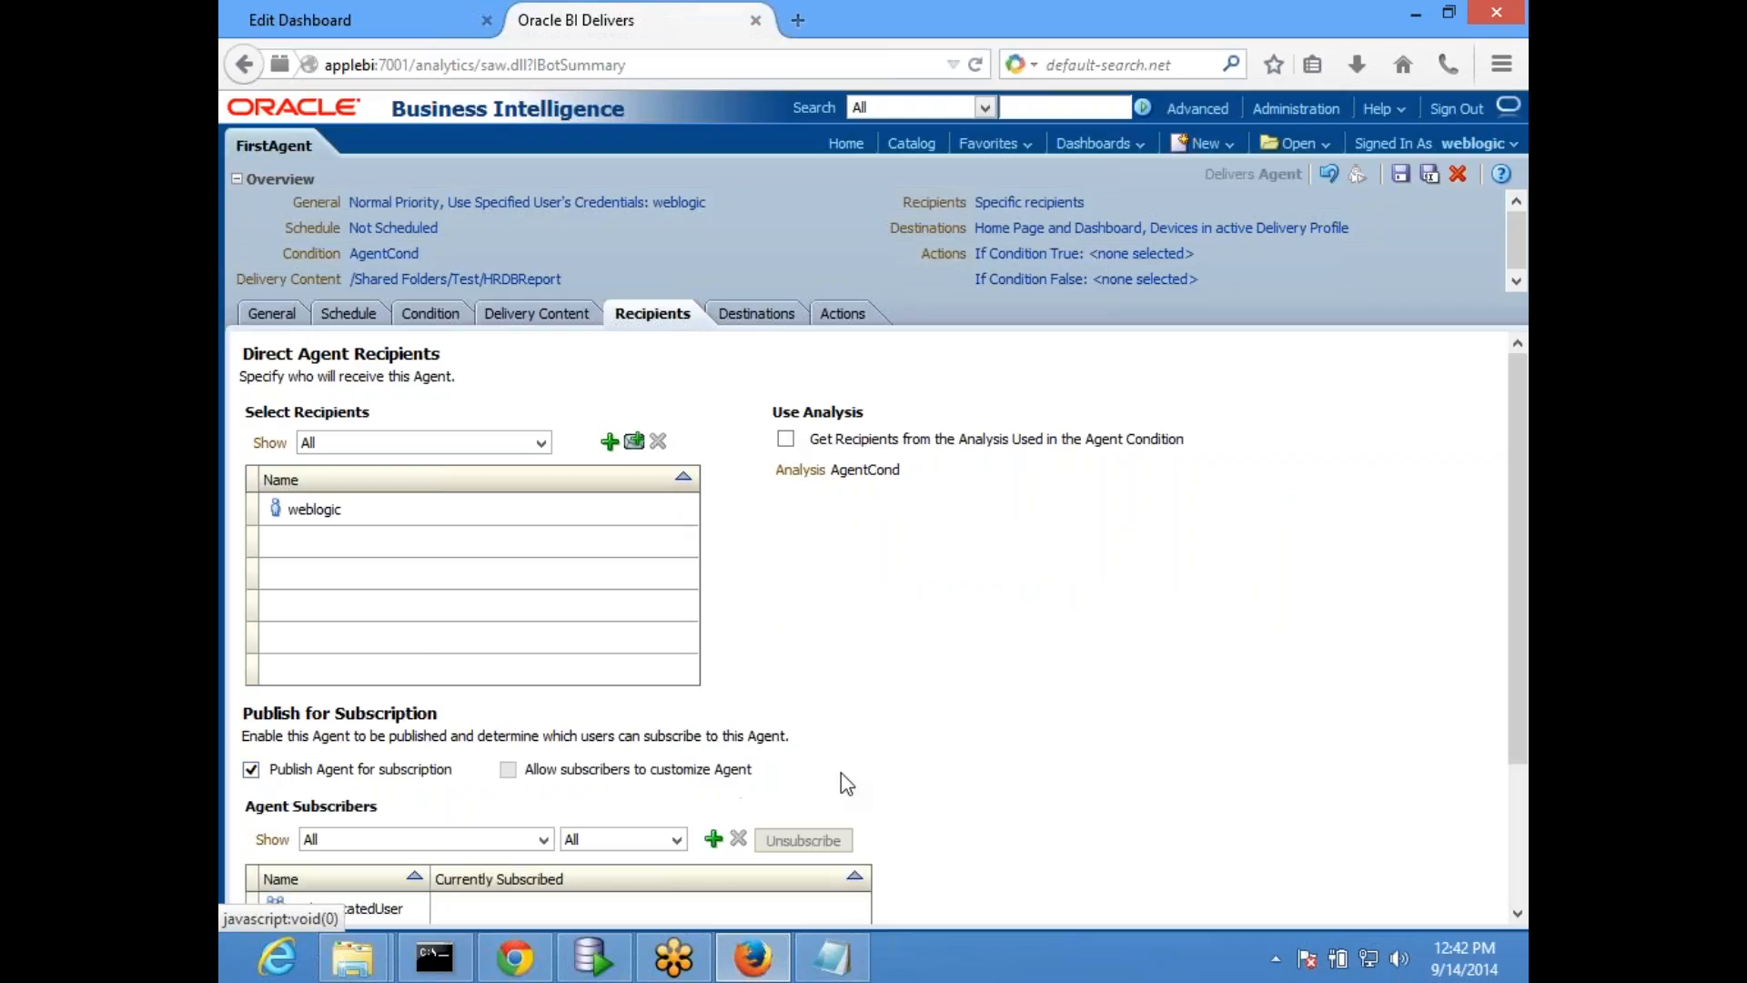
{"action": "scroll", "coordinate": [1135, 604], "scroll_direction": "down", "scroll_amount": 3}
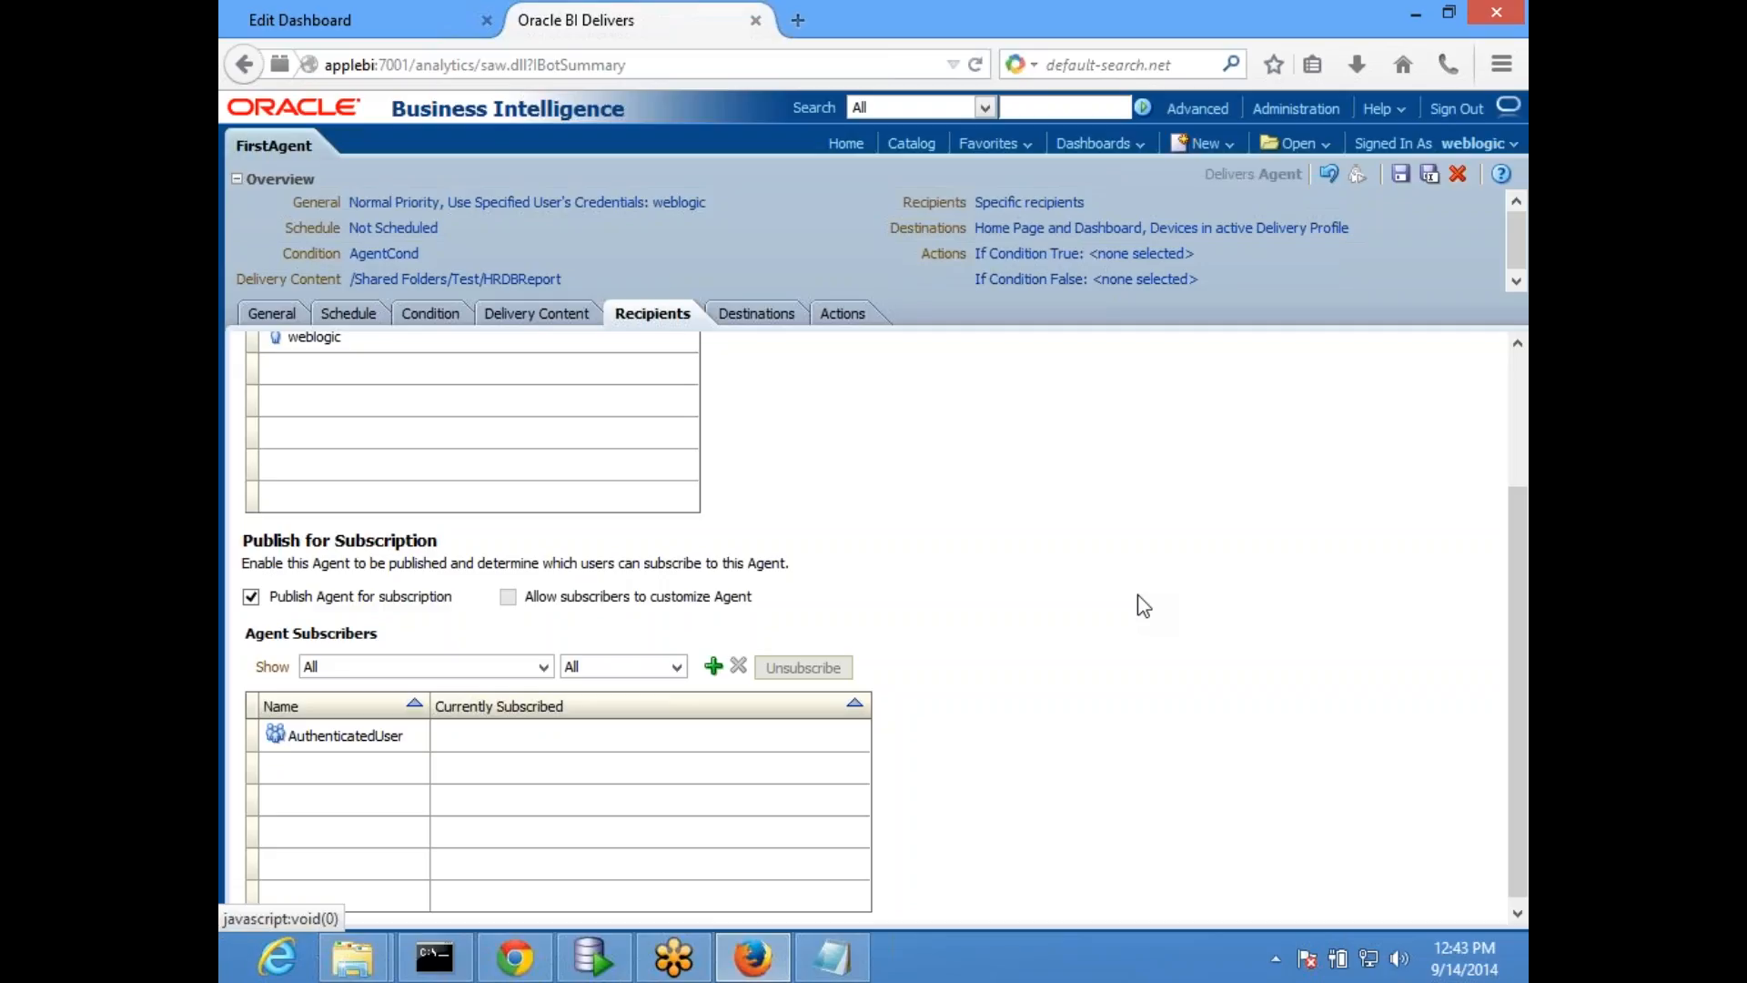
{"action": "left_click", "coordinate": [251, 597]}
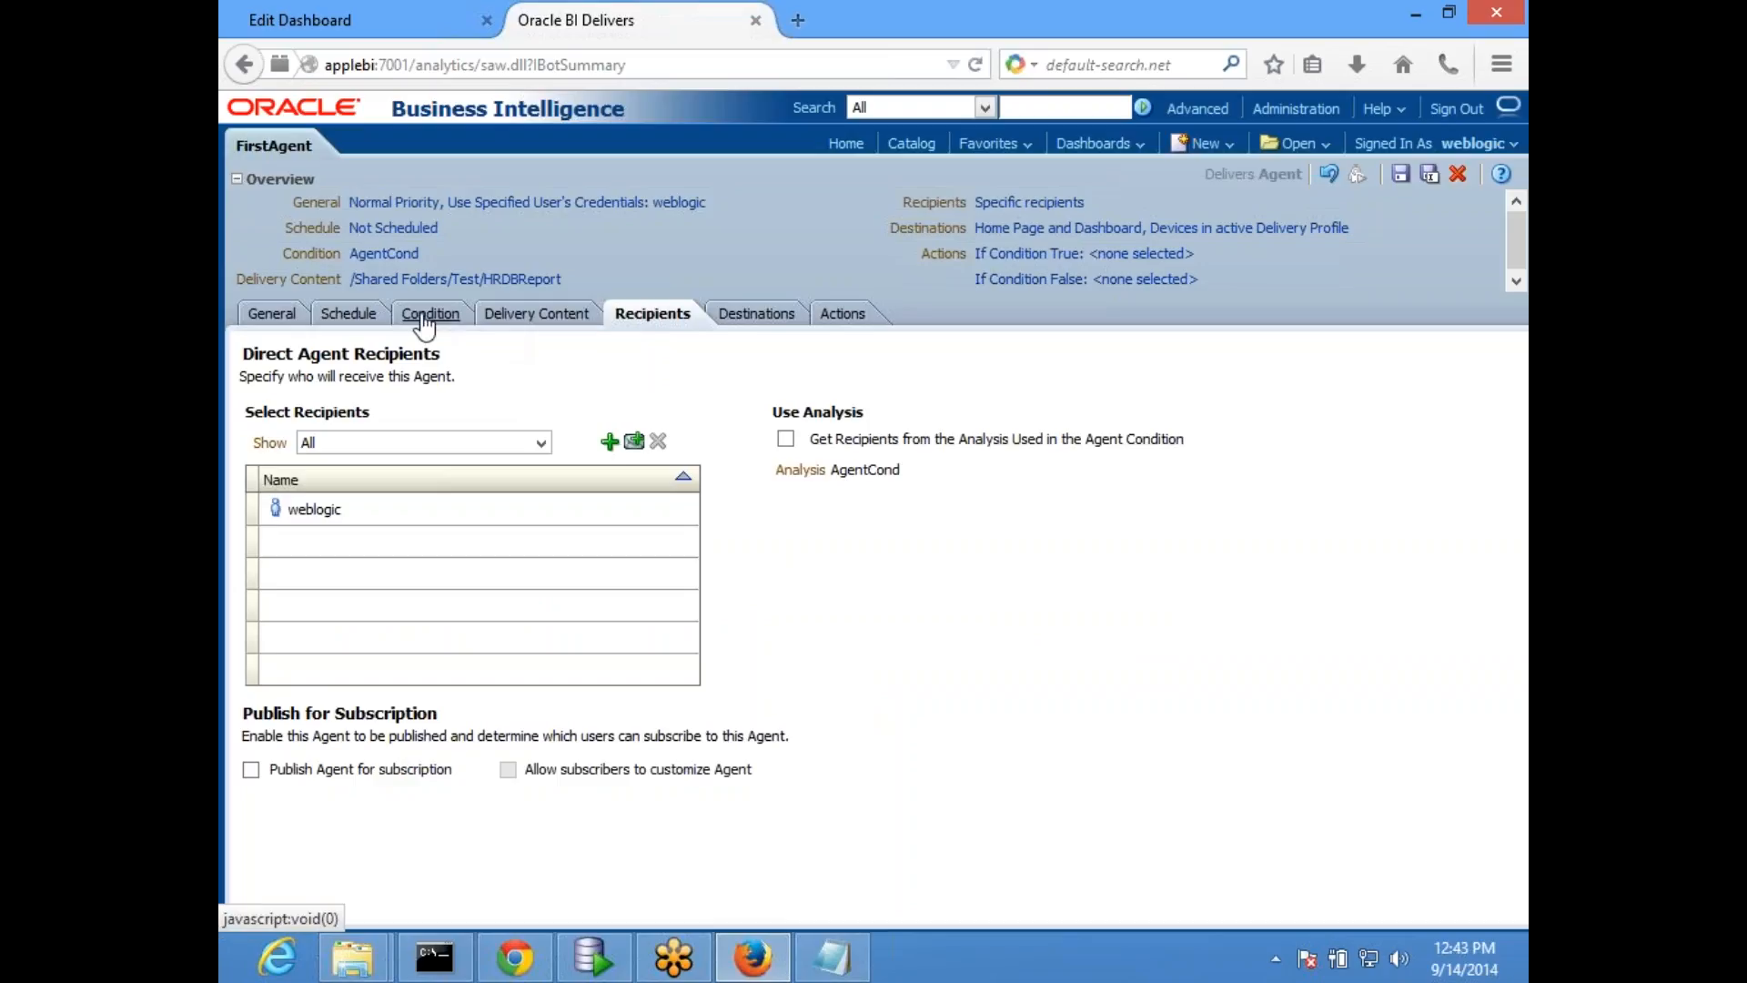
- Add Oracle BI Server Cache (for seeding cache) to the agent's destinations
{"action": "left_click", "coordinate": [760, 320]}
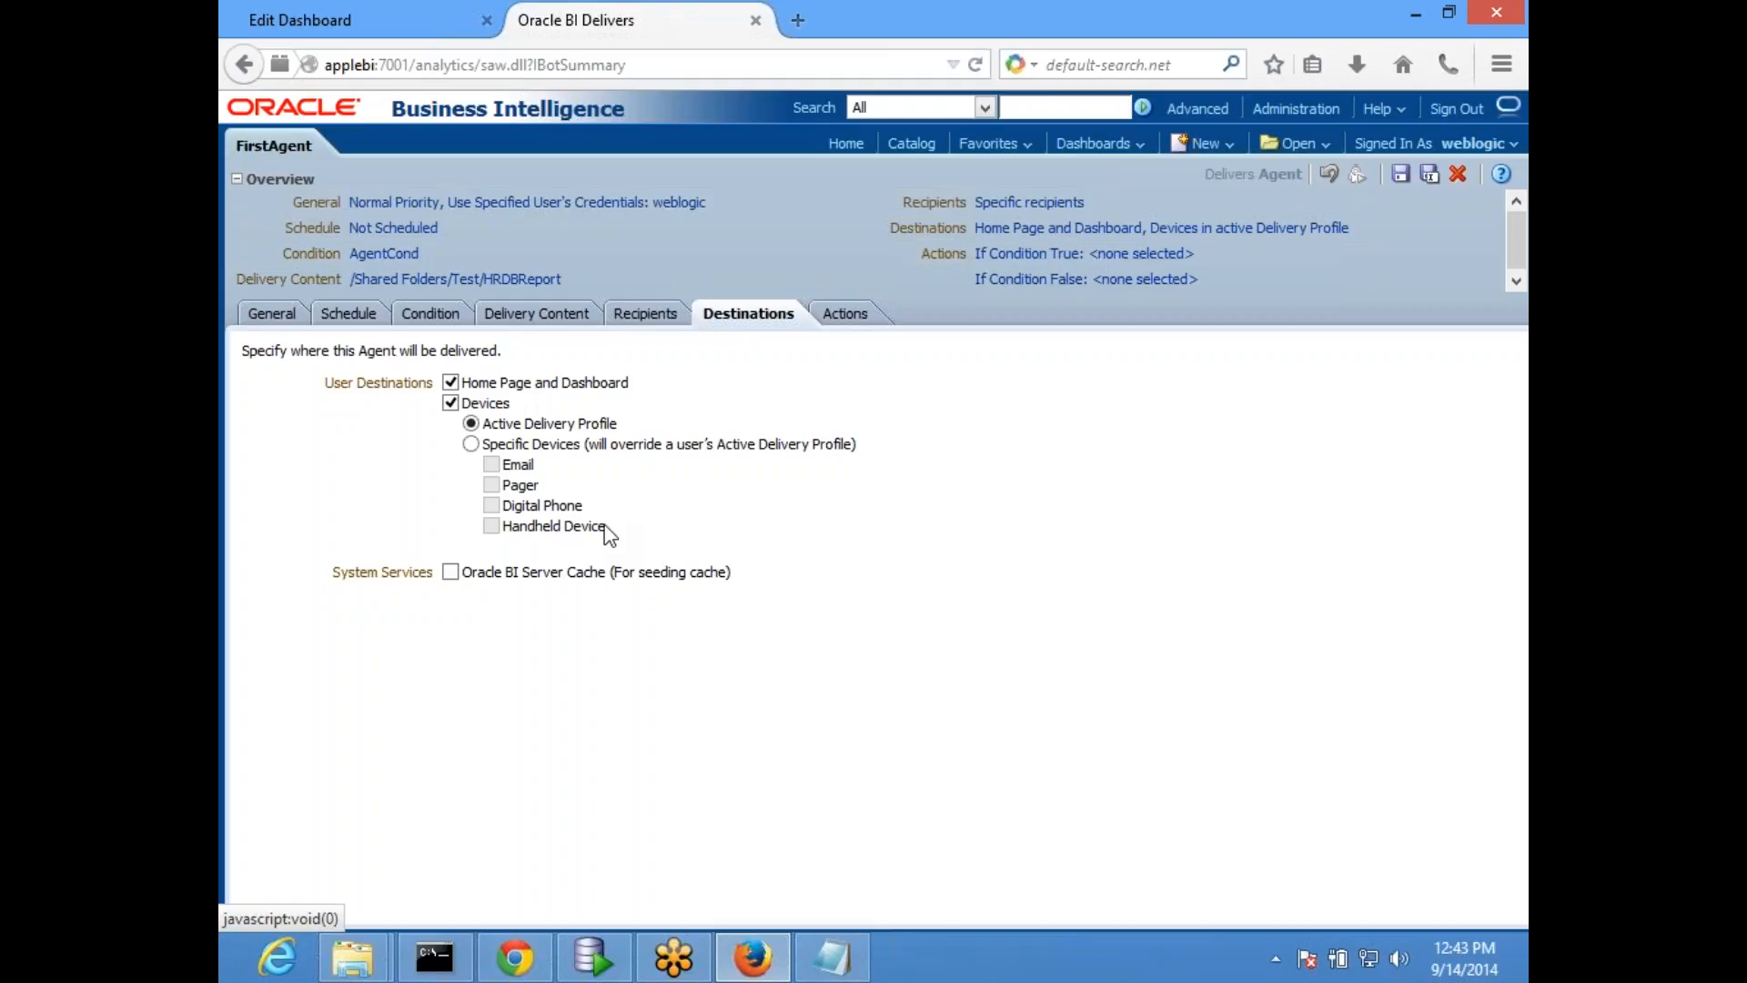
{"action": "left_click", "coordinate": [449, 577]}
- Review the frequency choices offered for the agent's schedule, keeping Never
{"action": "left_click", "coordinate": [348, 313]}
{"action": "left_click", "coordinate": [627, 415]}
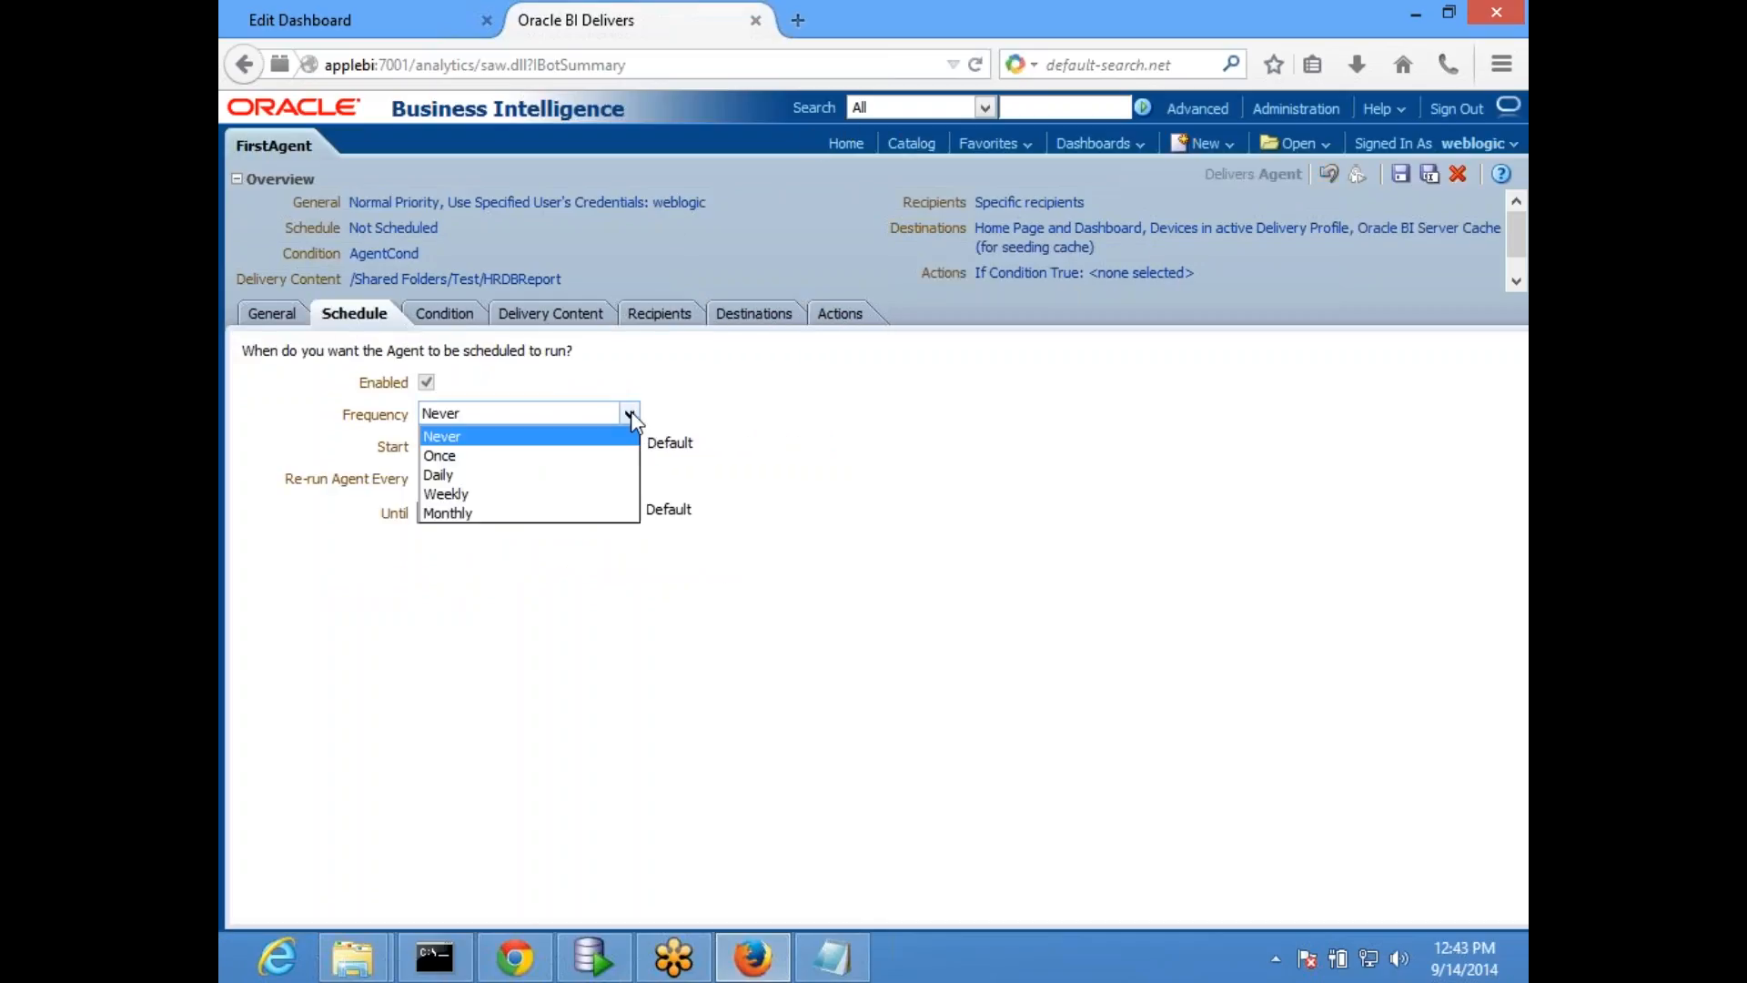
{"action": "left_click", "coordinate": [484, 415]}
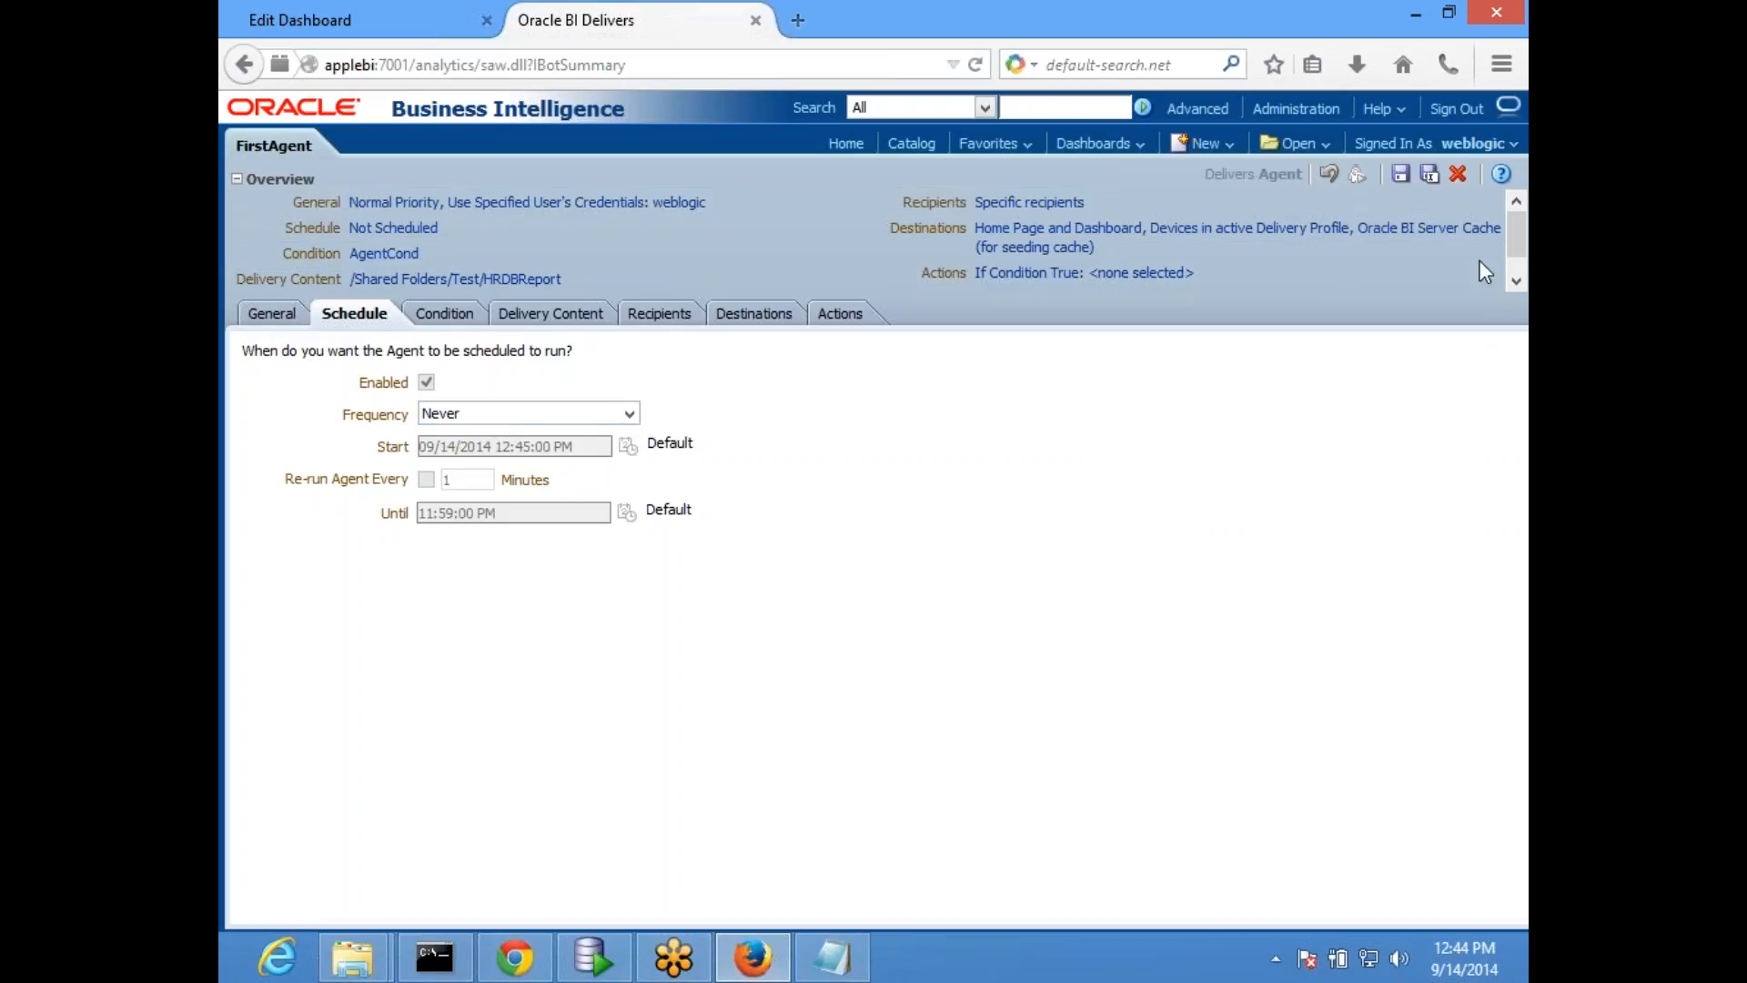
- Save FirstAgent, run it immediately and dismiss the run message
{"action": "left_click", "coordinate": [1399, 176]}
{"action": "left_click", "coordinate": [1357, 172]}
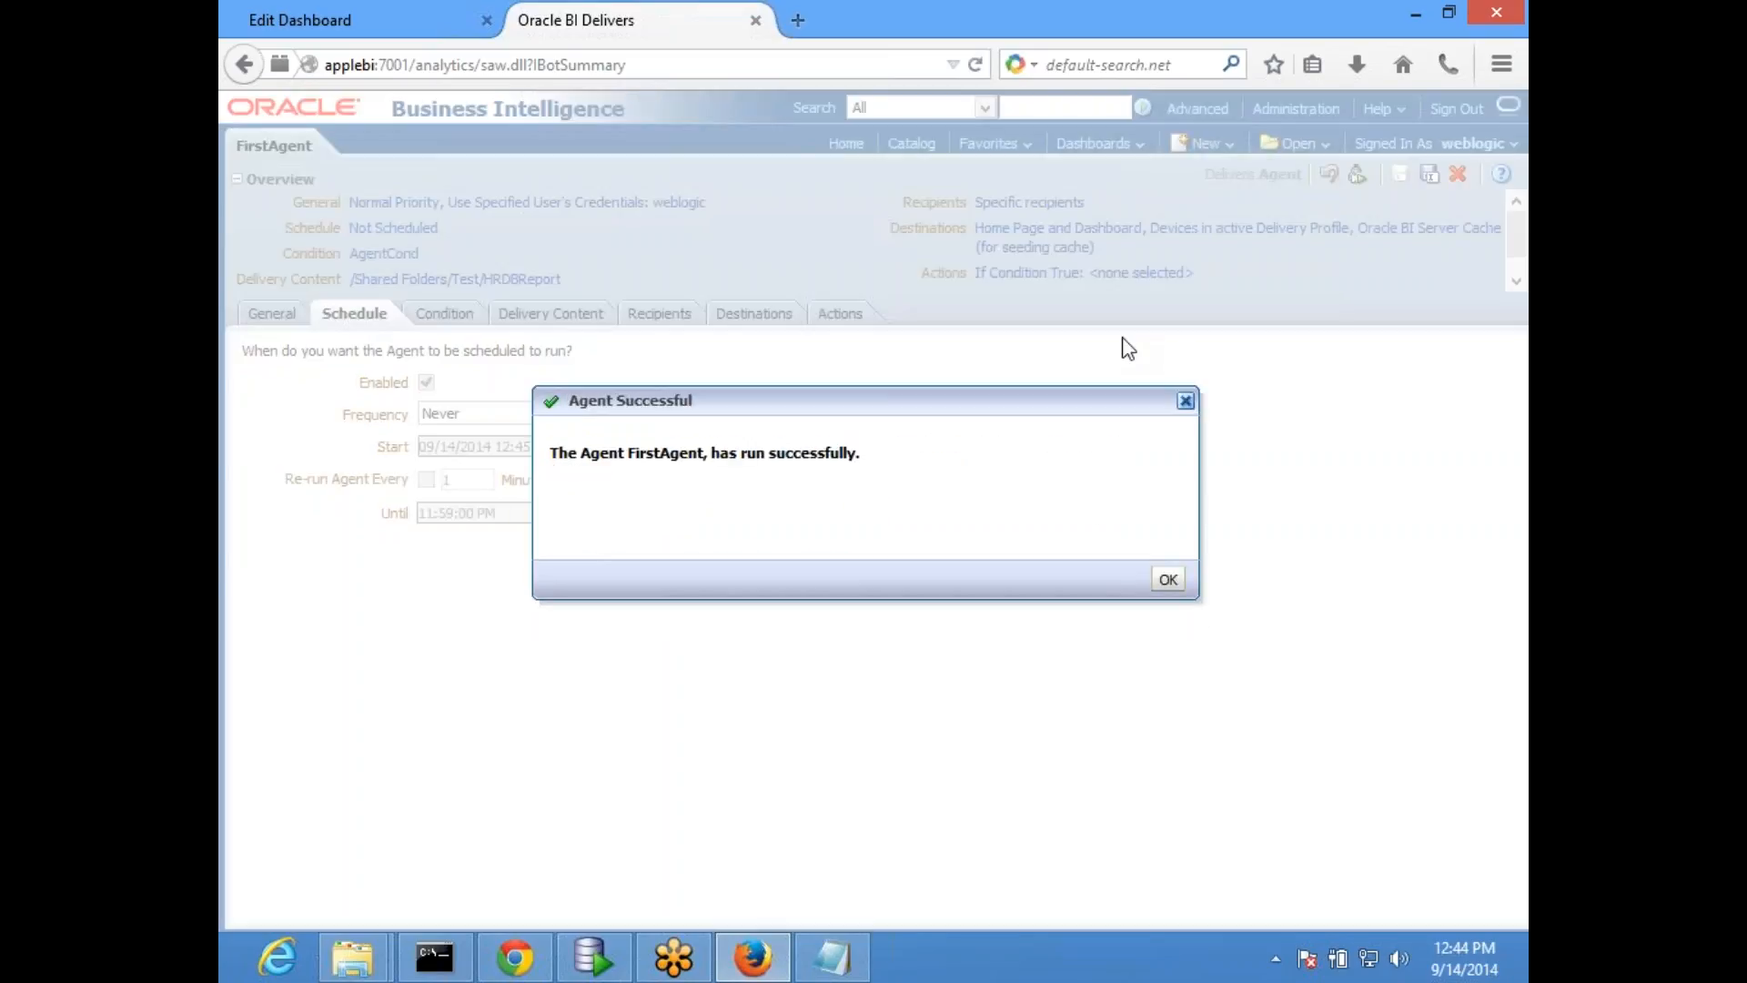
{"action": "left_click", "coordinate": [1165, 581]}
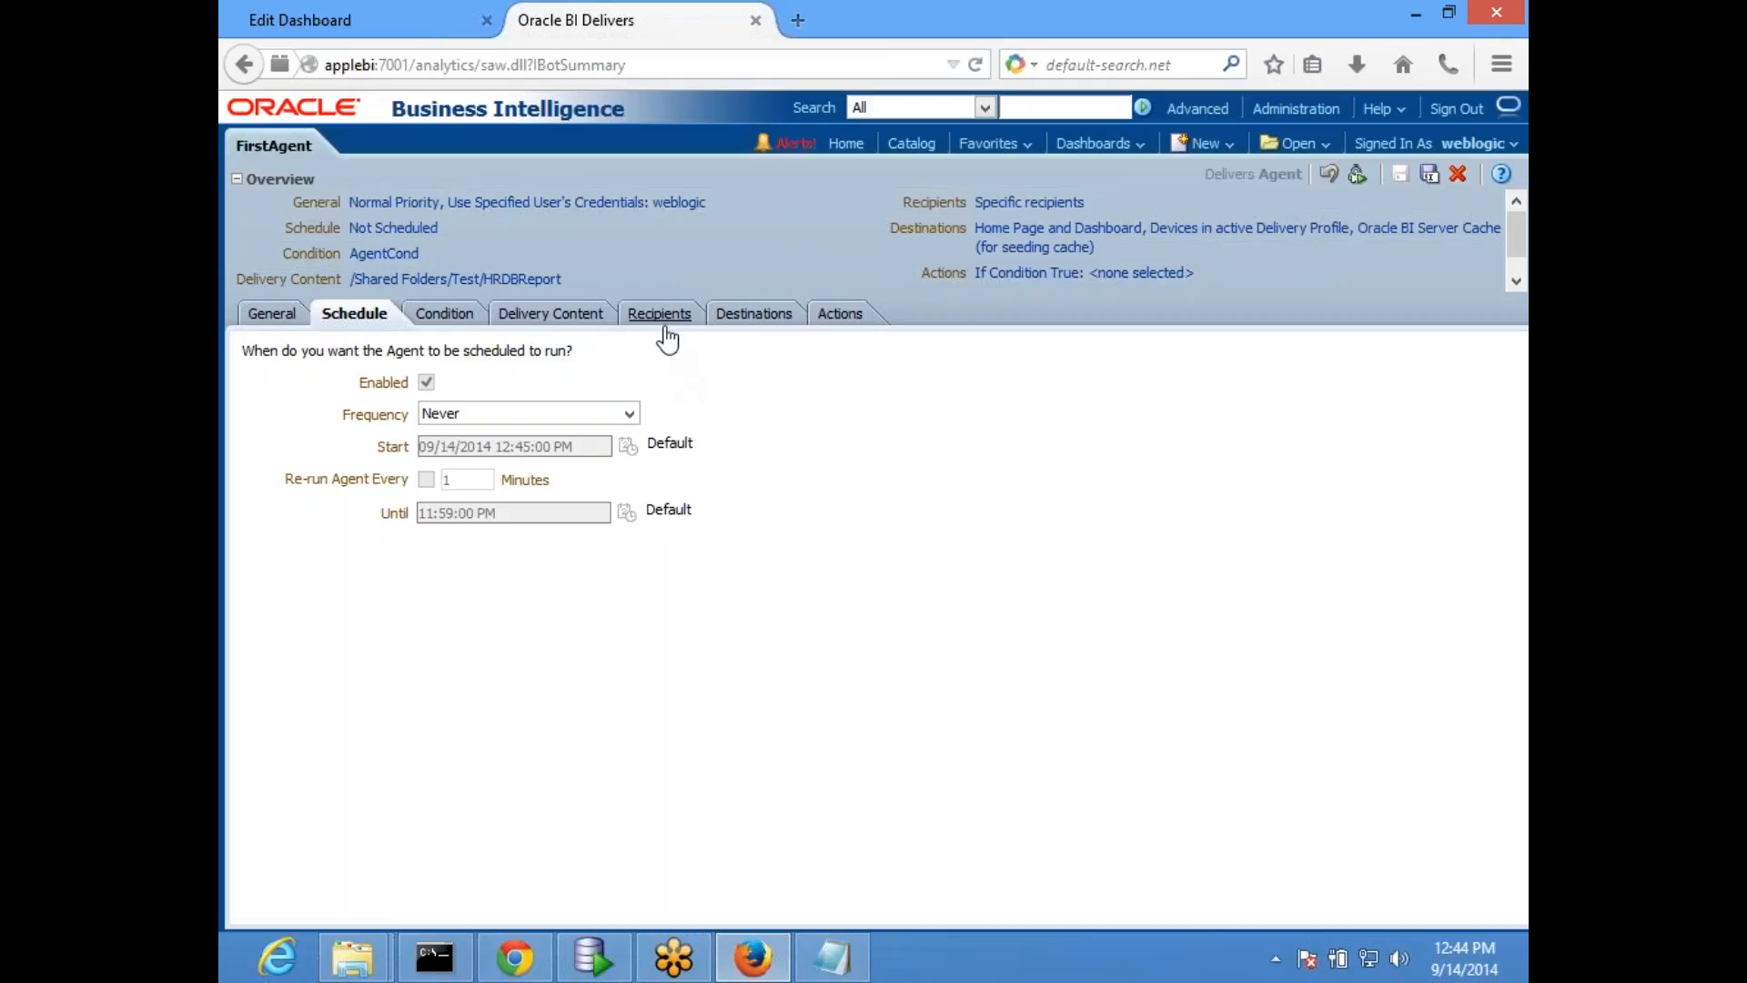
- View the alerts delivered by the agent, clear all of them and close the alert list
{"action": "left_click", "coordinate": [730, 319]}
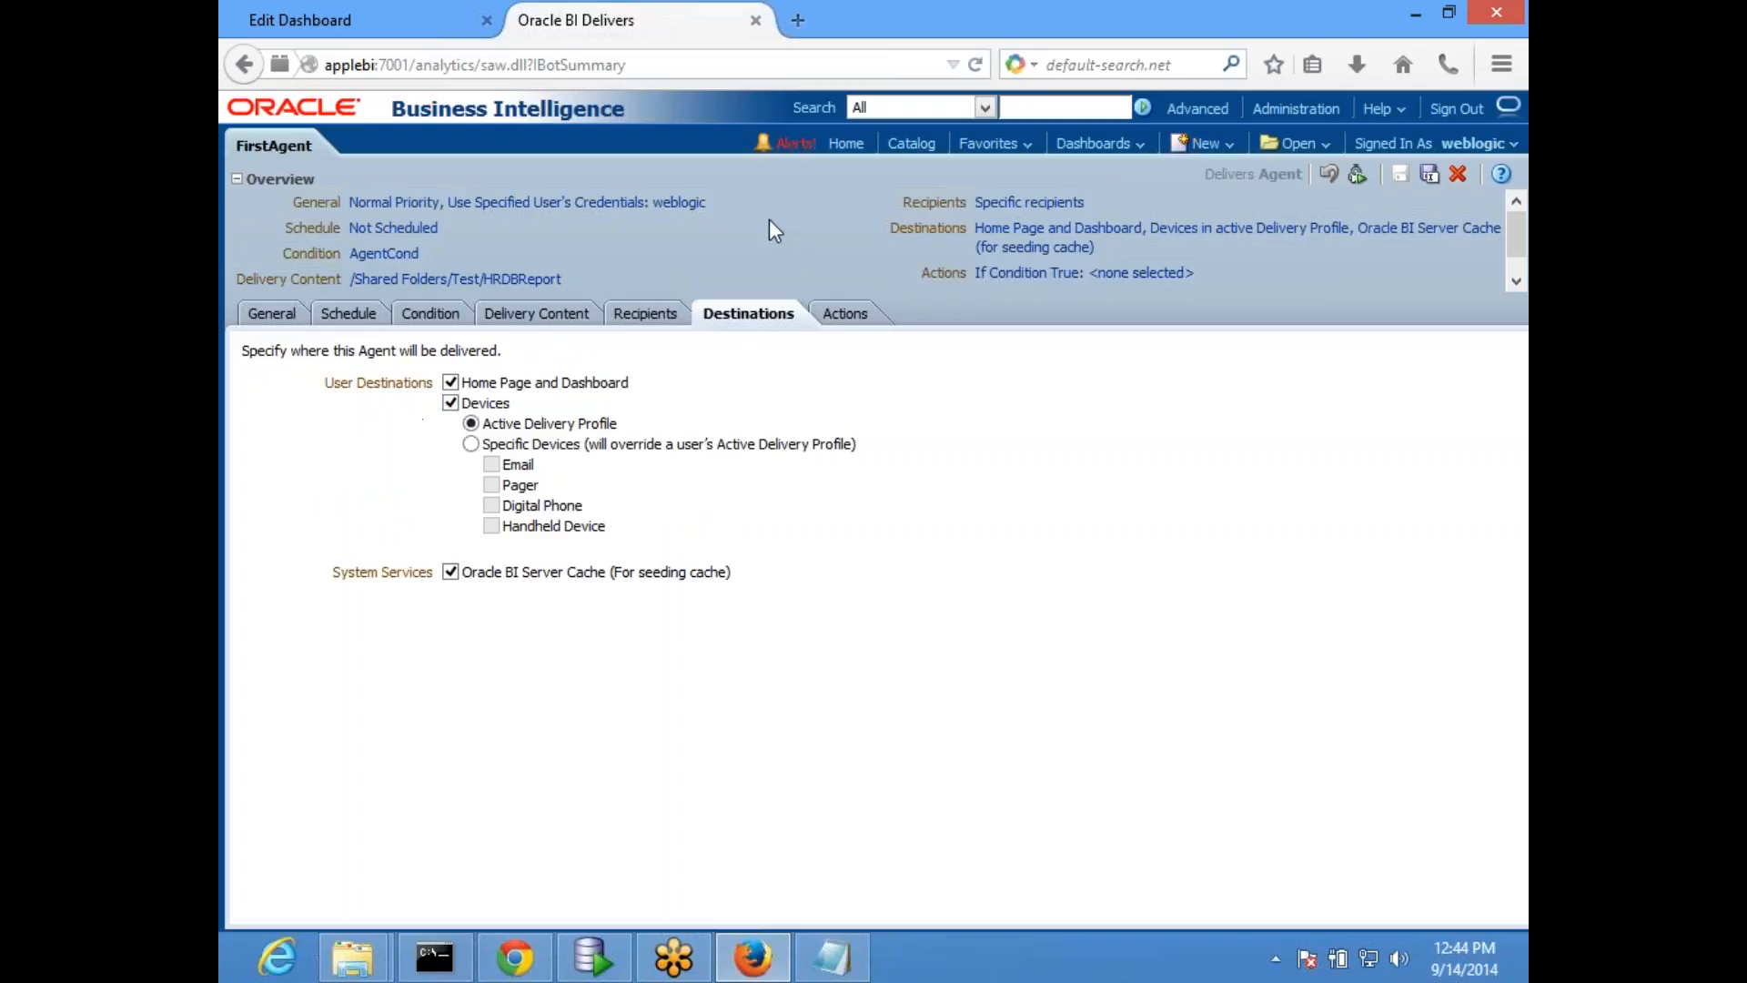
{"action": "left_click", "coordinate": [796, 143]}
{"action": "mouse_move", "coordinate": [518, 460]}
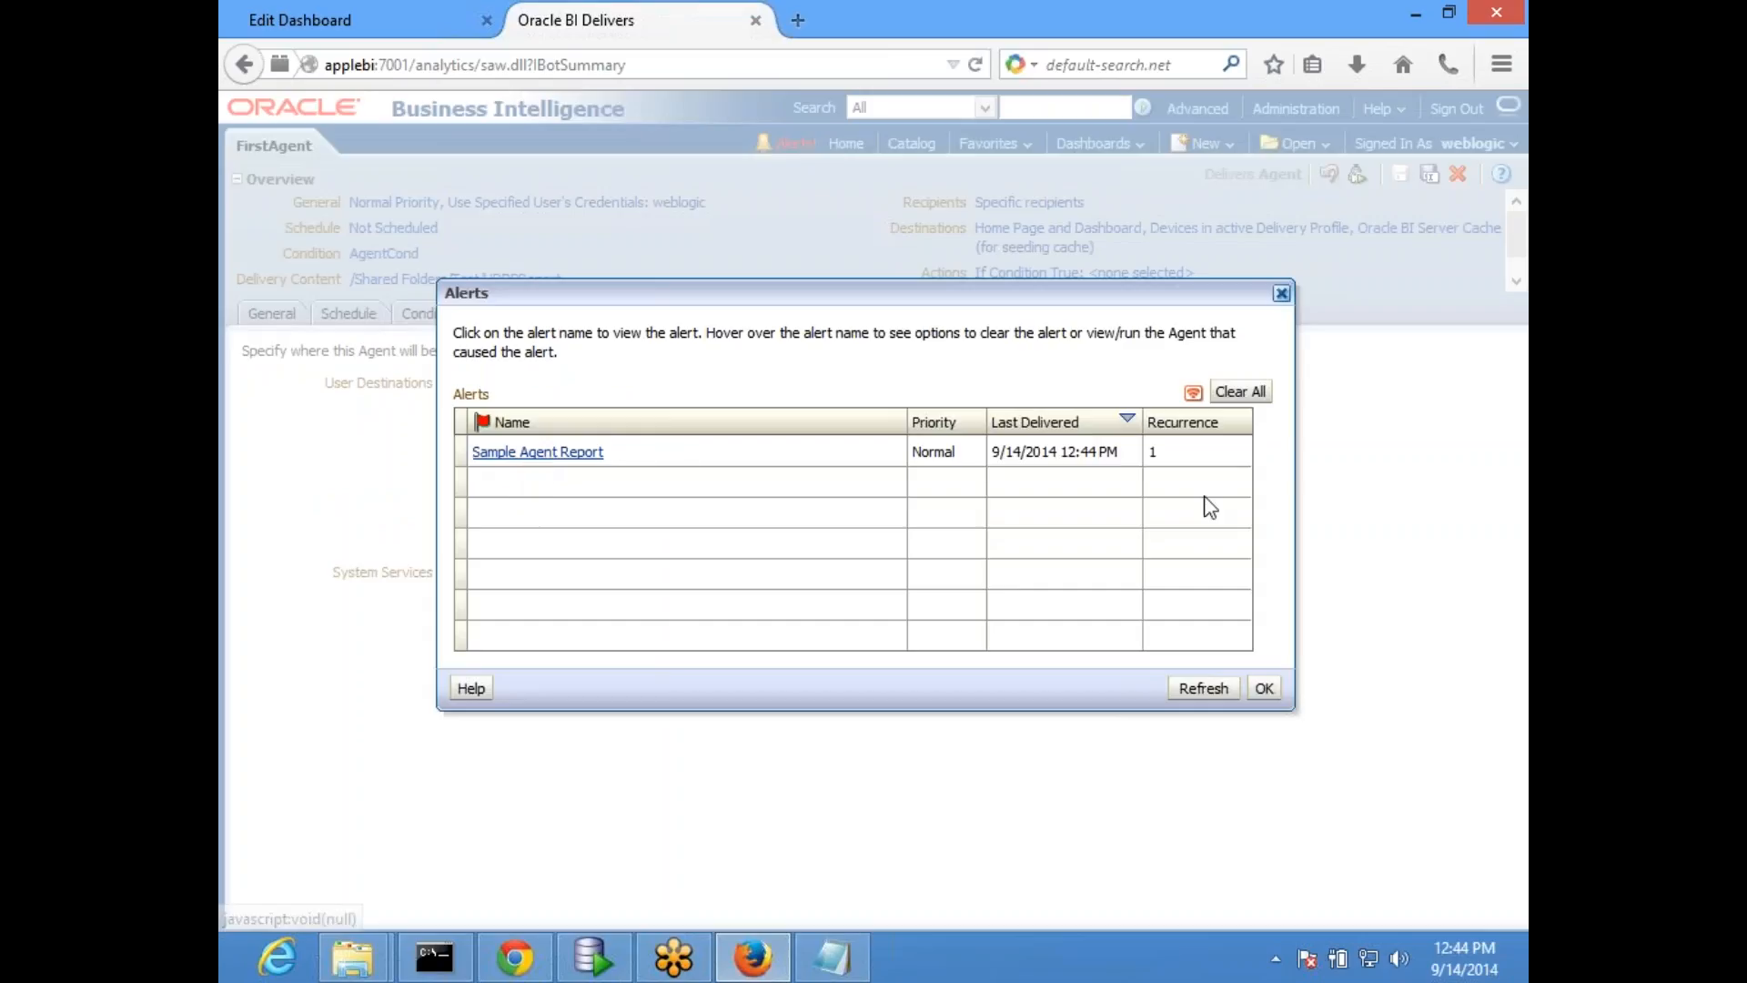
{"action": "left_click", "coordinate": [1239, 391]}
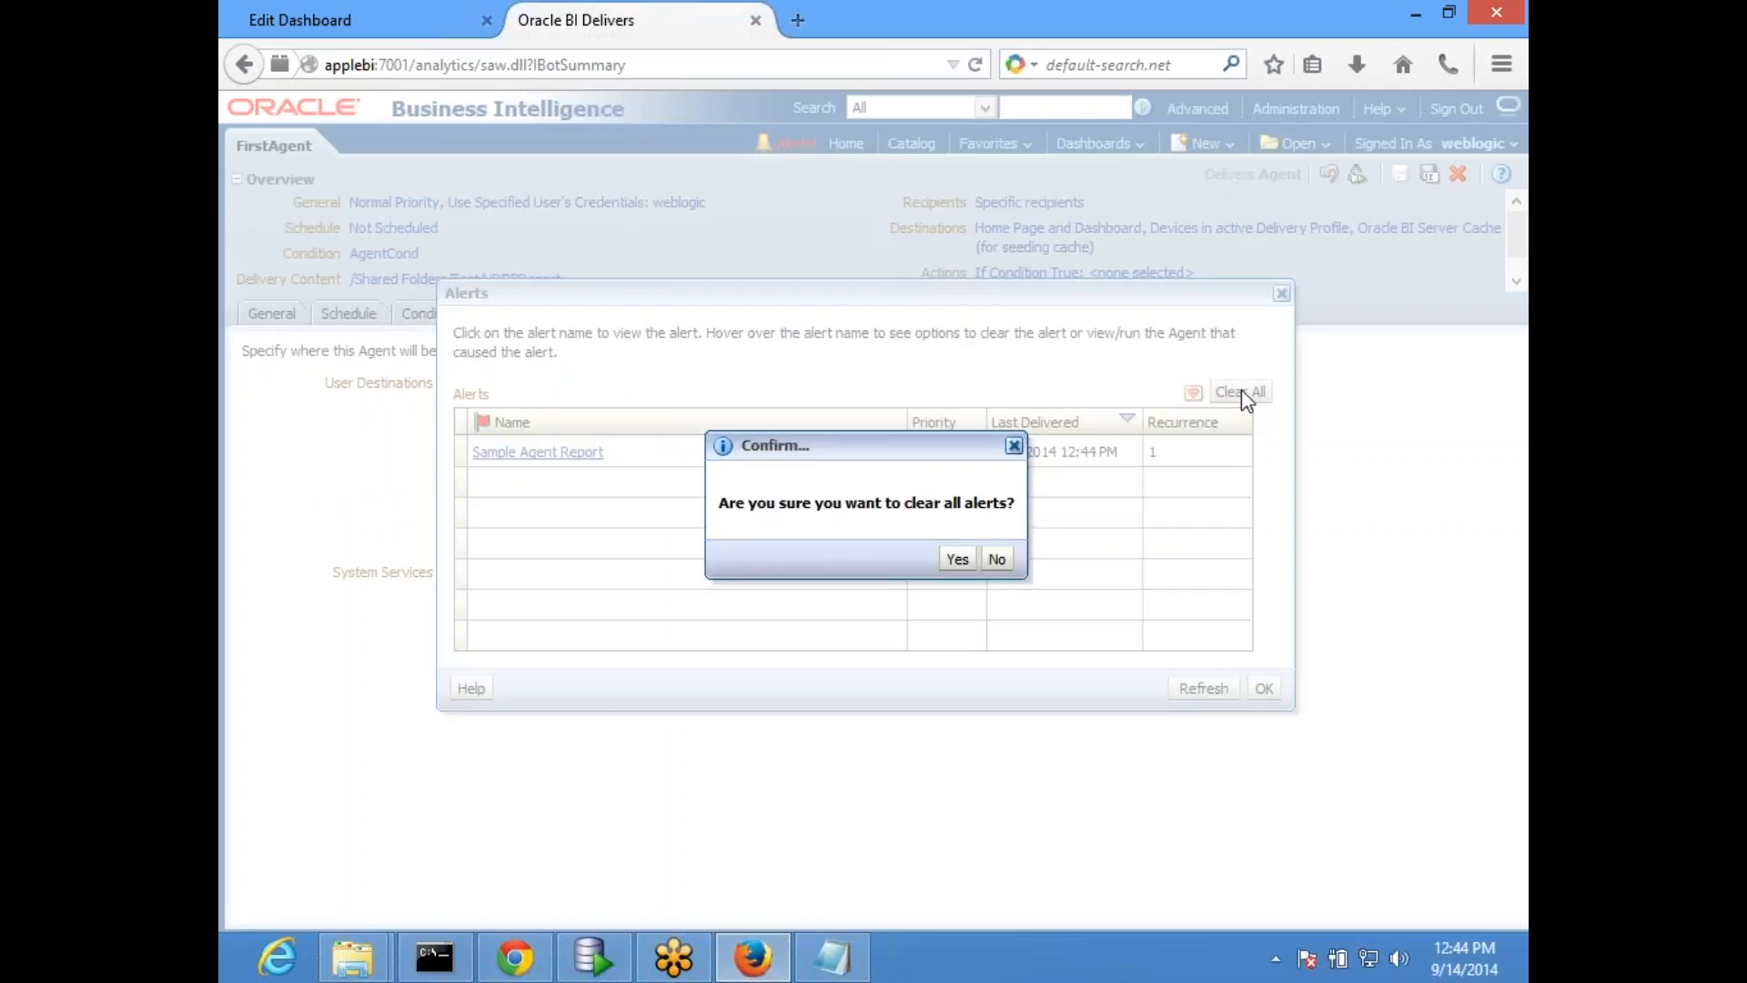
{"action": "left_click", "coordinate": [956, 559]}
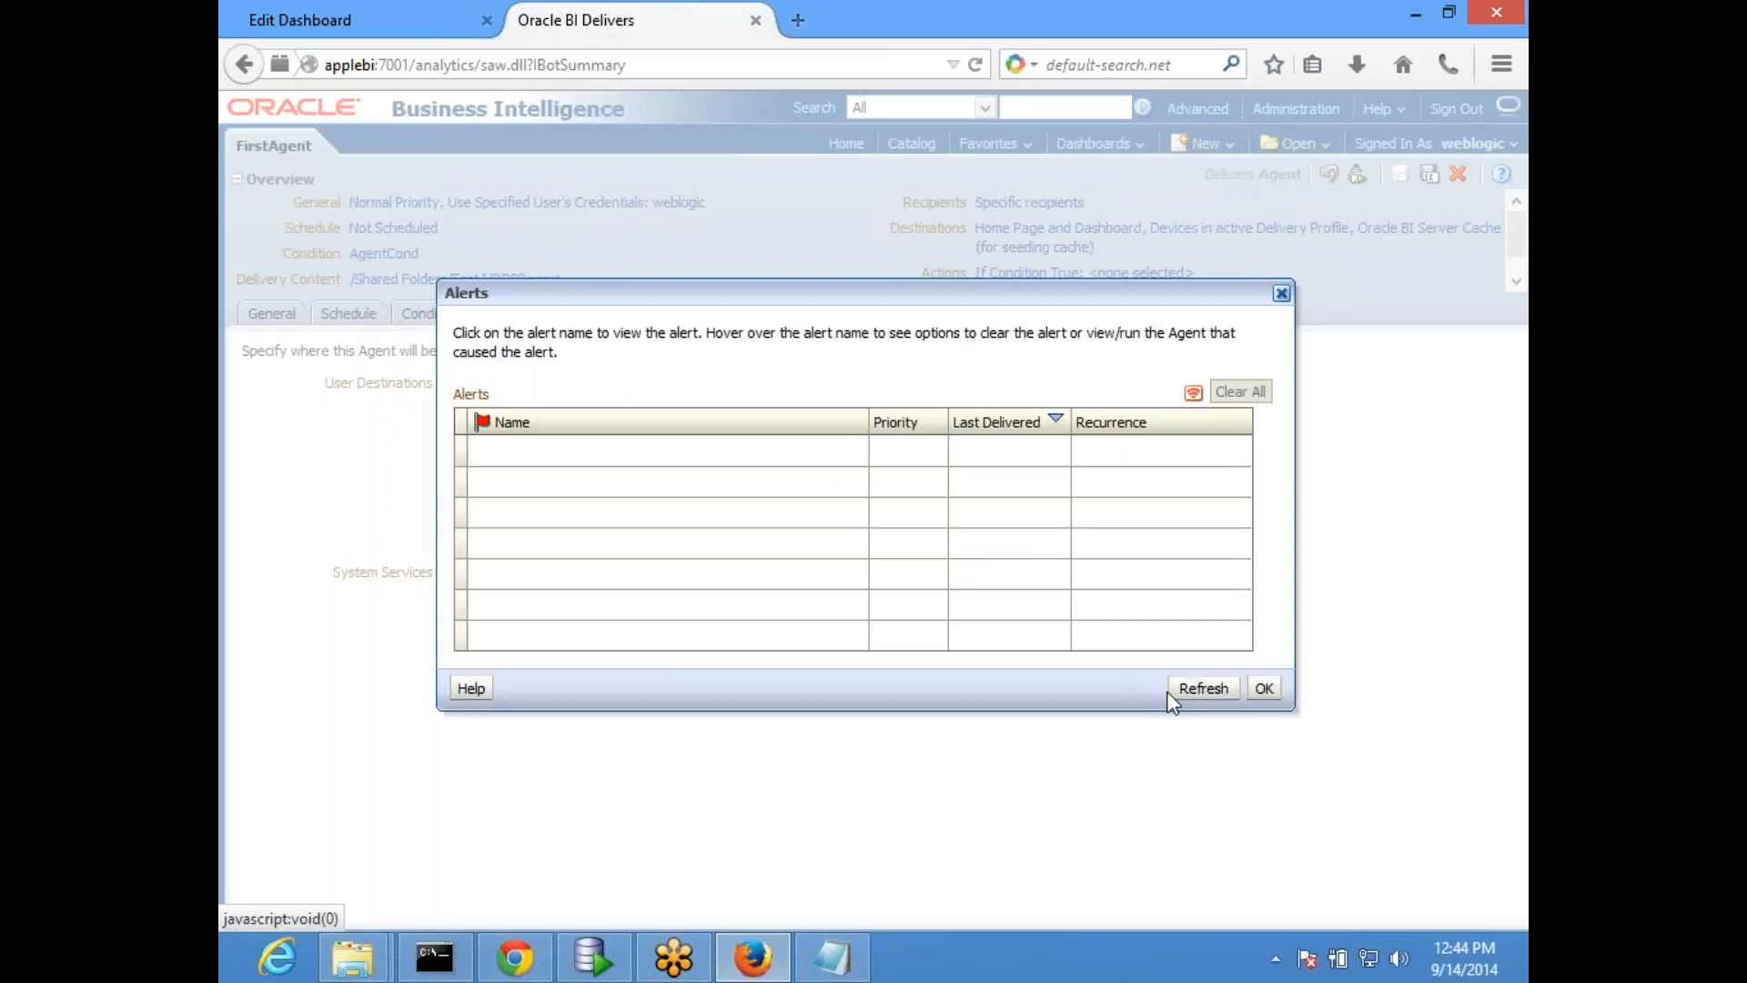
{"action": "left_click", "coordinate": [1264, 688]}
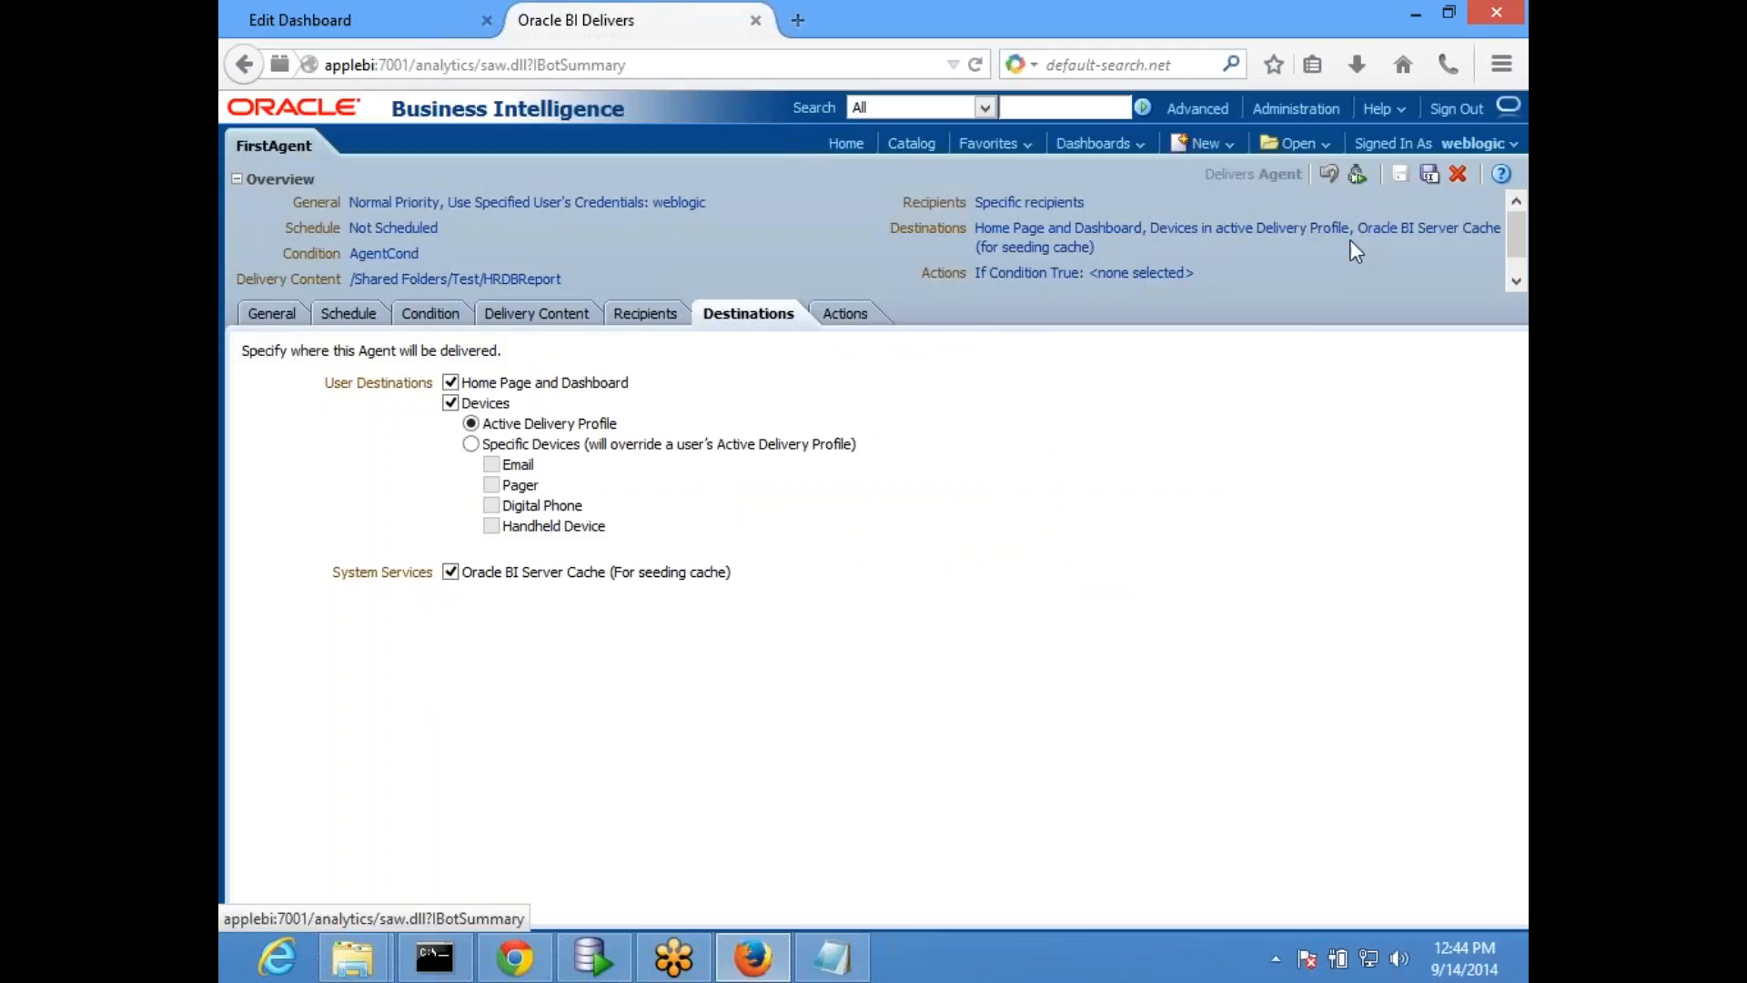
- Run FirstAgent again with the cleared alert list and dismiss the run message
{"action": "left_click", "coordinate": [1355, 176]}
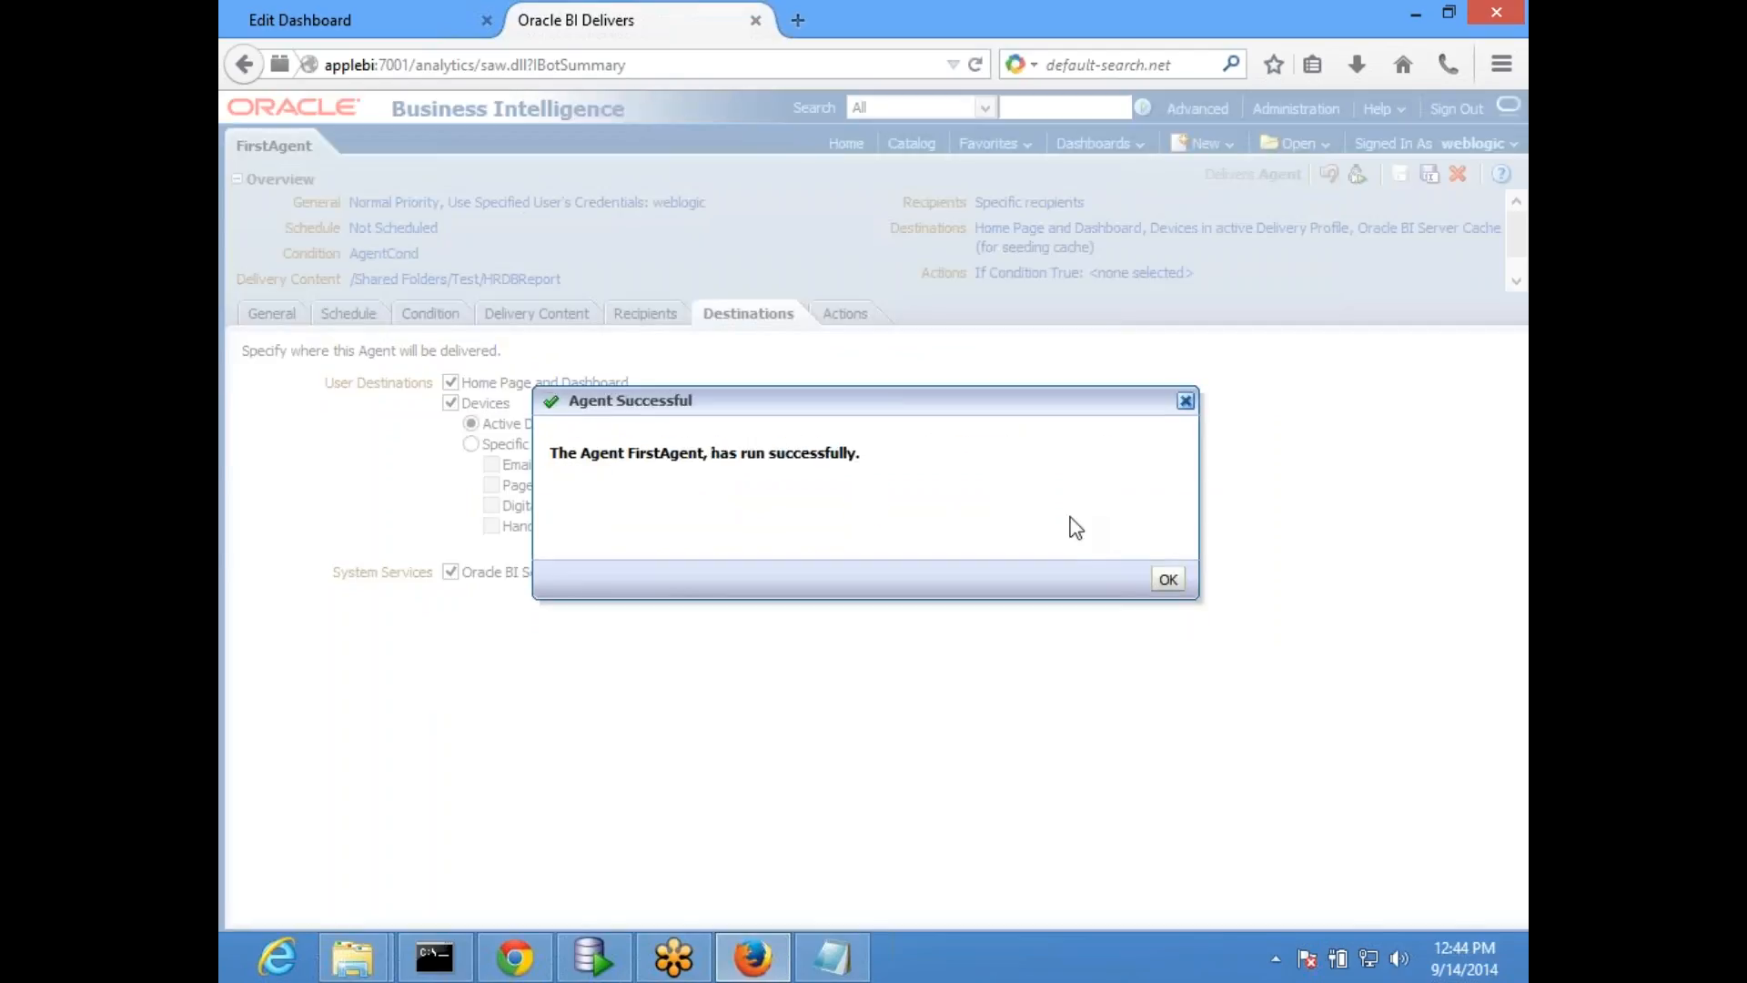
{"action": "left_click", "coordinate": [1168, 578]}
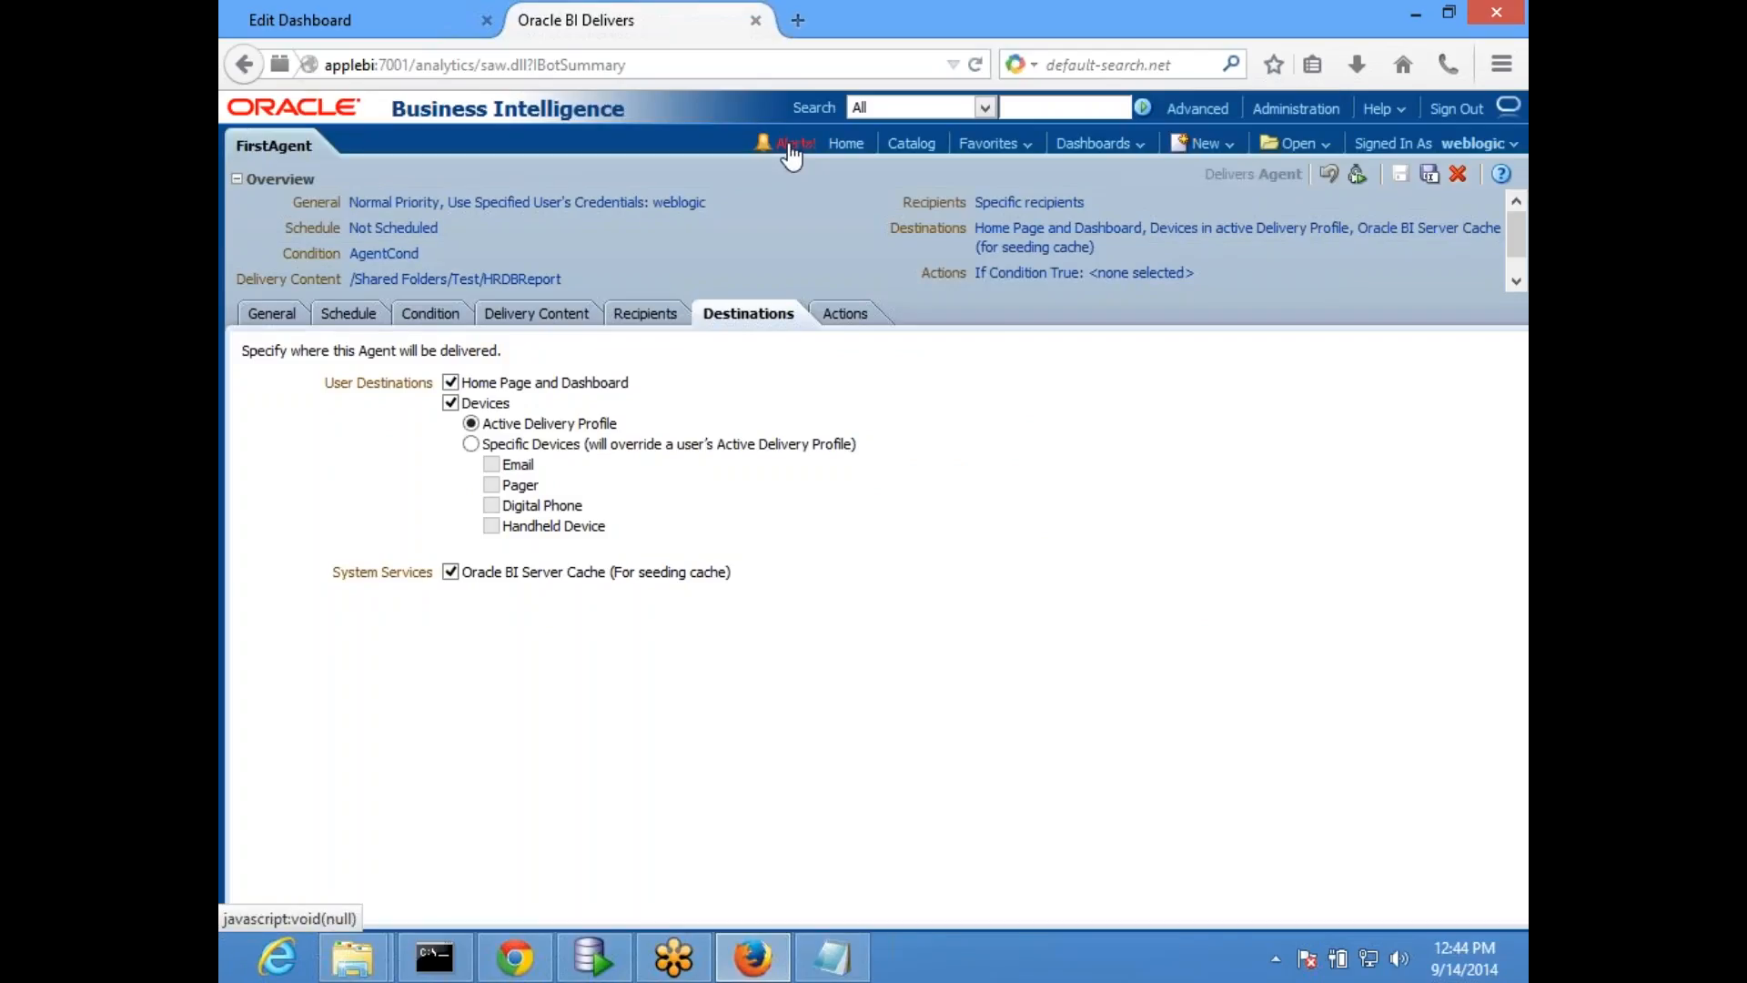
- Find Job Manager among all installed Oracle Business Intelligence applications and launch it
{"action": "key", "text": "super+d"}
{"action": "mouse_move", "coordinate": [1521, 550]}
{"action": "left_click", "coordinate": [1455, 526]}
{"action": "scroll", "coordinate": [1174, 533], "scroll_direction": "down", "scroll_amount": 5}
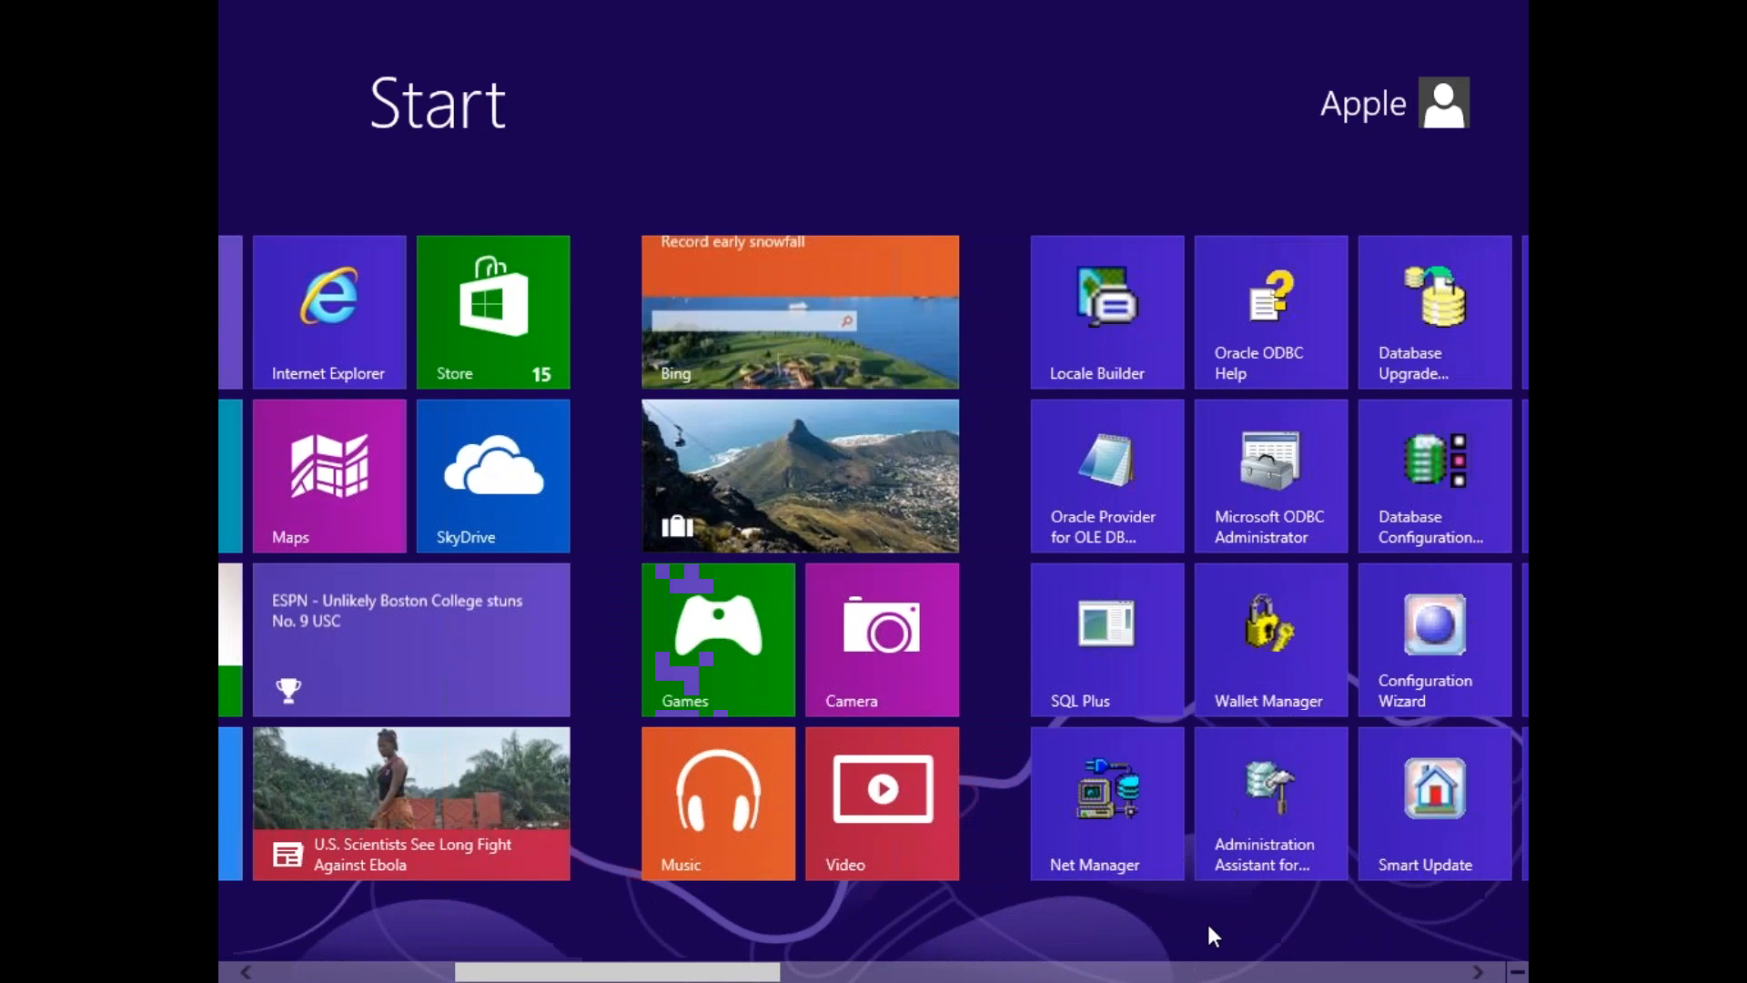
{"action": "scroll", "coordinate": [1209, 925], "scroll_direction": "down", "scroll_amount": 3}
{"action": "right_click", "coordinate": [1209, 924]}
{"action": "left_click", "coordinate": [1449, 917]}
{"action": "scroll", "coordinate": [1279, 836], "scroll_direction": "down", "scroll_amount": 10}
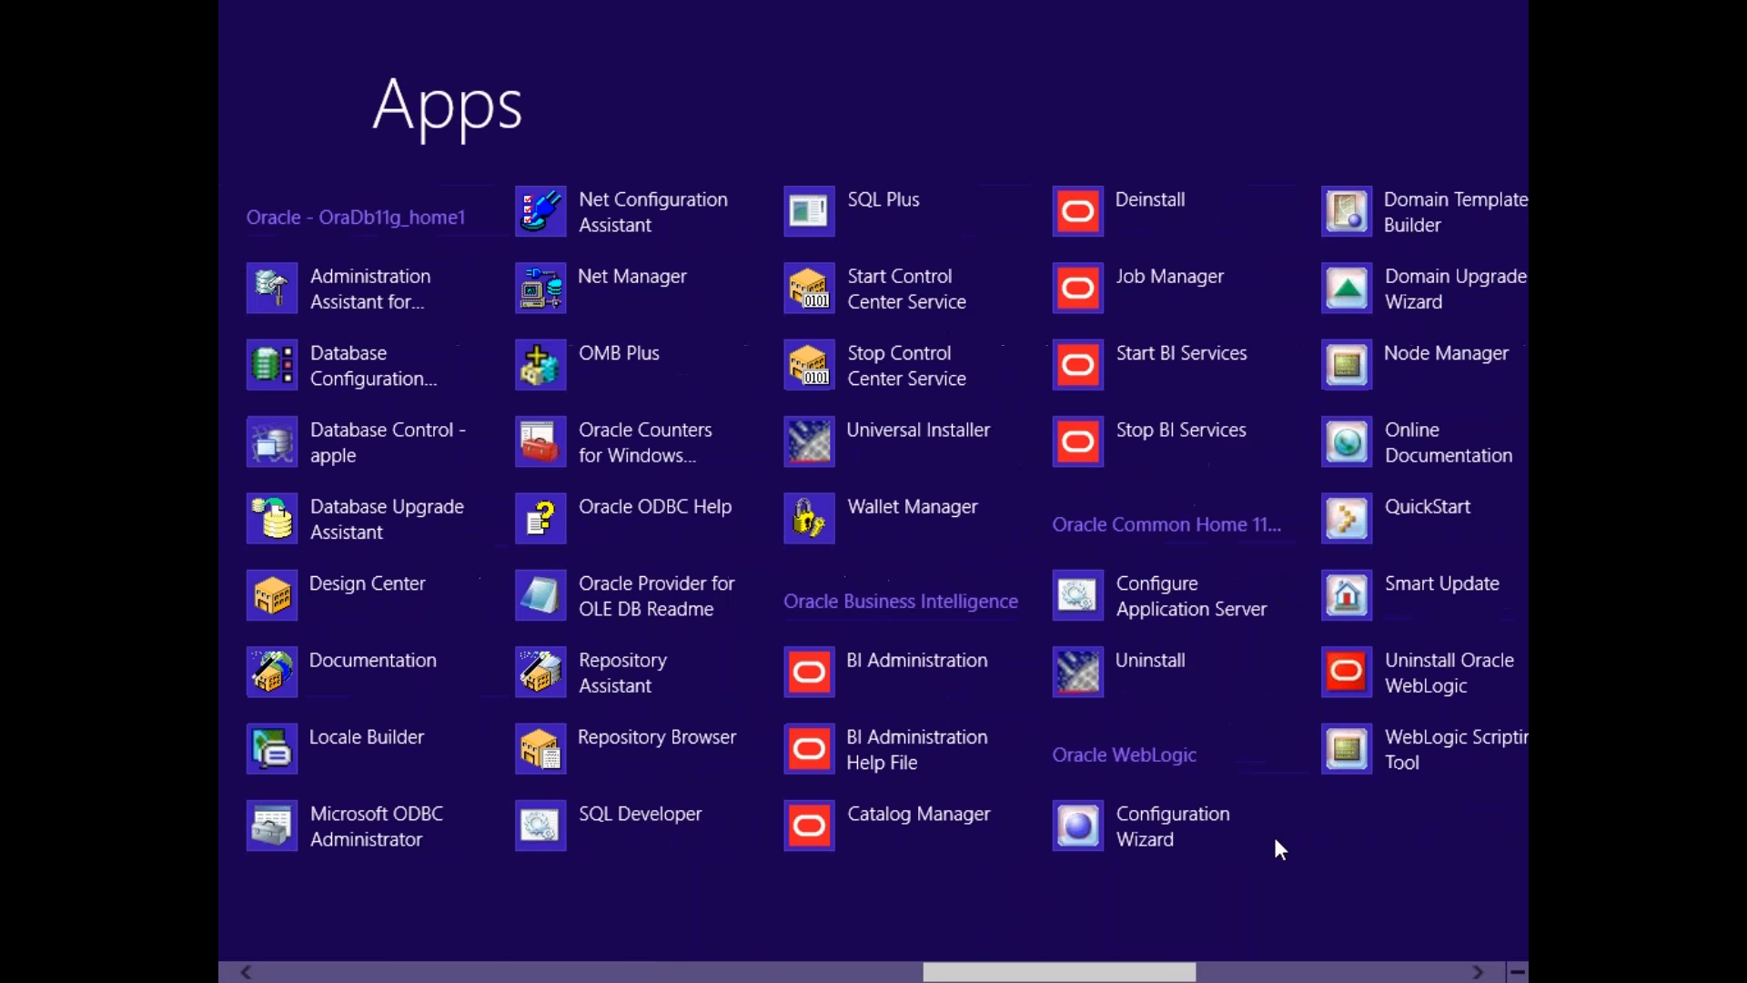
{"action": "left_click", "coordinate": [1165, 290]}
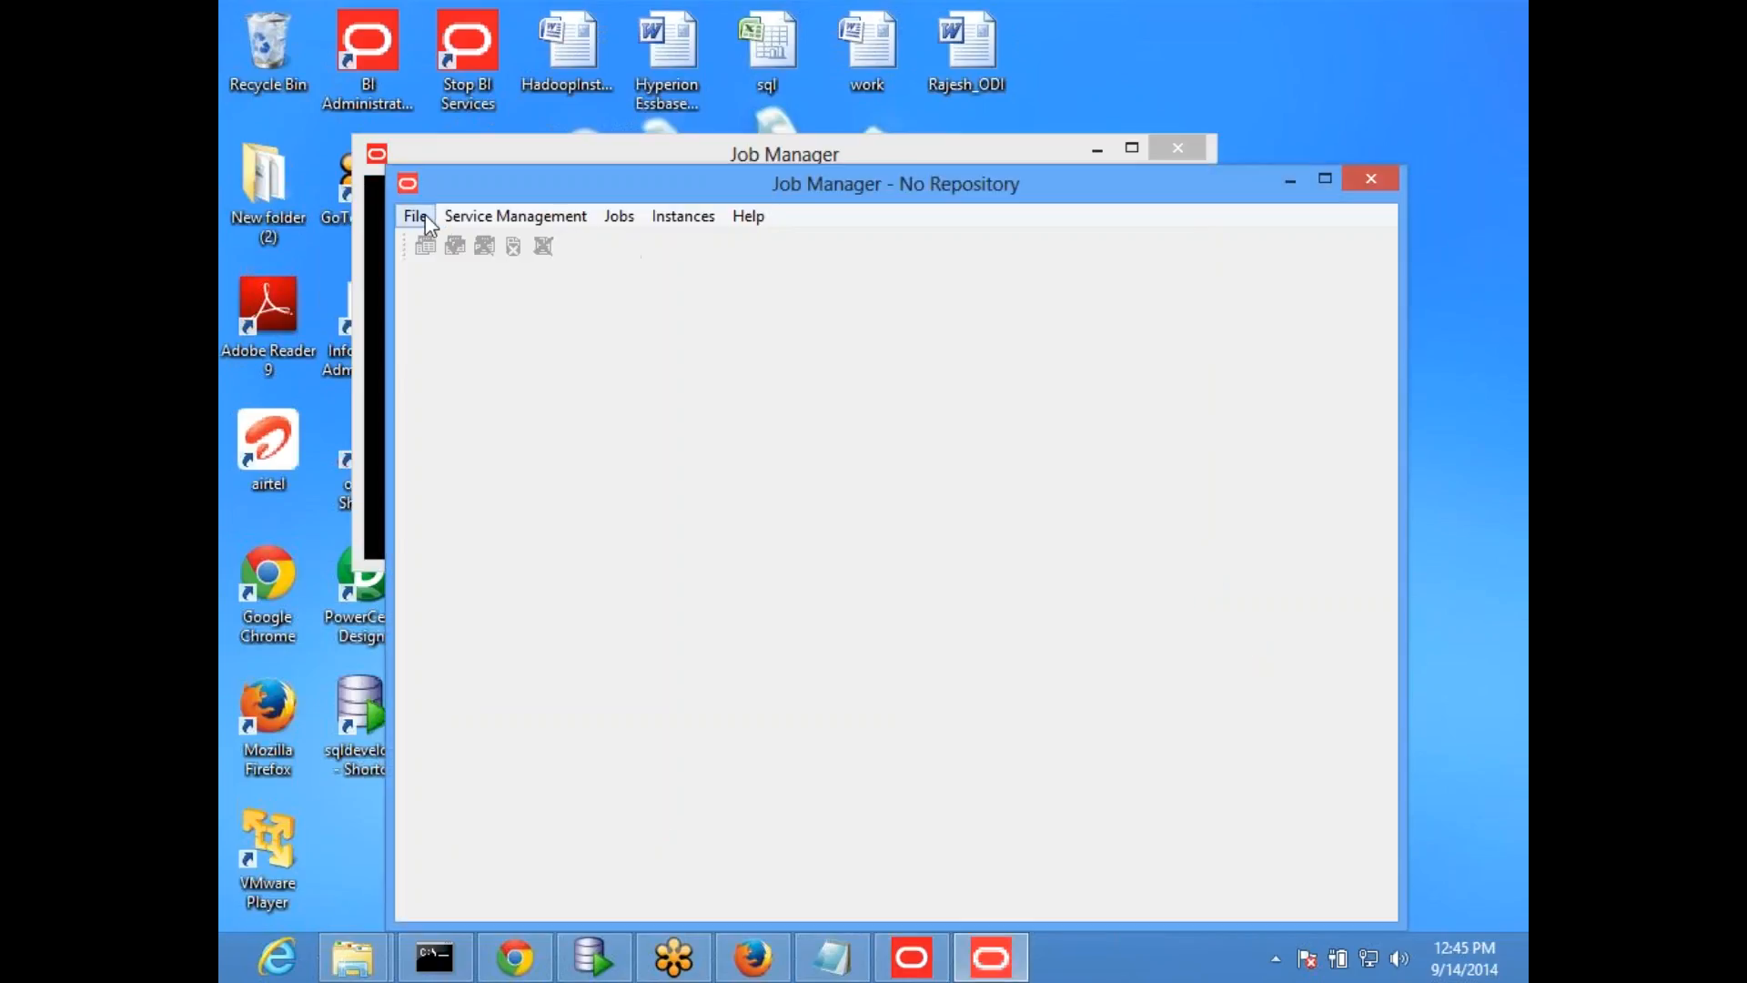
- Connect Job Manager directly to the scheduler on localhost as weblogic, entering the administrator password, and maximize its window
{"action": "left_click", "coordinate": [417, 215]}
{"action": "left_click", "coordinate": [542, 243]}
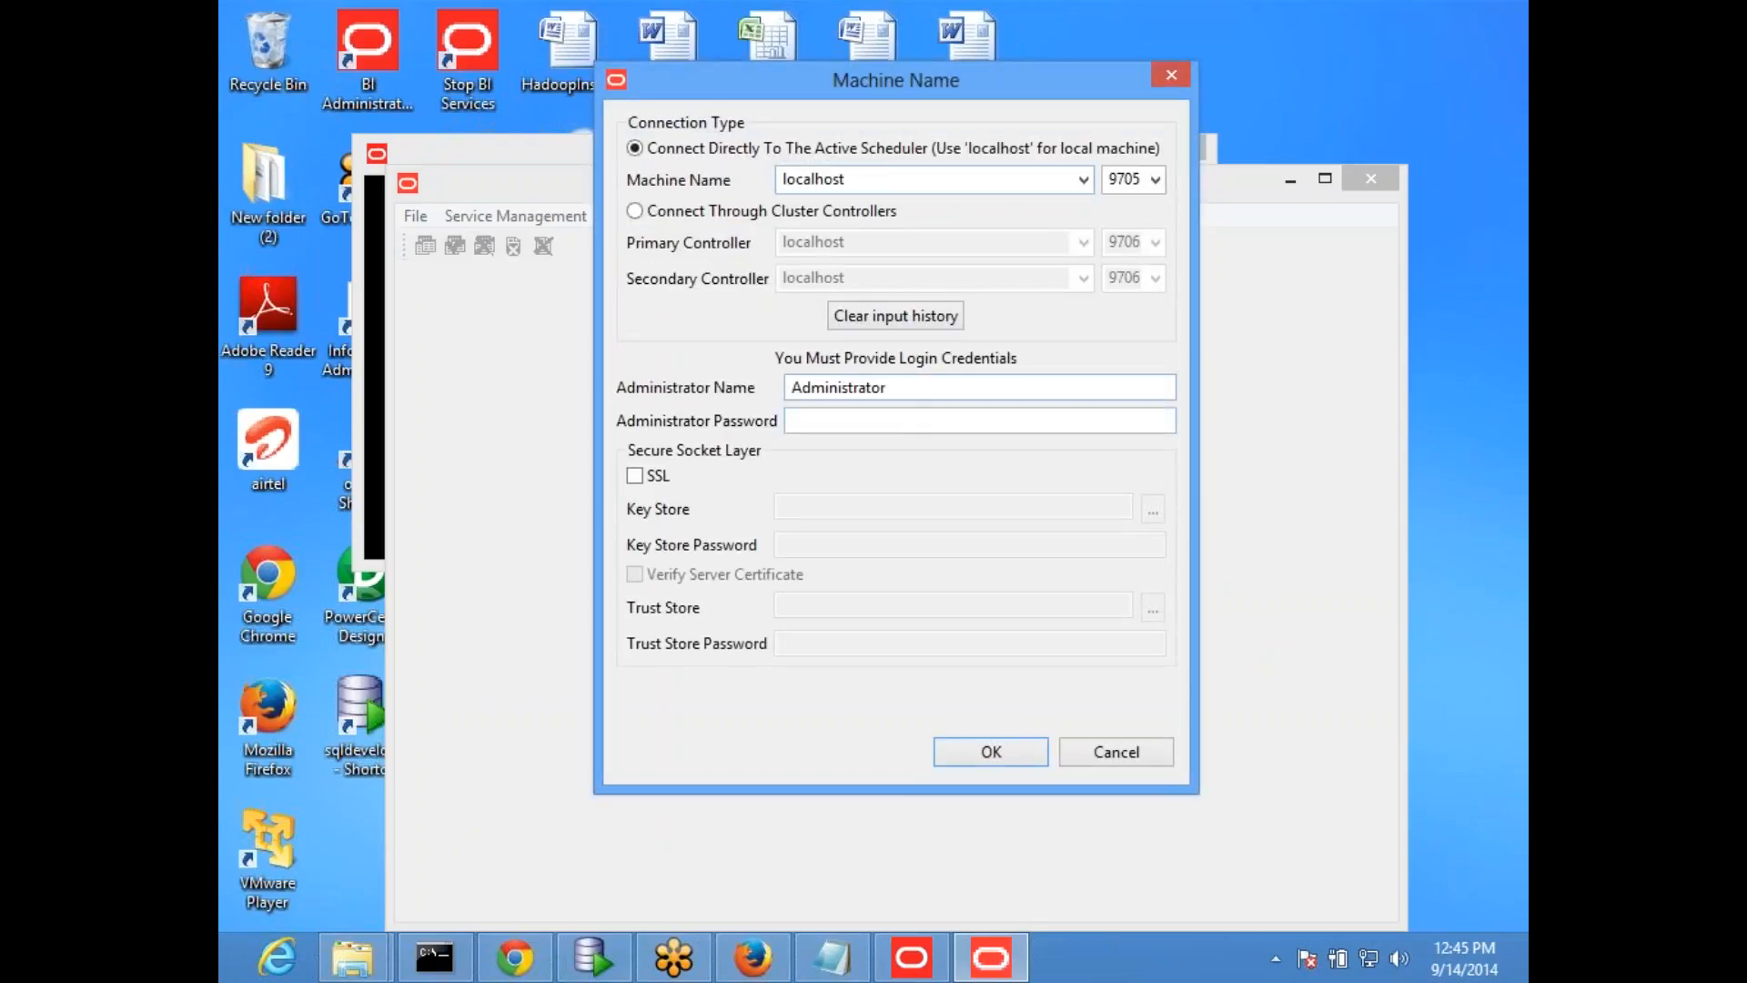
{"action": "double_click", "coordinate": [919, 387]}
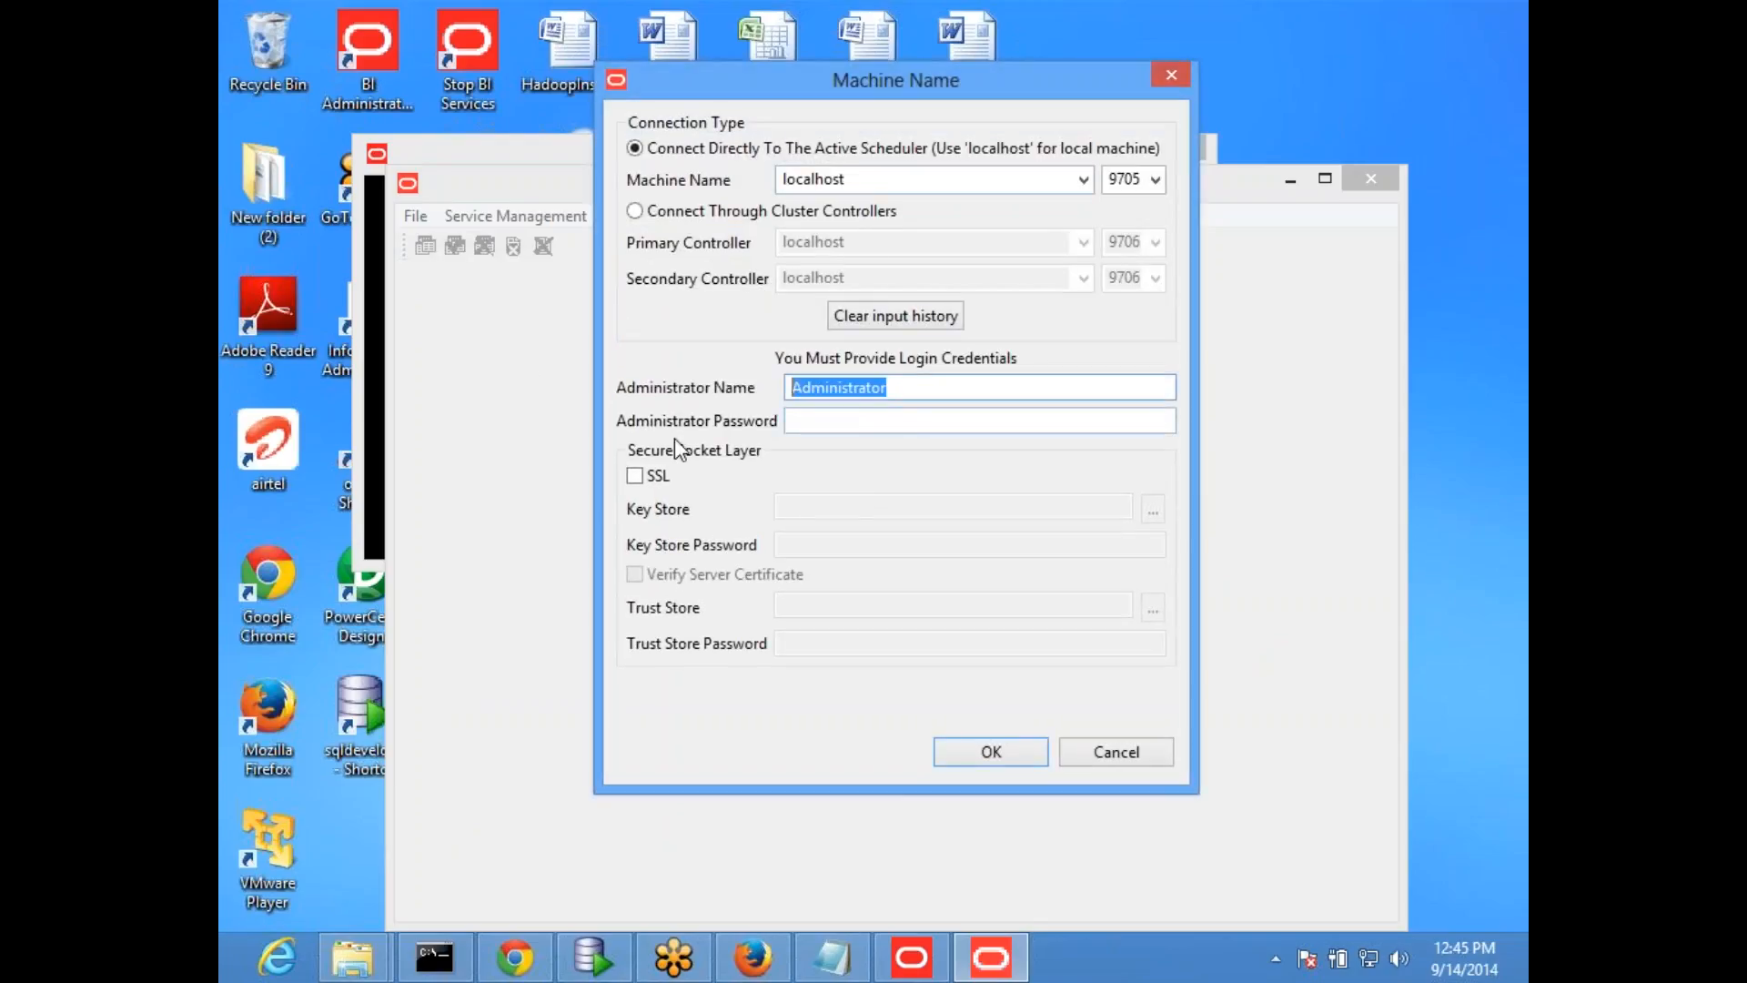
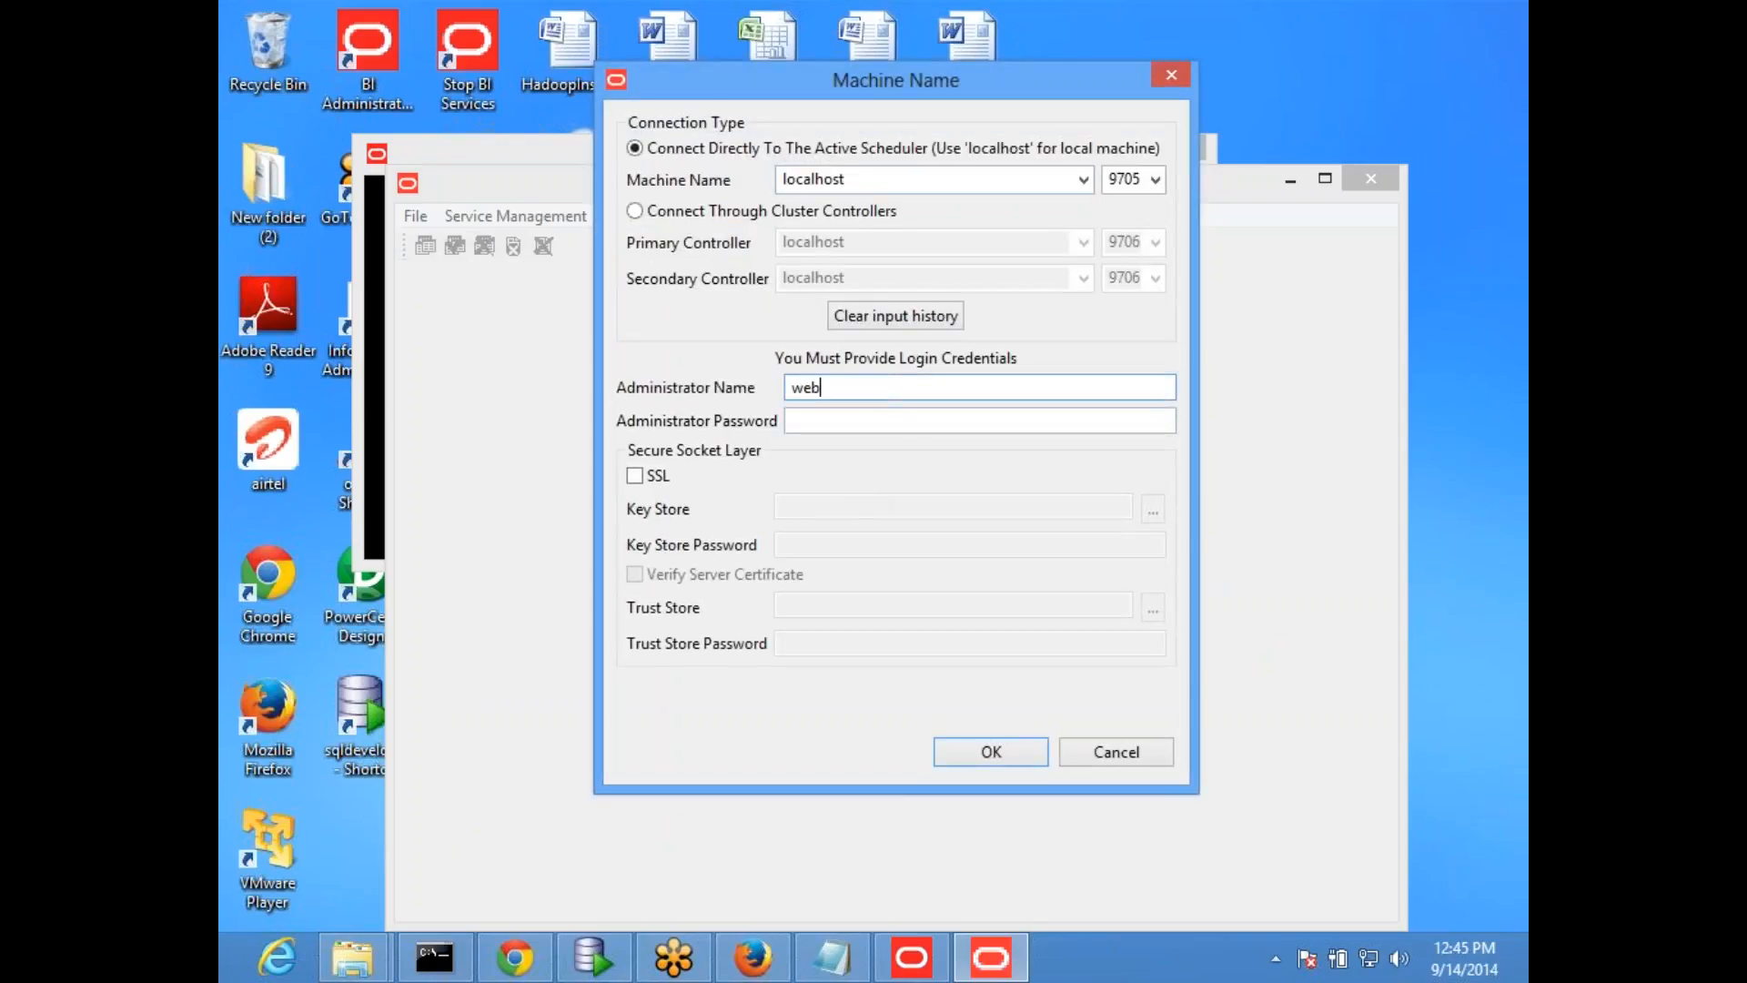
{"action": "key", "text": "Tab"}
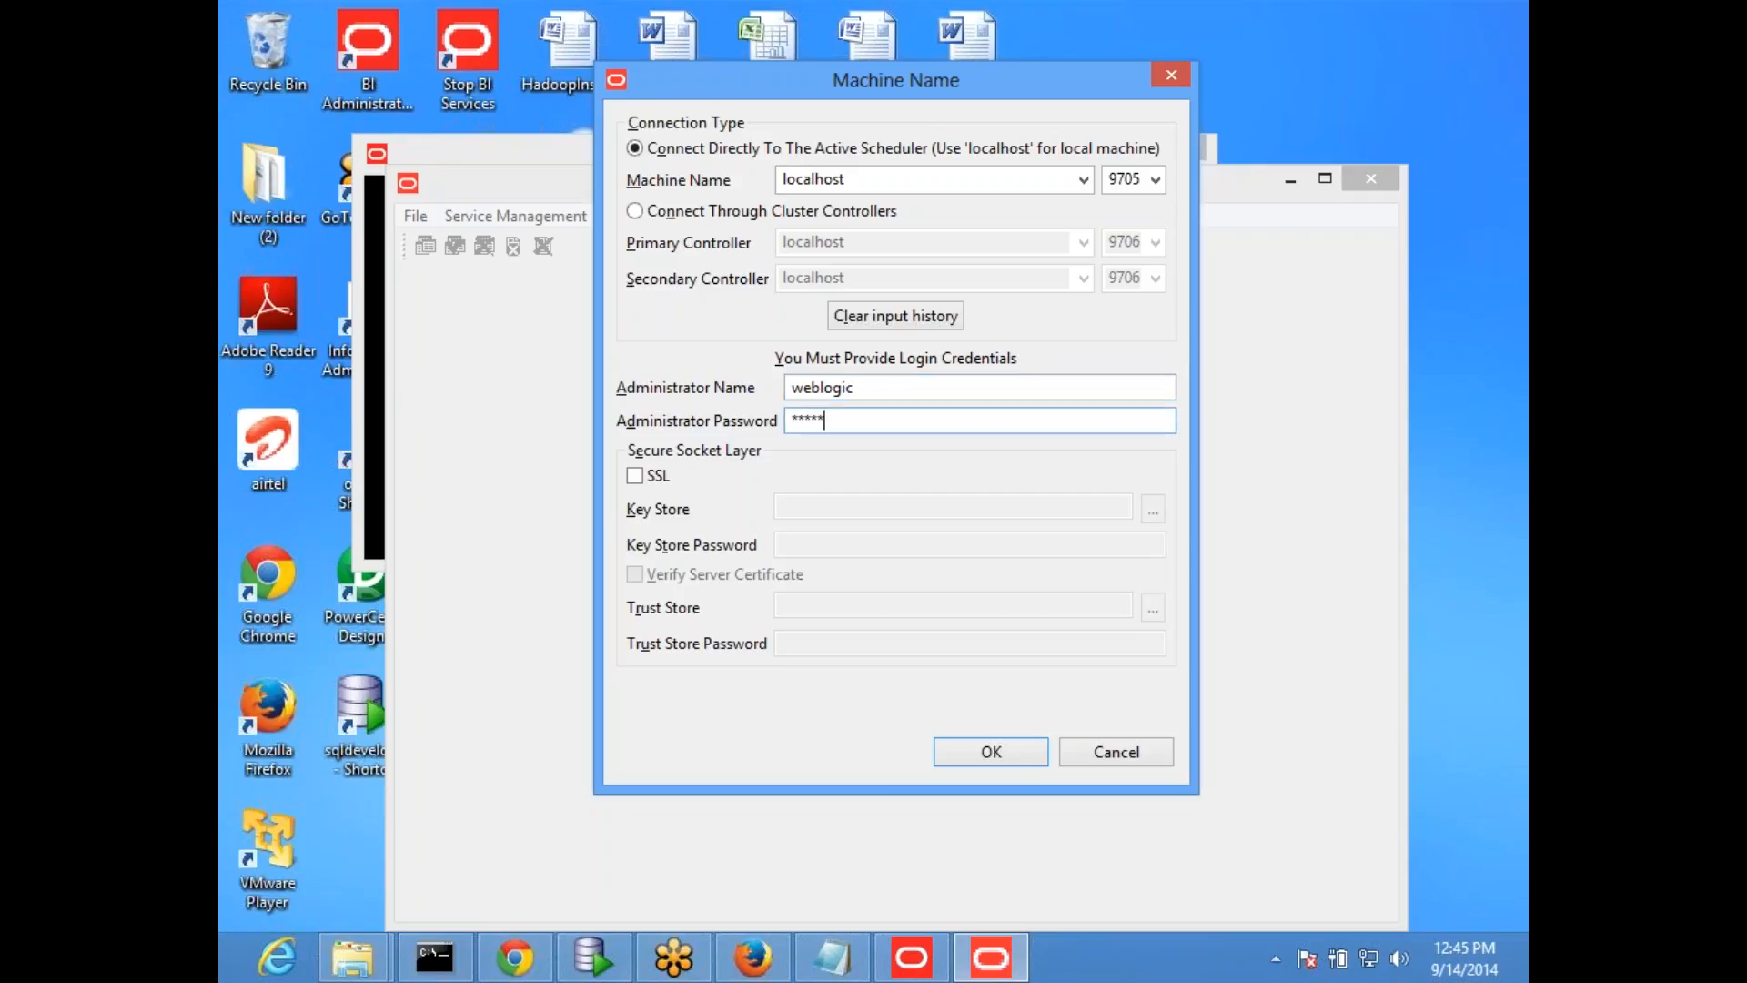
{"action": "key", "text": "Return"}
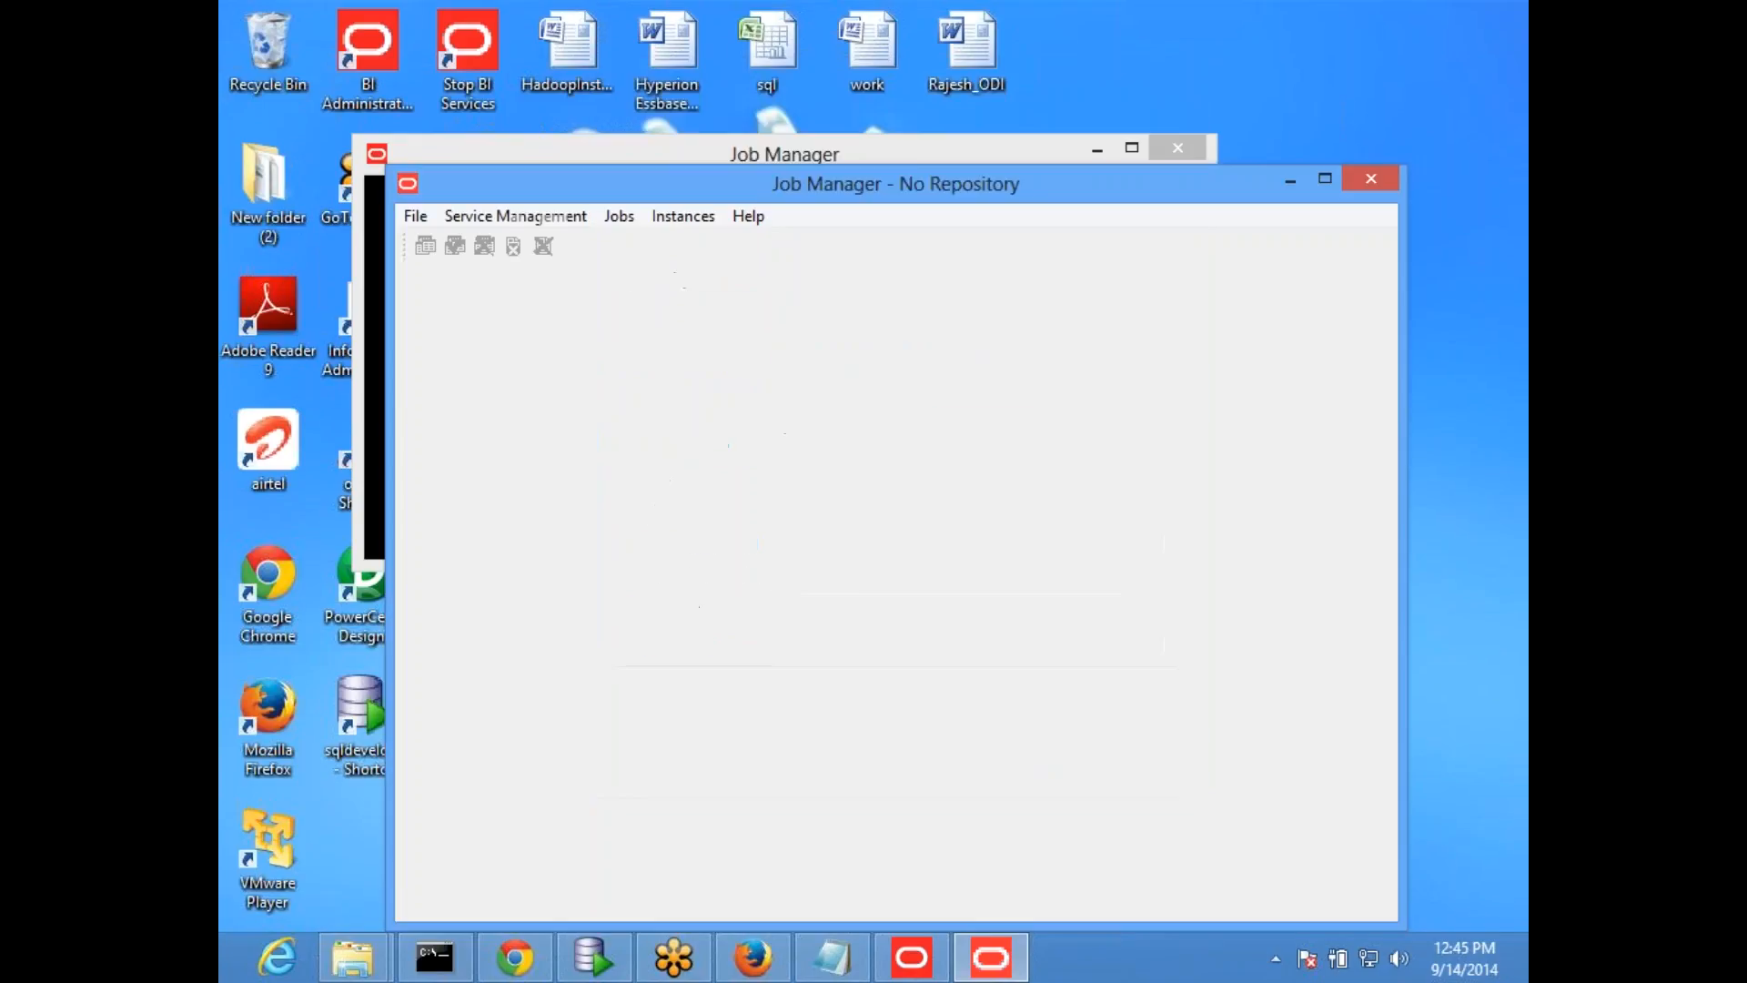
{"action": "double_click", "coordinate": [971, 180]}
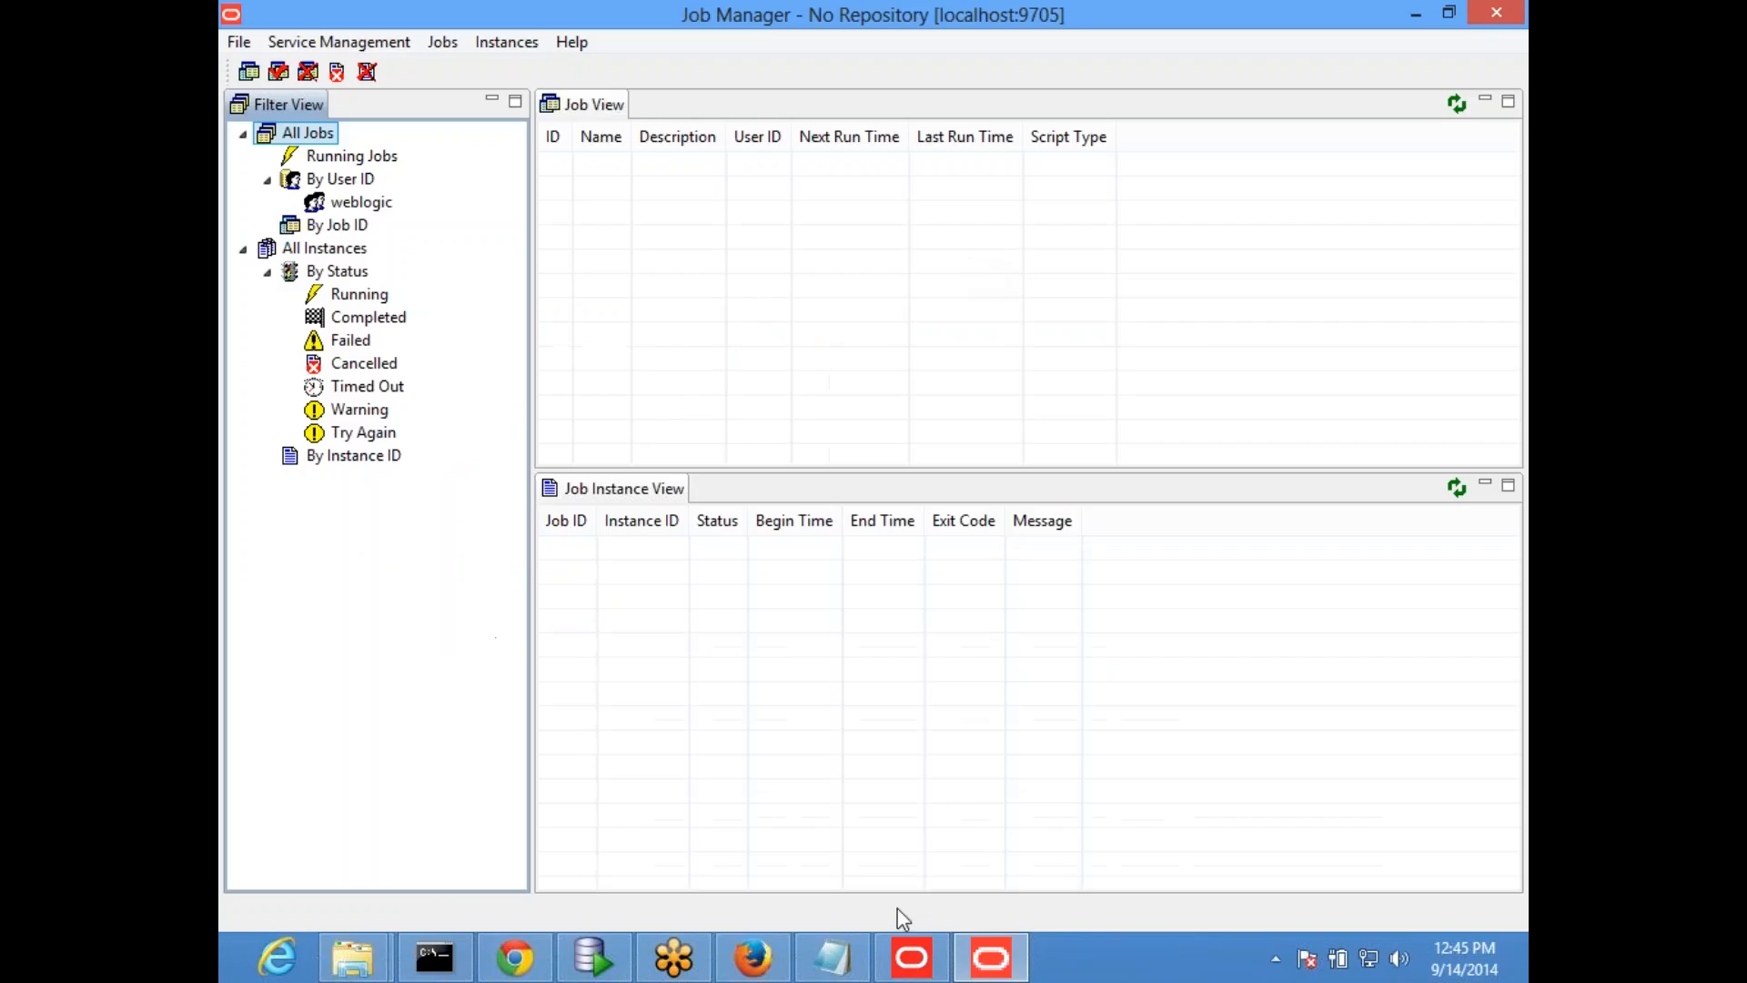
{"action": "left_click", "coordinate": [539, 970]}
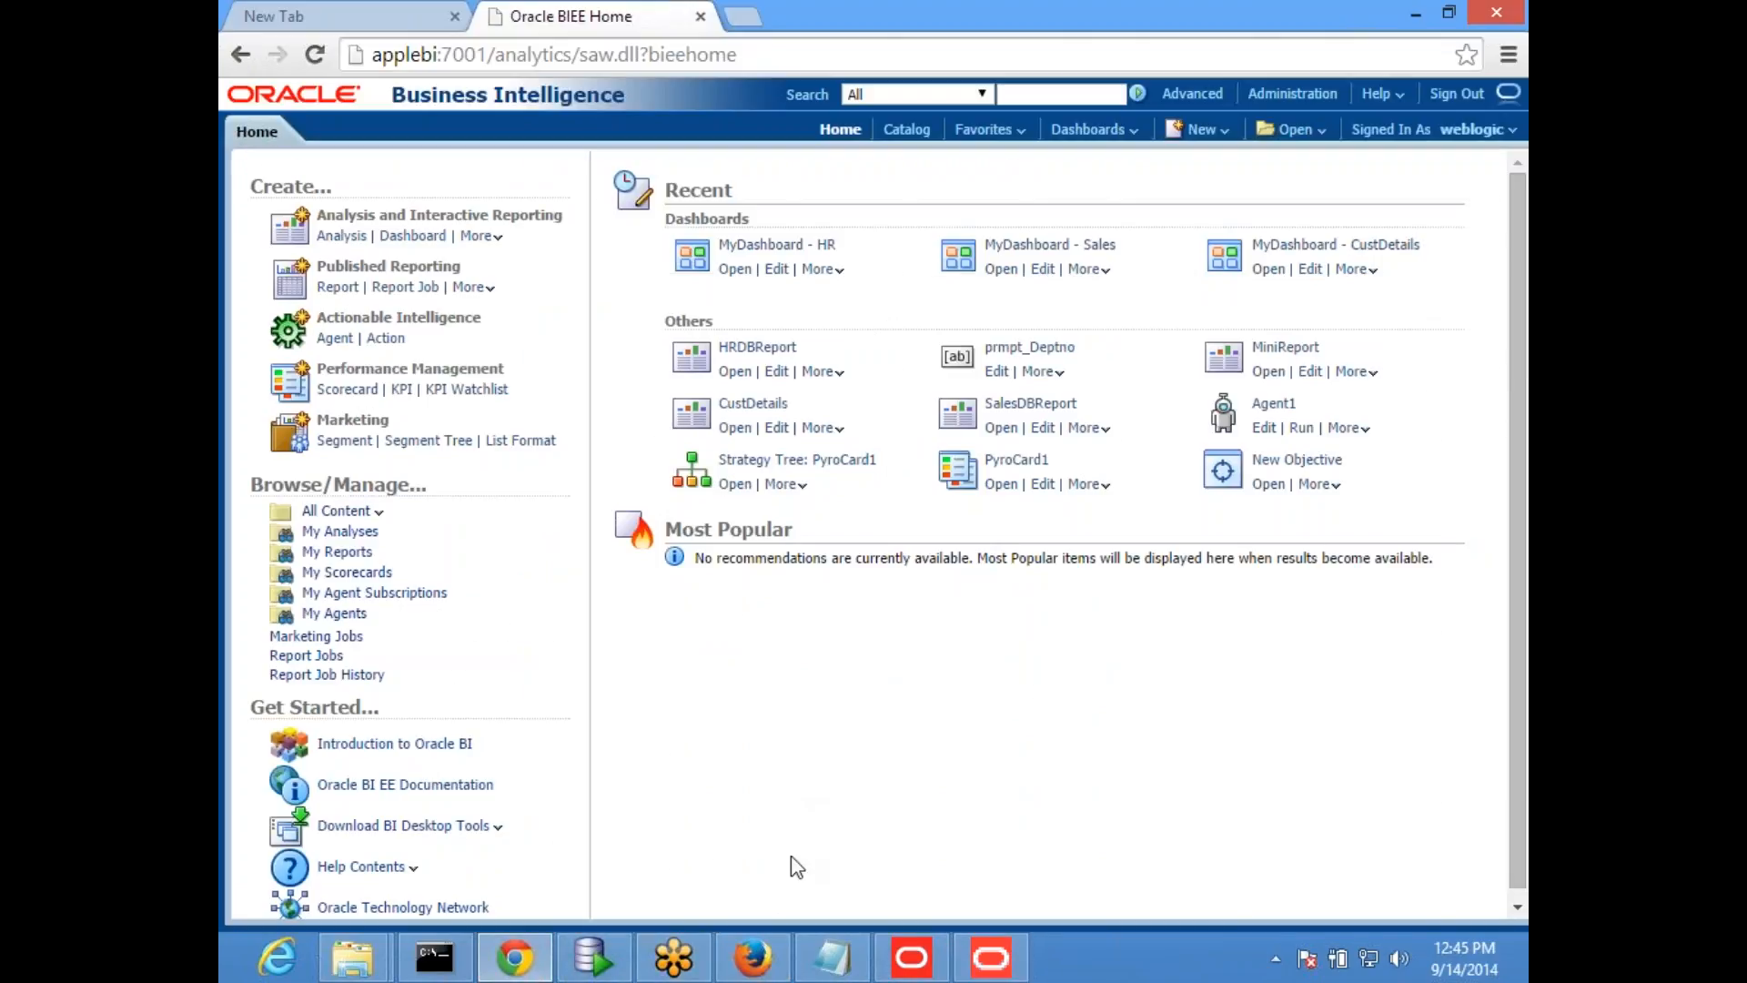
{"action": "left_click", "coordinate": [752, 957]}
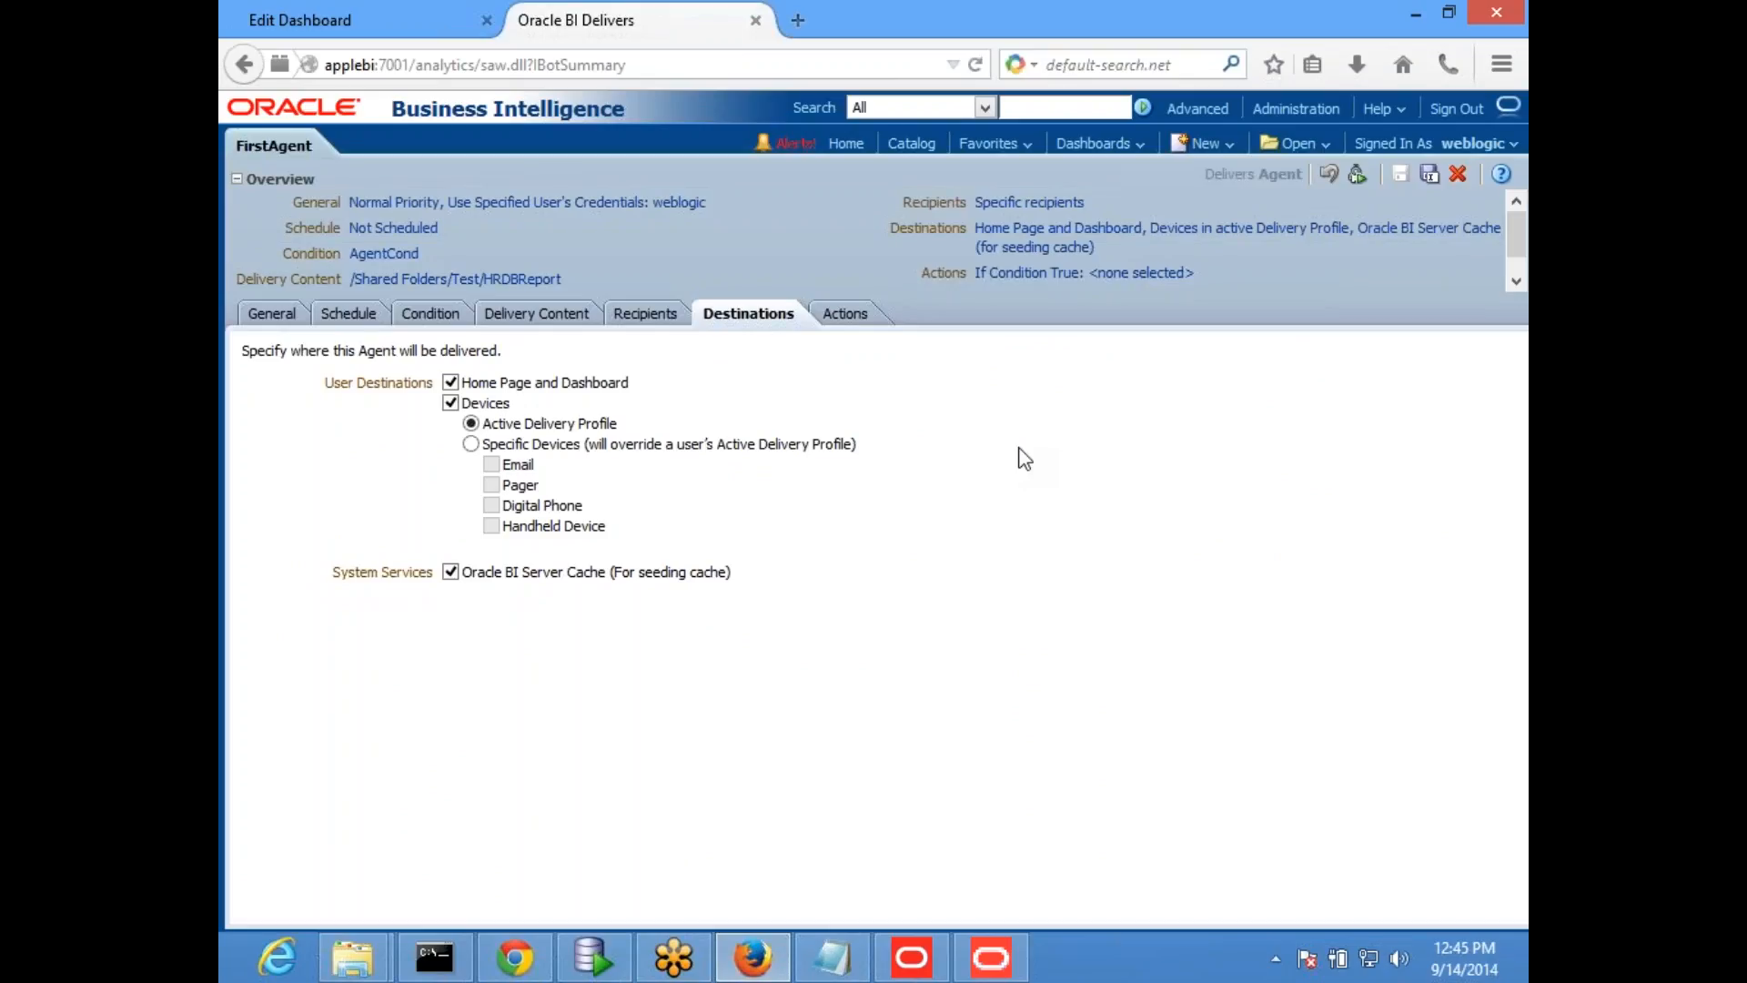
{"action": "left_click", "coordinate": [1002, 972]}
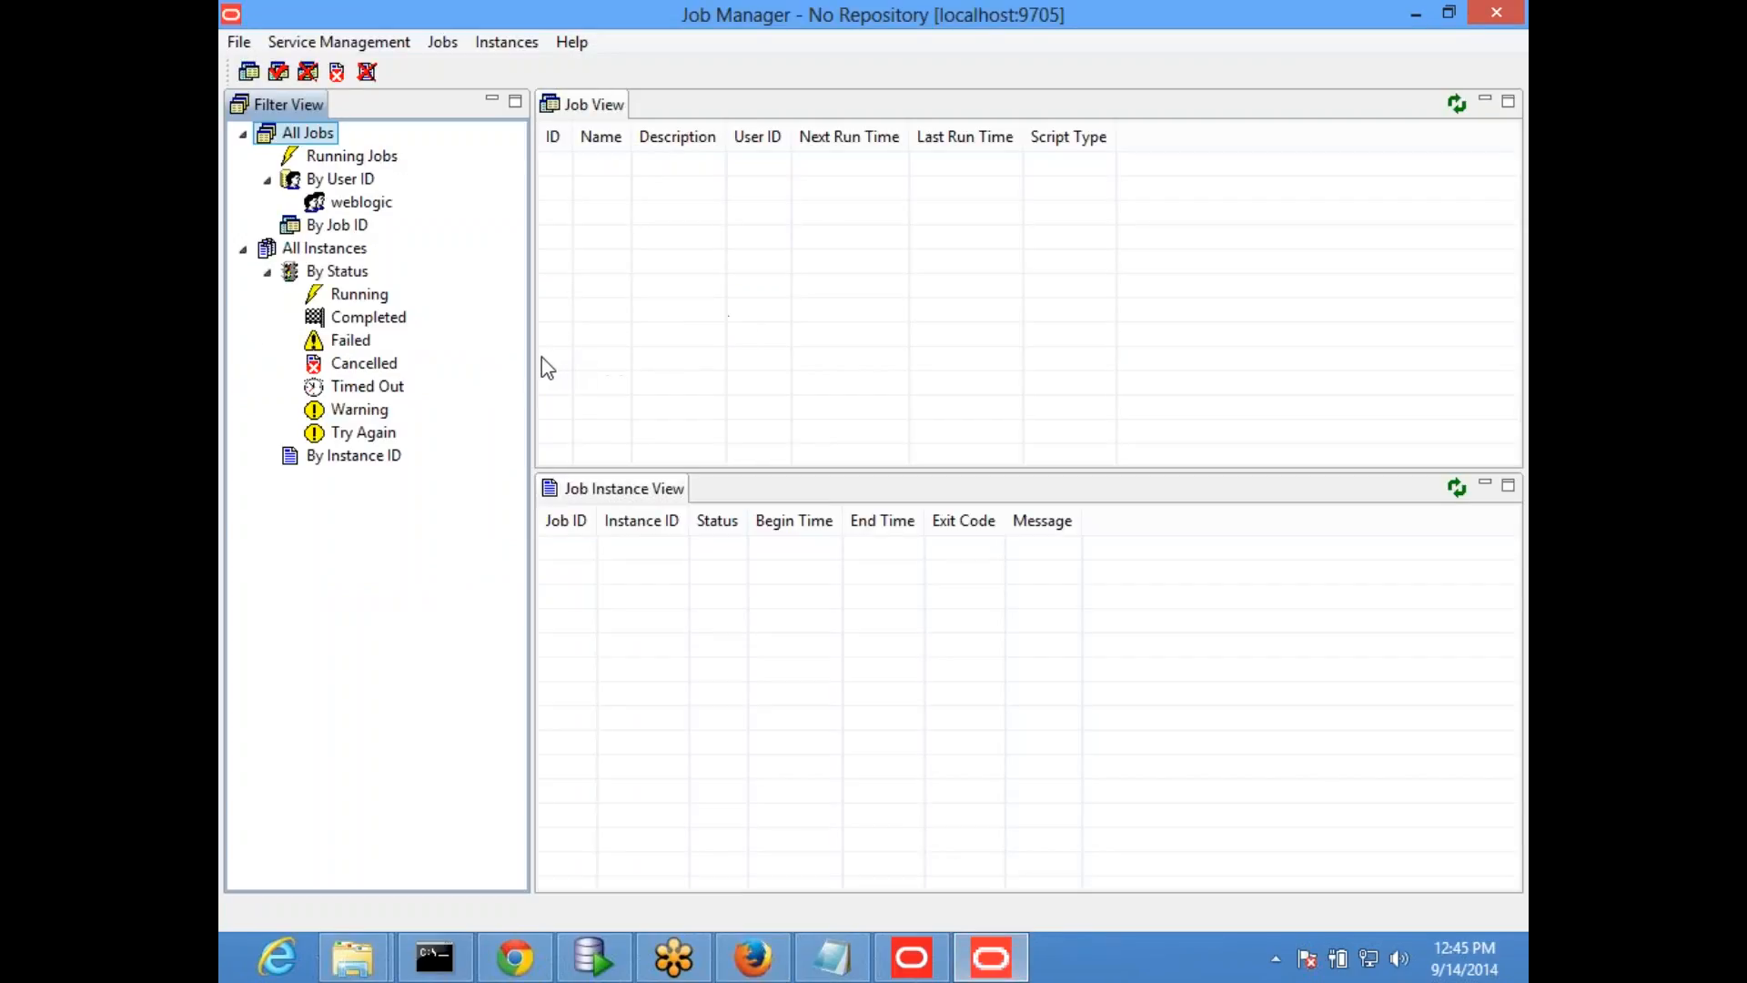
- Check the running and completed job instances, widening the filter pane and the Status column for readability
{"action": "left_click_drag", "start_coordinate": [532, 358], "coordinate": [604, 337]}
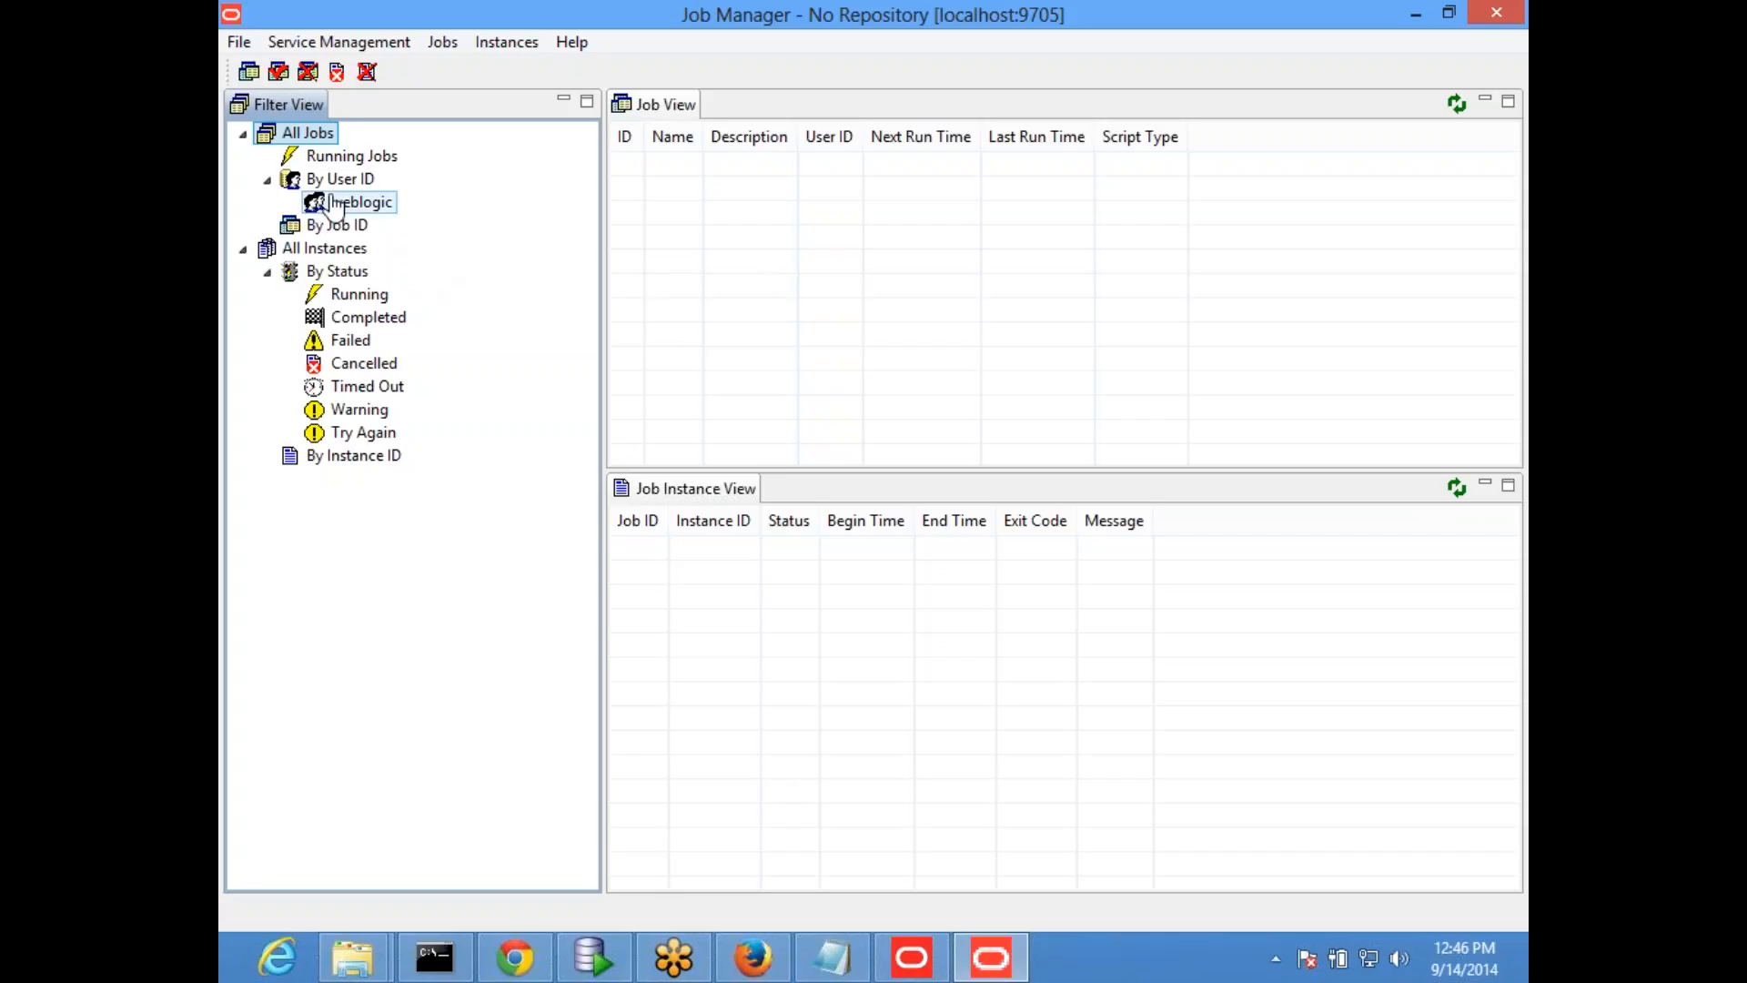
{"action": "left_click", "coordinate": [361, 298]}
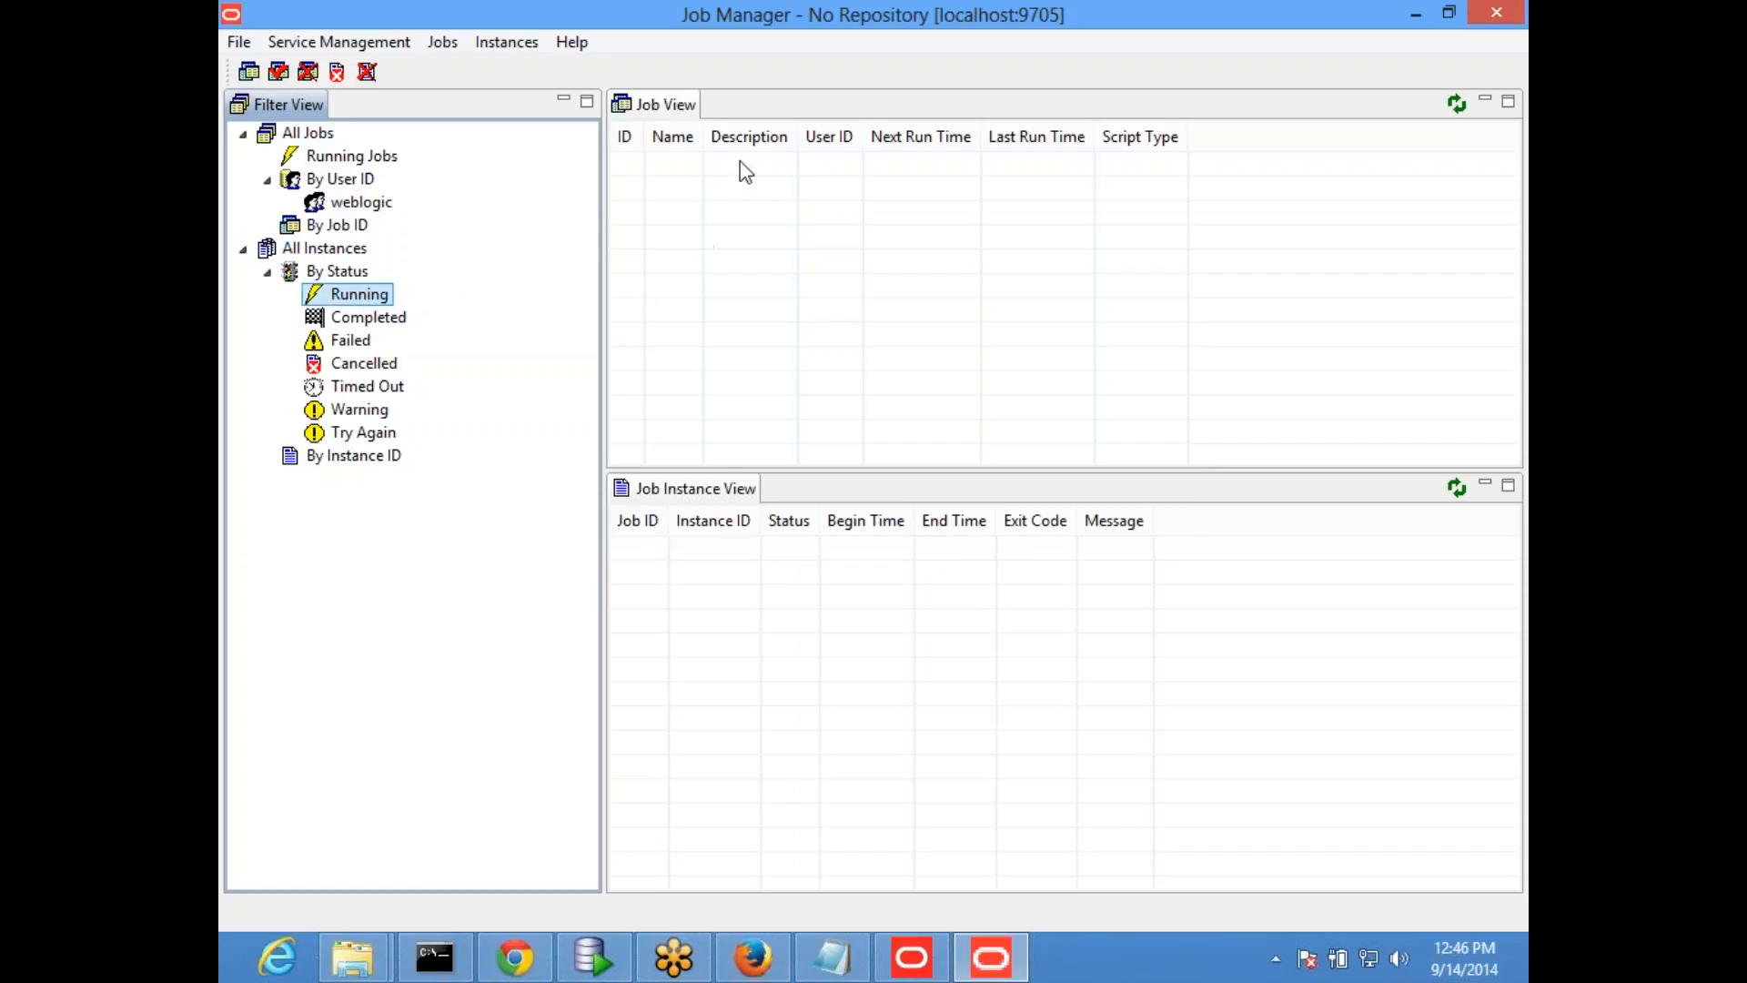
{"action": "left_click", "coordinate": [364, 316]}
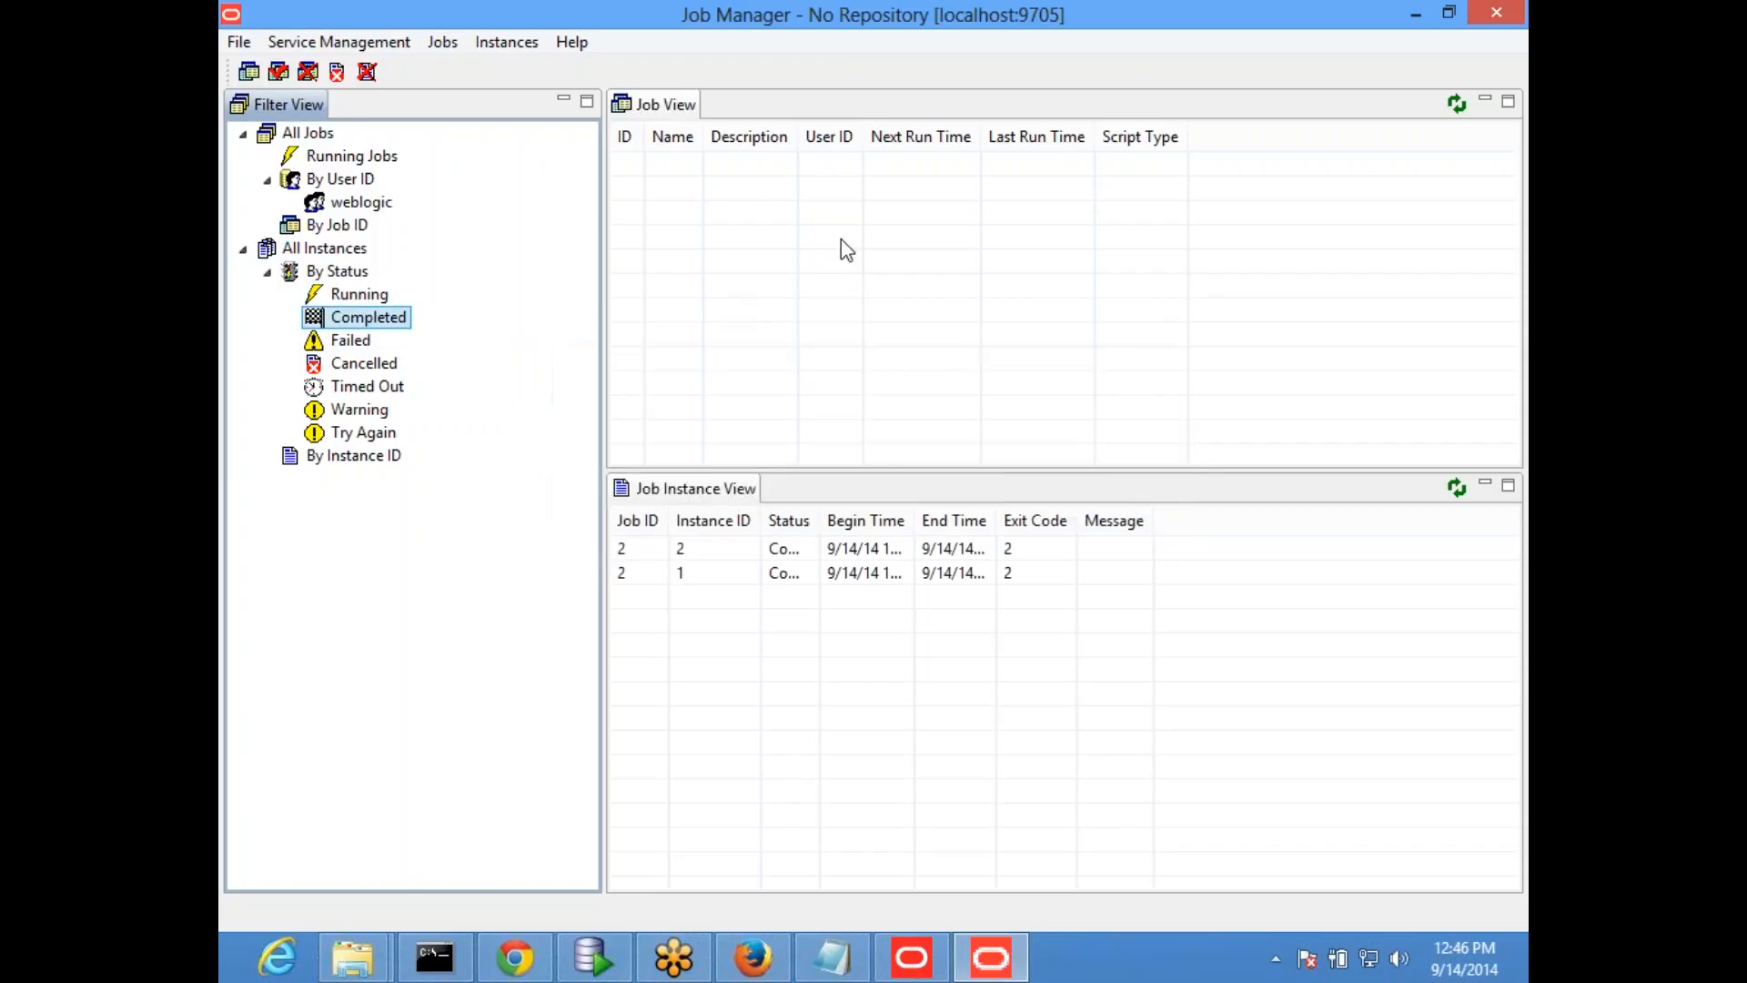
{"action": "left_click_drag", "start_coordinate": [820, 520], "coordinate": [1075, 520]}
- List the jobs belonging to weblogic, cancel the job ID filter and select the FirstAgent job
{"action": "left_click", "coordinate": [361, 202]}
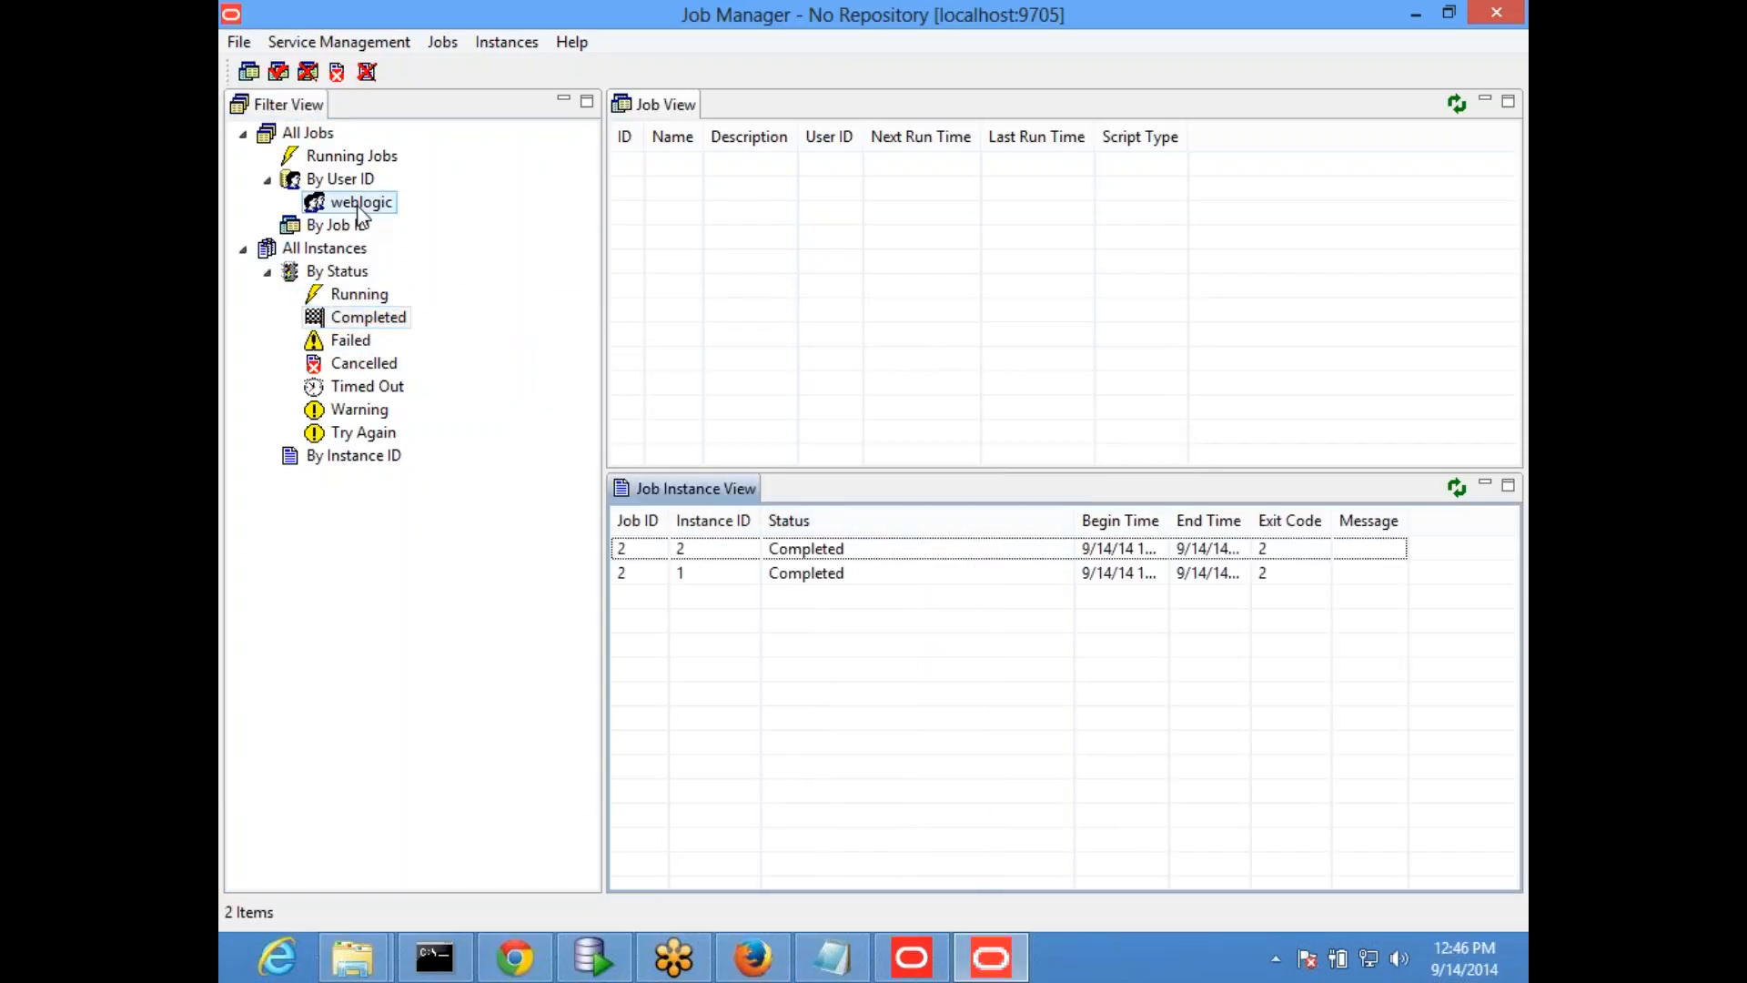
{"action": "left_click", "coordinate": [354, 228]}
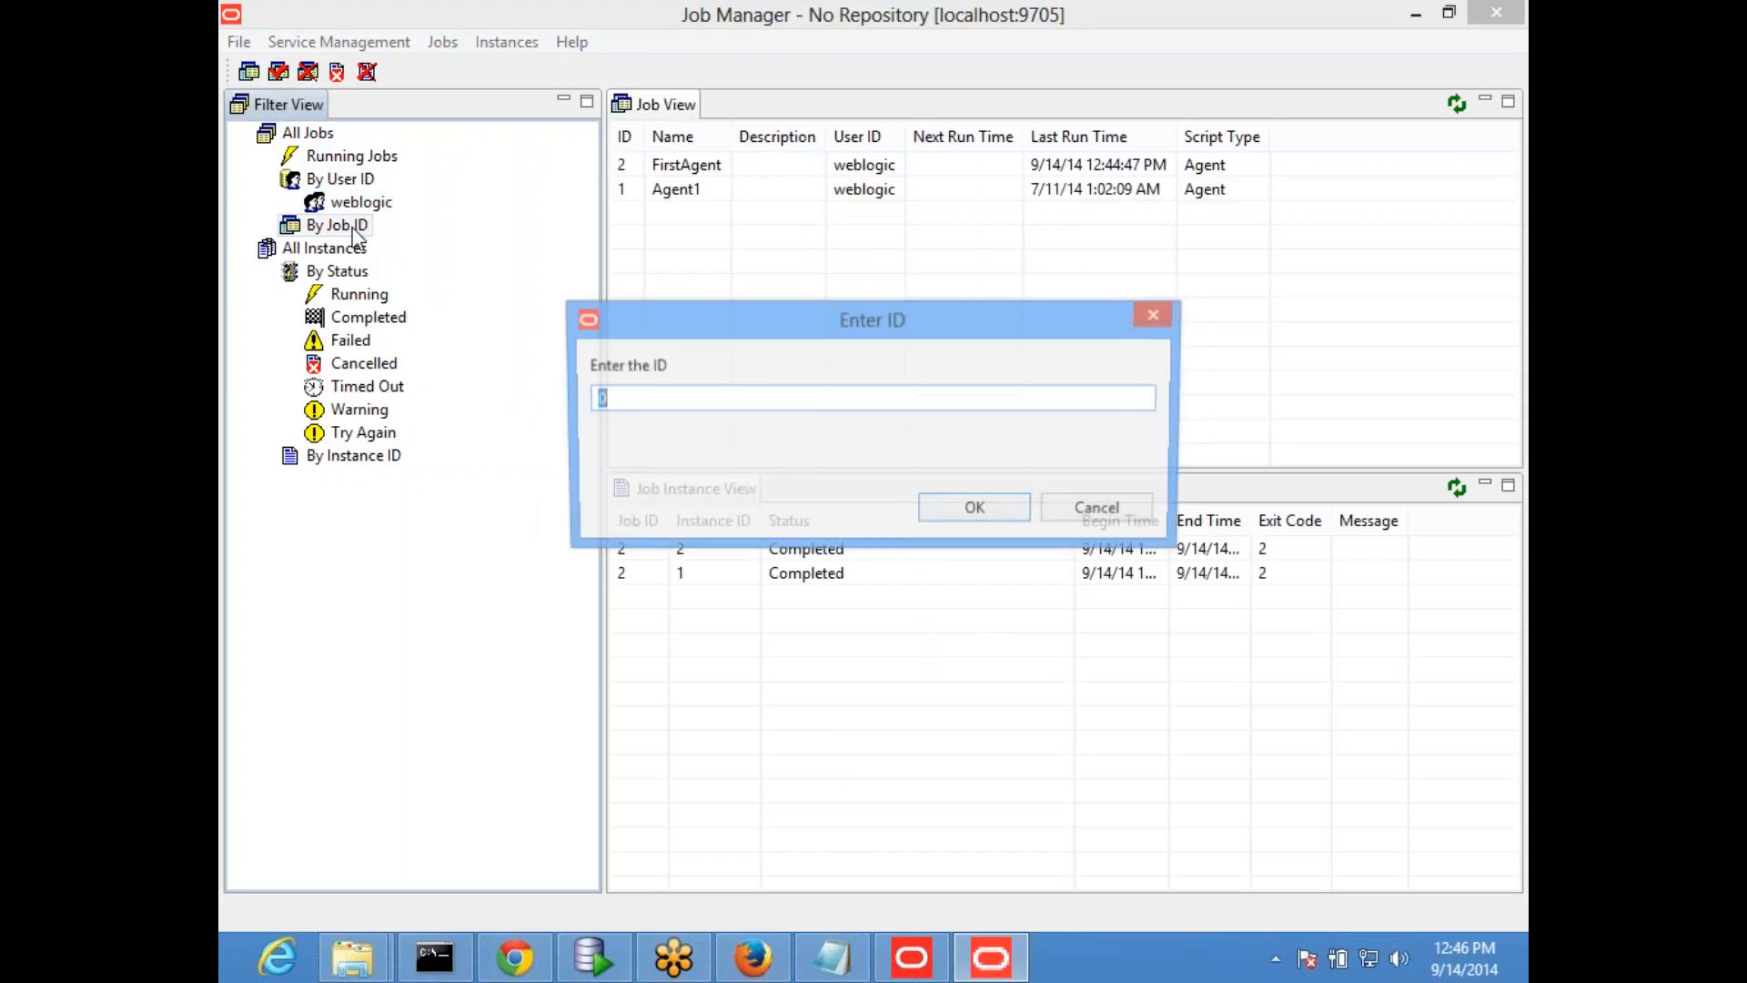
{"action": "left_click", "coordinate": [1056, 511]}
{"action": "left_click", "coordinate": [684, 192]}
{"action": "left_click", "coordinate": [701, 169]}
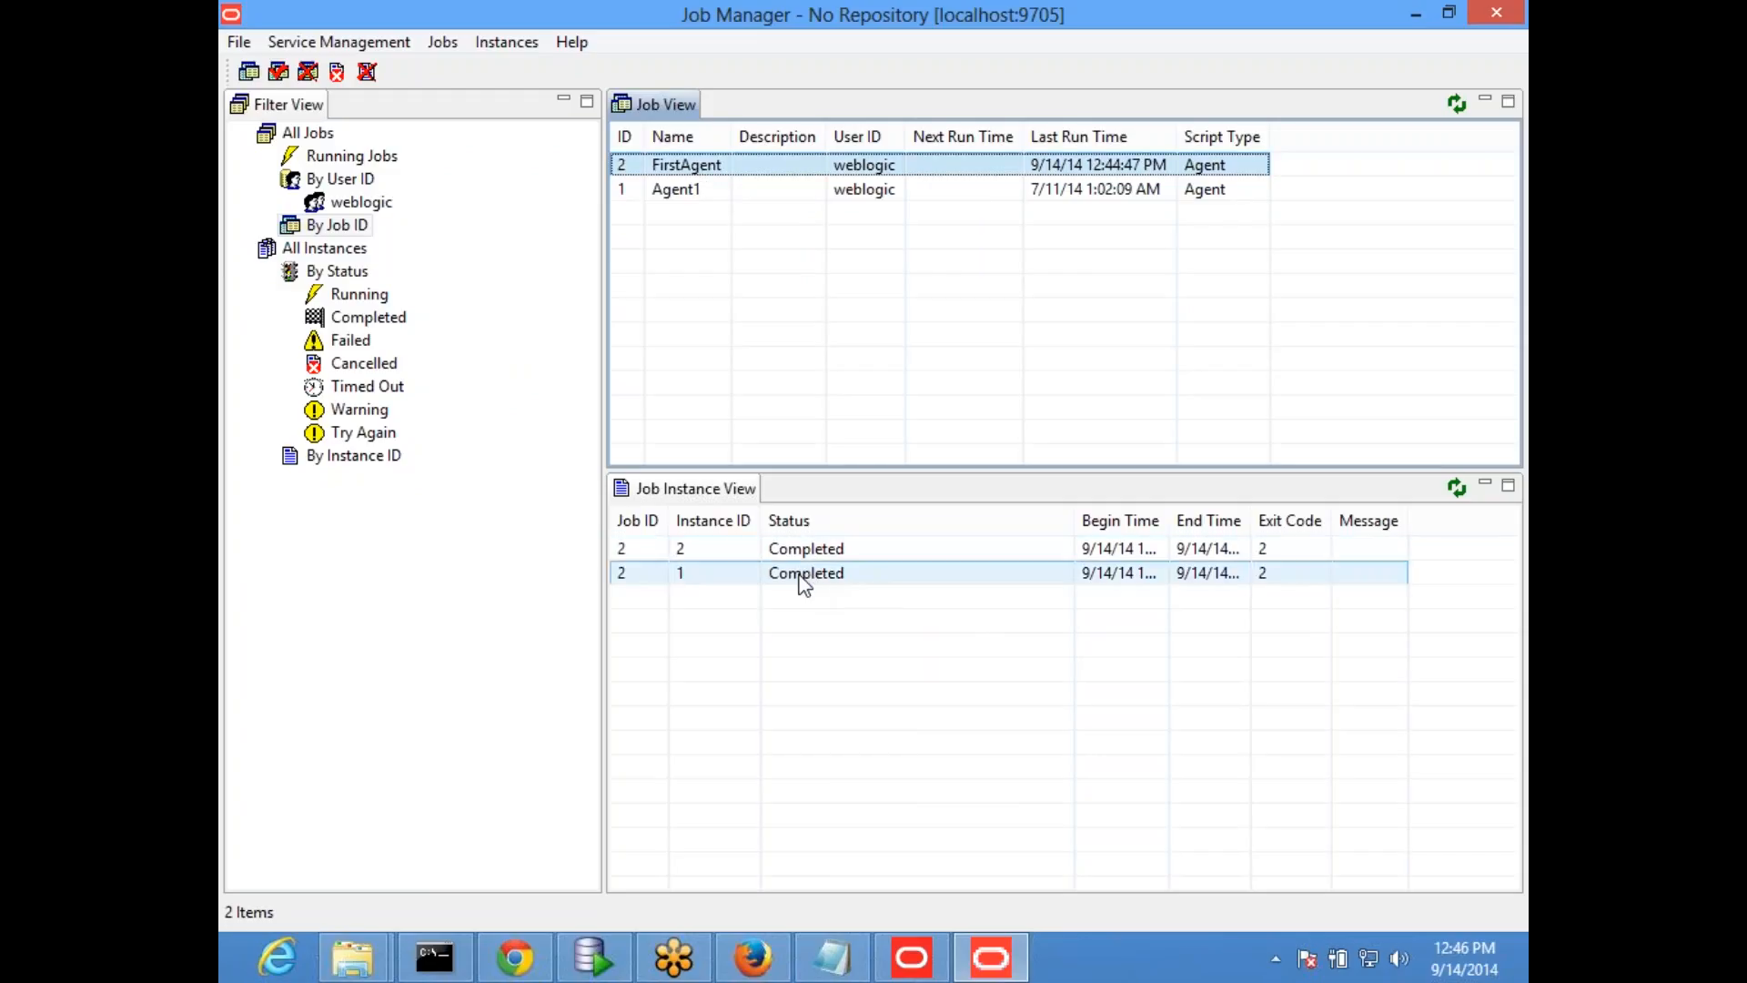
- Switch to Oracle BI Delivers in the browser, run FirstAgent immediately and dismiss the result message
{"action": "key", "text": "alt+Tab"}
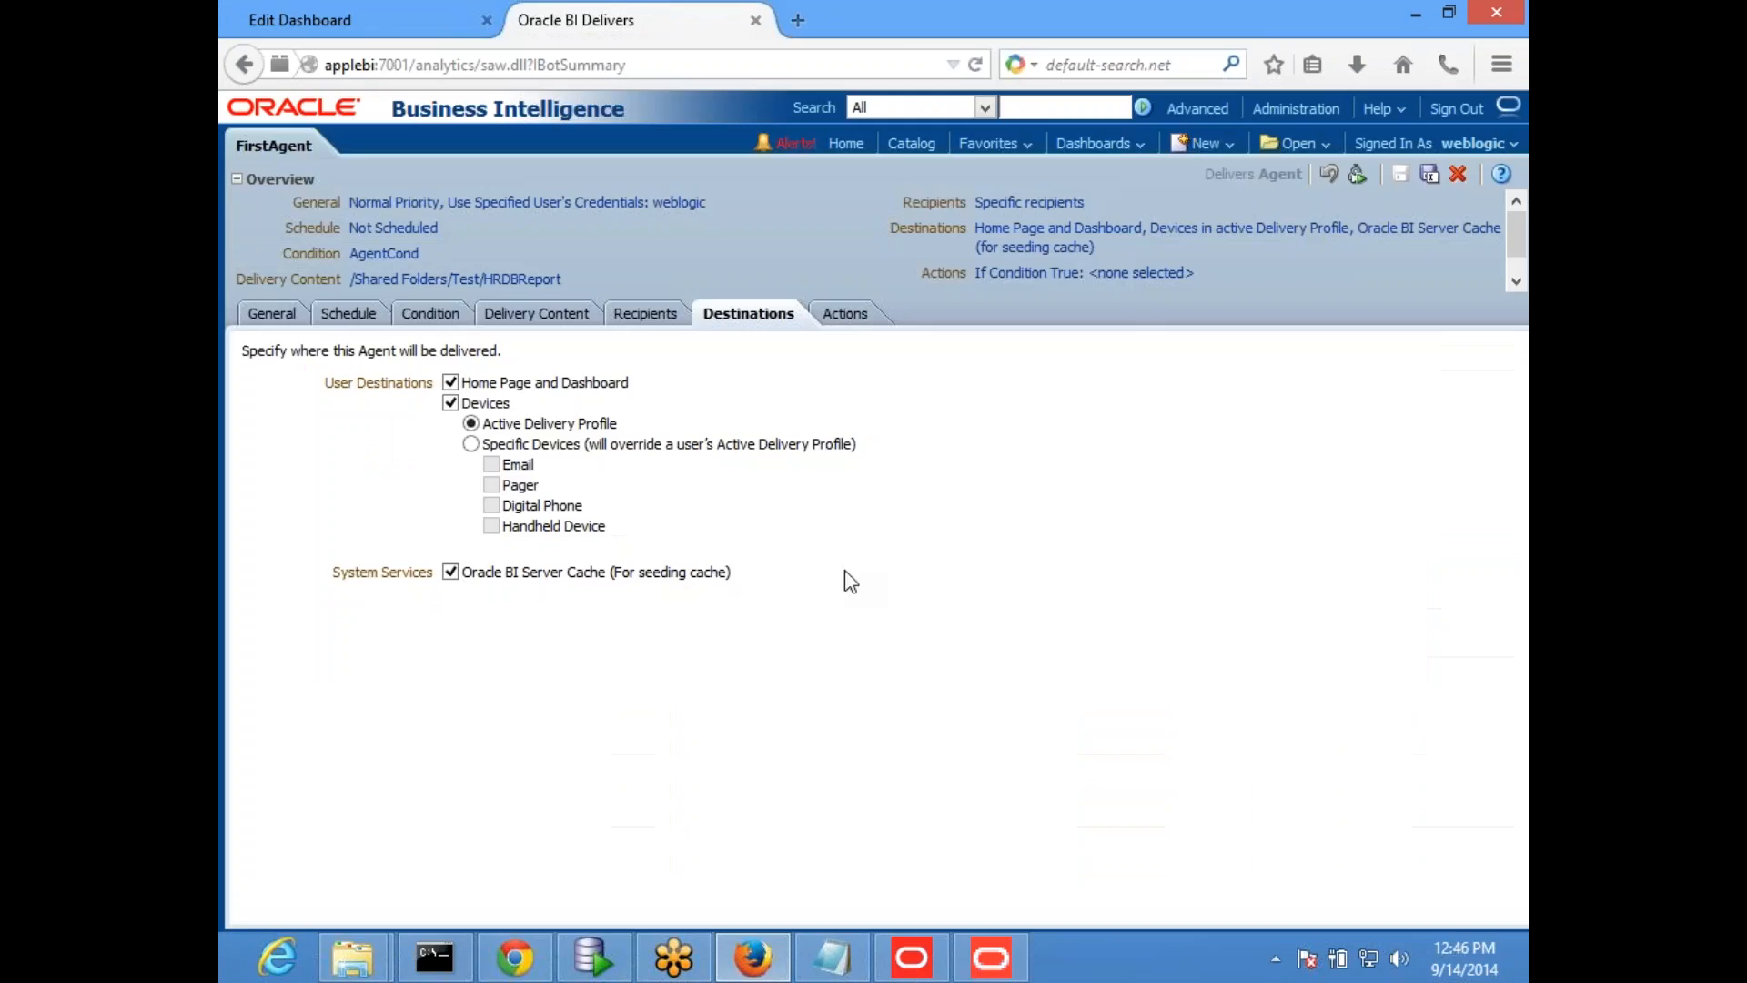
{"action": "left_click", "coordinate": [1358, 176]}
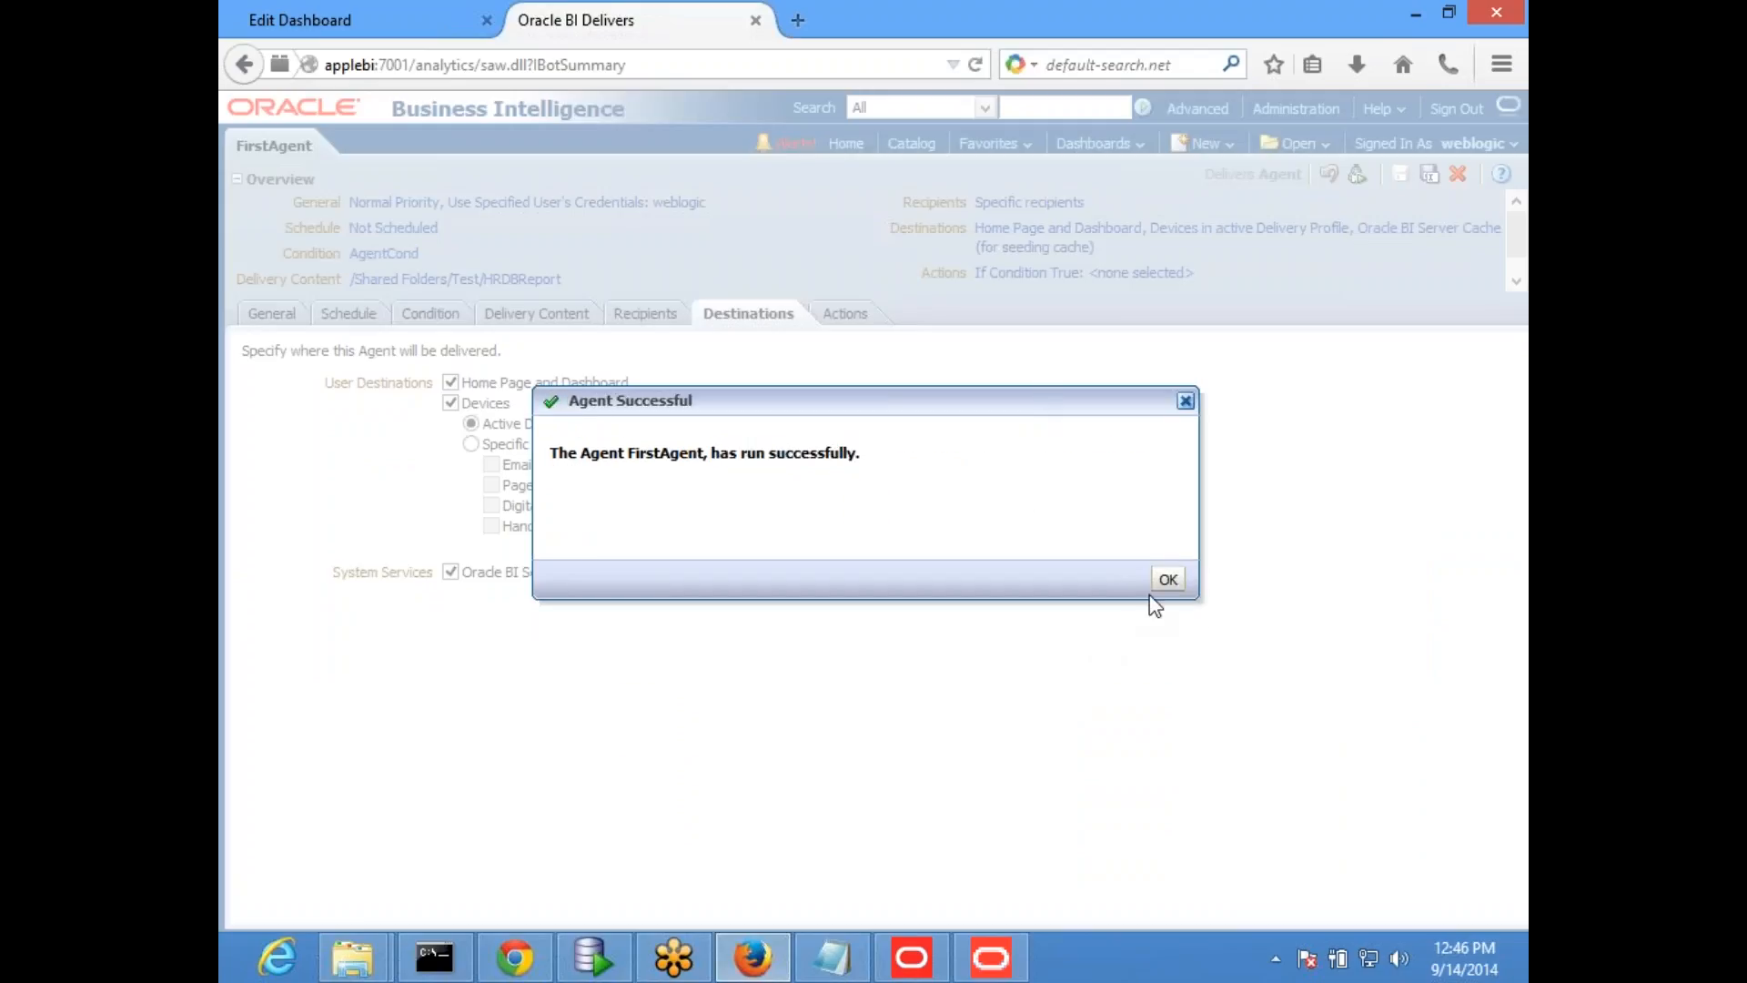
{"action": "left_click", "coordinate": [1168, 580]}
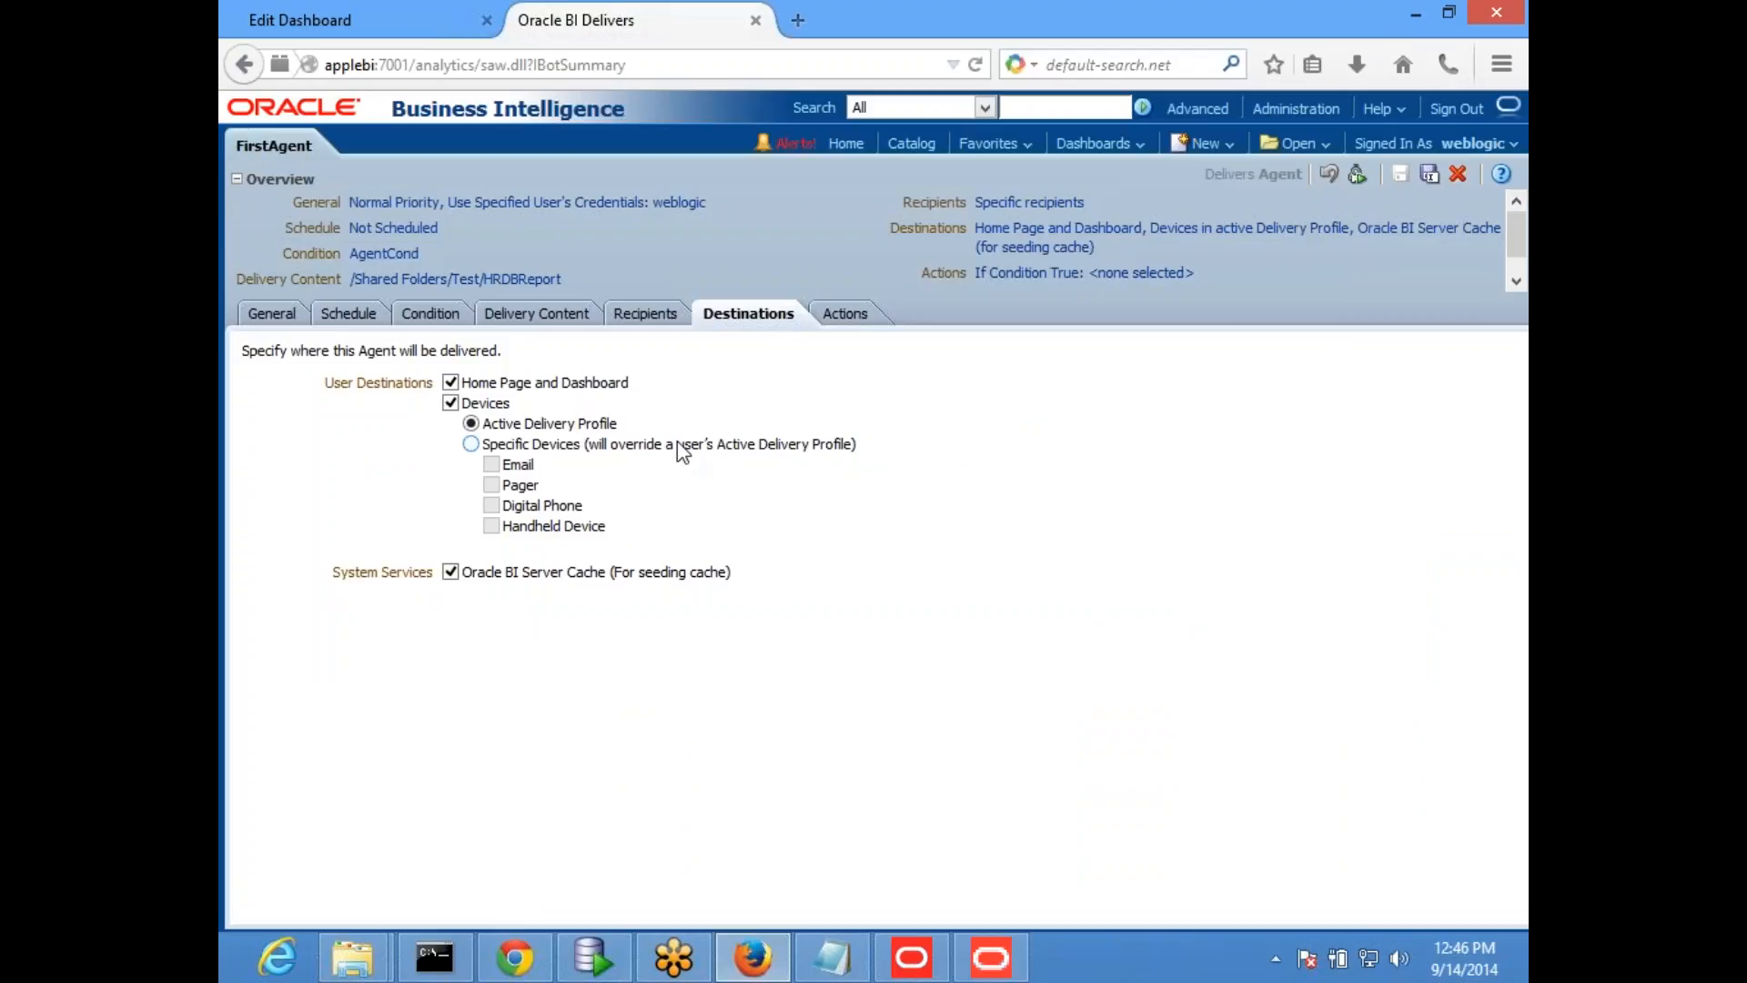
- Switch to Job Manager, refresh both the job list and the instance list, and select FirstAgent's latest instance
{"action": "key", "text": "alt+Tab"}
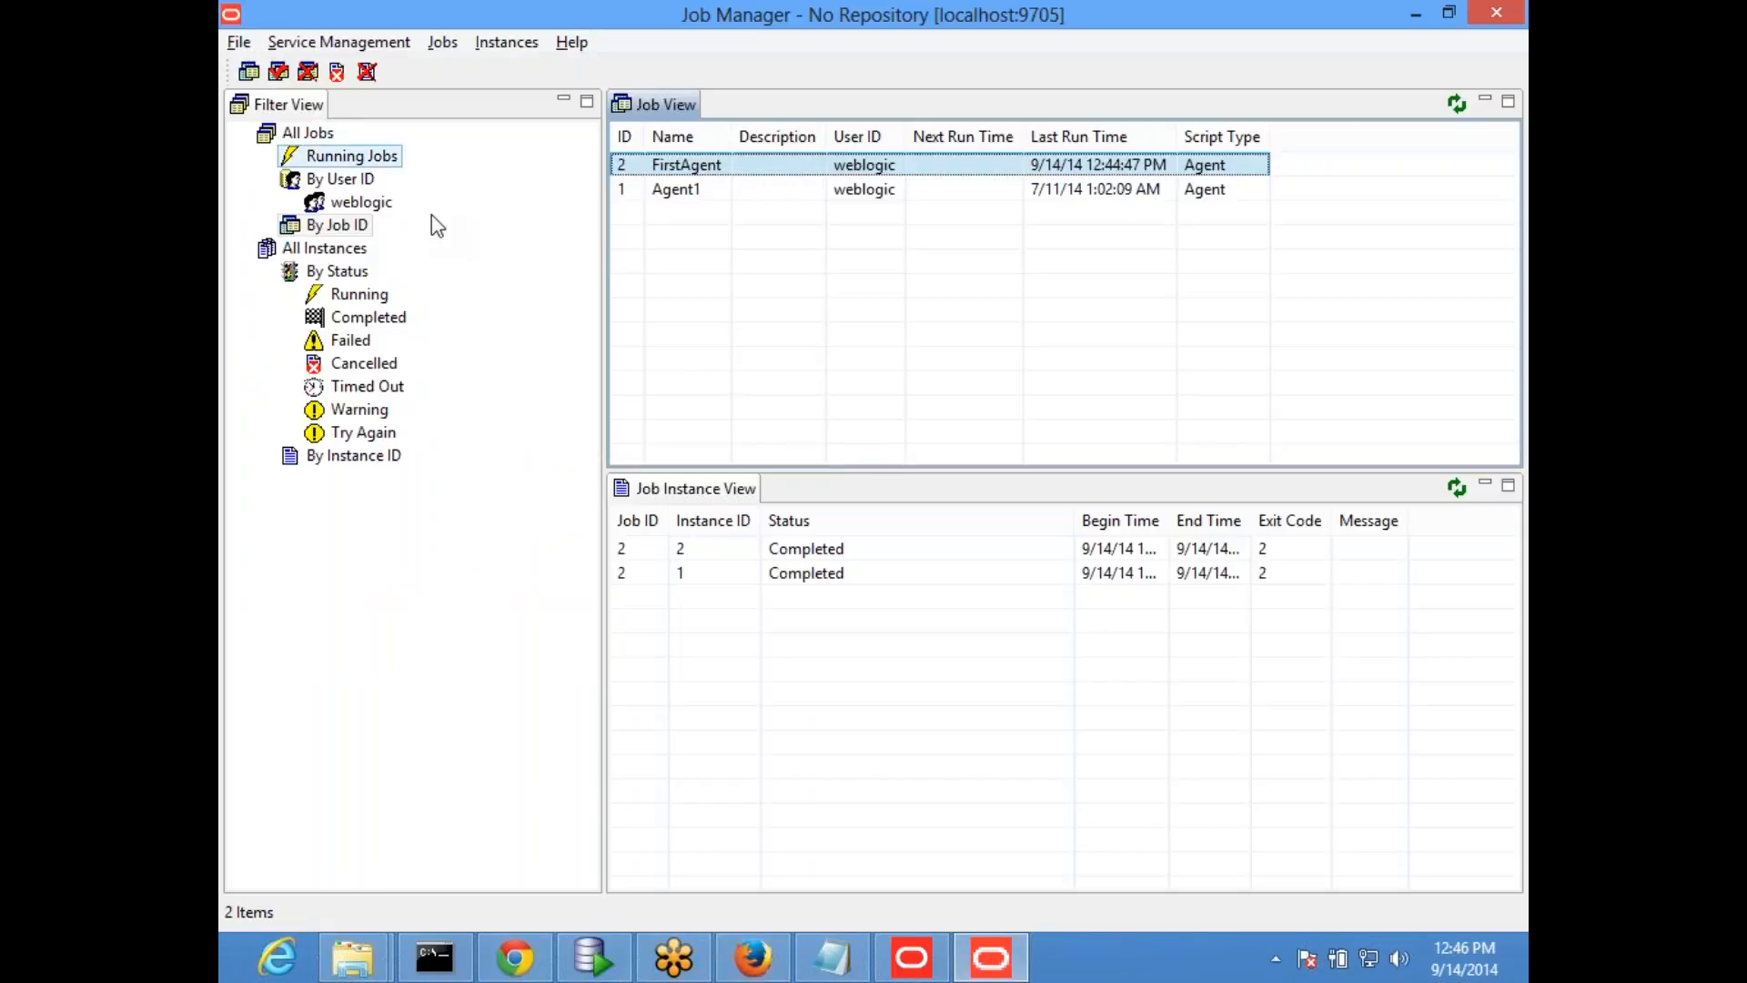
{"action": "right_click", "coordinate": [692, 166]}
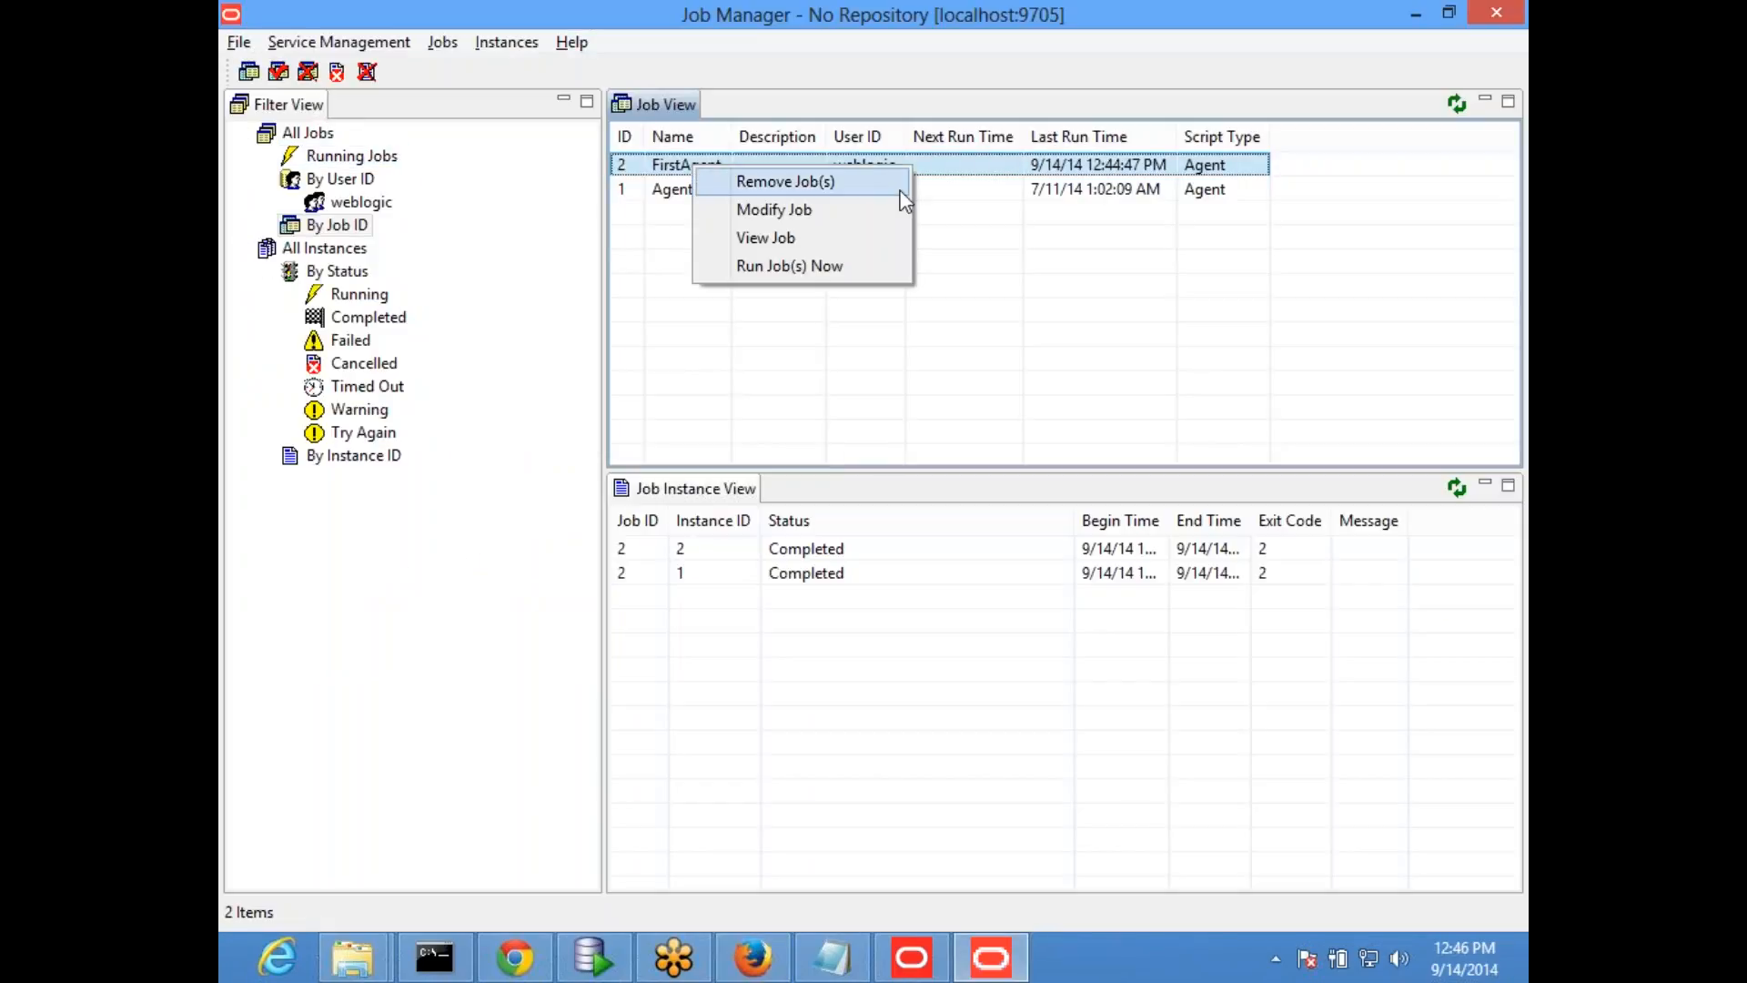
{"action": "left_click", "coordinate": [676, 166]}
{"action": "left_click", "coordinate": [1457, 104]}
{"action": "left_click", "coordinate": [1457, 487]}
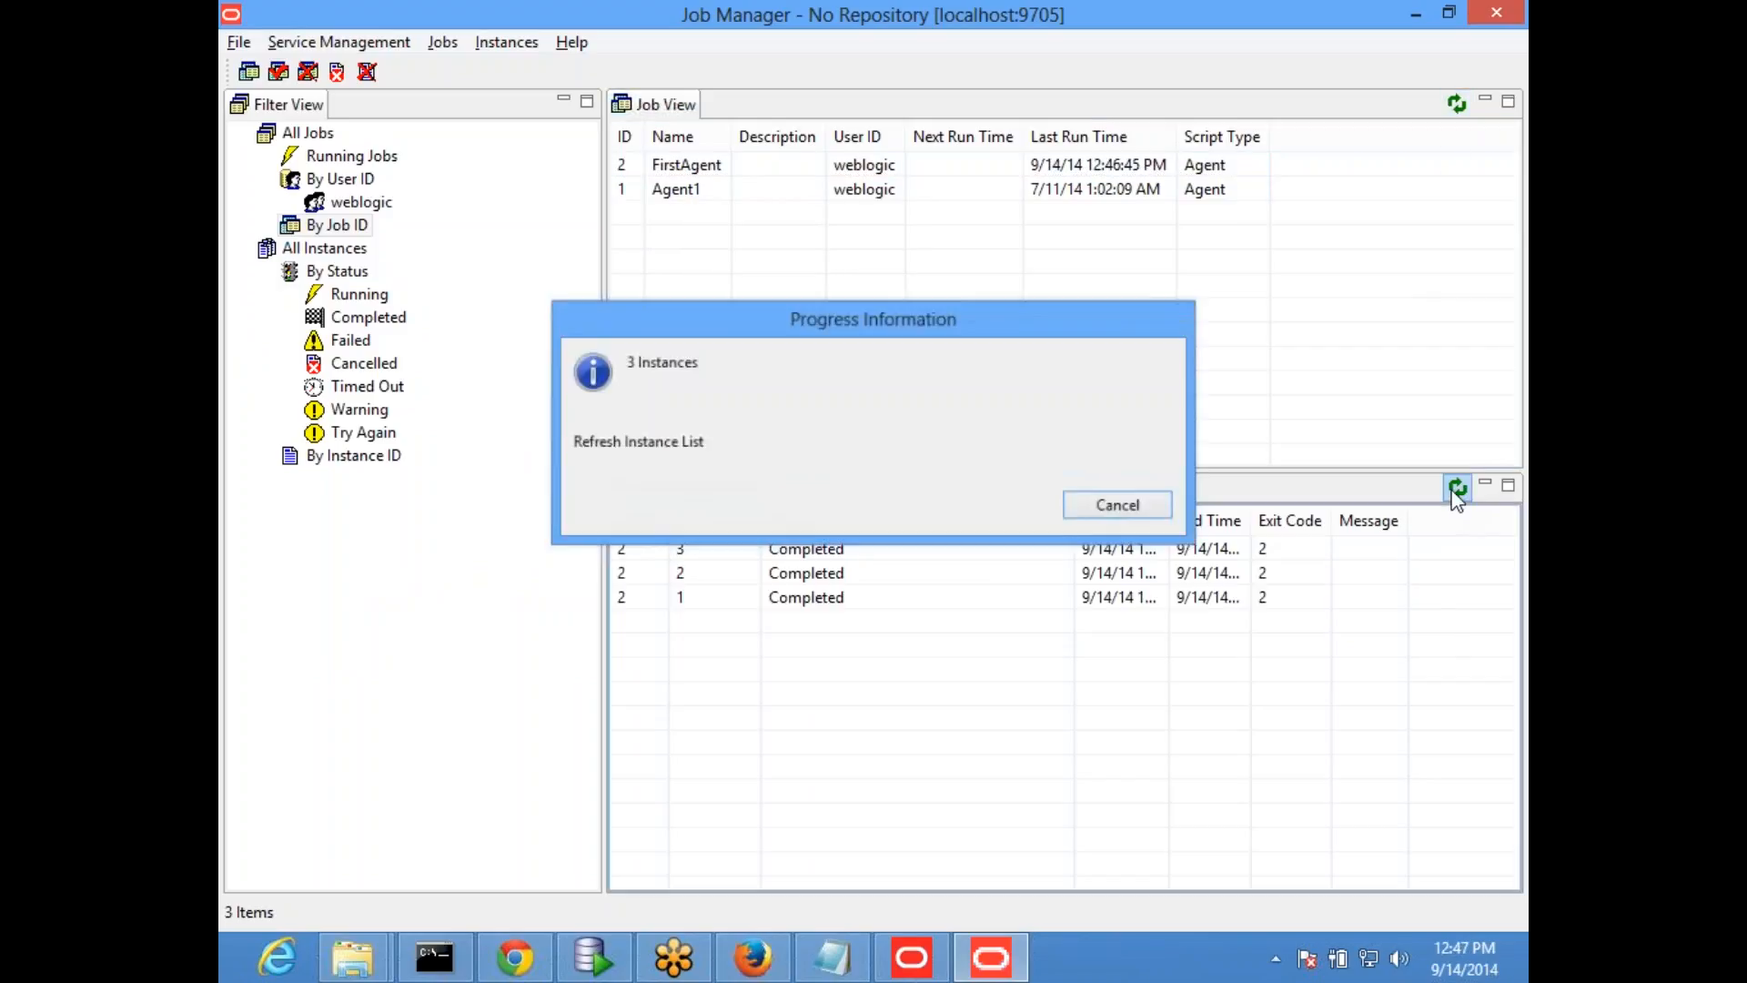
{"action": "left_click", "coordinate": [749, 549]}
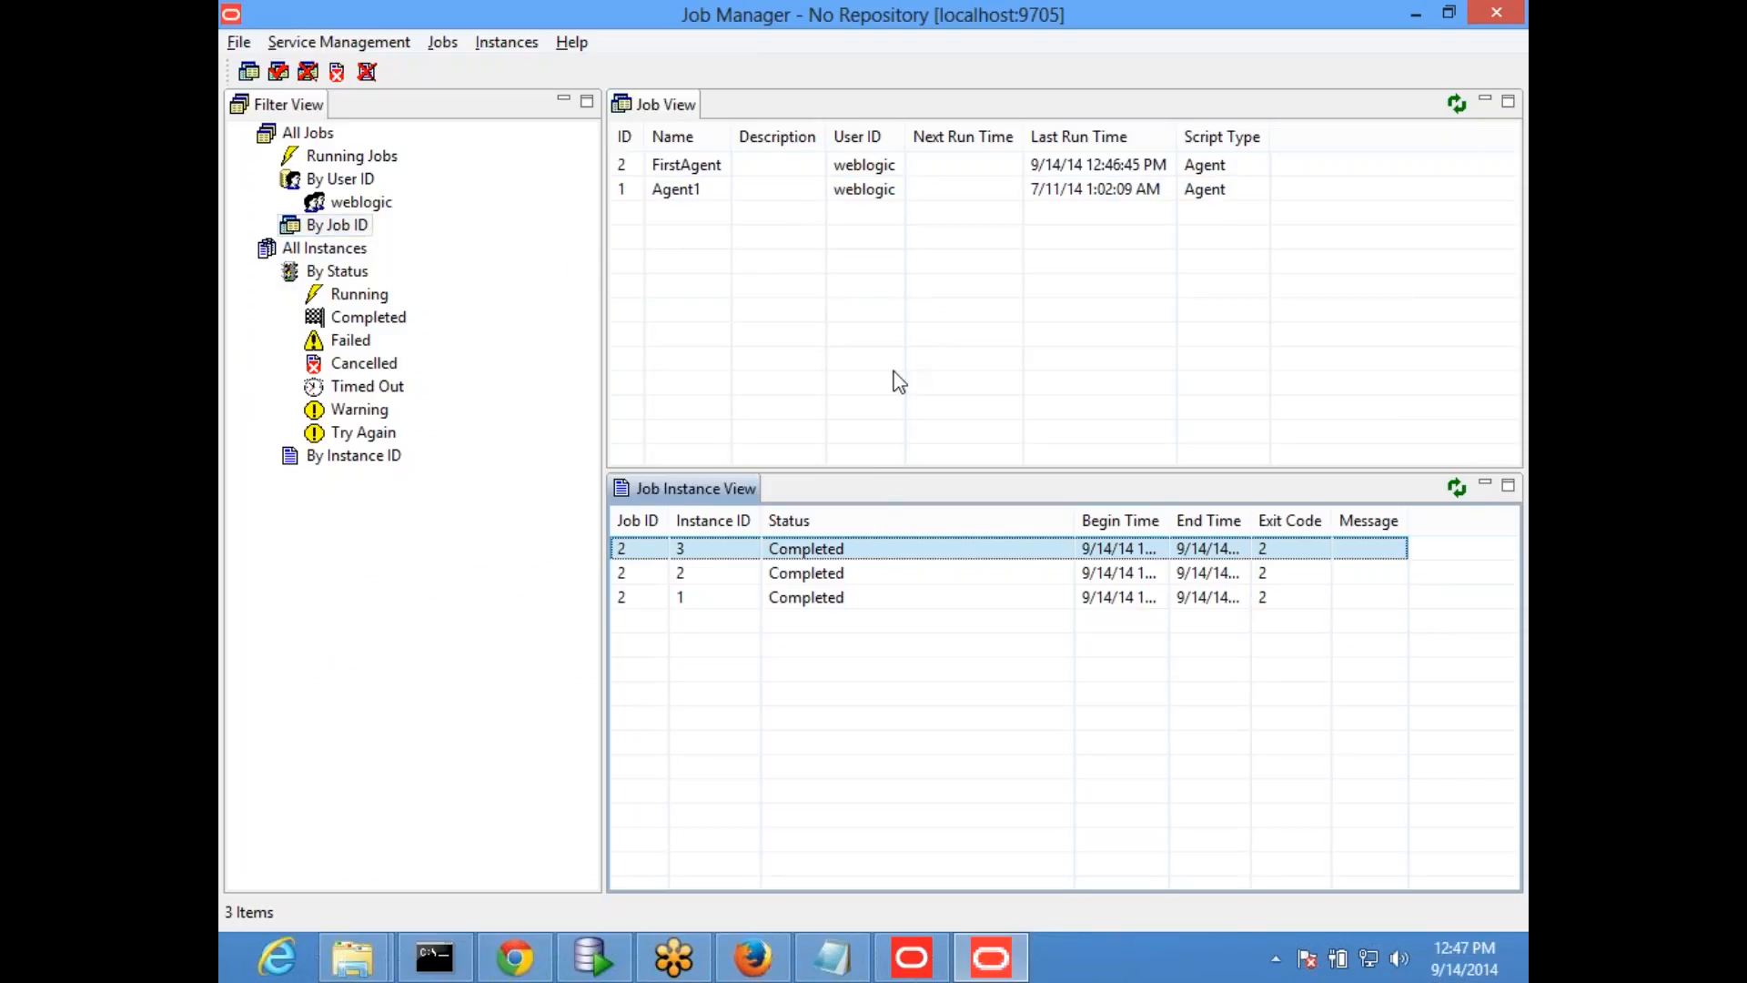
{"action": "left_click", "coordinate": [444, 43]}
{"action": "mouse_move", "coordinate": [339, 42]}
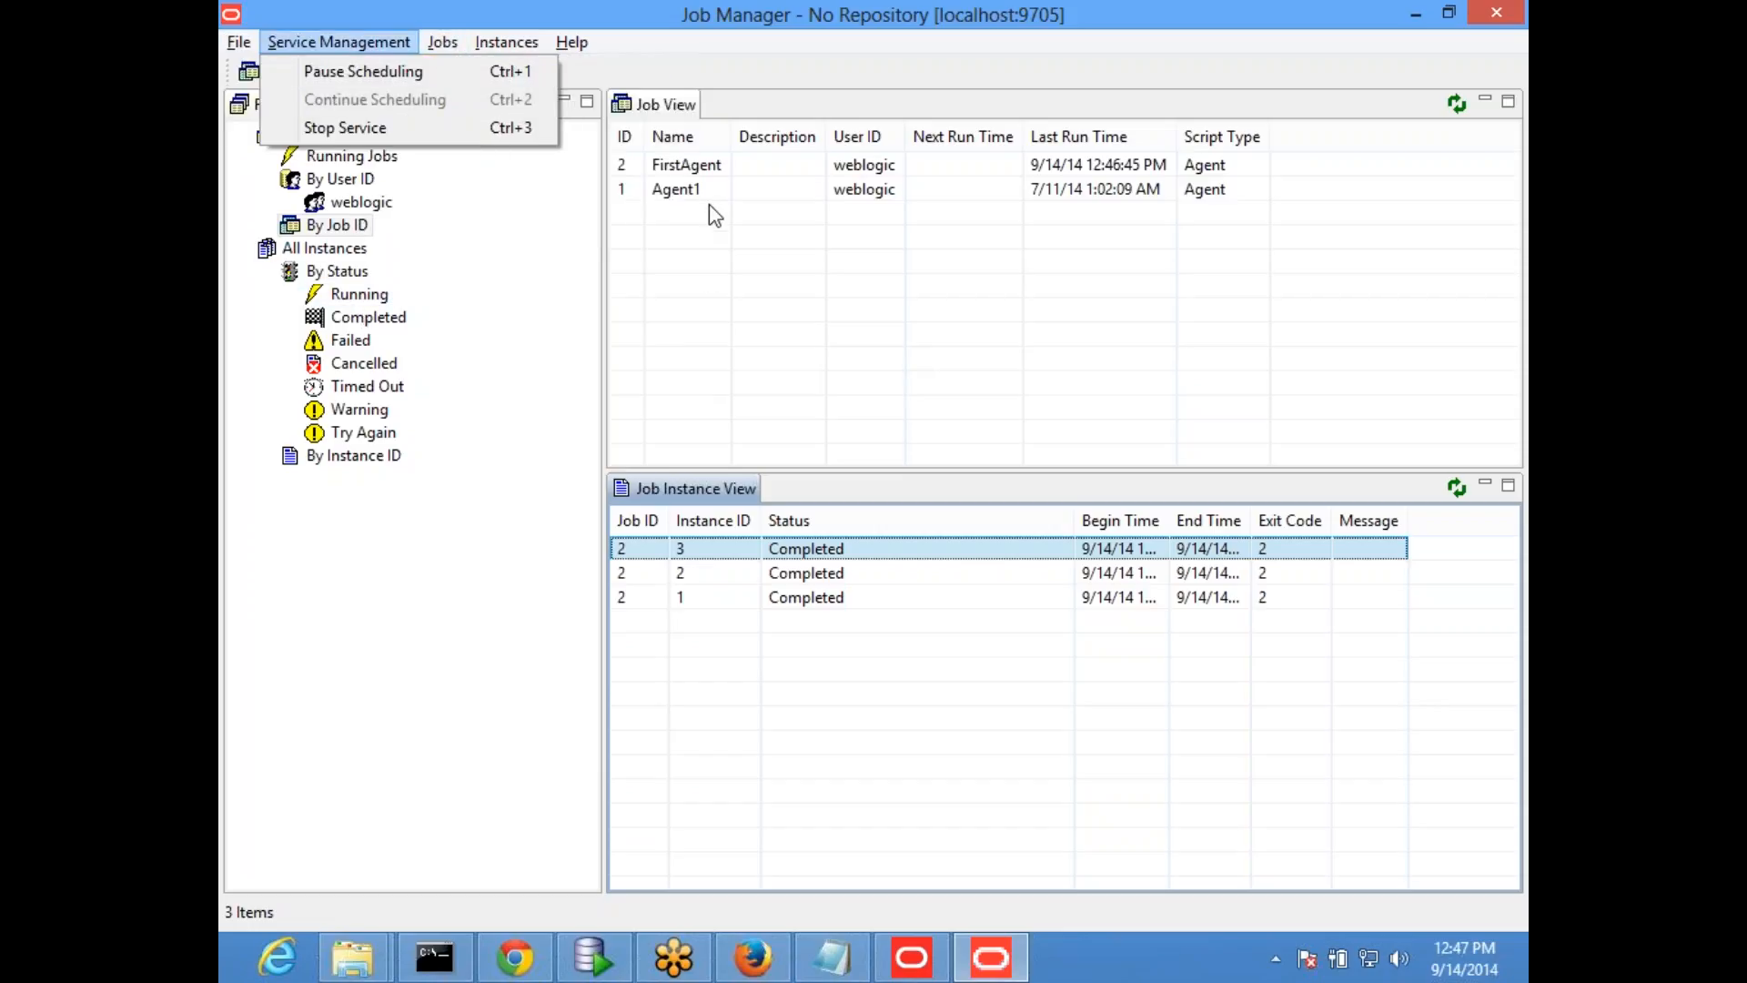
{"action": "left_click", "coordinate": [701, 173]}
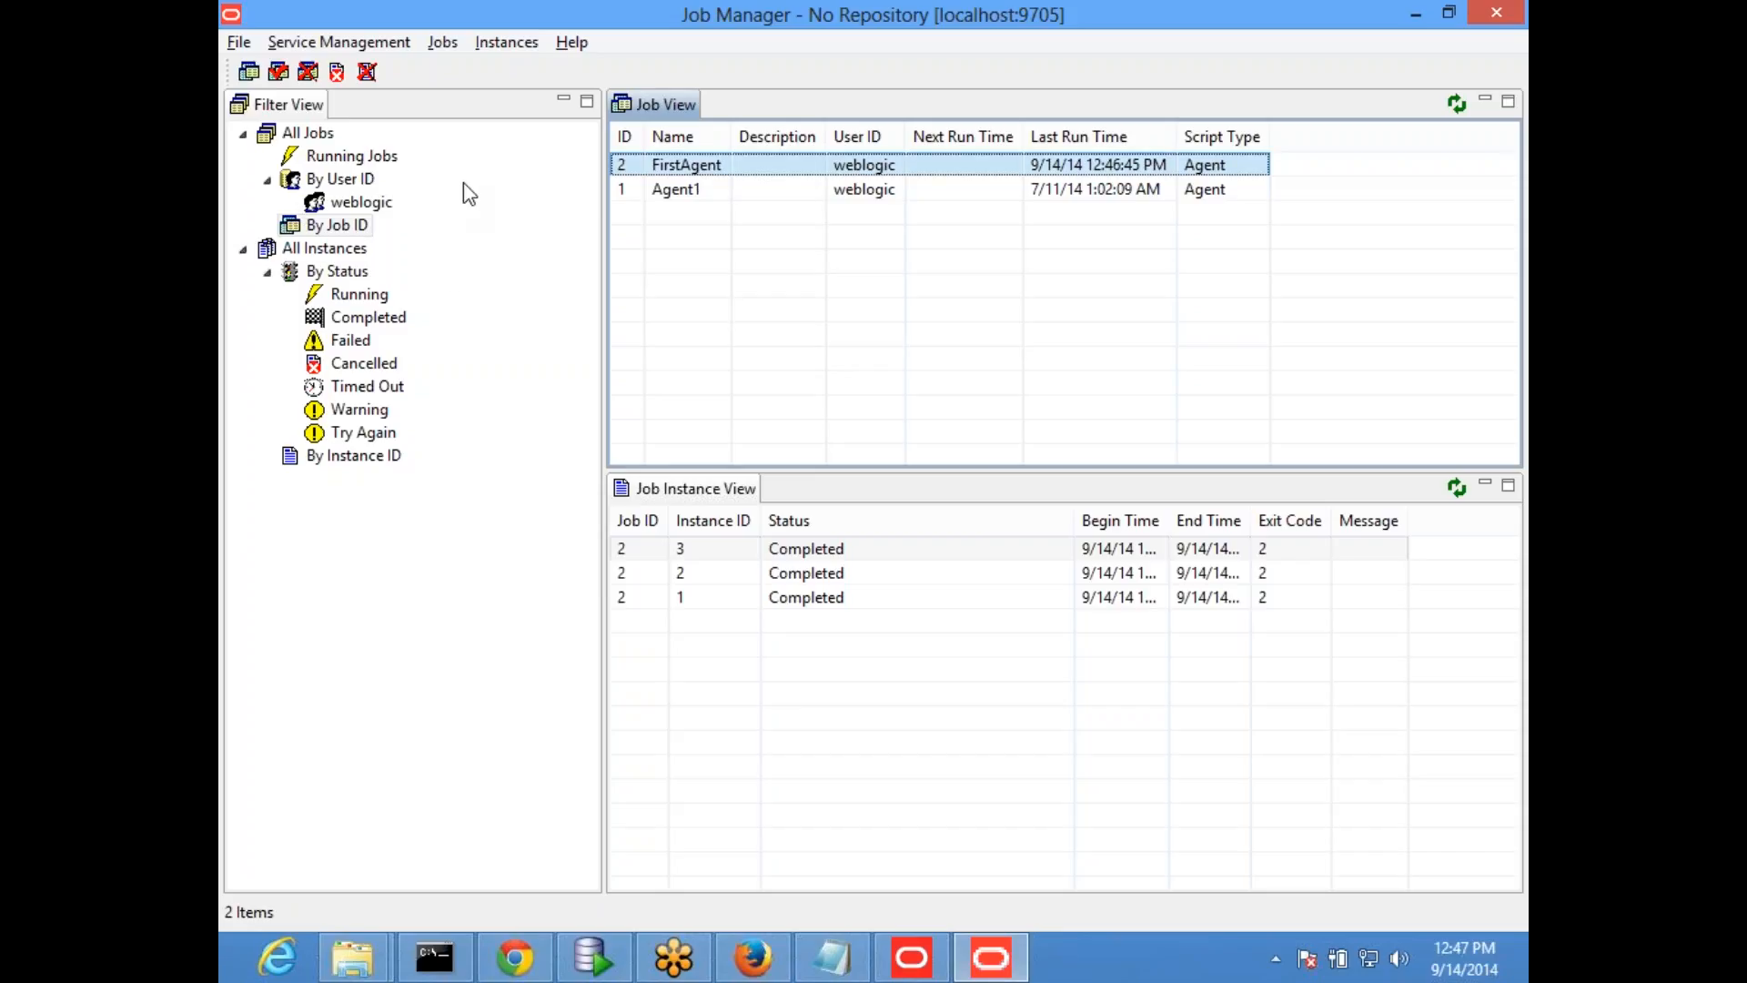
- Start adding a new job named test with user ID weblogic, restoring its dialog to a smaller size
{"action": "left_click", "coordinate": [443, 43]}
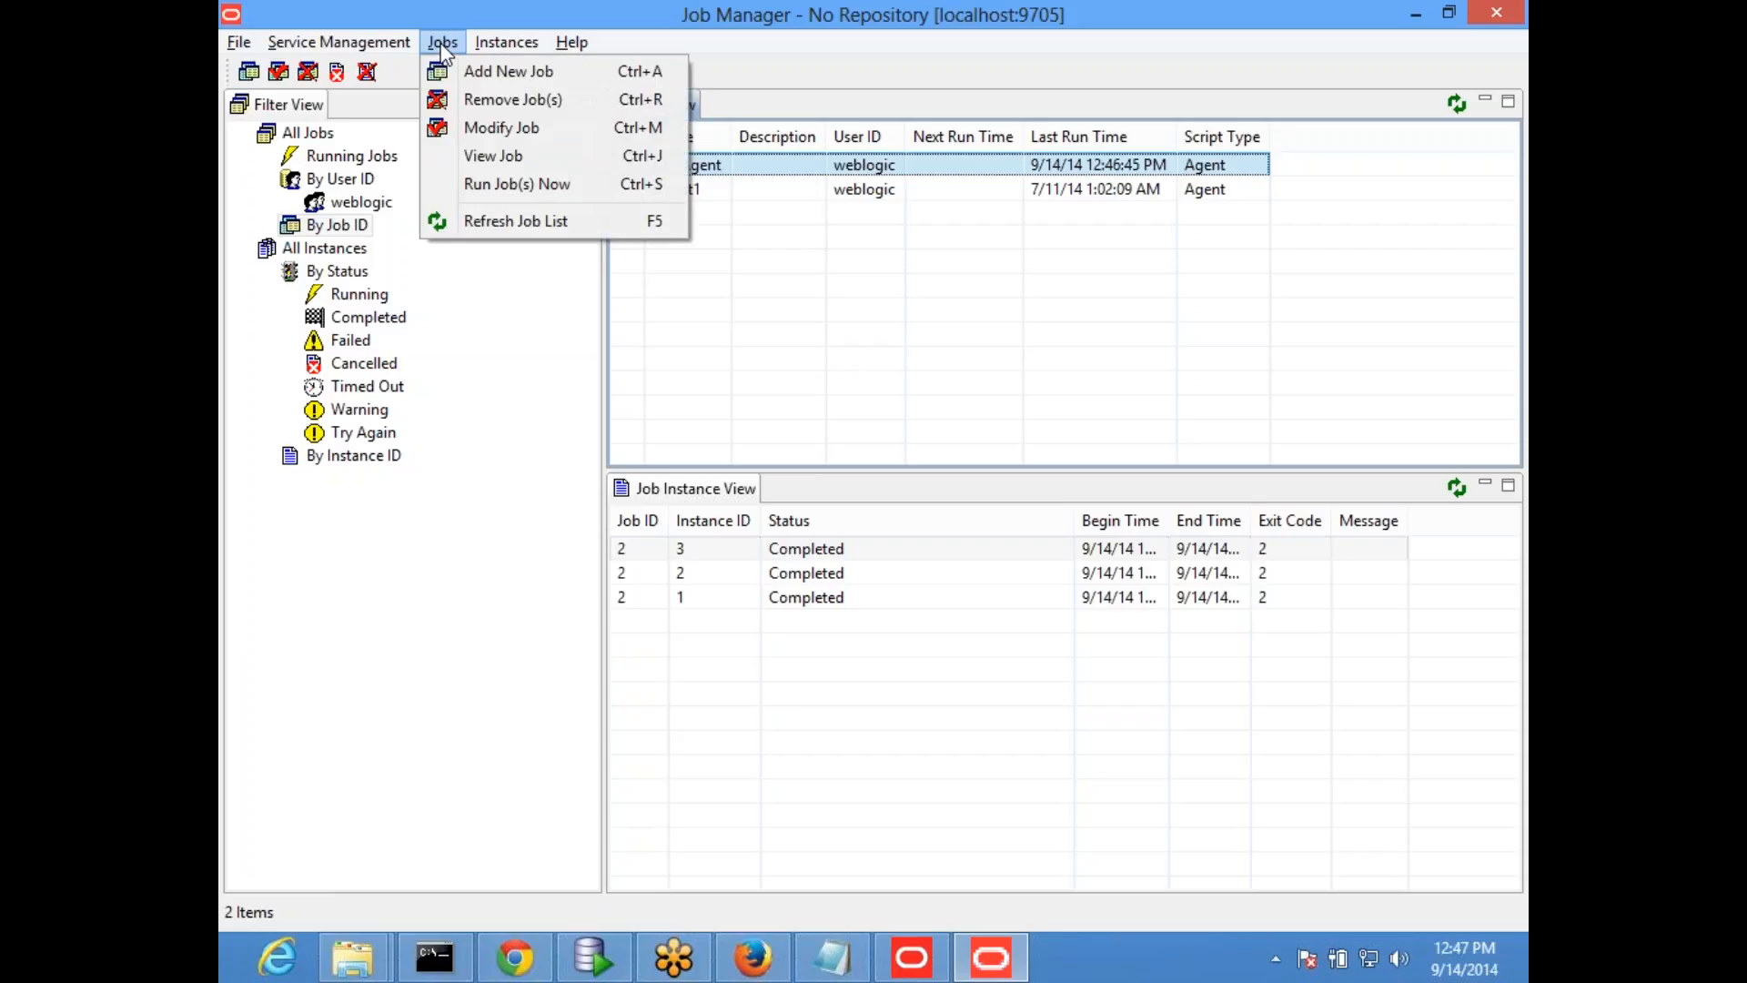
{"action": "left_click", "coordinate": [494, 73]}
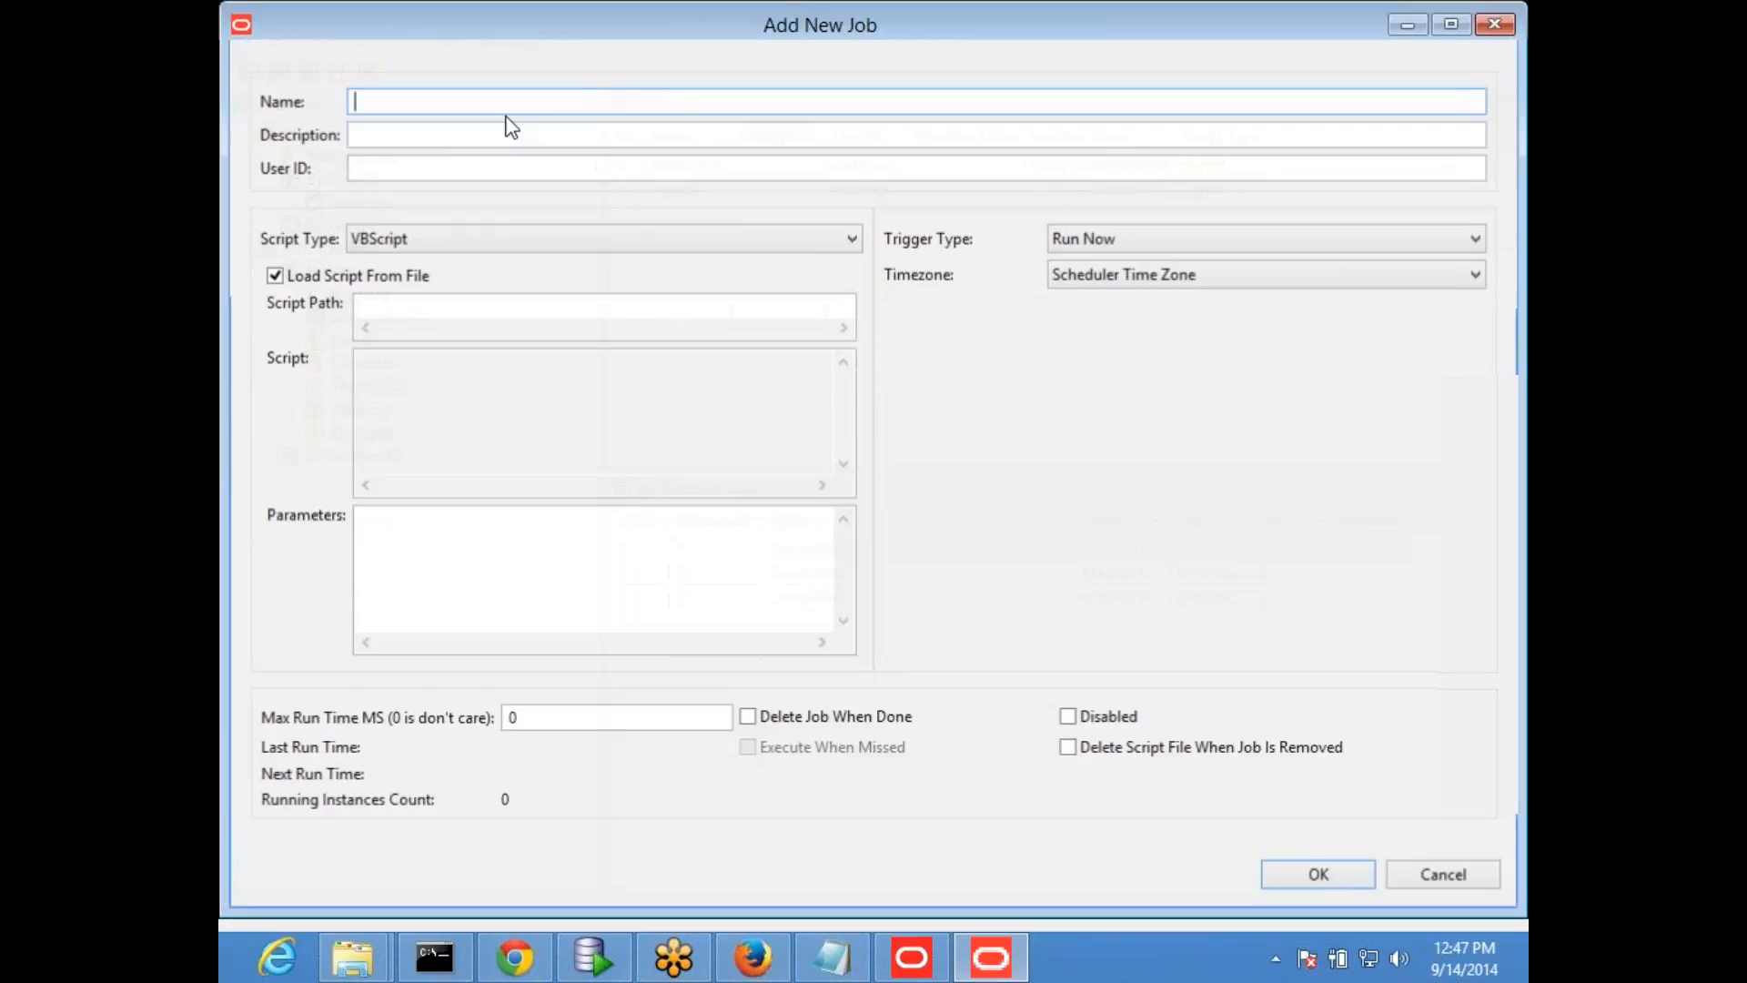
{"action": "left_click", "coordinate": [1447, 25]}
{"action": "left_click", "coordinate": [1442, 16]}
{"action": "left_click_drag", "start_coordinate": [527, 28], "coordinate": [672, 142]}
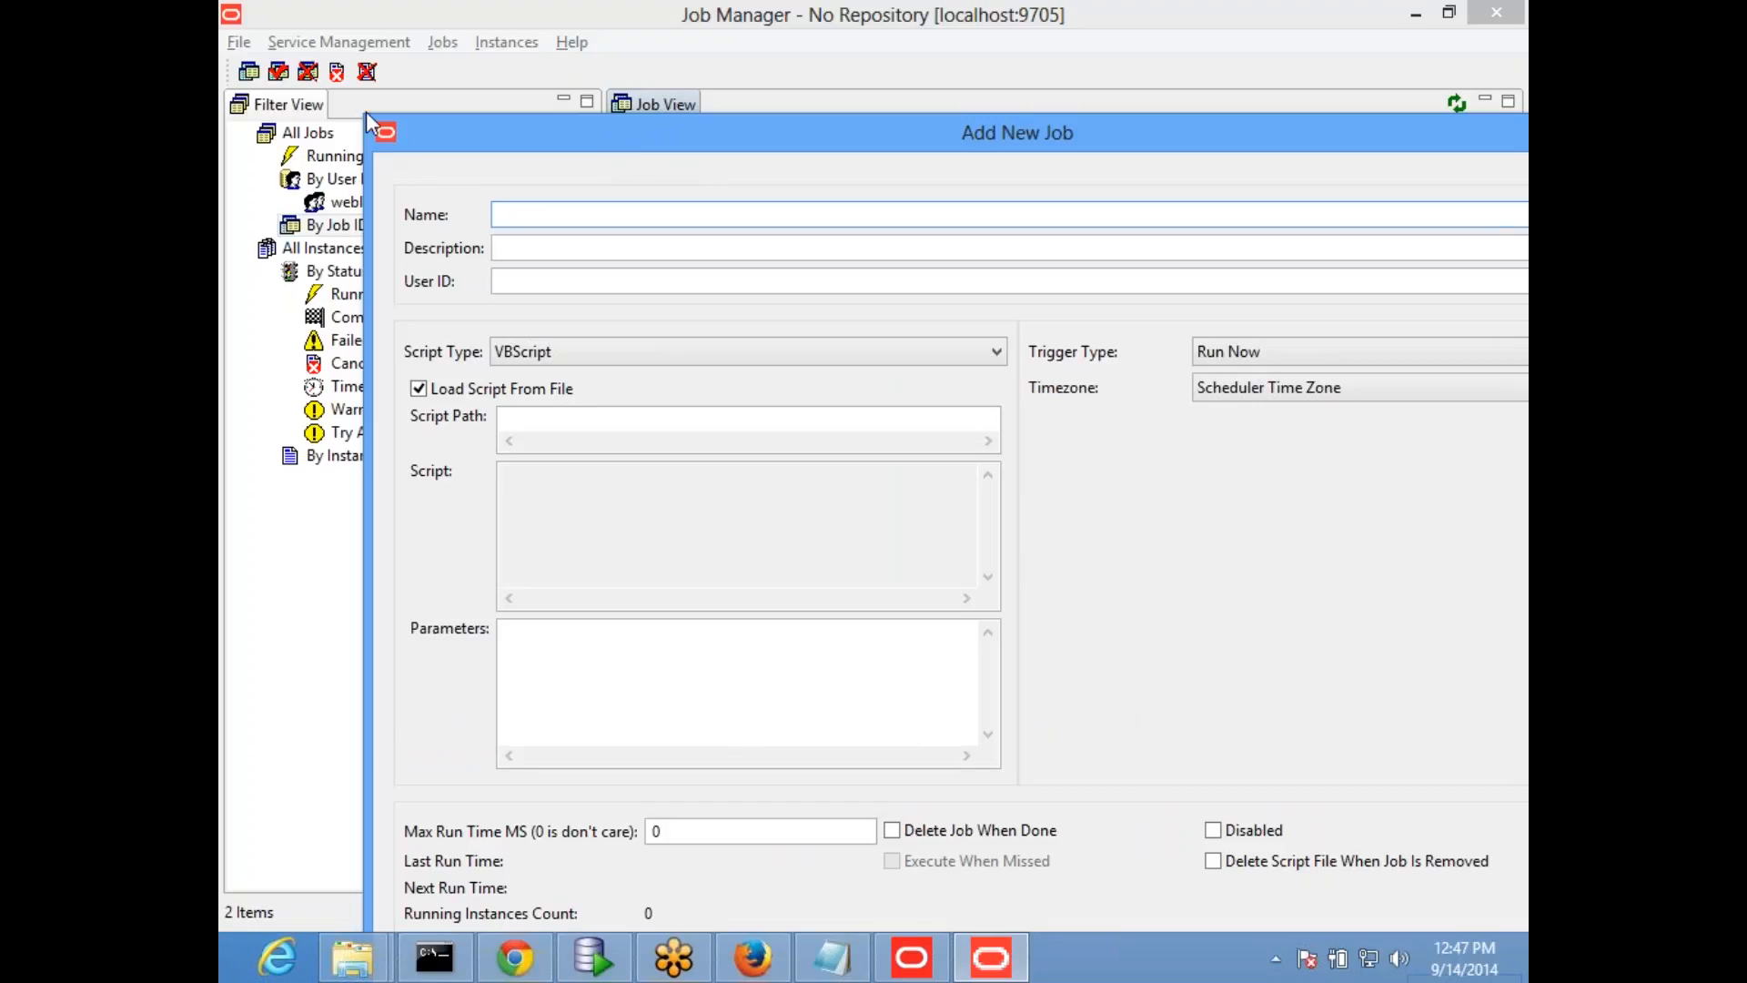
{"action": "left_click_drag", "start_coordinate": [391, 132], "coordinate": [460, 80]}
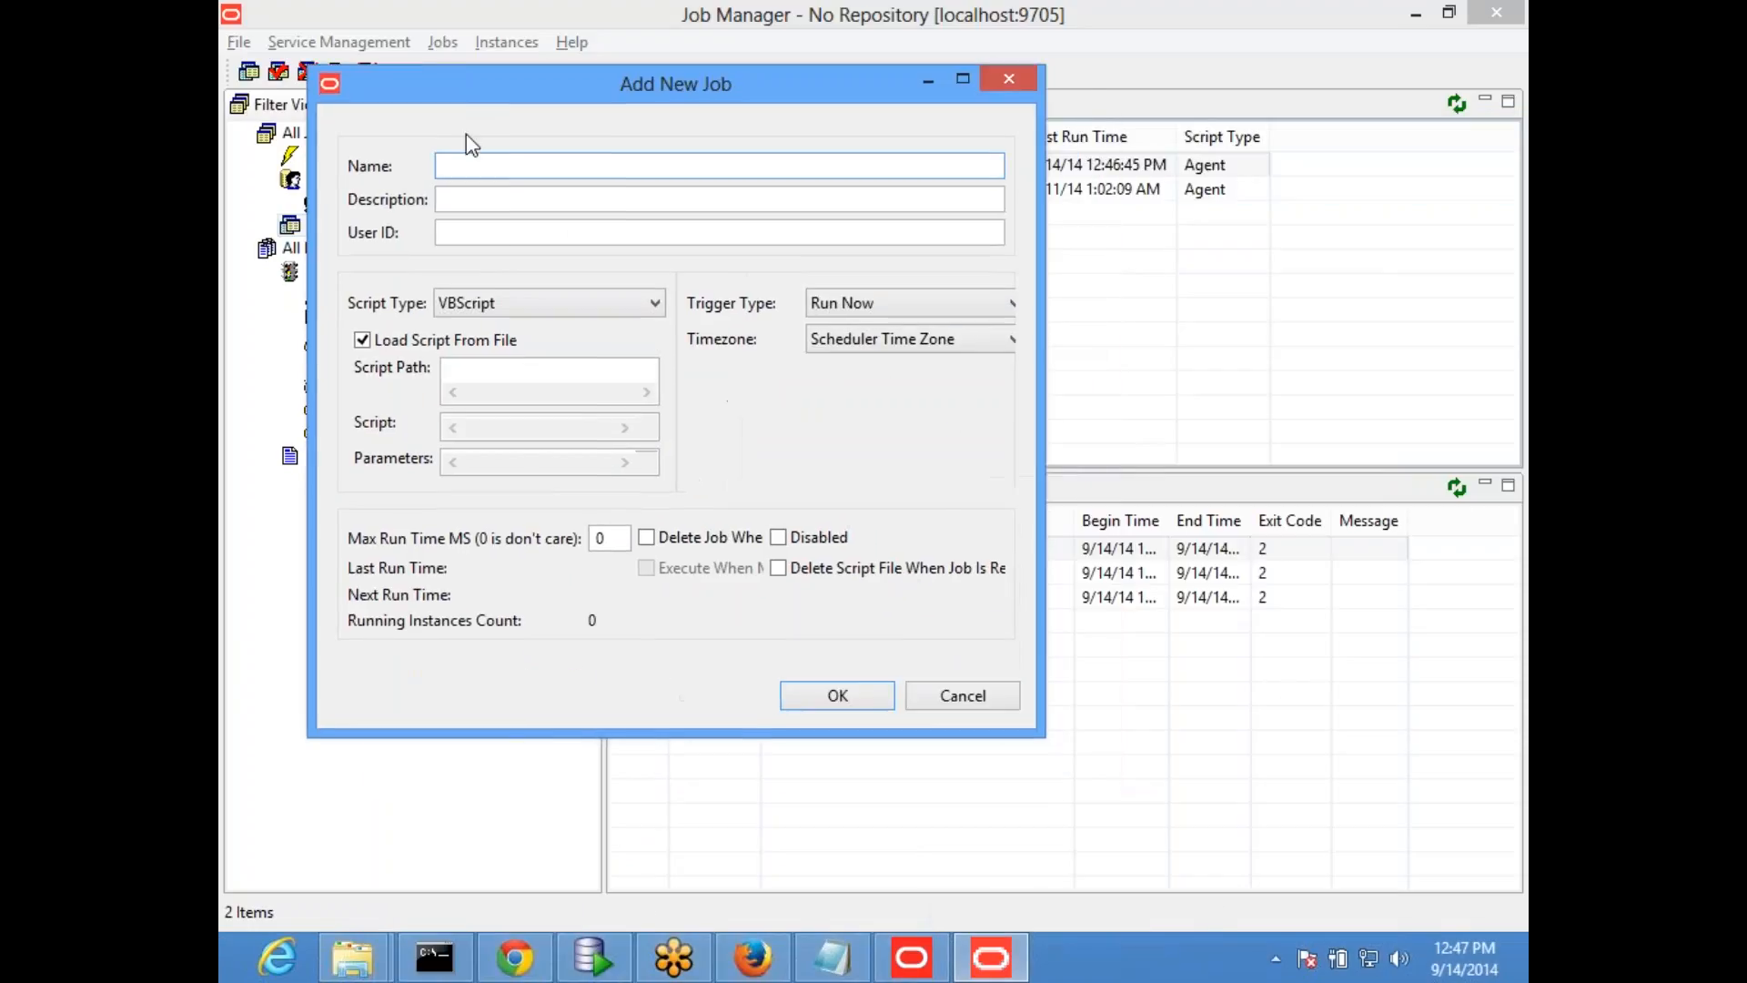
{"action": "type", "text": "test"}
{"action": "left_click", "coordinate": [477, 233]}
{"action": "type", "text": "weblogic"}
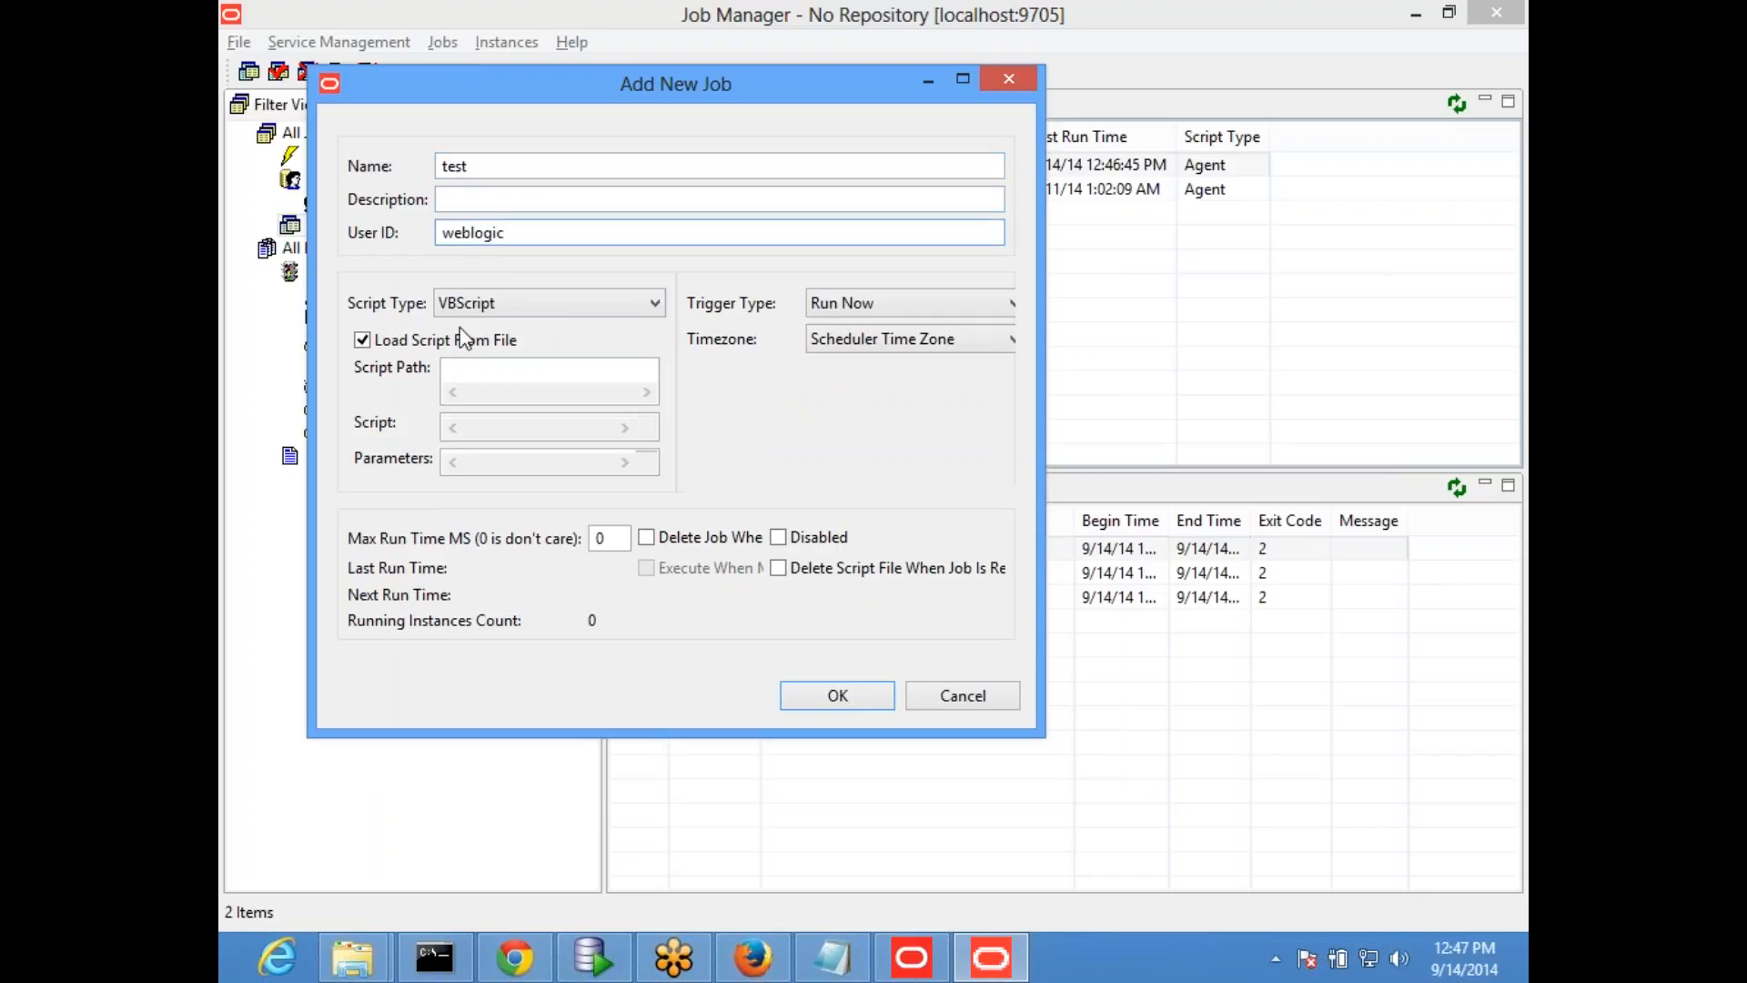
- Review the script types for the new job, keeping VBScript first and switching to NQCmd
{"action": "left_click", "coordinate": [496, 307]}
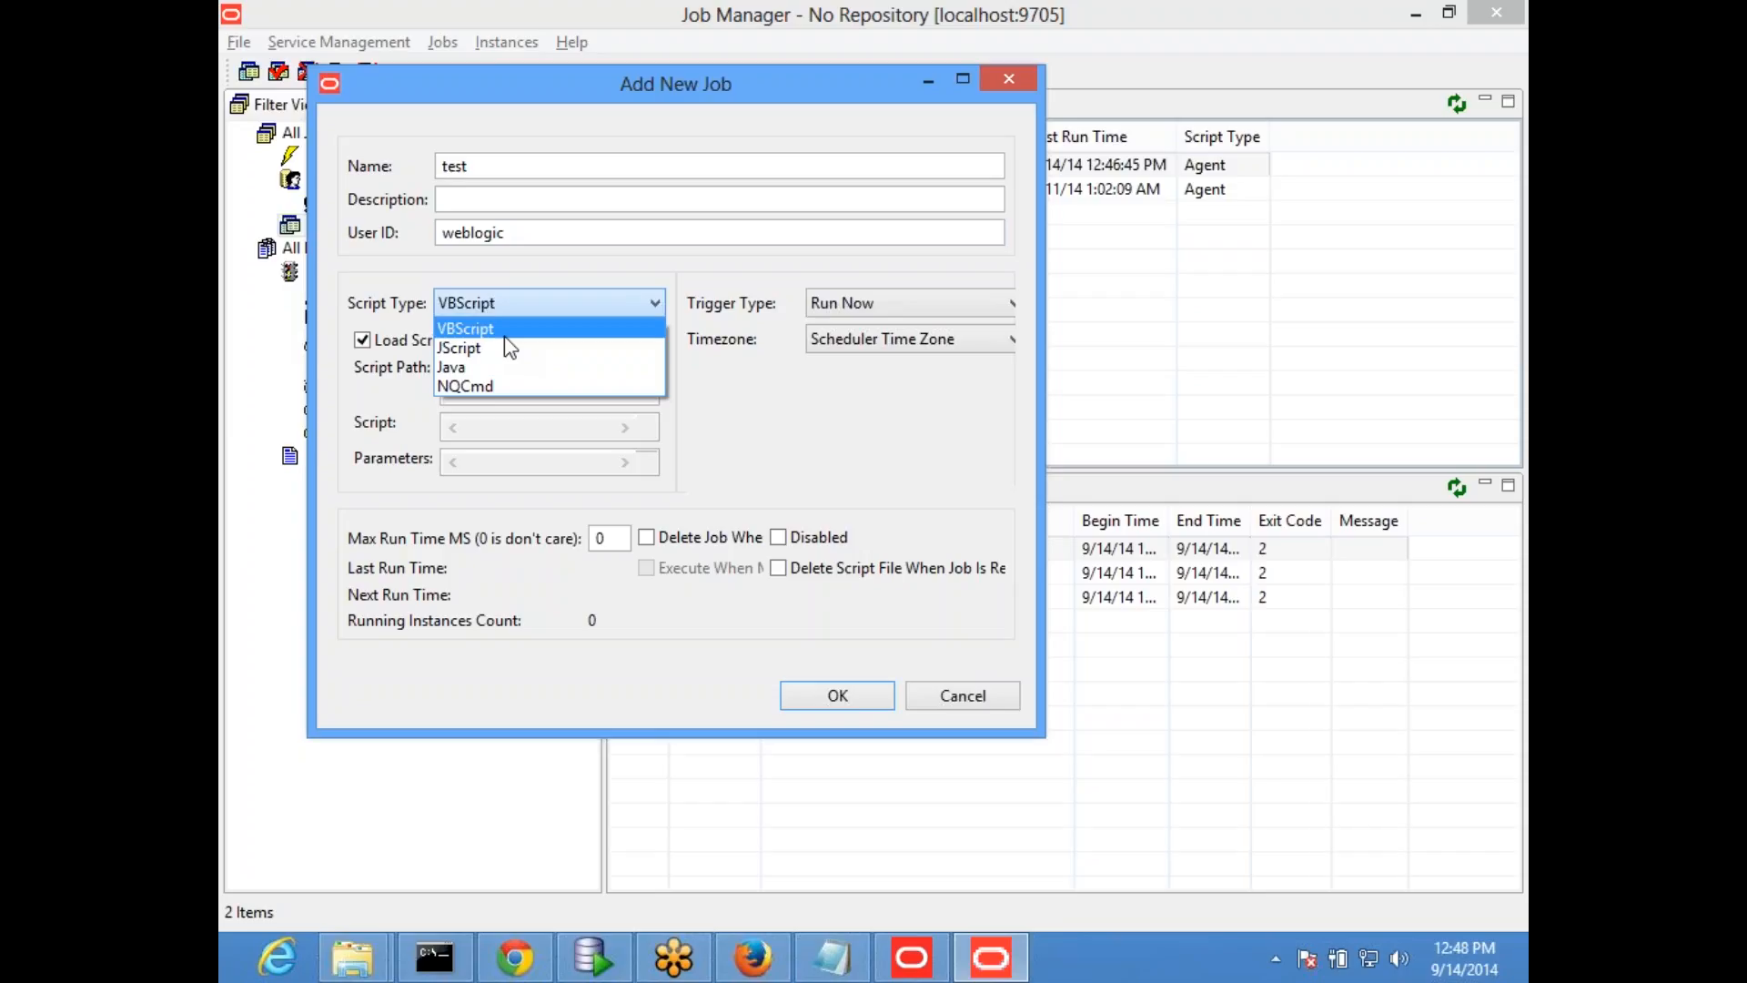
{"action": "left_click", "coordinate": [505, 336]}
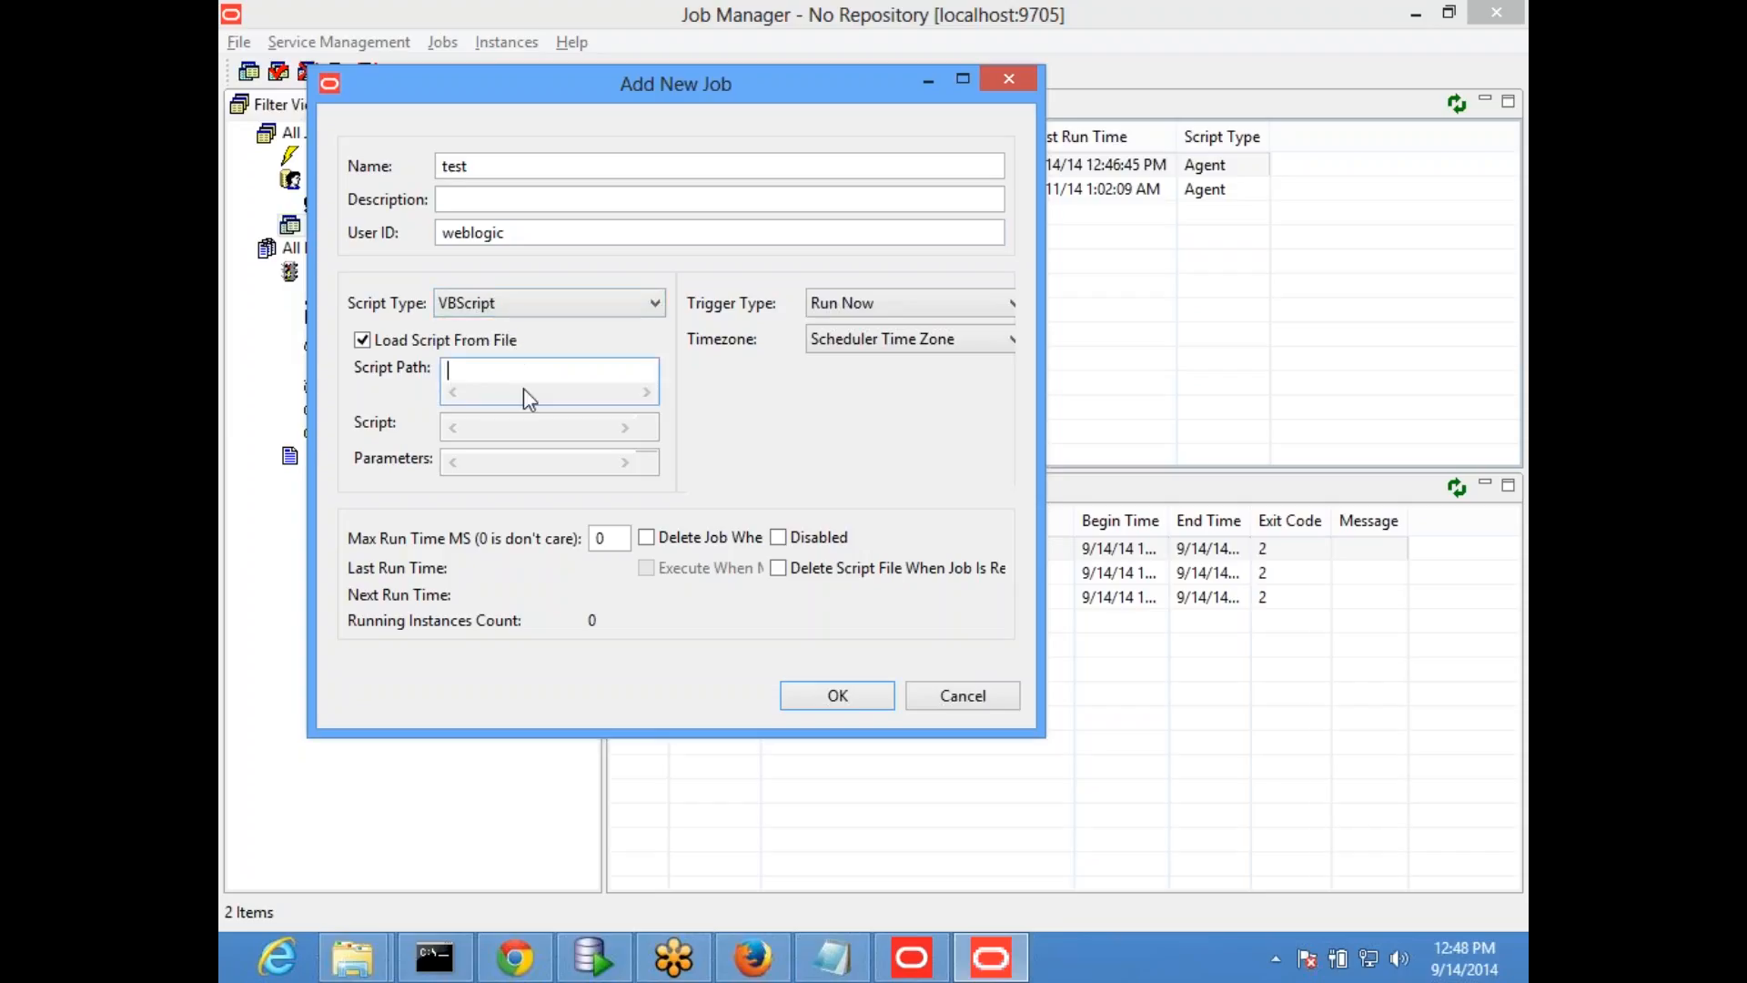
{"action": "left_click", "coordinate": [514, 303]}
{"action": "left_click", "coordinate": [504, 385]}
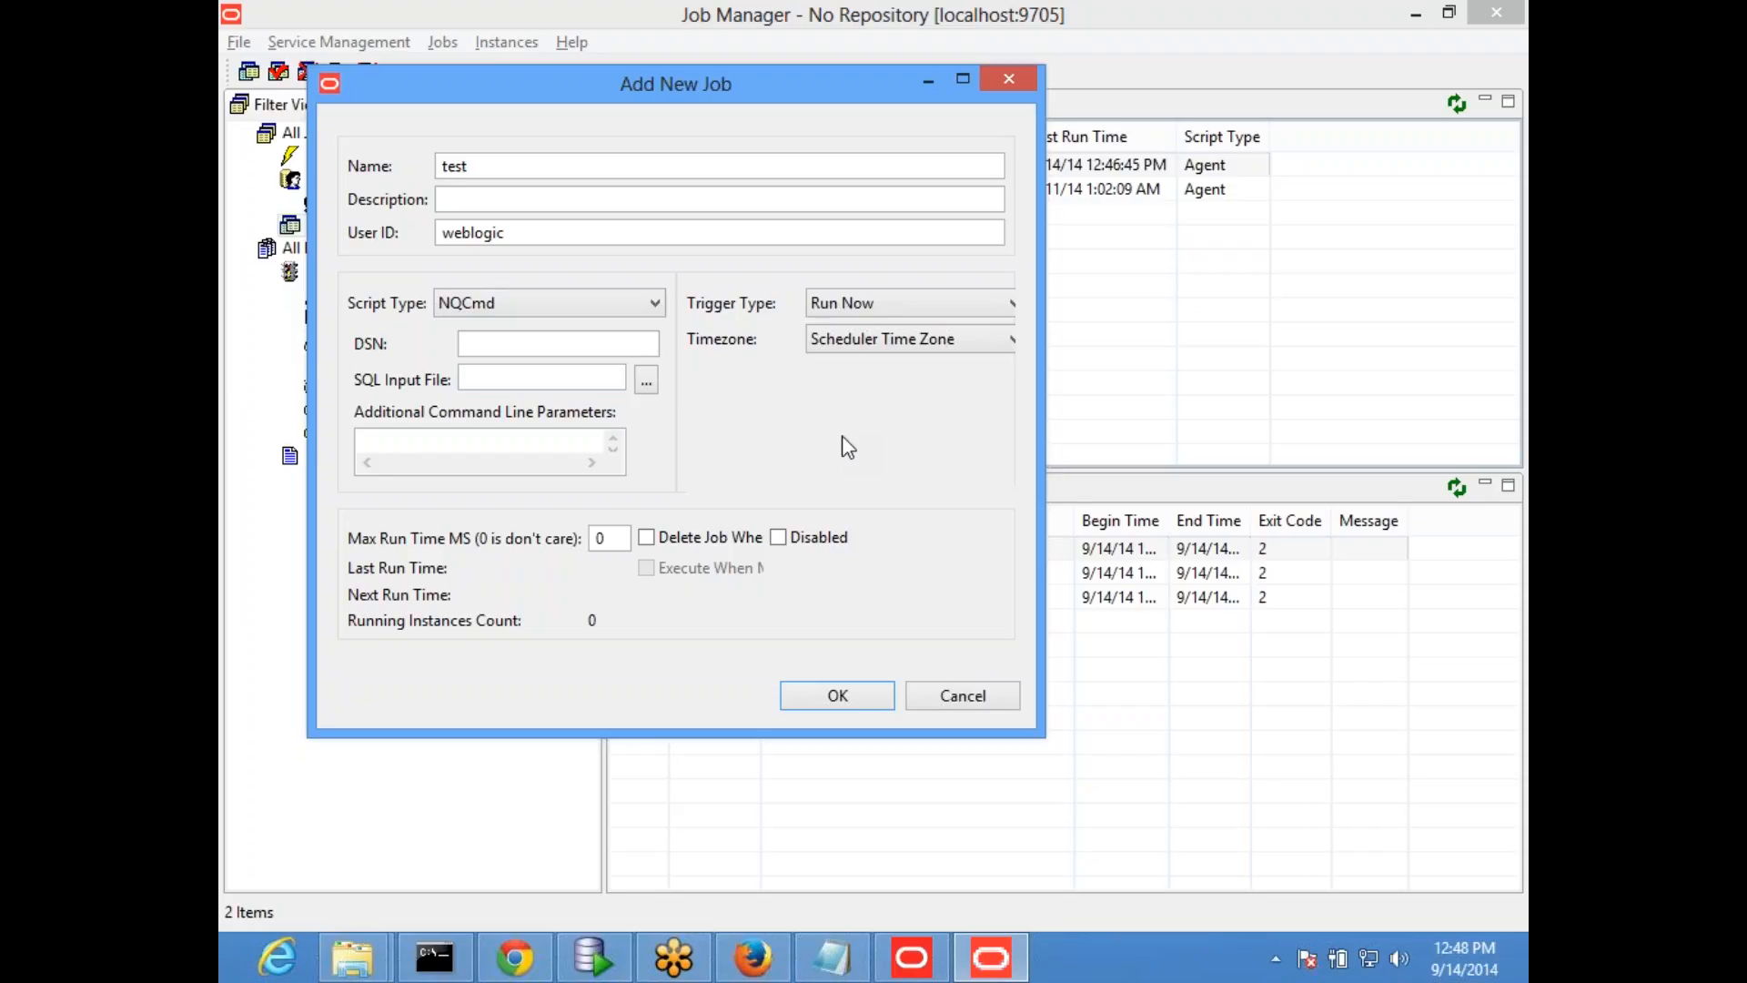
{"action": "left_click", "coordinate": [383, 439]}
- Try a Run Daily trigger for the new job, widen the dialog to inspect the start time, and cancel the job
{"action": "left_click", "coordinate": [948, 308]}
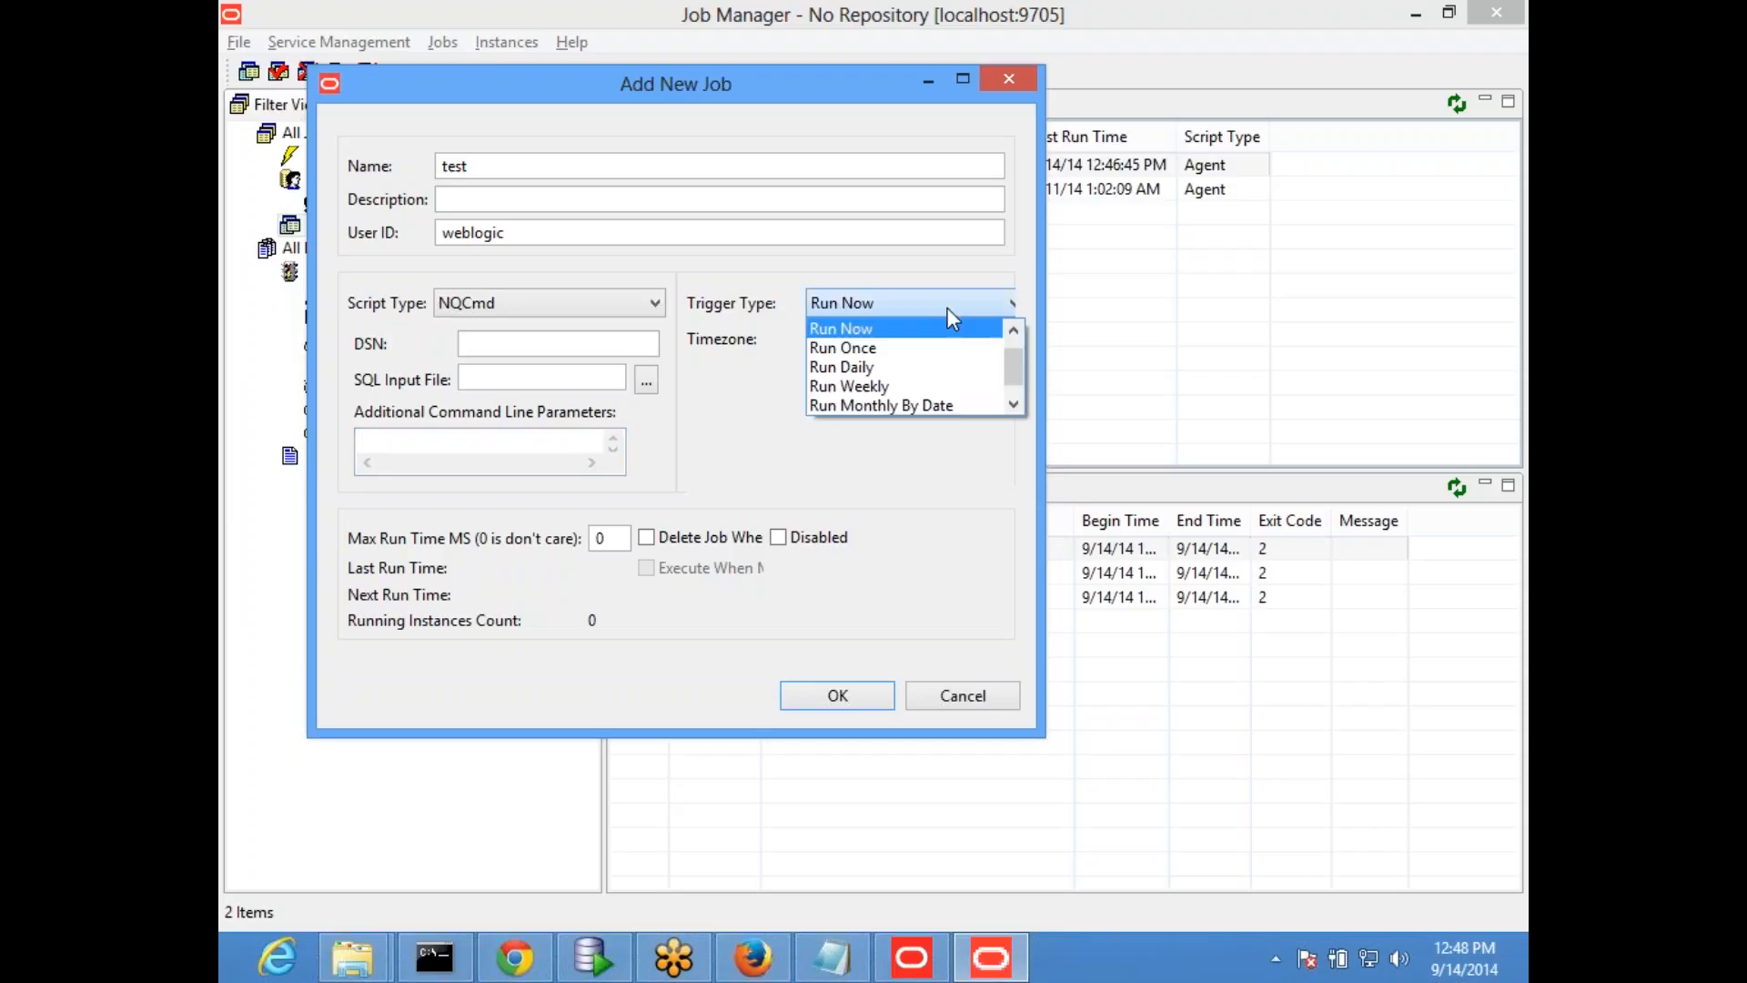
{"action": "left_click", "coordinate": [914, 371]}
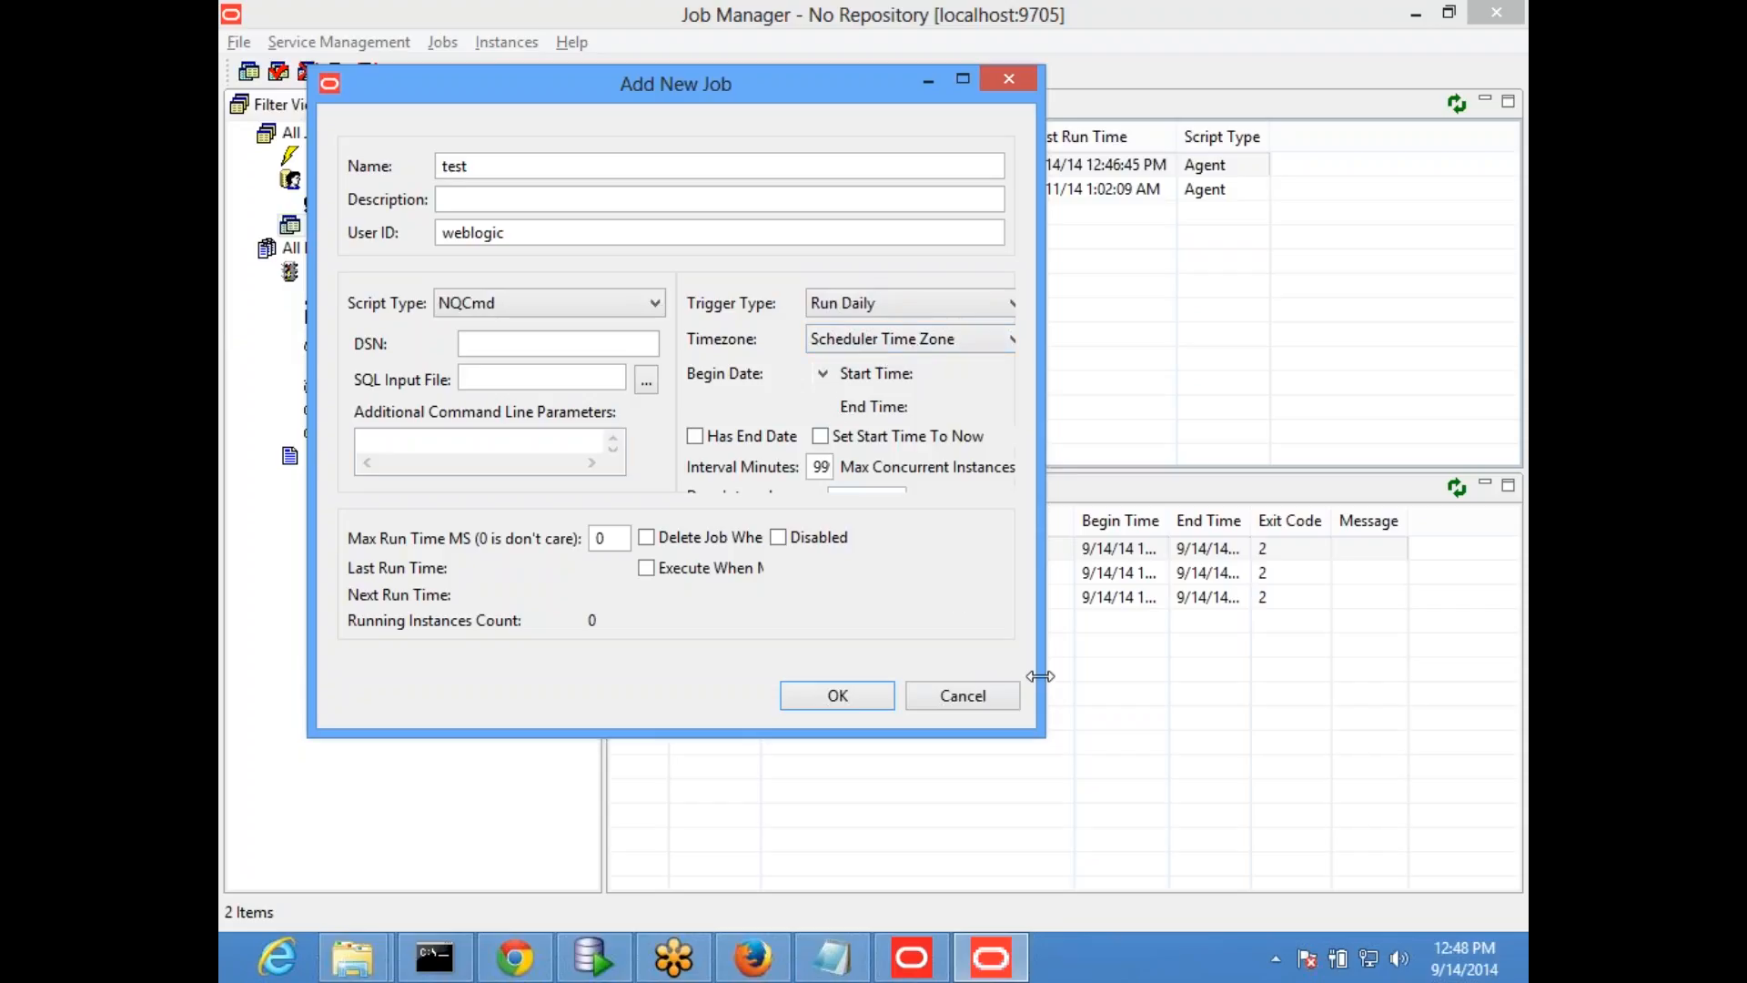
{"action": "left_click_drag", "start_coordinate": [1043, 669], "coordinate": [1420, 437]}
{"action": "left_click_drag", "start_coordinate": [1345, 366], "coordinate": [1223, 374]}
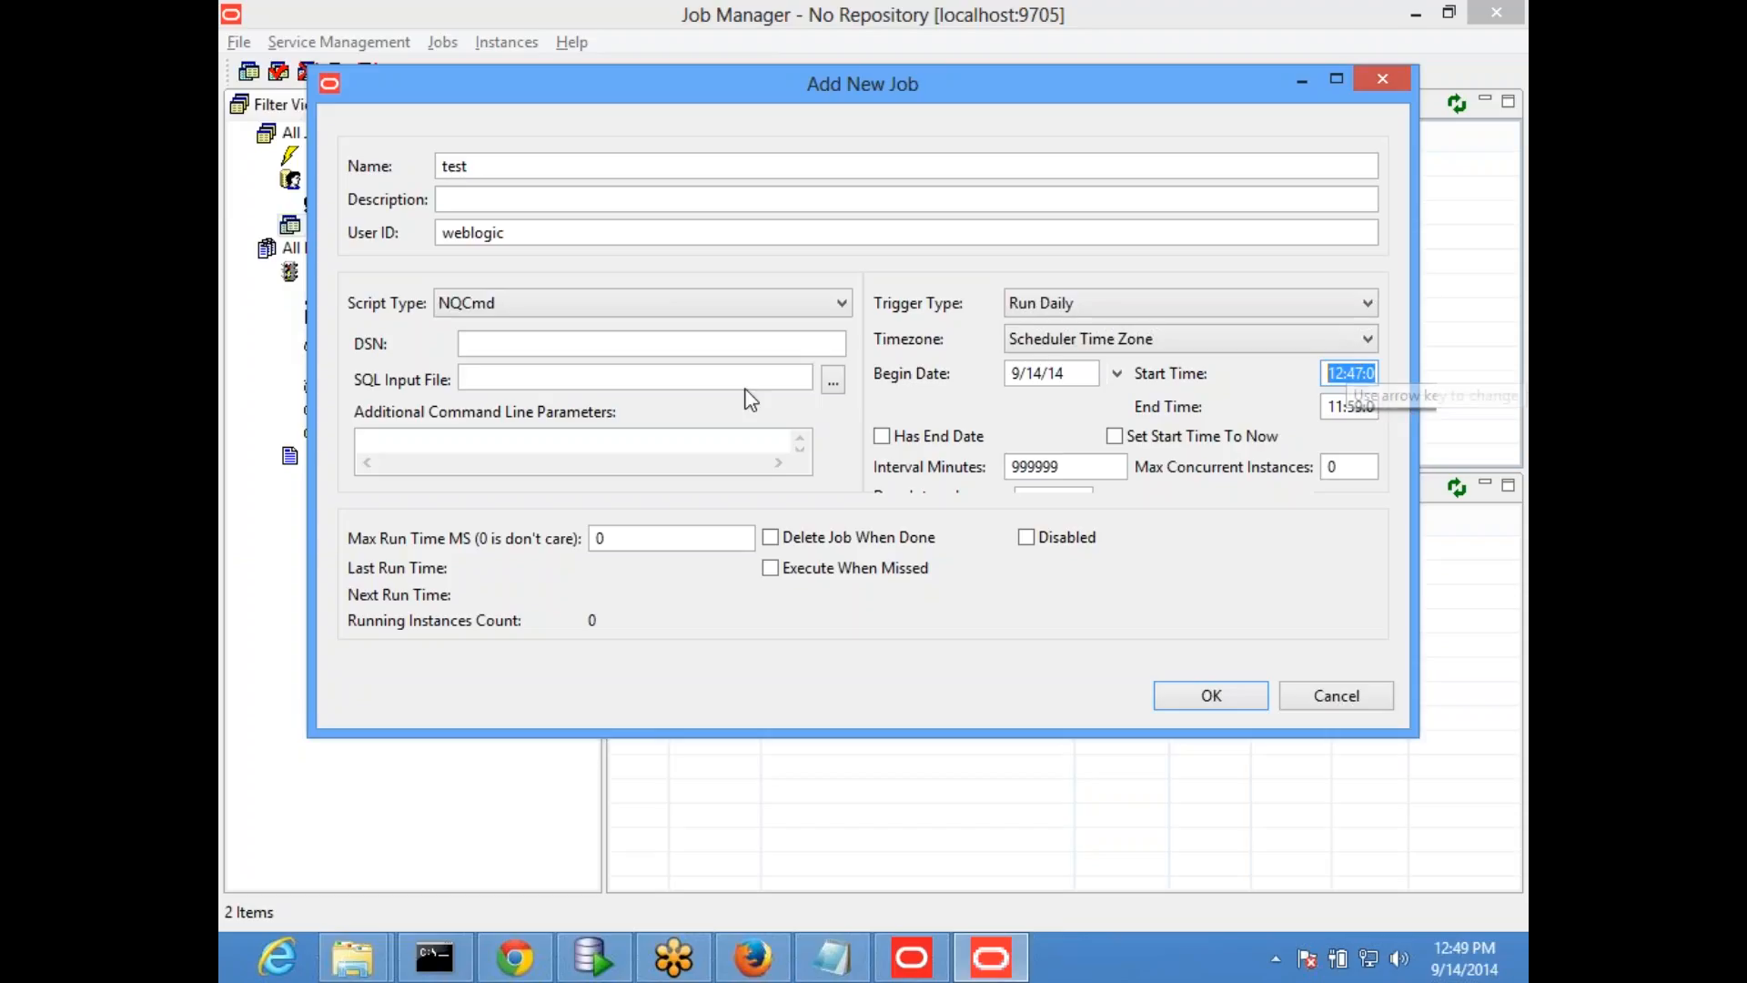
{"action": "left_click", "coordinate": [1330, 695]}
- Select the FirstAgent job in the job list and close Job Manager
{"action": "left_click", "coordinate": [785, 190]}
{"action": "left_click", "coordinate": [785, 165]}
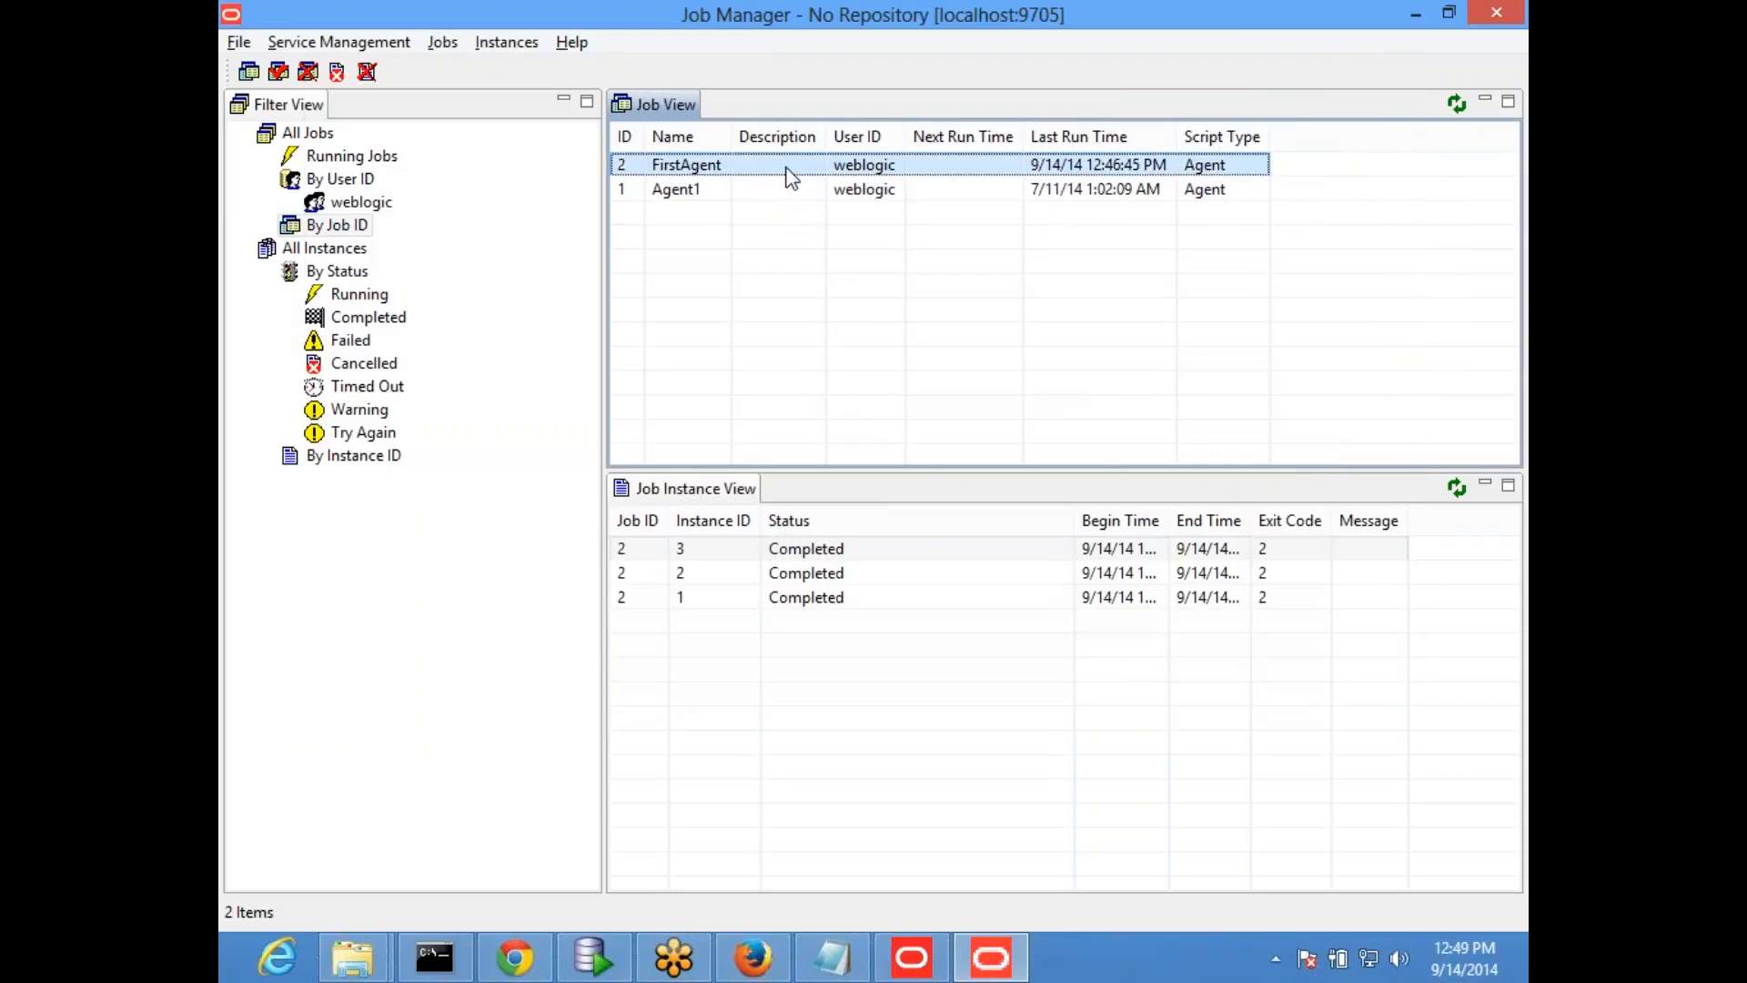
{"action": "left_click", "coordinate": [1499, 18]}
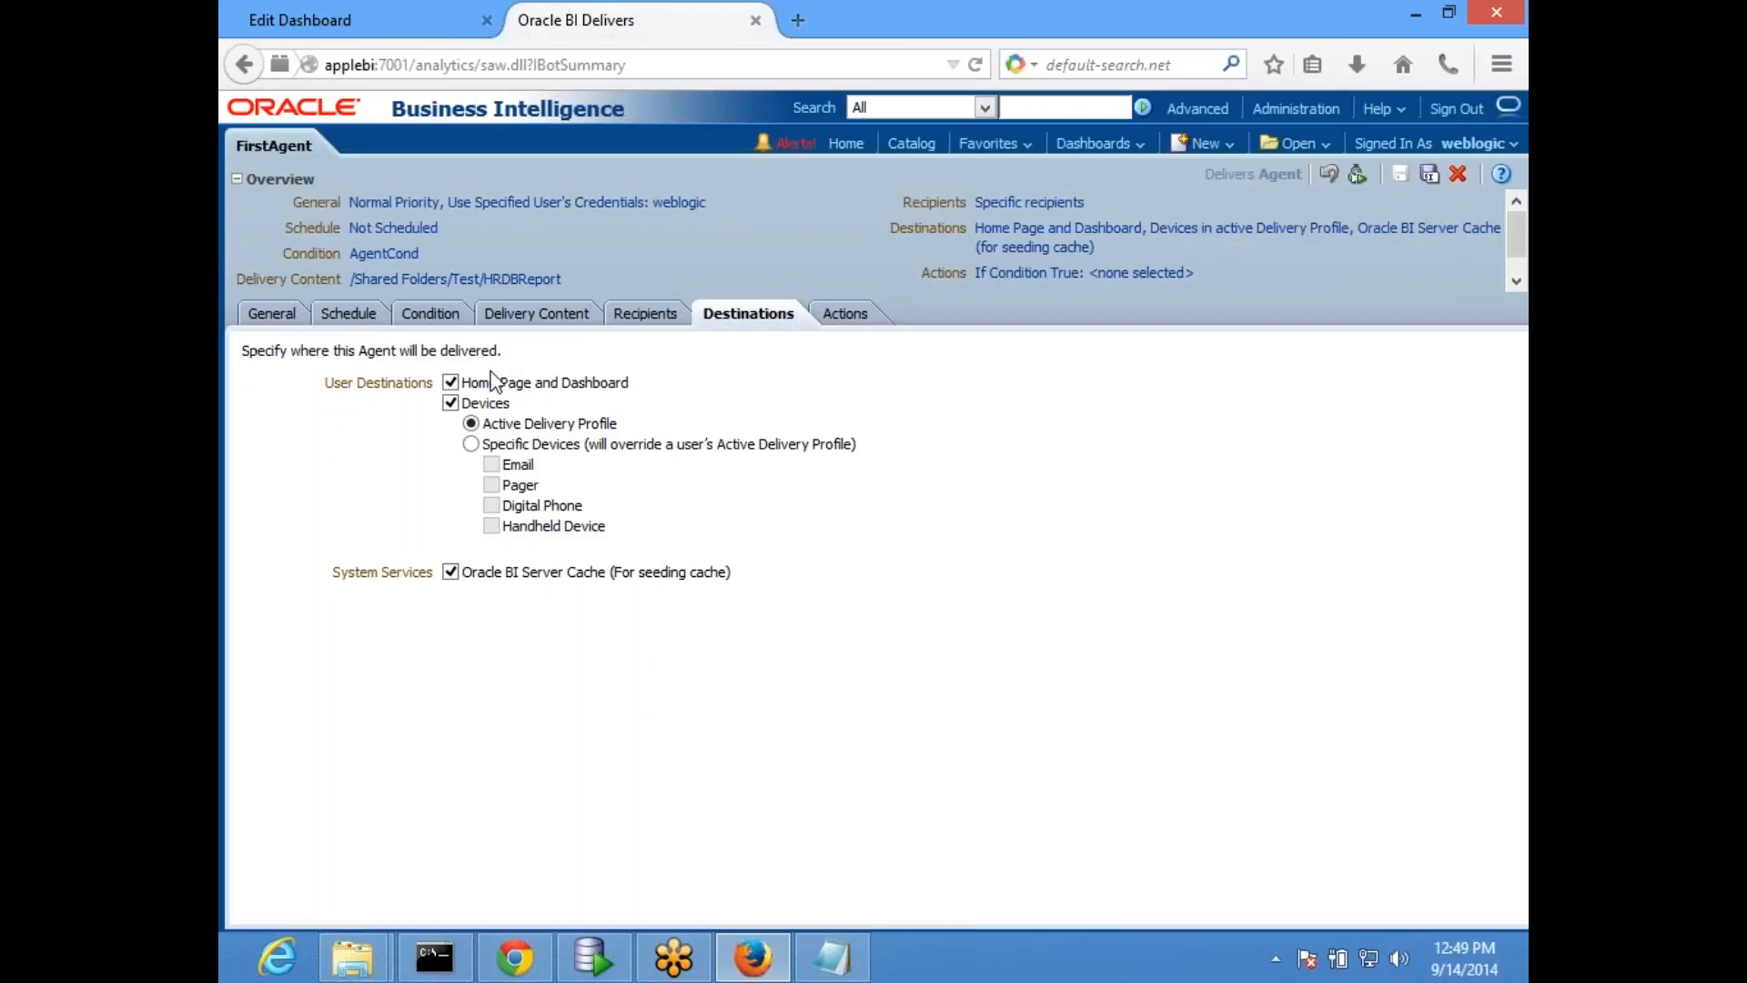
- Set FirstAgent to run as Recipient in its general settings
{"action": "left_click", "coordinate": [264, 315]}
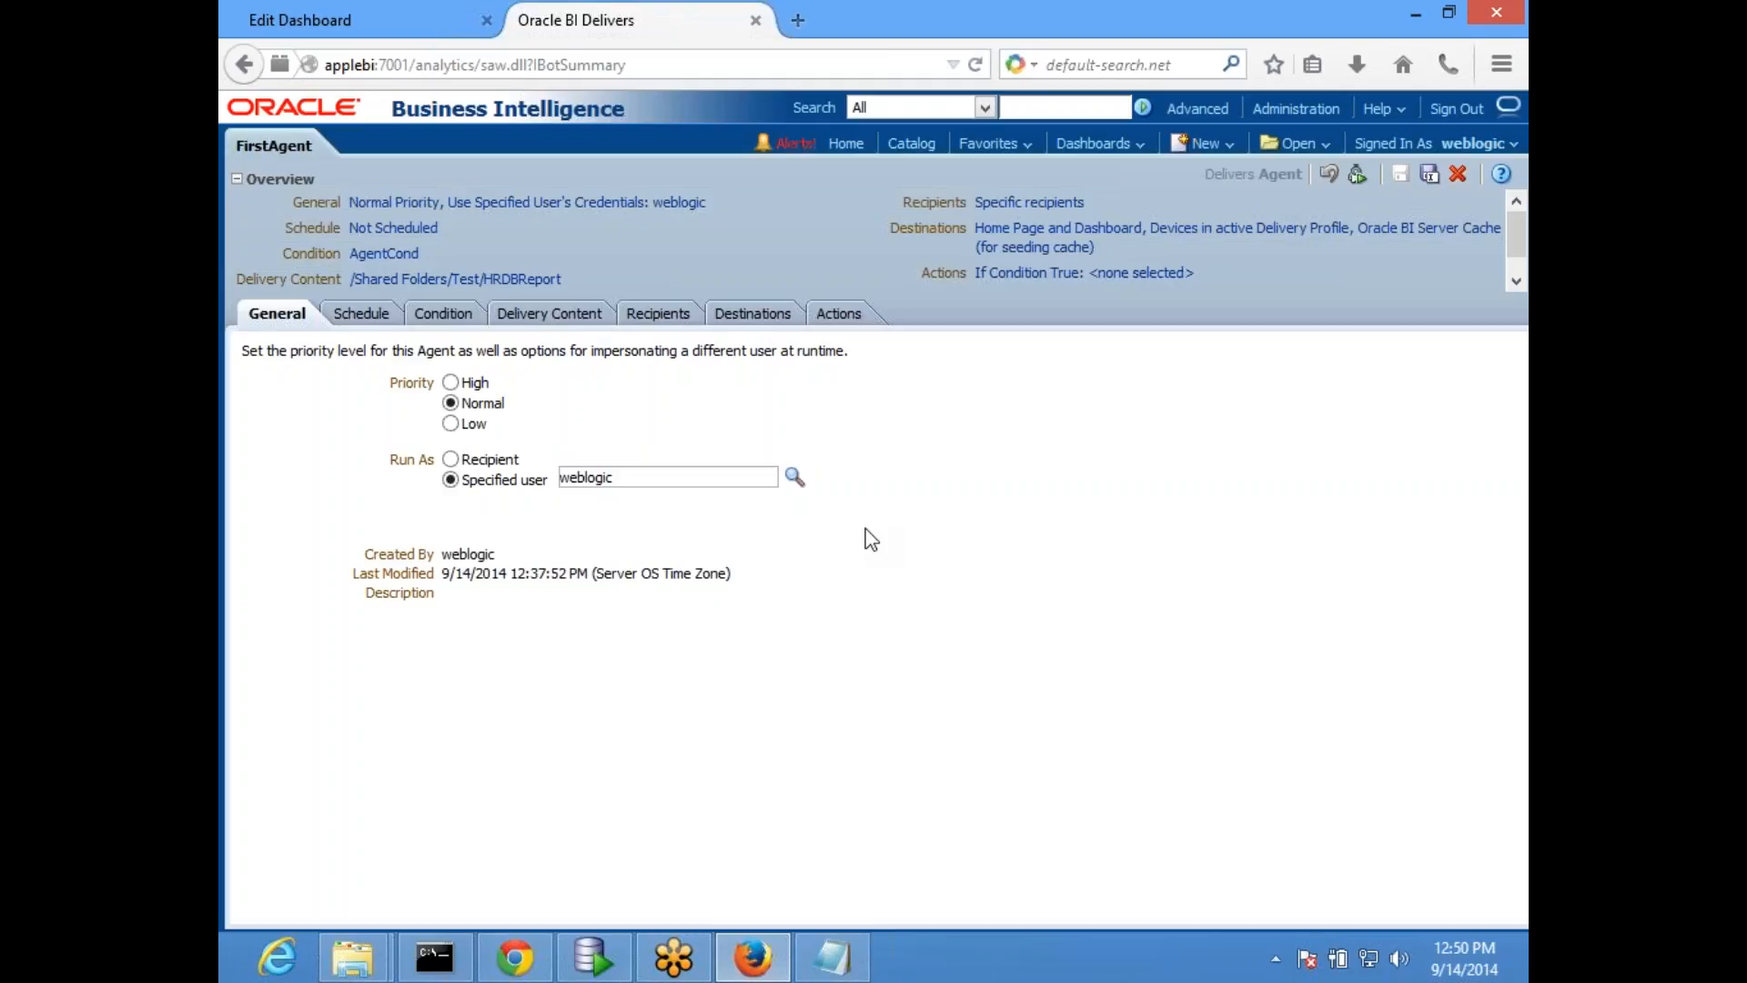
{"action": "left_click", "coordinate": [490, 458]}
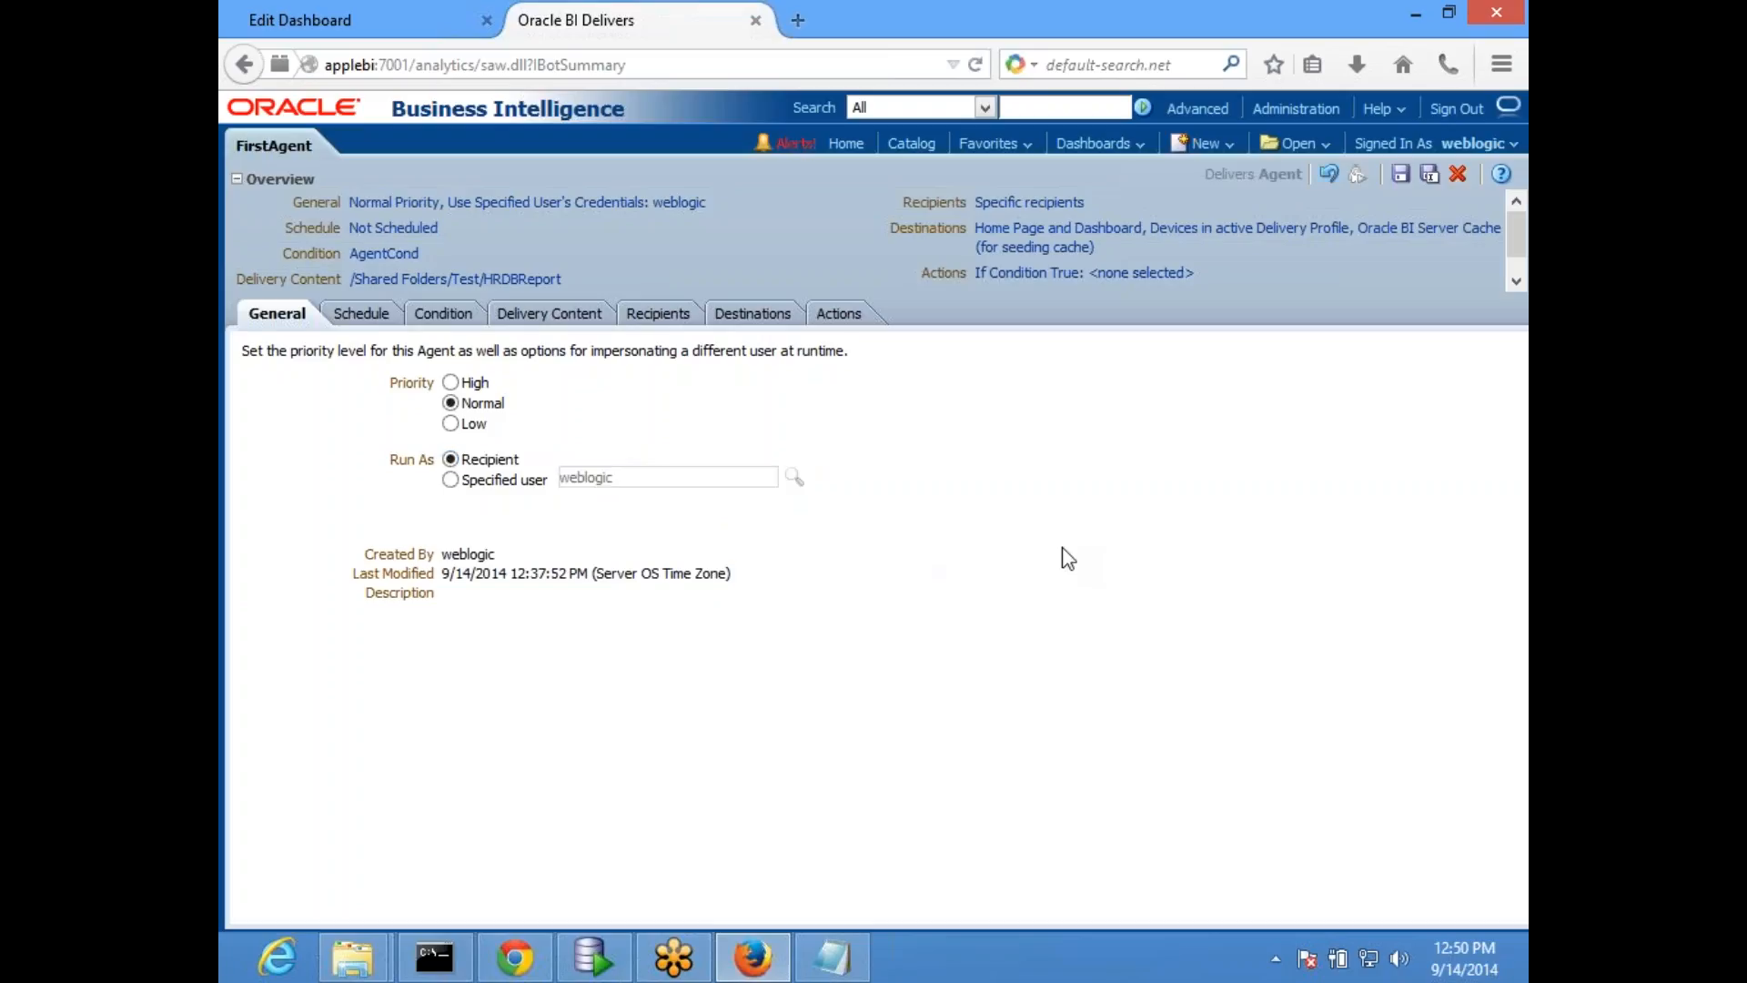
{"action": "left_click", "coordinate": [452, 480]}
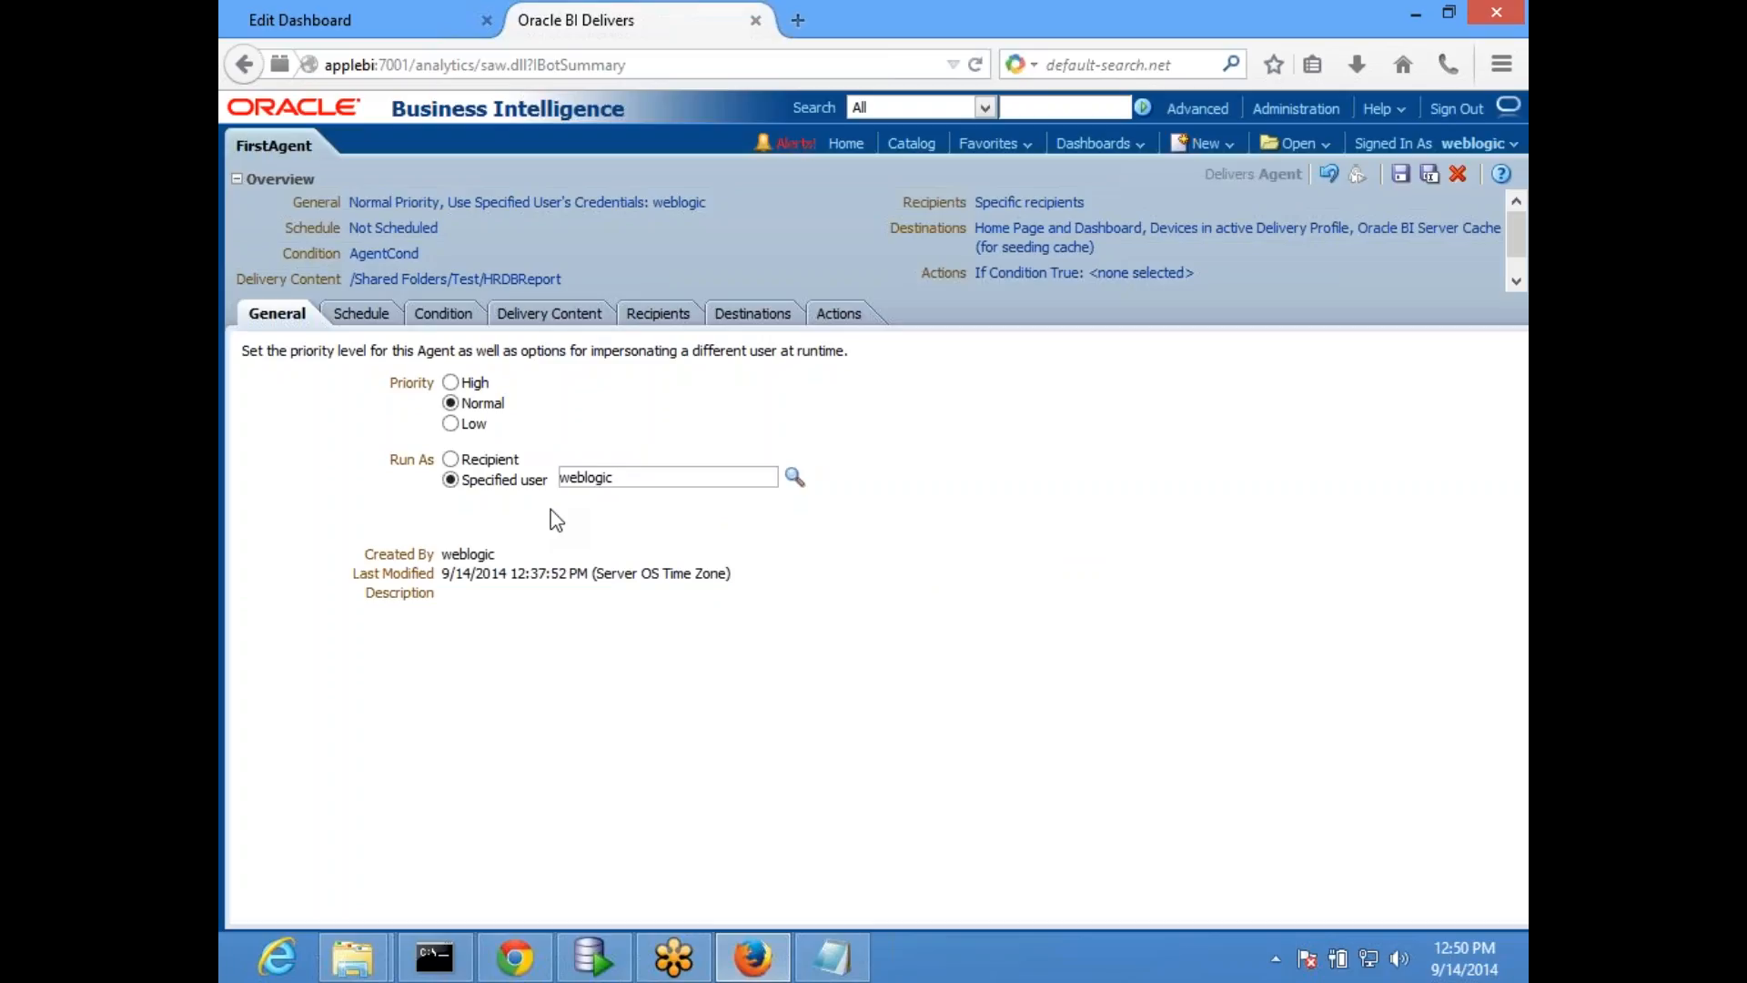
{"action": "left_click", "coordinate": [466, 458]}
- Review FirstAgent's recipients, schedule and general settings
{"action": "left_click", "coordinate": [659, 314]}
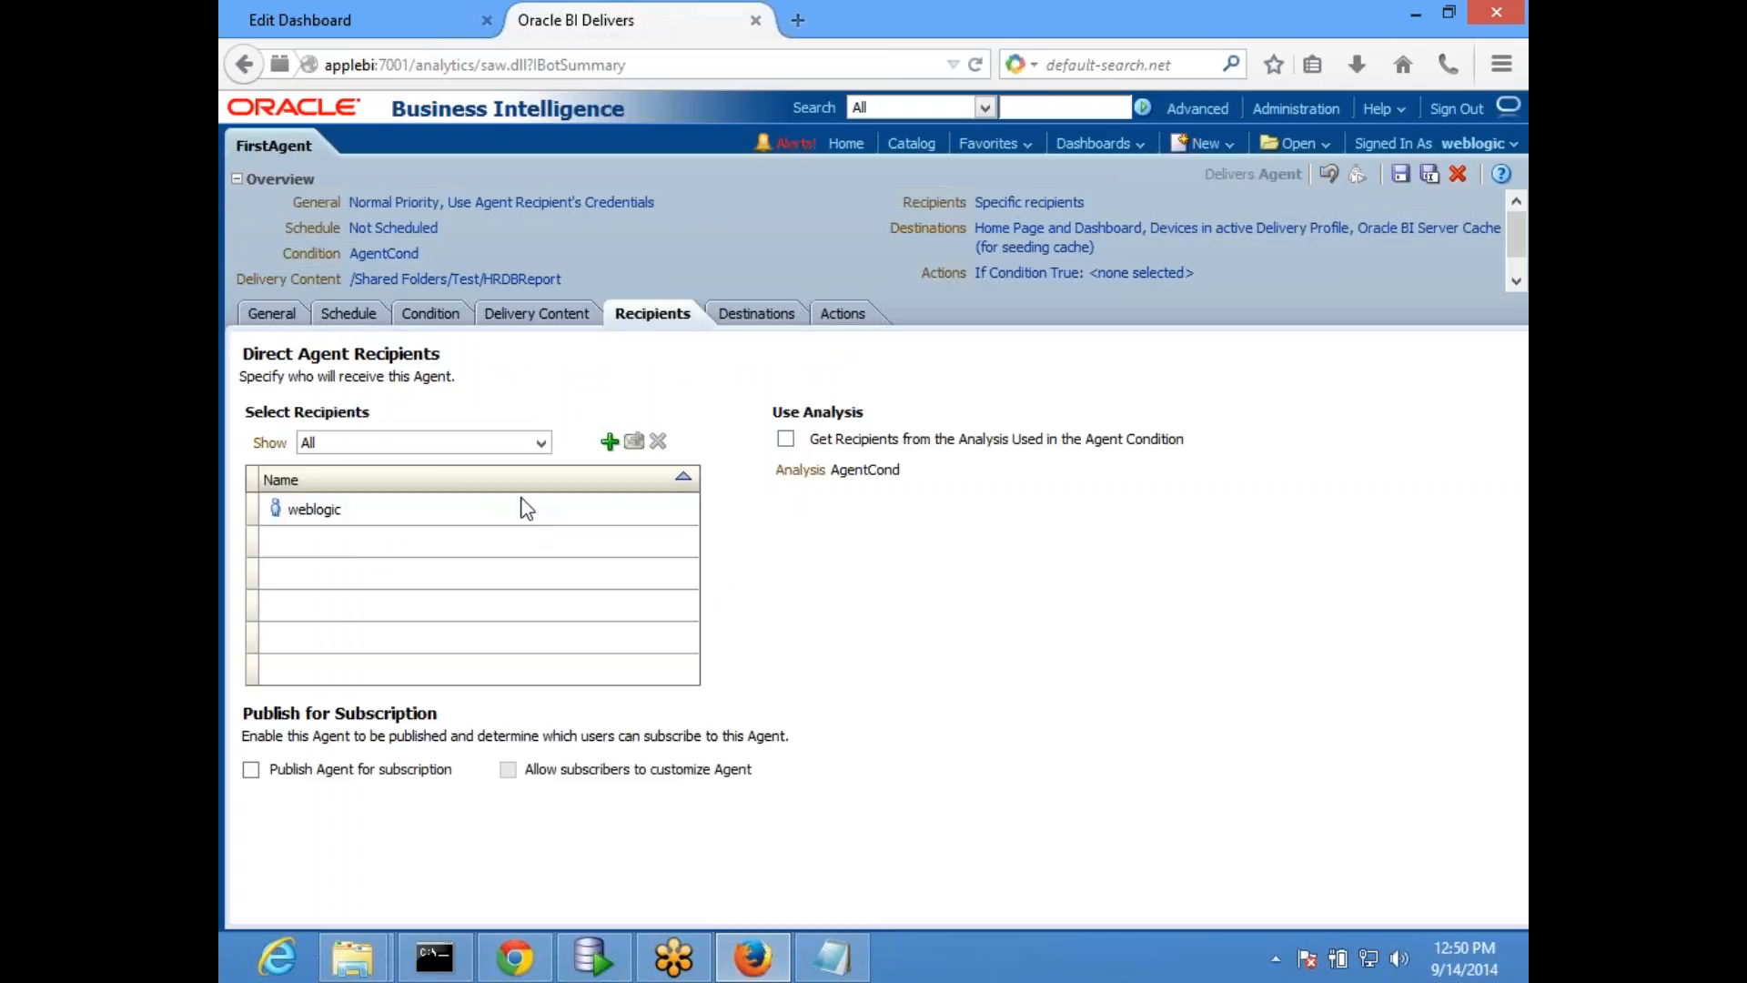
{"action": "left_click", "coordinate": [345, 316]}
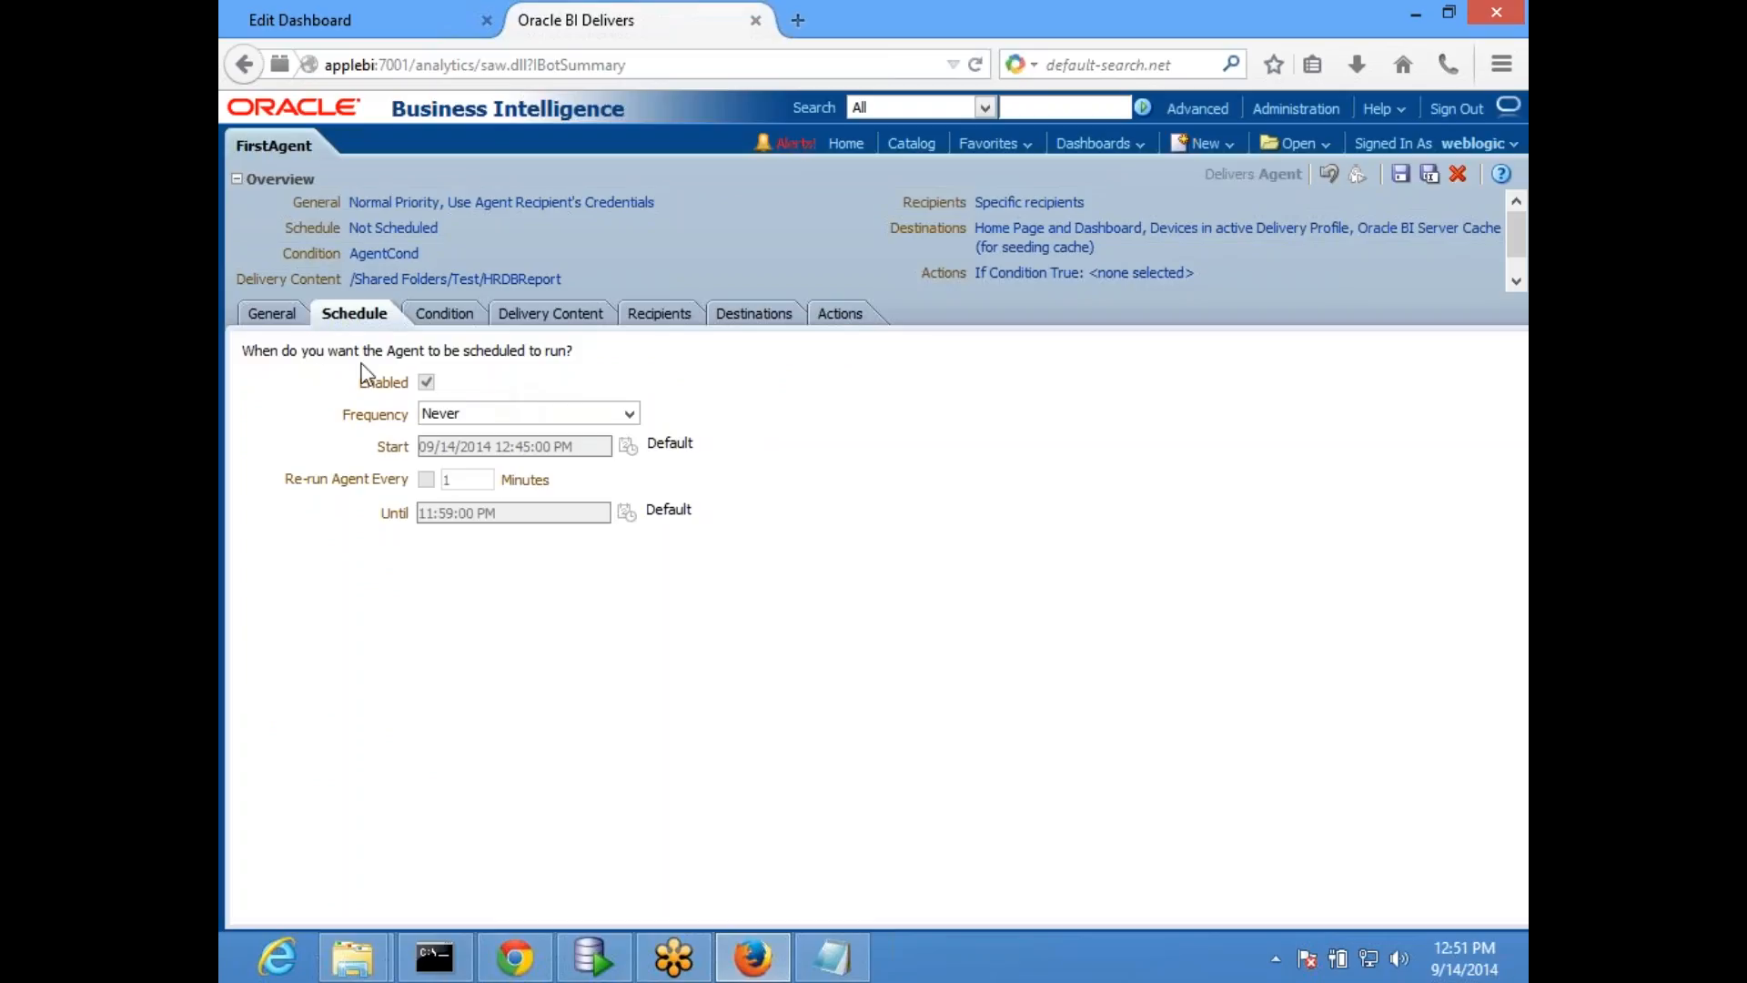
{"action": "left_click", "coordinate": [272, 317]}
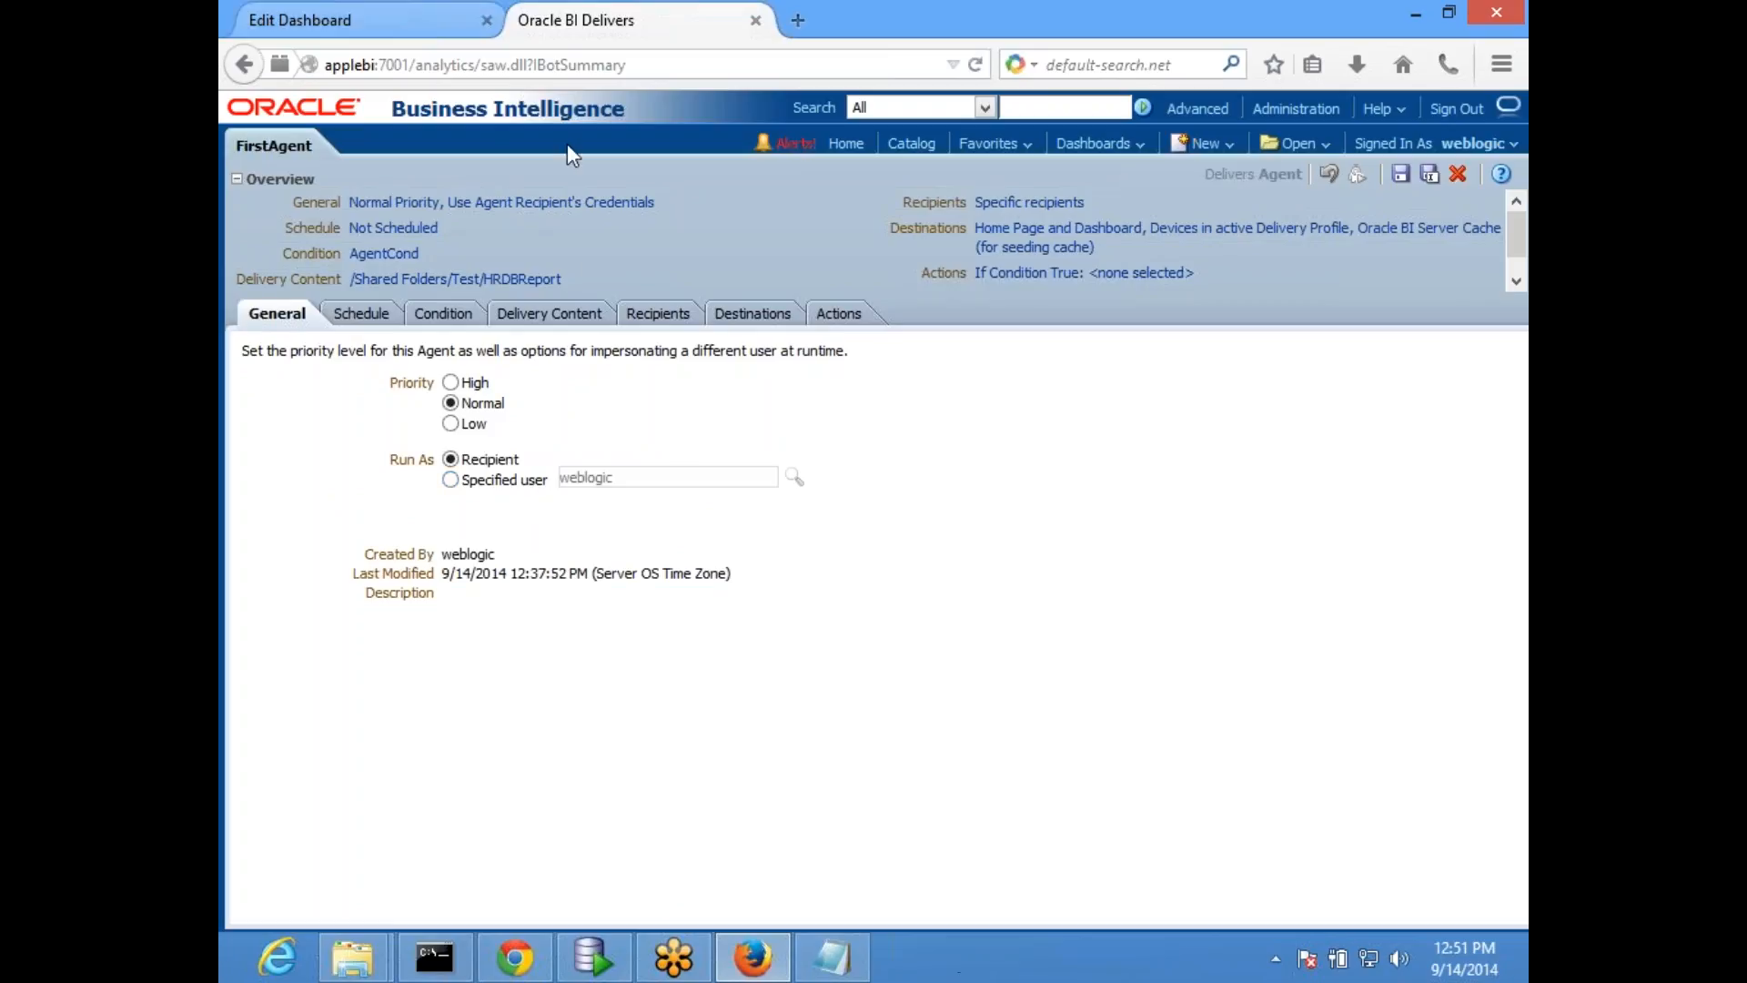
- Add an Invoke Agent action for Agent1 from My Folders, triggered when FirstAgent's condition is true or absent
{"action": "left_click", "coordinate": [833, 314]}
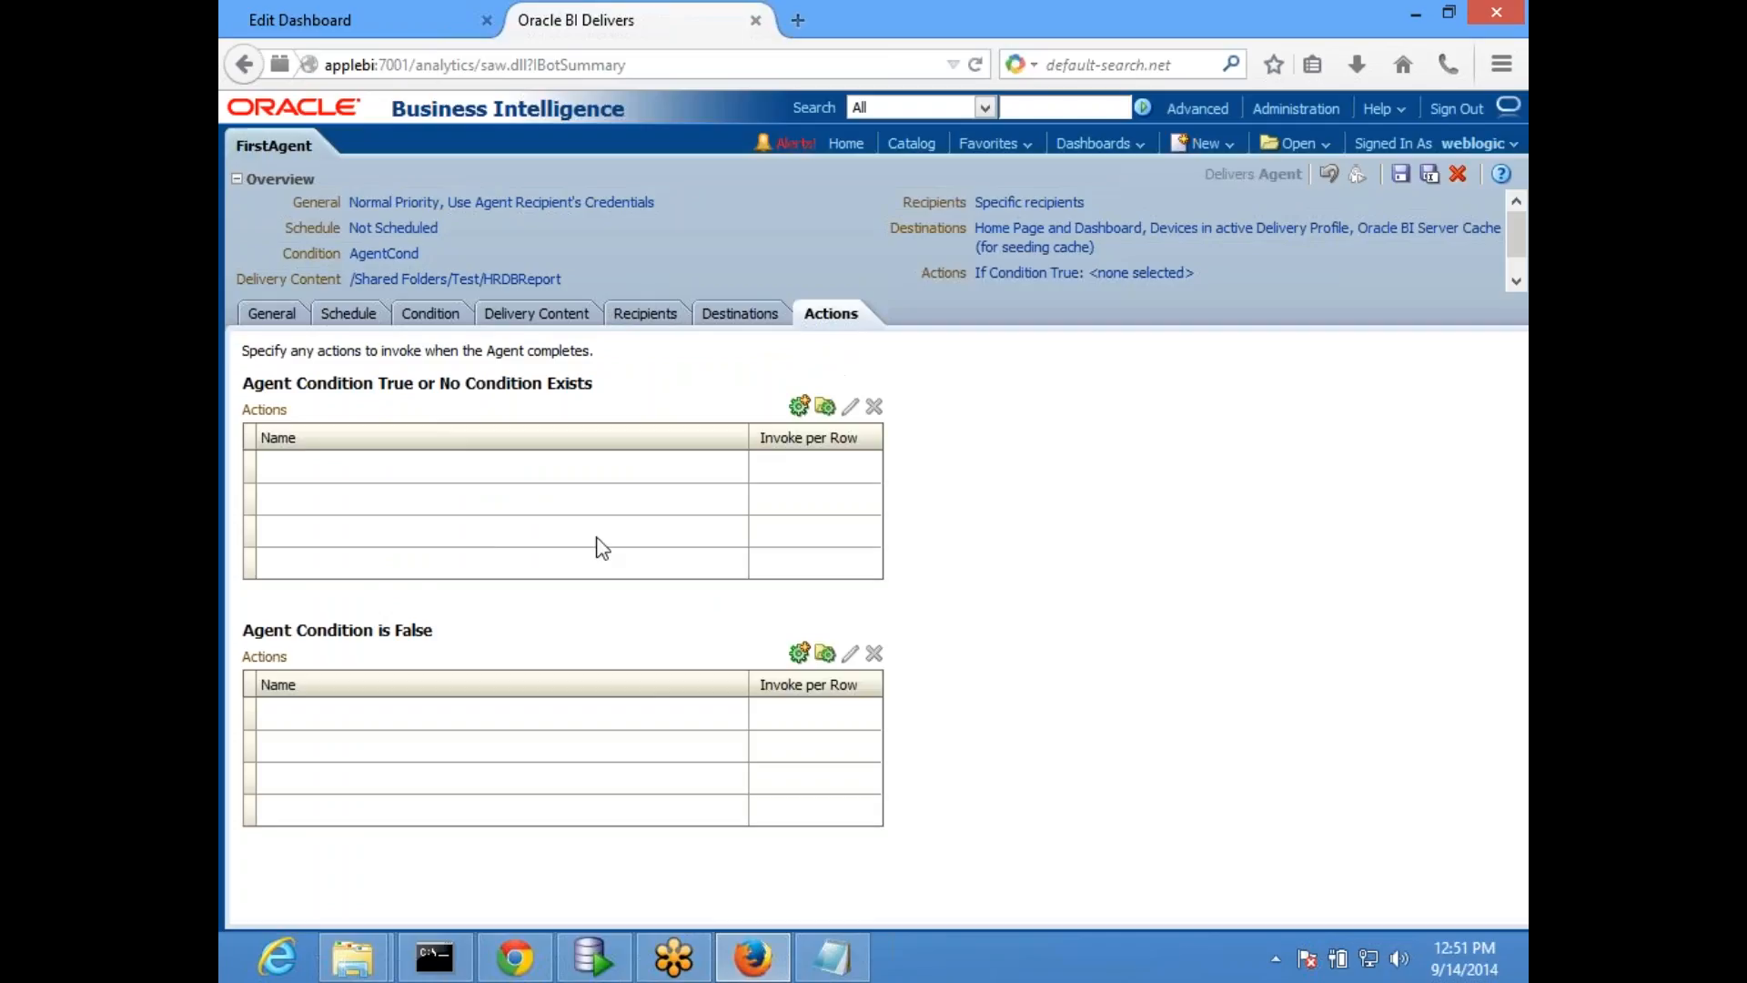
{"action": "left_click", "coordinate": [799, 406]}
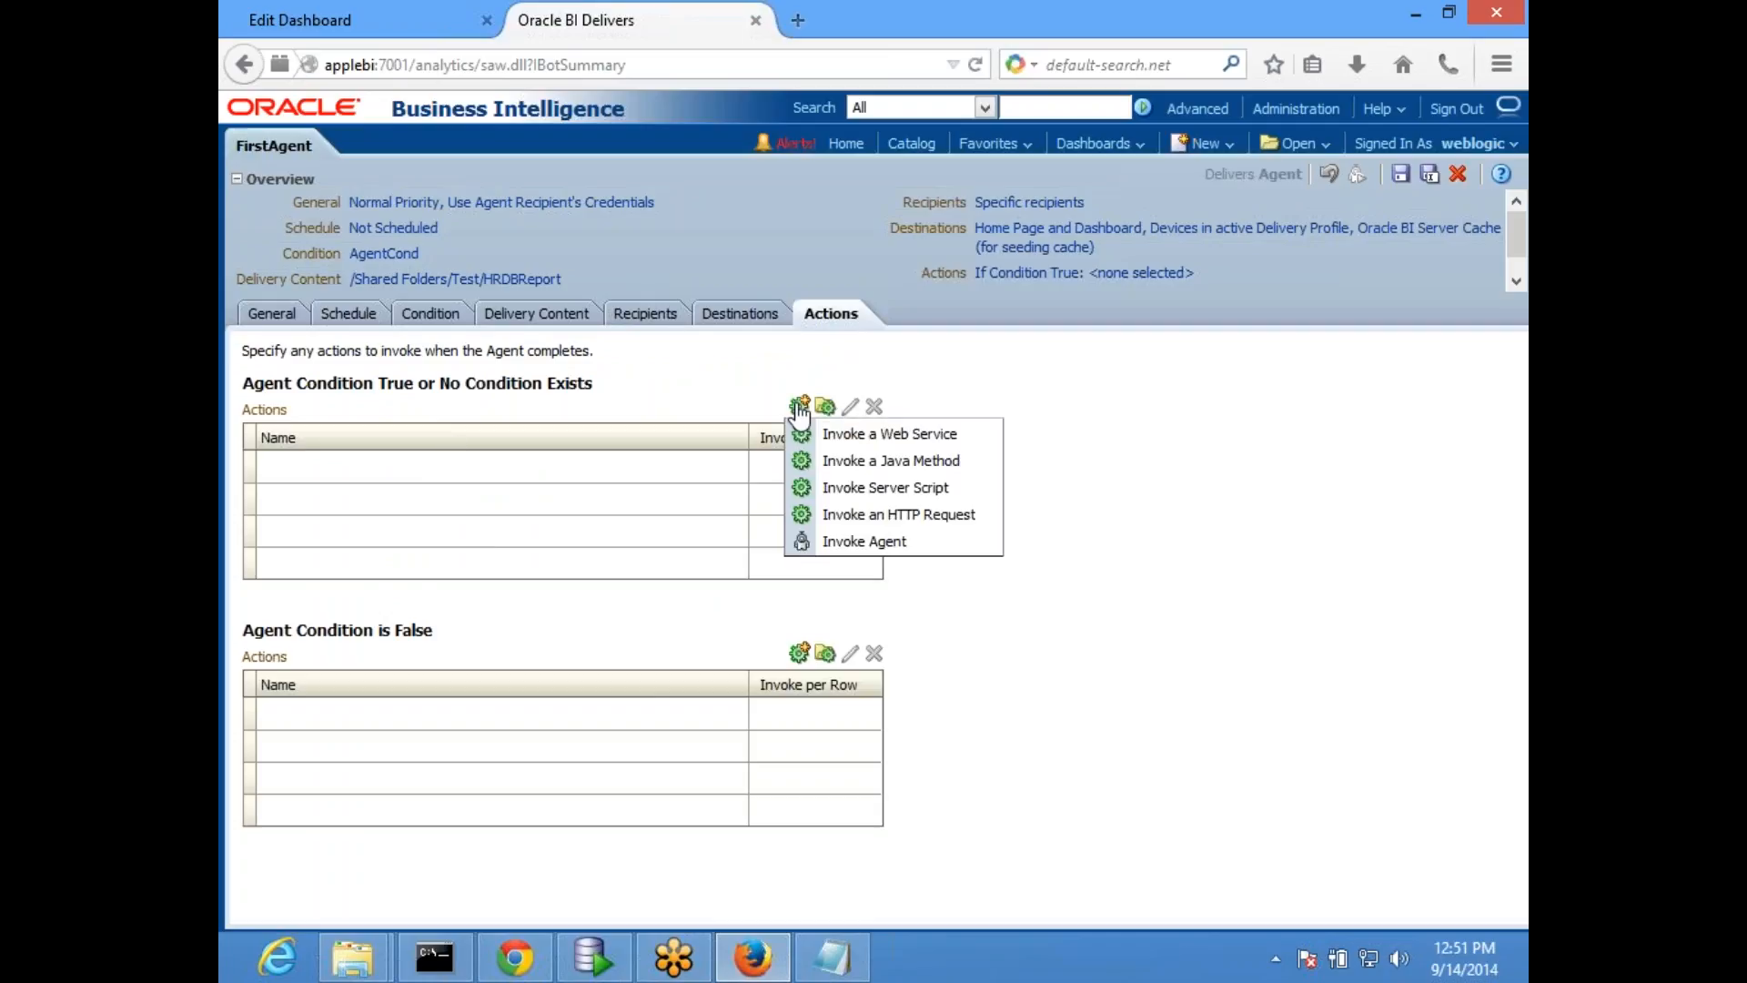
{"action": "left_click", "coordinate": [906, 544]}
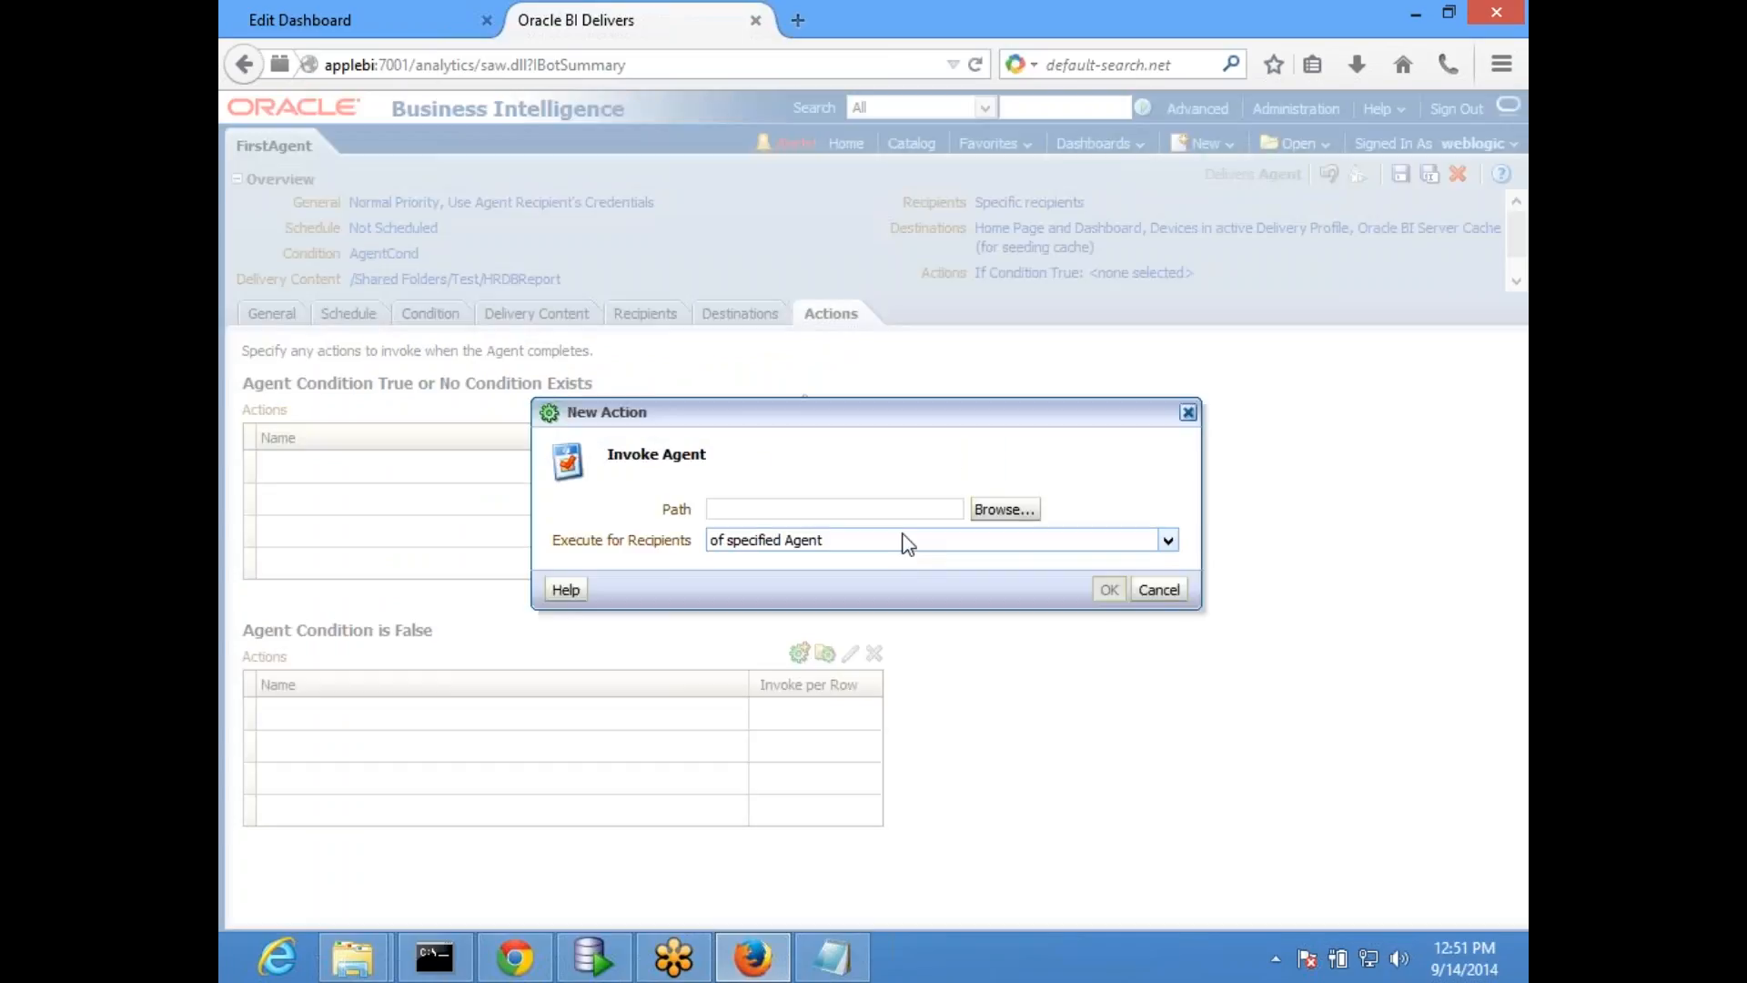
{"action": "left_click", "coordinate": [1017, 514]}
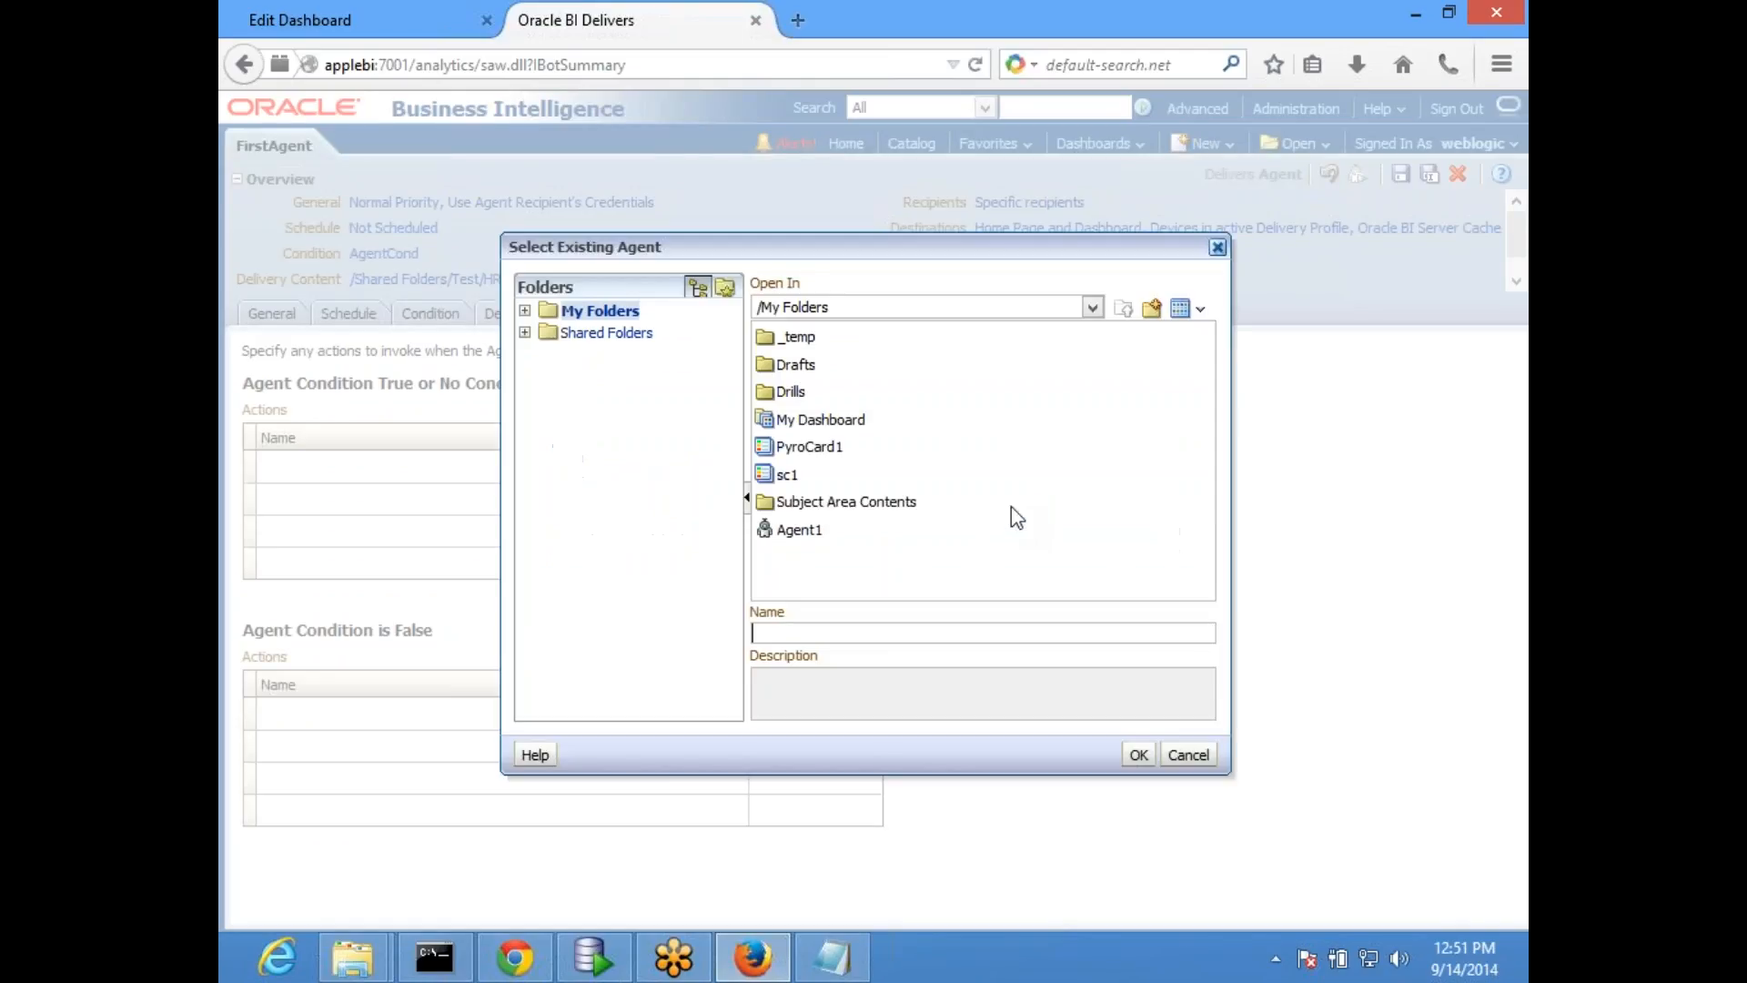
{"action": "left_click", "coordinate": [810, 535]}
{"action": "left_click", "coordinate": [1129, 754]}
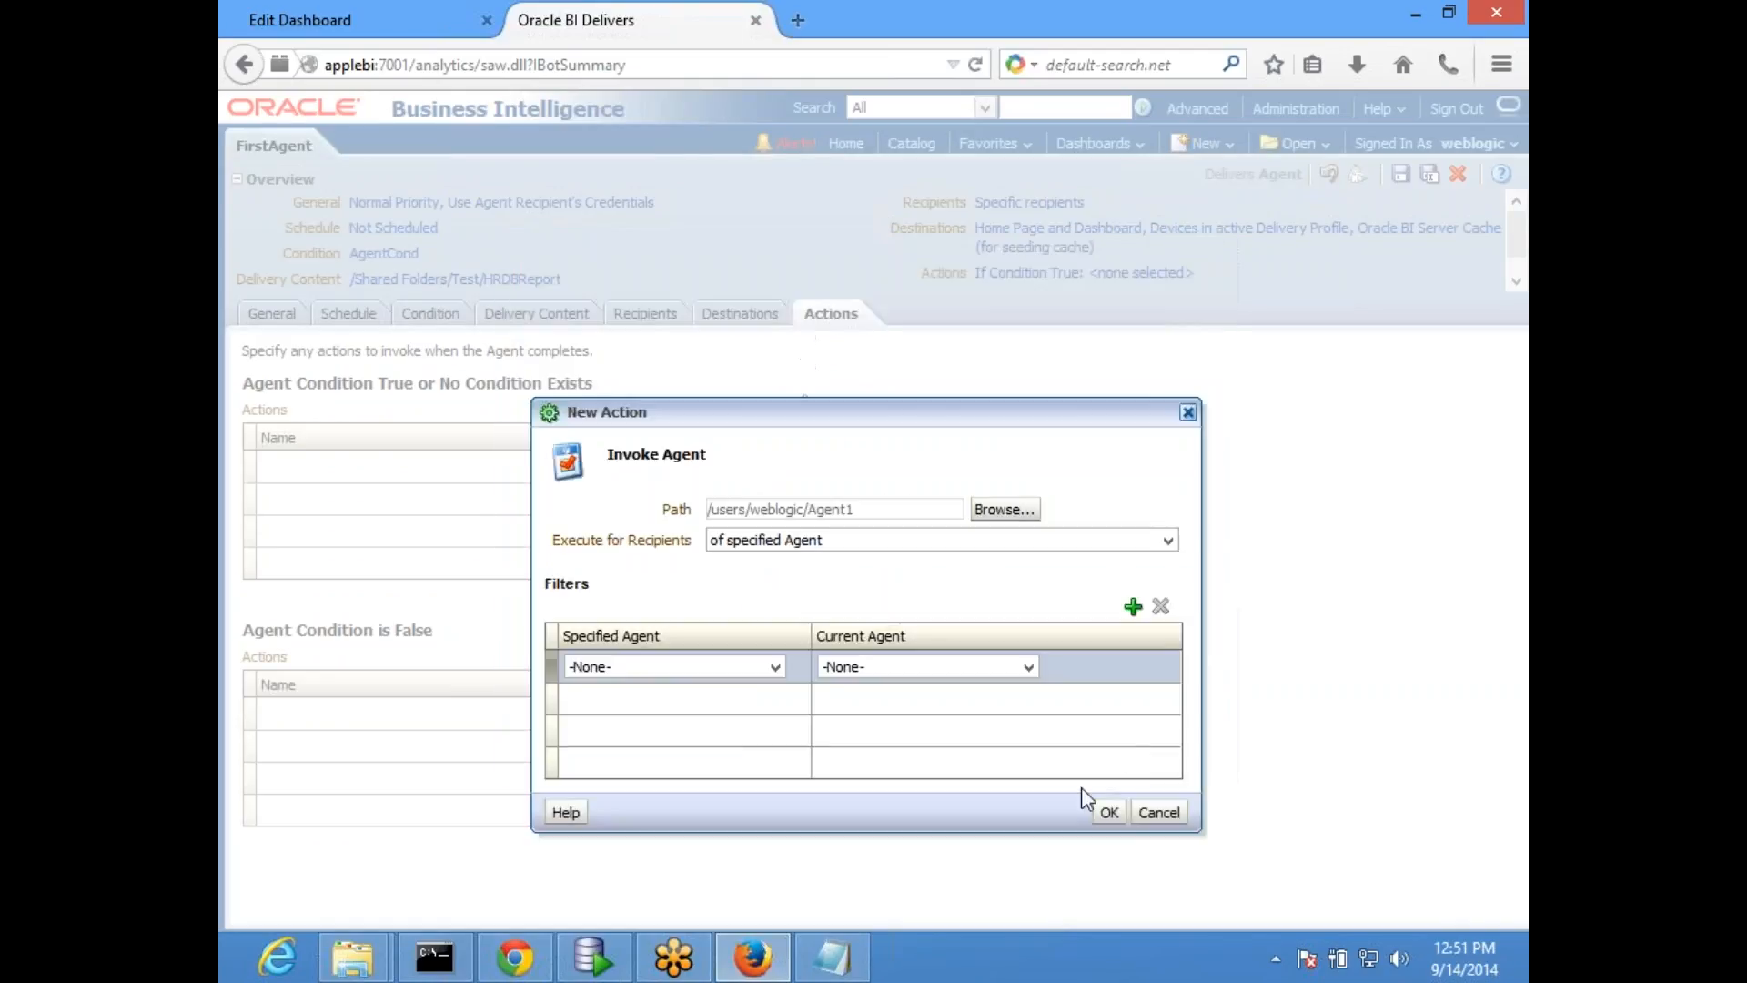
{"action": "left_click", "coordinate": [1107, 811]}
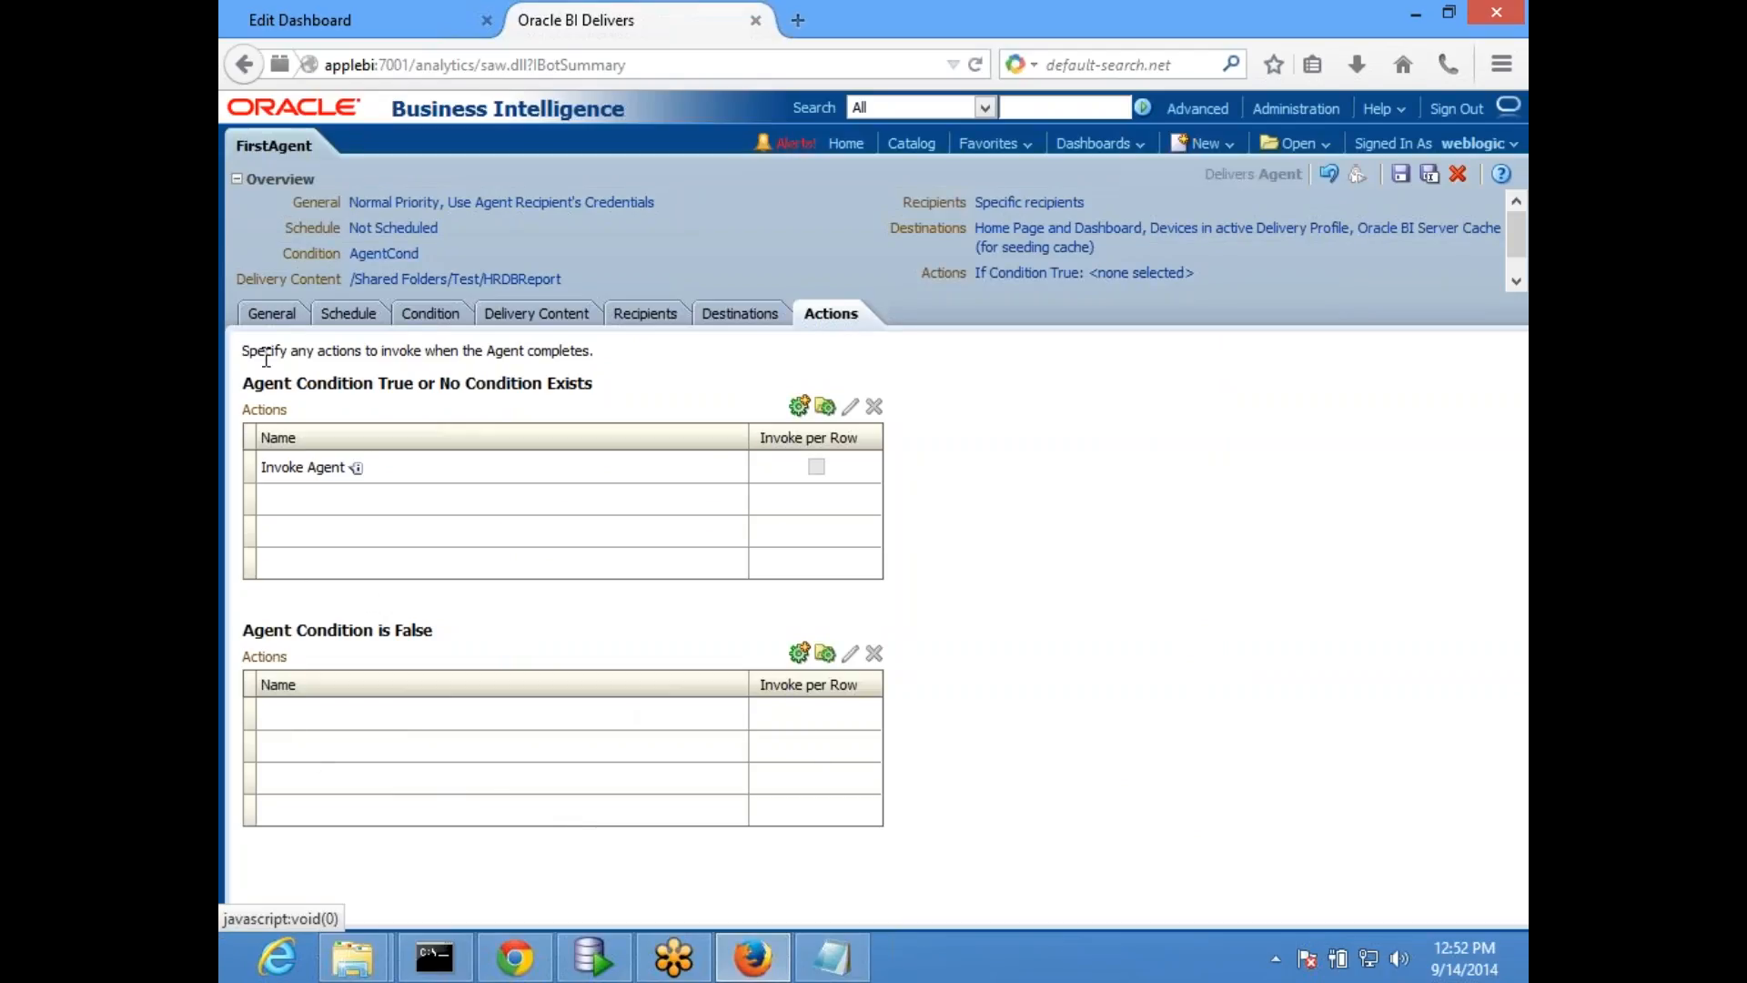
- Review FirstAgent's general, condition and recipients settings, keeping Run As on Recipient
{"action": "left_click", "coordinate": [271, 314]}
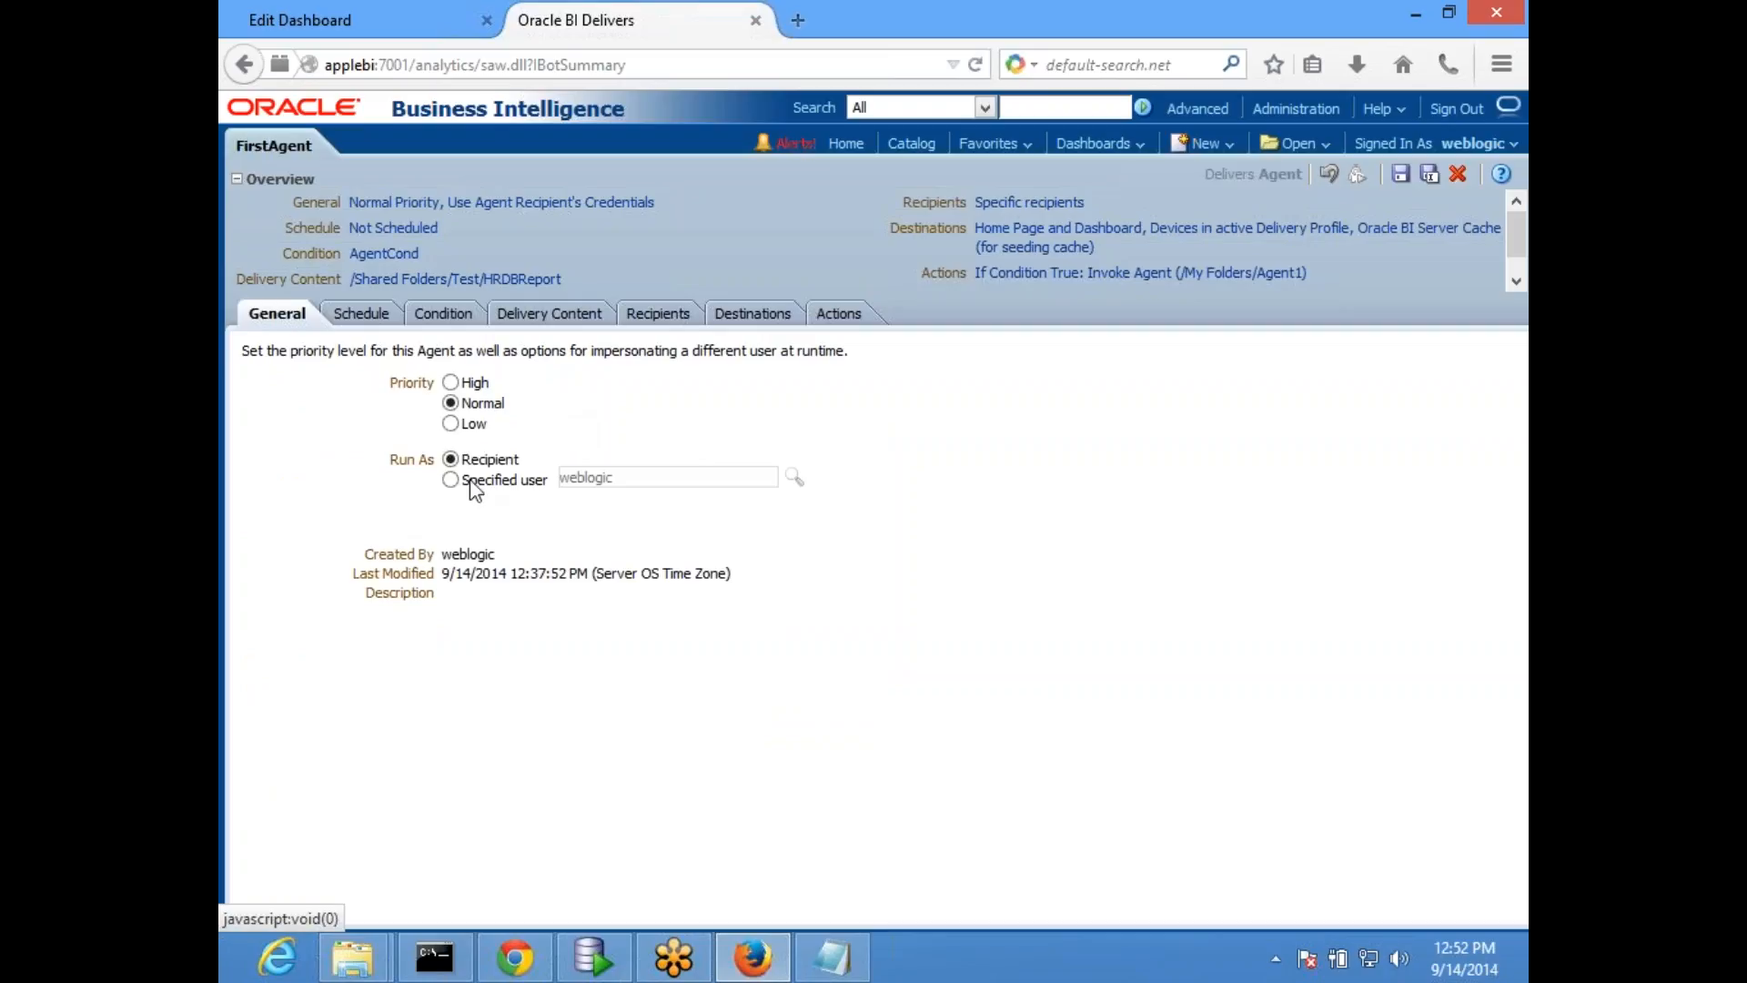
{"action": "left_click", "coordinate": [451, 459]}
{"action": "left_click", "coordinate": [445, 315]}
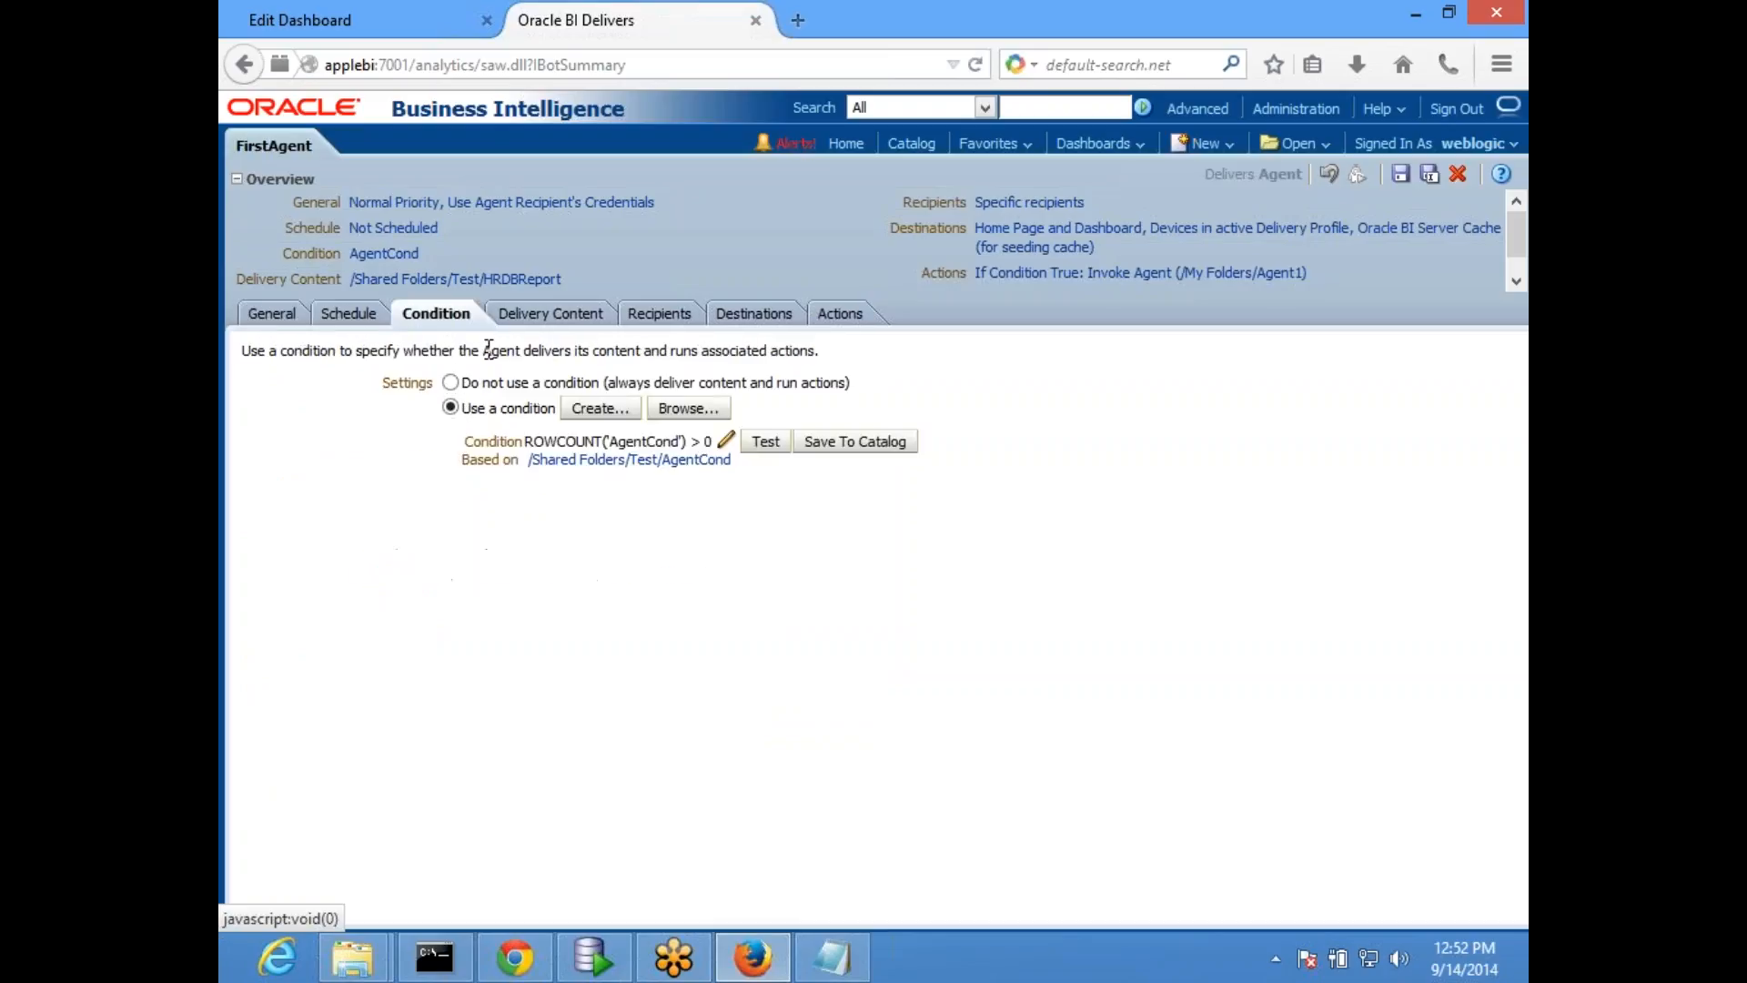
{"action": "left_click", "coordinate": [658, 317]}
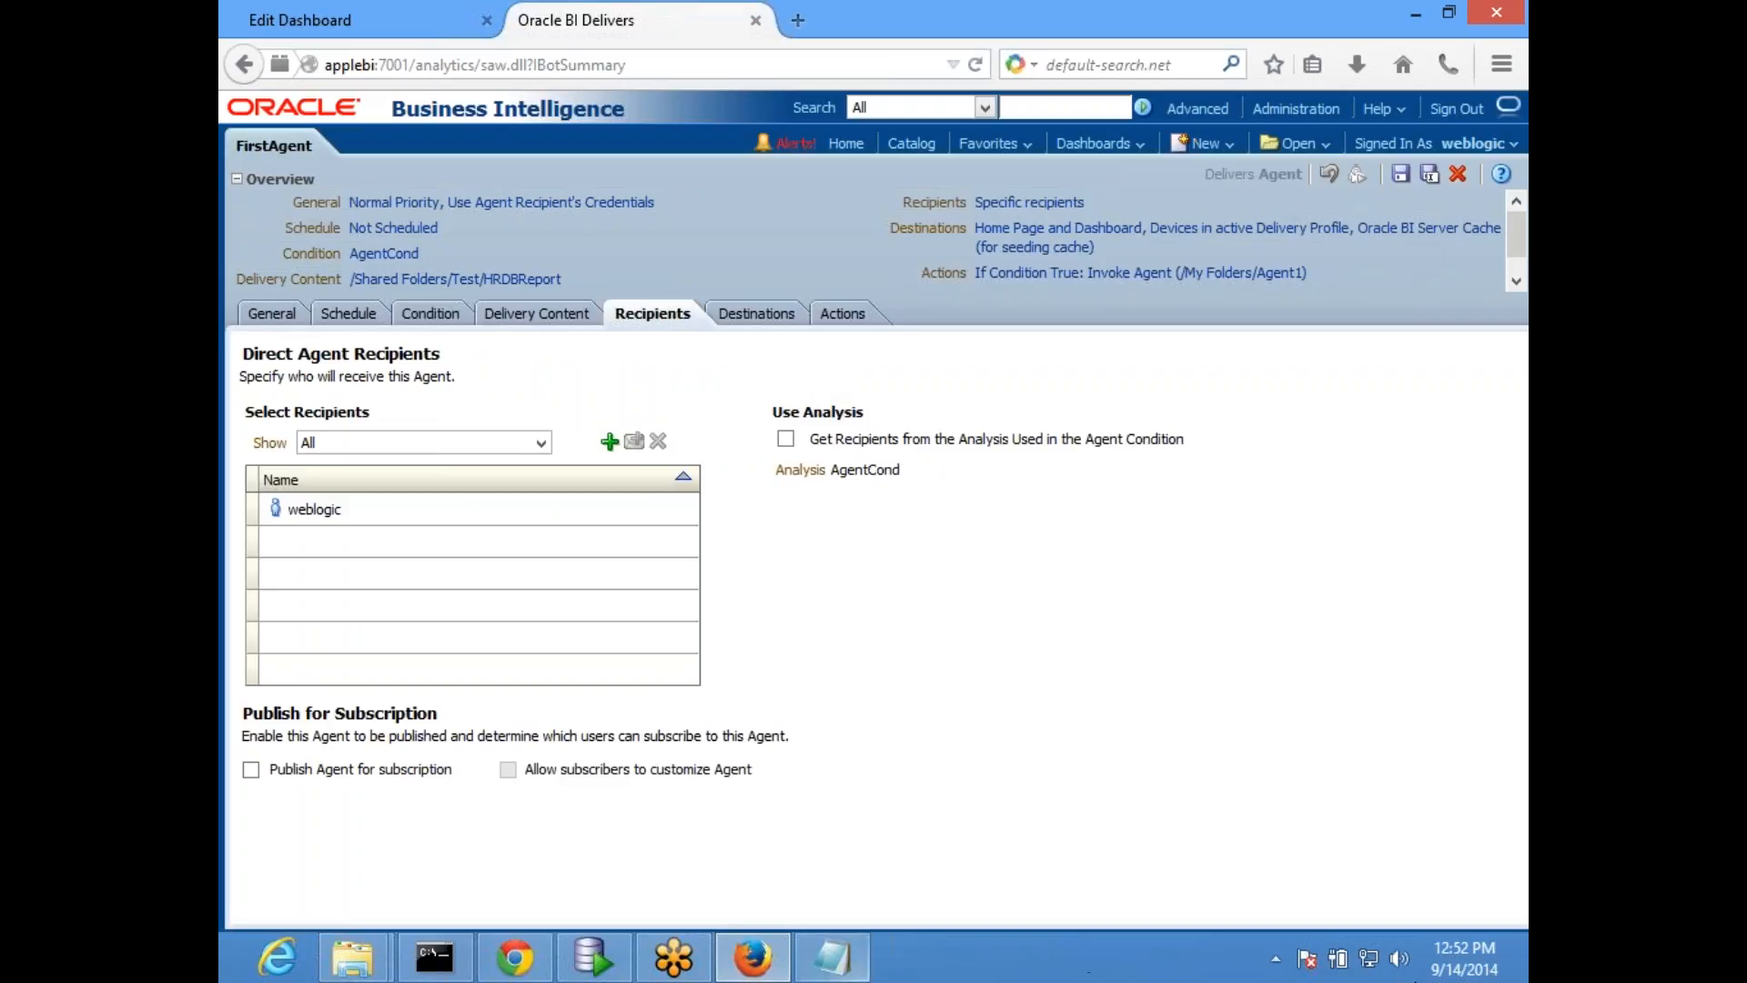
- Switch to the MyDashboard editor and view the types of new objects that can be created
{"action": "left_click", "coordinate": [375, 16]}
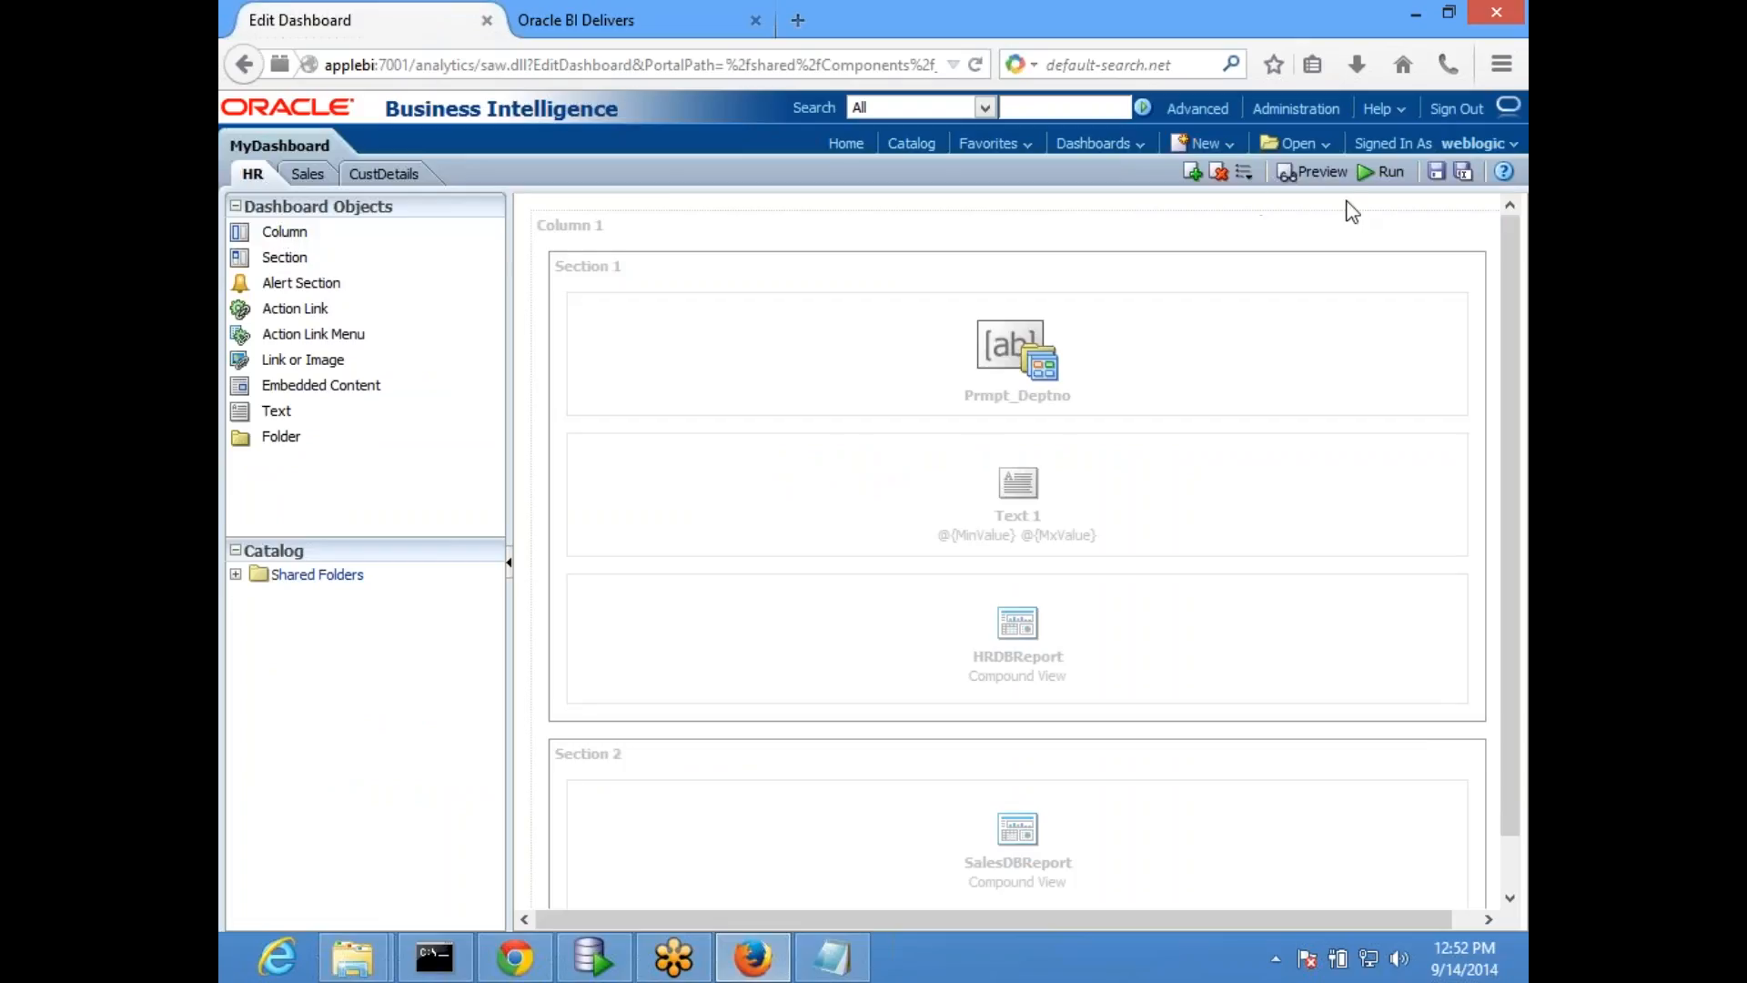
{"action": "left_click", "coordinate": [1201, 146]}
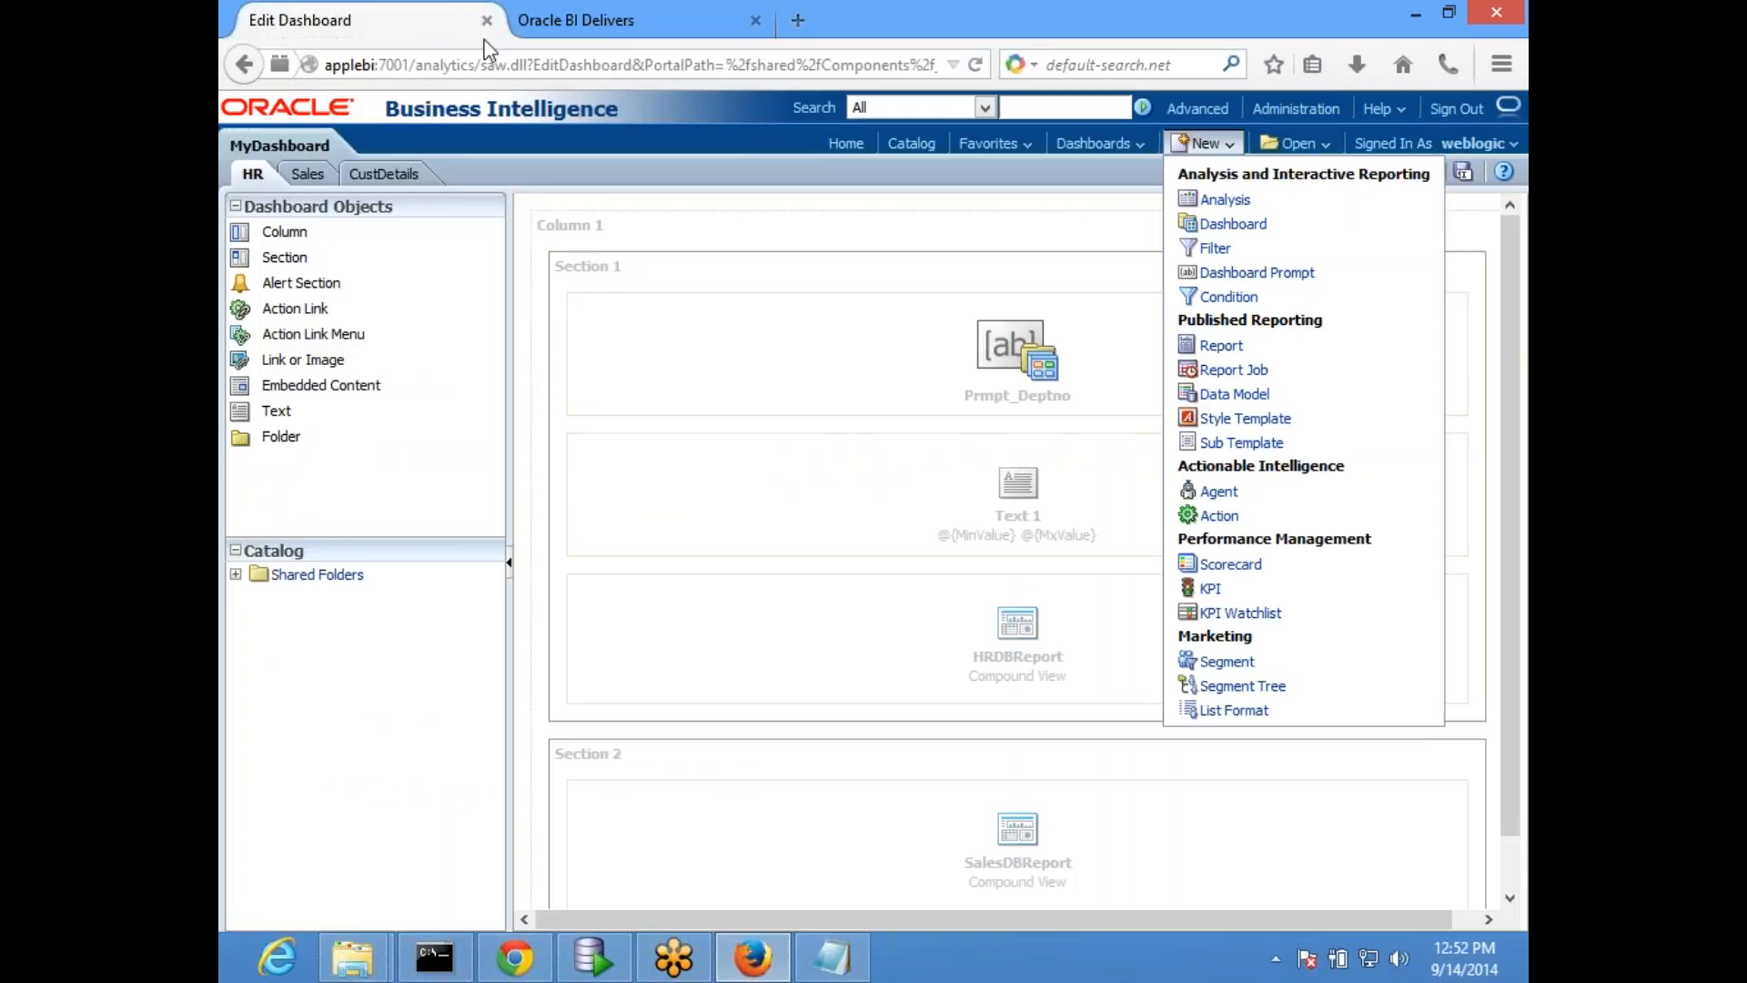
{"action": "left_click", "coordinate": [582, 20]}
{"action": "left_click", "coordinate": [404, 12]}
- Close the FirstAgent editor page, discarding its unsaved changes
{"action": "left_click", "coordinate": [599, 18]}
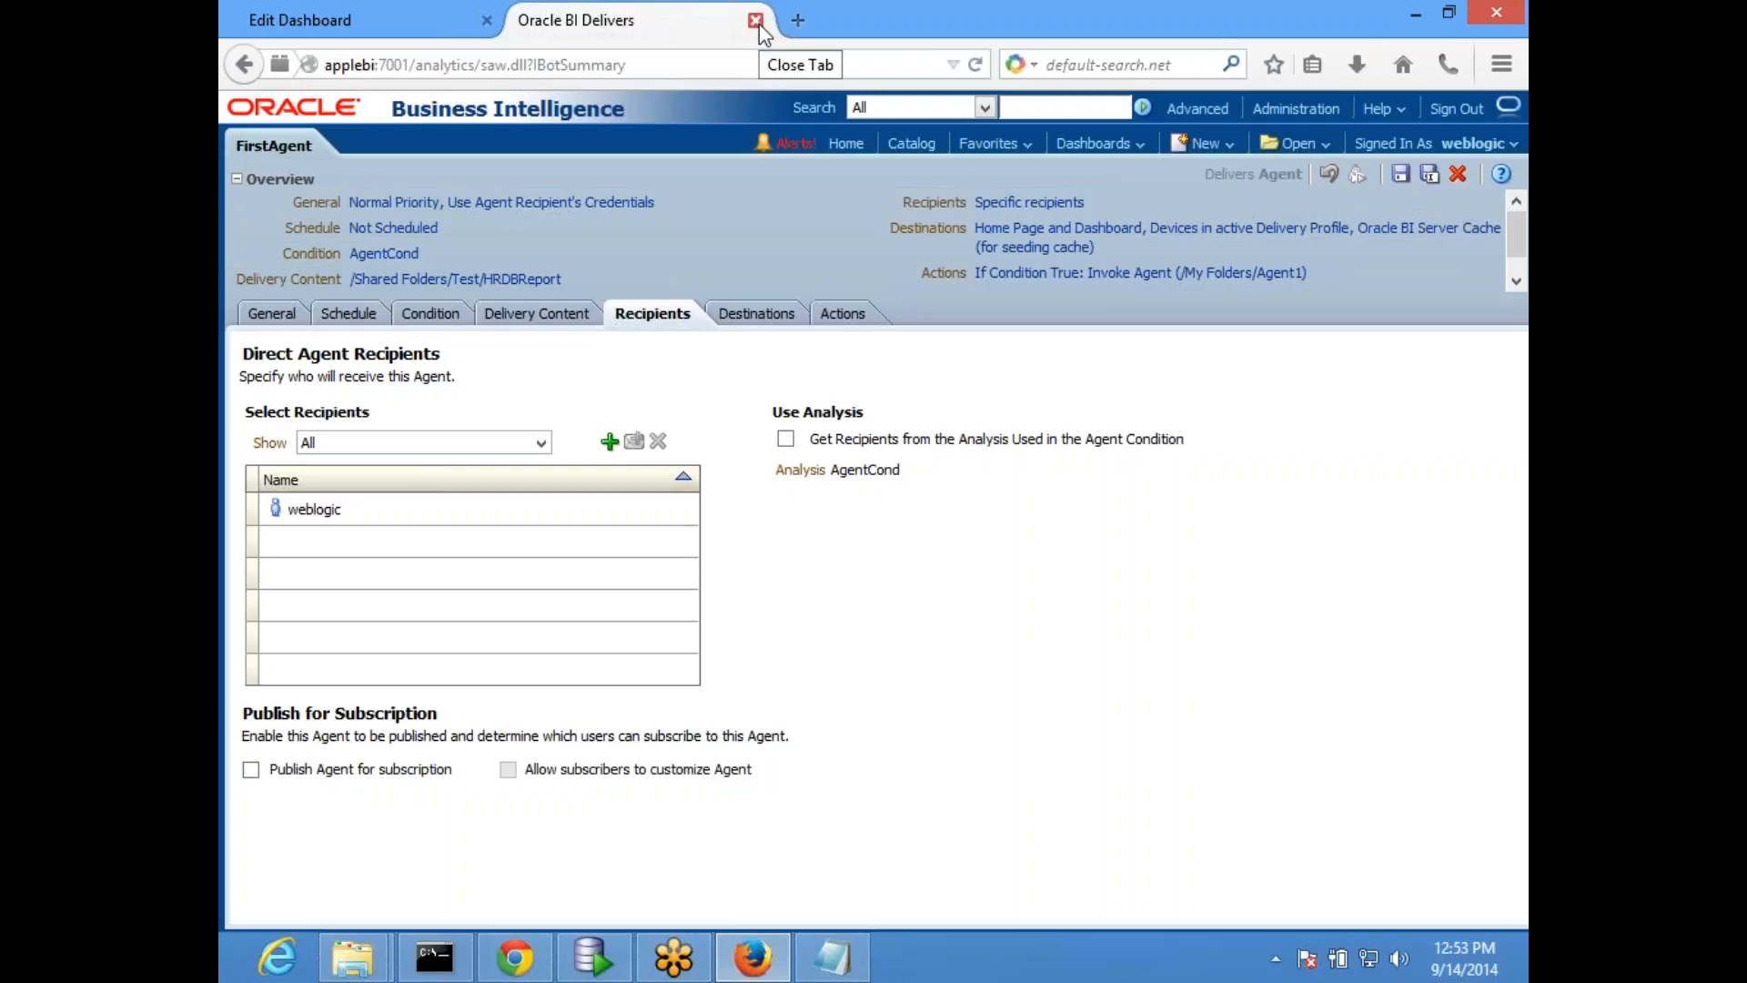
{"action": "left_click", "coordinate": [756, 22]}
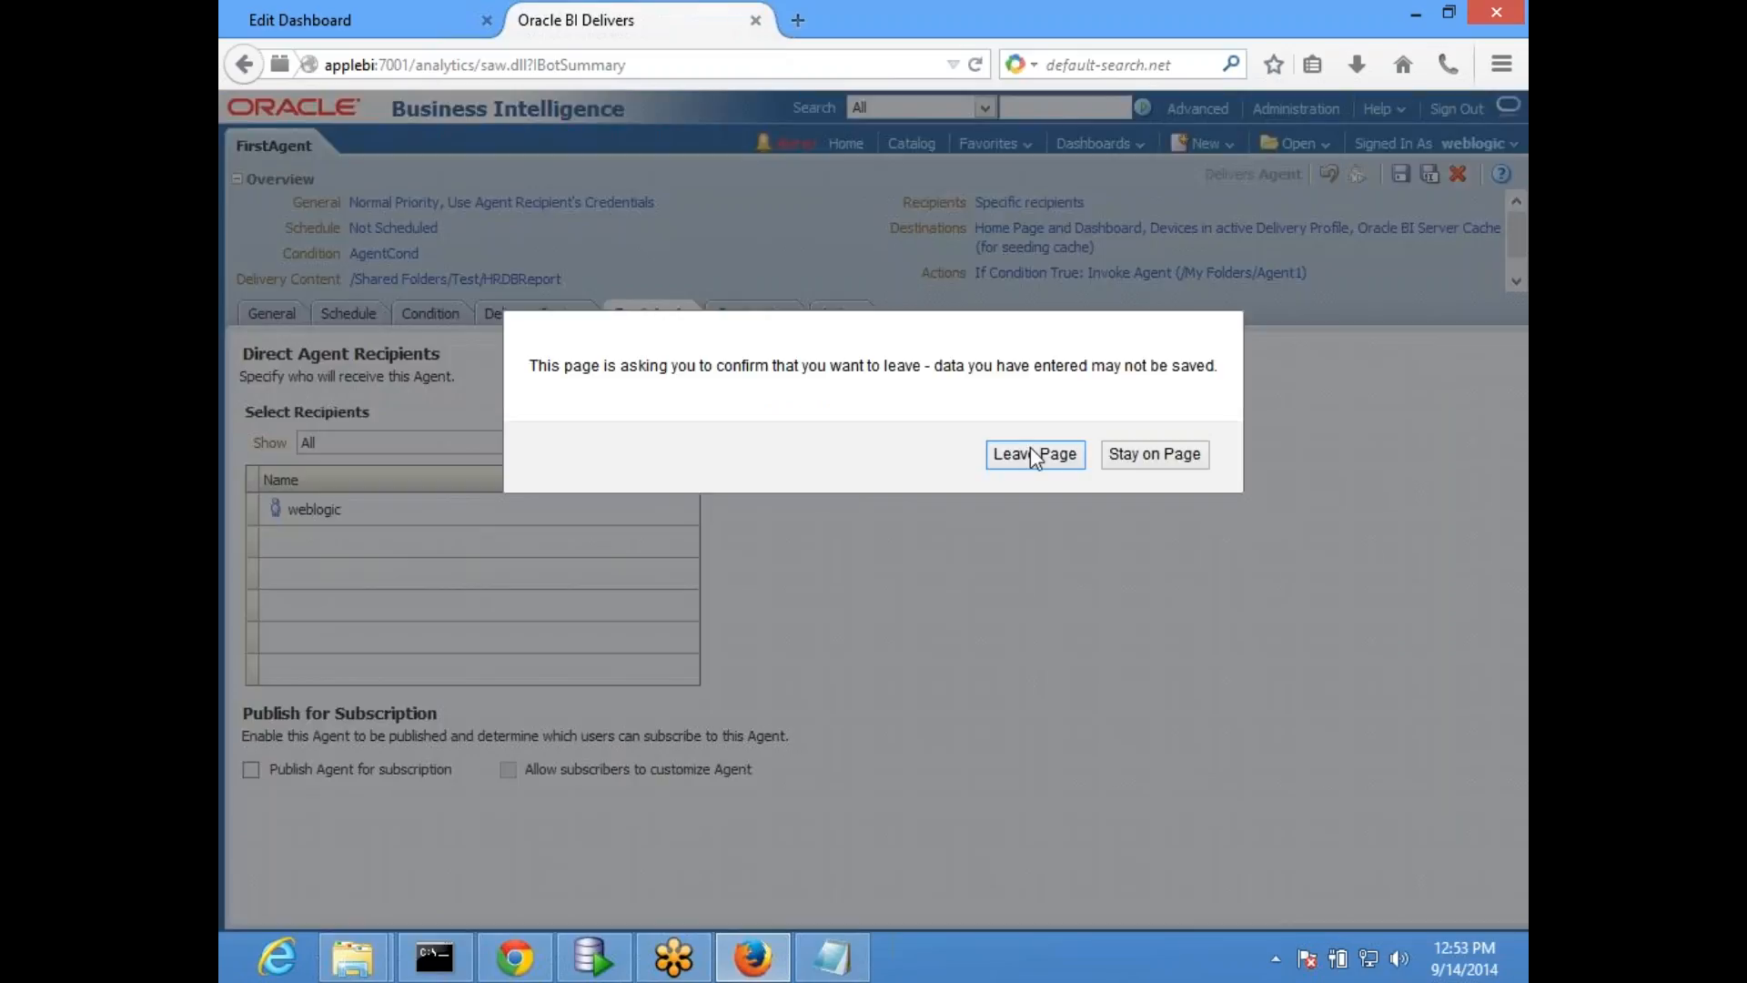
{"action": "left_click", "coordinate": [1033, 454]}
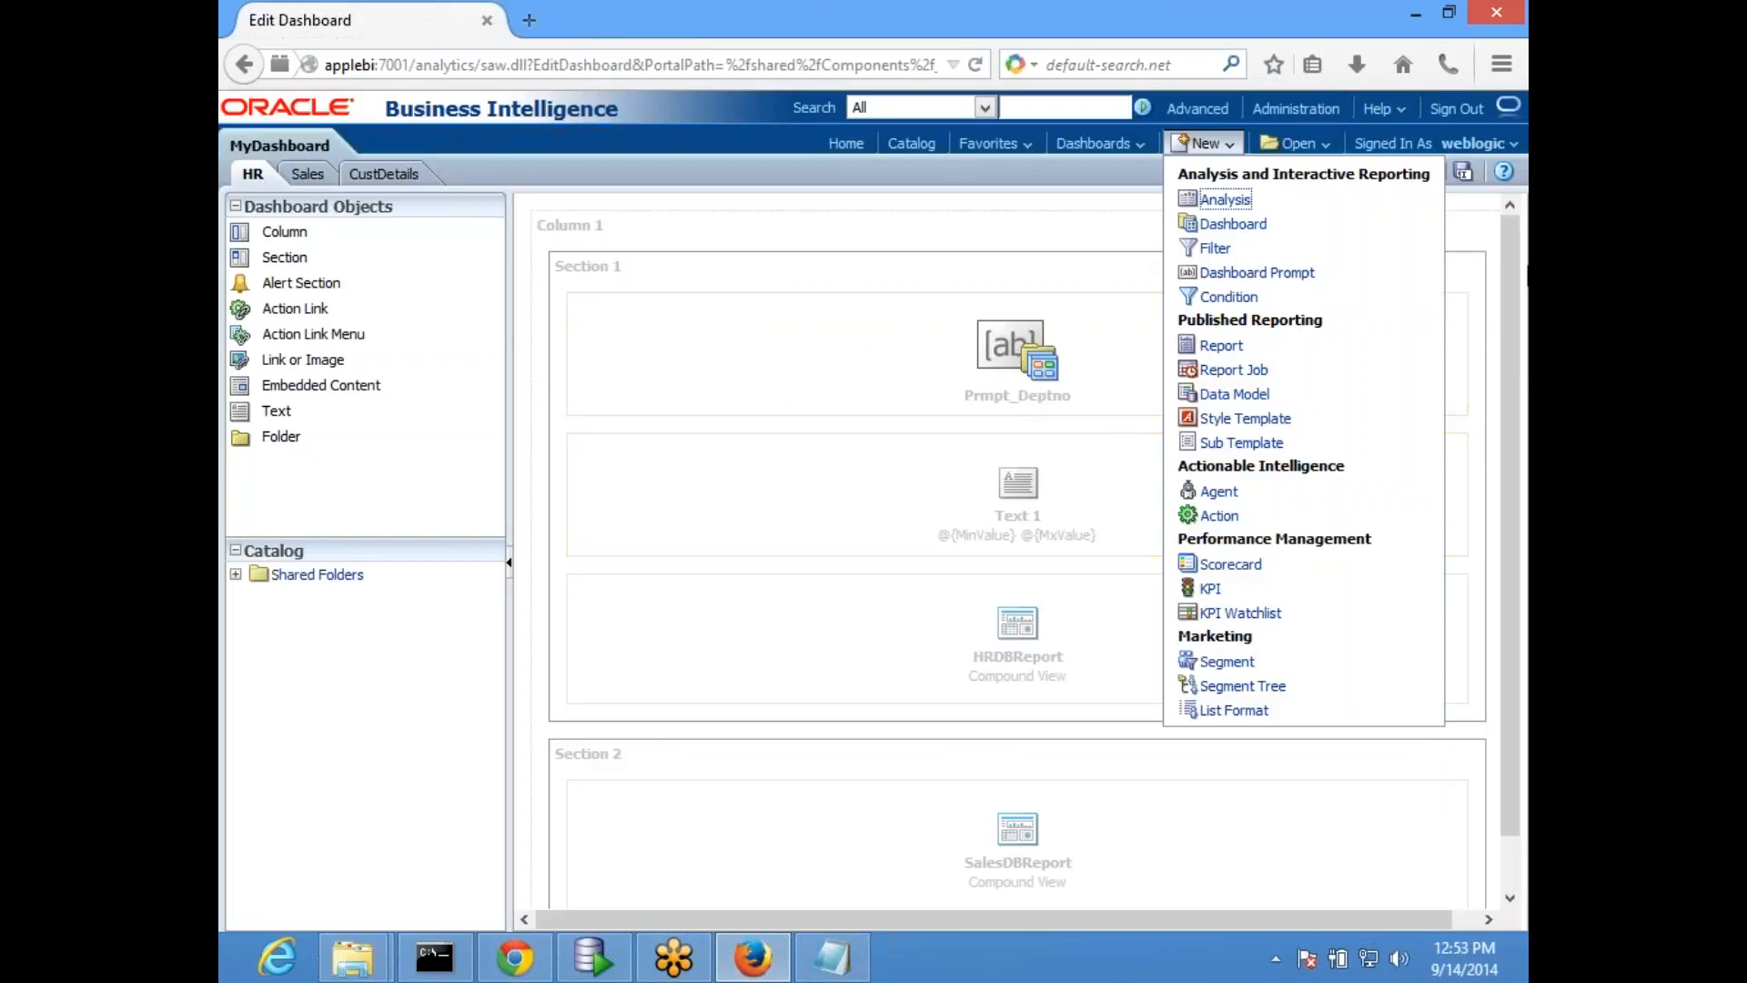